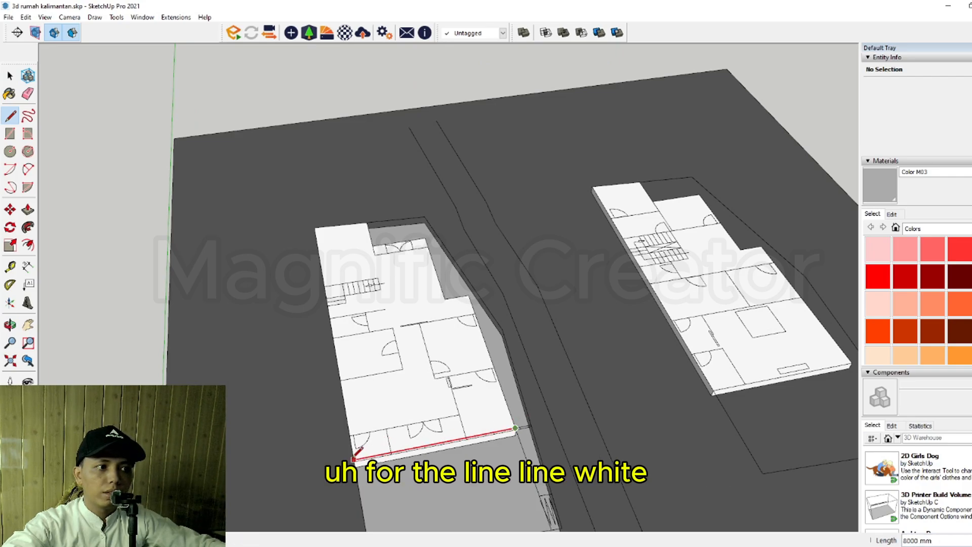
# Step: Measure the long outer side of the ground-floor plan slab with the Line tool
pyautogui.press('space')
pyautogui.moveTo(357, 454); pyautogui.dragTo(524, 456, button='middle')
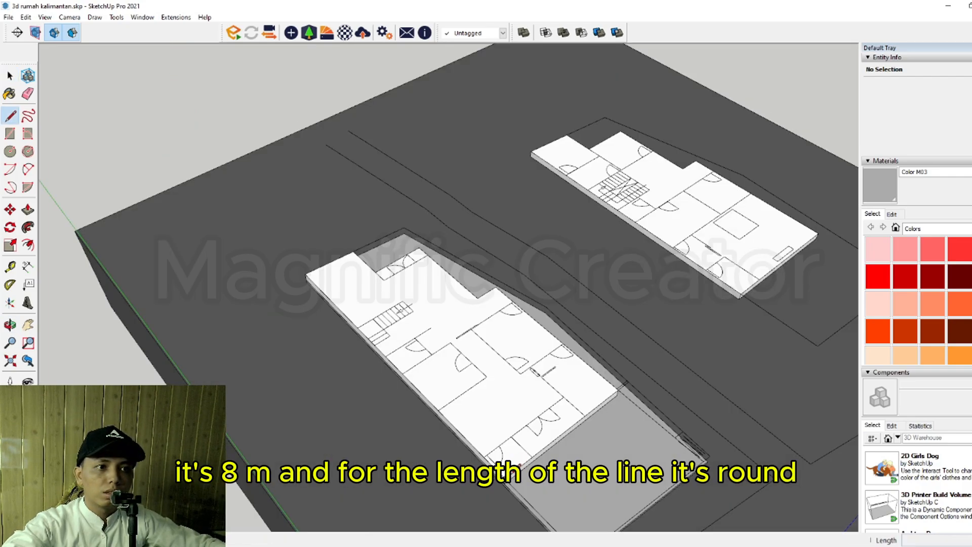
pyautogui.scroll(2, 347, 289)
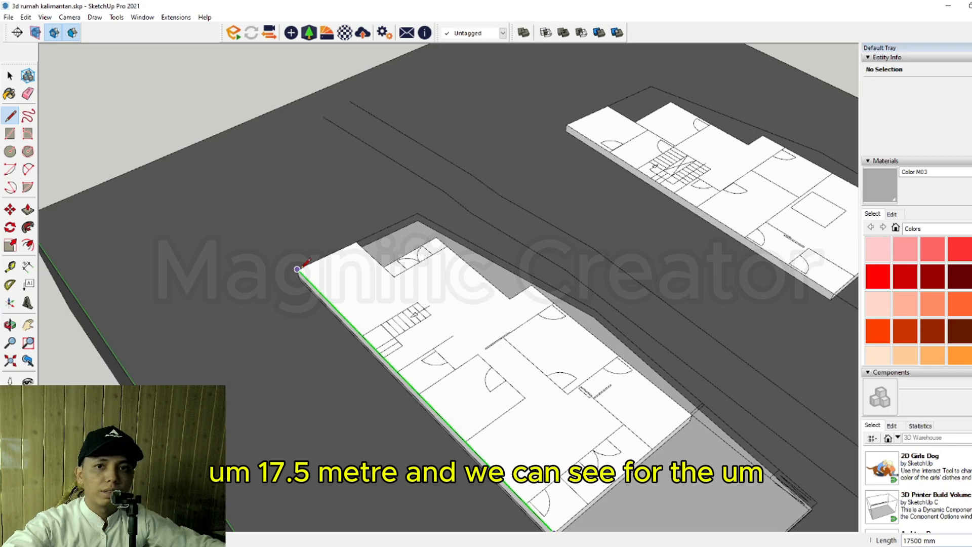
pyautogui.press('space')
# Step: Measure the length and width of the site plot around the ground-floor slab with the Line tool
pyautogui.moveTo(462, 354)
pyautogui.mouseDown(button='middle')
pyautogui.moveTo(560, 393)
pyautogui.moveTo(283, 423)
pyautogui.moveTo(384, 342)
pyautogui.moveTo(326, 290)
pyautogui.moveTo(279, 299)
pyautogui.moveTo(369, 373)
pyautogui.moveTo(434, 378)
pyautogui.moveTo(462, 282)
pyautogui.moveTo(648, 336)
pyautogui.moveTo(408, 417)
pyautogui.moveTo(519, 425)
pyautogui.moveTo(562, 456)
pyautogui.mouseUp(button='middle')
pyautogui.press('l')
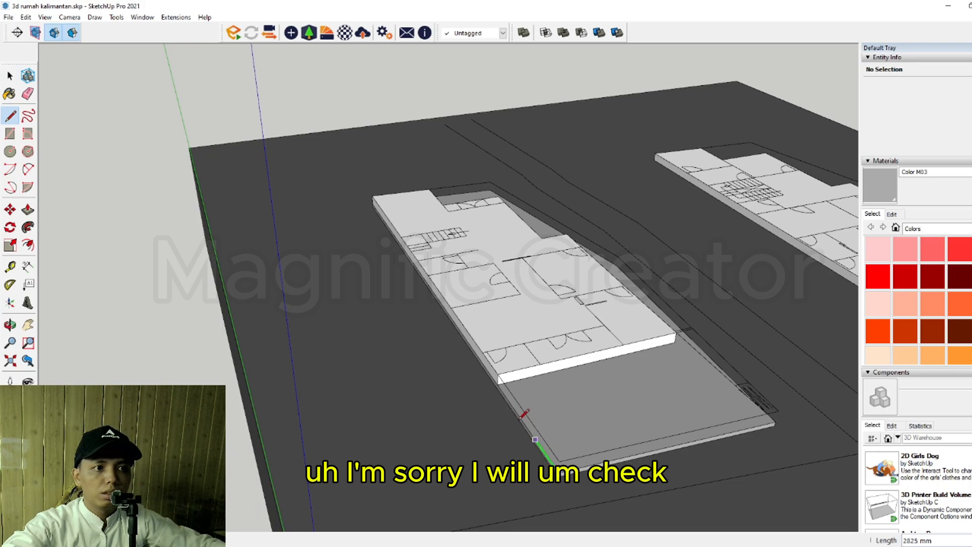
pyautogui.keyDown('shift'); pyautogui.moveTo(375, 195); pyautogui.dragTo(393, 219, button='middle'); pyautogui.keyUp('shift')
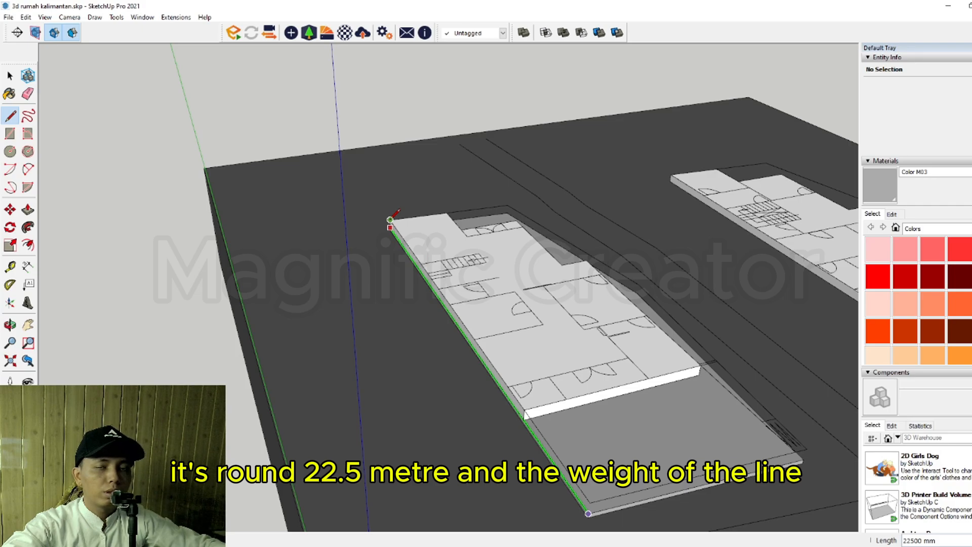
pyautogui.press('space')
pyautogui.keyDown('shift'); pyautogui.moveTo(585, 398); pyautogui.dragTo(480, 366, button='middle'); pyautogui.keyUp('shift')
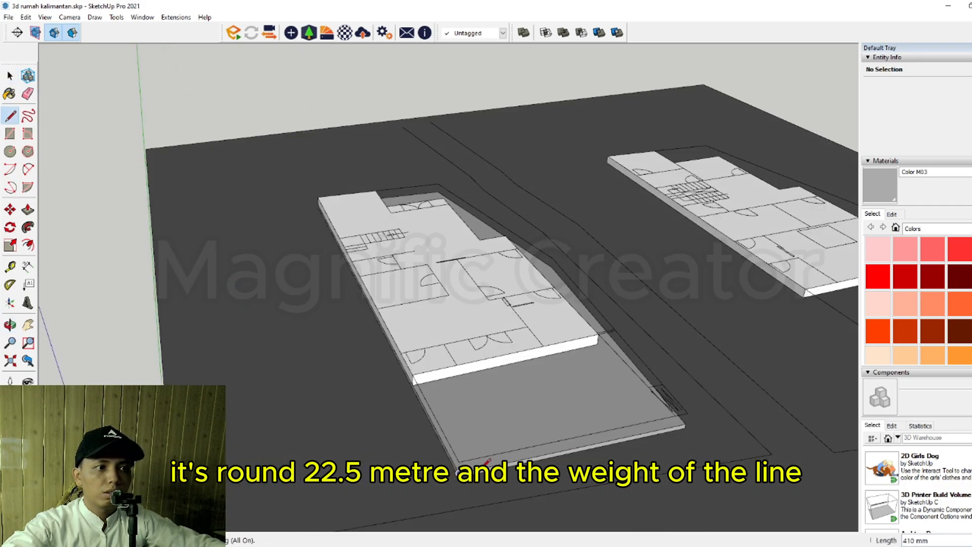
pyautogui.press('space')
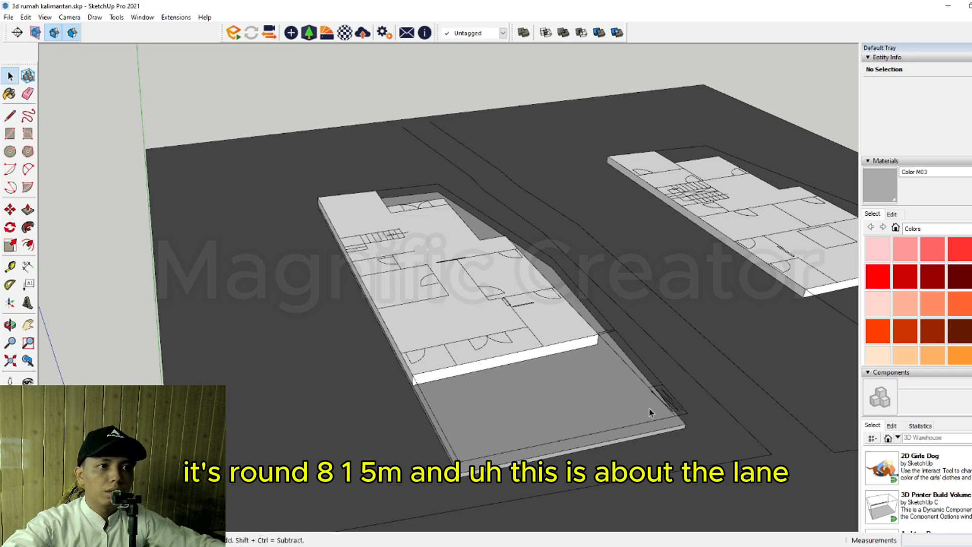
# Step: Examine the ground-floor and upper-floor plans on the site from above and from several angles
pyautogui.moveTo(649, 409); pyautogui.dragTo(381, 167, button='middle')
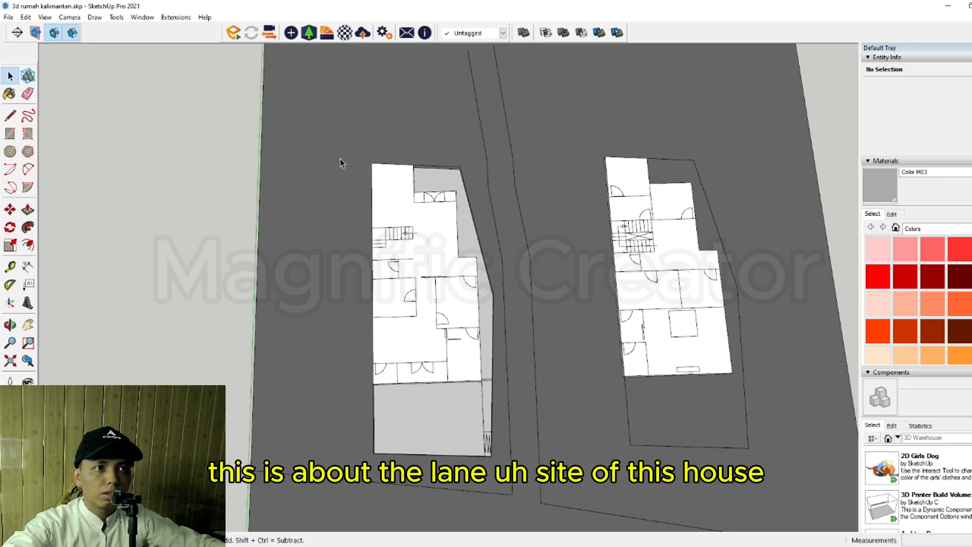
pyautogui.moveTo(472, 316); pyautogui.dragTo(419, 213, button='middle')
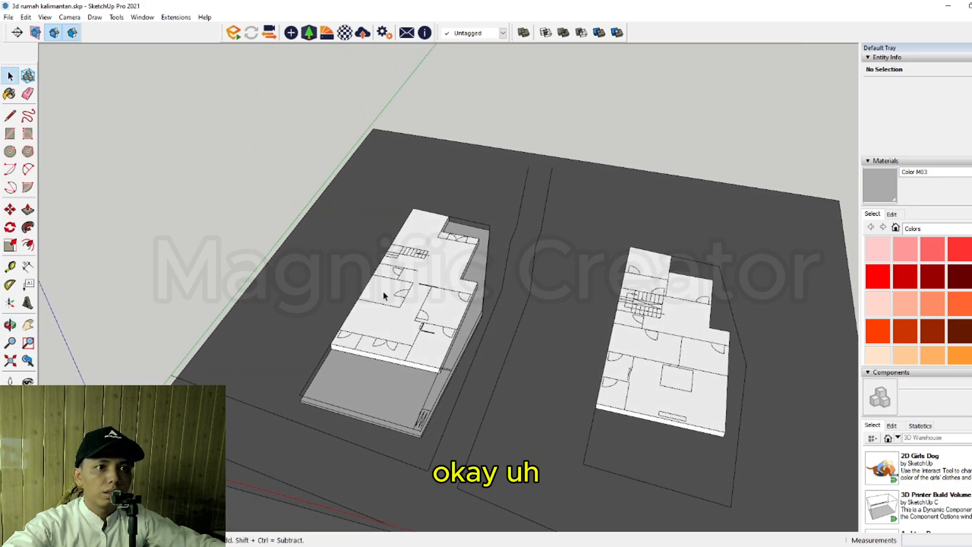
pyautogui.scroll(3, 418, 349)
pyautogui.keyDown('shift'); pyautogui.moveTo(418, 349); pyautogui.dragTo(393, 390, button='middle'); pyautogui.keyUp('shift')
pyautogui.moveTo(394, 391); pyautogui.dragTo(412, 367, button='middle')
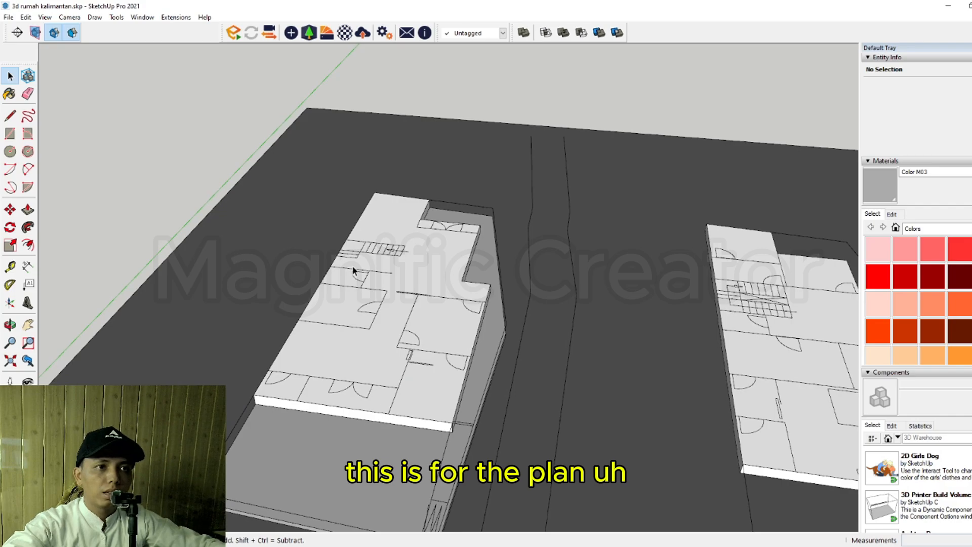
pyautogui.scroll(3, 349, 365)
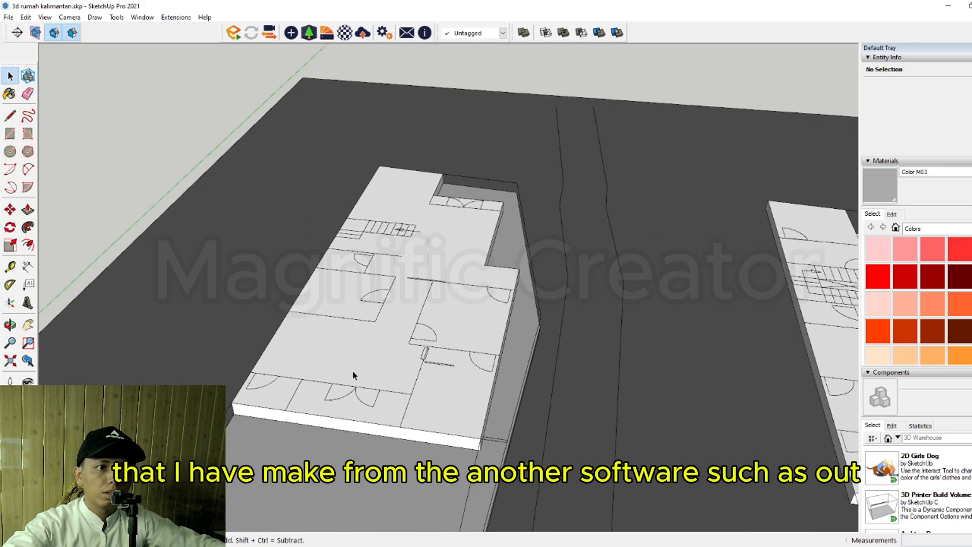
pyautogui.moveTo(364, 364); pyautogui.dragTo(414, 384, button='middle')
pyautogui.scroll(-1, 415, 382)
pyautogui.keyDown('shift'); pyautogui.moveTo(478, 389); pyautogui.dragTo(733, 423, button='middle'); pyautogui.keyUp('shift')
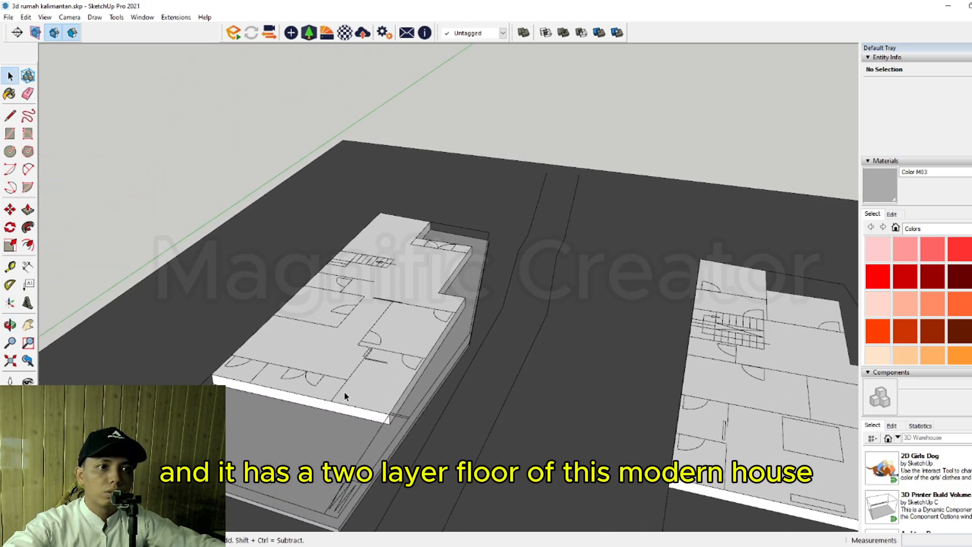
pyautogui.moveTo(344, 390); pyautogui.dragTo(530, 487, button='middle')
pyautogui.scroll(3, 349, 376)
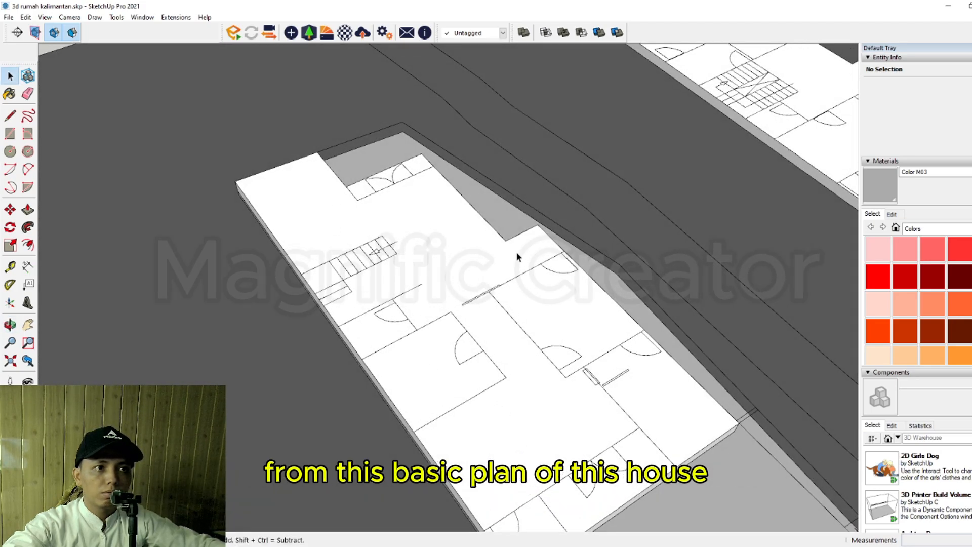
pyautogui.scroll(-3, 417, 286)
pyautogui.moveTo(436, 293); pyautogui.dragTo(434, 256, button='middle')
pyautogui.scroll(3, 434, 256)
pyautogui.scroll(-3, 425, 448)
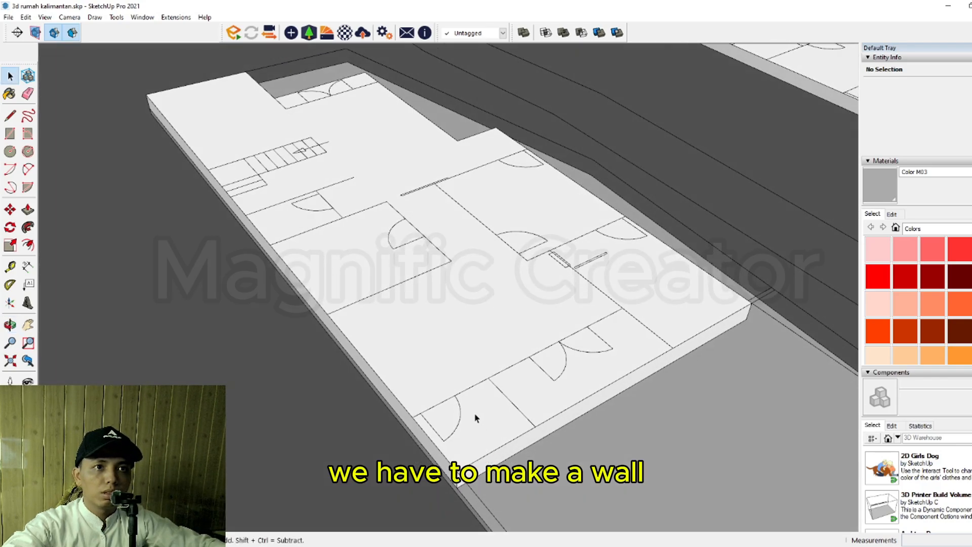
pyautogui.scroll(3, 345, 350)
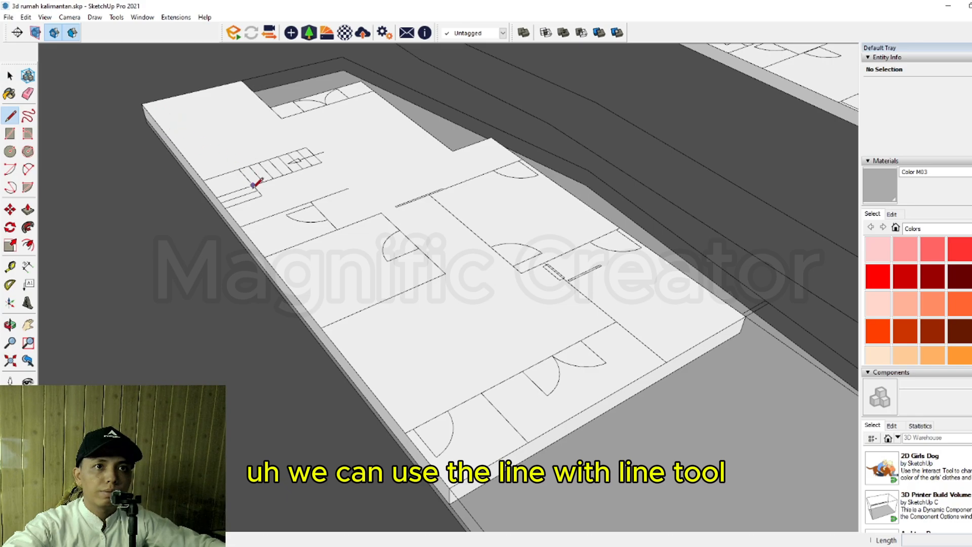
pyautogui.scroll(-3, 255, 183)
pyautogui.scroll(3, 210, 183)
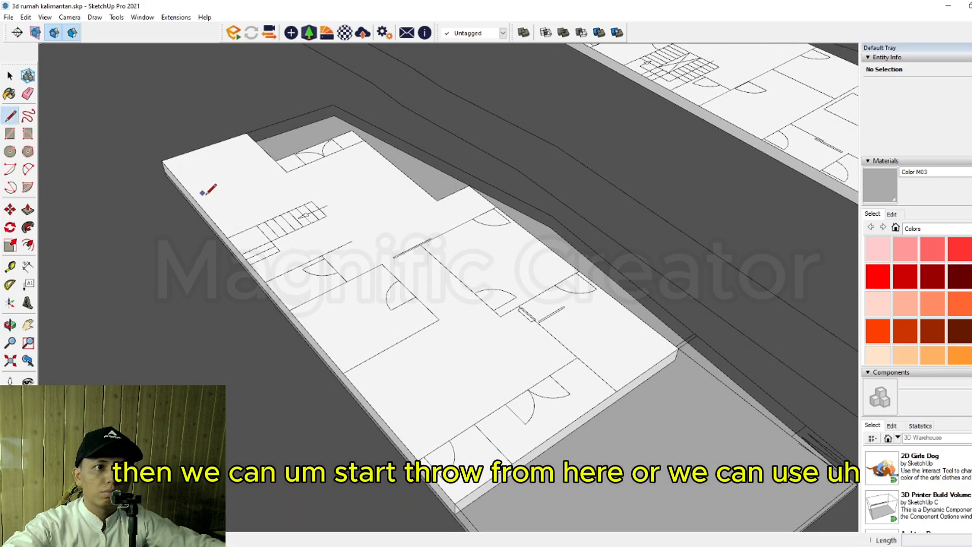
pyautogui.moveTo(426, 426); pyautogui.dragTo(378, 377, button='middle')
pyautogui.scroll(-1, 263, 255)
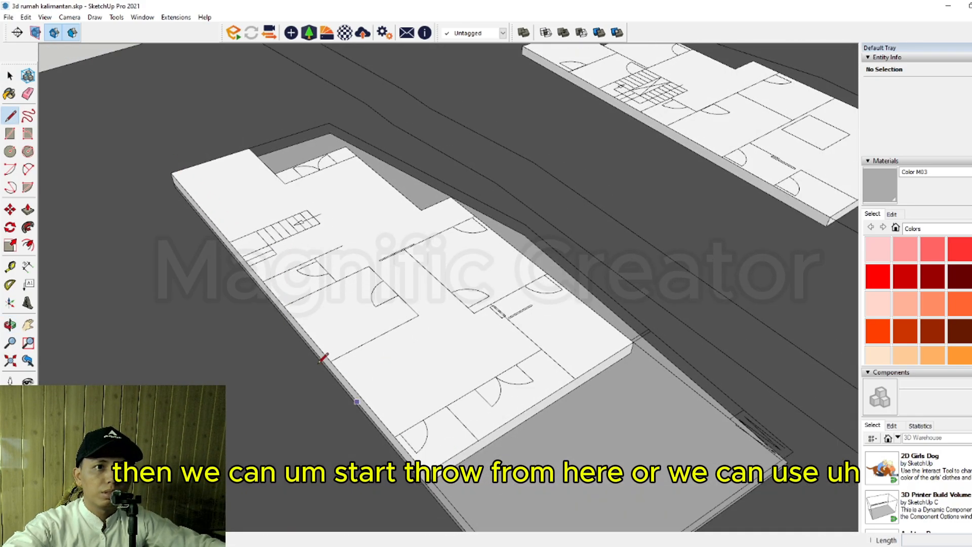
pyautogui.press('space')
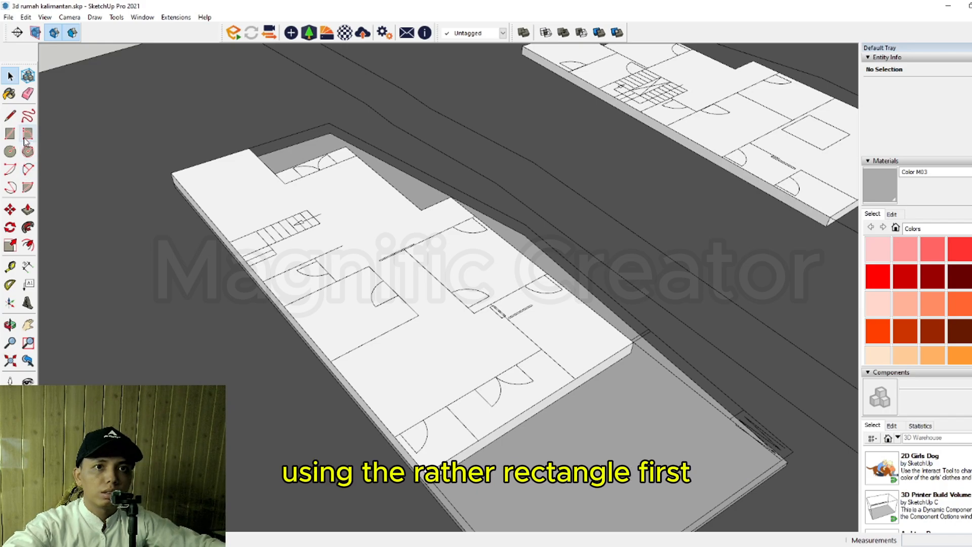
# Step: Draw a 150 mm wide rotated rectangle along the full straight long edge of the ground-floor slab as a wall footprint
pyautogui.scroll(2, 420, 476)
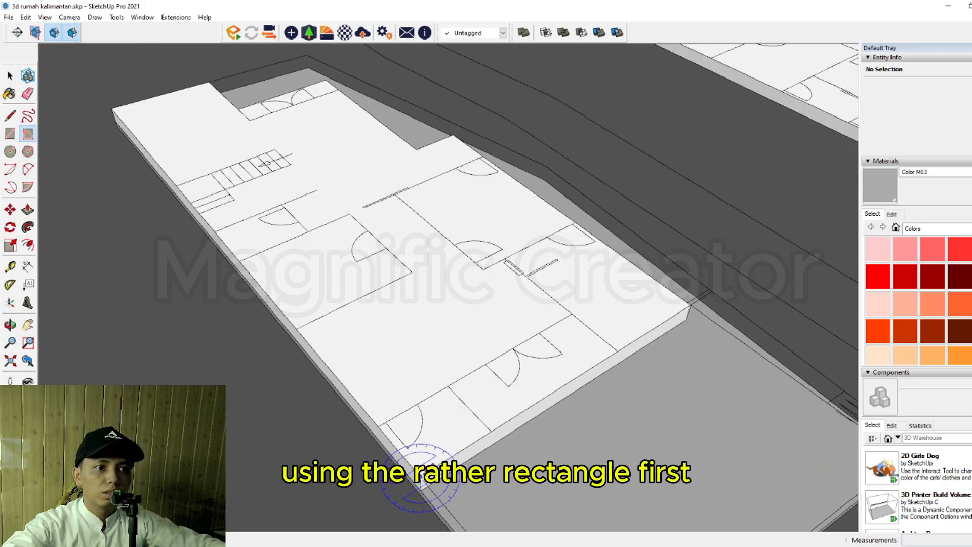
pyautogui.keyDown('shift'); pyautogui.moveTo(176, 185); pyautogui.dragTo(250, 233, button='middle'); pyautogui.keyUp('shift')
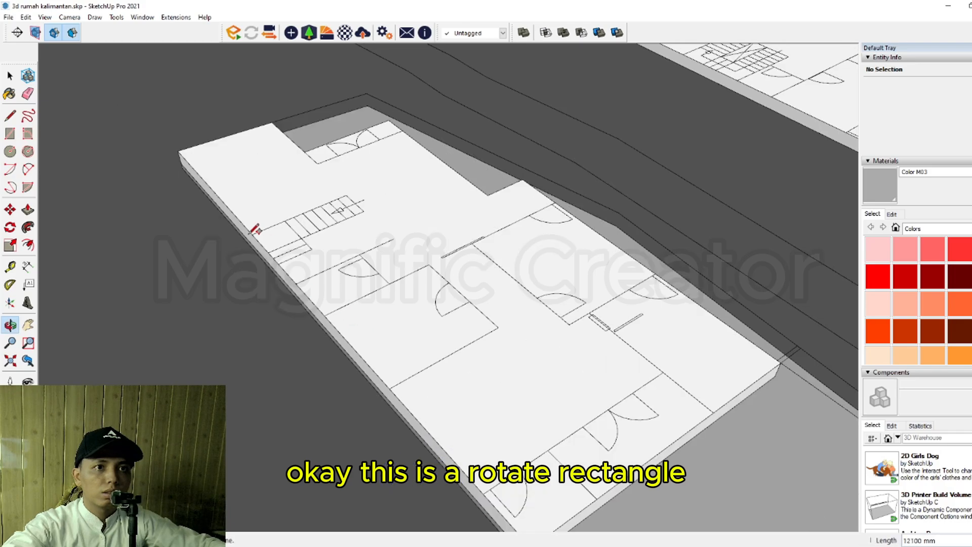
pyautogui.click(180, 152)
pyautogui.scroll(1, 228, 157)
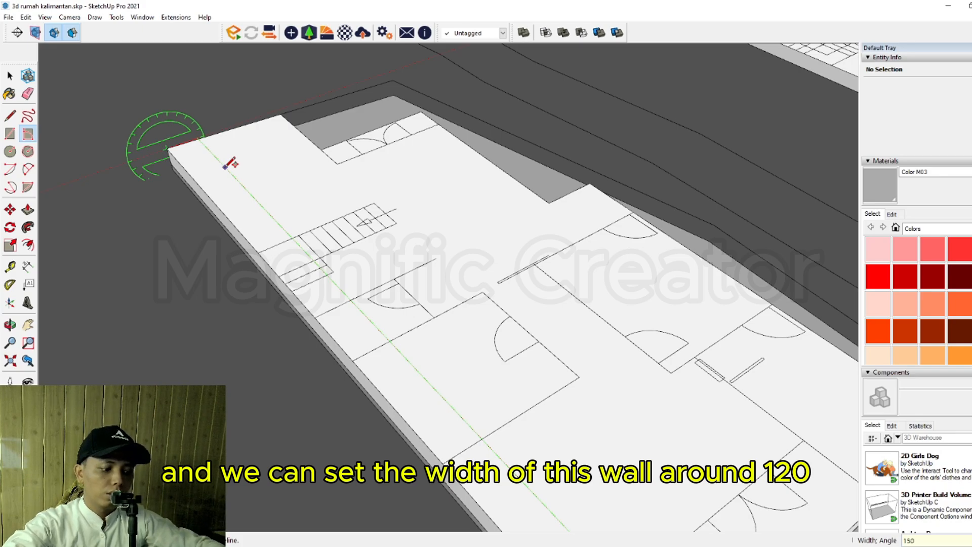
pyautogui.press('Return')
pyautogui.press('space')
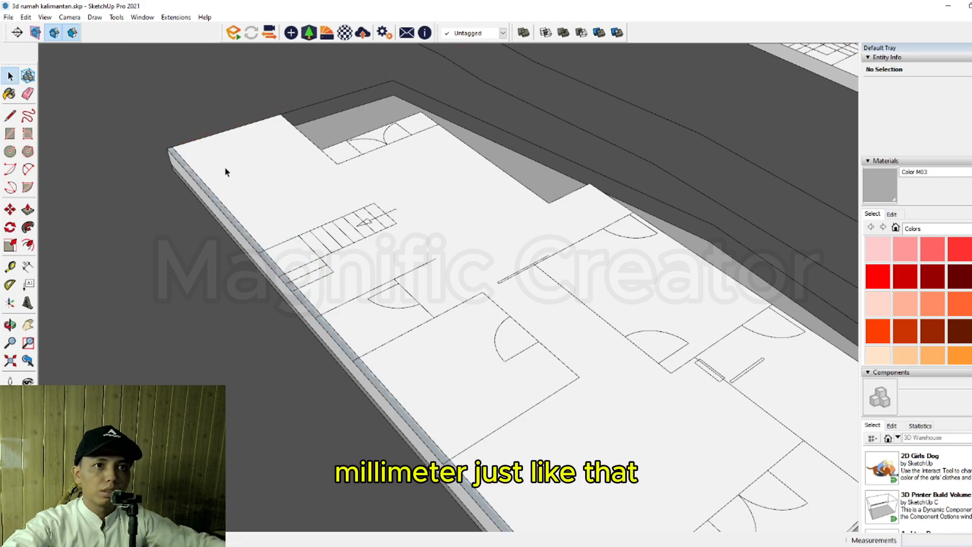
pyautogui.scroll(-3, 226, 169)
pyautogui.scroll(5, 449, 399)
pyautogui.keyDown('shift'); pyautogui.moveTo(449, 400); pyautogui.dragTo(455, 331, button='middle'); pyautogui.keyUp('shift')
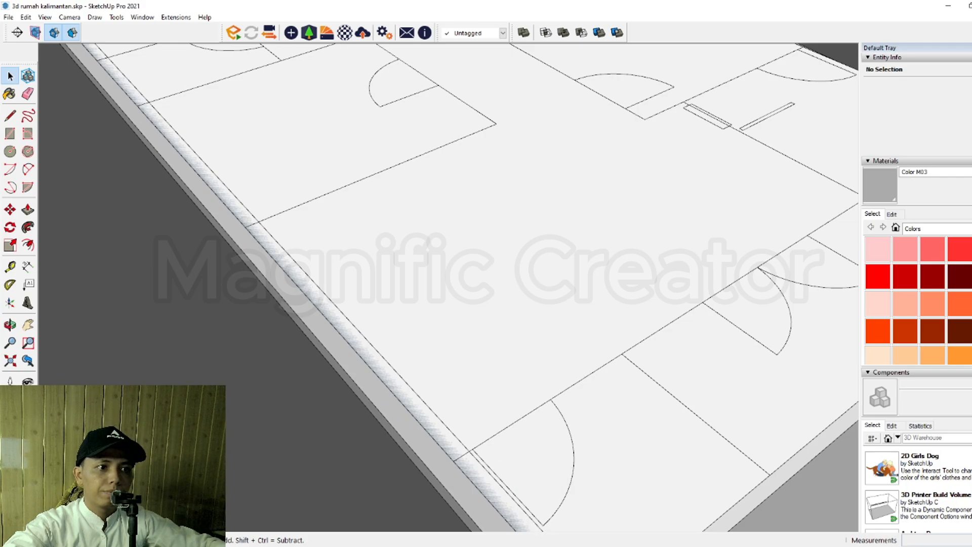
pyautogui.hotkey('alt', 'Tab')
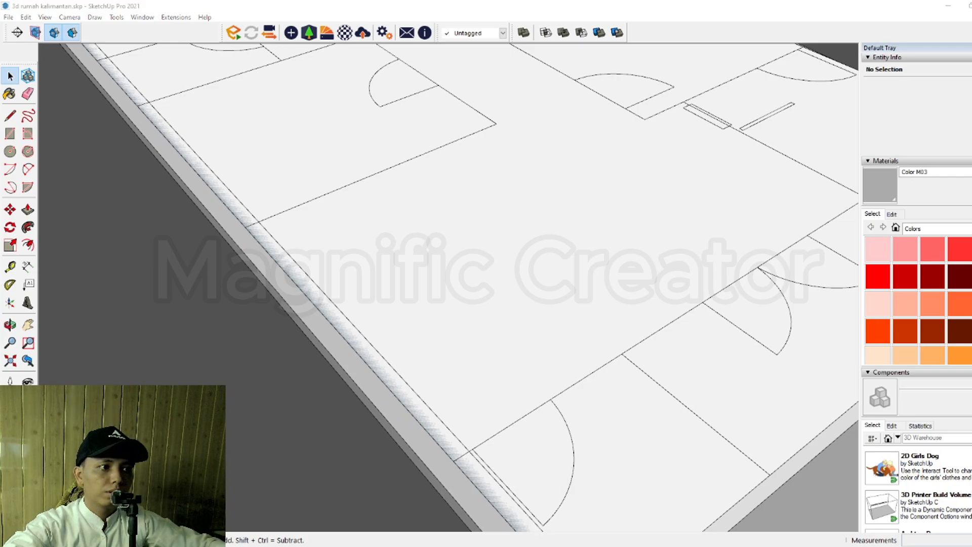
pyautogui.hotkey('alt', 'Tab')
# Step: Push/Pull the wall strip along the slab's long edge up to a height of 3420 mm
pyautogui.scroll(-1, 425, 422)
pyautogui.moveTo(424, 421); pyautogui.dragTo(369, 343, button='middle')
pyautogui.doubleClick(411, 404)
pyautogui.scroll(-2, 411, 403)
pyautogui.scroll(-3, 411, 404)
pyautogui.scroll(2, 369, 343)
pyautogui.press('p')
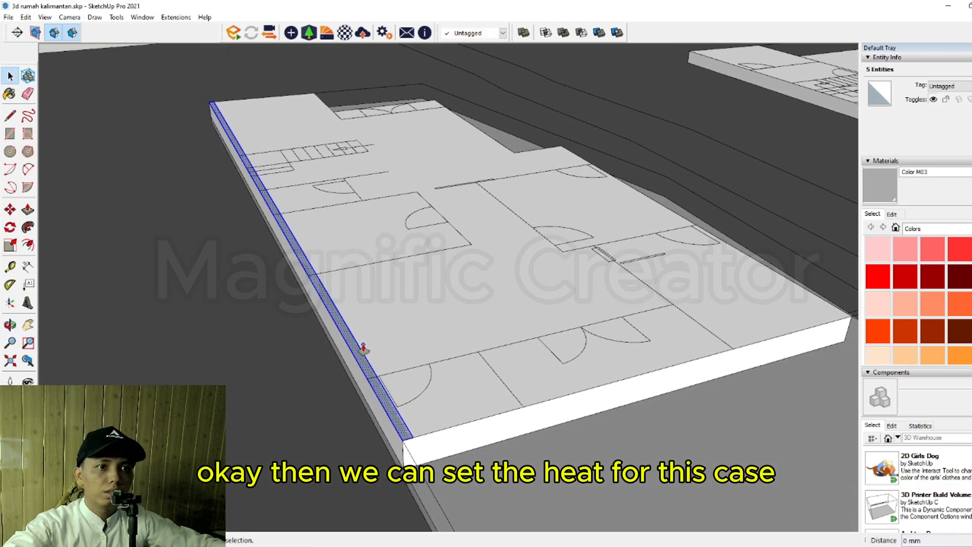
pyautogui.click(356, 341)
pyautogui.moveTo(343, 265); pyautogui.dragTo(351, 282, button='middle')
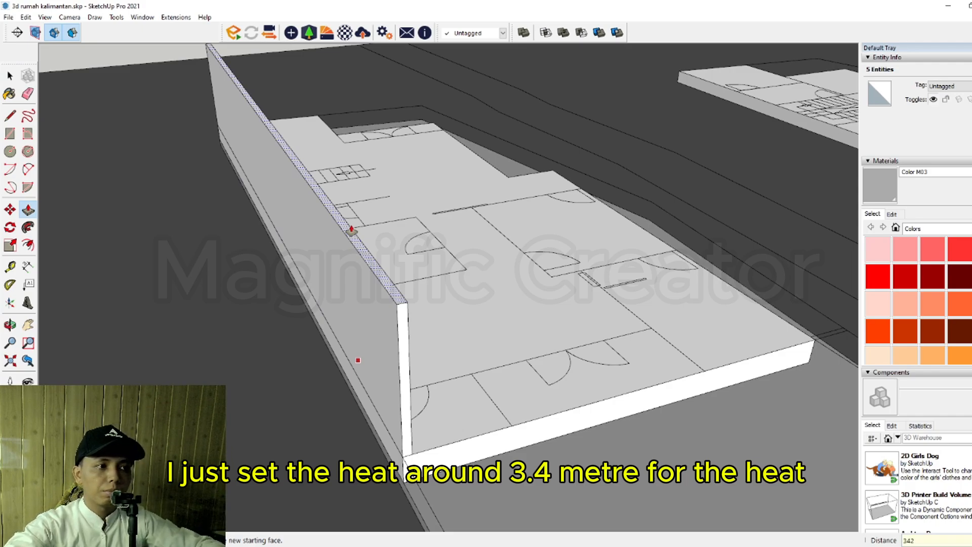
pyautogui.press('Return')
pyautogui.press('space')
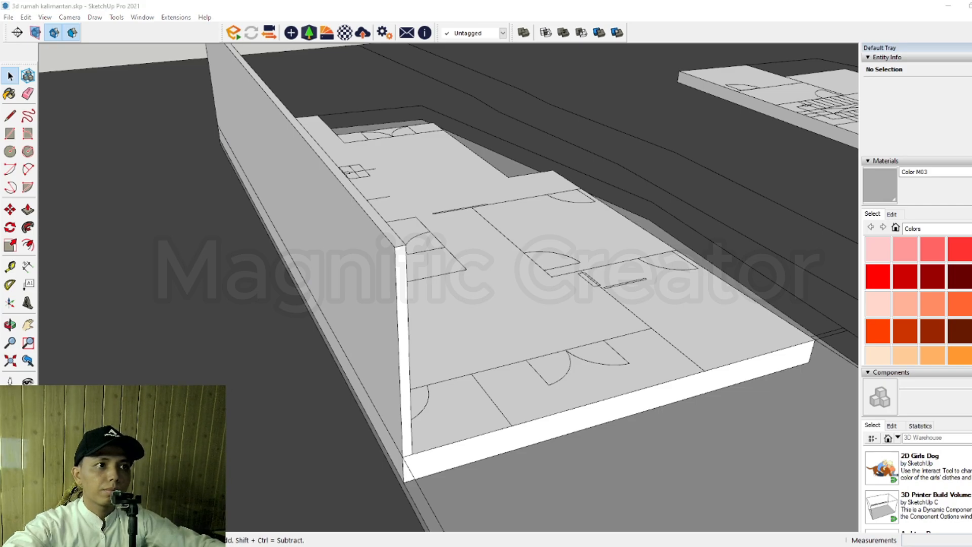
# Step: Select all geometry of the raised long side wall and make it a group
pyautogui.tripleClick(384, 262)
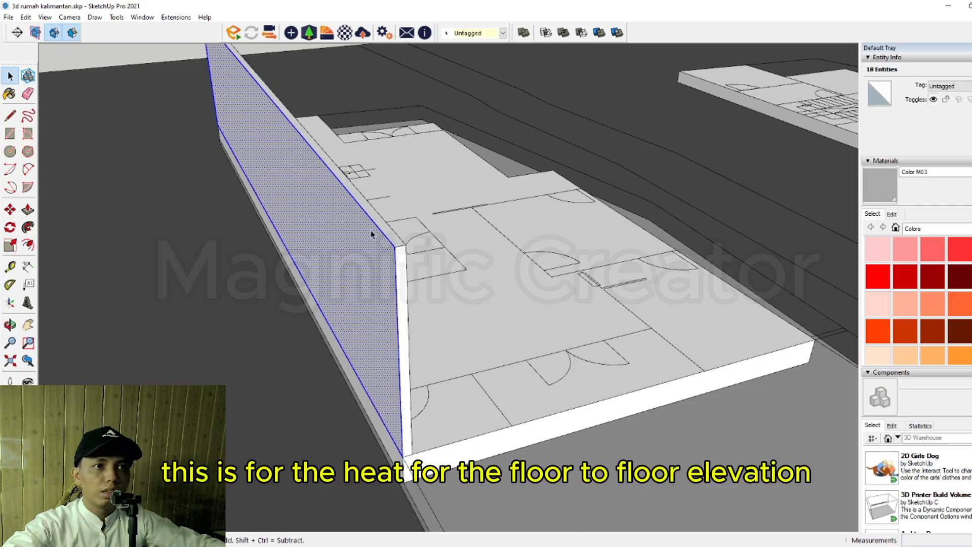
pyautogui.hotkey('ctrl', 'g')
pyautogui.scroll(-3, 462, 343)
pyautogui.keyDown('shift'); pyautogui.moveTo(463, 342); pyautogui.dragTo(468, 391, button='middle'); pyautogui.keyUp('shift')
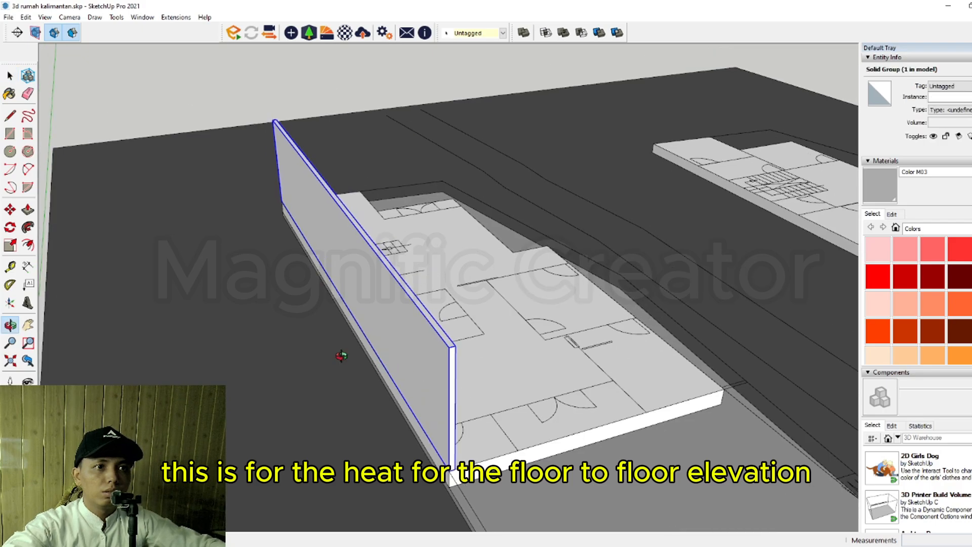
# Step: Draw a 150 mm wide rotated rectangle along part of the front wall line of the ground-floor plan, inward from the line
pyautogui.moveTo(341, 354); pyautogui.dragTo(213, 297, button='middle')
pyautogui.scroll(3, 212, 297)
pyautogui.moveTo(351, 308); pyautogui.dragTo(309, 329, button='middle')
pyautogui.scroll(-3, 293, 451)
pyautogui.scroll(4, 263, 414)
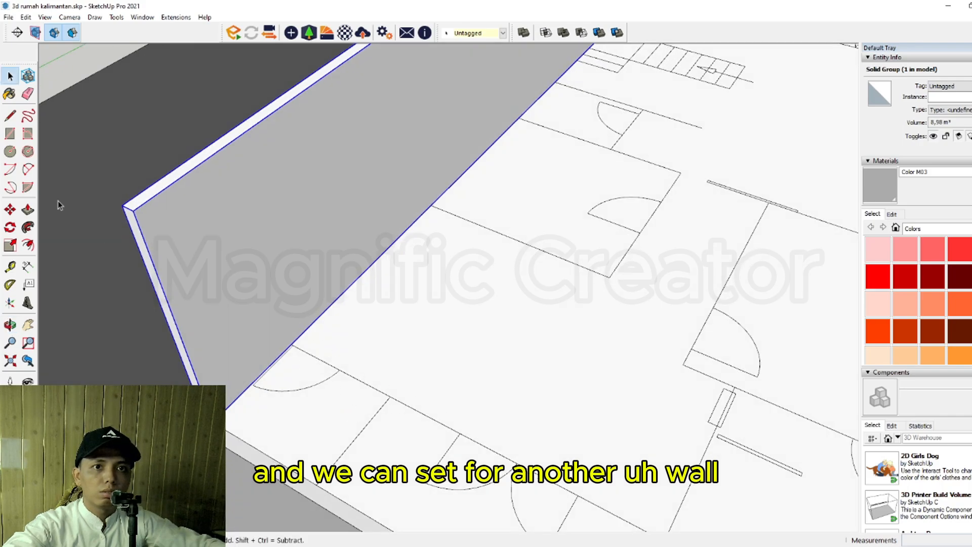
pyautogui.scroll(1, 359, 361)
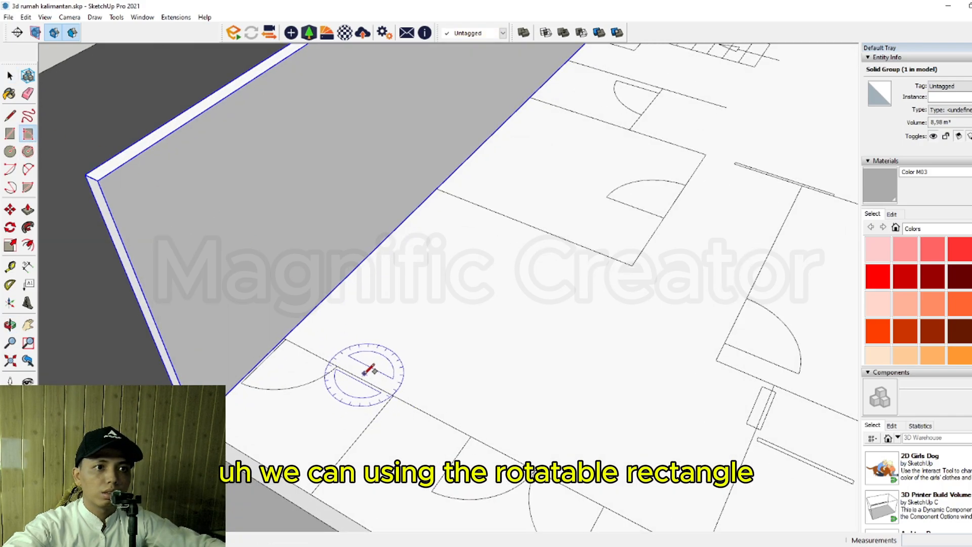
pyautogui.click(353, 378)
pyautogui.scroll(-1, 358, 379)
pyautogui.scroll(1, 462, 439)
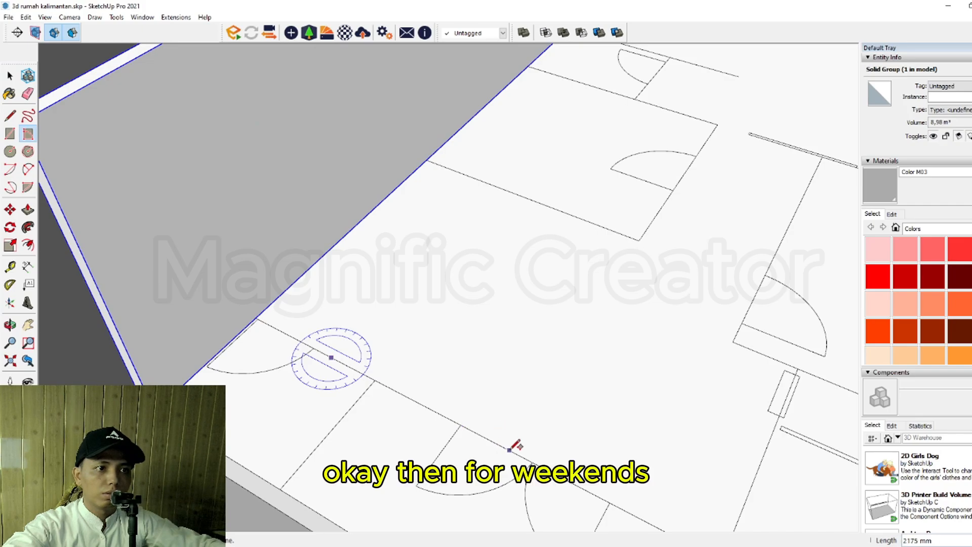
pyautogui.scroll(1, 509, 448)
pyautogui.scroll(2, 511, 449)
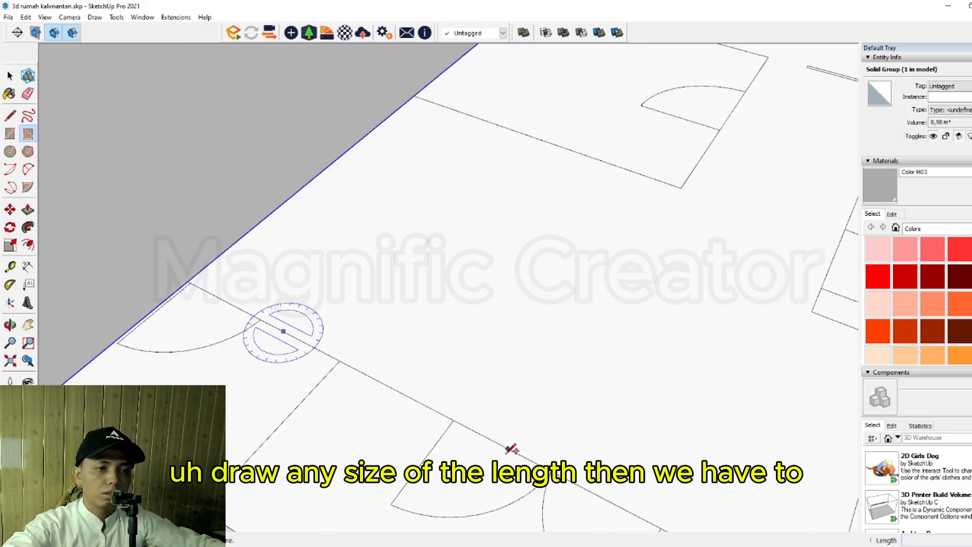
pyautogui.click(515, 451)
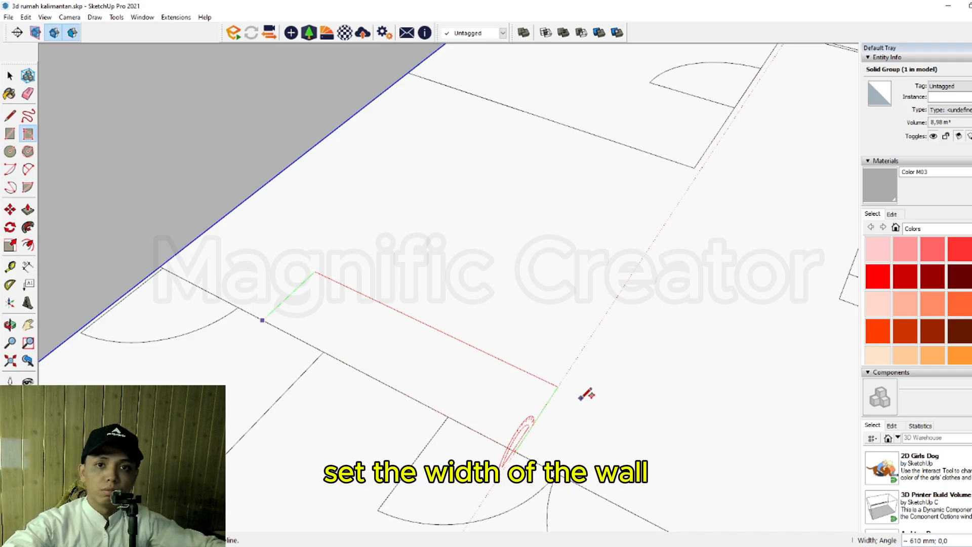
pyautogui.write('150')
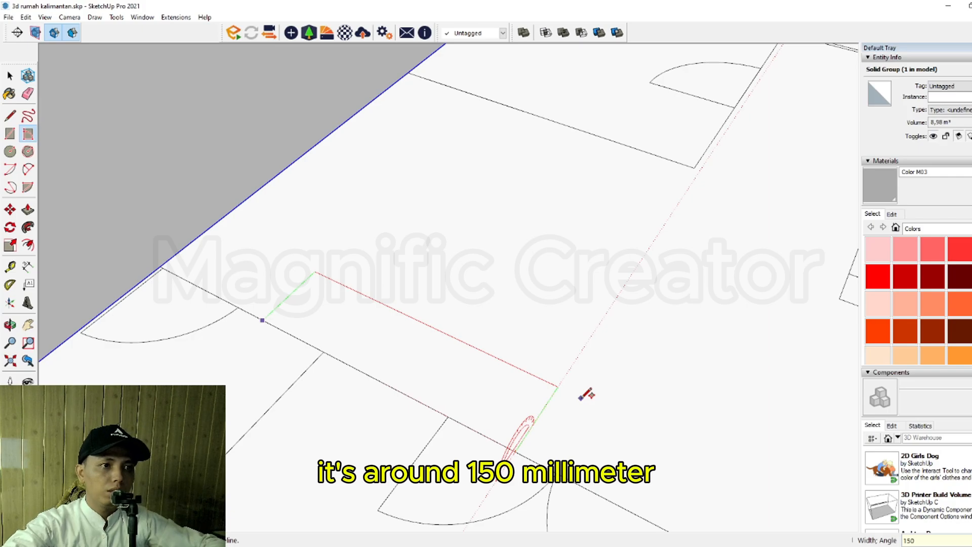
pyautogui.press('Return')
pyautogui.press('space')
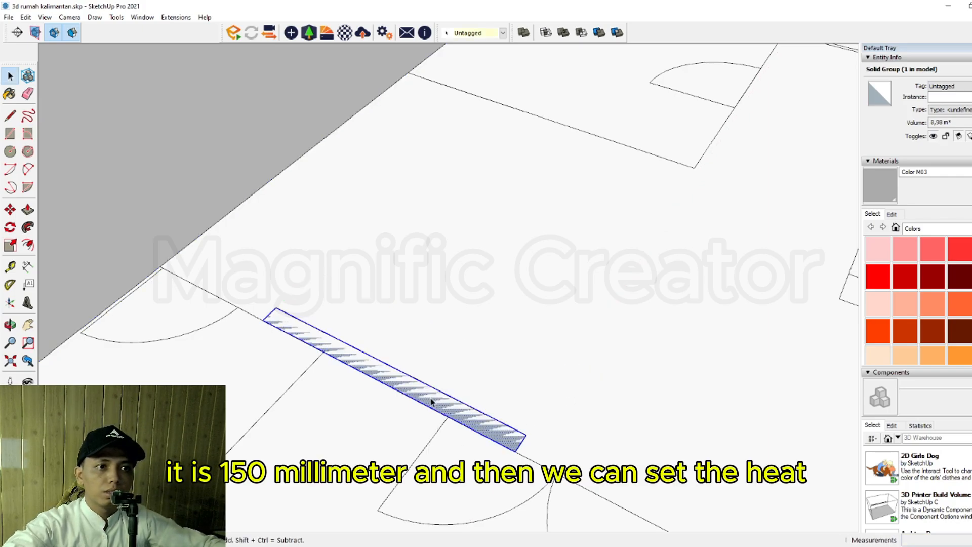
# Step: Push/Pull the front wall strip up to the same height as the long side wall
pyautogui.press('p')
pyautogui.click(417, 385)
pyautogui.scroll(-3, 428, 284)
pyautogui.keyDown('shift'); pyautogui.moveTo(487, 334); pyautogui.dragTo(640, 458, button='middle'); pyautogui.keyUp('shift')
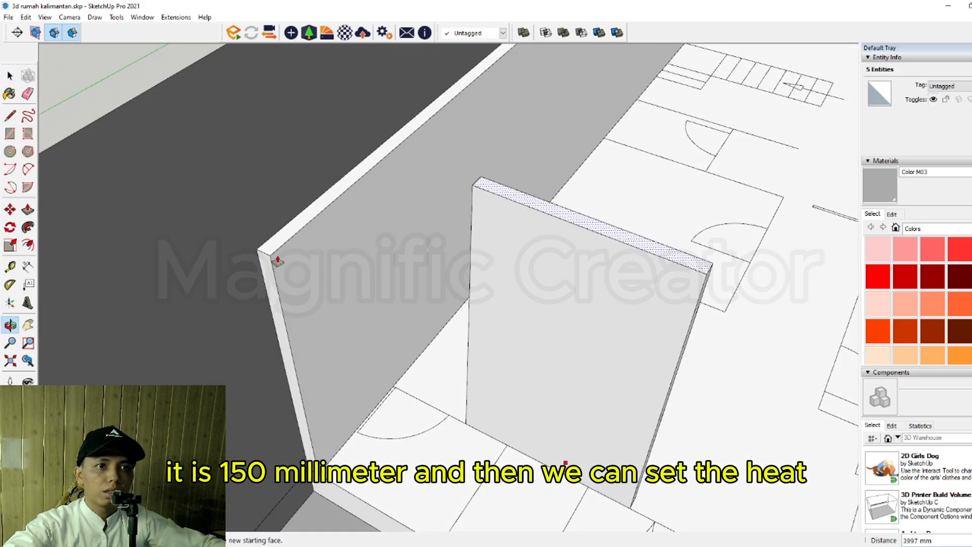
pyautogui.click(271, 258)
pyautogui.moveTo(499, 348); pyautogui.dragTo(470, 374, button='middle')
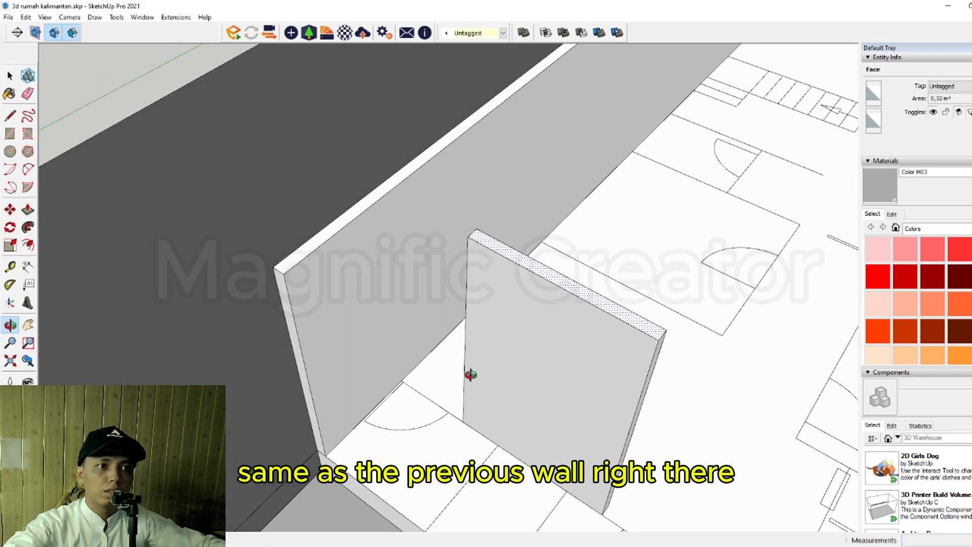
# Step: Select all geometry of the raised front wall and make it a group
pyautogui.tripleClick(508, 291)
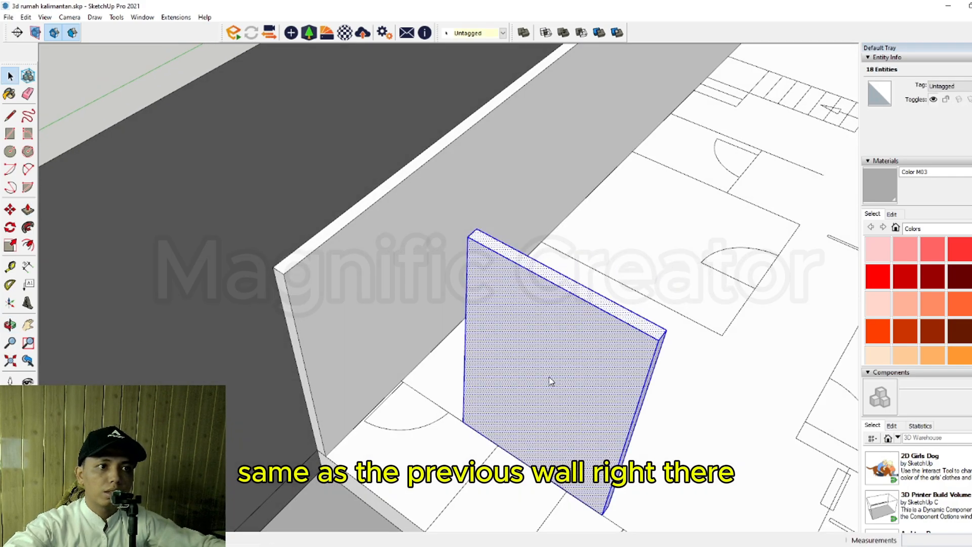
pyautogui.click(565, 335)
pyautogui.moveTo(511, 311); pyautogui.dragTo(423, 259, button='middle')
pyautogui.scroll(-2, 451, 281)
pyautogui.click(538, 170)
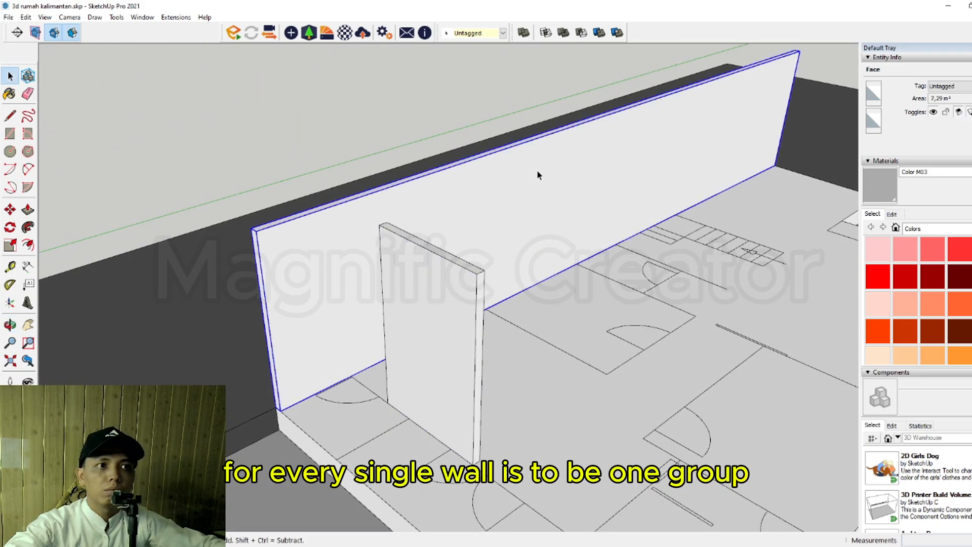
pyautogui.click(438, 289)
pyautogui.tripleClick(401, 316)
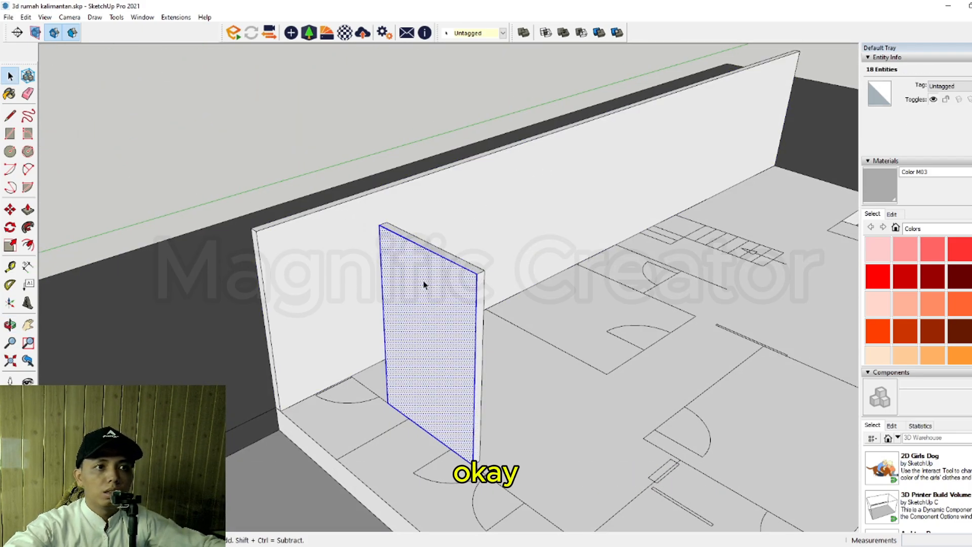
pyautogui.scroll(2, 443, 324)
pyautogui.keyDown('shift'); pyautogui.moveTo(445, 324); pyautogui.dragTo(421, 298, button='middle'); pyautogui.keyUp('shift')
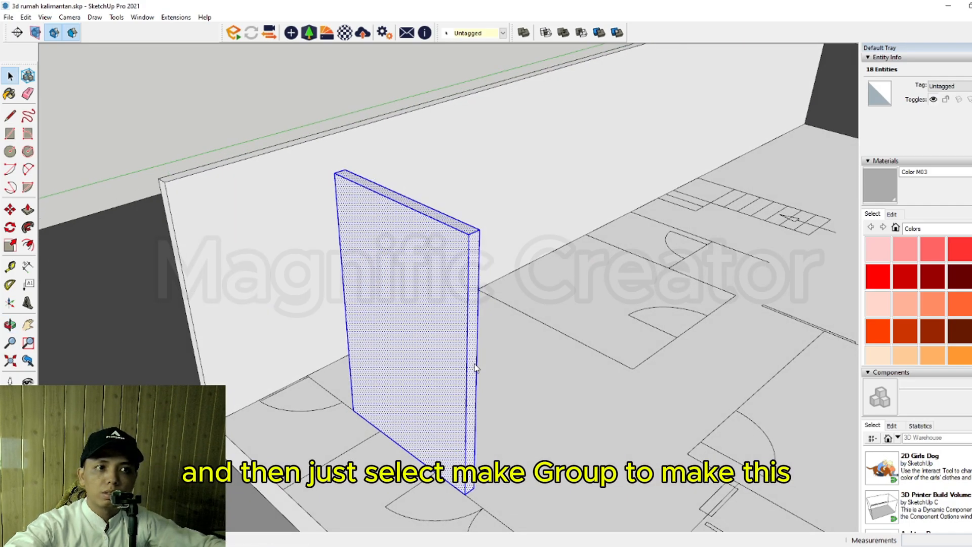
pyautogui.press('g')
pyautogui.moveTo(475, 365); pyautogui.dragTo(373, 224, button='middle')
pyautogui.moveTo(439, 303); pyautogui.dragTo(585, 337, button='middle')
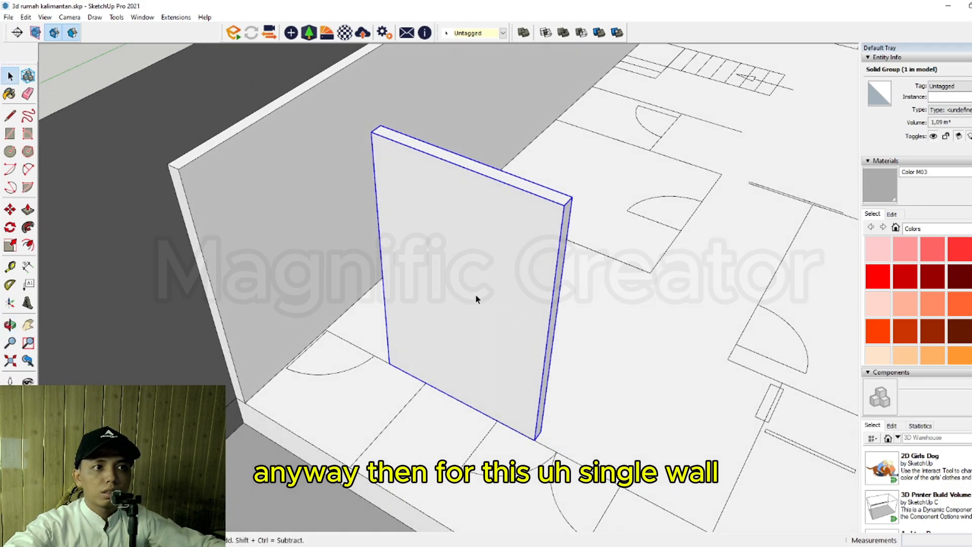
# Step: Move the front wall group along its plan line until its end meets the long side wall
pyautogui.scroll(-3, 476, 299)
pyautogui.moveTo(471, 315); pyautogui.dragTo(512, 402, button='middle')
pyautogui.scroll(5, 513, 402)
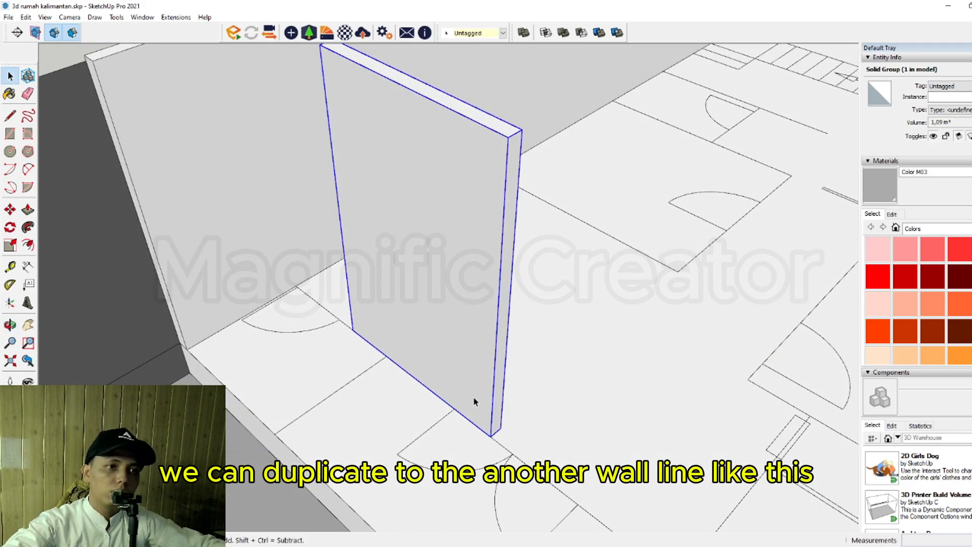
pyautogui.press('m')
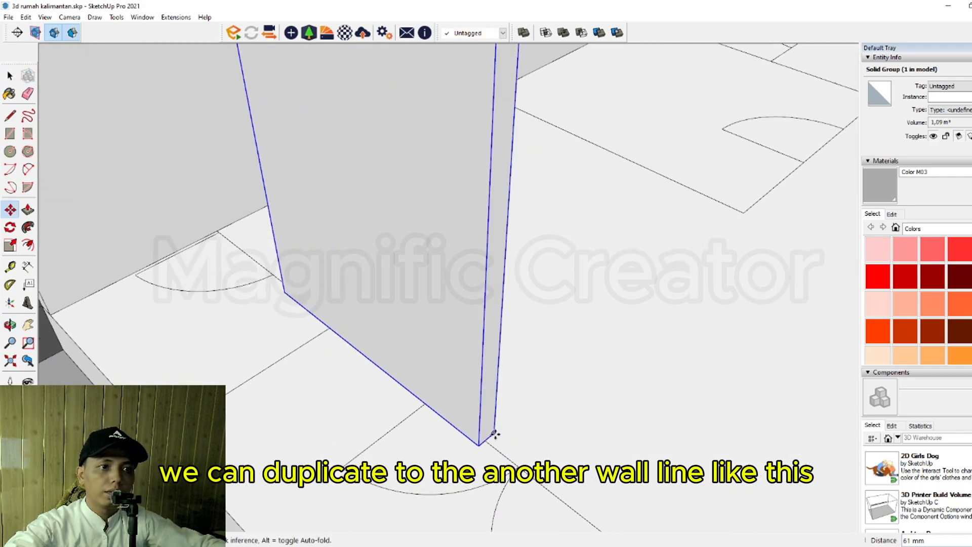
pyautogui.scroll(2, 495, 433)
pyautogui.click(483, 437)
pyautogui.scroll(-2, 486, 435)
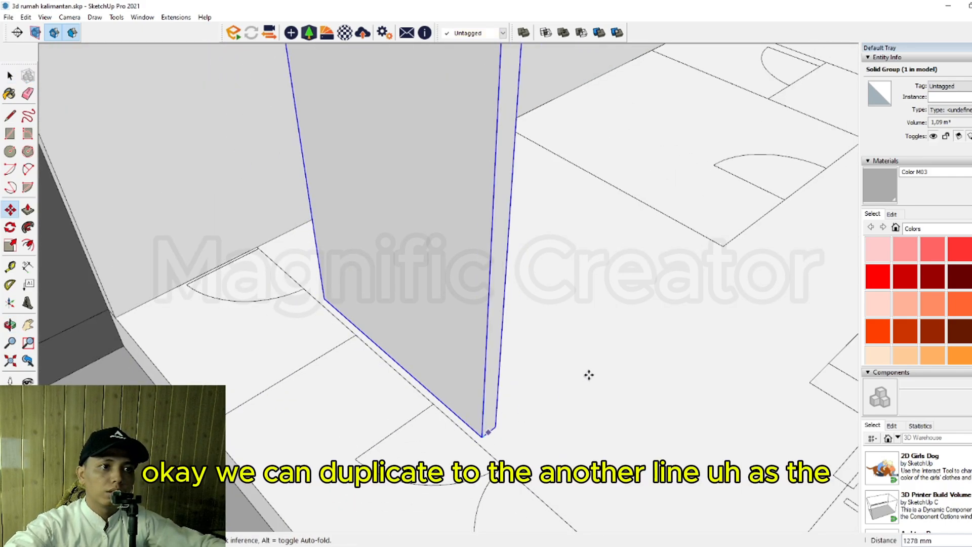
pyautogui.scroll(-2, 588, 373)
pyautogui.scroll(-3, 496, 358)
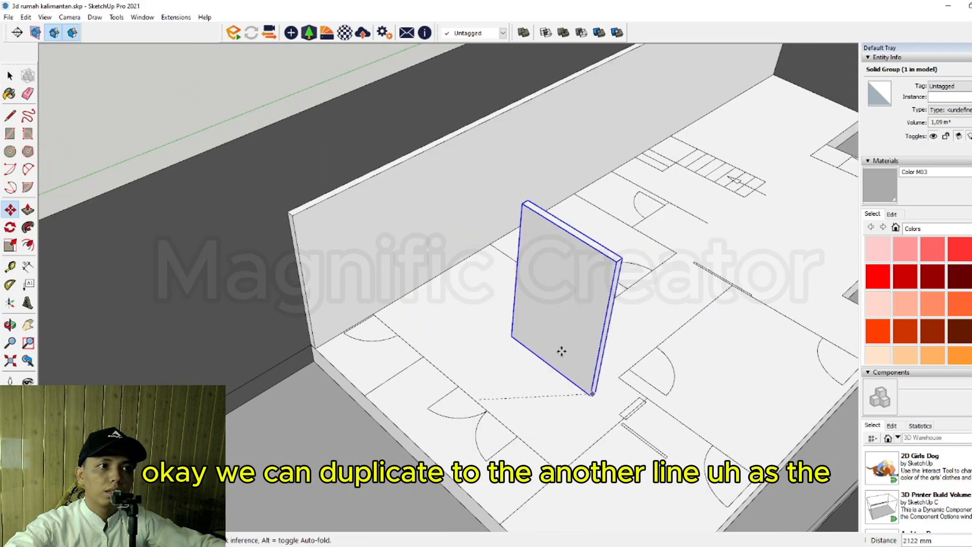
pyautogui.scroll(3, 492, 403)
pyautogui.keyDown('shift'); pyautogui.moveTo(492, 403); pyautogui.dragTo(533, 402, button='middle'); pyautogui.keyUp('shift')
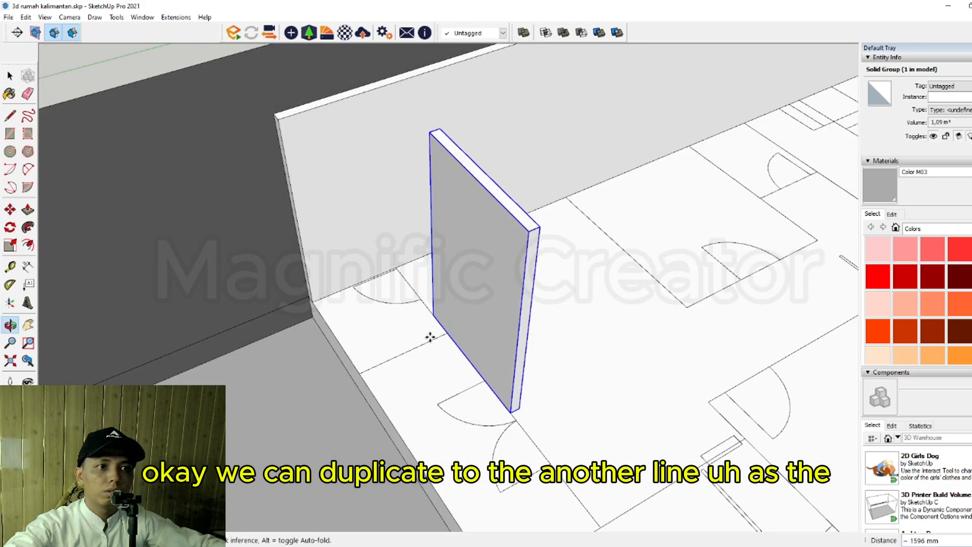
pyautogui.scroll(6, 441, 349)
pyautogui.click(490, 366)
pyautogui.press('space')
pyautogui.scroll(-5, 487, 373)
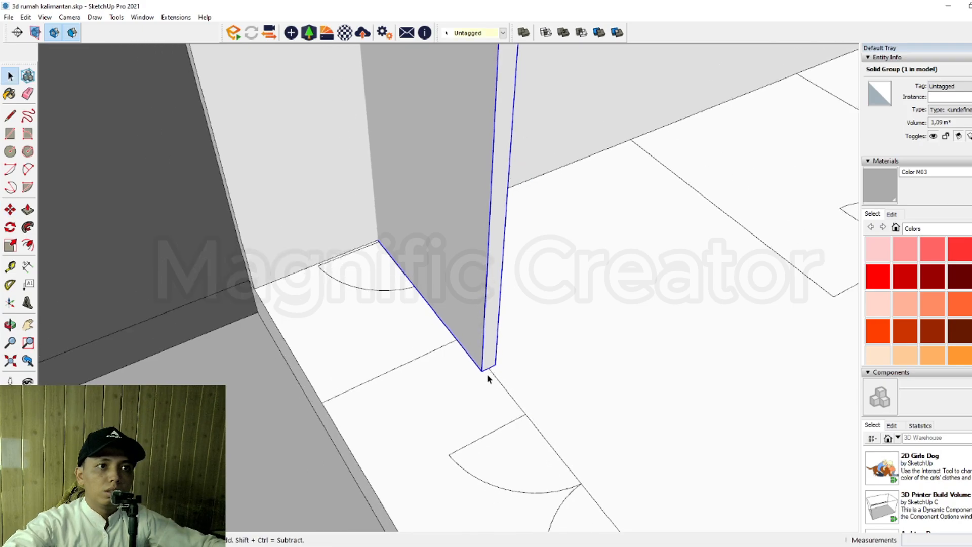
# Step: Inside the front wall group, trim the end overlapping the long side wall back to that wall's inner face
pyautogui.moveTo(417, 345); pyautogui.dragTo(679, 393, button='middle')
pyautogui.scroll(-1, 412, 267)
pyautogui.moveTo(404, 267); pyautogui.dragTo(430, 313, button='middle')
pyautogui.scroll(2, 436, 304)
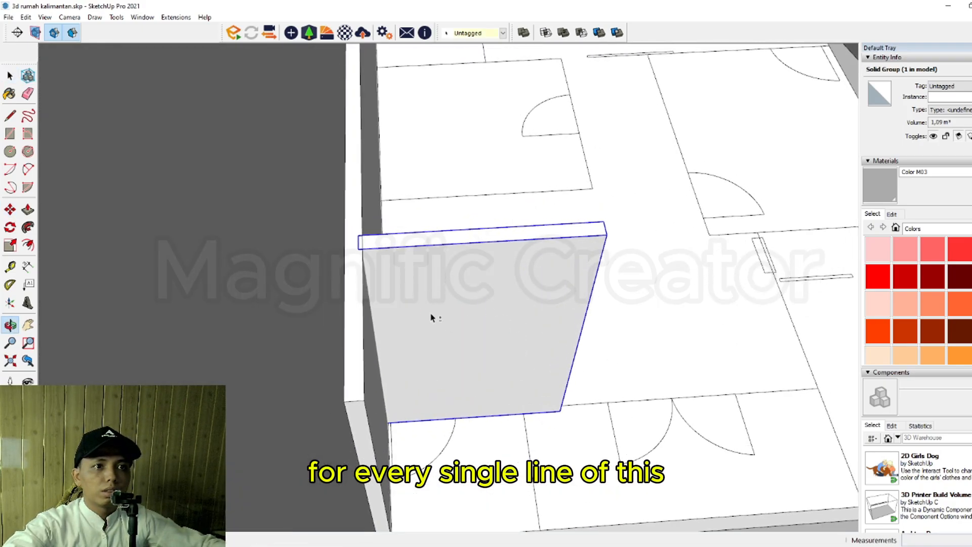
pyautogui.doubleClick(394, 272)
pyautogui.tripleClick(389, 270)
pyautogui.moveTo(289, 197); pyautogui.dragTo(414, 433)
pyautogui.scroll(3, 365, 258)
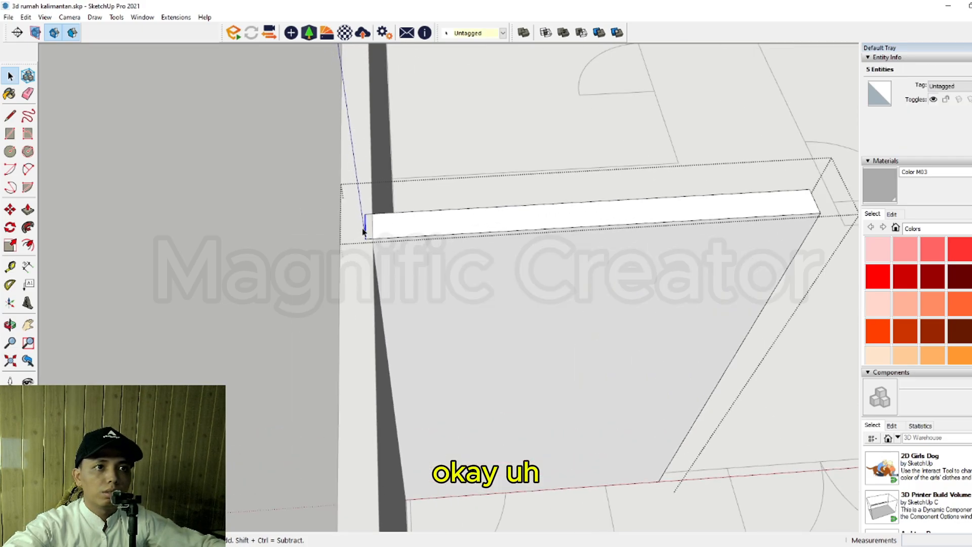
pyautogui.keyDown('shift'); pyautogui.click(372, 243); pyautogui.keyUp('shift')
pyautogui.scroll(-3, 375, 243)
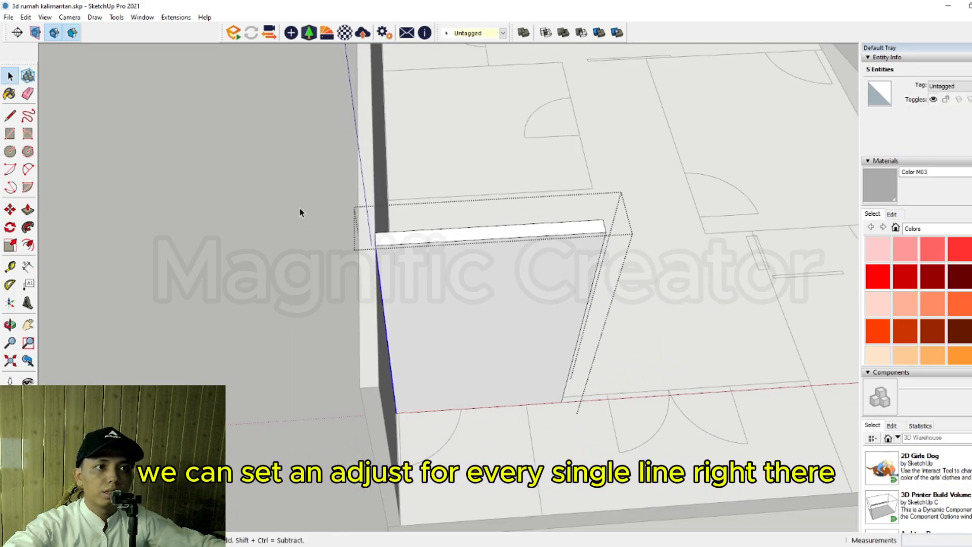
pyautogui.click(303, 226)
# Step: Push/Pull the front wall's free end about 3252 mm outward to the corner of the plan's wall line
pyautogui.scroll(-3, 308, 248)
pyautogui.moveTo(440, 286)
pyautogui.mouseDown(button='middle')
pyautogui.moveTo(458, 299)
pyautogui.moveTo(448, 300)
pyautogui.mouseUp(button='middle')
pyautogui.doubleClick(436, 266)
pyautogui.tripleClick(435, 261)
pyautogui.moveTo(410, 206); pyautogui.dragTo(517, 442)
pyautogui.scroll(2, 449, 318)
pyautogui.press('p')
pyautogui.click(458, 306)
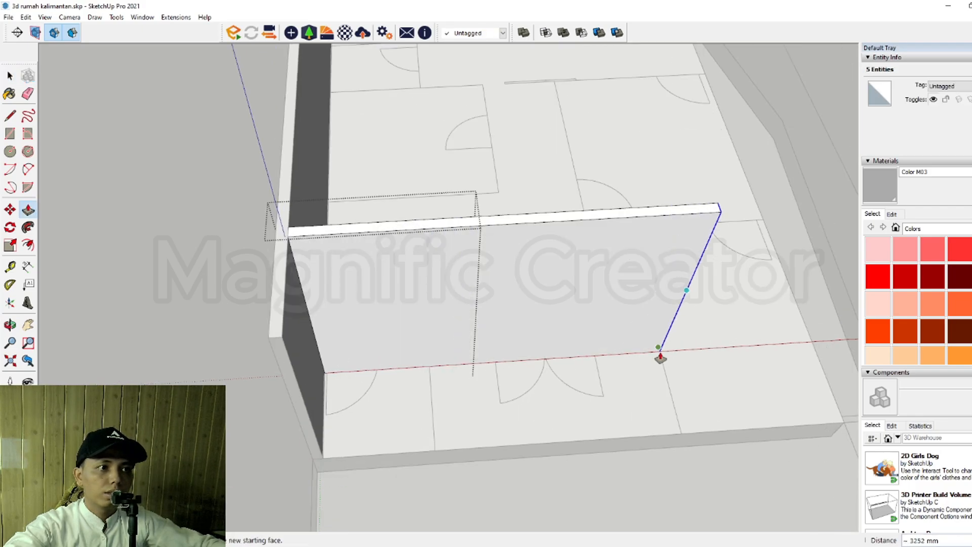
pyautogui.click(661, 353)
pyautogui.press('space')
pyautogui.scroll(2, 661, 353)
pyautogui.moveTo(658, 351); pyautogui.dragTo(430, 303, button='middle')
pyautogui.keyDown('shift'); pyautogui.moveTo(430, 304); pyautogui.dragTo(79, 238, button='middle'); pyautogui.keyUp('shift')
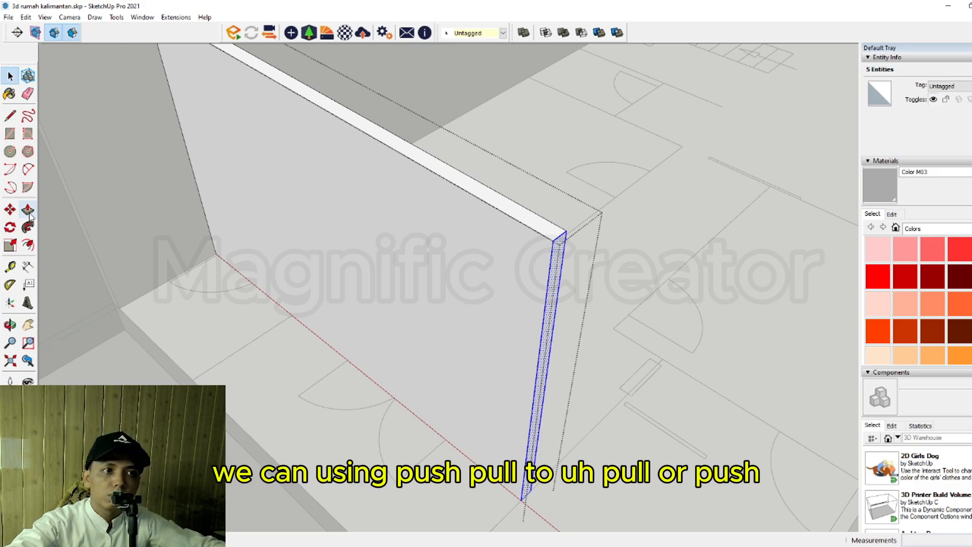
pyautogui.press('p')
pyautogui.click(546, 301)
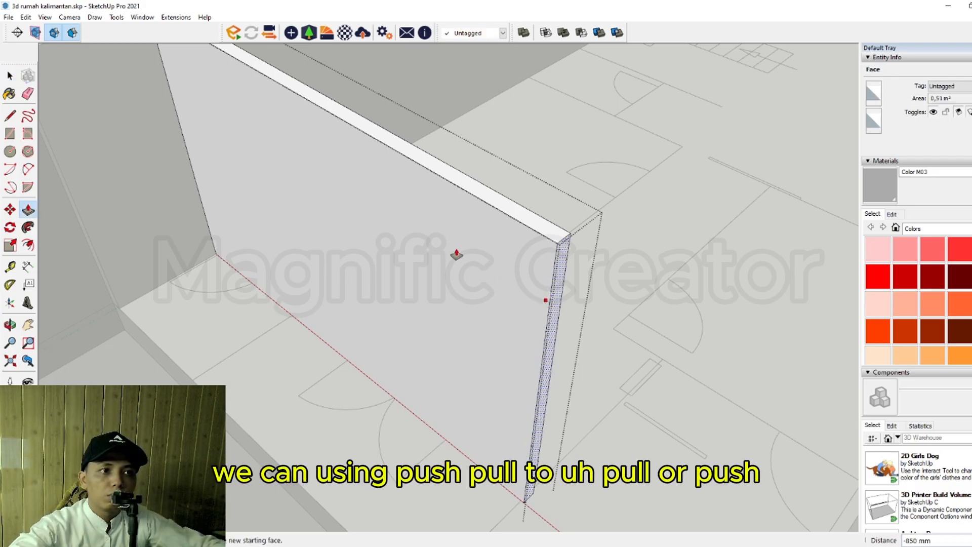
pyautogui.press('space')
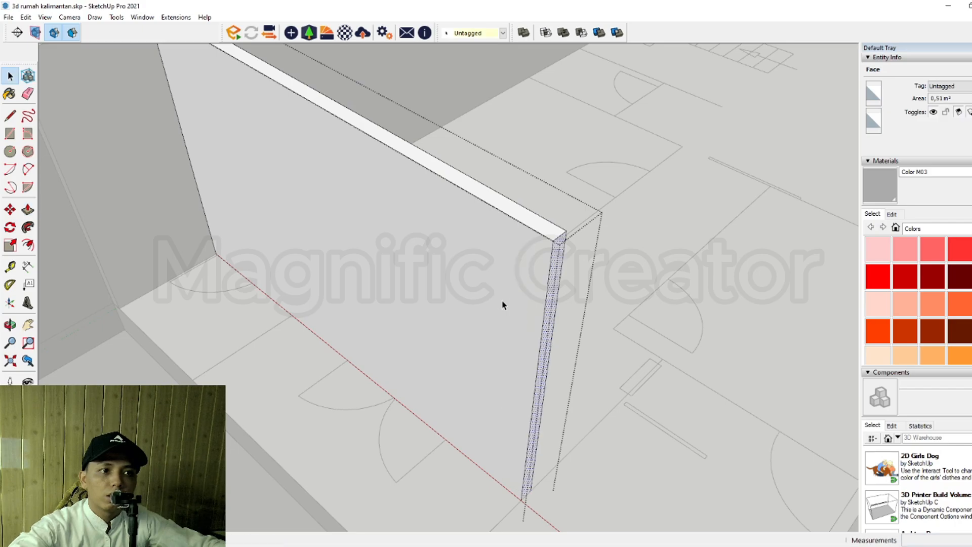
# Step: Close the front wall group and make a copy of it rotated 90 degrees about a point on the ground-floor plan
pyautogui.scroll(-2, 497, 335)
pyautogui.click(668, 249)
pyautogui.moveTo(352, 292); pyautogui.dragTo(543, 352, button='middle')
pyautogui.moveTo(476, 320); pyautogui.dragTo(421, 306, button='middle')
pyautogui.click(463, 278)
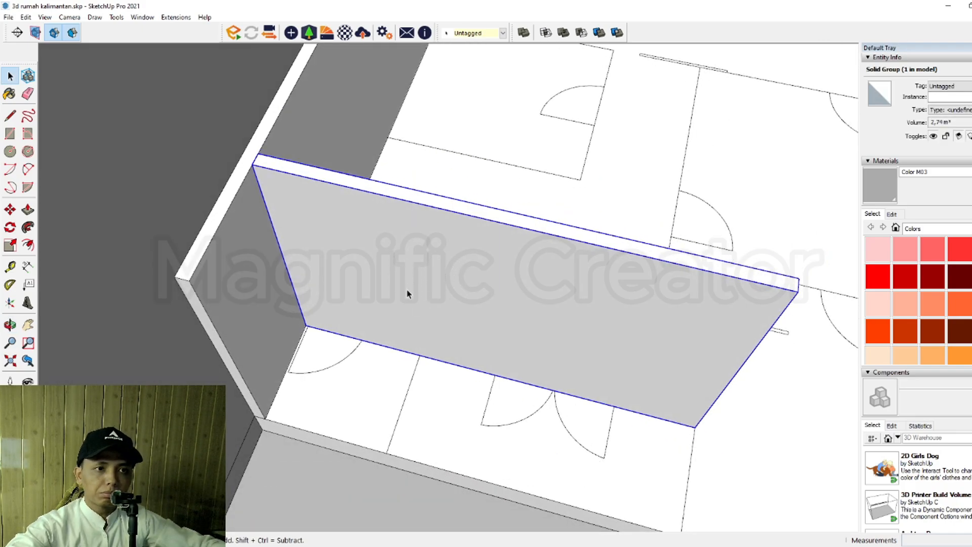
pyautogui.moveTo(419, 304); pyautogui.dragTo(416, 319, button='middle')
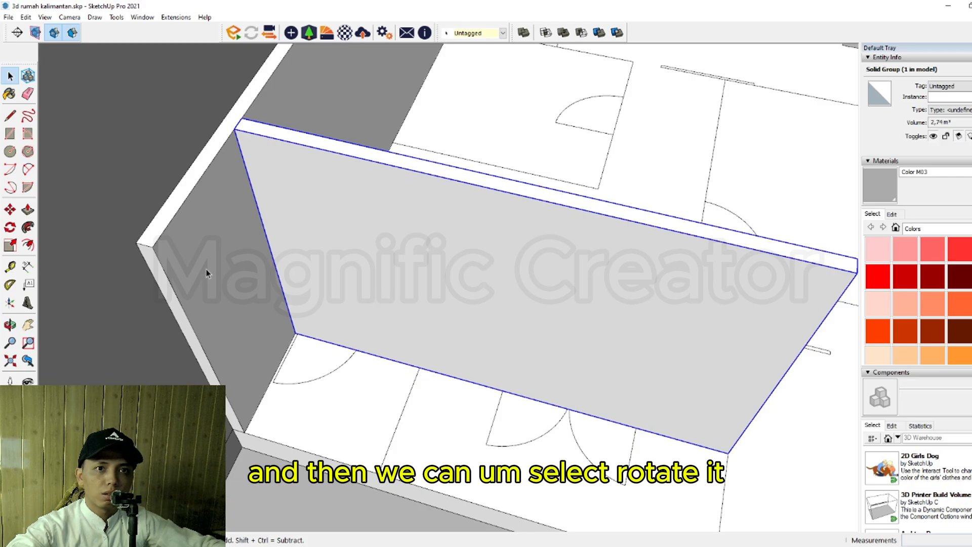
pyautogui.click(10, 226)
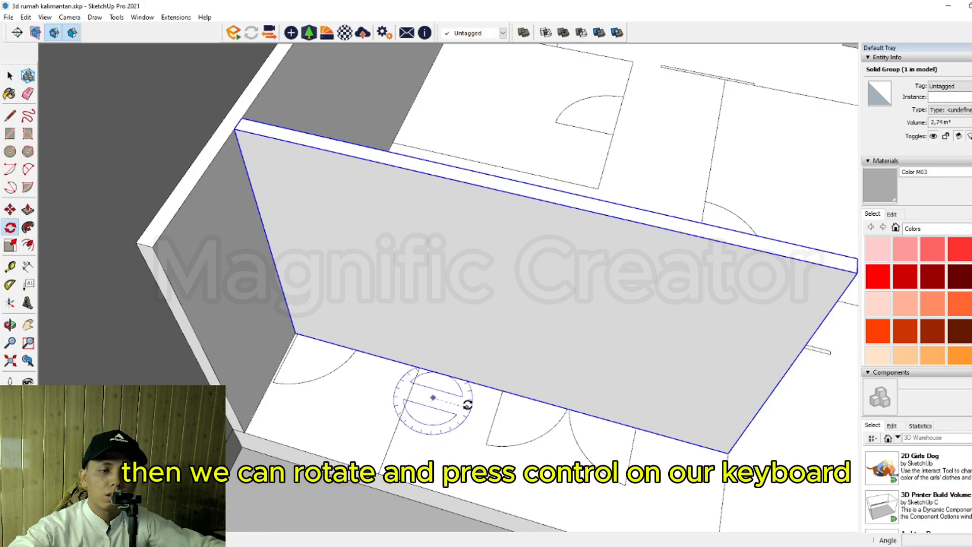
pyautogui.click(458, 405)
pyautogui.press('ctrl')
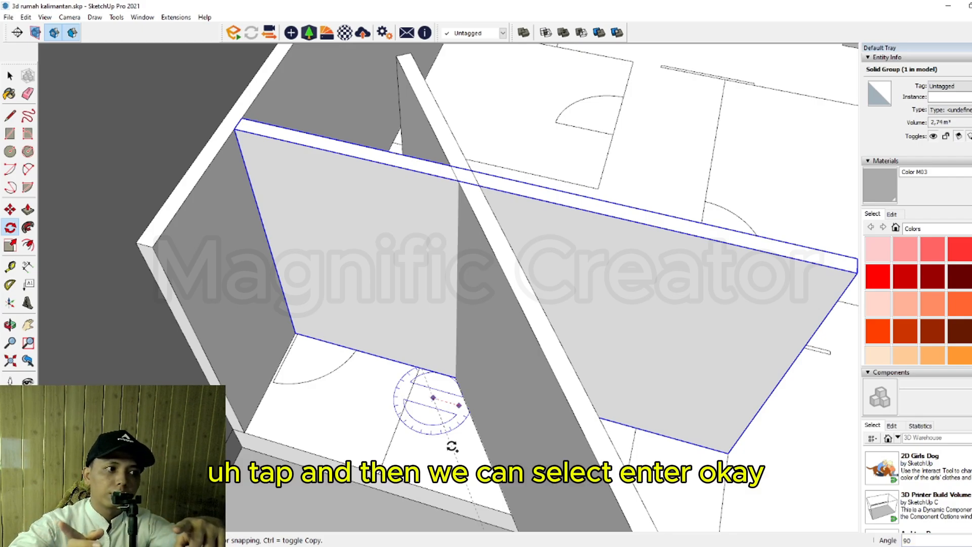
pyautogui.press('Return')
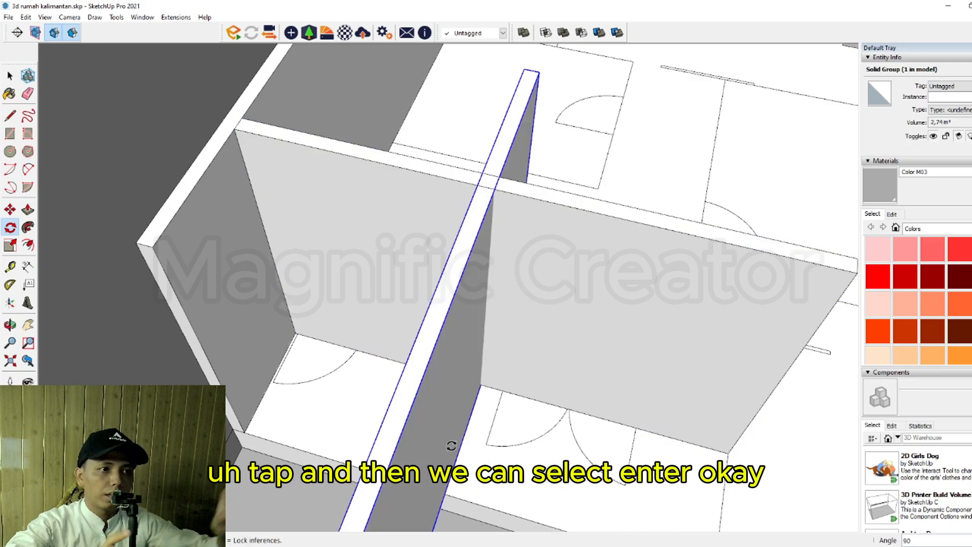
pyautogui.press('space')
# Step: Move the rotated wall copy by its bottom end midpoint onto the partition line at the slab's front edge
pyautogui.scroll(-3, 476, 306)
pyautogui.moveTo(476, 306); pyautogui.dragTo(510, 373, button='middle')
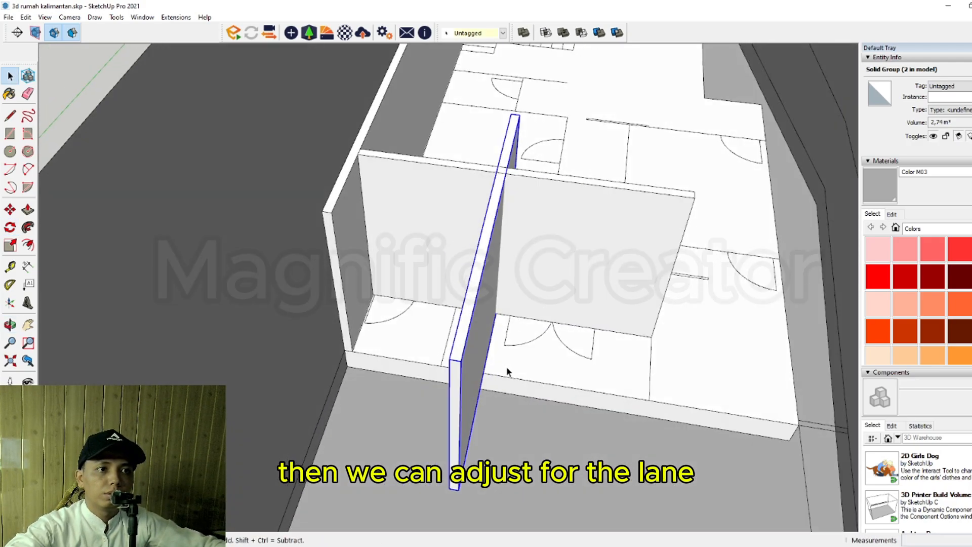
pyautogui.scroll(5, 453, 483)
pyautogui.moveTo(453, 484); pyautogui.dragTo(466, 442, button='middle')
pyautogui.moveTo(462, 490); pyautogui.dragTo(459, 505, button='middle')
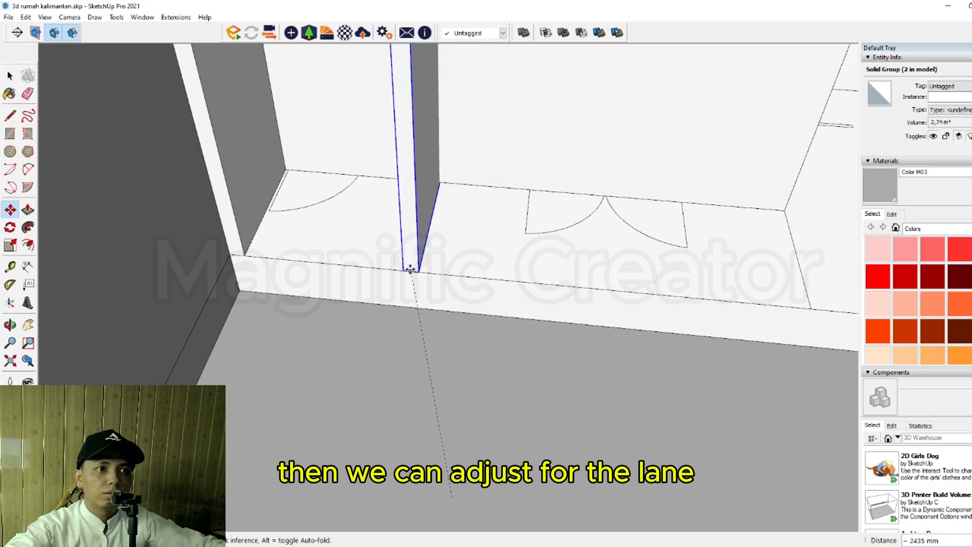
pyautogui.click(411, 270)
pyautogui.press('space')
# Step: Push/Pull the inner end of the perpendicular partition wall back to the front wall and close its group
pyautogui.scroll(-4, 425, 267)
pyautogui.moveTo(455, 159); pyautogui.dragTo(397, 270, button='middle')
pyautogui.scroll(1, 431, 223)
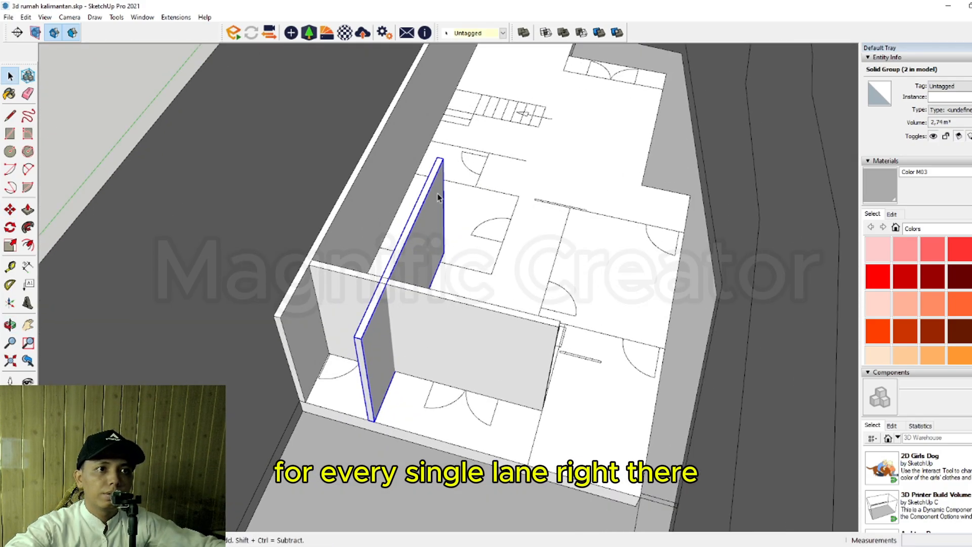
pyautogui.tripleClick(438, 198)
pyautogui.moveTo(409, 136); pyautogui.dragTo(511, 329)
pyautogui.scroll(3, 449, 193)
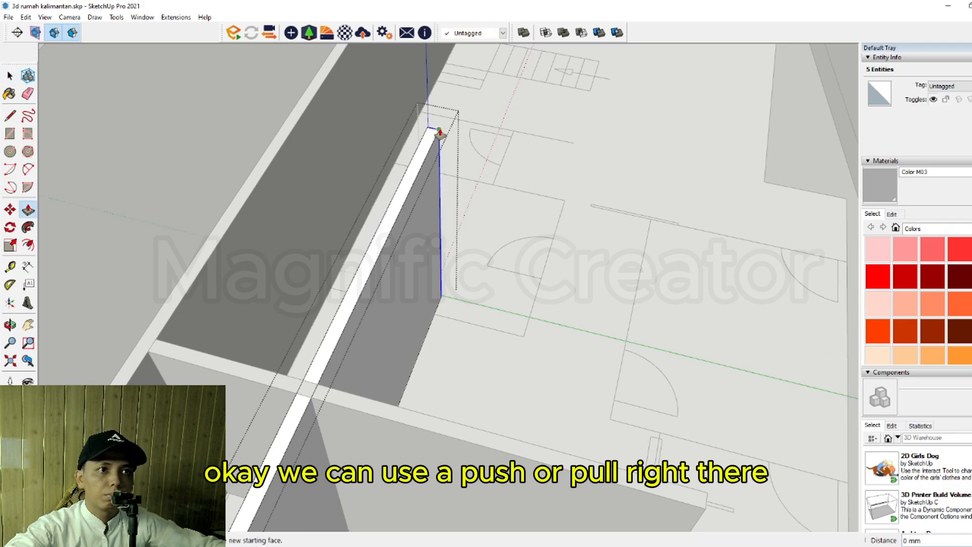
pyautogui.click(330, 406)
pyautogui.press('space')
pyautogui.scroll(-3, 354, 394)
pyautogui.moveTo(362, 391); pyautogui.dragTo(417, 324, button='middle')
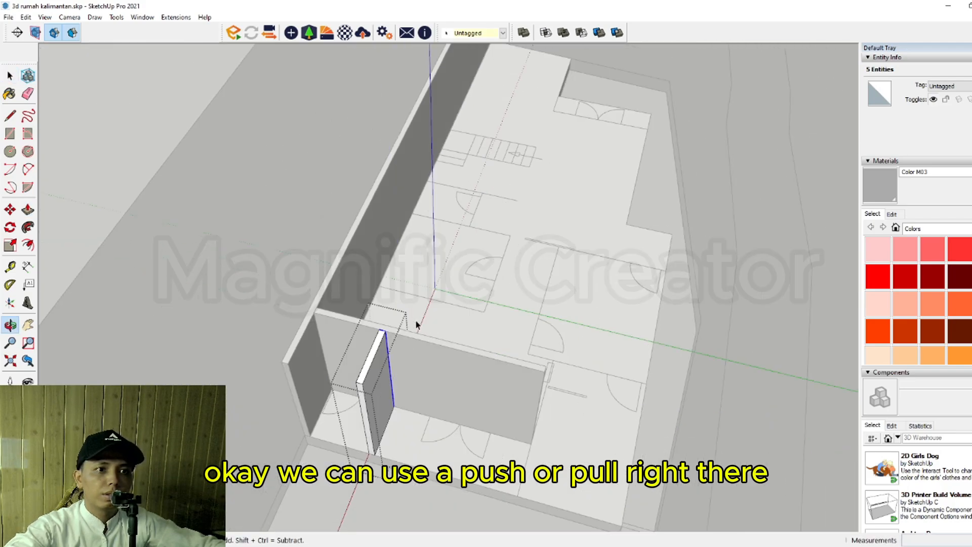
pyautogui.click(387, 421)
# Step: Copy the front wall group from its top end midpoint to the long side wall's outer end corner at the slab's front edge
pyautogui.scroll(2, 387, 421)
pyautogui.moveTo(387, 421); pyautogui.dragTo(416, 396, button='middle')
pyautogui.click(470, 322)
pyautogui.scroll(2, 471, 321)
pyautogui.moveTo(470, 322); pyautogui.dragTo(492, 292, button='middle')
pyautogui.scroll(3, 444, 309)
pyautogui.press('m')
pyautogui.scroll(4, 510, 229)
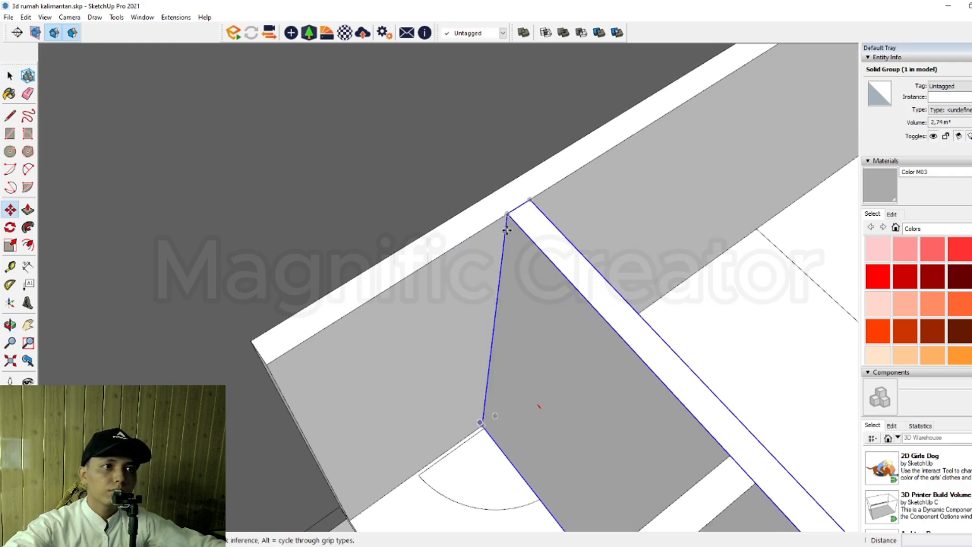
pyautogui.scroll(-2, 482, 227)
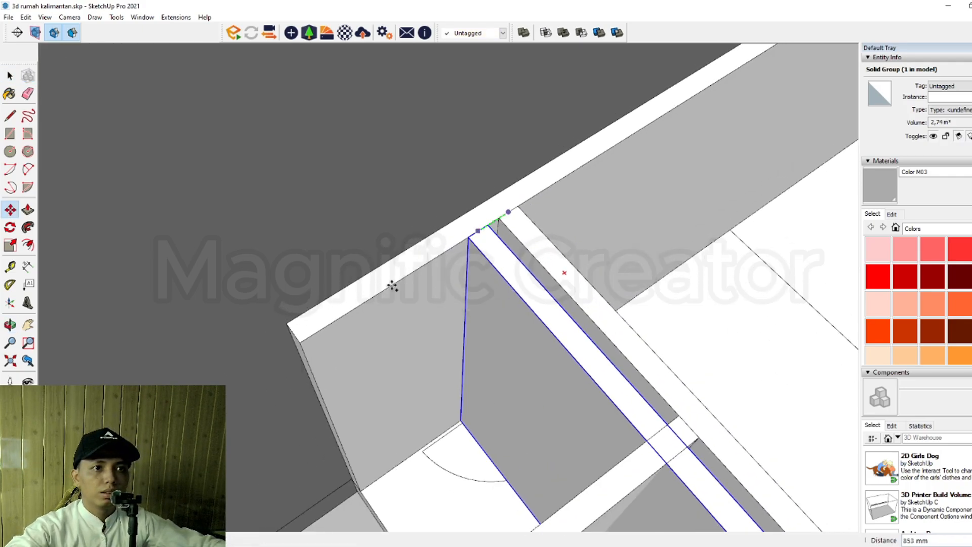
pyautogui.click(299, 344)
pyautogui.press('space')
pyautogui.scroll(-3, 416, 313)
# Step: Inside the long side wall group, extend the front end face flush with the copied front wall, then close the group
pyautogui.scroll(4, 429, 320)
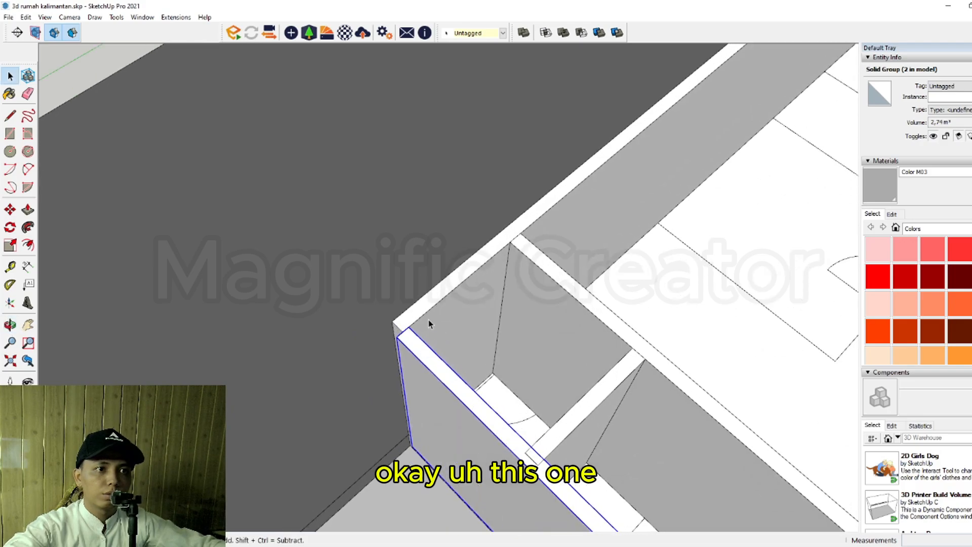
pyautogui.moveTo(425, 324); pyautogui.dragTo(458, 321, button='middle')
pyautogui.scroll(3, 455, 322)
pyautogui.click(429, 327)
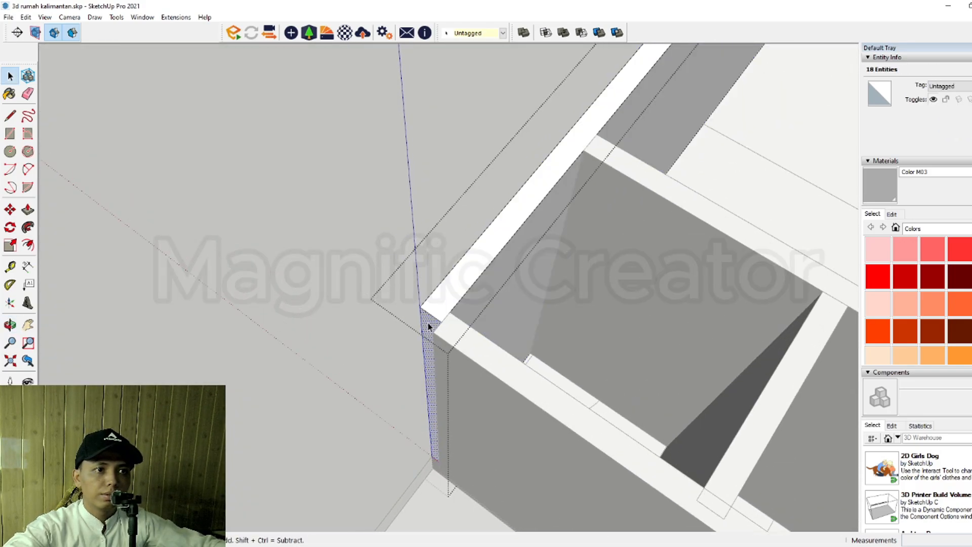
pyautogui.scroll(-2, 457, 355)
pyautogui.click(355, 266)
pyautogui.scroll(-4, 355, 265)
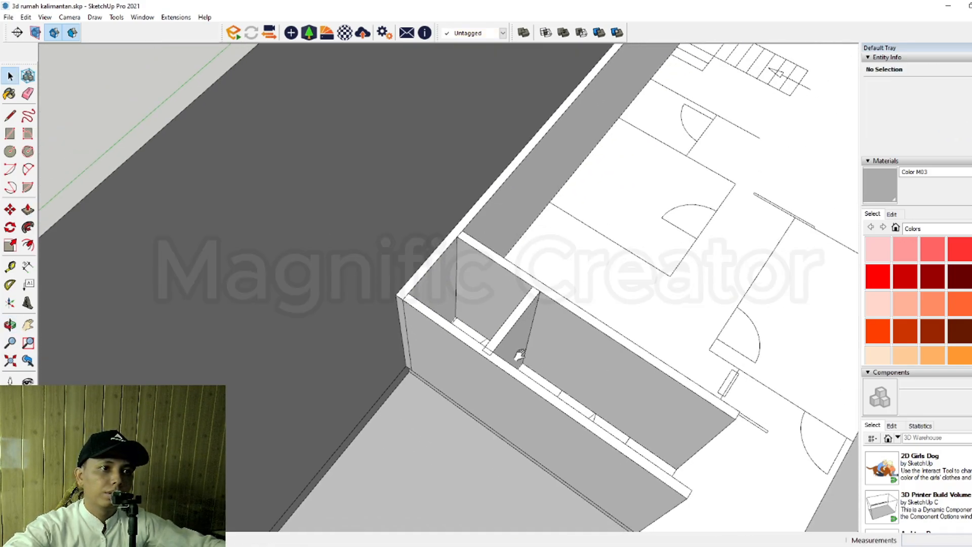
# Step: Inside the short partition wall group, push the outer end face back 75 mm to the outer front wall, then close the group
pyautogui.moveTo(517, 353); pyautogui.dragTo(225, 328, button='middle')
pyautogui.scroll(2, 416, 291)
pyautogui.moveTo(417, 294); pyautogui.dragTo(391, 278, button='middle')
pyautogui.doubleClick(380, 288)
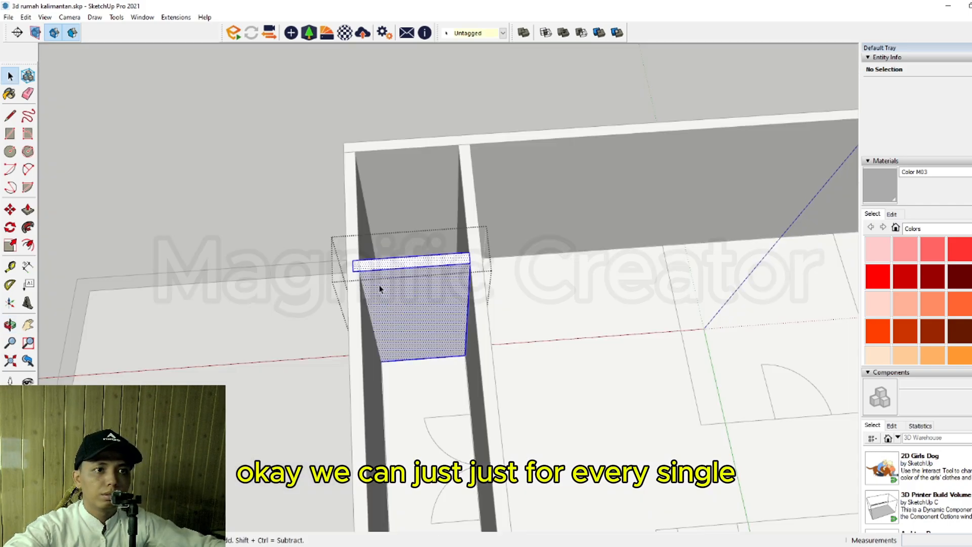
pyautogui.press('i')
pyautogui.moveTo(400, 417); pyautogui.dragTo(400, 416)
pyautogui.press('p')
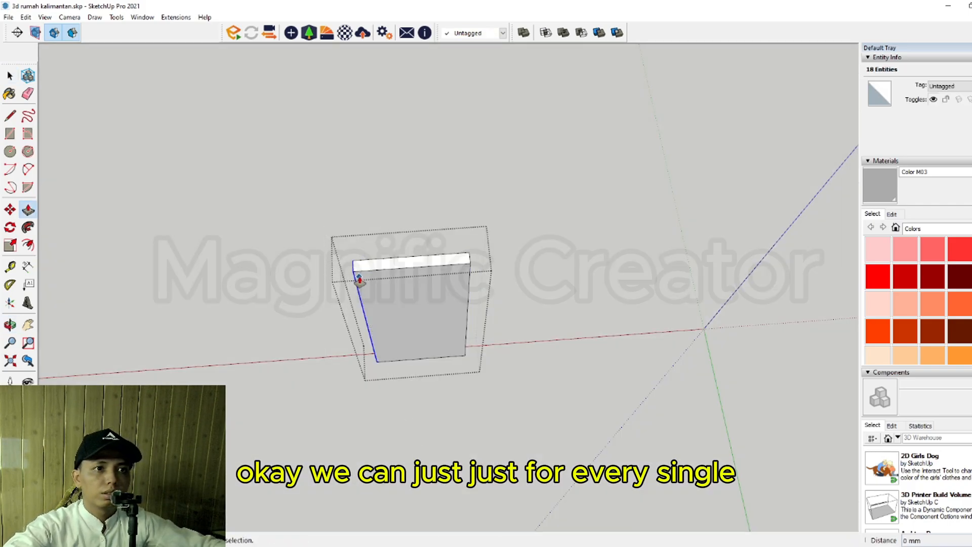
pyautogui.press('i')
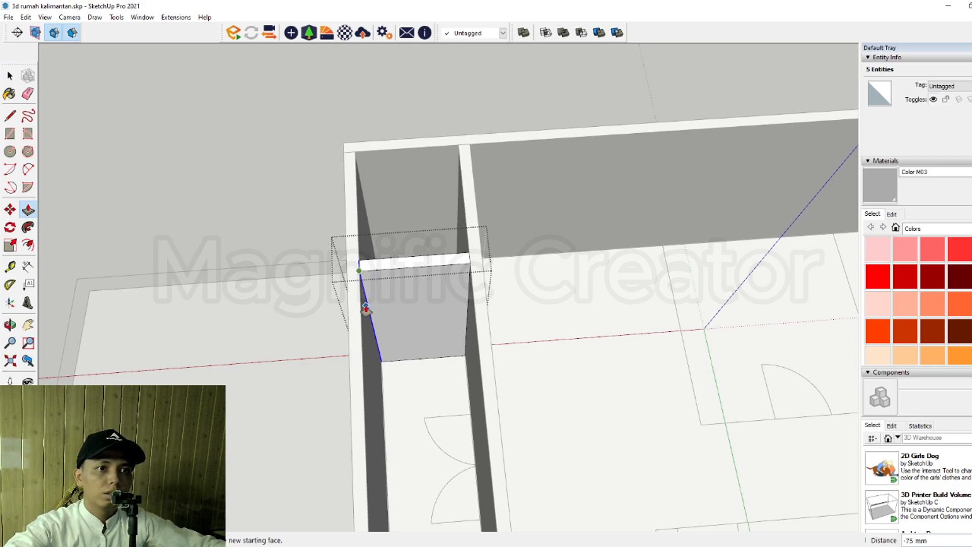
pyautogui.scroll(-2, 364, 302)
pyautogui.click(310, 153)
# Step: Inside the outer front wall group, push the far end face back to the short partition wall, then close the group
pyautogui.scroll(-2, 384, 327)
pyautogui.moveTo(471, 354); pyautogui.dragTo(608, 400, button='middle')
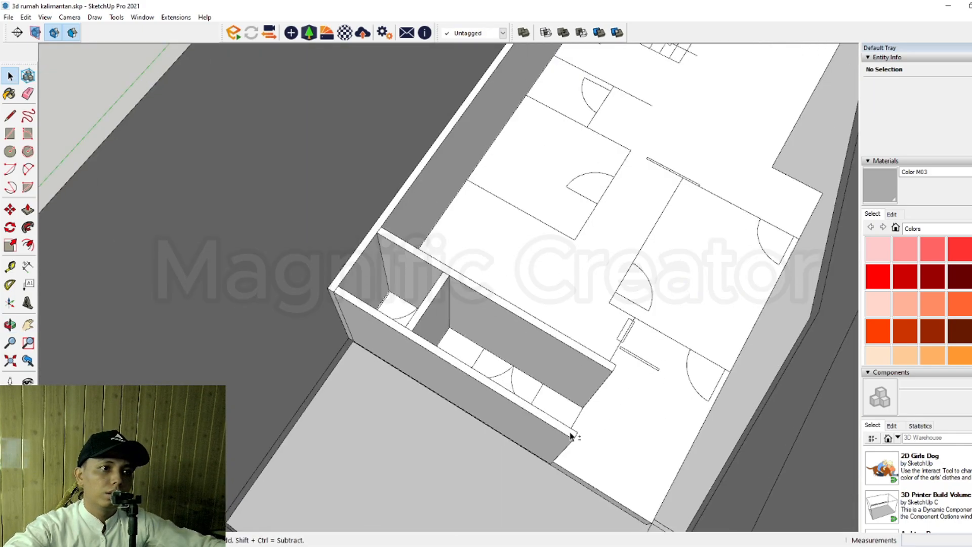
pyautogui.scroll(2, 547, 418)
pyautogui.tripleClick(530, 403)
pyautogui.moveTo(500, 362); pyautogui.dragTo(610, 514)
pyautogui.press('p')
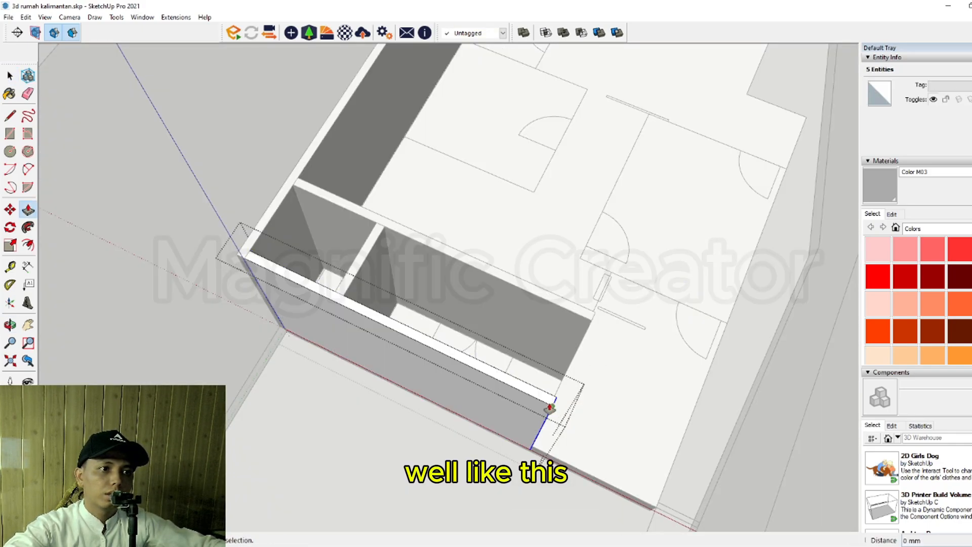
pyautogui.click(549, 408)
pyautogui.scroll(-2, 375, 269)
pyautogui.click(506, 242)
# Step: Copy the short partition wall across the double-door opening, next to the partition line beyond the inner front wall's free end
pyautogui.moveTo(506, 242); pyautogui.dragTo(597, 358, button='middle')
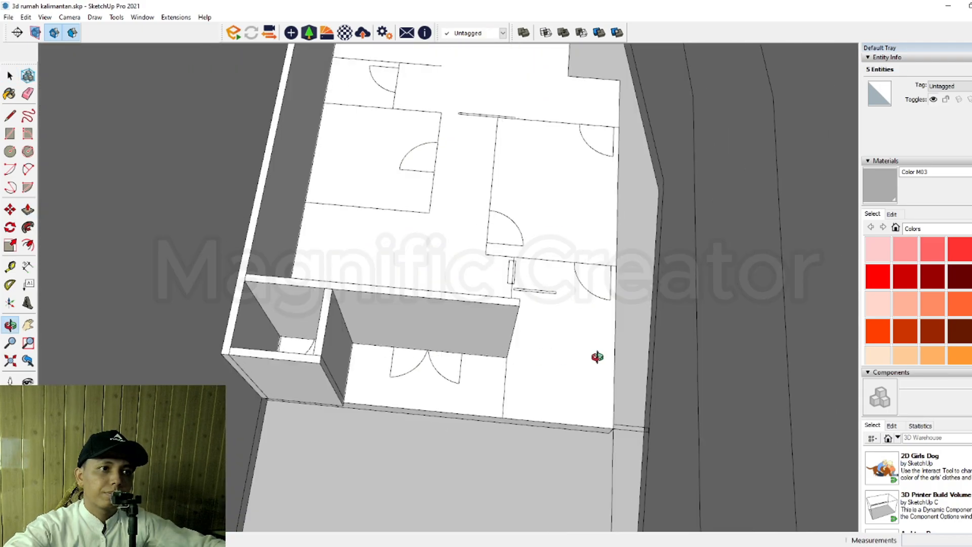
pyautogui.scroll(3, 438, 350)
pyautogui.moveTo(439, 349); pyautogui.dragTo(458, 306, button='middle')
pyautogui.scroll(2, 380, 321)
pyautogui.click(378, 321)
pyautogui.scroll(-1, 379, 327)
pyautogui.moveTo(379, 329)
pyautogui.mouseDown(button='middle')
pyautogui.moveTo(380, 343)
pyautogui.moveTo(388, 332)
pyautogui.mouseUp(button='middle')
pyautogui.press('m')
pyautogui.click(405, 368)
pyautogui.press('ctrl')
pyautogui.scroll(-2, 557, 382)
pyautogui.keyDown('shift'); pyautogui.moveTo(562, 382); pyautogui.dragTo(503, 364, button='middle'); pyautogui.keyUp('shift')
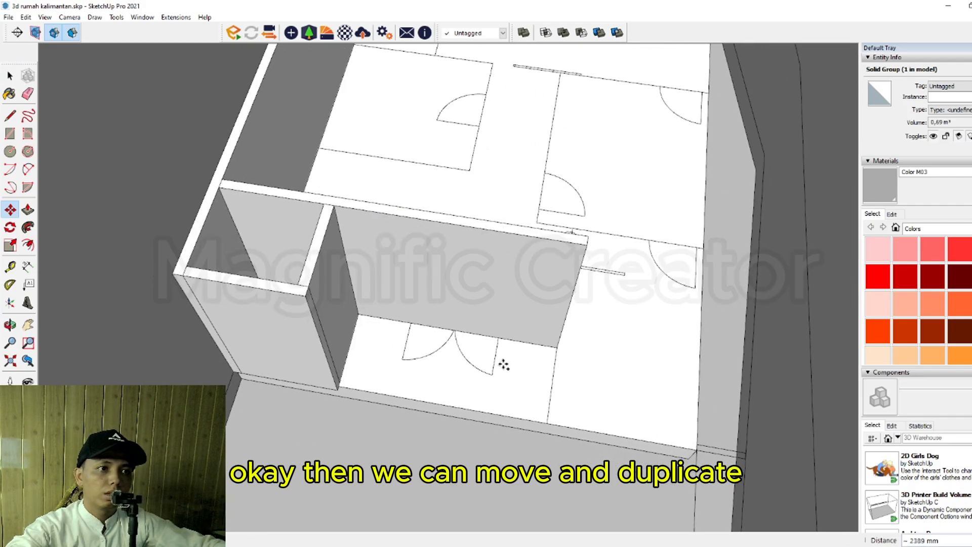
pyautogui.click(581, 389)
# Step: Move the short partition copy by its bottom end midpoint onto the partition line at the slab's front edge
pyautogui.press('space')
pyautogui.scroll(5, 578, 426)
pyautogui.press('m')
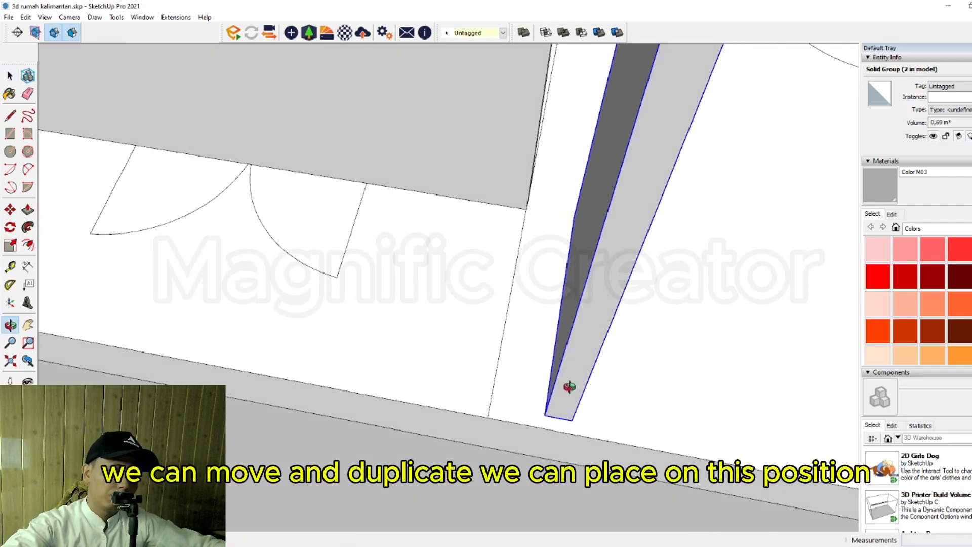
pyautogui.click(557, 421)
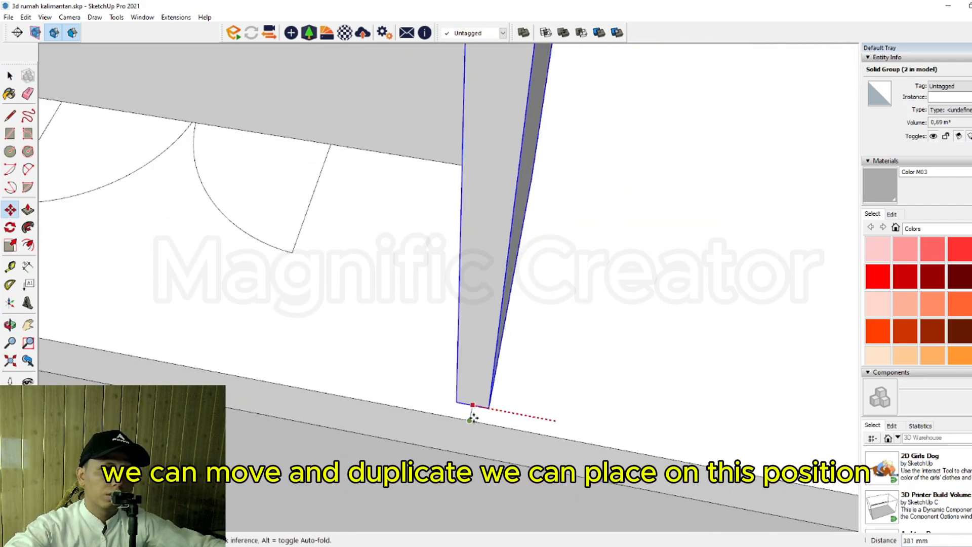
pyautogui.click(471, 417)
pyautogui.press('space')
# Step: Inside the copied partition group, extend the inner end face along the plan line to the next room's cross-wall line, then close the group
pyautogui.scroll(-5, 474, 422)
pyautogui.scroll(-5, 493, 357)
pyautogui.scroll(4, 456, 369)
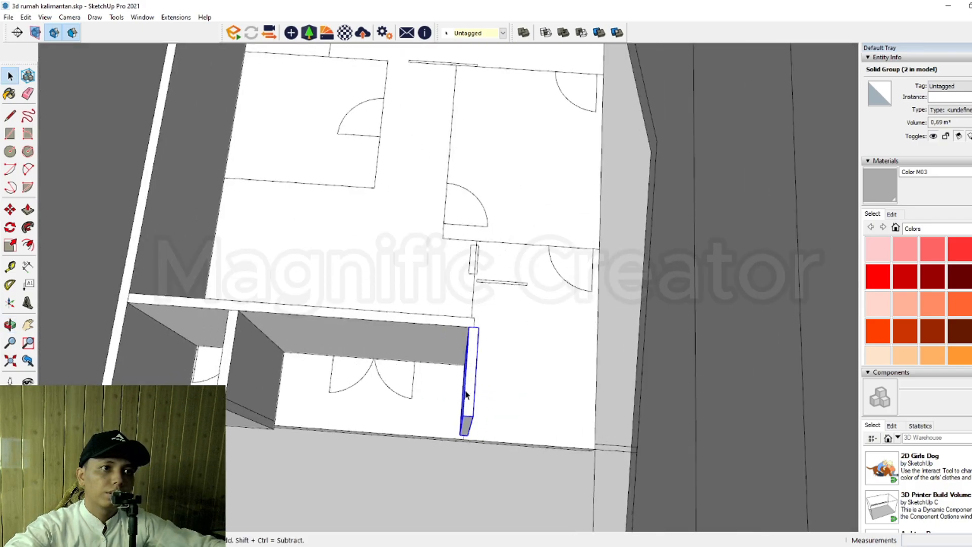
pyautogui.doubleClick(471, 356)
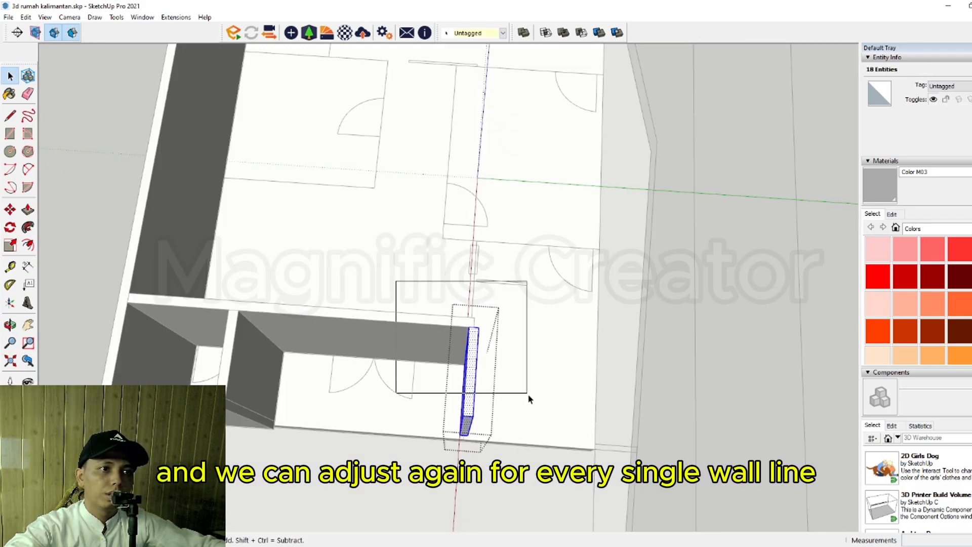
pyautogui.scroll(2, 487, 343)
pyautogui.moveTo(487, 342); pyautogui.dragTo(449, 382, button='middle')
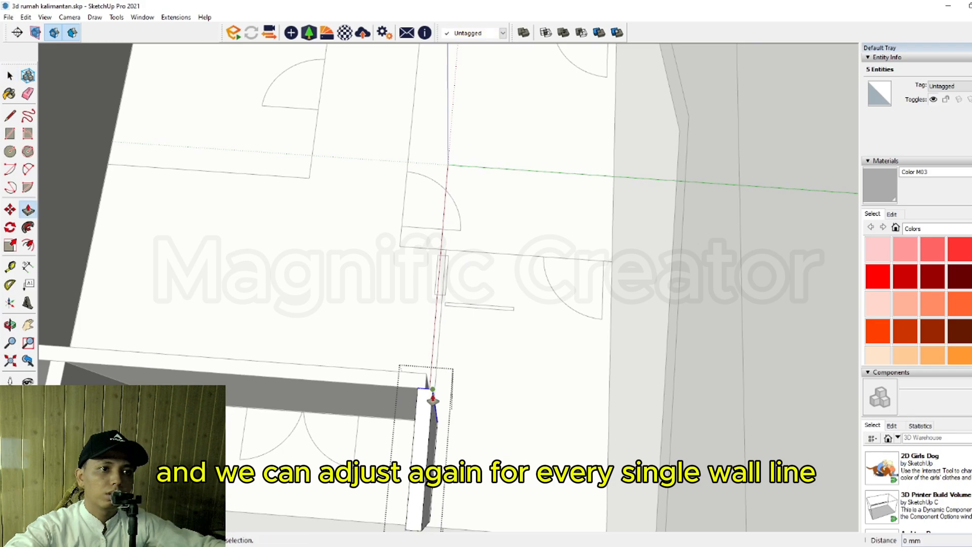
pyautogui.press('space')
pyautogui.scroll(-4, 456, 294)
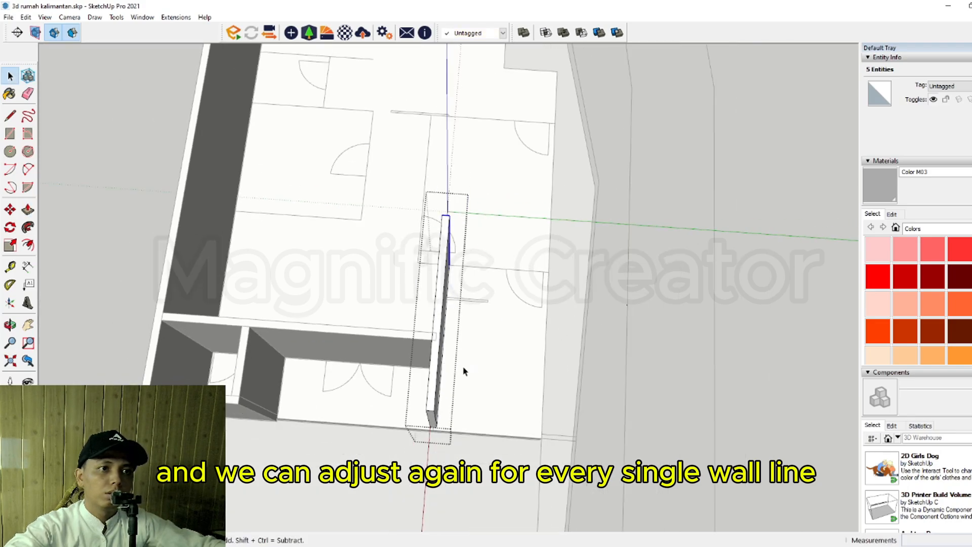
pyautogui.click(464, 371)
# Step: Copy the extended partition wall 2500 mm along the slab's front edge, placing its bottom end midpoint at the slab's front corner
pyautogui.moveTo(464, 371); pyautogui.dragTo(457, 298, button='middle')
pyautogui.scroll(2, 447, 454)
pyautogui.scroll(6, 446, 454)
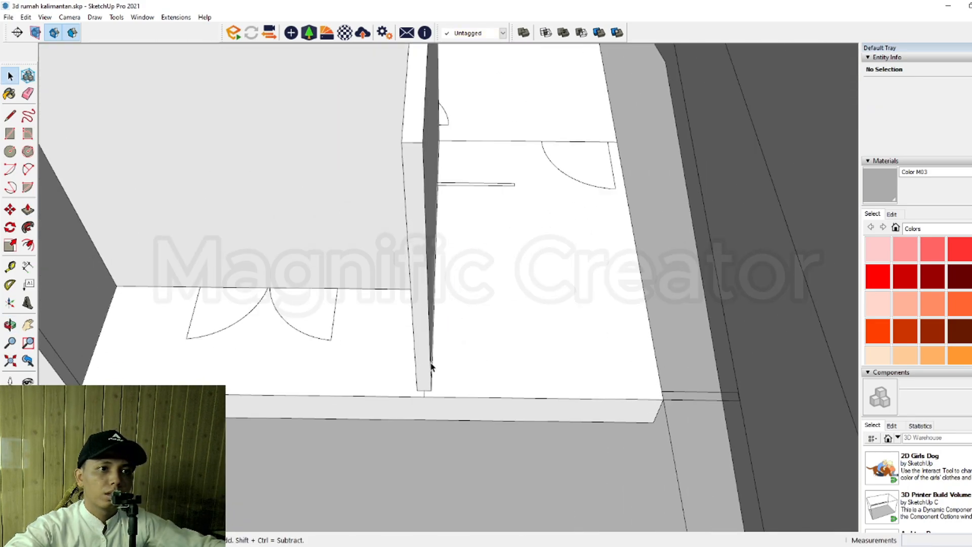
pyautogui.click(414, 379)
pyautogui.scroll(1, 416, 373)
pyautogui.press('m')
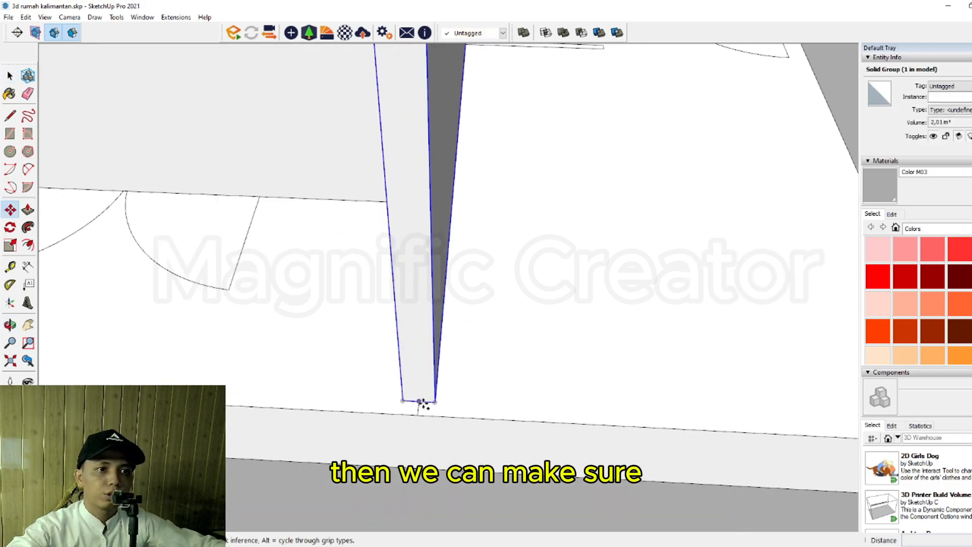
pyautogui.click(422, 403)
pyautogui.scroll(-3, 460, 403)
pyautogui.scroll(3, 482, 390)
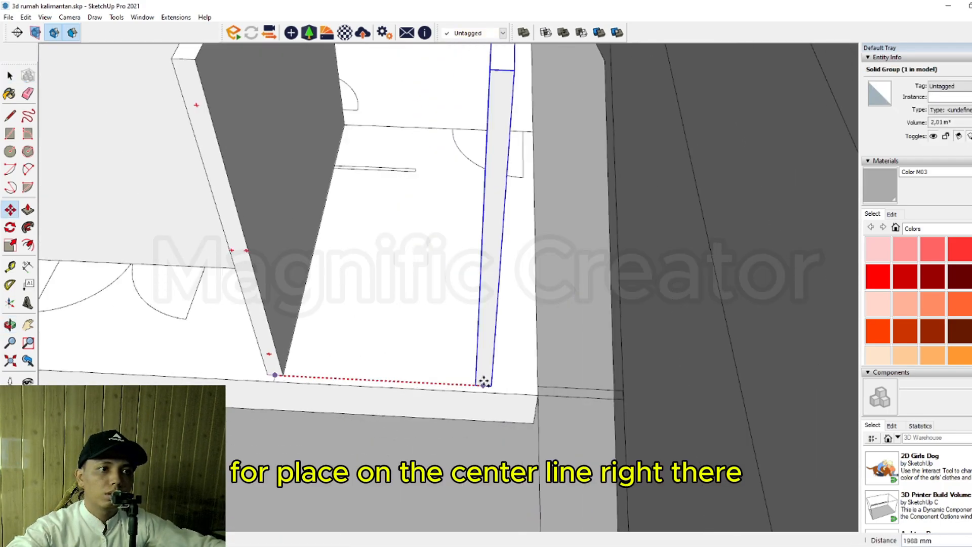
pyautogui.scroll(2, 481, 385)
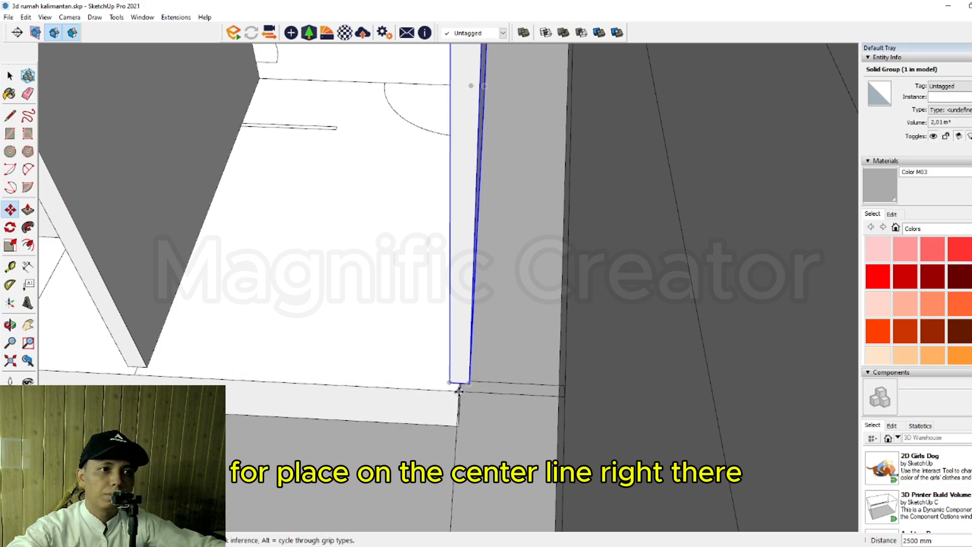
pyautogui.scroll(-6, 471, 366)
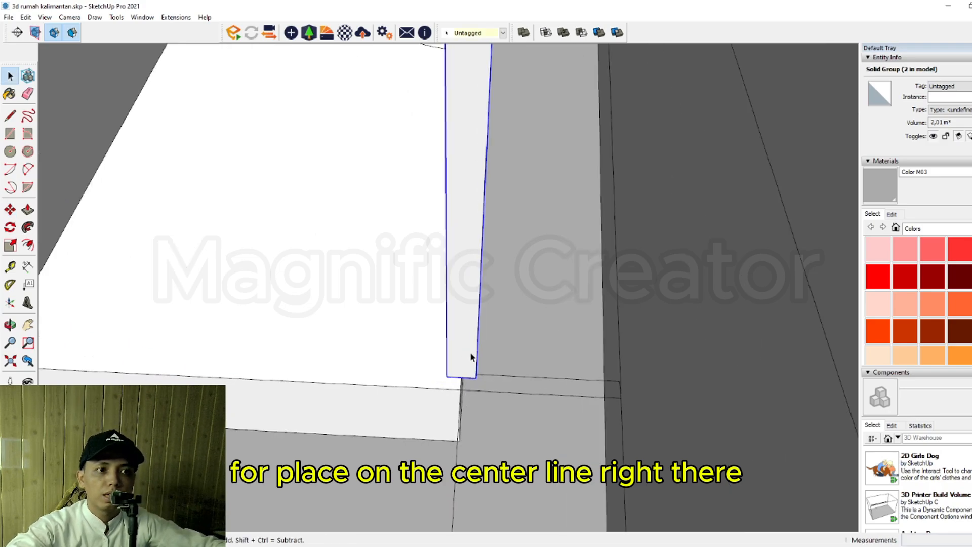
# Step: Examine how the long side wall sits on the slab edge along the neighbouring plot boundary
pyautogui.moveTo(375, 359); pyautogui.dragTo(540, 377, button='middle')
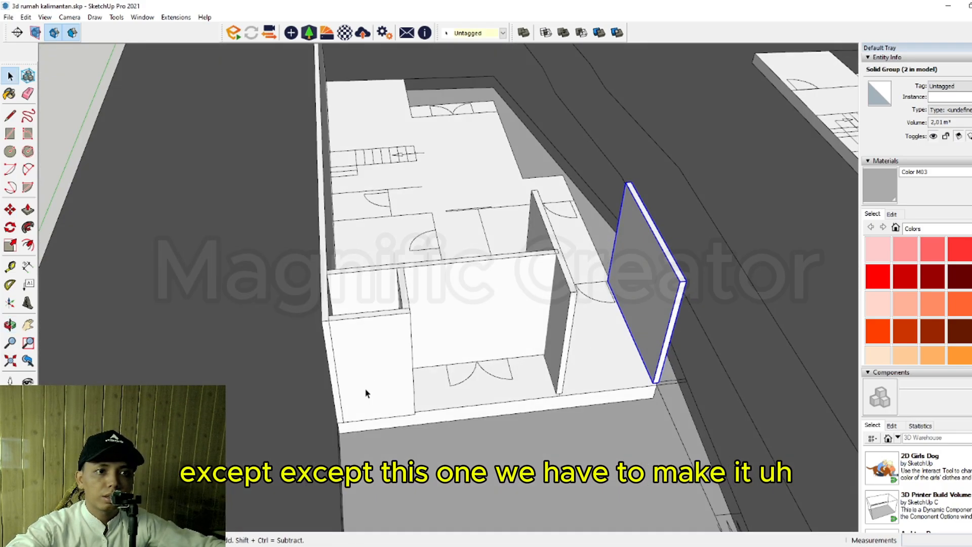
pyautogui.scroll(6, 430, 405)
pyautogui.scroll(1, 422, 444)
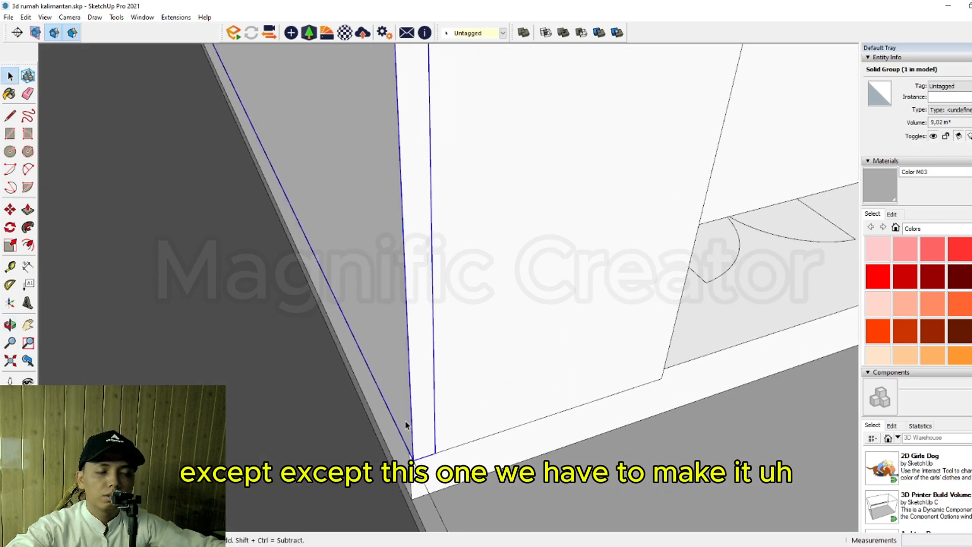
pyautogui.scroll(-6, 434, 222)
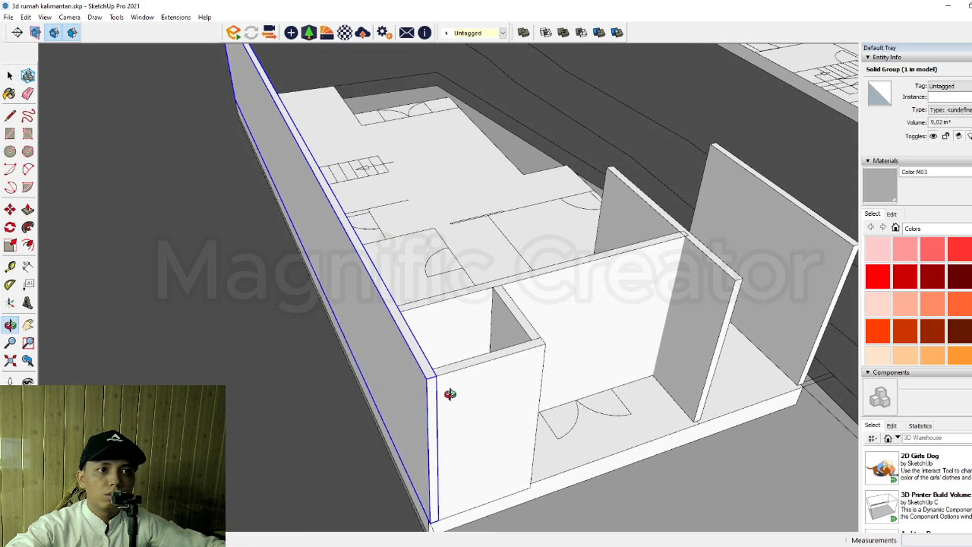
pyautogui.moveTo(449, 395); pyautogui.dragTo(403, 310, button='middle')
pyautogui.scroll(4, 397, 368)
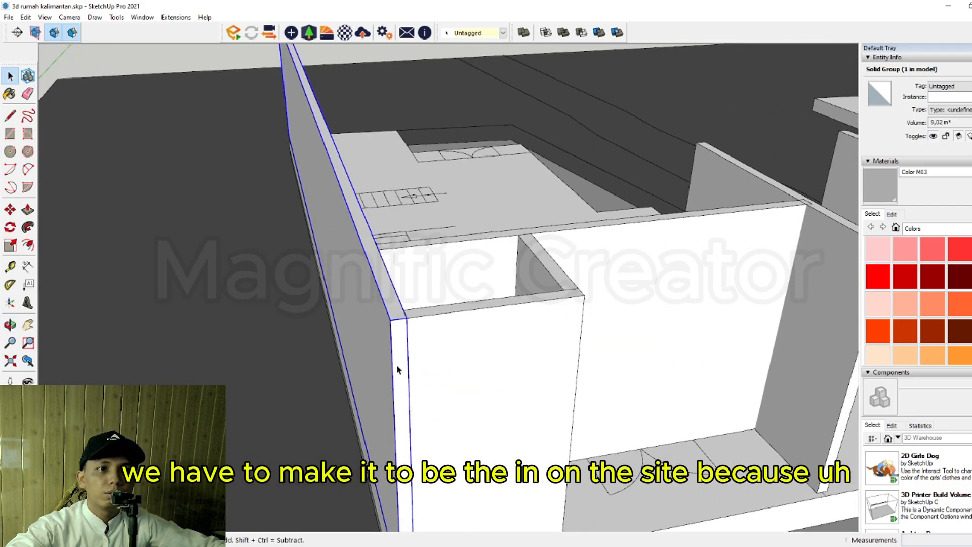
pyautogui.scroll(3, 403, 371)
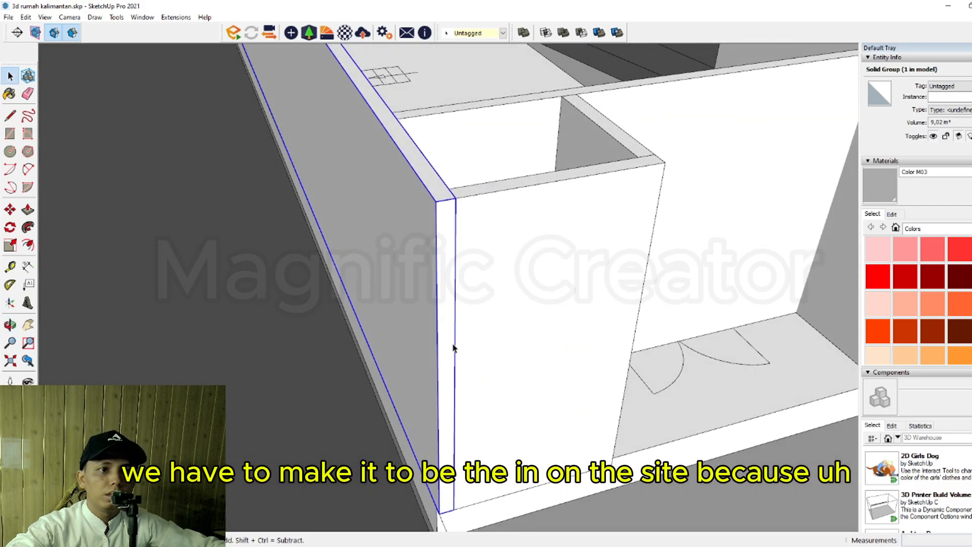
pyautogui.scroll(-6, 429, 349)
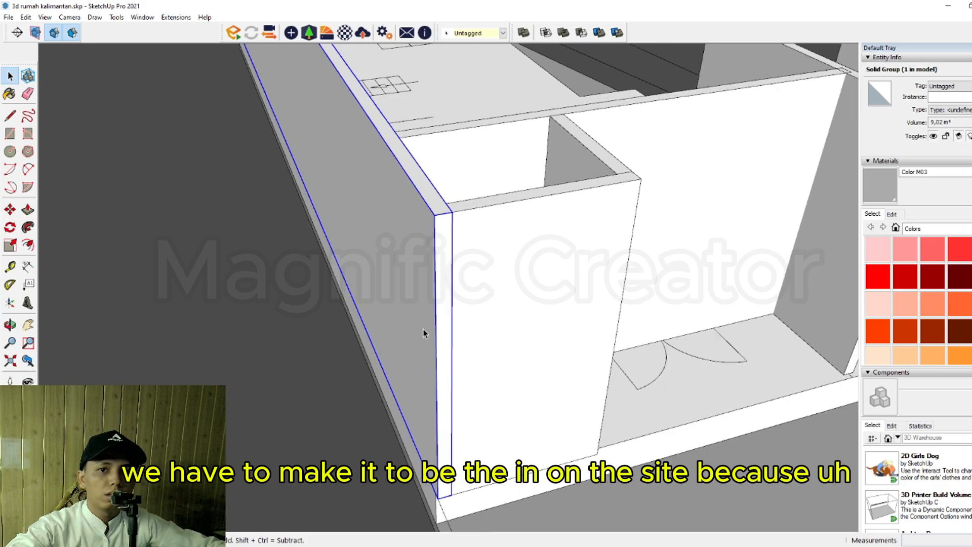
pyautogui.scroll(6, 440, 455)
pyautogui.scroll(-3, 441, 455)
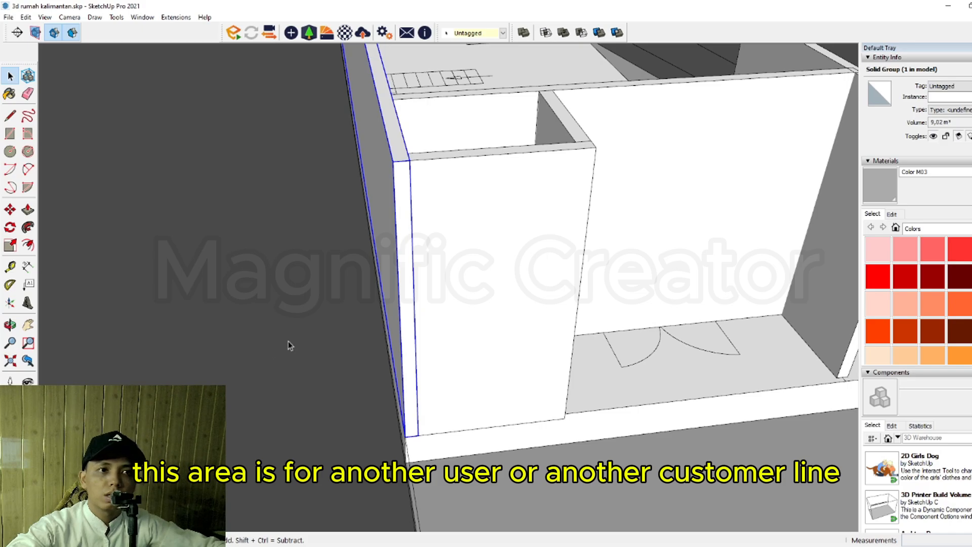
pyautogui.moveTo(302, 328)
pyautogui.mouseDown(button='middle')
pyautogui.moveTo(360, 358)
pyautogui.moveTo(310, 358)
pyautogui.moveTo(317, 346)
pyautogui.mouseUp(button='middle')
pyautogui.scroll(-2, 319, 393)
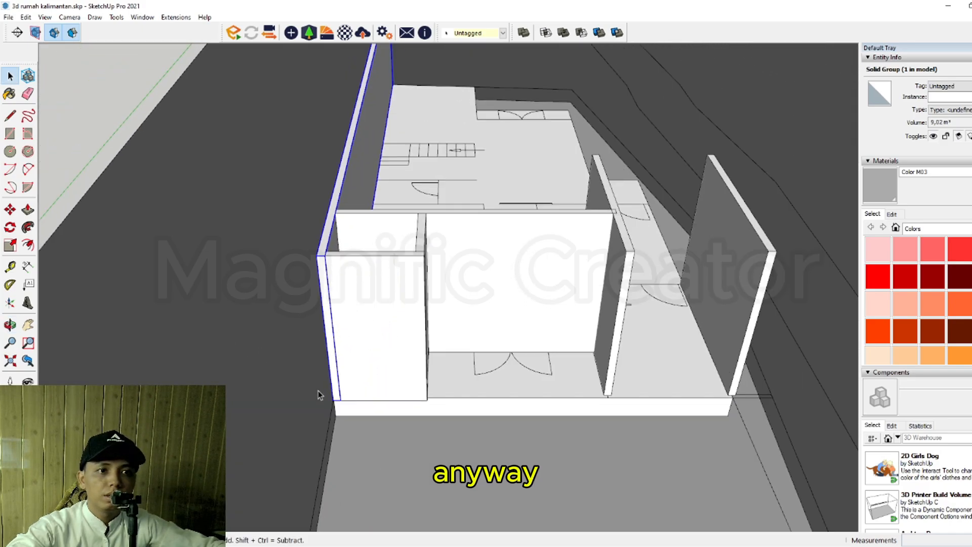
pyautogui.scroll(5, 401, 341)
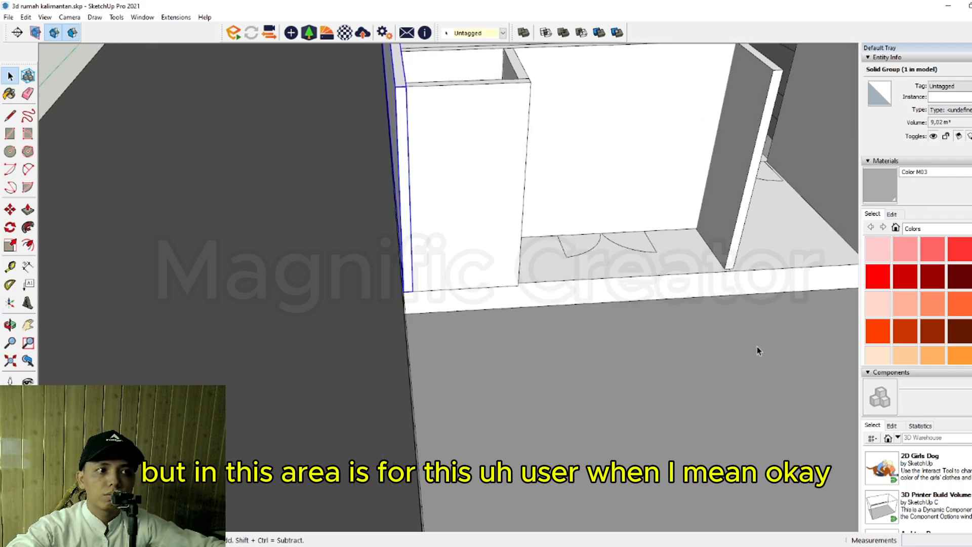
pyautogui.scroll(-5, 757, 346)
pyautogui.moveTo(642, 304); pyautogui.dragTo(481, 369, button='middle')
pyautogui.scroll(2, 482, 369)
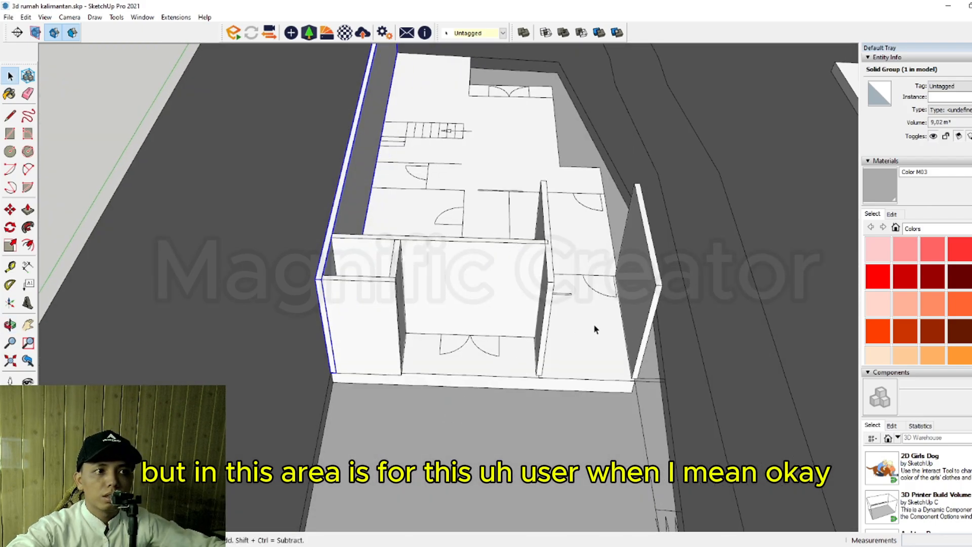
# Step: Inside the wall group copied to the slab's front corner, extend the inner end face 5500 mm to the slab's notch corner, then close the group
pyautogui.moveTo(595, 329)
pyautogui.mouseDown(button='middle')
pyautogui.moveTo(442, 362)
pyautogui.moveTo(427, 407)
pyautogui.moveTo(482, 364)
pyautogui.mouseUp(button='middle')
pyautogui.scroll(2, 388, 417)
pyautogui.doubleClick(310, 387)
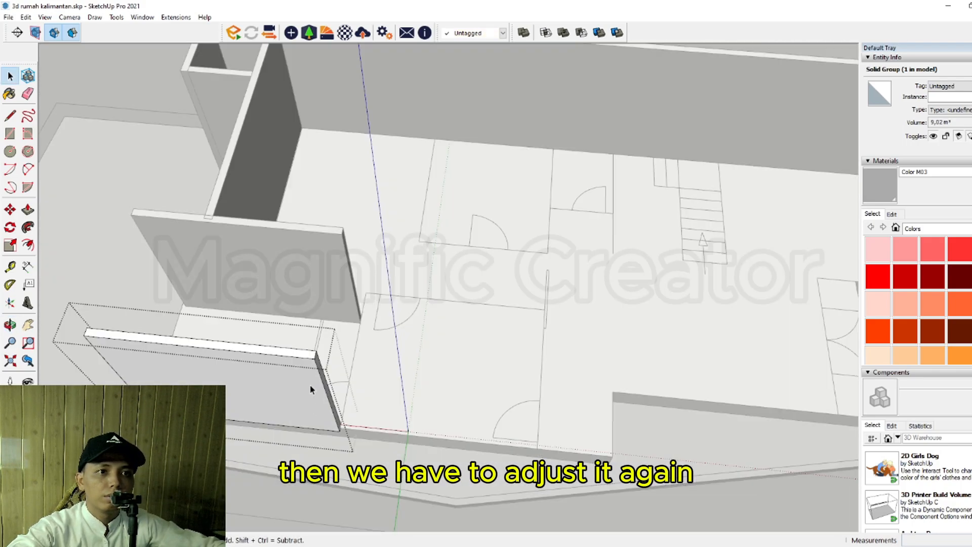
pyautogui.click(328, 392)
pyautogui.moveTo(338, 436); pyautogui.dragTo(314, 402, button='middle')
pyautogui.press('p')
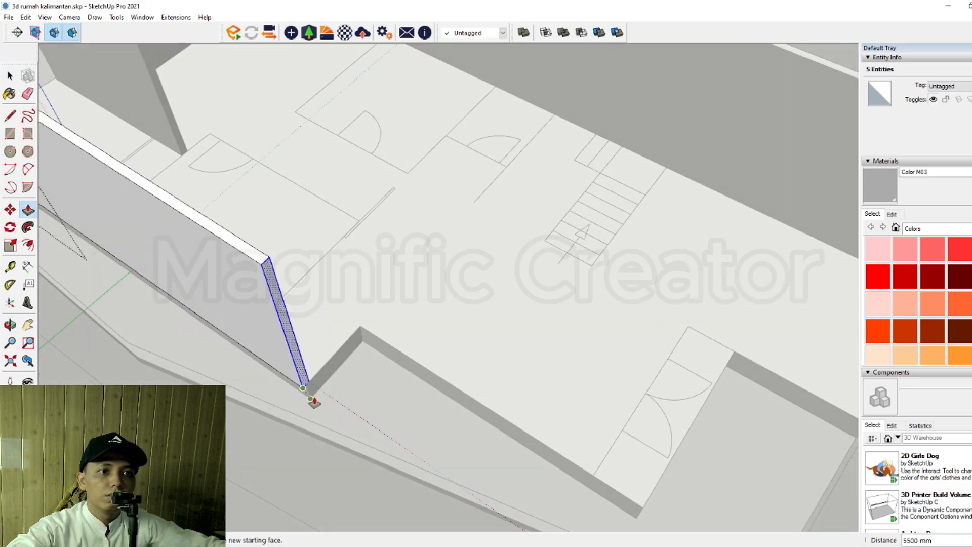
pyautogui.scroll(-4, 305, 392)
pyautogui.click(459, 305)
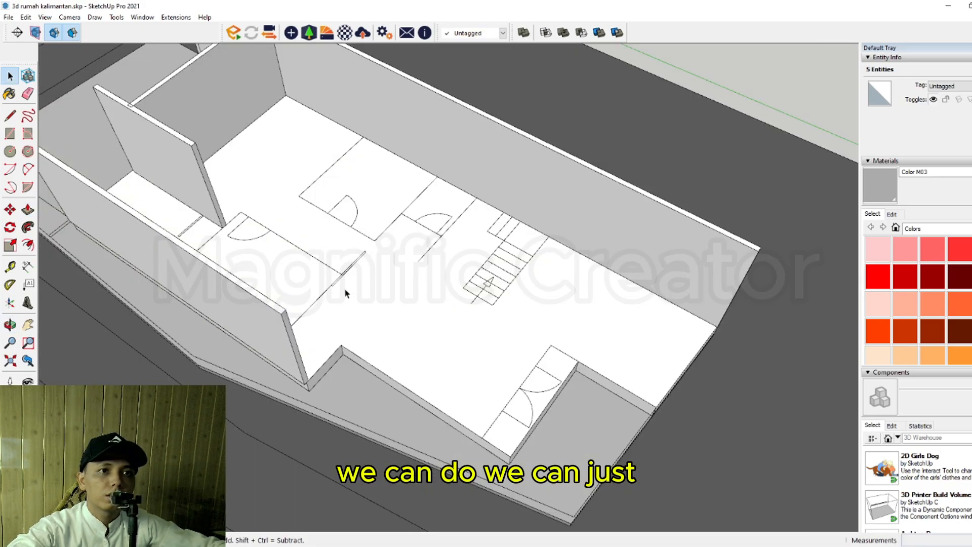
# Step: Copy the partition wall by its bottom end midpoint to the corner where the slab edge meets the entrance door line
pyautogui.moveTo(347, 293); pyautogui.dragTo(431, 375, button='middle')
pyautogui.scroll(3, 234, 345)
pyautogui.moveTo(235, 346); pyautogui.dragTo(317, 332, button='middle')
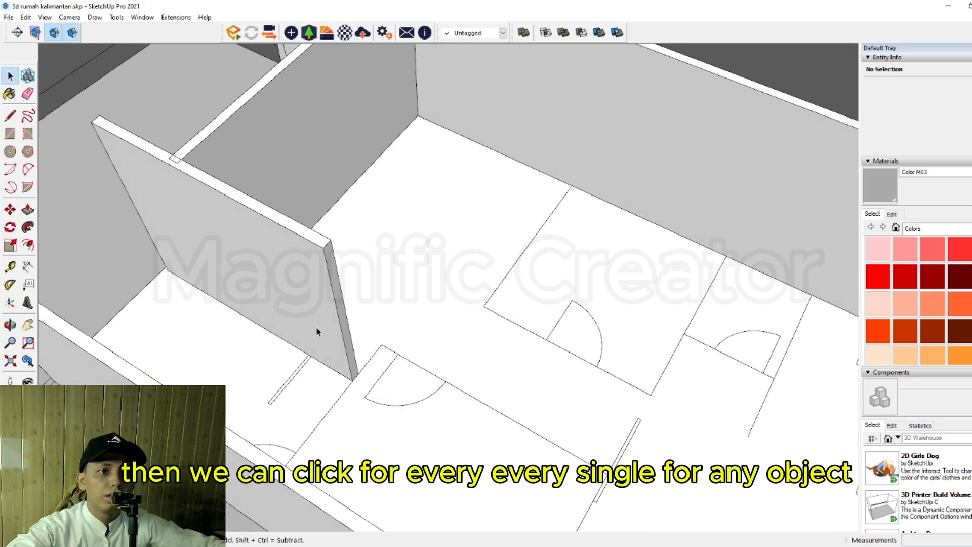
pyautogui.scroll(4, 329, 328)
pyautogui.moveTo(364, 354); pyautogui.dragTo(327, 375, button='middle')
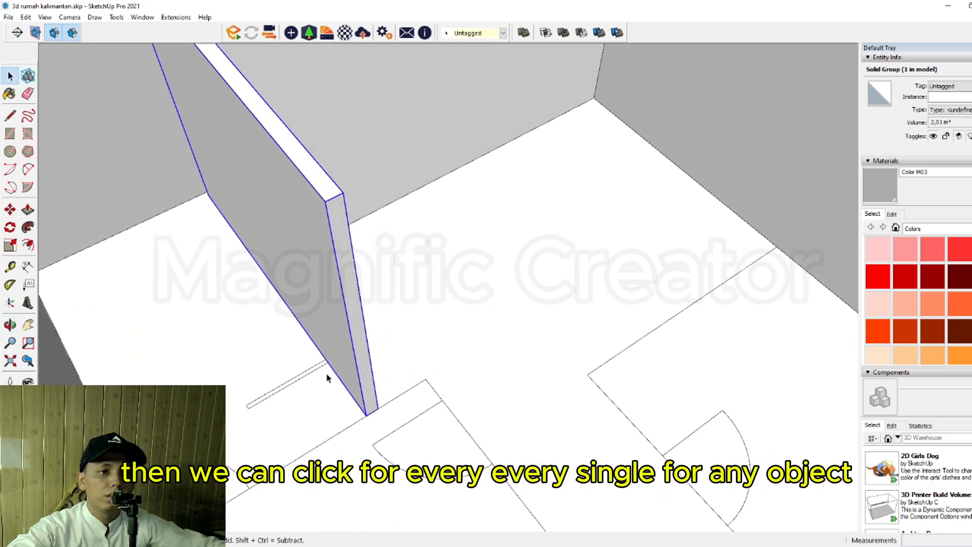
pyautogui.scroll(4, 369, 411)
pyautogui.moveTo(369, 408); pyautogui.dragTo(361, 401, button='middle')
pyautogui.scroll(2, 384, 409)
pyautogui.press('m')
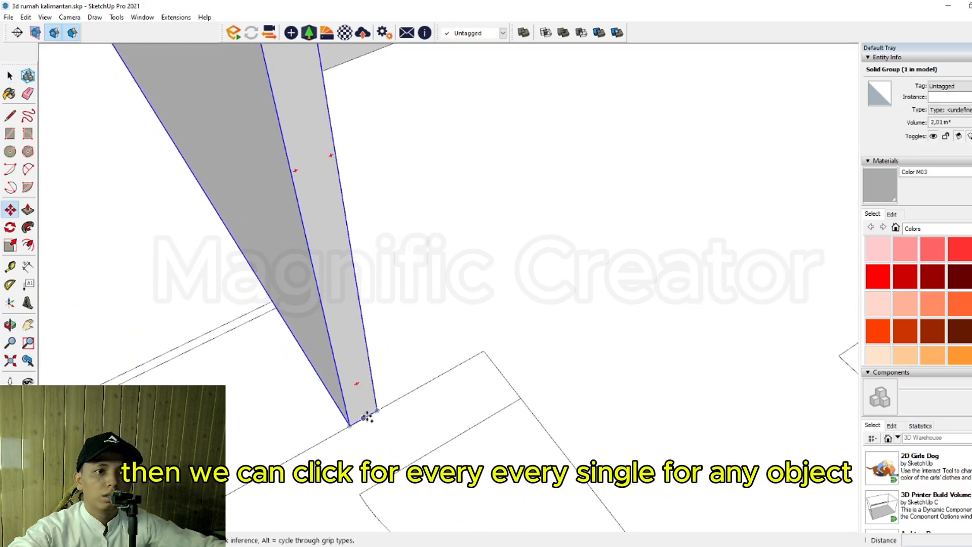
pyautogui.scroll(-8, 430, 348)
pyautogui.moveTo(430, 345); pyautogui.dragTo(410, 263, button='middle')
pyautogui.scroll(2, 456, 368)
pyautogui.moveTo(456, 369); pyautogui.dragTo(421, 361, button='middle')
pyautogui.scroll(5, 439, 414)
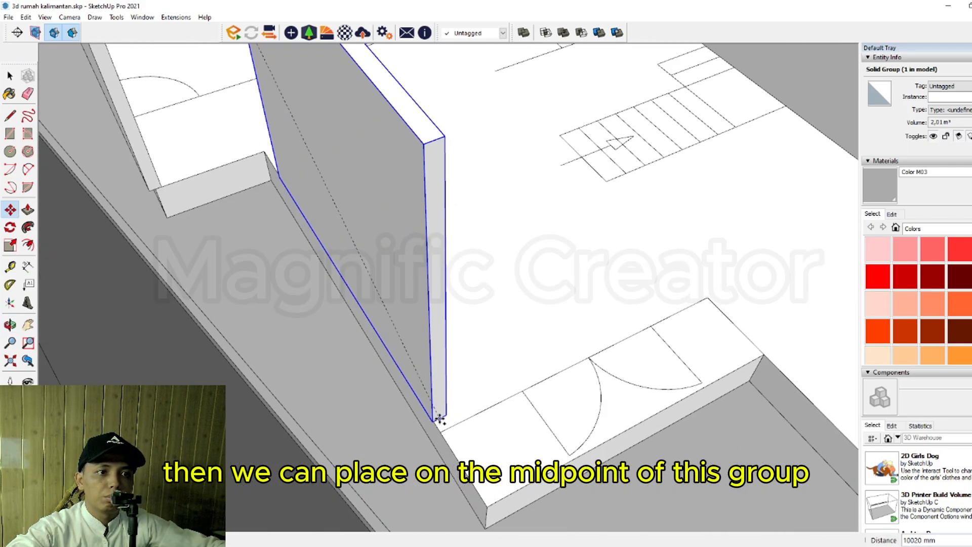
pyautogui.click(442, 431)
pyautogui.press('space')
# Step: Inside the copied wall group, extend the inner end face to the slab's notch corner, then close the group
pyautogui.scroll(-3, 436, 412)
pyautogui.moveTo(369, 263); pyautogui.dragTo(643, 395, button='middle')
pyautogui.keyDown('shift'); pyautogui.moveTo(643, 395); pyautogui.dragTo(468, 411, button='middle'); pyautogui.keyUp('shift')
pyautogui.tripleClick(439, 333)
pyautogui.moveTo(370, 253); pyautogui.dragTo(475, 422)
pyautogui.scroll(2, 455, 408)
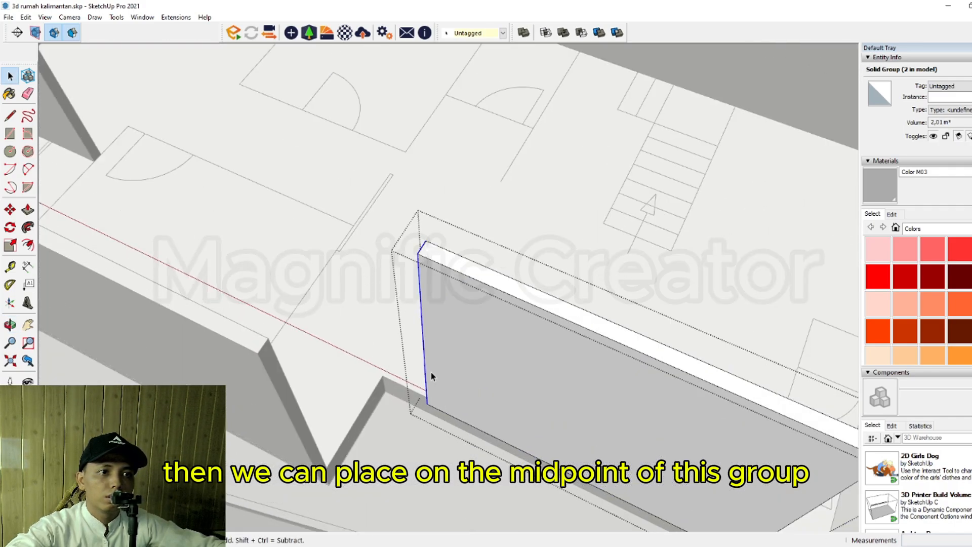
pyautogui.click(423, 352)
pyautogui.scroll(1, 381, 396)
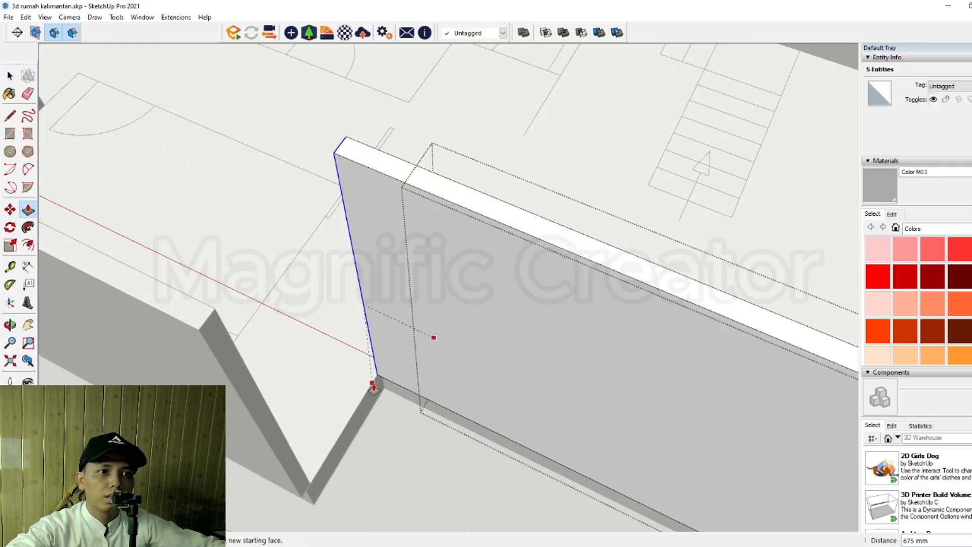
pyautogui.click(377, 384)
pyautogui.press('space')
pyautogui.scroll(-2, 386, 383)
pyautogui.scroll(-2, 386, 384)
pyautogui.click(490, 233)
pyautogui.scroll(2, 376, 363)
pyautogui.click(282, 292)
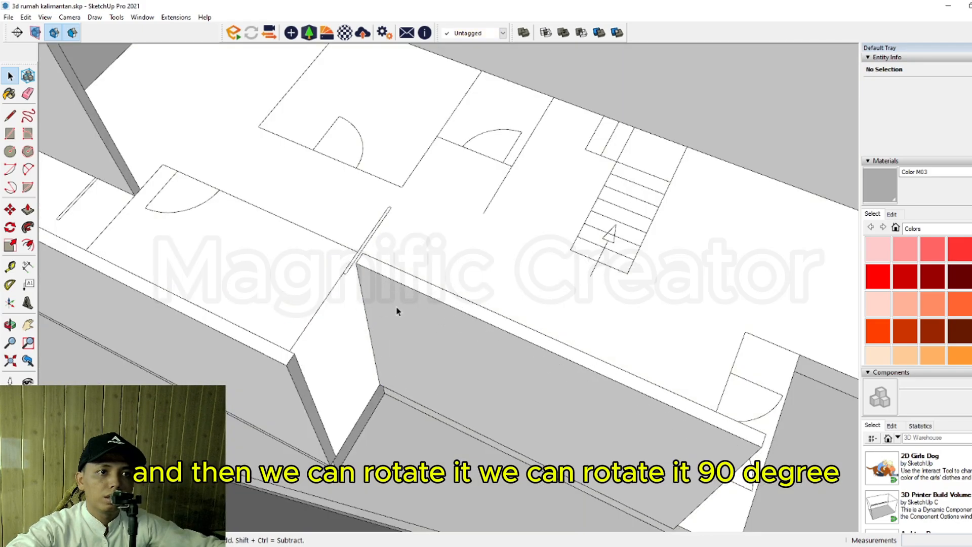
# Step: Rotate a copy of this wall 90 degrees about its top end midpoint at the notch corner
pyautogui.click(397, 308)
pyautogui.scroll(1, 397, 309)
pyautogui.keyDown('shift'); pyautogui.moveTo(397, 308); pyautogui.dragTo(417, 360, button='middle'); pyautogui.keyUp('shift')
pyautogui.scroll(3, 408, 357)
pyautogui.press('q')
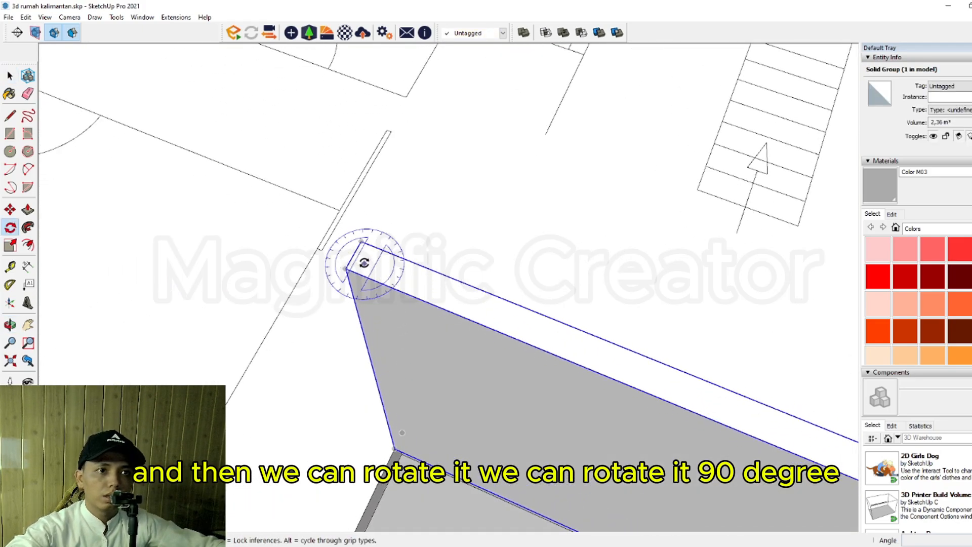
pyautogui.click(390, 267)
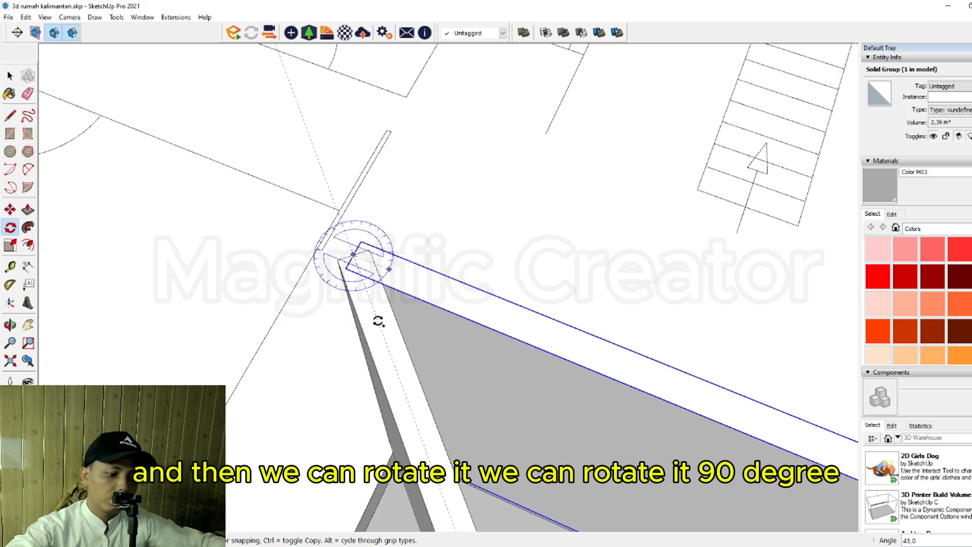
pyautogui.press('Return')
pyautogui.moveTo(420, 332); pyautogui.dragTo(540, 347, button='middle')
pyautogui.scroll(2, 541, 404)
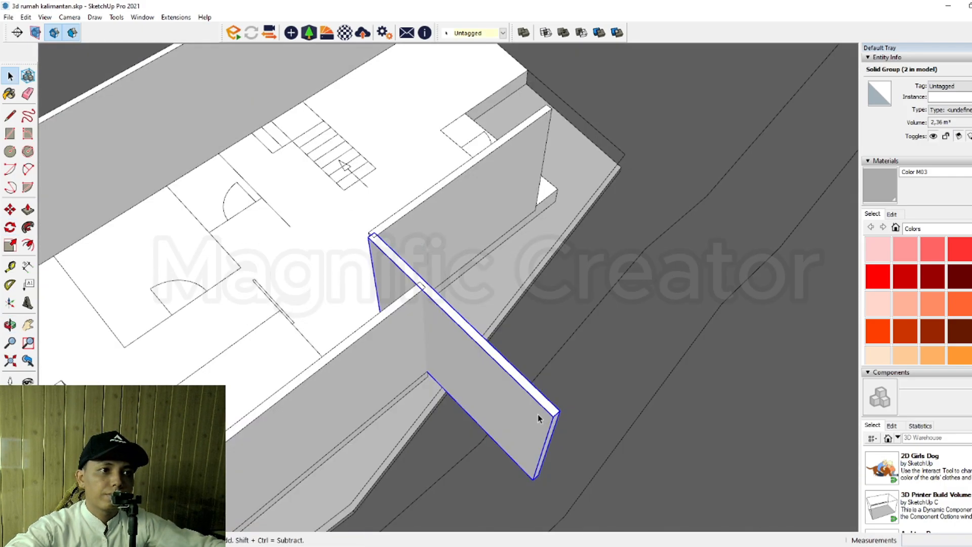
# Step: Inside the rotated wall group, shorten the outer end to the side wall and extend the inner end across the adjoining wall, then close the group
pyautogui.doubleClick(538, 414)
pyautogui.click(513, 415)
pyautogui.click(550, 441)
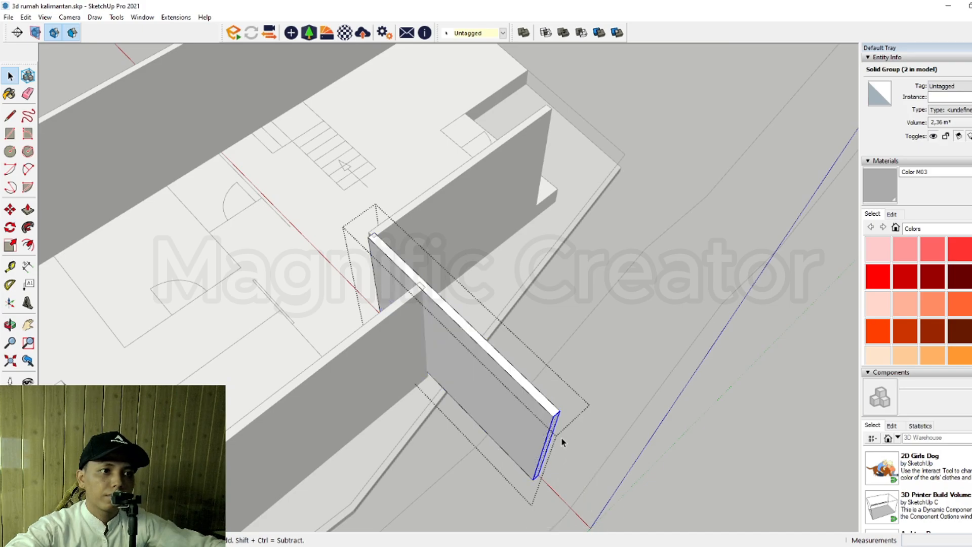
pyautogui.click(412, 299)
pyautogui.press('space')
pyautogui.scroll(2, 415, 297)
pyautogui.moveTo(405, 304); pyautogui.dragTo(454, 342, button='middle')
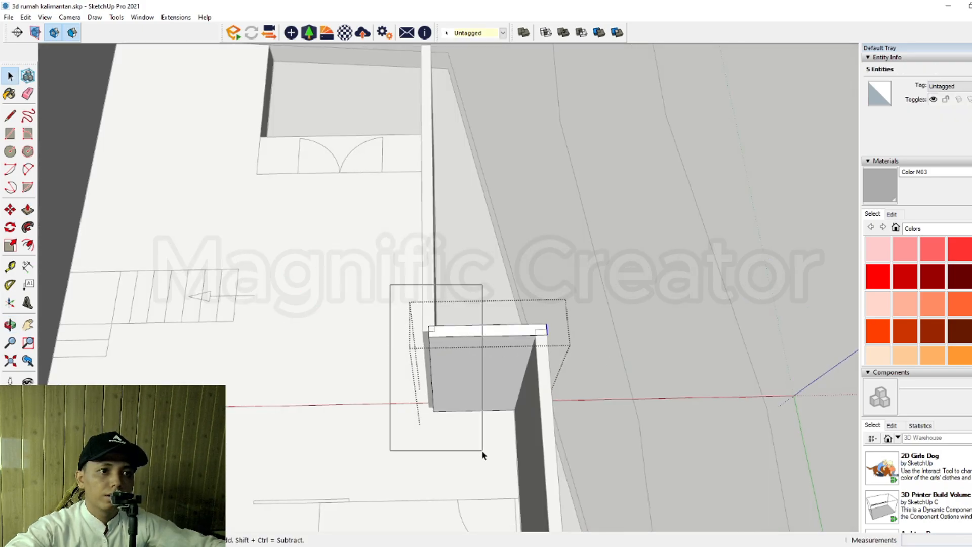
pyautogui.moveTo(482, 453); pyautogui.dragTo(482, 453)
pyautogui.scroll(2, 418, 347)
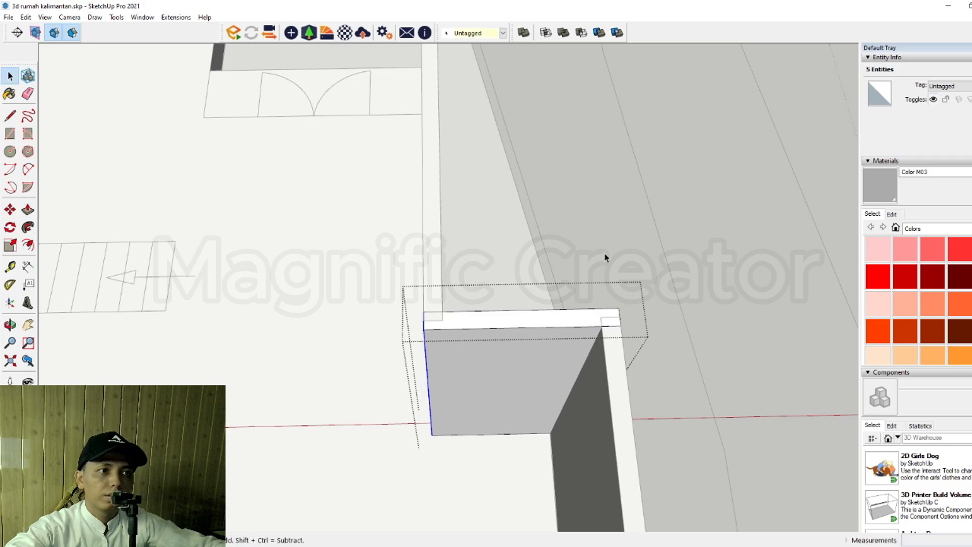
pyautogui.scroll(-5, 605, 257)
pyautogui.moveTo(508, 347); pyautogui.dragTo(593, 369, button='middle')
# Step: Copy the short cross wall by its bottom end point to the inner end of the entrance double-door line
pyautogui.click(592, 369)
pyautogui.scroll(4, 575, 397)
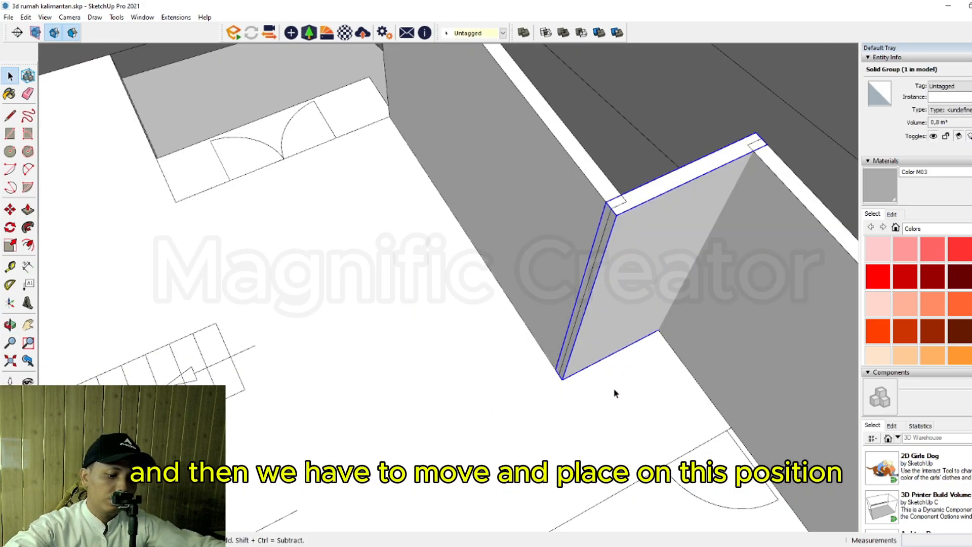
pyautogui.scroll(2, 594, 391)
pyautogui.press('m')
pyautogui.press('ctrl')
pyautogui.scroll(1, 547, 386)
pyautogui.click(542, 362)
pyautogui.scroll(-3, 466, 332)
pyautogui.keyDown('shift'); pyautogui.moveTo(391, 292); pyautogui.dragTo(645, 434, button='middle'); pyautogui.keyUp('shift')
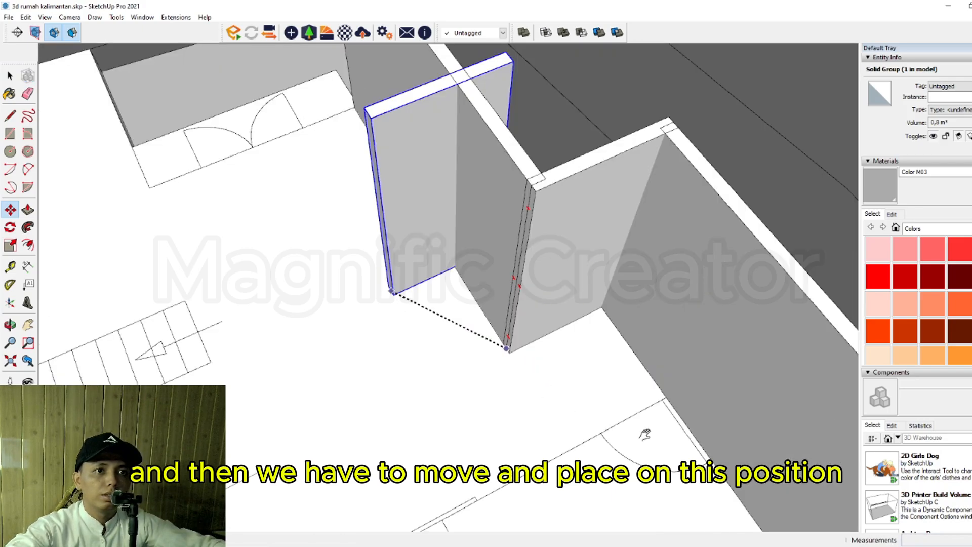
pyautogui.scroll(2, 426, 334)
pyautogui.moveTo(442, 334); pyautogui.dragTo(512, 278, button='middle')
pyautogui.scroll(1, 557, 338)
pyautogui.click(545, 345)
pyautogui.press('space')
# Step: Inside the copied entrance wall group, extend the outer end face 1825 mm to the long wall, then close the group
pyautogui.scroll(-1, 547, 355)
pyautogui.scroll(-3, 556, 350)
pyautogui.scroll(2, 512, 275)
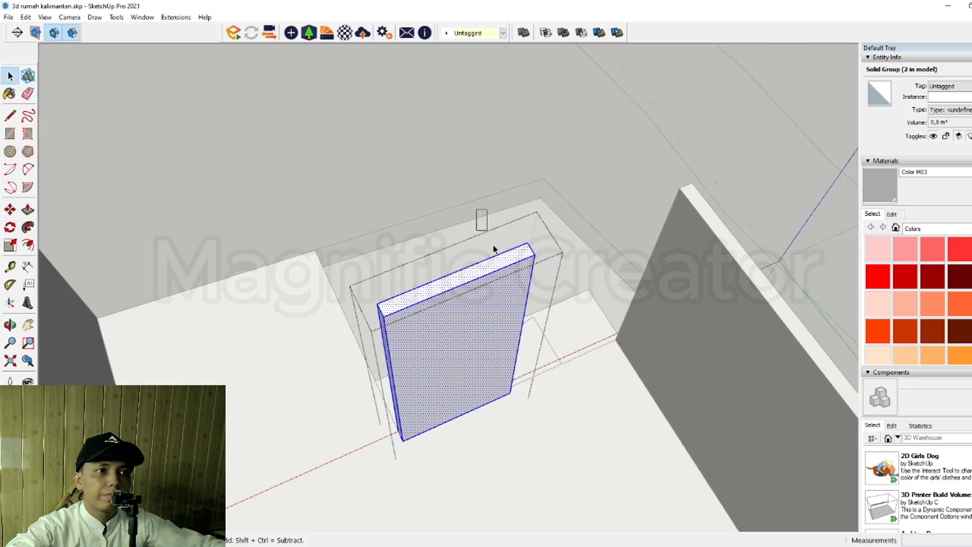
pyautogui.click(551, 306)
pyautogui.click(535, 259)
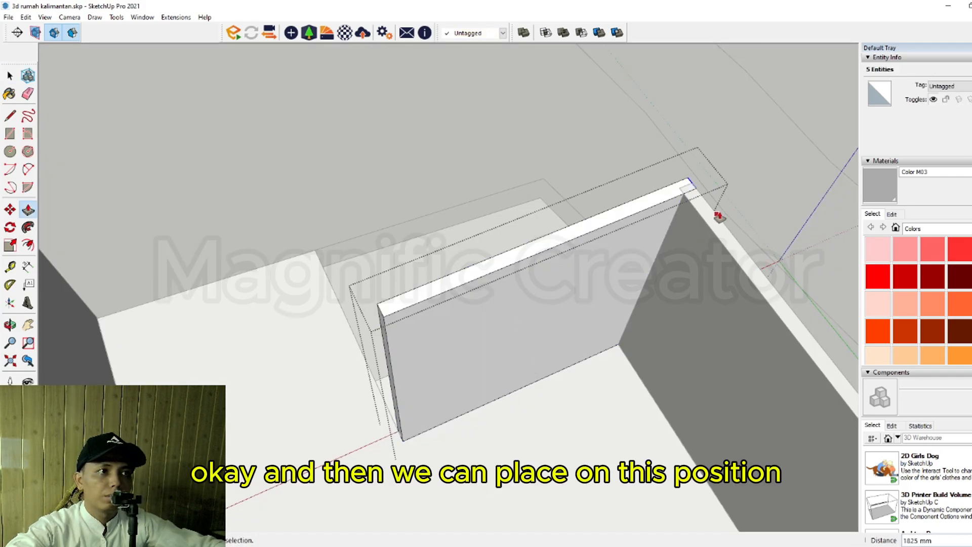
pyautogui.click(719, 216)
pyautogui.press('space')
pyautogui.scroll(-3, 626, 273)
pyautogui.press('Escape')
pyautogui.scroll(-2, 495, 284)
# Step: Copy the long wall to the entrance wall's free end, then shift it about 374 mm so its bottom end midpoint meets the slab's notch edge
pyautogui.moveTo(495, 284); pyautogui.dragTo(547, 324, button='middle')
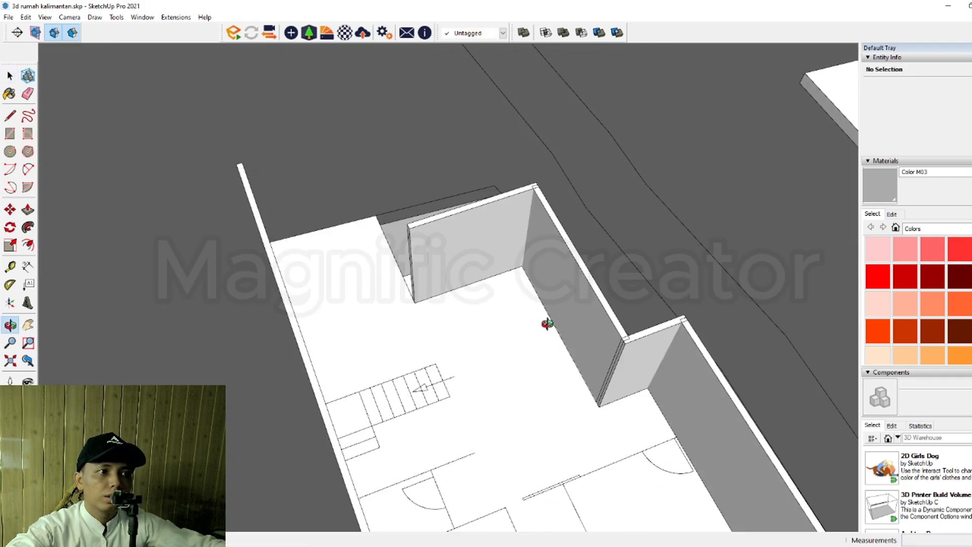
pyautogui.click(592, 374)
pyautogui.scroll(3, 588, 354)
pyautogui.press('m')
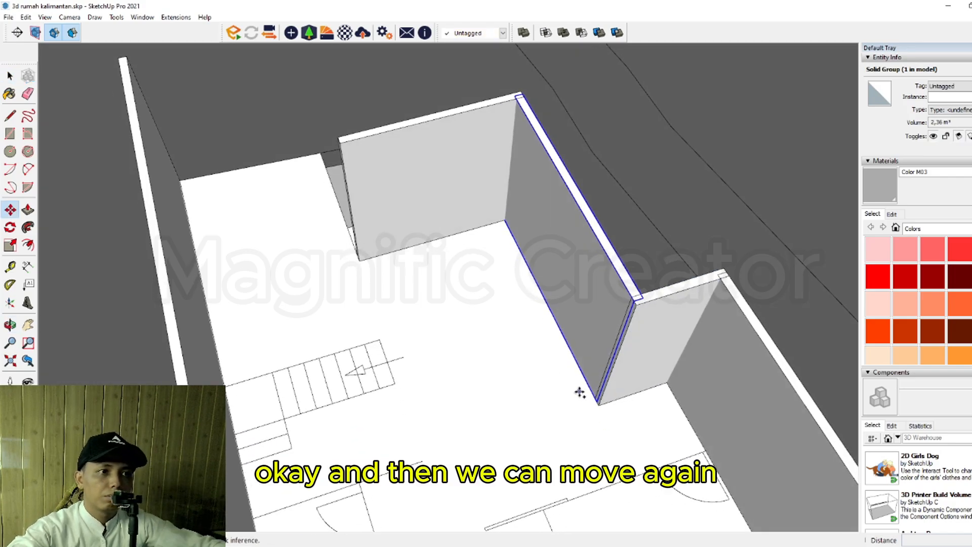
pyautogui.scroll(2, 361, 255)
pyautogui.keyDown('shift'); pyautogui.moveTo(357, 263); pyautogui.dragTo(479, 382, button='middle'); pyautogui.keyUp('shift')
pyautogui.click(443, 325)
pyautogui.scroll(5, 441, 326)
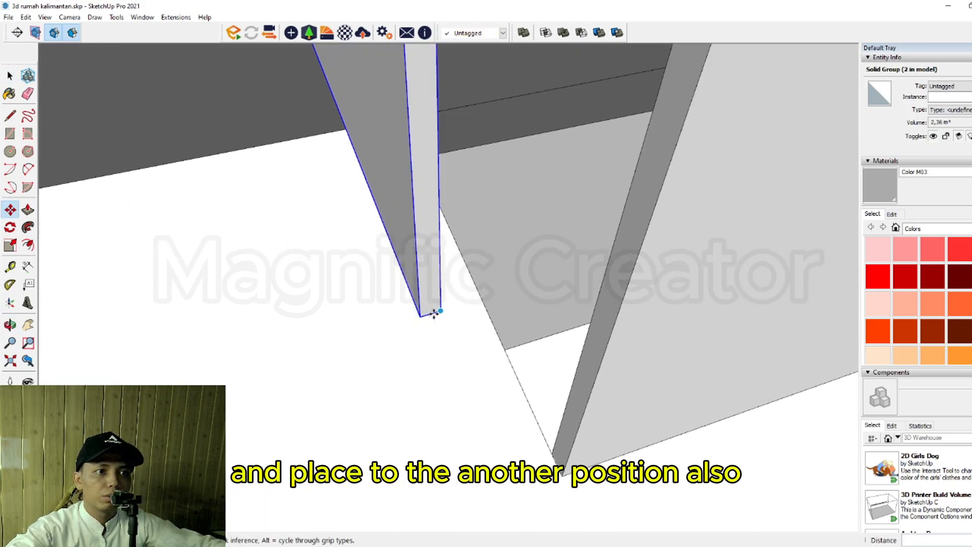
pyautogui.scroll(1, 434, 314)
pyautogui.click(430, 313)
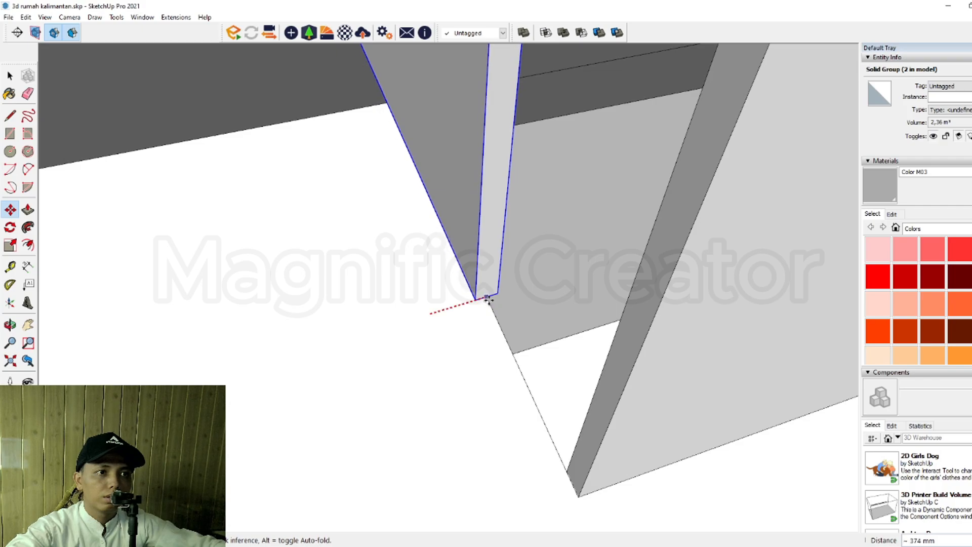
pyautogui.click(487, 298)
pyautogui.press('space')
# Step: Inside the copied wall group, extend the inner end to the entrance wall and shorten the outer end towards the slab's front edge, then close it
pyautogui.scroll(-4, 484, 338)
pyautogui.tripleClick(492, 275)
pyautogui.click(494, 263)
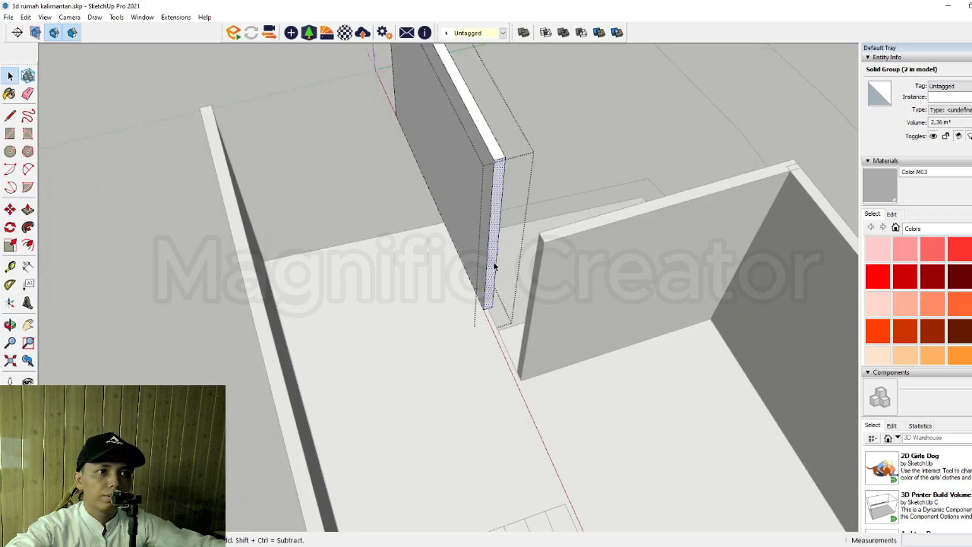
pyautogui.press('p')
pyautogui.click(496, 257)
pyautogui.moveTo(509, 287); pyautogui.dragTo(432, 353, button='middle')
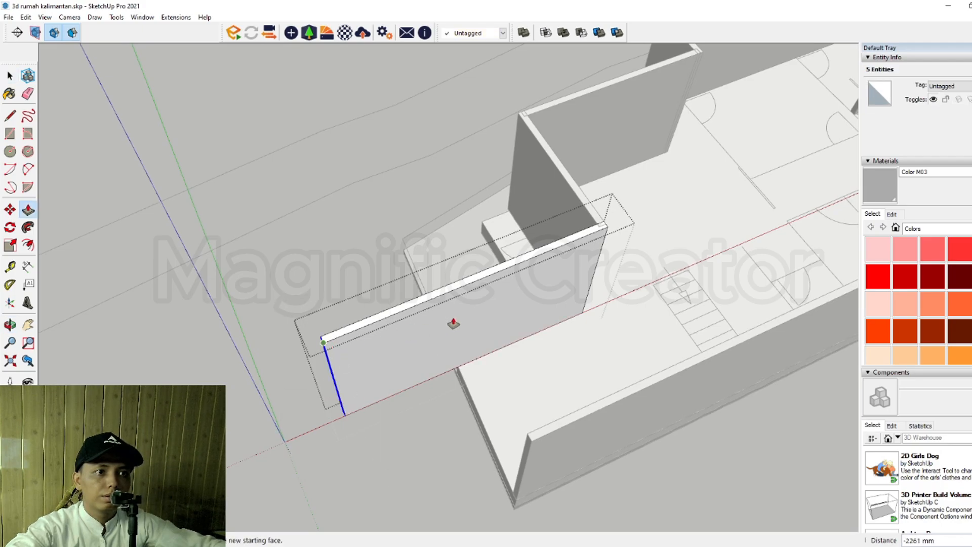
pyautogui.click(421, 260)
pyautogui.moveTo(430, 332); pyautogui.dragTo(697, 365, button='middle')
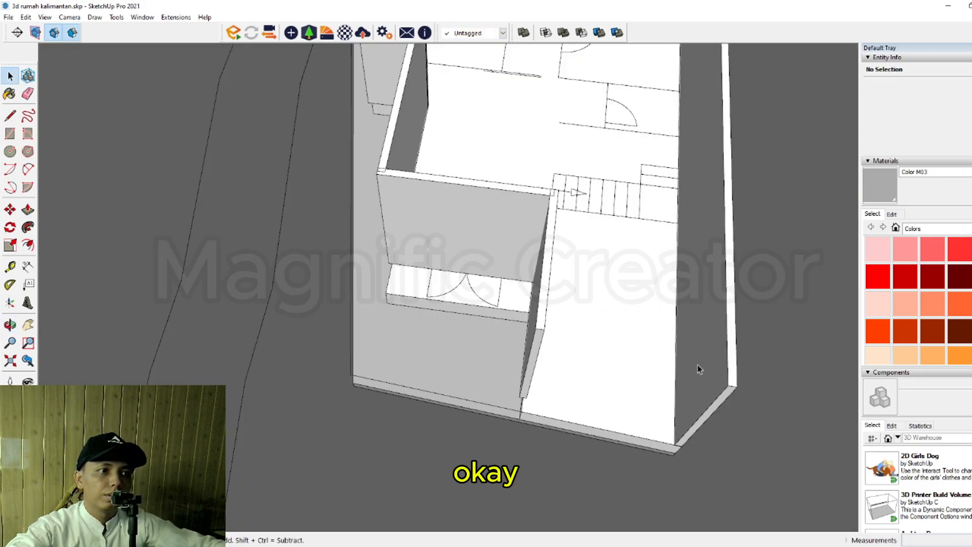
# Step: Copy the entrance wall to the slab's front, between the porch-side wall and the long boundary wall
pyautogui.scroll(1, 542, 369)
pyautogui.scroll(2, 449, 261)
pyautogui.click(449, 261)
pyautogui.moveTo(449, 261); pyautogui.dragTo(532, 271, button='middle')
pyautogui.press('m')
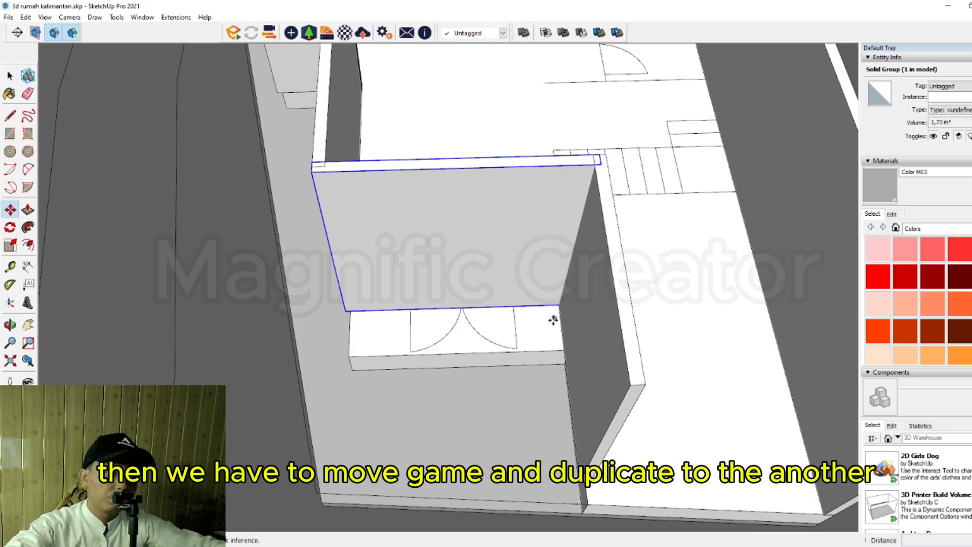
pyautogui.scroll(-2, 531, 339)
pyautogui.keyDown('shift'); pyautogui.moveTo(532, 338); pyautogui.dragTo(344, 291, button='middle'); pyautogui.keyUp('shift')
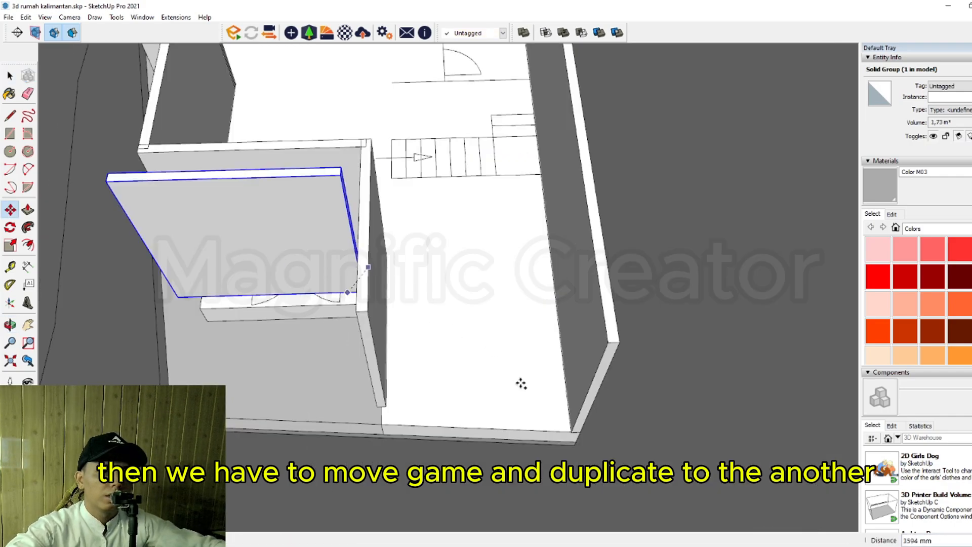
pyautogui.click(542, 418)
pyautogui.press('space')
# Step: Move the copied front wall's bottom corner onto the slab's front edge and rotate it about 4.3 degrees to align with that edge
pyautogui.scroll(6, 540, 415)
pyautogui.keyDown('shift'); pyautogui.moveTo(540, 414); pyautogui.dragTo(497, 385, button='middle'); pyautogui.keyUp('shift')
pyautogui.press('m')
pyautogui.scroll(2, 518, 395)
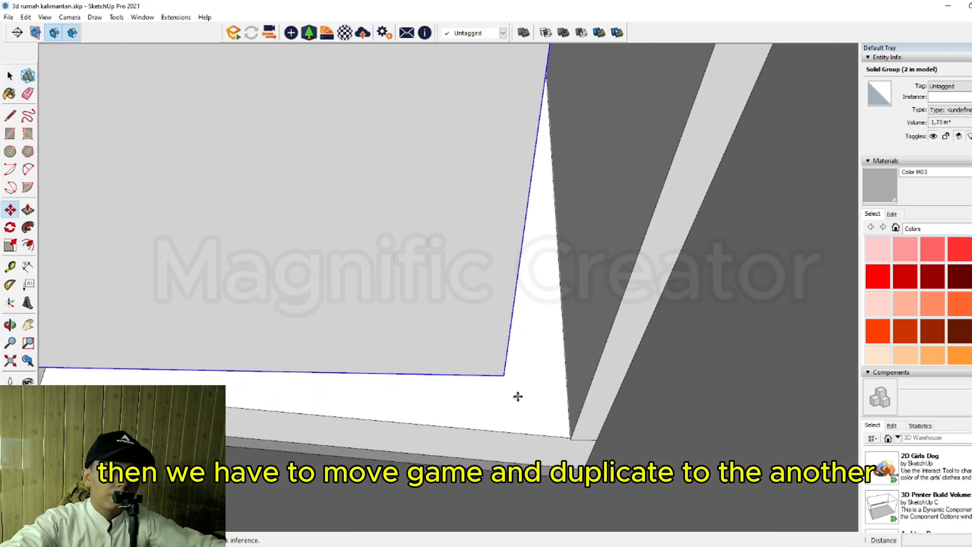
pyautogui.click(504, 376)
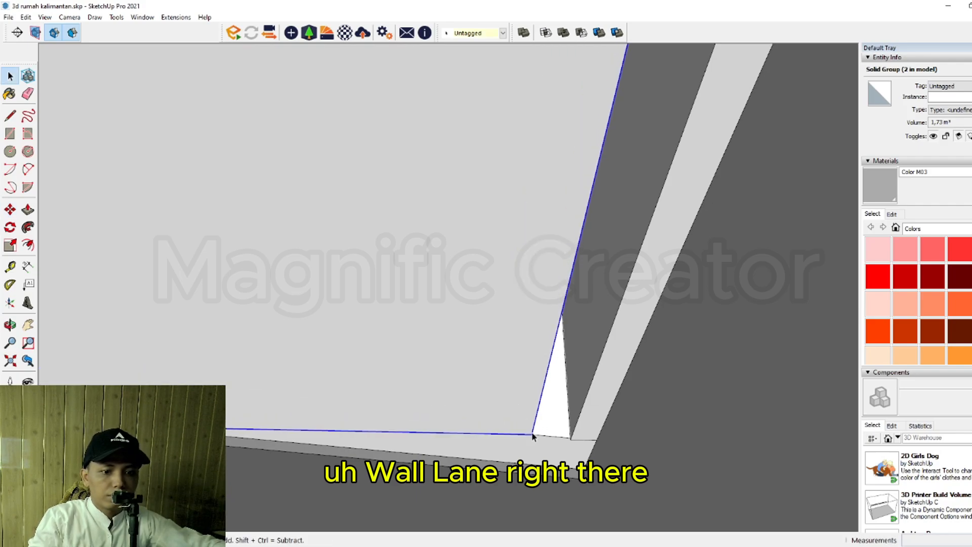
pyautogui.moveTo(533, 437); pyautogui.dragTo(516, 450, button='middle')
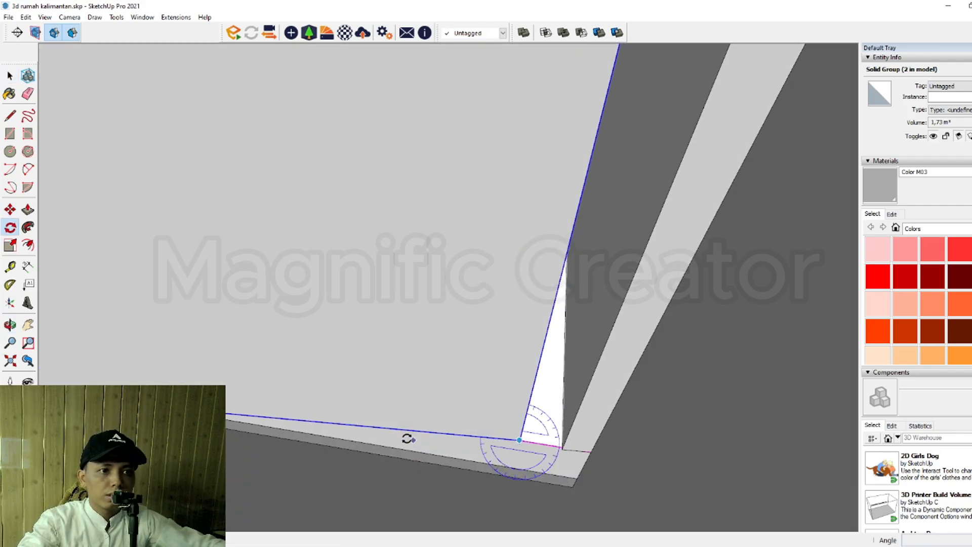
pyautogui.click(392, 428)
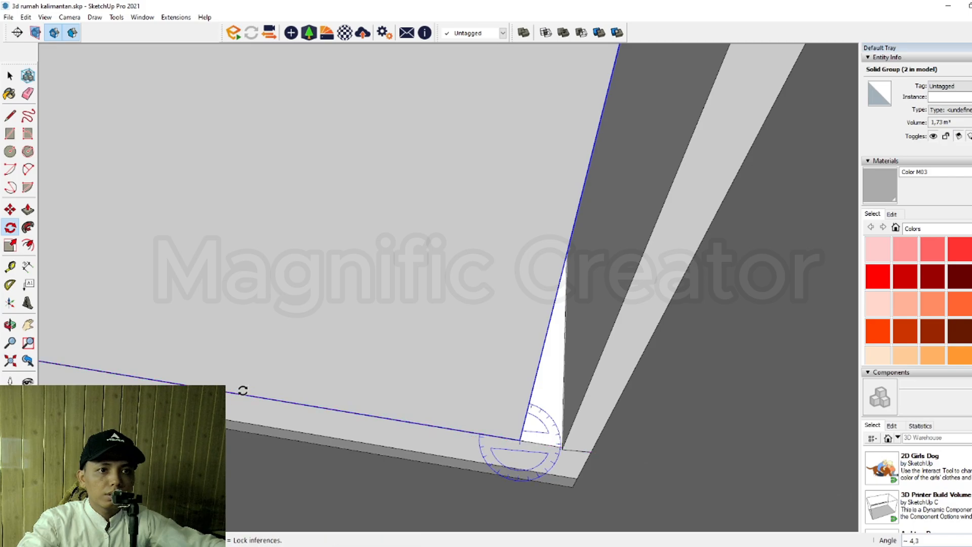
pyautogui.press('space')
# Step: Inside the front wall group, extend the end face beside the long boundary wall to meet that wall
pyautogui.scroll(-5, 401, 402)
pyautogui.moveTo(400, 400); pyautogui.dragTo(349, 348, button='middle')
pyautogui.scroll(2, 357, 350)
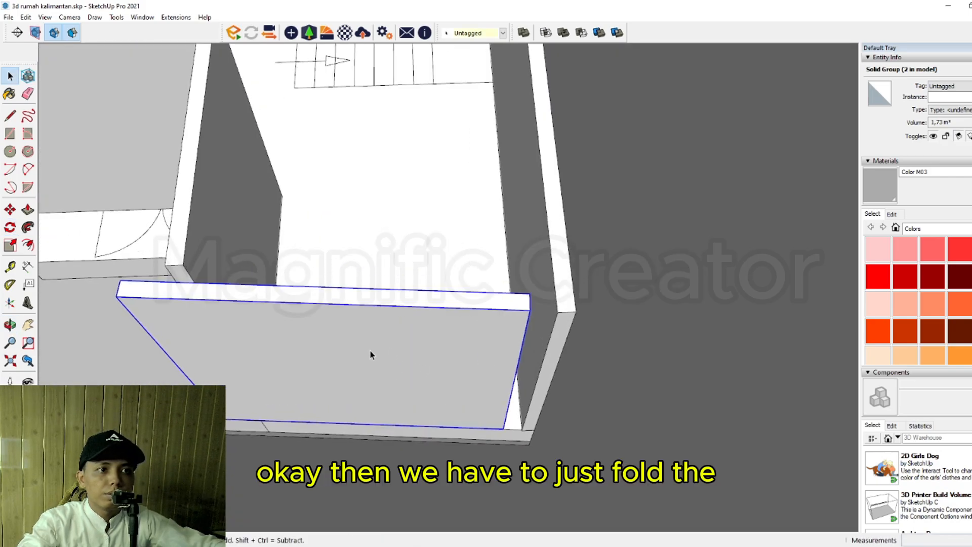
pyautogui.doubleClick(491, 337)
pyautogui.click(491, 336)
pyautogui.moveTo(473, 260); pyautogui.dragTo(615, 464)
pyautogui.press('p')
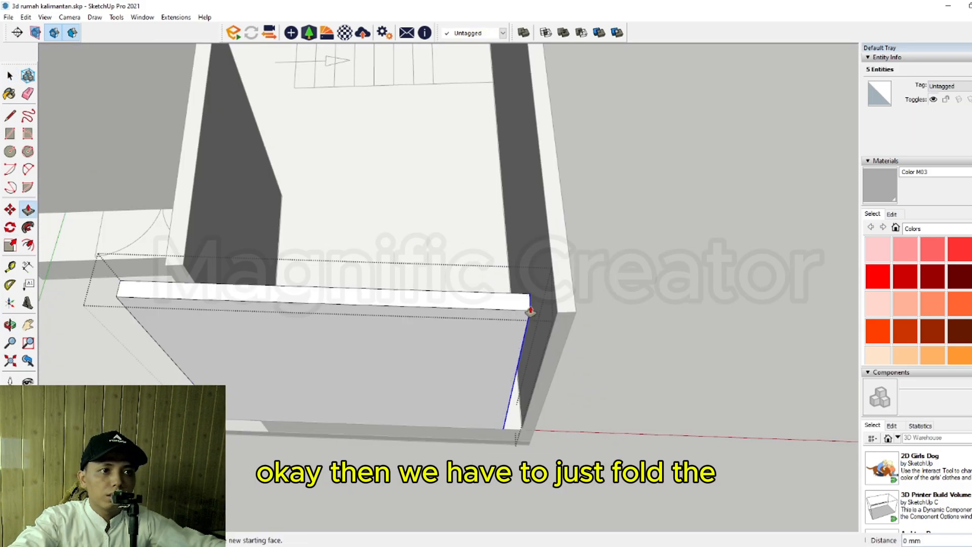
pyautogui.click(531, 311)
pyautogui.press('space')
# Step: Shorten the front wall's opposite end about 340 mm so it ends at the porch-side wall
pyautogui.moveTo(207, 344); pyautogui.dragTo(529, 349, button='middle')
pyautogui.moveTo(406, 281); pyautogui.dragTo(455, 391)
pyautogui.press('p')
pyautogui.click(452, 296)
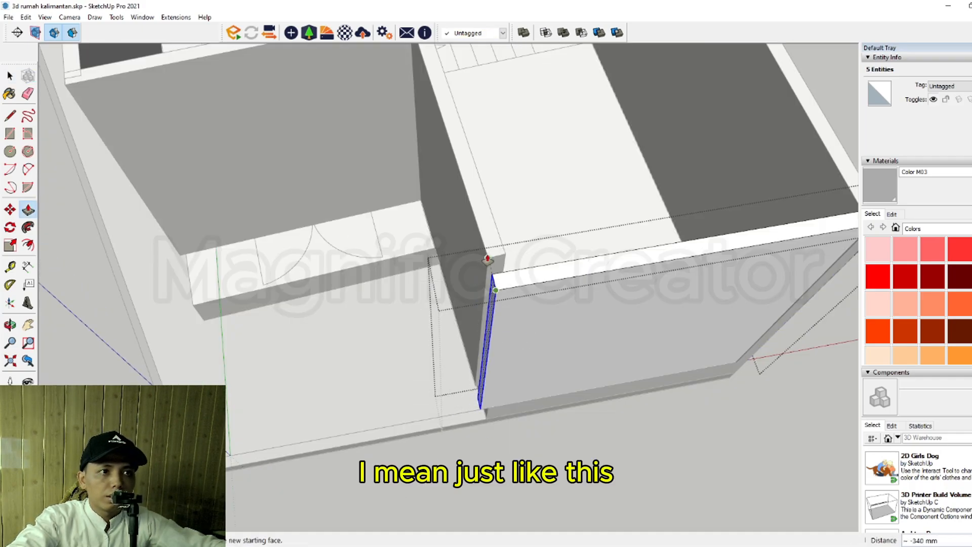
# Step: Inside the porch-side wall group, extend its front end face to the outer face of the front wall
pyautogui.tripleClick(473, 230)
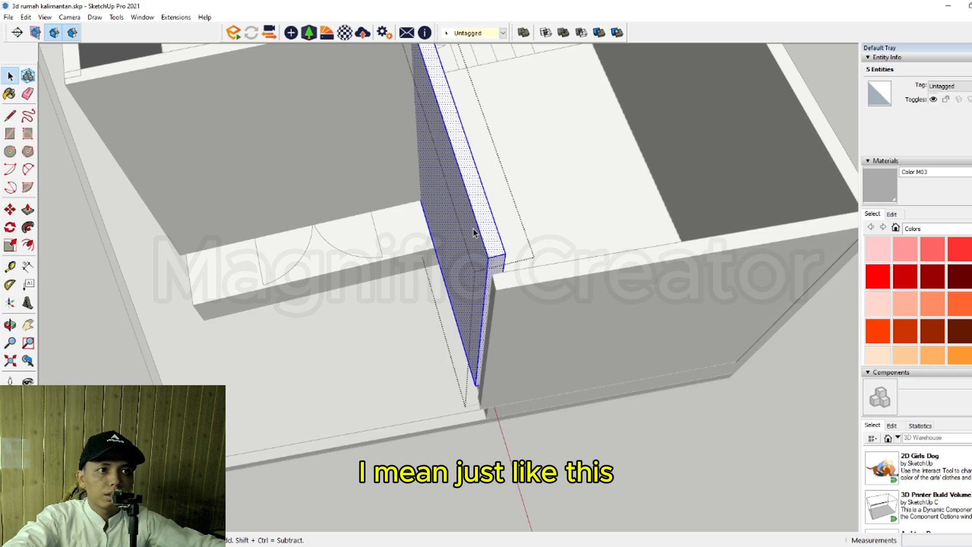
pyautogui.moveTo(473, 229); pyautogui.dragTo(458, 305, button='middle')
pyautogui.moveTo(439, 293); pyautogui.dragTo(590, 459)
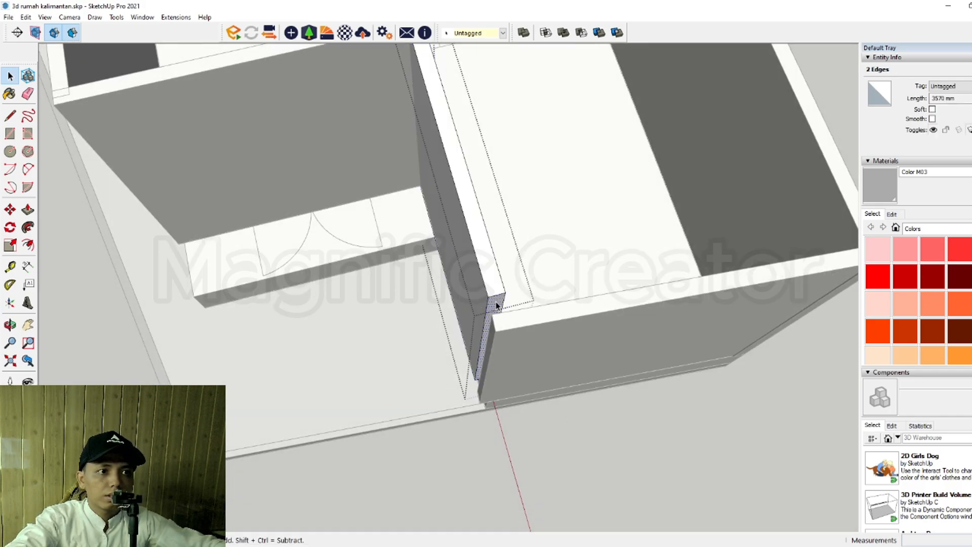
pyautogui.click(495, 332)
pyautogui.press('space')
pyautogui.scroll(-4, 493, 335)
pyautogui.click(591, 427)
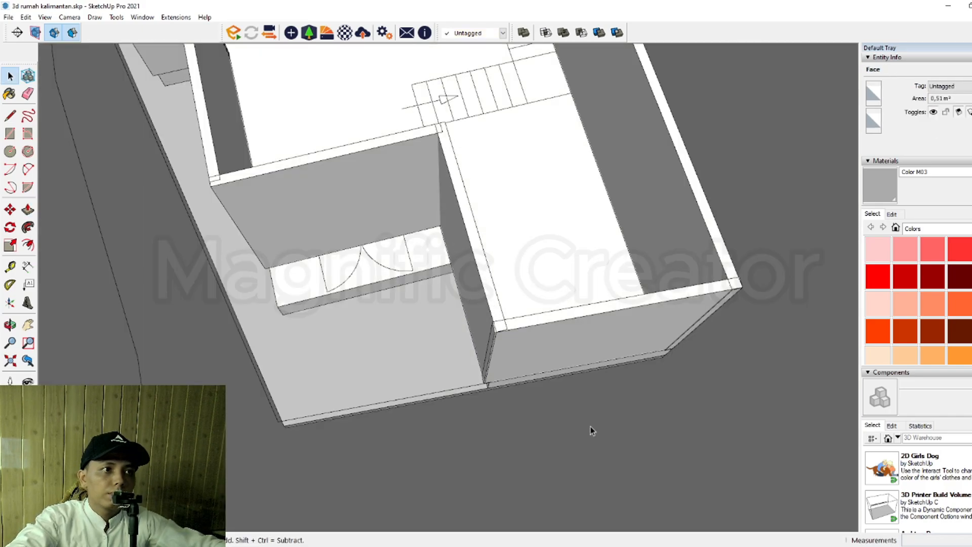
# Step: Rotate a copy of the porch-side wall 90 degrees about its front end so it runs along the house front
pyautogui.moveTo(546, 258); pyautogui.dragTo(545, 378, button='middle')
pyautogui.scroll(-2, 366, 318)
pyautogui.keyDown('shift'); pyautogui.moveTo(233, 243); pyautogui.dragTo(503, 424, button='middle'); pyautogui.keyUp('shift')
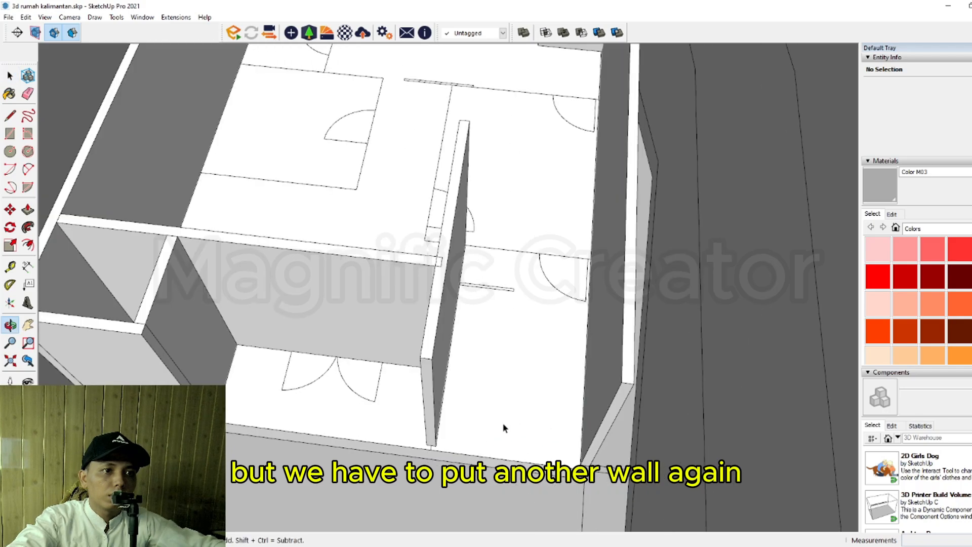
pyautogui.scroll(2, 410, 426)
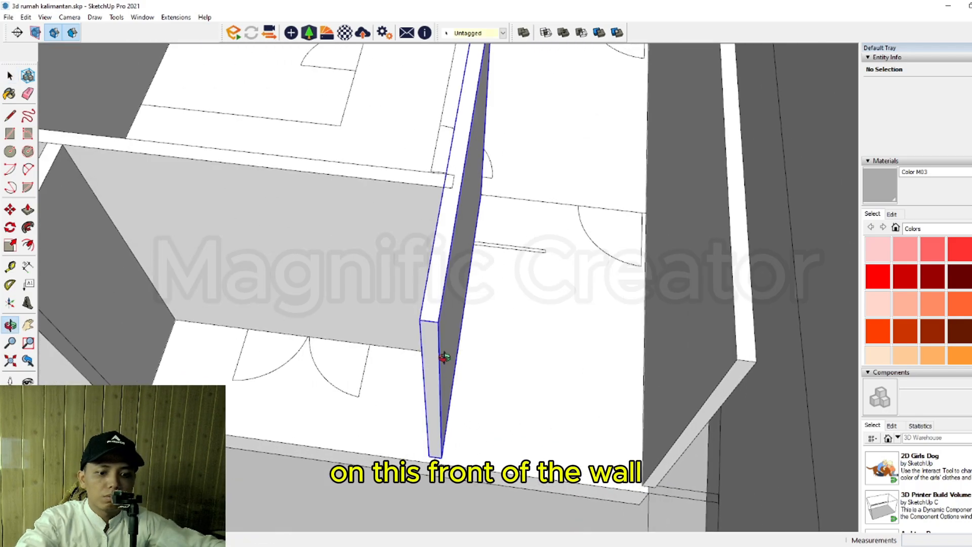
pyautogui.moveTo(445, 358); pyautogui.dragTo(415, 380, button='middle')
pyautogui.scroll(1, 409, 332)
pyautogui.press('m')
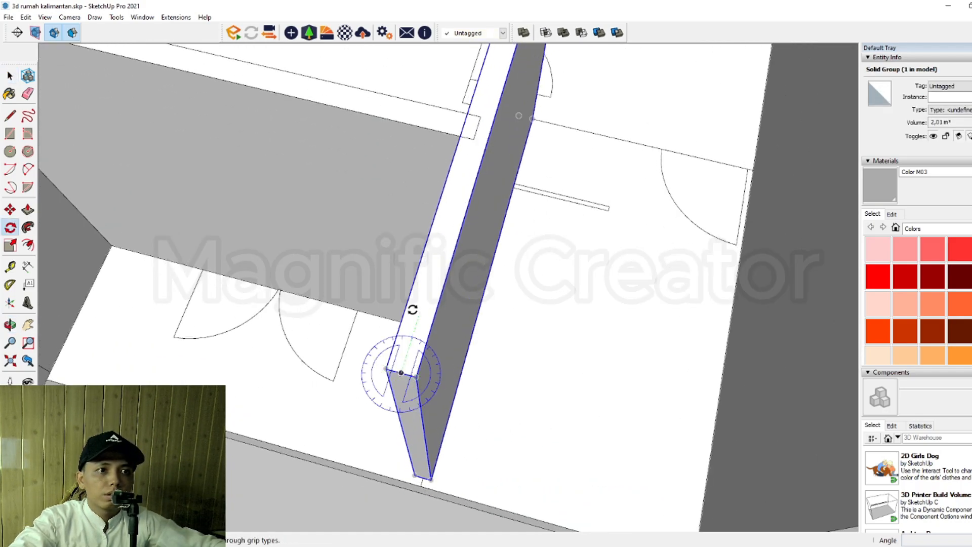
pyautogui.click(422, 303)
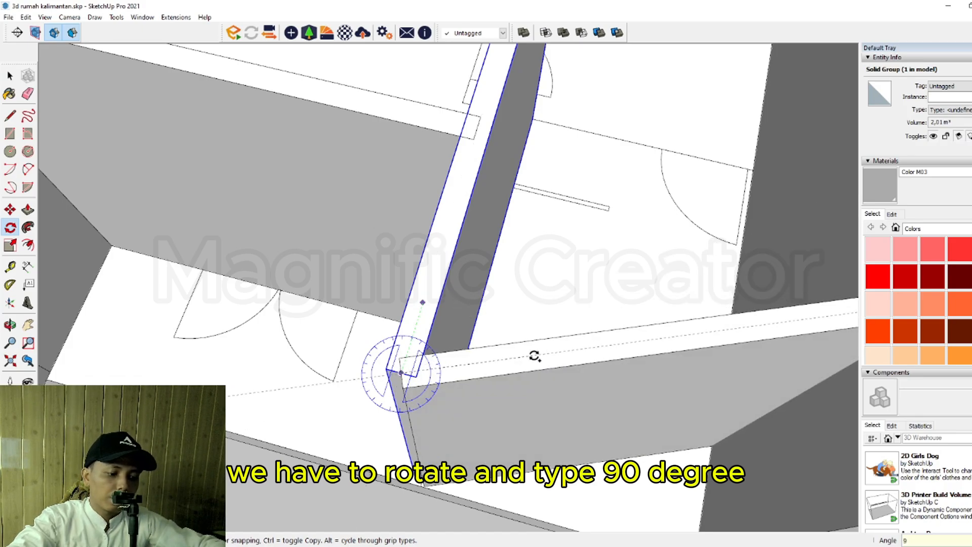
pyautogui.press('Return')
# Step: Move the rotated wall copy forward so its inner face meets the end face of the porch-side wall
pyautogui.moveTo(531, 353); pyautogui.dragTo(685, 394, button='middle')
pyautogui.scroll(4, 556, 432)
pyautogui.moveTo(562, 432); pyautogui.dragTo(542, 243, button='middle')
pyautogui.scroll(-3, 542, 243)
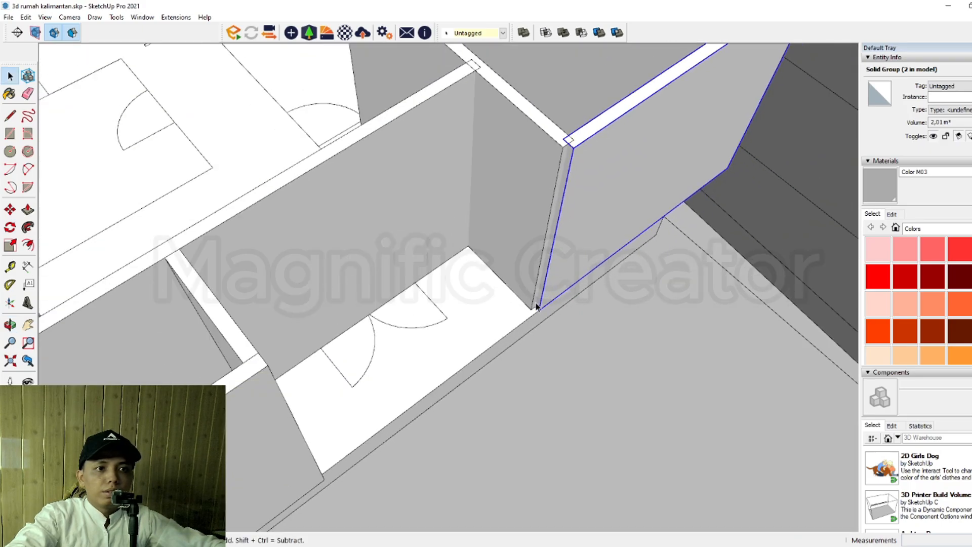
pyautogui.scroll(3, 536, 287)
pyautogui.moveTo(511, 348); pyautogui.dragTo(536, 302, button='middle')
pyautogui.scroll(1, 533, 296)
pyautogui.press('m')
pyautogui.click(517, 261)
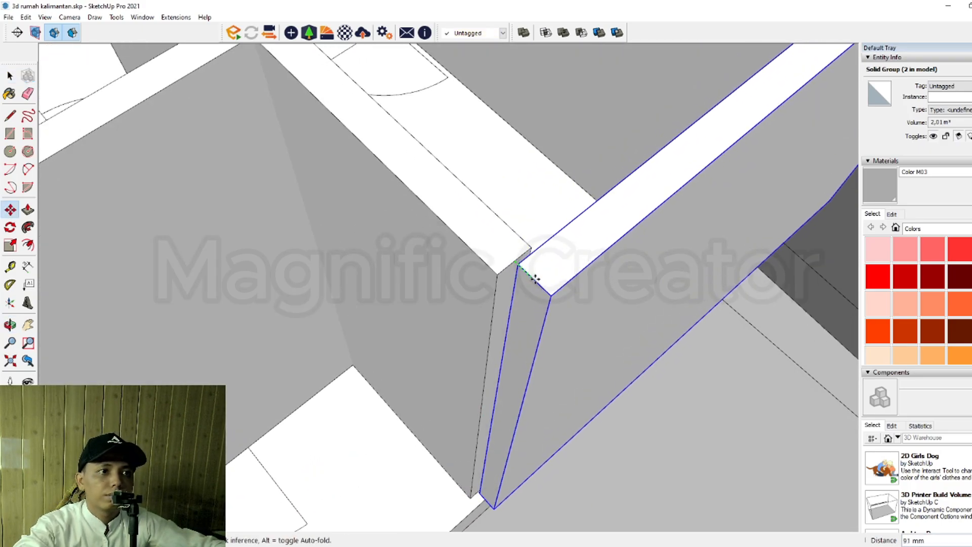
pyautogui.scroll(-3, 474, 408)
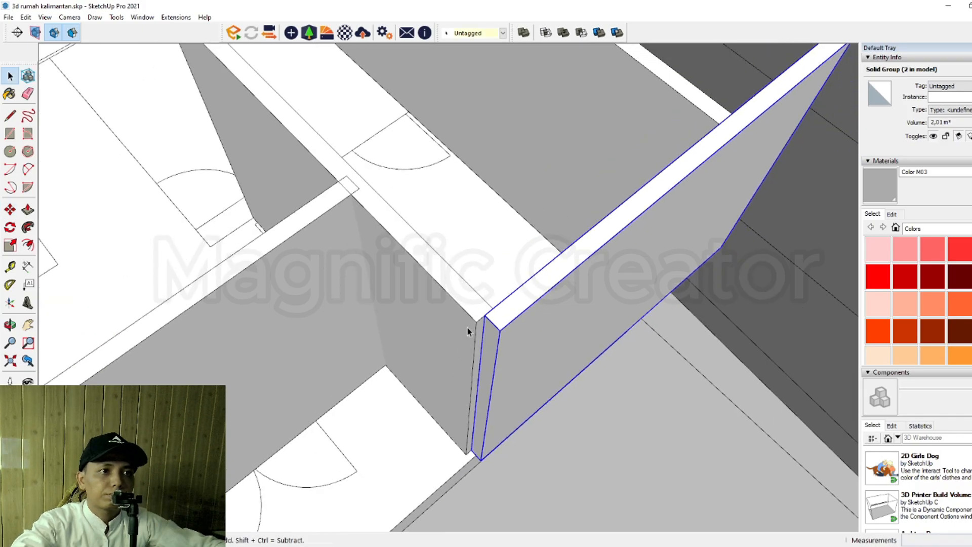
# Step: Extend the porch-side wall's front end 150 mm so it reaches the outer face of the new front wall
pyautogui.tripleClick(467, 328)
pyautogui.scroll(2, 484, 330)
pyautogui.press('p')
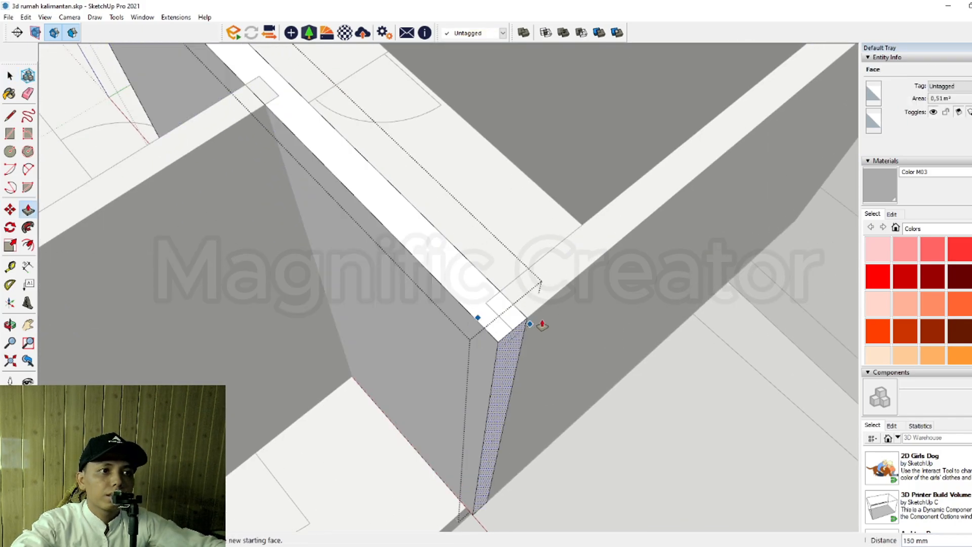
pyautogui.click(529, 324)
pyautogui.press('space')
# Step: Shorten the new front wall's far end about 1350 mm so it ends at the long boundary wall's outer edge
pyautogui.scroll(-2, 470, 357)
pyautogui.moveTo(470, 359); pyautogui.dragTo(324, 347, button='middle')
pyautogui.scroll(-2, 405, 345)
pyautogui.tripleClick(583, 348)
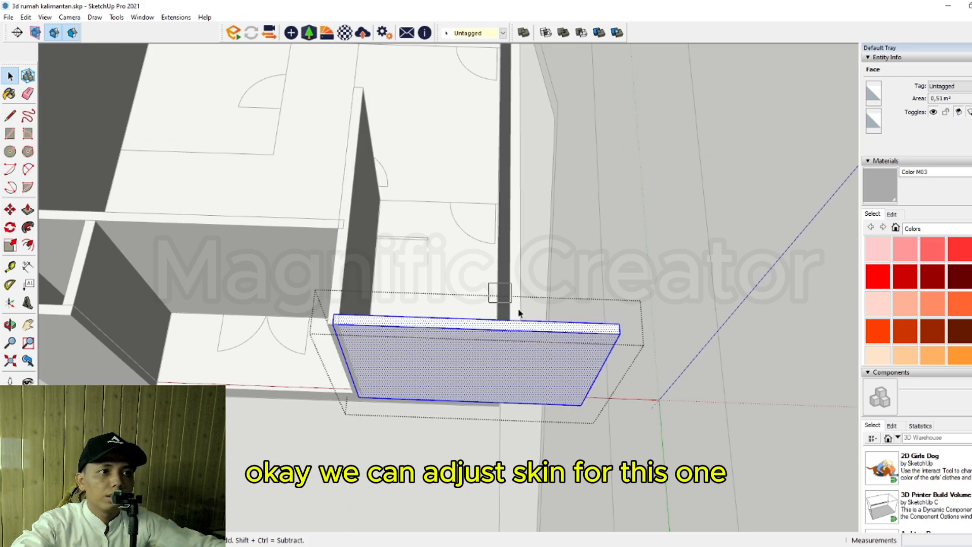
pyautogui.press('p')
pyautogui.scroll(2, 524, 306)
pyautogui.click(519, 304)
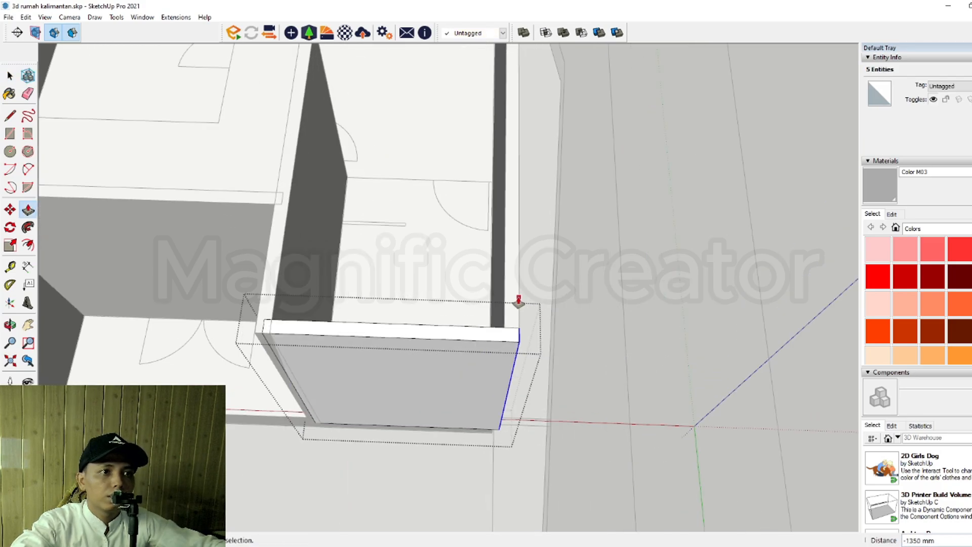
pyautogui.press('space')
pyautogui.scroll(-2, 537, 303)
pyautogui.click(640, 282)
# Step: Copy the porch-side wall about 5531 mm inward, placing its front end on the corridor-side corner of the room before the stairs
pyautogui.scroll(-3, 432, 337)
pyautogui.moveTo(432, 337); pyautogui.dragTo(468, 406, button='middle')
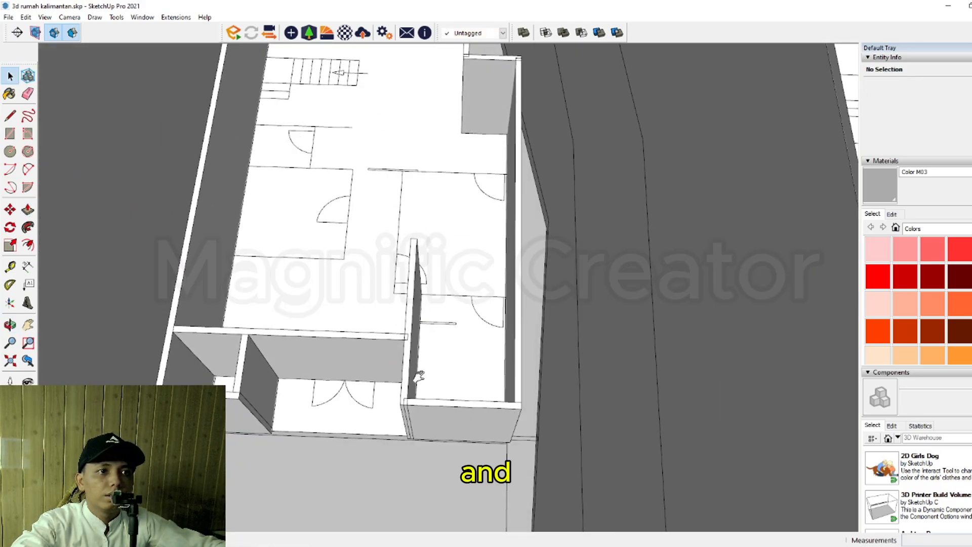
pyautogui.keyDown('shift'); pyautogui.moveTo(418, 376); pyautogui.dragTo(526, 450, button='middle'); pyautogui.keyUp('shift')
pyautogui.moveTo(461, 289); pyautogui.dragTo(448, 352, button='middle')
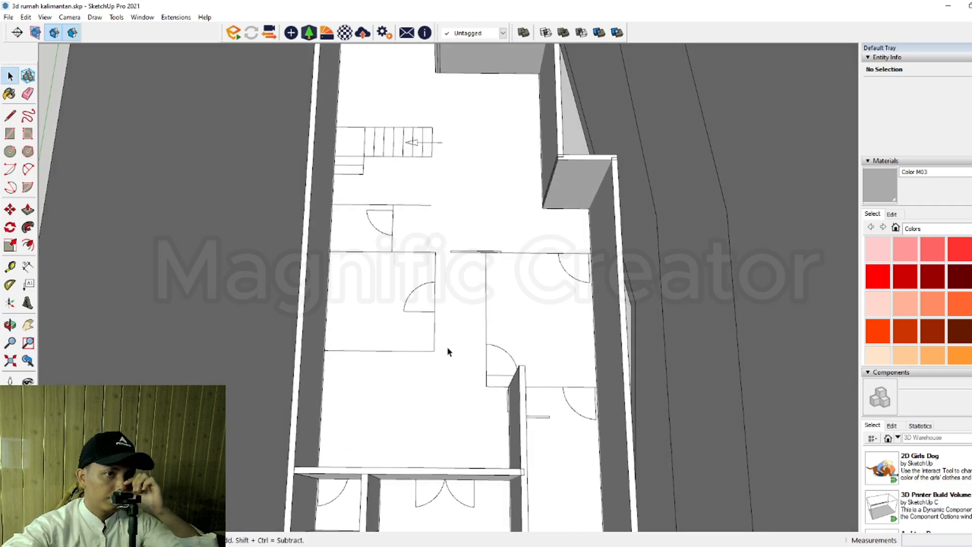
pyautogui.scroll(-2, 467, 333)
pyautogui.moveTo(450, 404); pyautogui.dragTo(452, 315, button='middle')
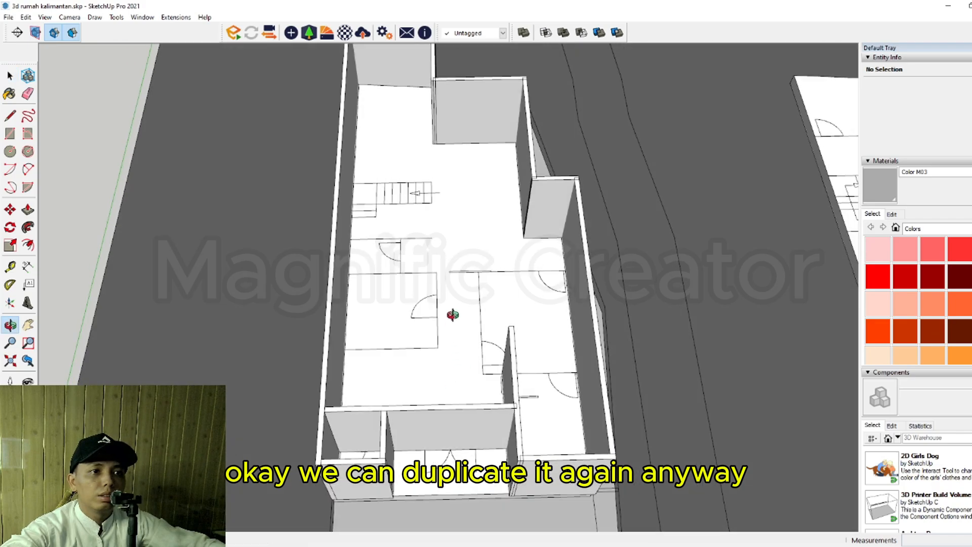
pyautogui.scroll(4, 499, 450)
pyautogui.click(514, 471)
pyautogui.moveTo(514, 471); pyautogui.dragTo(582, 472, button='middle')
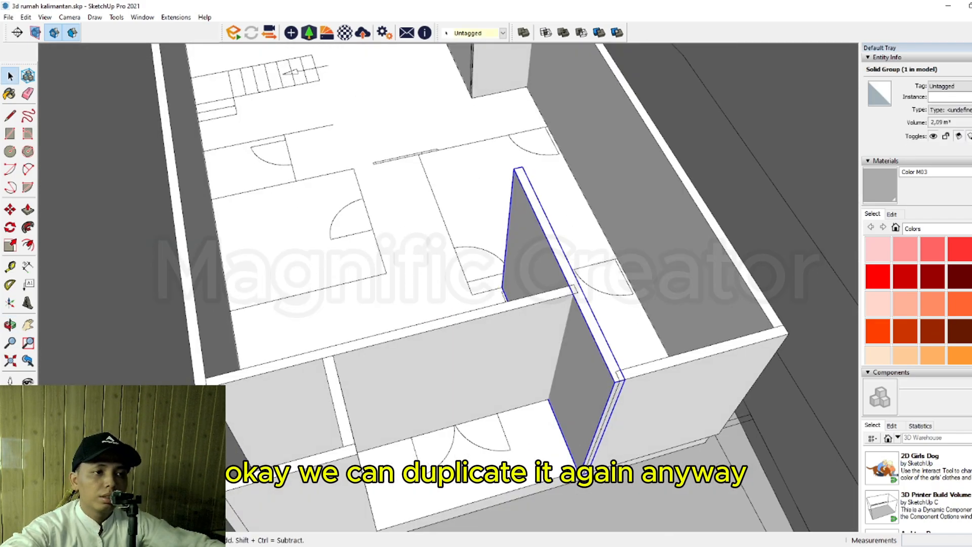
pyautogui.press('m')
pyautogui.scroll(5, 584, 472)
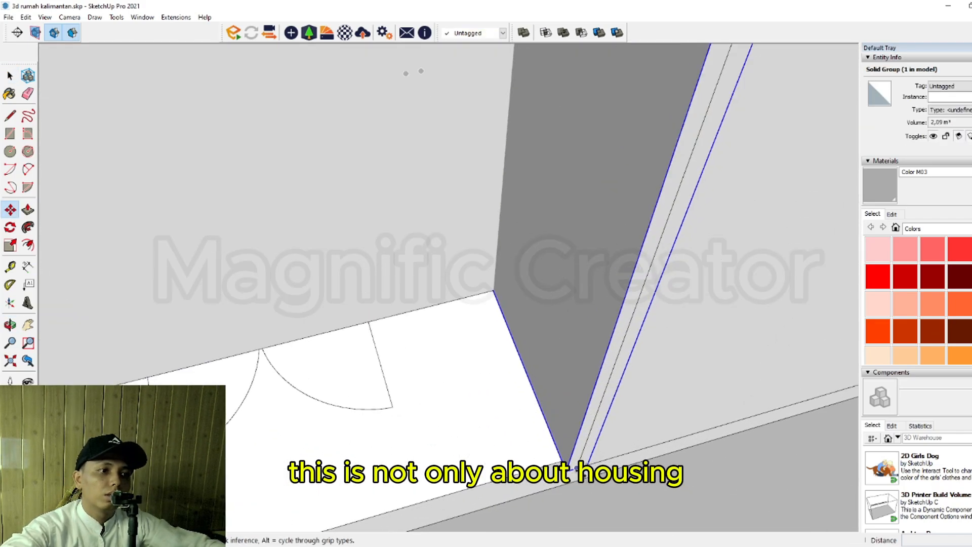
pyautogui.scroll(-6, 567, 463)
pyautogui.scroll(5, 461, 399)
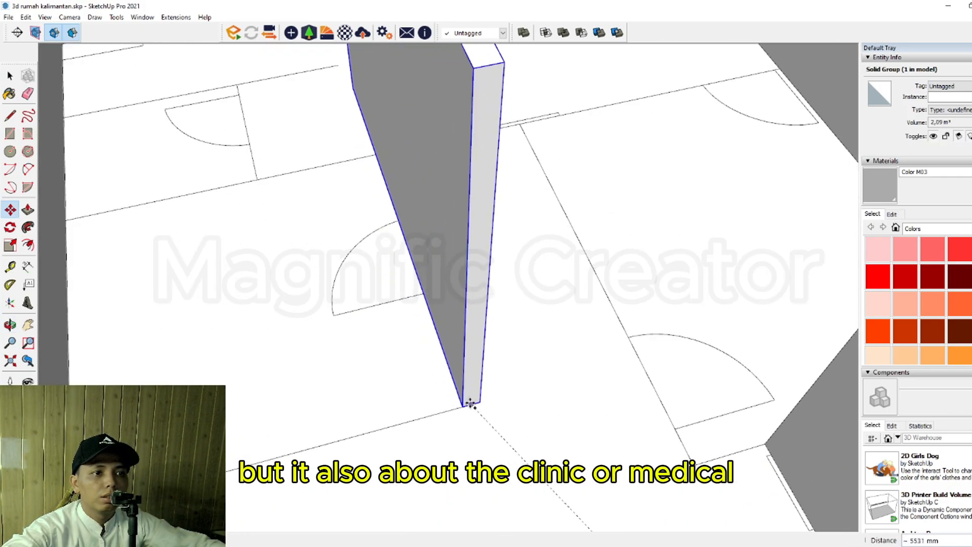
pyautogui.click(470, 404)
pyautogui.scroll(-8, 469, 403)
pyautogui.press('space')
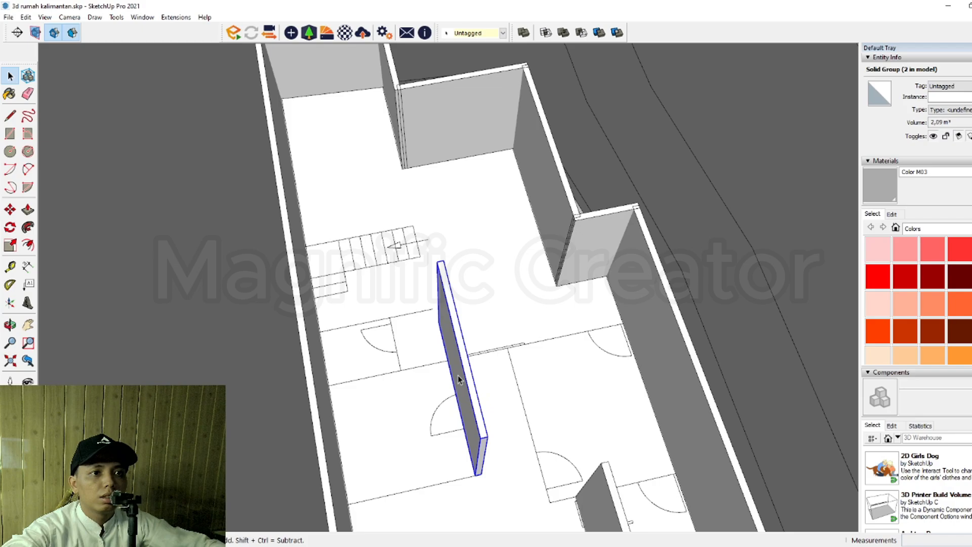
# Step: Shorten the copied interior wall's rear end about 1075 mm to match the room's back line on the plan
pyautogui.tripleClick(452, 325)
pyautogui.moveTo(452, 325); pyautogui.dragTo(449, 405, button='middle')
pyautogui.scroll(2, 458, 317)
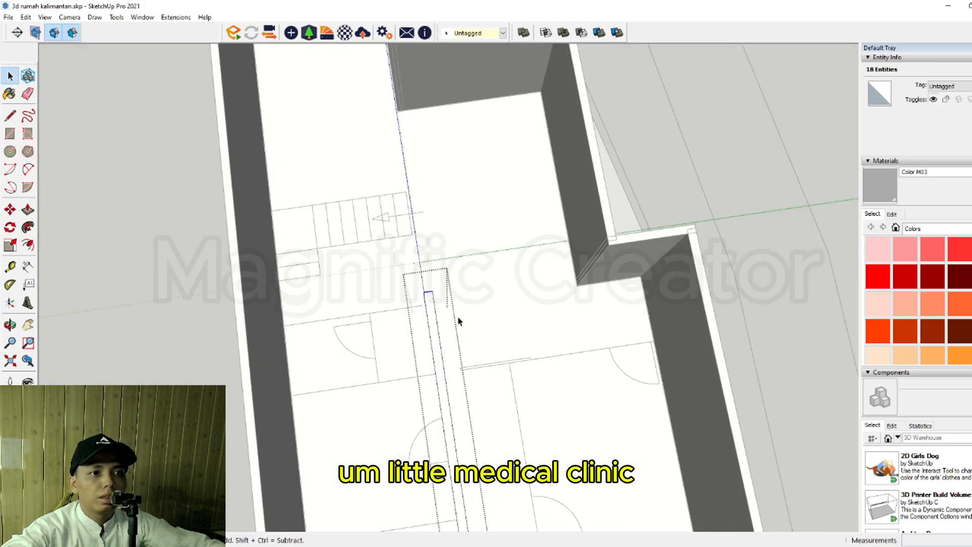
pyautogui.click(430, 293)
pyautogui.scroll(1, 397, 390)
pyautogui.scroll(-2, 471, 334)
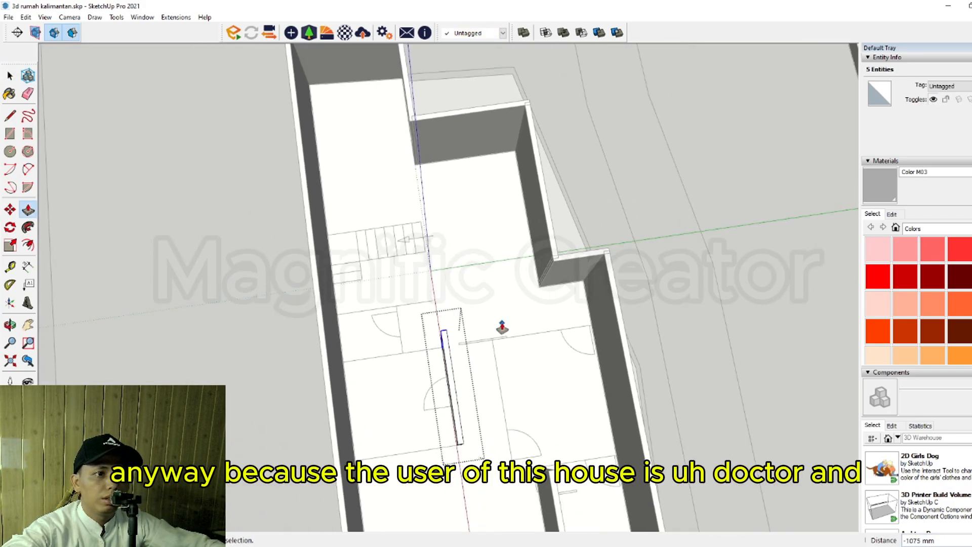
pyautogui.press('Escape')
# Step: Copy the shortened interior wall 1500 mm across the corridor onto the side line of the opposite room
pyautogui.moveTo(504, 405); pyautogui.dragTo(403, 393, button='middle')
pyautogui.press('m')
pyautogui.scroll(5, 392, 418)
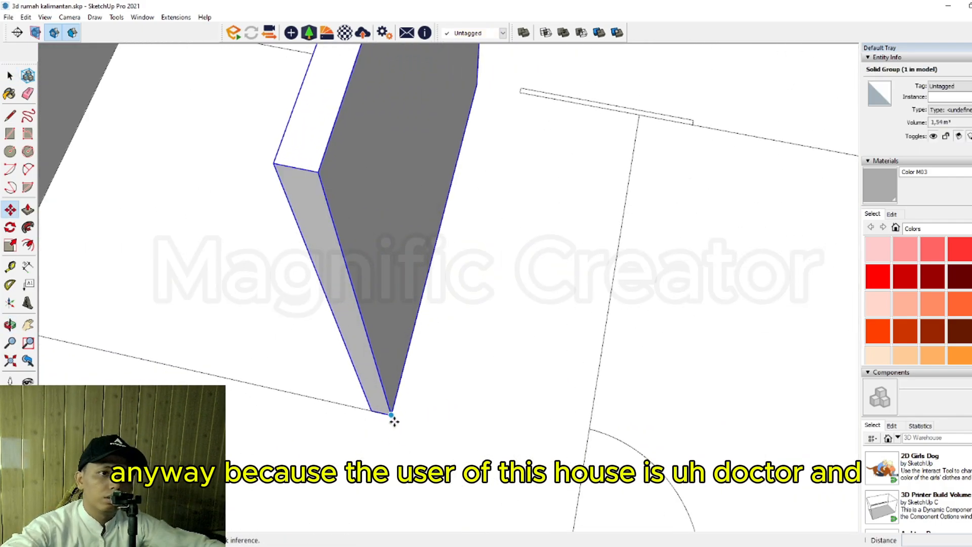
pyautogui.click(381, 413)
pyautogui.press('ctrl')
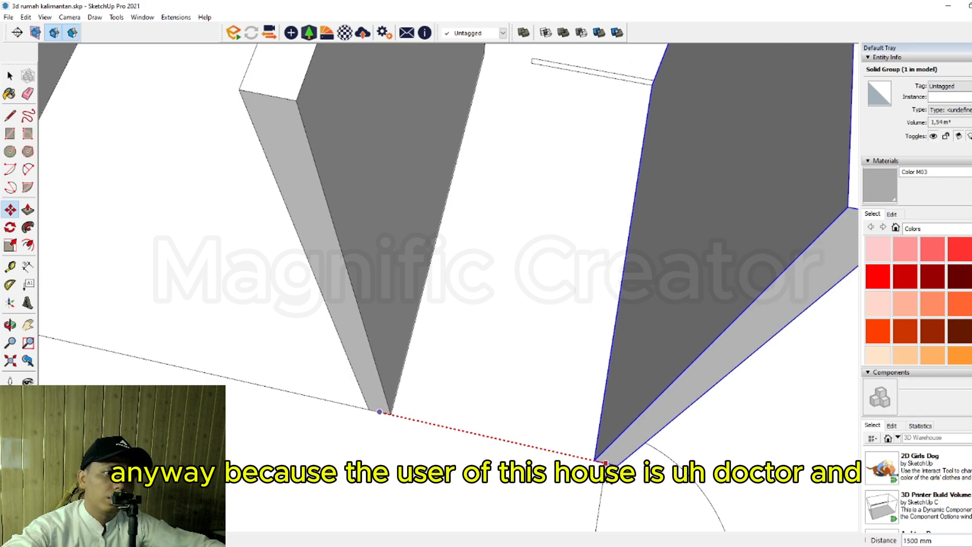
pyautogui.click(595, 459)
pyautogui.scroll(-10, 490, 456)
pyautogui.press('space')
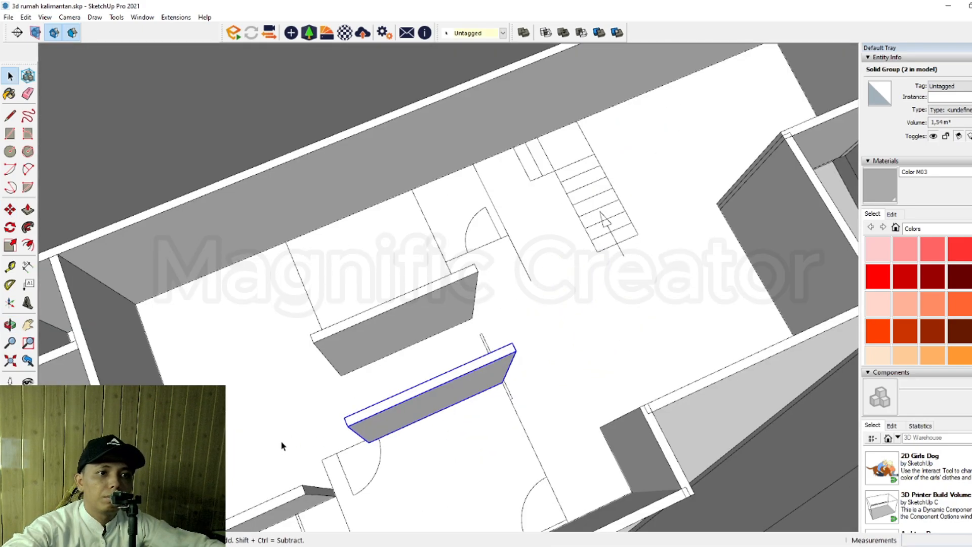
# Step: Extend the front end of the wall across the corridor 1000 mm to the opposite room's front corner
pyautogui.keyDown('shift'); pyautogui.moveTo(498, 394); pyautogui.dragTo(653, 331, button='middle'); pyautogui.keyUp('shift')
pyautogui.scroll(2, 557, 354)
pyautogui.tripleClick(560, 353)
pyautogui.moveTo(560, 353); pyautogui.dragTo(476, 287, button='middle')
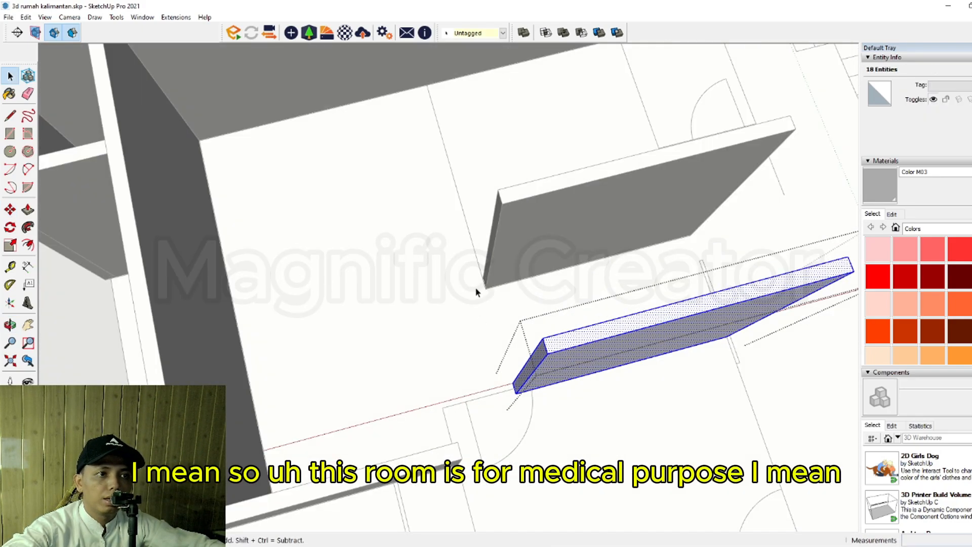
pyautogui.press('p')
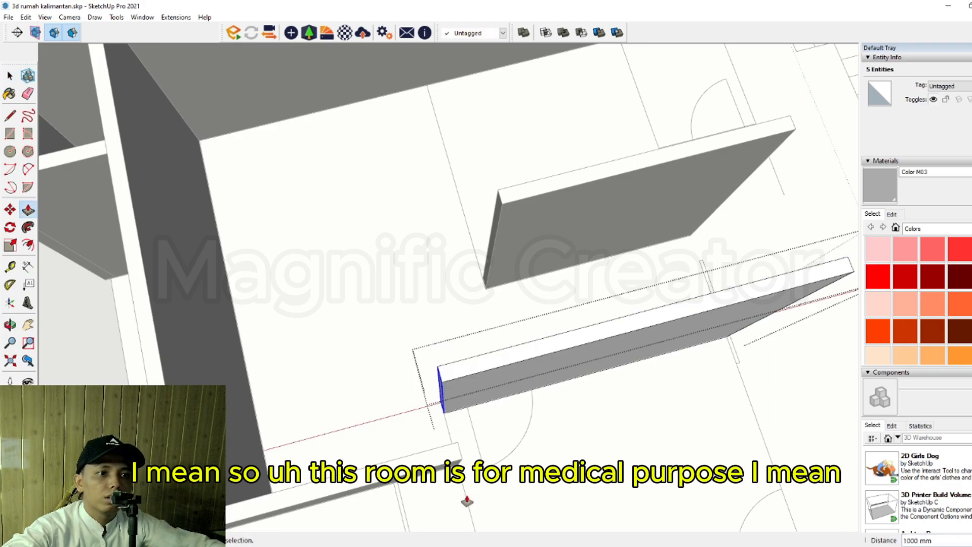
pyautogui.press('space')
pyautogui.scroll(-5, 452, 338)
pyautogui.press('Escape')
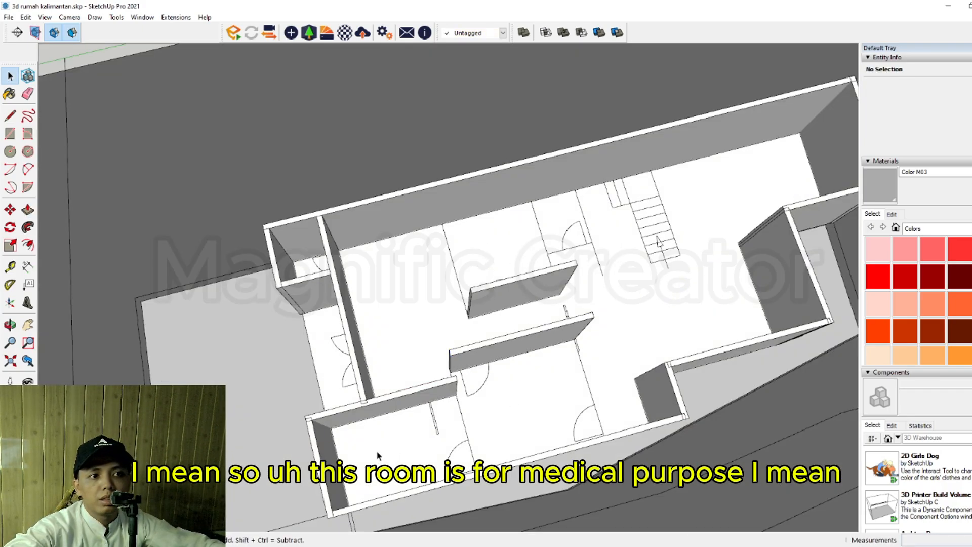
pyautogui.scroll(2, 419, 319)
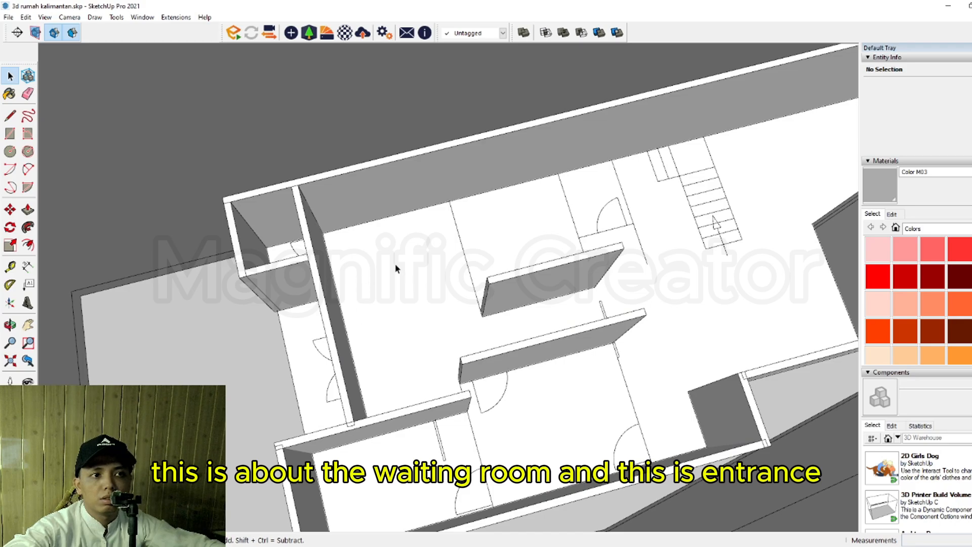
pyautogui.scroll(-1, 384, 358)
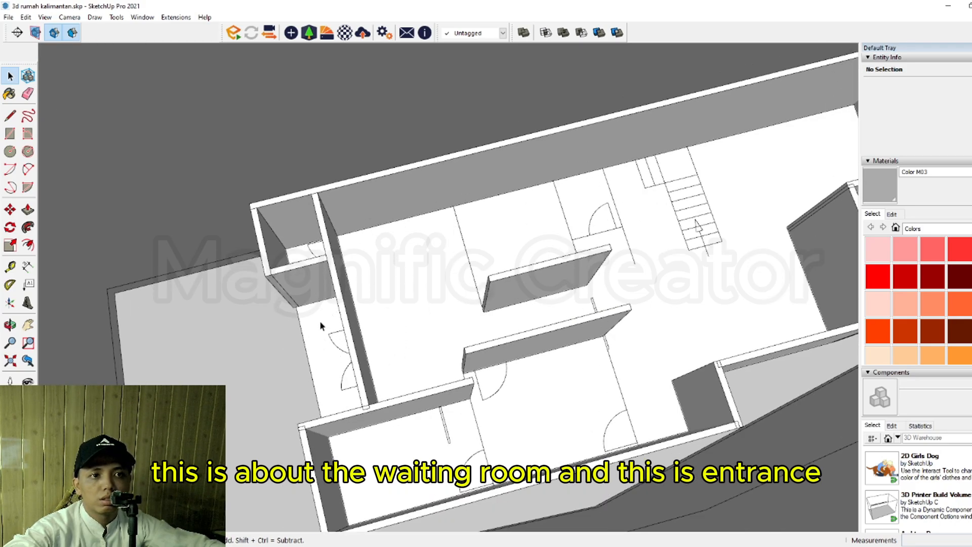
pyautogui.scroll(-3, 509, 251)
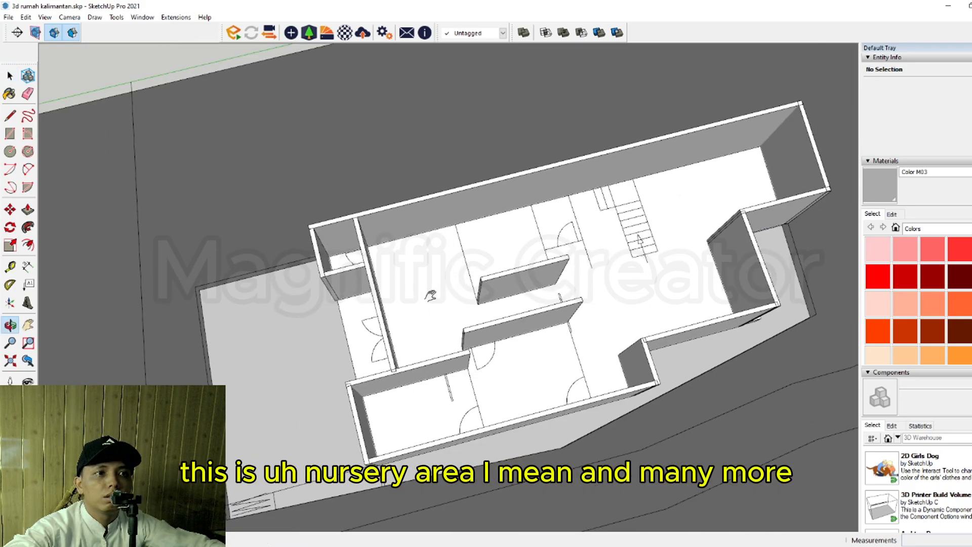
pyautogui.moveTo(509, 251); pyautogui.dragTo(553, 299, button='middle')
# Step: Rotate a copy of the interior corridor wall about its porch-side end, at right angles along the room's plan line
pyautogui.scroll(5, 427, 299)
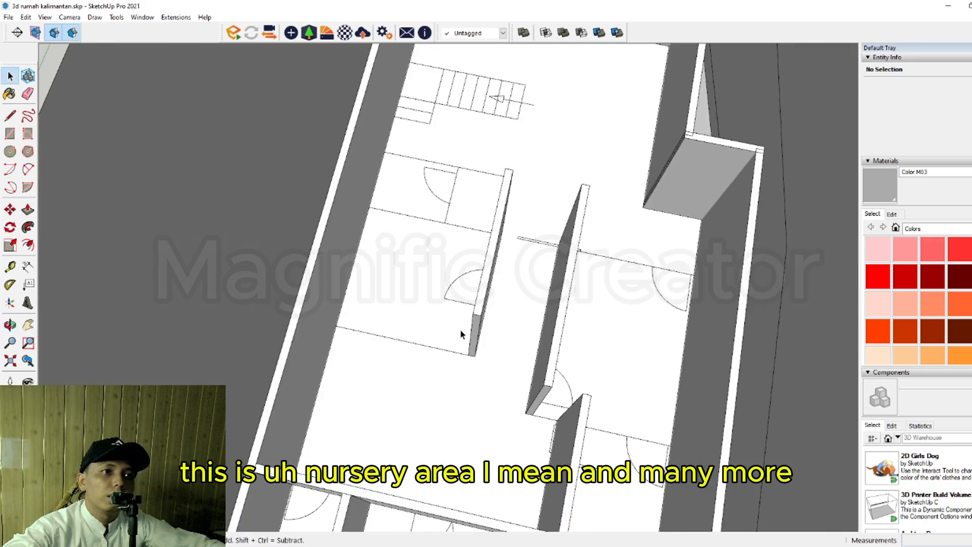
pyautogui.scroll(-3, 568, 337)
pyautogui.scroll(7, 577, 382)
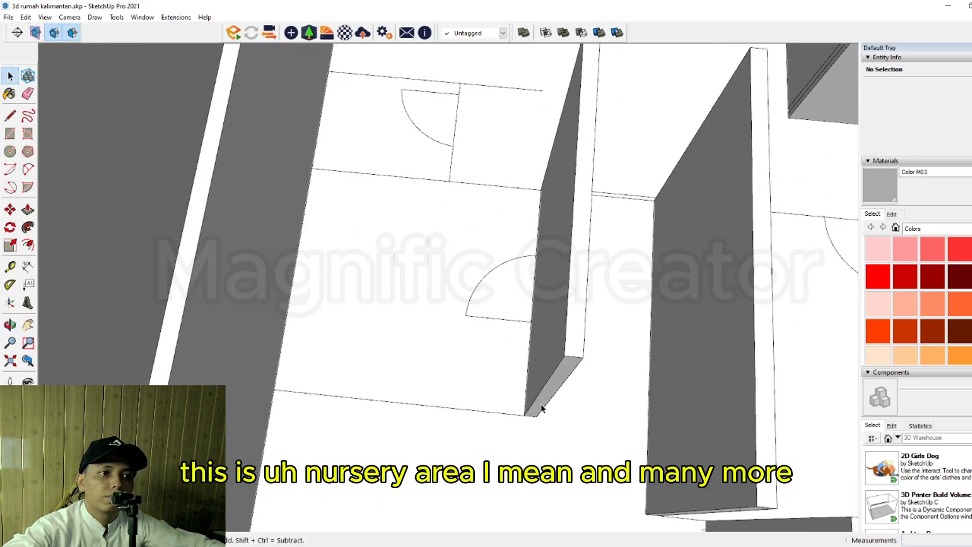
pyautogui.click(541, 408)
pyautogui.scroll(5, 531, 410)
pyautogui.press('q')
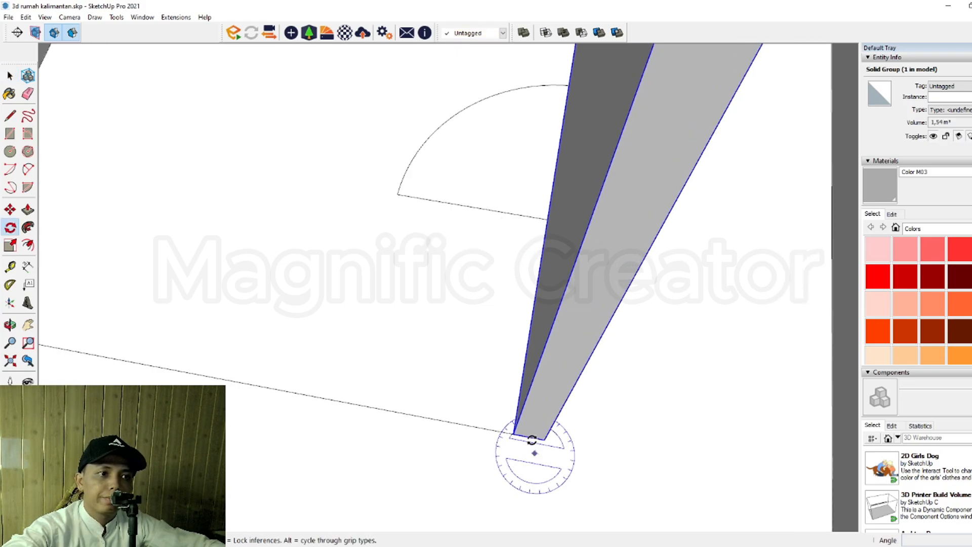
pyautogui.click(524, 478)
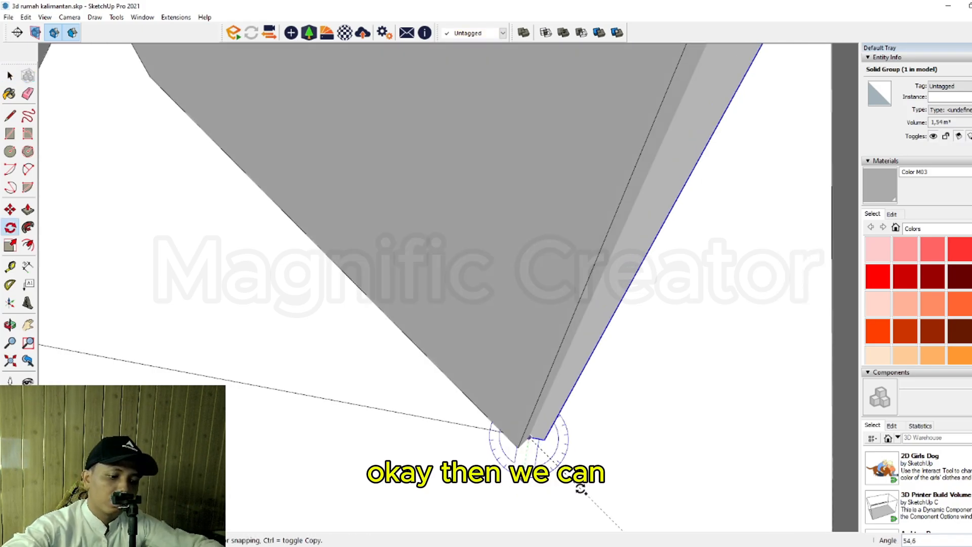
pyautogui.press('Return')
pyautogui.press('space')
pyautogui.scroll(-7, 511, 426)
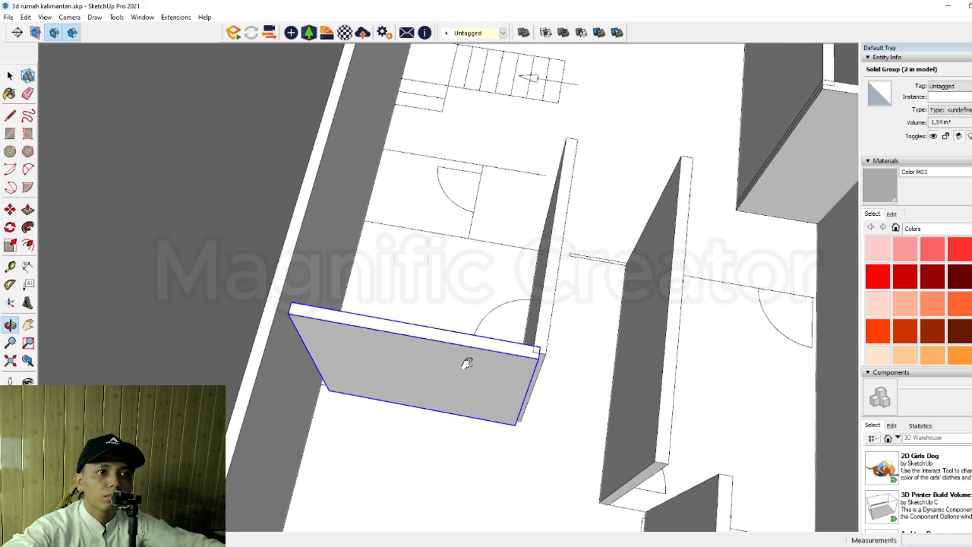
# Step: Extend the rotated cross wall's outer end until it meets the long outer wall
pyautogui.keyDown('shift'); pyautogui.moveTo(464, 363); pyautogui.dragTo(600, 391, button='middle'); pyautogui.keyUp('shift')
pyautogui.doubleClick(469, 374)
pyautogui.scroll(3, 444, 375)
pyautogui.press('p')
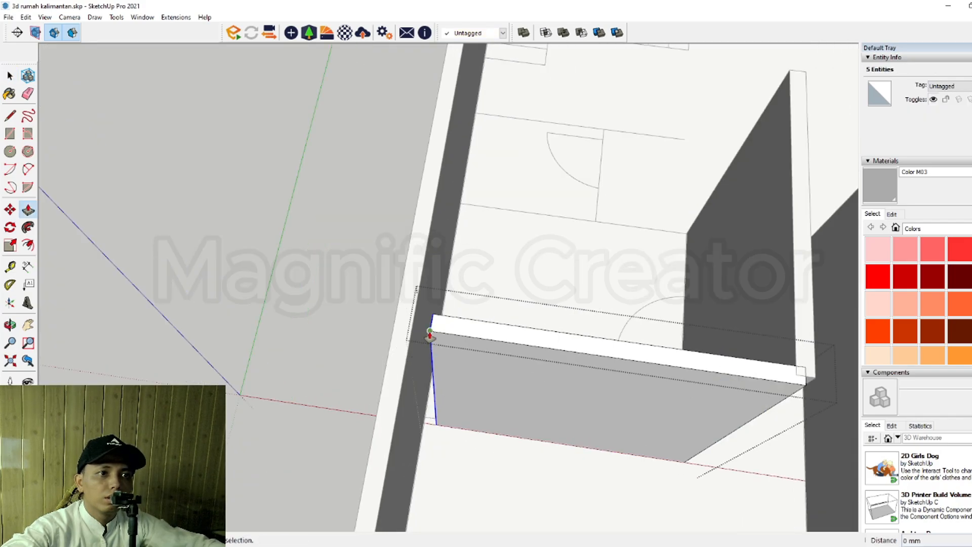
pyautogui.press('space')
pyautogui.scroll(-3, 418, 400)
pyautogui.keyDown('shift'); pyautogui.moveTo(666, 408); pyautogui.dragTo(460, 386, button='middle'); pyautogui.keyUp('shift')
# Step: Extend the cross wall's corridor end flush with the corridor-side face of the corridor wall
pyautogui.moveTo(447, 308); pyautogui.dragTo(557, 482)
pyautogui.scroll(3, 488, 386)
pyautogui.keyDown('shift'); pyautogui.moveTo(486, 385); pyautogui.dragTo(438, 380, button='middle'); pyautogui.keyUp('shift')
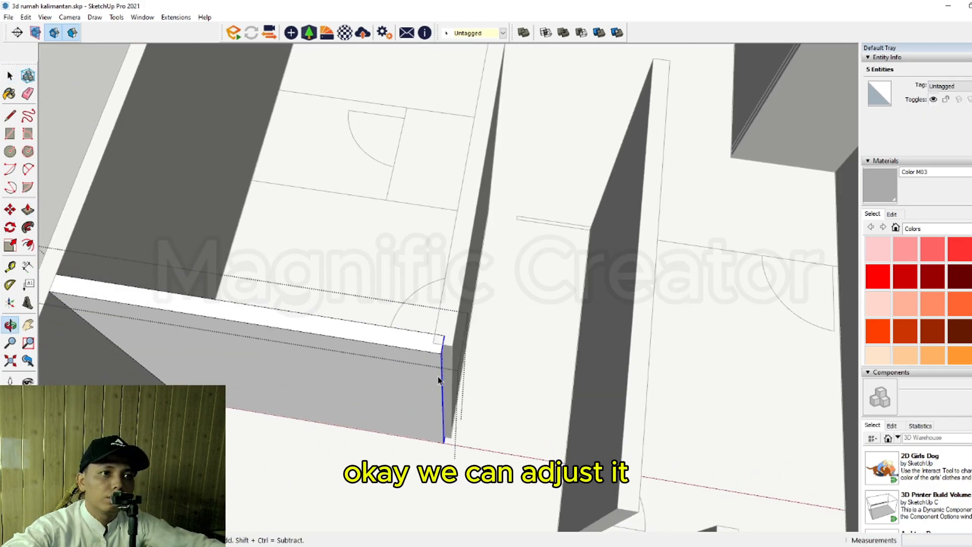
pyautogui.click(460, 306)
pyautogui.press('space')
pyautogui.scroll(-4, 443, 362)
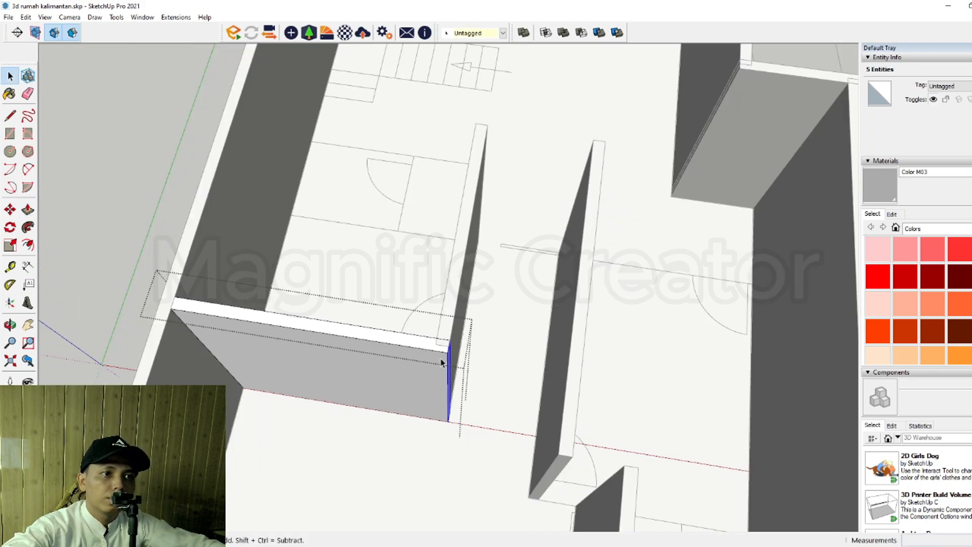
pyautogui.click(495, 312)
# Step: Draw a line extending the room's stair-side plan line across the corridor and copy the cross wall onto it
pyautogui.scroll(-2, 494, 312)
pyautogui.moveTo(494, 312); pyautogui.dragTo(345, 421, button='middle')
pyautogui.scroll(2, 346, 422)
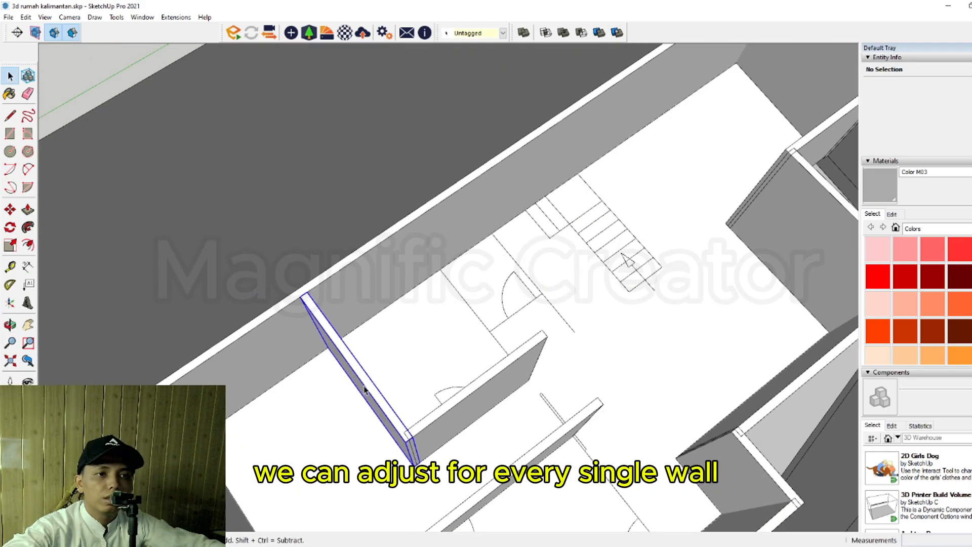
pyautogui.moveTo(365, 390); pyautogui.dragTo(416, 353, button='middle')
pyautogui.keyDown('shift'); pyautogui.moveTo(415, 393); pyautogui.dragTo(376, 337, button='middle'); pyautogui.keyUp('shift')
pyautogui.scroll(3, 333, 407)
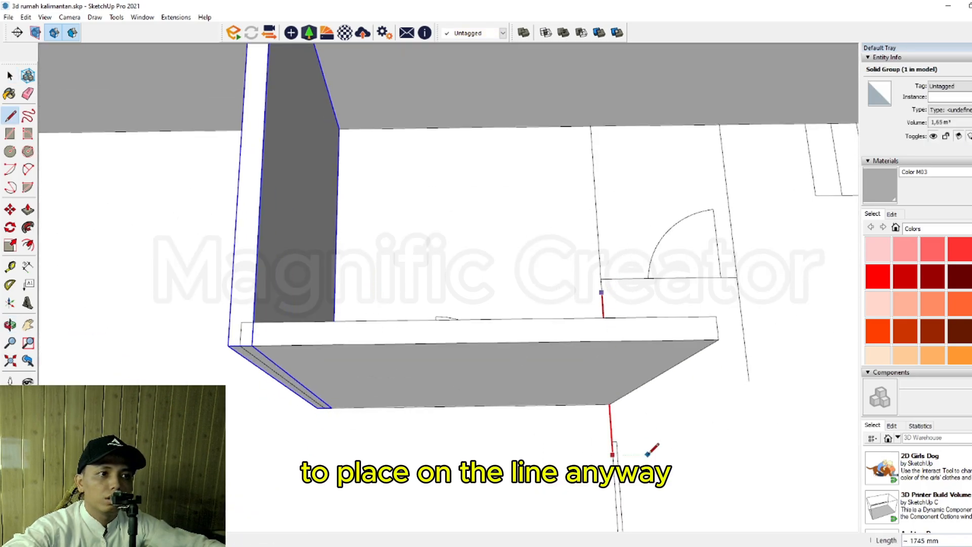
pyautogui.scroll(6, 324, 405)
pyautogui.press('m')
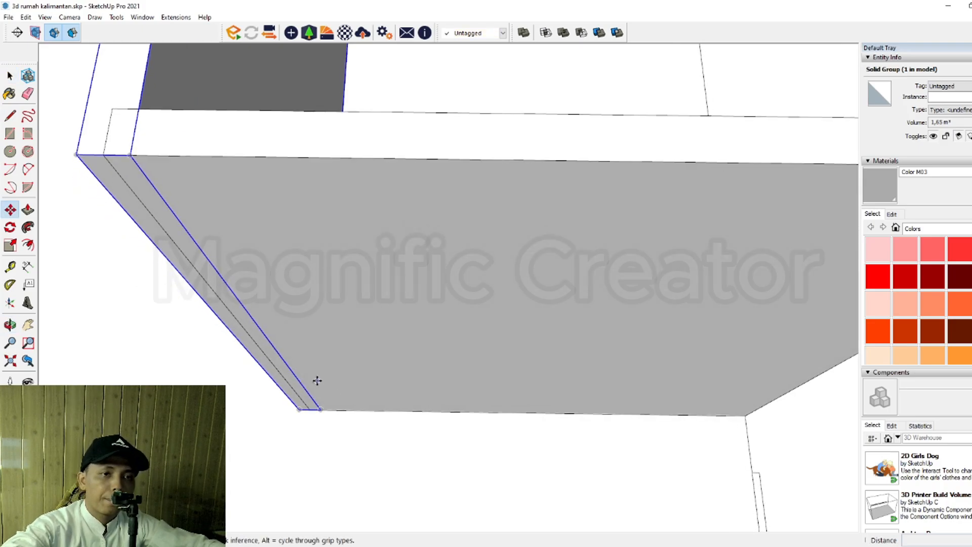
pyautogui.click(310, 419)
pyautogui.scroll(-5, 362, 419)
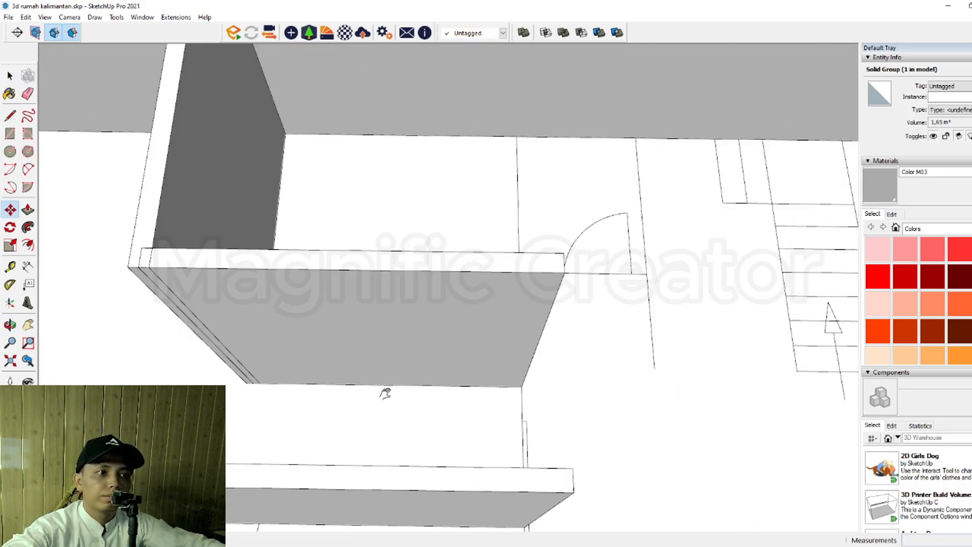
pyautogui.click(516, 414)
pyautogui.press('space')
pyautogui.scroll(-5, 490, 392)
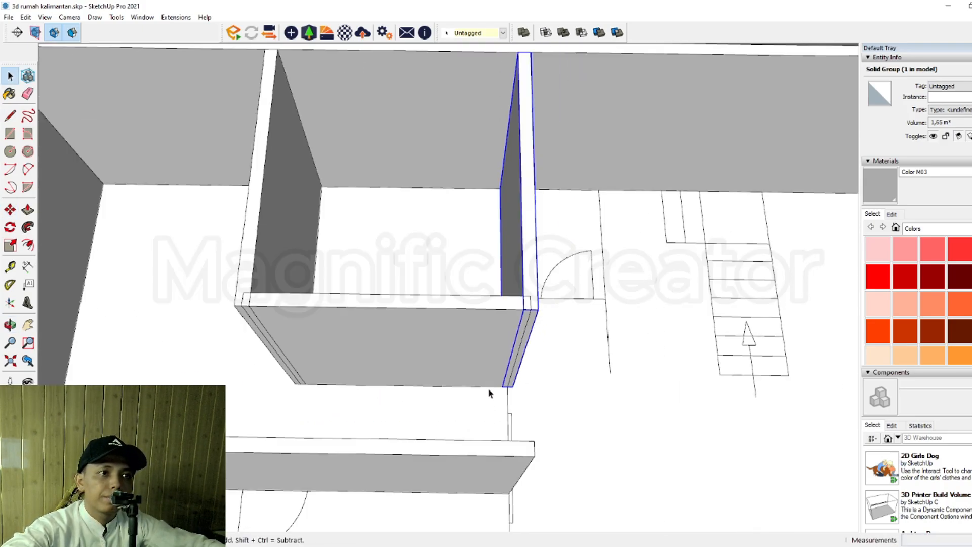
# Step: Copy the stair-side cross wall 4550 mm across the corridor, aligned with the opposite room's outer wall
pyautogui.keyDown('shift'); pyautogui.moveTo(493, 403); pyautogui.dragTo(827, 298, button='middle'); pyautogui.keyUp('shift')
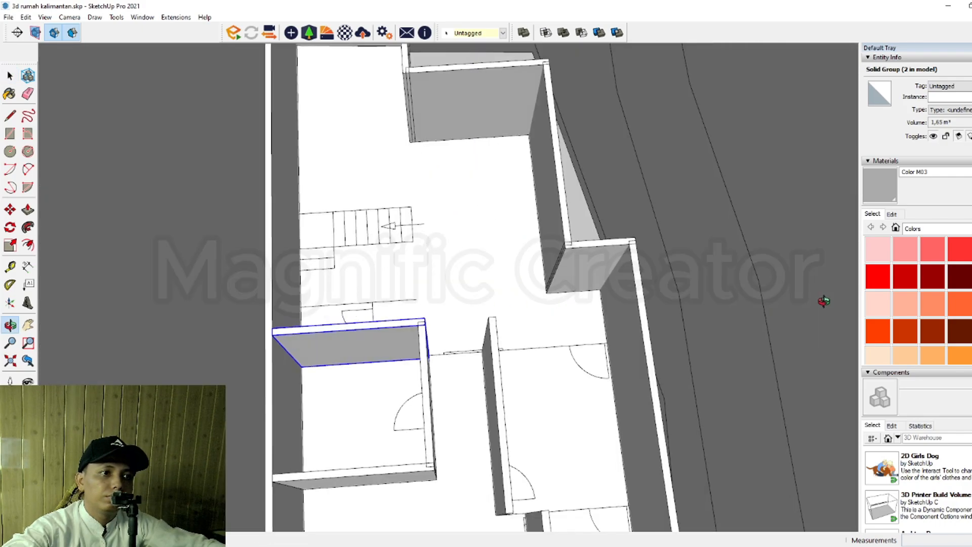
pyautogui.scroll(3, 350, 342)
pyautogui.press('m')
pyautogui.scroll(4, 472, 293)
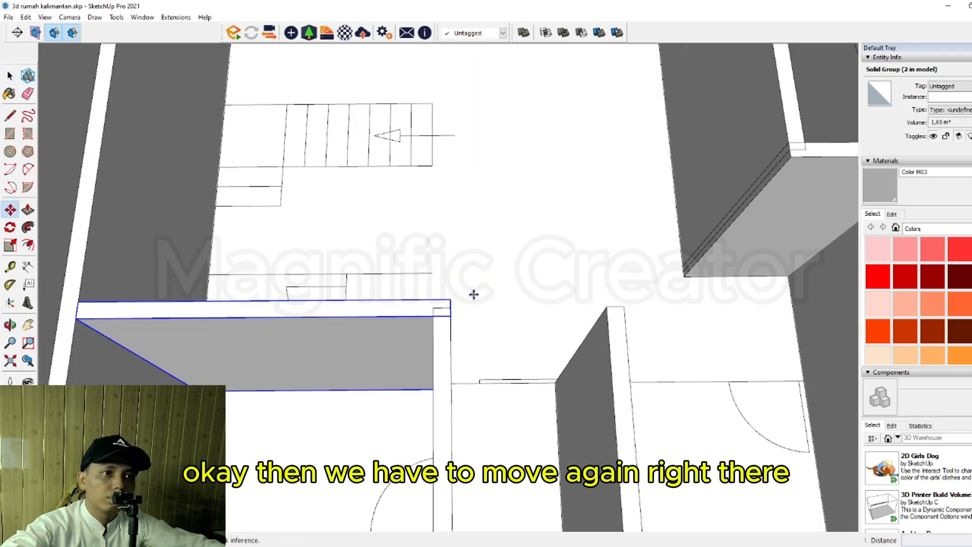
pyautogui.scroll(-3, 467, 303)
pyautogui.scroll(2, 672, 297)
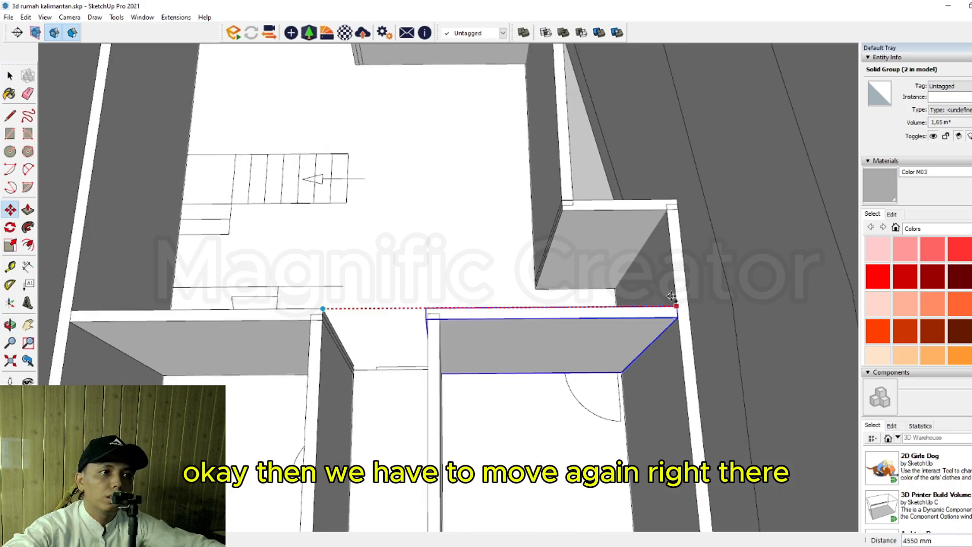
pyautogui.click(669, 295)
pyautogui.press('space')
# Step: Adjust the corridor end of the copied cross wall flush with the corridor-side face of the opposite room's wall
pyautogui.scroll(1, 483, 339)
pyautogui.keyDown('shift'); pyautogui.moveTo(483, 338); pyautogui.dragTo(615, 339, button='middle'); pyautogui.keyUp('shift')
pyautogui.tripleClick(614, 340)
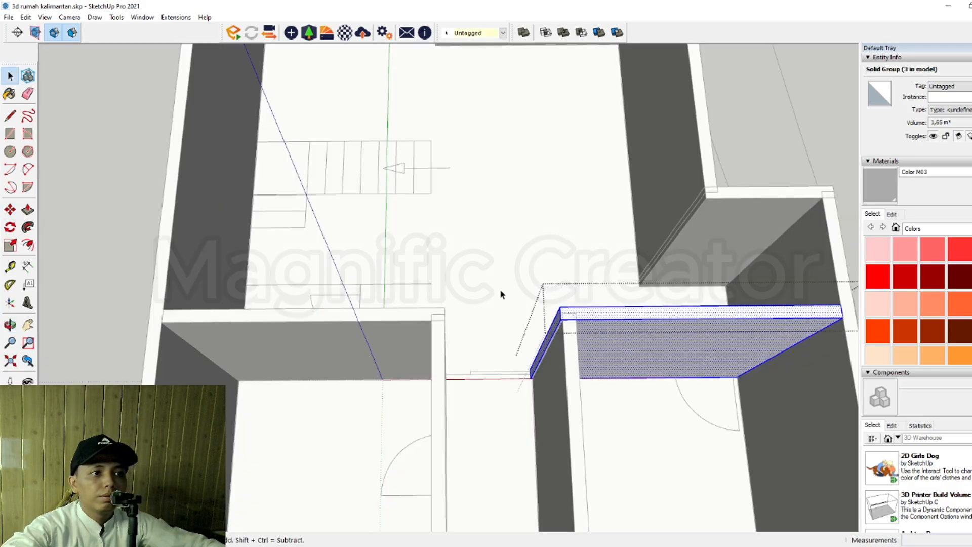
pyautogui.moveTo(490, 273); pyautogui.dragTo(605, 430)
pyautogui.scroll(1, 578, 332)
pyautogui.click(560, 334)
pyautogui.press('space')
pyautogui.scroll(-3, 572, 234)
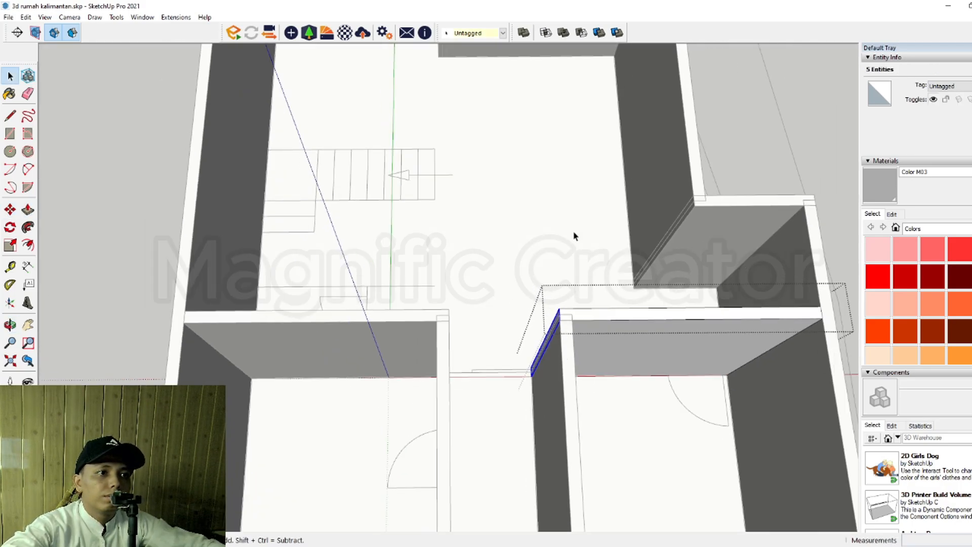
pyautogui.click(574, 236)
# Step: Copy the opposite room's stair-side cross wall to the porch-side end of the same room
pyautogui.scroll(-4, 527, 269)
pyautogui.moveTo(535, 329); pyautogui.dragTo(492, 261, button='middle')
pyautogui.scroll(3, 548, 291)
pyautogui.click(548, 296)
pyautogui.scroll(3, 568, 275)
pyautogui.press('m')
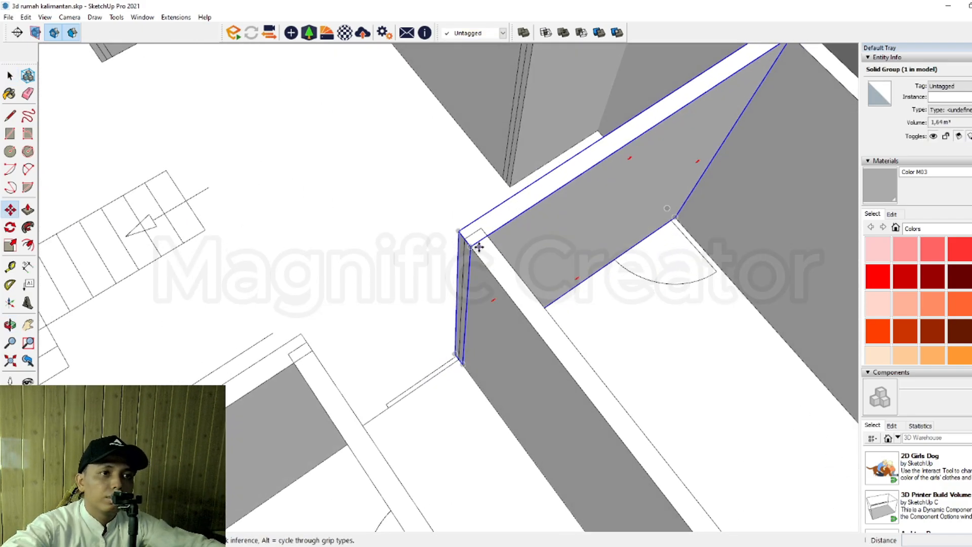
pyautogui.scroll(1, 470, 242)
pyautogui.press('ctrl')
pyautogui.click(463, 238)
pyautogui.scroll(-4, 539, 355)
pyautogui.keyDown('shift'); pyautogui.moveTo(597, 425); pyautogui.dragTo(465, 378, button='middle'); pyautogui.keyUp('shift')
pyautogui.click(546, 333)
pyautogui.press('space')
# Step: Copy the cross wall nearest the stairs about 2146 mm onto the small bathroom's stair-side plan line, at its corridor corner
pyautogui.scroll(-3, 466, 378)
pyautogui.keyDown('shift'); pyautogui.moveTo(431, 344); pyautogui.dragTo(274, 308, button='middle'); pyautogui.keyUp('shift')
pyautogui.scroll(2, 383, 386)
pyautogui.keyDown('shift'); pyautogui.moveTo(382, 386); pyautogui.dragTo(220, 325, button='middle'); pyautogui.keyUp('shift')
pyautogui.keyDown('shift'); pyautogui.moveTo(423, 393); pyautogui.dragTo(307, 372, button='middle'); pyautogui.keyUp('shift')
pyautogui.scroll(3, 382, 354)
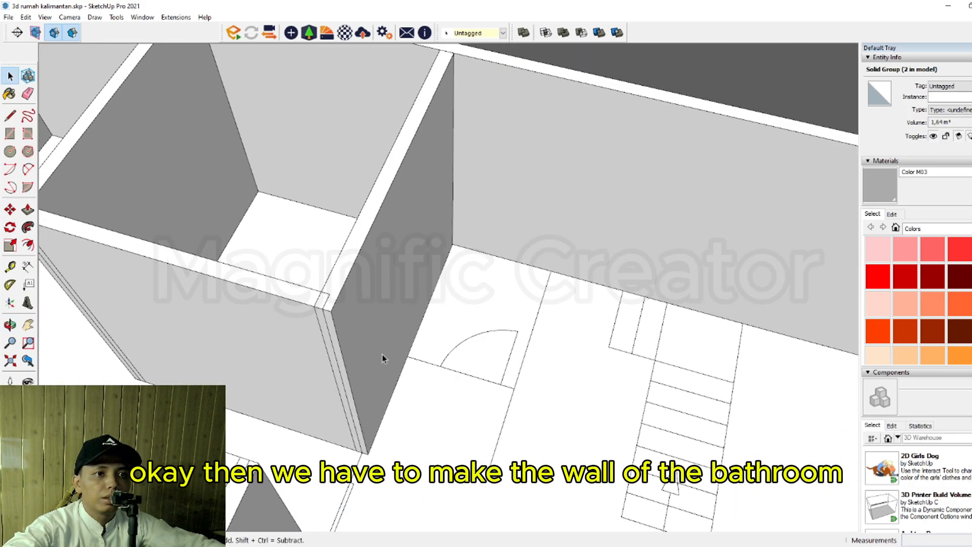
pyautogui.click(382, 354)
pyautogui.moveTo(391, 395); pyautogui.dragTo(364, 408, button='middle')
pyautogui.scroll(3, 355, 445)
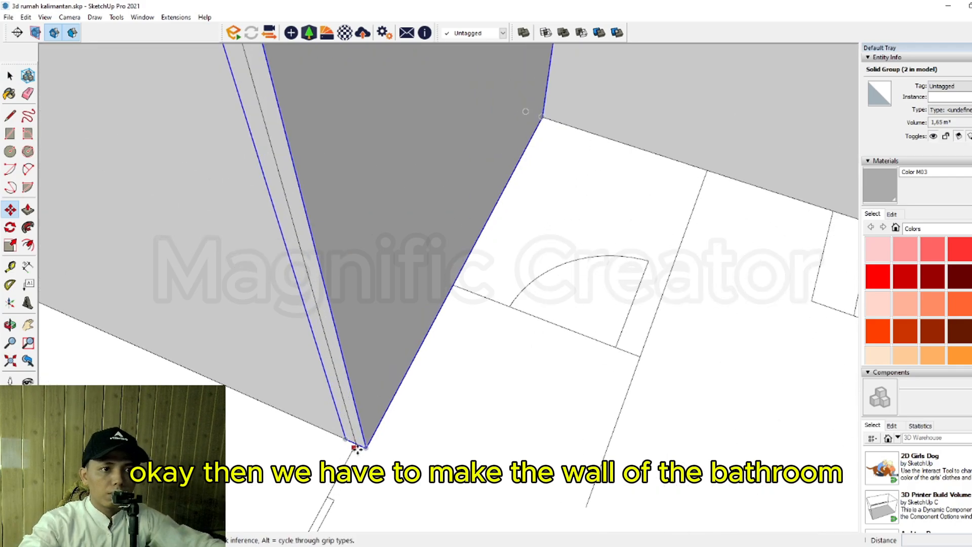
pyautogui.press('ctrl')
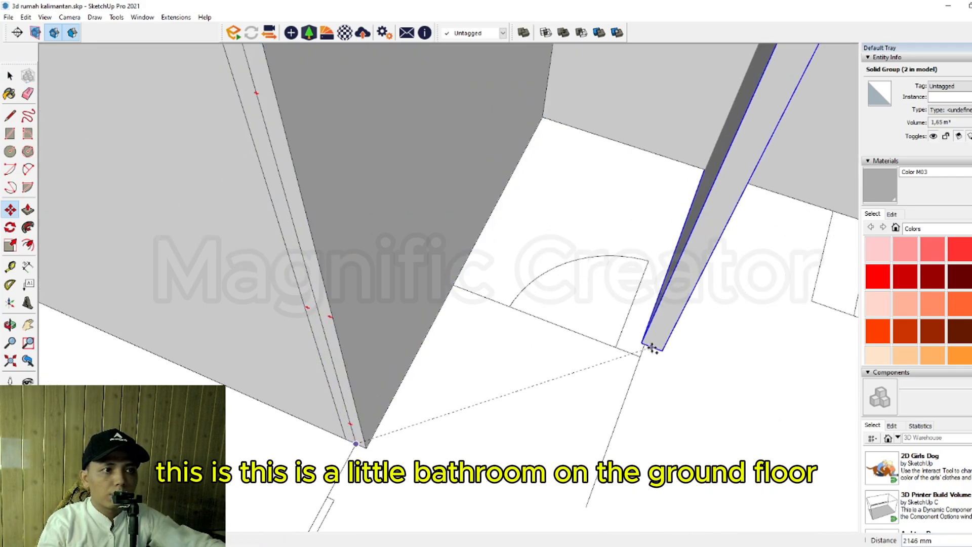
pyautogui.scroll(-5, 568, 400)
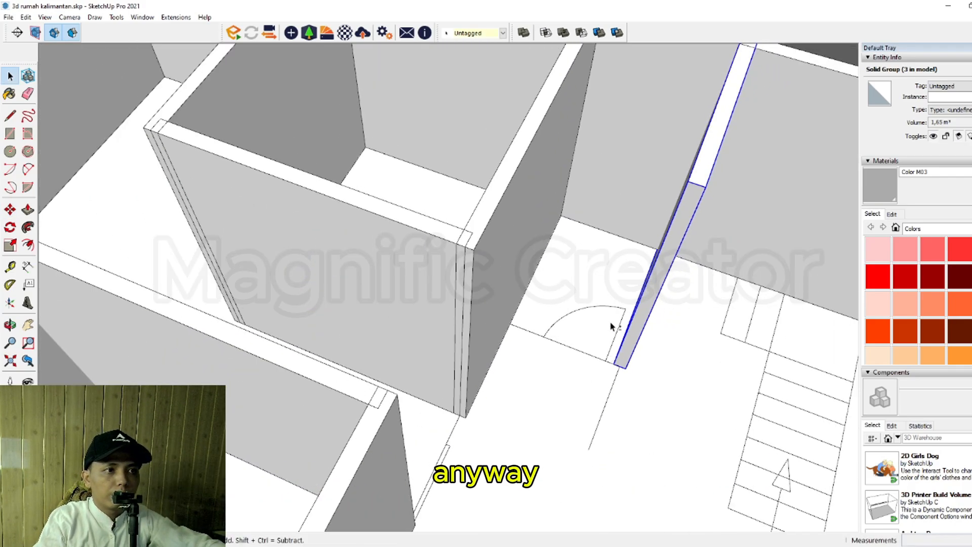
# Step: Shorten the outer end of the bathroom wall copy by about 1375 mm, back to the outer wall
pyautogui.scroll(3, 610, 321)
pyautogui.moveTo(560, 361); pyautogui.dragTo(552, 417, button='middle')
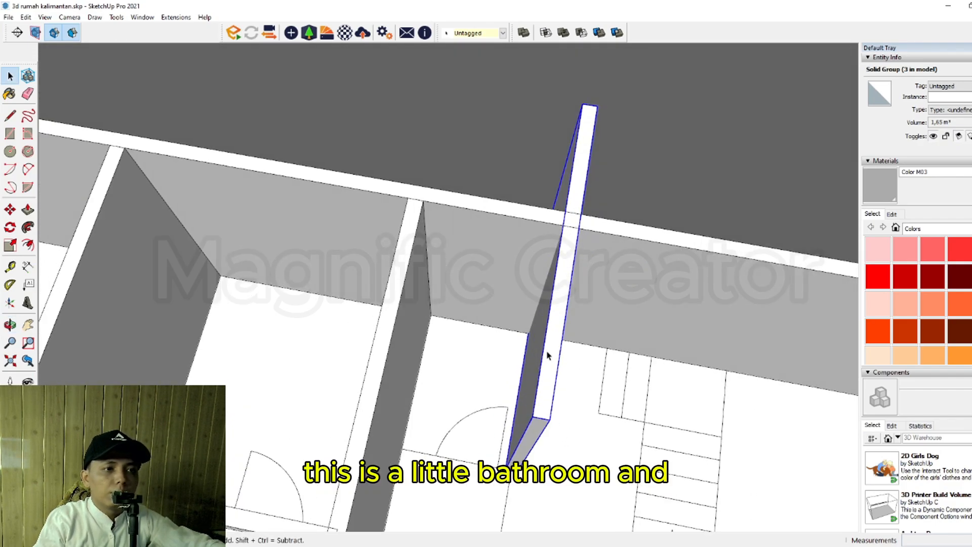
pyautogui.moveTo(547, 356); pyautogui.dragTo(520, 255, button='middle')
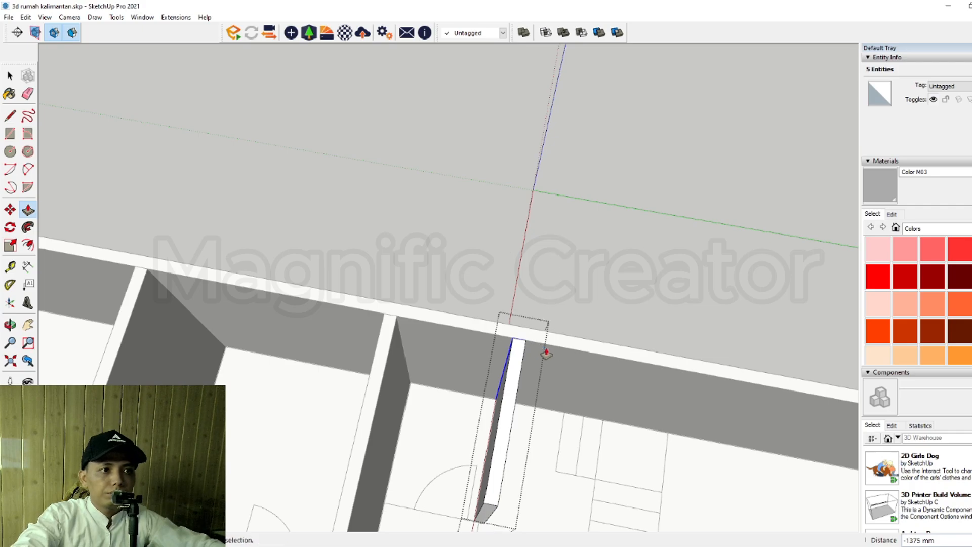
pyautogui.press('space')
pyautogui.scroll(-1, 608, 248)
pyautogui.click(608, 248)
# Step: Rotate a copy of the bathroom side wall 90 degrees about its corridor end to close the bathroom's door side
pyautogui.scroll(3, 510, 483)
pyautogui.keyDown('shift'); pyautogui.moveTo(509, 483); pyautogui.dragTo(519, 404, button='middle'); pyautogui.keyUp('shift')
pyautogui.scroll(1, 521, 402)
pyautogui.click(521, 379)
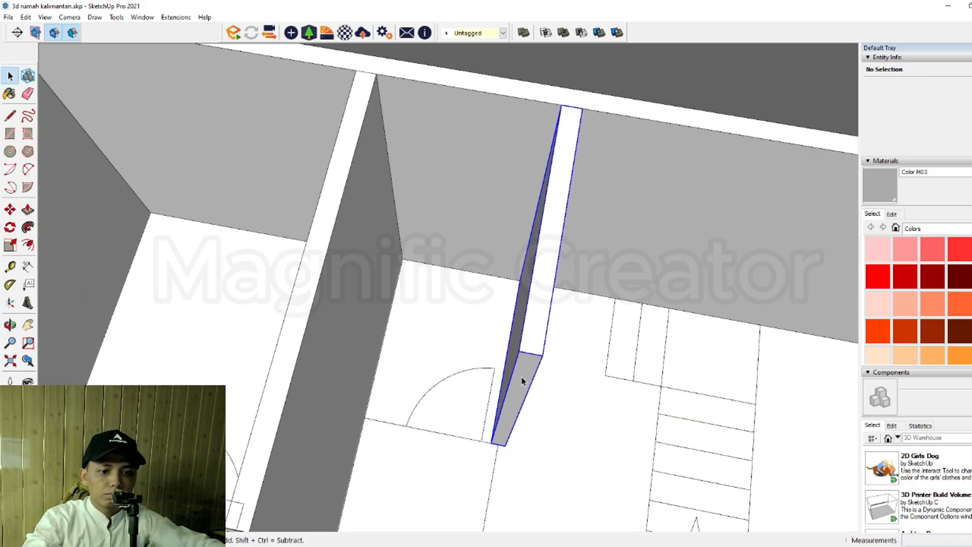
pyautogui.scroll(1, 521, 380)
pyautogui.press('q')
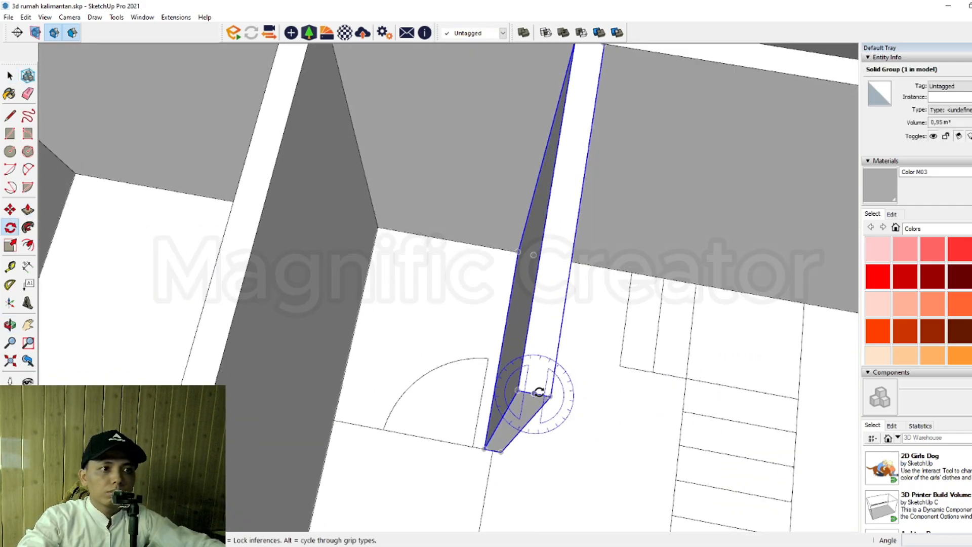
pyautogui.click(546, 320)
pyautogui.click(489, 313)
pyautogui.scroll(-3, 488, 314)
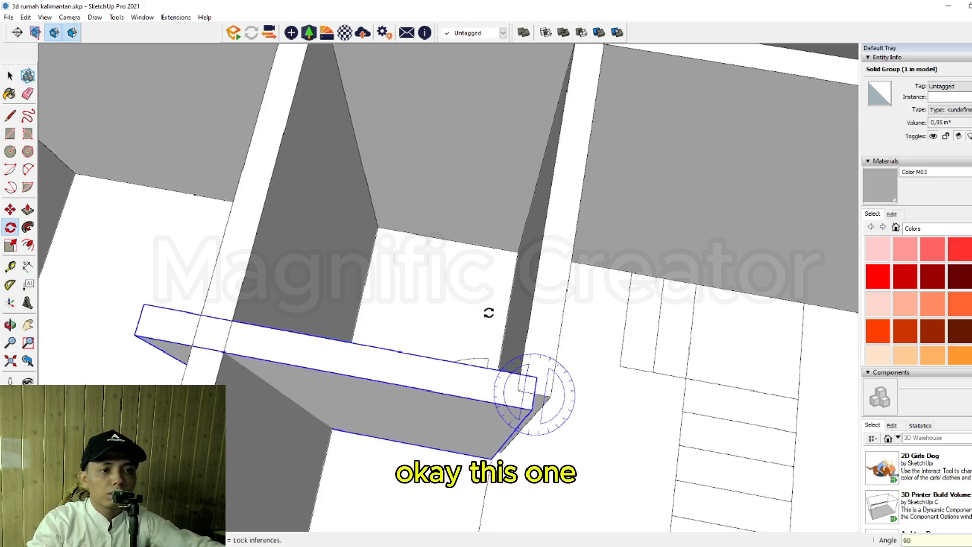
# Step: Shorten the rotated bathroom wall's far end to meet the adjoining room's cross wall
pyautogui.press('space')
pyautogui.tripleClick(379, 374)
pyautogui.moveTo(187, 286); pyautogui.dragTo(387, 508)
pyautogui.scroll(2, 270, 352)
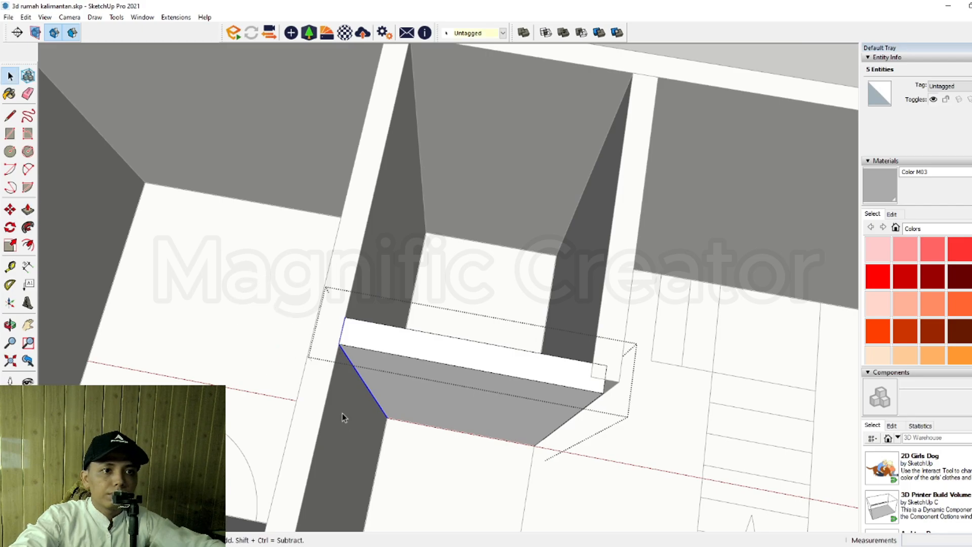
# Step: Extend the bathroom door wall's stair-side end about 85 mm, flush with the side wall's outer face
pyautogui.moveTo(343, 417); pyautogui.dragTo(447, 370, button='middle')
pyautogui.moveTo(494, 442); pyautogui.dragTo(449, 351, button='middle')
pyautogui.press('p')
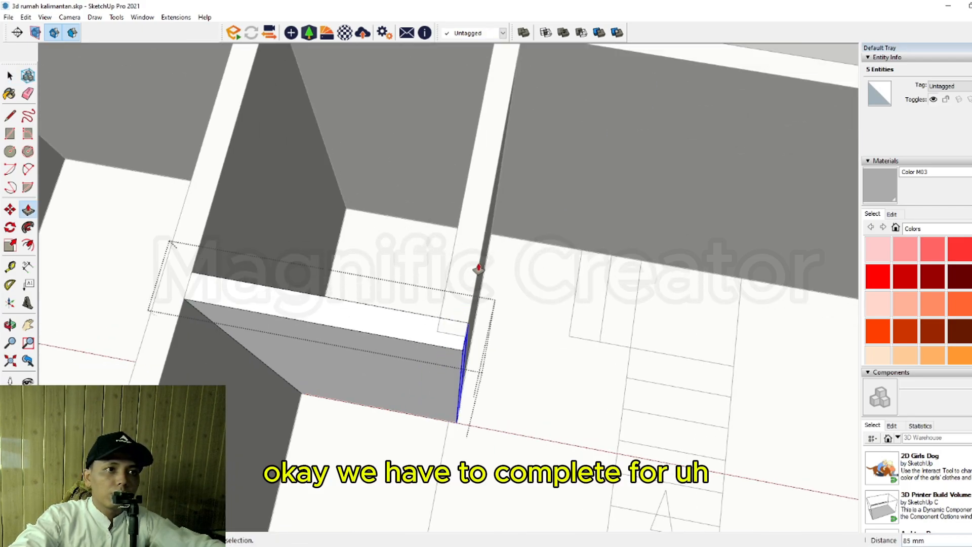
pyautogui.press('space')
pyautogui.scroll(-2, 463, 288)
pyautogui.click(490, 282)
# Step: Examine the ground-floor walls from several sides and the staircase outline on the floor plan
pyautogui.scroll(-5, 458, 301)
pyautogui.keyDown('shift'); pyautogui.moveTo(407, 408); pyautogui.dragTo(521, 331, button='middle'); pyautogui.keyUp('shift')
pyautogui.scroll(-2, 458, 363)
pyautogui.keyDown('shift'); pyautogui.moveTo(458, 363); pyautogui.dragTo(503, 363, button='middle'); pyautogui.keyUp('shift')
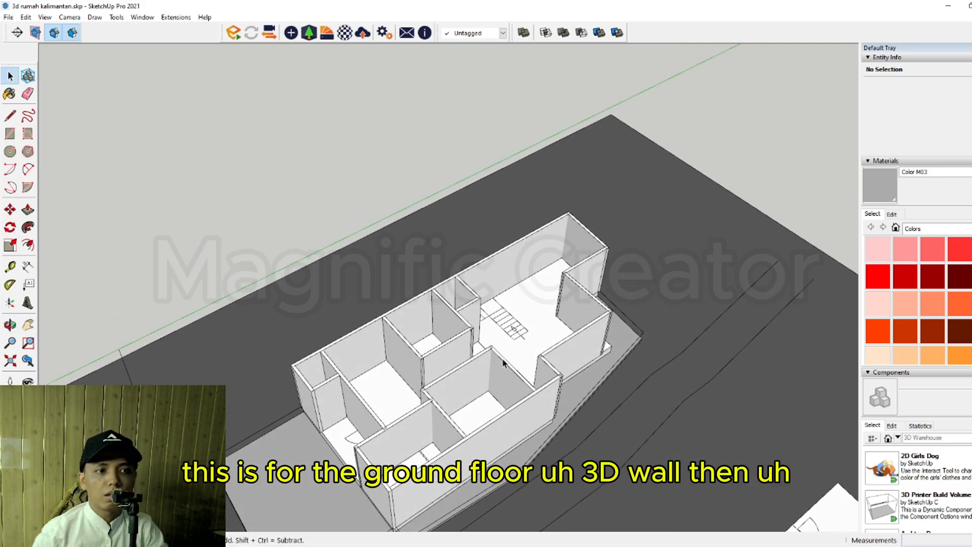
pyautogui.scroll(5, 503, 363)
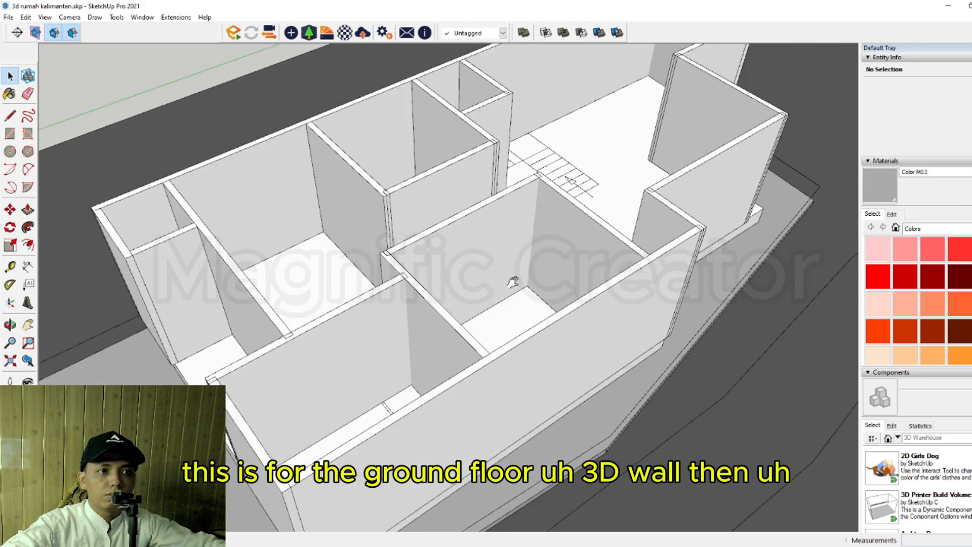
pyautogui.scroll(-5, 507, 305)
pyautogui.moveTo(506, 304); pyautogui.dragTo(586, 369, button='middle')
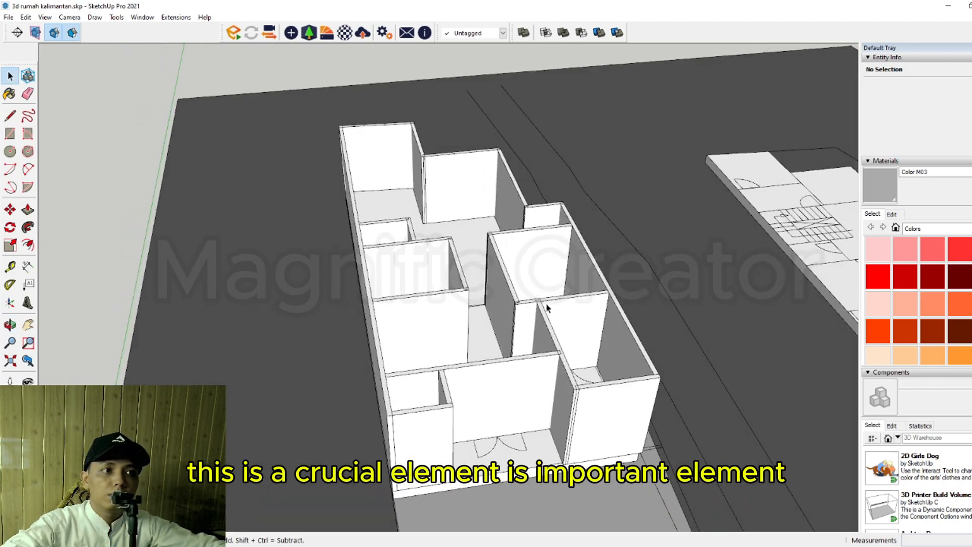
pyautogui.moveTo(497, 263); pyautogui.dragTo(388, 258, button='middle')
pyautogui.scroll(3, 490, 227)
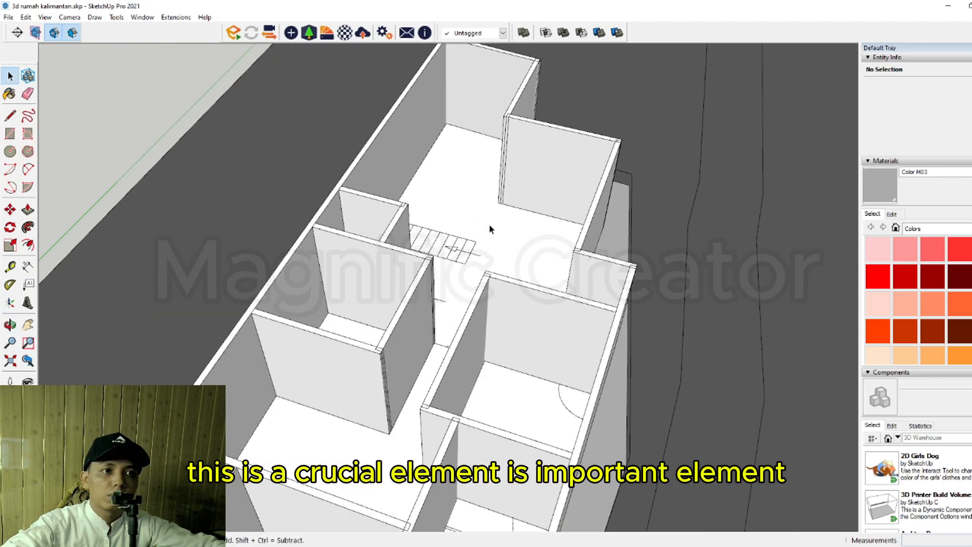
pyautogui.moveTo(490, 226); pyautogui.dragTo(385, 317, button='middle')
pyautogui.scroll(5, 459, 319)
pyautogui.moveTo(498, 332); pyautogui.dragTo(349, 349, button='middle')
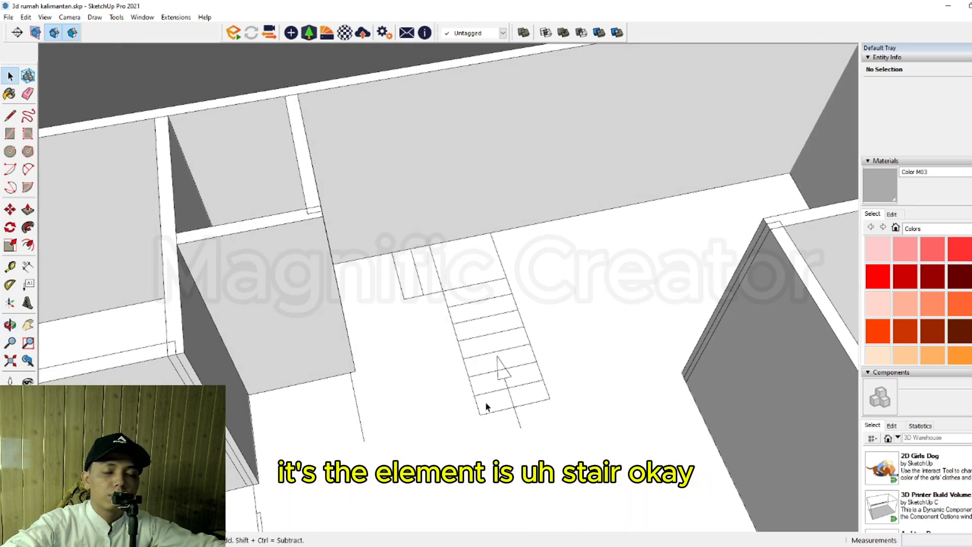
# Step: Examine the staircase outline on the first-floor plan and how it relates to the stair area between the ground-floor walls
pyautogui.scroll(-6, 494, 385)
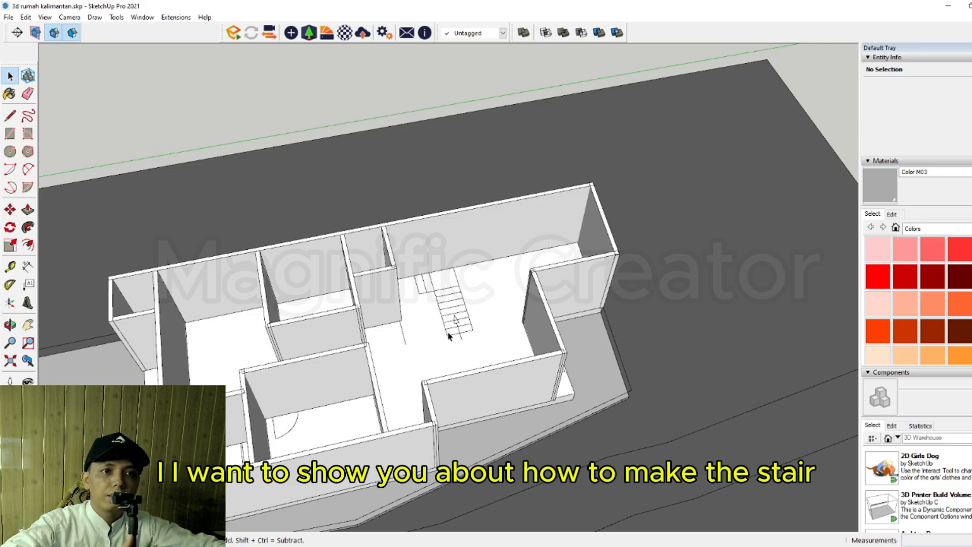
pyautogui.scroll(-8, 434, 296)
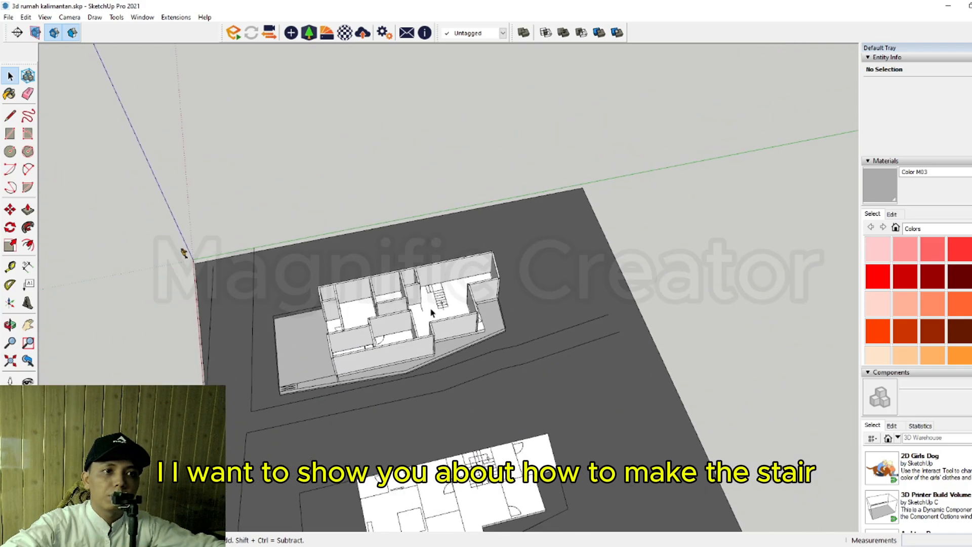
pyautogui.moveTo(430, 307); pyautogui.dragTo(469, 243, button='middle')
pyautogui.scroll(3, 477, 371)
pyautogui.scroll(5, 477, 371)
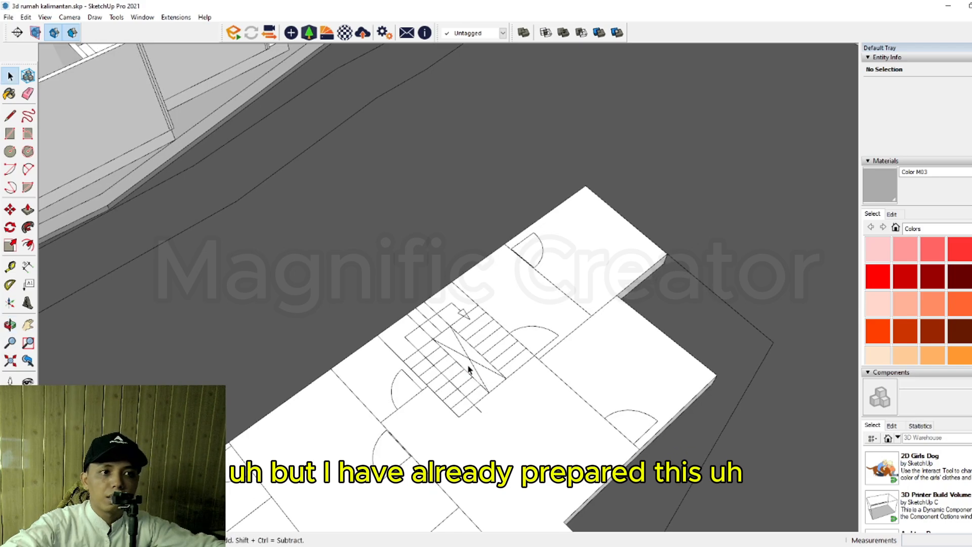
pyautogui.scroll(1, 496, 364)
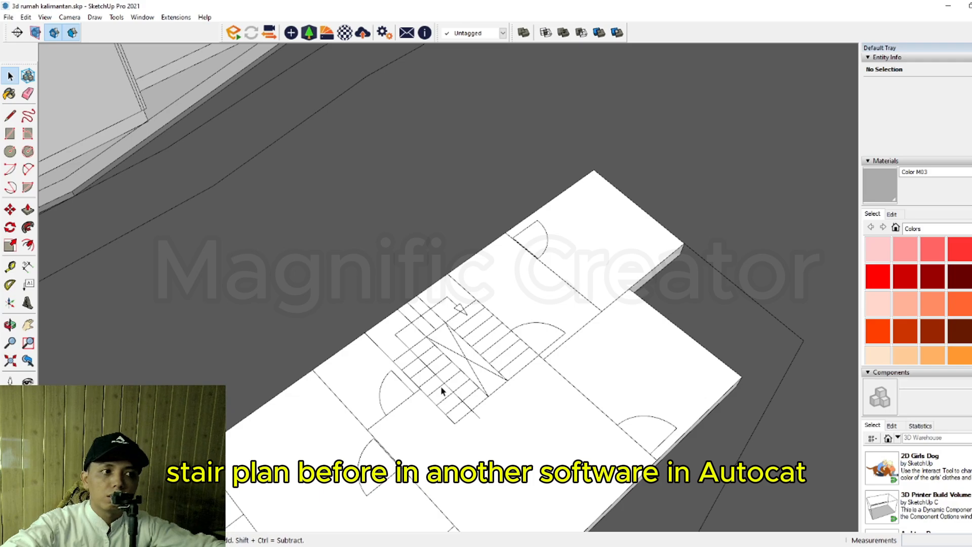
pyautogui.moveTo(445, 392); pyautogui.dragTo(489, 376, button='middle')
pyautogui.scroll(3, 532, 412)
pyautogui.moveTo(531, 412); pyautogui.dragTo(444, 410, button='middle')
pyautogui.scroll(-2, 479, 395)
pyautogui.scroll(-4, 480, 394)
pyautogui.scroll(2, 402, 319)
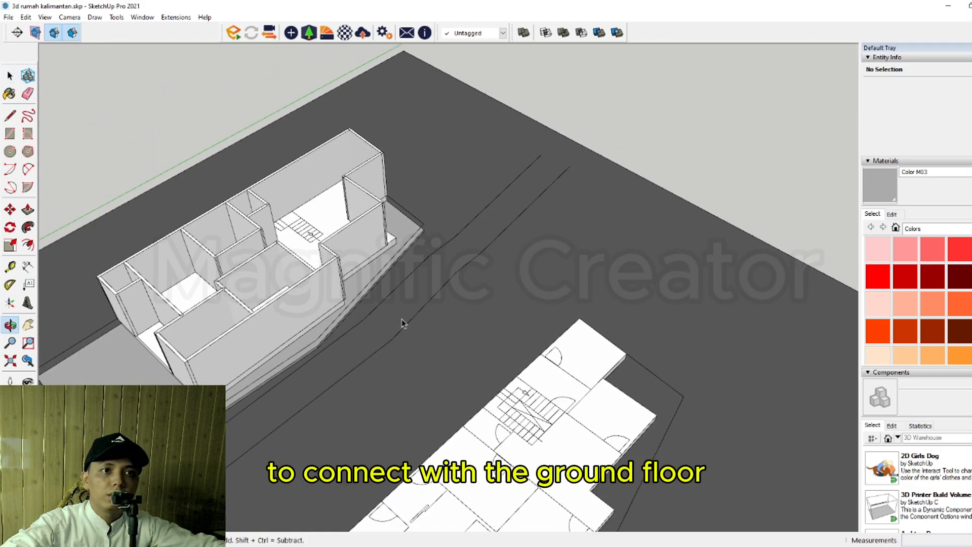
pyautogui.scroll(2, 255, 222)
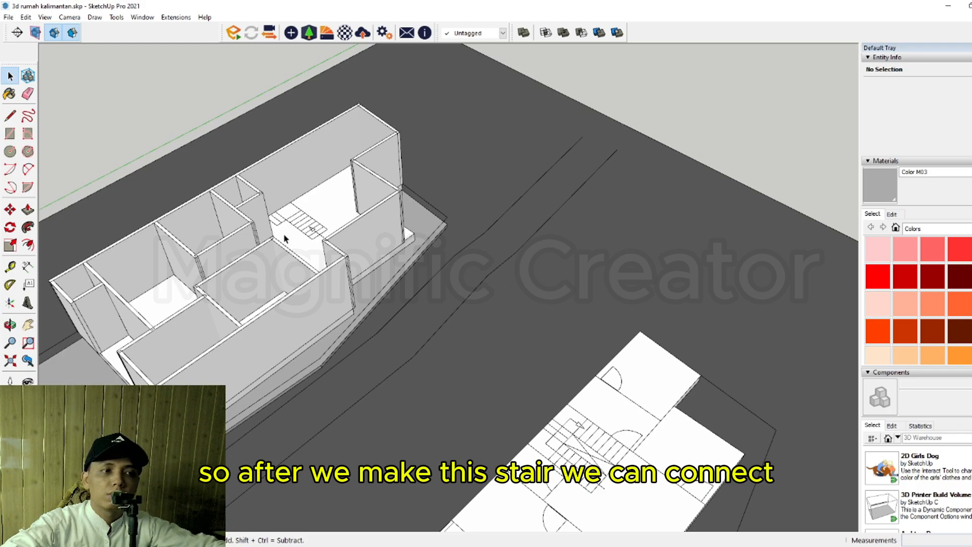
pyautogui.scroll(2, 281, 252)
pyautogui.moveTo(280, 253); pyautogui.dragTo(335, 264, button='middle')
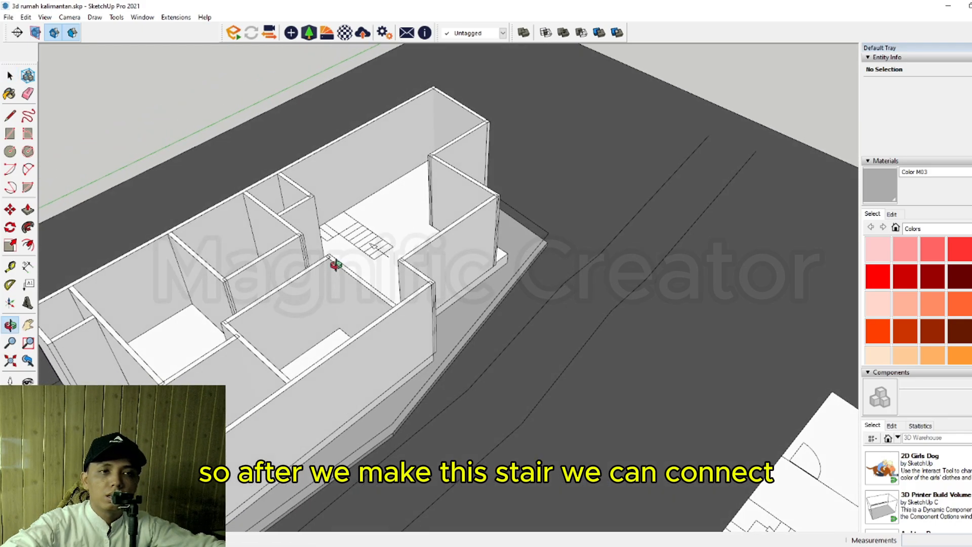
pyautogui.scroll(-2, 301, 218)
pyautogui.scroll(-2, 301, 218)
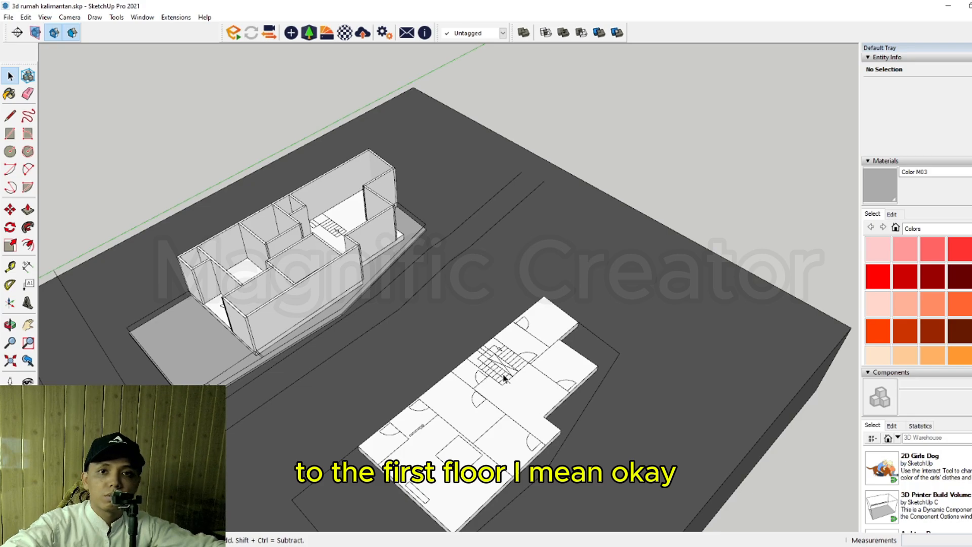
# Step: Draw a 1000 by 300 mm rotated rectangle over the first tread of the first-floor plan's staircase
pyautogui.scroll(5, 504, 377)
pyautogui.press('space')
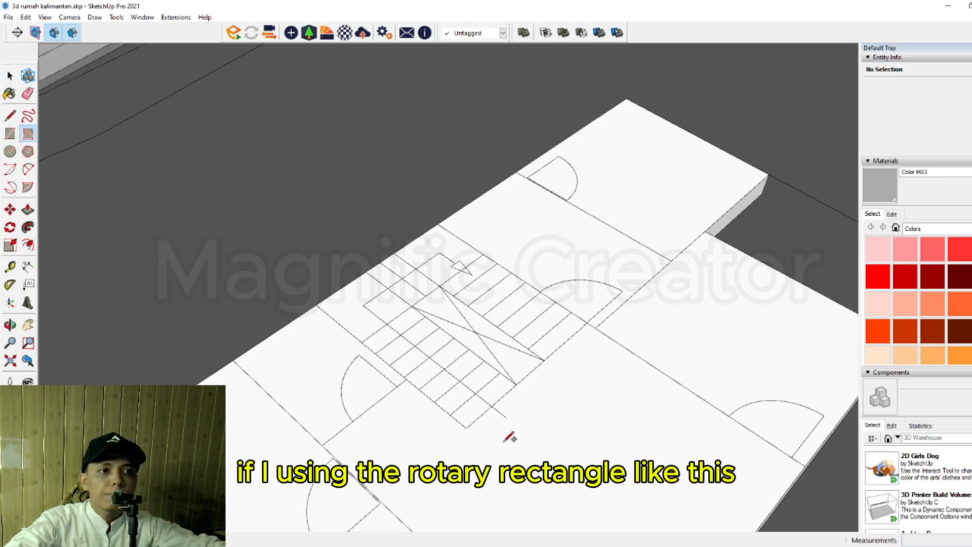
pyautogui.scroll(5, 508, 437)
pyautogui.click(454, 448)
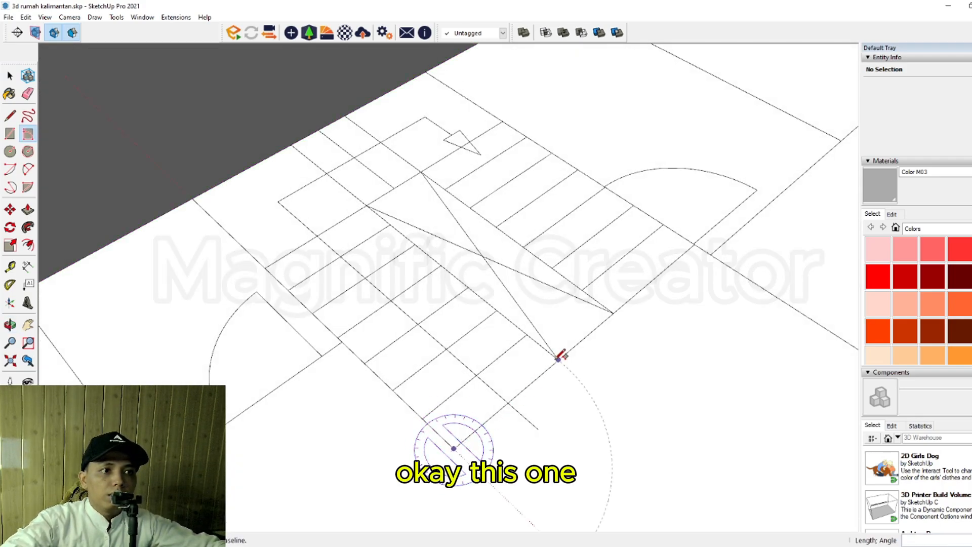
pyautogui.scroll(1, 562, 354)
pyautogui.click(558, 358)
pyautogui.scroll(2, 539, 342)
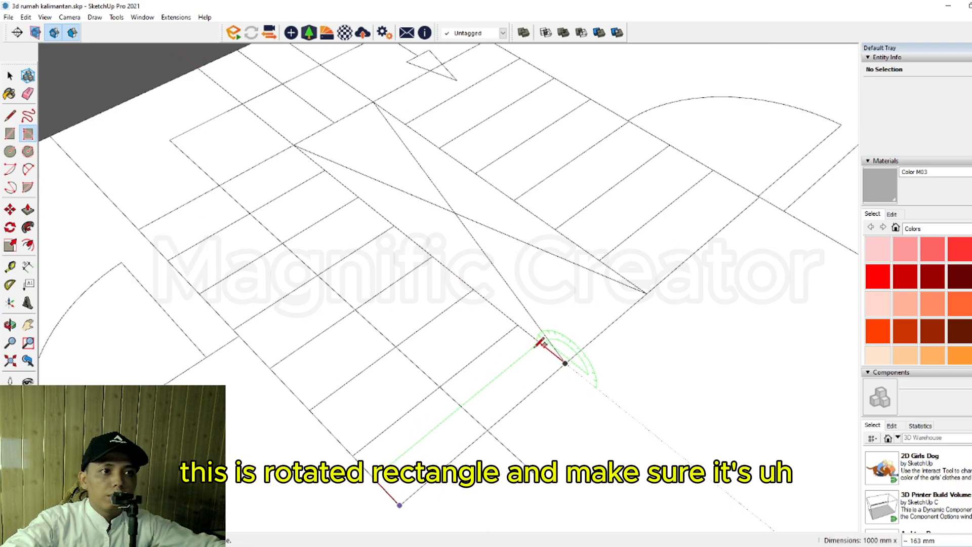
pyautogui.scroll(1, 530, 330)
pyautogui.click(517, 319)
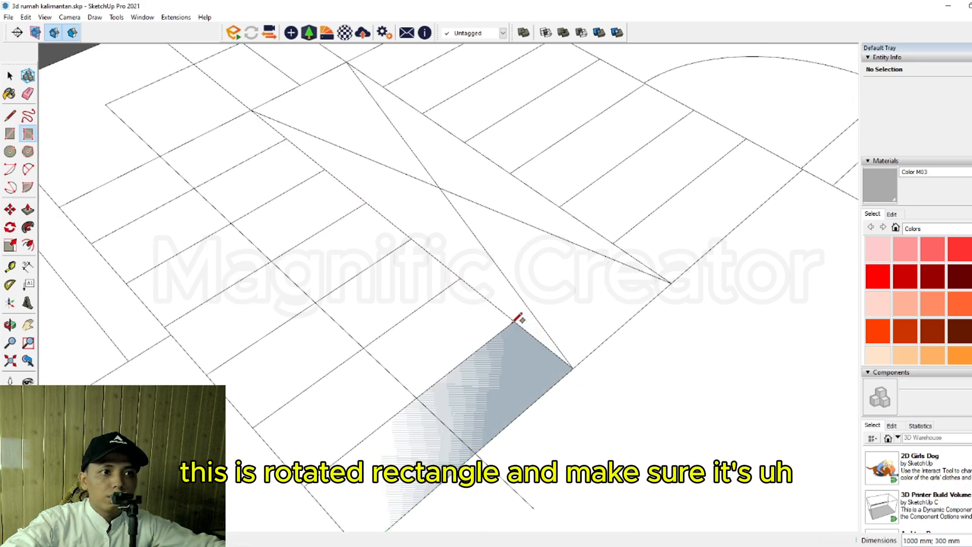
# Step: Push/Pull the first tread's rectangle up 180 mm into a solid step
pyautogui.scroll(-2, 506, 334)
pyautogui.moveTo(503, 341)
pyautogui.mouseDown(button='middle')
pyautogui.moveTo(414, 452)
pyautogui.moveTo(547, 388)
pyautogui.moveTo(560, 360)
pyautogui.moveTo(468, 391)
pyautogui.moveTo(487, 399)
pyautogui.moveTo(499, 390)
pyautogui.moveTo(526, 413)
pyautogui.moveTo(499, 404)
pyautogui.mouseUp(button='middle')
pyautogui.doubleClick(478, 393)
pyautogui.scroll(-3, 502, 384)
pyautogui.scroll(1, 526, 414)
pyautogui.click(505, 408)
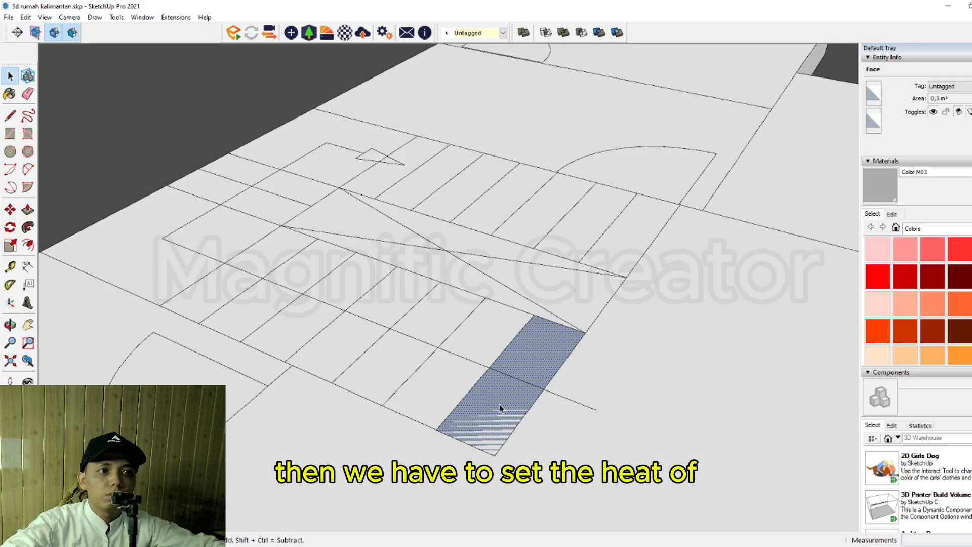
pyautogui.press('p')
pyautogui.moveTo(486, 336); pyautogui.dragTo(464, 338, button='middle')
pyautogui.write('1')
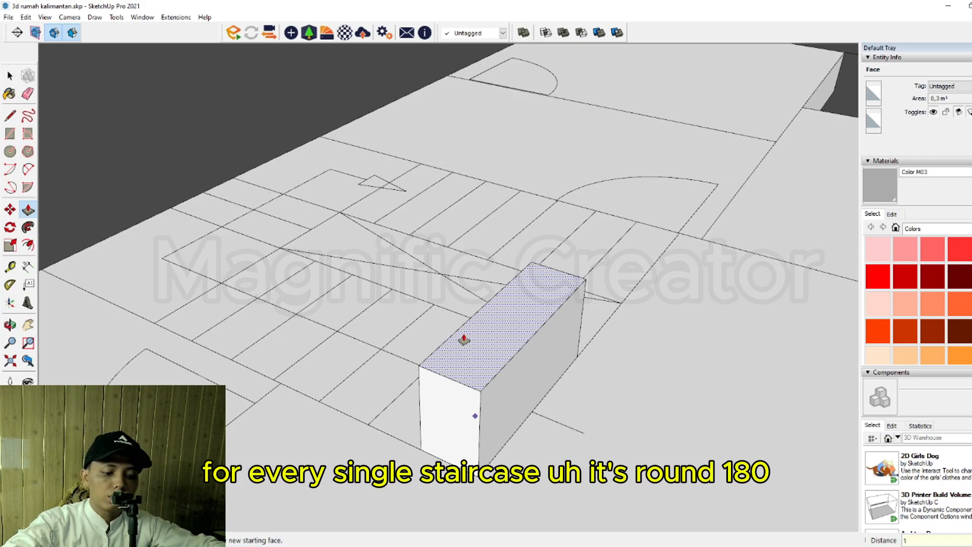
pyautogui.write('80')
pyautogui.press('Return')
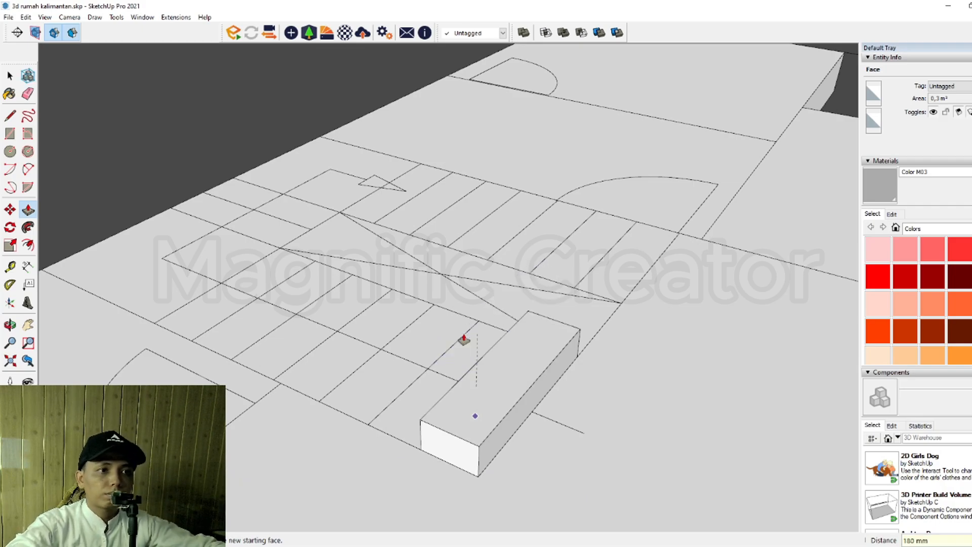
# Step: Select all of the first step's geometry and make it a group
pyautogui.press('space')
pyautogui.tripleClick(536, 373)
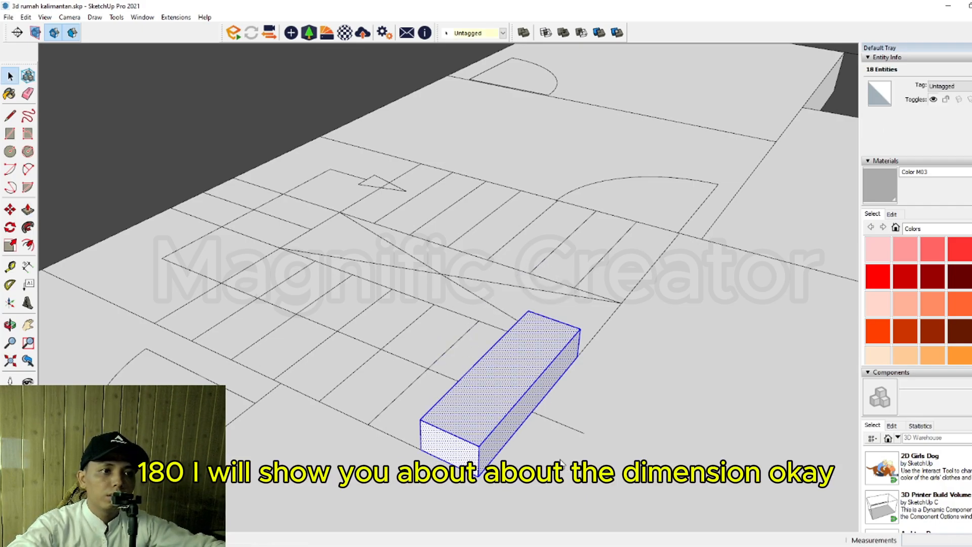
pyautogui.hotkey('ctrl', 'g')
# Step: Dimension the first step's riser height and tread depth at its end face
pyautogui.scroll(3, 484, 425)
pyautogui.moveTo(476, 423); pyautogui.dragTo(451, 377, button='middle')
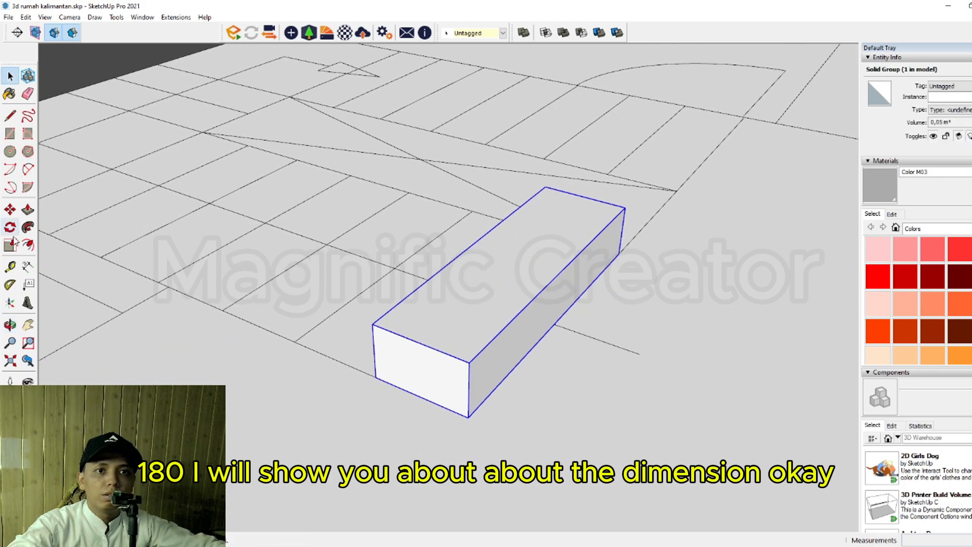
pyautogui.click(28, 267)
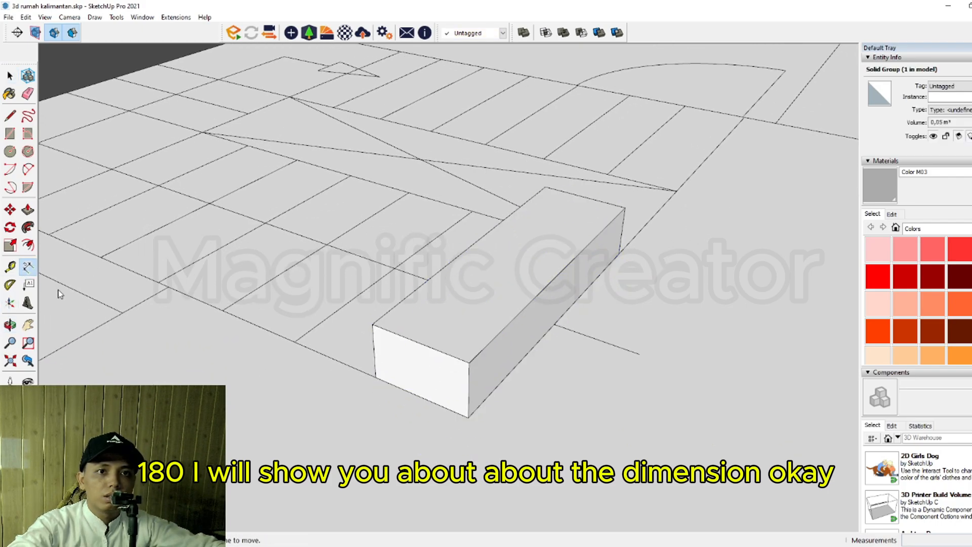
pyautogui.click(473, 359)
pyautogui.click(539, 387)
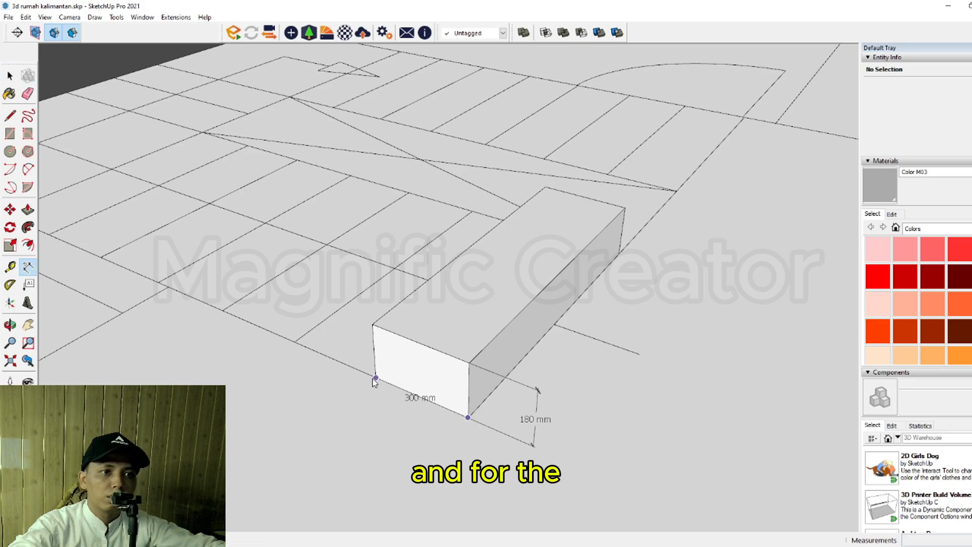
pyautogui.moveTo(394, 445); pyautogui.dragTo(360, 427, button='middle')
pyautogui.scroll(3, 354, 424)
pyautogui.scroll(-3, 349, 421)
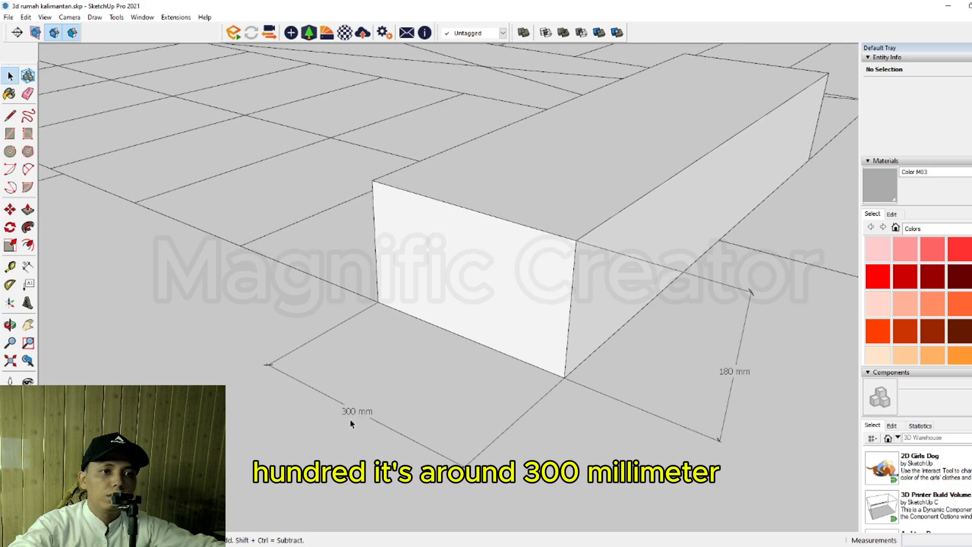
# Step: Delete the riser height and tread depth dimensions beside the first step
pyautogui.click(384, 434)
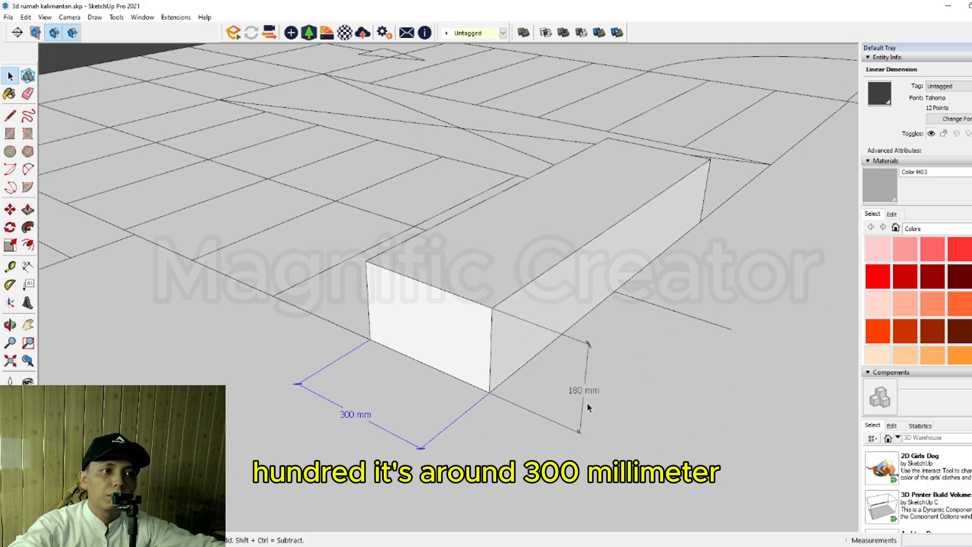
pyautogui.scroll(1, 588, 405)
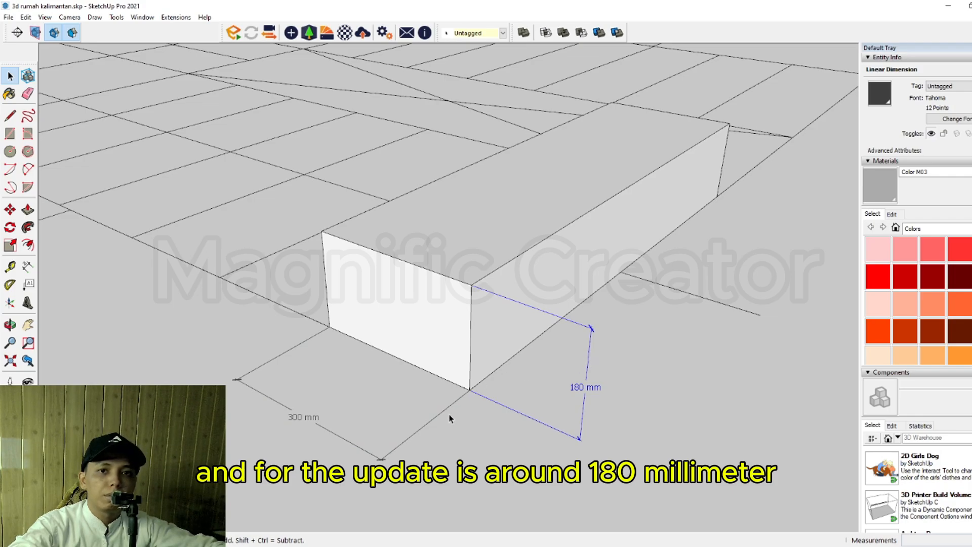
pyautogui.scroll(2, 428, 414)
pyautogui.scroll(-2, 438, 423)
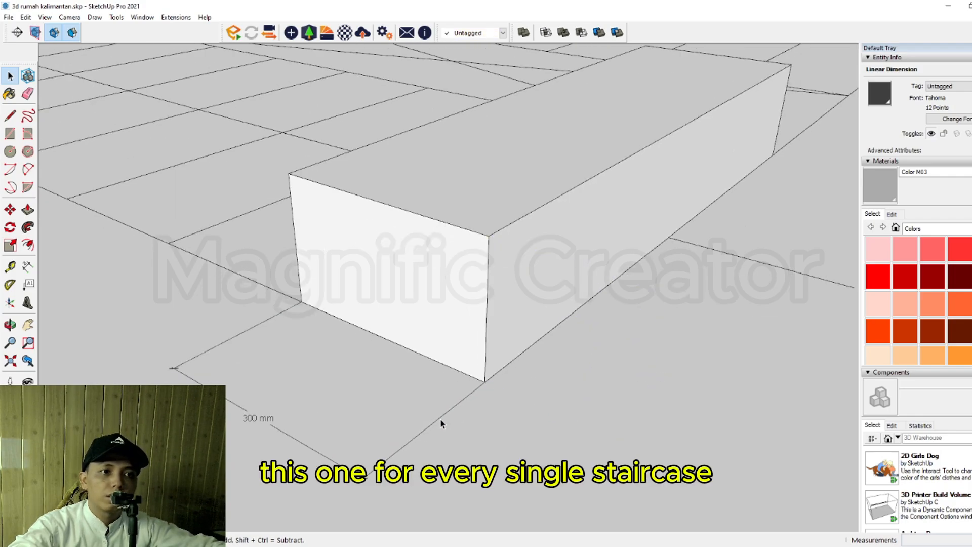
pyautogui.click(440, 418)
pyautogui.scroll(-5, 466, 405)
pyautogui.scroll(-1, 475, 366)
# Step: Turn the grouped first step into a component
pyautogui.click(468, 352)
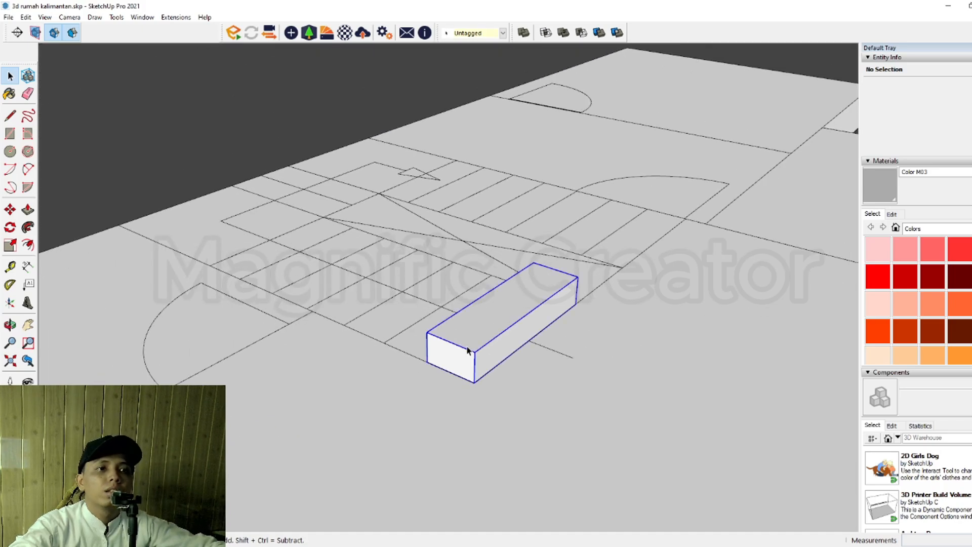
pyautogui.scroll(1, 469, 351)
pyautogui.moveTo(468, 352); pyautogui.dragTo(467, 374, button='middle')
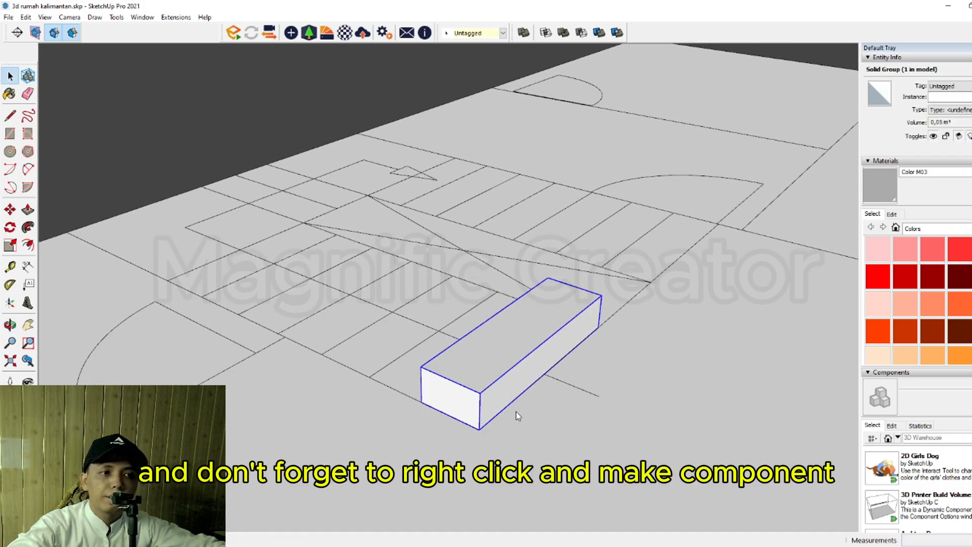
pyautogui.press('g')
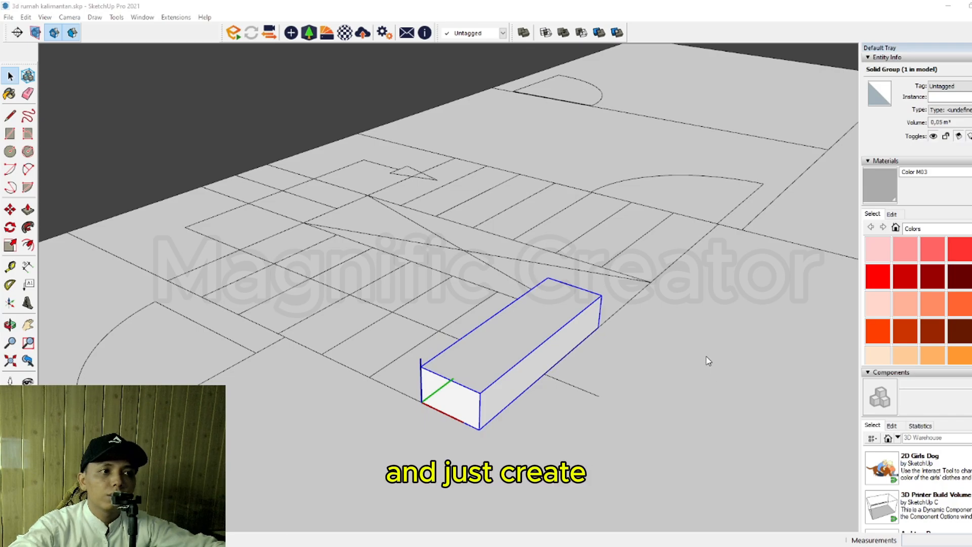
pyautogui.press('Return')
# Step: Copy the step component up the flight to make five steps, joining each copy's lower front corner to the previous step's upper rear corner
pyautogui.scroll(2, 496, 393)
pyautogui.press('m')
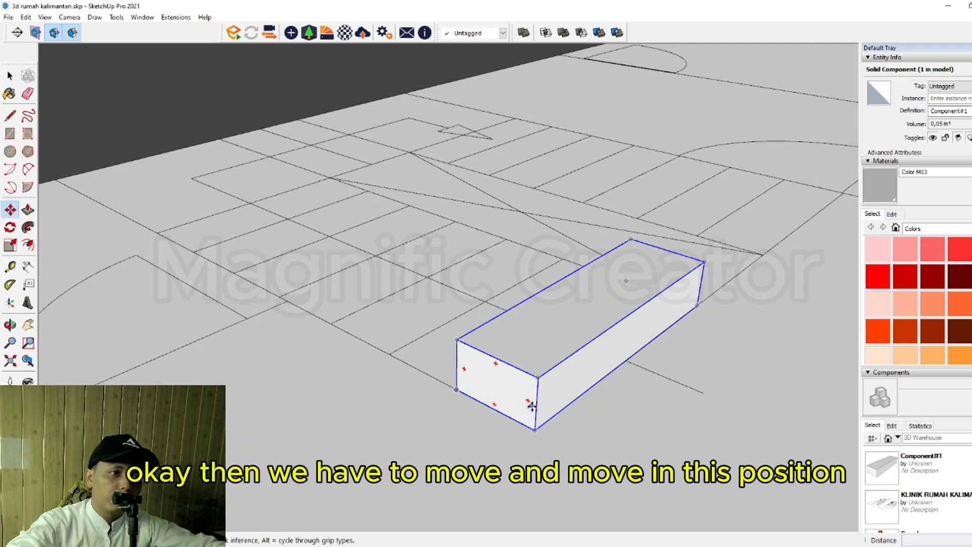
pyautogui.moveTo(494, 386)
pyautogui.mouseDown(button='middle')
pyautogui.moveTo(499, 423)
pyautogui.moveTo(549, 428)
pyautogui.moveTo(549, 419)
pyautogui.moveTo(577, 443)
pyautogui.mouseUp(button='middle')
pyautogui.click(607, 459)
pyautogui.press('ctrl')
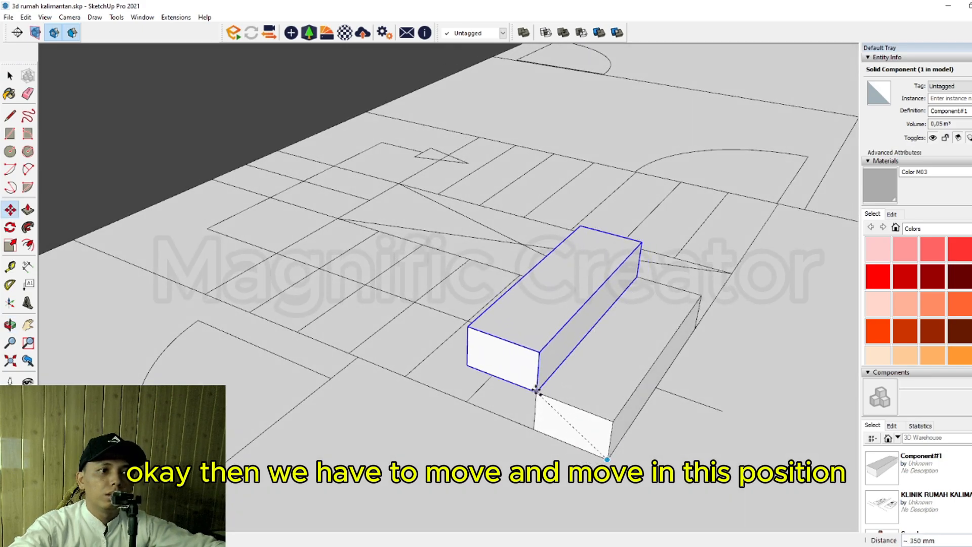
pyautogui.click(537, 392)
pyautogui.click(537, 392)
pyautogui.press('ctrl')
pyautogui.click(467, 327)
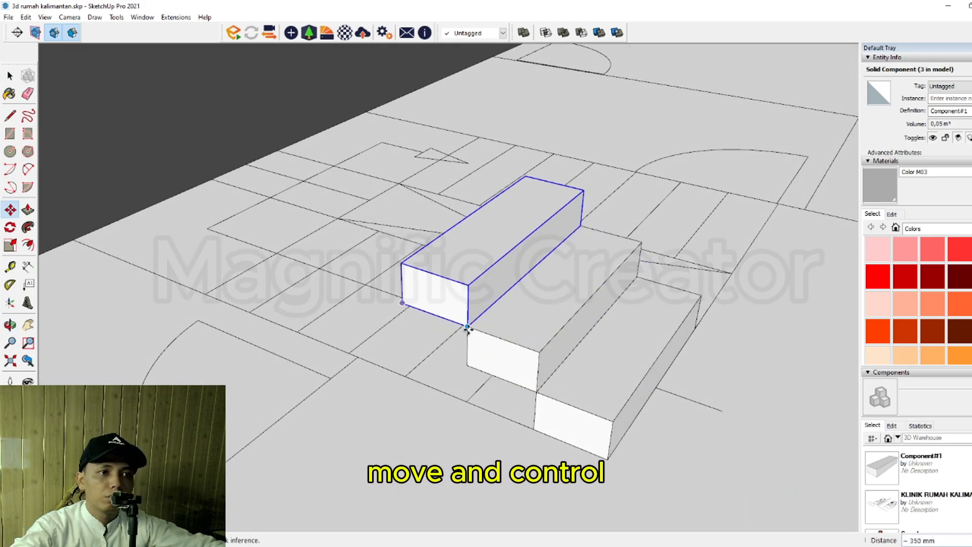
pyautogui.moveTo(449, 307); pyautogui.dragTo(504, 332, button='middle')
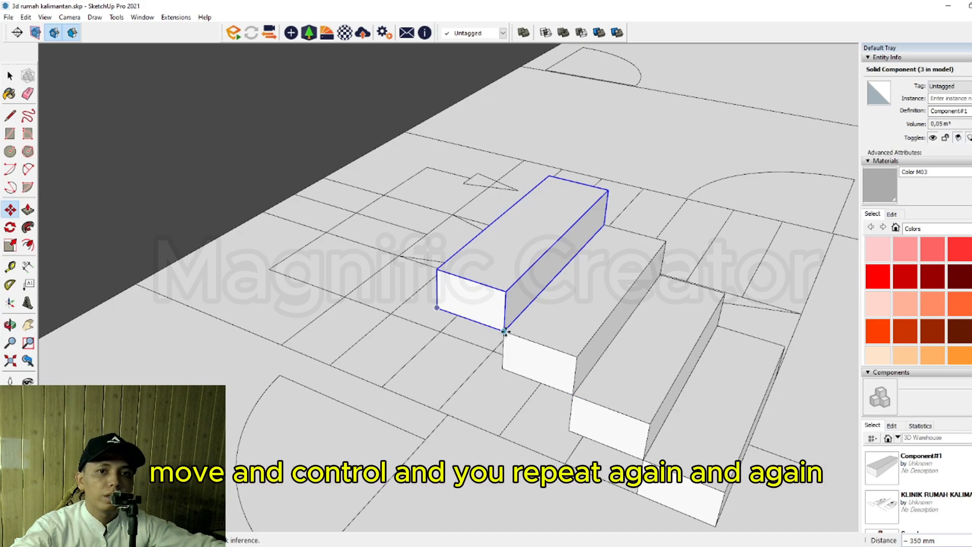
pyautogui.click(450, 297)
pyautogui.press('ctrl')
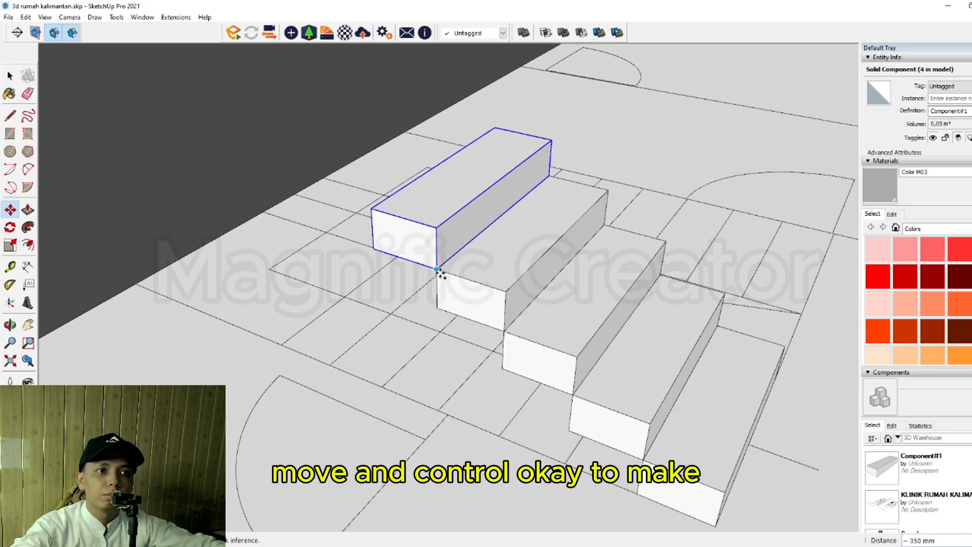
# Step: Add two more copies of the step component to make seven steps, joining each copy's lower front corner to the previous step's upper rear corner
pyautogui.moveTo(449, 282); pyautogui.dragTo(599, 340, button='middle')
pyautogui.click(541, 353)
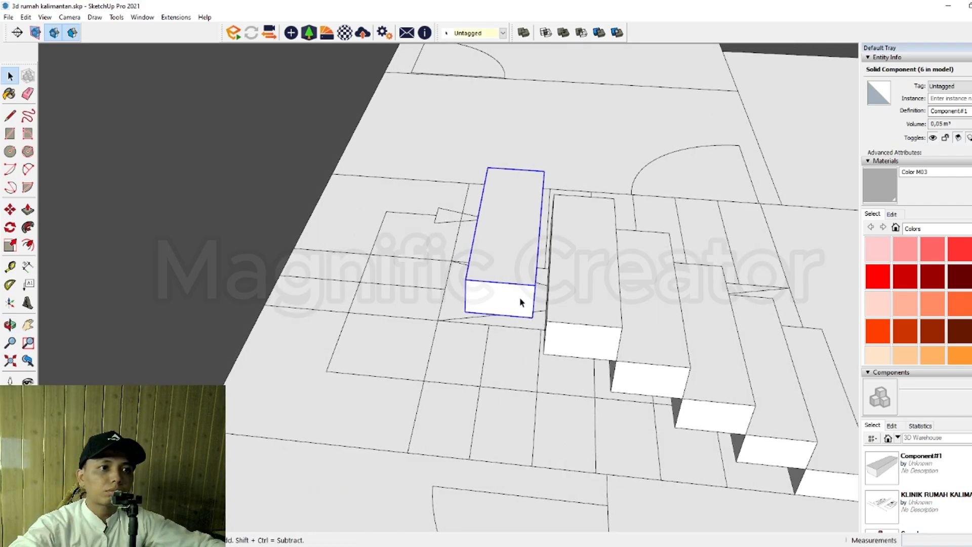
pyautogui.scroll(3, 527, 304)
pyautogui.moveTo(547, 325); pyautogui.dragTo(620, 330, button='middle')
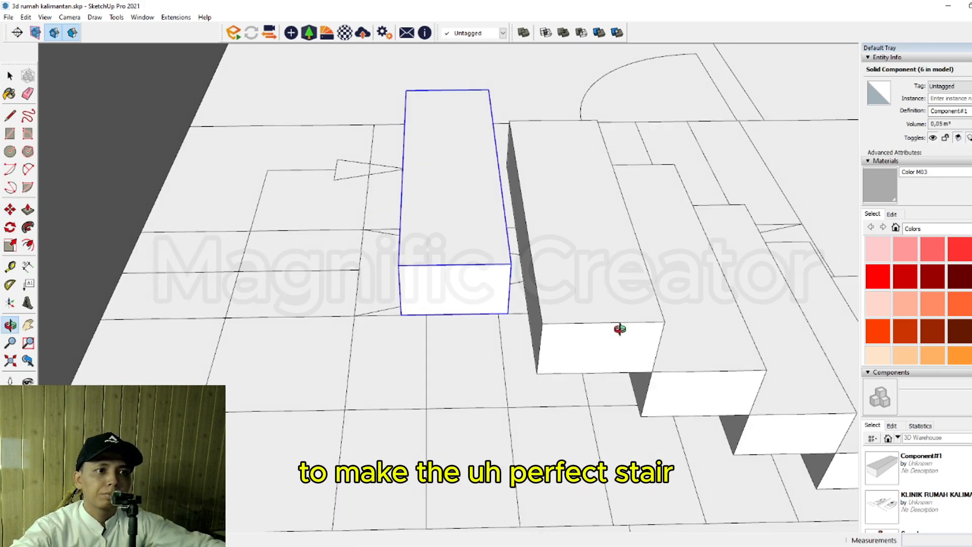
pyautogui.click(507, 313)
pyautogui.click(539, 321)
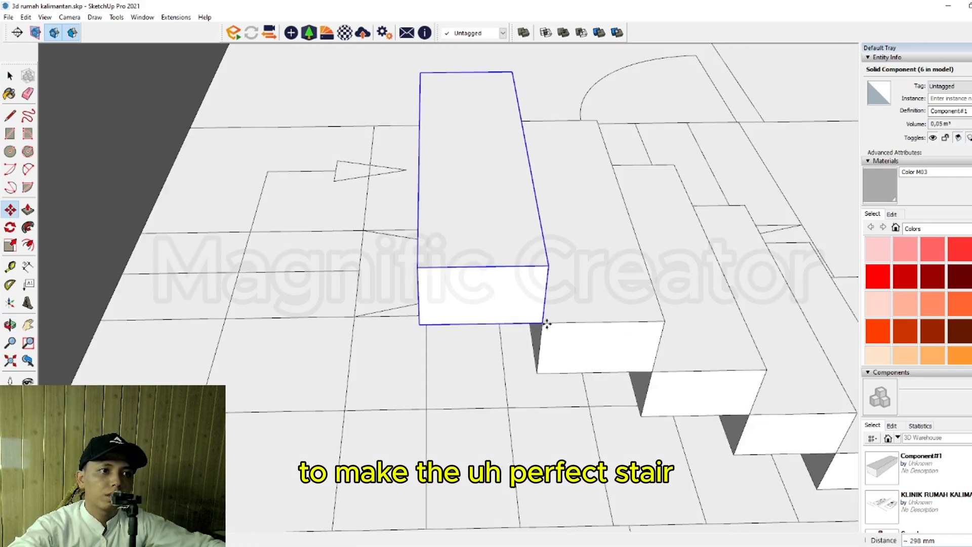
pyautogui.scroll(-1, 540, 322)
pyautogui.moveTo(538, 321); pyautogui.dragTo(596, 260, button='middle')
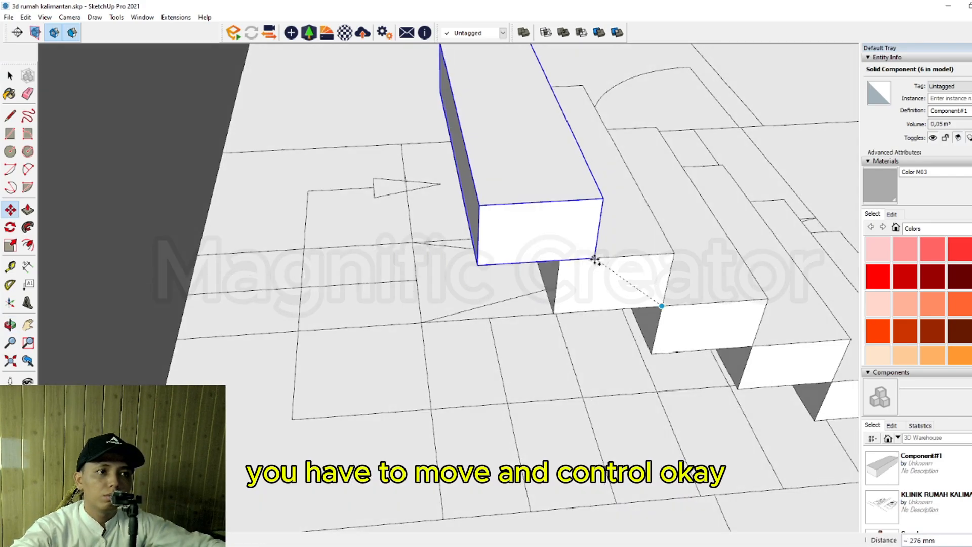
pyautogui.click(562, 263)
pyautogui.press('space')
# Step: Compare the seven-step flight with the stair lines on the plan, checking a line from the highest step's lower corner down to the plan
pyautogui.scroll(-2, 490, 255)
pyautogui.scroll(-1, 490, 256)
pyautogui.moveTo(490, 257); pyautogui.dragTo(502, 349, button='middle')
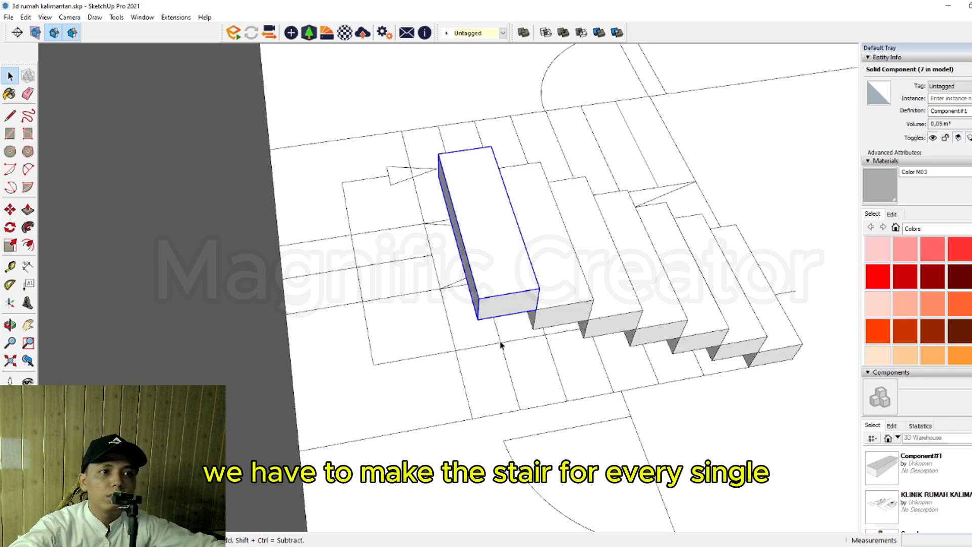
pyautogui.scroll(-2, 501, 344)
pyautogui.moveTo(525, 321)
pyautogui.mouseDown(button='middle')
pyautogui.moveTo(265, 334)
pyautogui.moveTo(302, 441)
pyautogui.moveTo(321, 464)
pyautogui.mouseUp(button='middle')
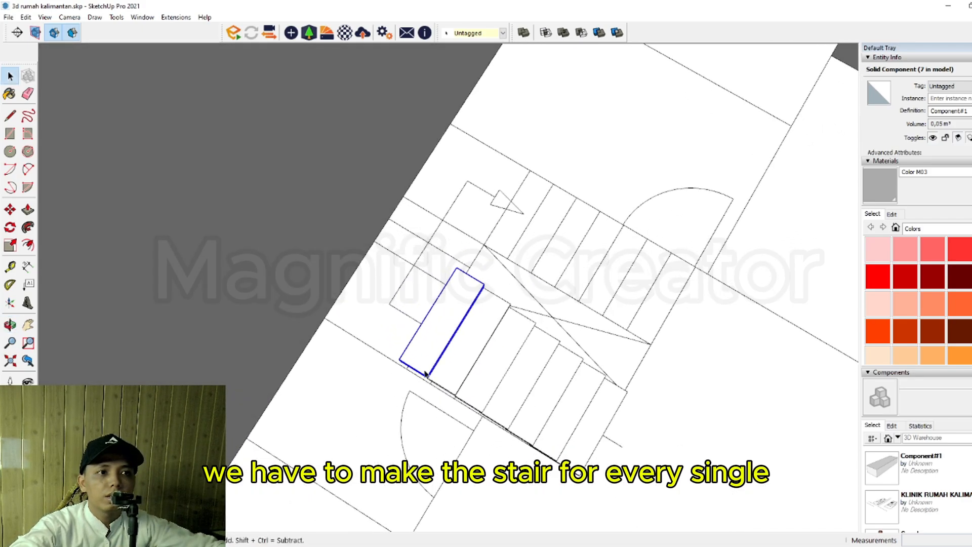
pyautogui.moveTo(470, 399)
pyautogui.mouseDown(button='middle')
pyautogui.moveTo(578, 421)
pyautogui.moveTo(495, 406)
pyautogui.moveTo(510, 412)
pyautogui.moveTo(563, 339)
pyautogui.mouseUp(button='middle')
pyautogui.moveTo(462, 376)
pyautogui.mouseDown(button='middle')
pyautogui.moveTo(514, 289)
pyautogui.moveTo(510, 339)
pyautogui.mouseUp(button='middle')
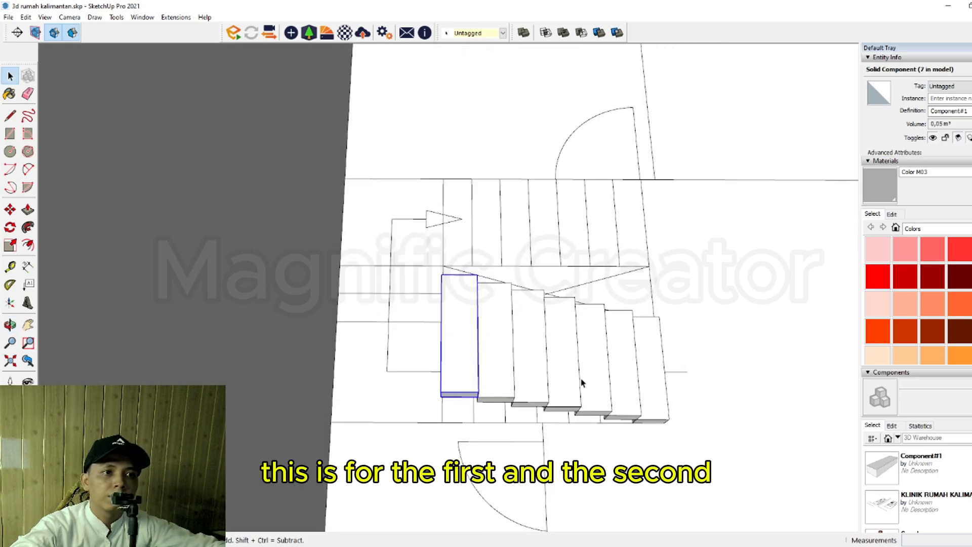
pyautogui.moveTo(438, 360); pyautogui.dragTo(513, 388, button='middle')
pyautogui.scroll(1, 452, 390)
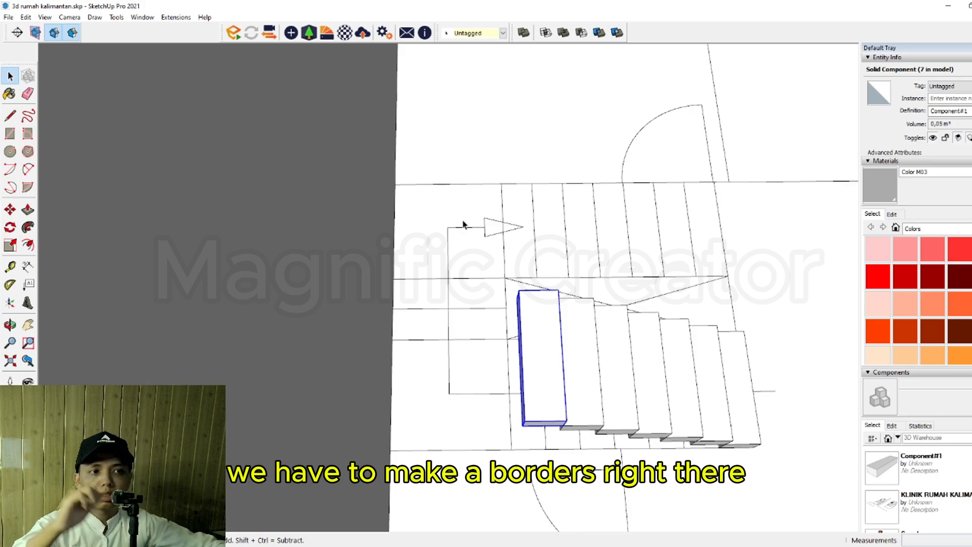
pyautogui.moveTo(515, 395)
pyautogui.mouseDown(button='middle')
pyautogui.moveTo(526, 408)
pyautogui.moveTo(578, 310)
pyautogui.mouseUp(button='middle')
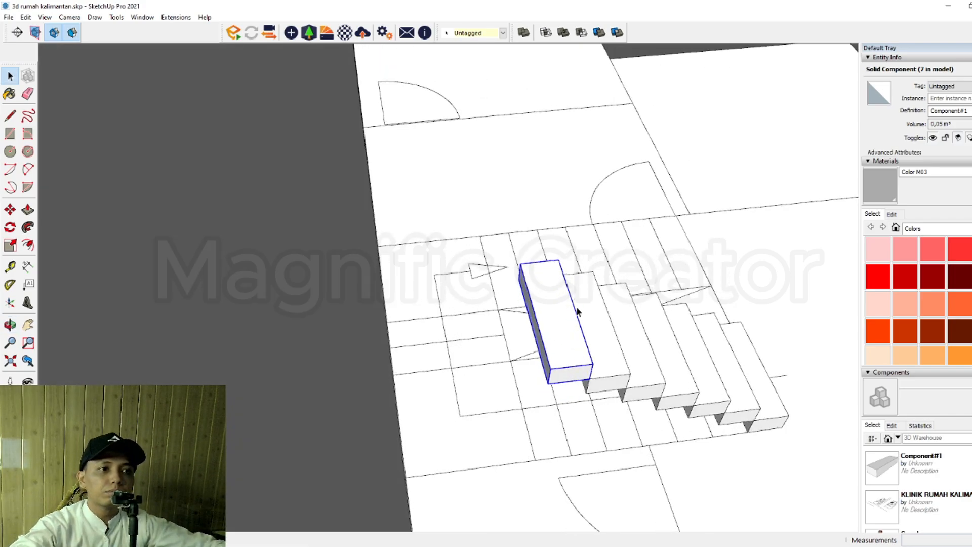
pyautogui.press('l')
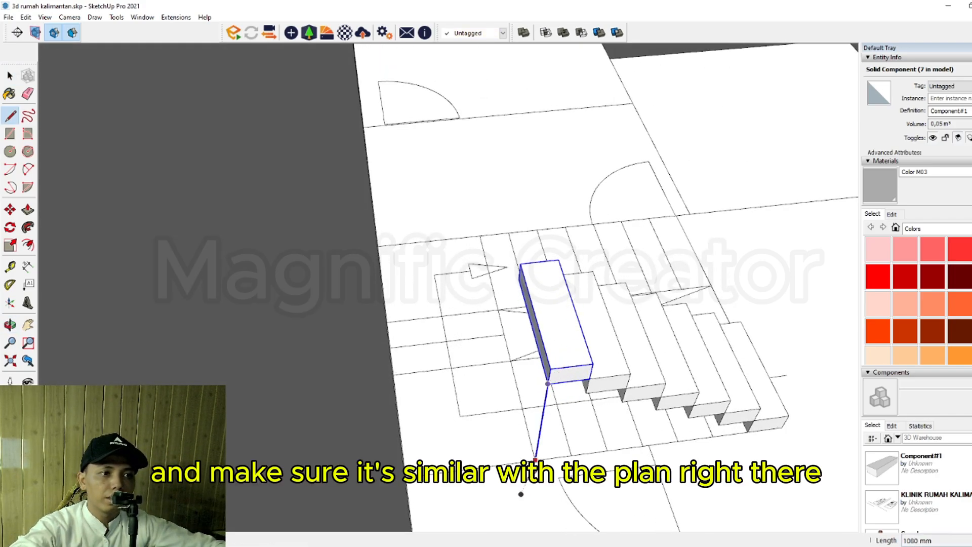
pyautogui.scroll(5, 521, 493)
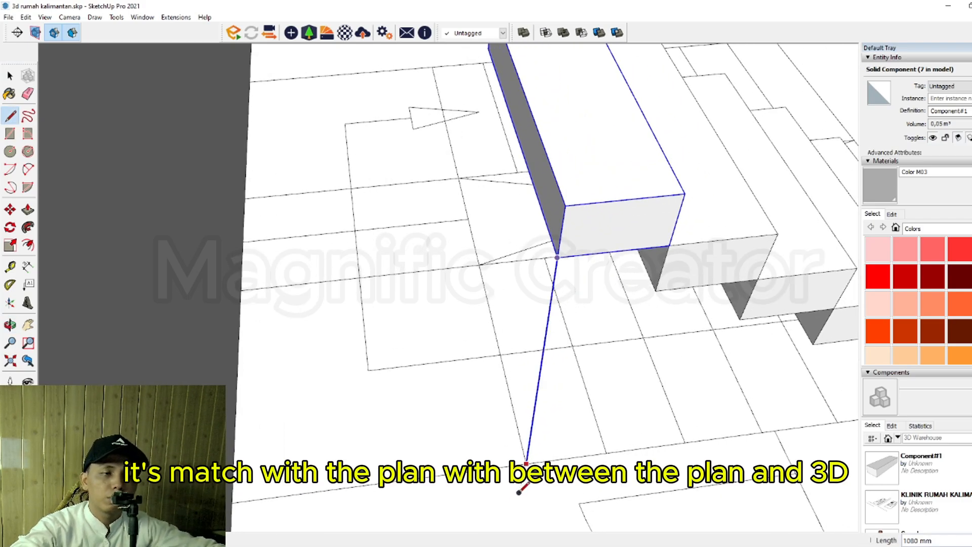
pyautogui.scroll(-5, 483, 367)
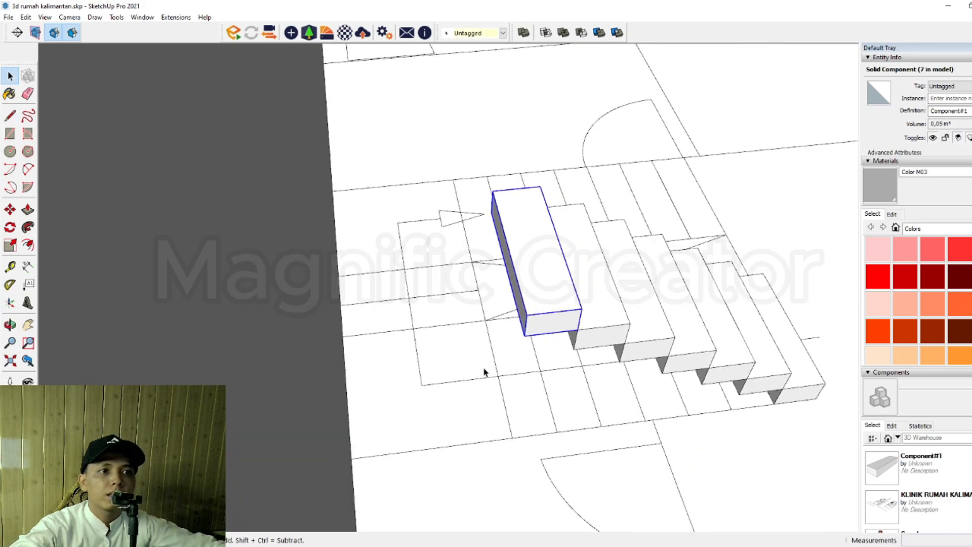
# Step: Draw the landing rectangle on the plan at the end of the first flight and extrude it 180 mm
pyautogui.moveTo(483, 367); pyautogui.dragTo(454, 391, button='middle')
pyautogui.press('r')
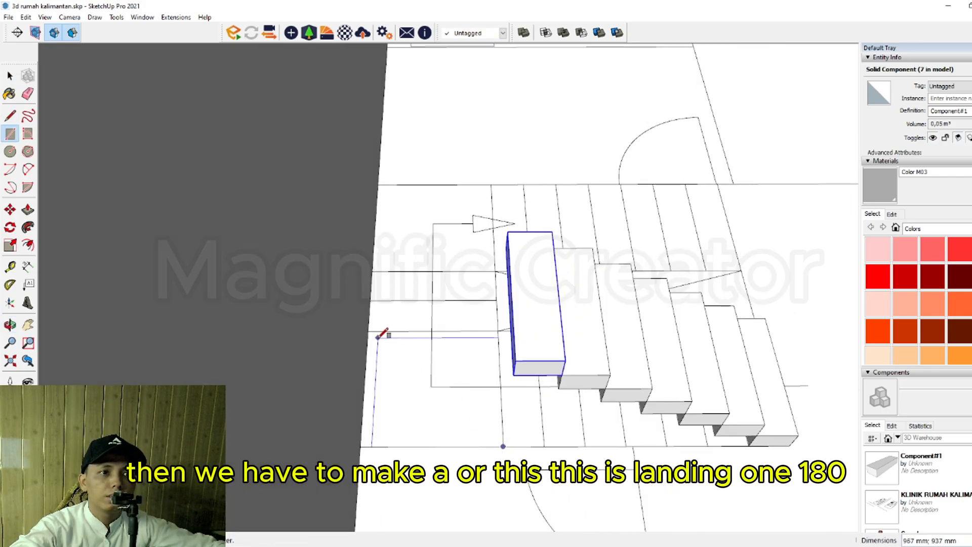
pyautogui.click(362, 323)
pyautogui.press('space')
pyautogui.scroll(2, 485, 418)
pyautogui.click(485, 418)
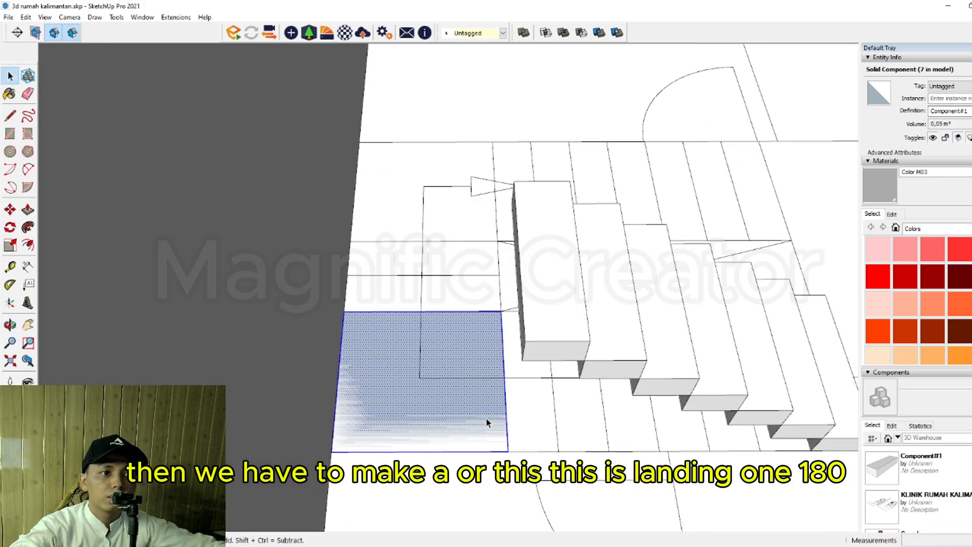
pyautogui.press('p')
pyautogui.click(470, 406)
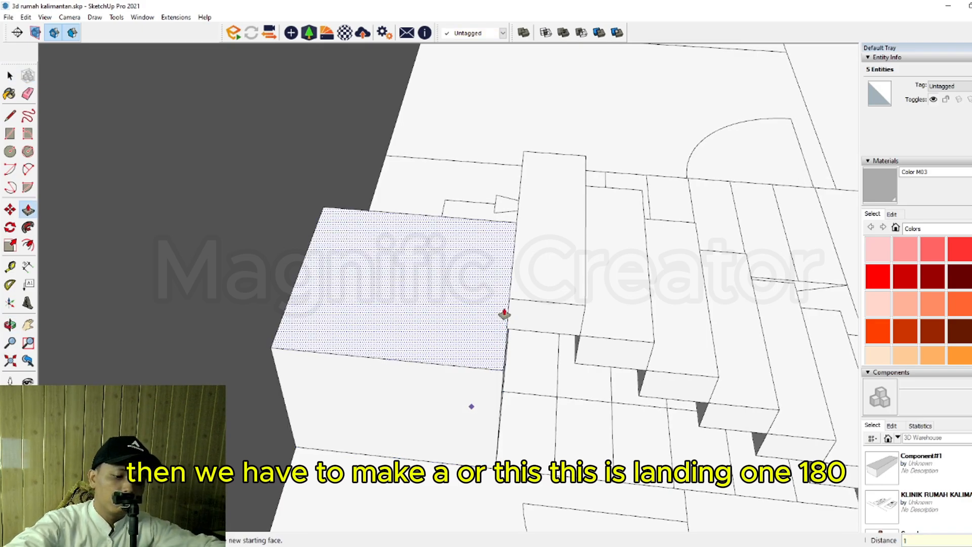
pyautogui.press('Return')
# Step: Group all the faces and edges of the landing slab
pyautogui.press('space')
pyautogui.click(402, 364)
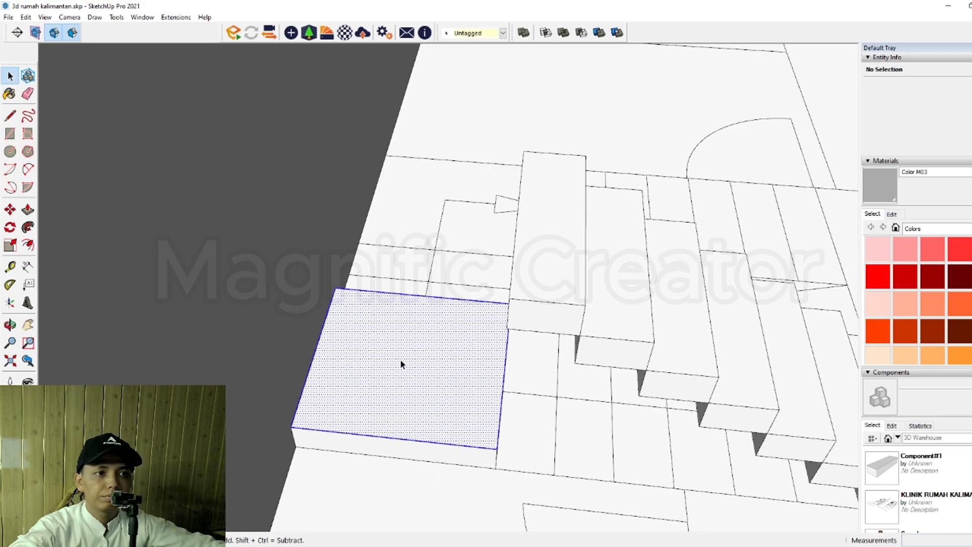
pyautogui.tripleClick(447, 442)
pyautogui.hotkey('ctrl', 'g')
# Step: Move the landing group up so its lower front corner meets the highest step's upper rear corner
pyautogui.moveTo(454, 456); pyautogui.dragTo(407, 352, button='middle')
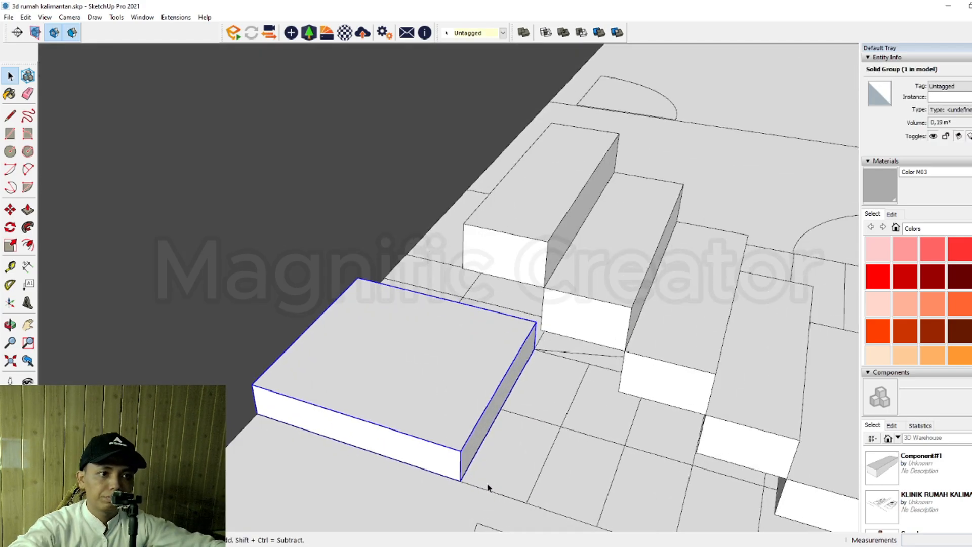
pyautogui.moveTo(488, 486); pyautogui.dragTo(421, 456, button='middle')
pyautogui.press('m')
pyautogui.click(414, 458)
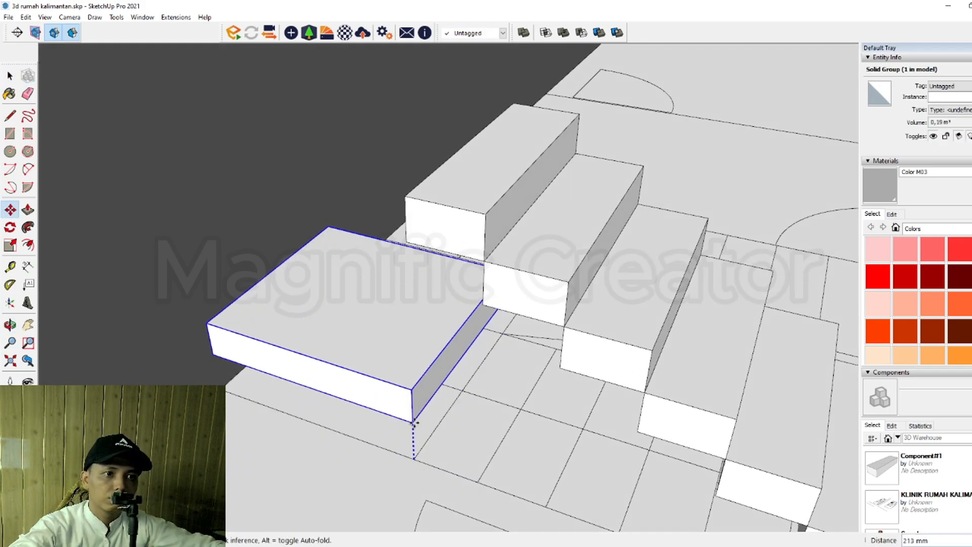
pyautogui.click(410, 204)
pyautogui.press('space')
# Step: Trace the first tread beyond the landing on the plan with a rotated rectangle and extrude it 180 mm
pyautogui.moveTo(434, 242); pyautogui.dragTo(478, 280, button='middle')
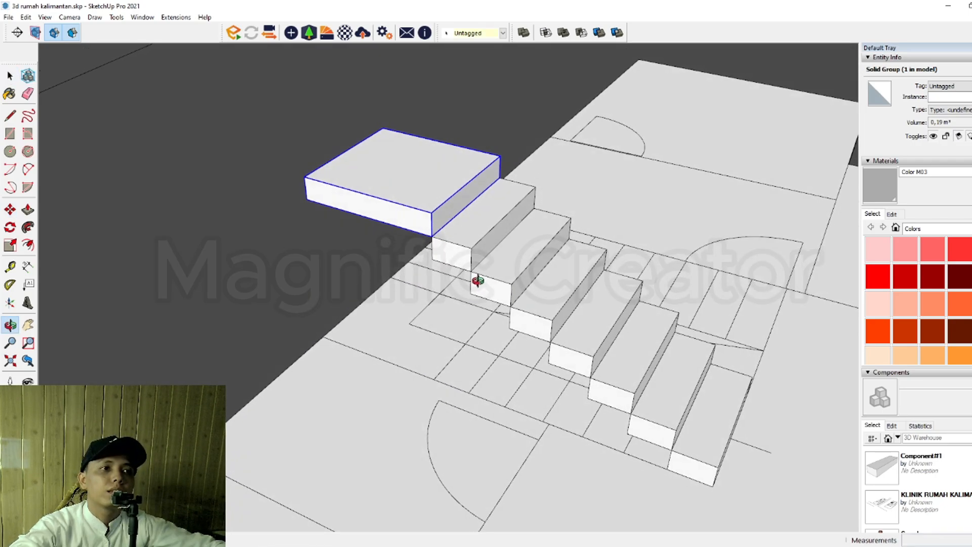
pyautogui.moveTo(478, 280); pyautogui.dragTo(461, 376, button='middle')
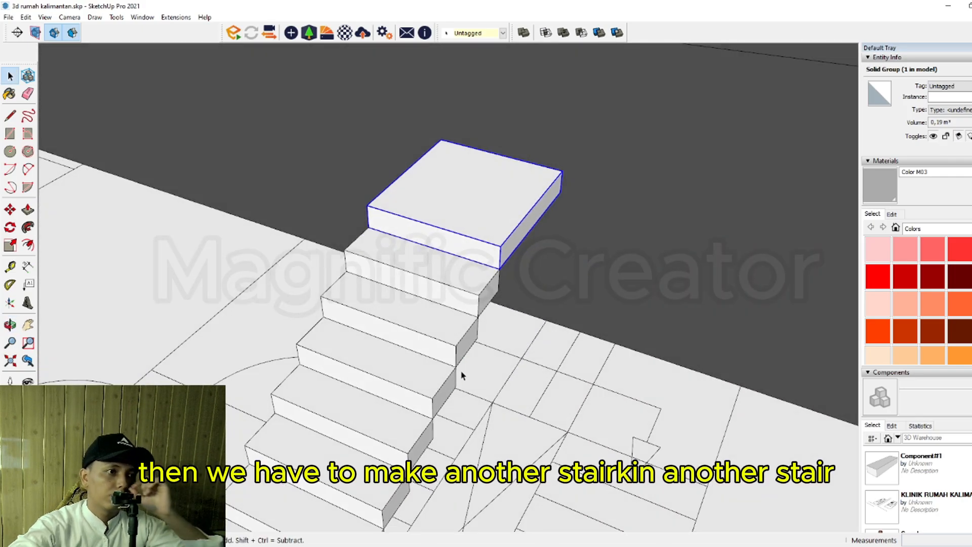
pyautogui.scroll(2, 461, 375)
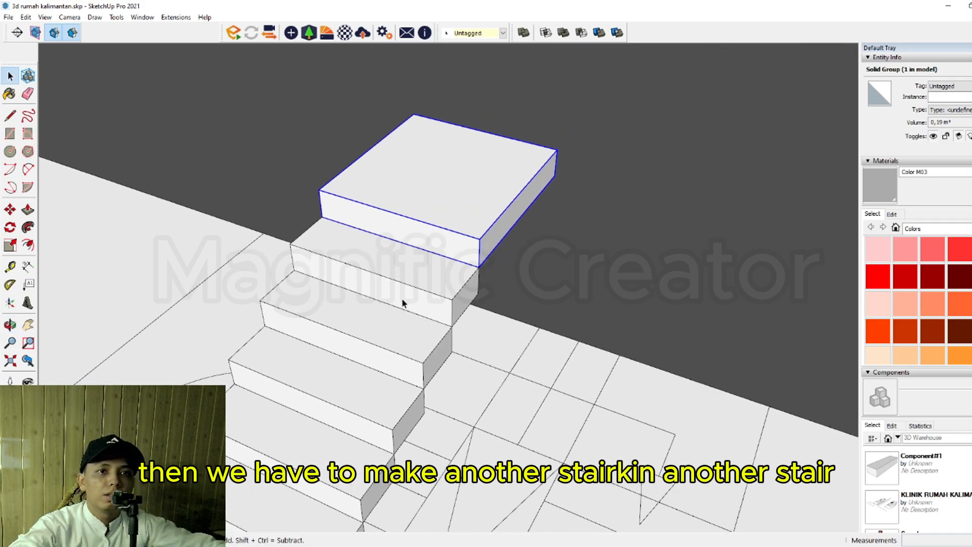
pyautogui.click(25, 134)
pyautogui.scroll(2, 455, 430)
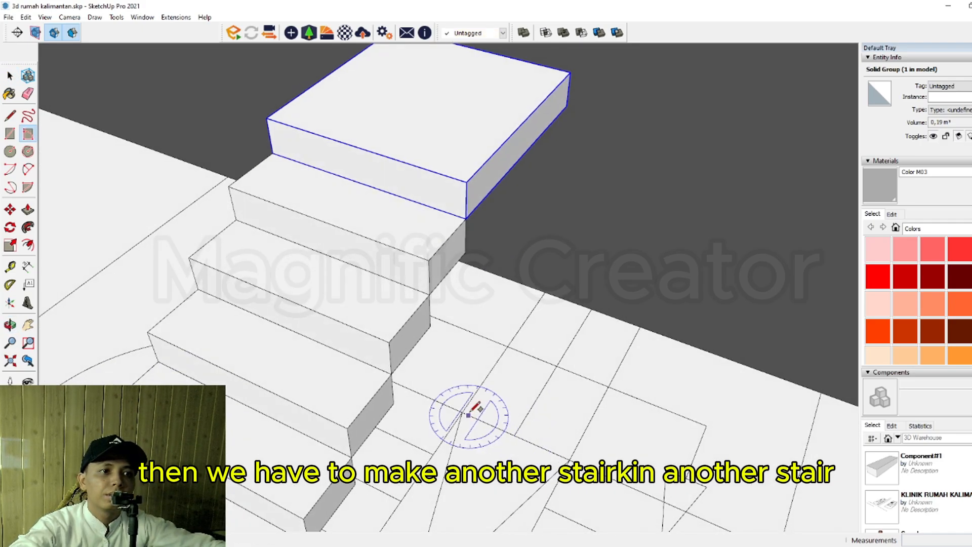
pyautogui.click(462, 412)
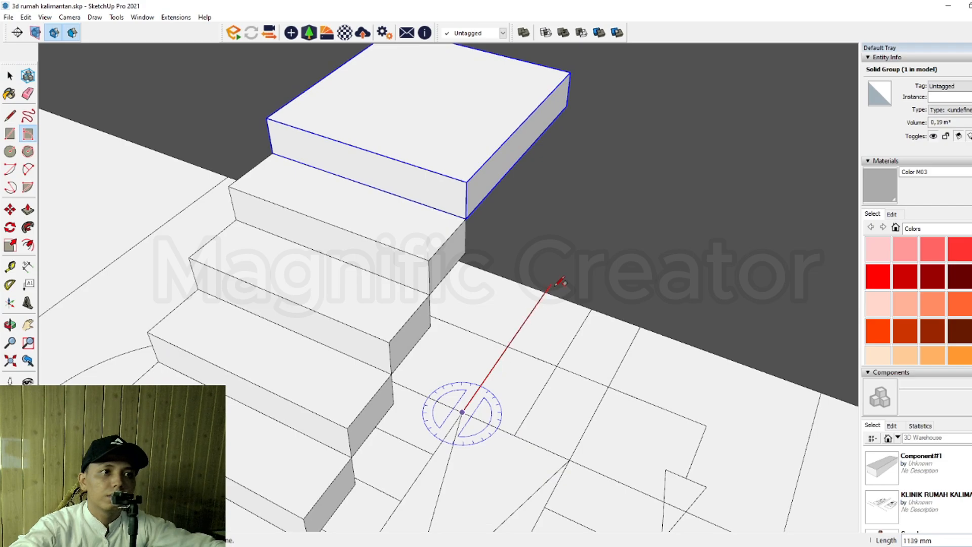
pyautogui.click(567, 301)
pyautogui.press('Escape')
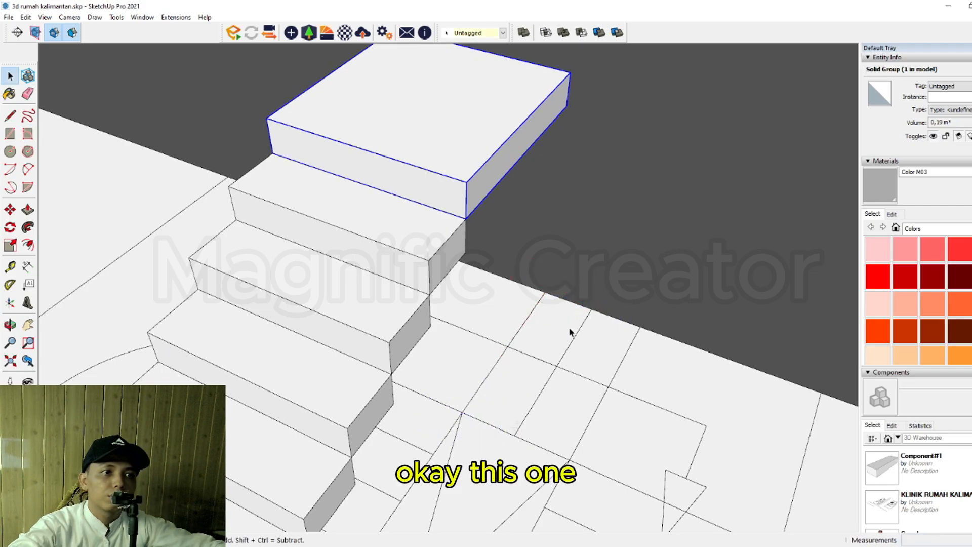
pyautogui.press('p')
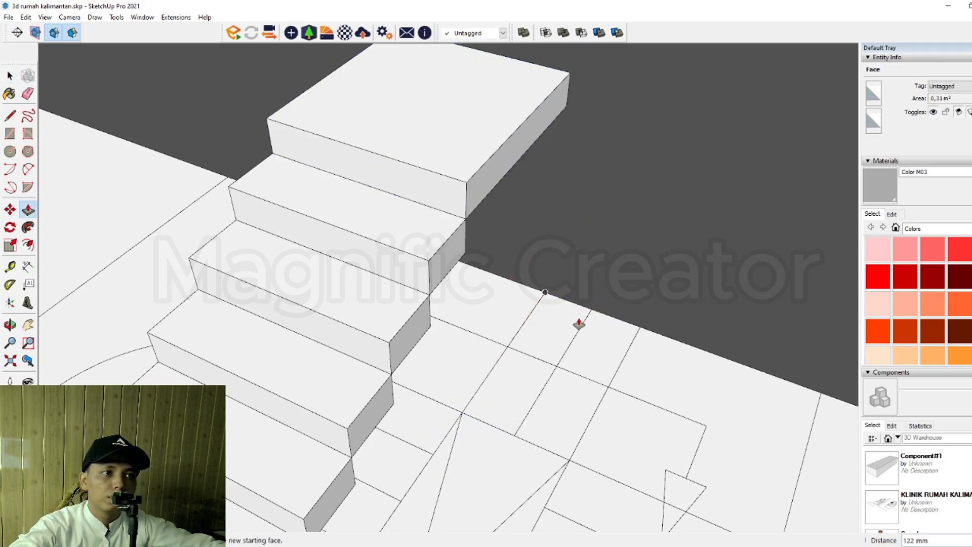
pyautogui.click(580, 324)
pyautogui.scroll(5, 575, 327)
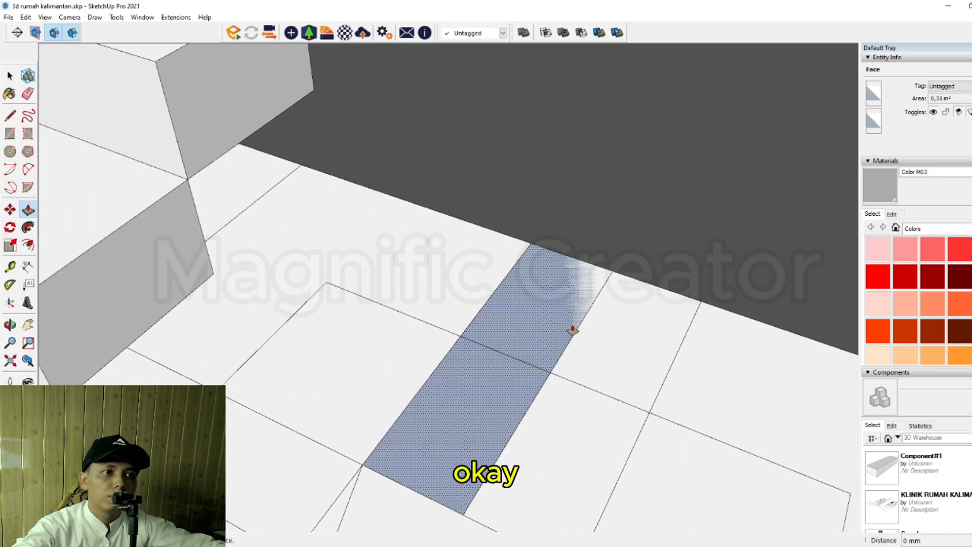
pyautogui.write('180')
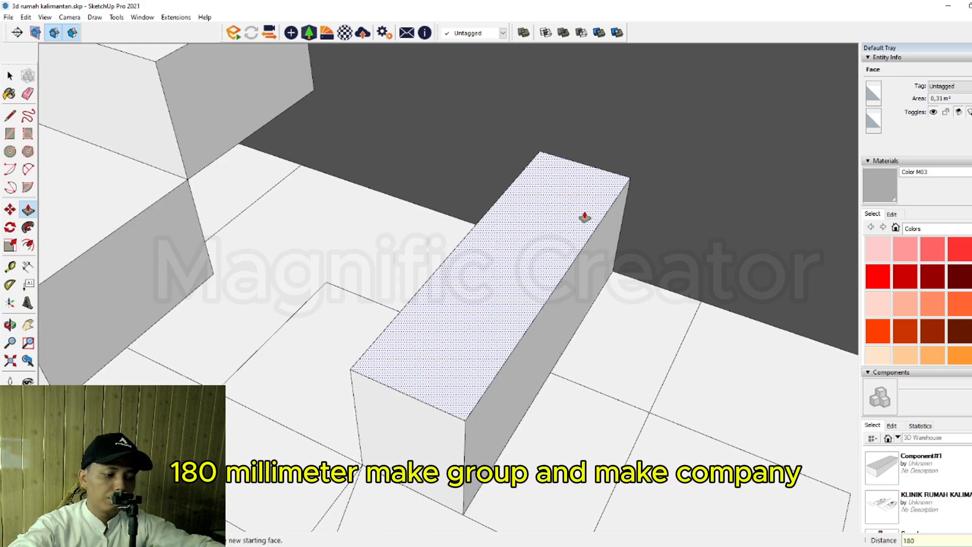
pyautogui.press('Return')
# Step: Group the extruded tread beyond the landing and turn it into a component
pyautogui.press('space')
pyautogui.tripleClick(530, 299)
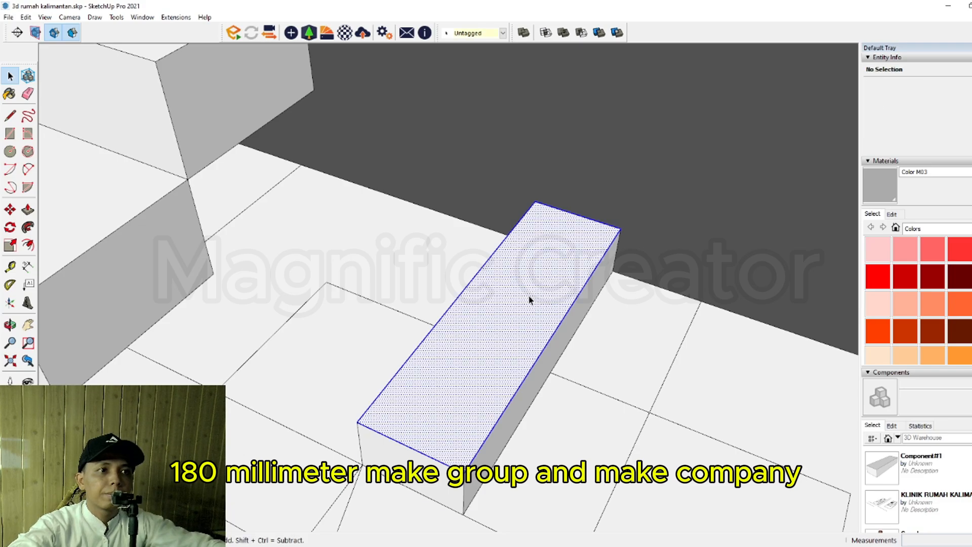
pyautogui.hotkey('ctrl', 'g')
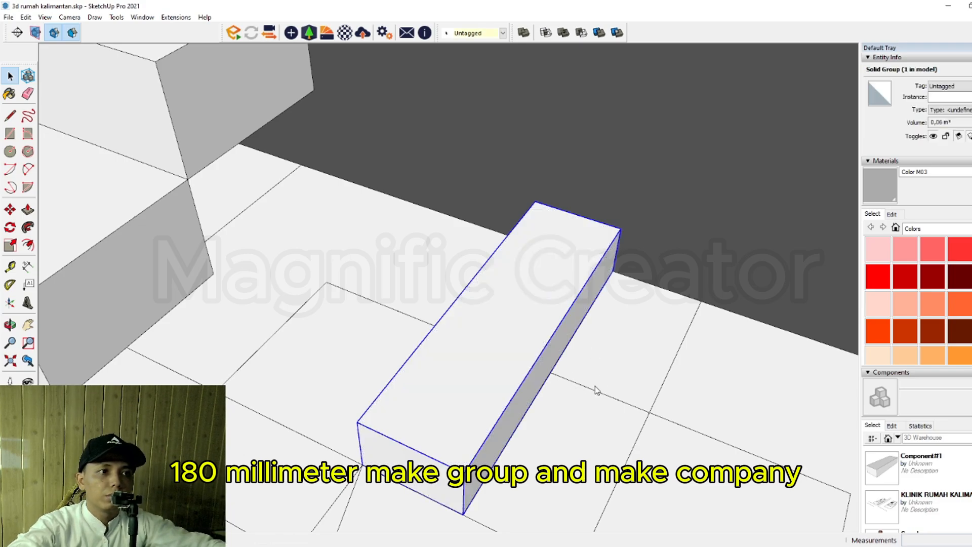
pyautogui.press('g')
pyautogui.click(699, 360)
# Step: Move the new step component onto the landing's upper corner and copy it one tread further up to make a second step
pyautogui.scroll(-2, 534, 395)
pyautogui.moveTo(462, 433); pyautogui.dragTo(425, 405, button='middle')
pyautogui.press('m')
pyautogui.click(400, 449)
pyautogui.scroll(-2, 397, 405)
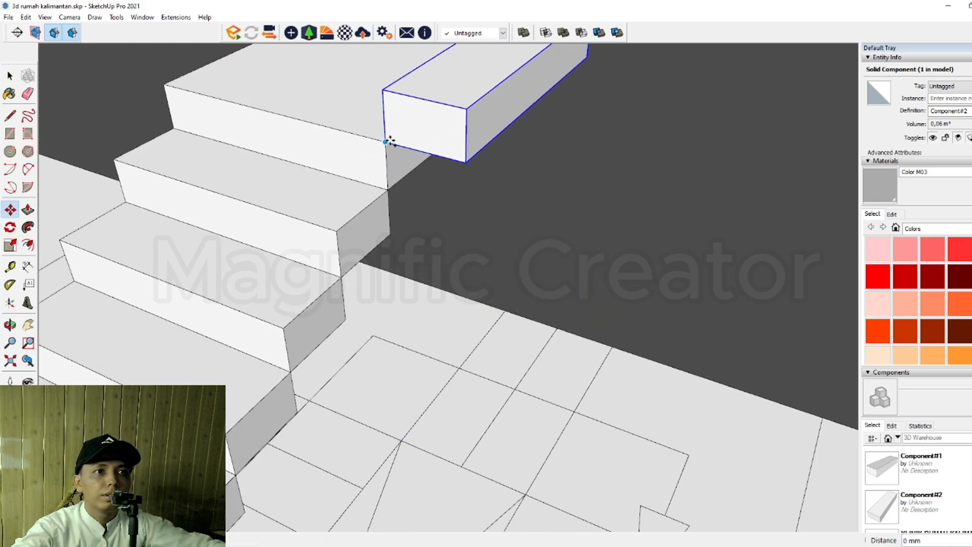
pyautogui.click(465, 109)
pyautogui.press('space')
# Step: Copy the landing slab to the top of the two new steps, joining its lower corner to the second step's upper rear corner
pyautogui.scroll(-4, 447, 178)
pyautogui.moveTo(448, 223); pyautogui.dragTo(515, 356, button='middle')
pyautogui.scroll(3, 474, 279)
pyautogui.scroll(2, 523, 408)
pyautogui.click(273, 247)
pyautogui.moveTo(276, 249); pyautogui.dragTo(176, 231, button='middle')
pyautogui.press('m')
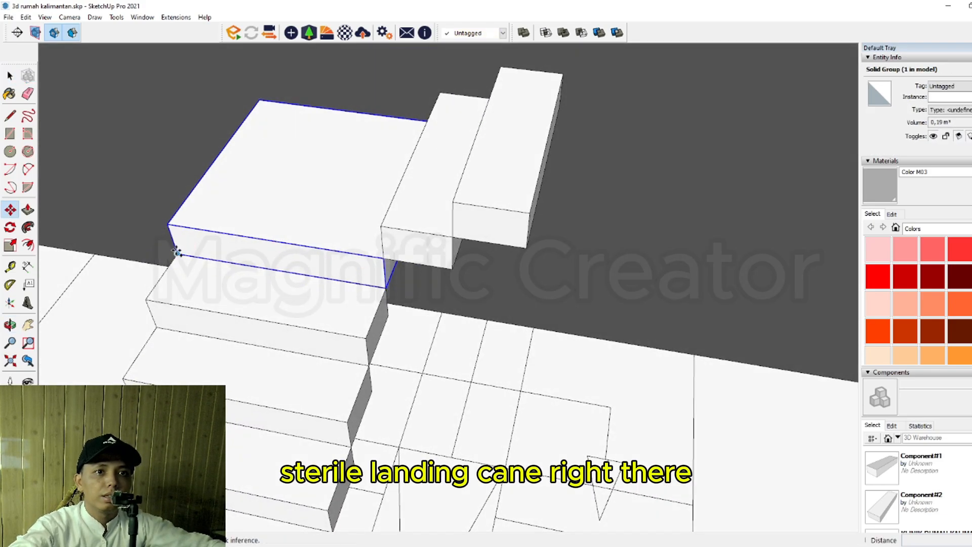
pyautogui.click(175, 252)
pyautogui.press('ctrl')
pyautogui.click(530, 211)
pyautogui.press('space')
# Step: Select all seven steps of the lower flight and combine them into one group
pyautogui.scroll(-3, 390, 281)
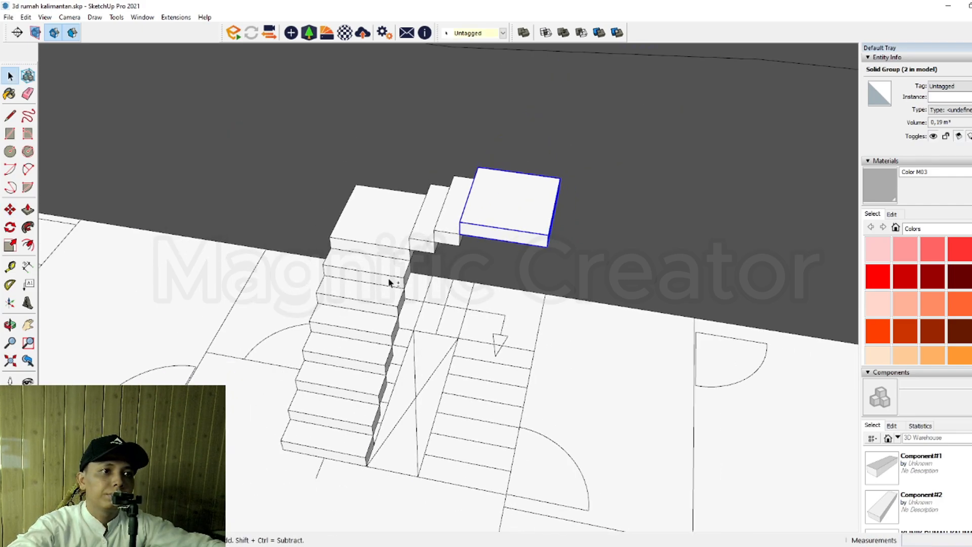
pyautogui.moveTo(390, 281); pyautogui.dragTo(495, 404, button='middle')
pyautogui.scroll(2, 549, 439)
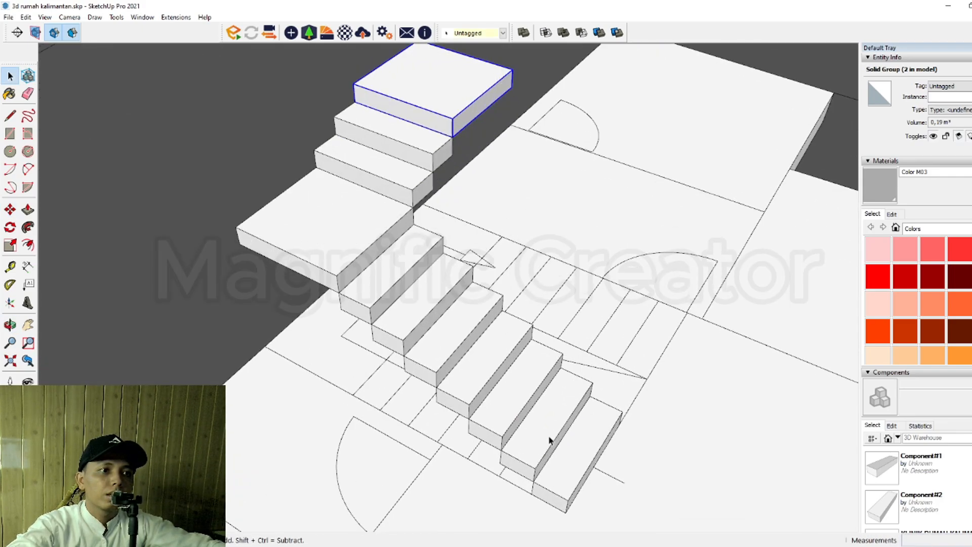
pyautogui.click(578, 446)
pyautogui.keyDown('shift'); pyautogui.click(549, 423); pyautogui.keyUp('shift')
pyautogui.keyDown('shift'); pyautogui.click(517, 394); pyautogui.keyUp('shift')
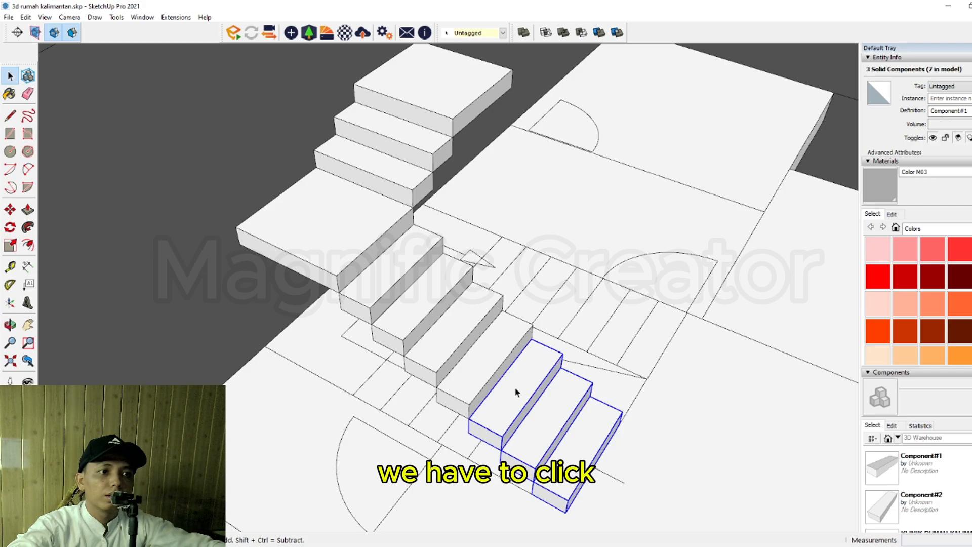
pyautogui.keyDown('shift'); pyautogui.moveTo(515, 388); pyautogui.dragTo(482, 414, button='middle'); pyautogui.keyUp('shift')
pyautogui.keyDown('shift'); pyautogui.click(457, 388); pyautogui.keyUp('shift')
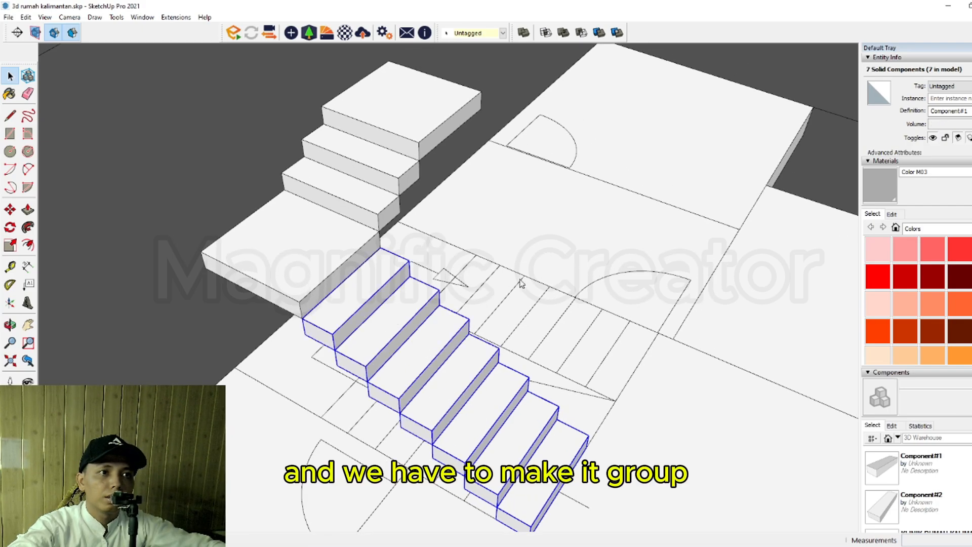
pyautogui.hotkey('ctrl', 'g')
# Step: Copy the grouped lower flight by its bottom corner onto the top surface of the upper landing
pyautogui.scroll(-1, 477, 390)
pyautogui.moveTo(476, 392); pyautogui.dragTo(525, 500, button='middle')
pyautogui.scroll(3, 509, 453)
pyautogui.press('m')
pyautogui.click(521, 485)
pyautogui.scroll(-2, 516, 473)
pyautogui.moveTo(499, 435); pyautogui.dragTo(542, 507, button='middle')
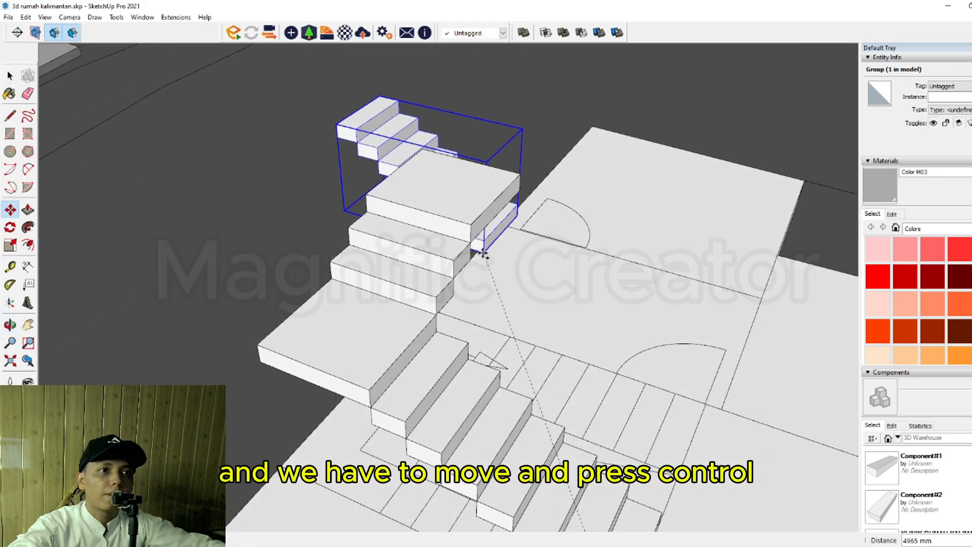
pyautogui.click(462, 205)
pyautogui.press('space')
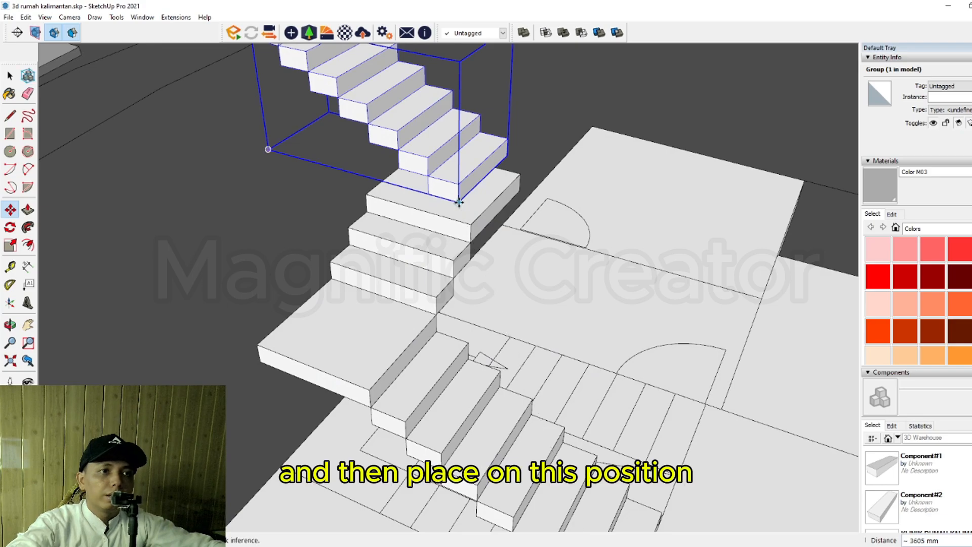
# Step: Rotate the copied flight 180° horizontally about a point on the upper landing
pyautogui.scroll(4, 461, 202)
pyautogui.scroll(2, 451, 278)
pyautogui.press('q')
pyautogui.scroll(2, 460, 265)
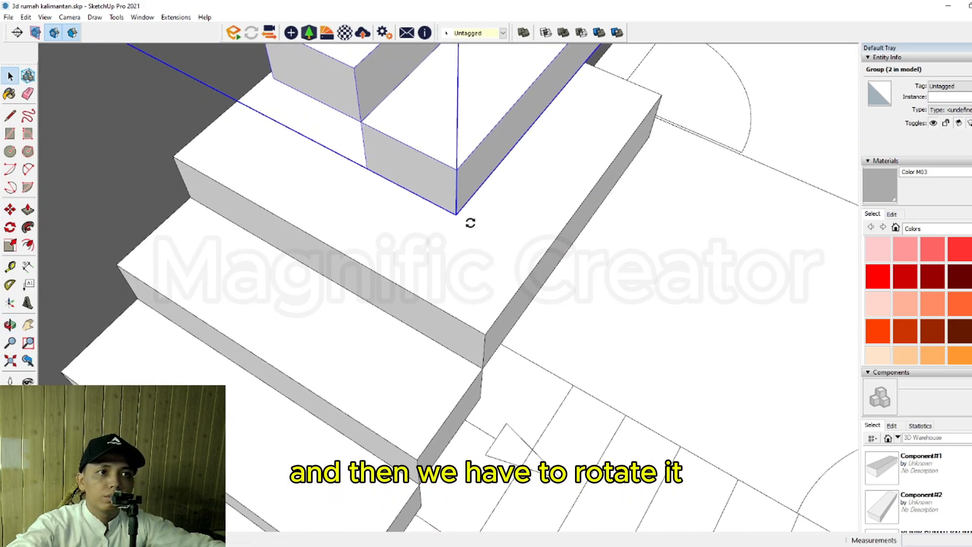
pyautogui.click(467, 233)
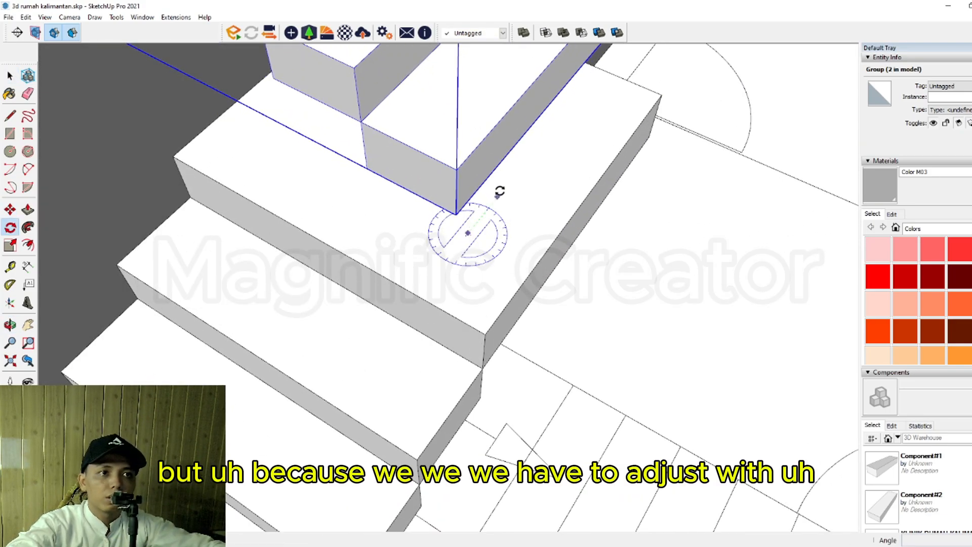
pyautogui.click(498, 195)
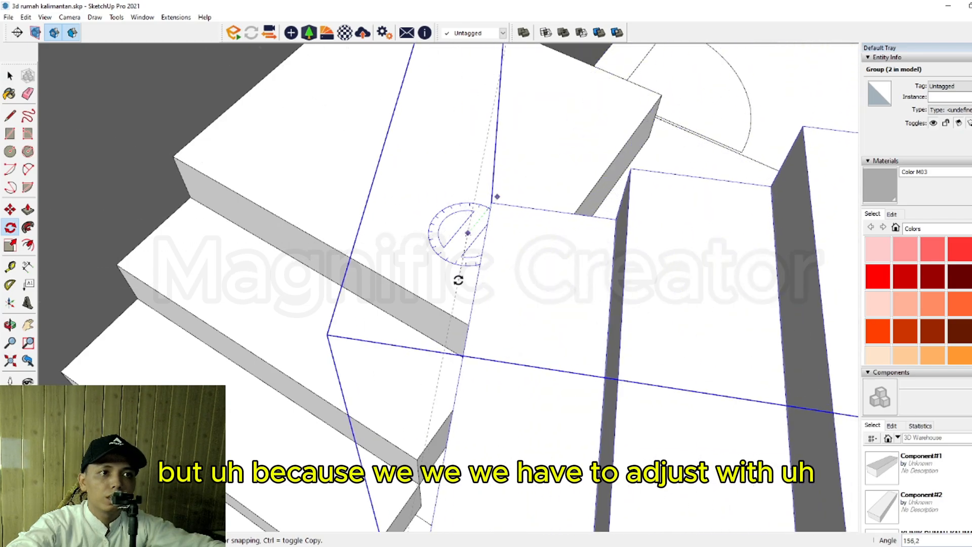
pyautogui.write('180')
pyautogui.press('Return')
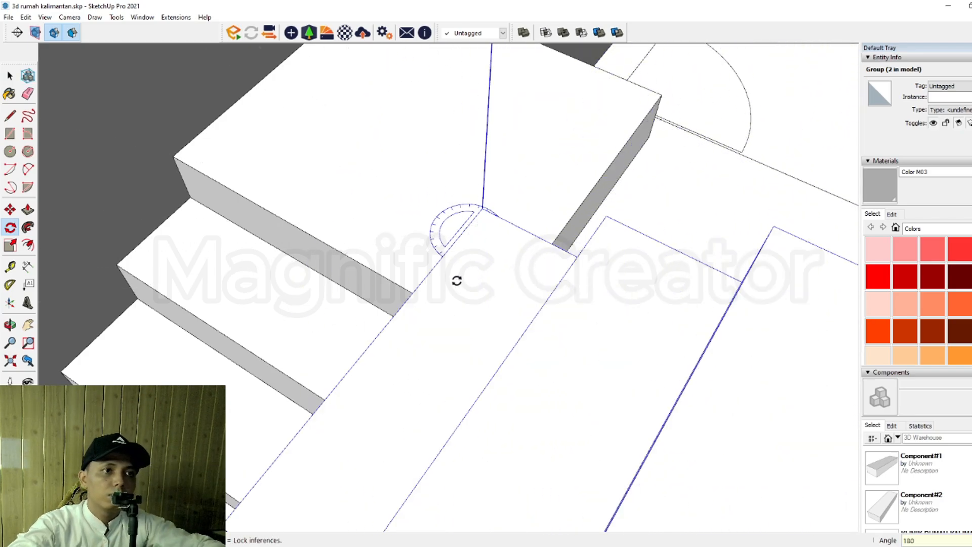
pyautogui.press('space')
# Step: Move the rotated flight so its first step's bottom corner meets the outer top corner of the upper landing
pyautogui.scroll(-3, 458, 280)
pyautogui.keyDown('shift'); pyautogui.moveTo(391, 298); pyautogui.dragTo(384, 303, button='middle'); pyautogui.keyUp('shift')
pyautogui.scroll(5, 469, 336)
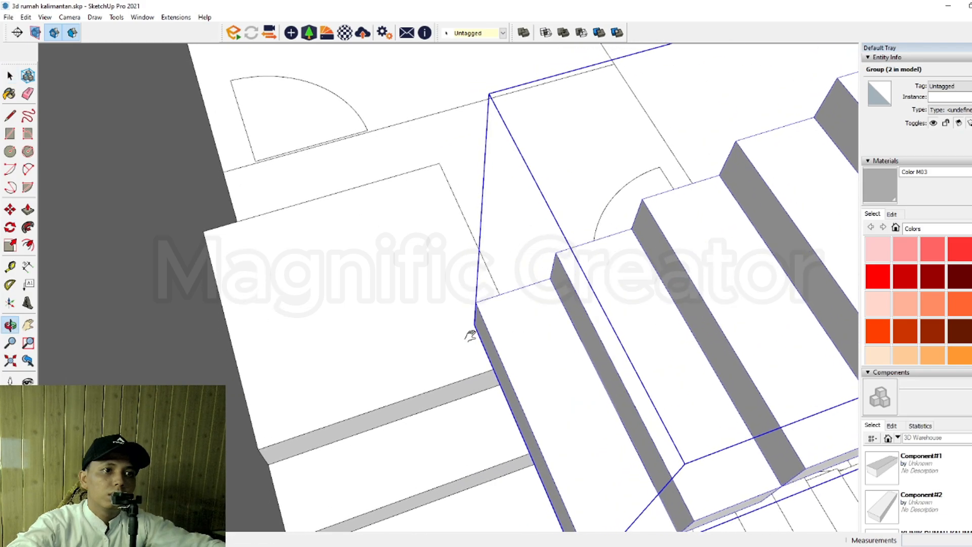
pyautogui.press('m')
pyautogui.click(479, 321)
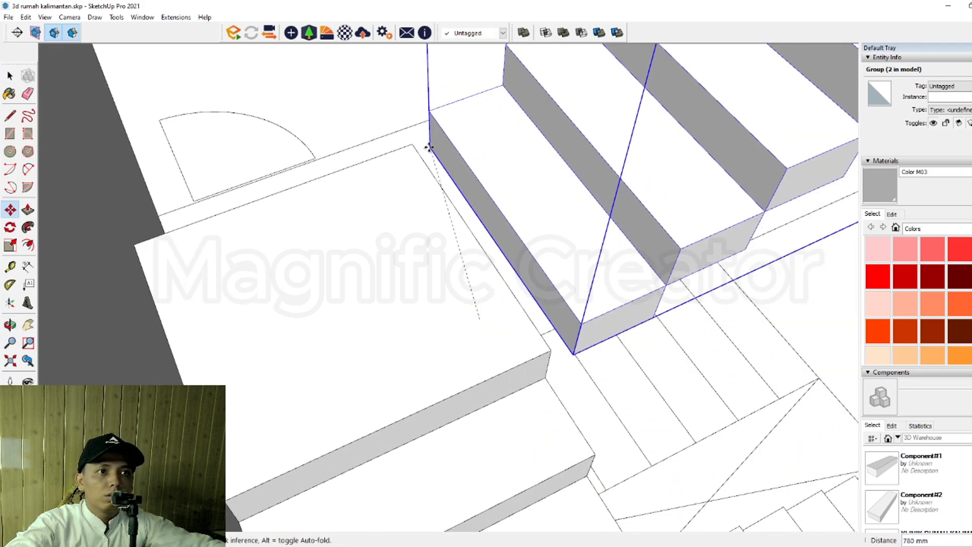
pyautogui.click(413, 144)
pyautogui.press('space')
pyautogui.scroll(-4, 446, 276)
pyautogui.keyDown('shift'); pyautogui.moveTo(475, 299); pyautogui.dragTo(518, 440, button='middle'); pyautogui.keyUp('shift')
pyautogui.scroll(-3, 295, 299)
pyautogui.scroll(-3, 528, 461)
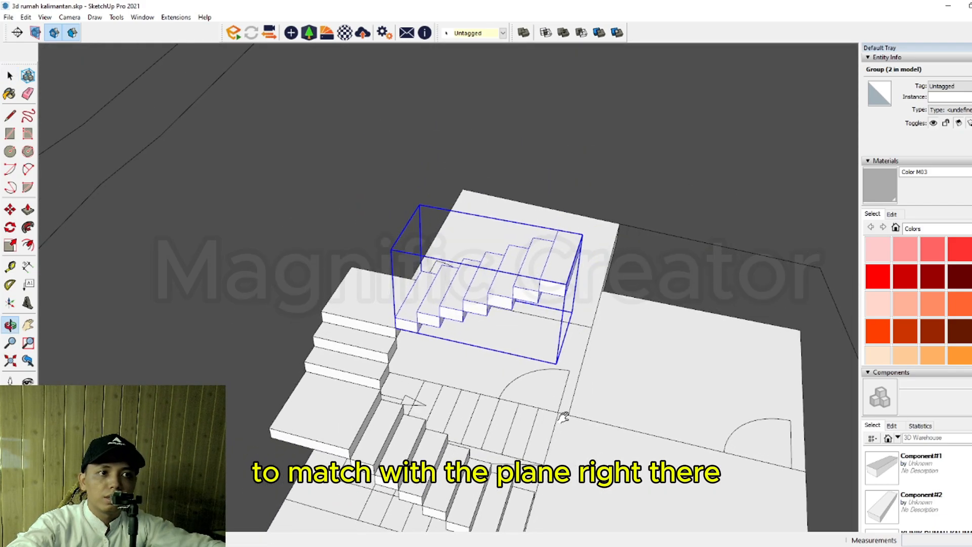
pyautogui.moveTo(557, 413); pyautogui.dragTo(597, 449, button='middle')
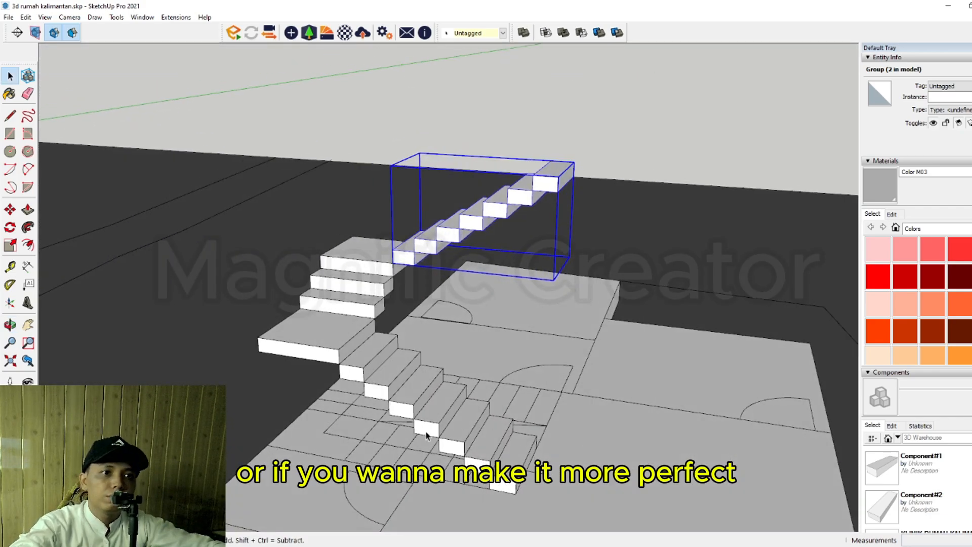
pyautogui.moveTo(414, 405); pyautogui.dragTo(548, 385, button='middle')
pyautogui.scroll(4, 549, 385)
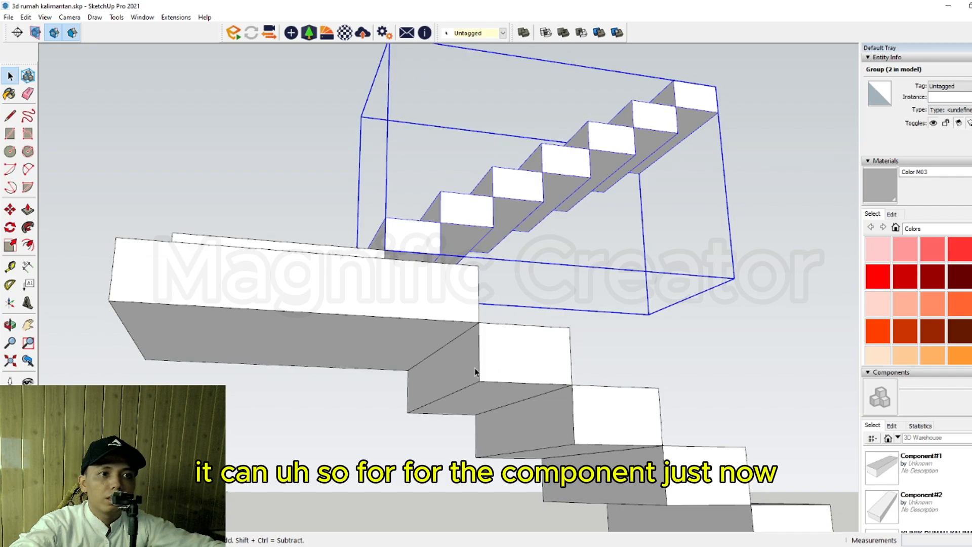
pyautogui.keyDown('shift'); pyautogui.moveTo(575, 438); pyautogui.dragTo(544, 420); pyautogui.keyUp('shift')
pyautogui.keyDown('shift'); pyautogui.moveTo(544, 421); pyautogui.dragTo(518, 389, button='middle'); pyautogui.keyUp('shift')
pyautogui.doubleClick(518, 365)
pyautogui.doubleClick(518, 366)
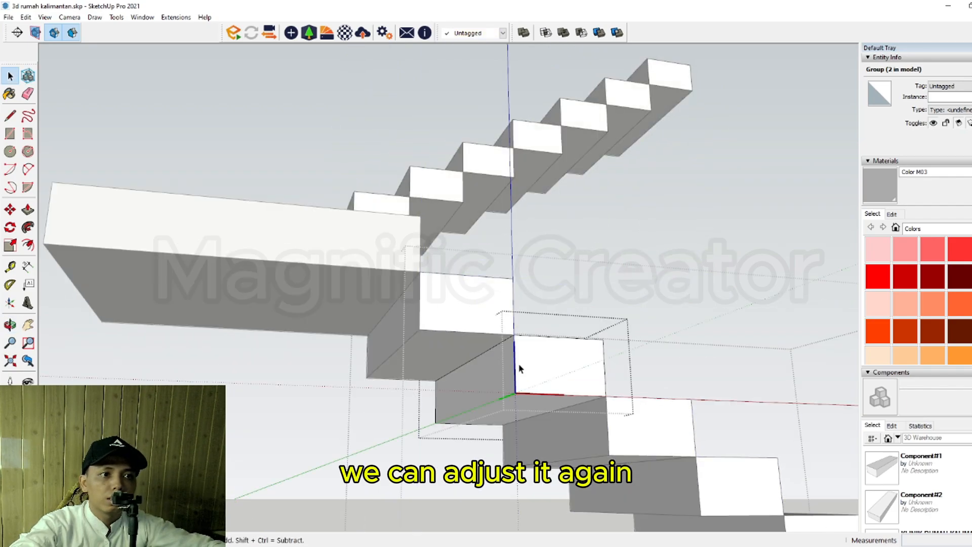
pyautogui.tripleClick(518, 365)
pyautogui.click(619, 257)
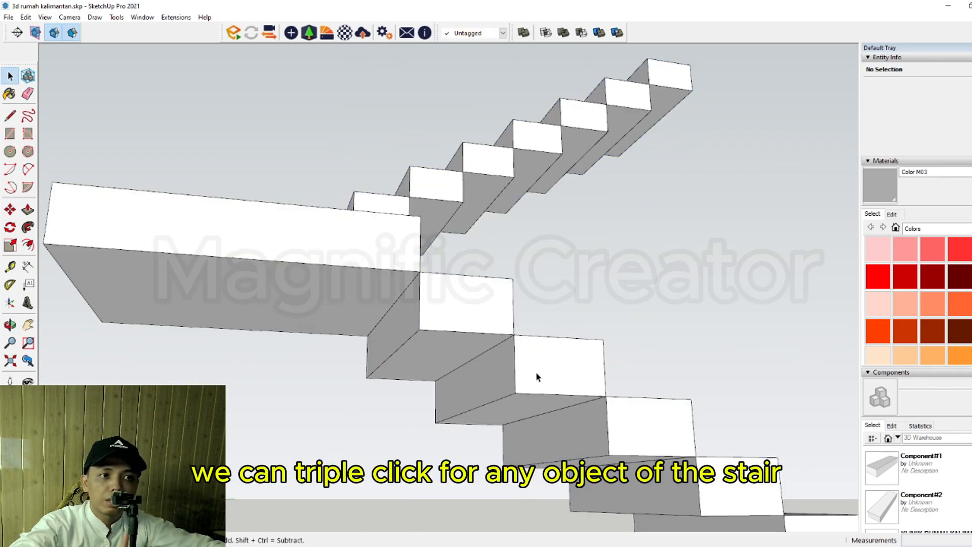
pyautogui.press('Escape')
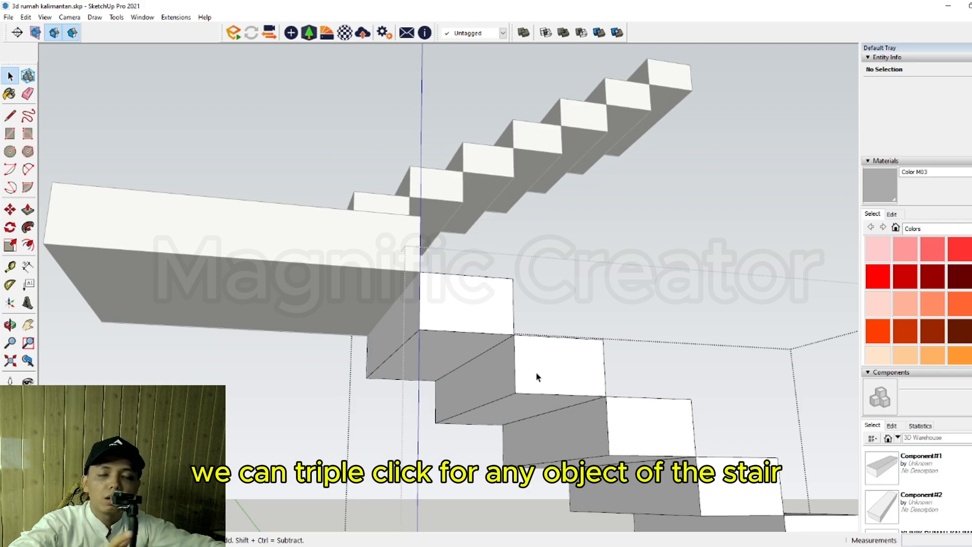
# Step: Edit a flight step component, moving its upper rear edge 300 mm back to the adjoining step's lower edge to slope the underside
pyautogui.click(536, 366)
pyautogui.tripleClick(537, 366)
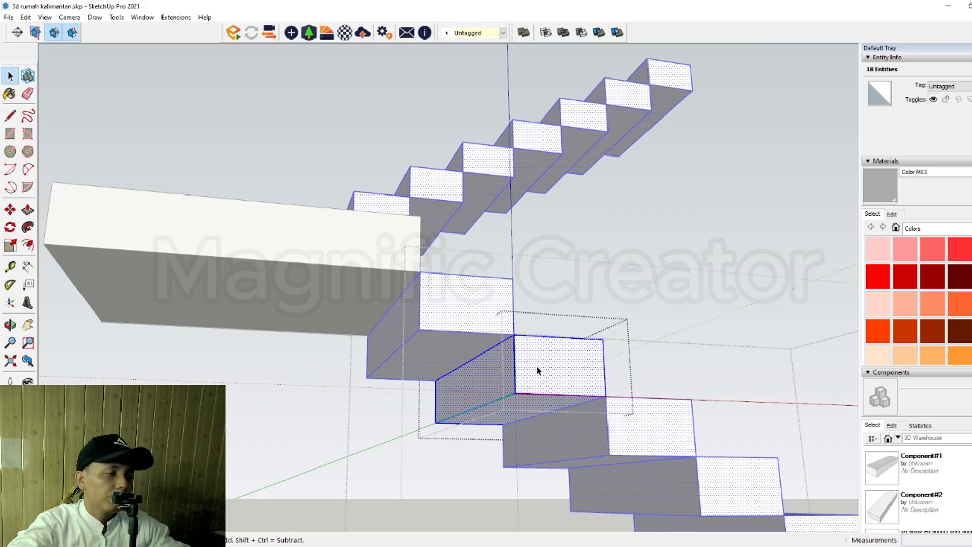
pyautogui.scroll(5, 536, 365)
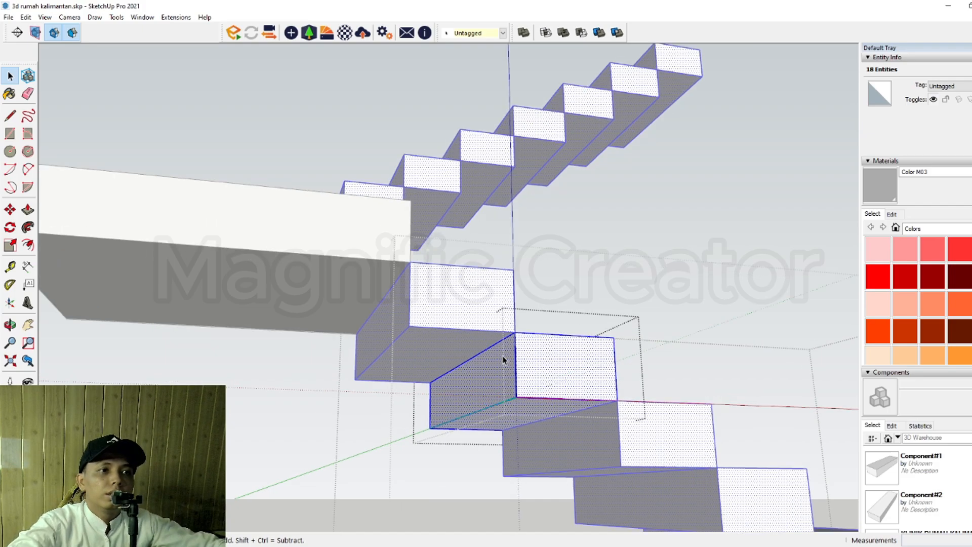
pyautogui.click(531, 299)
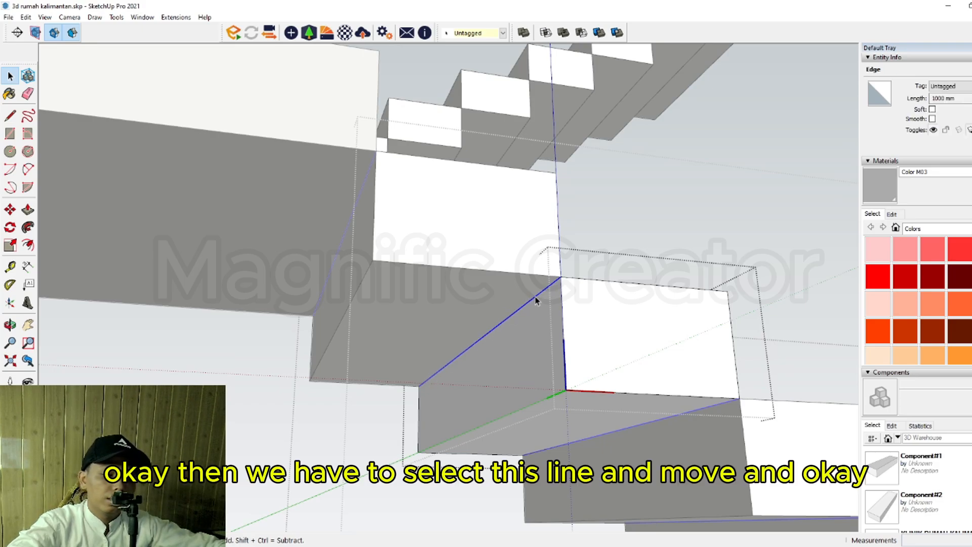
pyautogui.press('m')
pyautogui.click(561, 279)
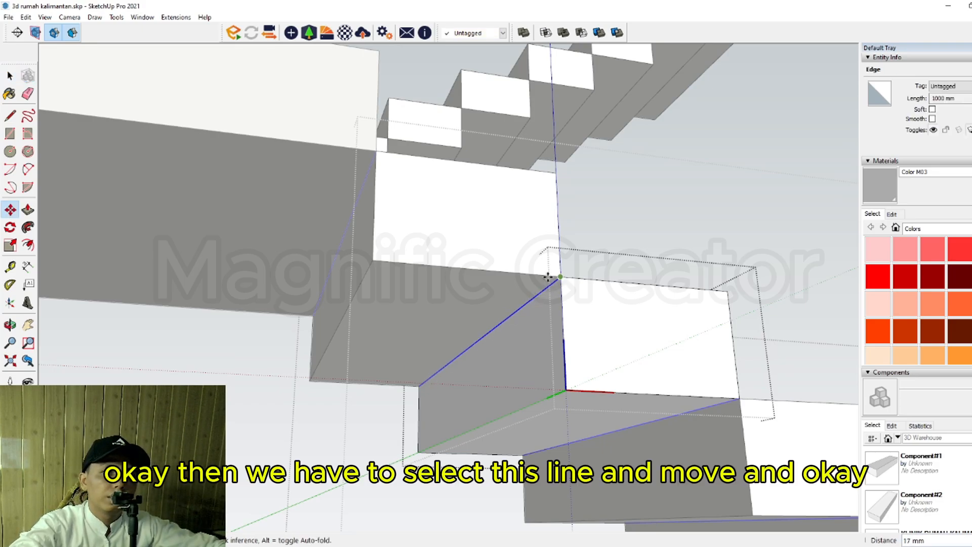
pyautogui.scroll(-2, 446, 266)
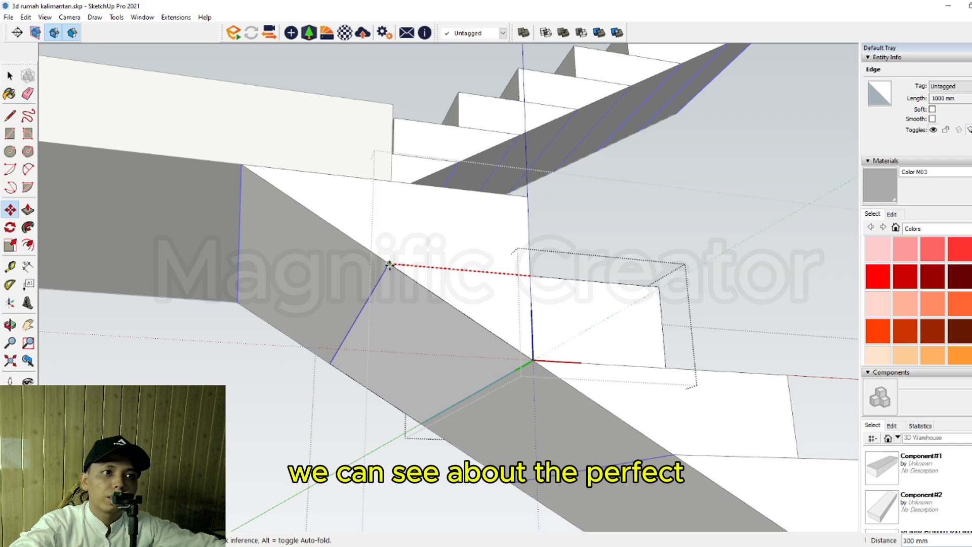
pyautogui.click(390, 264)
pyautogui.press('space')
pyautogui.scroll(-3, 387, 294)
pyautogui.moveTo(387, 294); pyautogui.dragTo(337, 360, button='middle')
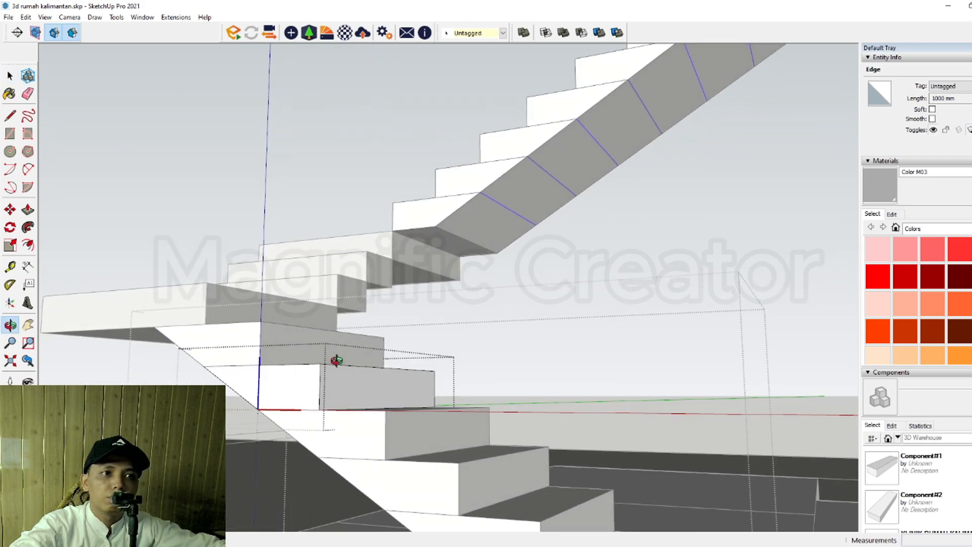
pyautogui.click(592, 252)
# Step: Edit the step component between the two landings, moving its upper rear edge 300 mm back to the next step's lower edge
pyautogui.moveTo(483, 417); pyautogui.dragTo(349, 356, button='middle')
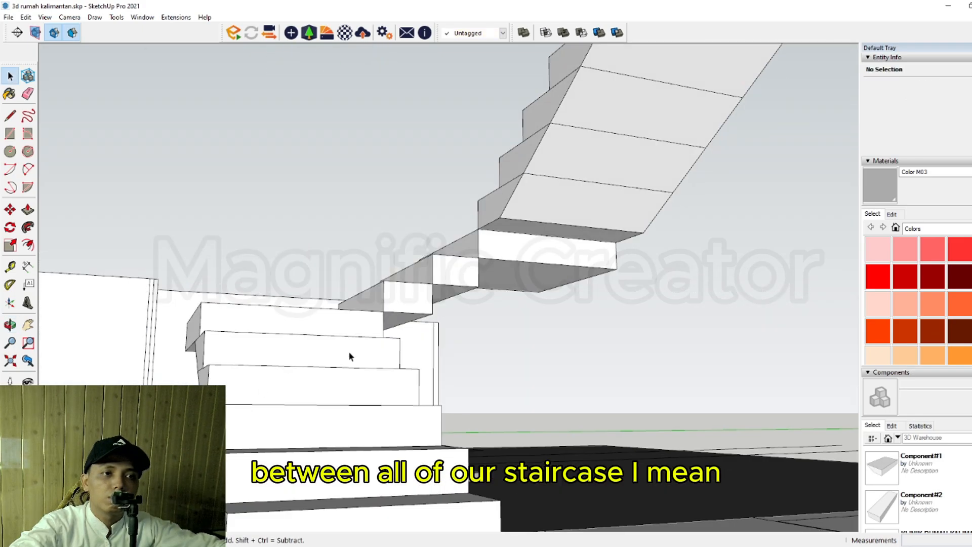
pyautogui.scroll(5, 414, 298)
pyautogui.scroll(-6, 418, 284)
pyautogui.moveTo(421, 279); pyautogui.dragTo(243, 304, button='middle')
pyautogui.scroll(2, 419, 302)
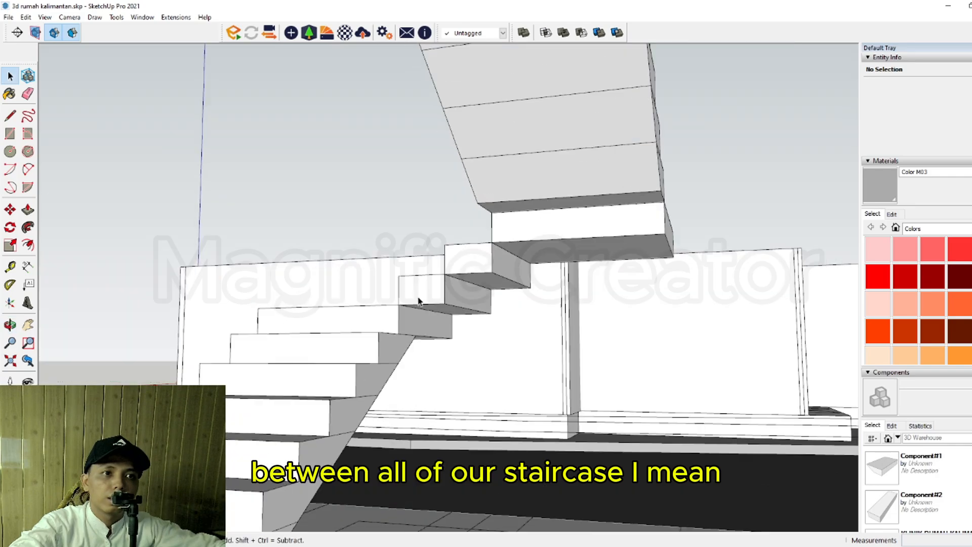
pyautogui.scroll(6, 414, 284)
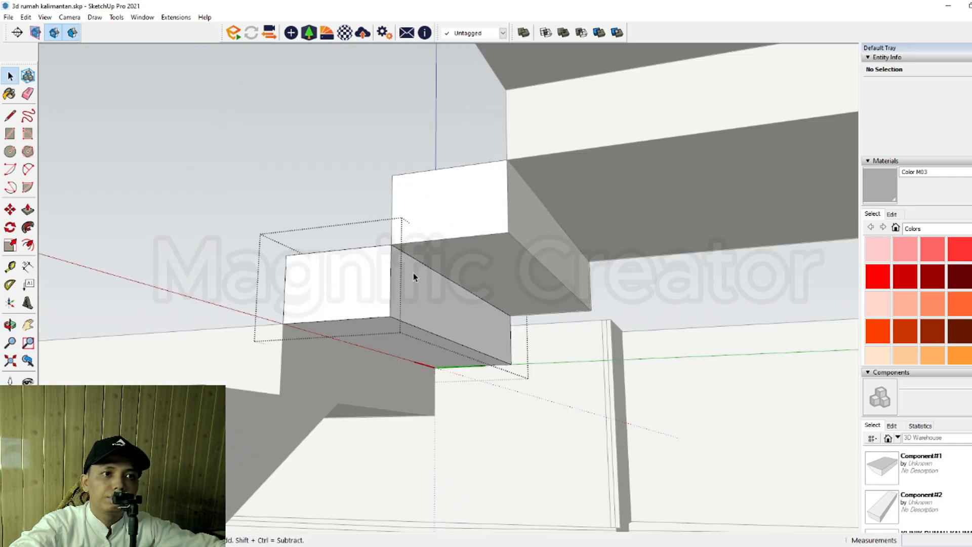
pyautogui.click(414, 275)
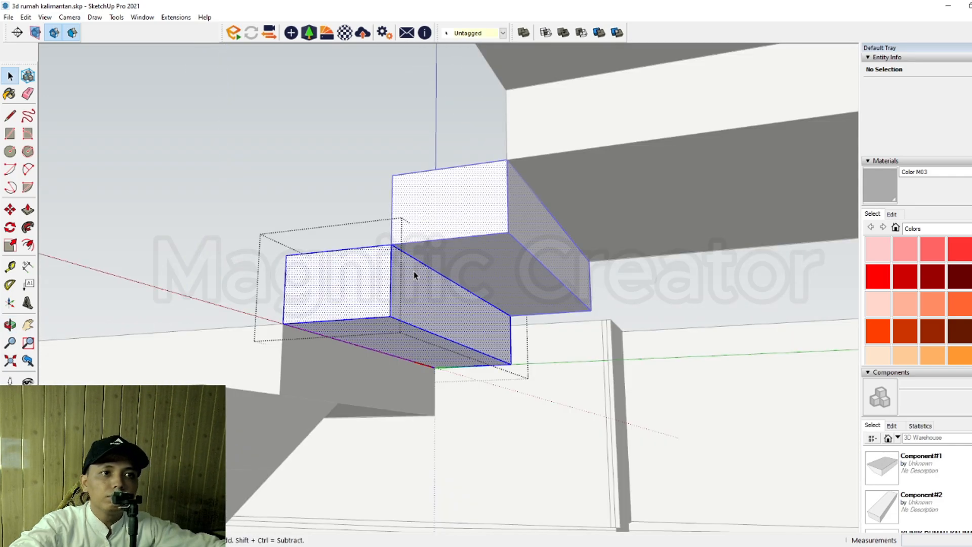
pyautogui.click(412, 257)
pyautogui.moveTo(412, 258); pyautogui.dragTo(408, 253, button='middle')
pyautogui.press('m')
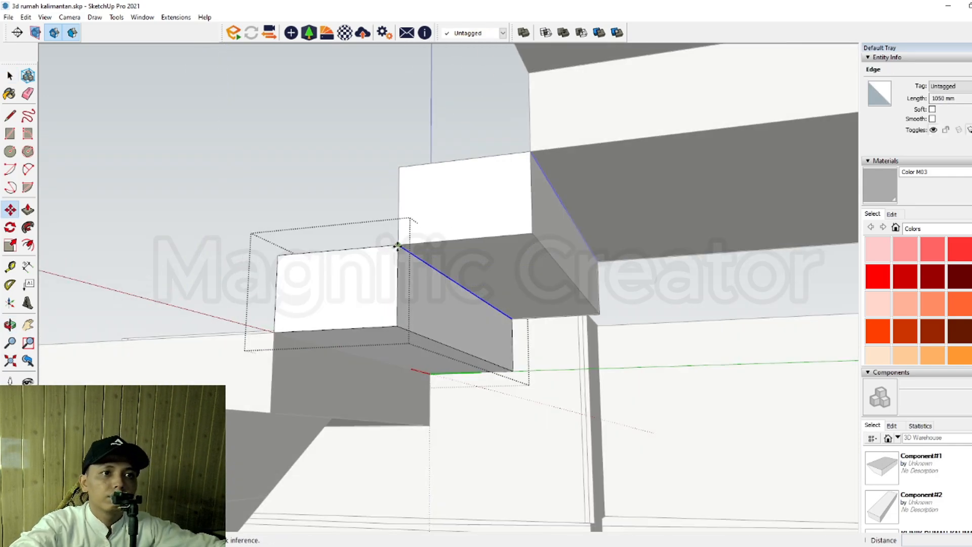
pyautogui.click(398, 246)
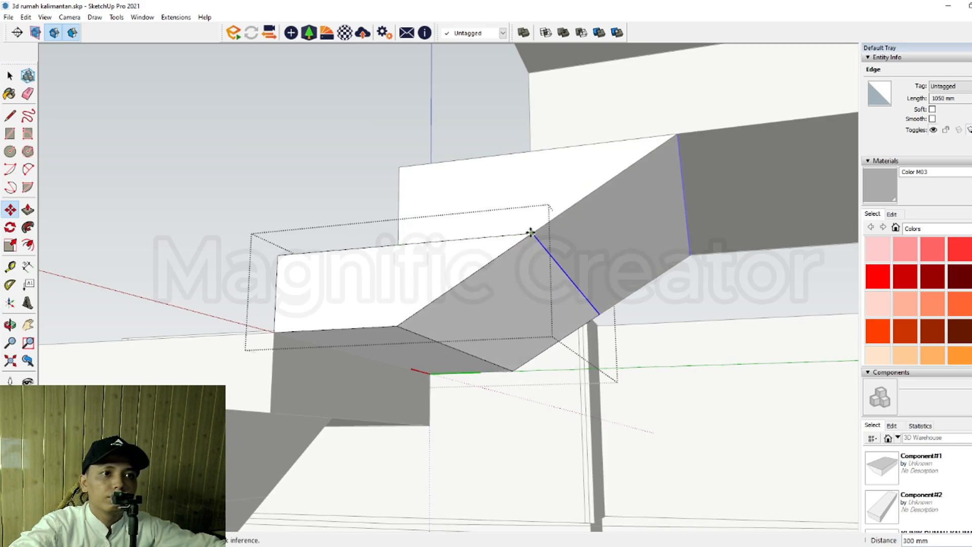
pyautogui.press('space')
pyautogui.scroll(-4, 419, 290)
pyautogui.moveTo(419, 290); pyautogui.dragTo(679, 346, button='middle')
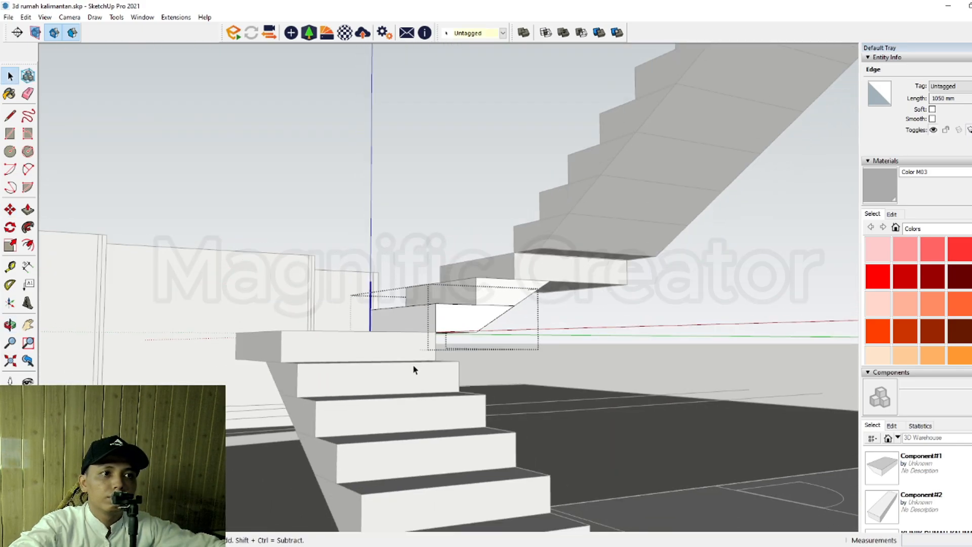
pyautogui.moveTo(415, 370); pyautogui.dragTo(203, 340, button='middle')
pyautogui.click(687, 285)
# Step: Open the lower landing for editing and move its upper edge under the first middle step to that step's sloped underside corner
pyautogui.scroll(2, 402, 347)
pyautogui.moveTo(402, 347); pyautogui.dragTo(407, 327, button='middle')
pyautogui.tripleClick(408, 346)
pyautogui.click(414, 332)
pyautogui.scroll(3, 414, 335)
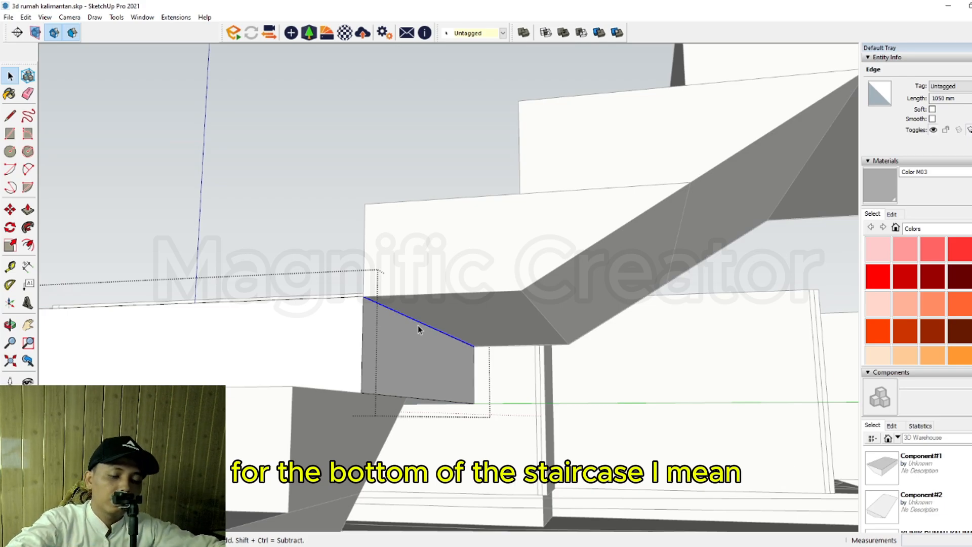
pyautogui.press('m')
pyautogui.click(365, 299)
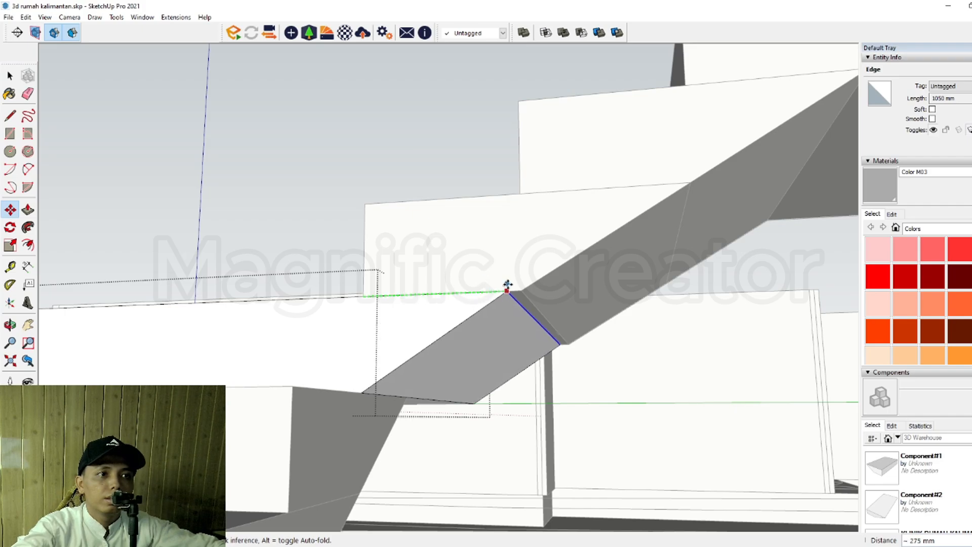
pyautogui.click(520, 289)
pyautogui.press('space')
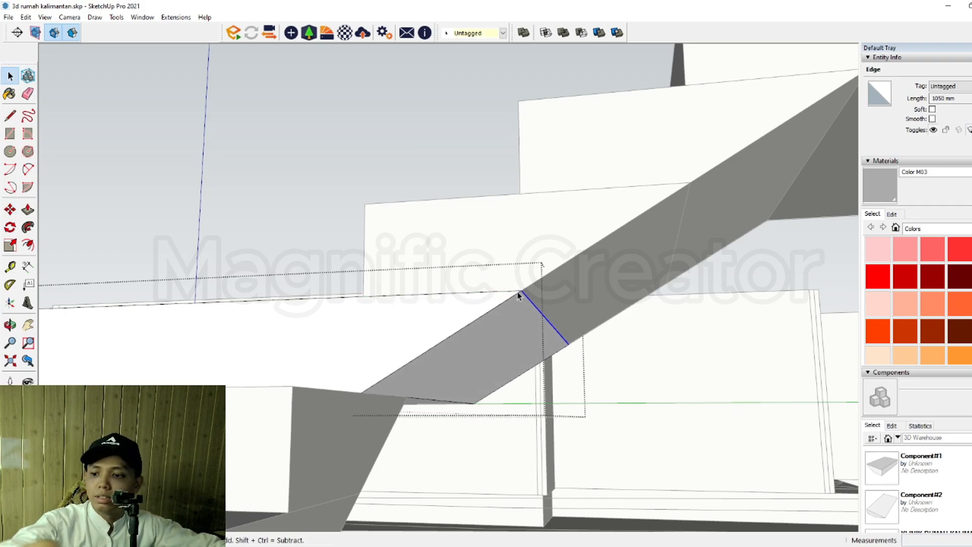
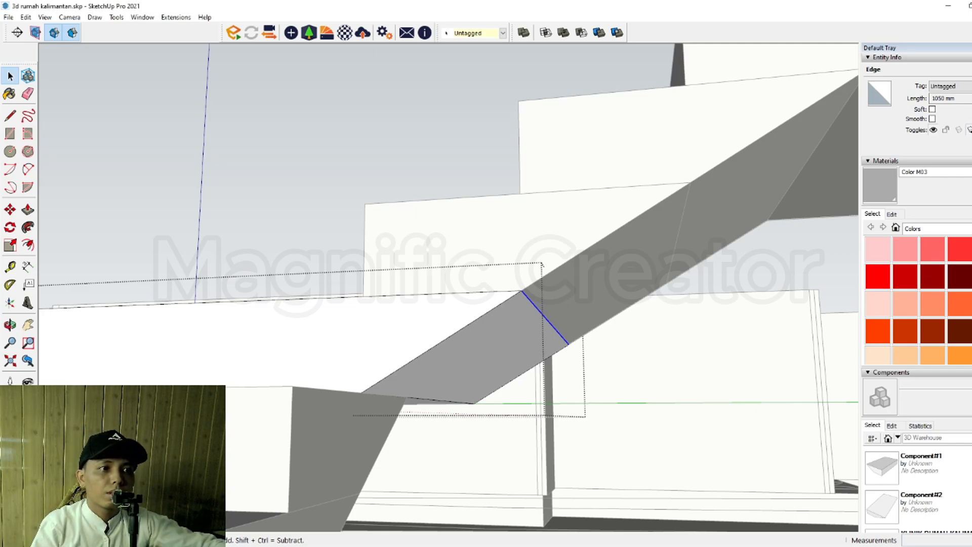
# Step: Edit the upper landing, moving its 1000 mm upper edge 300 mm to the adjoining flight step's lower edge to slope the underside
pyautogui.moveTo(328, 190); pyautogui.dragTo(432, 254, button='middle')
pyautogui.scroll(5, 527, 282)
pyautogui.tripleClick(471, 270)
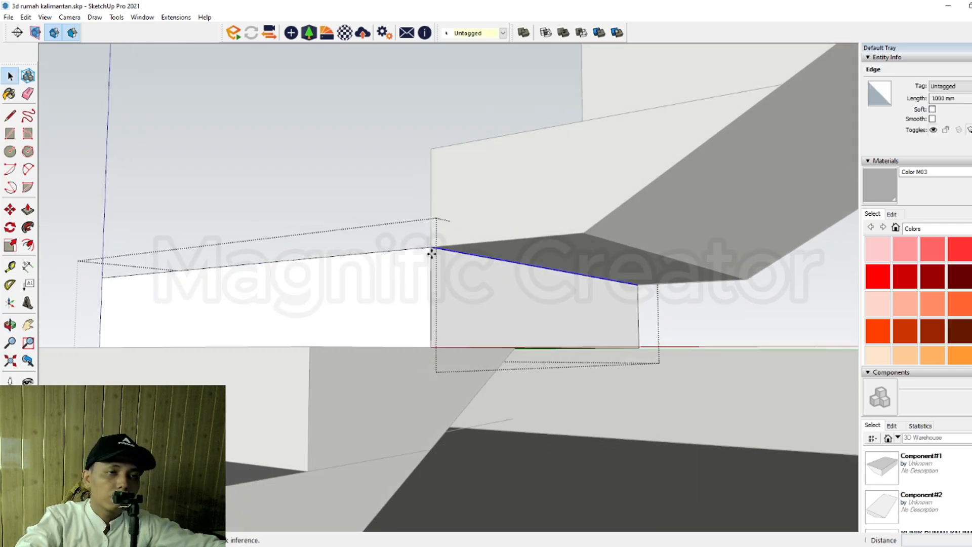
pyautogui.press('m')
pyautogui.click(431, 247)
pyautogui.click(585, 232)
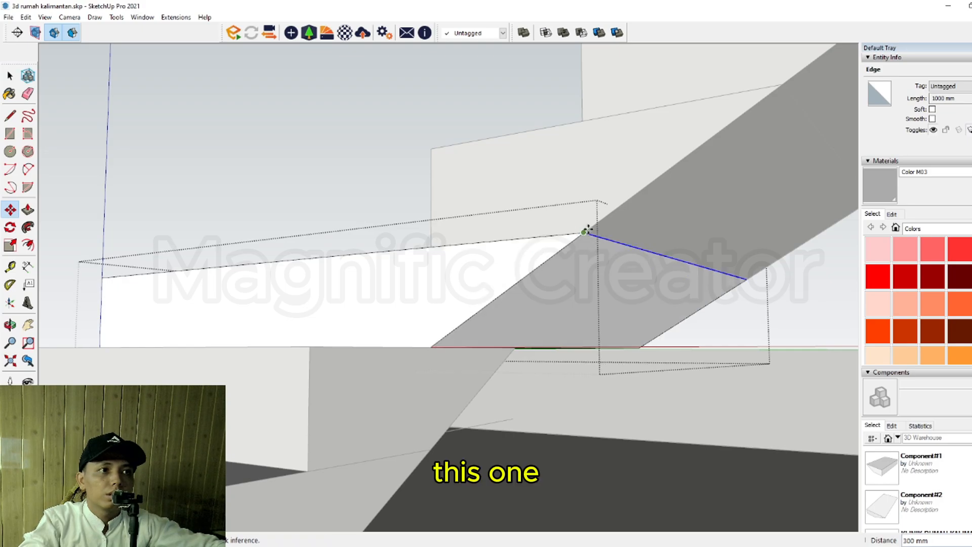
pyautogui.press('space')
pyautogui.scroll(-5, 532, 269)
pyautogui.click(415, 154)
pyautogui.scroll(-2, 492, 274)
pyautogui.moveTo(493, 273); pyautogui.dragTo(599, 278, button='middle')
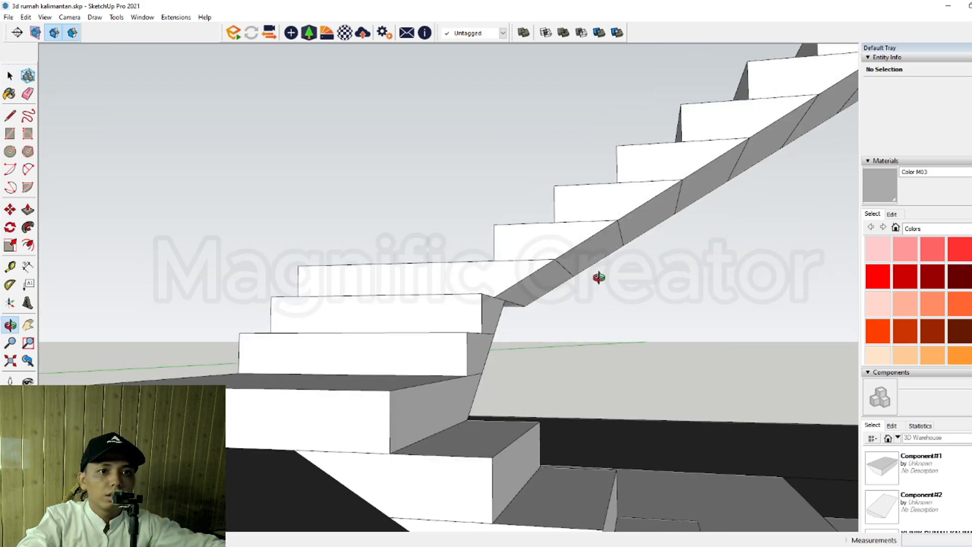
# Step: Examine the whole staircase from several angles, checking the flights, the landings and the sloped undersides
pyautogui.moveTo(405, 334); pyautogui.dragTo(296, 461, button='middle')
pyautogui.scroll(-3, 382, 345)
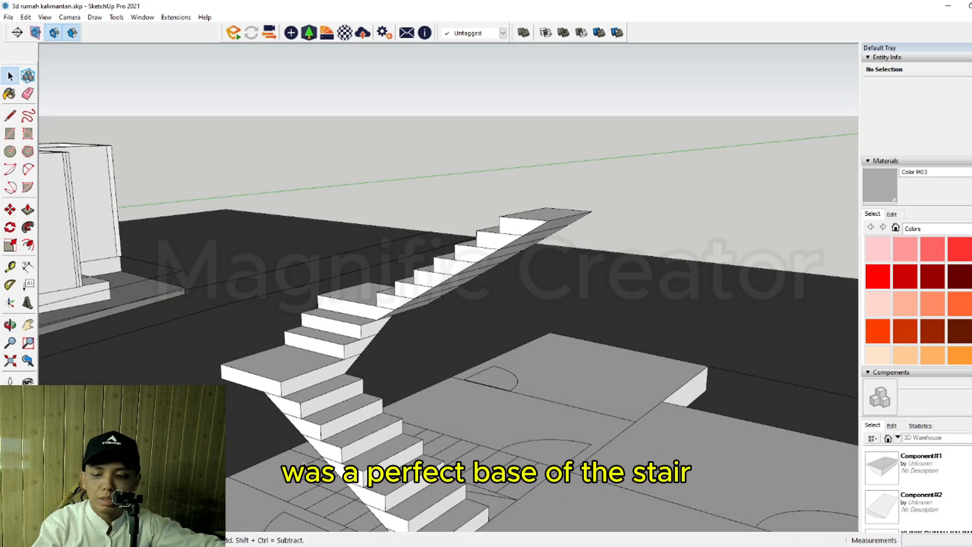
pyautogui.scroll(5, 355, 430)
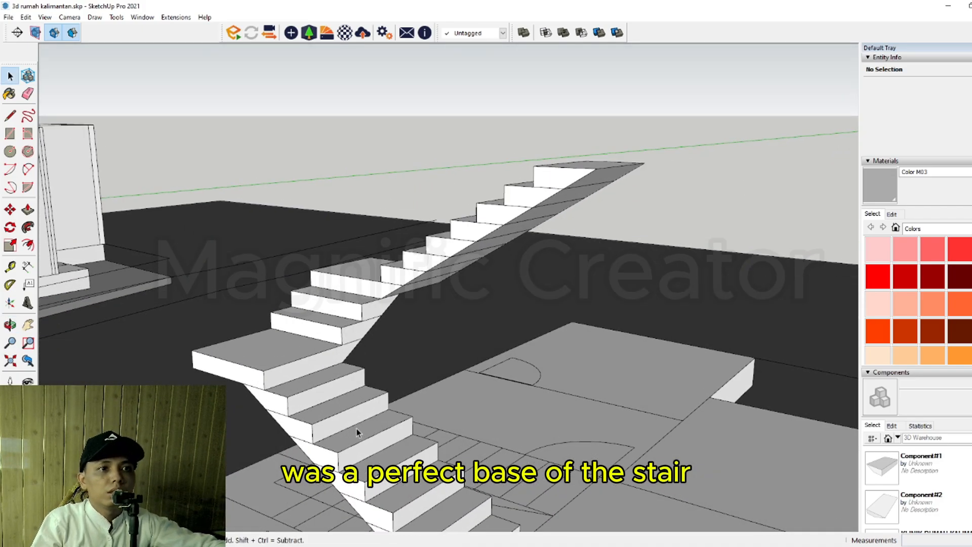
pyautogui.scroll(-5, 426, 384)
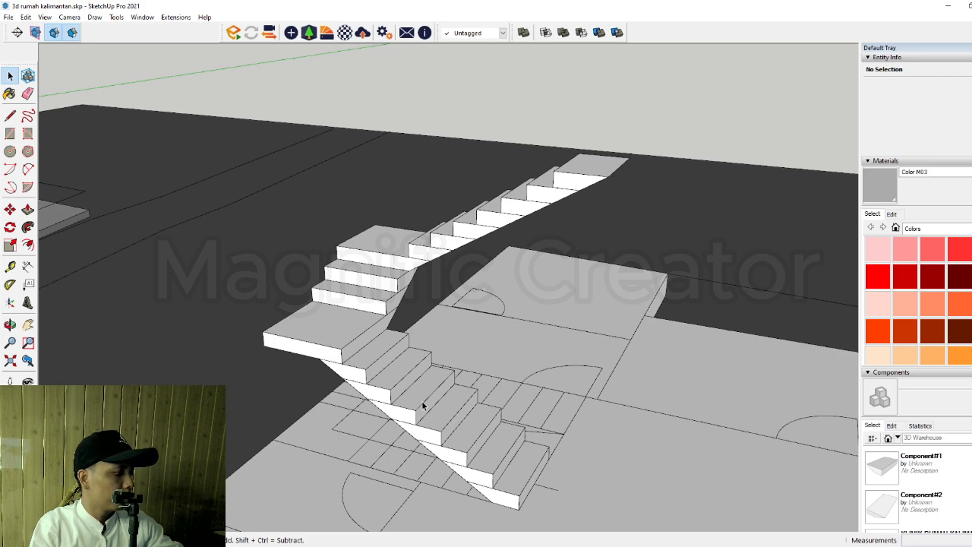
pyautogui.scroll(3, 399, 396)
pyautogui.moveTo(370, 363); pyautogui.dragTo(455, 423, button='middle')
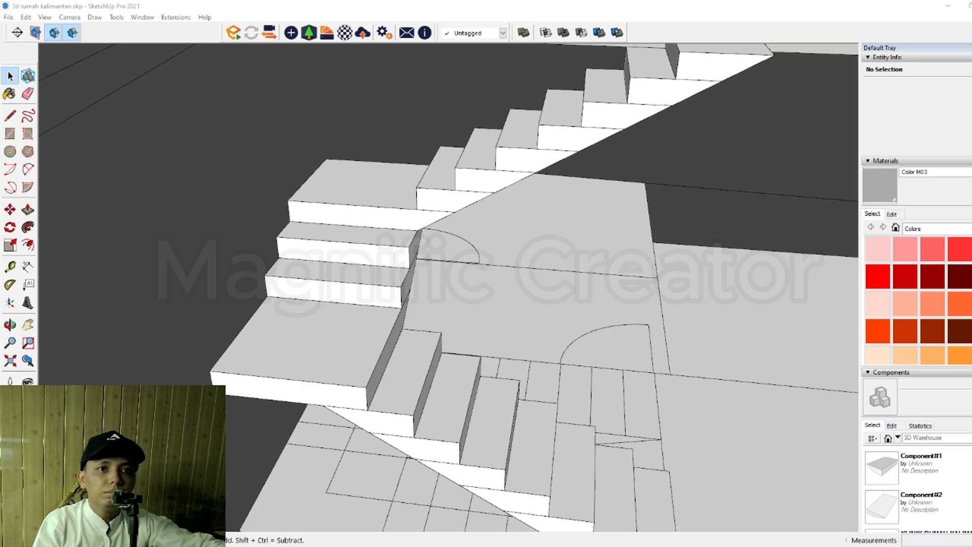
pyautogui.scroll(-3, 411, 363)
pyautogui.scroll(2, 395, 358)
pyautogui.moveTo(395, 361)
pyautogui.mouseDown(button='middle')
pyautogui.moveTo(410, 397)
pyautogui.moveTo(596, 394)
pyautogui.moveTo(685, 373)
pyautogui.moveTo(366, 392)
pyautogui.moveTo(430, 445)
pyautogui.moveTo(435, 475)
pyautogui.moveTo(409, 450)
pyautogui.moveTo(250, 393)
pyautogui.moveTo(347, 427)
pyautogui.moveTo(347, 439)
pyautogui.moveTo(497, 454)
pyautogui.moveTo(397, 460)
pyautogui.moveTo(490, 451)
pyautogui.mouseUp(button='middle')
pyautogui.scroll(10, 490, 451)
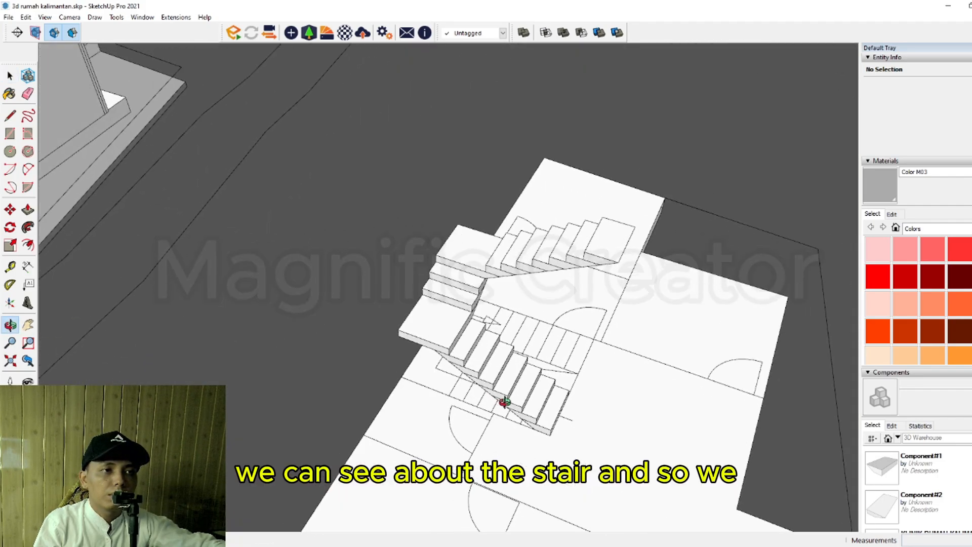
# Step: Select both flights, both landings and the steps between them, and combine them into a single group
pyautogui.moveTo(536, 371); pyautogui.dragTo(381, 282, button='middle')
pyautogui.scroll(-1, 440, 380)
pyautogui.click(441, 364)
pyautogui.scroll(-2, 438, 357)
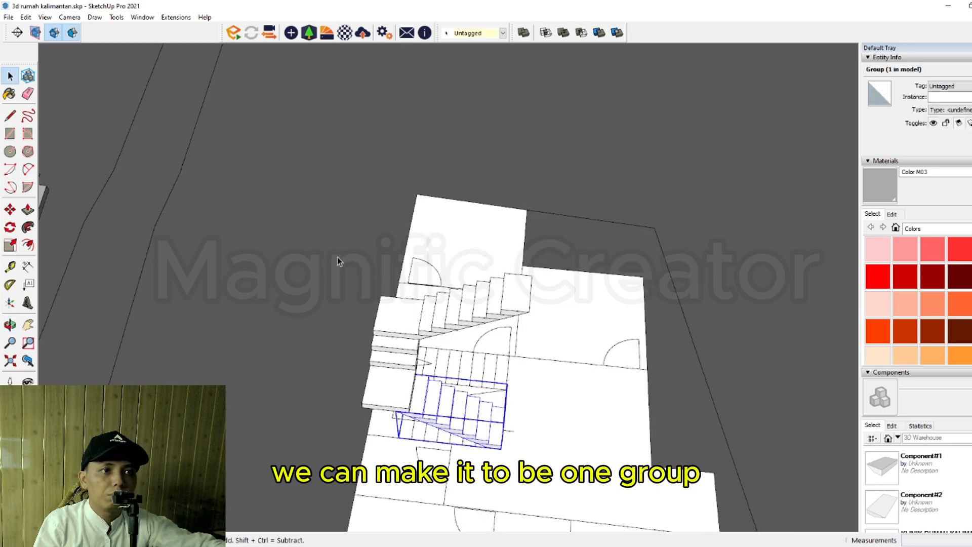
pyautogui.moveTo(338, 256); pyautogui.dragTo(560, 452)
pyautogui.scroll(2, 477, 416)
pyautogui.scroll(-2, 449, 406)
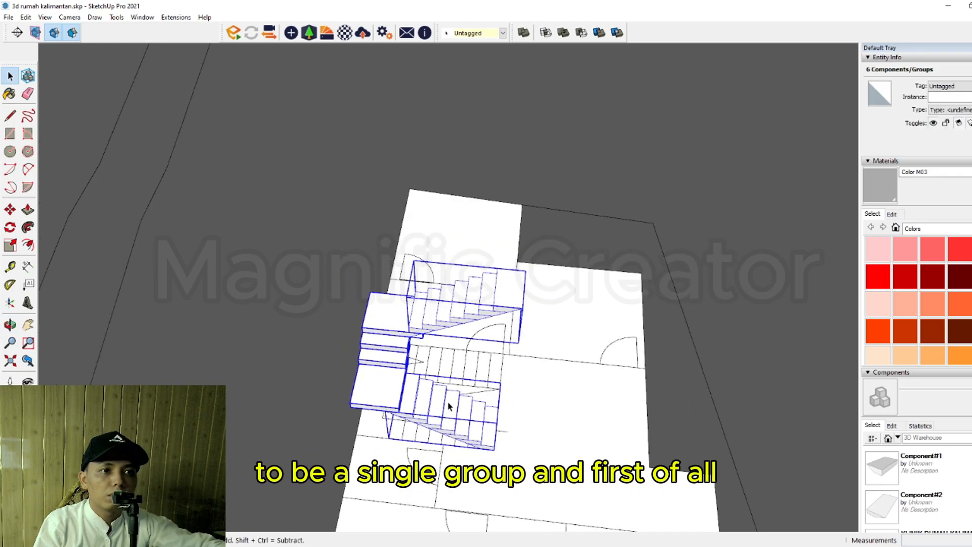
pyautogui.moveTo(301, 235); pyautogui.dragTo(561, 470)
pyautogui.scroll(1, 464, 412)
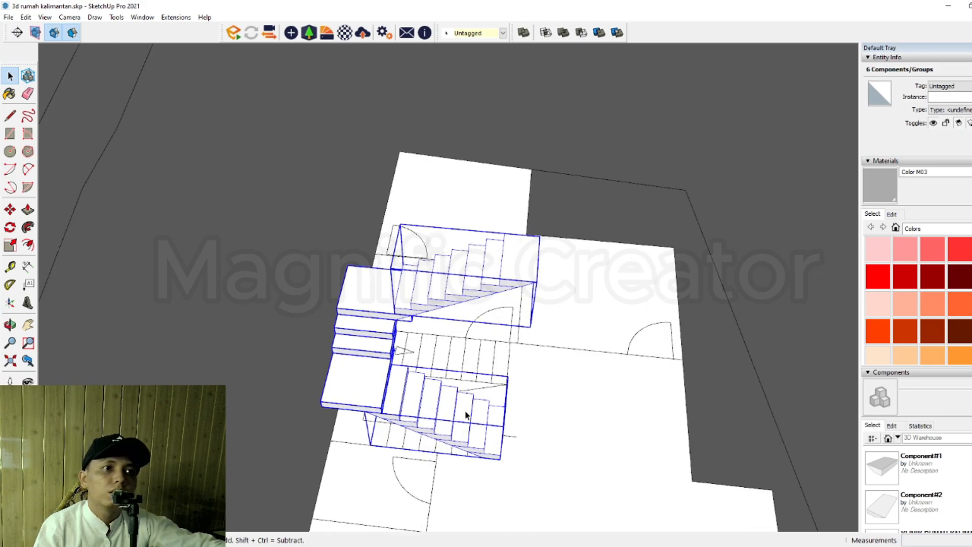
pyautogui.click(455, 315)
# Step: Move the staircase group by its first step's bottom corner to the stair outline inside the walled ground-floor model
pyautogui.scroll(4, 518, 446)
pyautogui.moveTo(518, 446); pyautogui.dragTo(376, 383, button='middle')
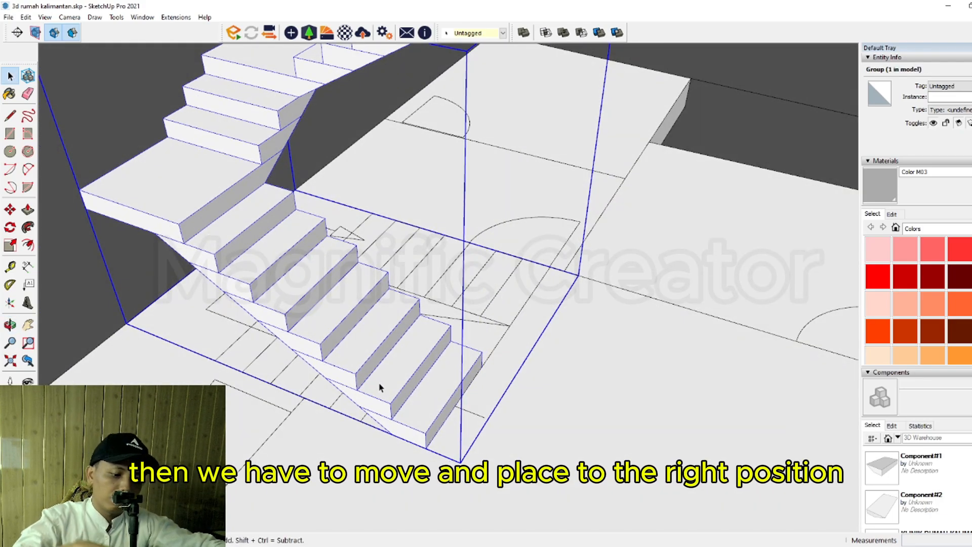
pyautogui.press('m')
pyautogui.click(432, 444)
pyautogui.scroll(-5, 498, 405)
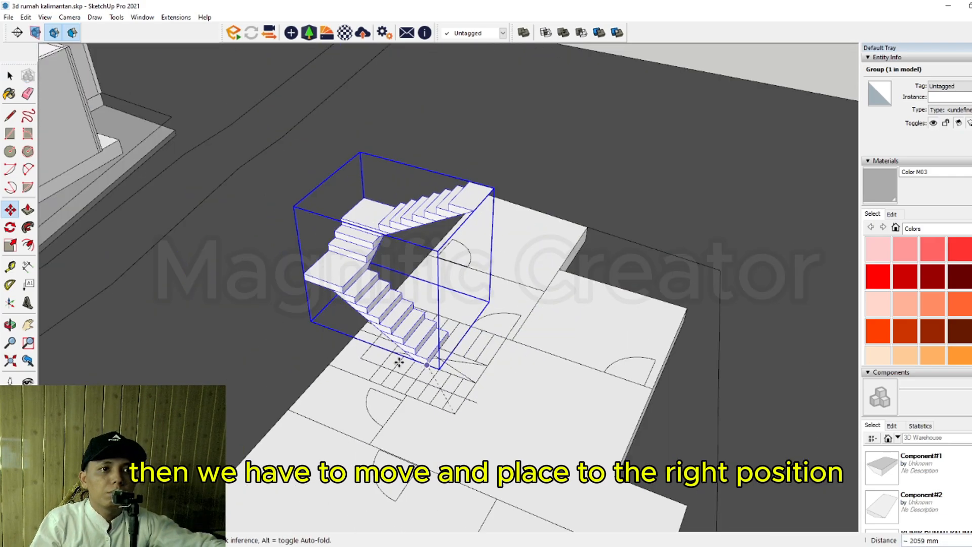
pyautogui.keyDown('shift'); pyautogui.moveTo(400, 331); pyautogui.dragTo(759, 471, button='middle'); pyautogui.keyUp('shift')
pyautogui.moveTo(324, 324); pyautogui.dragTo(420, 390, button='middle')
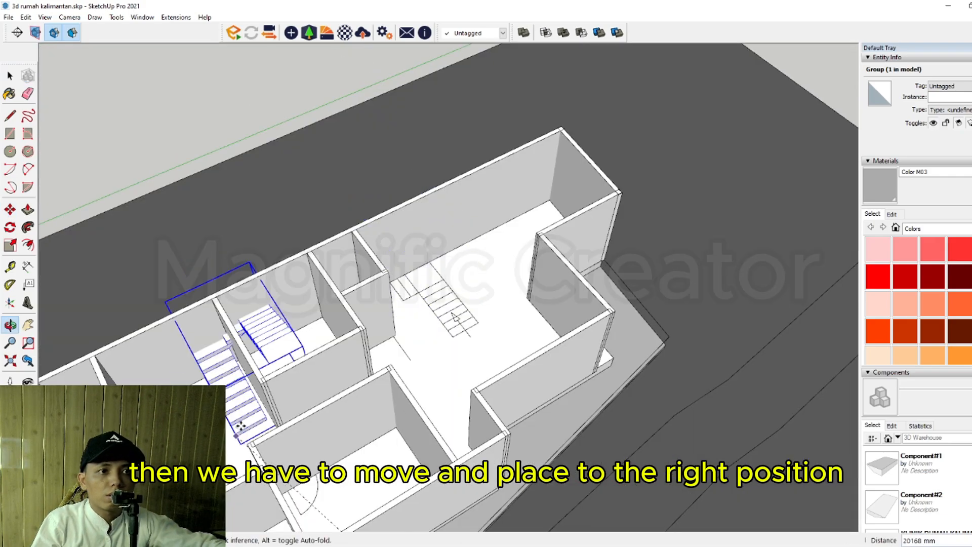
pyautogui.click(429, 350)
pyautogui.scroll(10, 430, 349)
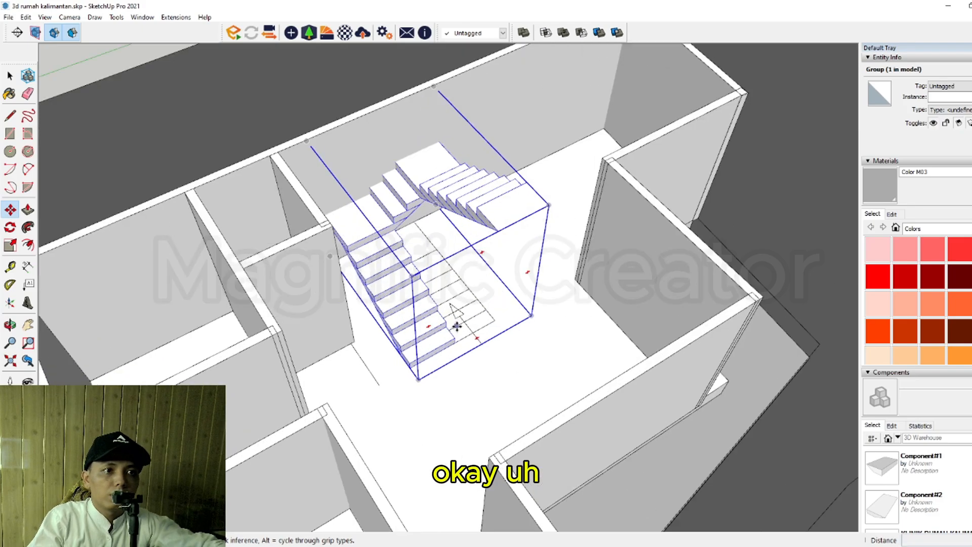
pyautogui.press('space')
# Step: Flip the staircase group along the green axis and move its first step's bottom outer corner to the stair outline's front corner
pyautogui.scroll(-5, 419, 381)
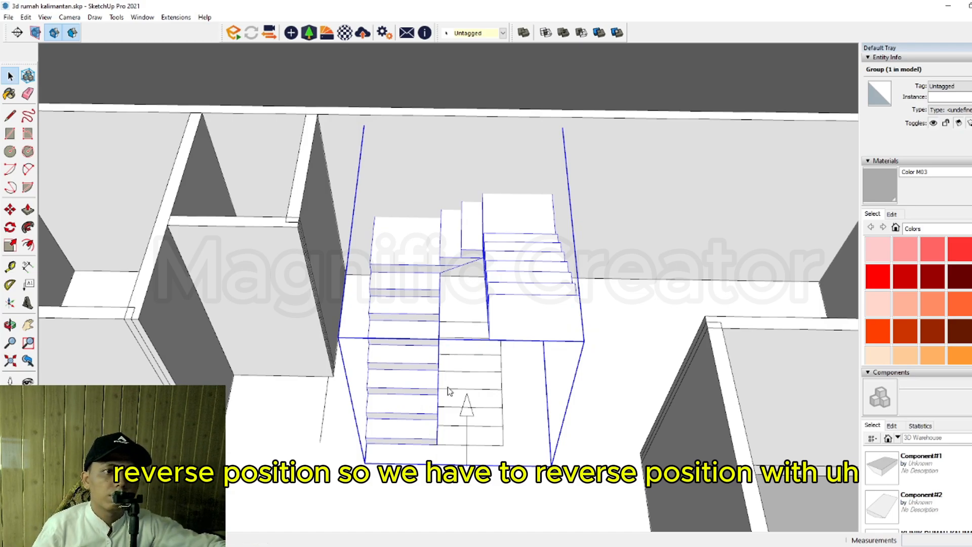
pyautogui.click(542, 392)
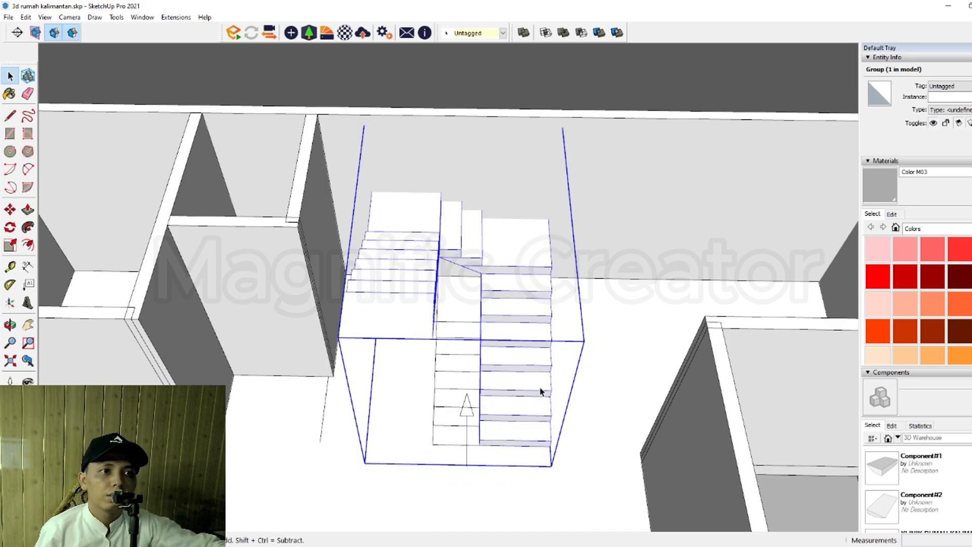
pyautogui.scroll(3, 542, 393)
pyautogui.moveTo(535, 441); pyautogui.dragTo(443, 405, button='middle')
pyautogui.scroll(2, 516, 471)
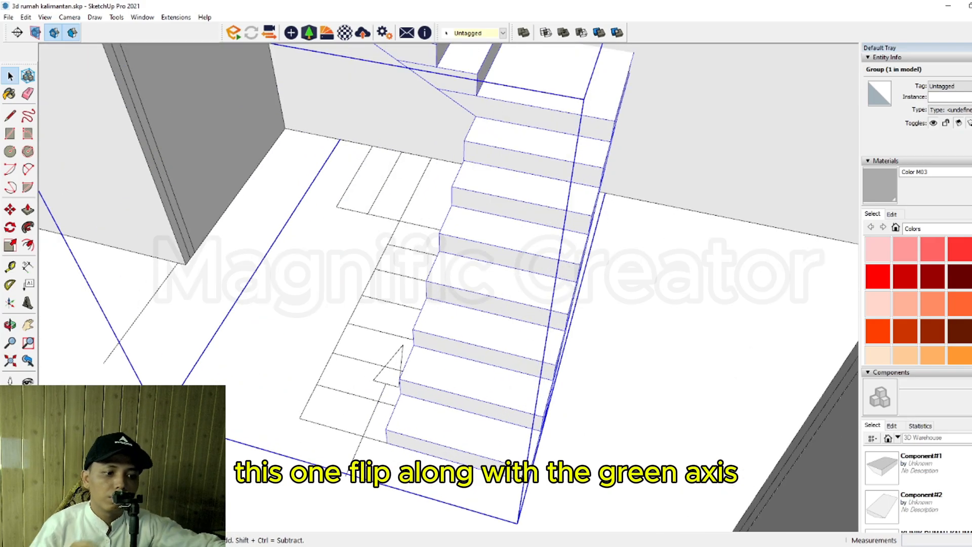
pyautogui.press('m')
pyautogui.click(527, 478)
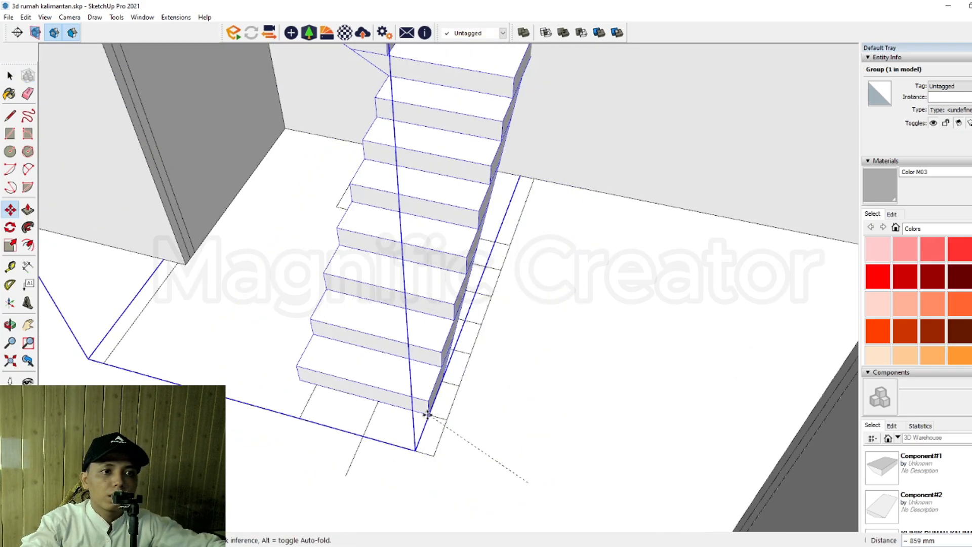
pyautogui.click(444, 450)
pyautogui.scroll(-5, 444, 451)
pyautogui.moveTo(445, 451); pyautogui.dragTo(354, 319, button='middle')
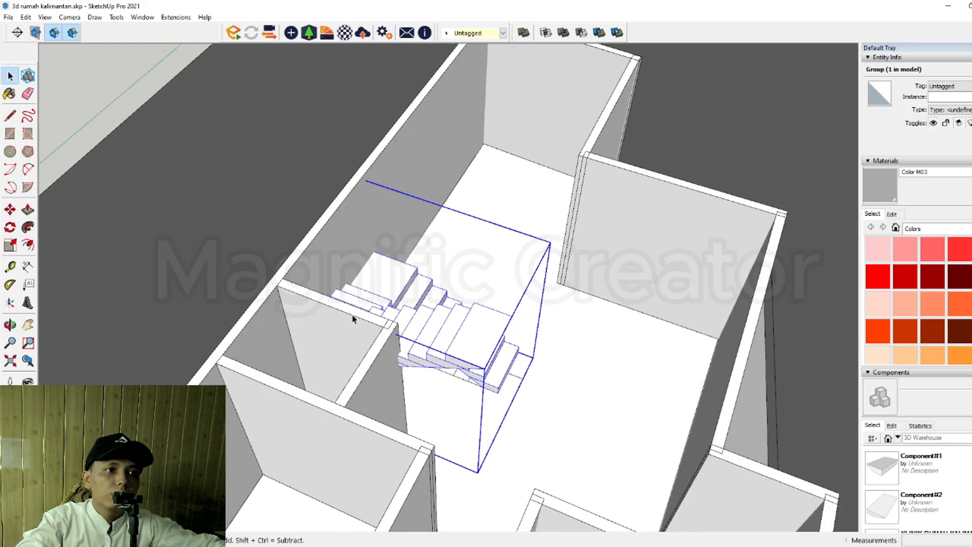
pyautogui.moveTo(572, 417); pyautogui.dragTo(502, 323, button='middle')
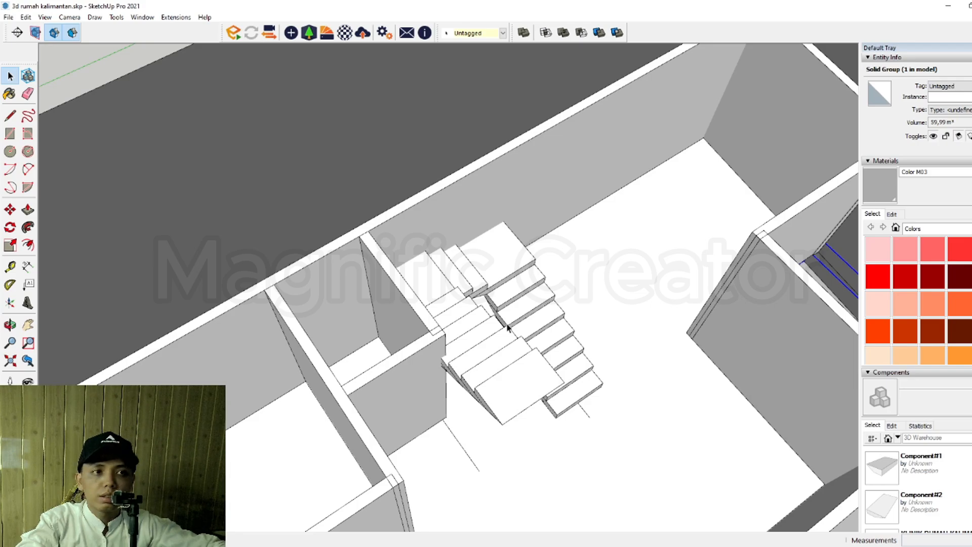
# Step: Start the slab outline with a line about 17413 mm long along the long outer wall's top, from rear inner corner to front corner
pyautogui.scroll(-1, 508, 326)
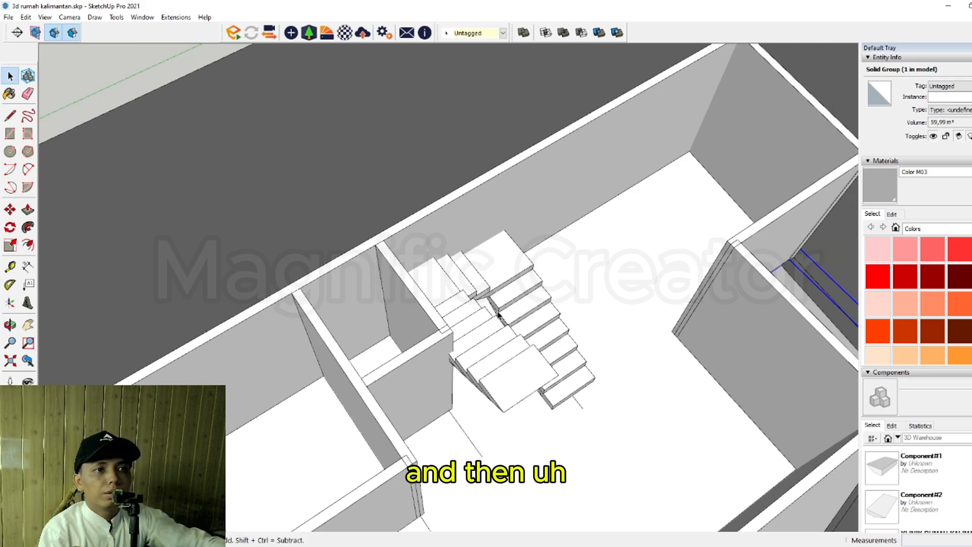
pyautogui.scroll(-1, 499, 301)
pyautogui.moveTo(499, 301); pyautogui.dragTo(602, 264, button='middle')
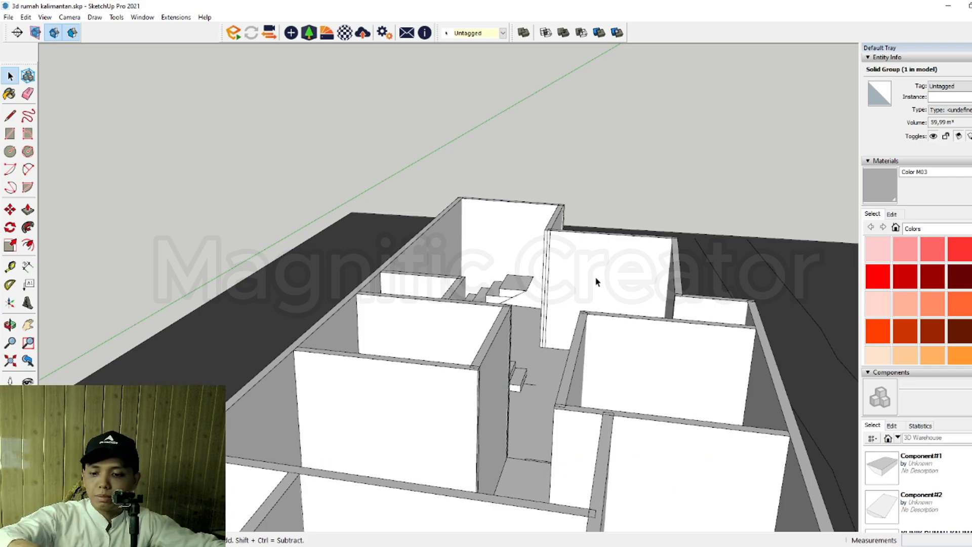
pyautogui.scroll(-5, 569, 285)
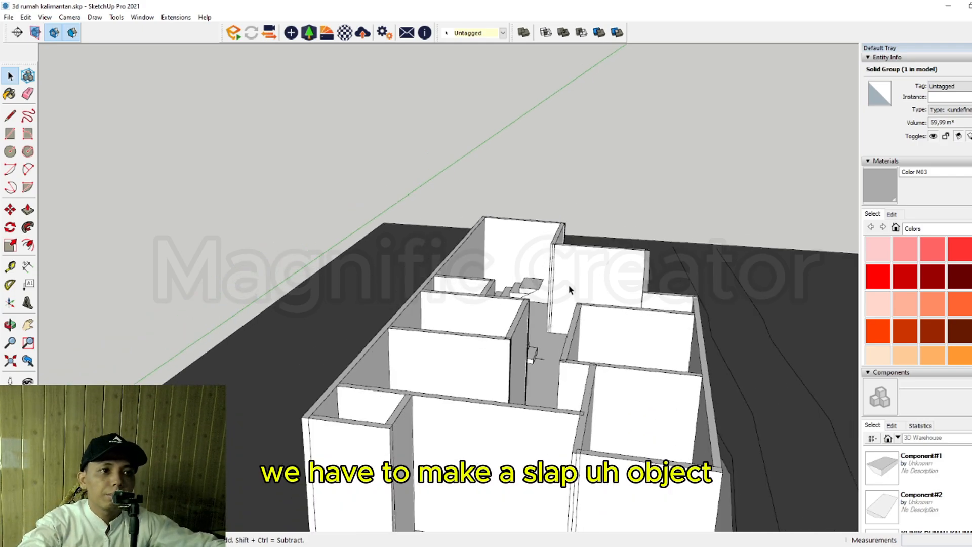
pyautogui.moveTo(573, 327); pyautogui.dragTo(550, 372, button='middle')
pyautogui.scroll(3, 547, 302)
pyautogui.moveTo(546, 302); pyautogui.dragTo(516, 333, button='middle')
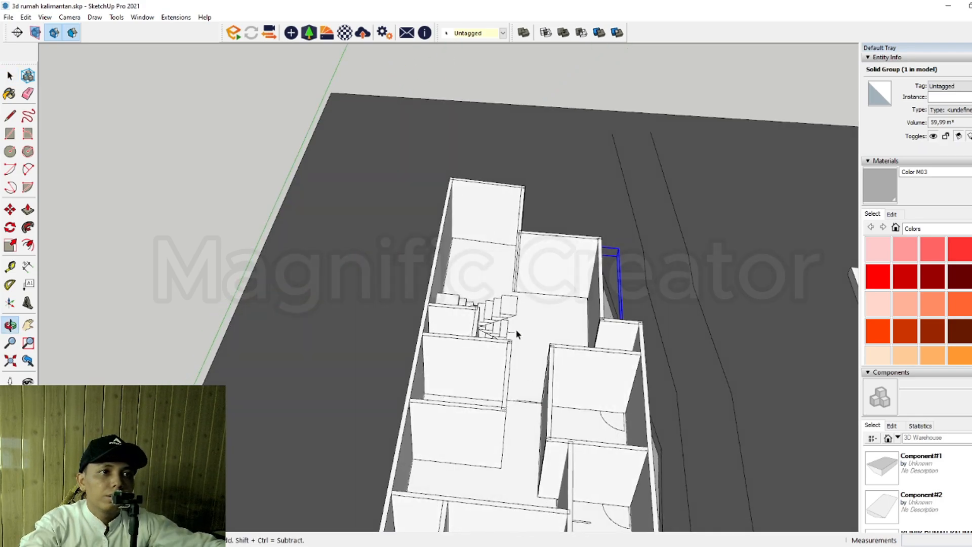
pyautogui.scroll(4, 466, 204)
pyautogui.moveTo(463, 204)
pyautogui.keyDown('shift'); pyautogui.mouseDown(button='middle')
pyautogui.moveTo(453, 266)
pyautogui.moveTo(471, 287)
pyautogui.moveTo(460, 298)
pyautogui.mouseUp(button='middle'); pyautogui.keyUp('shift')
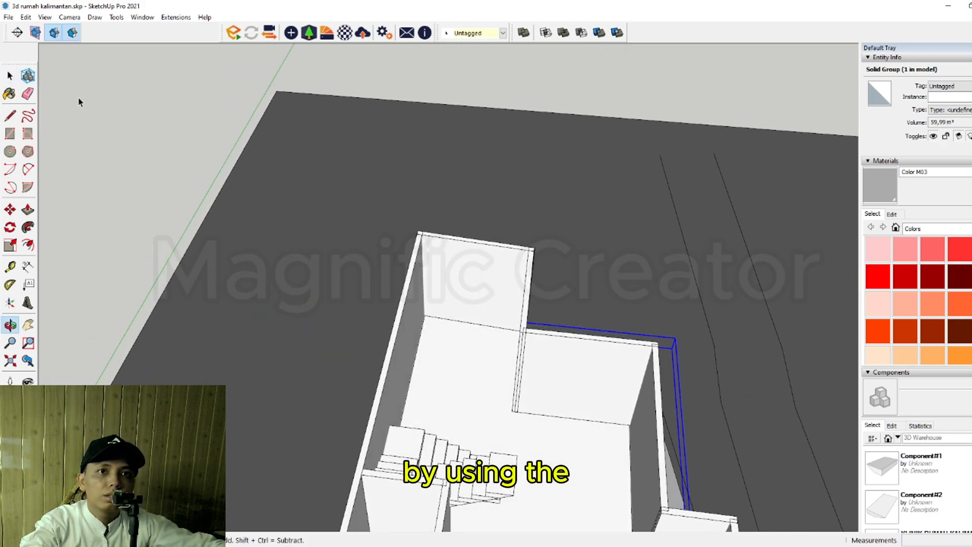
pyautogui.click(10, 116)
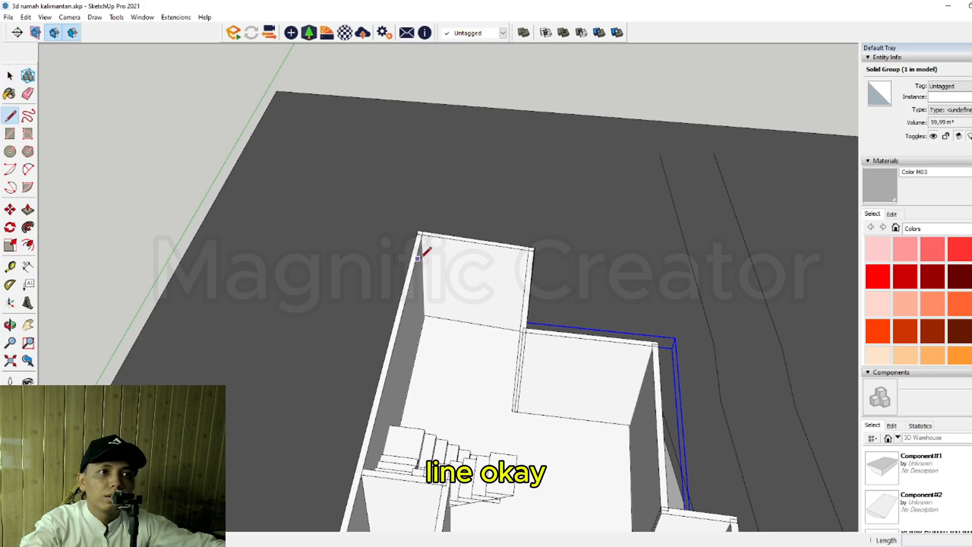
pyautogui.scroll(5, 423, 245)
pyautogui.scroll(5, 427, 260)
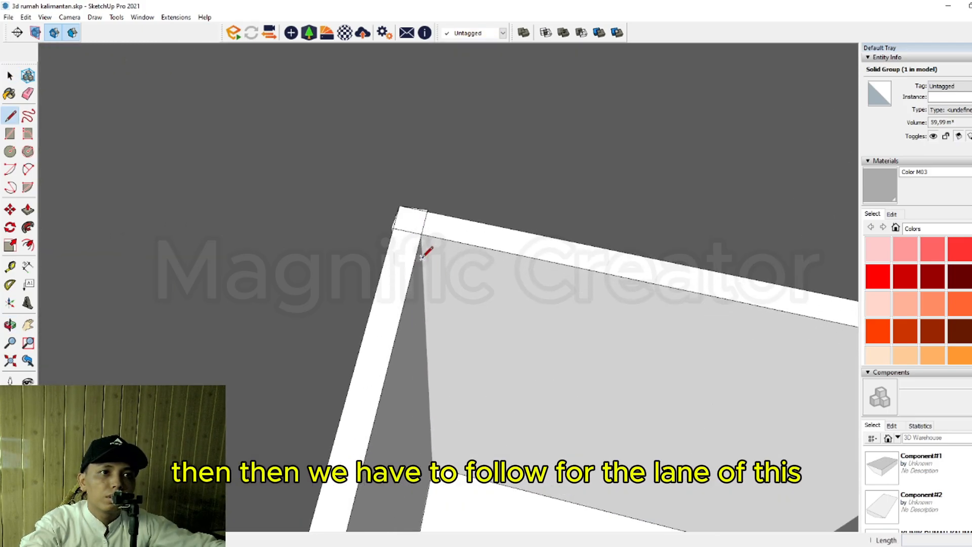
pyautogui.click(415, 258)
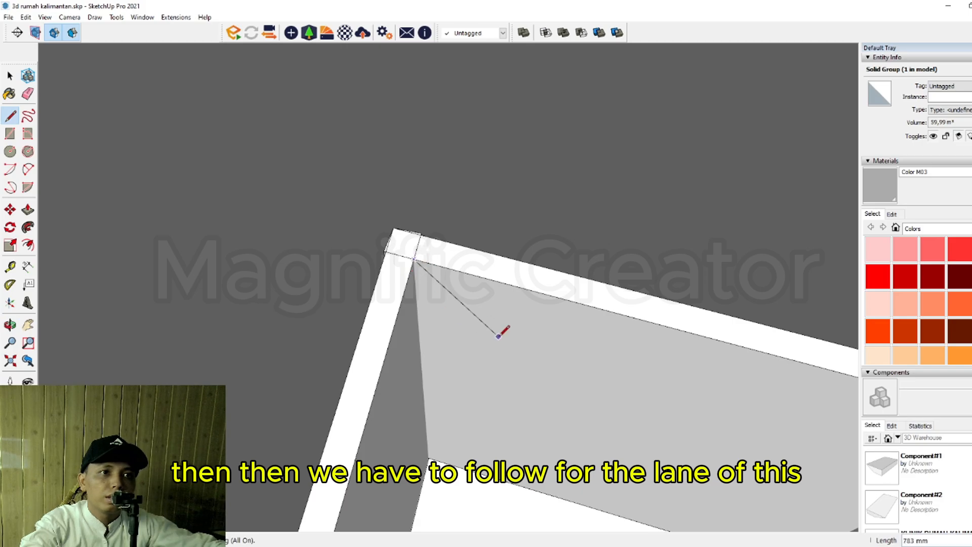
pyautogui.scroll(-6, 435, 236)
pyautogui.scroll(-6, 457, 256)
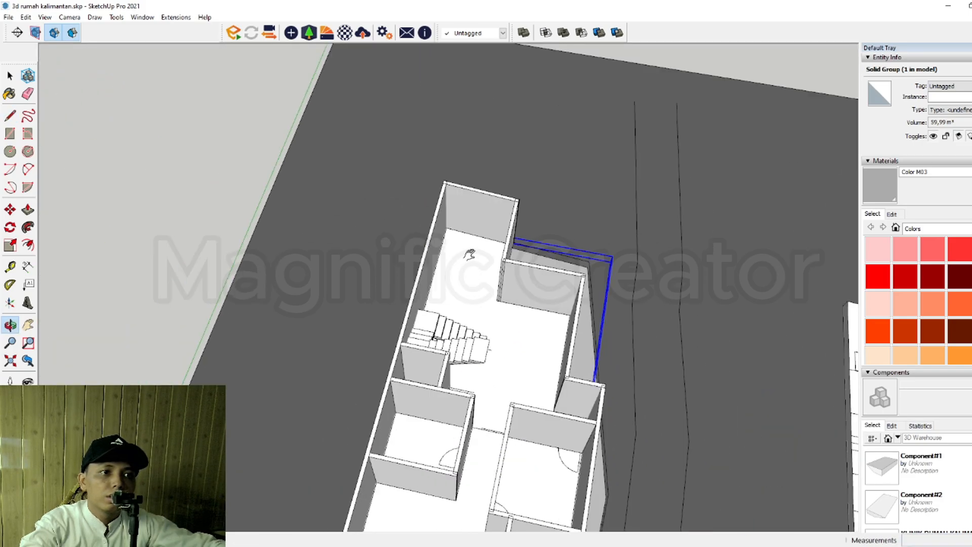
pyautogui.scroll(3, 385, 362)
pyautogui.scroll(1, 385, 362)
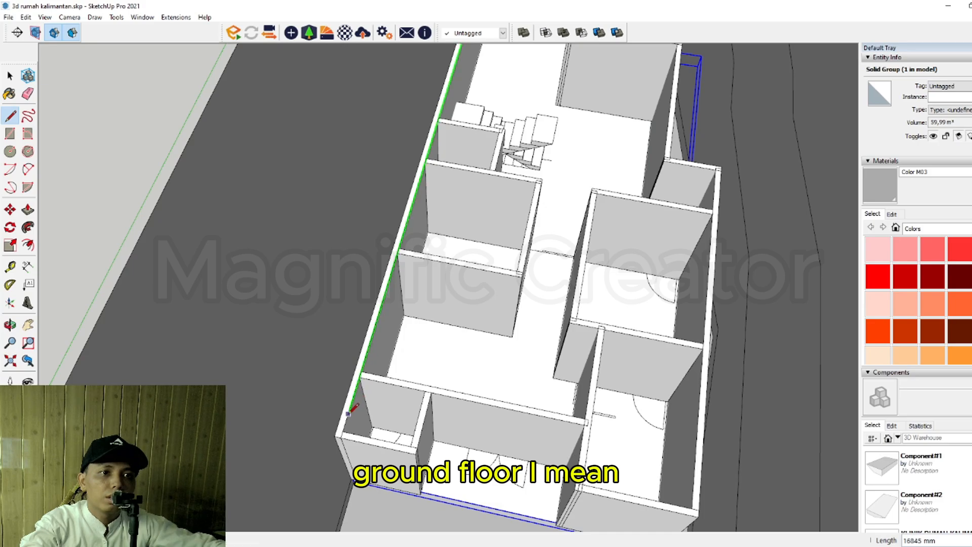
pyautogui.scroll(2, 355, 400)
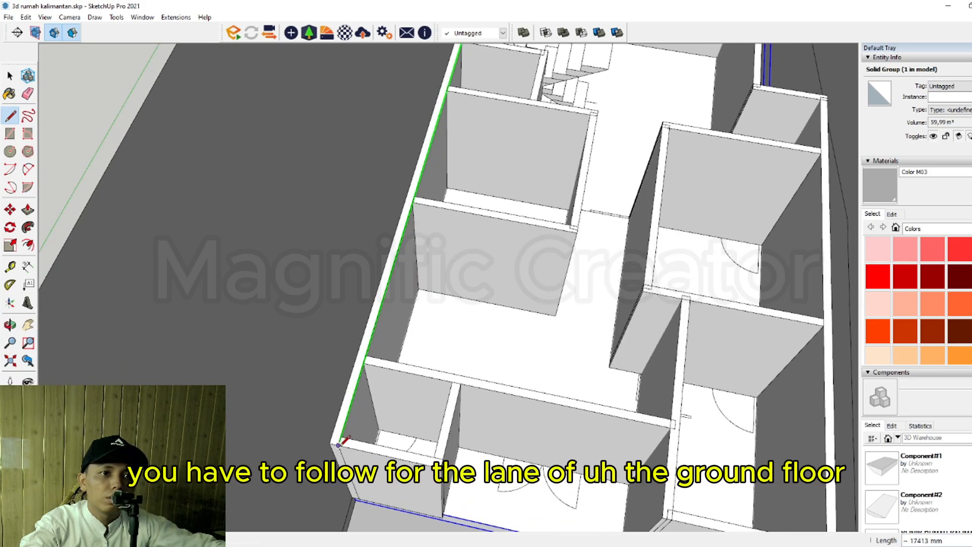
pyautogui.click(338, 445)
# Step: Continue the outline across the front wall's top and back along the opposite side wall to its first setback corner
pyautogui.scroll(-3, 435, 463)
pyautogui.scroll(4, 587, 428)
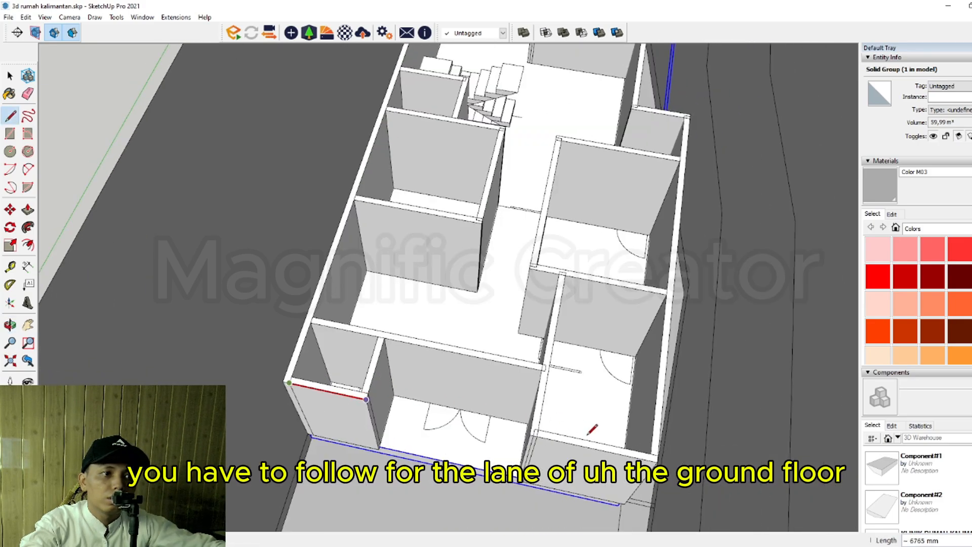
pyautogui.click(565, 448)
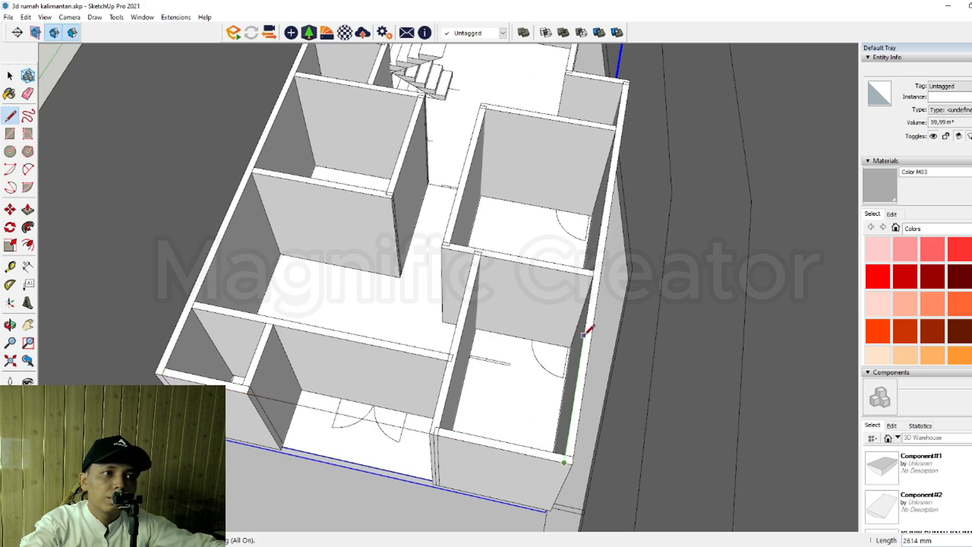
pyautogui.moveTo(582, 328)
pyautogui.keyDown('shift'); pyautogui.mouseDown(button='middle')
pyautogui.moveTo(570, 370)
pyautogui.moveTo(584, 274)
pyautogui.moveTo(574, 373)
pyautogui.mouseUp(button='middle'); pyautogui.keyUp('shift')
pyautogui.scroll(6, 593, 312)
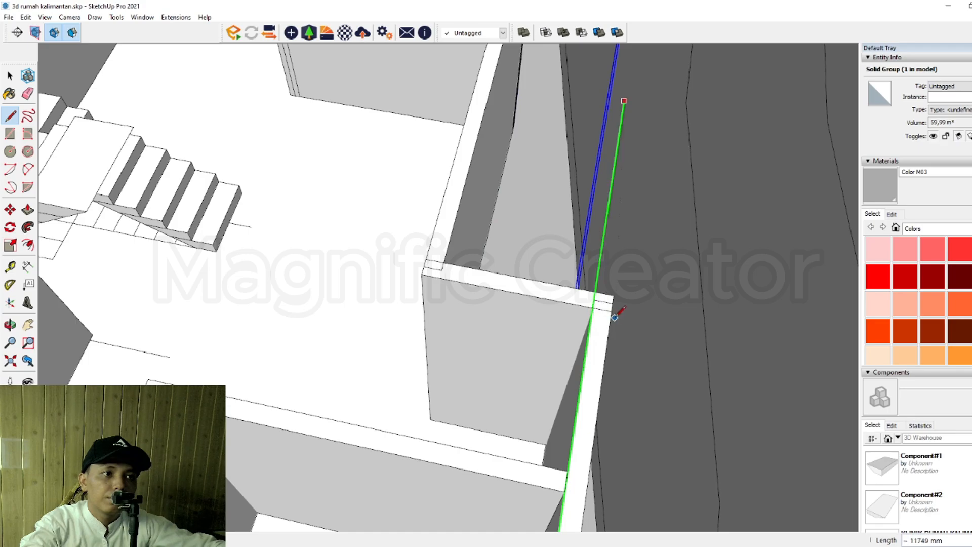
pyautogui.click(611, 310)
# Step: Trace the outline around the first setback, 4600 mm towards the rear, and in to the second setback's inner corner
pyautogui.scroll(-3, 487, 276)
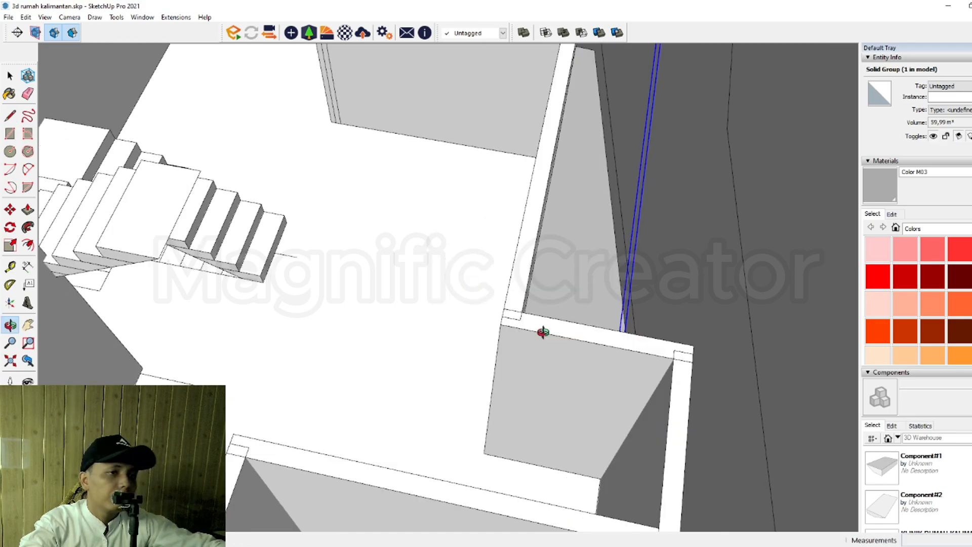
pyautogui.scroll(3, 506, 311)
pyautogui.scroll(-3, 512, 354)
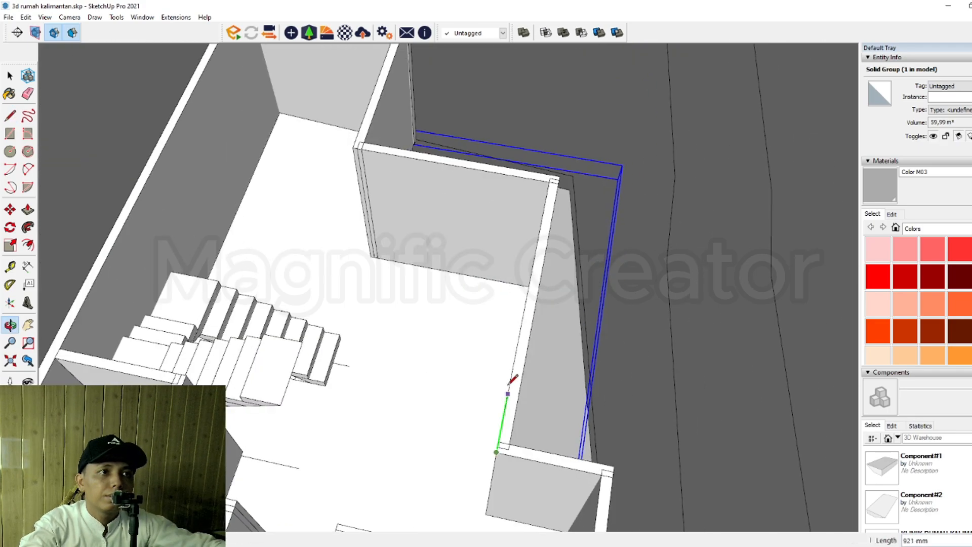
pyautogui.scroll(4, 548, 191)
pyautogui.scroll(2, 566, 170)
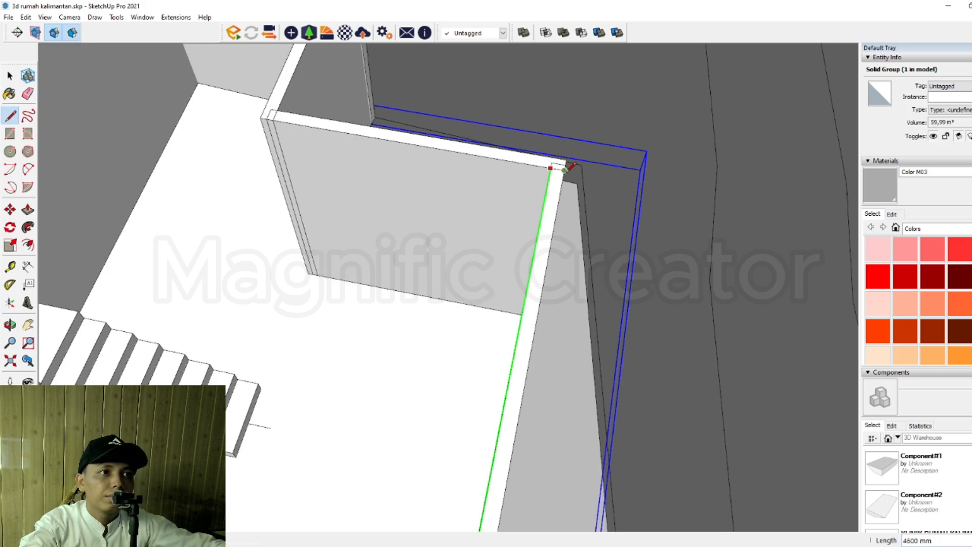
pyautogui.click(565, 169)
pyautogui.scroll(3, 506, 273)
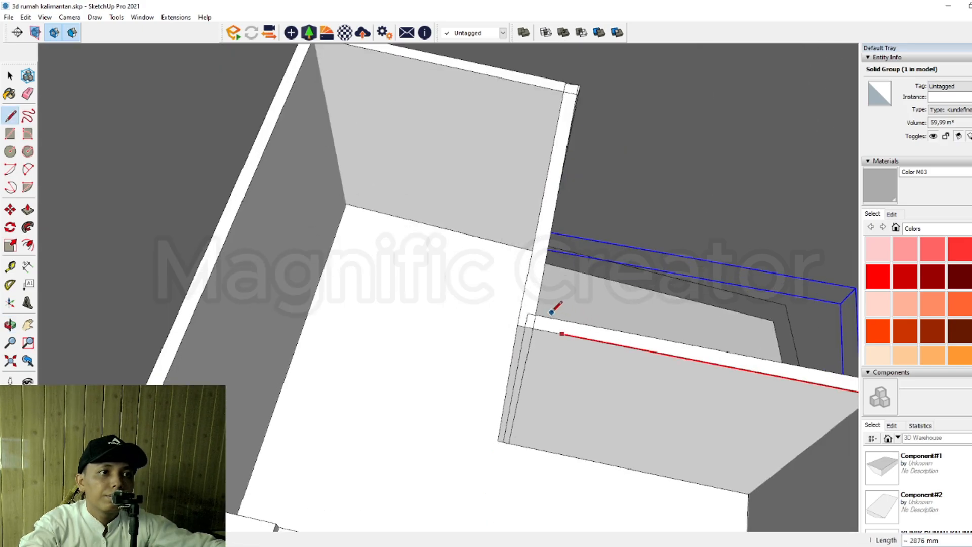
pyautogui.click(518, 325)
# Step: Trace the rear room's side and back wall tops to the starting corner, closing the outline into a face
pyautogui.press('Right')
pyautogui.scroll(3, 570, 87)
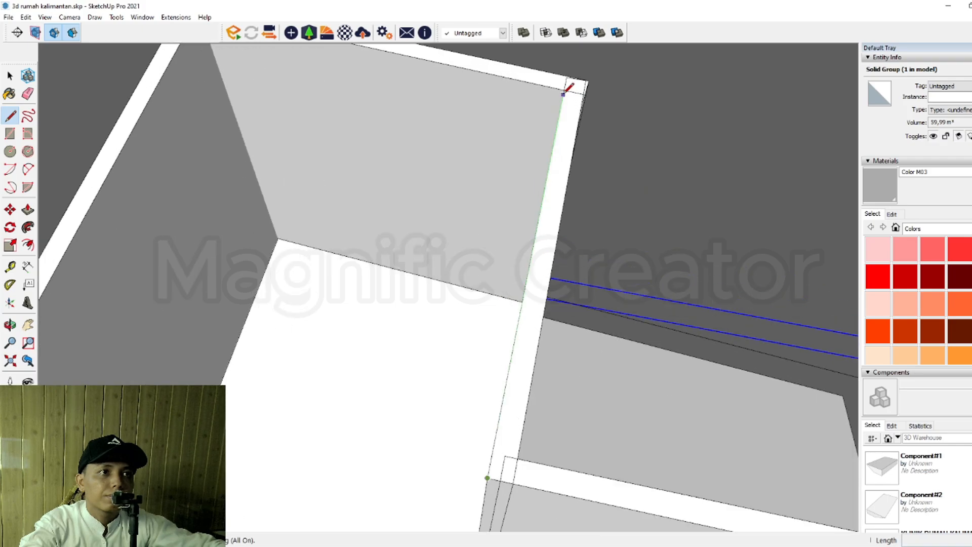
pyautogui.moveTo(571, 87); pyautogui.dragTo(795, 234, button='middle')
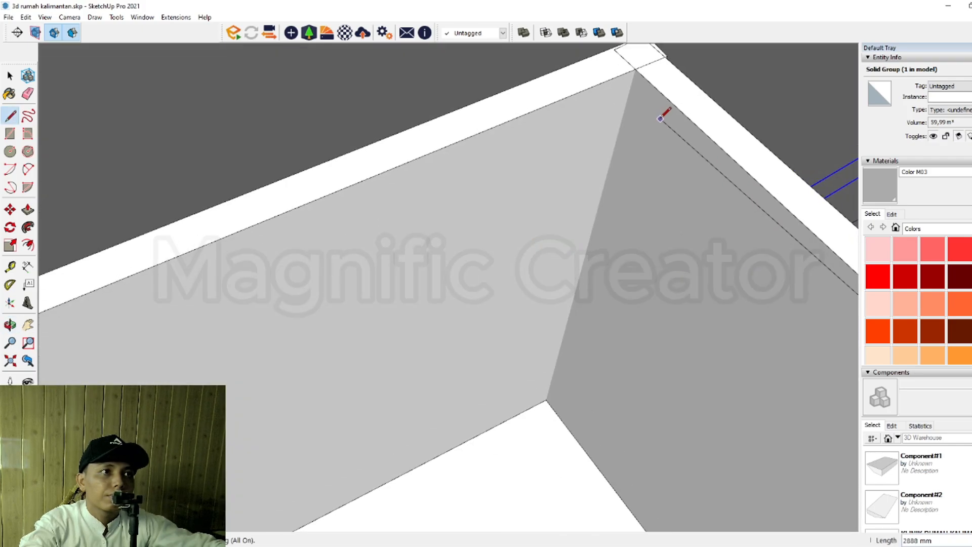
pyautogui.click(636, 68)
pyautogui.scroll(-3, 616, 96)
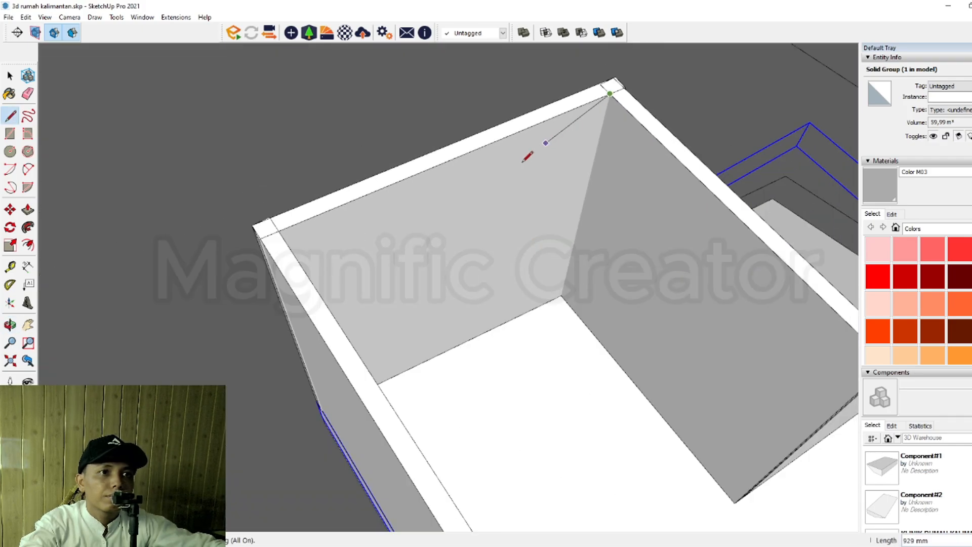
pyautogui.scroll(3, 283, 223)
pyautogui.scroll(-5, 285, 222)
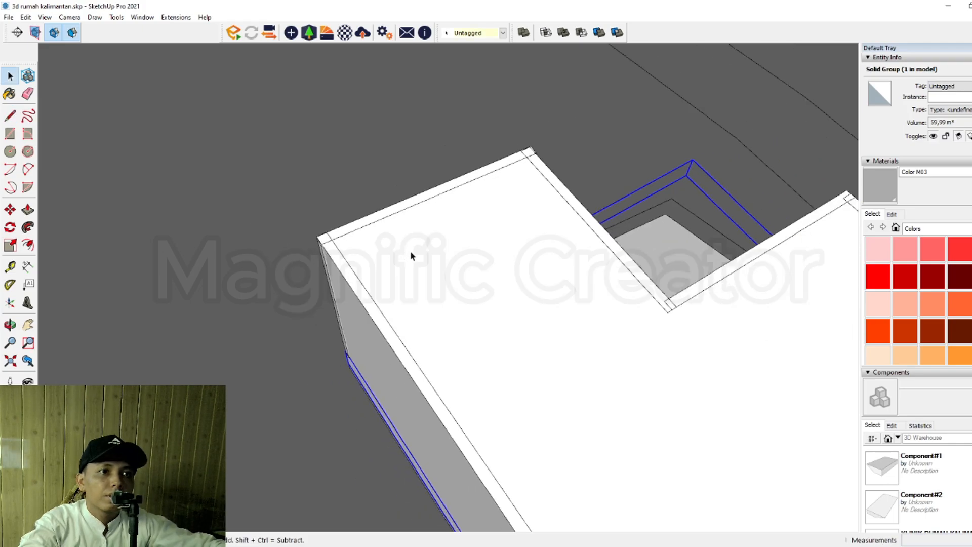
pyautogui.press('space')
# Step: Push/Pull the slab face downward 450 mm to give the slab its thickness
pyautogui.scroll(2, 469, 326)
pyautogui.scroll(3, 396, 340)
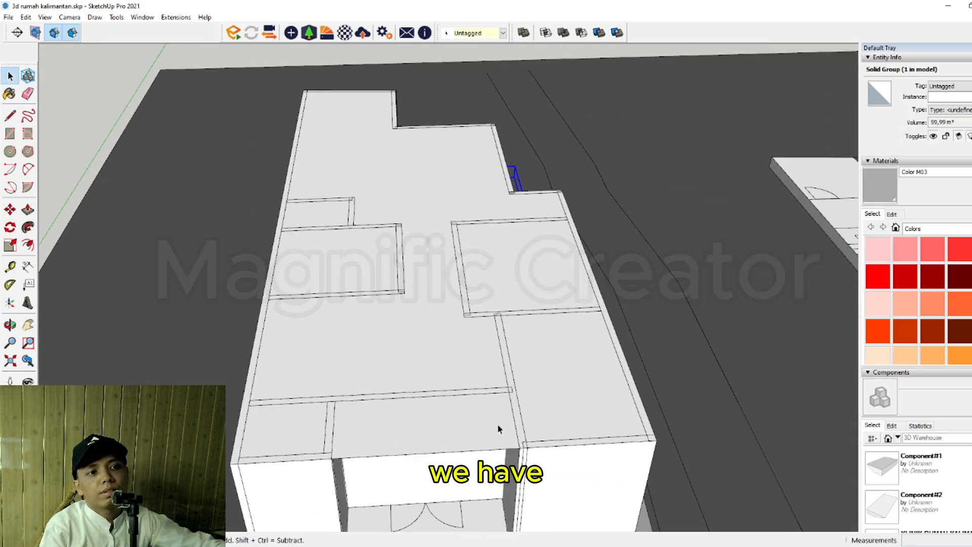
pyautogui.moveTo(504, 426); pyautogui.dragTo(471, 350, button='middle')
pyautogui.doubleClick(432, 285)
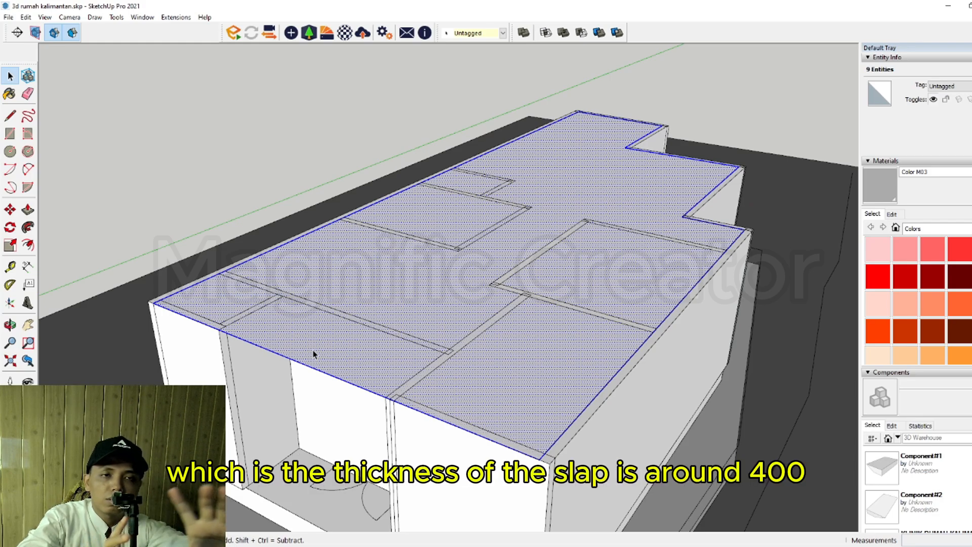
pyautogui.click(315, 356)
pyautogui.scroll(1, 332, 365)
pyautogui.moveTo(332, 366); pyautogui.dragTo(347, 358, button='middle')
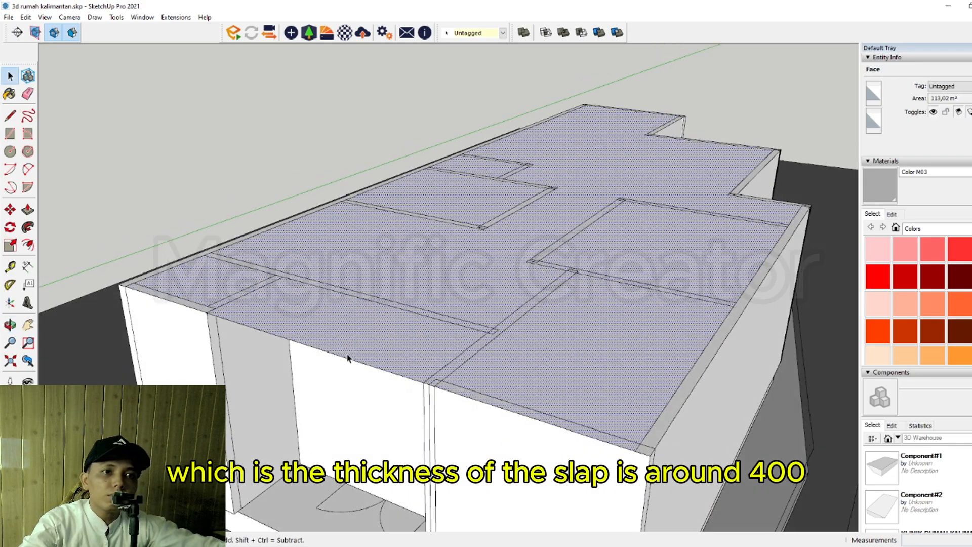
pyautogui.press('p')
pyautogui.click(329, 353)
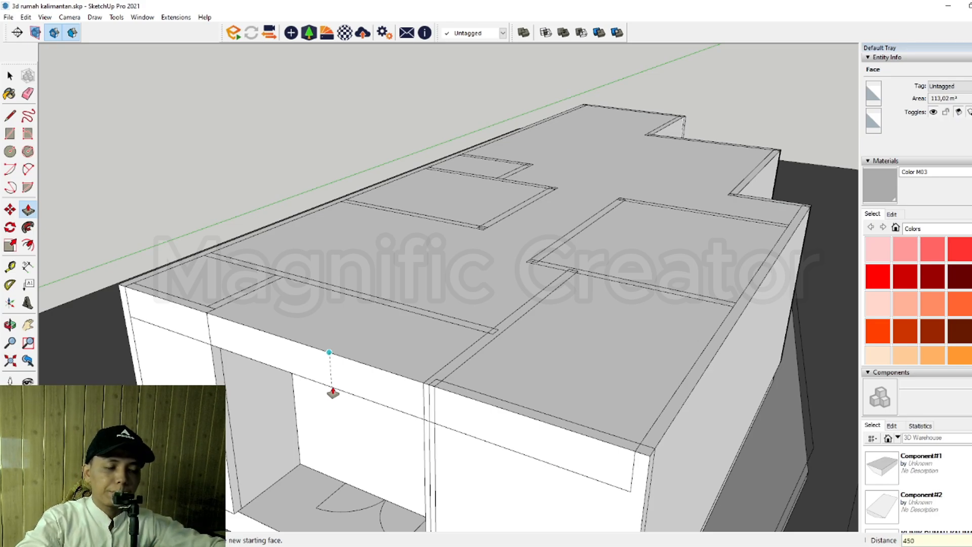
pyautogui.press('space')
# Step: Select all connected geometry of the slab and make it a group
pyautogui.scroll(2, 322, 377)
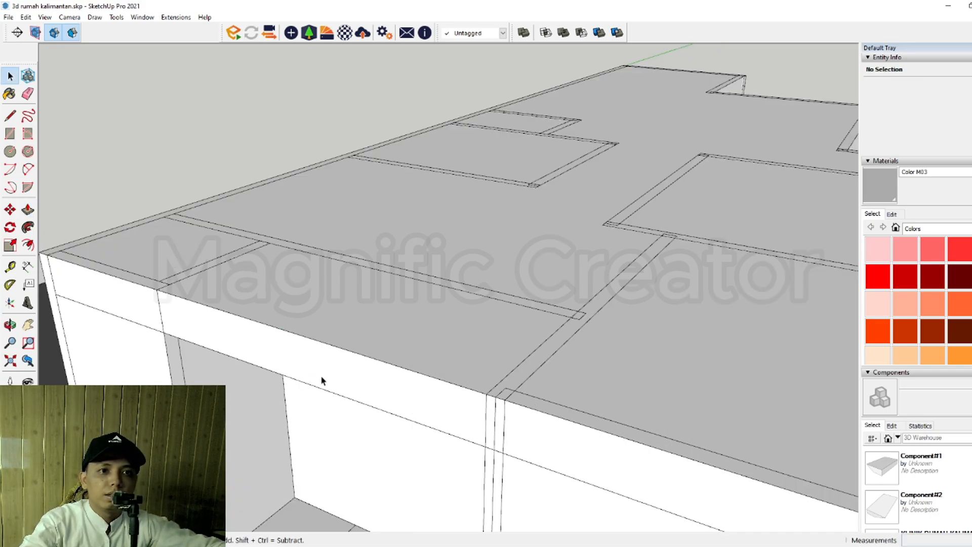
pyautogui.moveTo(321, 375); pyautogui.dragTo(321, 335, button='middle')
pyautogui.tripleClick(315, 292)
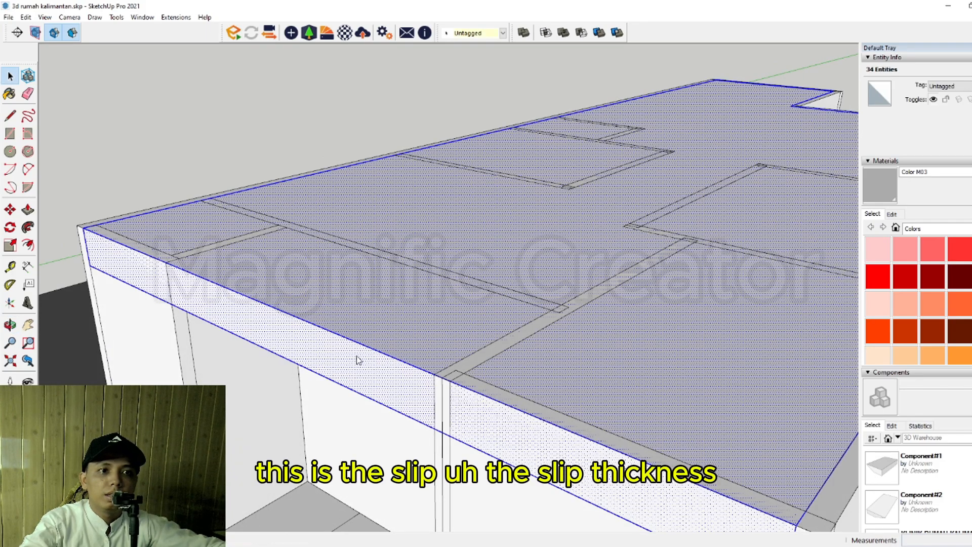
pyautogui.press('g')
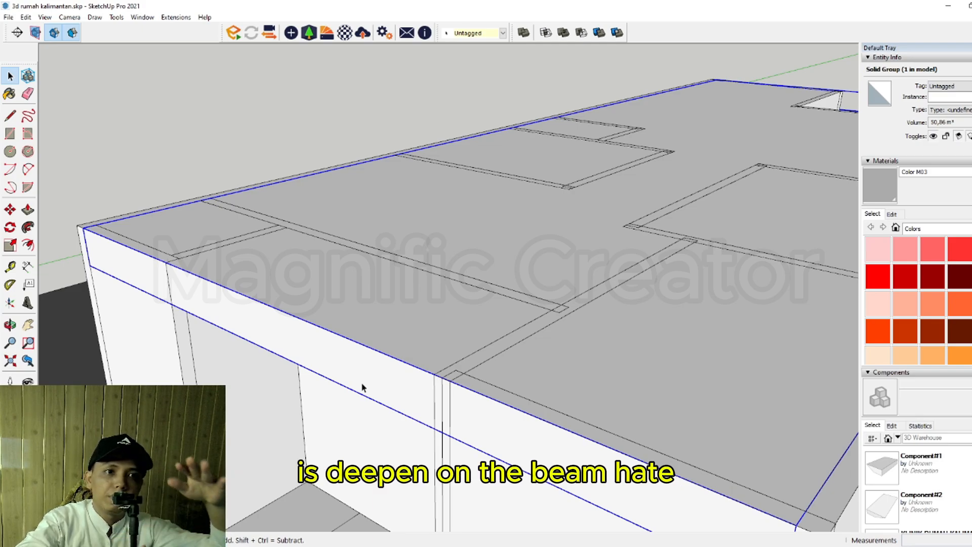
# Step: Examine the slab on top of the ground floor and the first-floor plan lying beside the building
pyautogui.scroll(-5, 361, 383)
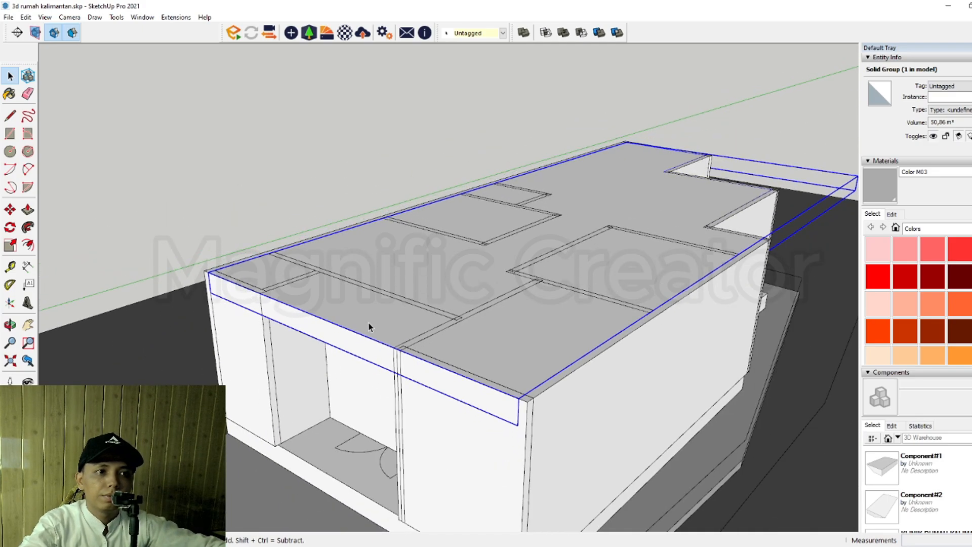
pyautogui.moveTo(369, 324); pyautogui.dragTo(395, 356, button='middle')
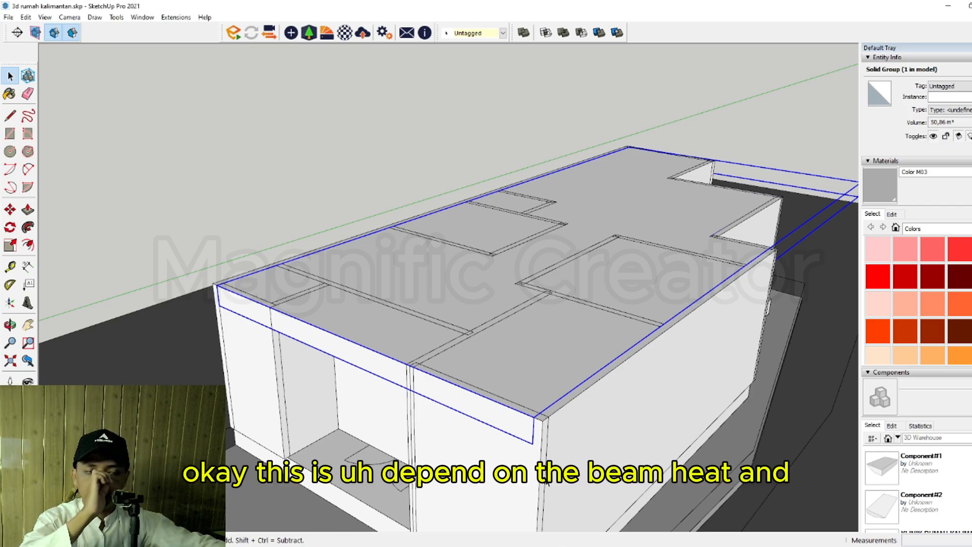
pyautogui.moveTo(438, 380); pyautogui.dragTo(358, 357, button='middle')
pyautogui.scroll(-3, 457, 323)
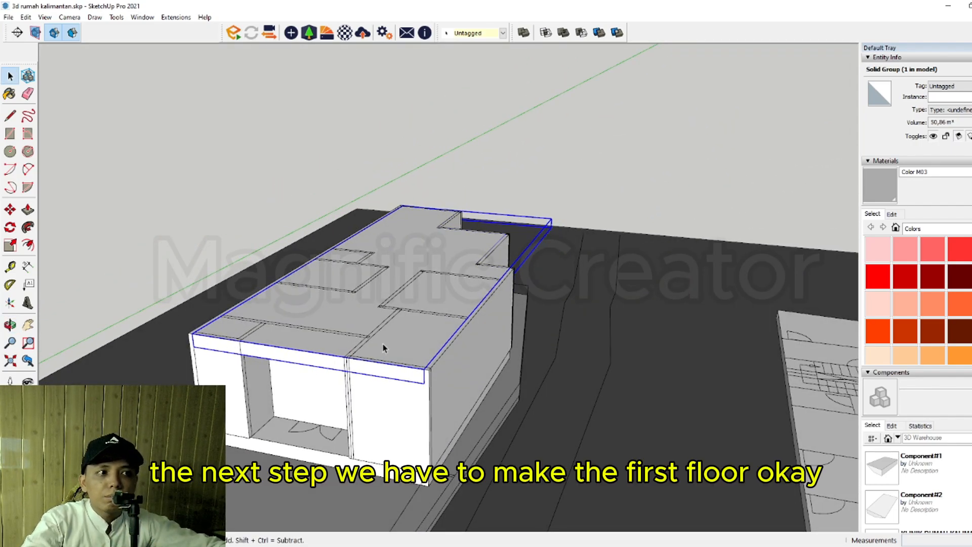
pyautogui.scroll(-4, 372, 309)
pyautogui.keyDown('shift'); pyautogui.moveTo(525, 346); pyautogui.dragTo(480, 439, button='middle'); pyautogui.keyUp('shift')
pyautogui.scroll(3, 545, 414)
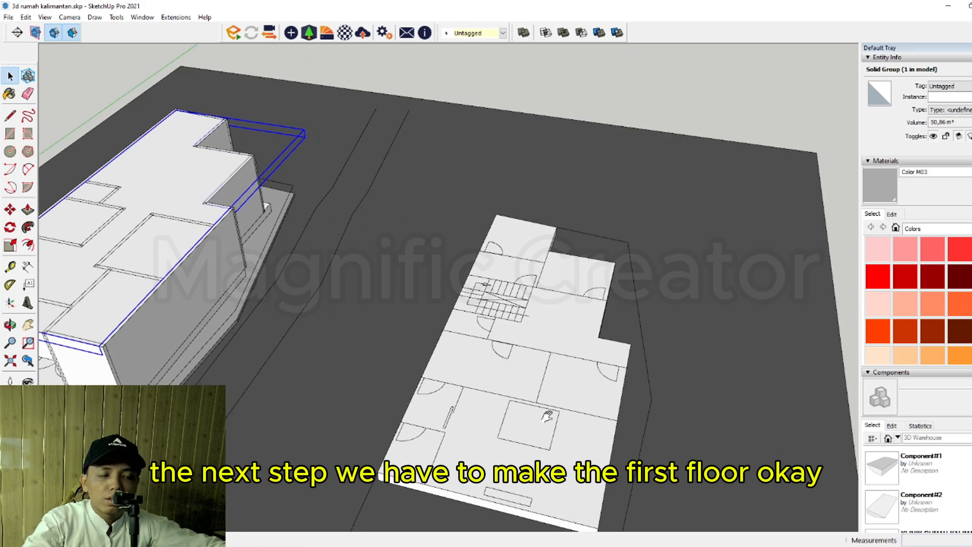
pyautogui.moveTo(546, 415); pyautogui.dragTo(615, 392, button='middle')
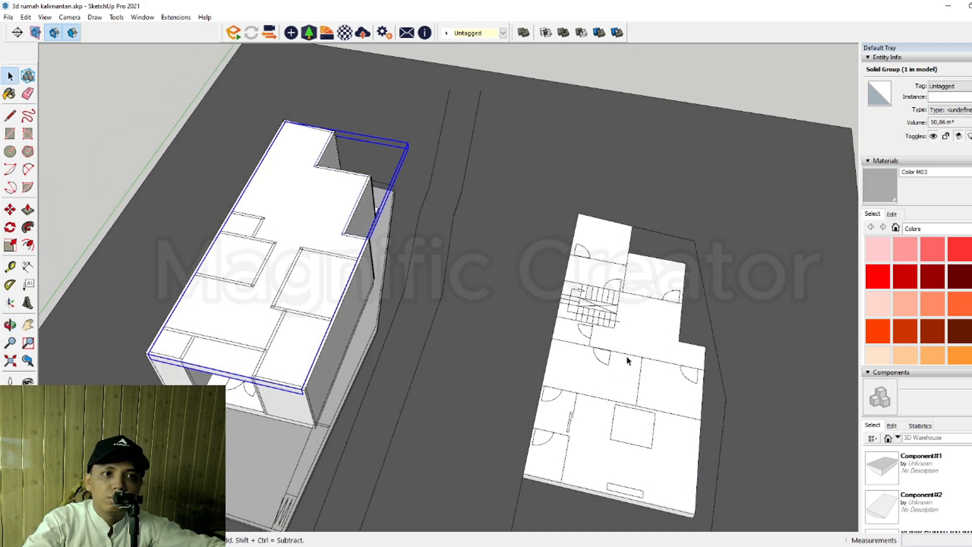
pyautogui.moveTo(623, 362); pyautogui.dragTo(649, 335, button='middle')
pyautogui.scroll(2, 327, 393)
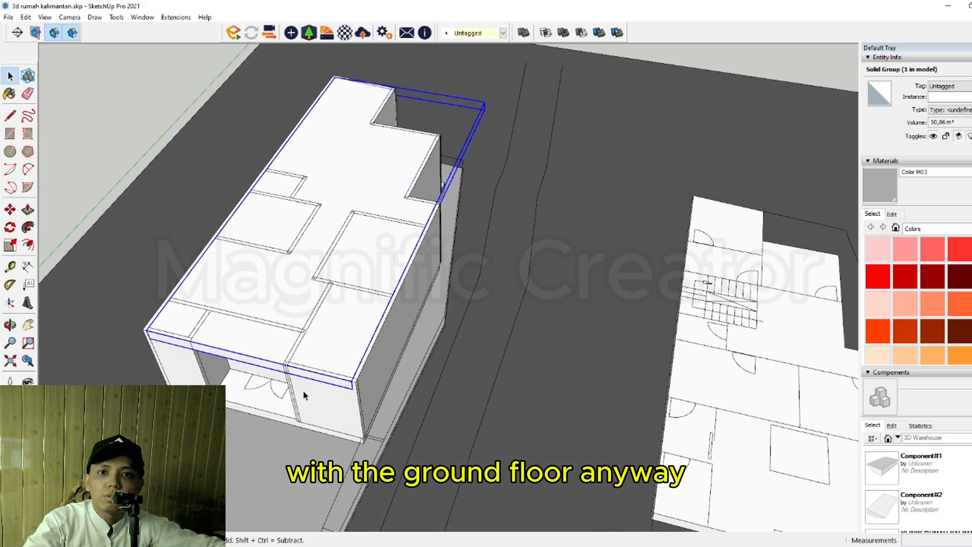
# Step: Examine the first-floor plan's wall lines and compare them with the slab-topped ground floor
pyautogui.scroll(-2, 304, 393)
pyautogui.scroll(2, 547, 404)
pyautogui.keyDown('shift'); pyautogui.moveTo(559, 406); pyautogui.dragTo(483, 395, button='middle'); pyautogui.keyUp('shift')
pyautogui.scroll(4, 500, 430)
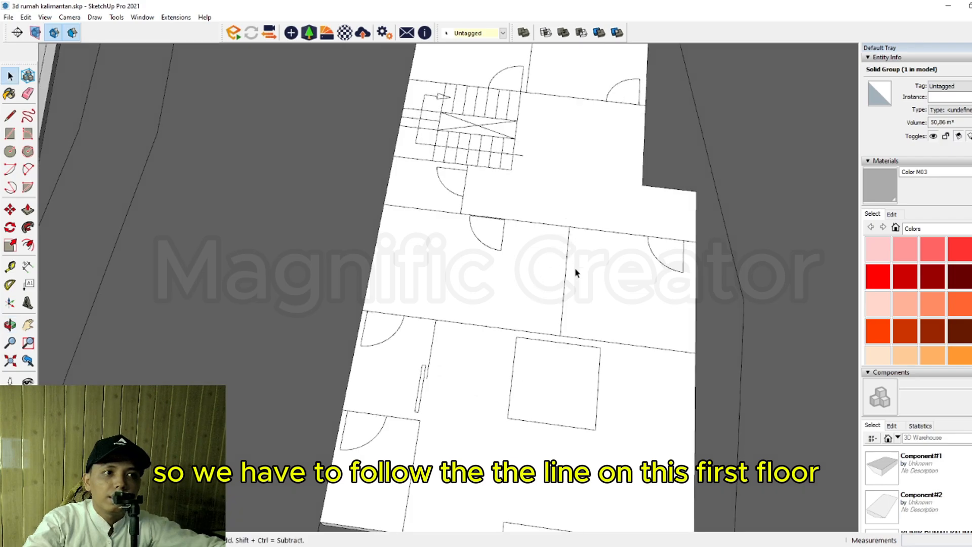
pyautogui.scroll(-3, 432, 466)
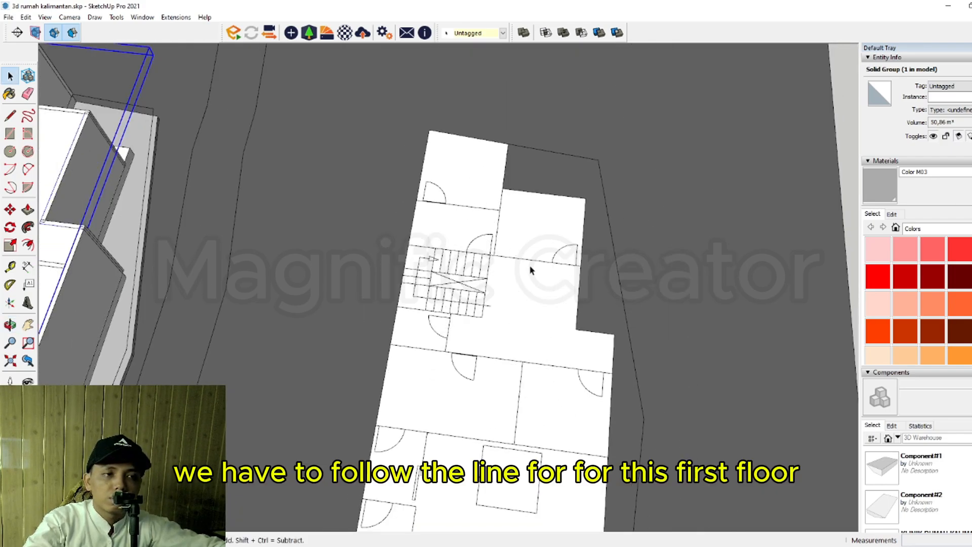
pyautogui.scroll(-3, 495, 390)
pyautogui.moveTo(479, 445); pyautogui.dragTo(555, 320, button='middle')
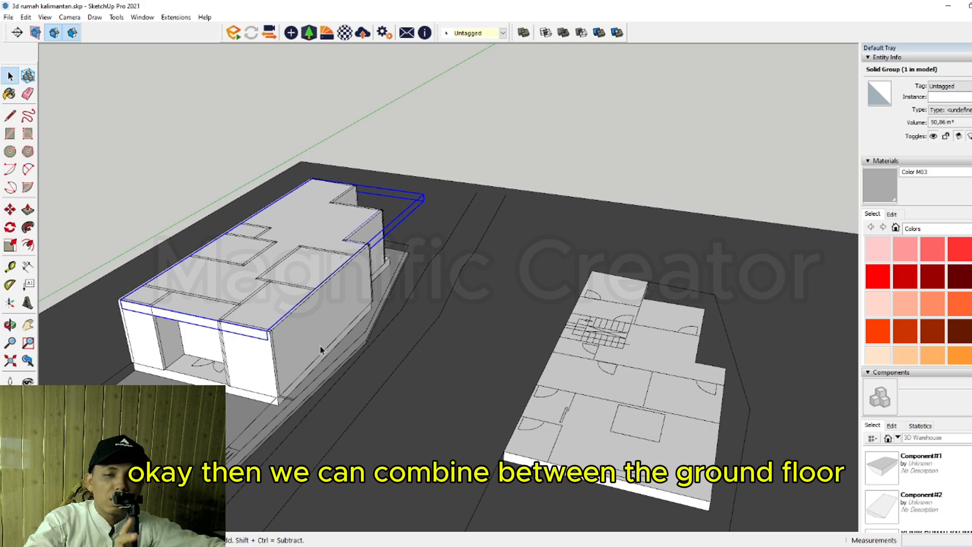
pyautogui.moveTo(320, 345); pyautogui.dragTo(342, 376, button='middle')
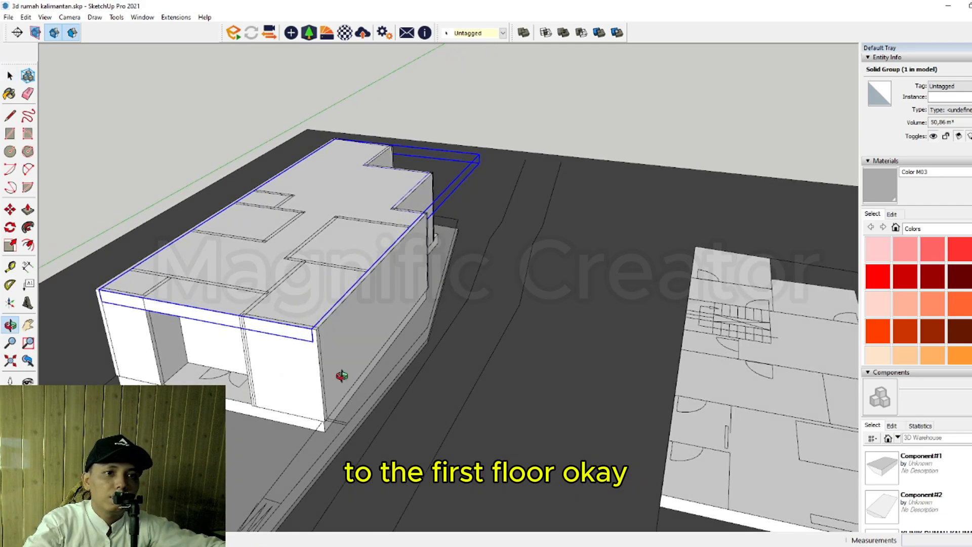
# Step: Copy the short ground-floor wall beside the entrance onto the first-floor plan lying next to the building
pyautogui.scroll(6, 230, 356)
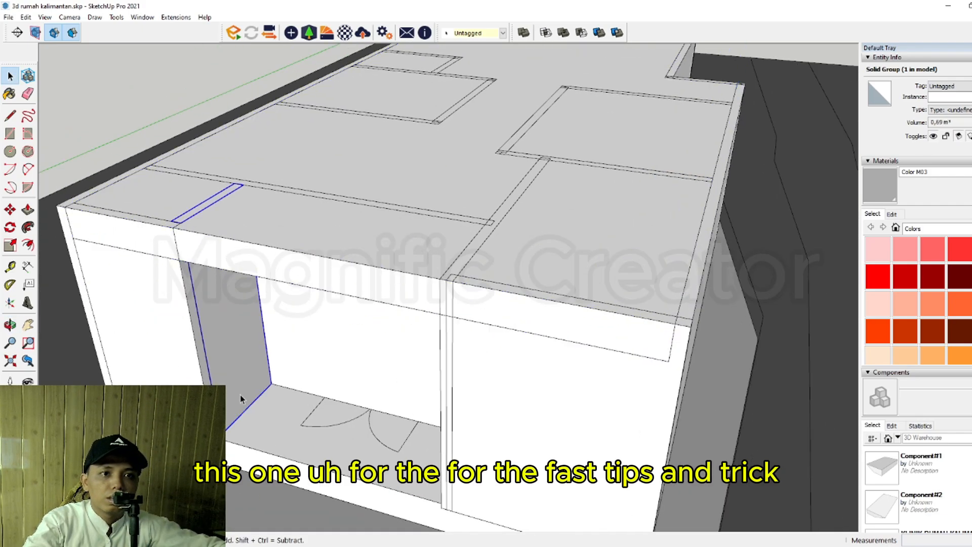
pyautogui.scroll(-7, 240, 398)
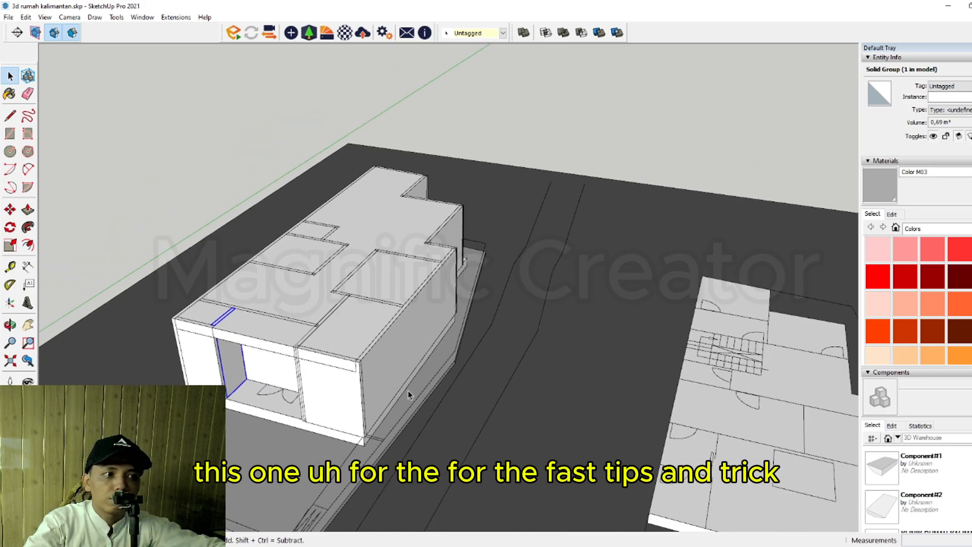
pyautogui.scroll(6, 266, 384)
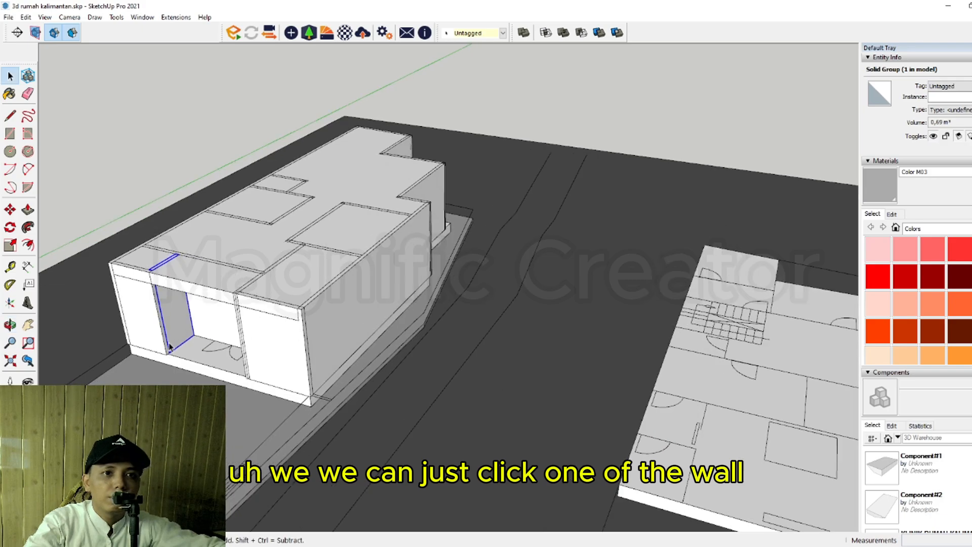
pyautogui.scroll(-2, 269, 369)
pyautogui.scroll(5, 267, 377)
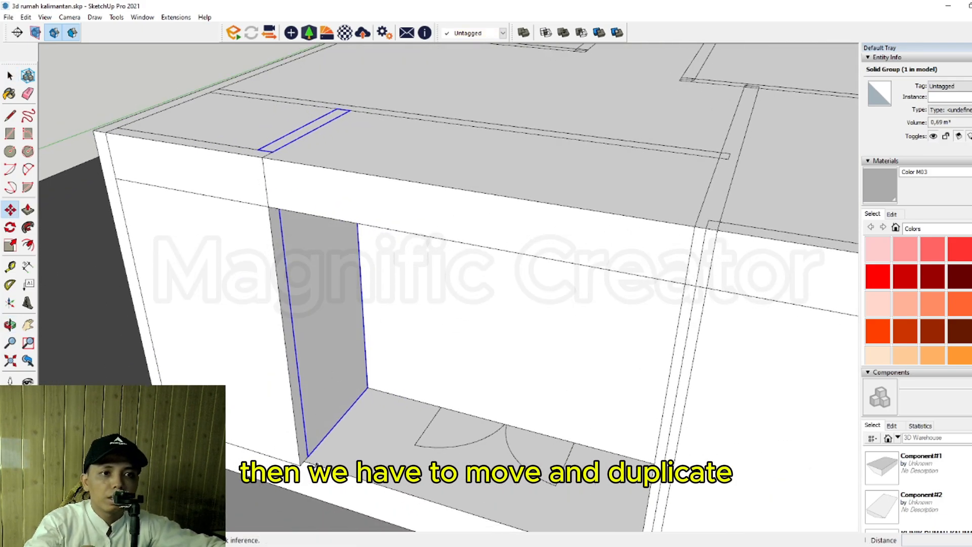
pyautogui.scroll(-10, 282, 412)
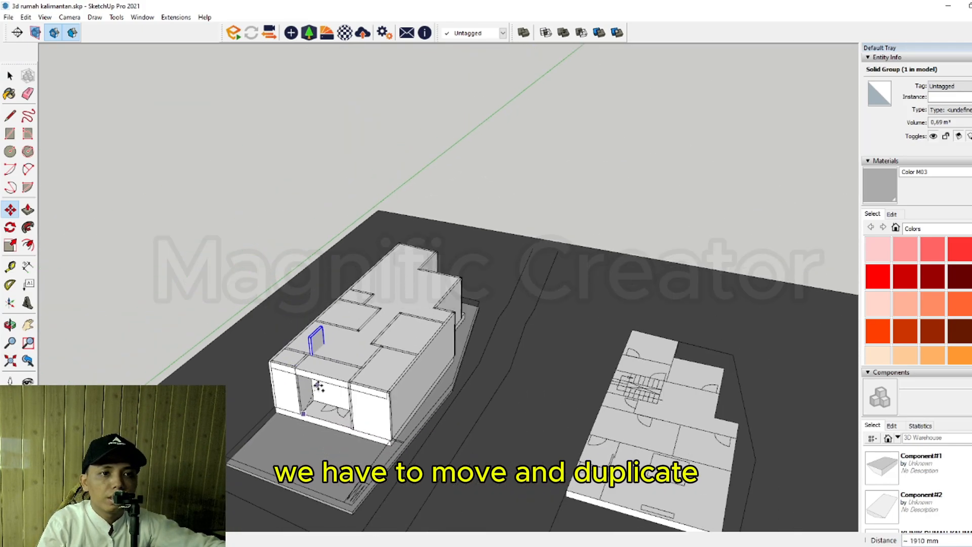
pyautogui.scroll(5, 390, 420)
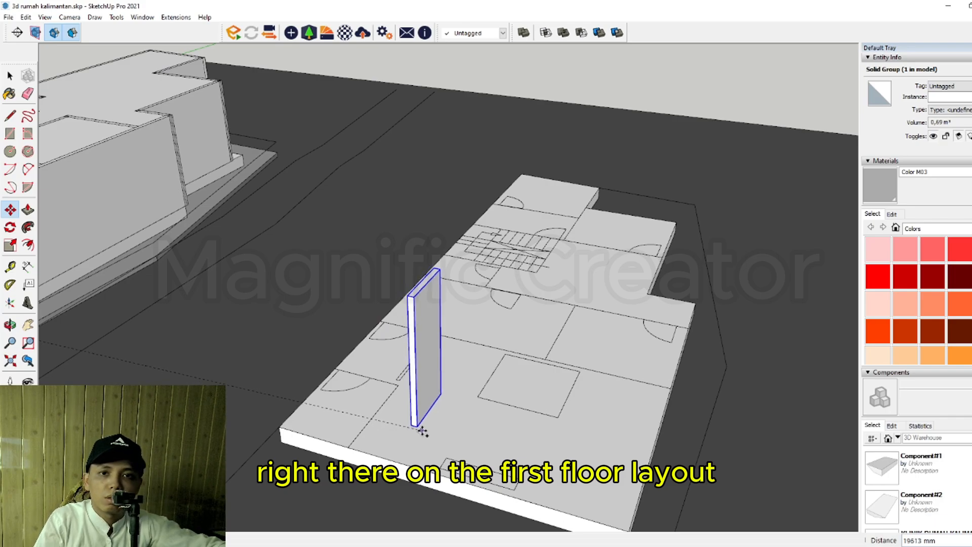
pyautogui.scroll(5, 409, 423)
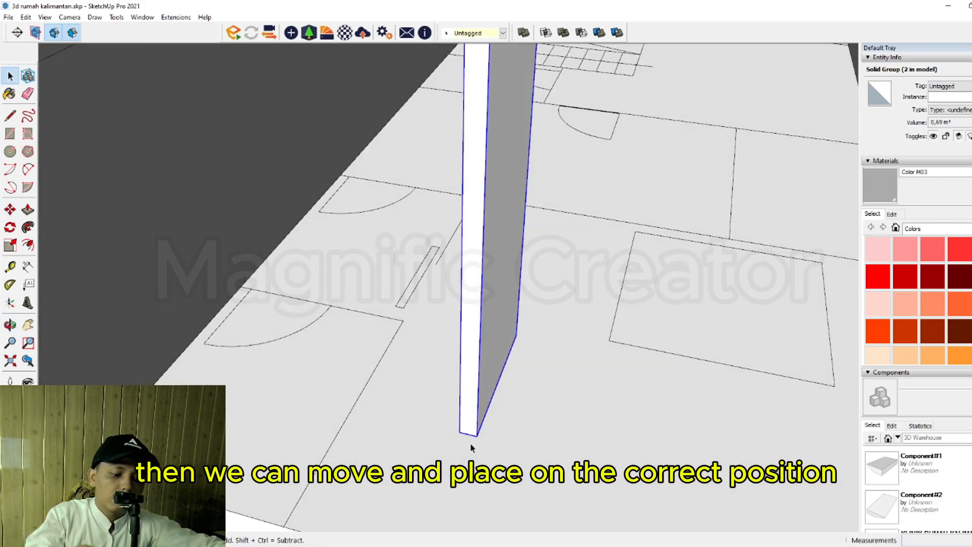
# Step: Move the copied wall to the first-floor plan's front edge, centred on the front room's partition line
pyautogui.scroll(3, 470, 442)
pyautogui.click(467, 429)
pyautogui.scroll(-1, 406, 421)
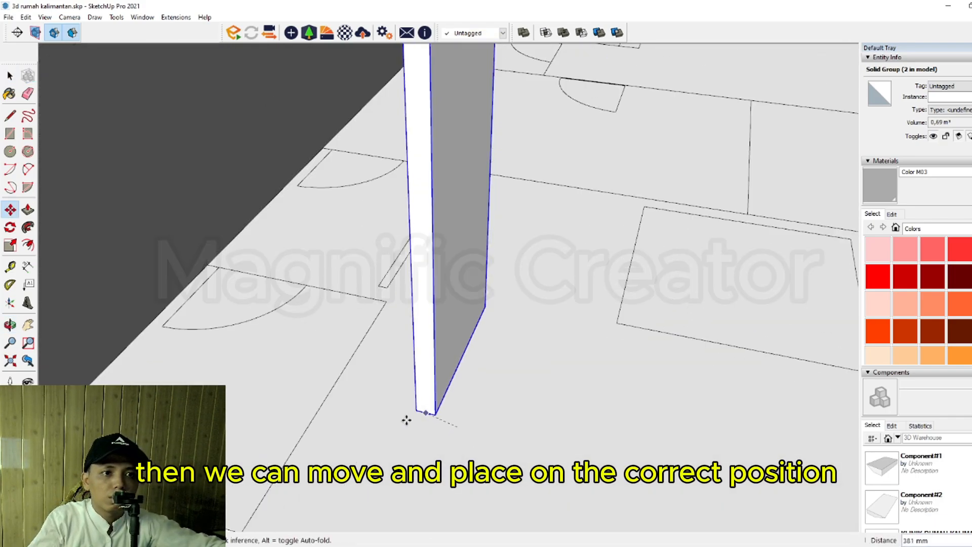
pyautogui.keyDown('shift'); pyautogui.moveTo(388, 424); pyautogui.dragTo(499, 380, button='middle'); pyautogui.keyUp('shift')
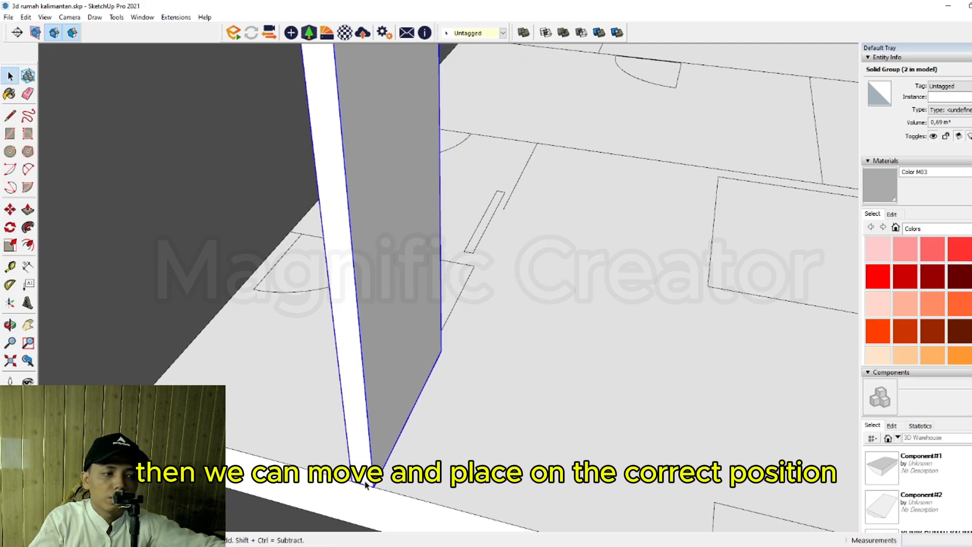
pyautogui.scroll(-6, 366, 484)
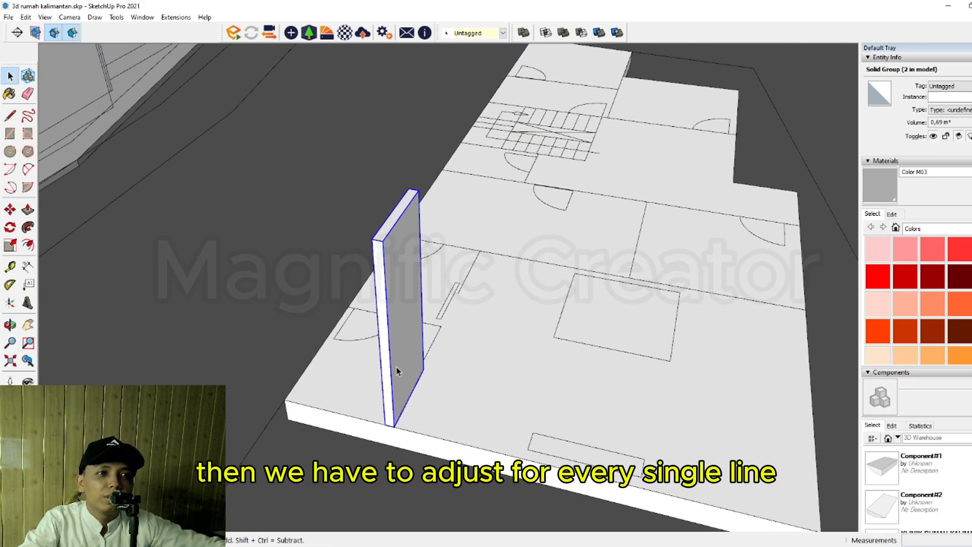
# Step: Lengthen the copied wall with Push/Pull so it spans the front room's full partition line
pyautogui.scroll(3, 397, 371)
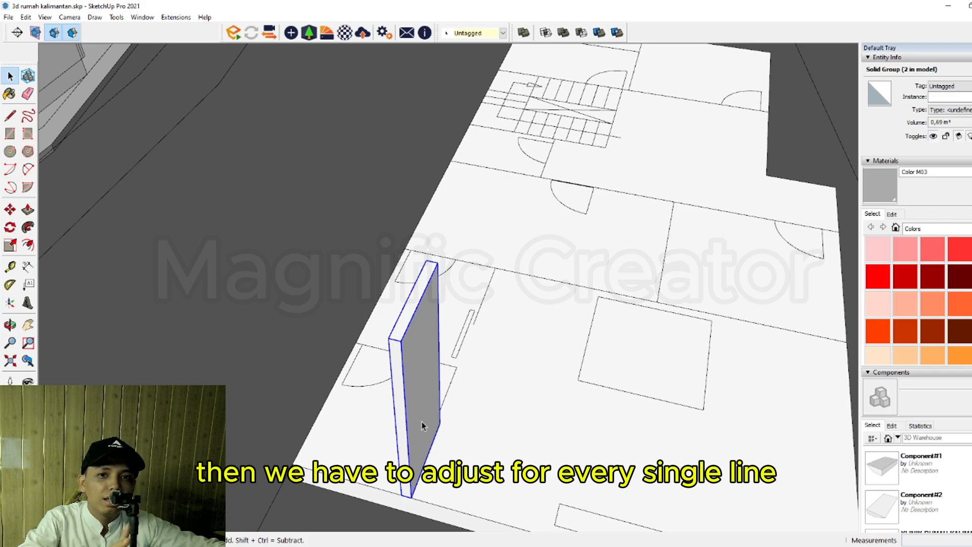
pyautogui.scroll(-4, 423, 405)
pyautogui.scroll(5, 400, 486)
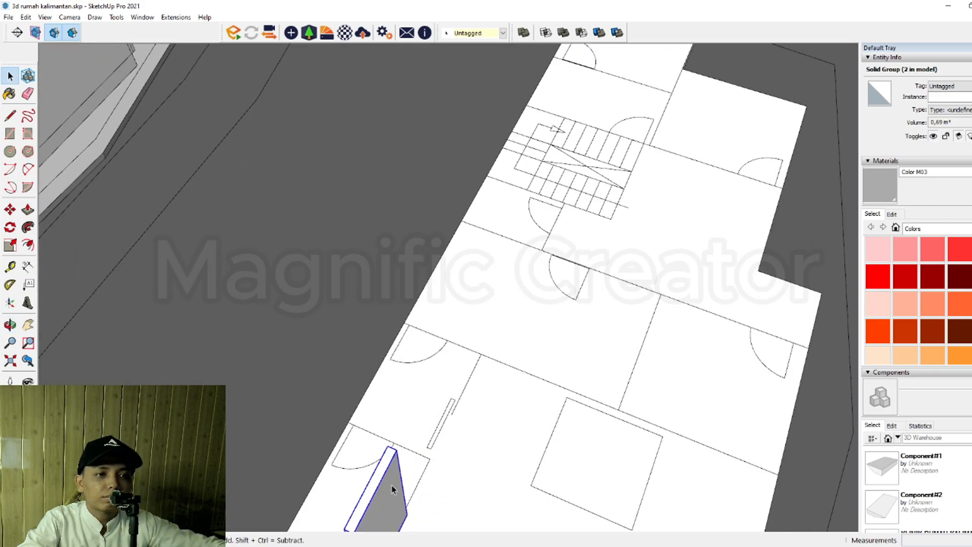
pyautogui.scroll(-5, 391, 485)
pyautogui.moveTo(546, 401)
pyautogui.mouseDown(button='middle')
pyautogui.moveTo(543, 368)
pyautogui.moveTo(547, 421)
pyautogui.moveTo(540, 365)
pyautogui.moveTo(537, 388)
pyautogui.mouseUp(button='middle')
pyautogui.scroll(6, 547, 420)
pyautogui.tripleClick(549, 342)
pyautogui.moveTo(466, 243); pyautogui.dragTo(562, 455)
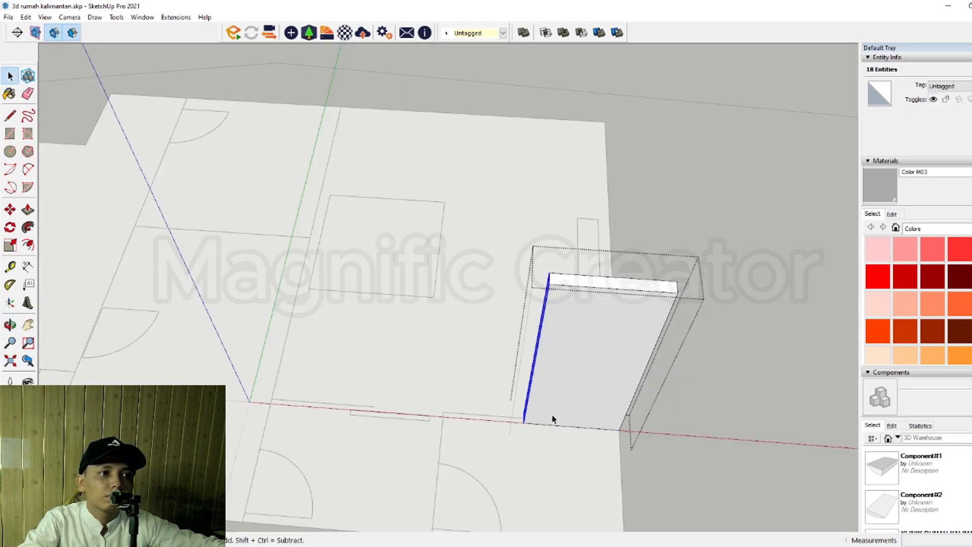
pyautogui.scroll(1, 537, 383)
pyautogui.press('p')
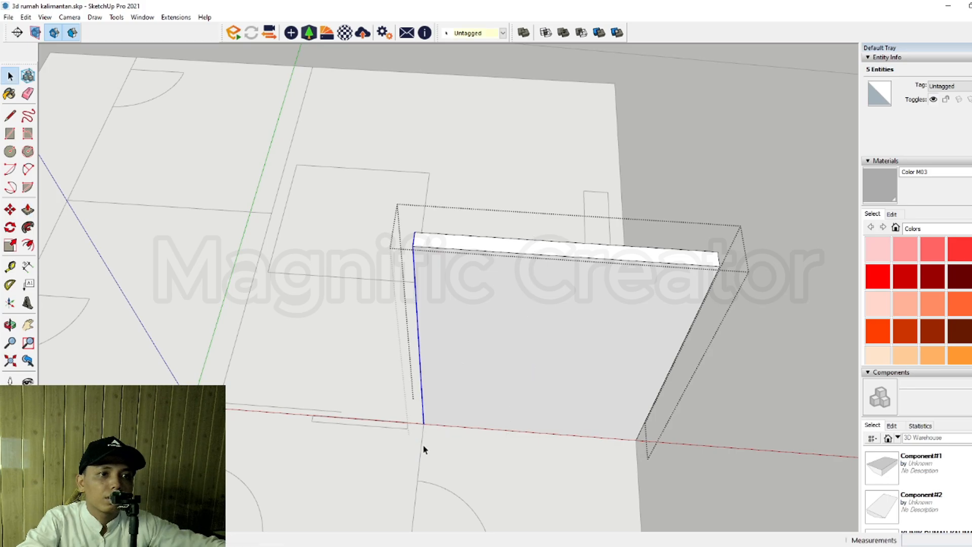
pyautogui.scroll(-3, 424, 449)
pyautogui.click(591, 265)
# Step: Copy the partition wall along the front edge to the outer side edge of the first-floor plan
pyautogui.moveTo(521, 448); pyautogui.dragTo(259, 373, button='middle')
pyautogui.scroll(1, 445, 421)
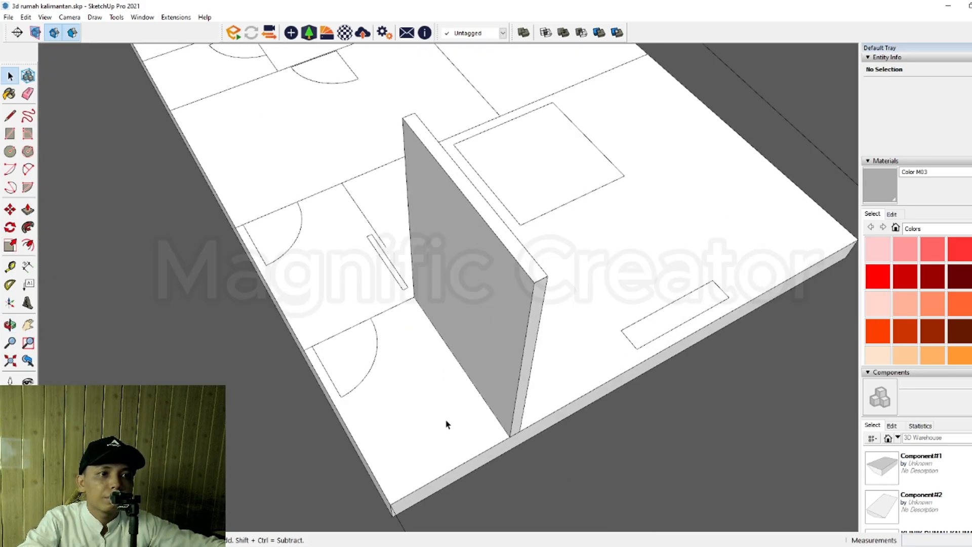
pyautogui.scroll(4, 440, 395)
pyautogui.click(498, 424)
pyautogui.press('m')
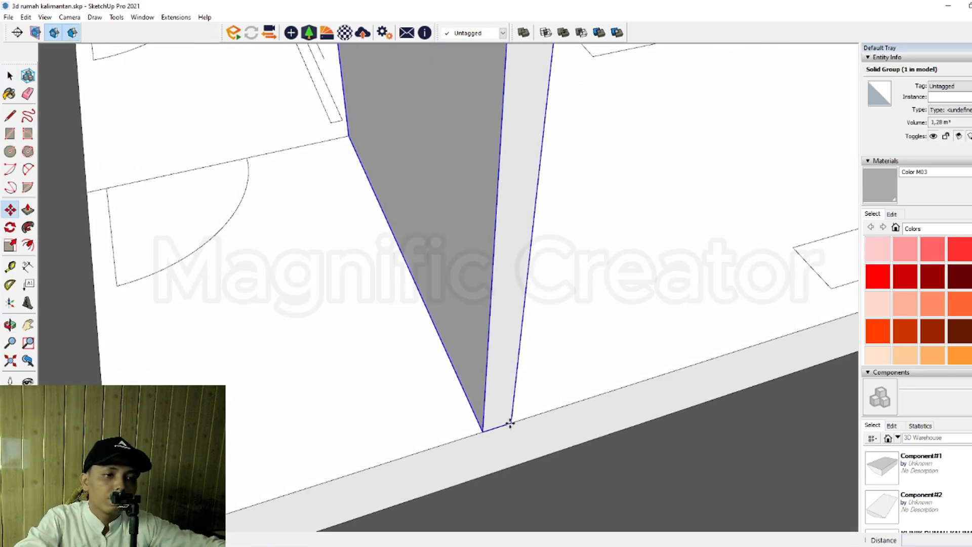
pyautogui.click(500, 428)
pyautogui.scroll(-2, 436, 444)
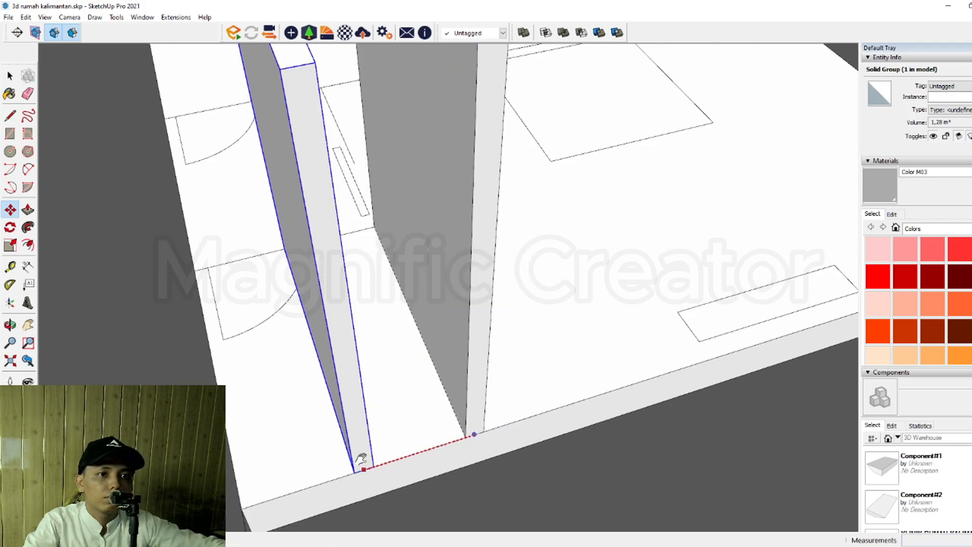
pyautogui.keyDown('shift'); pyautogui.moveTo(363, 460); pyautogui.dragTo(496, 402, button='middle'); pyautogui.keyUp('shift')
pyautogui.click(387, 443)
pyautogui.press('space')
# Step: Make a copy of the side wall rotated 90 degrees about its inner end to form the front room's cross wall
pyautogui.scroll(-5, 419, 439)
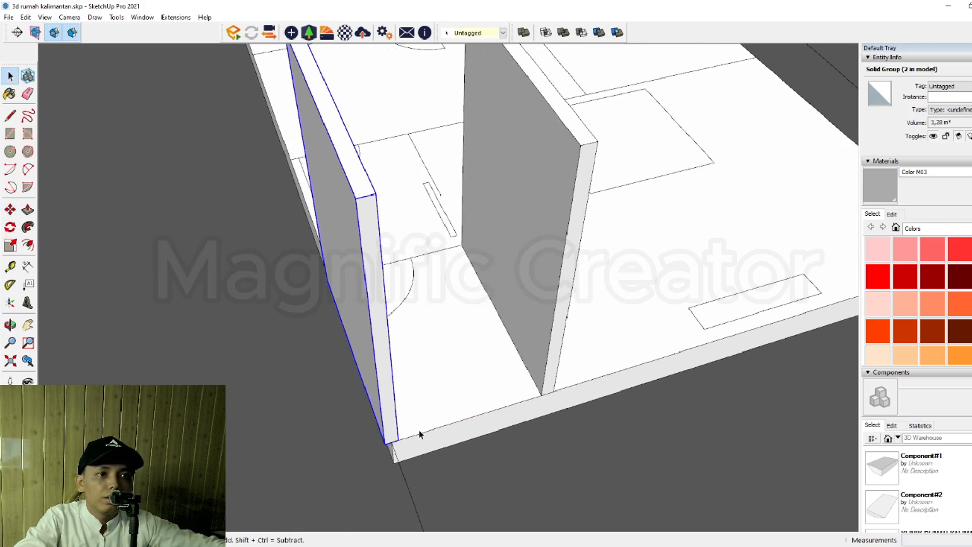
pyautogui.moveTo(374, 342); pyautogui.dragTo(428, 431, button='middle')
pyautogui.scroll(3, 470, 395)
pyautogui.scroll(-2, 507, 416)
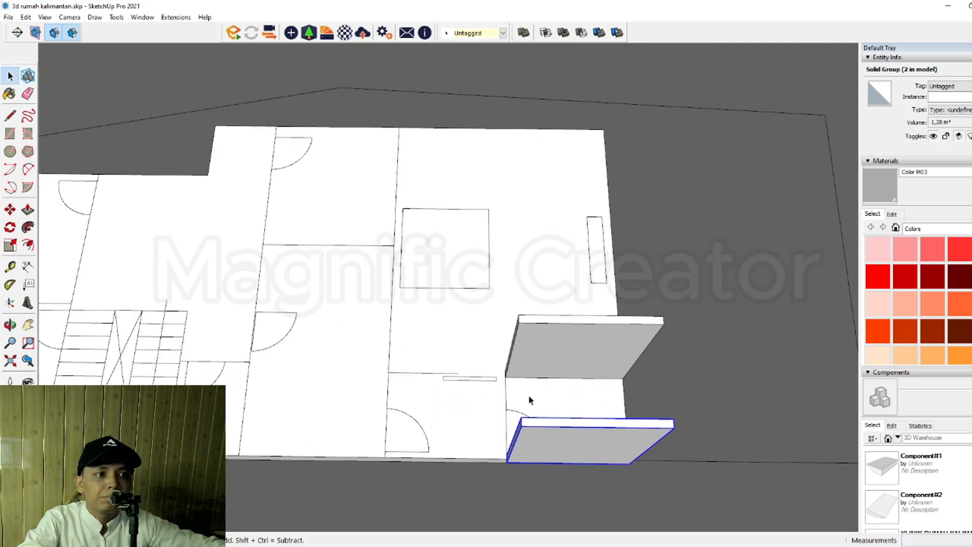
pyautogui.scroll(4, 549, 419)
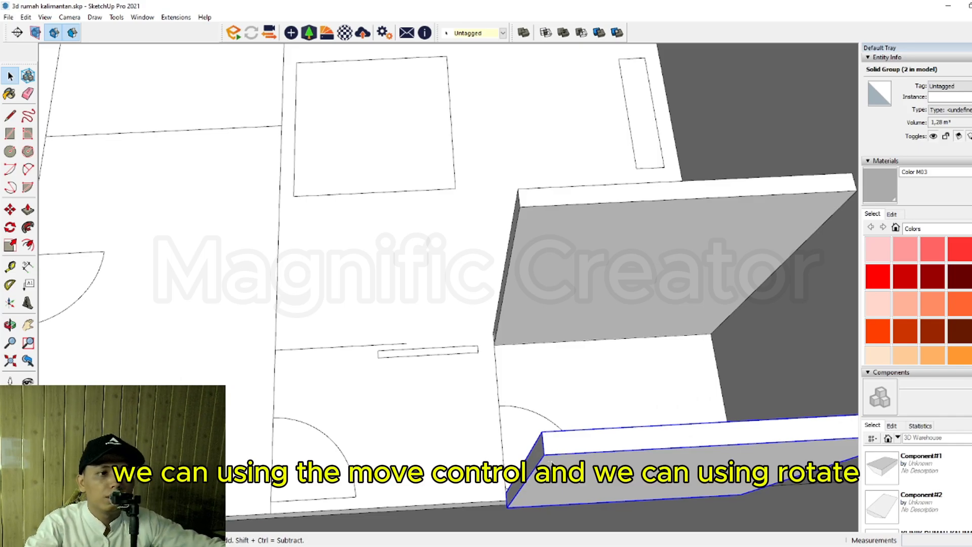
pyautogui.scroll(4, 516, 460)
pyautogui.press('q')
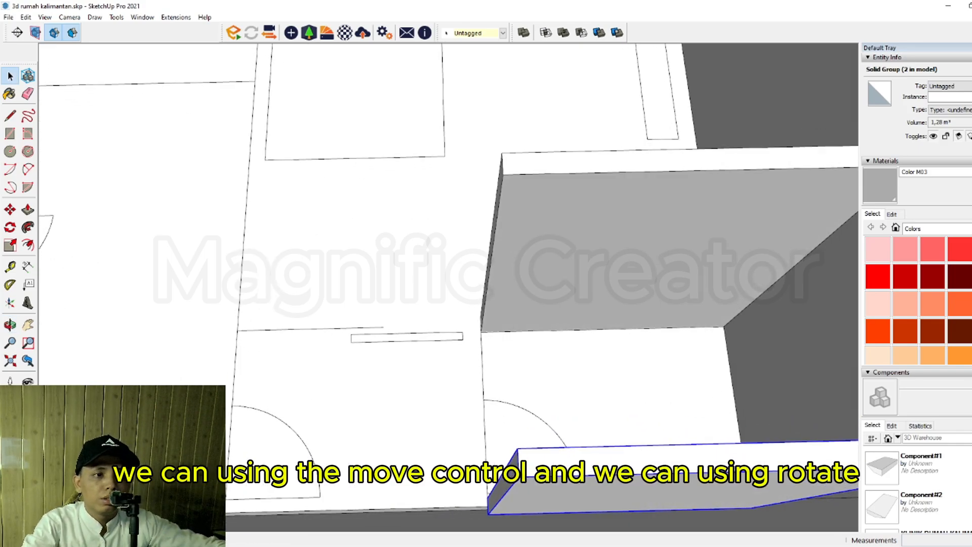
pyautogui.click(515, 461)
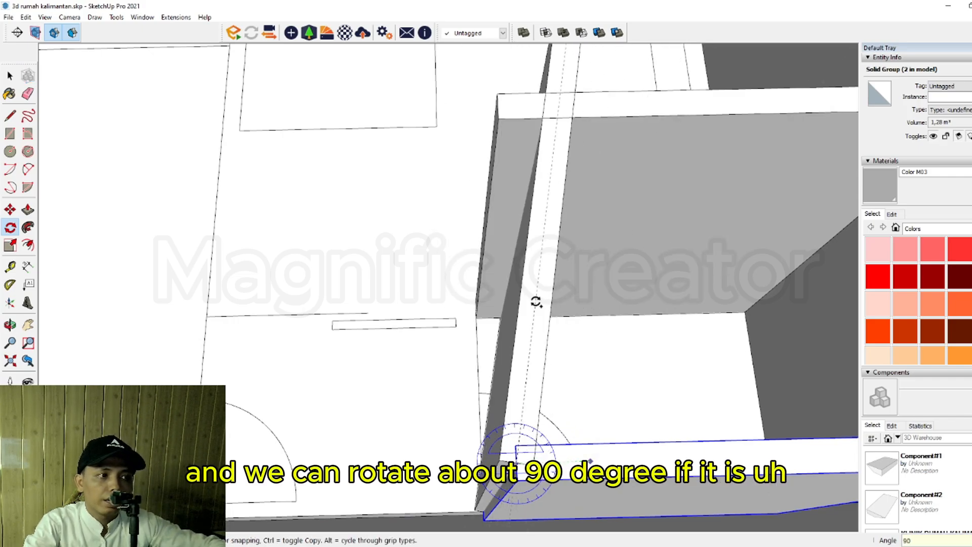
pyautogui.press('Return')
pyautogui.press('space')
# Step: Shorten the rotated cross wall with Push/Pull so its end is flush with the partition wall's far face
pyautogui.scroll(-2, 511, 320)
pyautogui.moveTo(493, 325); pyautogui.dragTo(457, 358, button='middle')
pyautogui.click(478, 278)
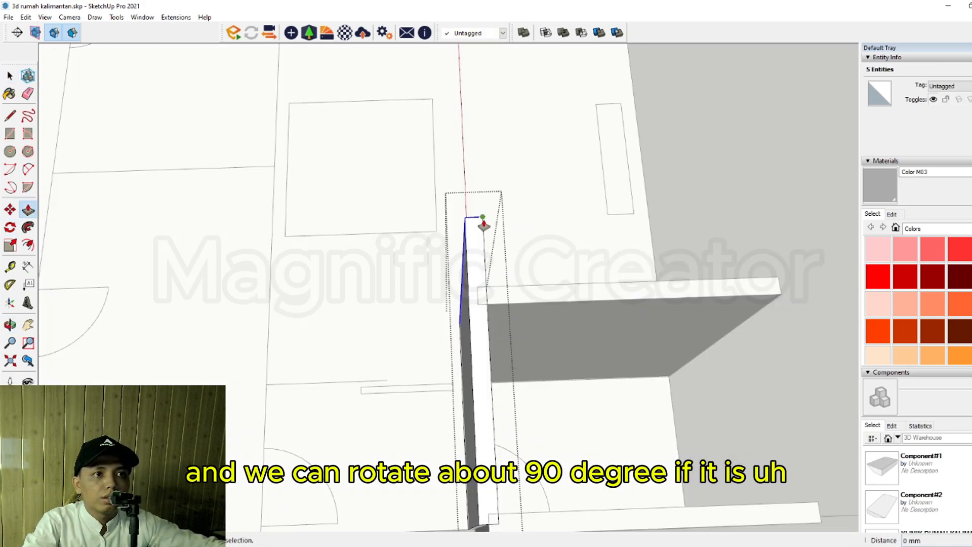
pyautogui.click(483, 226)
pyautogui.click(495, 287)
pyautogui.press('space')
# Step: Push/Pull the cross wall's other end 75 mm to meet the outer side wall's corner
pyautogui.scroll(-3, 477, 345)
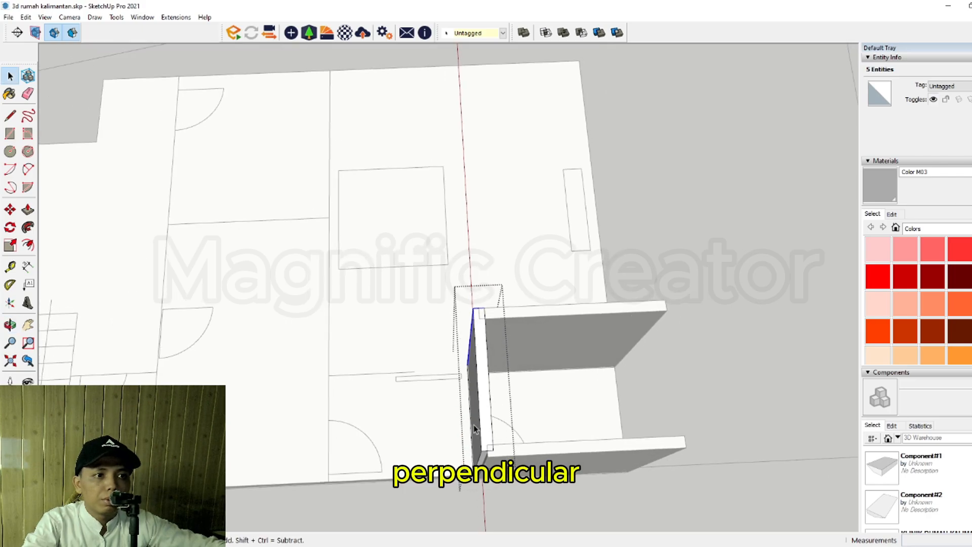
pyautogui.scroll(1, 475, 458)
pyautogui.moveTo(454, 412); pyautogui.dragTo(526, 490)
pyautogui.scroll(2, 492, 451)
pyautogui.scroll(1, 492, 452)
pyautogui.press('p')
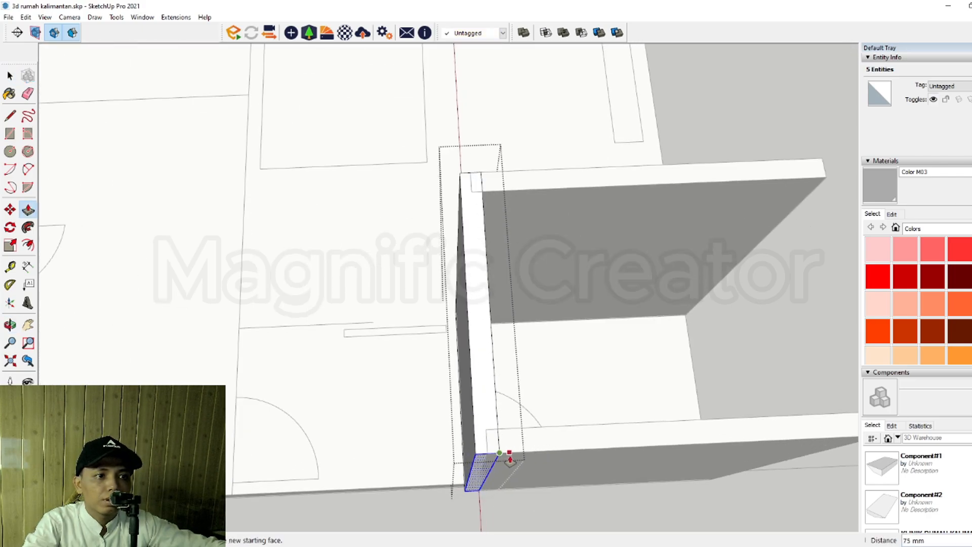
pyautogui.press('space')
# Step: Extend the outer side wall and the parallel partition wall inward to the next cross line of the plan
pyautogui.scroll(-3, 511, 453)
pyautogui.tripleClick(564, 453)
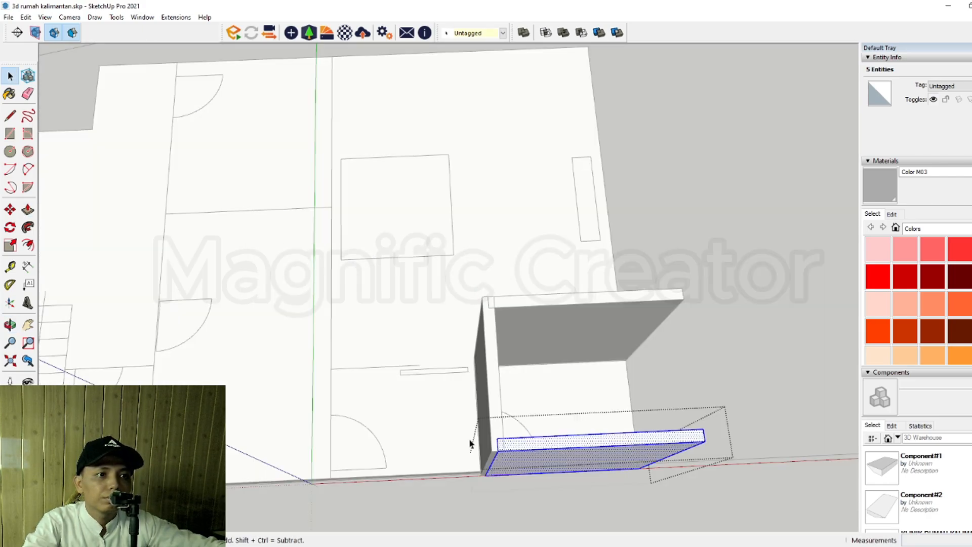
pyautogui.moveTo(463, 421); pyautogui.dragTo(507, 489)
# Step: Copy the cross wall 2500 mm along the partition wall to the next cross line of the plan
pyautogui.moveTo(364, 463); pyautogui.dragTo(506, 432, button='middle')
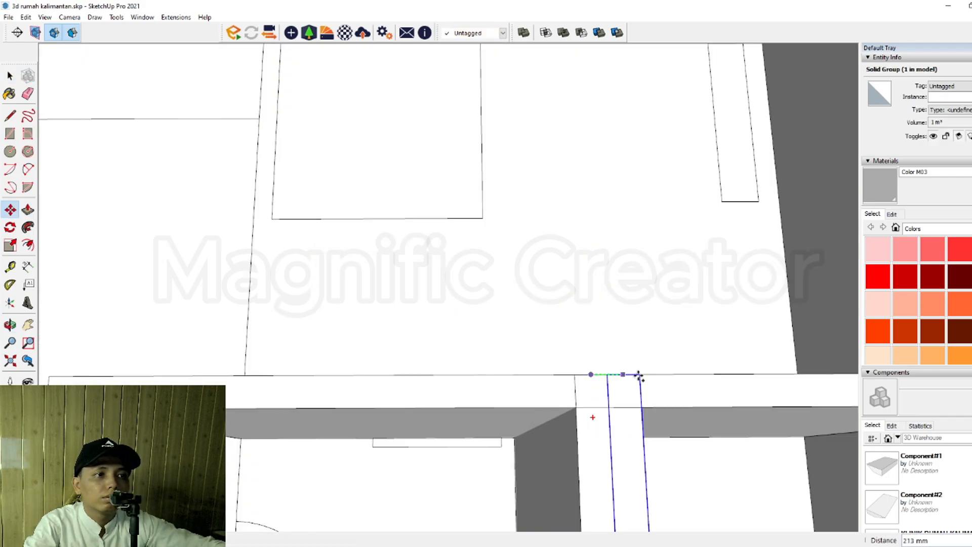
pyautogui.scroll(-5, 639, 375)
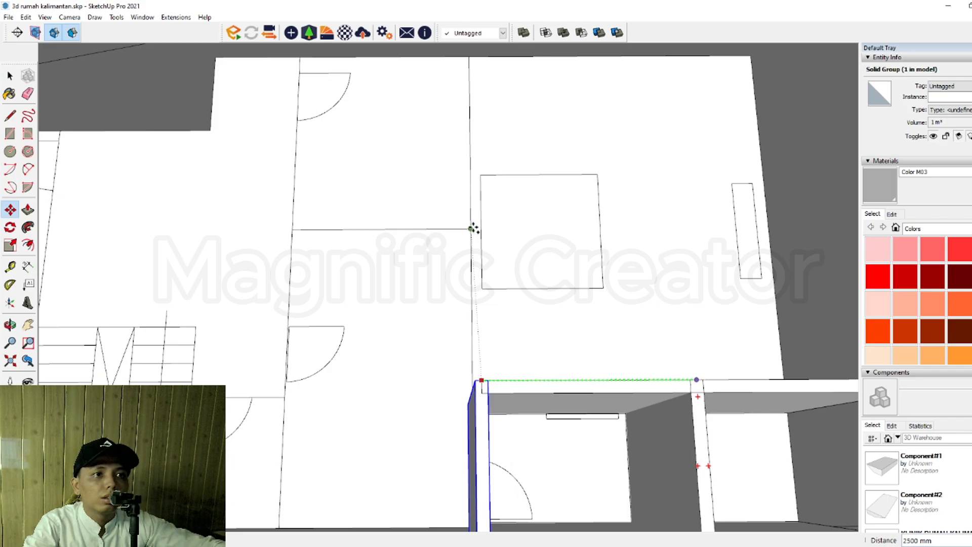
pyautogui.click(471, 229)
pyautogui.press('space')
# Step: Extend the copied cross wall with Push/Pull along its line to the plan's opposite side edge
pyautogui.scroll(-3, 476, 380)
pyautogui.moveTo(481, 387); pyautogui.dragTo(487, 400, button='middle')
pyautogui.scroll(4, 486, 400)
pyautogui.doubleClick(483, 439)
pyautogui.click(483, 438)
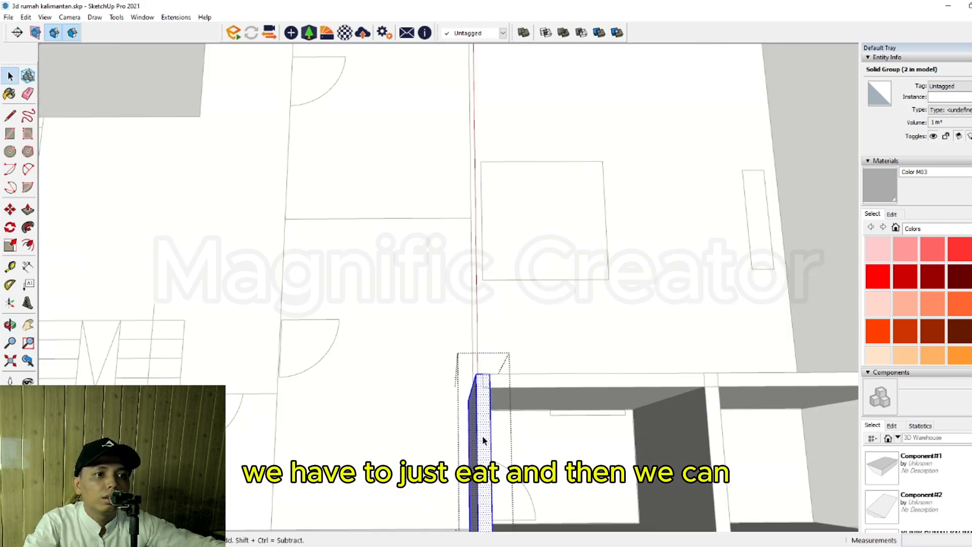
pyautogui.scroll(1, 540, 413)
pyautogui.press('p')
pyautogui.click(481, 374)
pyautogui.scroll(-1, 473, 231)
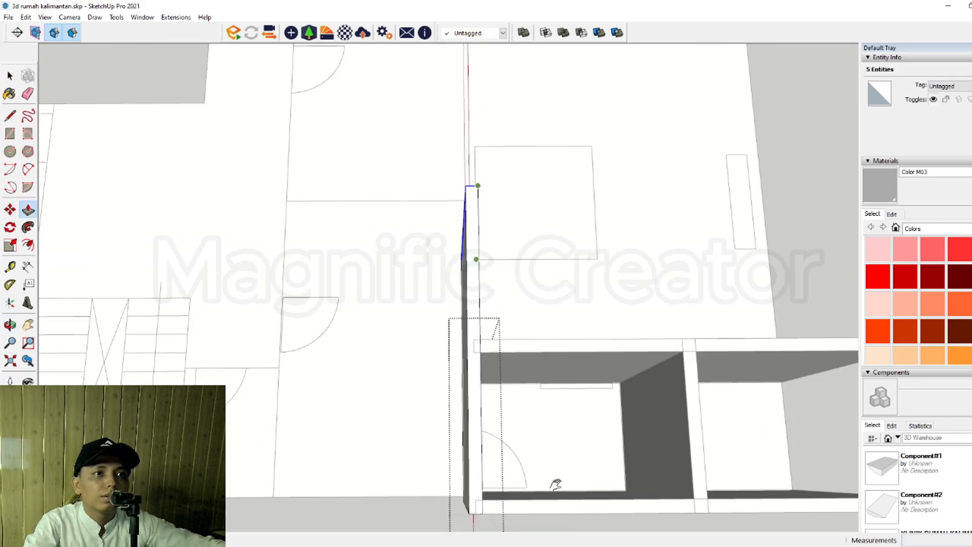
pyautogui.moveTo(555, 484); pyautogui.dragTo(512, 286, button='middle')
pyautogui.click(489, 249)
pyautogui.press('space')
pyautogui.scroll(-3, 492, 267)
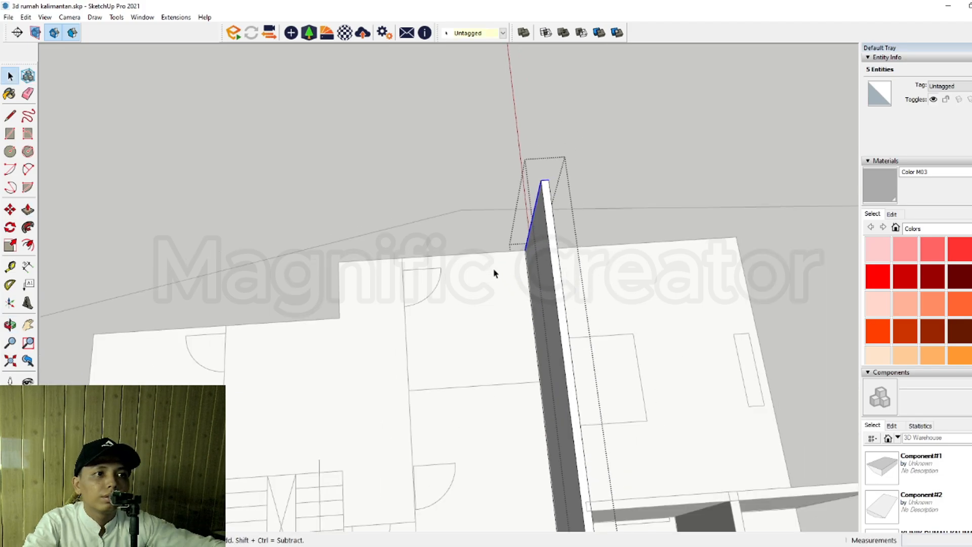
# Step: Extend the outer side wall with Push/Pull along the plan's side edge to the slab's far corner
pyautogui.click(613, 189)
pyautogui.scroll(-3, 564, 303)
pyautogui.moveTo(563, 303); pyautogui.dragTo(596, 327, button='middle')
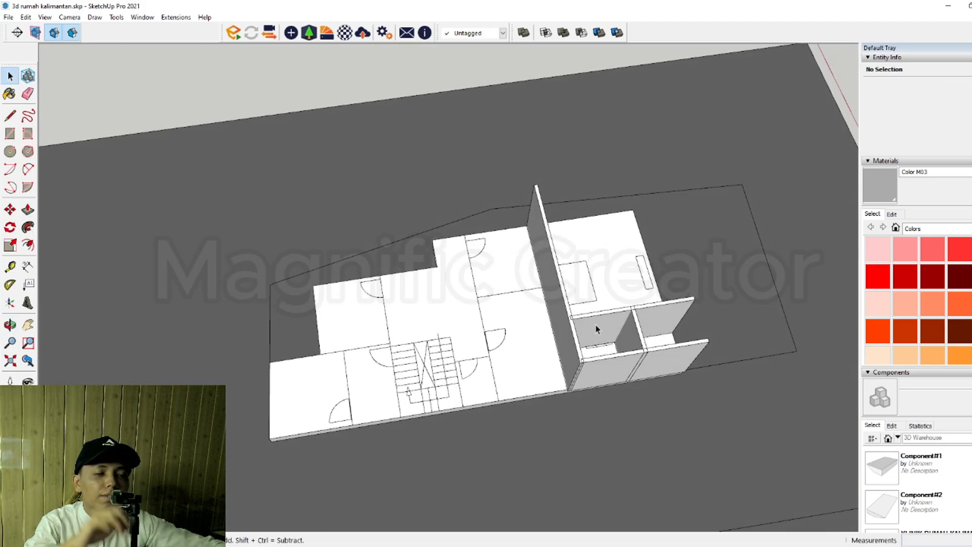
pyautogui.scroll(5, 598, 368)
pyautogui.moveTo(594, 375)
pyautogui.mouseDown(button='middle')
pyautogui.moveTo(612, 381)
pyautogui.moveTo(592, 391)
pyautogui.mouseUp(button='middle')
pyautogui.tripleClick(599, 368)
pyautogui.moveTo(471, 321); pyautogui.dragTo(620, 470)
pyautogui.scroll(3, 582, 399)
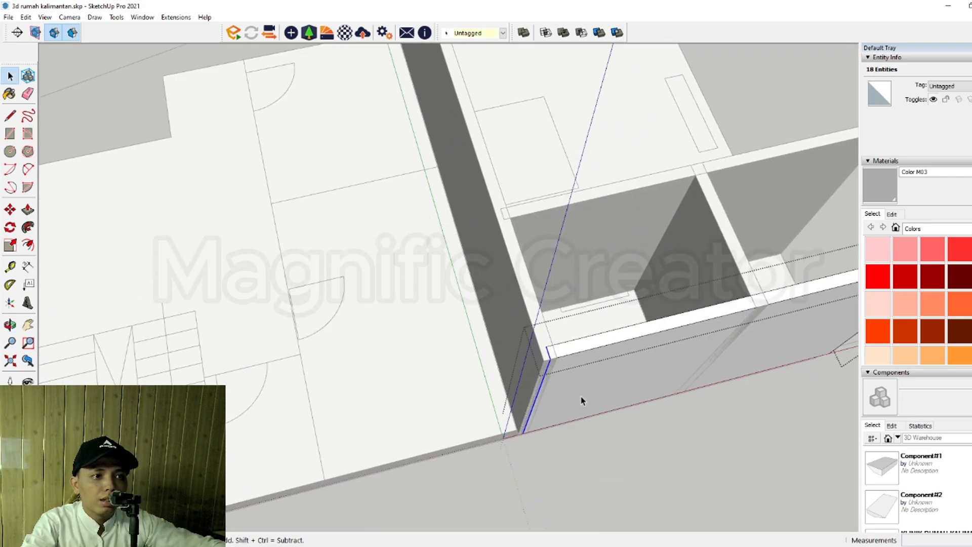
pyautogui.scroll(1, 555, 371)
pyautogui.moveTo(556, 371); pyautogui.dragTo(562, 388, button='middle')
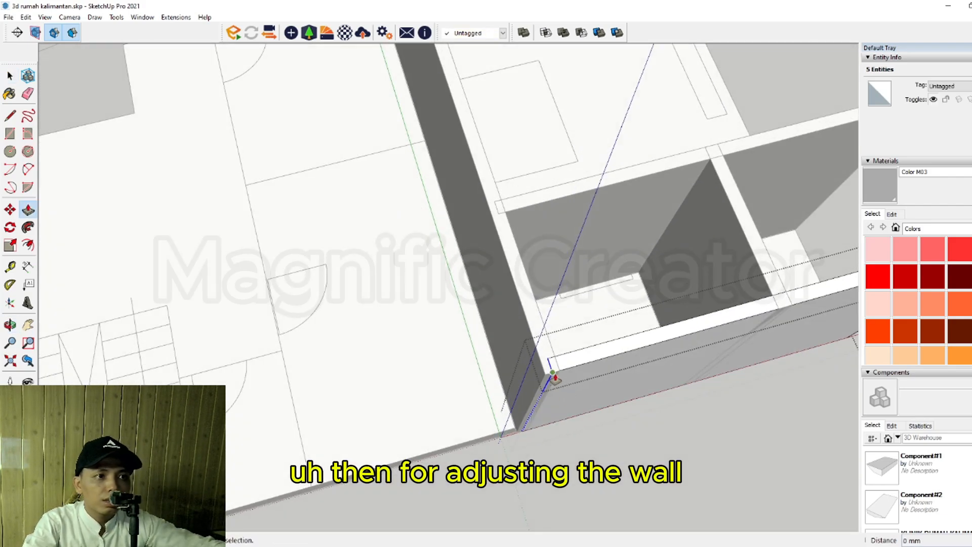
pyautogui.scroll(-1, 495, 402)
pyautogui.keyDown('shift'); pyautogui.moveTo(468, 430); pyautogui.dragTo(668, 385, button='middle'); pyautogui.keyUp('shift')
pyautogui.scroll(-3, 524, 426)
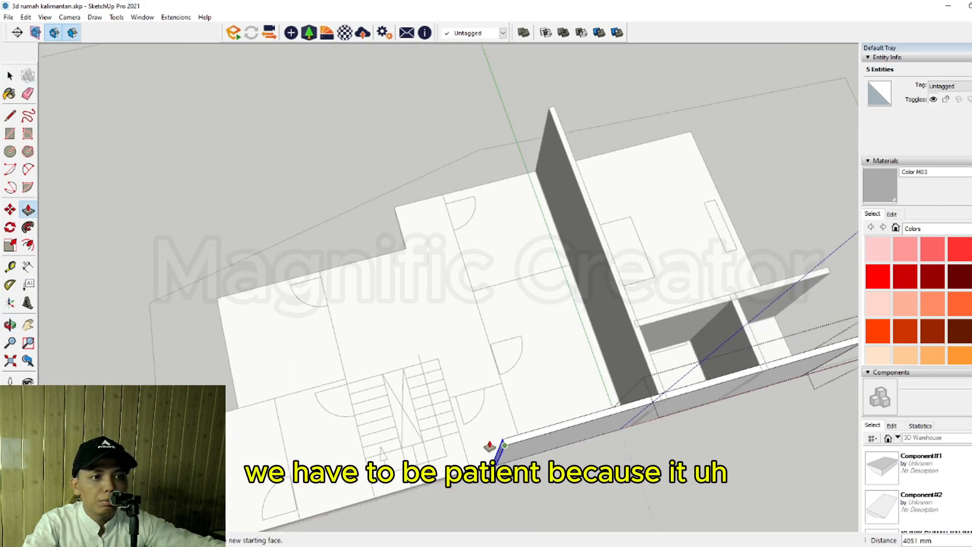
pyautogui.keyDown('shift'); pyautogui.moveTo(490, 447); pyautogui.dragTo(679, 357, button='middle'); pyautogui.keyUp('shift')
pyautogui.moveTo(465, 436); pyautogui.dragTo(606, 442, button='middle')
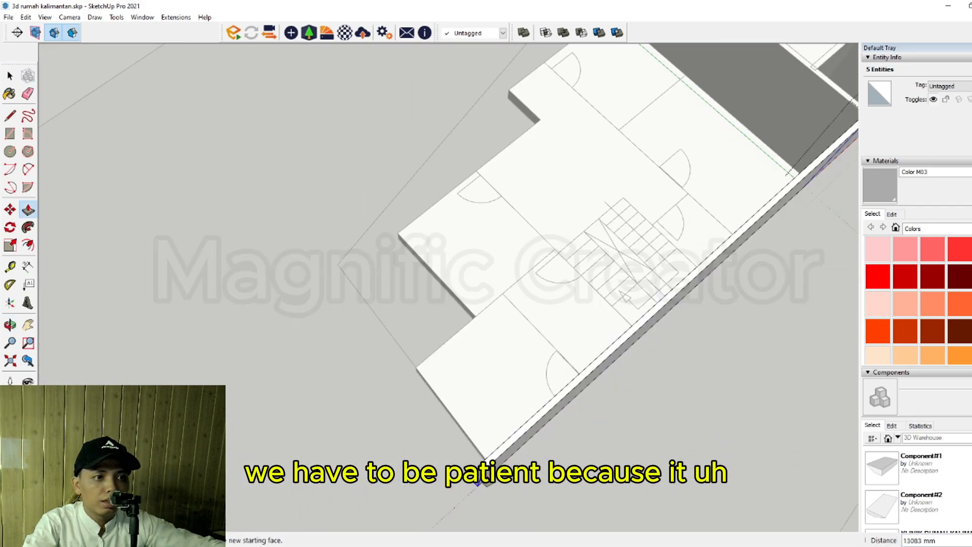
pyautogui.scroll(6, 478, 482)
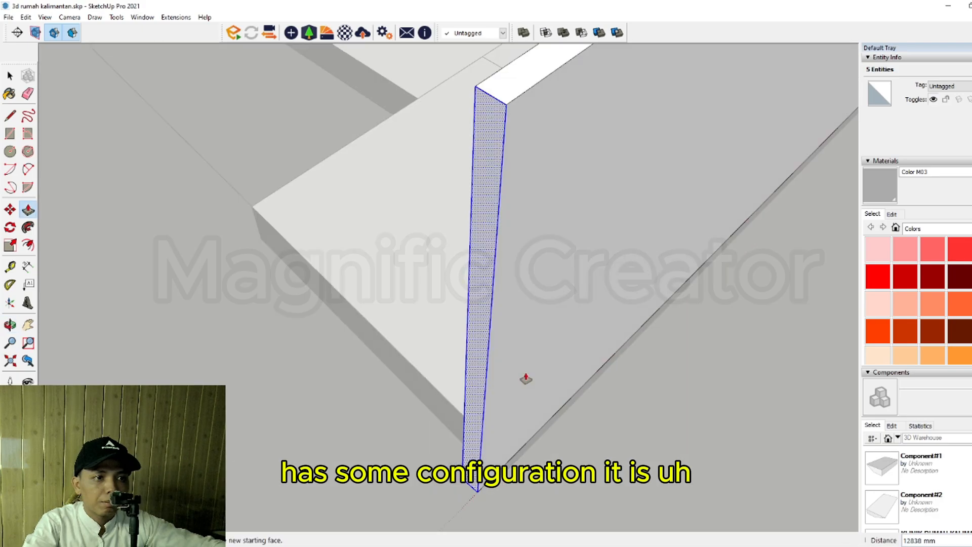
pyautogui.click(500, 464)
pyautogui.press('space')
pyautogui.scroll(-8, 518, 436)
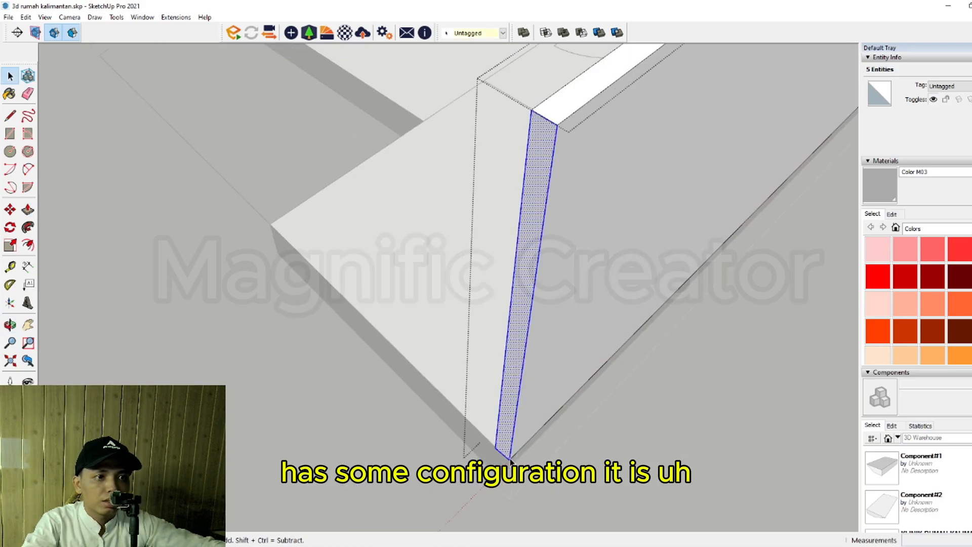
pyautogui.moveTo(521, 371); pyautogui.dragTo(720, 321, button='middle')
pyautogui.click(720, 321)
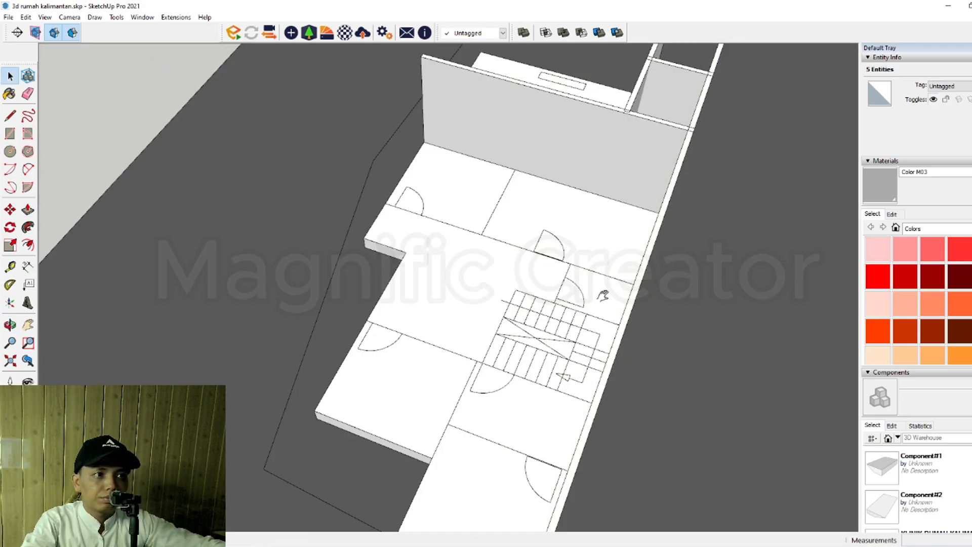
# Step: Rotate a copy of the bedroom's partition wall 90 degrees about its outer end so it follows the plan's end edge
pyautogui.moveTo(603, 296); pyautogui.dragTo(583, 414, button='middle')
pyautogui.scroll(3, 369, 362)
pyautogui.moveTo(369, 363); pyautogui.dragTo(559, 371, button='middle')
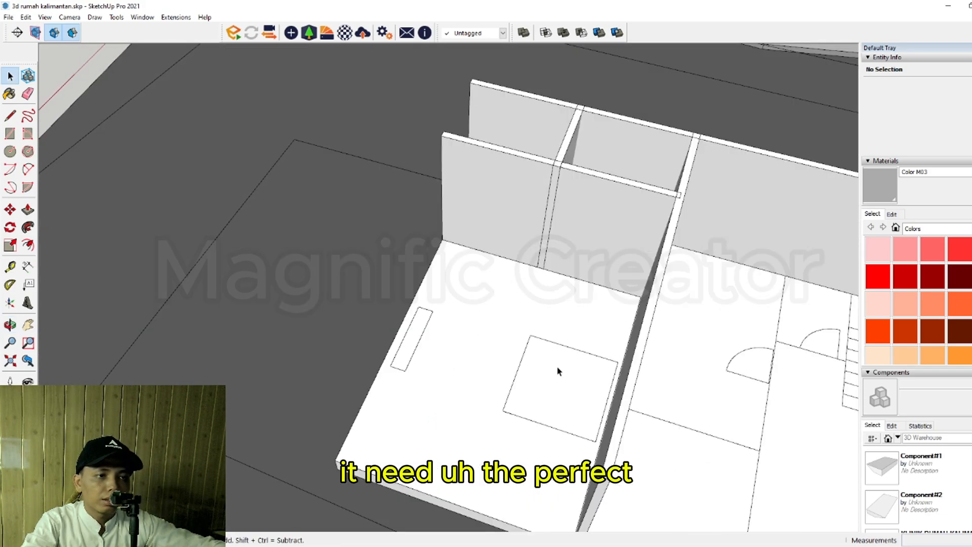
pyautogui.moveTo(492, 358); pyautogui.dragTo(614, 390, button='middle')
pyautogui.moveTo(435, 349); pyautogui.dragTo(562, 339, button='middle')
pyautogui.scroll(4, 432, 282)
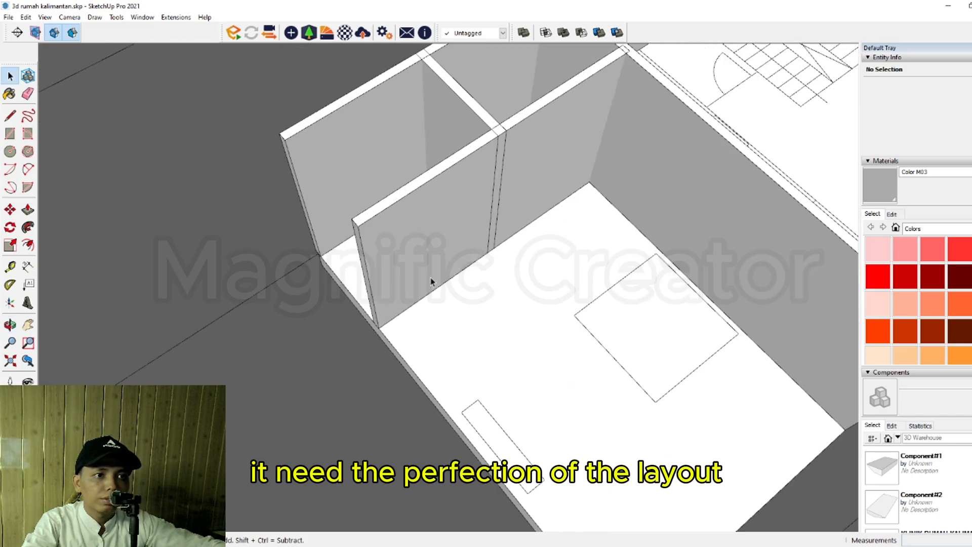
pyautogui.keyDown('shift'); pyautogui.moveTo(427, 289); pyautogui.dragTo(384, 387, button='middle'); pyautogui.keyUp('shift')
pyautogui.click(386, 339)
pyautogui.scroll(2, 382, 340)
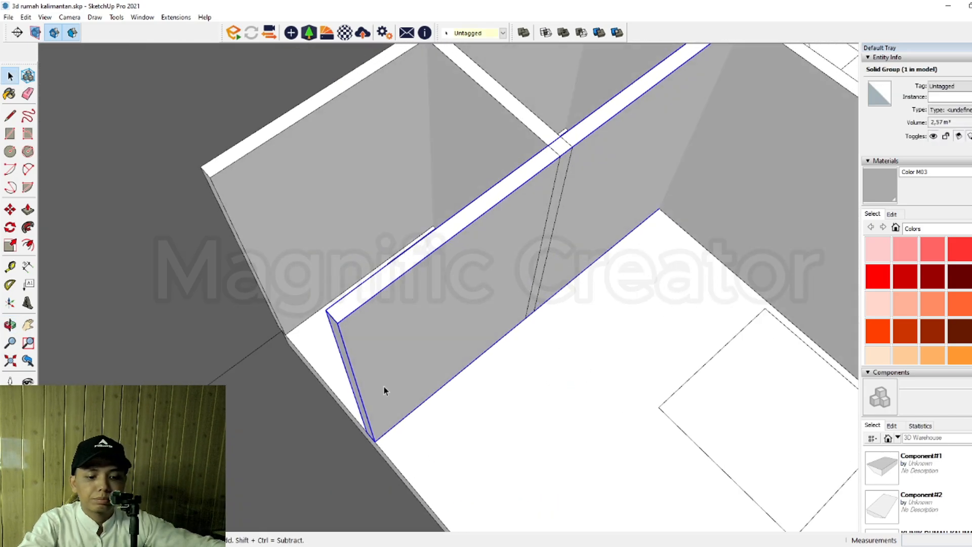
pyautogui.scroll(2, 384, 387)
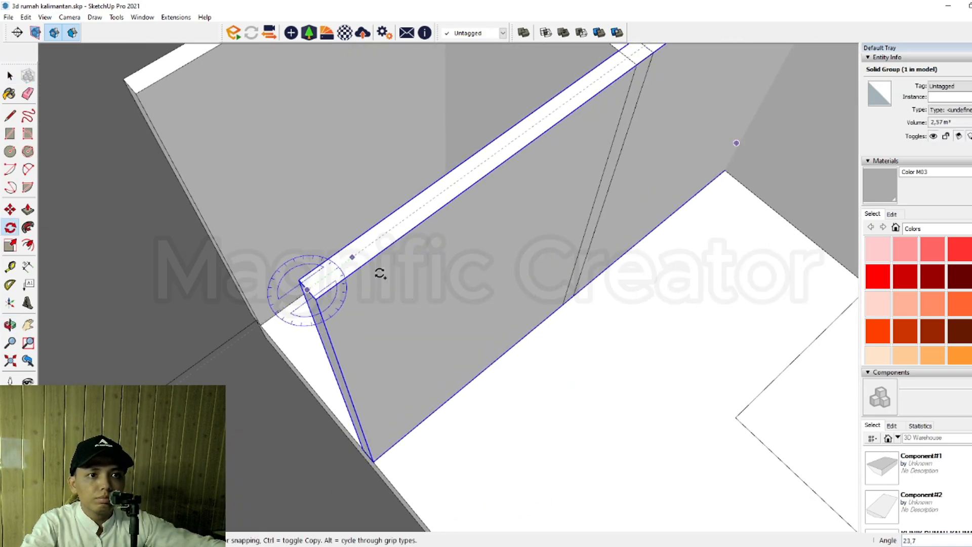
pyautogui.press('Return')
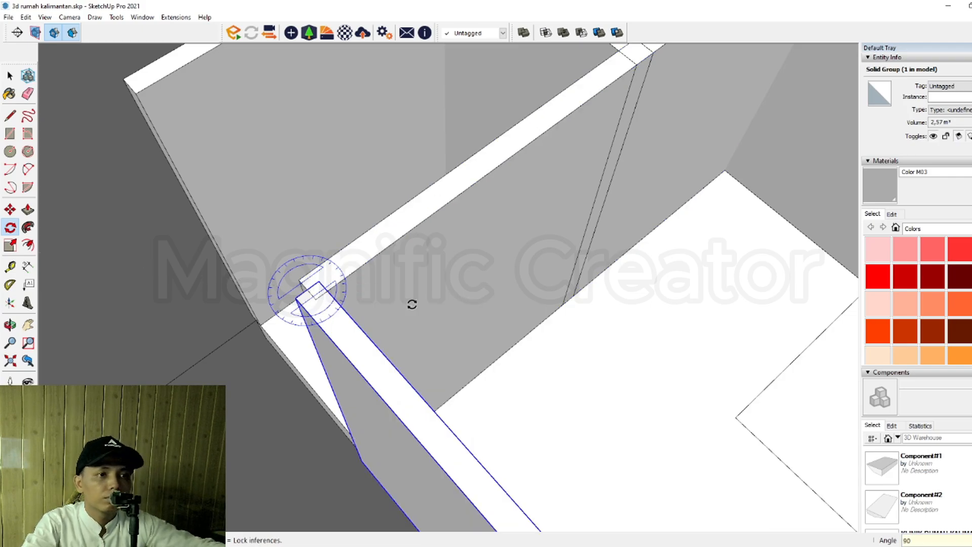
pyautogui.scroll(-4, 403, 306)
pyautogui.moveTo(360, 334); pyautogui.dragTo(510, 374, button='middle')
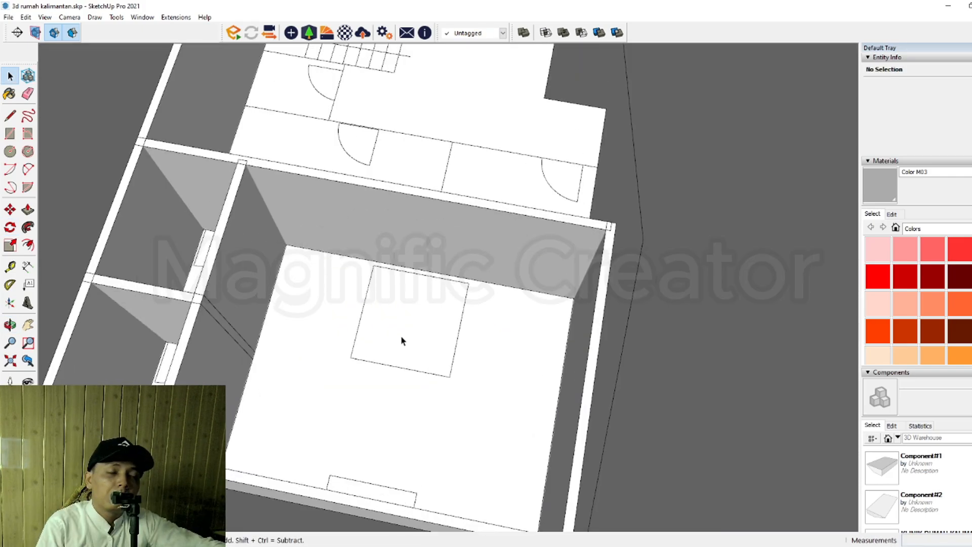
# Step: Examine the first-floor room layout around the master bedroom, bathroom, wardrobe, child rooms and stairs
pyautogui.keyDown('shift'); pyautogui.moveTo(418, 307); pyautogui.dragTo(458, 461, button='middle'); pyautogui.keyUp('shift')
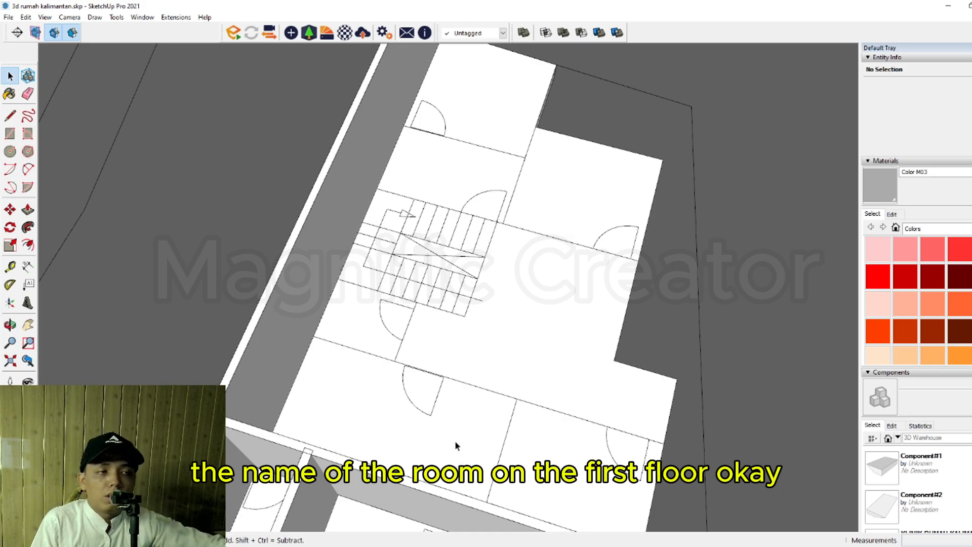
pyautogui.scroll(-6, 534, 321)
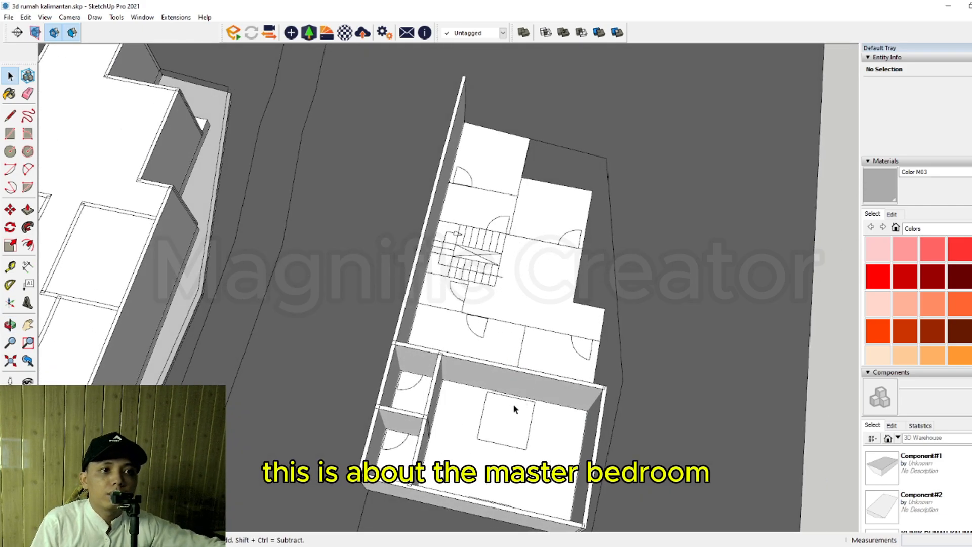
pyautogui.scroll(2, 494, 513)
pyautogui.moveTo(490, 447)
pyautogui.mouseDown(button='middle')
pyautogui.moveTo(461, 412)
pyautogui.moveTo(511, 465)
pyautogui.moveTo(503, 418)
pyautogui.moveTo(530, 458)
pyautogui.moveTo(507, 458)
pyautogui.moveTo(453, 434)
pyautogui.mouseUp(button='middle')
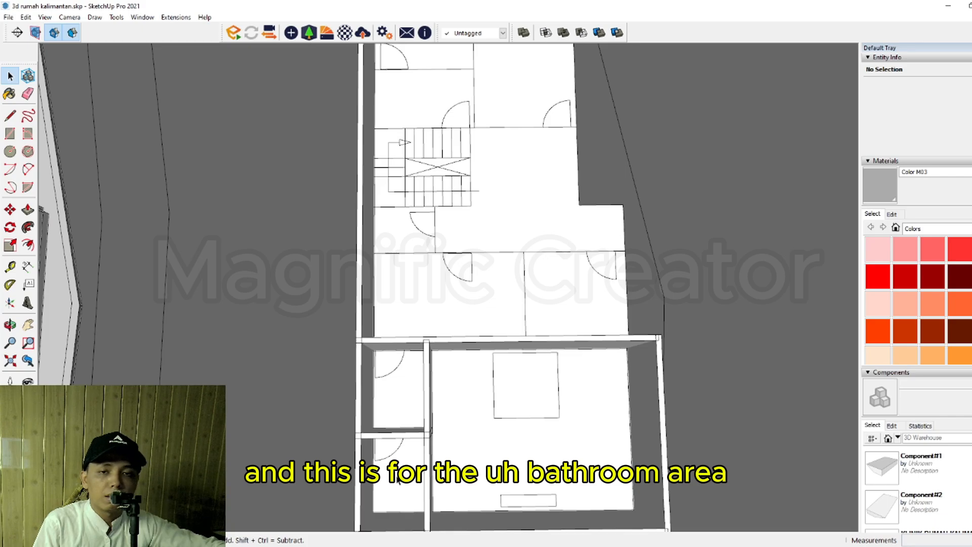
pyautogui.moveTo(399, 480)
pyautogui.mouseDown(button='middle')
pyautogui.moveTo(416, 443)
pyautogui.moveTo(436, 451)
pyautogui.moveTo(430, 419)
pyautogui.moveTo(401, 493)
pyautogui.mouseUp(button='middle')
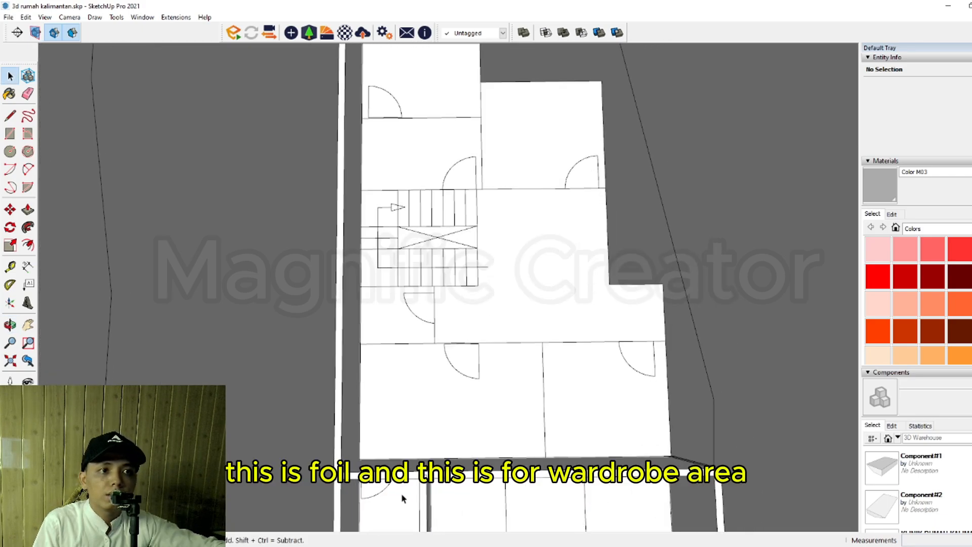
pyautogui.scroll(5, 463, 409)
pyautogui.moveTo(460, 418); pyautogui.dragTo(481, 364, button='middle')
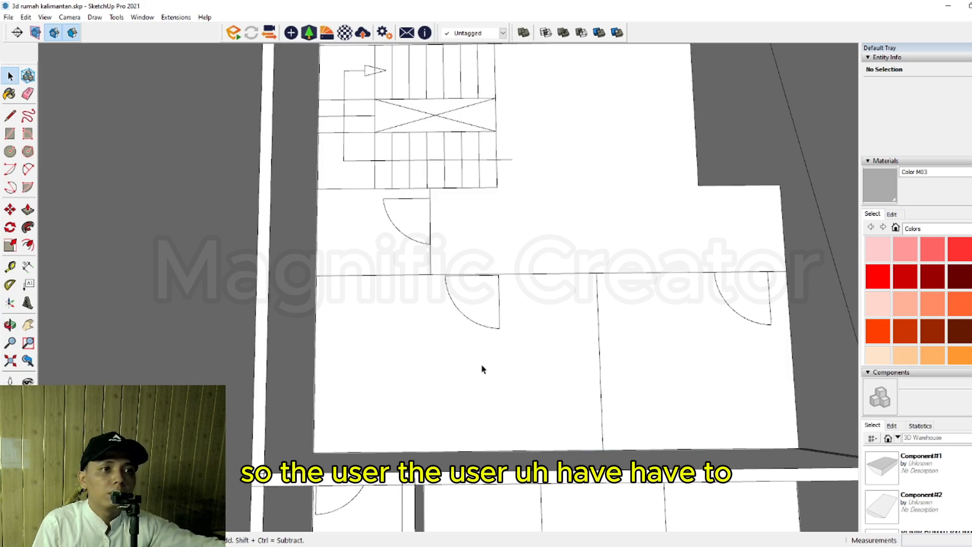
pyautogui.scroll(-2, 459, 332)
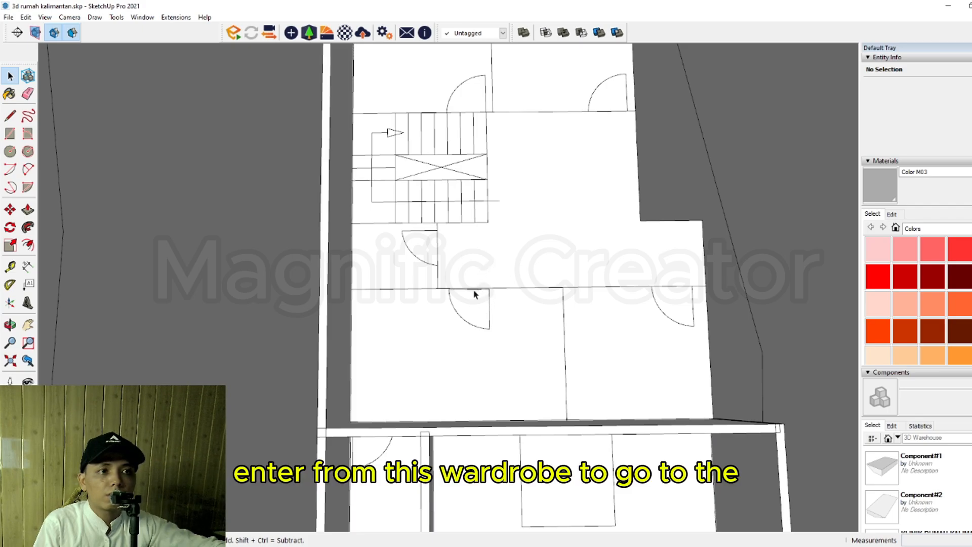
pyautogui.scroll(-2, 439, 339)
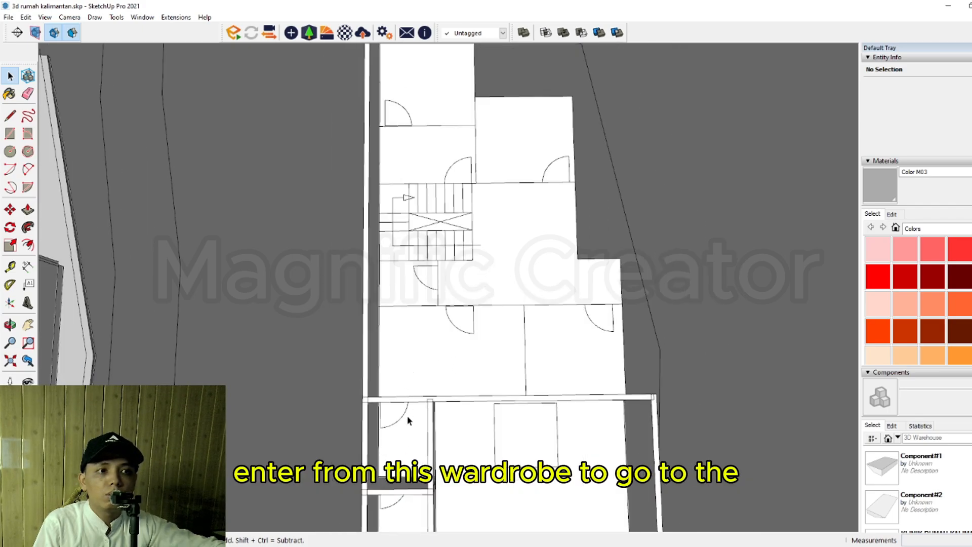
pyautogui.moveTo(508, 485); pyautogui.dragTo(479, 380, button='middle')
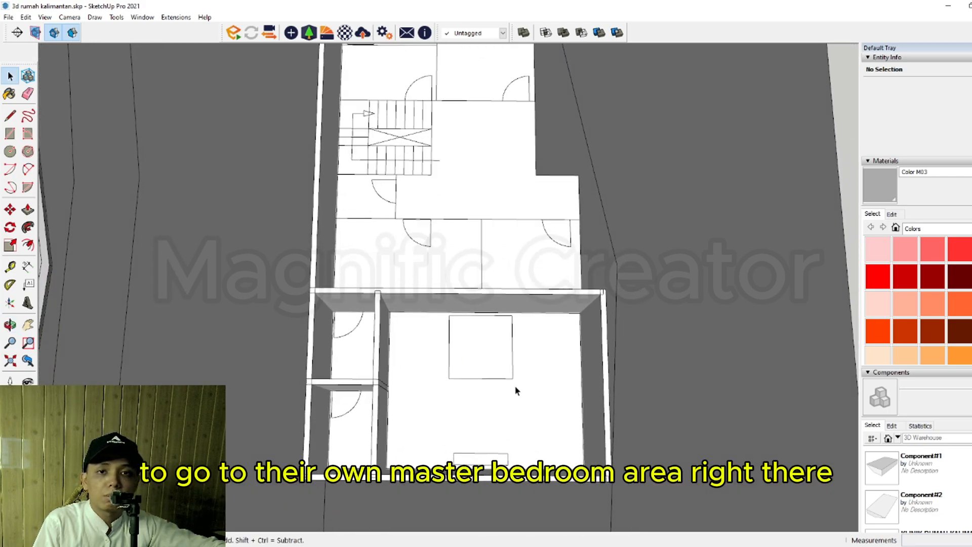
pyautogui.scroll(2, 503, 385)
pyautogui.keyDown('shift'); pyautogui.moveTo(533, 356); pyautogui.dragTo(515, 481, button='middle'); pyautogui.keyUp('shift')
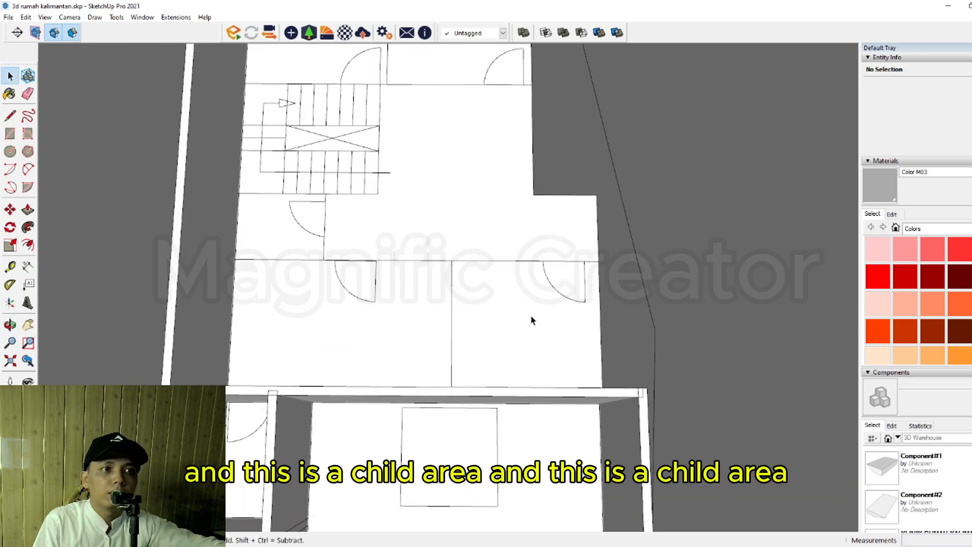
pyautogui.scroll(1, 532, 318)
pyautogui.scroll(-2, 524, 314)
pyautogui.keyDown('shift'); pyautogui.moveTo(513, 305); pyautogui.dragTo(516, 435, button='middle'); pyautogui.keyUp('shift')
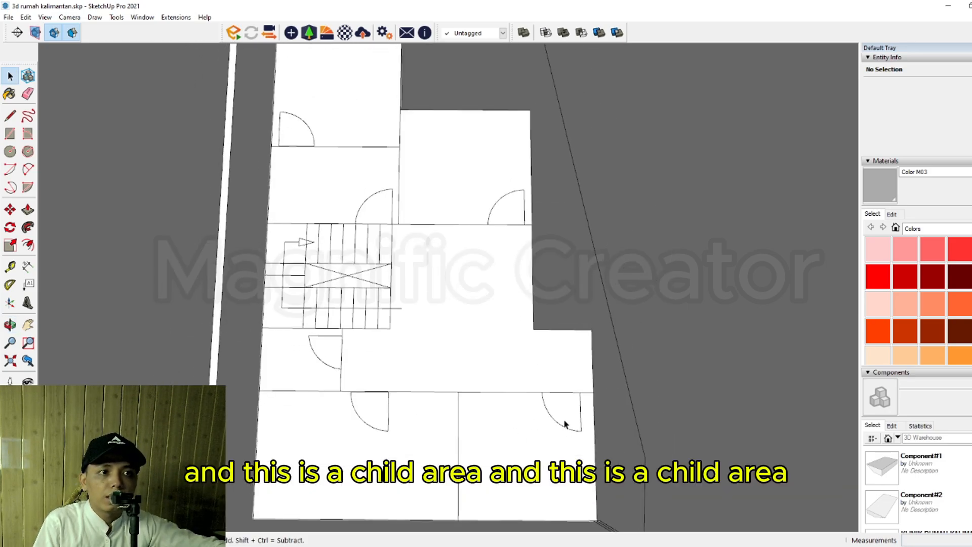
pyautogui.keyDown('shift'); pyautogui.moveTo(432, 143); pyautogui.dragTo(461, 221, button='middle'); pyautogui.keyUp('shift')
pyautogui.scroll(2, 490, 255)
pyautogui.scroll(-1, 495, 263)
pyautogui.scroll(-4, 494, 265)
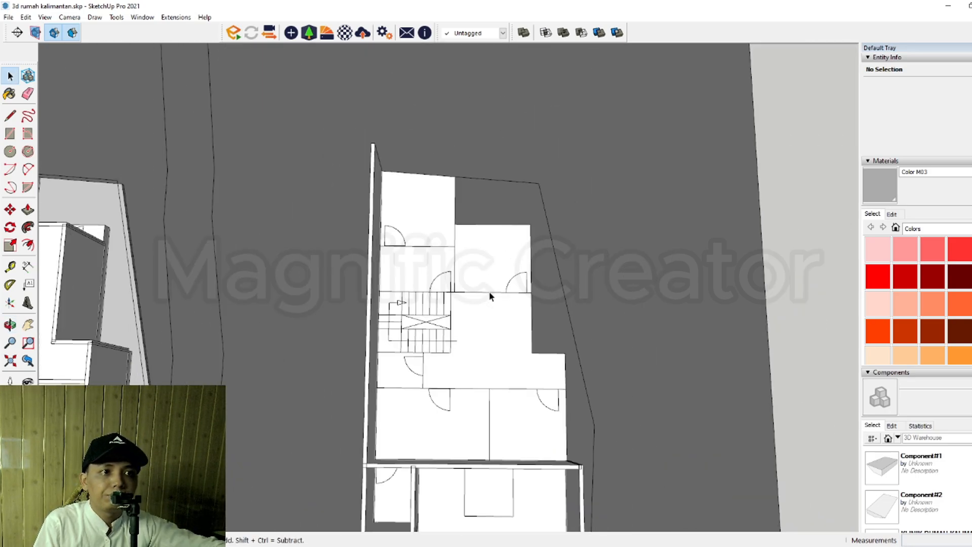
pyautogui.scroll(1, 491, 435)
pyautogui.moveTo(492, 438); pyautogui.dragTo(476, 316, button='middle')
pyautogui.moveTo(458, 403); pyautogui.dragTo(323, 303, button='middle')
pyautogui.scroll(3, 323, 304)
# Step: Copy the bedroom's partition wall past the cross wall onto the open part of the first-floor plan
pyautogui.press('space')
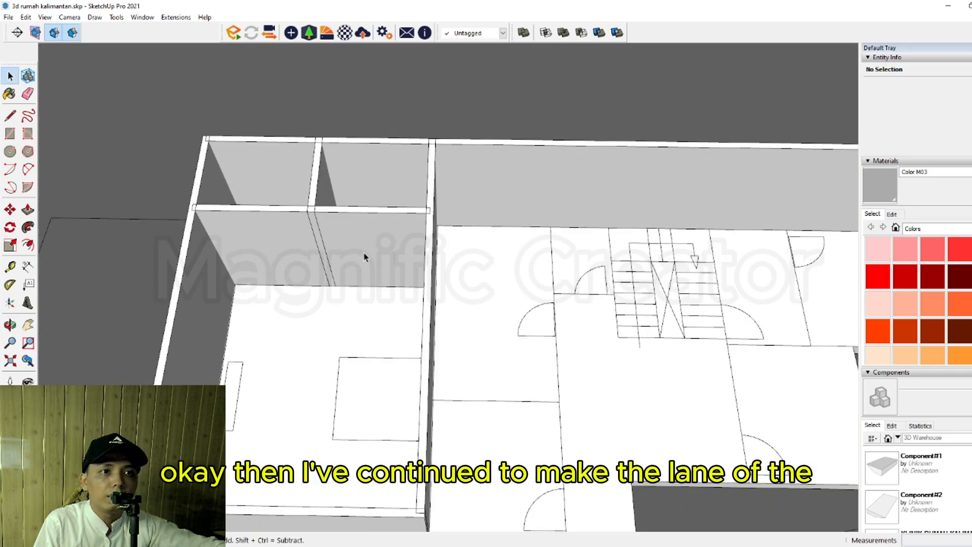
pyautogui.click(365, 256)
pyautogui.scroll(3, 397, 265)
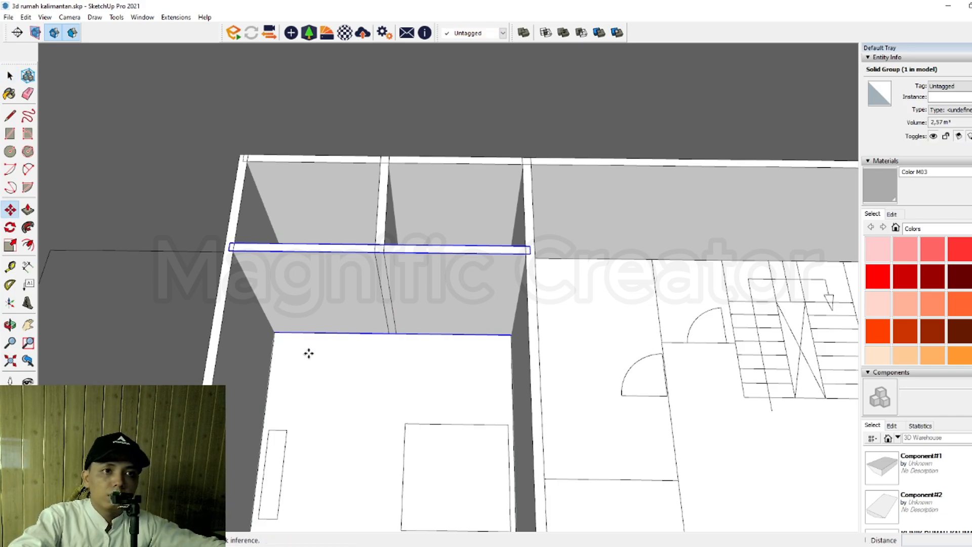
pyautogui.click(286, 347)
pyautogui.scroll(-2, 353, 375)
pyautogui.keyDown('shift'); pyautogui.moveTo(563, 478); pyautogui.dragTo(453, 428, button='middle'); pyautogui.keyUp('shift')
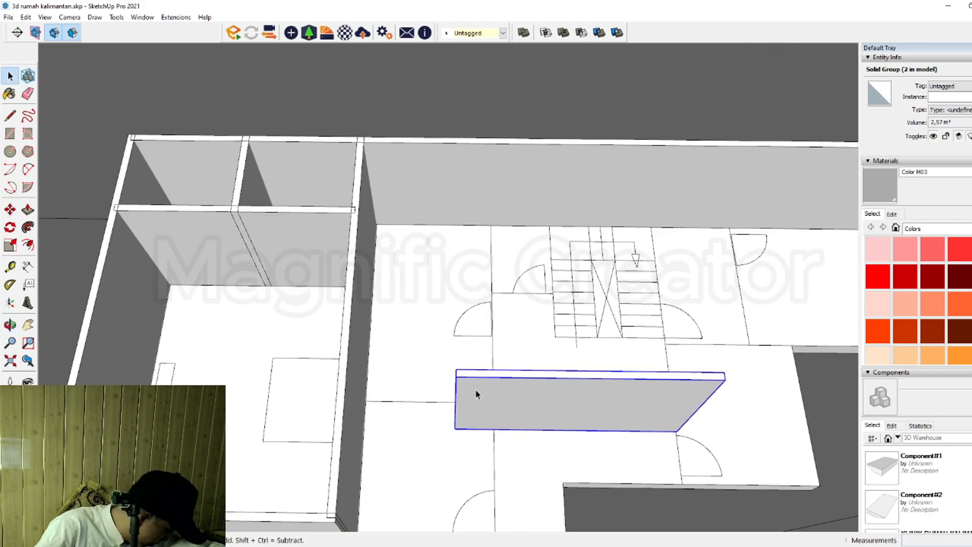
# Step: Move the copied wall by the midpoint of its end's base edge onto the plan line dividing the two rooms
pyautogui.moveTo(438, 394); pyautogui.dragTo(547, 447, button='middle')
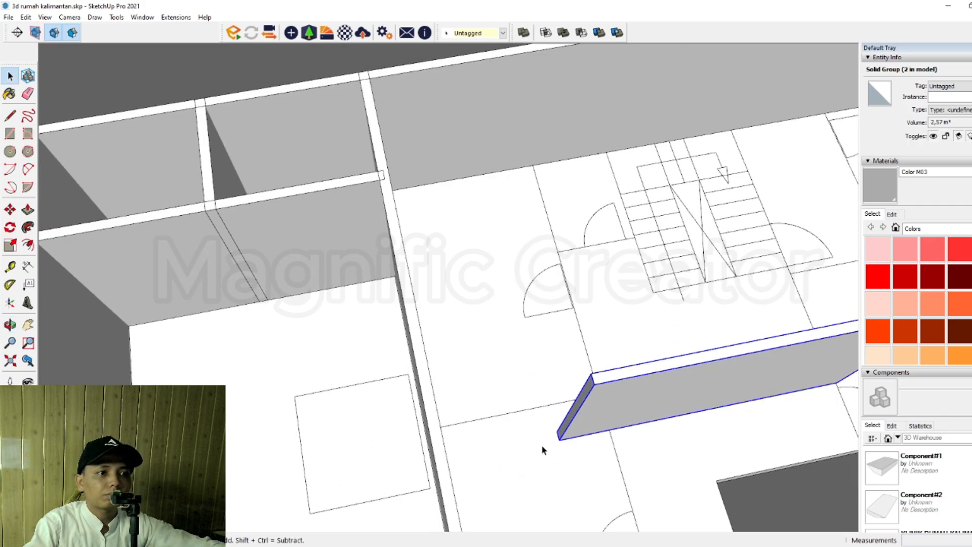
pyautogui.scroll(5, 557, 446)
pyautogui.scroll(2, 566, 441)
pyautogui.press('m')
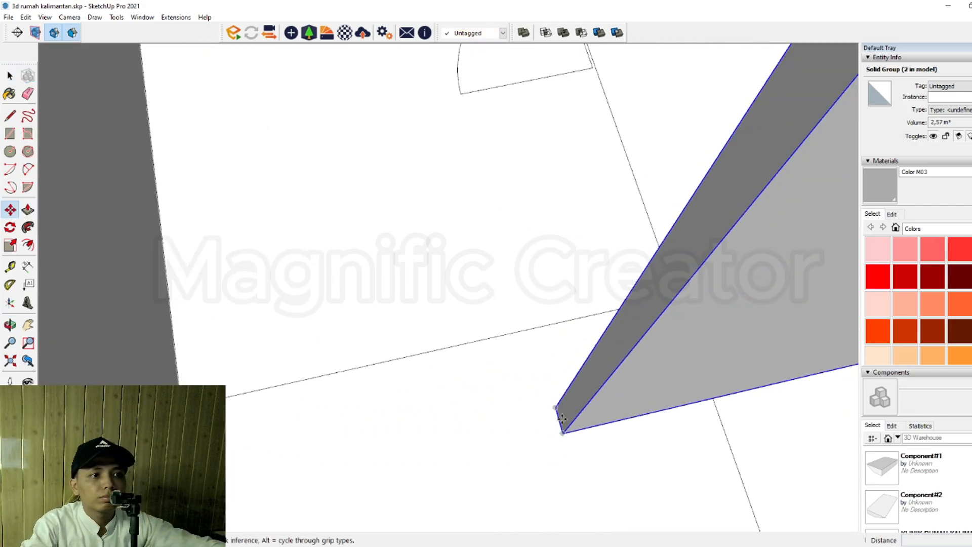
pyautogui.click(561, 419)
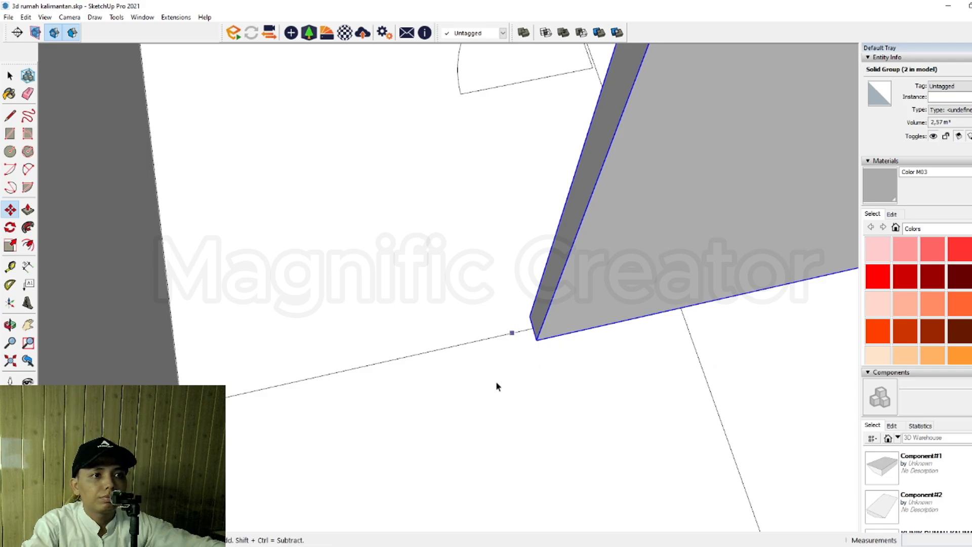
pyautogui.press('space')
# Step: Fit the copied dividing wall with Push/Pull between the cross wall and the next cross line of the plan
pyautogui.scroll(-5, 511, 387)
pyautogui.moveTo(510, 388); pyautogui.dragTo(517, 350, button='middle')
pyautogui.tripleClick(516, 349)
pyautogui.doubleClick(516, 330)
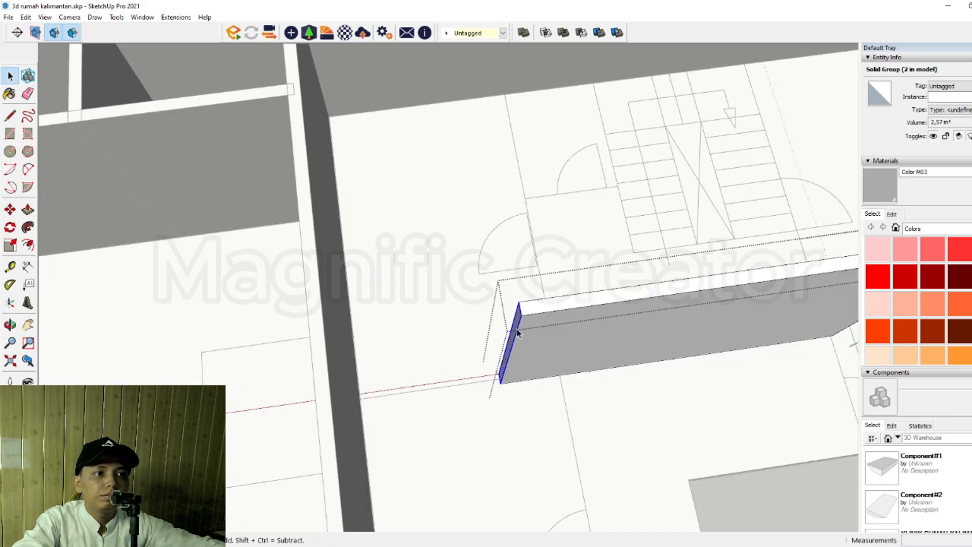
pyautogui.click(520, 318)
pyautogui.scroll(-5, 384, 431)
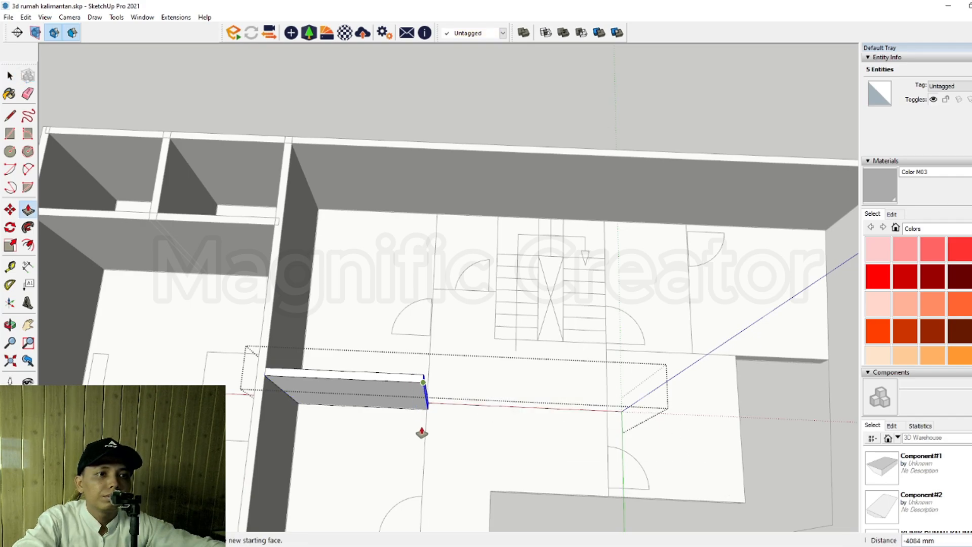
pyautogui.scroll(2, 426, 405)
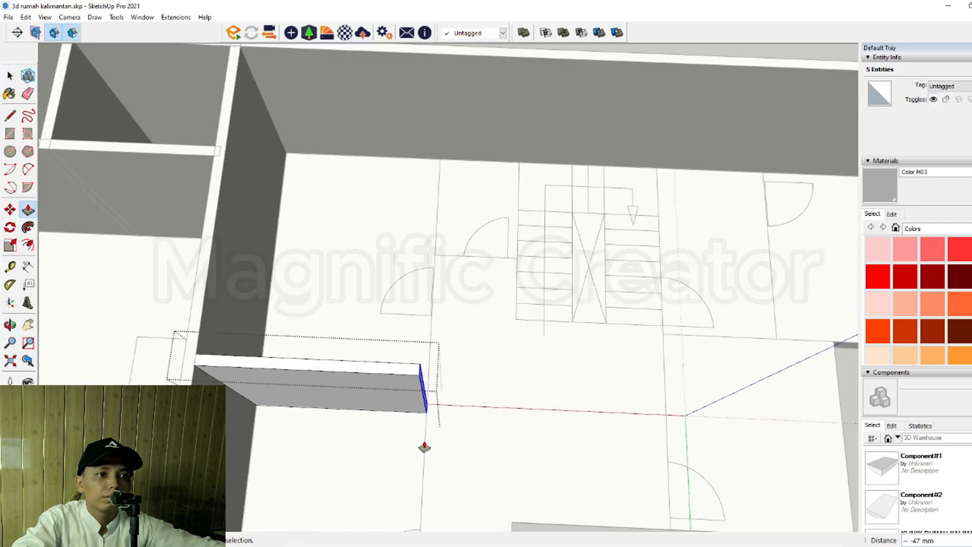
pyautogui.click(424, 447)
pyautogui.press('space')
pyautogui.scroll(-2, 425, 448)
pyautogui.click(526, 322)
# Step: Copy the dividing wall onto the plan's outer edge line so it closes the open side of the child room
pyautogui.scroll(2, 382, 408)
pyautogui.keyDown('shift'); pyautogui.moveTo(382, 408); pyautogui.dragTo(493, 324, button='middle'); pyautogui.keyUp('shift')
pyautogui.scroll(-2, 441, 350)
pyautogui.click(435, 348)
pyautogui.press('m')
pyautogui.scroll(2, 486, 268)
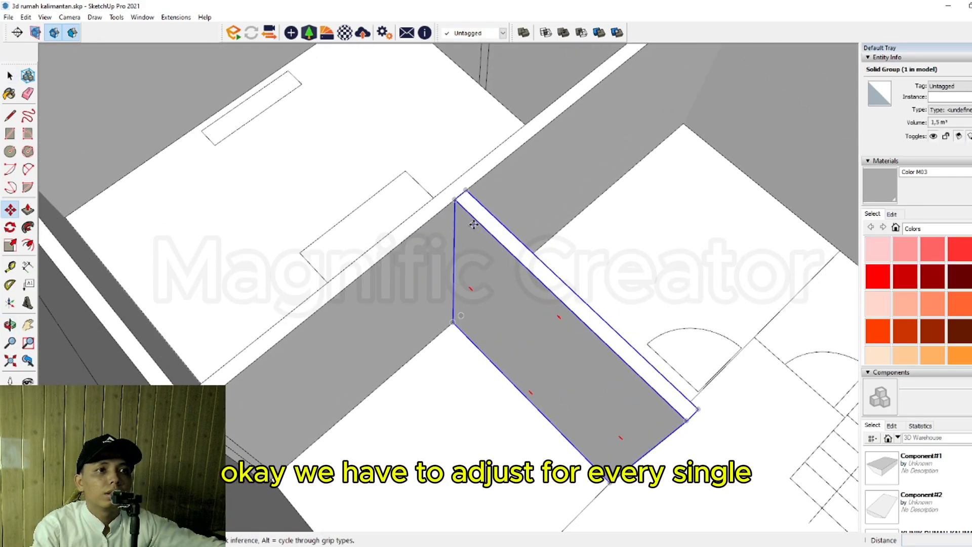
pyautogui.click(478, 222)
pyautogui.scroll(-1, 403, 272)
pyautogui.keyDown('shift'); pyautogui.moveTo(293, 337); pyautogui.dragTo(388, 380, button='middle'); pyautogui.keyUp('shift')
pyautogui.scroll(-4, 388, 308)
pyautogui.scroll(2, 447, 326)
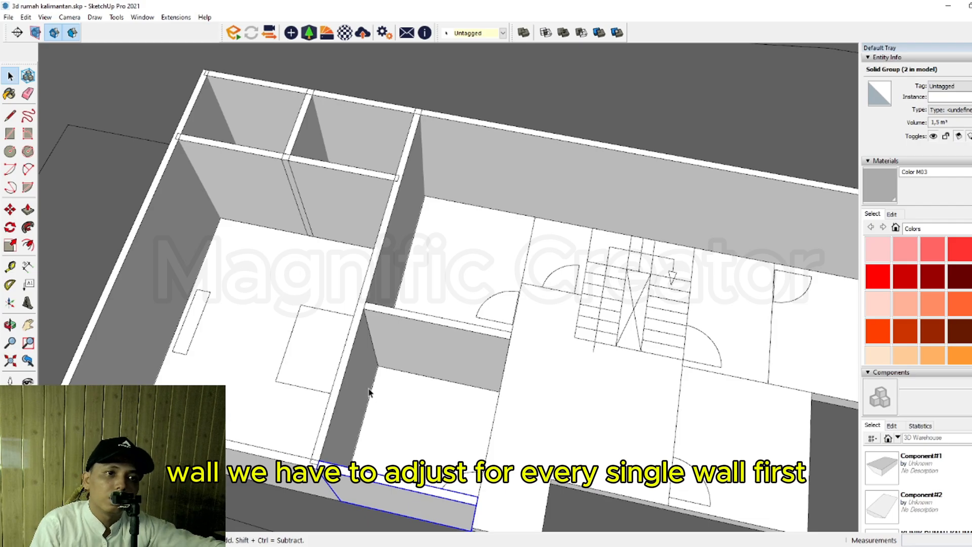
# Step: Draw a straight guide line outward from the plan edge, in line with the child room's stair-side plan line
pyautogui.scroll(-2, 430, 317)
pyautogui.moveTo(432, 319); pyautogui.dragTo(461, 313, button='middle')
pyautogui.scroll(2, 463, 379)
pyautogui.press('l')
pyautogui.click(471, 370)
pyautogui.scroll(-3, 468, 401)
pyautogui.press('space')
pyautogui.scroll(2, 370, 310)
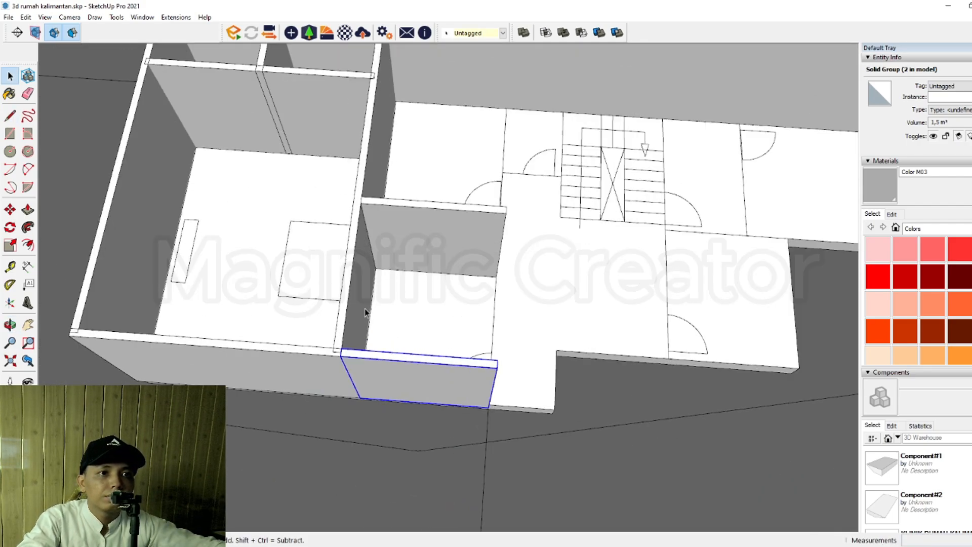
# Step: Copy the long cross wall by its end's midpoint 3000 mm across onto the plan line on the rooms' stair side
pyautogui.click(365, 309)
pyautogui.scroll(4, 349, 350)
pyautogui.press('m')
pyautogui.scroll(2, 335, 363)
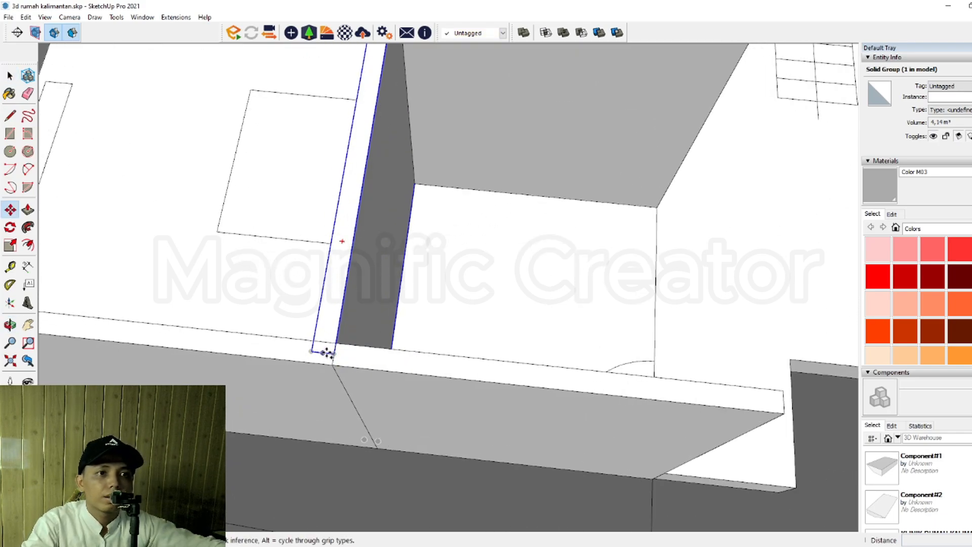
pyautogui.click(327, 353)
pyautogui.scroll(-5, 430, 348)
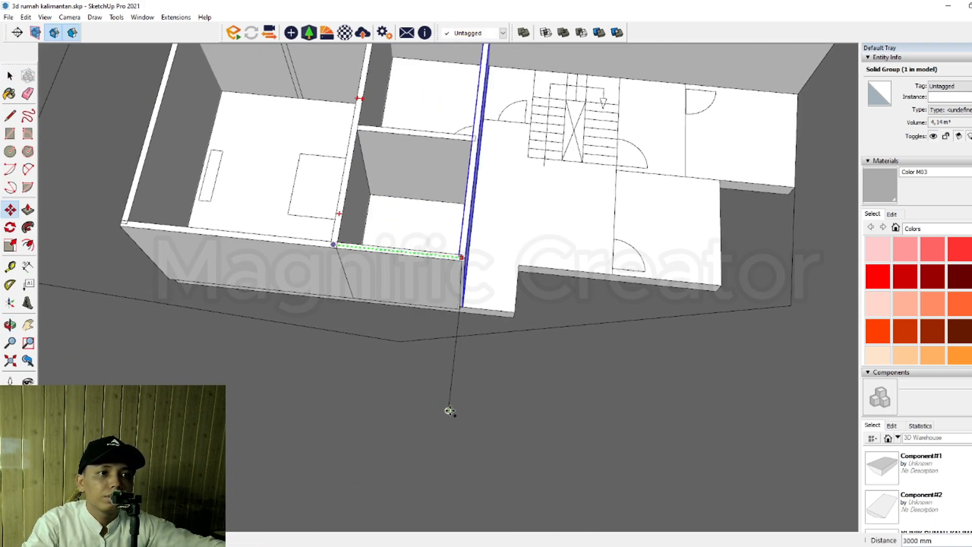
pyautogui.click(450, 364)
pyautogui.press('space')
pyautogui.scroll(5, 464, 314)
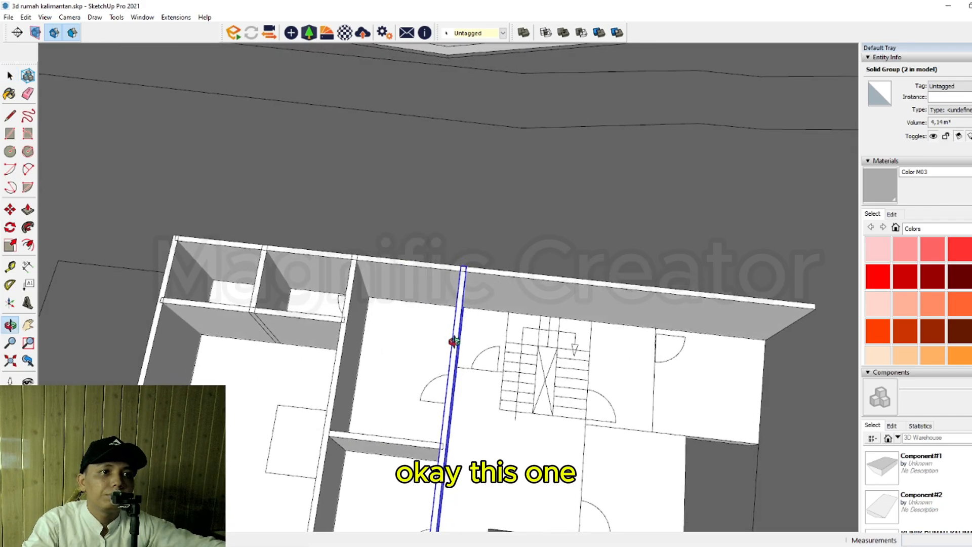
# Step: Extend the outer wall's end with Push/Pull to the outer face of the copied cross wall
pyautogui.scroll(-6, 464, 314)
pyautogui.scroll(5, 423, 431)
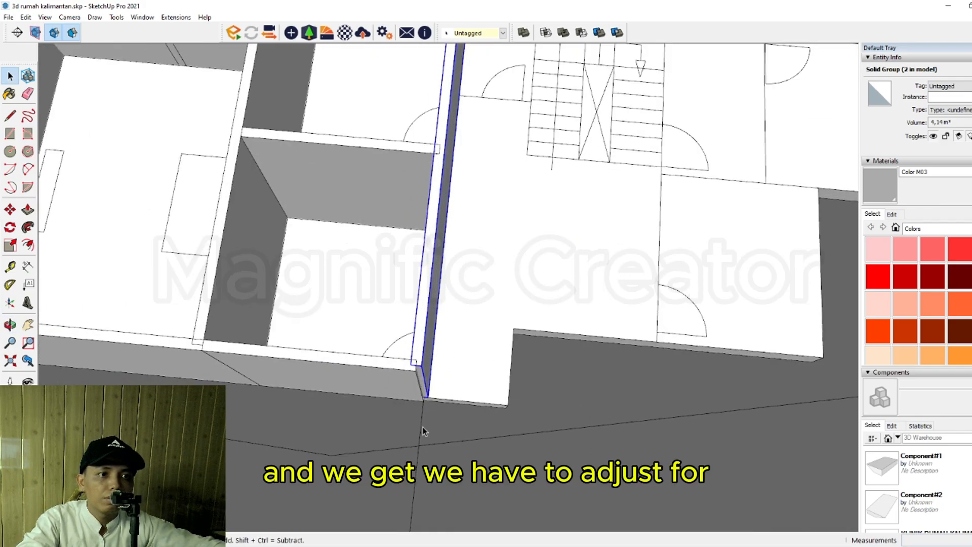
pyautogui.scroll(4, 425, 353)
pyautogui.doubleClick(400, 374)
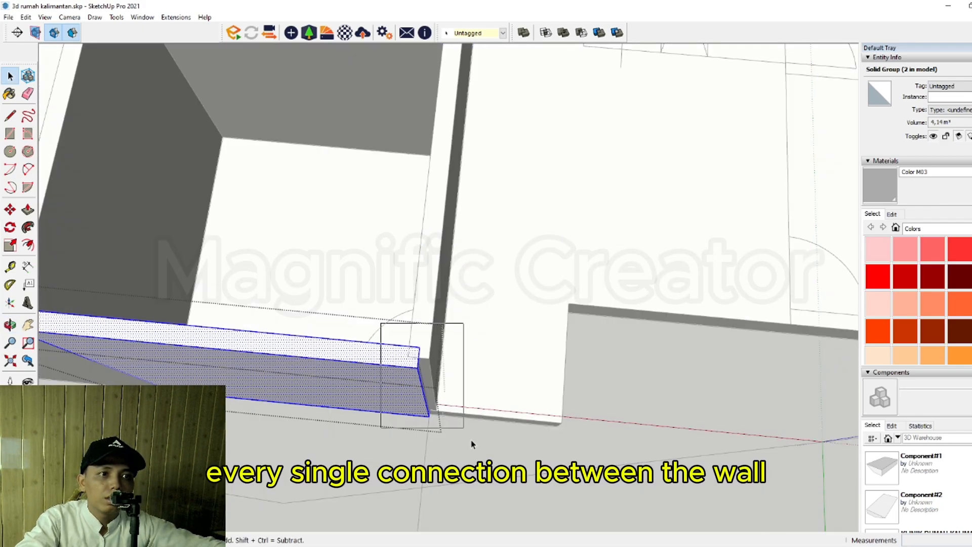
pyautogui.press('p')
pyautogui.press('space')
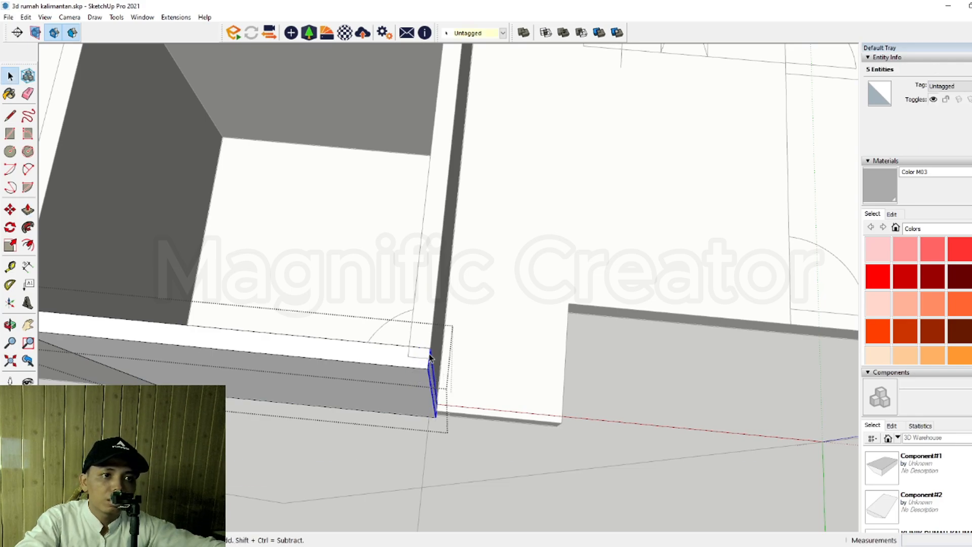
# Step: Push/Pull the copied cross wall's end face by 75 mm so it stops at the outer wall in the corner
pyautogui.scroll(-1, 428, 361)
pyautogui.tripleClick(428, 287)
pyautogui.moveTo(427, 287); pyautogui.dragTo(398, 402, button='middle')
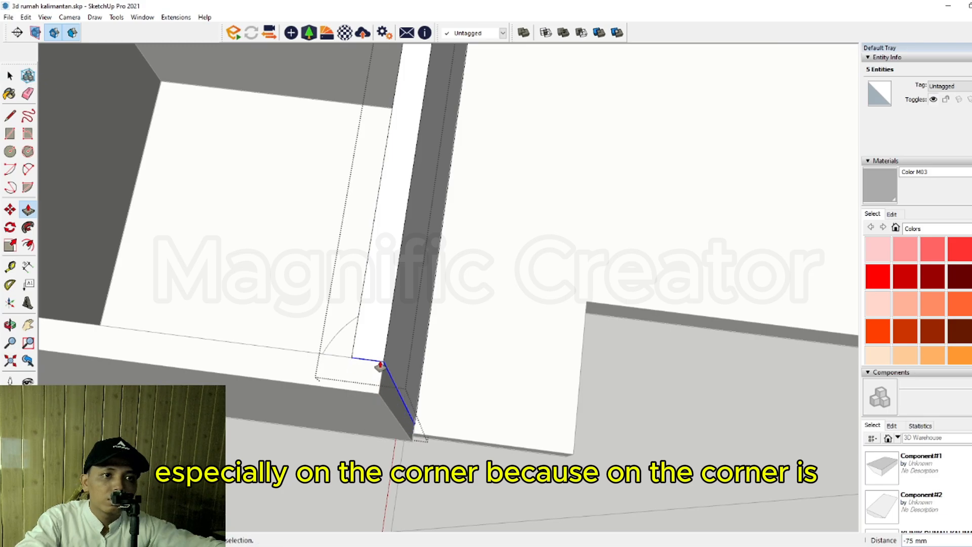
pyautogui.press('space')
pyautogui.scroll(-2, 387, 369)
pyautogui.click(621, 384)
# Step: Delete the guide line outside the corner of the copied cross wall
pyautogui.scroll(-5, 408, 411)
pyautogui.keyDown('shift'); pyautogui.moveTo(446, 387); pyautogui.dragTo(388, 442, button='middle'); pyautogui.keyUp('shift')
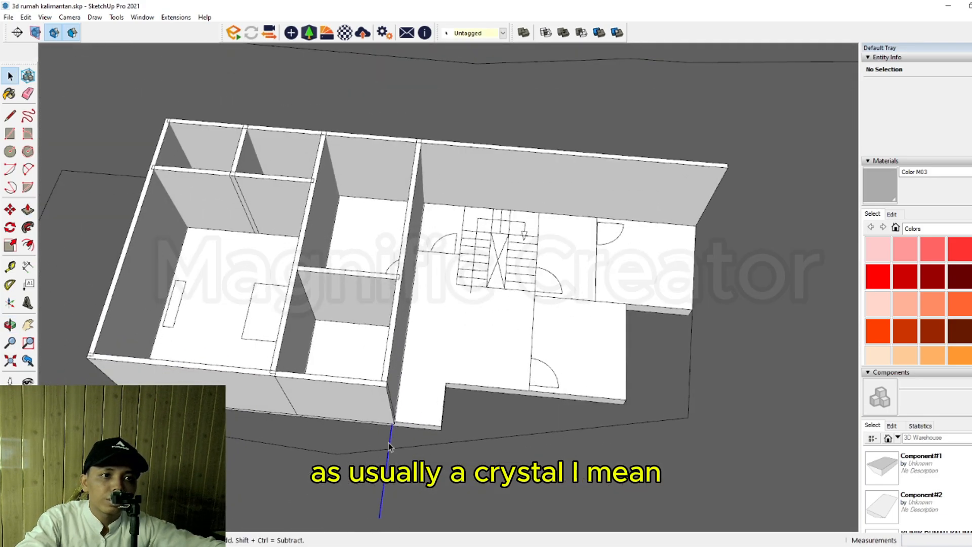
pyautogui.scroll(4, 462, 373)
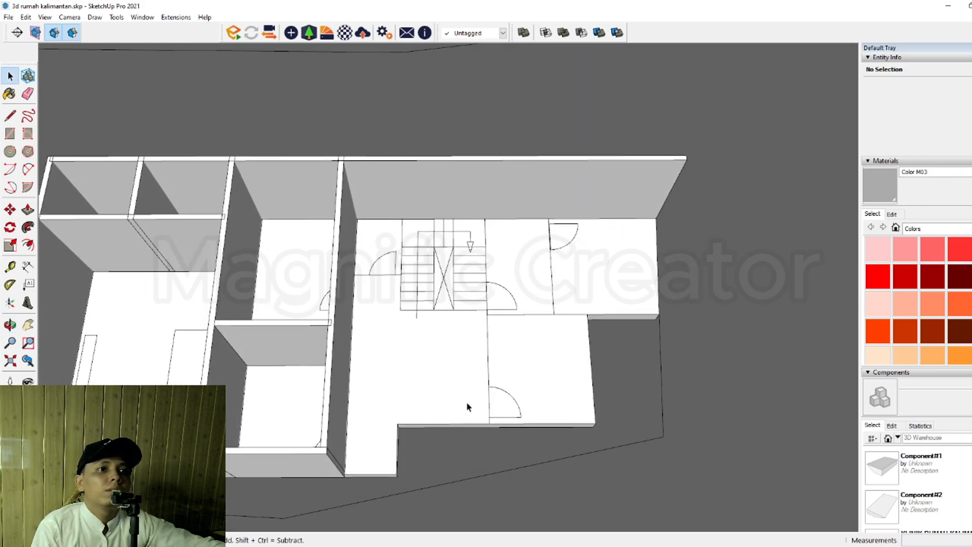
# Step: Trim the dividing wall between the two child rooms with Push/Pull so its end meets the copied cross wall
pyautogui.scroll(4, 314, 348)
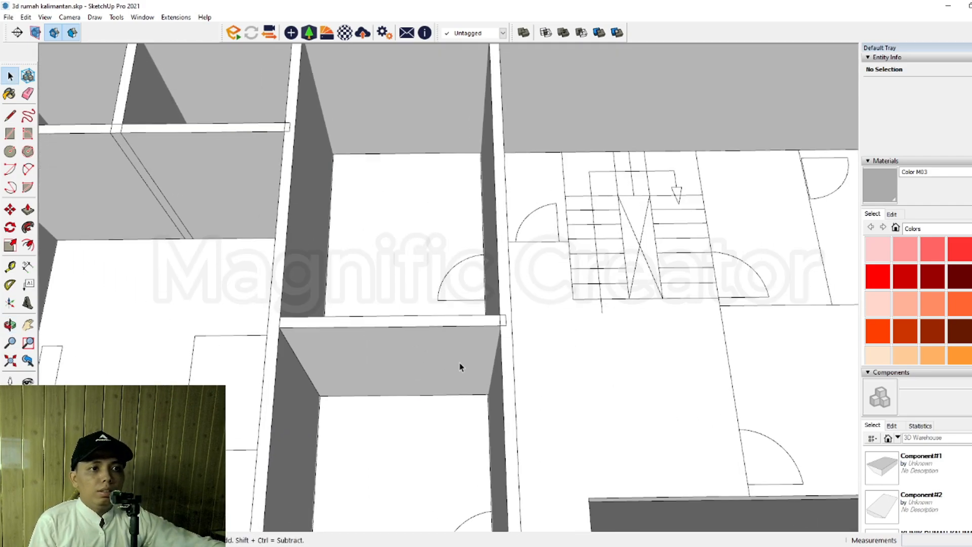
pyautogui.click(458, 332)
pyautogui.moveTo(550, 442); pyautogui.dragTo(550, 442)
pyautogui.scroll(2, 497, 320)
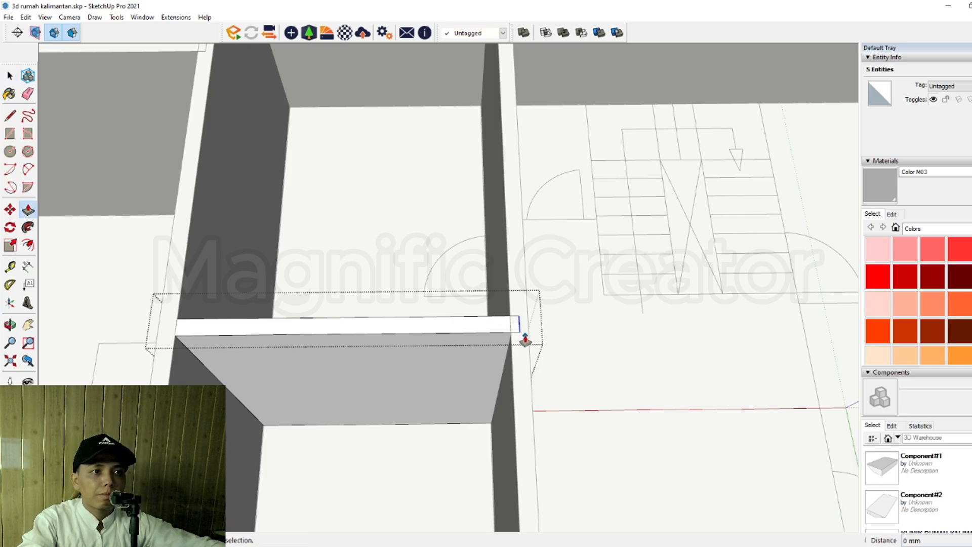
pyautogui.press('space')
pyautogui.scroll(-2, 512, 368)
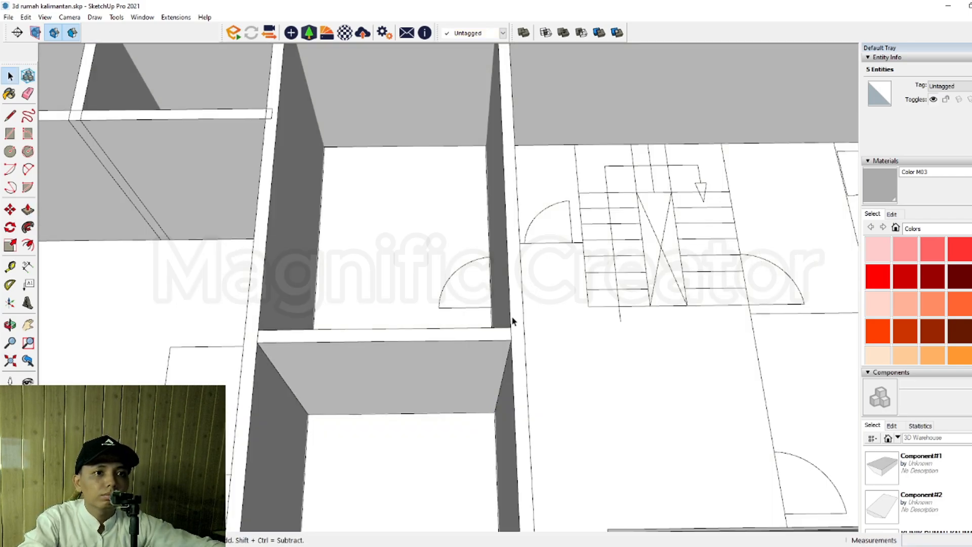
# Step: Copy the dividing wall past the cross wall into the area beside the stairs
pyautogui.click(421, 402)
pyautogui.moveTo(471, 391); pyautogui.dragTo(273, 402, button='middle')
pyautogui.scroll(2, 414, 401)
pyautogui.press('m')
pyautogui.click(434, 435)
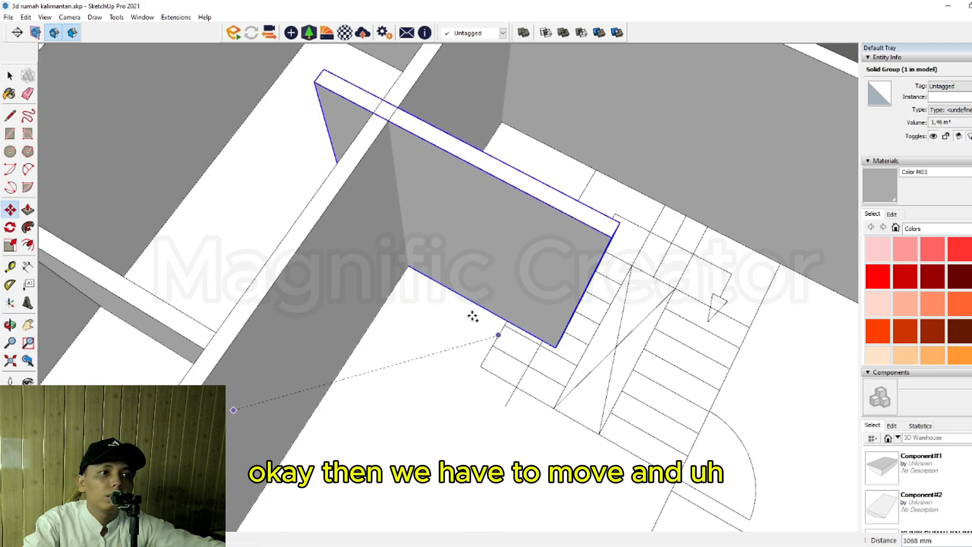
pyautogui.click(441, 295)
pyautogui.press('space')
# Step: Move the copied wall by its end's base onto the bathroom's front plan line beside the stairs
pyautogui.scroll(2, 518, 288)
pyautogui.moveTo(523, 290); pyautogui.dragTo(382, 344, button='middle')
pyautogui.scroll(2, 425, 326)
pyautogui.press('m')
pyautogui.click(438, 338)
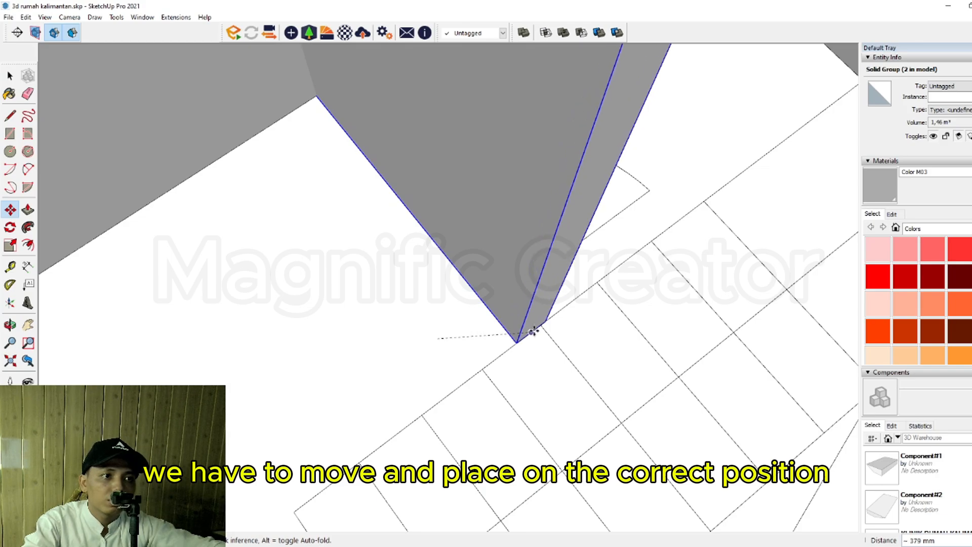
pyautogui.click(531, 331)
pyautogui.press('space')
pyautogui.scroll(-2, 498, 383)
pyautogui.scroll(-3, 481, 378)
# Step: Shorten the copied bathroom wall with Push/Pull so its overlapping end stops at the cross wall
pyautogui.moveTo(404, 225); pyautogui.dragTo(458, 319, button='middle')
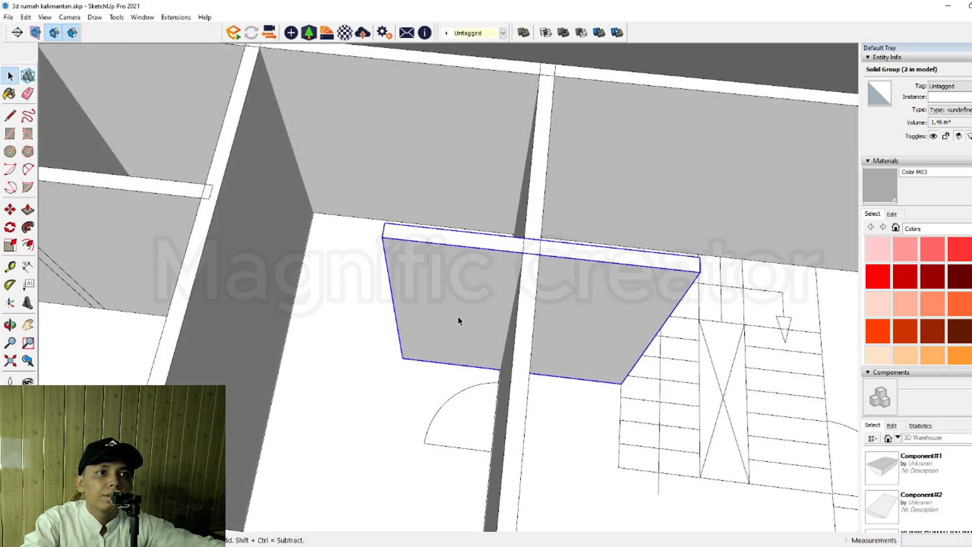
pyautogui.doubleClick(410, 264)
pyautogui.tripleClick(410, 265)
pyautogui.scroll(2, 366, 233)
pyautogui.press('m')
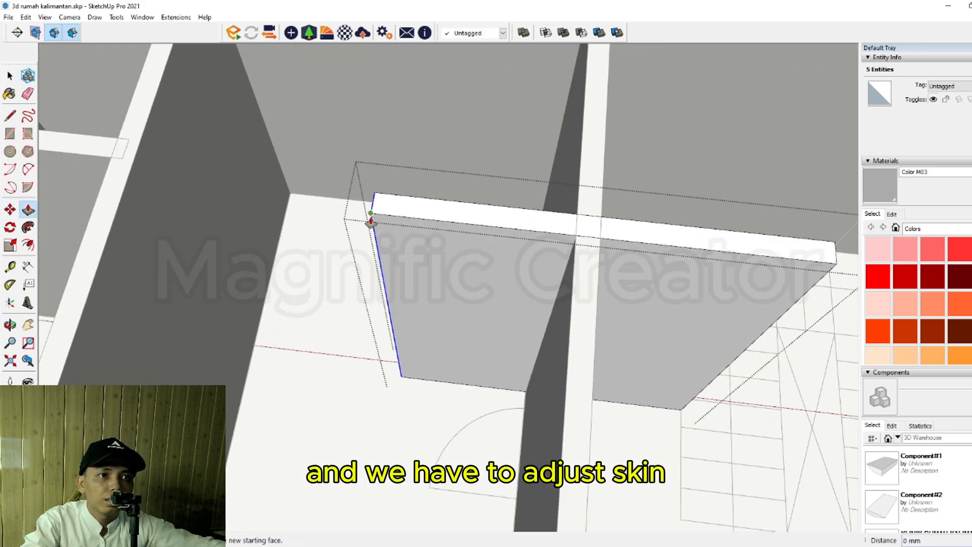
pyautogui.moveTo(492, 234); pyautogui.dragTo(349, 258, button='middle')
pyautogui.click(439, 275)
pyautogui.press('space')
pyautogui.scroll(-4, 413, 276)
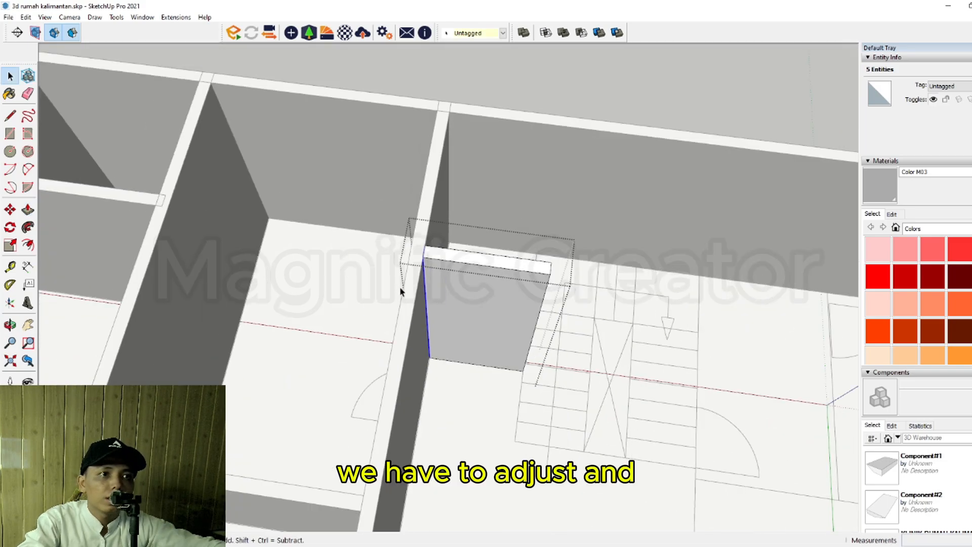
pyautogui.click(401, 291)
# Step: Copy the long cross wall from the rooms' stair side over towards the bathroom's stair-side plan line
pyautogui.scroll(-3, 470, 270)
pyautogui.moveTo(471, 268); pyautogui.dragTo(366, 271, button='middle')
pyautogui.scroll(2, 391, 412)
pyautogui.moveTo(390, 412); pyautogui.dragTo(326, 398, button='middle')
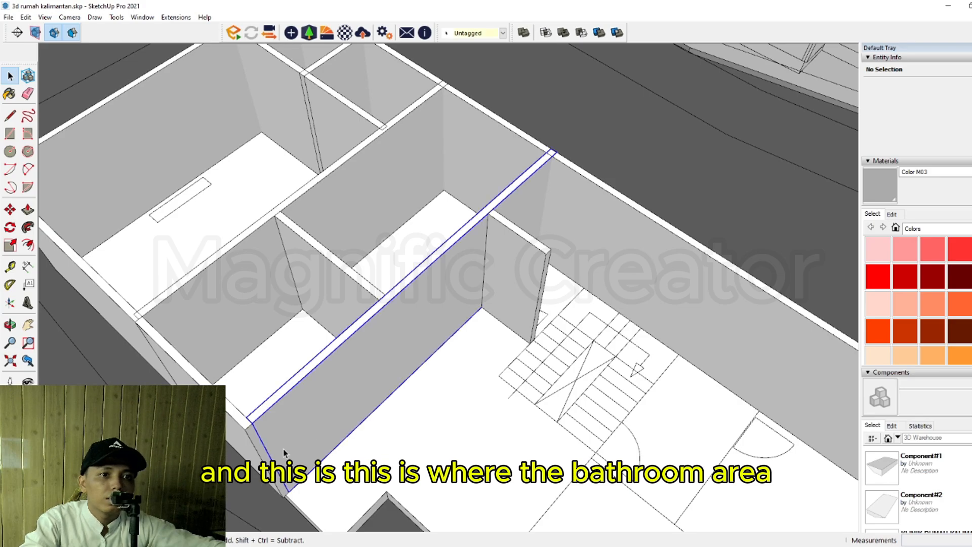
pyautogui.moveTo(285, 452); pyautogui.dragTo(338, 433, button='middle')
pyautogui.moveTo(469, 430); pyautogui.dragTo(408, 374, button='middle')
pyautogui.scroll(3, 409, 364)
pyautogui.click(397, 366)
pyautogui.scroll(3, 359, 371)
# Step: Move the new cross wall copy by the midpoint of its end's base onto the plan line between bathroom and stairs
pyautogui.scroll(-2, 360, 371)
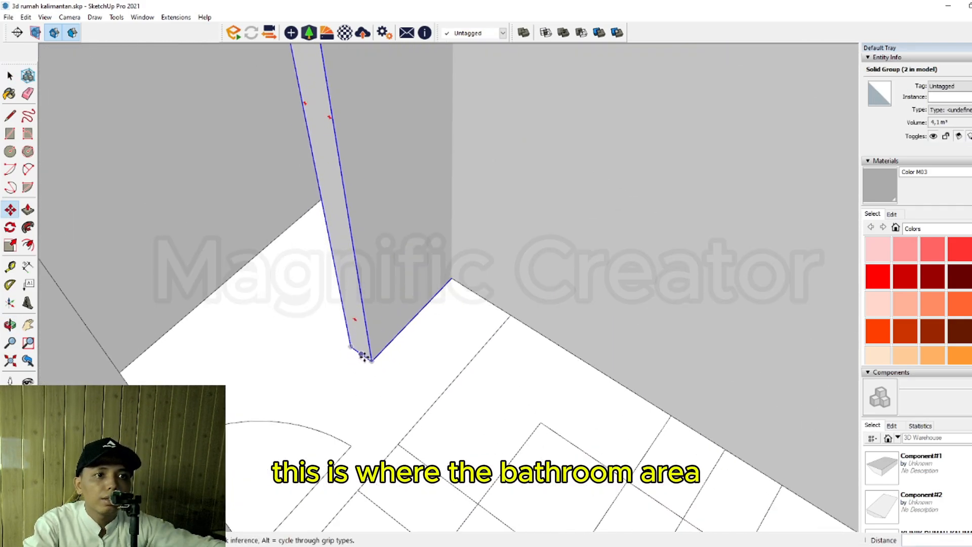
pyautogui.click(361, 354)
pyautogui.press('ctrl')
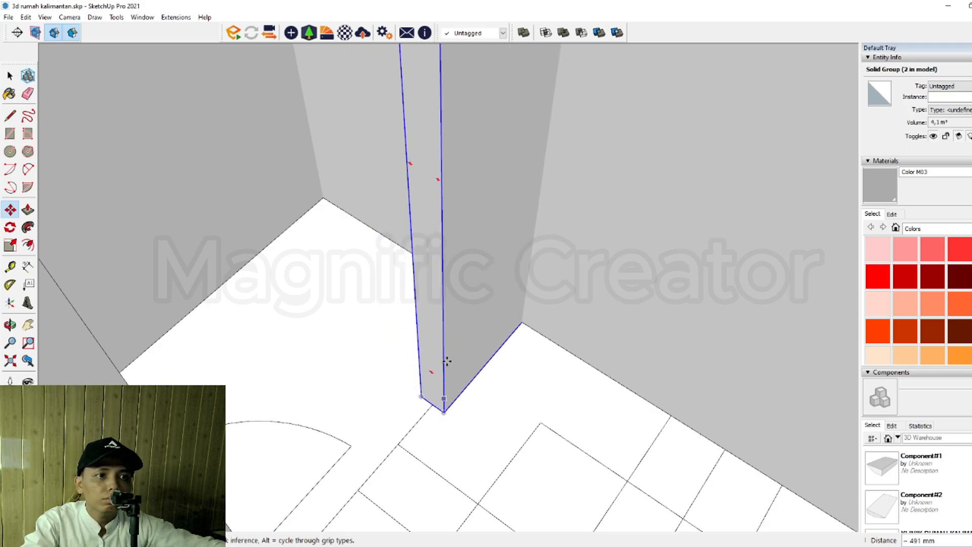
pyautogui.scroll(-4, 446, 330)
# Step: Extend the near end of the new stair-side wall with Push/Pull to the corner of the bathroom's front wall
pyautogui.press('space')
pyautogui.tripleClick(441, 264)
pyautogui.press('p')
pyautogui.click(437, 231)
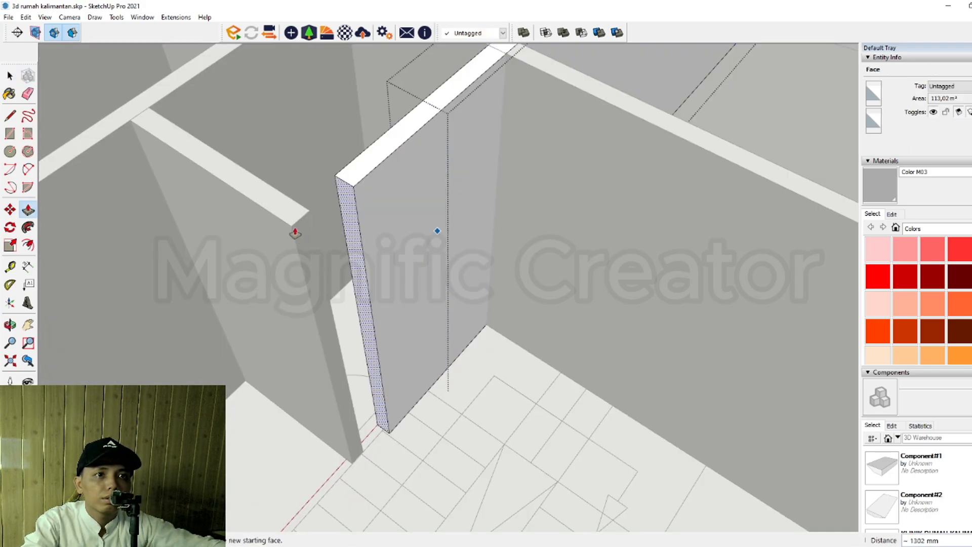
pyautogui.click(292, 226)
pyautogui.press('space')
# Step: Push/Pull the stair-side wall's far end back from outside the house to the long exterior wall
pyautogui.scroll(-5, 356, 263)
pyautogui.keyDown('shift'); pyautogui.moveTo(354, 345); pyautogui.dragTo(338, 471, button='middle'); pyautogui.keyUp('shift')
pyautogui.scroll(2, 454, 236)
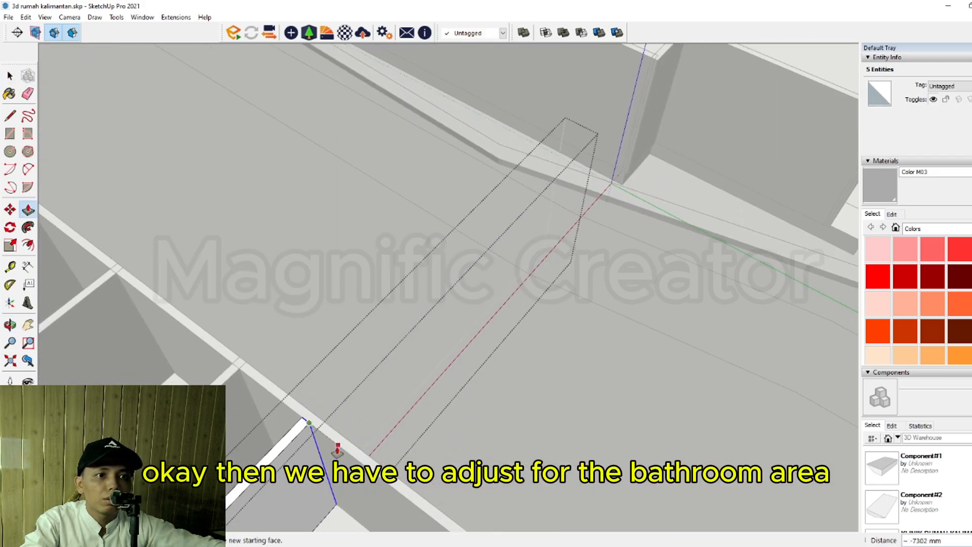
pyautogui.press('space')
pyautogui.click(460, 319)
# Step: Push/Pull the end of the bathroom's front wall by 75 mm so it stops at the stair-side wall
pyautogui.scroll(-5, 349, 367)
pyautogui.scroll(4, 337, 379)
pyautogui.moveTo(325, 400); pyautogui.dragTo(423, 345, button='middle')
pyautogui.doubleClick(395, 359)
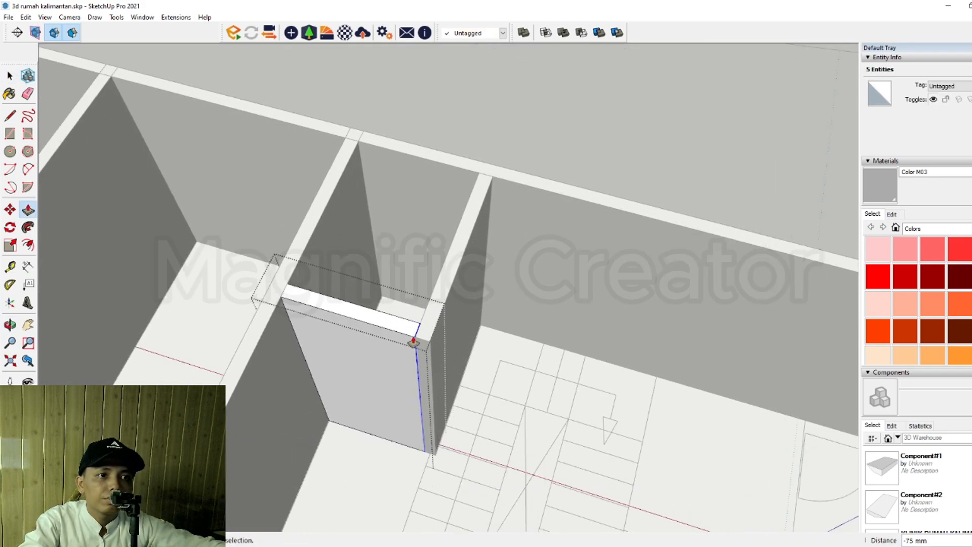
pyautogui.press('space')
pyautogui.scroll(-1, 414, 342)
pyautogui.click(551, 208)
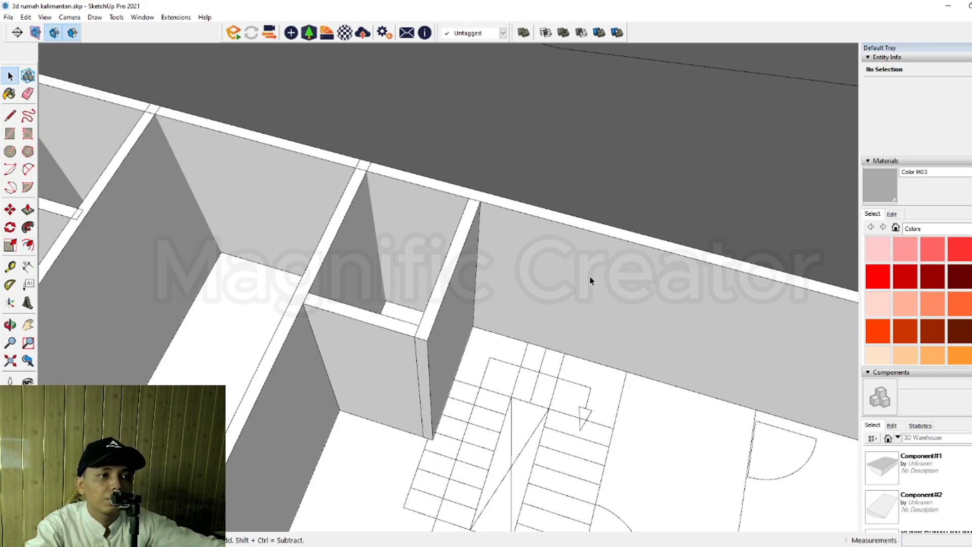
pyautogui.scroll(-4, 430, 346)
pyautogui.moveTo(447, 363); pyautogui.dragTo(456, 379, button='middle')
pyautogui.scroll(3, 412, 388)
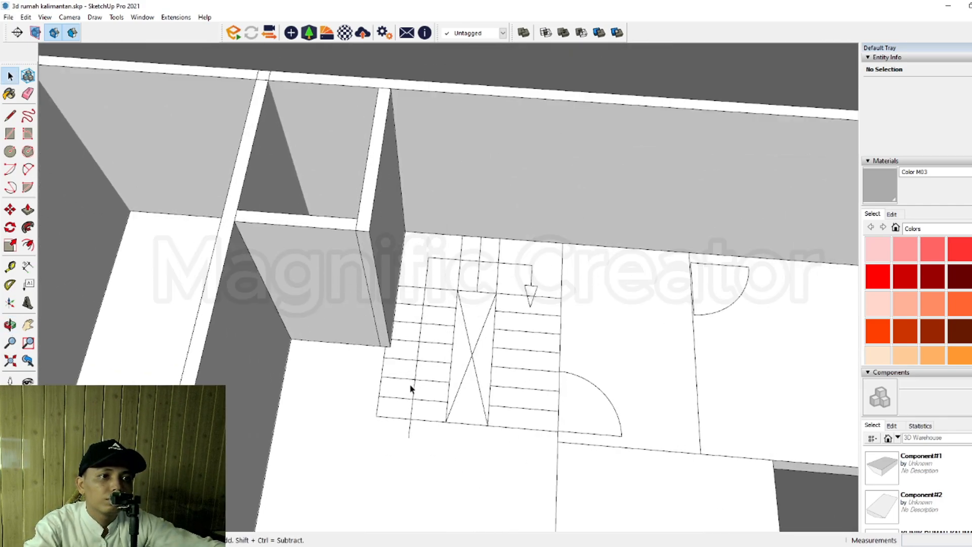
pyautogui.moveTo(396, 367); pyautogui.dragTo(433, 393, button='middle')
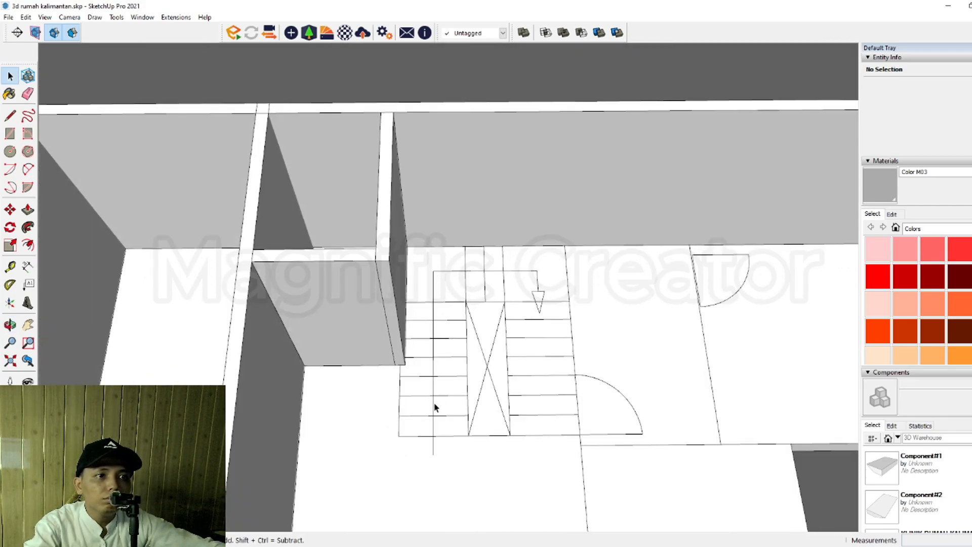
pyautogui.scroll(-8, 434, 407)
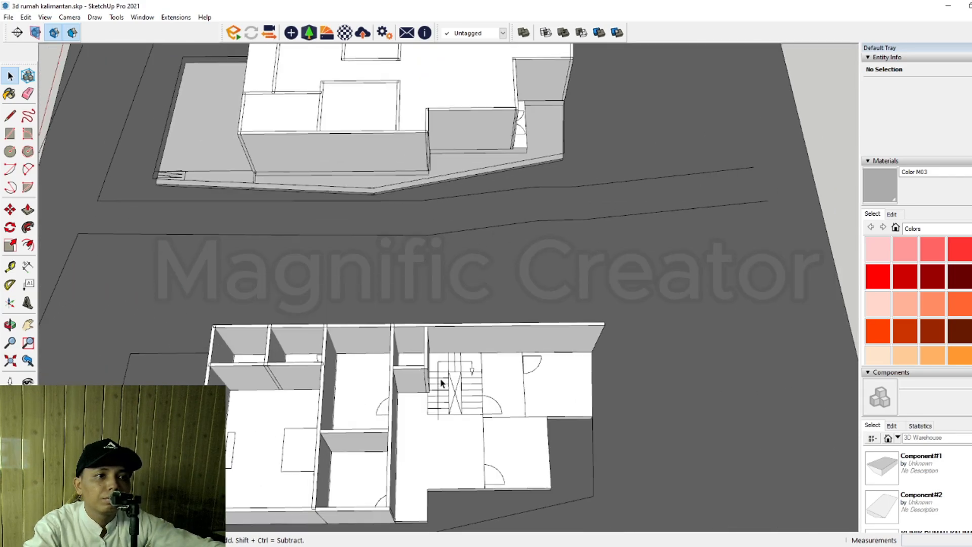
# Step: Copy the bathroom's stair-side wall by the midpoint of its base onto the plan line on the opposite side of the stairs
pyautogui.scroll(6, 442, 384)
pyautogui.click(425, 389)
pyautogui.scroll(2, 429, 436)
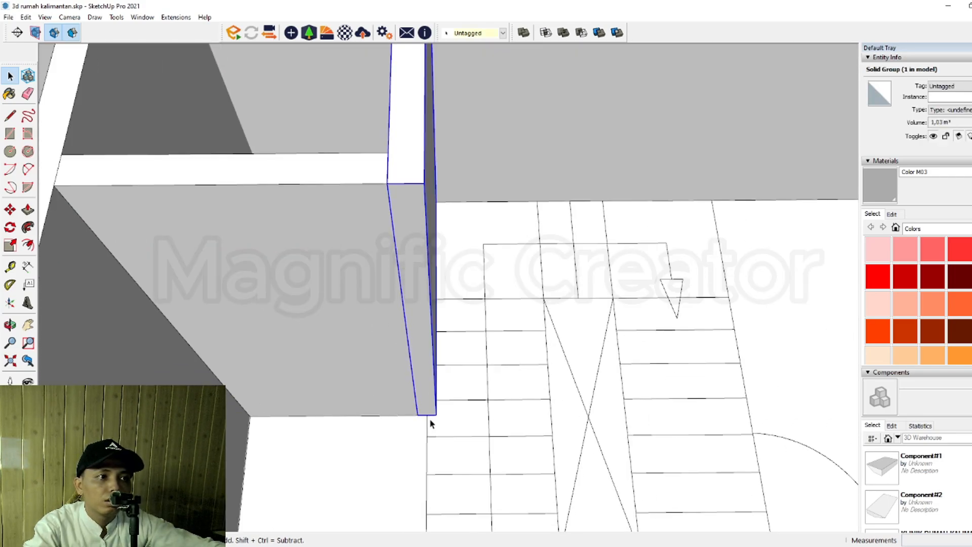
pyautogui.scroll(-2, 430, 420)
pyautogui.scroll(3, 405, 382)
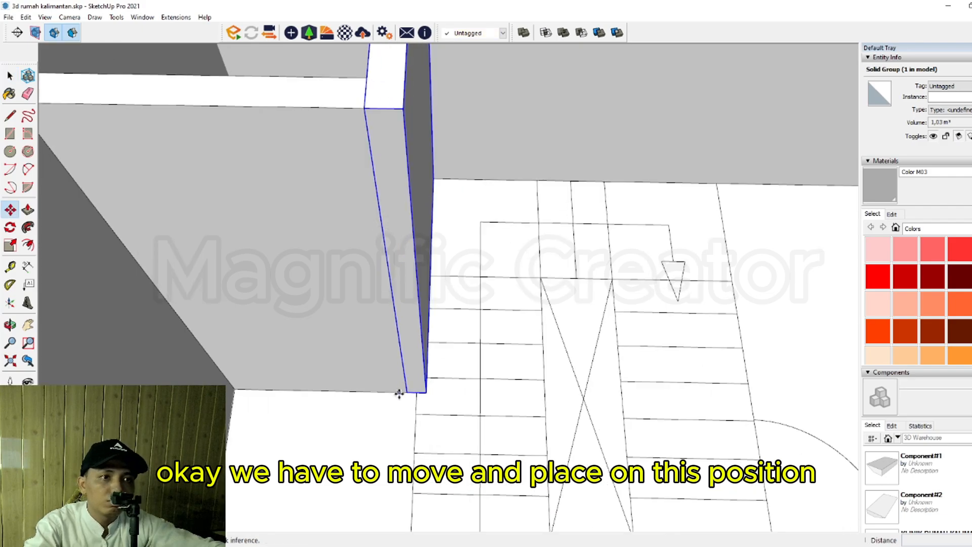
pyautogui.press('m')
pyautogui.click(418, 394)
pyautogui.scroll(-4, 455, 396)
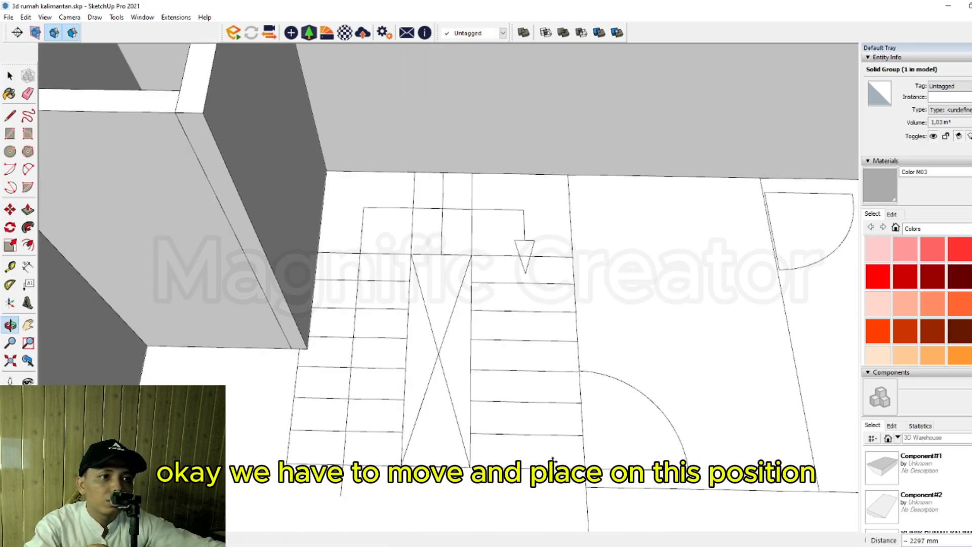
pyautogui.click(587, 488)
pyautogui.press('space')
# Step: Extend the near end of the copied stair-side wall with Push/Pull by 1225 mm to the plan line beyond the door swing
pyautogui.scroll(-5, 538, 326)
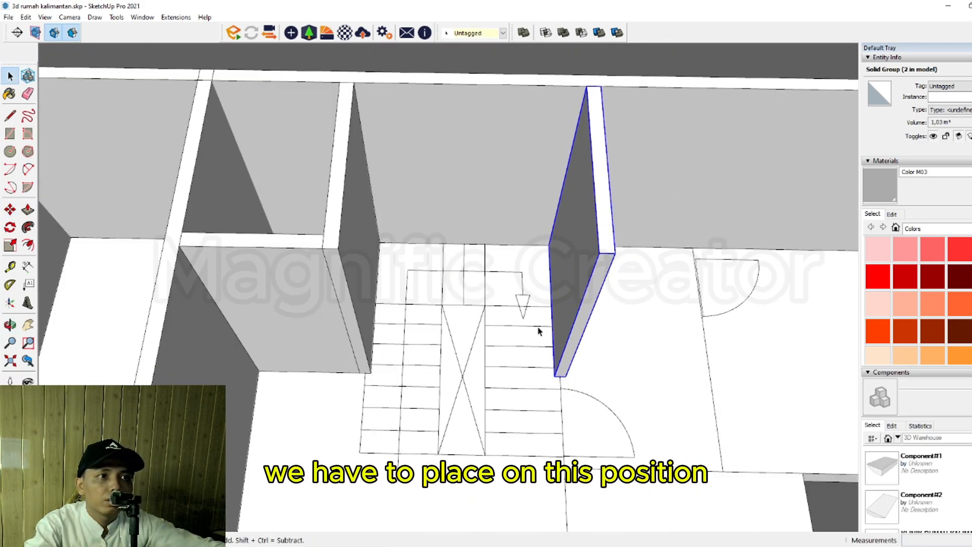
pyautogui.tripleClick(552, 338)
pyautogui.scroll(3, 553, 331)
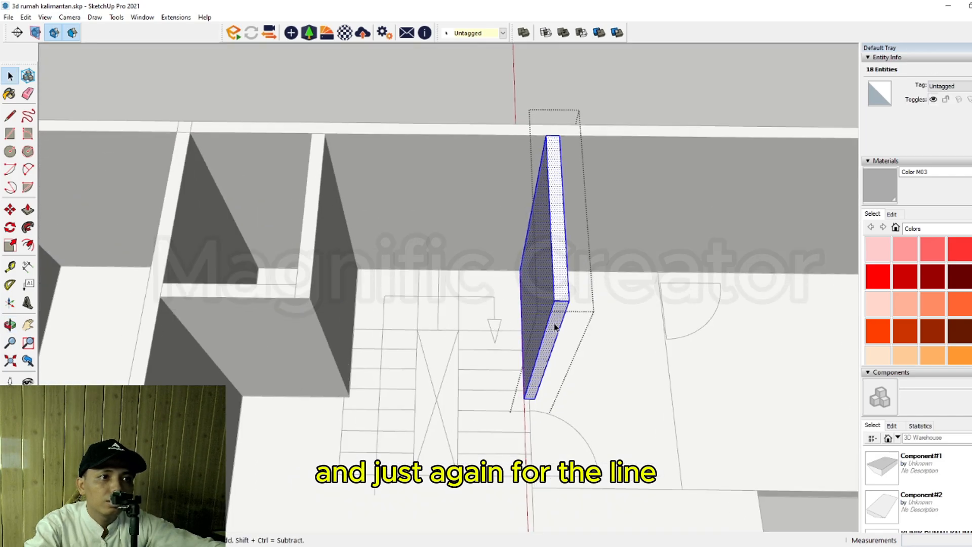
pyautogui.click(563, 320)
pyautogui.keyDown('shift'); pyautogui.moveTo(553, 398); pyautogui.dragTo(462, 343, button='middle'); pyautogui.keyUp('shift')
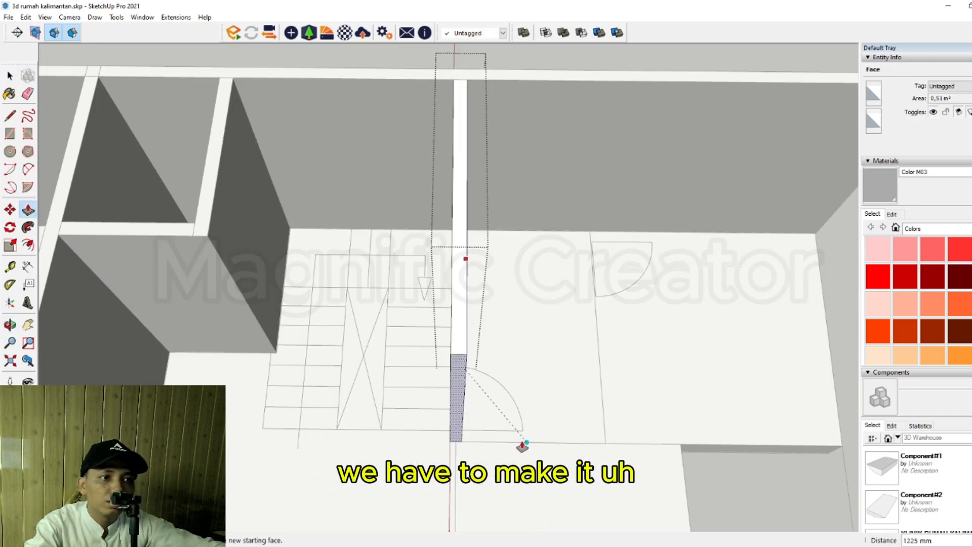
pyautogui.scroll(-5, 556, 406)
pyautogui.click(578, 381)
# Step: Copy the extended wall by the midpoint of its base onto the parallel plan line on the opposite side of the small room
pyautogui.scroll(4, 508, 423)
pyautogui.moveTo(507, 423); pyautogui.dragTo(388, 442, button='middle')
pyautogui.scroll(2, 387, 433)
pyautogui.click(375, 426)
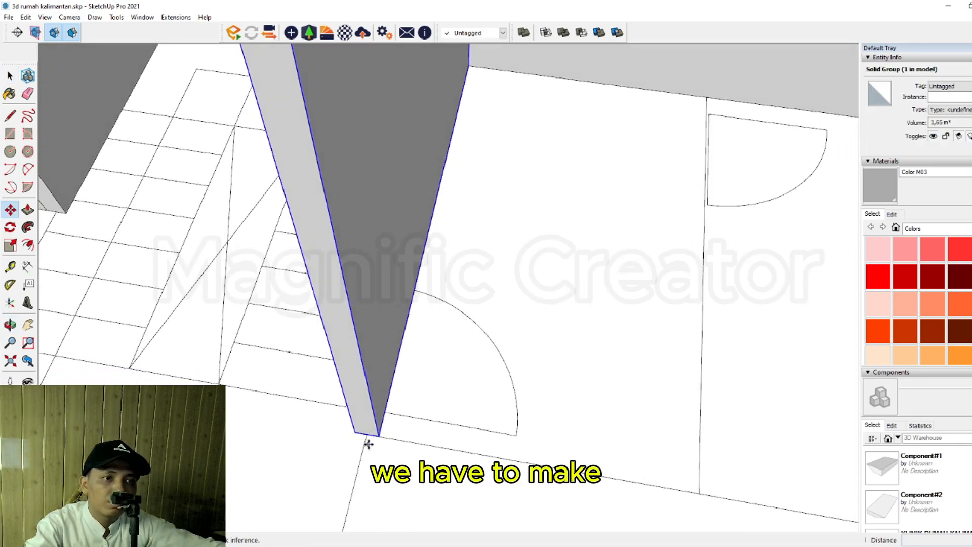
pyautogui.scroll(1, 368, 444)
pyautogui.click(367, 434)
pyautogui.press('ctrl')
pyautogui.scroll(-3, 428, 443)
pyautogui.keyDown('shift'); pyautogui.moveTo(428, 444); pyautogui.dragTo(327, 397, button='middle'); pyautogui.keyUp('shift')
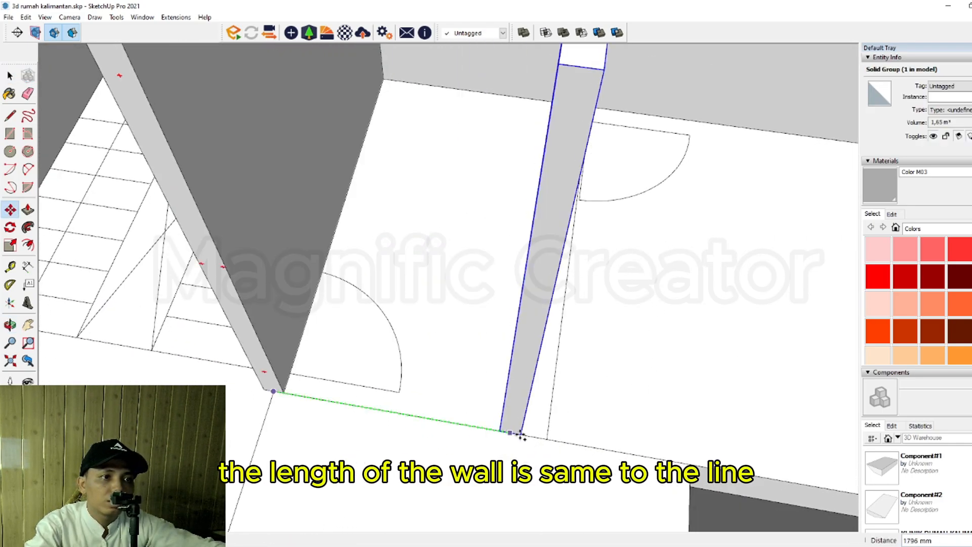
pyautogui.click(547, 439)
pyautogui.press('space')
pyautogui.scroll(-6, 524, 446)
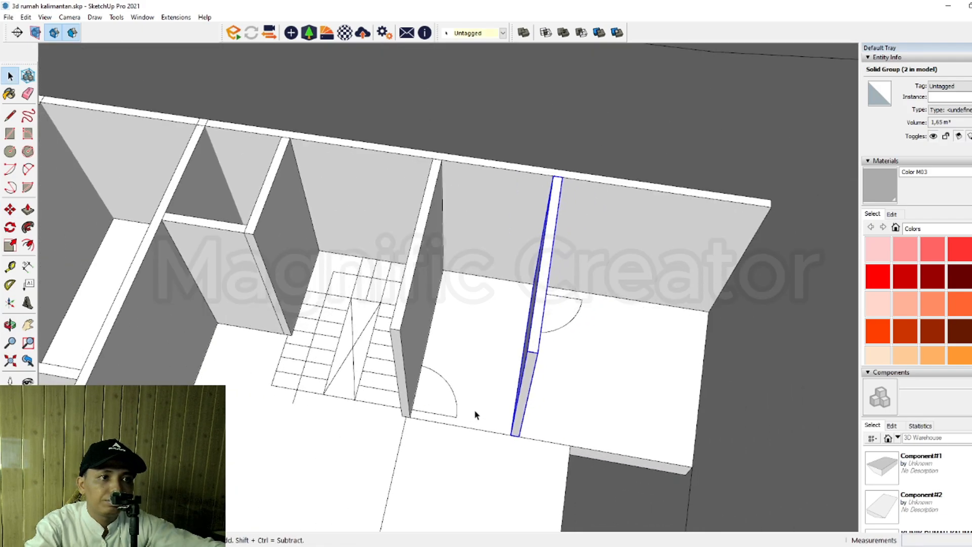
# Step: Rotate a copy of the stair-side wall 90 degrees about its near top midpoint to form the room's front wall
pyautogui.scroll(6, 406, 397)
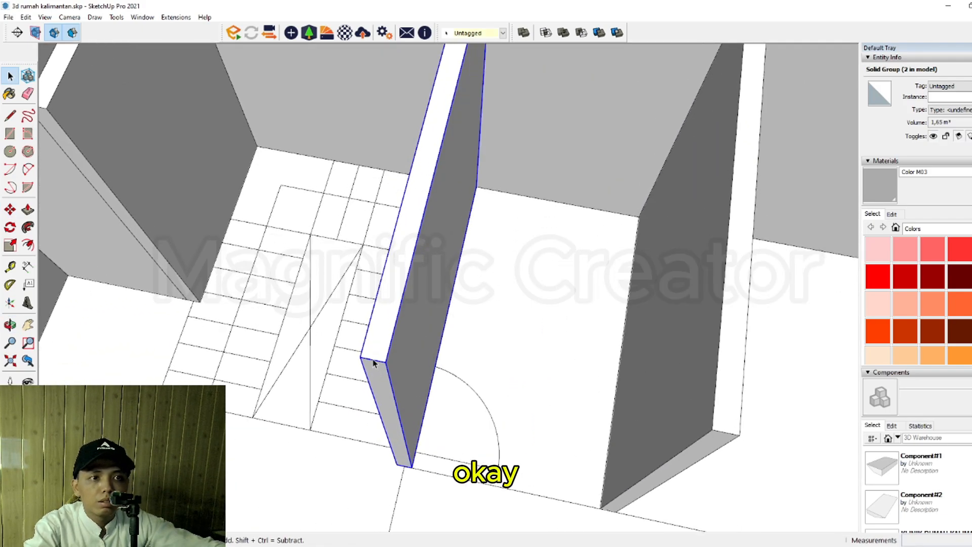
pyautogui.scroll(1, 374, 363)
pyautogui.press('q')
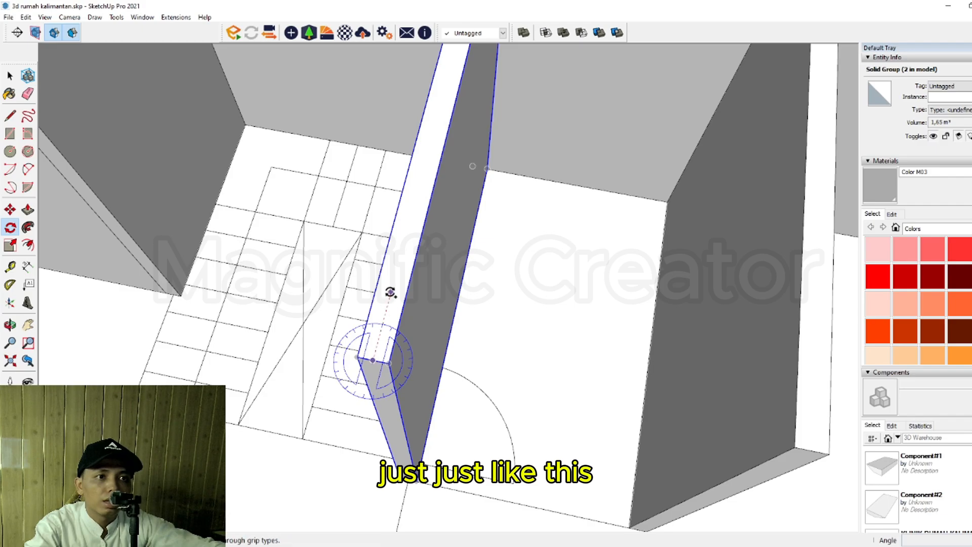
pyautogui.click(390, 292)
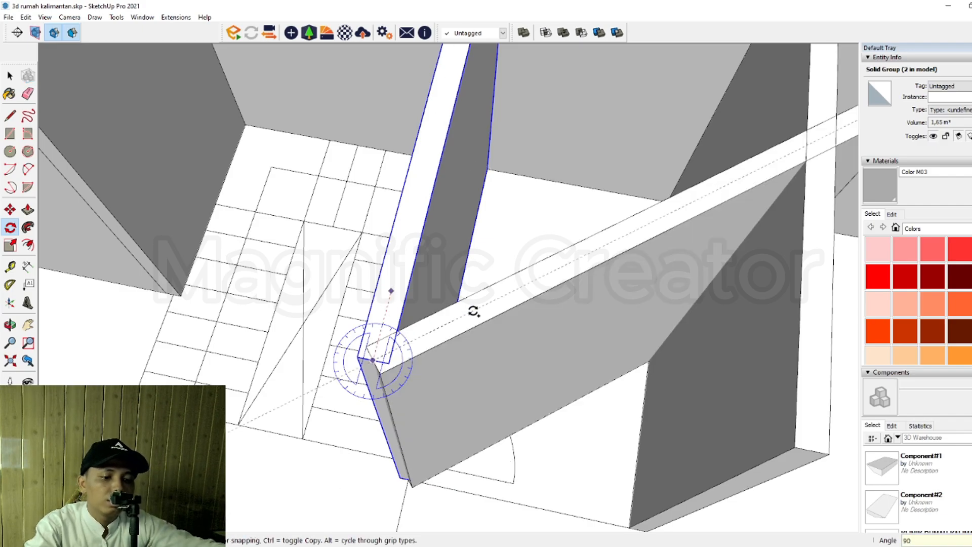
pyautogui.click(473, 311)
pyautogui.scroll(-4, 436, 327)
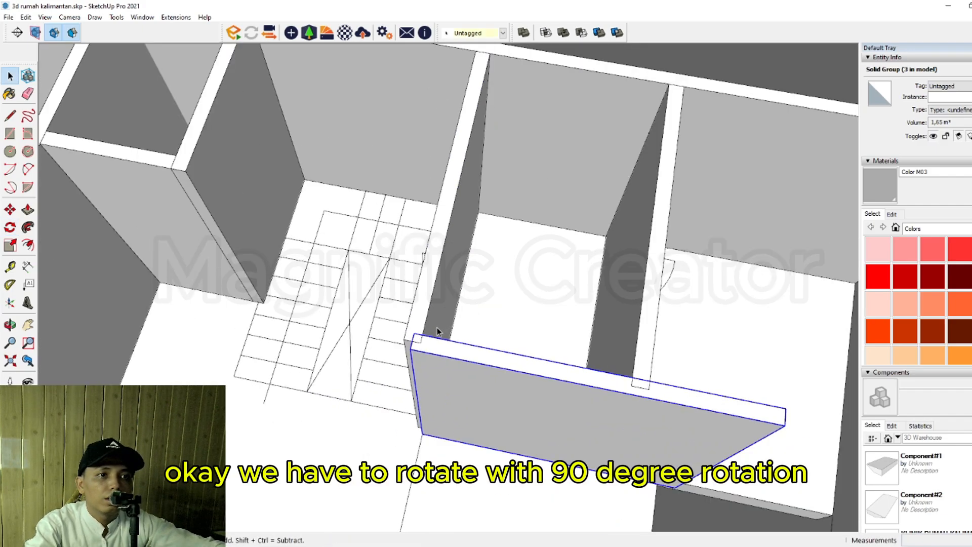
pyautogui.press('space')
# Step: Push/Pull the stair end of the new front wall outward by 75 mm to the outer face of the stair-side wall
pyautogui.scroll(2, 441, 382)
pyautogui.moveTo(442, 382); pyautogui.dragTo(531, 380, button='middle')
pyautogui.doubleClick(504, 378)
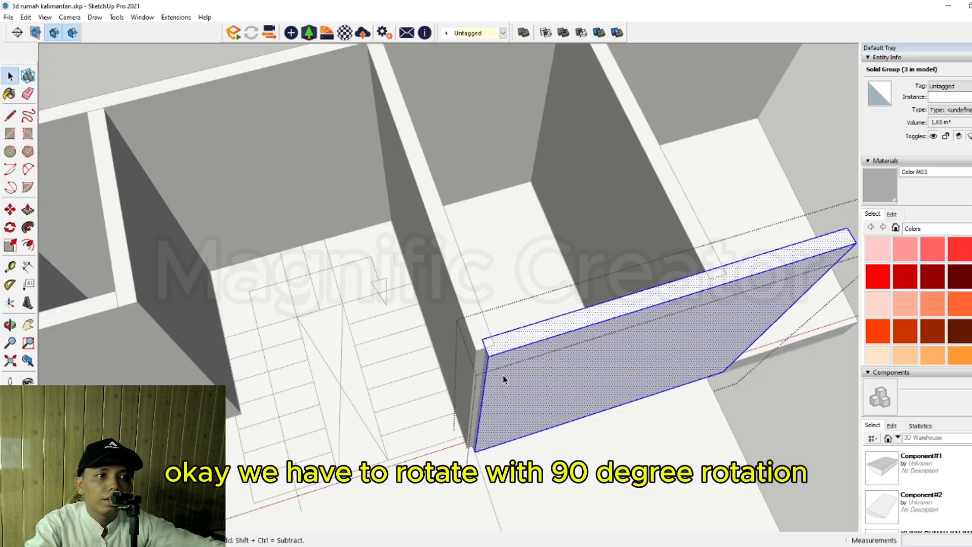
pyautogui.moveTo(424, 312); pyautogui.dragTo(557, 499)
pyautogui.scroll(1, 481, 379)
pyautogui.press('p')
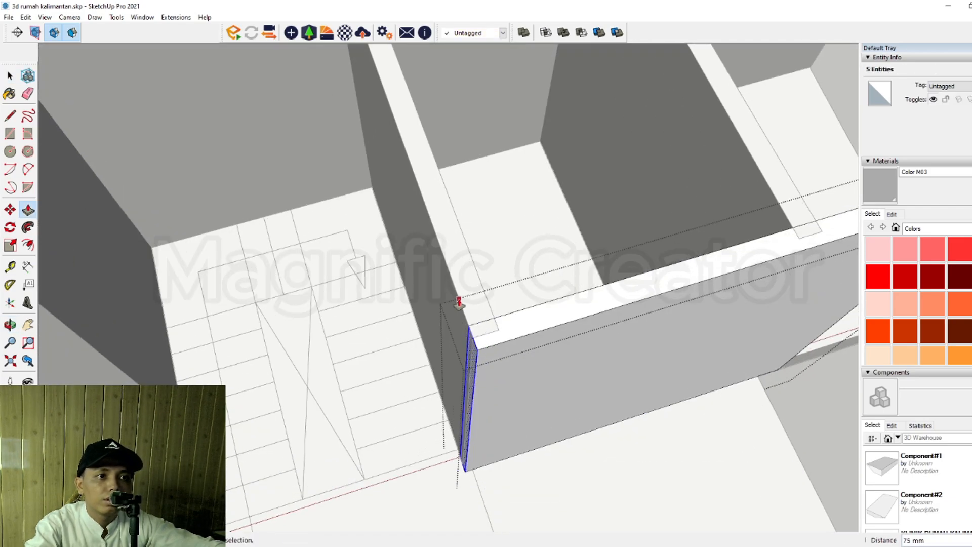
pyautogui.press('space')
# Step: Push/Pull the front wall's far end back by 1150 mm to the outer face of the room's other side wall
pyautogui.scroll(-3, 459, 304)
pyautogui.keyDown('shift'); pyautogui.moveTo(754, 309); pyautogui.dragTo(544, 388, button='middle'); pyautogui.keyUp('shift')
pyautogui.scroll(2, 545, 387)
pyautogui.doubleClick(579, 351)
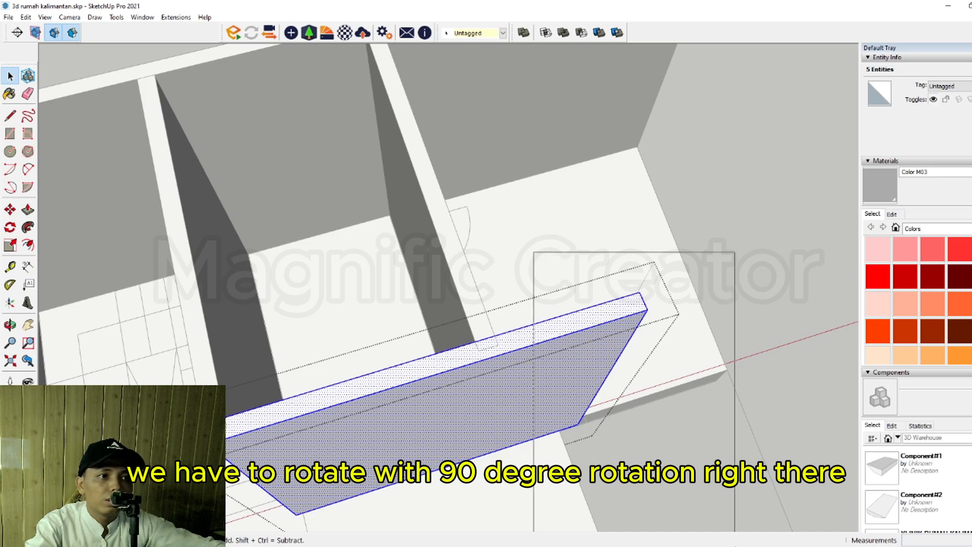
pyautogui.moveTo(534, 252); pyautogui.dragTo(735, 546)
pyautogui.press('p')
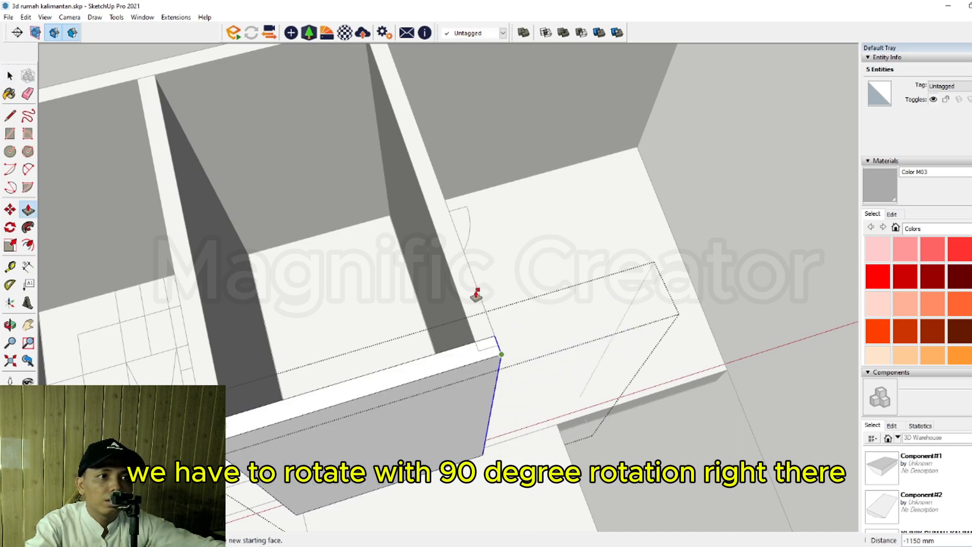
pyautogui.moveTo(522, 390); pyautogui.dragTo(261, 368, button='middle')
# Step: Extend the near end of the room's other side wall by 75 mm with Push/Pull to the front wall's outer face
pyautogui.scroll(1, 397, 359)
pyautogui.tripleClick(407, 337)
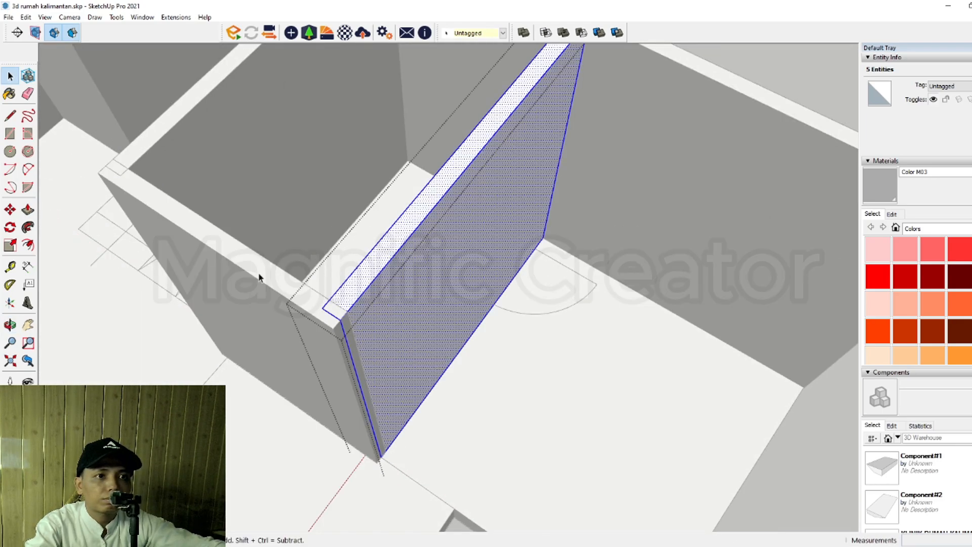
pyautogui.moveTo(258, 274); pyautogui.dragTo(420, 490)
pyautogui.scroll(1, 387, 419)
pyautogui.press('p')
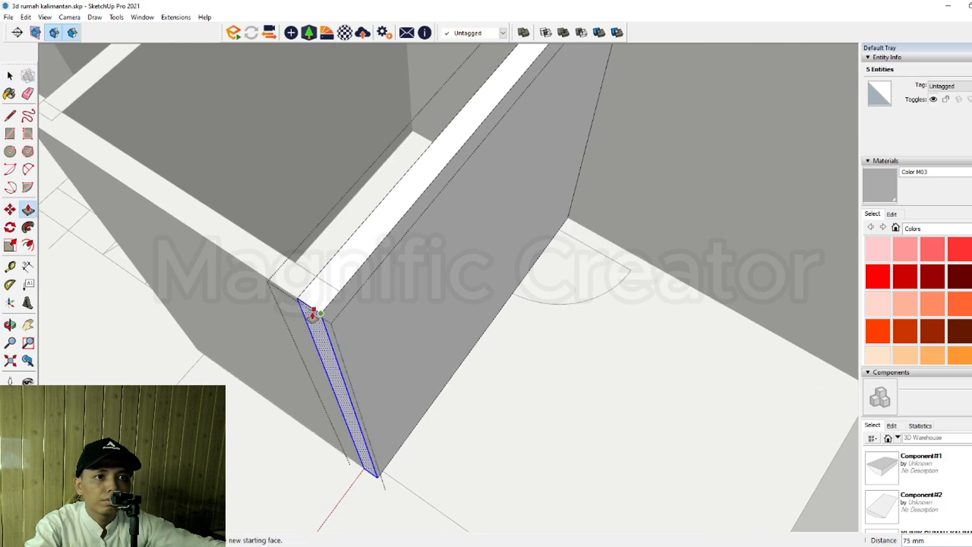
pyautogui.press('space')
# Step: Leave the wall group and examine the first-floor walls alongside the ground-floor model
pyautogui.scroll(-2, 329, 329)
pyautogui.click(591, 397)
pyautogui.scroll(-2, 546, 375)
pyautogui.moveTo(400, 353); pyautogui.dragTo(576, 345, button='middle')
pyautogui.scroll(1, 469, 360)
pyautogui.scroll(1, 486, 453)
pyautogui.moveTo(486, 456); pyautogui.dragTo(547, 480, button='middle')
pyautogui.keyDown('shift'); pyautogui.moveTo(463, 350); pyautogui.dragTo(600, 402, button='middle'); pyautogui.keyUp('shift')
pyautogui.scroll(-1, 456, 329)
pyautogui.scroll(-4, 455, 329)
pyautogui.scroll(2, 580, 325)
pyautogui.moveTo(550, 372); pyautogui.dragTo(524, 375, button='middle')
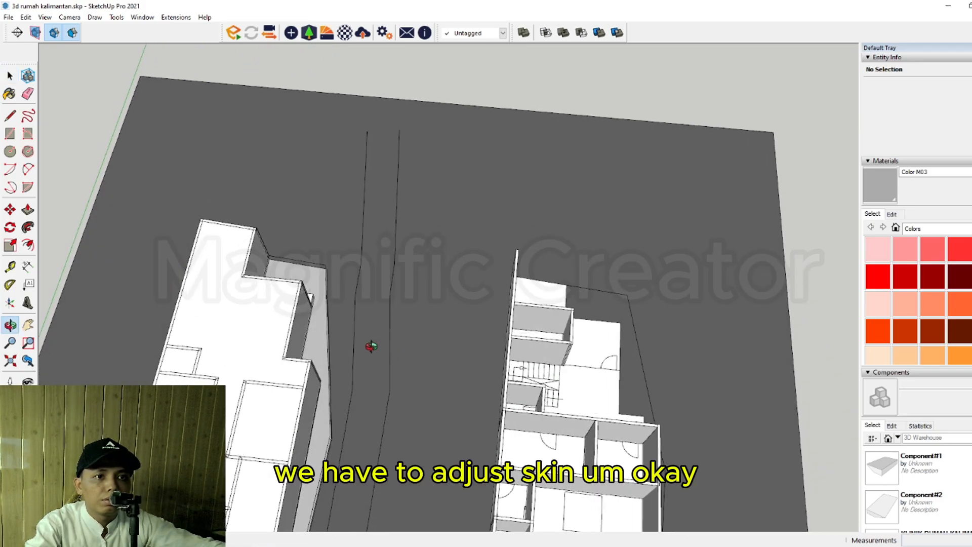
pyautogui.moveTo(371, 344); pyautogui.dragTo(310, 284, button='middle')
pyautogui.moveTo(554, 453); pyautogui.dragTo(582, 311, button='middle')
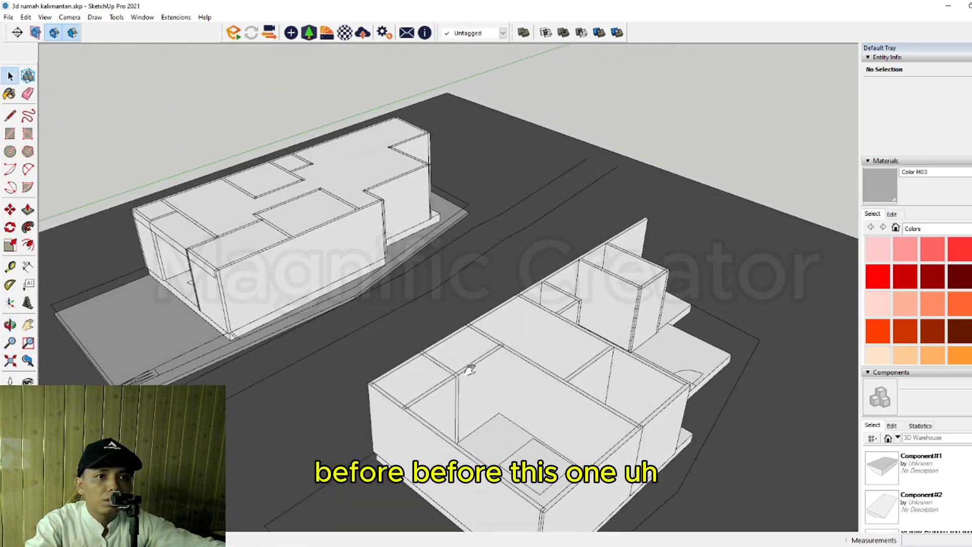
# Step: Open the ground-floor slab group and draw a 4051 by 3178 mm rectangle on its top face above the stairs
pyautogui.moveTo(334, 319); pyautogui.dragTo(415, 293, button='middle')
pyautogui.scroll(2, 415, 292)
pyautogui.keyDown('shift'); pyautogui.moveTo(481, 241); pyautogui.dragTo(402, 424, button='middle'); pyautogui.keyUp('shift')
pyautogui.scroll(2, 503, 334)
pyautogui.keyDown('shift'); pyautogui.moveTo(504, 334); pyautogui.dragTo(460, 322, button='middle'); pyautogui.keyUp('shift')
pyautogui.doubleClick(461, 322)
pyautogui.doubleClick(460, 322)
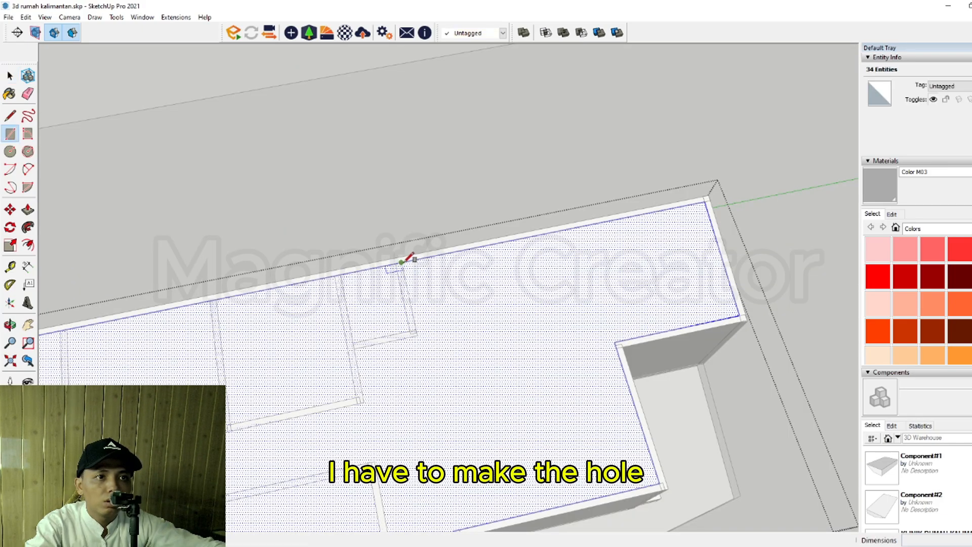
pyautogui.click(576, 411)
pyautogui.scroll(3, 578, 390)
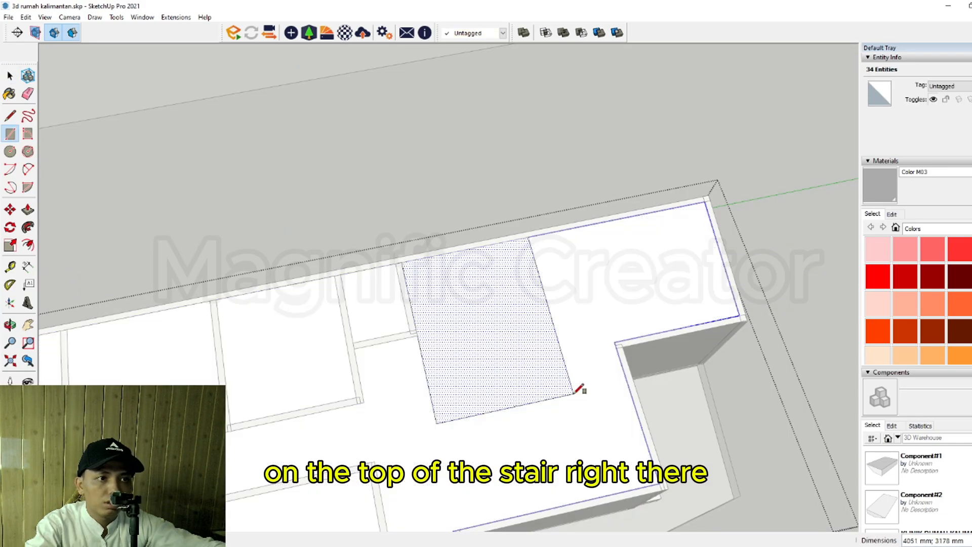
# Step: Push/Pull the rectangle 450 mm down through the slab to cut the stair opening
pyautogui.press('p')
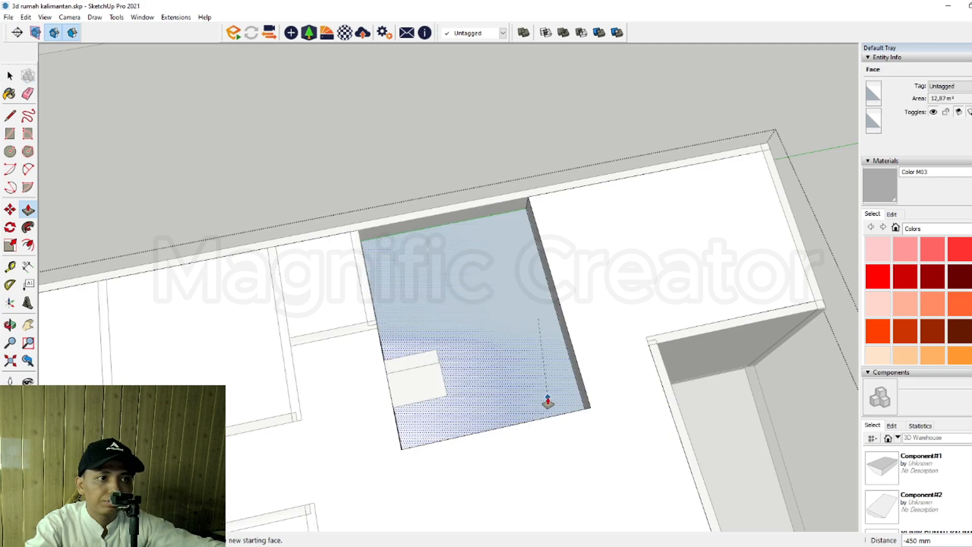
pyautogui.click(549, 402)
pyautogui.press('space')
# Step: Narrow the stair opening by 653 mm by using Push/Pull on its long side face toward the outer edge of the stairs
pyautogui.scroll(-1, 542, 375)
pyautogui.scroll(4, 485, 321)
pyautogui.moveTo(484, 322); pyautogui.dragTo(595, 327, button='middle')
pyautogui.scroll(3, 590, 355)
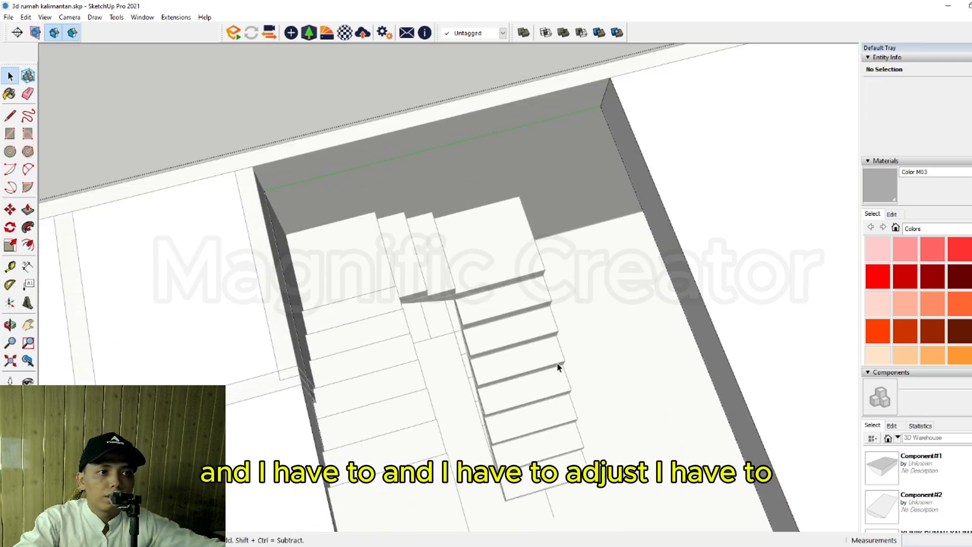
pyautogui.press('p')
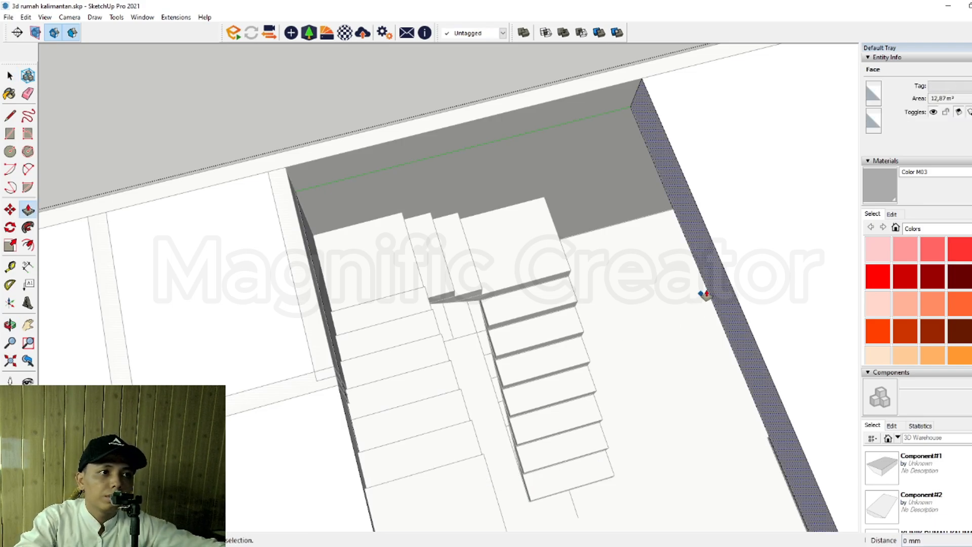
pyautogui.scroll(3, 670, 432)
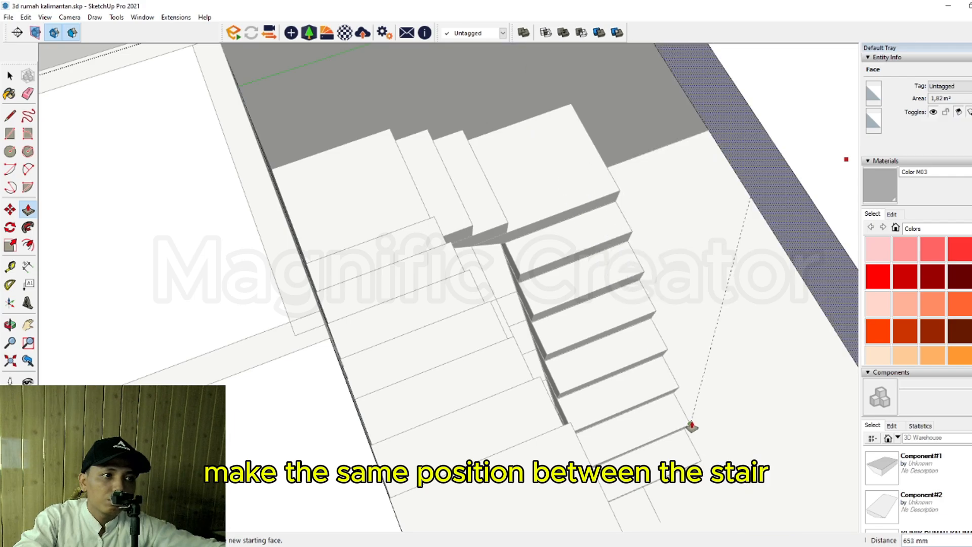
pyautogui.press('space')
# Step: Shorten the stair opening with Push/Pull by about 1351 mm, and move its short end face back out to clear another tread
pyautogui.scroll(-4, 556, 334)
pyautogui.moveTo(448, 338); pyautogui.dragTo(630, 398, button='middle')
pyautogui.scroll(1, 630, 403)
pyautogui.scroll(2, 653, 367)
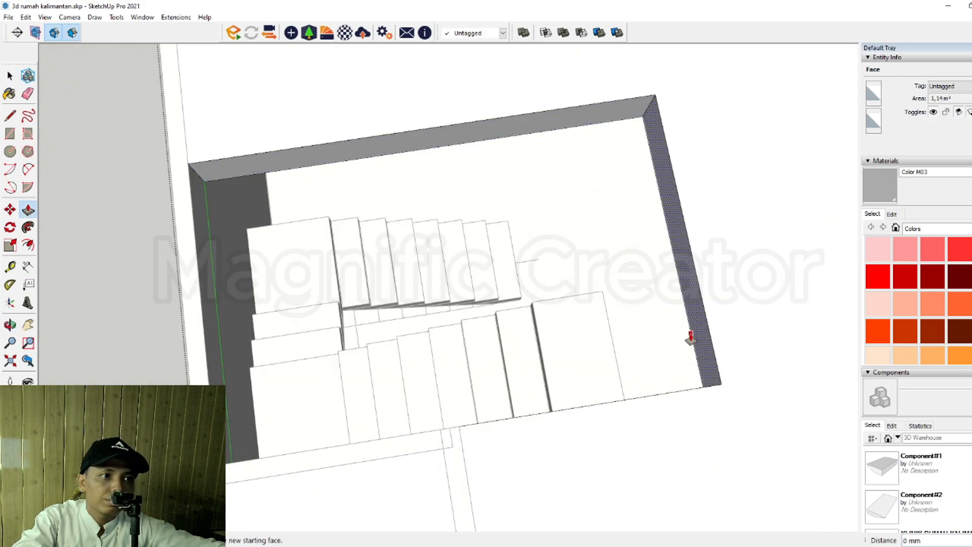
pyautogui.moveTo(691, 336); pyautogui.dragTo(645, 307, button='middle')
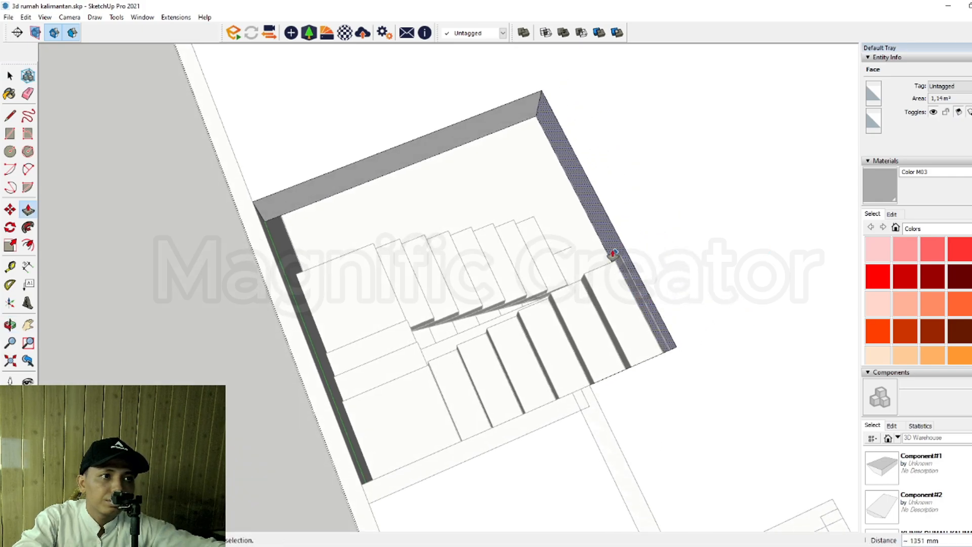
pyautogui.click(604, 222)
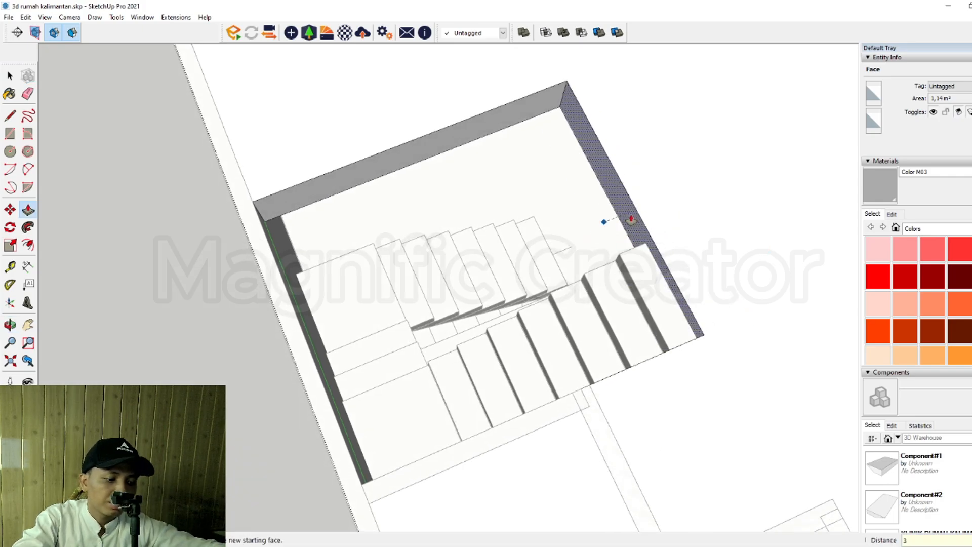
pyautogui.press('space')
pyautogui.scroll(-4, 586, 351)
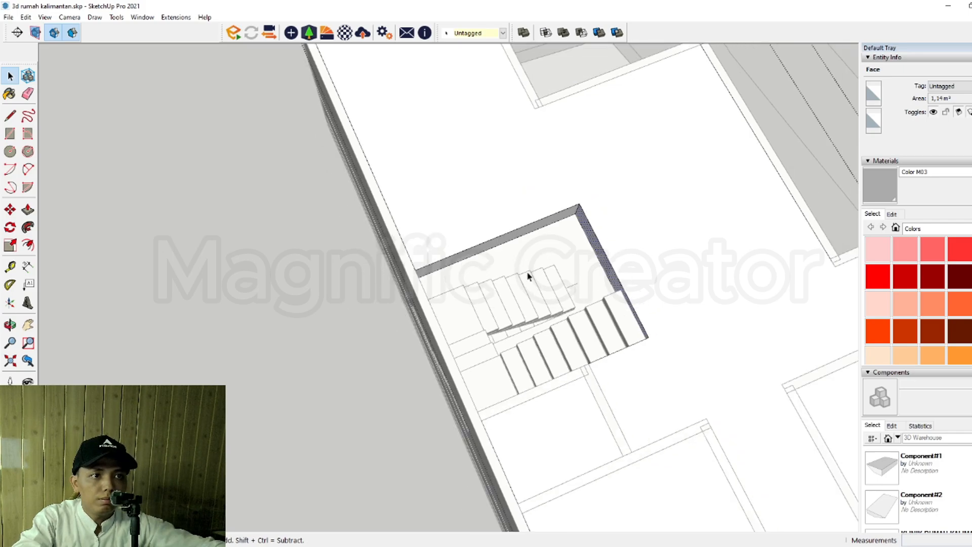
# Step: Split the stair opening's short end face with a vertical 450 mm edge between its corner and the upper treads
pyautogui.click(527, 275)
pyautogui.moveTo(527, 276); pyautogui.dragTo(770, 332, button='middle')
pyautogui.moveTo(700, 315); pyautogui.dragTo(369, 390, button='middle')
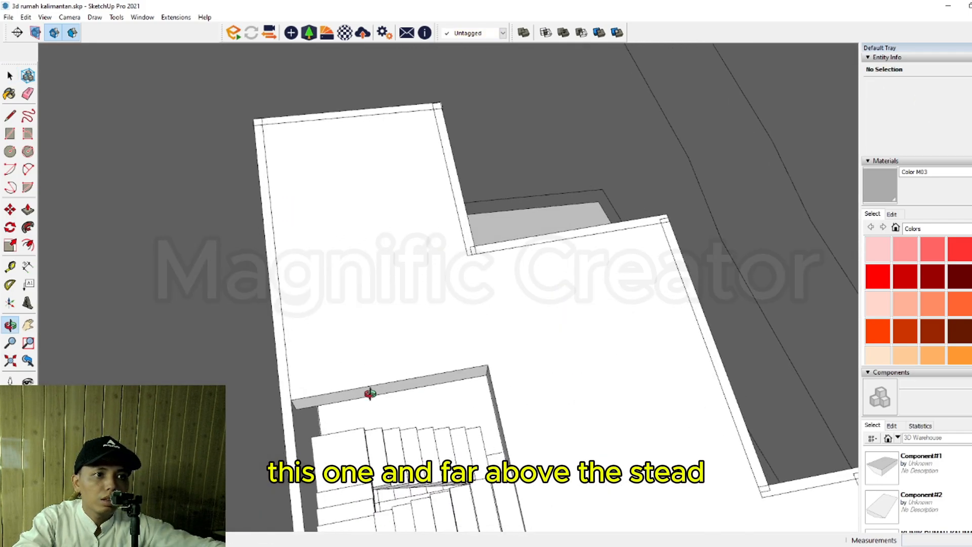
pyautogui.scroll(5, 574, 355)
pyautogui.moveTo(574, 354)
pyautogui.mouseDown(button='middle')
pyautogui.moveTo(603, 351)
pyautogui.moveTo(642, 321)
pyautogui.mouseUp(button='middle')
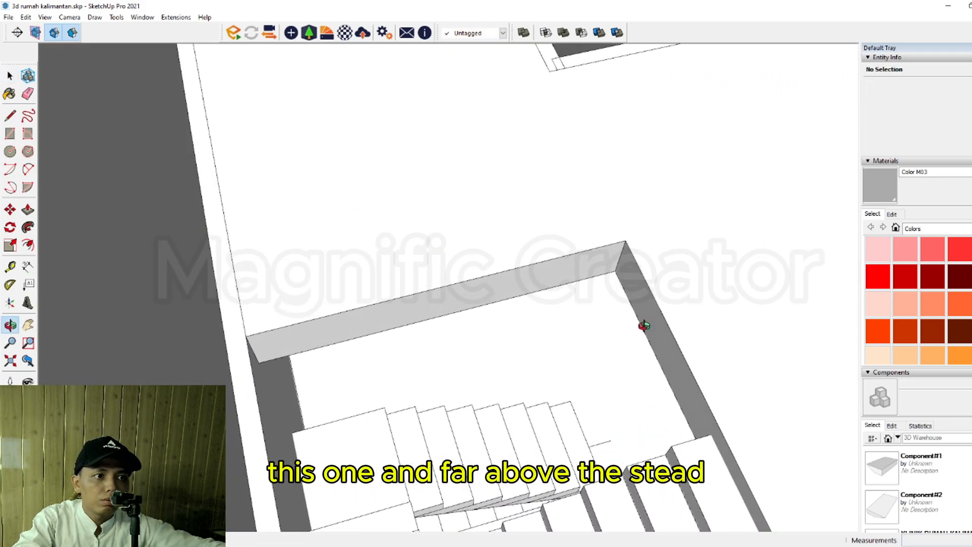
pyautogui.click(633, 282)
pyautogui.click(625, 255)
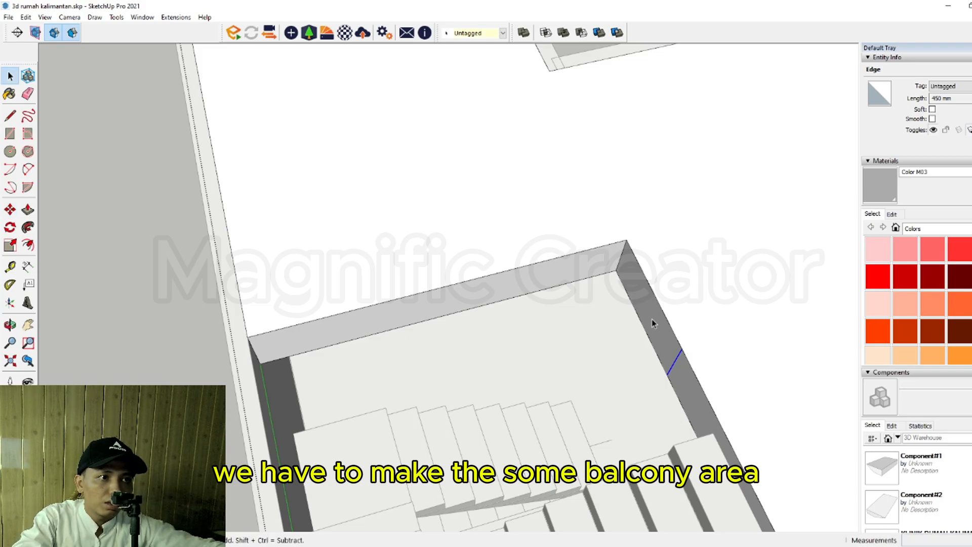
# Step: Push/Pull the corner part of the split end face 1200 mm into the stair opening to form a balcony area
pyautogui.press('p')
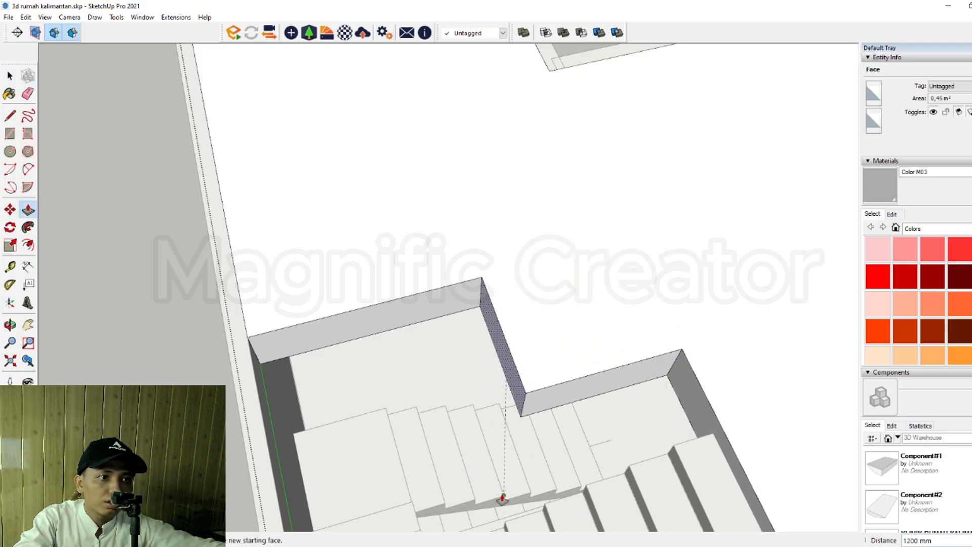
pyautogui.click(502, 498)
pyautogui.press('space')
# Step: Check the vertical clearance between the balcony's lower edge and the steps below, and examine both floor models from above
pyautogui.scroll(-1, 608, 305)
pyautogui.moveTo(608, 305); pyautogui.dragTo(493, 297, button='middle')
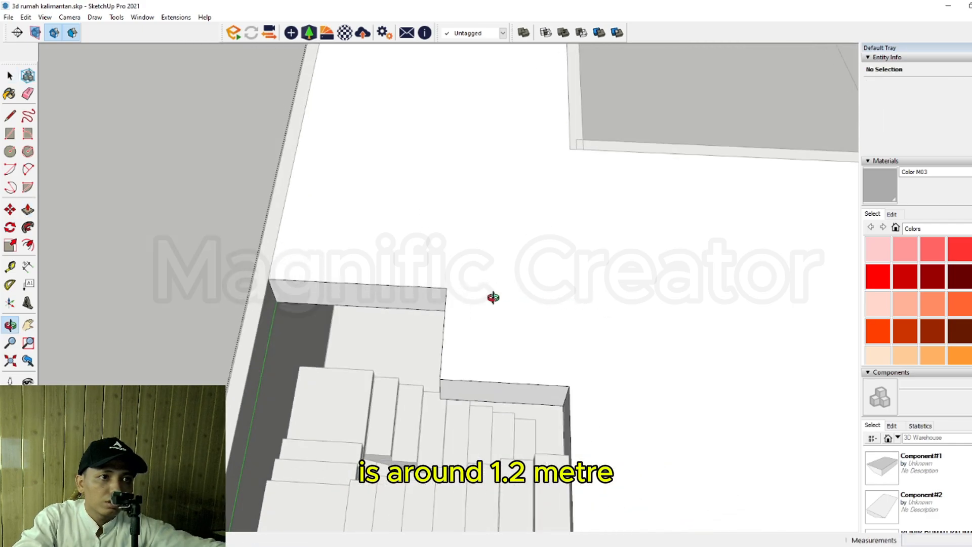
pyautogui.scroll(-1, 493, 297)
pyautogui.click(254, 187)
pyautogui.scroll(2, 476, 350)
pyautogui.moveTo(481, 357); pyautogui.dragTo(562, 363, button='middle')
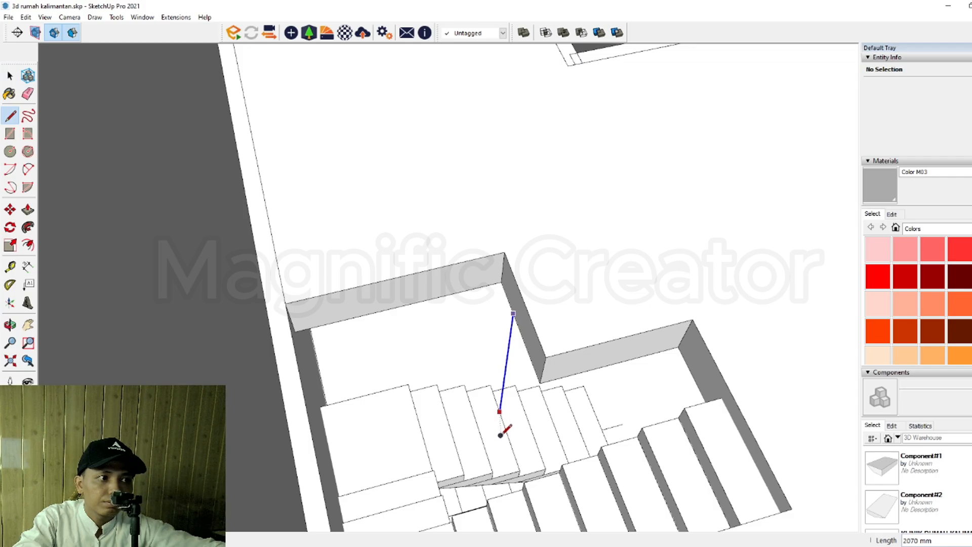
pyautogui.scroll(-5, 496, 431)
pyautogui.moveTo(498, 425); pyautogui.dragTo(410, 377, button='middle')
pyautogui.scroll(-4, 485, 390)
pyautogui.moveTo(486, 391); pyautogui.dragTo(436, 362, button='middle')
pyautogui.scroll(-2, 442, 416)
pyautogui.keyDown('shift'); pyautogui.moveTo(494, 416); pyautogui.dragTo(475, 333, button='middle'); pyautogui.keyUp('shift')
pyautogui.scroll(3, 532, 402)
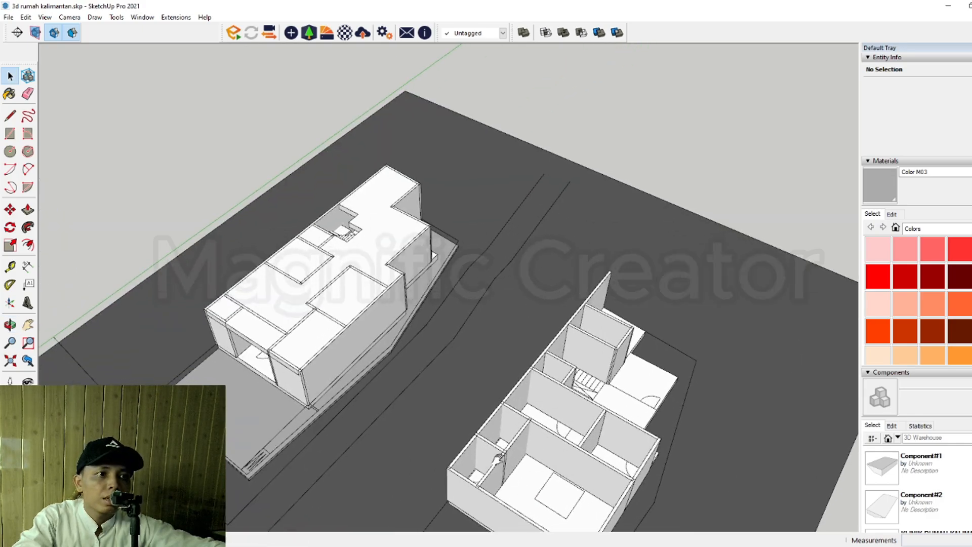
# Step: Examine the ground-floor and first-floor models from several angles and compare their positions before stacking them
pyautogui.moveTo(511, 417); pyautogui.dragTo(402, 406, button='middle')
pyautogui.scroll(4, 540, 408)
pyautogui.scroll(2, 434, 365)
pyautogui.moveTo(455, 317); pyautogui.dragTo(447, 319, button='middle')
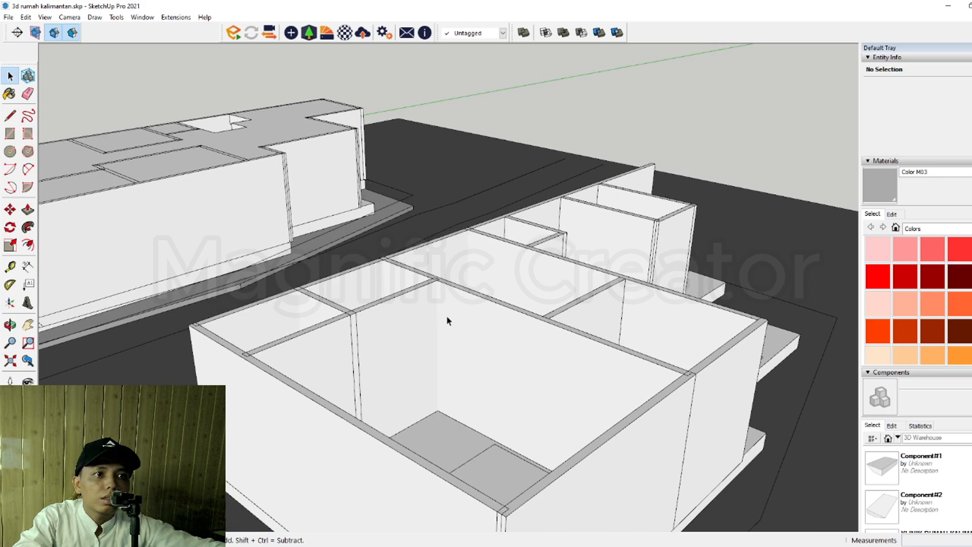
pyautogui.press('l')
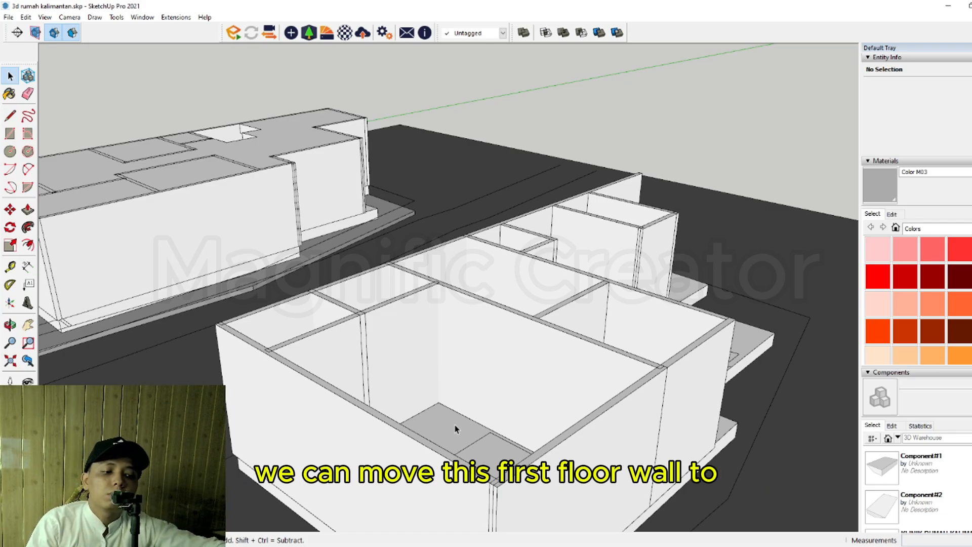
pyautogui.scroll(-5, 430, 349)
pyautogui.moveTo(431, 355)
pyautogui.mouseDown(button='middle')
pyautogui.moveTo(457, 356)
pyautogui.moveTo(586, 282)
pyautogui.moveTo(612, 284)
pyautogui.mouseUp(button='middle')
pyautogui.scroll(3, 516, 336)
pyautogui.moveTo(516, 337)
pyautogui.keyDown('shift'); pyautogui.mouseDown(button='middle')
pyautogui.moveTo(566, 362)
pyautogui.moveTo(585, 354)
pyautogui.mouseUp(button='middle'); pyautogui.keyUp('shift')
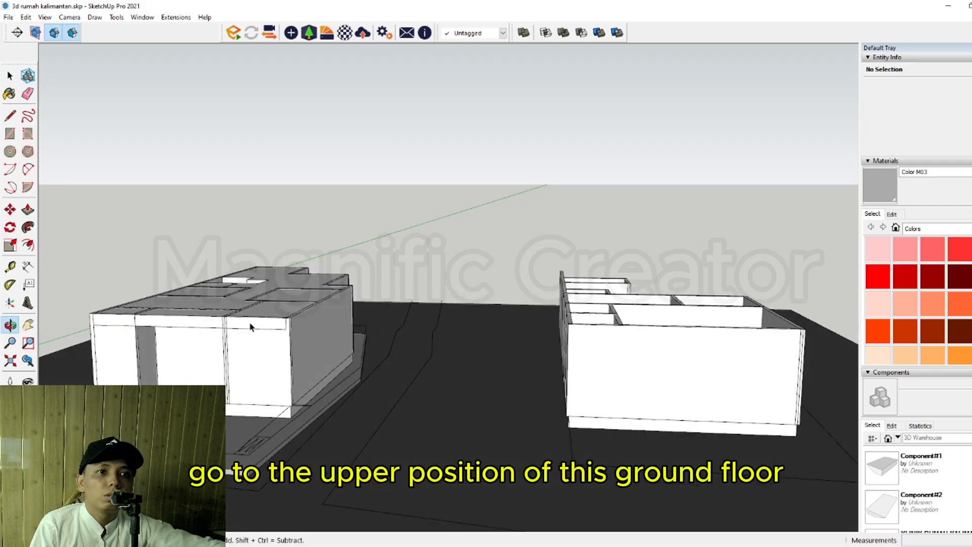
pyautogui.scroll(3, 249, 324)
pyautogui.moveTo(245, 325)
pyautogui.keyDown('shift'); pyautogui.mouseDown(button='middle')
pyautogui.moveTo(392, 354)
pyautogui.moveTo(388, 370)
pyautogui.mouseUp(button='middle'); pyautogui.keyUp('shift')
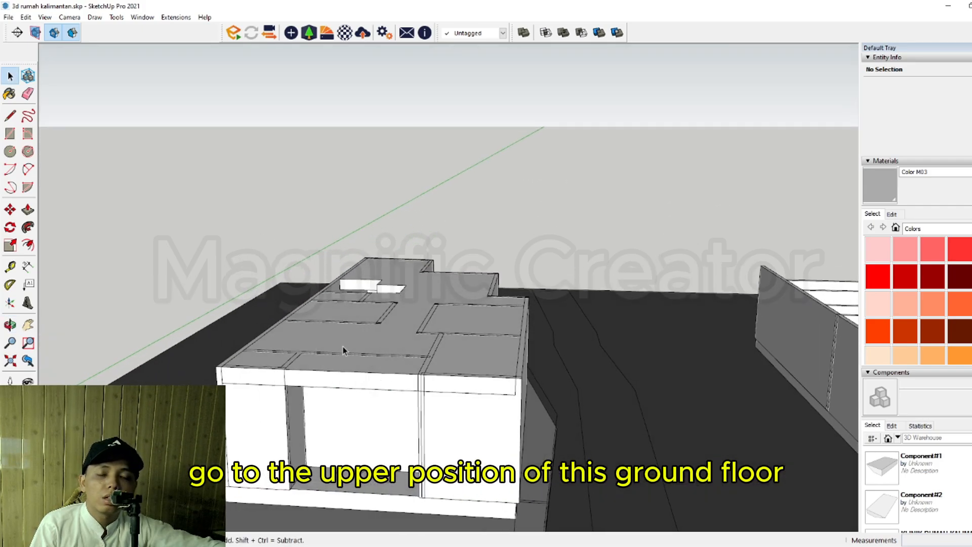
pyautogui.scroll(-2, 336, 352)
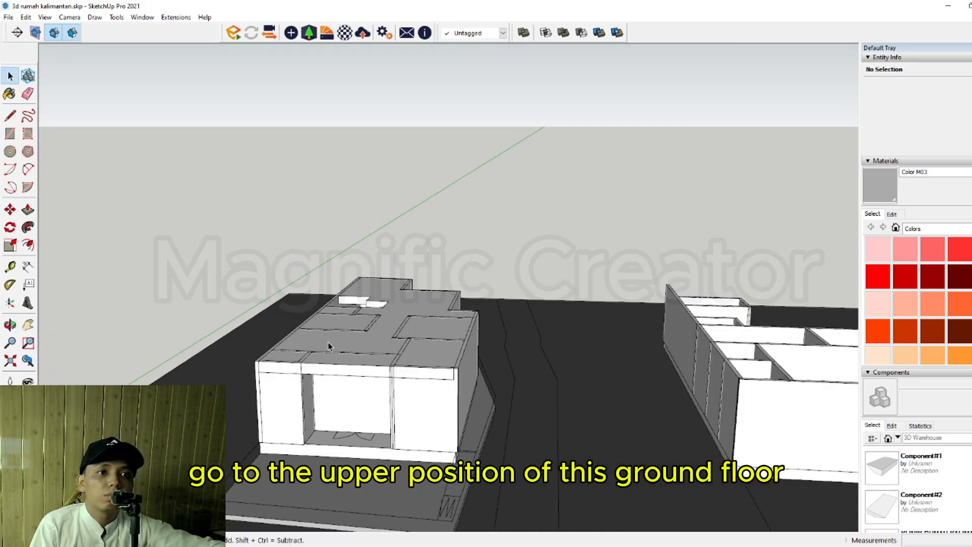
pyautogui.scroll(-3, 328, 343)
pyautogui.moveTo(328, 342)
pyautogui.mouseDown(button='middle')
pyautogui.moveTo(404, 423)
pyautogui.moveTo(354, 432)
pyautogui.moveTo(479, 354)
pyautogui.moveTo(491, 330)
pyautogui.mouseUp(button='middle')
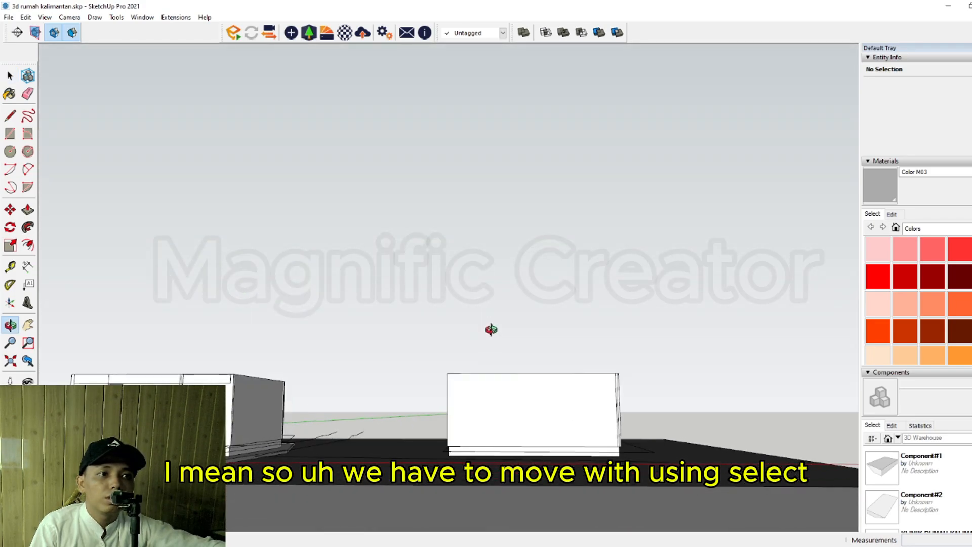
# Step: Select all first-floor wall groups from the front elevation with a crossing selection that leaves out the slab
pyautogui.moveTo(663, 301); pyautogui.dragTo(391, 412)
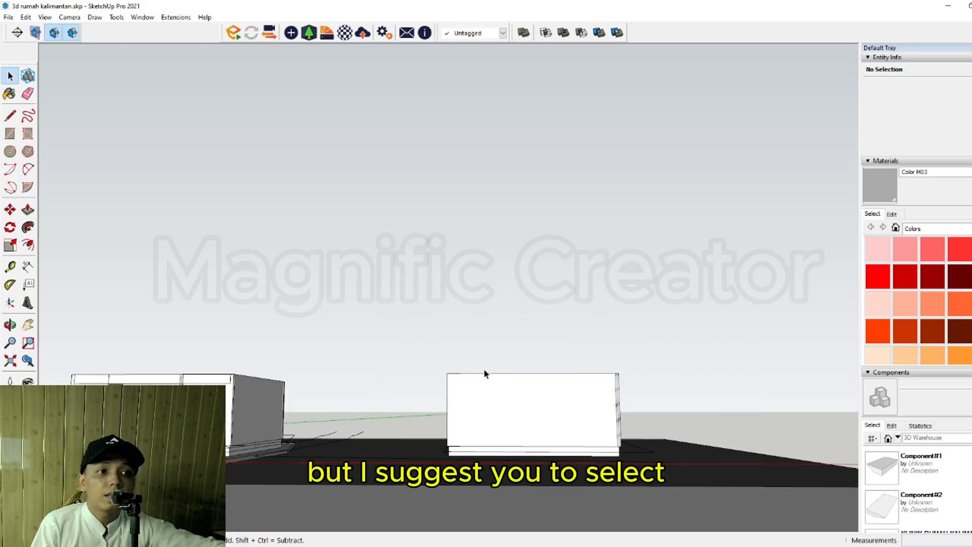
pyautogui.moveTo(484, 370)
pyautogui.mouseDown(button='middle')
pyautogui.moveTo(481, 456)
pyautogui.moveTo(495, 371)
pyautogui.mouseUp(button='middle')
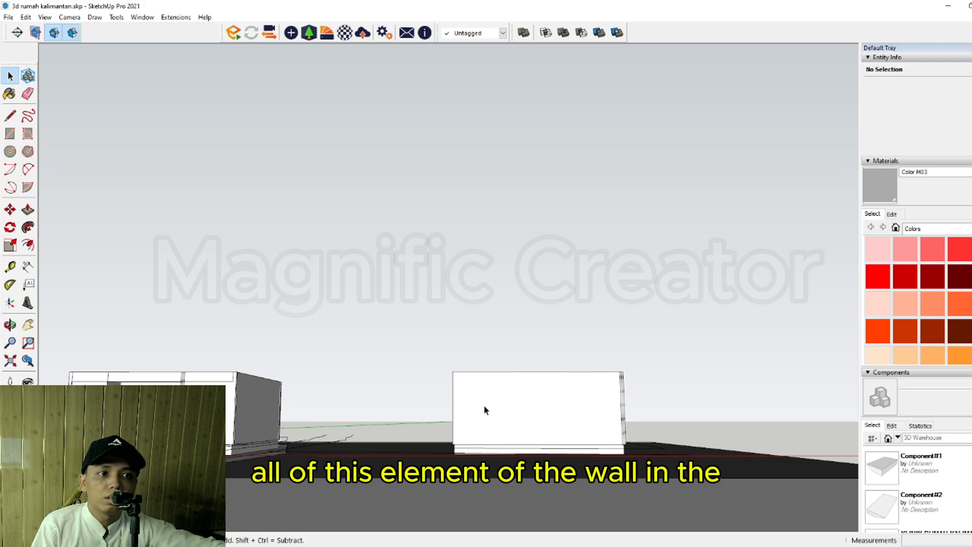
pyautogui.scroll(5, 484, 405)
pyautogui.moveTo(542, 420); pyautogui.dragTo(498, 388, button='middle')
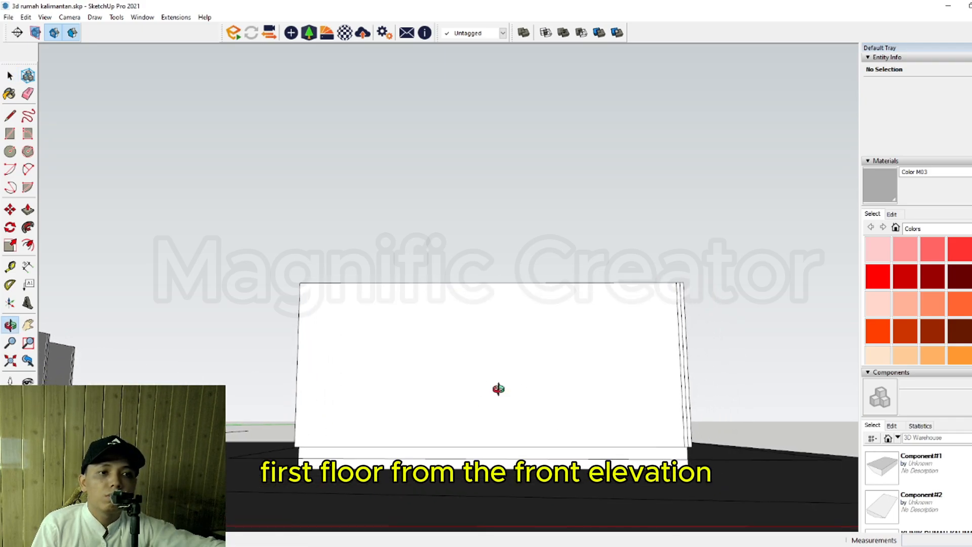
pyautogui.scroll(-1, 494, 390)
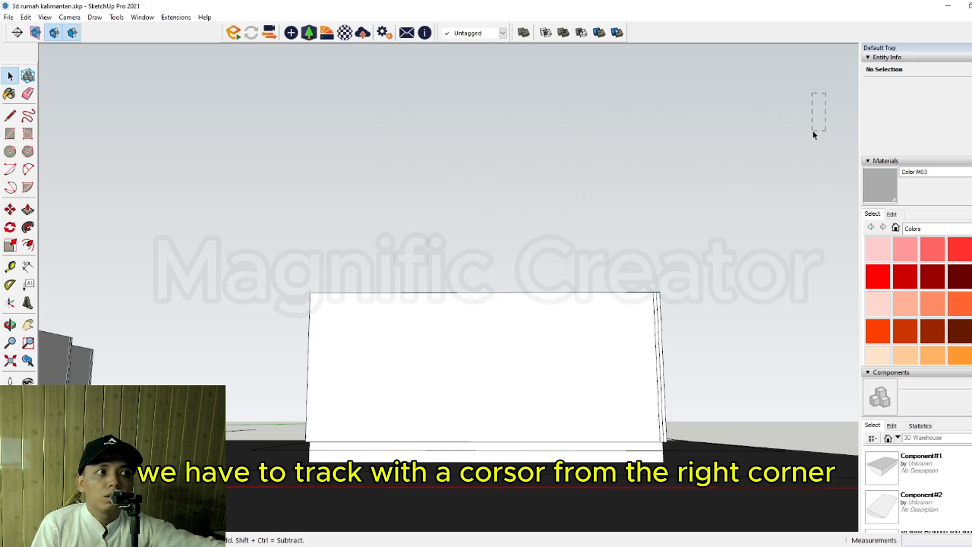
pyautogui.moveTo(820, 112); pyautogui.dragTo(703, 141)
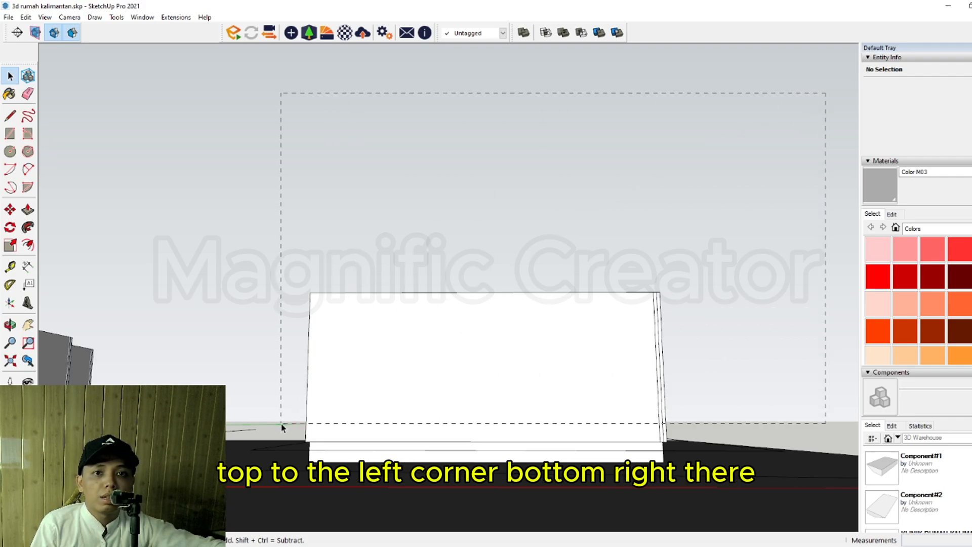
# Step: Combine the selected first-floor wall groups into a single group
pyautogui.moveTo(577, 314); pyautogui.dragTo(549, 458, button='middle')
pyautogui.scroll(3, 466, 375)
pyautogui.scroll(-3, 490, 339)
pyautogui.moveTo(223, 341); pyautogui.dragTo(348, 347, button='middle')
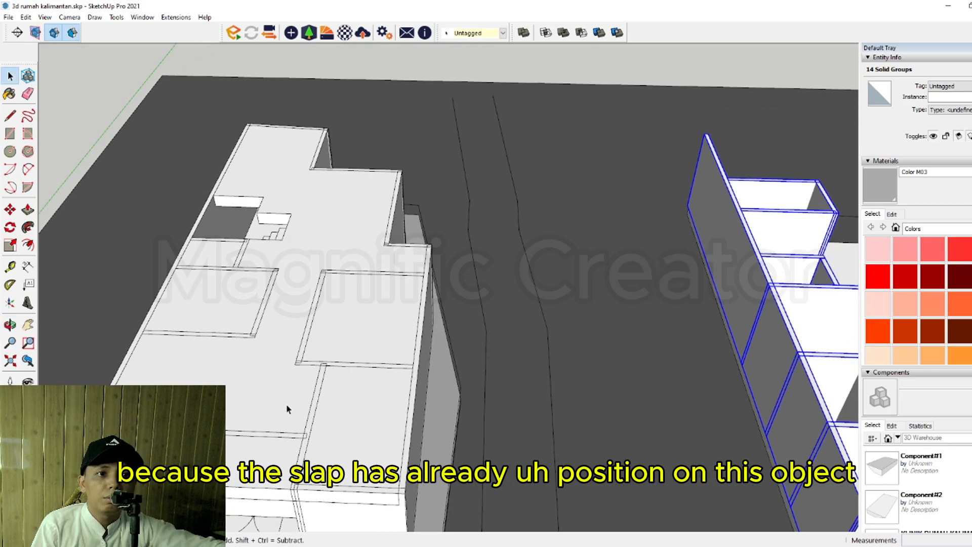
pyautogui.scroll(3, 363, 445)
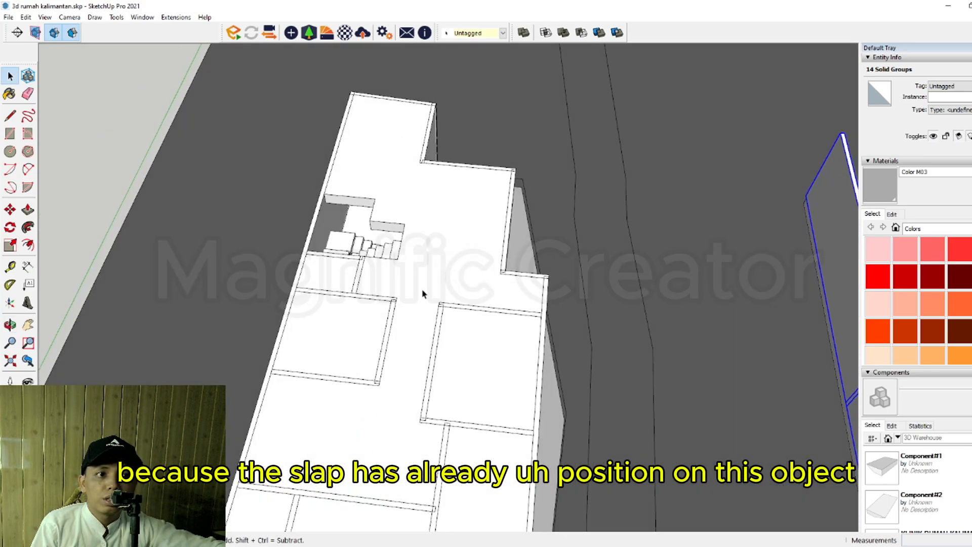
pyautogui.scroll(-4, 414, 335)
pyautogui.moveTo(653, 400); pyautogui.dragTo(533, 325, button='middle')
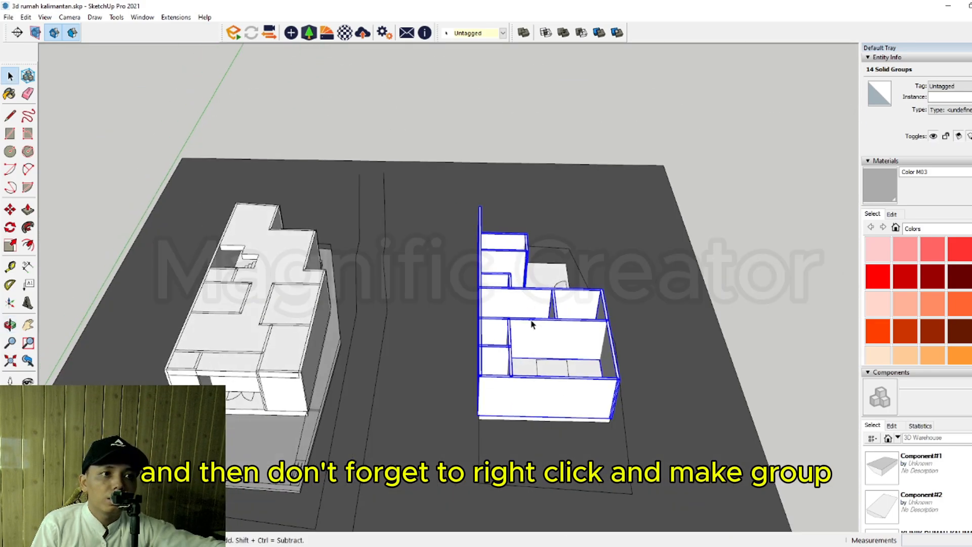
pyautogui.scroll(4, 553, 313)
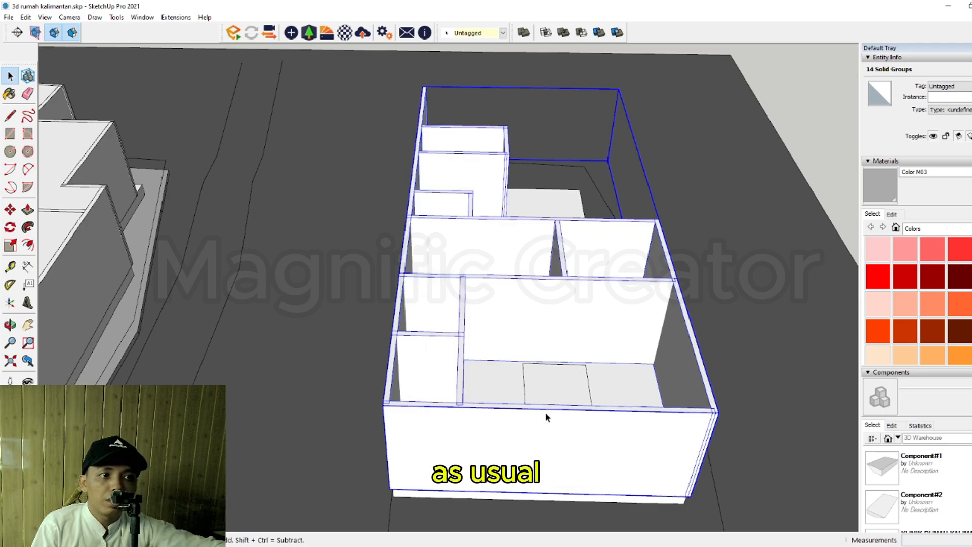
pyautogui.scroll(-4, 488, 419)
pyautogui.moveTo(553, 395); pyautogui.dragTo(569, 416, button='middle')
pyautogui.scroll(5, 569, 416)
pyautogui.moveTo(497, 446); pyautogui.dragTo(459, 426, button='middle')
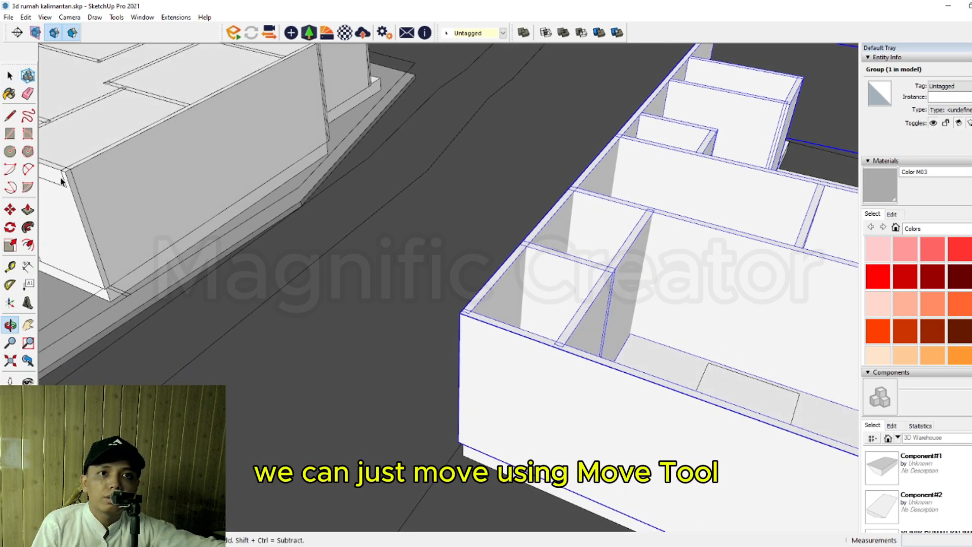
# Step: Move the first-floor wall group by its lower front corner onto the matching upper corner of the ground floor, and deselect it
pyautogui.click(10, 210)
pyautogui.scroll(6, 458, 444)
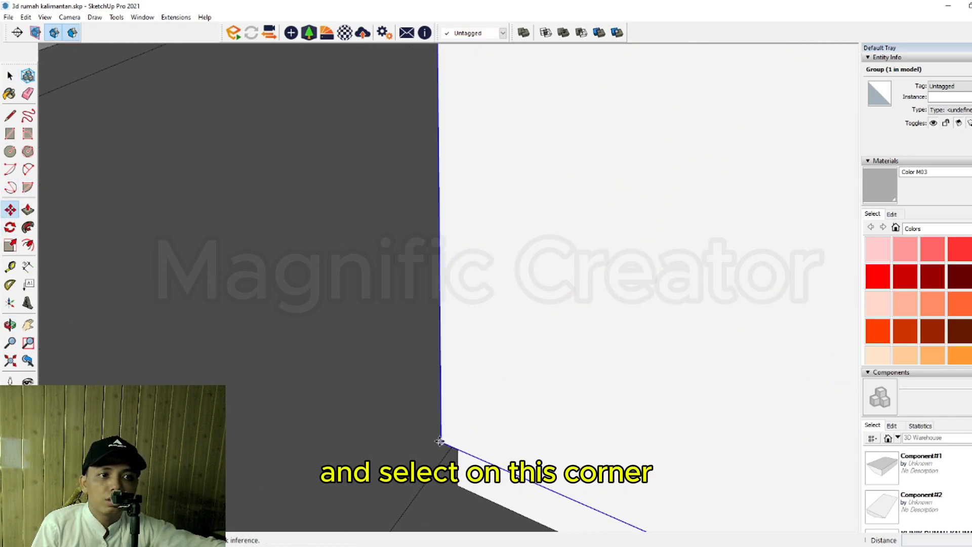
pyautogui.scroll(-12, 442, 427)
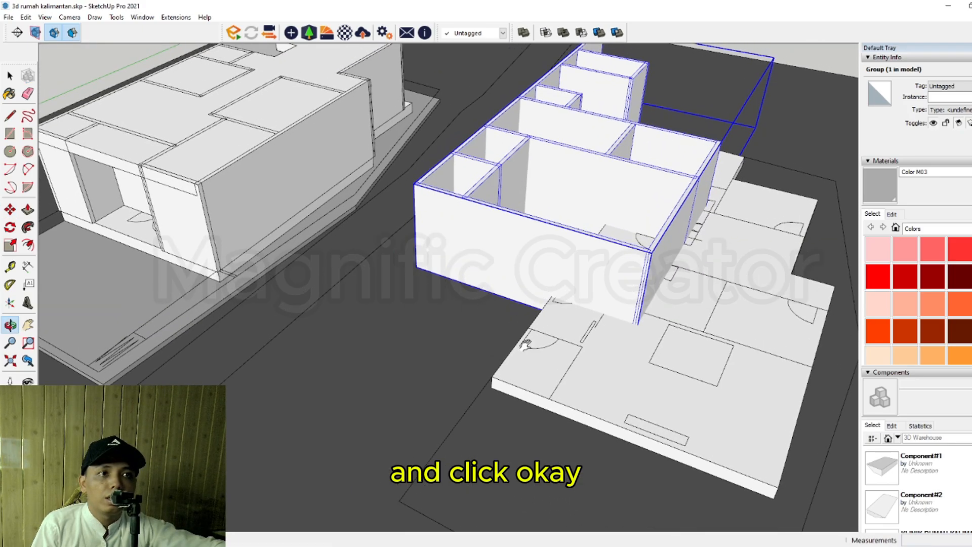
pyautogui.moveTo(407, 255); pyautogui.dragTo(360, 278, button='middle')
pyautogui.scroll(8, 360, 279)
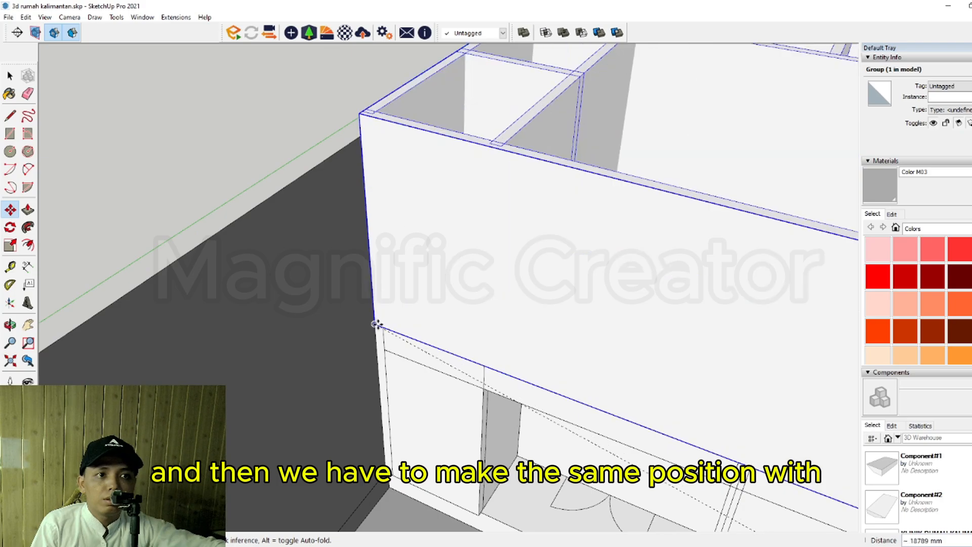
pyautogui.scroll(-10, 377, 330)
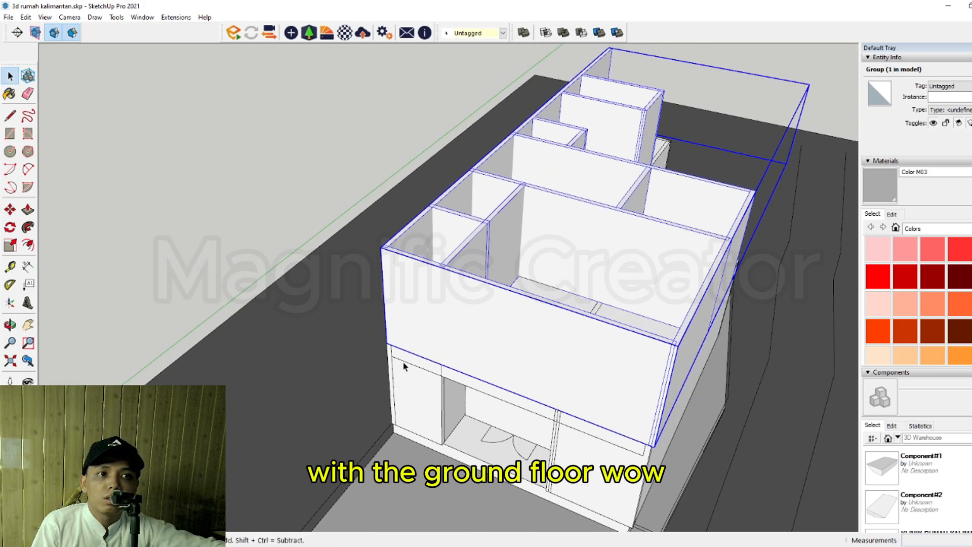
pyautogui.moveTo(404, 364); pyautogui.dragTo(468, 279, button='middle')
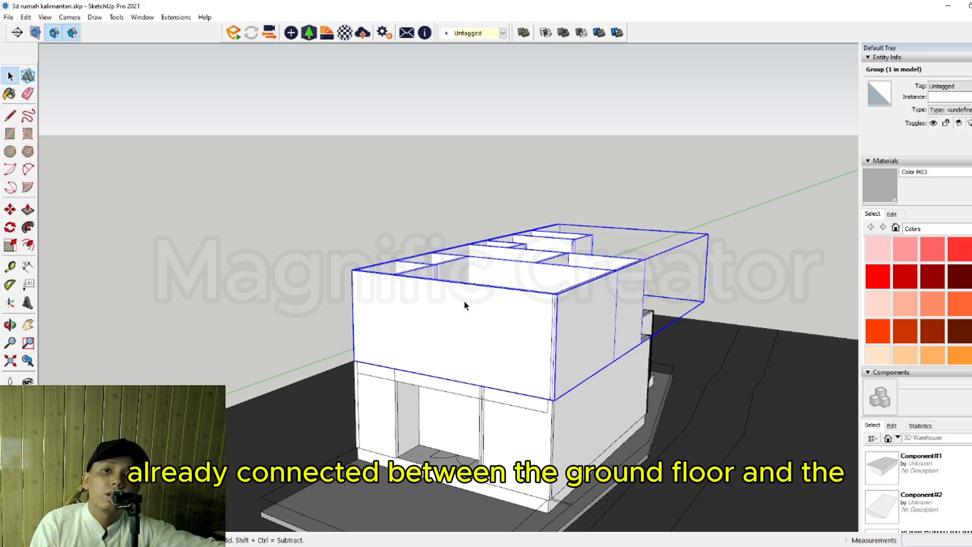
pyautogui.moveTo(494, 325); pyautogui.dragTo(497, 367, button='middle')
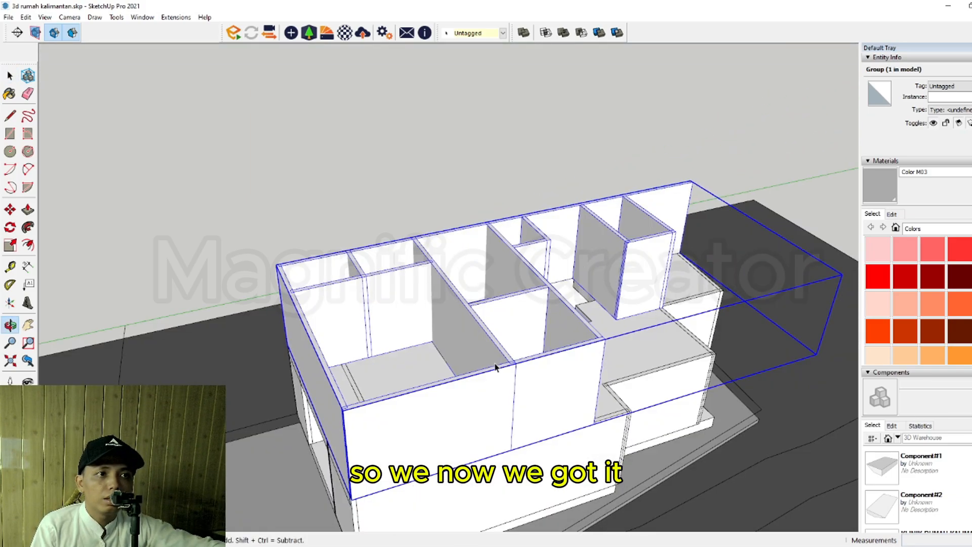
pyautogui.click(413, 150)
# Step: Inside the first-floor wall group, move the misaligned short outer side wall 75 mm inward to the slab edge
pyautogui.moveTo(562, 302); pyautogui.dragTo(315, 304, button='middle')
pyautogui.scroll(5, 325, 250)
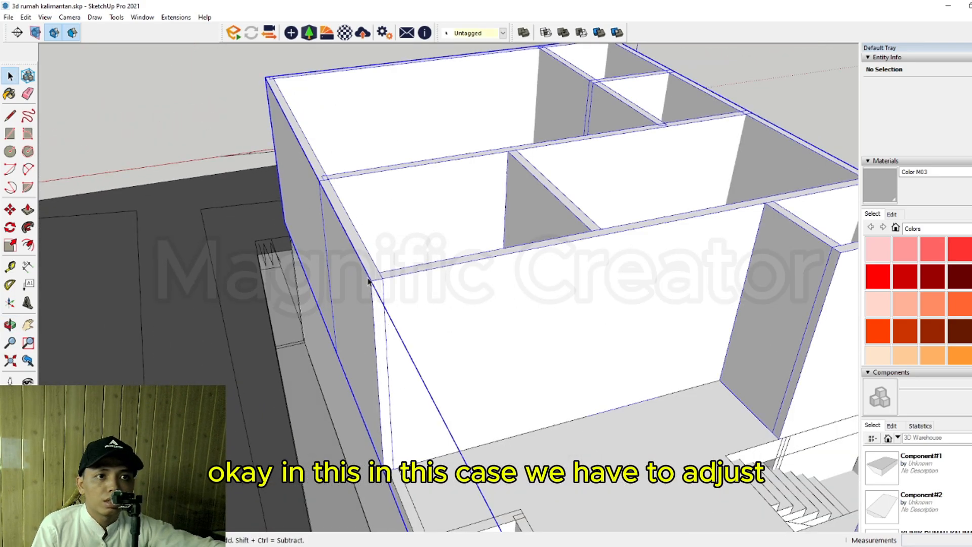
pyautogui.doubleClick(369, 281)
pyautogui.click(370, 283)
pyautogui.moveTo(371, 286); pyautogui.dragTo(382, 358, button='middle')
pyautogui.keyDown('shift'); pyautogui.moveTo(408, 498); pyautogui.dragTo(432, 352, button='middle'); pyautogui.keyUp('shift')
pyautogui.scroll(4, 431, 352)
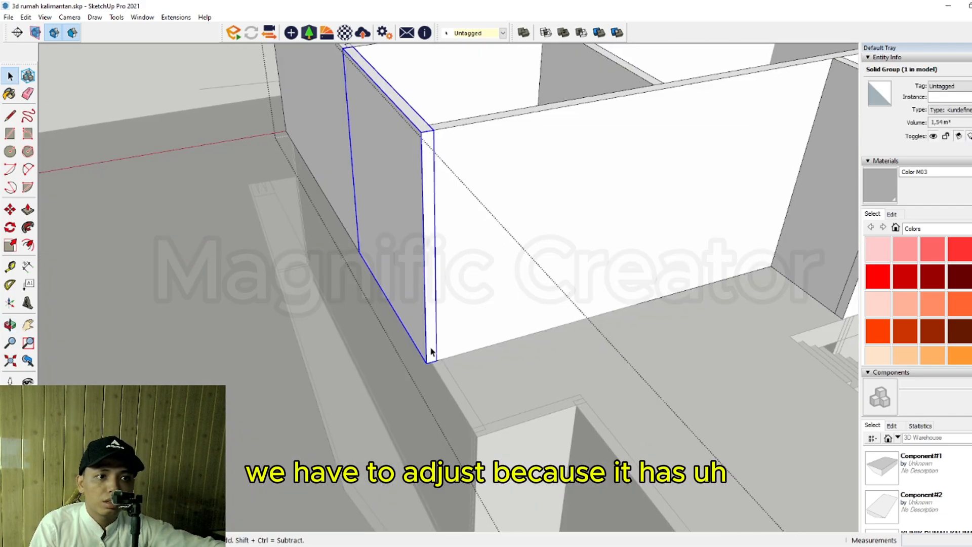
pyautogui.scroll(4, 431, 351)
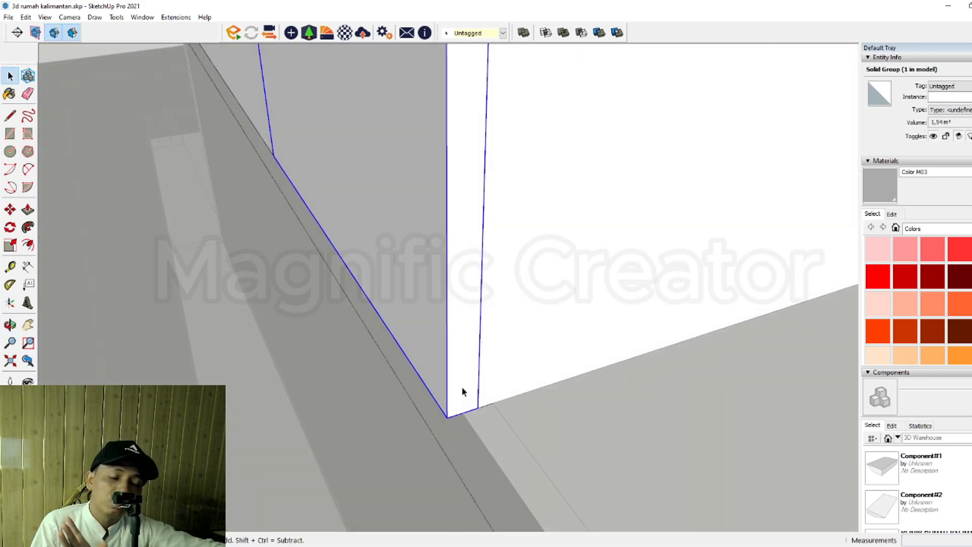
pyautogui.moveTo(462, 391); pyautogui.dragTo(455, 418, button='middle')
pyautogui.scroll(-2, 475, 312)
pyautogui.scroll(3, 482, 373)
pyautogui.moveTo(481, 373); pyautogui.dragTo(421, 246, button='middle')
pyautogui.scroll(2, 399, 176)
pyautogui.scroll(1, 405, 190)
pyautogui.scroll(2, 421, 245)
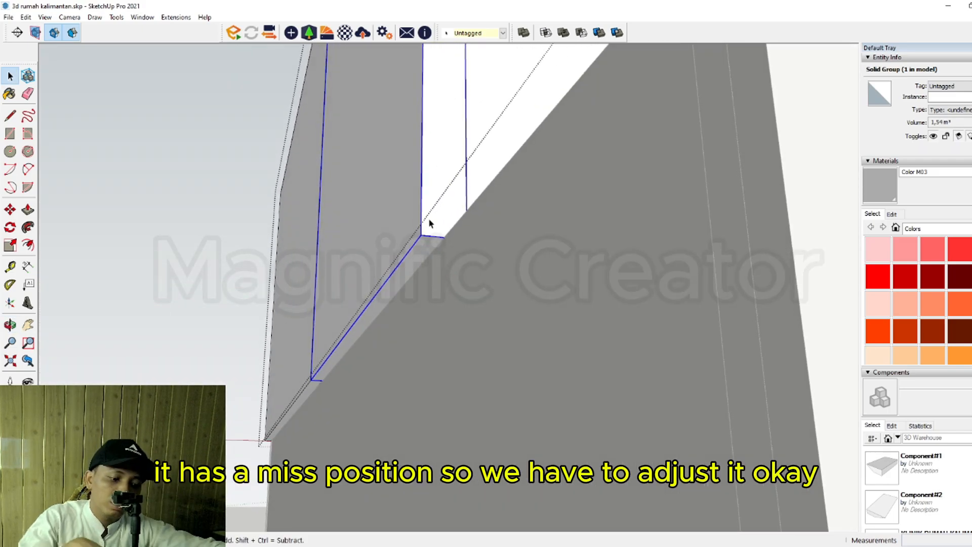
pyautogui.press('m')
pyautogui.scroll(1, 429, 217)
pyautogui.click(419, 239)
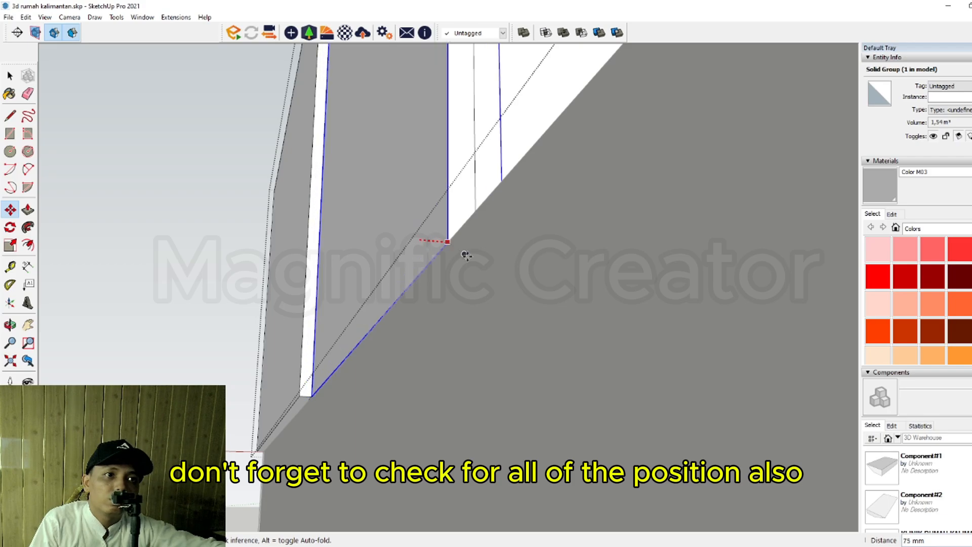
pyautogui.press('space')
# Step: Move the adjoining outer side wall at the front room inward into line with the slab edge
pyautogui.scroll(-1, 469, 257)
pyautogui.click(295, 366)
pyautogui.scroll(1, 319, 380)
pyautogui.scroll(2, 319, 380)
pyautogui.moveTo(319, 380); pyautogui.dragTo(349, 358, button='middle')
pyautogui.press('m')
pyautogui.press('space')
pyautogui.scroll(-4, 349, 358)
pyautogui.moveTo(434, 447); pyautogui.dragTo(495, 410, button='middle')
pyautogui.scroll(2, 495, 411)
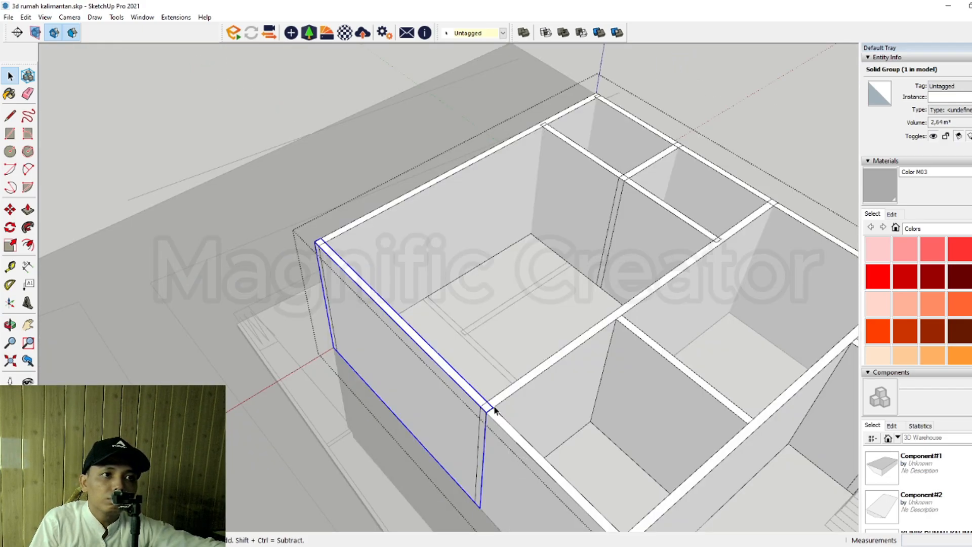
pyautogui.moveTo(436, 323); pyautogui.dragTo(505, 321, button='middle')
pyautogui.scroll(-3, 269, 84)
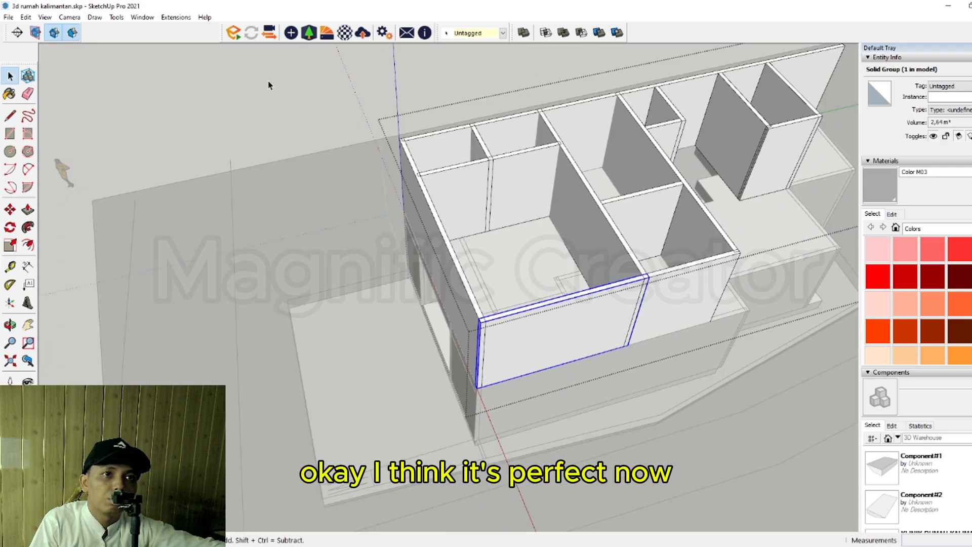
# Step: Open the first-floor wall group and move the wall next to the stairs sideways into line with the ground-floor wall below
pyautogui.scroll(2, 281, 99)
pyautogui.moveTo(450, 344); pyautogui.dragTo(395, 368, button='middle')
pyautogui.scroll(6, 592, 326)
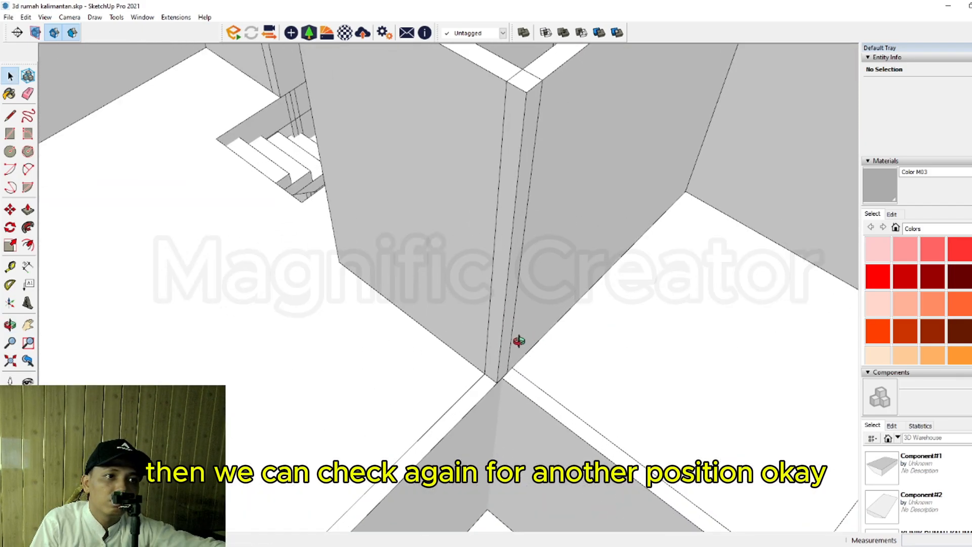
pyautogui.moveTo(519, 341); pyautogui.dragTo(464, 396, button='middle')
pyautogui.scroll(-2, 464, 394)
pyautogui.scroll(-2, 546, 363)
pyautogui.moveTo(547, 362); pyautogui.dragTo(484, 292, button='middle')
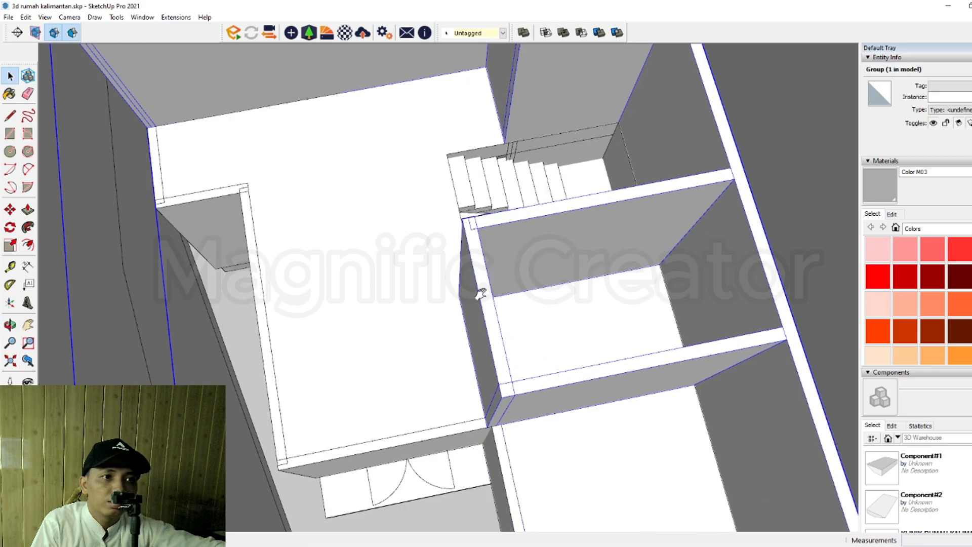
pyautogui.doubleClick(483, 292)
pyautogui.scroll(6, 506, 399)
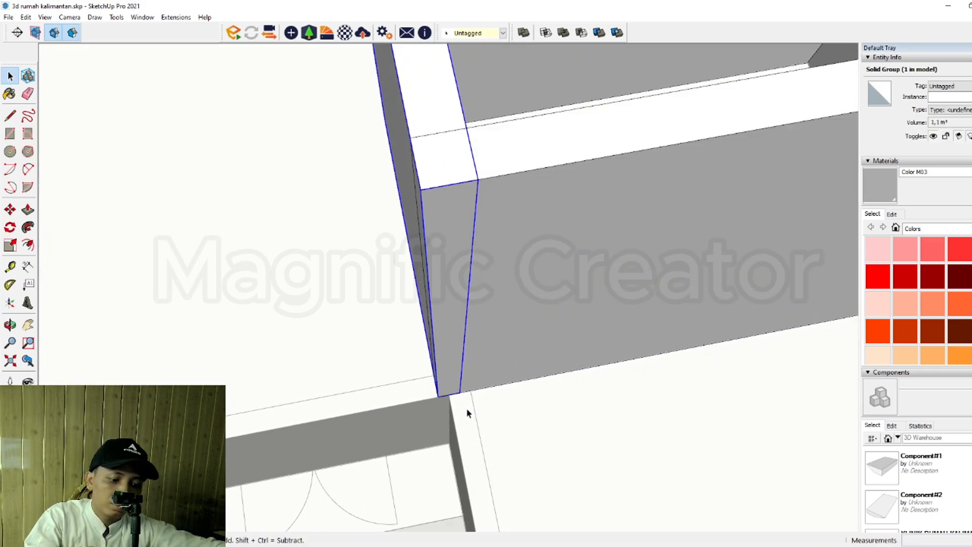
pyautogui.press('m')
pyautogui.press('space')
pyautogui.scroll(-8, 482, 396)
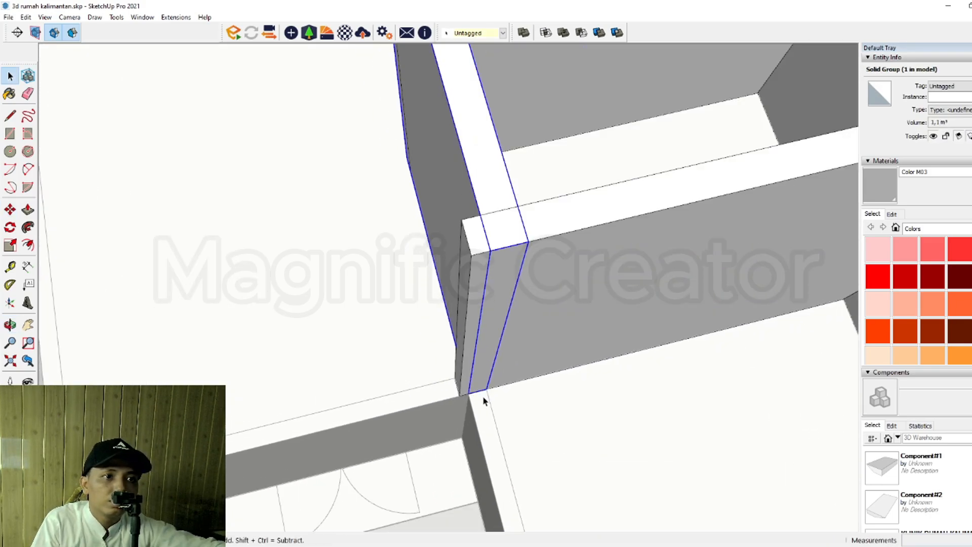
# Step: Push/Pull the projecting end of the adjoining cross wall back 225 mm to fit the moved wall
pyautogui.moveTo(429, 302); pyautogui.dragTo(500, 408)
pyautogui.scroll(2, 506, 344)
pyautogui.moveTo(505, 340); pyautogui.dragTo(497, 342, button='middle')
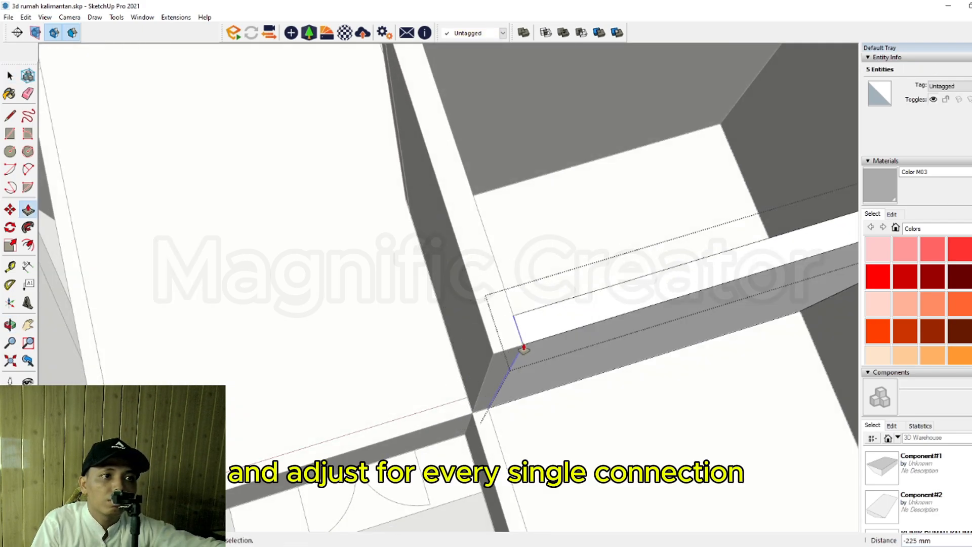
pyautogui.press('space')
# Step: Exit the wall group and examine the wall connections around the stair opening from above
pyautogui.scroll(-5, 486, 354)
pyautogui.moveTo(464, 329); pyautogui.dragTo(681, 395, button='middle')
pyautogui.moveTo(581, 252)
pyautogui.mouseDown(button='middle')
pyautogui.moveTo(576, 351)
pyautogui.moveTo(581, 252)
pyautogui.mouseUp(button='middle')
pyautogui.click(639, 96)
pyautogui.click(644, 66)
pyautogui.scroll(-3, 523, 331)
pyautogui.moveTo(523, 332); pyautogui.dragTo(705, 373, button='middle')
pyautogui.scroll(3, 575, 321)
pyautogui.moveTo(575, 321); pyautogui.dragTo(548, 349, button='middle')
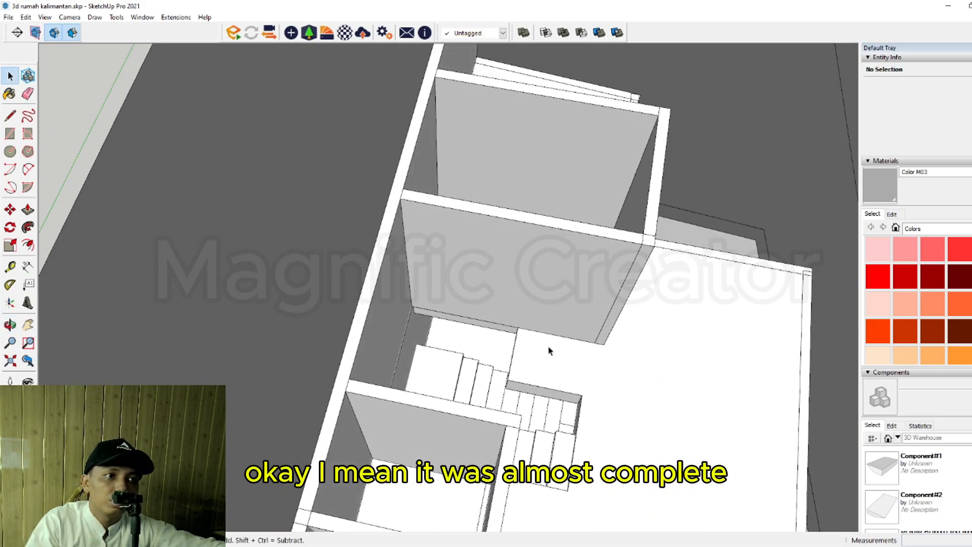
pyautogui.scroll(2, 600, 339)
pyautogui.press('l')
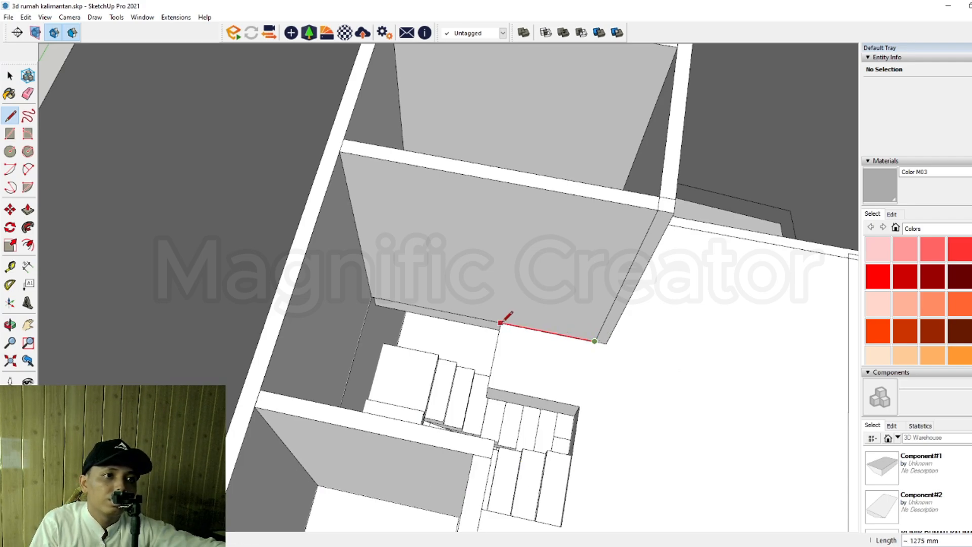
pyautogui.scroll(2, 502, 421)
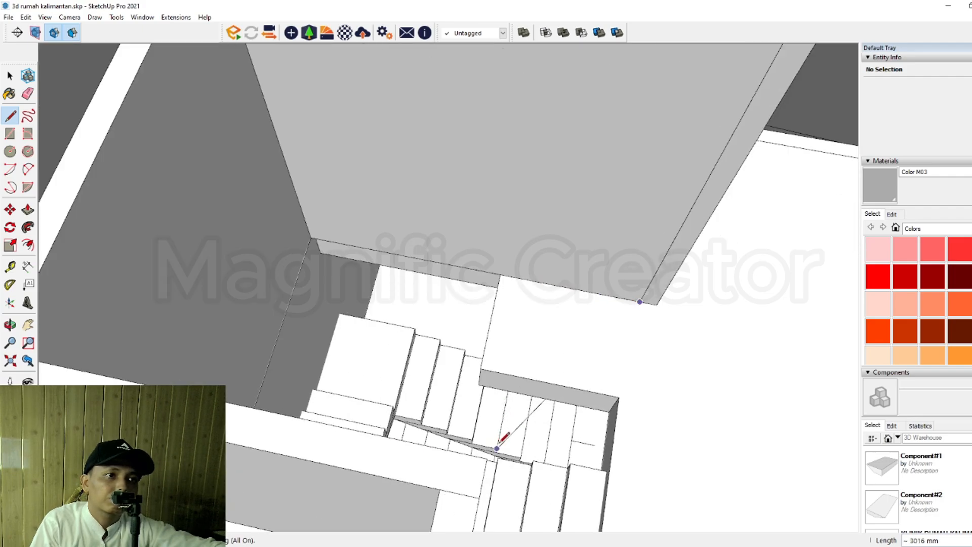
pyautogui.press('space')
pyautogui.scroll(-5, 525, 314)
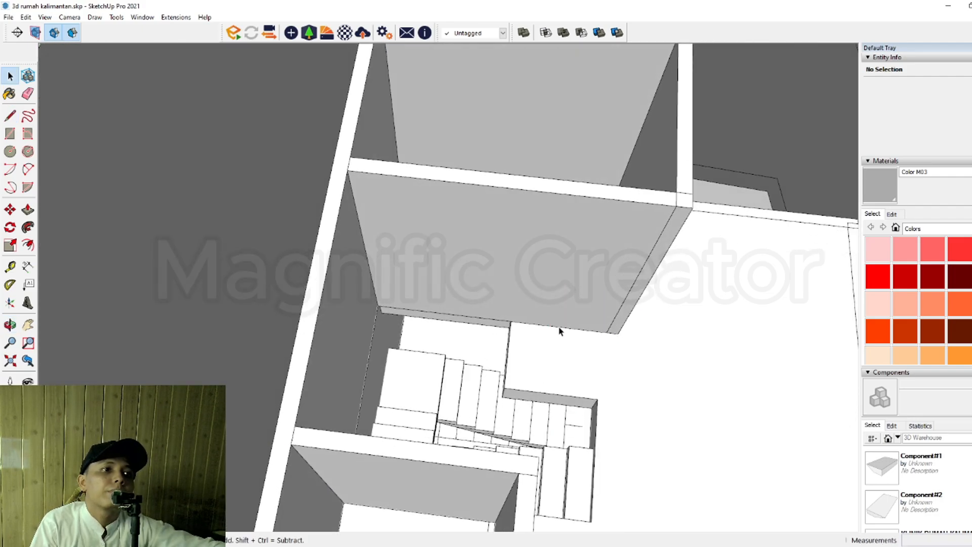
# Step: Open the floor slab group and Push/Pull the short side face of the stair opening to widen it, then exit the group
pyautogui.scroll(3, 564, 324)
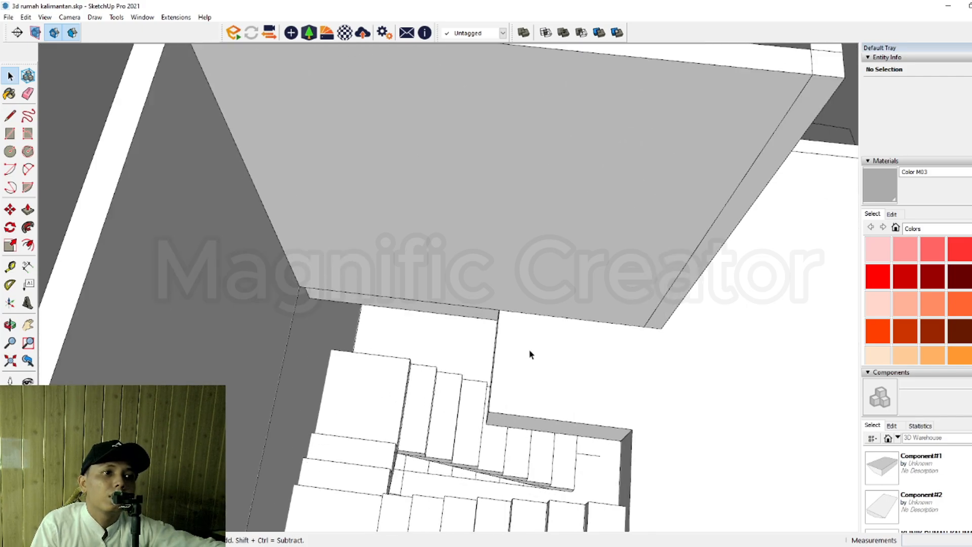
pyautogui.tripleClick(541, 341)
pyautogui.moveTo(542, 341); pyautogui.dragTo(577, 347, button='middle')
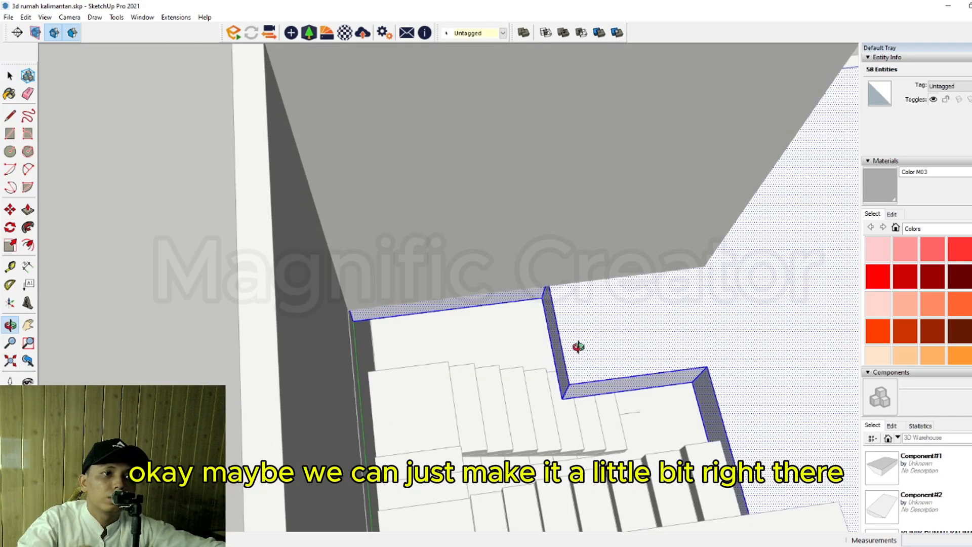
pyautogui.scroll(2, 564, 352)
pyautogui.click(556, 343)
pyautogui.click(561, 339)
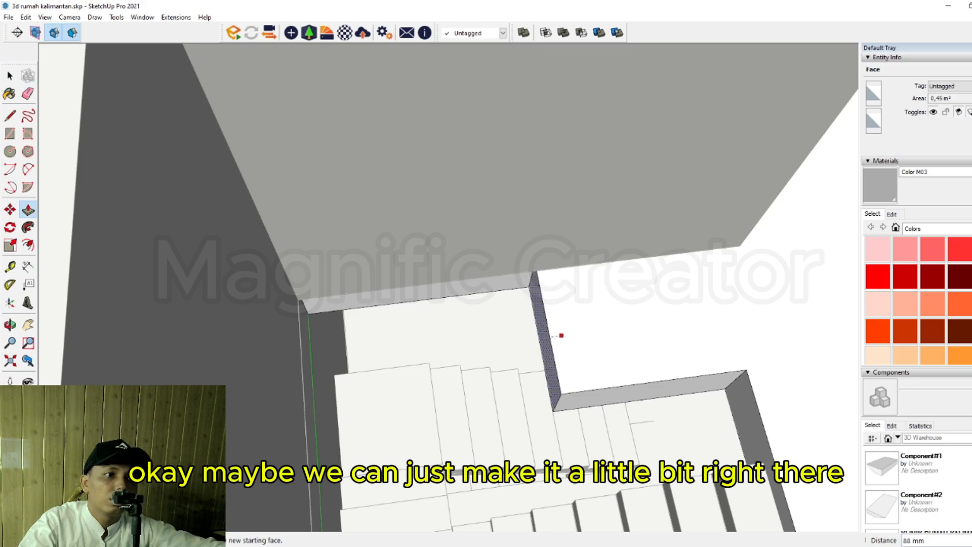
pyautogui.scroll(-6, 609, 381)
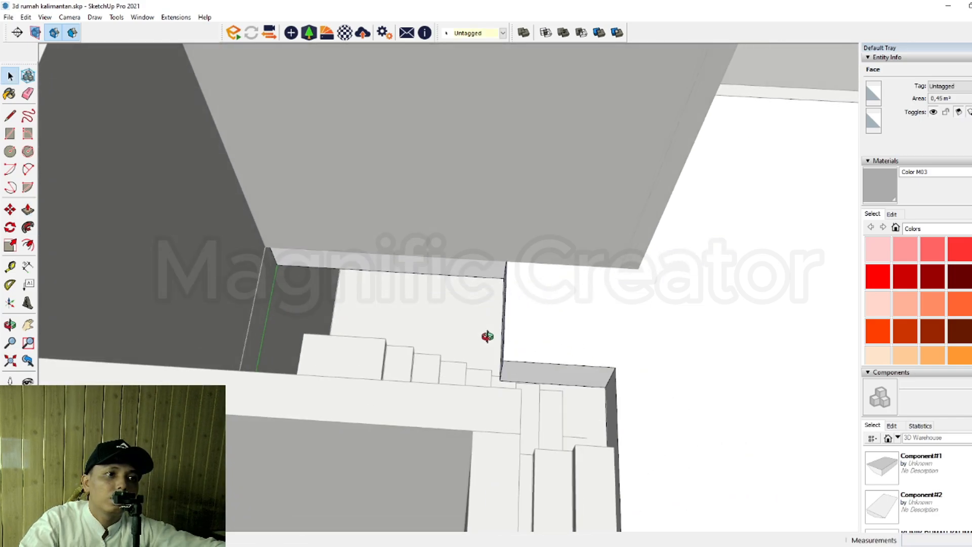
pyautogui.press('space')
pyautogui.click(221, 178)
pyautogui.scroll(-2, 397, 230)
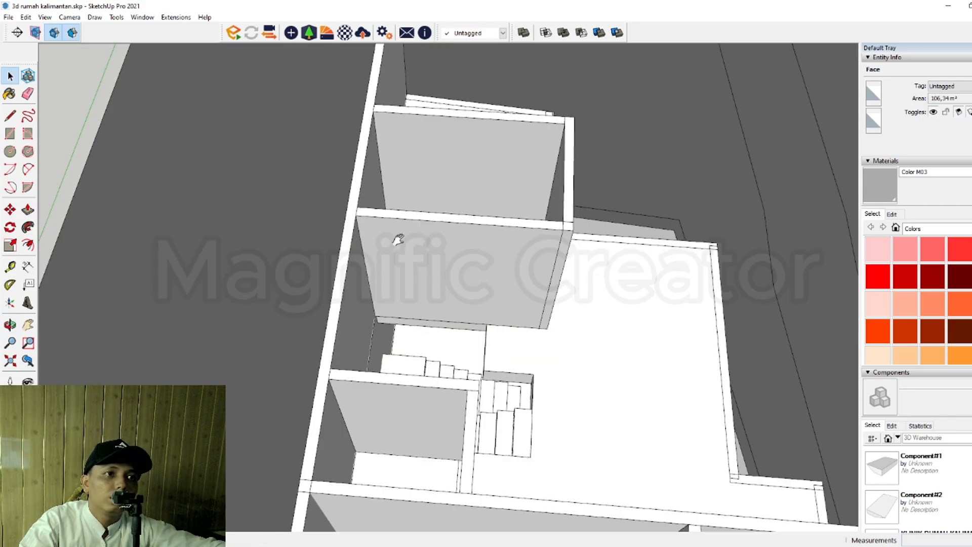
# Step: Open the cross wall beside the stair opening and trim its overlapping end back to the side wall's inner face
pyautogui.moveTo(397, 239); pyautogui.dragTo(548, 409, button='middle')
pyautogui.scroll(4, 526, 326)
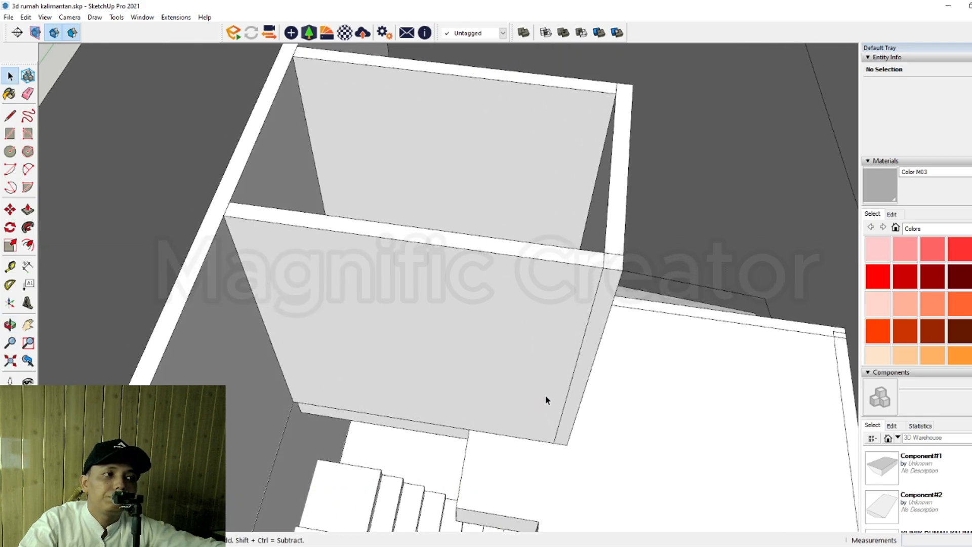
pyautogui.doubleClick(564, 362)
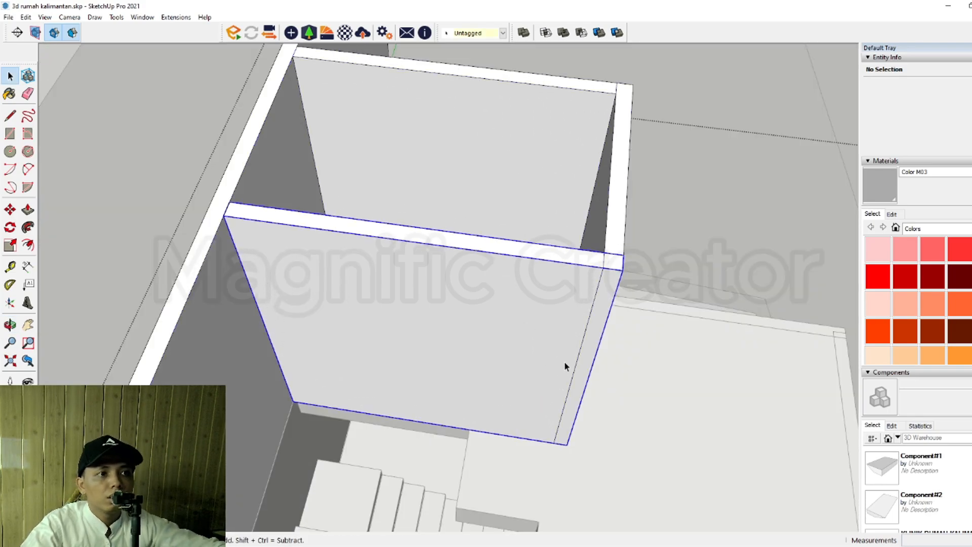
pyautogui.doubleClick(564, 362)
pyautogui.scroll(1, 568, 363)
pyautogui.tripleClick(549, 357)
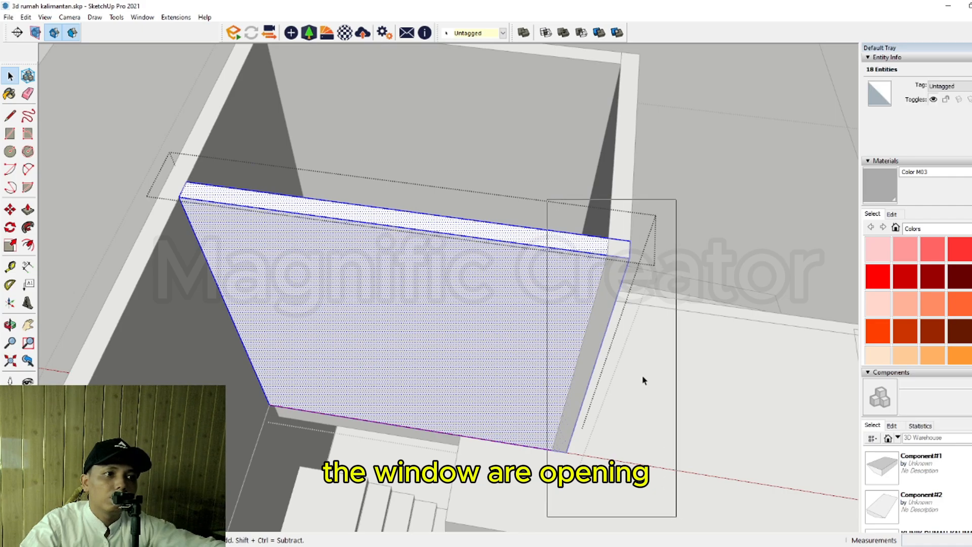
pyautogui.moveTo(643, 380); pyautogui.dragTo(642, 379)
pyautogui.scroll(2, 642, 378)
pyautogui.press('p')
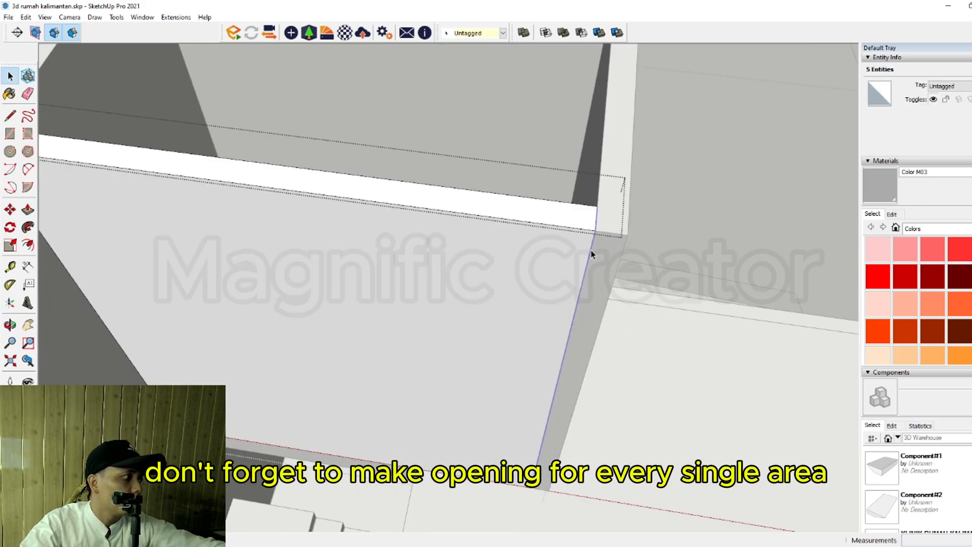
pyautogui.scroll(-3, 594, 297)
pyautogui.click(792, 172)
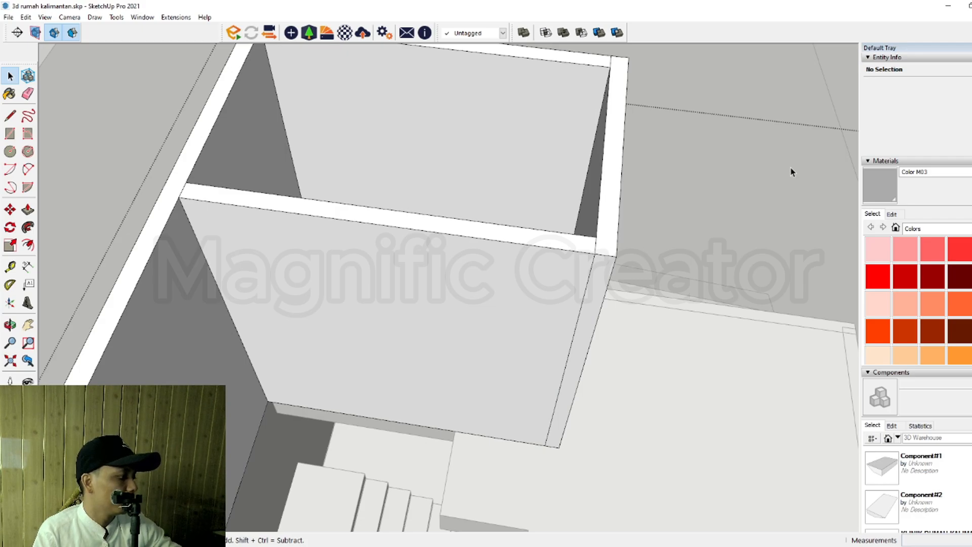
# Step: Place Tape Measure guides on the cross wall 2400 mm above its base and 900 mm from its side-wall end
pyautogui.moveTo(525, 395); pyautogui.dragTo(439, 336, button='middle')
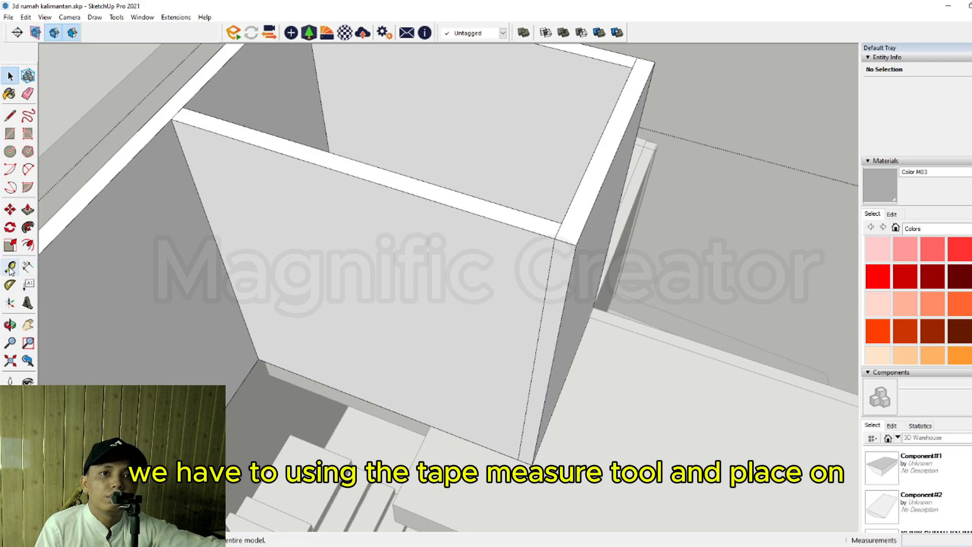
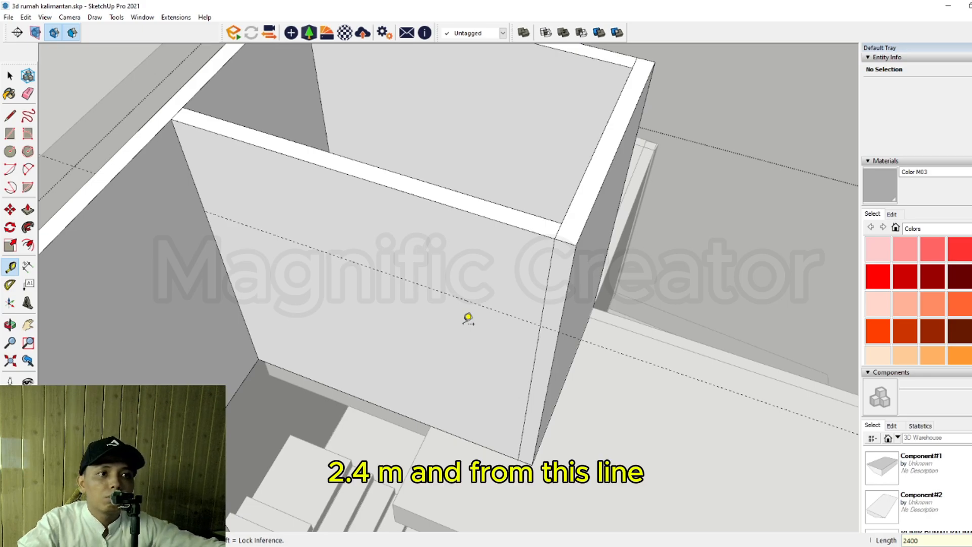
pyautogui.scroll(3, 537, 366)
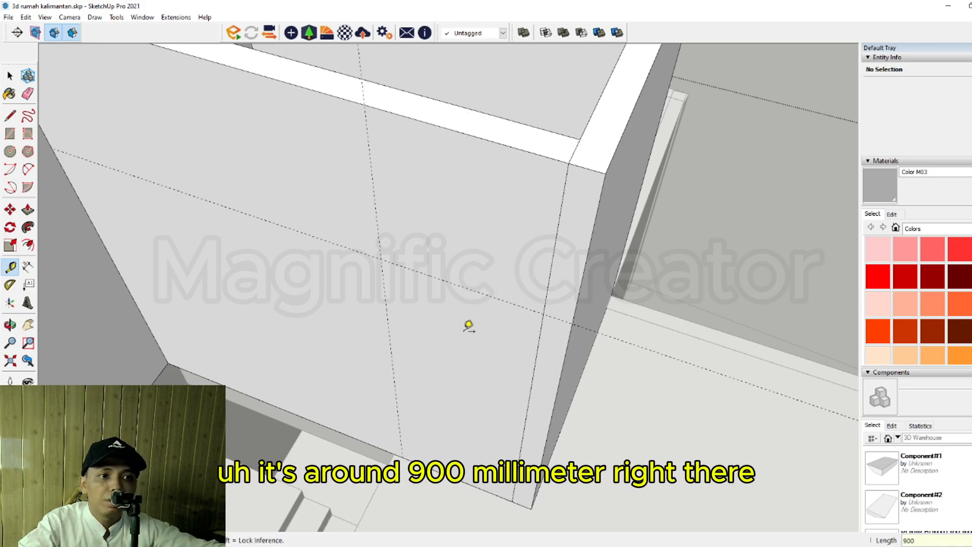
pyautogui.scroll(-5, 469, 325)
pyautogui.press('space')
# Step: Inside the cross wall, draw a 2400 mm by 900 mm door rectangle from the guide intersection to the wall's lower corner
pyautogui.click(522, 360)
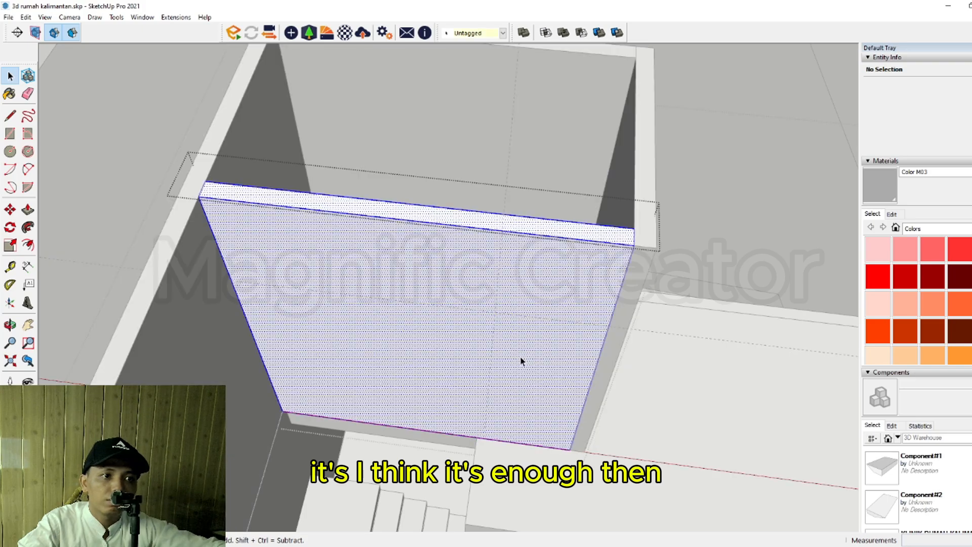
pyautogui.press('r')
pyautogui.scroll(1, 577, 450)
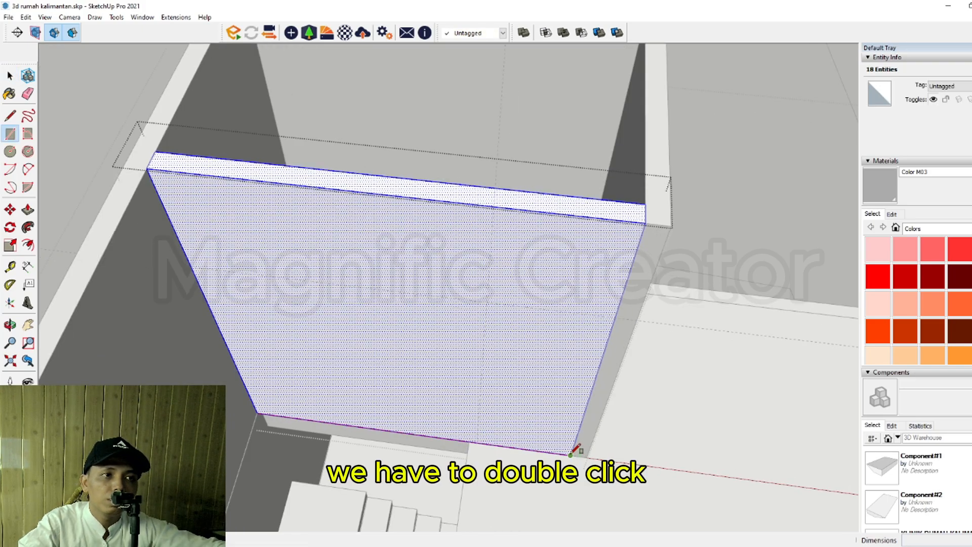
pyautogui.press('space')
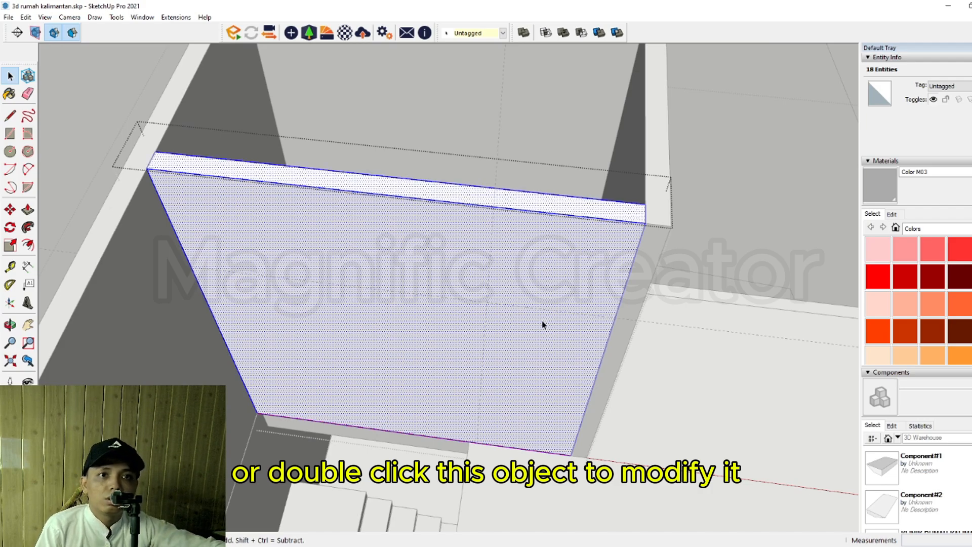
pyautogui.moveTo(542, 324); pyautogui.dragTo(452, 379, button='middle')
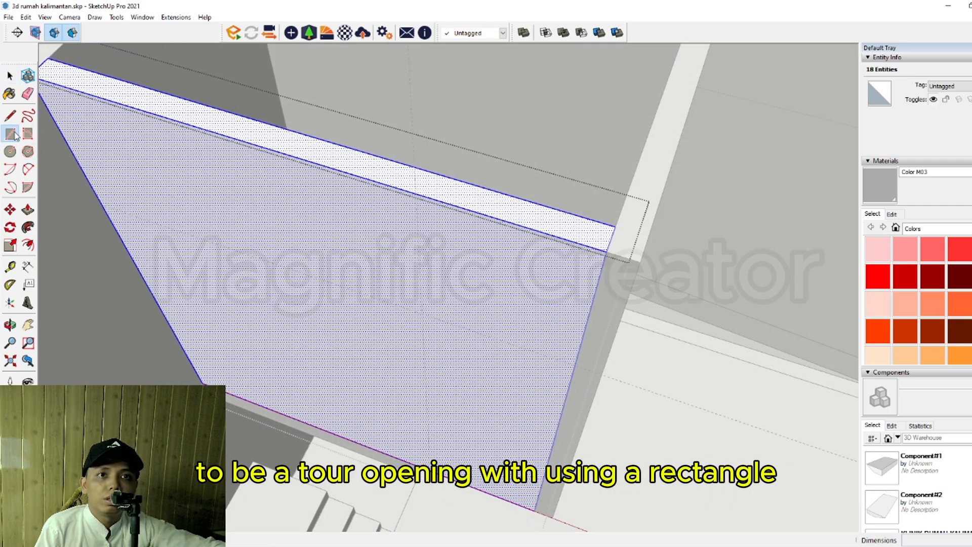
pyautogui.click(422, 314)
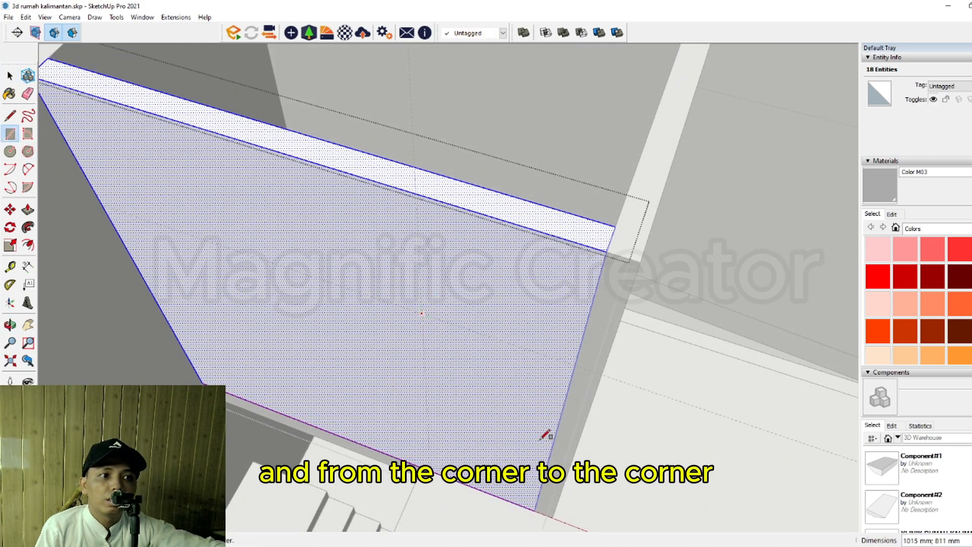
pyautogui.click(537, 507)
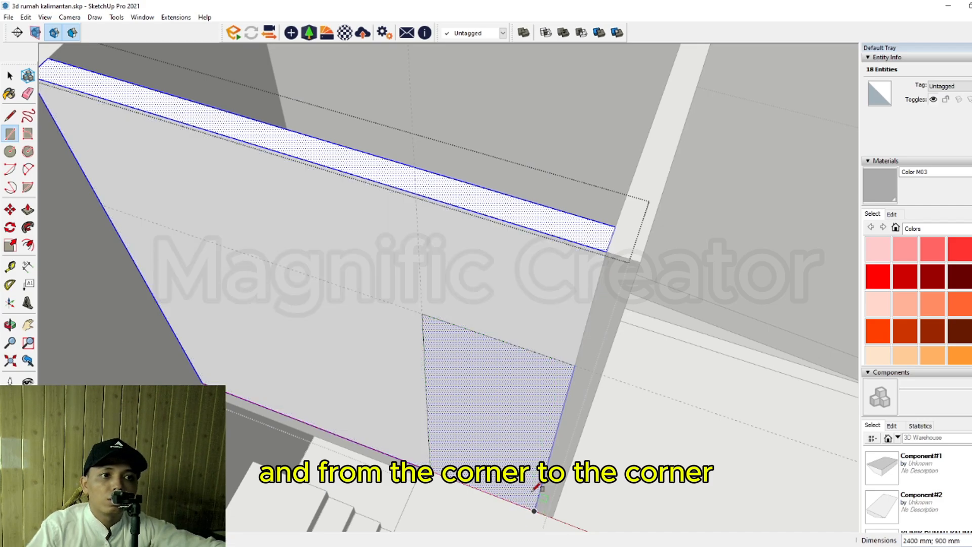
pyautogui.press('space')
# Step: Push/Pull the door rectangle through the full wall thickness to cut the opening, and exit the wall groups
pyautogui.moveTo(520, 423); pyautogui.dragTo(409, 382, button='middle')
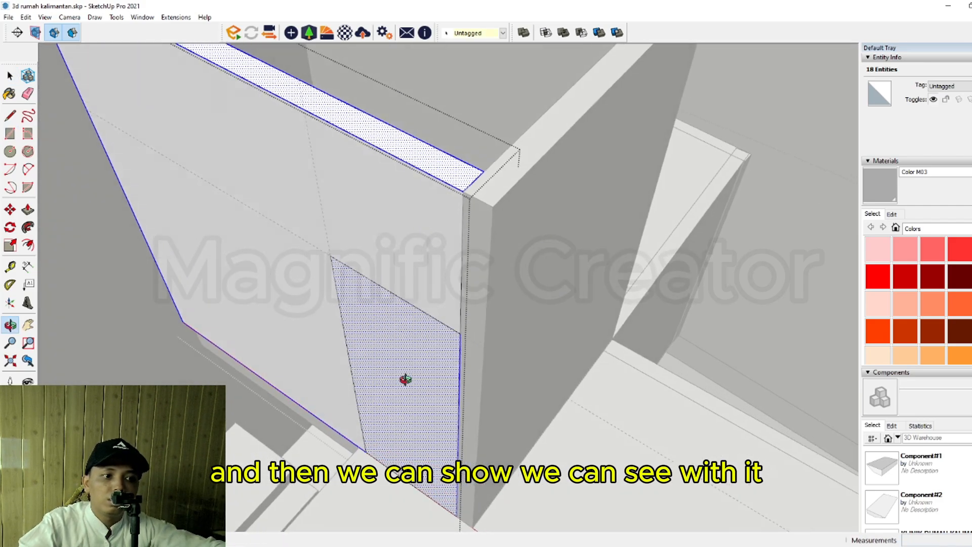
pyautogui.scroll(2, 409, 382)
pyautogui.scroll(1, 419, 394)
pyautogui.press('p')
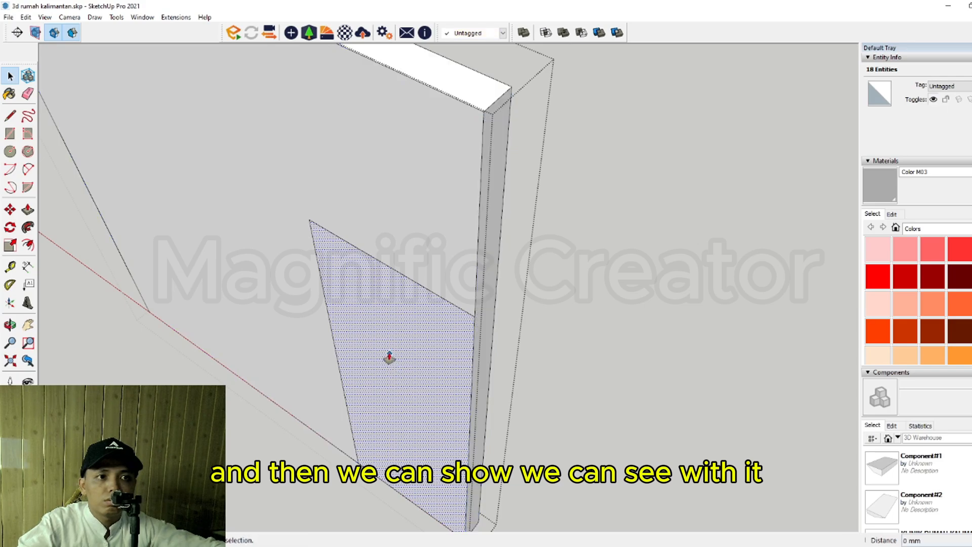
pyautogui.click(387, 342)
pyautogui.click(480, 332)
pyautogui.press('space')
pyautogui.moveTo(475, 330); pyautogui.dragTo(458, 400, button='middle')
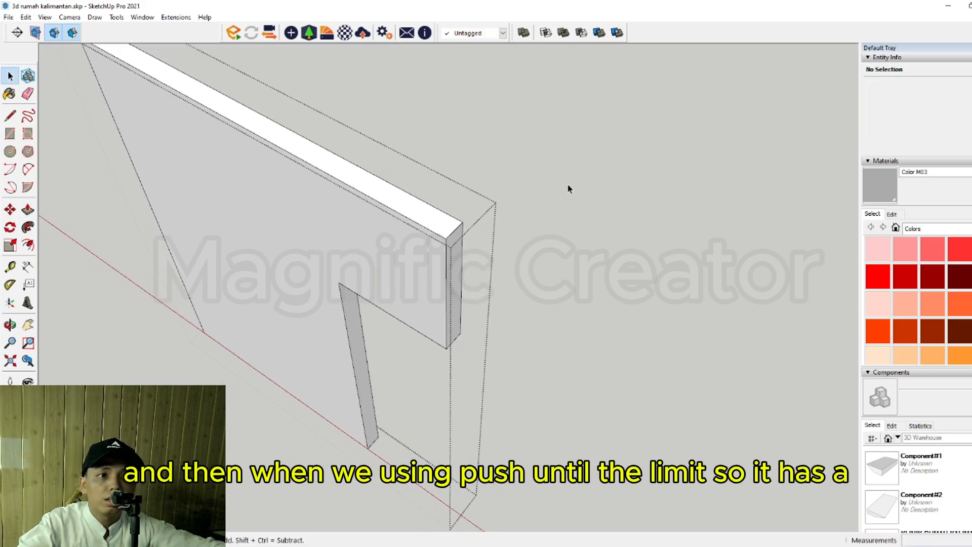
pyautogui.scroll(-5, 488, 274)
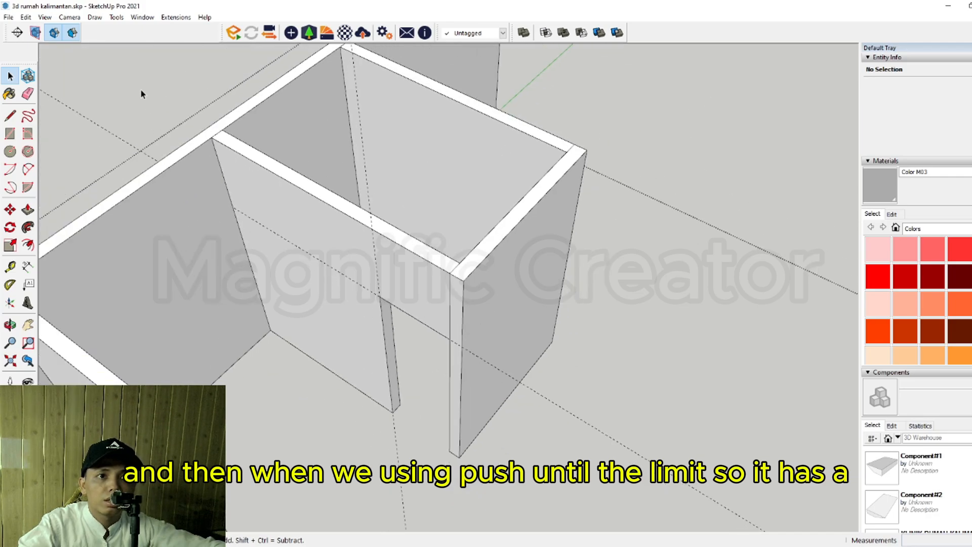
pyautogui.click(141, 91)
# Step: Delete the horizontal and vertical guides at the new door opening from the first-floor wall group and exit it
pyautogui.scroll(2, 341, 357)
pyautogui.moveTo(495, 408); pyautogui.dragTo(576, 397, button='middle')
pyautogui.scroll(2, 676, 327)
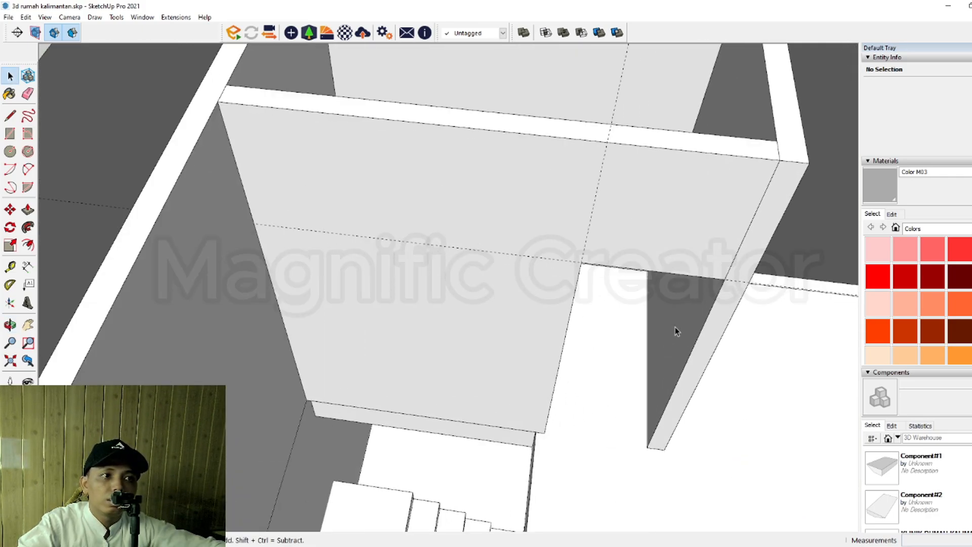
pyautogui.moveTo(675, 331); pyautogui.dragTo(403, 339, button='middle')
pyautogui.scroll(-3, 432, 332)
pyautogui.scroll(2, 412, 330)
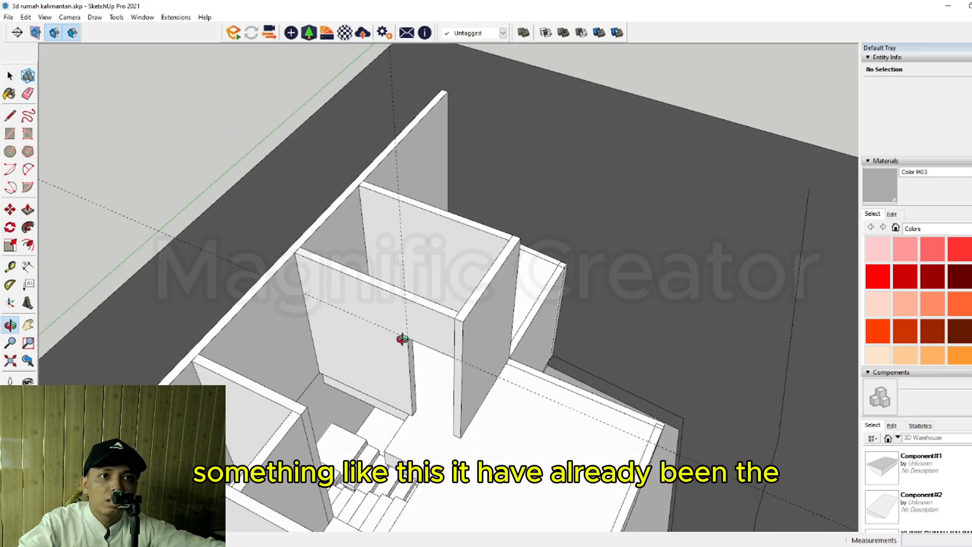
pyautogui.press('space')
pyautogui.click(163, 201)
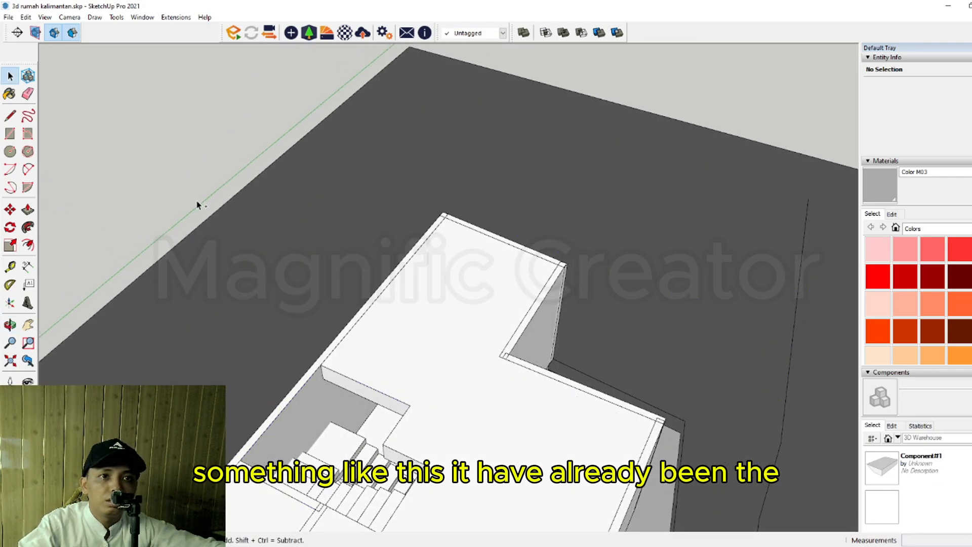
pyautogui.doubleClick(140, 216)
pyautogui.click(140, 215)
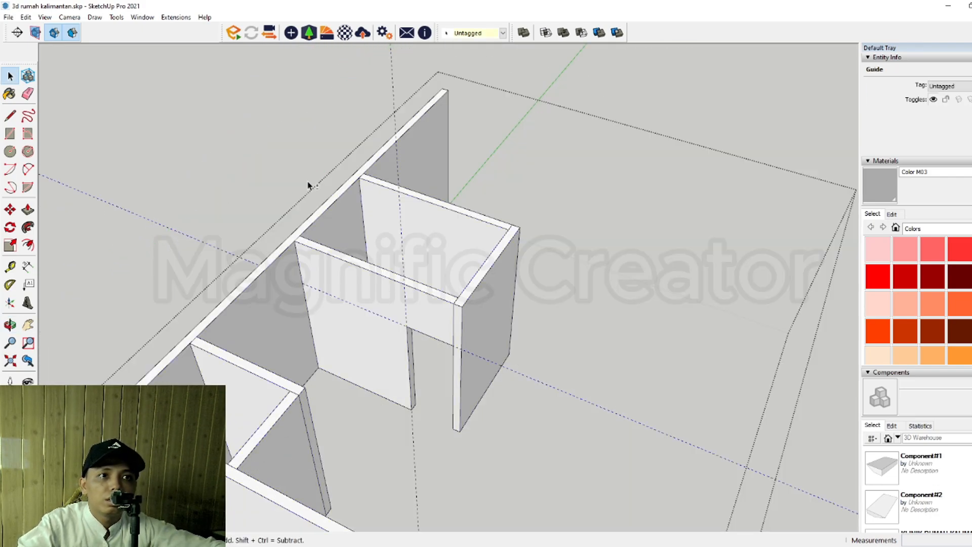
pyautogui.click(179, 139)
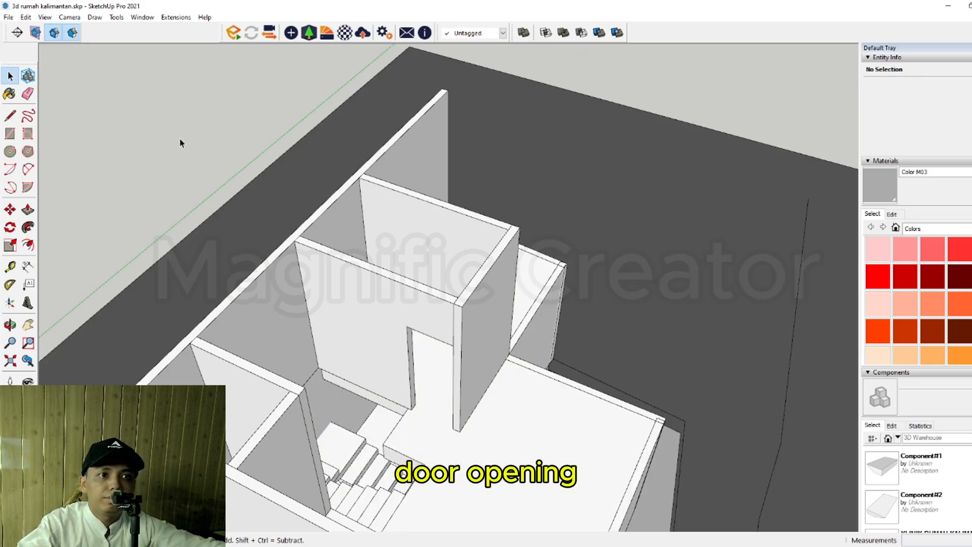
# Step: Inside the first-floor plan group, erase the outer boundary lines behind and beside the rooms, including the slanted one
pyautogui.moveTo(180, 139); pyautogui.dragTo(606, 333, button='middle')
pyautogui.moveTo(445, 392); pyautogui.dragTo(727, 340, button='middle')
pyautogui.tripleClick(703, 330)
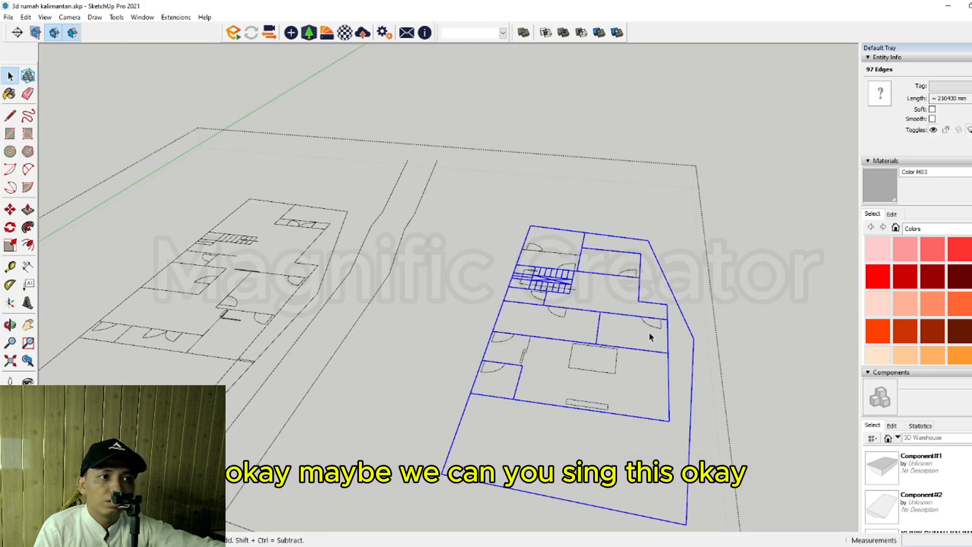
pyautogui.moveTo(650, 336)
pyautogui.mouseDown(button='middle')
pyautogui.moveTo(672, 322)
pyautogui.moveTo(663, 338)
pyautogui.mouseUp(button='middle')
pyautogui.scroll(-3, 455, 276)
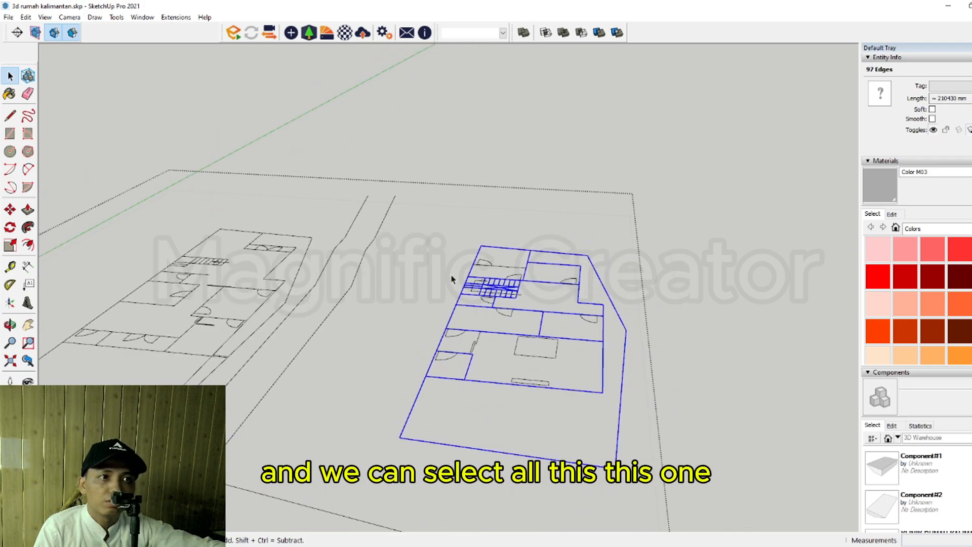
pyautogui.moveTo(421, 205); pyautogui.dragTo(661, 393)
pyautogui.moveTo(661, 393); pyautogui.dragTo(596, 286, button='middle')
pyautogui.press('e')
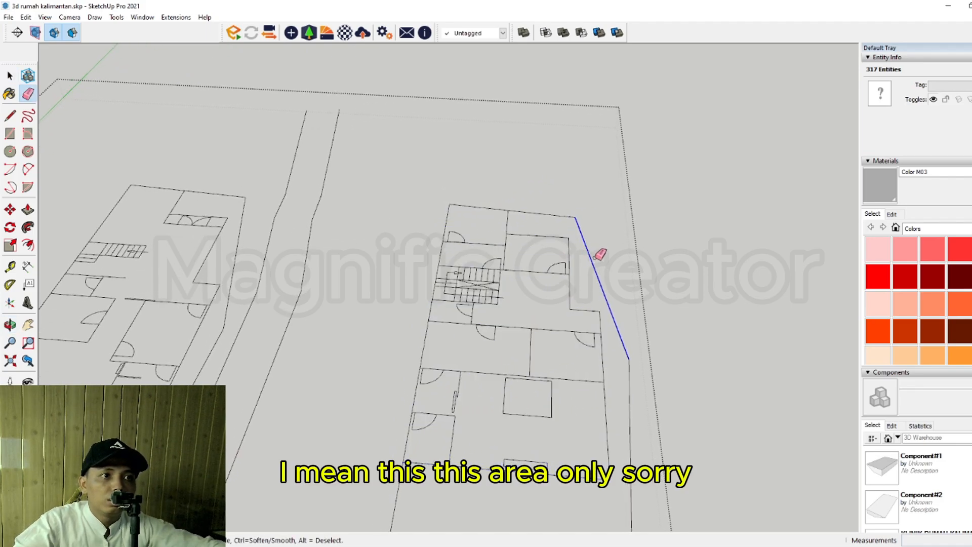
pyautogui.click(554, 213)
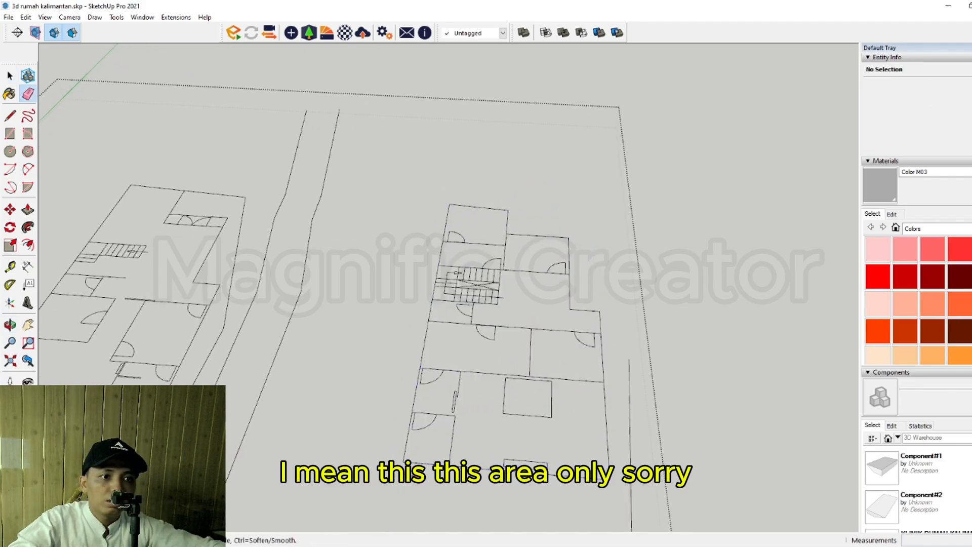
pyautogui.press('e')
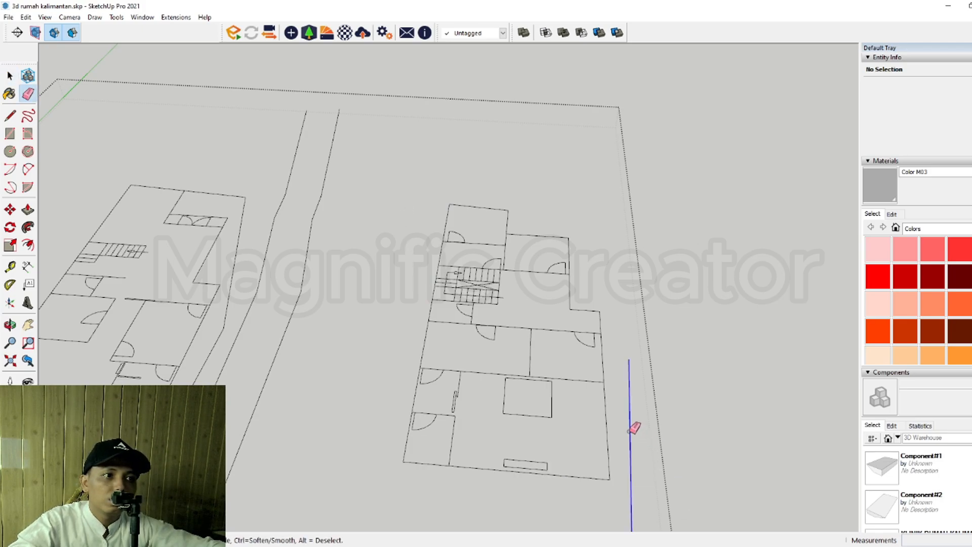
# Step: Select all the room, door and stair linework of the first-floor plan, copy it and exit the plan group
pyautogui.press('space')
pyautogui.moveTo(369, 171); pyautogui.dragTo(642, 491)
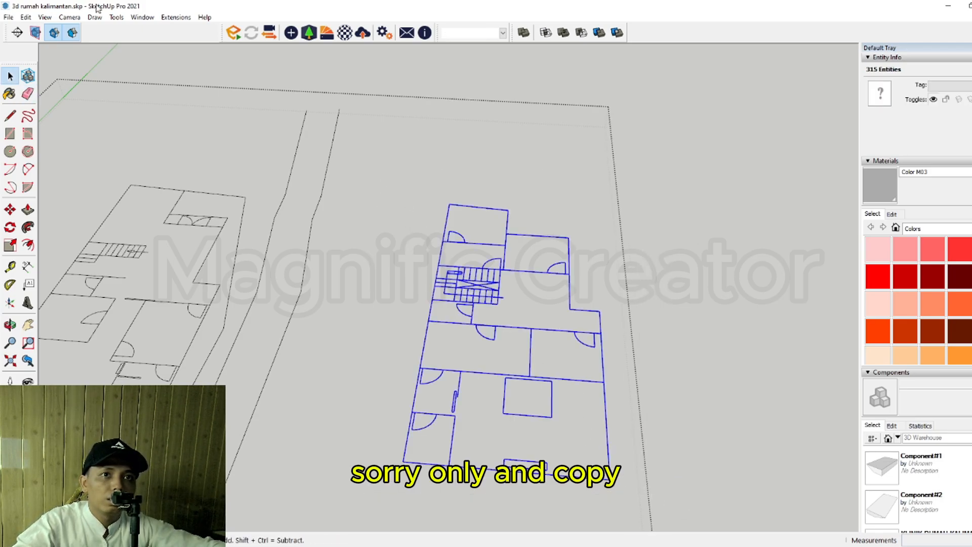
pyautogui.click(46, 64)
pyautogui.scroll(-2, 406, 370)
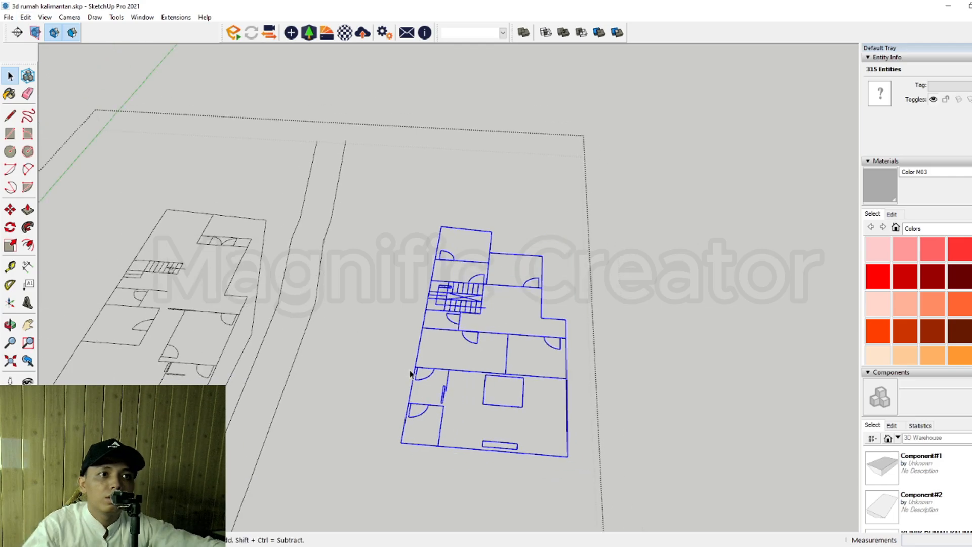
pyautogui.click(702, 143)
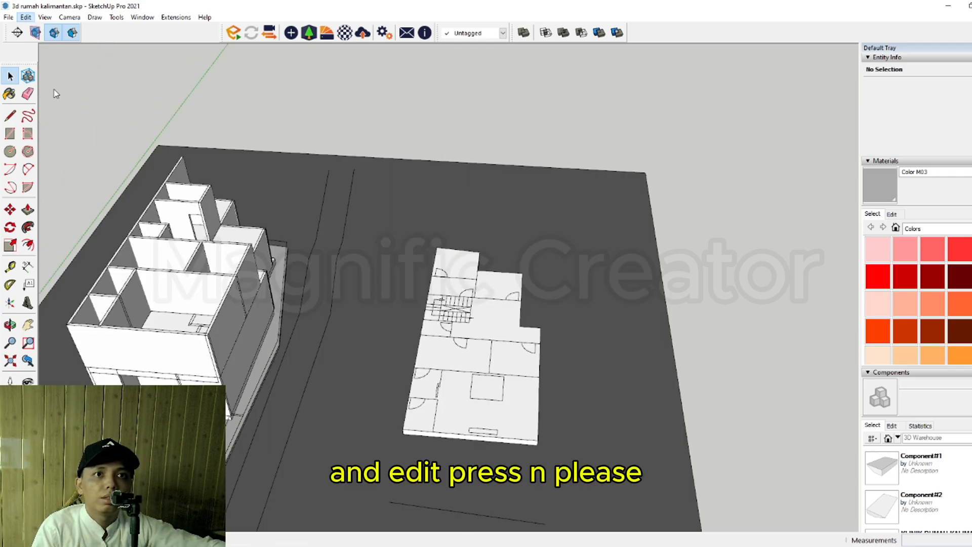
# Step: Paste the copied plan linework in place and move it away from the separate slab to beyond the rear site edge
pyautogui.scroll(2, 493, 398)
pyautogui.moveTo(493, 397); pyautogui.dragTo(417, 372, button='middle')
pyautogui.press('m')
pyautogui.click(418, 374)
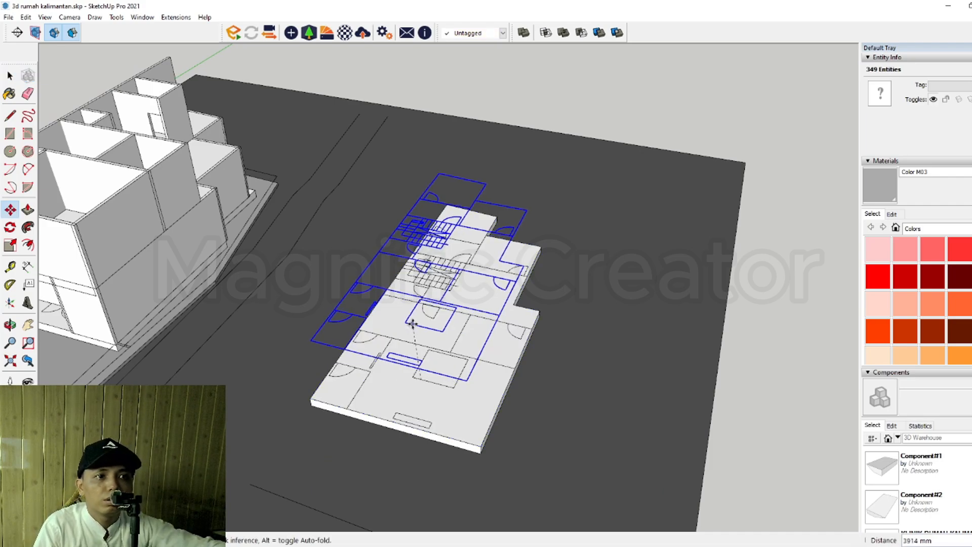
pyautogui.scroll(-2, 415, 318)
pyautogui.click(425, 114)
pyautogui.press('space')
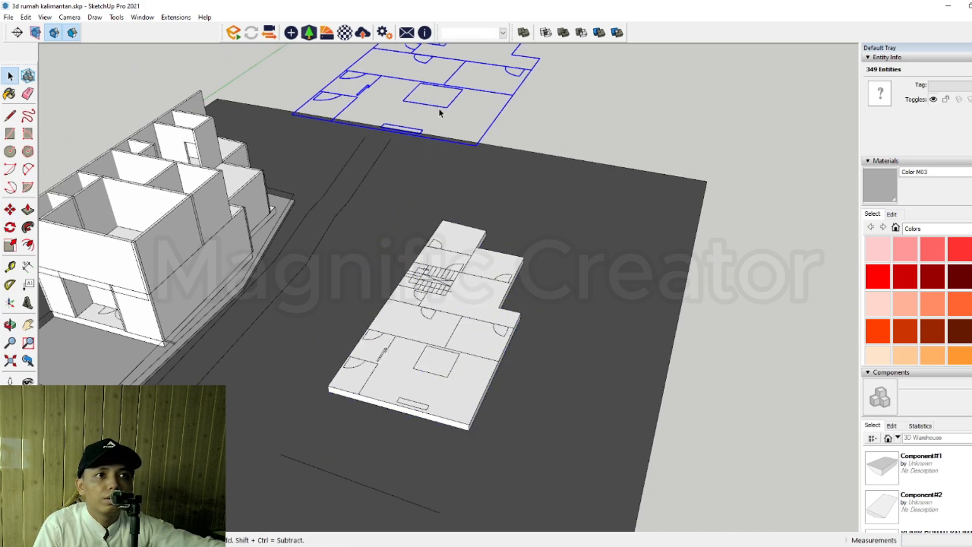
# Step: Select the entire moved copy of the first-floor plan linework and make it a group
pyautogui.click(437, 107)
pyautogui.scroll(-2, 436, 108)
pyautogui.keyDown('shift'); pyautogui.moveTo(401, 174); pyautogui.dragTo(446, 238, button='middle'); pyautogui.keyUp('shift')
pyautogui.moveTo(446, 238); pyautogui.dragTo(514, 192, button='middle')
pyautogui.moveTo(316, 108); pyautogui.dragTo(562, 273)
pyautogui.scroll(2, 481, 233)
pyautogui.scroll(1, 477, 197)
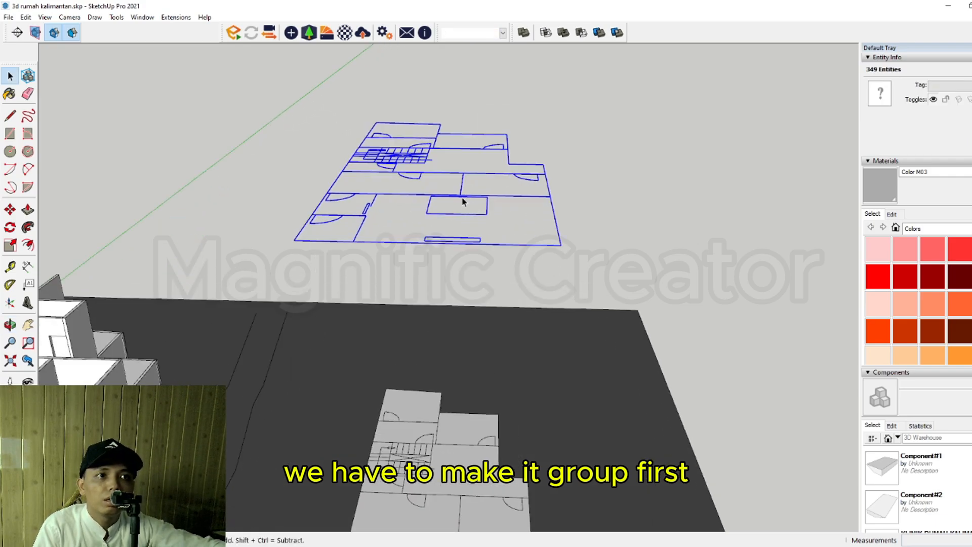
pyautogui.click(506, 273)
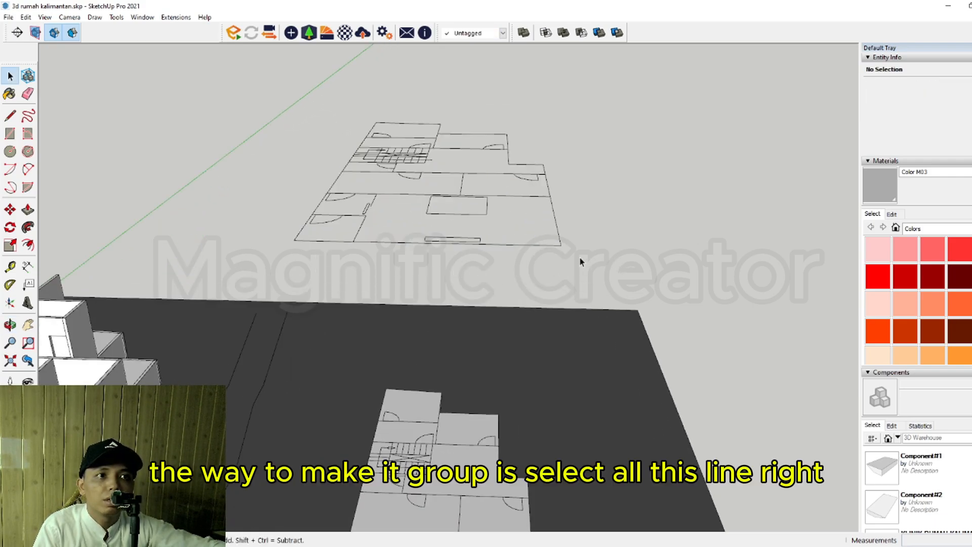
pyautogui.moveTo(225, 91); pyautogui.dragTo(225, 91)
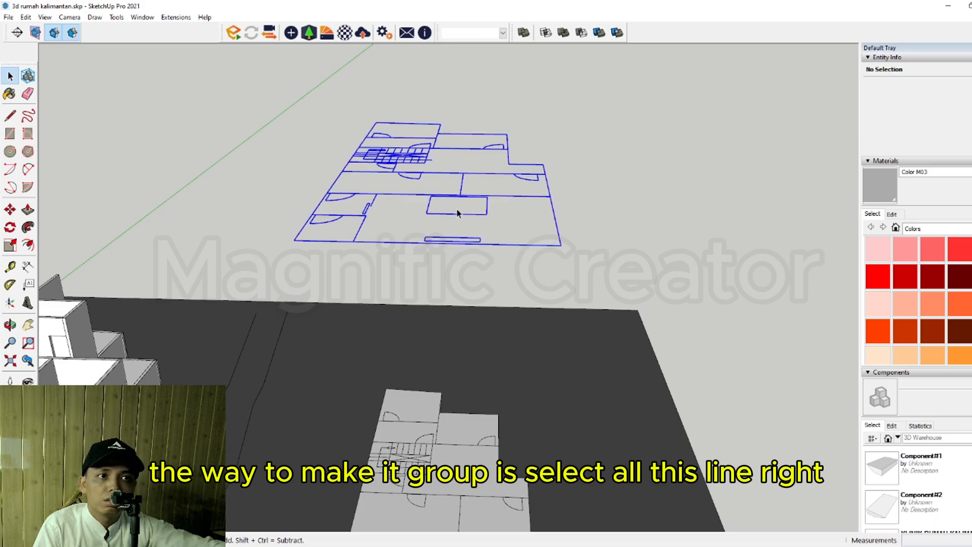
pyautogui.click(507, 297)
# Step: Move the plan group by its front corner onto the matching front corner at the top of the first-floor walls
pyautogui.scroll(-1, 475, 221)
pyautogui.keyDown('shift'); pyautogui.moveTo(475, 221); pyautogui.dragTo(522, 306, button='middle'); pyautogui.keyUp('shift')
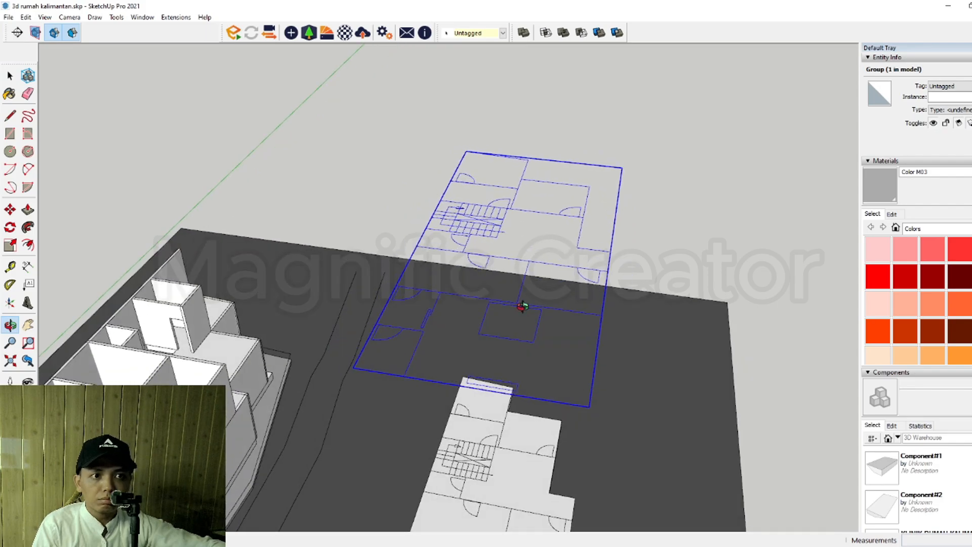
pyautogui.moveTo(405, 422); pyautogui.dragTo(448, 436, button='middle')
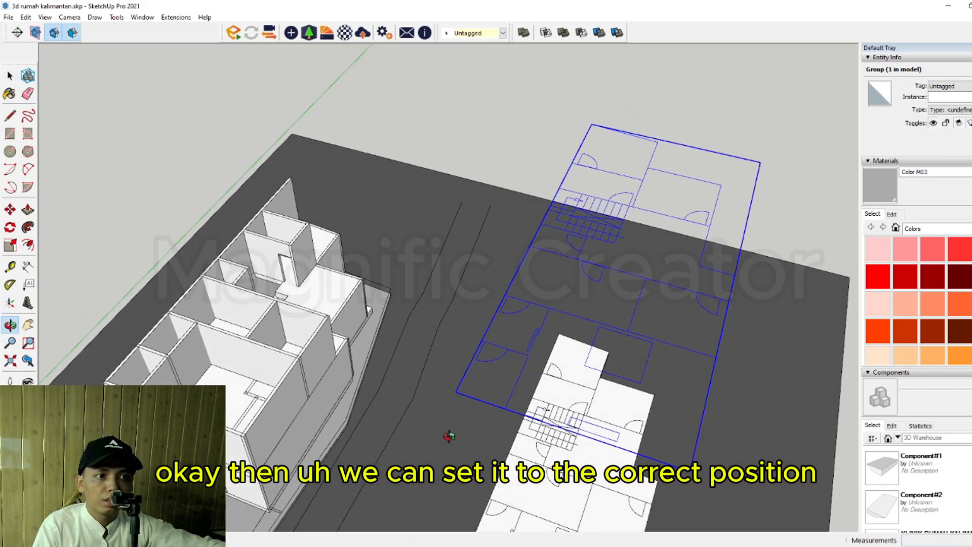
pyautogui.press('space')
pyautogui.scroll(2, 461, 426)
pyautogui.press('m')
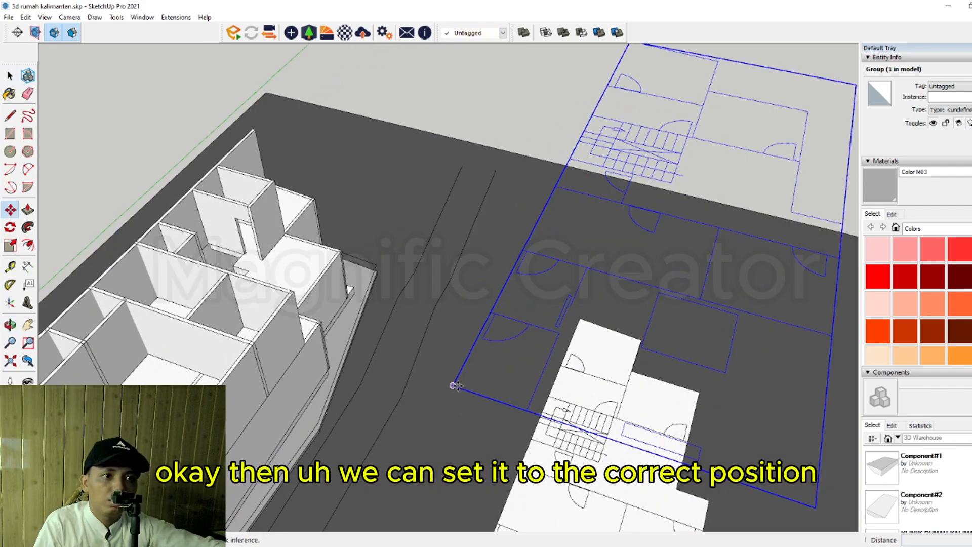
pyautogui.click(455, 386)
pyautogui.keyDown('shift'); pyautogui.moveTo(577, 378); pyautogui.dragTo(694, 354, button='middle'); pyautogui.keyUp('shift')
pyautogui.scroll(3, 167, 354)
pyautogui.keyDown('shift'); pyautogui.moveTo(167, 354); pyautogui.dragTo(330, 390, button='middle'); pyautogui.keyUp('shift')
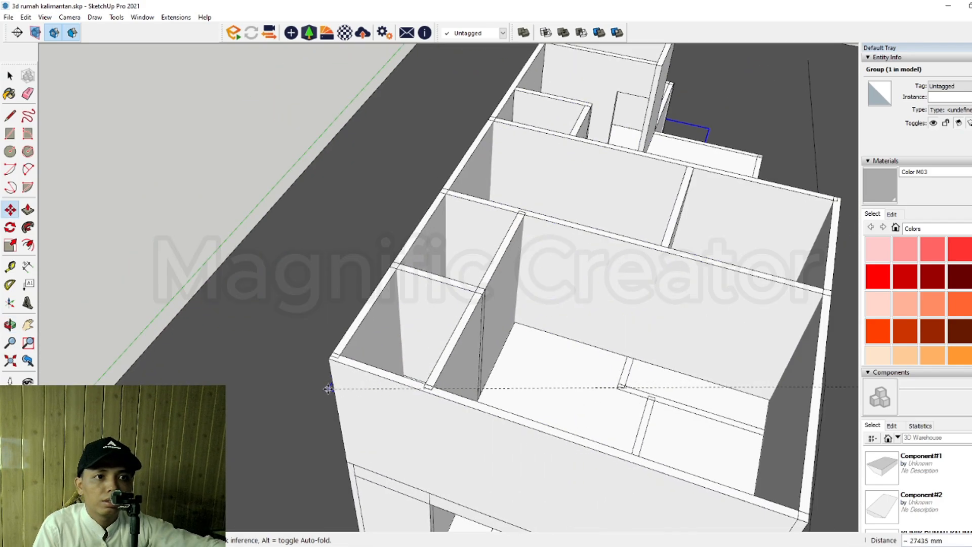
pyautogui.scroll(2, 334, 358)
pyautogui.scroll(2, 334, 355)
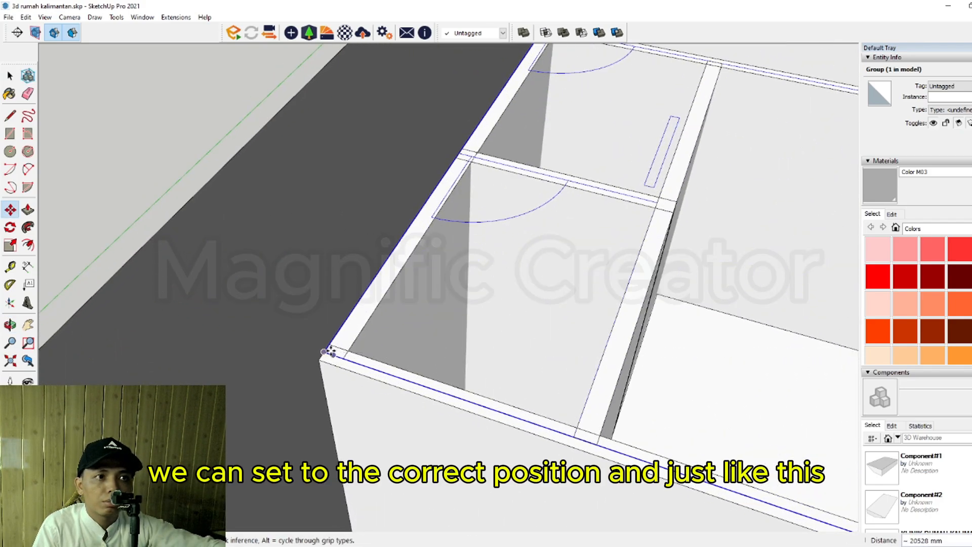
pyautogui.press('space')
# Step: Move the plan group vertically down from the wall tops onto the first-floor slab
pyautogui.scroll(-4, 343, 359)
pyautogui.moveTo(345, 360)
pyautogui.mouseDown(button='middle')
pyautogui.moveTo(367, 347)
pyautogui.moveTo(449, 408)
pyautogui.moveTo(489, 462)
pyautogui.moveTo(432, 401)
pyautogui.moveTo(430, 440)
pyautogui.mouseUp(button='middle')
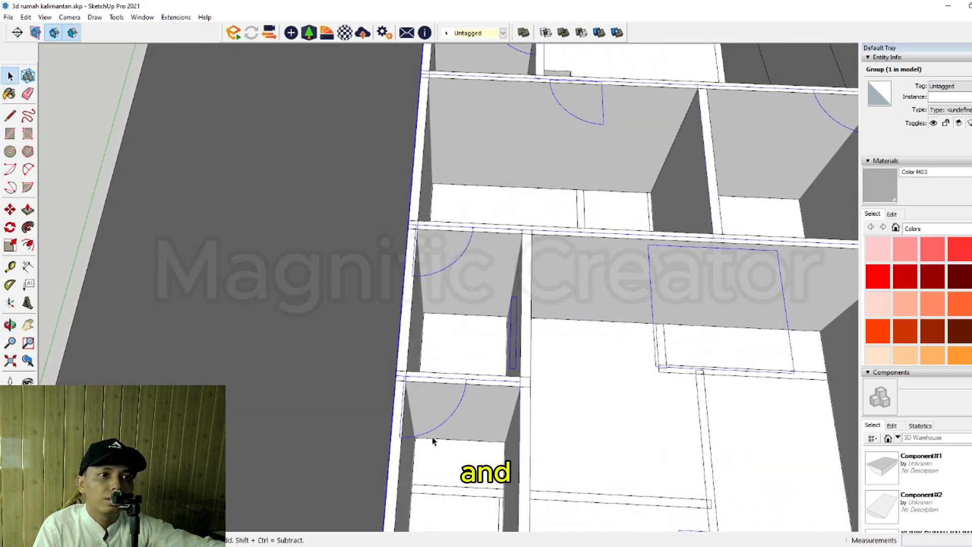
pyautogui.scroll(-5, 435, 431)
pyautogui.moveTo(486, 367)
pyautogui.mouseDown(button='middle')
pyautogui.moveTo(471, 405)
pyautogui.moveTo(482, 447)
pyautogui.mouseUp(button='middle')
pyautogui.moveTo(540, 382)
pyautogui.mouseDown(button='middle')
pyautogui.moveTo(404, 325)
pyautogui.moveTo(432, 339)
pyautogui.moveTo(430, 417)
pyautogui.moveTo(444, 433)
pyautogui.moveTo(542, 364)
pyautogui.moveTo(458, 341)
pyautogui.moveTo(430, 362)
pyautogui.mouseUp(button='middle')
pyautogui.scroll(3, 440, 369)
pyautogui.press('m')
pyautogui.click(405, 321)
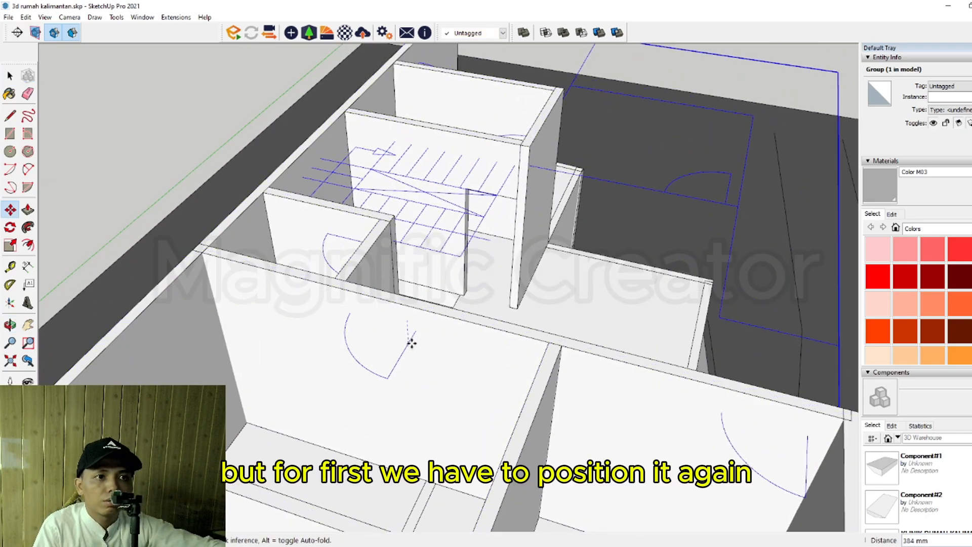
pyautogui.click(375, 502)
pyautogui.scroll(-2, 434, 455)
pyautogui.moveTo(435, 423); pyautogui.dragTo(356, 480, button='middle')
pyautogui.press('space')
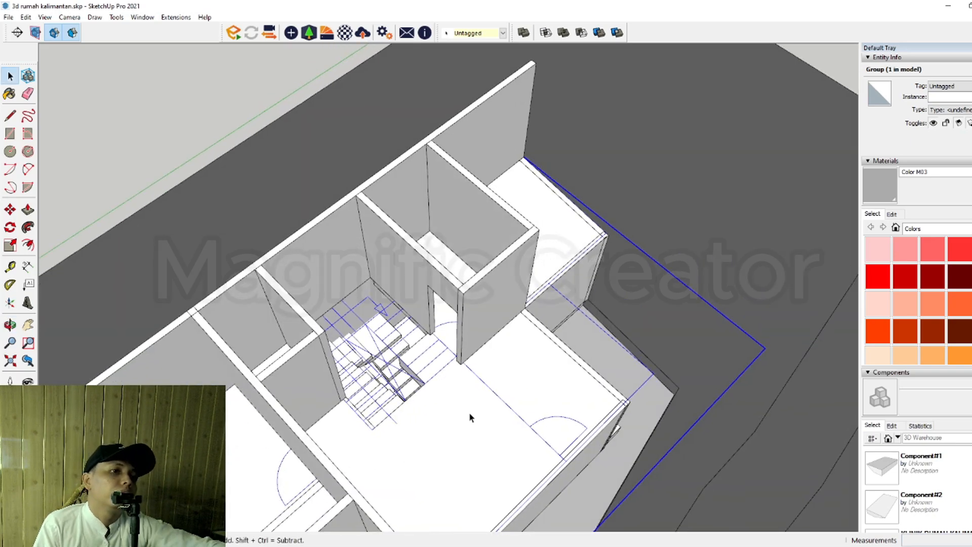
# Step: Inside the first-floor slab group, Push/Pull the recessed side face next to the bedroom outward about 1075 mm and exit the group
pyautogui.moveTo(470, 415); pyautogui.dragTo(423, 391, button='middle')
pyautogui.tripleClick(438, 356)
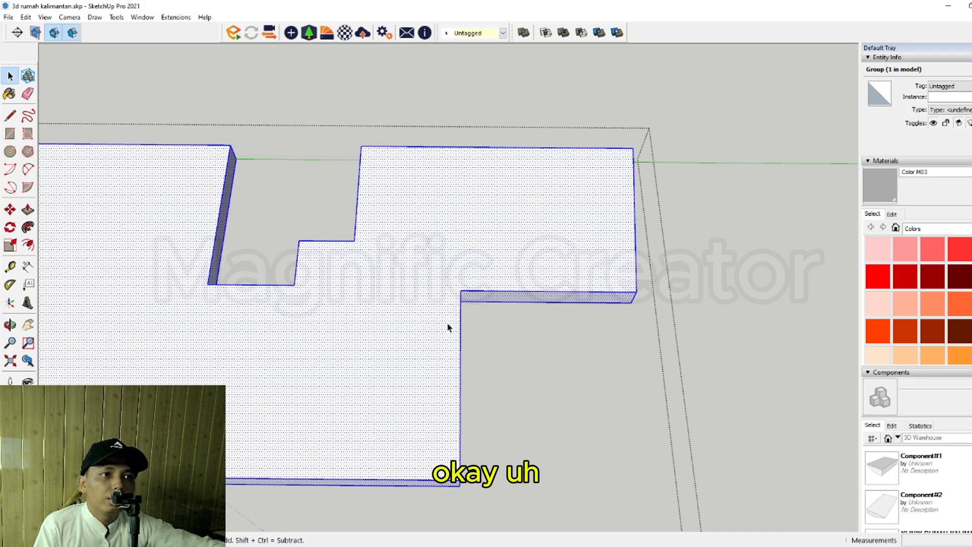
pyautogui.moveTo(423, 254); pyautogui.dragTo(501, 520)
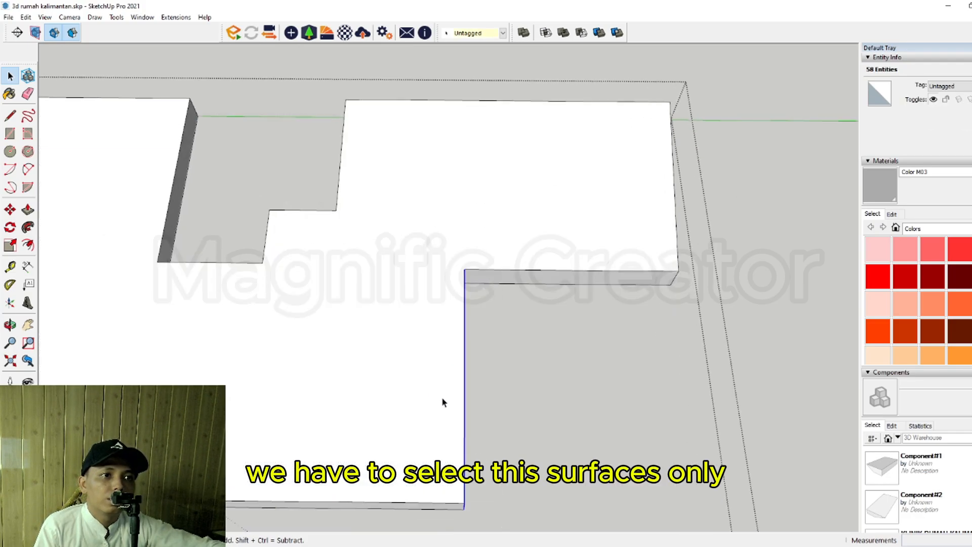
pyautogui.moveTo(442, 401); pyautogui.dragTo(377, 411, button='middle')
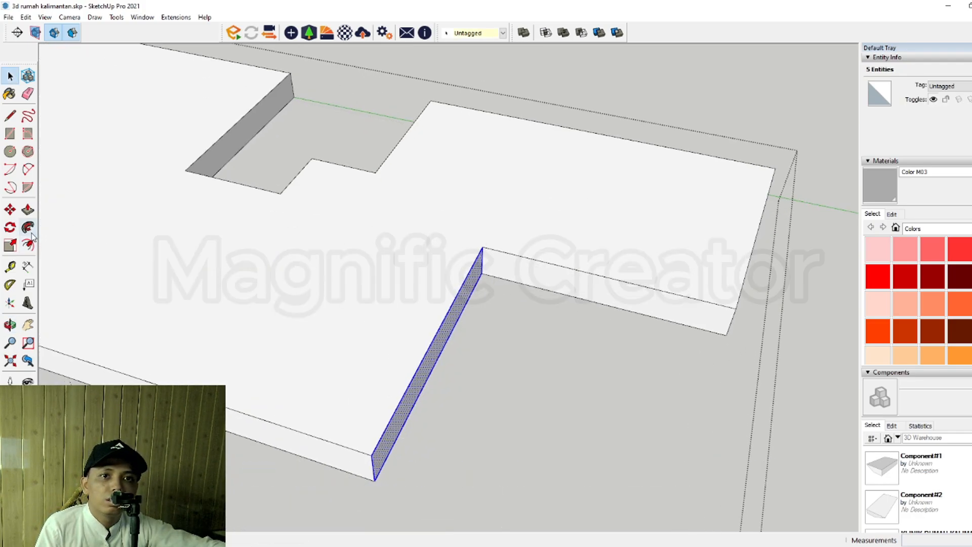
pyautogui.click(405, 405)
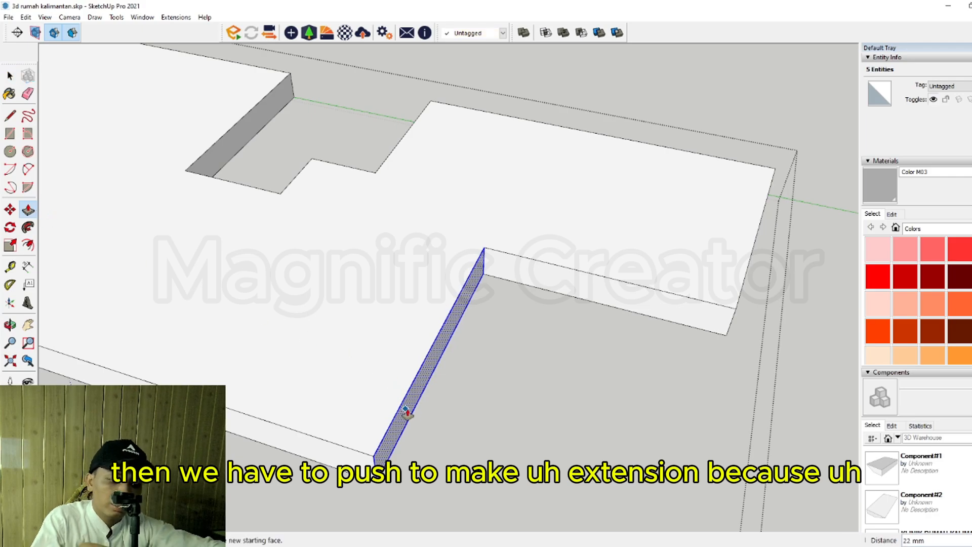
pyautogui.click(516, 391)
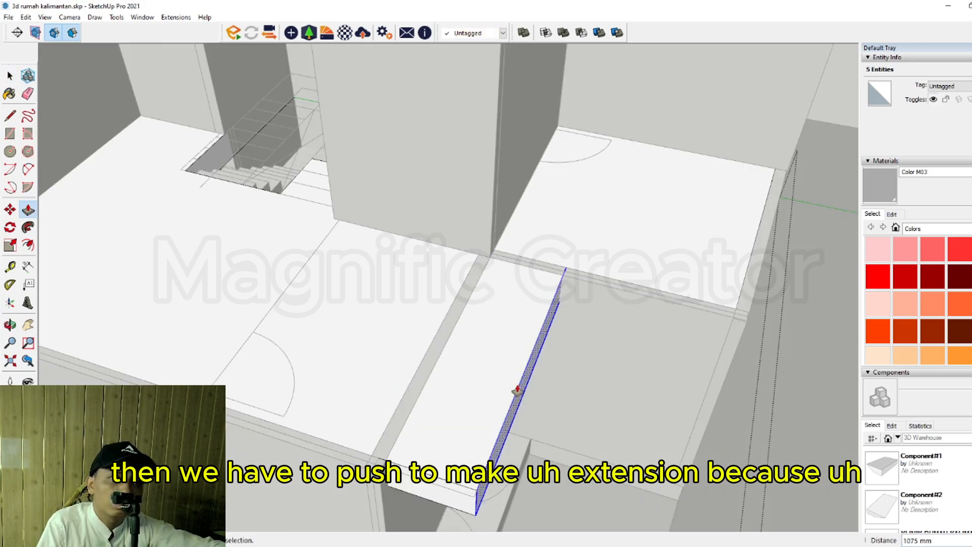
pyautogui.press('space')
pyautogui.scroll(-3, 512, 390)
pyautogui.click(795, 128)
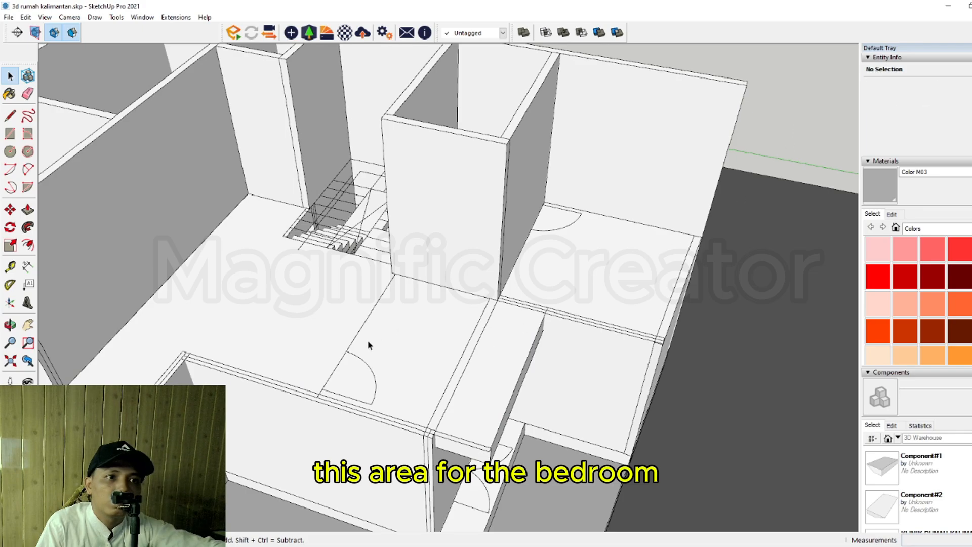
pyautogui.scroll(-4, 414, 363)
pyautogui.scroll(5, 419, 362)
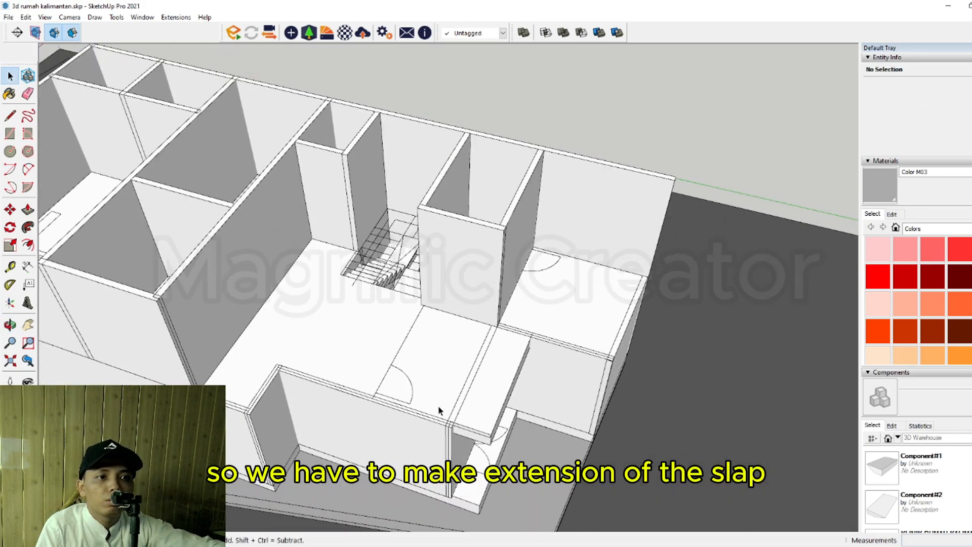
pyautogui.scroll(-8, 473, 403)
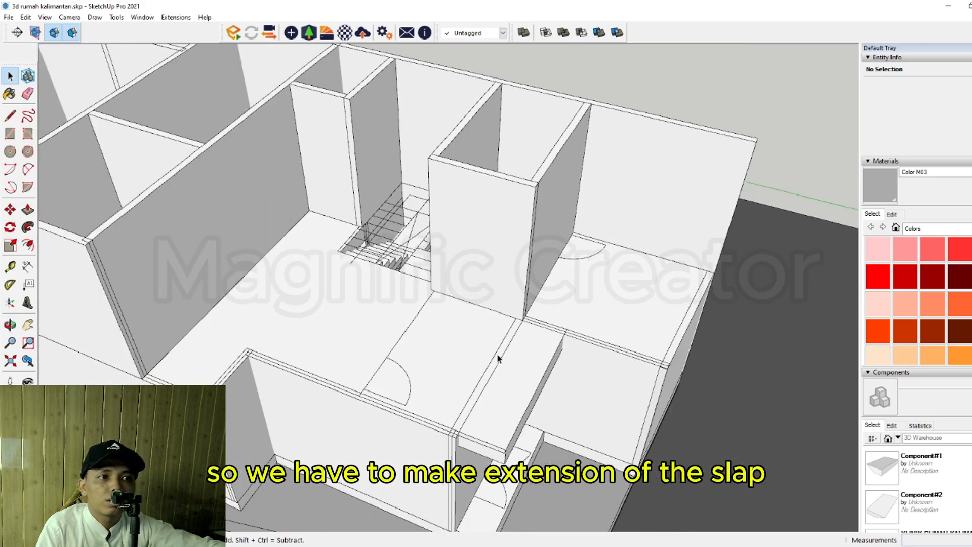
pyautogui.moveTo(452, 347); pyautogui.dragTo(631, 461, button='middle')
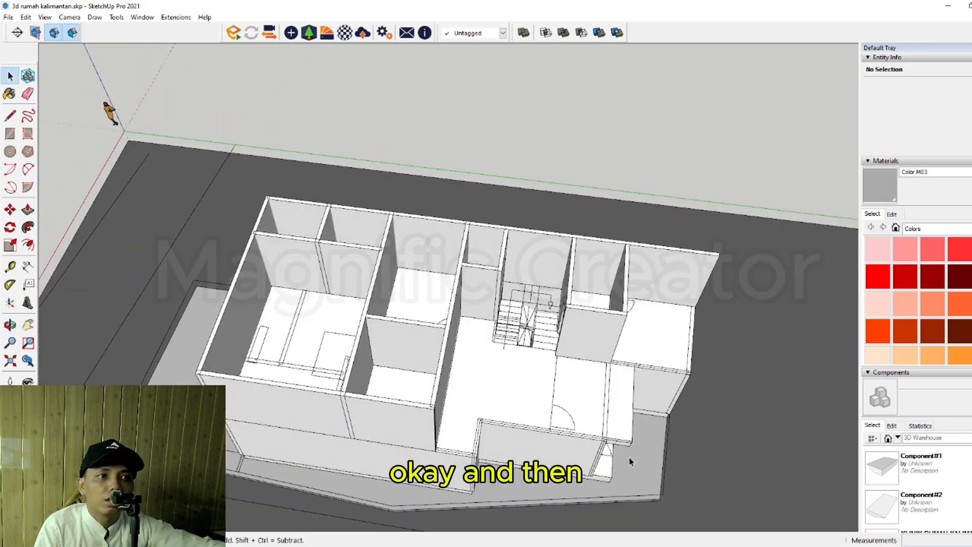
pyautogui.moveTo(451, 402); pyautogui.dragTo(701, 466, button='middle')
# Step: On the bedroom cross wall, place a Tape Measure guide at one side of the plan's door symbol and another 900 mm from it
pyautogui.scroll(5, 636, 430)
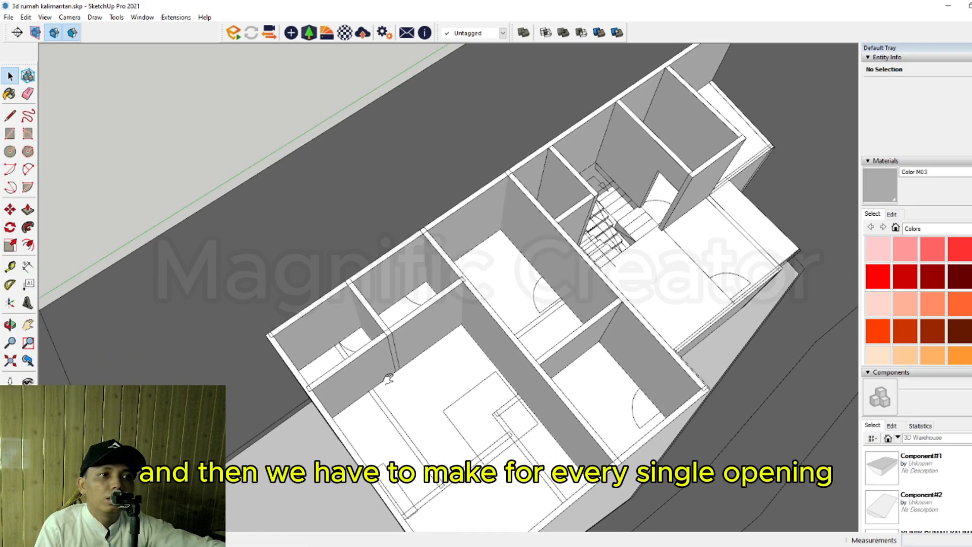
pyautogui.scroll(4, 582, 339)
pyautogui.moveTo(486, 373); pyautogui.dragTo(438, 353, button='middle')
pyautogui.scroll(3, 518, 438)
pyautogui.scroll(2, 380, 358)
pyautogui.keyDown('shift'); pyautogui.moveTo(380, 358); pyautogui.dragTo(406, 374, button='middle'); pyautogui.keyUp('shift')
pyautogui.moveTo(406, 374); pyautogui.dragTo(455, 390, button='middle')
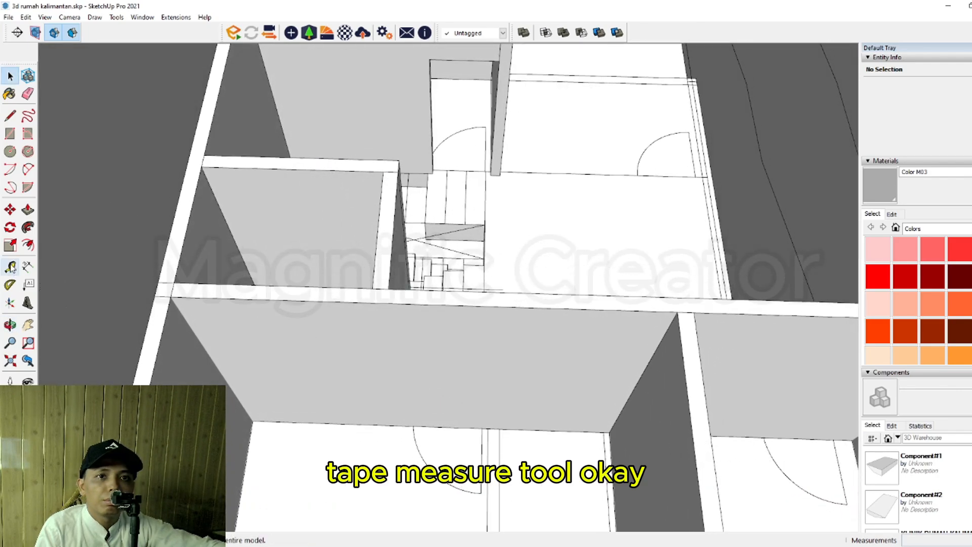
pyautogui.click(13, 269)
pyautogui.scroll(2, 463, 378)
pyautogui.moveTo(463, 378); pyautogui.dragTo(467, 364, button='middle')
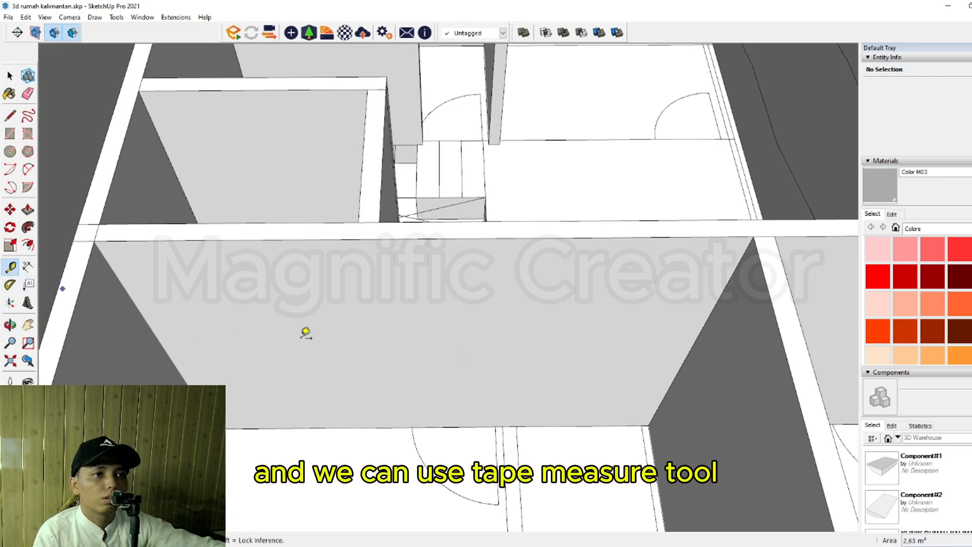
pyautogui.moveTo(488, 376); pyautogui.dragTo(513, 376, button='middle')
pyautogui.click(721, 332)
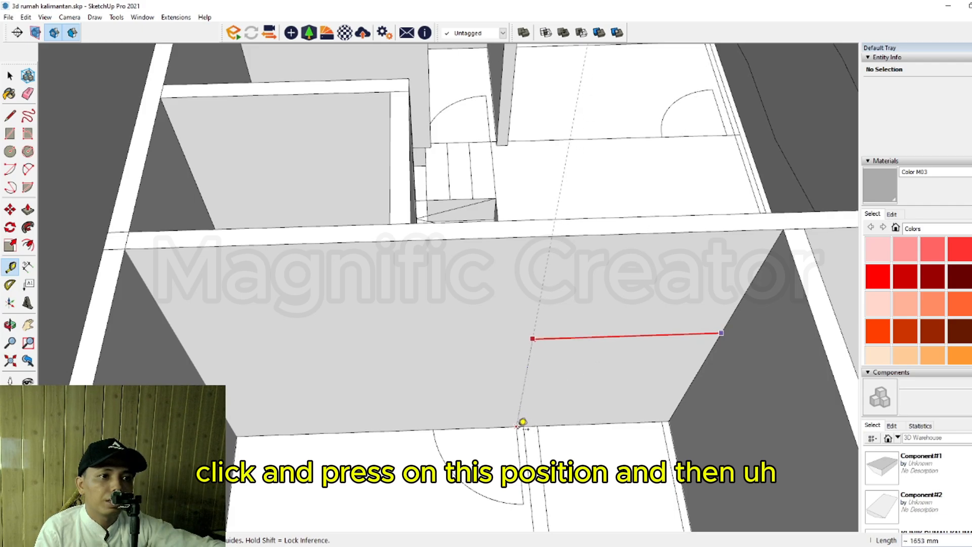
pyautogui.click(523, 421)
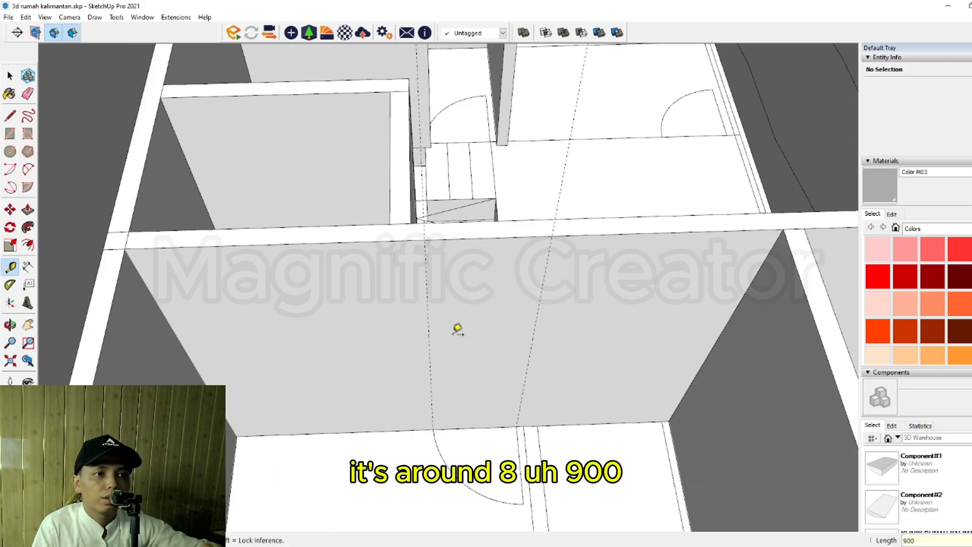
# Step: Place a horizontal Tape Measure guide on the bedroom cross wall, 2400 mm above its bottom edge
pyautogui.moveTo(510, 452); pyautogui.dragTo(429, 404, button='middle')
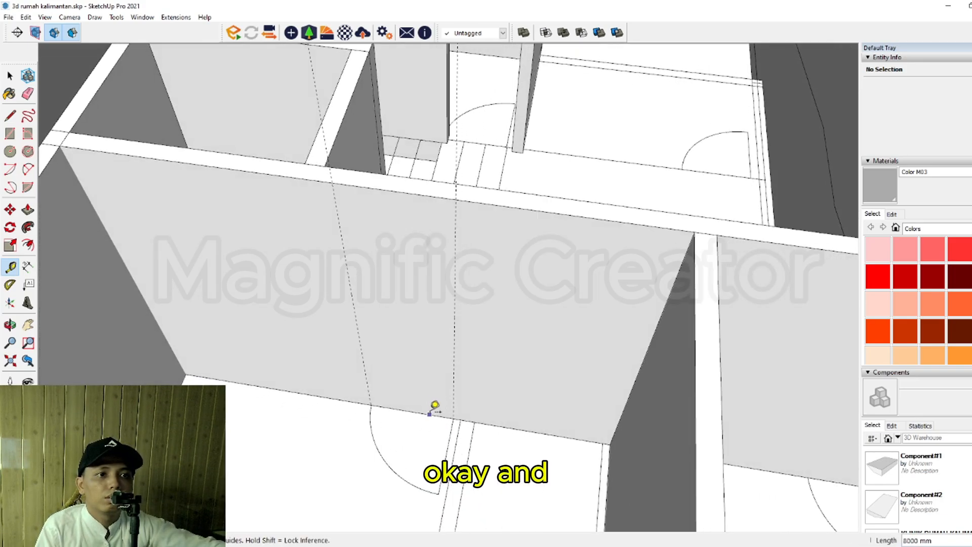
pyautogui.click(429, 414)
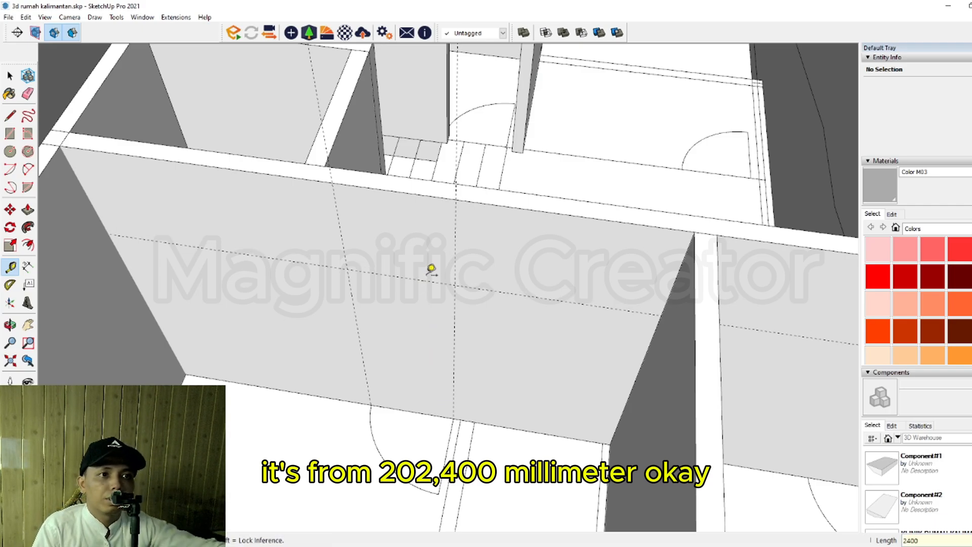
pyautogui.press('space')
# Step: Inside the bedroom cross wall group, draw the door rectangle between the guides, about 897 by 2400 mm, down to the wall's bottom edge
pyautogui.scroll(2, 371, 332)
pyautogui.moveTo(372, 334); pyautogui.dragTo(445, 335, button='middle')
pyautogui.doubleClick(447, 337)
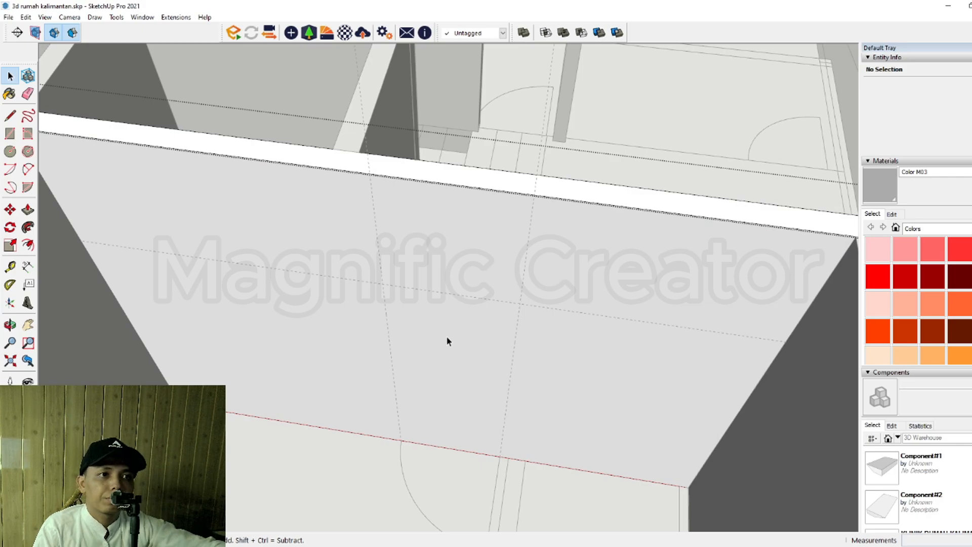
pyautogui.tripleClick(447, 341)
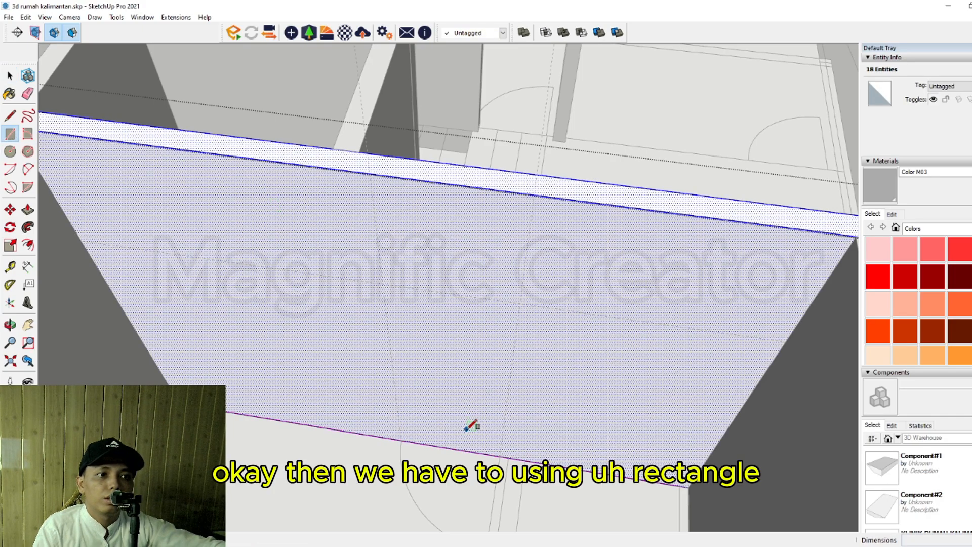
pyautogui.press('space')
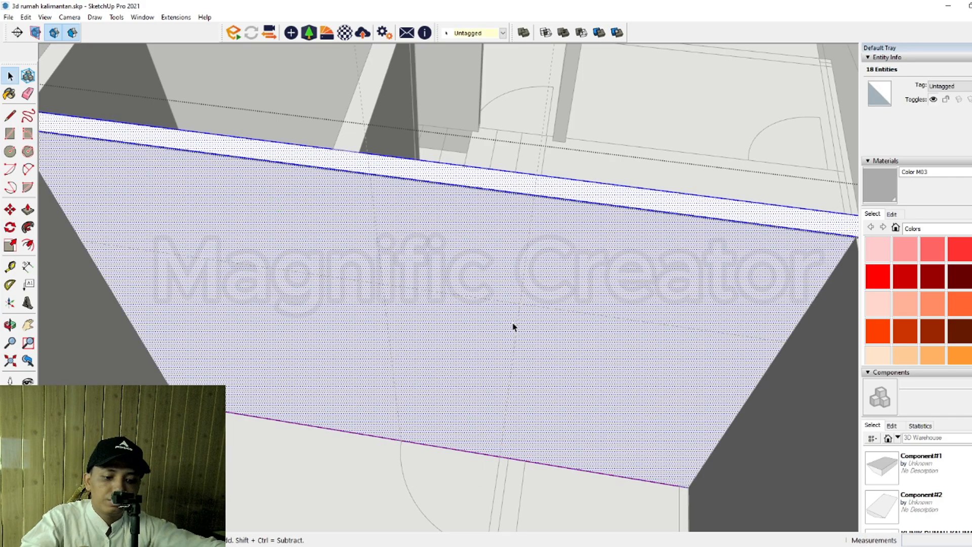
pyautogui.press('r')
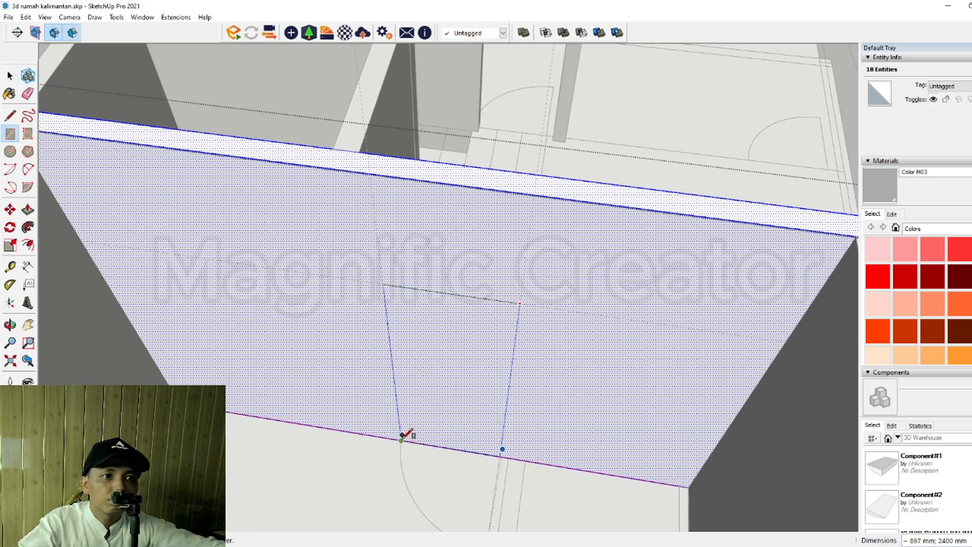
pyautogui.scroll(3, 403, 436)
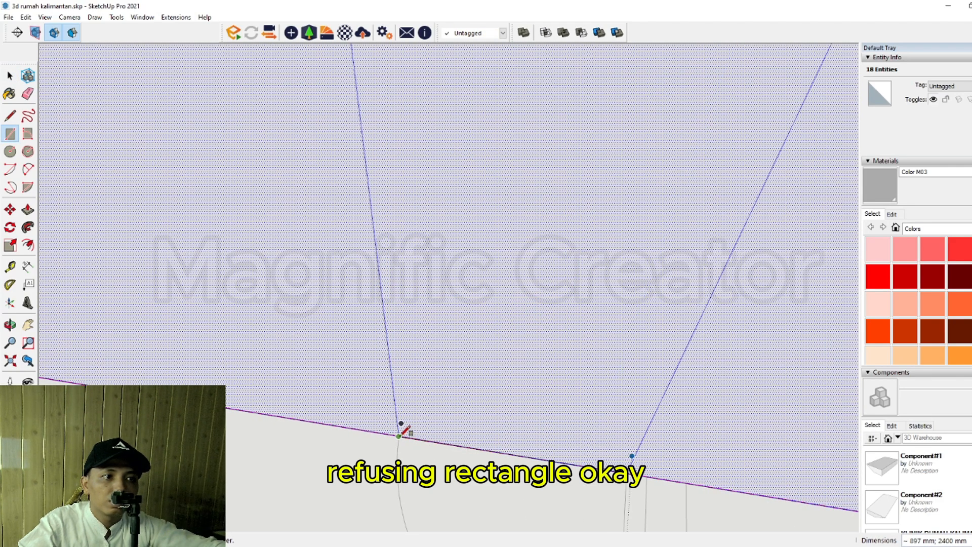
pyautogui.click(400, 434)
pyautogui.press('space')
pyautogui.scroll(-3, 453, 401)
pyautogui.scroll(-3, 433, 390)
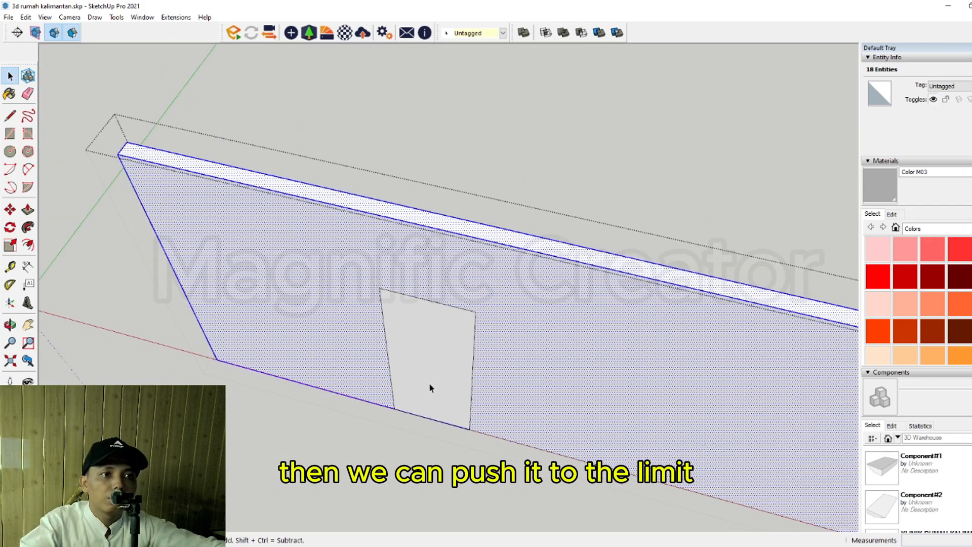
# Step: Try to Push/Pull the door rectangle's face through the thickness of the bedroom cross wall
pyautogui.click(412, 349)
pyautogui.press('p')
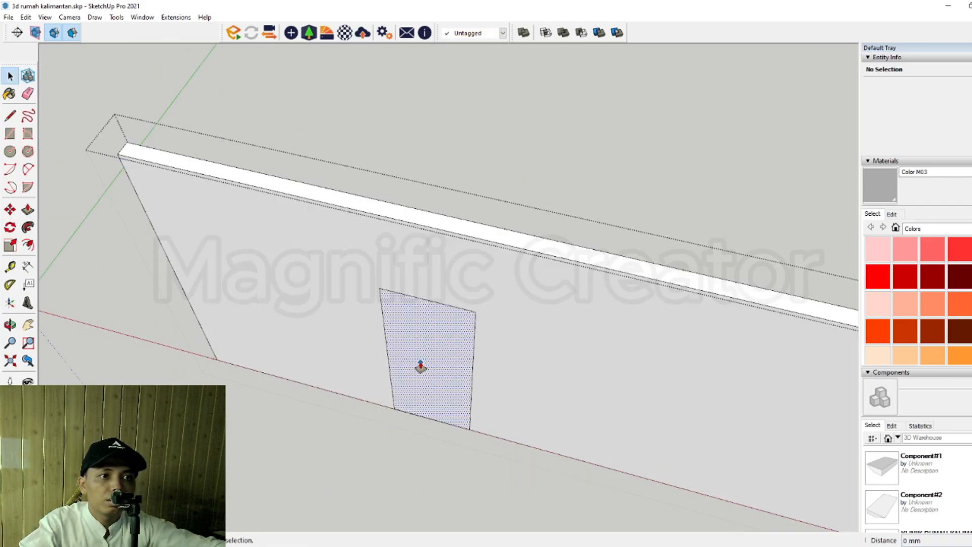
pyautogui.press('space')
pyautogui.scroll(-3, 456, 348)
pyautogui.moveTo(531, 393); pyautogui.dragTo(491, 470, button='middle')
pyautogui.scroll(2, 491, 470)
pyautogui.press('p')
pyautogui.click(483, 434)
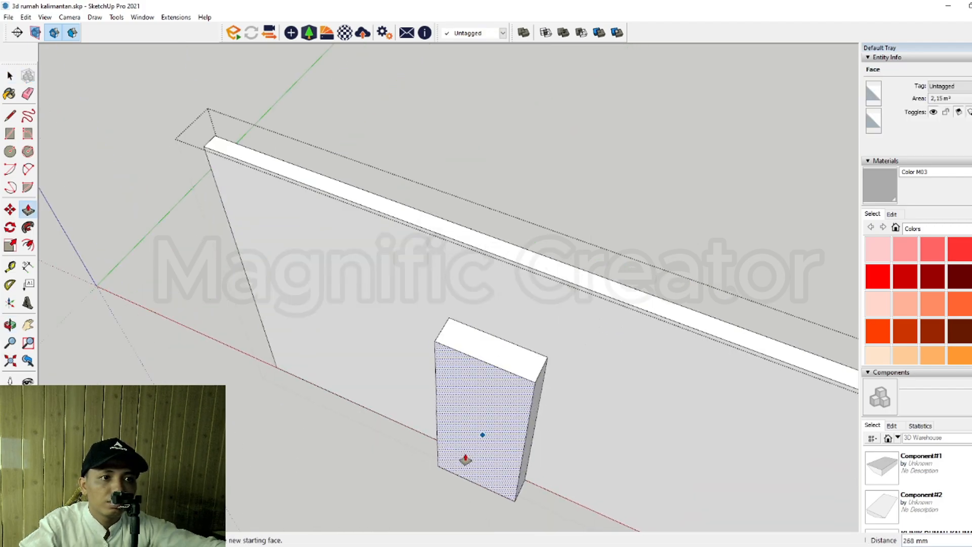
pyautogui.click(611, 283)
pyautogui.press('space')
pyautogui.scroll(-2, 481, 419)
pyautogui.moveTo(481, 419)
pyautogui.mouseDown(button='middle')
pyautogui.moveTo(784, 308)
pyautogui.moveTo(532, 269)
pyautogui.moveTo(468, 374)
pyautogui.moveTo(532, 282)
pyautogui.moveTo(471, 424)
pyautogui.mouseUp(button='middle')
pyautogui.scroll(2, 784, 308)
pyautogui.press('p')
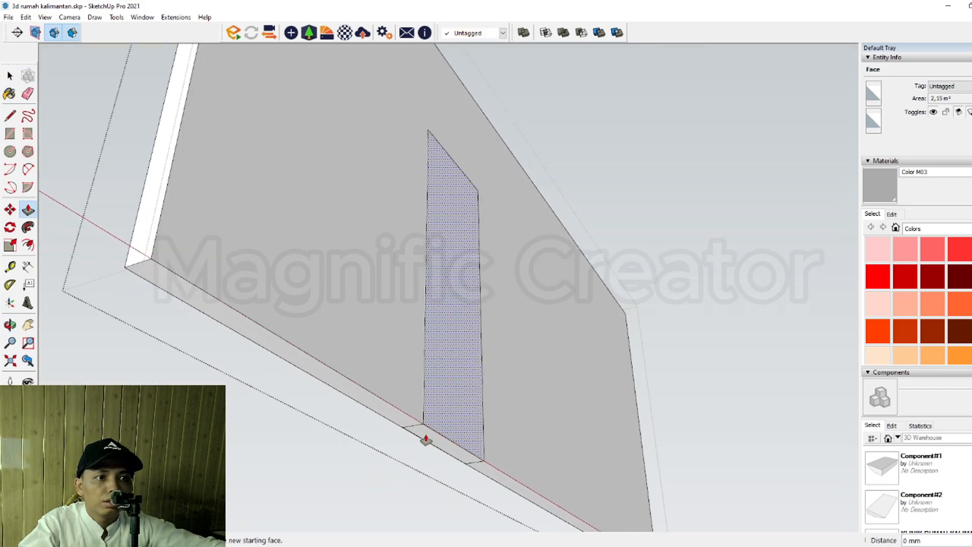
# Step: Undo the door Push/Pull and its rectangle, and exit the bedroom wall group
pyautogui.press('space')
pyautogui.moveTo(463, 375); pyautogui.dragTo(479, 303, button='middle')
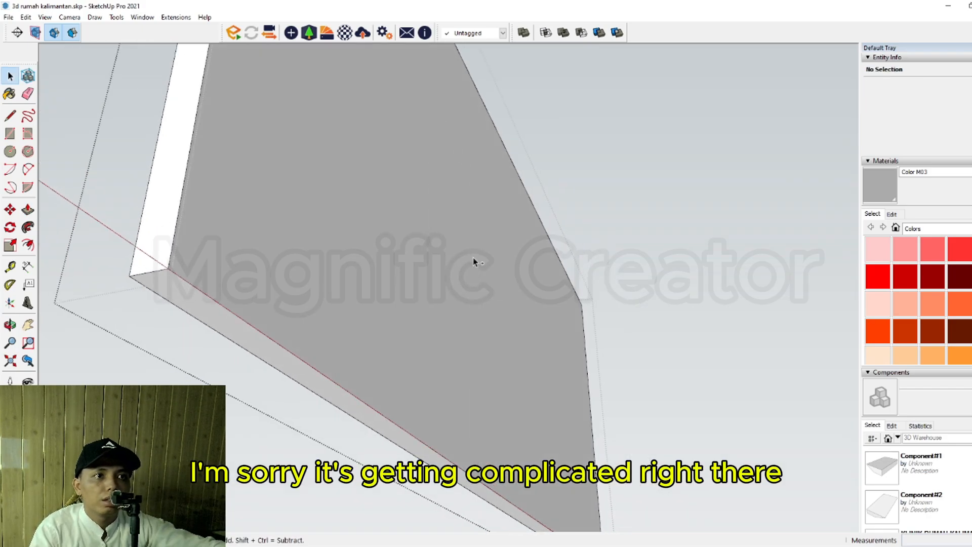
pyautogui.moveTo(488, 242); pyautogui.dragTo(411, 405, button='middle')
pyautogui.scroll(-4, 411, 405)
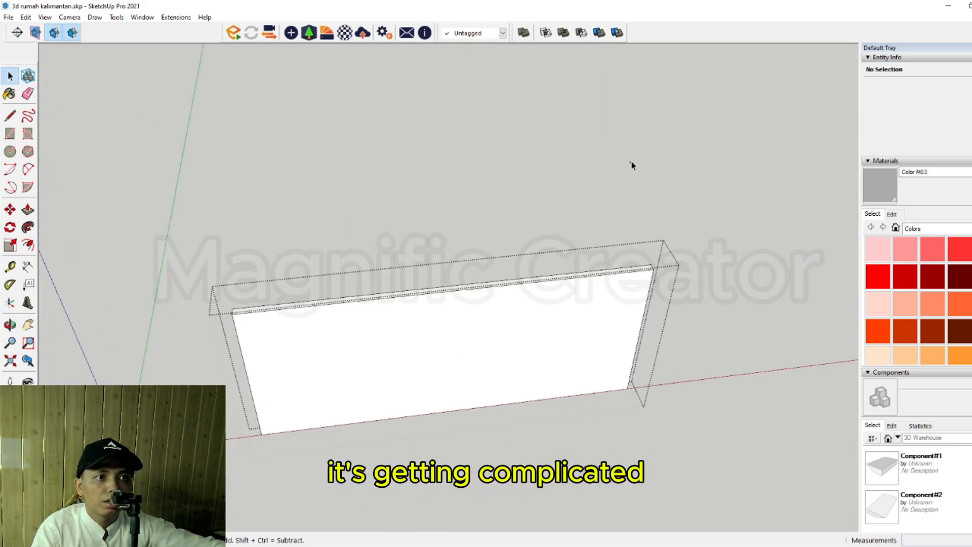
pyautogui.click(632, 165)
pyautogui.scroll(-3, 542, 273)
pyautogui.click(704, 139)
pyautogui.scroll(1, 524, 281)
pyautogui.moveTo(524, 282); pyautogui.dragTo(348, 403, button='middle')
pyautogui.scroll(4, 415, 403)
pyautogui.scroll(4, 407, 432)
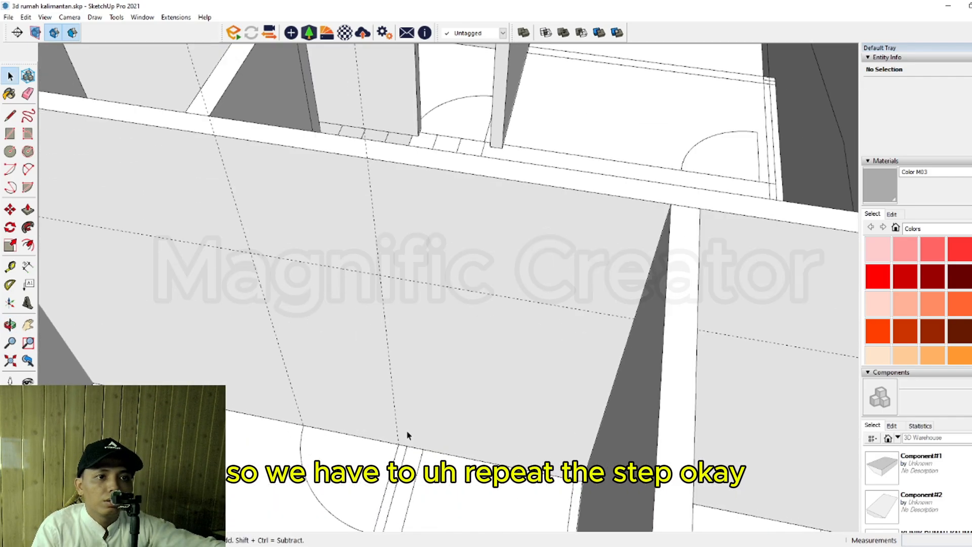
# Step: Outside the wall group, draw a three-sided door outline on the bedroom cross wall, 900 mm wide and 2400 mm high
pyautogui.scroll(-4, 407, 435)
pyautogui.moveTo(407, 435)
pyautogui.mouseDown(button='middle')
pyautogui.moveTo(401, 416)
pyautogui.moveTo(399, 443)
pyautogui.moveTo(416, 437)
pyautogui.mouseUp(button='middle')
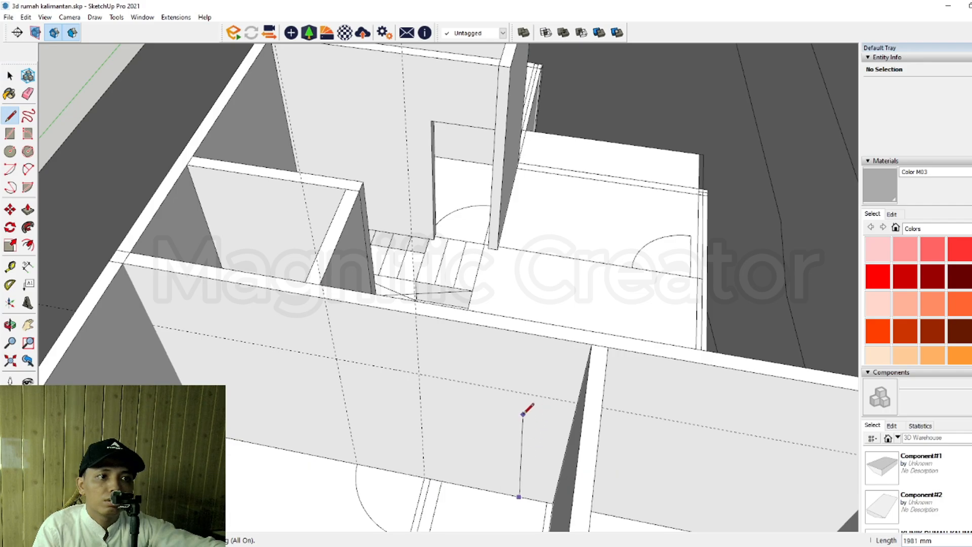
pyautogui.scroll(2, 532, 407)
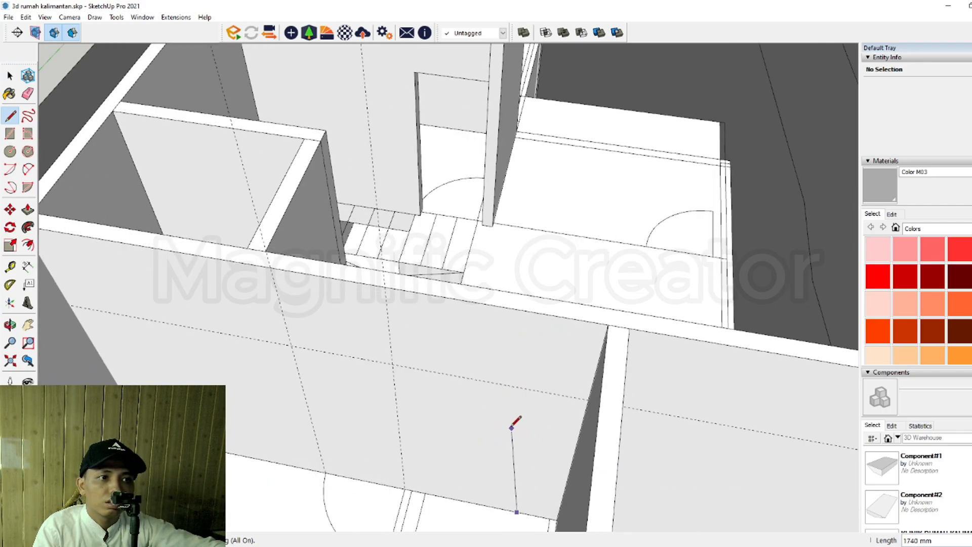
pyautogui.press('space')
pyautogui.moveTo(532, 451); pyautogui.dragTo(417, 423, button='middle')
pyautogui.scroll(3, 418, 423)
pyautogui.press('l')
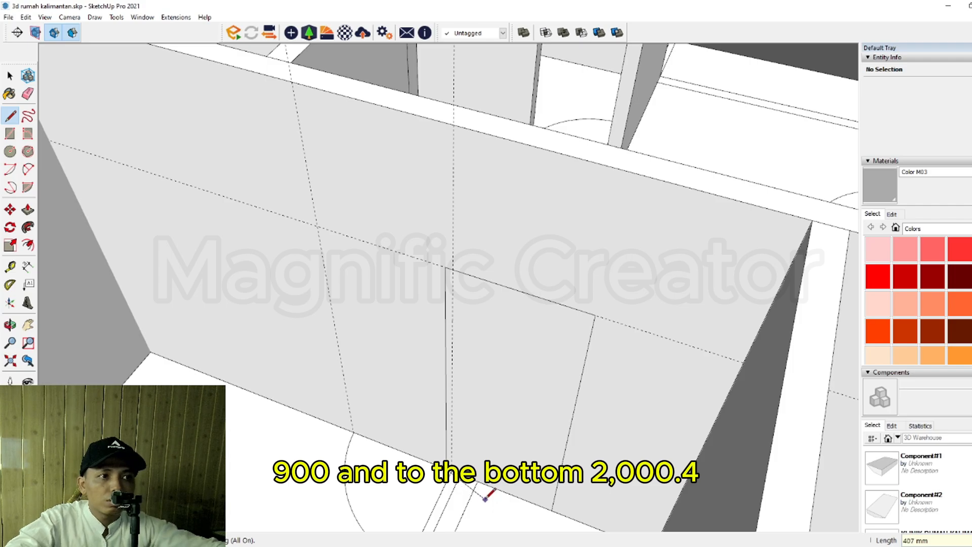
pyautogui.press('space')
# Step: Offset the two uprights and the head of the door outline 60 mm inward
pyautogui.click(584, 371)
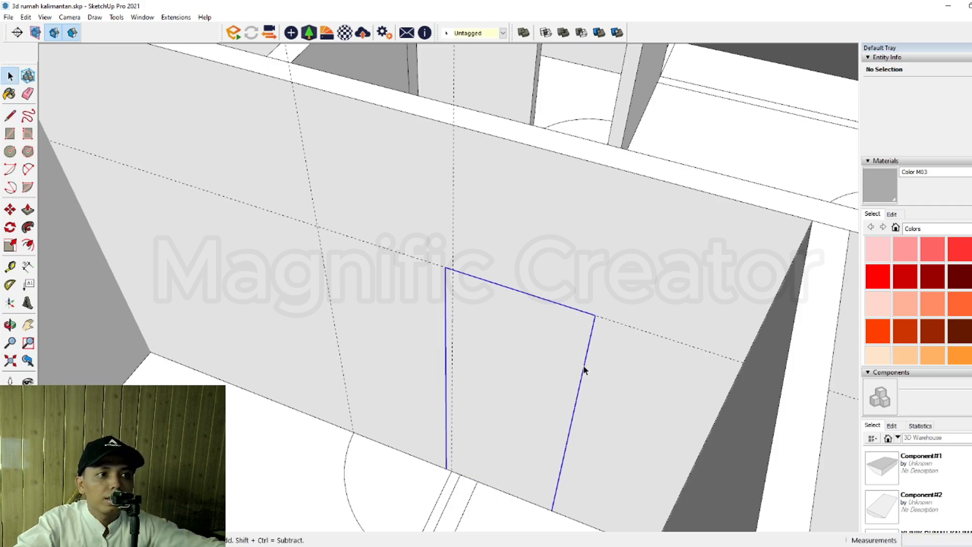
pyautogui.scroll(2, 583, 369)
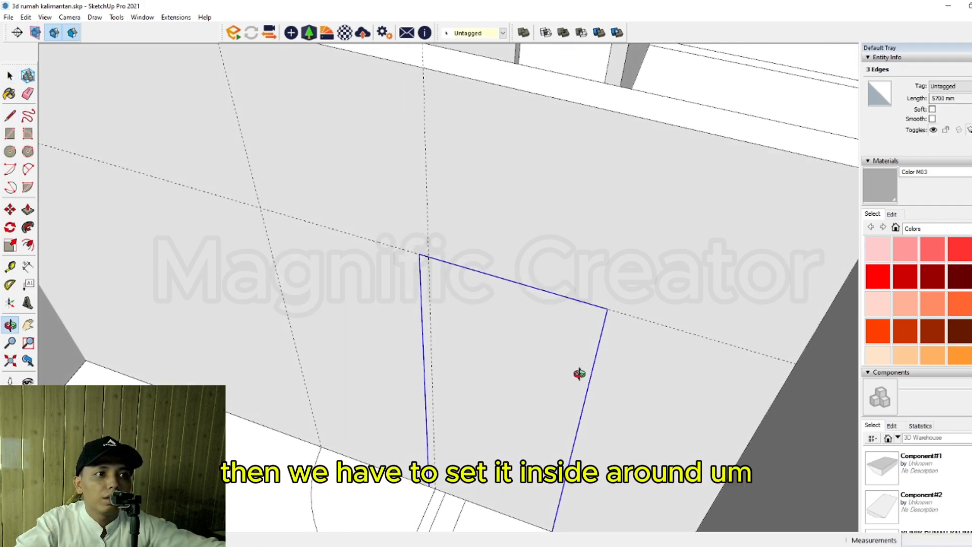
pyautogui.click(596, 351)
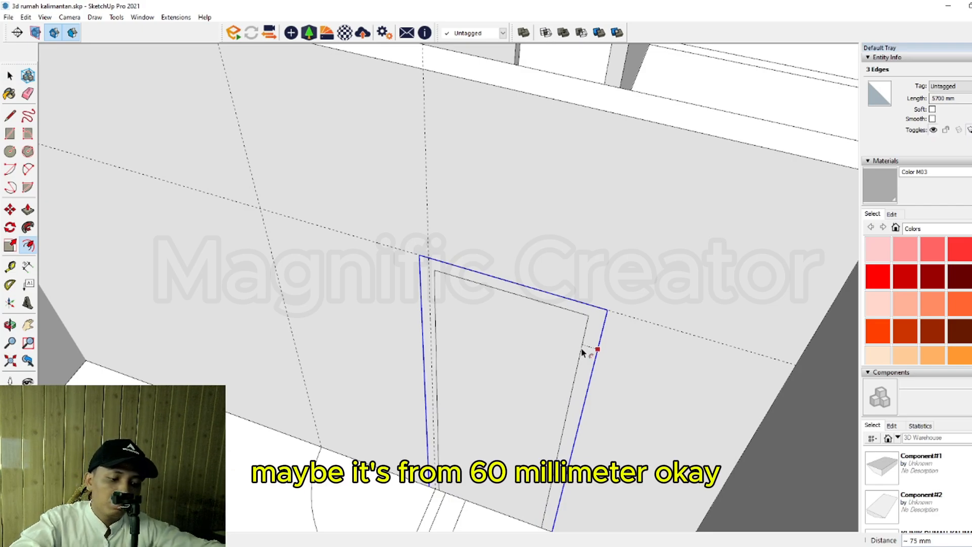
pyautogui.press('Return')
pyautogui.press('space')
pyautogui.scroll(-2, 512, 399)
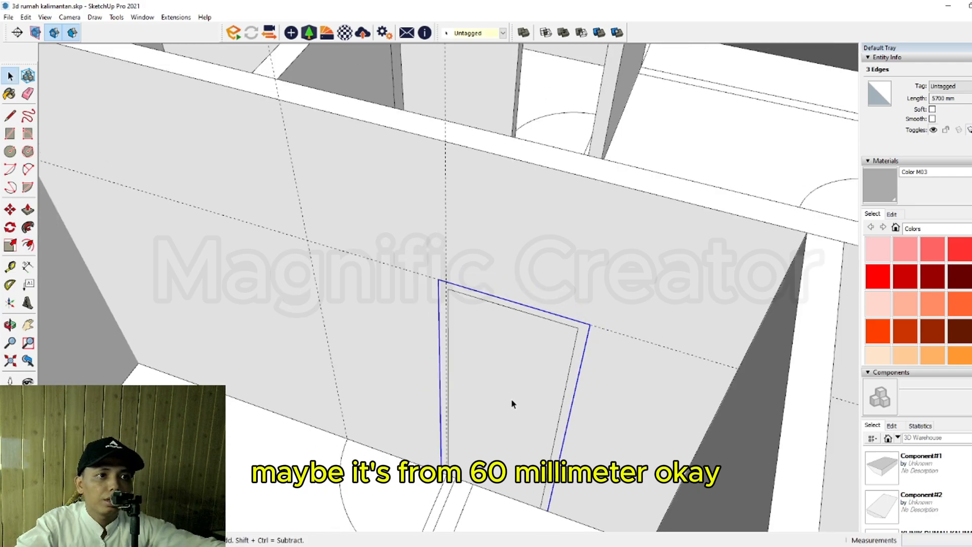
# Step: Draw a line along the wall's bottom edge to close the base of the door outline, and select its inner face
pyautogui.moveTo(511, 401); pyautogui.dragTo(532, 430, button='middle')
pyautogui.scroll(2, 529, 429)
pyautogui.press('l')
pyautogui.scroll(-2, 538, 442)
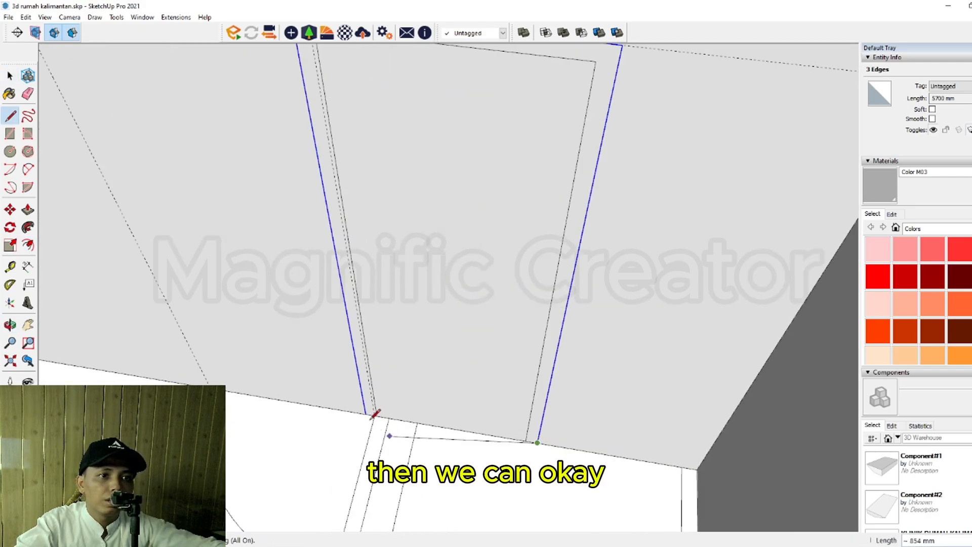
pyautogui.press('space')
pyautogui.scroll(-3, 524, 338)
pyautogui.keyDown('shift'); pyautogui.moveTo(524, 334); pyautogui.dragTo(504, 388, button='middle'); pyautogui.keyUp('shift')
pyautogui.scroll(2, 508, 365)
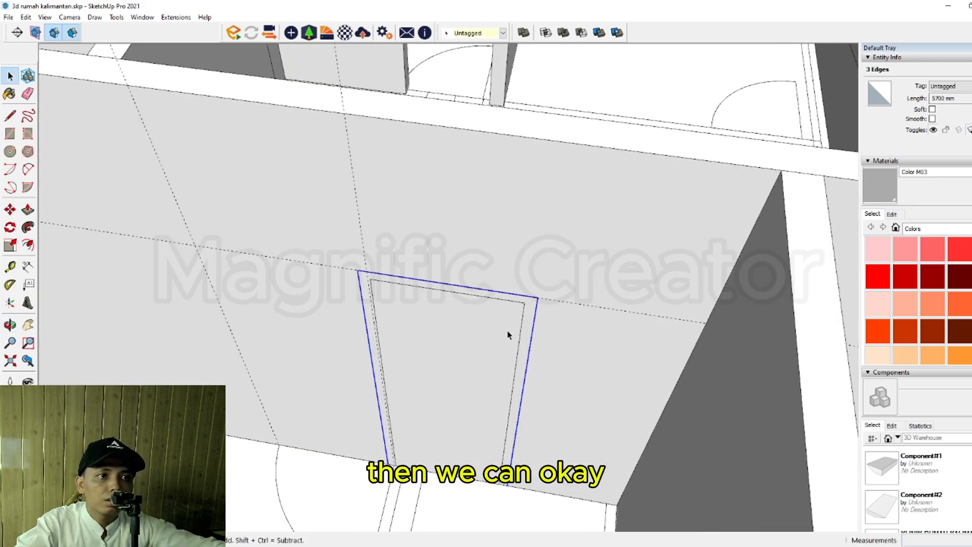
pyautogui.click(501, 336)
pyautogui.scroll(1, 514, 388)
pyautogui.scroll(-2, 511, 365)
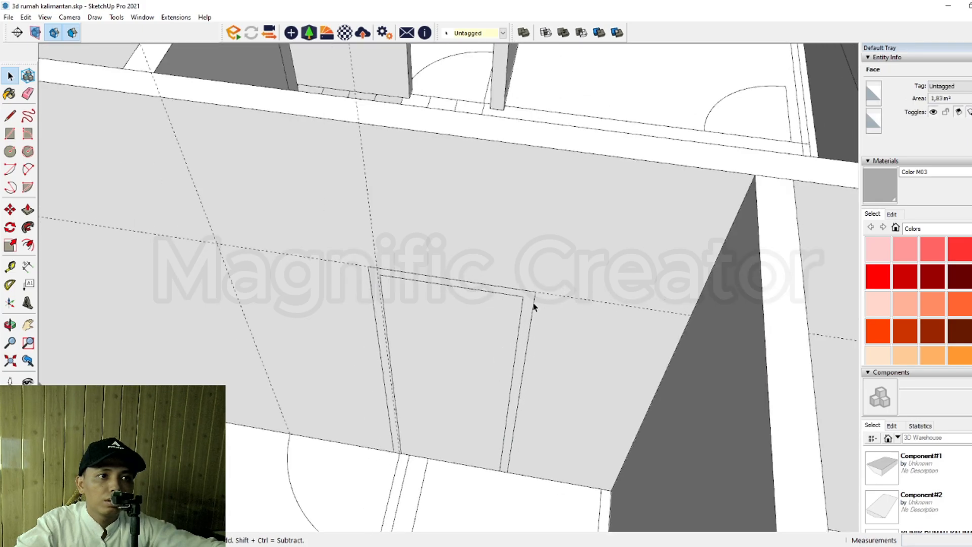
# Step: Select the whole door outline with its faces and move it off the wall onto the open floor beside the stairs
pyautogui.tripleClick(533, 304)
pyautogui.moveTo(498, 379); pyautogui.dragTo(449, 487, button='middle')
pyautogui.press('m')
pyautogui.click(449, 490)
pyautogui.scroll(-2, 465, 487)
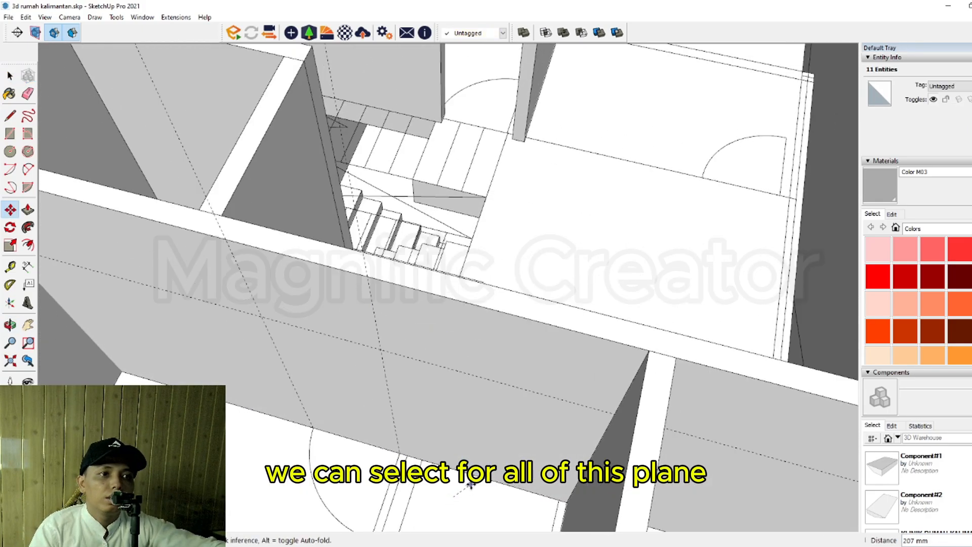
pyautogui.keyDown('shift'); pyautogui.moveTo(630, 257); pyautogui.dragTo(568, 319, button='middle'); pyautogui.keyUp('shift')
pyautogui.click(551, 354)
pyautogui.press('space')
pyautogui.scroll(3, 560, 250)
pyautogui.keyDown('shift'); pyautogui.moveTo(560, 249); pyautogui.dragTo(445, 339, button='middle'); pyautogui.keyUp('shift')
pyautogui.scroll(2, 441, 324)
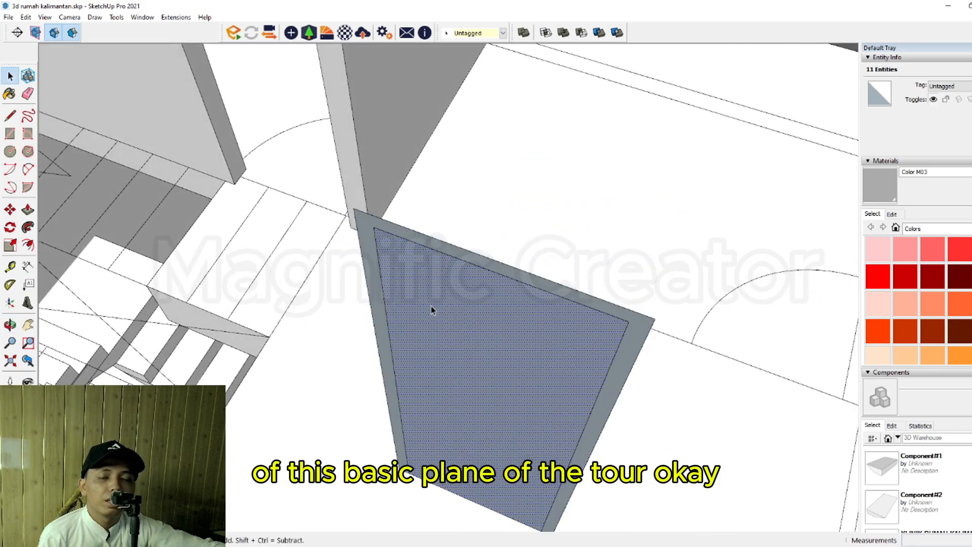
# Step: Delete the inner face of the door outline and the bottom edge between its uprights, keeping only the frame
pyautogui.click(431, 307)
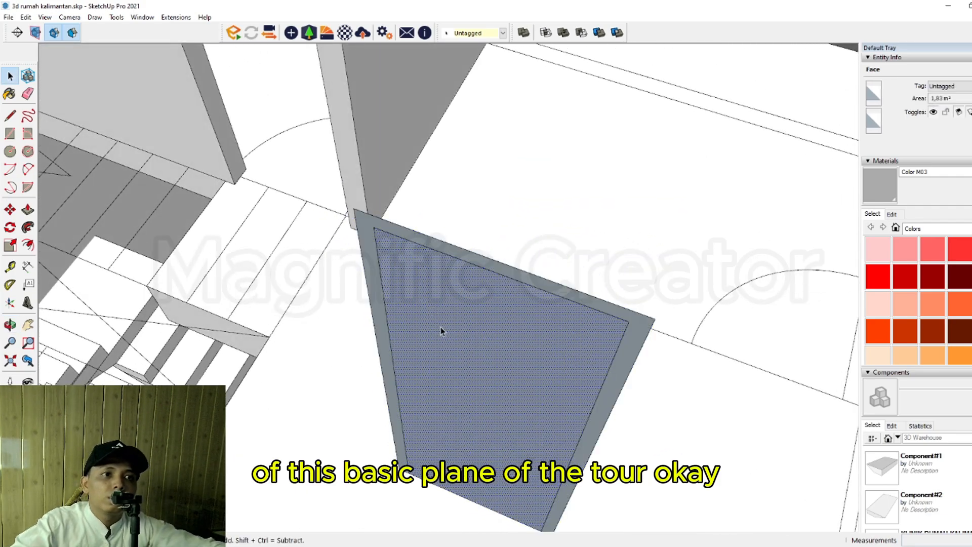
pyautogui.scroll(3, 375, 317)
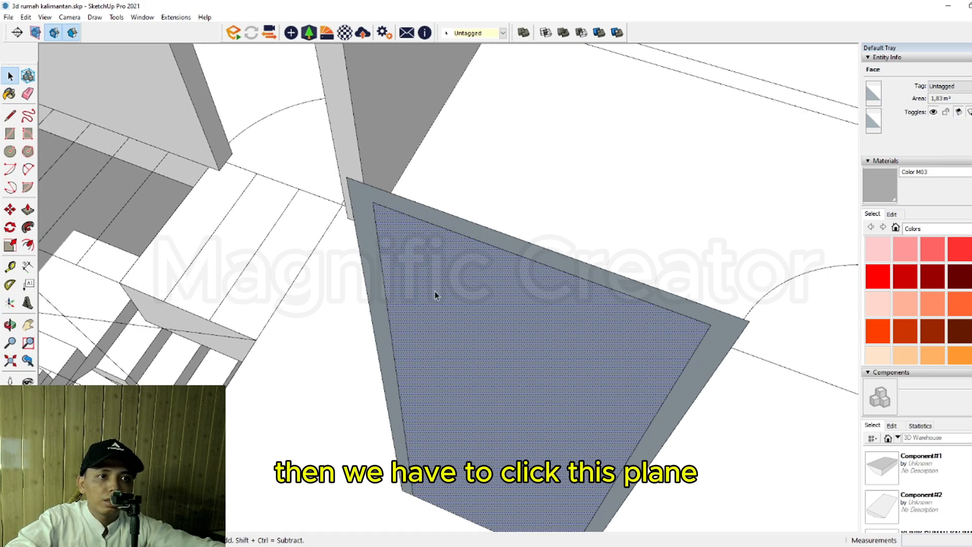
pyautogui.press('Delete')
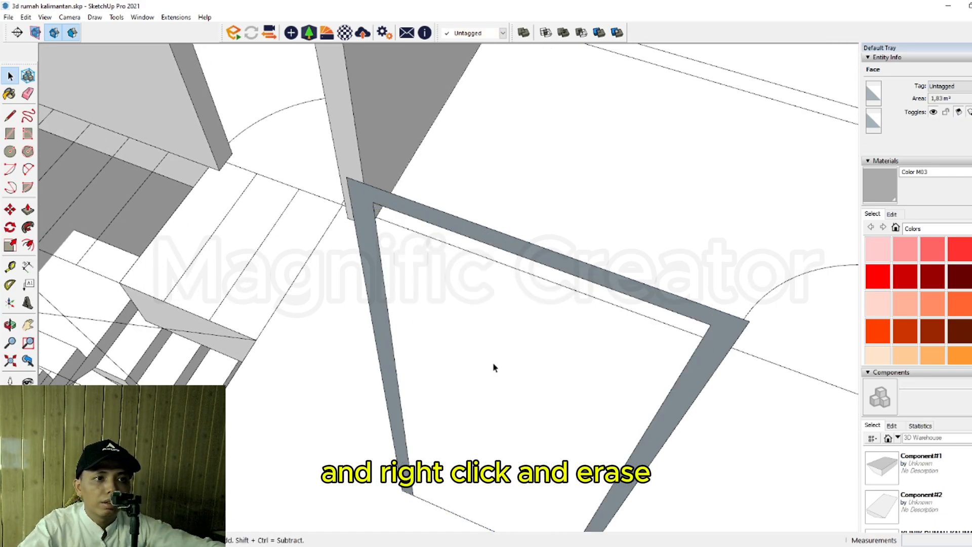
pyautogui.click(426, 503)
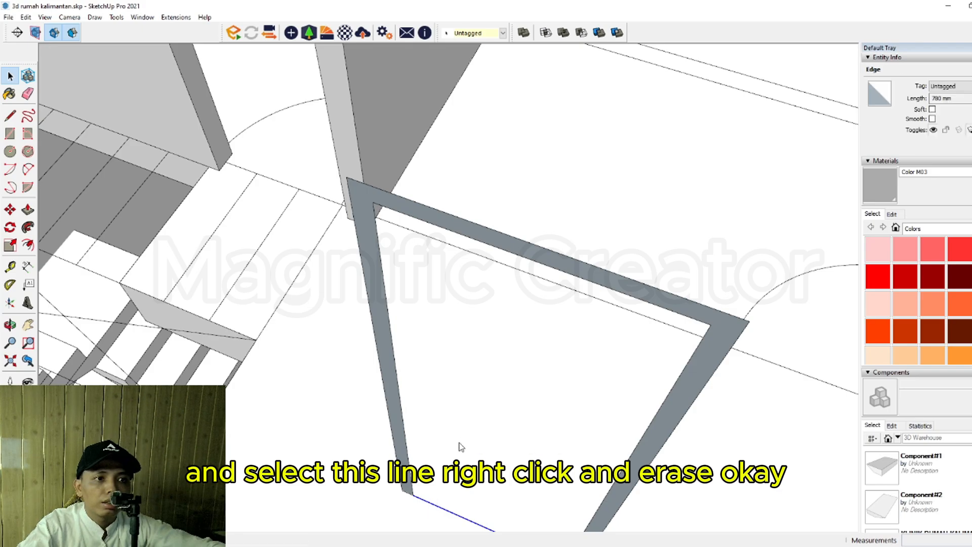
pyautogui.scroll(-3, 442, 409)
pyautogui.press('Delete')
# Step: Push/Pull the door frame face to a thickness of 120 mm
pyautogui.click(385, 350)
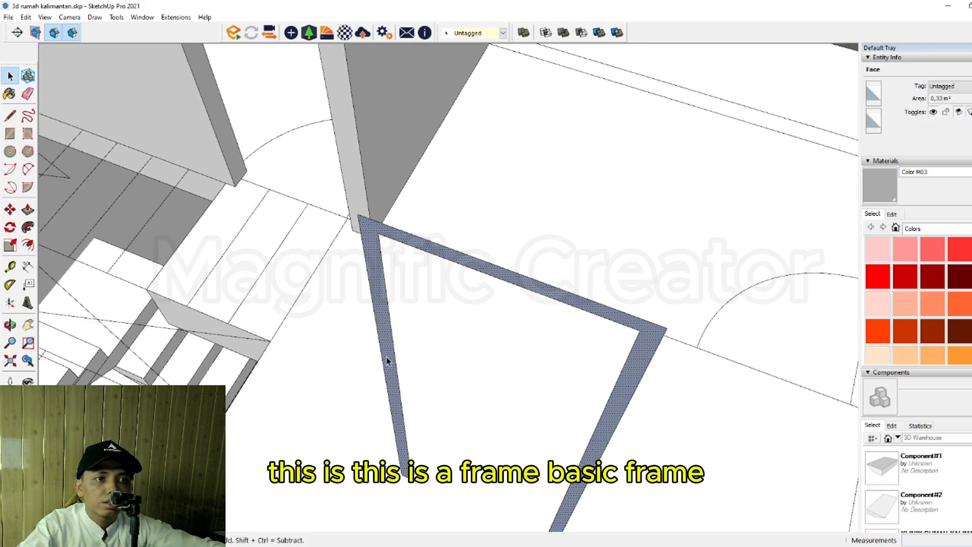
pyautogui.moveTo(387, 357); pyautogui.dragTo(369, 324, button='middle')
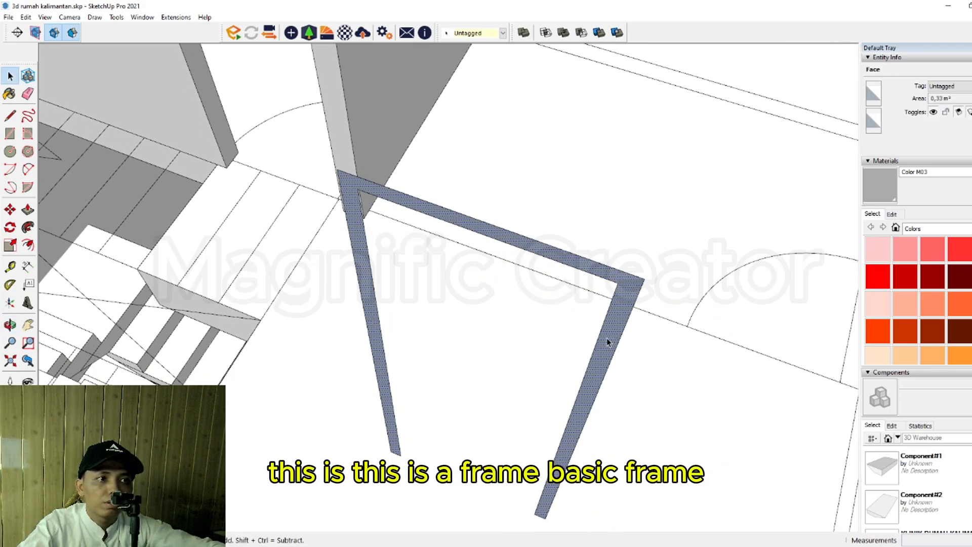
pyautogui.press('p')
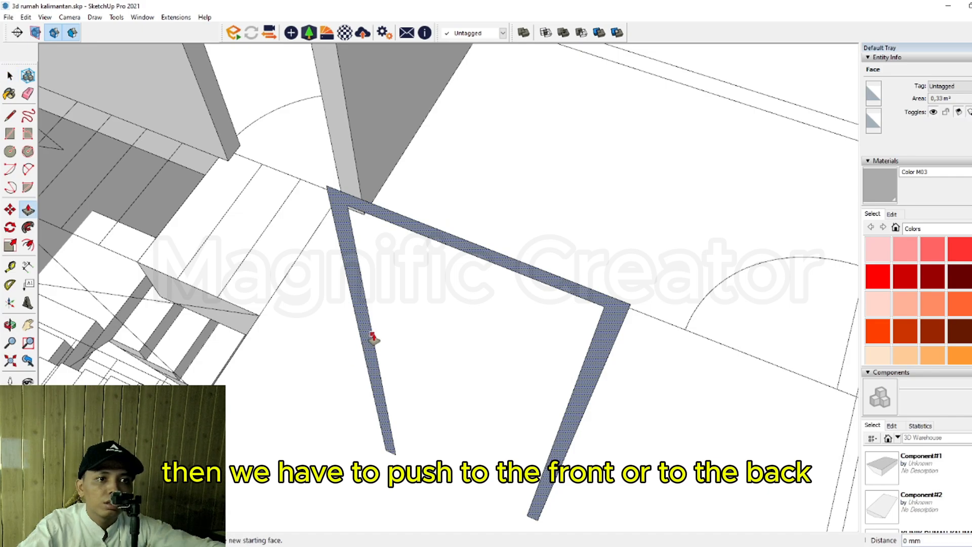
pyautogui.click(372, 335)
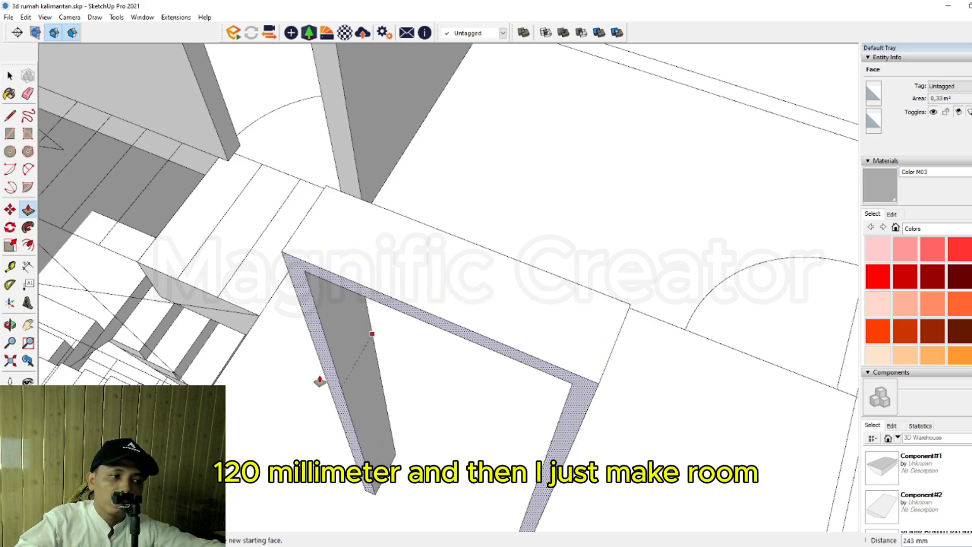
pyautogui.press('Return')
pyautogui.press('space')
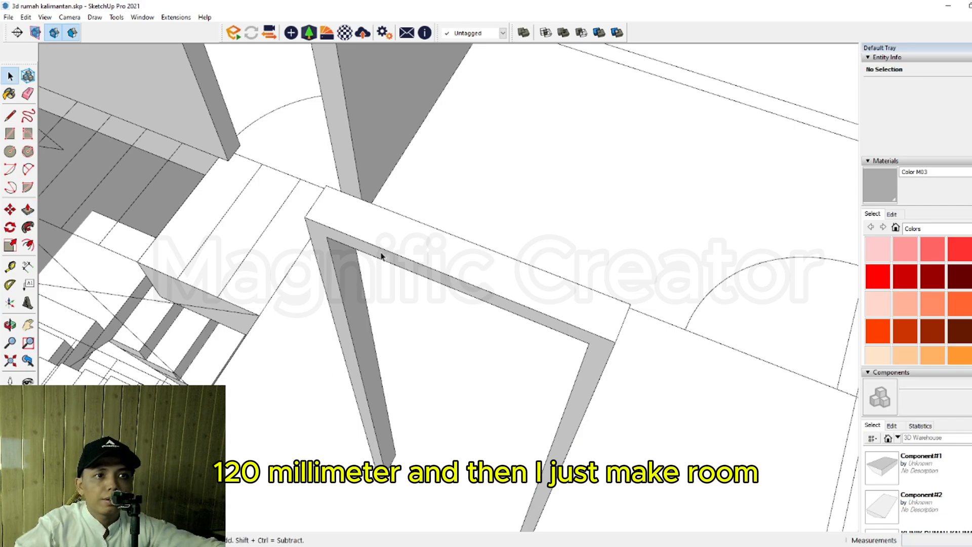
# Step: Select all the connected geometry of the door frame and make it a group
pyautogui.tripleClick(380, 256)
pyautogui.hotkey('ctrl', 'g')
pyautogui.scroll(-8, 434, 283)
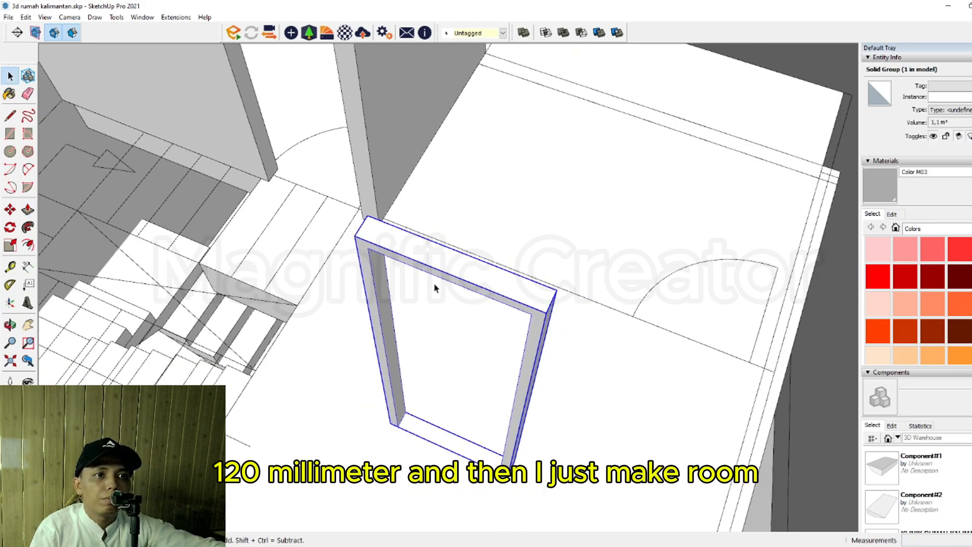
pyautogui.moveTo(418, 322); pyautogui.dragTo(509, 308, button='middle')
pyautogui.scroll(4, 511, 324)
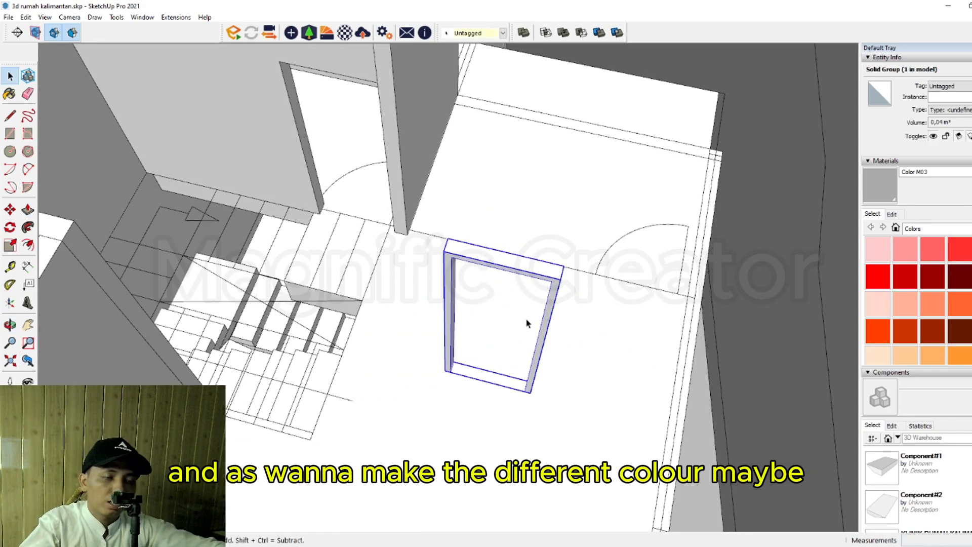
# Step: Paint the door frame group with the dark brown Color D08 material
pyautogui.press('m')
pyautogui.scroll(-3, 917, 302)
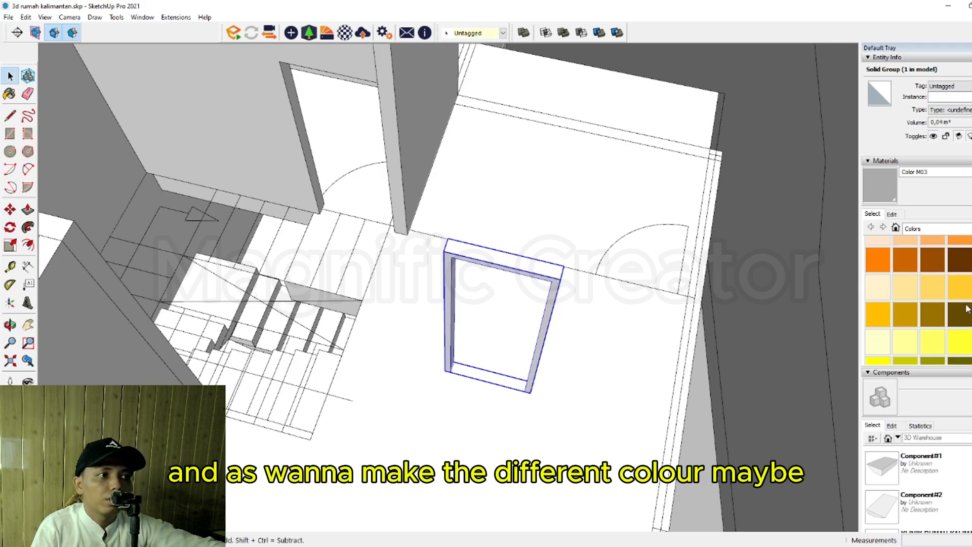
pyautogui.click(557, 268)
pyautogui.scroll(4, 562, 269)
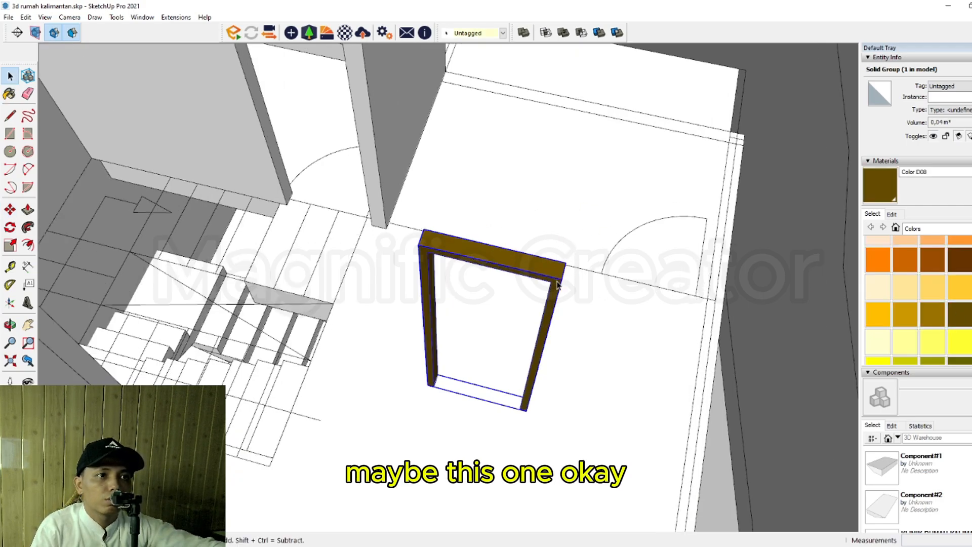
# Step: Move the door frame by its upper corner to the intersection of the guide lines on the bedroom wall
pyautogui.press('m')
pyautogui.click(569, 271)
pyautogui.scroll(-3, 557, 270)
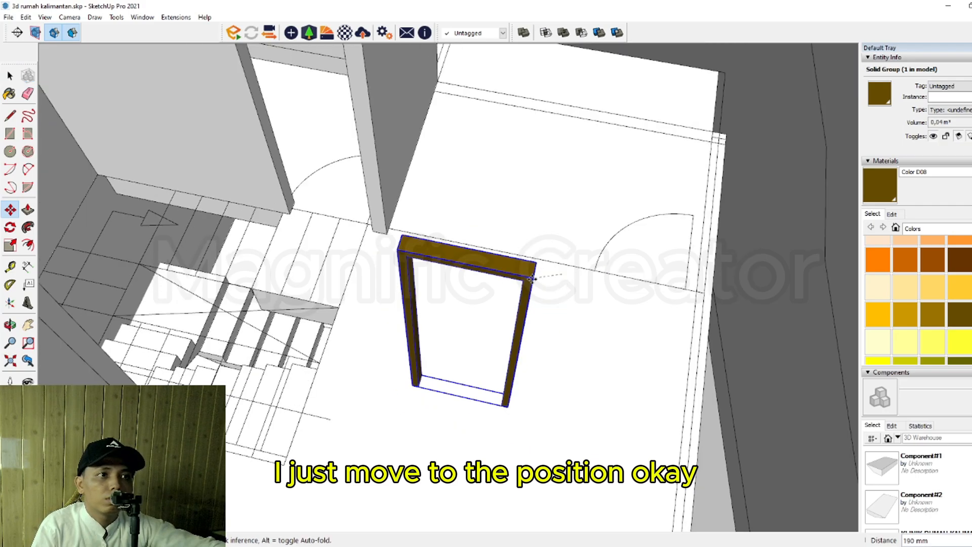
pyautogui.moveTo(458, 329); pyautogui.dragTo(582, 274, button='middle')
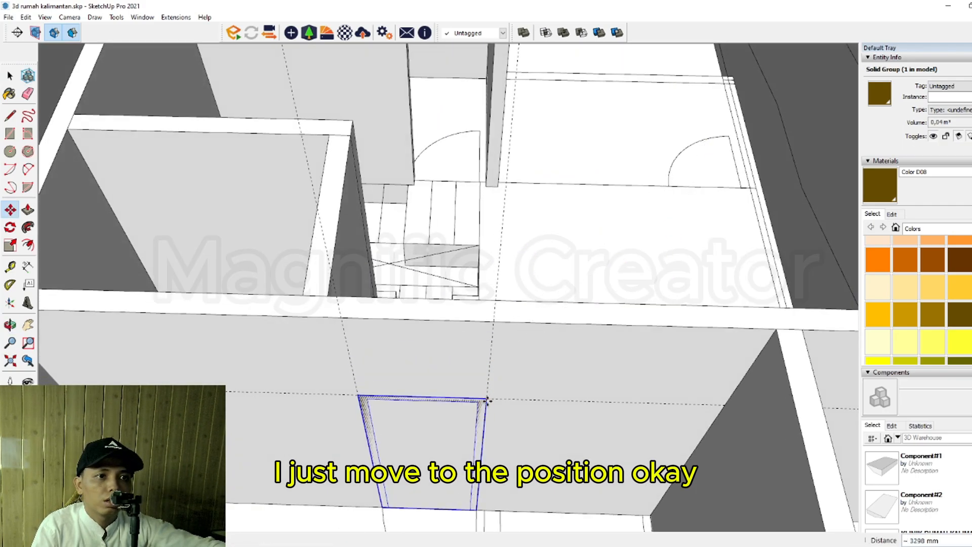
pyautogui.click(487, 400)
pyautogui.press('space')
pyautogui.scroll(-2, 488, 400)
pyautogui.scroll(3, 434, 430)
pyautogui.moveTo(517, 385); pyautogui.dragTo(497, 390, button='middle')
pyautogui.scroll(-2, 507, 297)
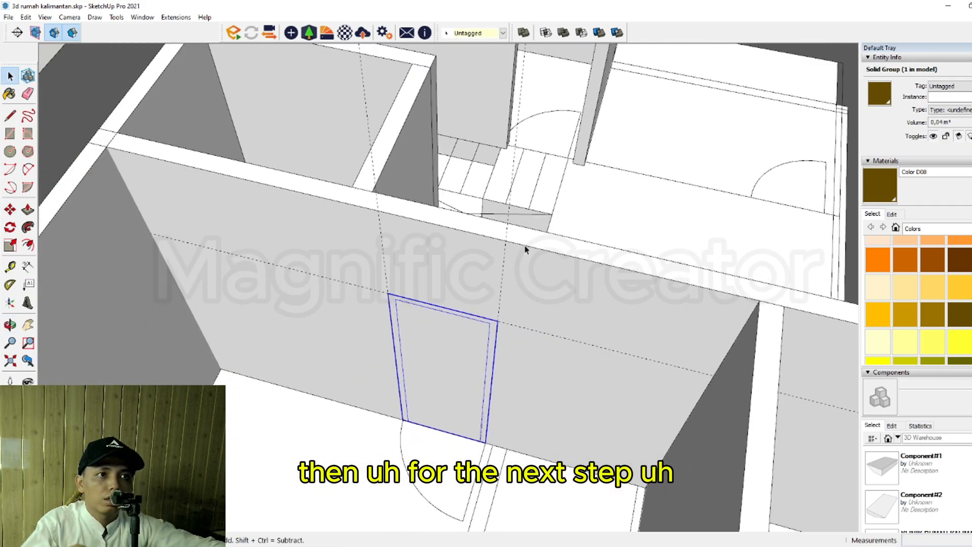
# Step: Delete the guide lines around the door frame, and open the wall group with all its geometry selected
pyautogui.click(370, 150)
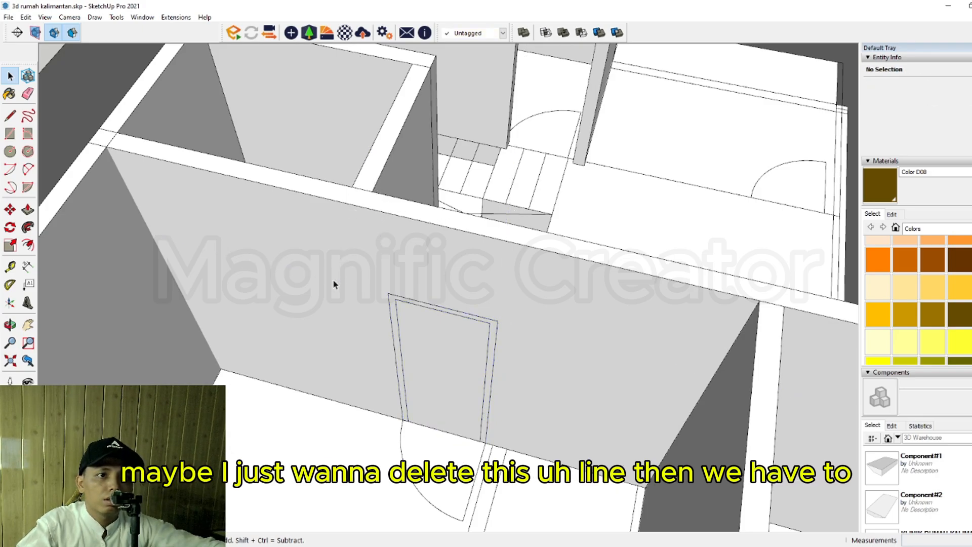
pyautogui.scroll(5, 559, 341)
pyautogui.tripleClick(561, 338)
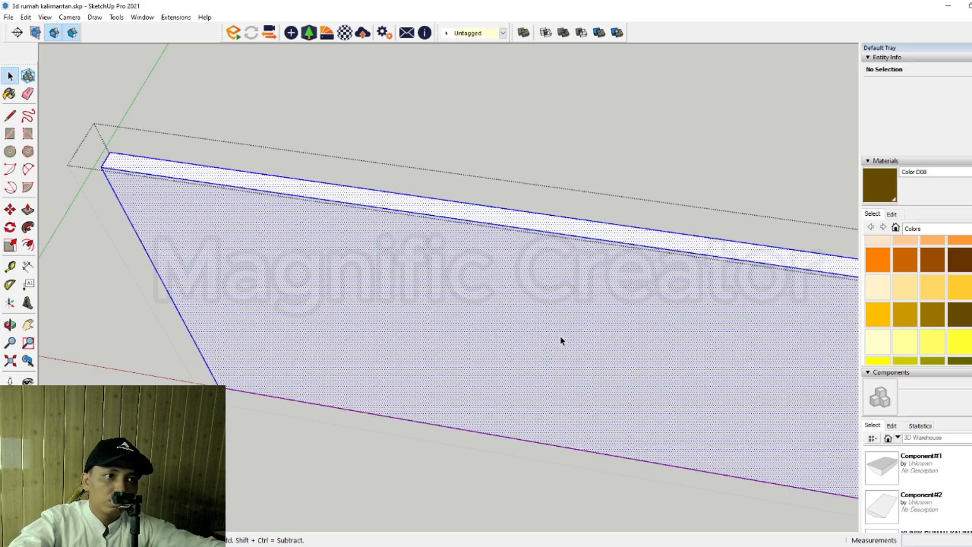
# Step: Draw a rectangle 900 mm wide and about 927 mm high on the wall face over the upper part of the door frame
pyautogui.scroll(3, 547, 332)
pyautogui.press('r')
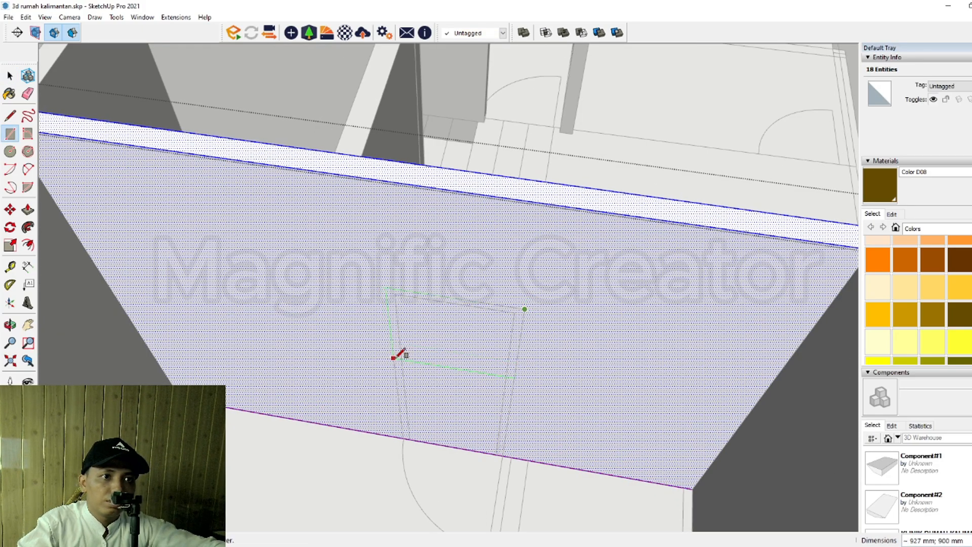
pyautogui.click(393, 358)
pyautogui.press('space')
pyautogui.moveTo(424, 393); pyautogui.dragTo(437, 384, button='middle')
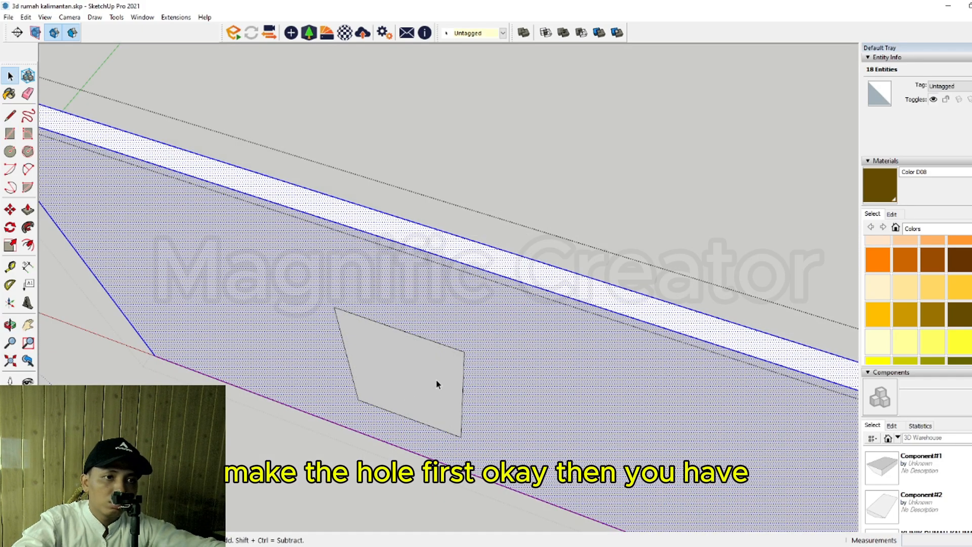
# Step: Push the rectangle through the full wall thickness to cut a hole
pyautogui.click(437, 381)
pyautogui.press('p')
pyautogui.click(394, 390)
pyautogui.click(447, 374)
pyautogui.press('space')
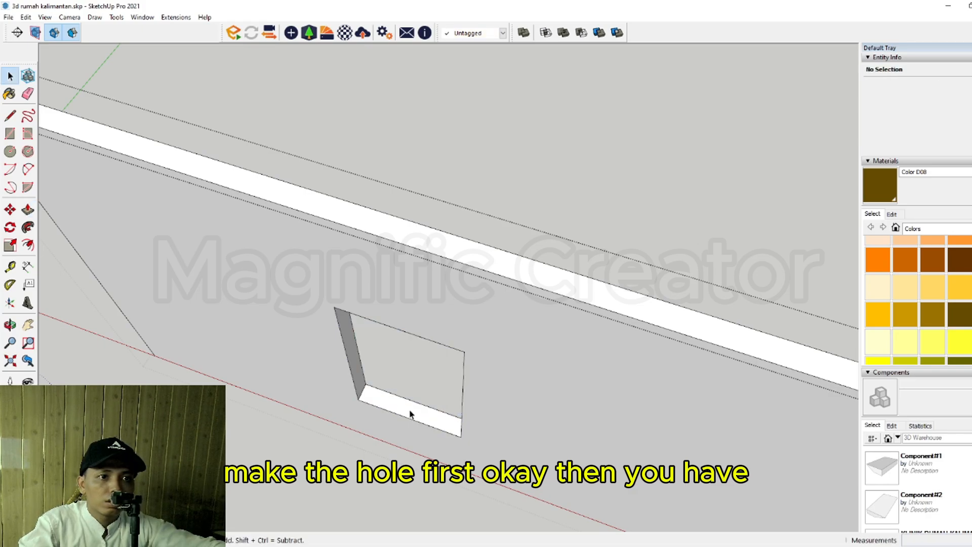
# Step: Extend the hole down to the floor and erase the leftover bottom edge to complete the door opening
pyautogui.press('p')
pyautogui.click(402, 401)
pyautogui.click(430, 452)
pyautogui.press('space')
pyautogui.press('e')
pyautogui.moveTo(432, 436); pyautogui.dragTo(426, 465)
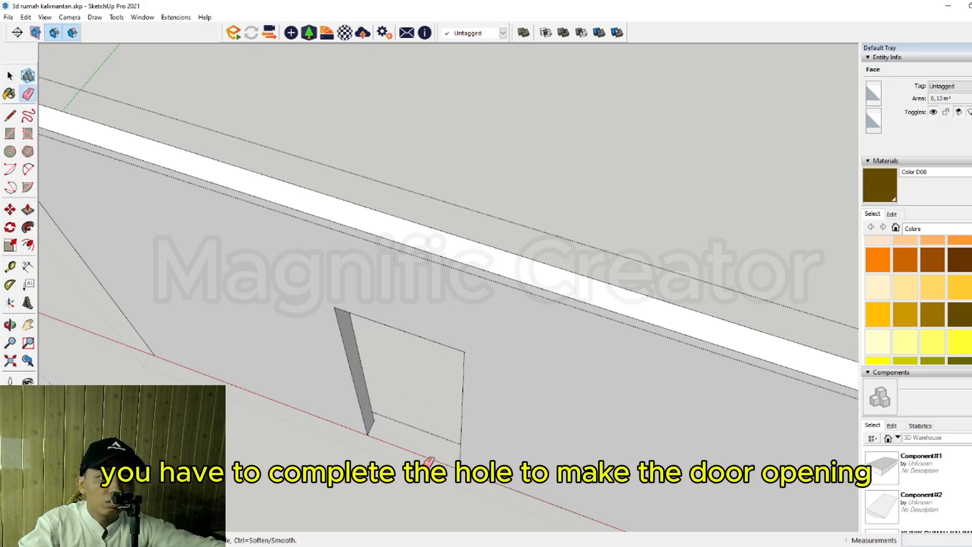
pyautogui.scroll(-2, 429, 462)
pyautogui.press('space')
pyautogui.click(629, 196)
pyautogui.click(629, 195)
pyautogui.scroll(-3, 458, 374)
pyautogui.click(161, 142)
pyautogui.scroll(-1, 334, 304)
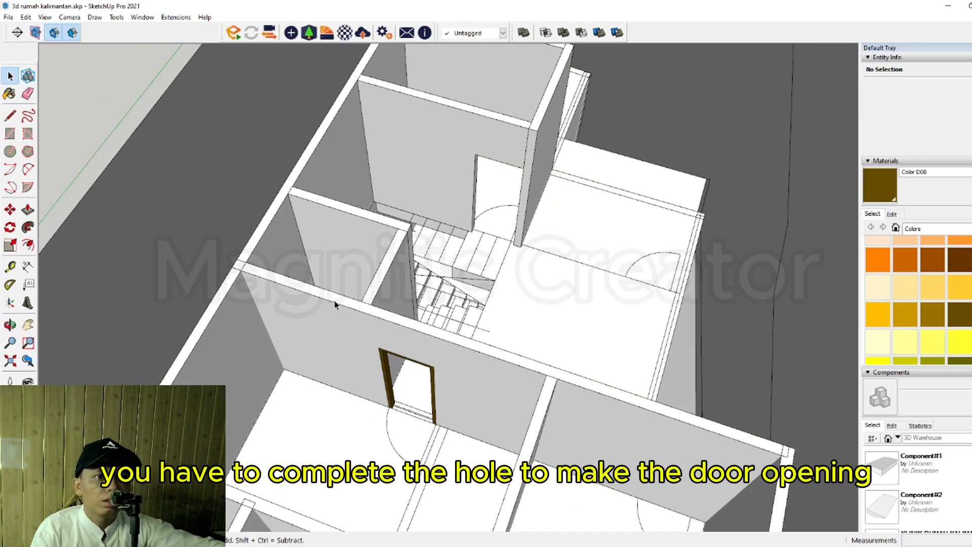
# Step: Draw a rectangle filling the inside of the door frame from the bottom corner to the opposite top corner
pyautogui.scroll(-2, 335, 305)
pyautogui.moveTo(399, 377); pyautogui.dragTo(508, 403, button='middle')
pyautogui.scroll(3, 562, 369)
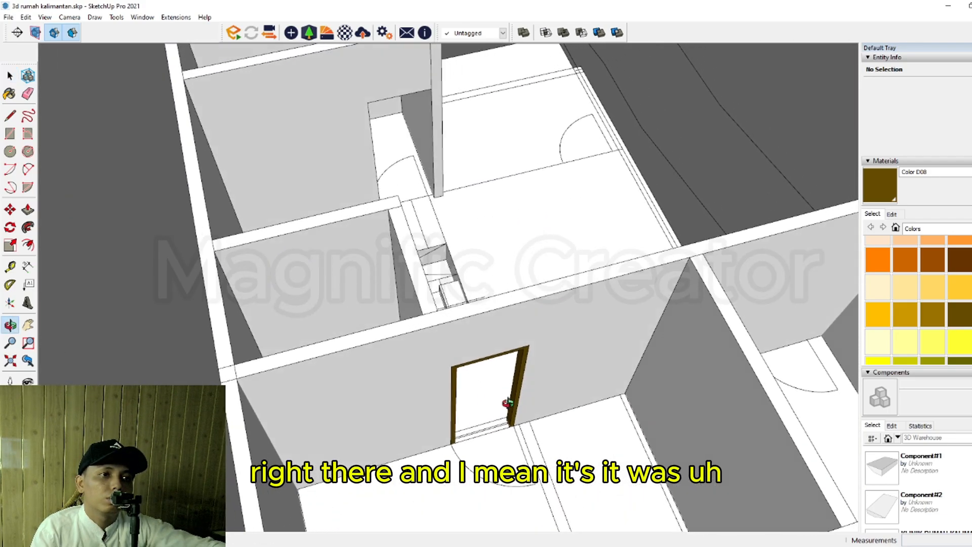
pyautogui.scroll(5, 509, 418)
pyautogui.press('space')
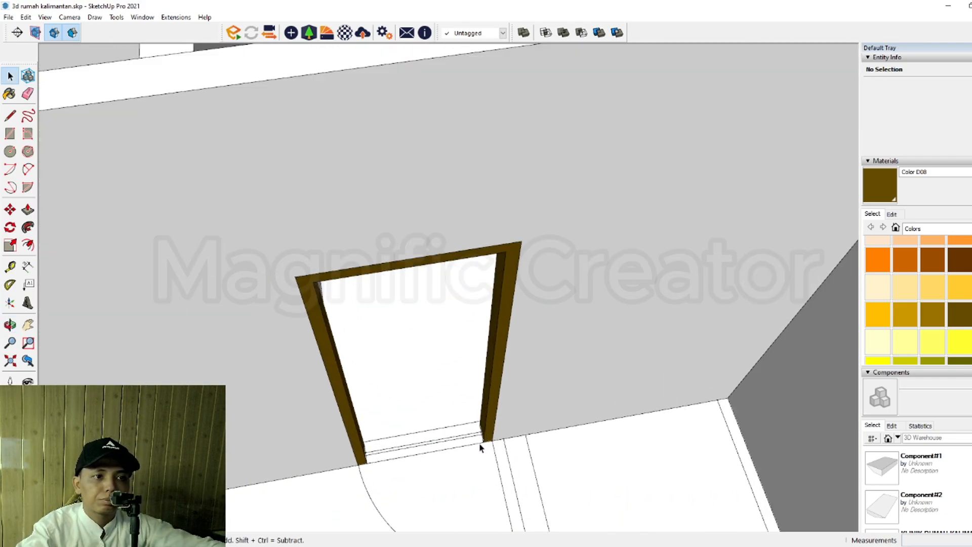
pyautogui.moveTo(480, 445); pyautogui.dragTo(260, 245, button='middle')
pyautogui.scroll(2, 493, 449)
pyautogui.press('r')
pyautogui.click(489, 451)
pyautogui.scroll(-3, 486, 451)
pyautogui.click(262, 240)
pyautogui.press('space')
pyautogui.moveTo(383, 299); pyautogui.dragTo(397, 329, button='middle')
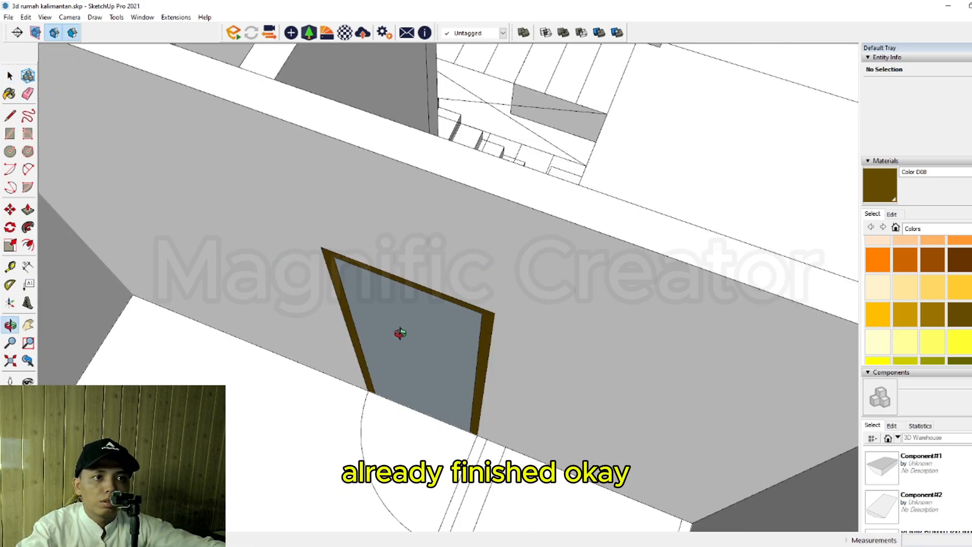
# Step: Extrude the door leaf face inside the frame to a thickness of 40 mm
pyautogui.click(421, 341)
pyautogui.scroll(3, 427, 358)
pyautogui.moveTo(427, 358); pyautogui.dragTo(427, 328, button='middle')
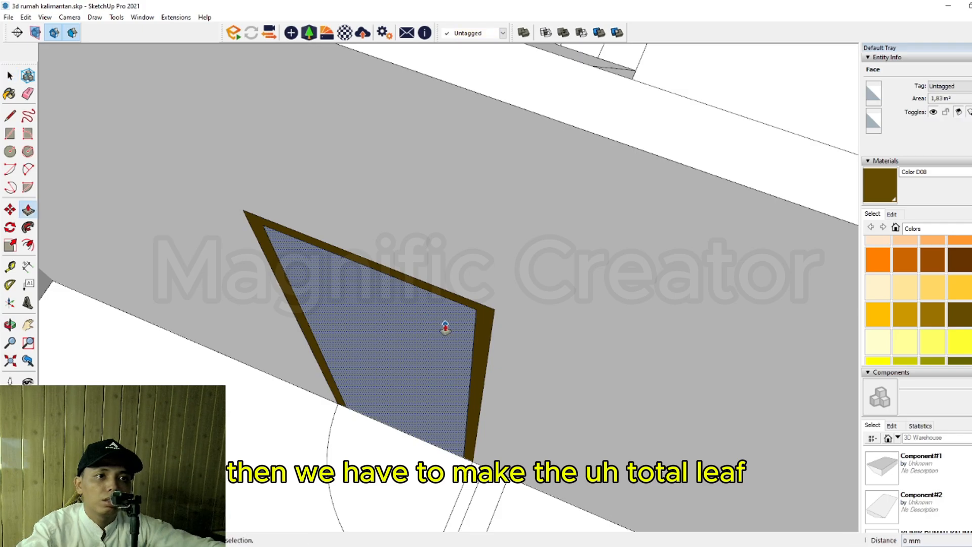
pyautogui.click(446, 327)
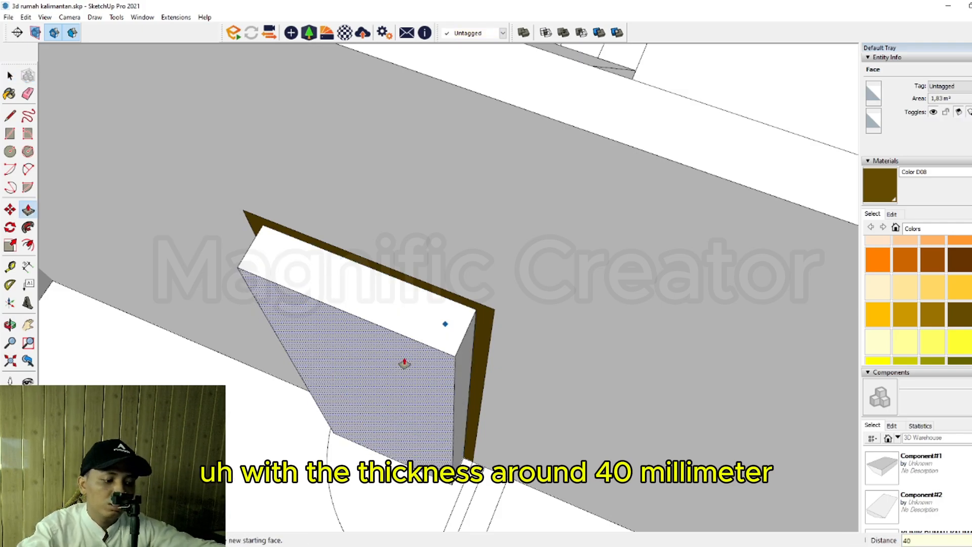
pyautogui.write('40')
pyautogui.press('Return')
pyautogui.press('space')
# Step: Group the whole door leaf and paint it with Color D08
pyautogui.tripleClick(456, 321)
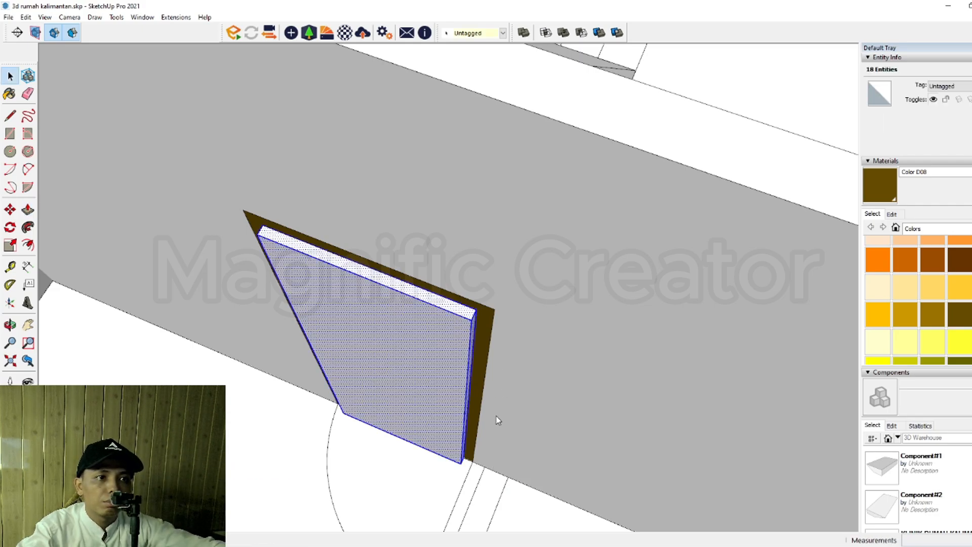
pyautogui.hotkey('ctrl', 'g')
pyautogui.click(880, 185)
pyautogui.click(429, 347)
# Step: Move the door leaf about 30 mm back into the frame so their faces are flush
pyautogui.scroll(2, 471, 464)
pyautogui.moveTo(468, 467)
pyautogui.mouseDown(button='middle')
pyautogui.moveTo(420, 467)
pyautogui.moveTo(404, 452)
pyautogui.mouseUp(button='middle')
pyautogui.scroll(2, 405, 453)
pyautogui.scroll(1, 403, 453)
pyautogui.press('m')
pyautogui.scroll(-1, 418, 392)
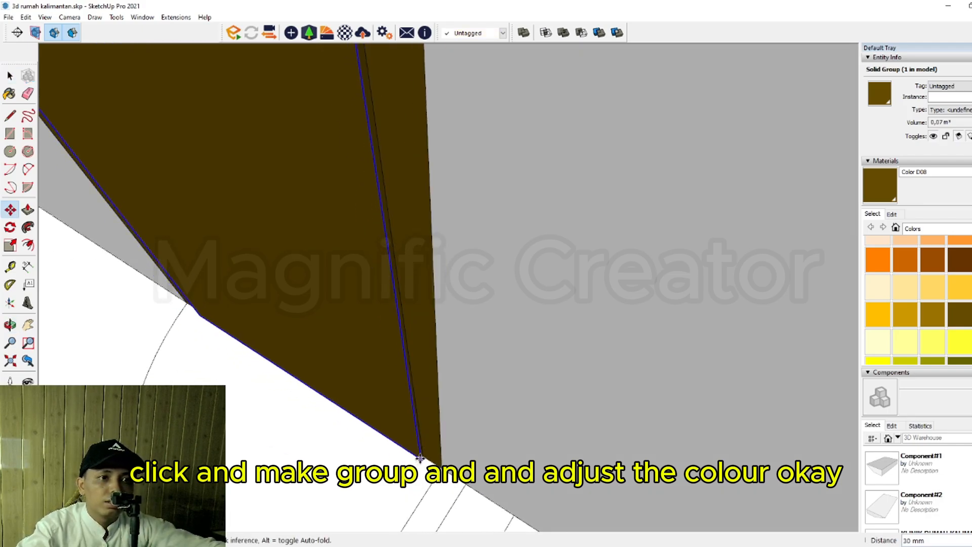
pyautogui.press('space')
# Step: Group the door leaf with its frame and turn the group into a component
pyautogui.scroll(-4, 418, 392)
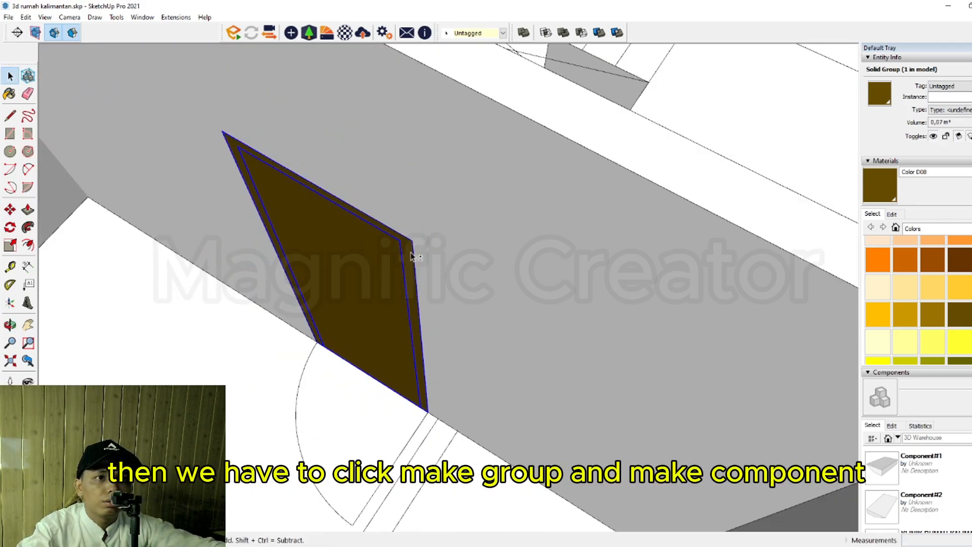
pyautogui.hotkey('ctrl', 'g')
pyautogui.scroll(1, 397, 285)
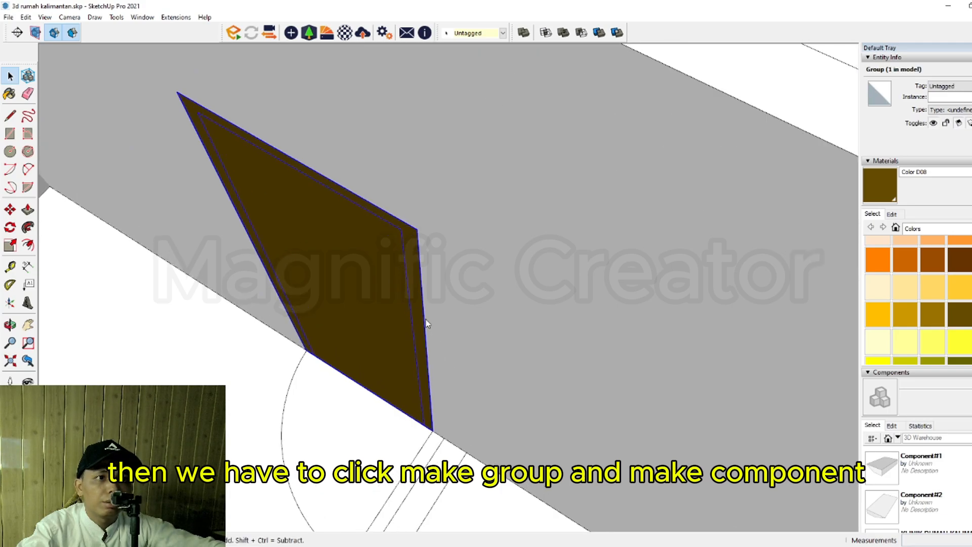
pyautogui.rightClick(429, 377)
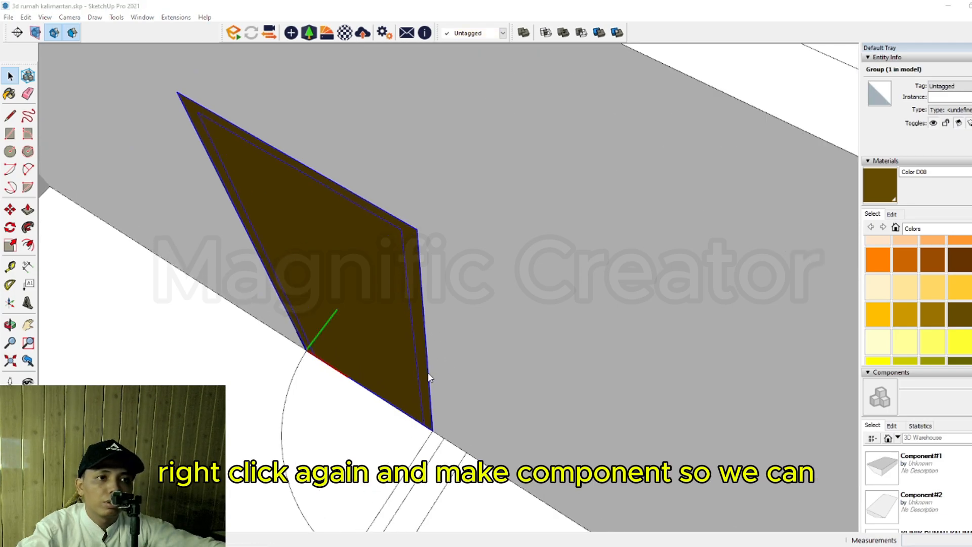
pyautogui.click(710, 359)
# Step: Copy the door component along the same wall to the door swing drawn in the adjacent room
pyautogui.scroll(-6, 453, 375)
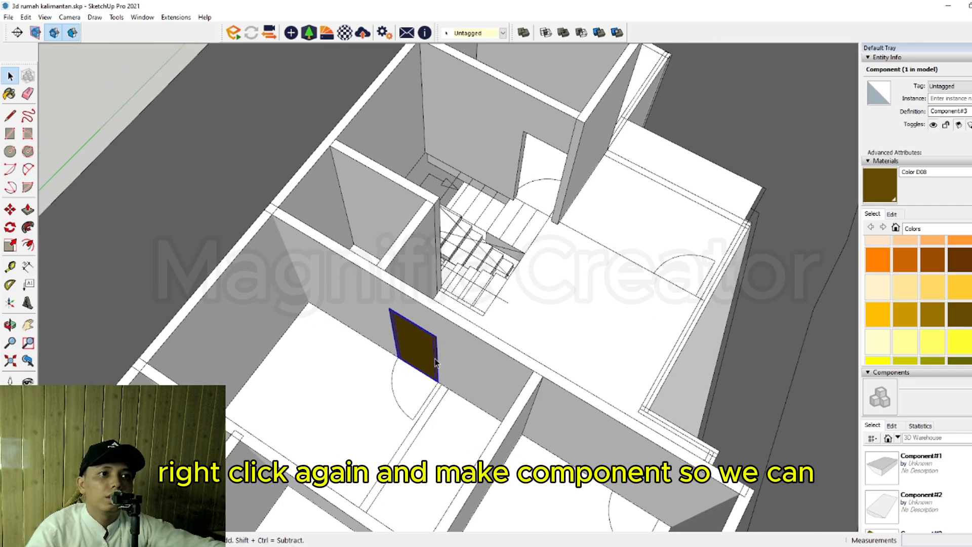
pyautogui.scroll(2, 439, 357)
pyautogui.scroll(-4, 421, 376)
pyautogui.moveTo(420, 374); pyautogui.dragTo(508, 398, button='middle')
pyautogui.scroll(5, 456, 381)
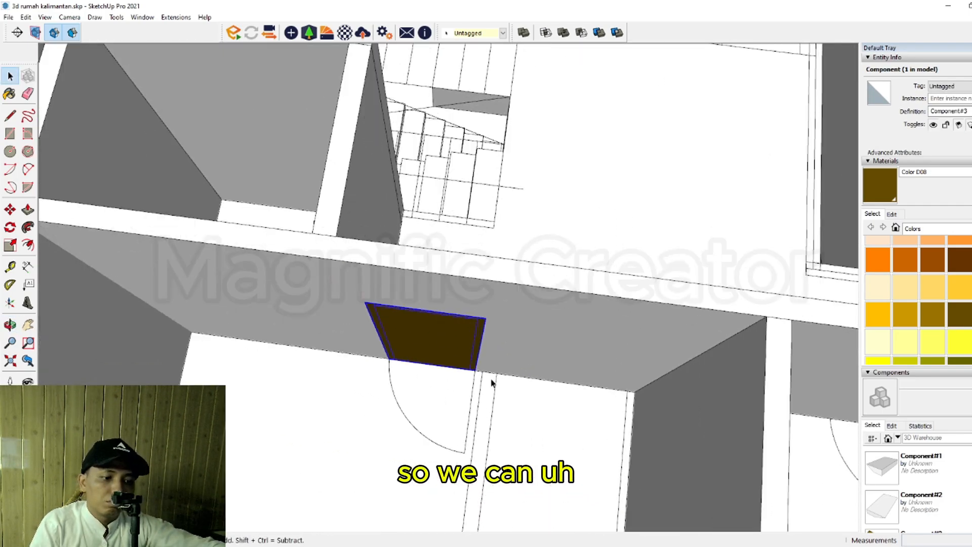
pyautogui.press('m')
pyautogui.scroll(2, 486, 372)
pyautogui.scroll(-5, 542, 379)
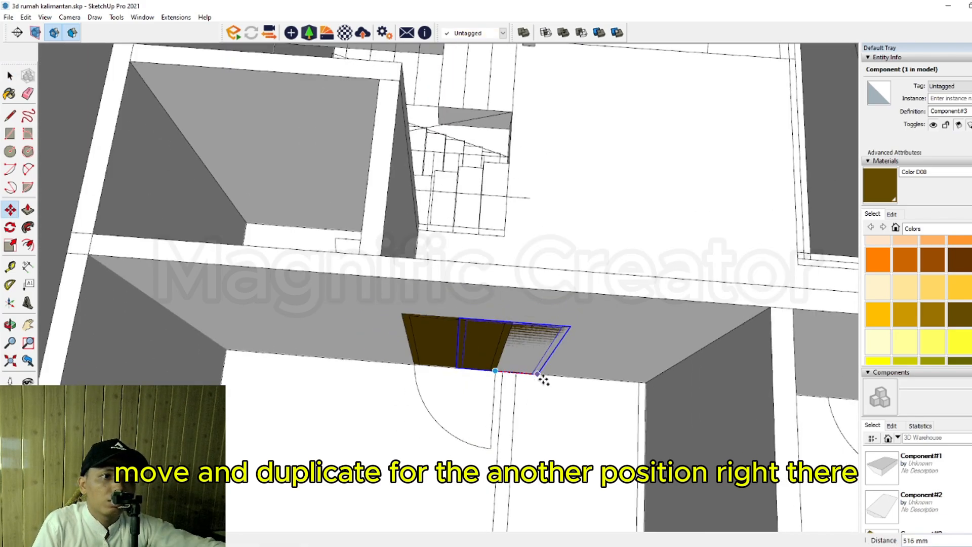
pyautogui.keyDown('shift'); pyautogui.moveTo(552, 373); pyautogui.dragTo(319, 334, button='middle'); pyautogui.keyUp('shift')
pyautogui.scroll(4, 466, 348)
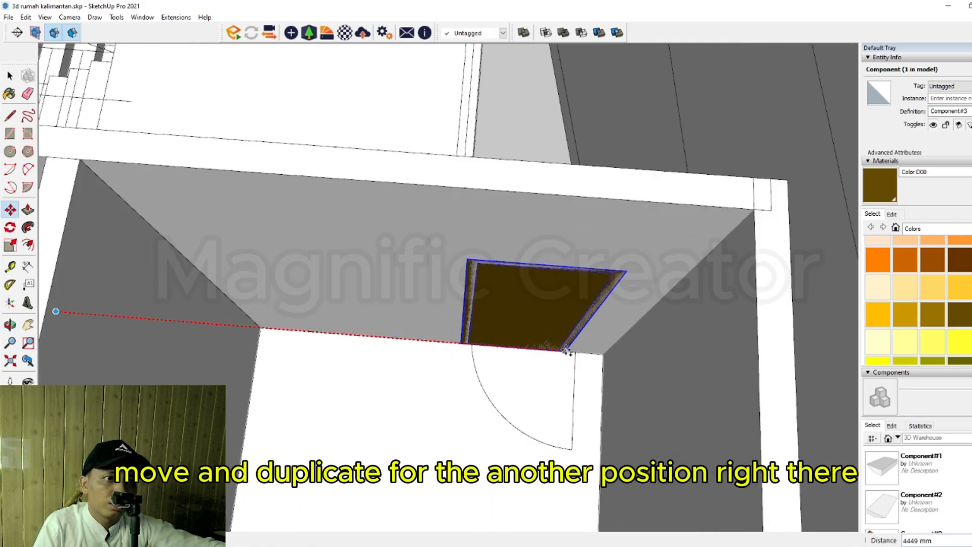
pyautogui.click(576, 350)
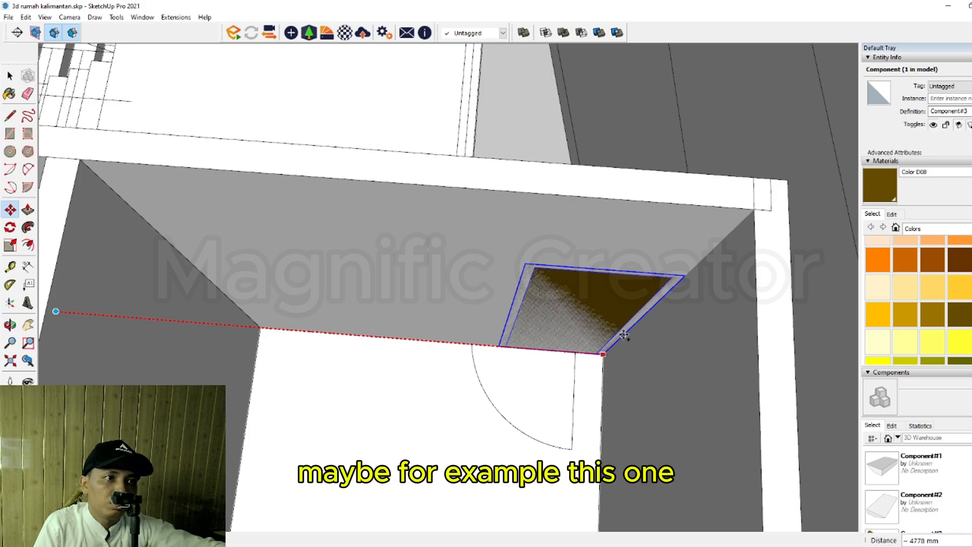
pyautogui.click(615, 336)
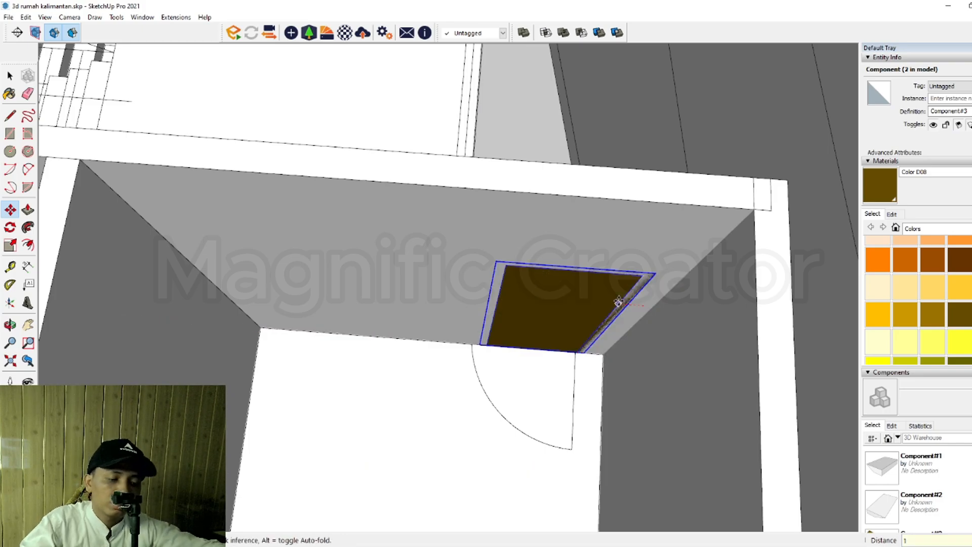
pyautogui.click(619, 302)
pyautogui.press('space')
# Step: Reposition the copied door along the wall so its frame sits against the room's corner
pyautogui.keyDown('shift'); pyautogui.moveTo(618, 302); pyautogui.dragTo(521, 379, button='middle'); pyautogui.keyUp('shift')
pyautogui.press('m')
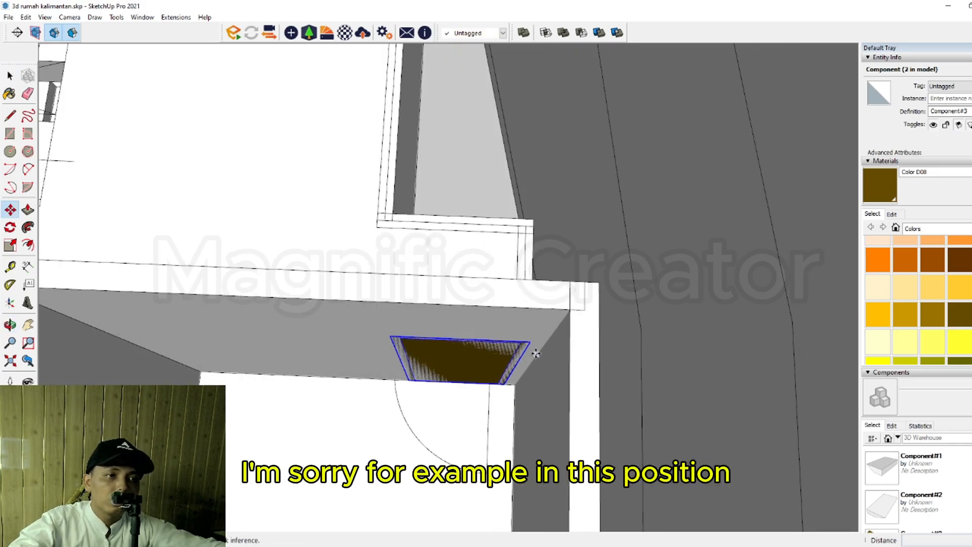
pyautogui.click(530, 341)
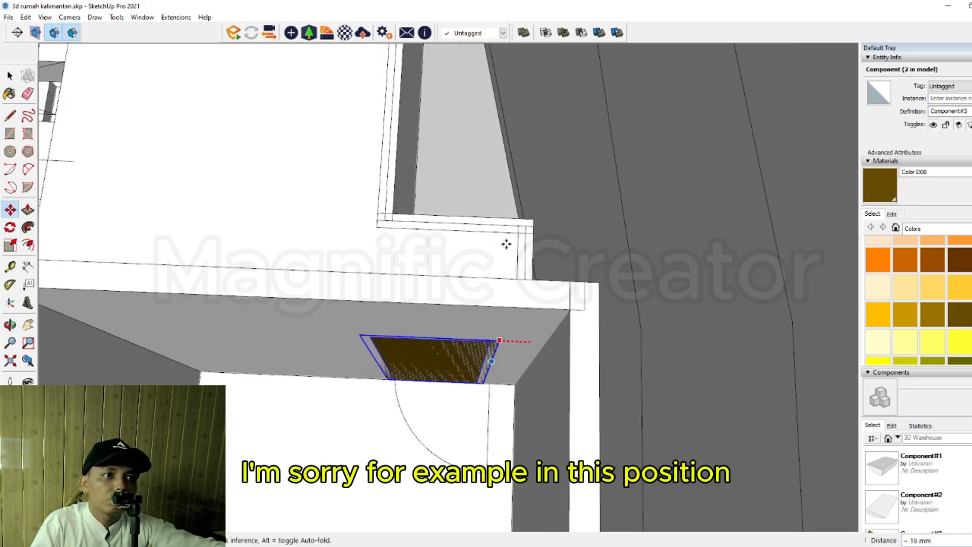
pyautogui.press('Escape')
pyautogui.press('space')
pyautogui.moveTo(517, 311); pyautogui.dragTo(440, 321, button='middle')
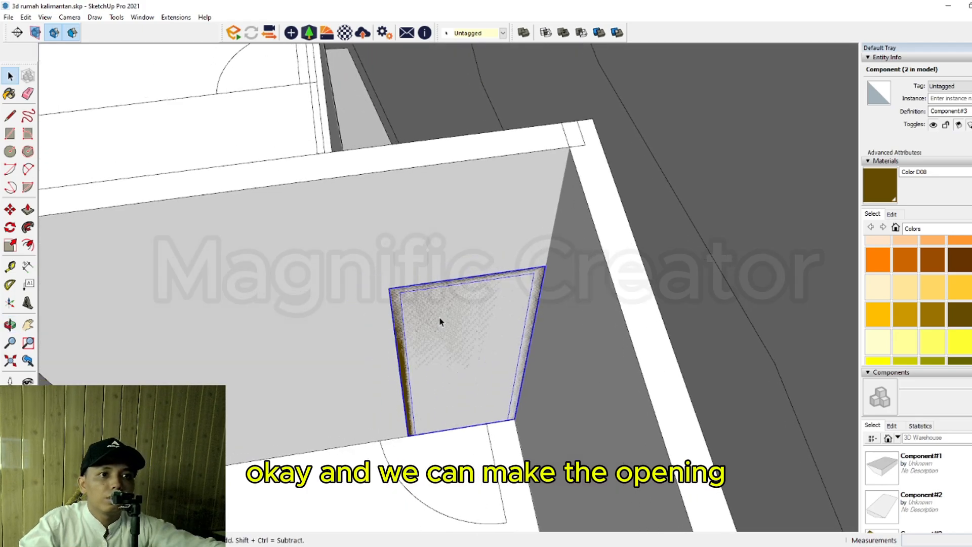
# Step: Open the wall group for editing and draw a rectangle matching the copied door's outline down to the floor
pyautogui.tripleClick(337, 308)
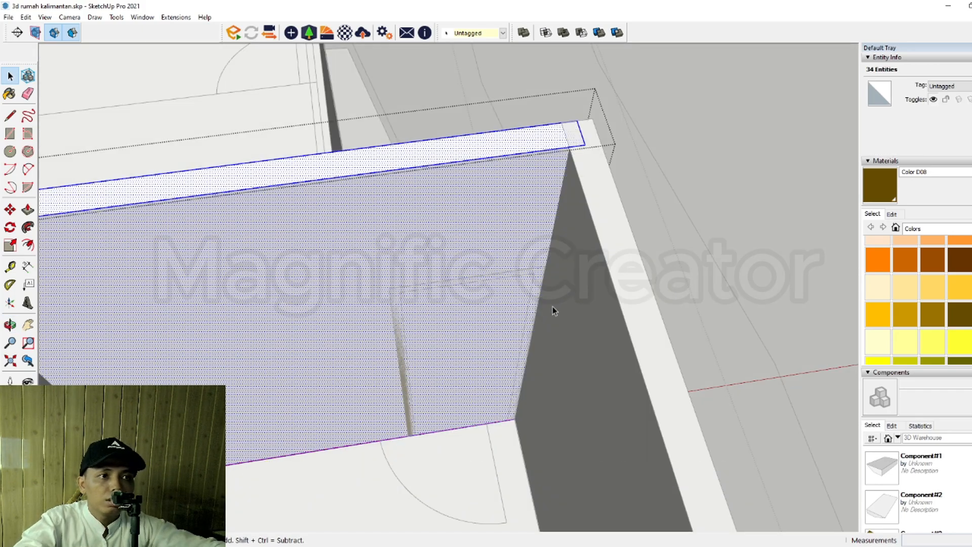
pyautogui.press('r')
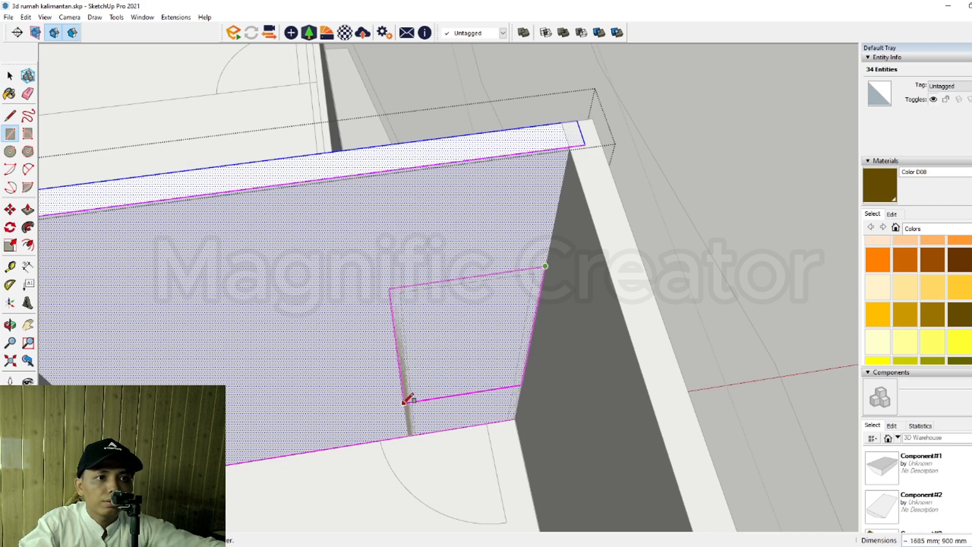
pyautogui.click(412, 438)
pyautogui.moveTo(419, 456); pyautogui.dragTo(398, 419, button='middle')
pyautogui.press('space')
# Step: Push the door-sized rectangle through the wall thickness to cut the second door opening, and leave the wall group
pyautogui.press('p')
pyautogui.click(393, 373)
pyautogui.click(429, 351)
pyautogui.press('space')
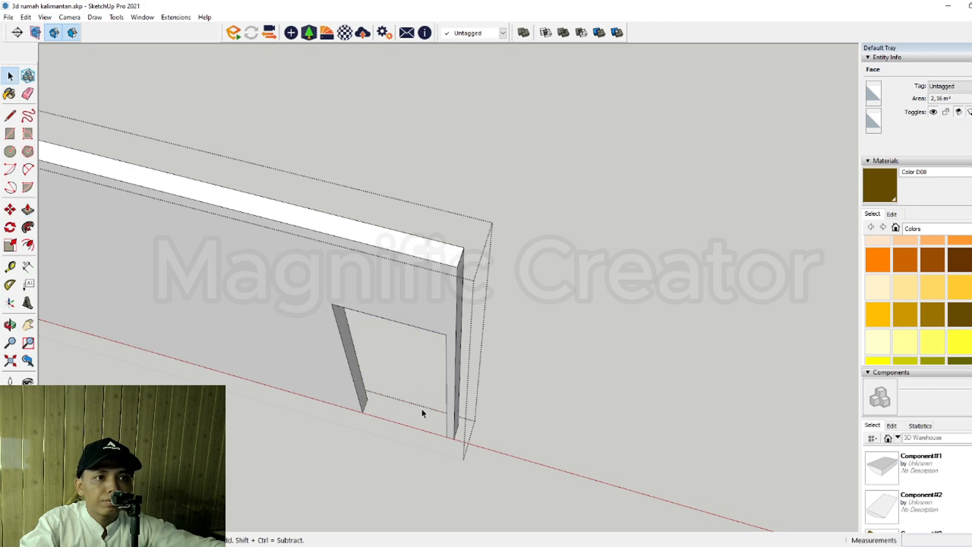
pyautogui.scroll(-1, 423, 411)
pyautogui.press('e')
pyautogui.press('space')
pyautogui.scroll(-1, 415, 443)
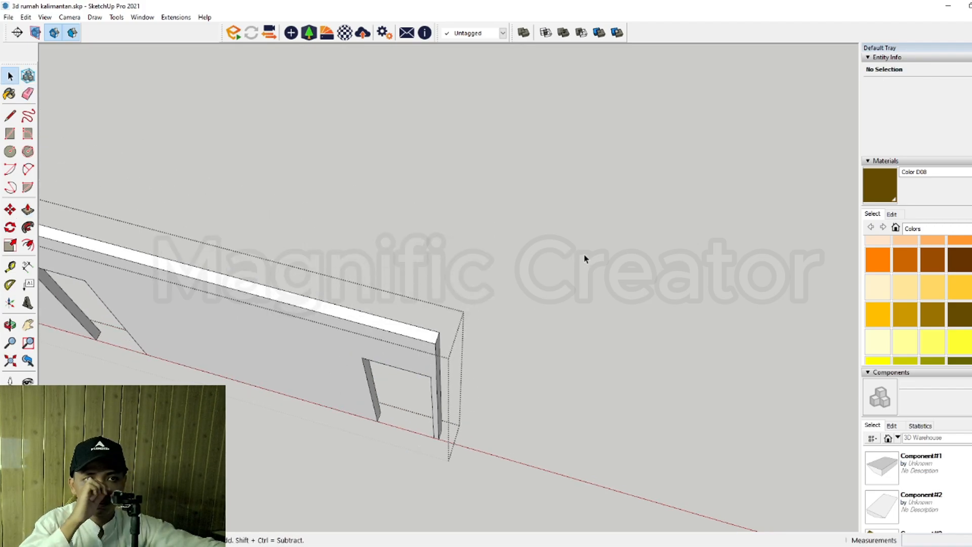
pyautogui.moveTo(584, 258); pyautogui.dragTo(595, 333, button='middle')
pyautogui.scroll(-2, 597, 334)
pyautogui.click(715, 226)
pyautogui.scroll(-4, 452, 373)
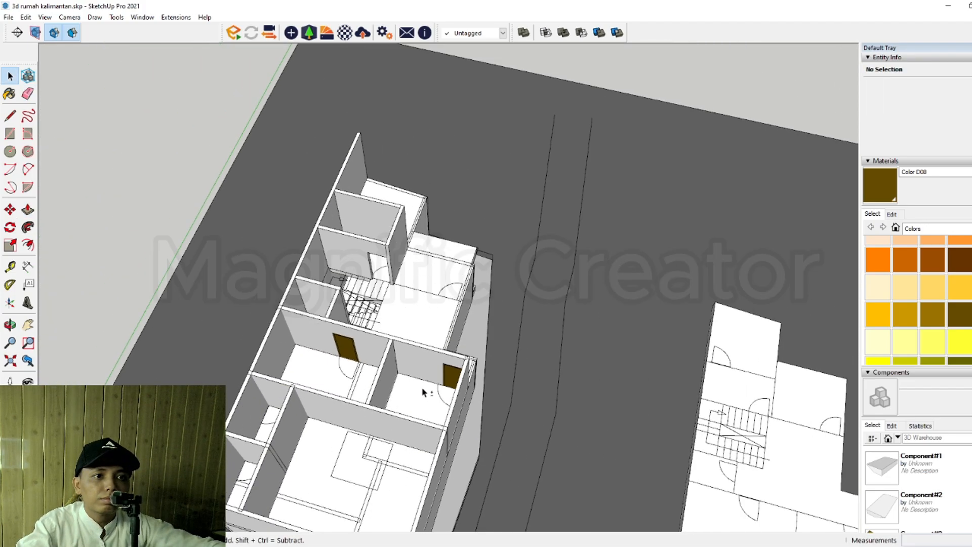
# Step: Copy the first door component about 3622 mm to the door swing drawn in the small room beyond the opposite wall
pyautogui.moveTo(421, 387); pyautogui.dragTo(480, 438, button='middle')
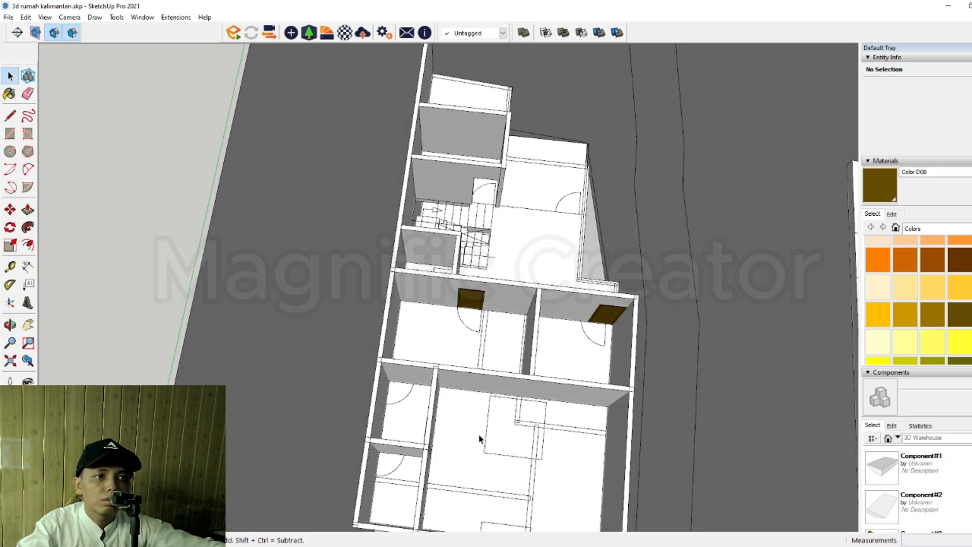
pyautogui.scroll(3, 404, 404)
pyautogui.moveTo(402, 405); pyautogui.dragTo(255, 450, button='middle')
pyautogui.moveTo(496, 387); pyautogui.dragTo(303, 380, button='middle')
pyautogui.scroll(4, 333, 350)
pyautogui.keyDown('shift'); pyautogui.moveTo(332, 351); pyautogui.dragTo(440, 390, button='middle'); pyautogui.keyUp('shift')
pyautogui.scroll(2, 570, 405)
pyautogui.click(570, 400)
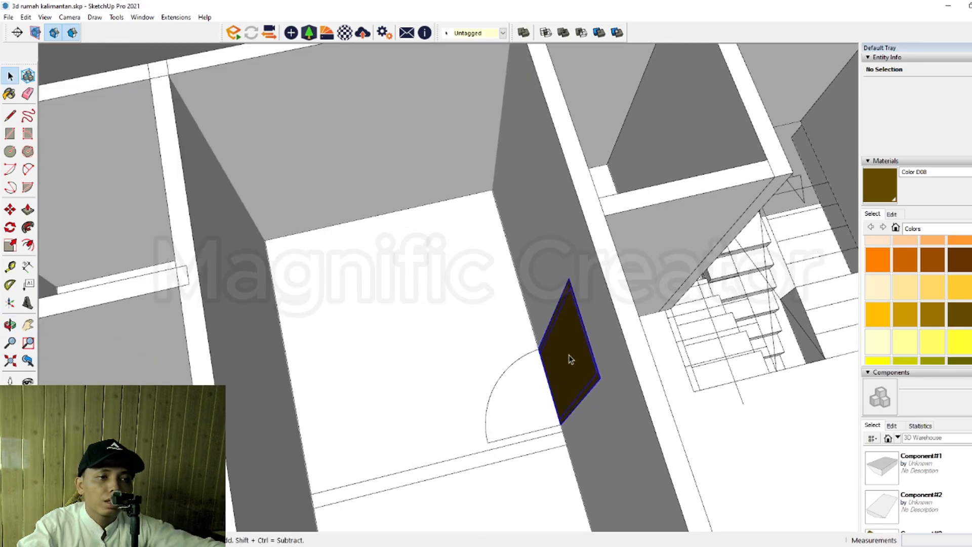
pyautogui.scroll(3, 567, 395)
pyautogui.press('m')
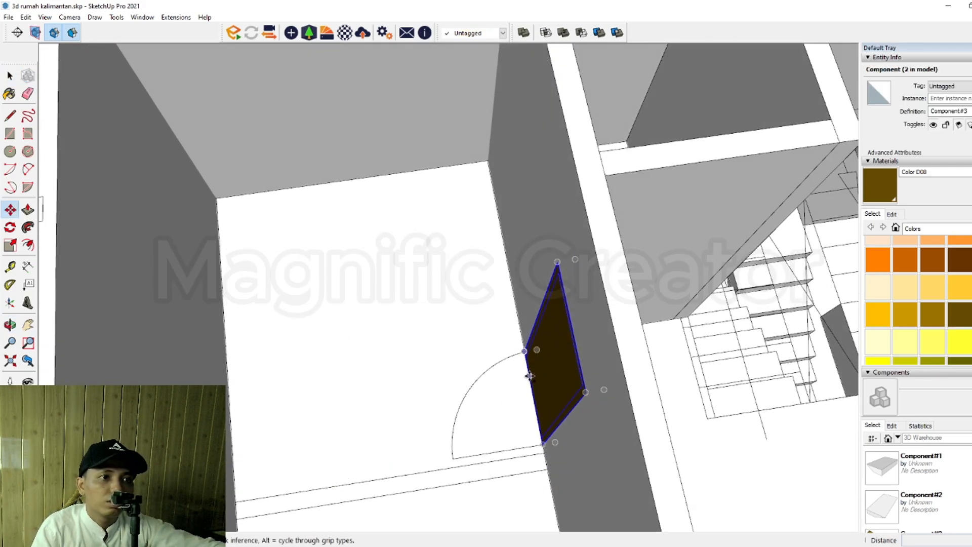
pyautogui.click(531, 369)
pyautogui.moveTo(532, 369); pyautogui.dragTo(650, 349, button='middle')
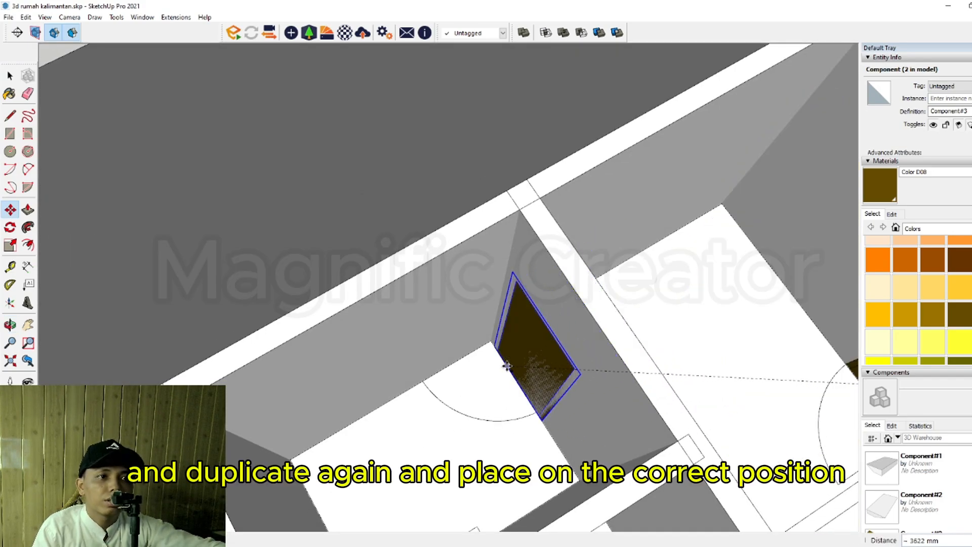
pyautogui.click(506, 365)
# Step: Move the third door along its wall until the frame meets the small room's corner
pyautogui.press('space')
pyautogui.moveTo(507, 365); pyautogui.dragTo(340, 304, button='middle')
pyautogui.press('m')
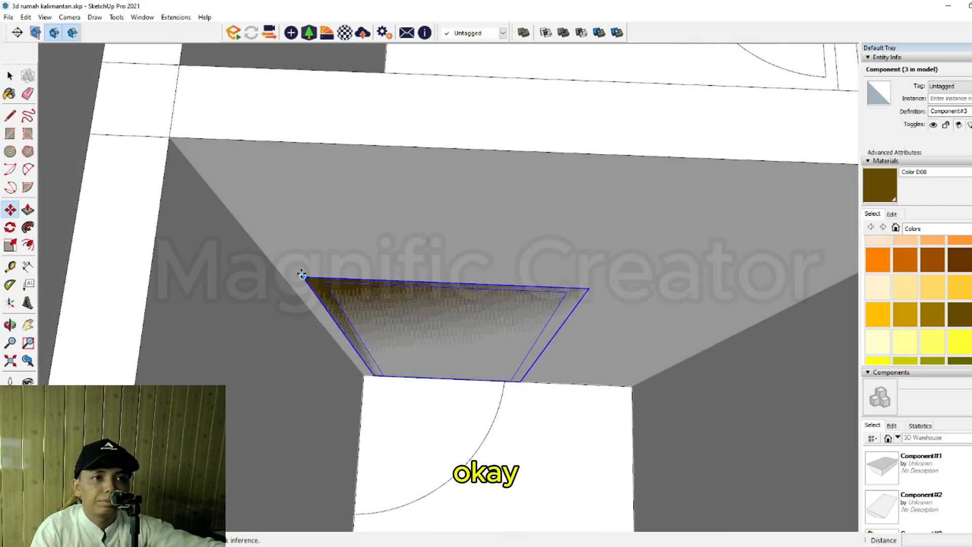
pyautogui.click(301, 274)
pyautogui.press('space')
pyautogui.scroll(-4, 395, 322)
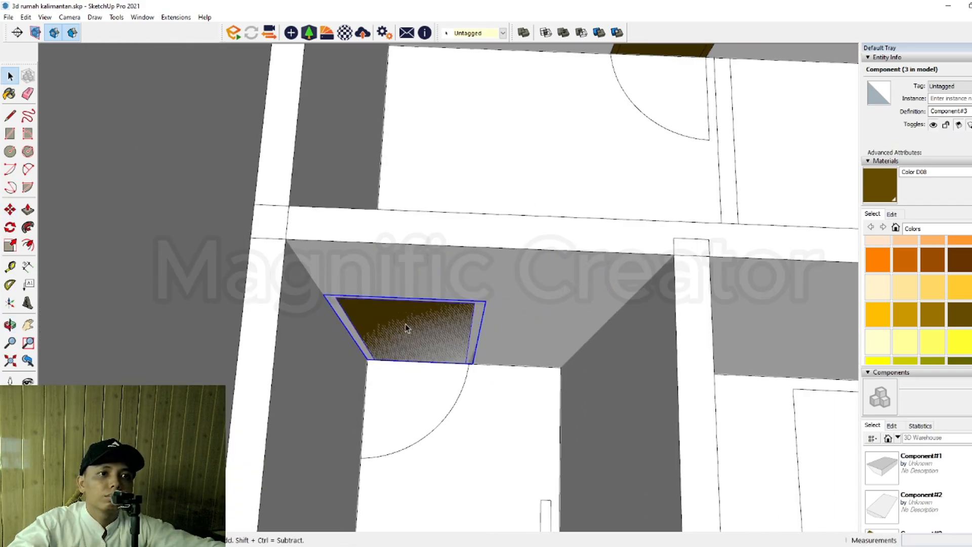
# Step: Open the small room's wall group for editing and draw a 900 mm wide rectangle matching the third door's outline down to the floor
pyautogui.scroll(2, 405, 323)
pyautogui.tripleClick(396, 255)
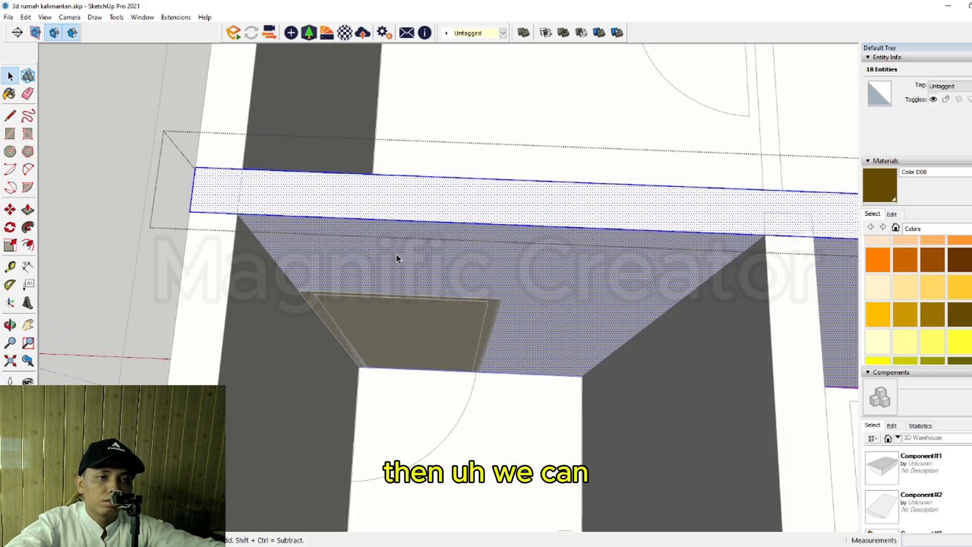
pyautogui.click(298, 290)
pyautogui.scroll(2, 384, 294)
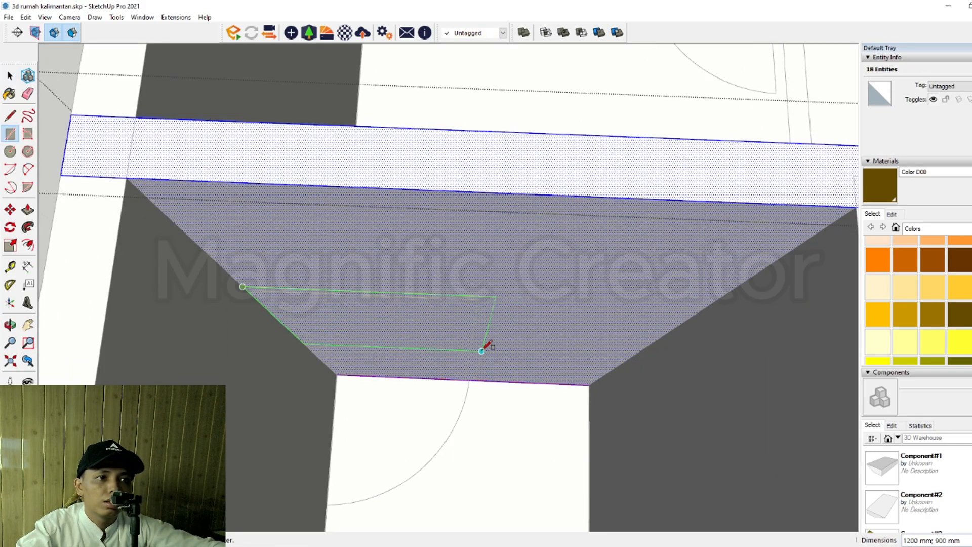
pyautogui.scroll(2, 487, 364)
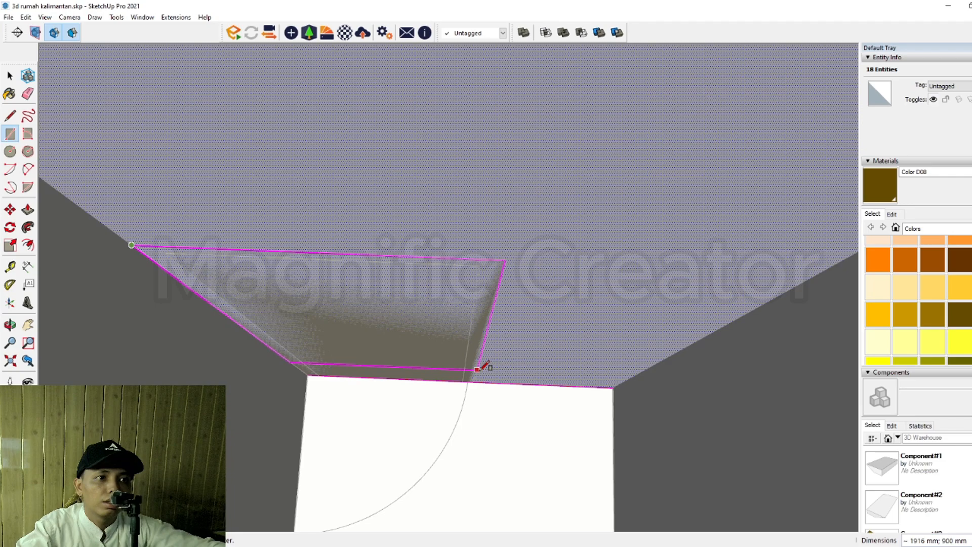
pyautogui.click(476, 397)
pyautogui.press('space')
# Step: Push the door-sized rectangle through the wall thickness to cut the third door opening, and leave the wall group
pyautogui.scroll(-3, 478, 393)
pyautogui.moveTo(479, 394); pyautogui.dragTo(399, 383, button='middle')
pyautogui.press('i')
pyautogui.press('p')
pyautogui.click(320, 332)
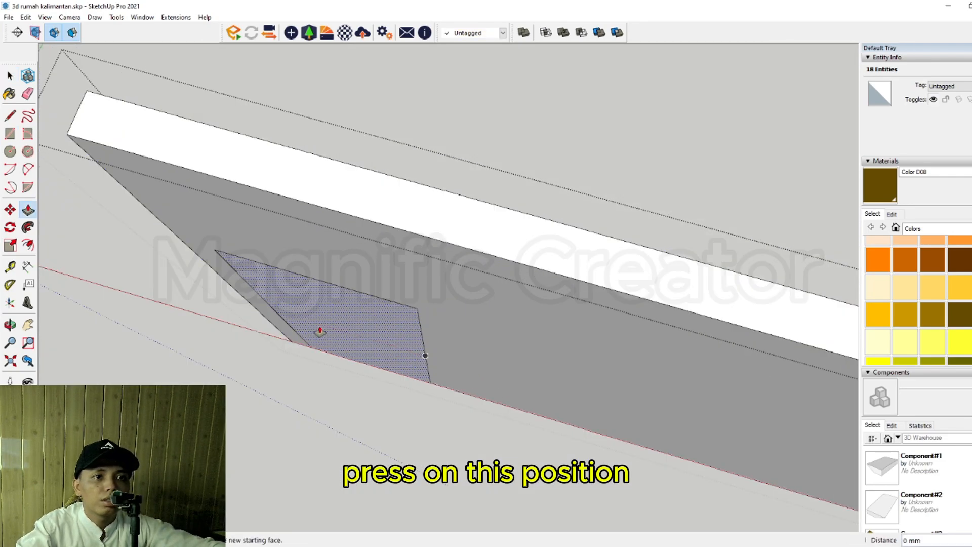
pyautogui.click(402, 321)
pyautogui.press('space')
pyautogui.scroll(-3, 531, 176)
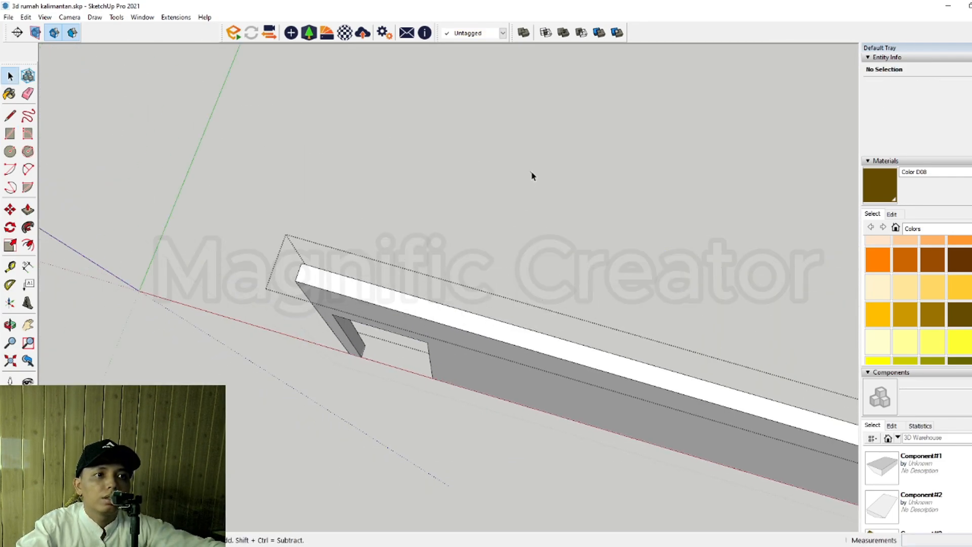
pyautogui.click(532, 176)
pyautogui.scroll(-3, 452, 278)
pyautogui.click(266, 142)
# Step: Copy the door at the corner of the neighbouring larger room about 6394 mm to the open doorway beside the stairs
pyautogui.scroll(-3, 408, 311)
pyautogui.keyDown('shift'); pyautogui.moveTo(446, 325); pyautogui.dragTo(439, 304, button='middle'); pyautogui.keyUp('shift')
pyautogui.scroll(-3, 382, 353)
pyautogui.keyDown('shift'); pyautogui.moveTo(392, 380); pyautogui.dragTo(380, 405, button='middle'); pyautogui.keyUp('shift')
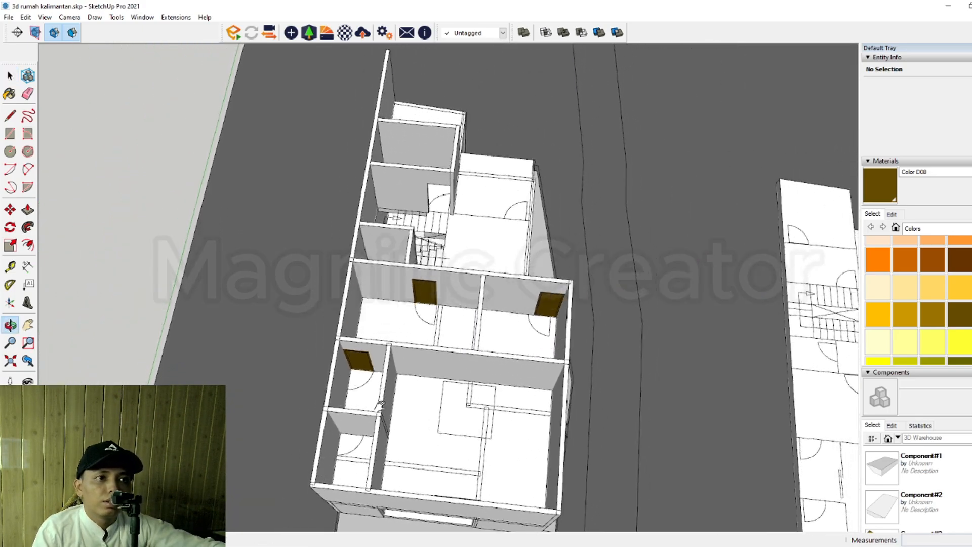
pyautogui.press('space')
pyautogui.scroll(6, 557, 385)
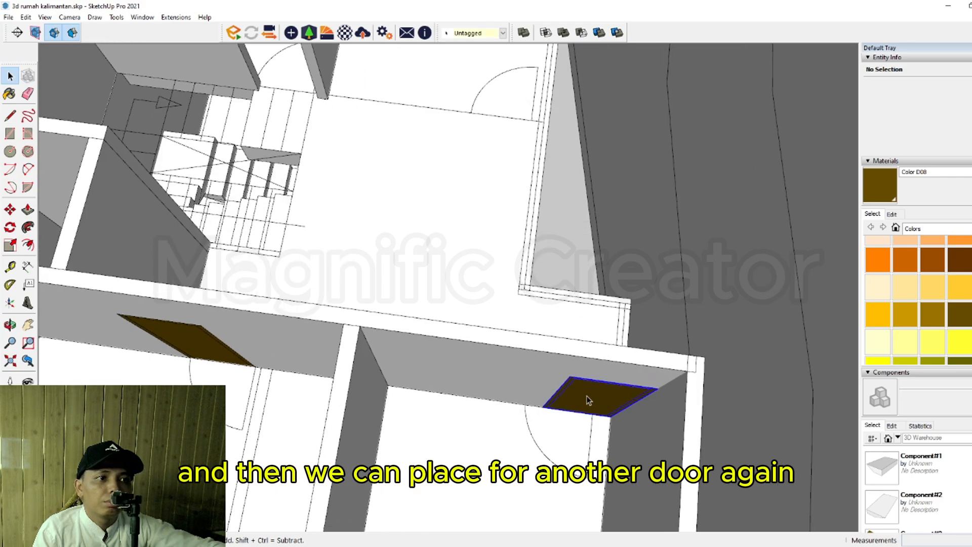
pyautogui.scroll(5, 586, 400)
pyautogui.click(590, 398)
pyautogui.press('m')
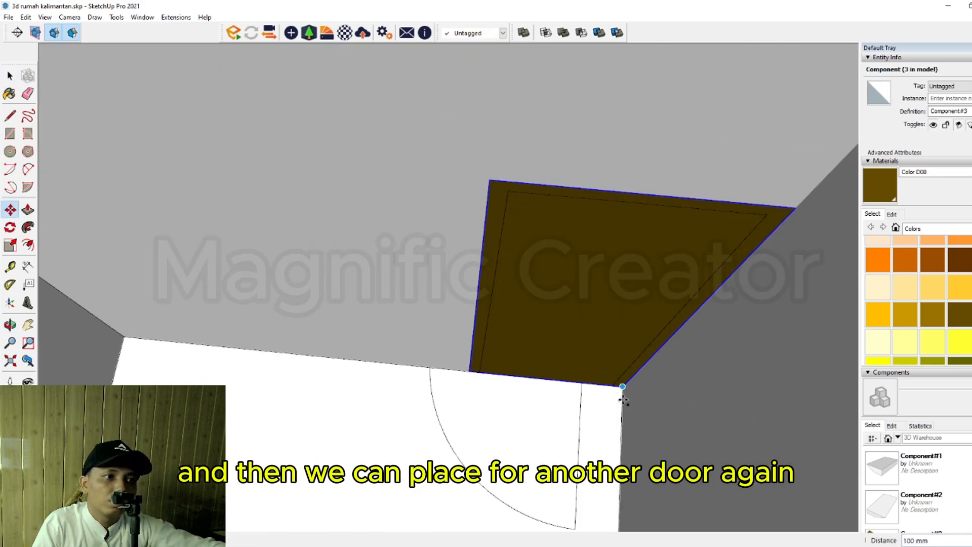
pyautogui.click(622, 392)
pyautogui.scroll(-5, 591, 411)
pyautogui.keyDown('shift'); pyautogui.moveTo(405, 251); pyautogui.dragTo(551, 429, button='middle'); pyautogui.keyUp('shift')
pyautogui.scroll(6, 423, 314)
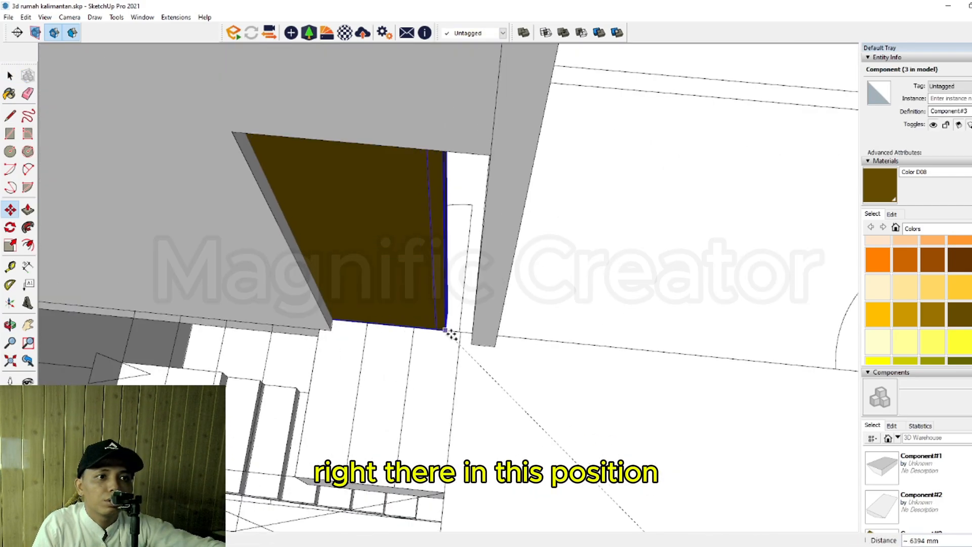
pyautogui.click(451, 335)
# Step: Flip the stairway door to suit the drawn swing and move it about 228 mm into line with the stair-side wall face
pyautogui.scroll(-5, 445, 330)
pyautogui.moveTo(445, 329); pyautogui.dragTo(226, 448, button='middle')
pyautogui.press('space')
pyautogui.scroll(3, 527, 421)
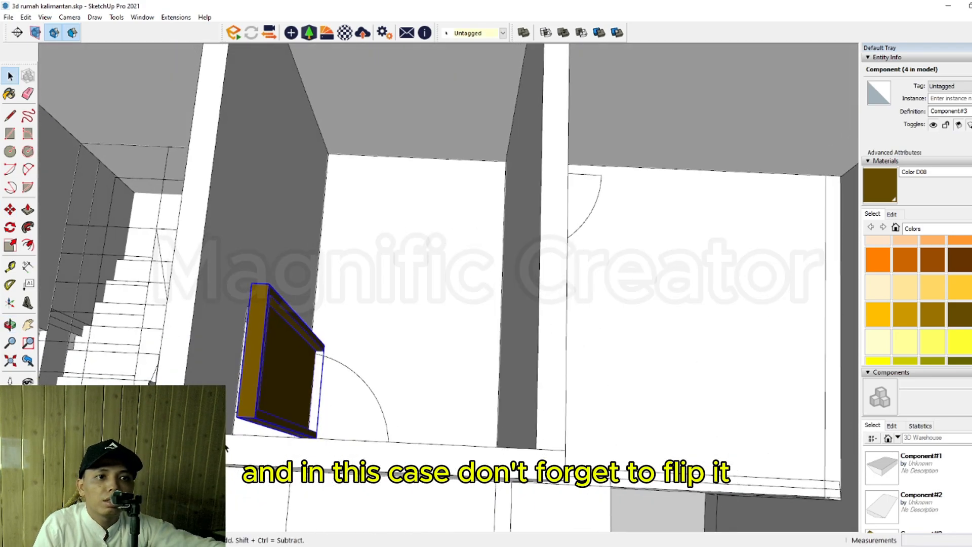
pyautogui.scroll(2, 314, 365)
pyautogui.moveTo(315, 366); pyautogui.dragTo(368, 417, button='middle')
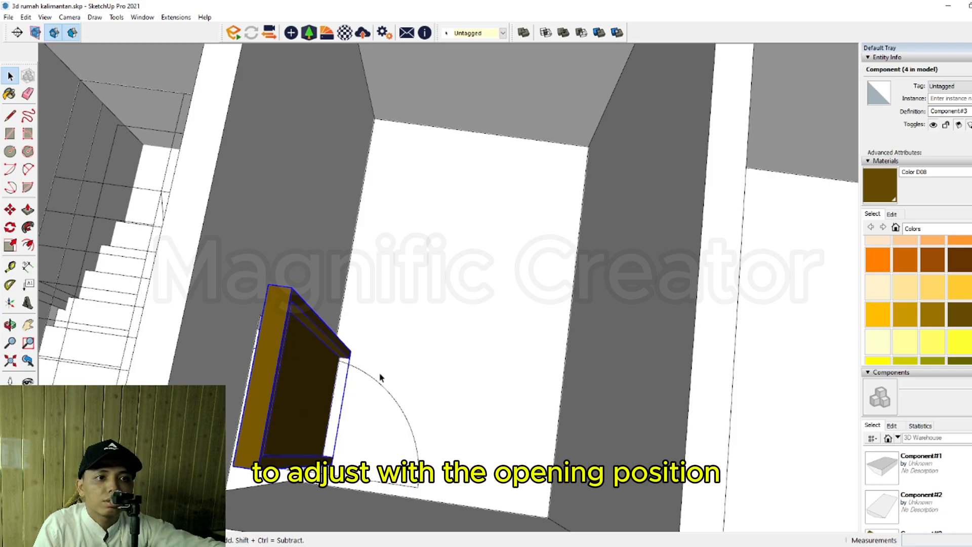
pyautogui.moveTo(375, 490); pyautogui.dragTo(325, 379, button='middle')
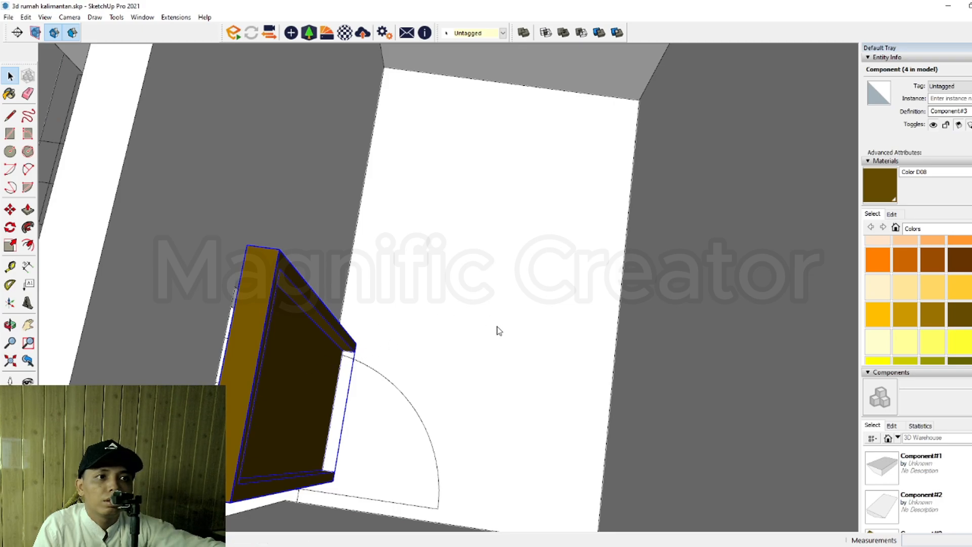
pyautogui.scroll(-5, 496, 329)
pyautogui.moveTo(424, 397); pyautogui.dragTo(505, 368, button='middle')
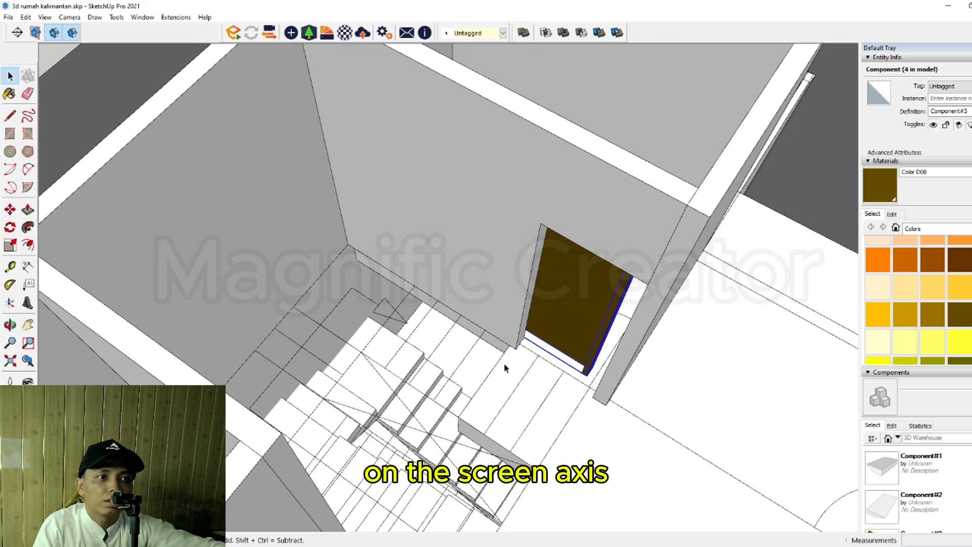
pyautogui.scroll(5, 586, 374)
pyautogui.press('m')
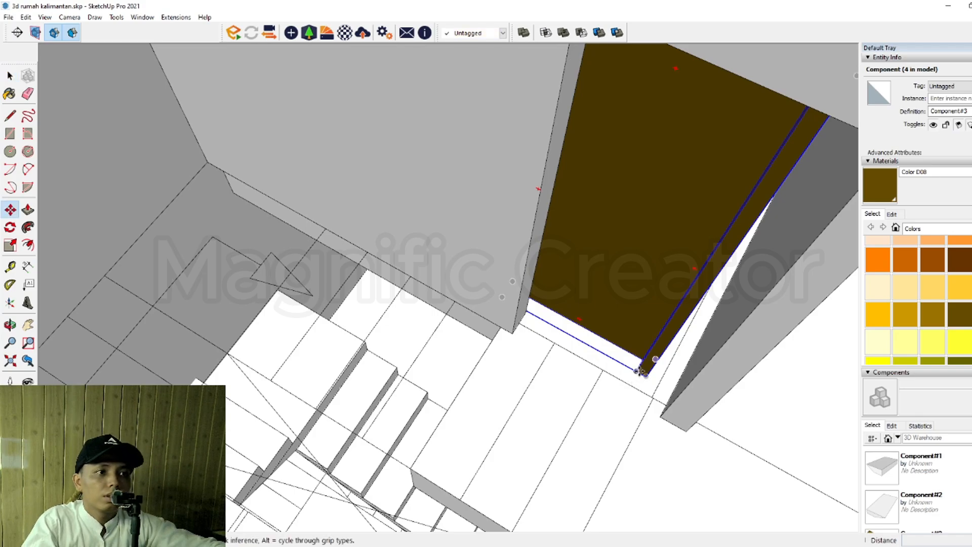
pyautogui.click(638, 371)
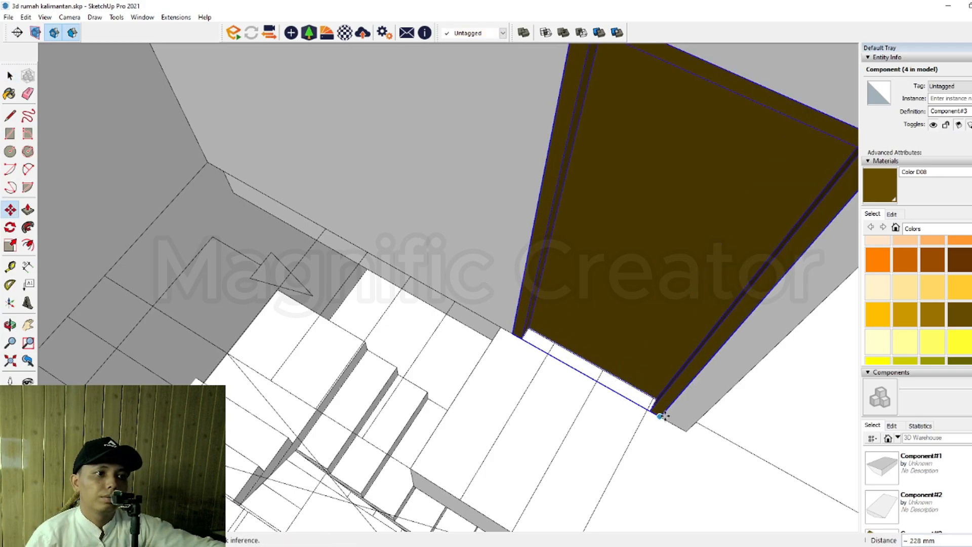
pyautogui.click(610, 400)
pyautogui.press('space')
# Step: Copy the stairway door to the far wall of the adjoining laundry room, with its frame against the inner corner
pyautogui.scroll(-7, 491, 397)
pyautogui.moveTo(536, 363); pyautogui.dragTo(425, 455, button='middle')
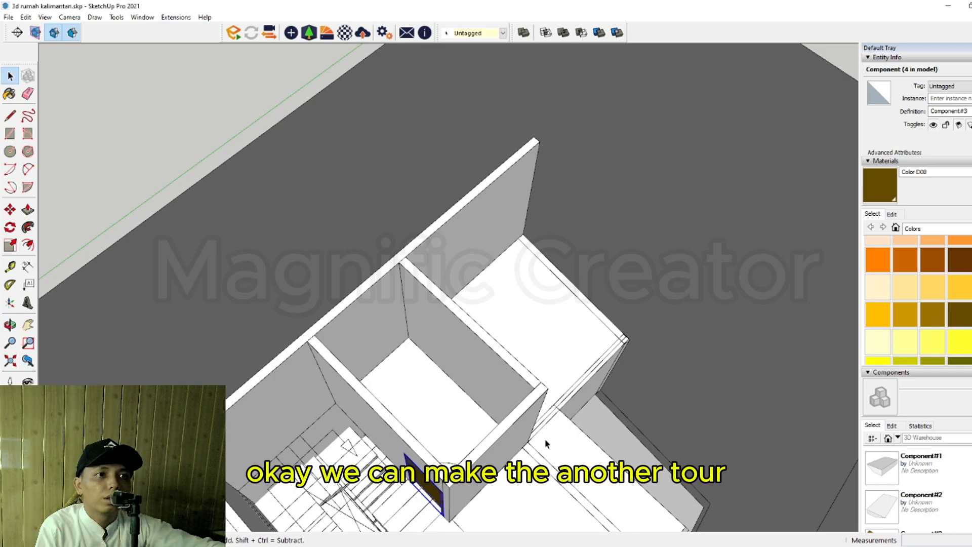
pyautogui.scroll(6, 407, 452)
pyautogui.press('m')
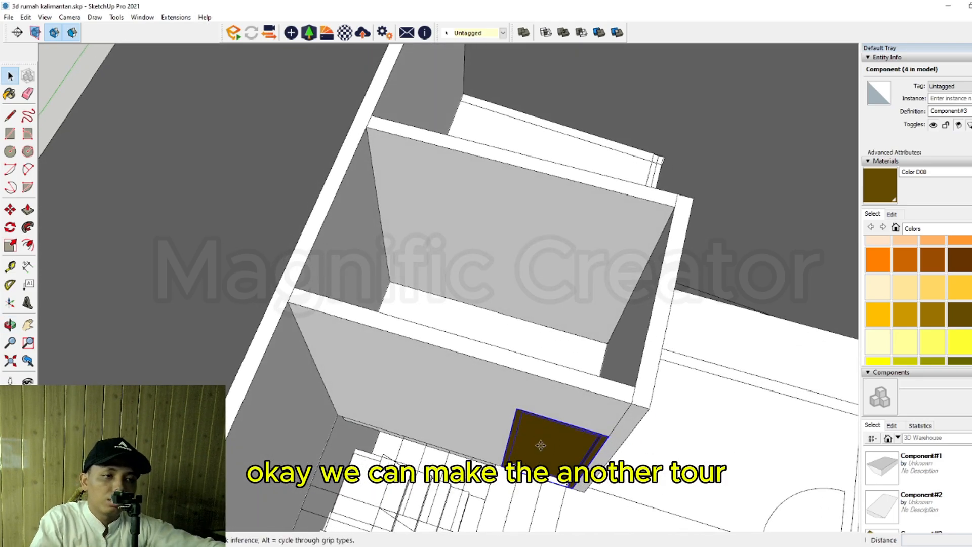
pyautogui.scroll(2, 498, 478)
pyautogui.press('ctrl')
pyautogui.click(498, 462)
pyautogui.scroll(-4, 490, 403)
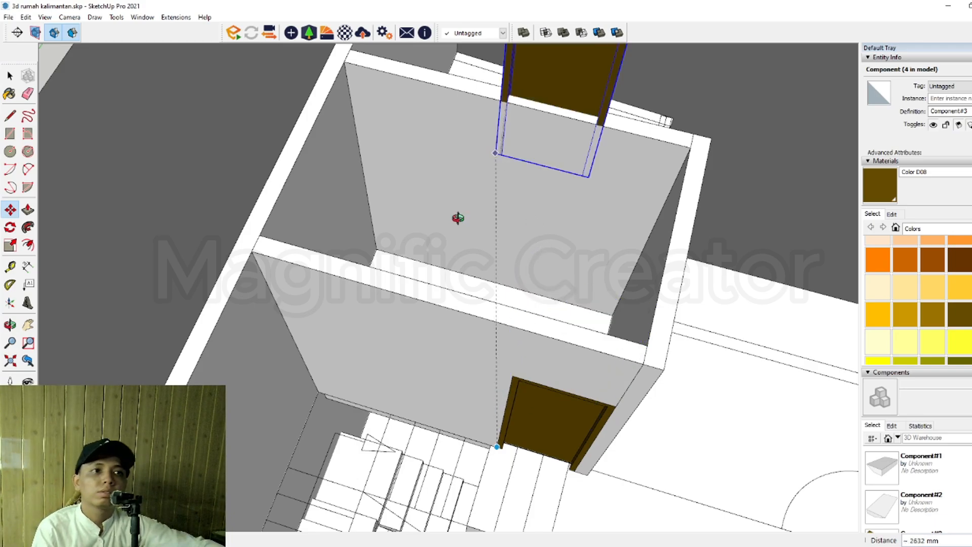
pyautogui.scroll(-1, 420, 268)
pyautogui.scroll(2, 380, 327)
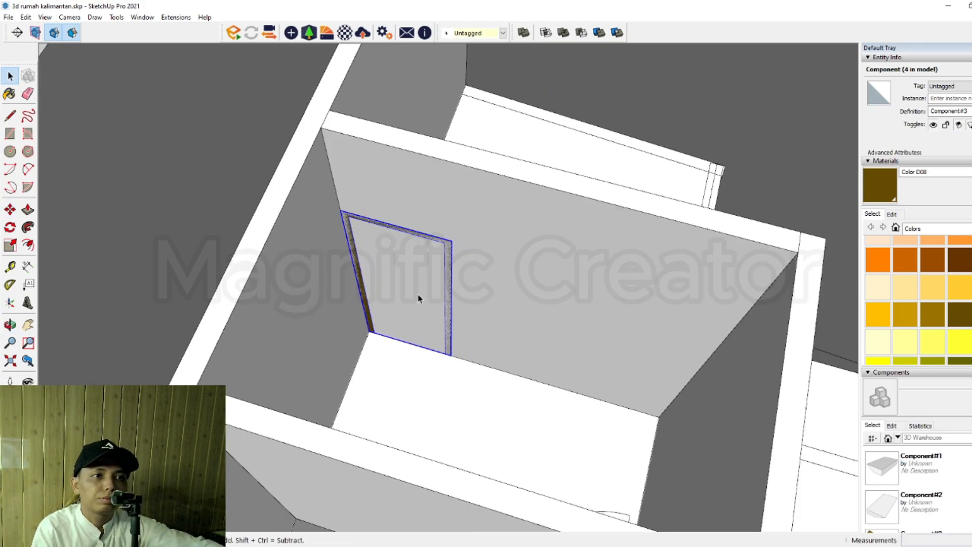
# Step: Check the laundry room door's position against the door swing drawn in the rooftop area beyond the wall
pyautogui.scroll(-1, 418, 296)
pyautogui.moveTo(418, 295); pyautogui.dragTo(494, 374, button='middle')
pyautogui.scroll(3, 404, 355)
pyautogui.moveTo(404, 356); pyautogui.dragTo(536, 332, button='middle')
pyautogui.scroll(-2, 421, 373)
pyautogui.scroll(-1, 421, 373)
pyautogui.scroll(3, 447, 418)
pyautogui.scroll(-3, 451, 397)
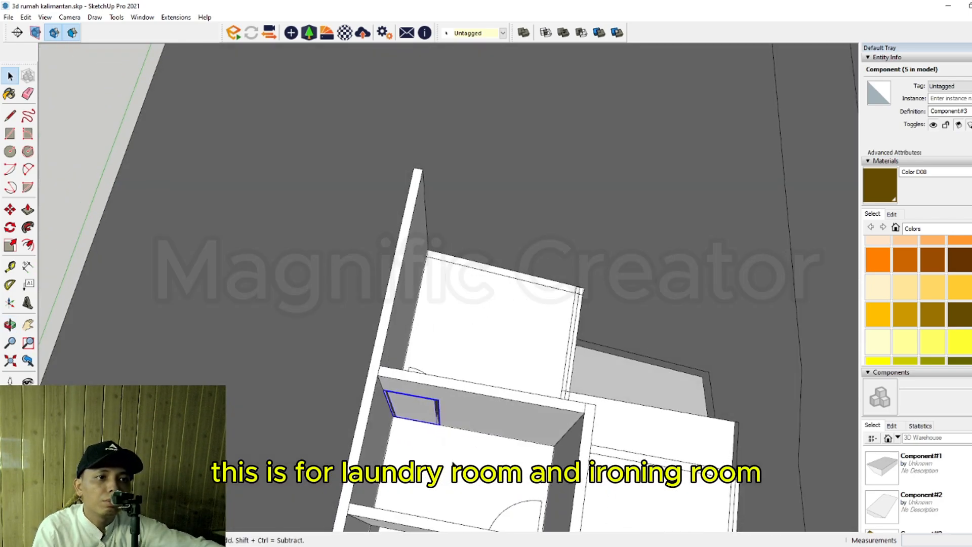
pyautogui.moveTo(432, 491); pyautogui.dragTo(470, 353, button='middle')
pyautogui.scroll(1, 470, 353)
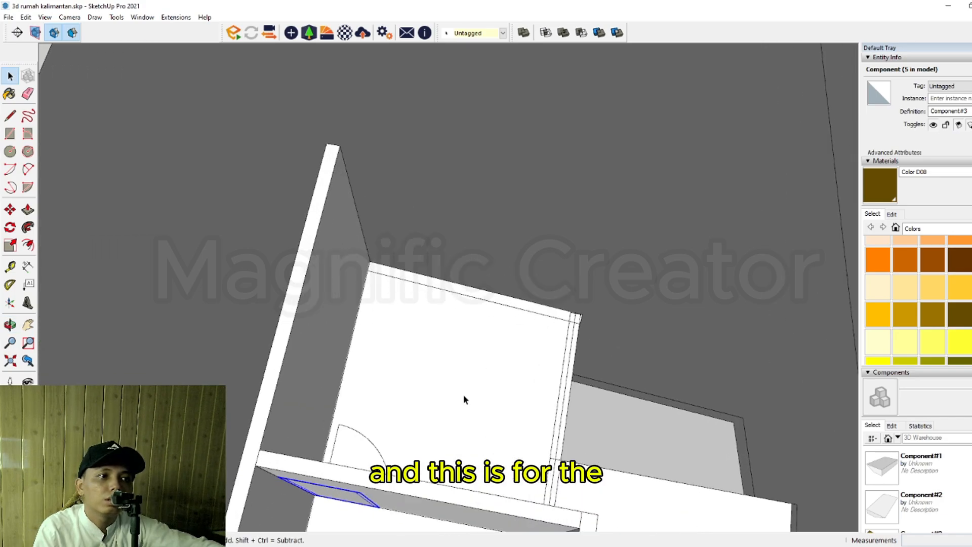
pyautogui.moveTo(463, 399); pyautogui.dragTo(423, 402, button='middle')
# Step: Open the laundry room's far wall group and draw a 900 mm wide rectangle over the door's outline down to the floor
pyautogui.scroll(3, 518, 371)
pyautogui.moveTo(518, 371); pyautogui.dragTo(508, 346, button='middle')
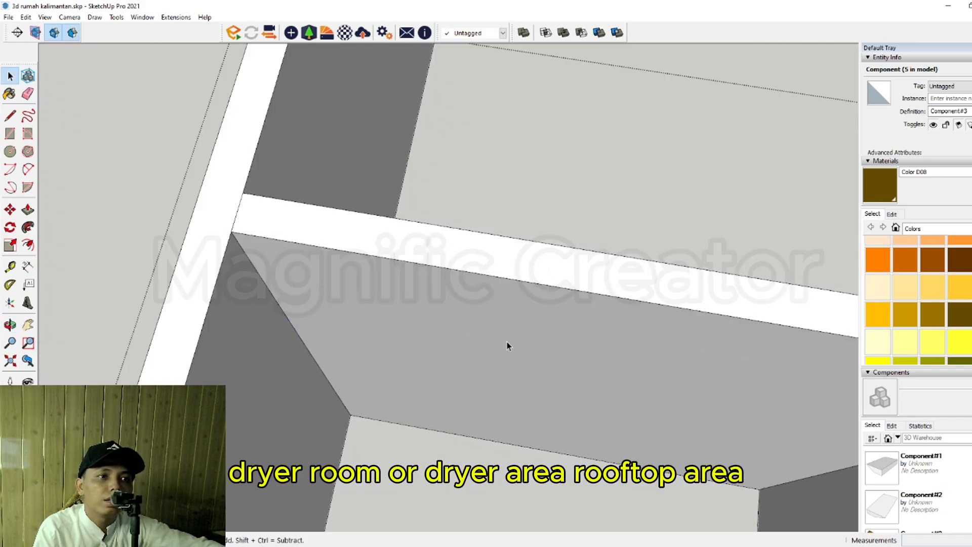
pyautogui.tripleClick(507, 345)
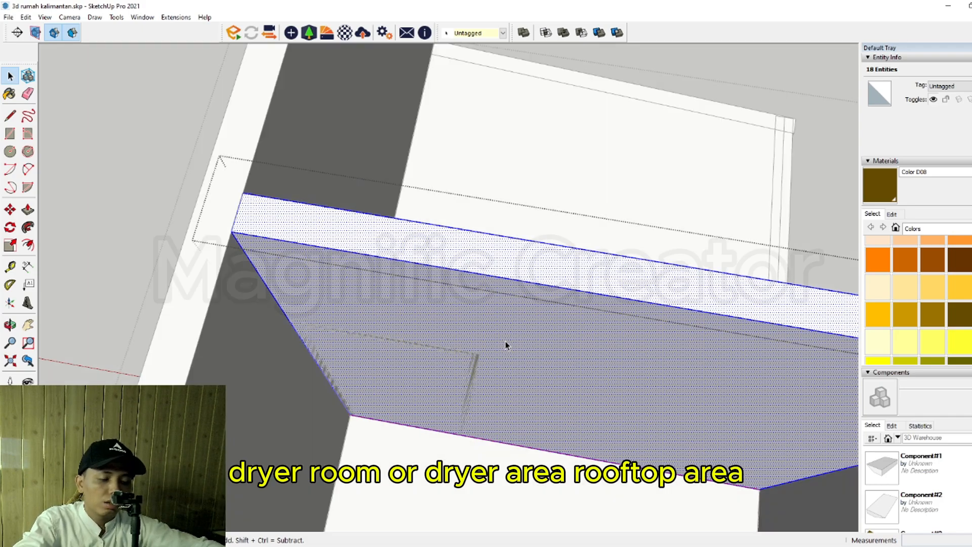
pyautogui.scroll(2, 506, 341)
pyautogui.click(478, 352)
pyautogui.keyDown('shift'); pyautogui.moveTo(403, 363); pyautogui.dragTo(536, 314, button='middle'); pyautogui.keyUp('shift')
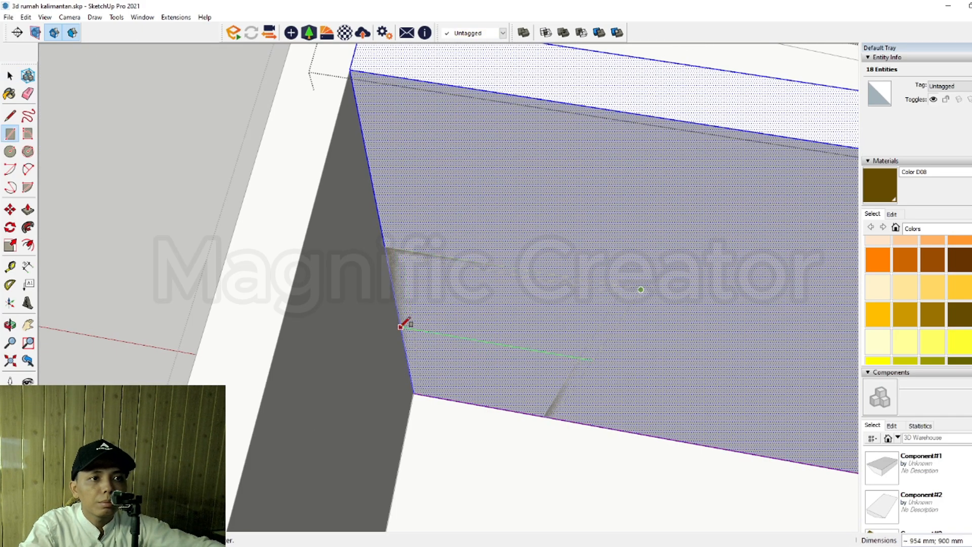
pyautogui.click(411, 429)
pyautogui.press('space')
# Step: Push the rectangle through the laundry room wall to cut the door opening, and leave the wall group
pyautogui.scroll(-1, 412, 427)
pyautogui.moveTo(414, 423); pyautogui.dragTo(437, 358, button='middle')
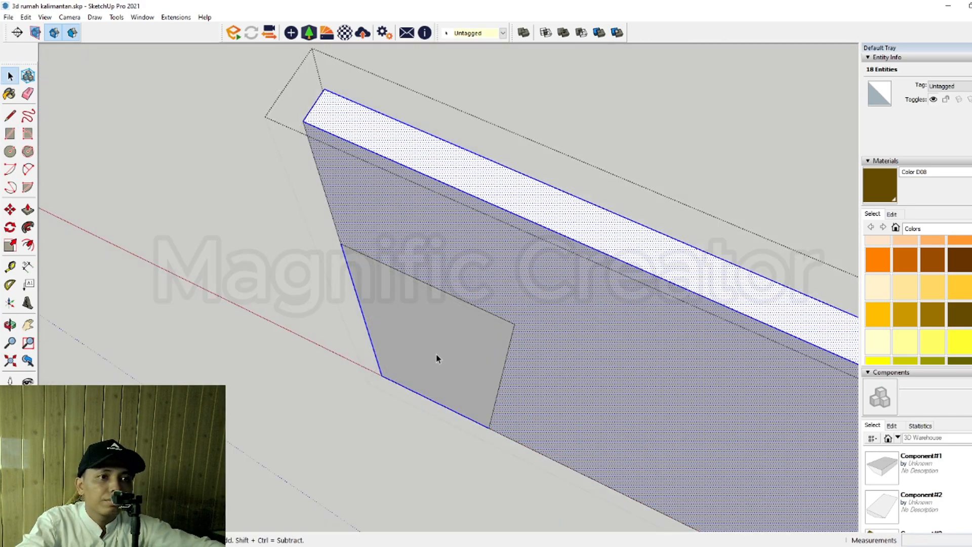
pyautogui.click(437, 358)
pyautogui.press('p')
pyautogui.click(393, 328)
pyautogui.click(479, 331)
pyautogui.press('space')
pyautogui.scroll(-3, 434, 373)
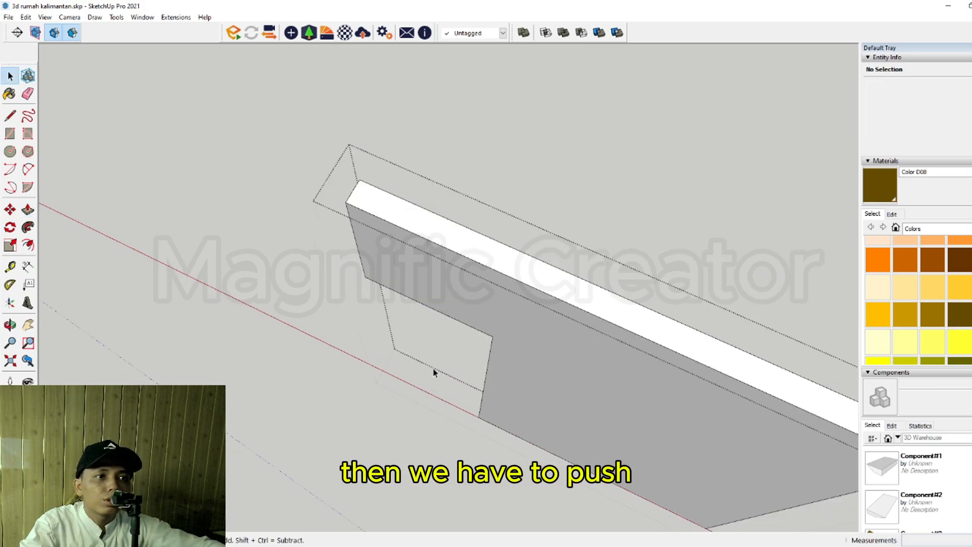
pyautogui.click(333, 164)
pyautogui.click(305, 200)
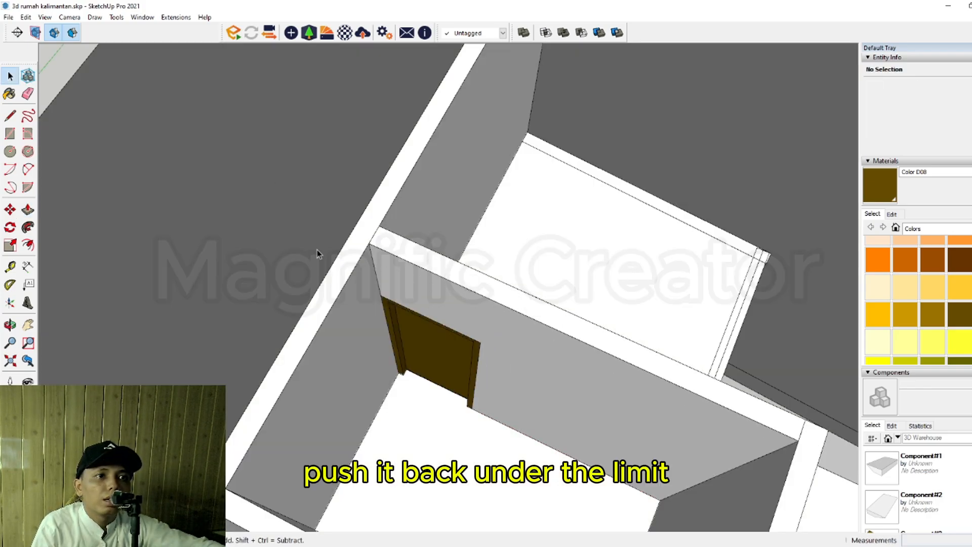
# Step: Copy the small room's door about 1250 mm out from its wall, toward the bathroom
pyautogui.scroll(-5, 334, 256)
pyautogui.keyDown('shift'); pyautogui.moveTo(395, 273); pyautogui.dragTo(470, 244, button='middle'); pyautogui.keyUp('shift')
pyautogui.scroll(-3, 469, 244)
pyautogui.keyDown('shift'); pyautogui.moveTo(431, 405); pyautogui.dragTo(428, 283, button='middle'); pyautogui.keyUp('shift')
pyautogui.scroll(3, 410, 350)
pyautogui.keyDown('shift'); pyautogui.moveTo(411, 355); pyautogui.dragTo(579, 386, button='middle'); pyautogui.keyUp('shift')
pyautogui.scroll(3, 527, 331)
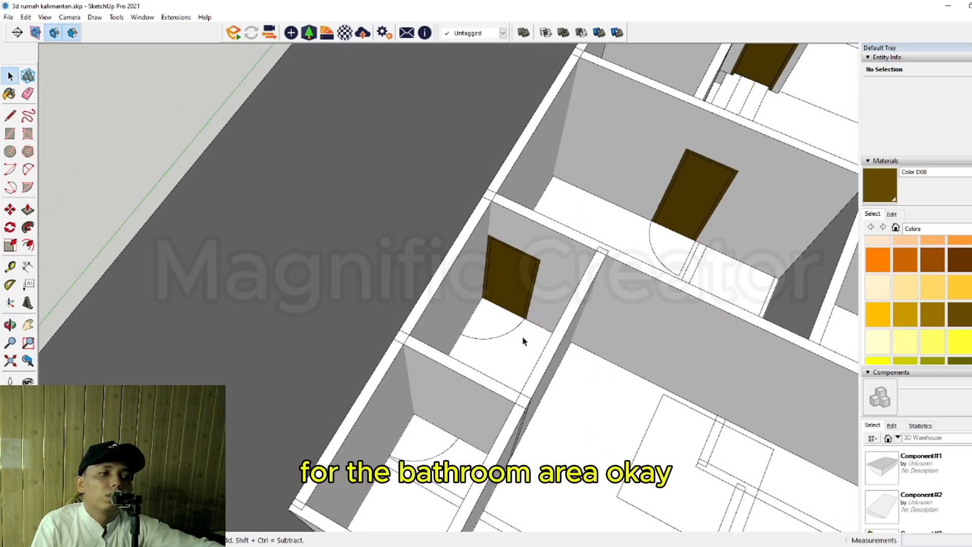
pyautogui.scroll(3, 521, 334)
pyautogui.moveTo(522, 334); pyautogui.dragTo(494, 281, button='middle')
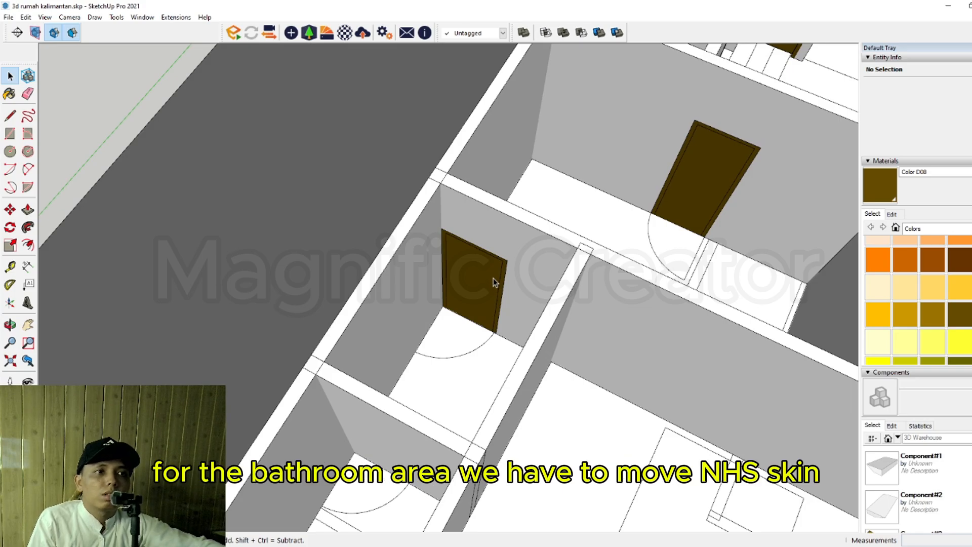
pyautogui.scroll(2, 482, 302)
pyautogui.click(481, 302)
pyautogui.scroll(2, 499, 334)
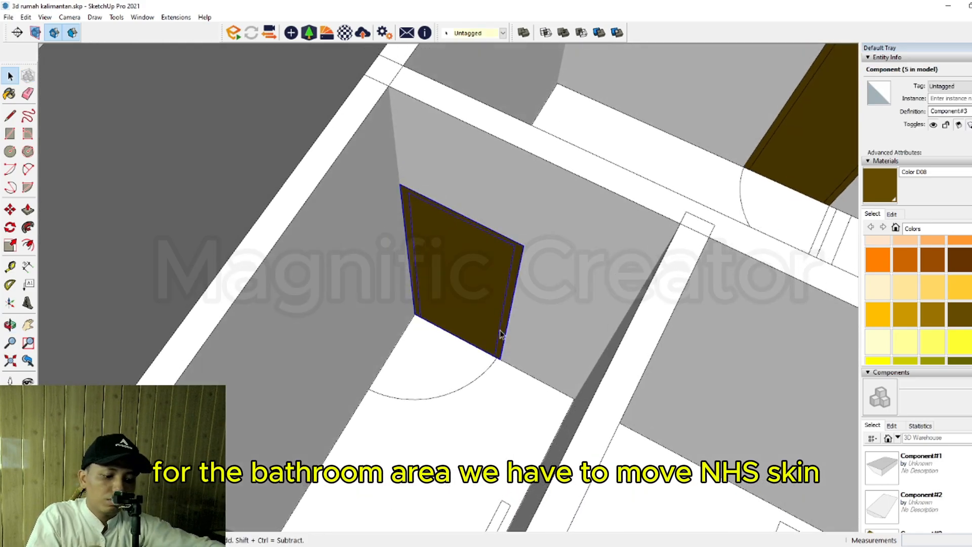
pyautogui.click(499, 360)
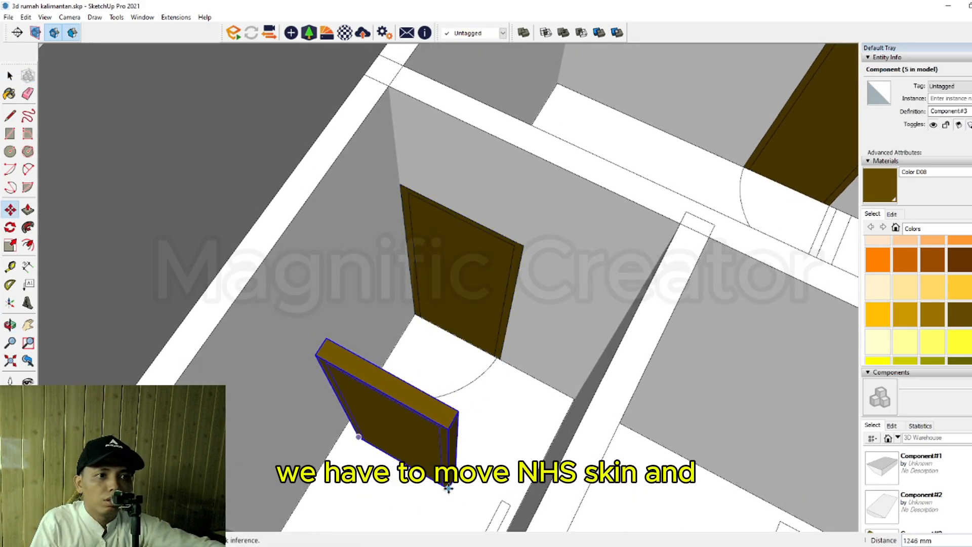
pyautogui.click(411, 459)
# Step: Flip the new door copy front to back so its recessed side faces the bathroom
pyautogui.press('space')
pyautogui.scroll(3, 434, 410)
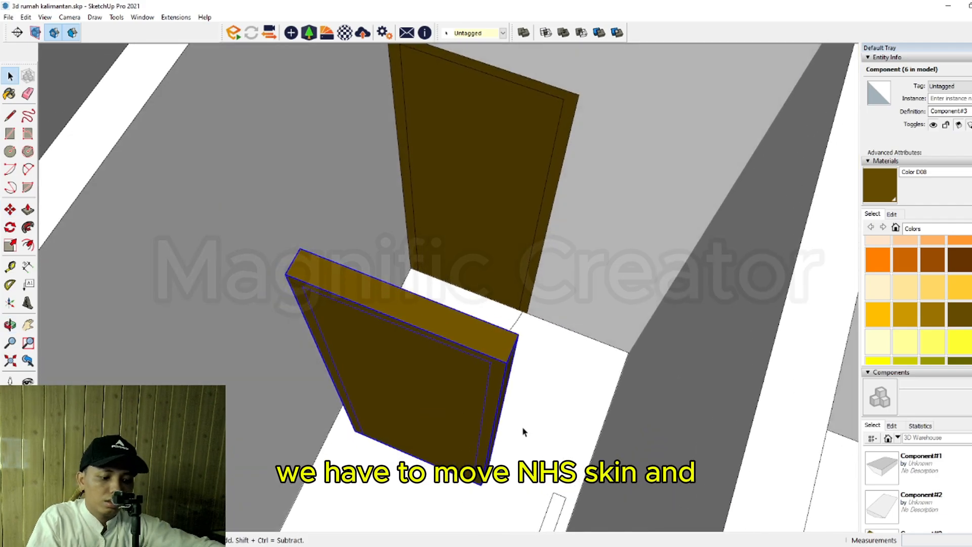
pyautogui.press('m')
pyautogui.click(545, 397)
pyautogui.press('space')
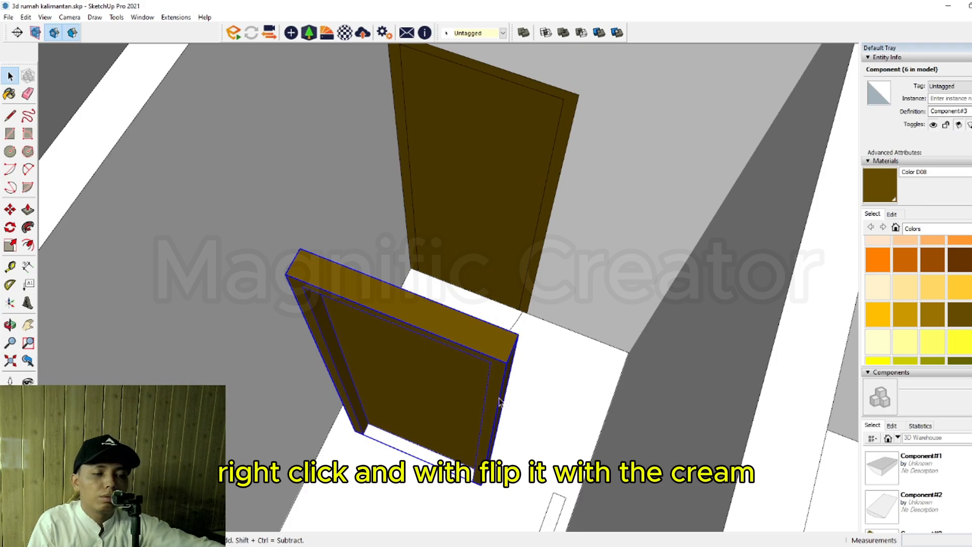
# Step: Move the flipped door onto the bathroom wall, with its bottom corner at the room's inner corner beside the drawn swing
pyautogui.scroll(-2, 501, 416)
pyautogui.moveTo(446, 412); pyautogui.dragTo(423, 359, button='middle')
pyautogui.press('m')
pyautogui.scroll(3, 422, 360)
pyautogui.click(427, 357)
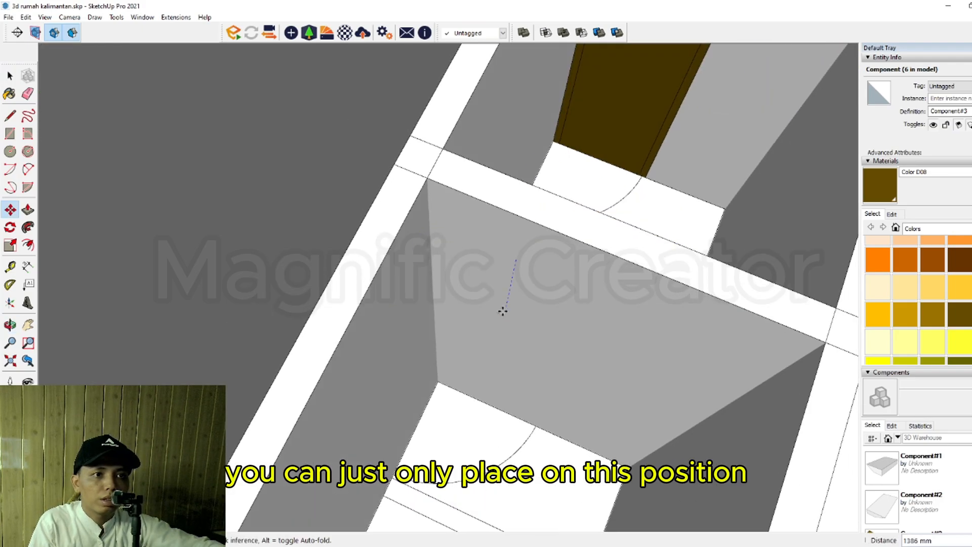
pyautogui.click(440, 385)
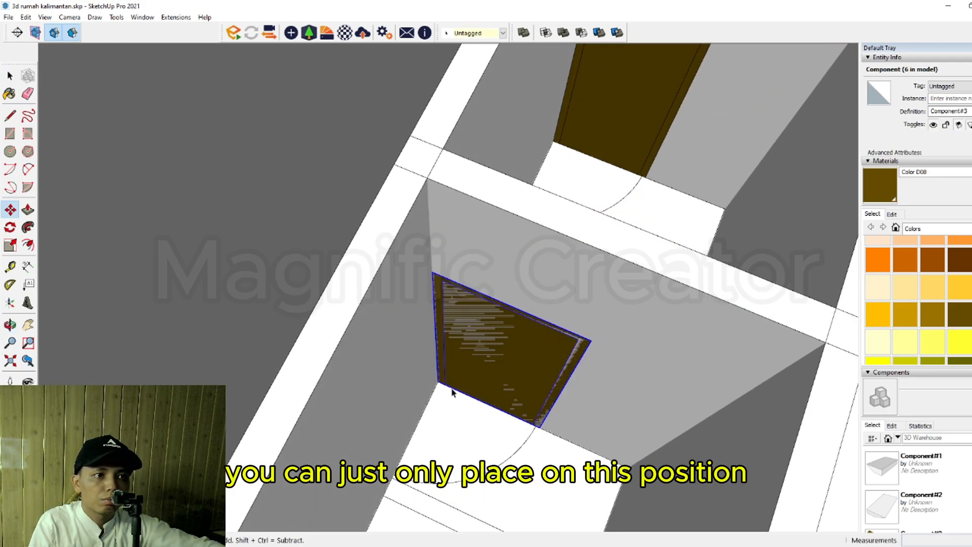
# Step: Make the bathroom door component unique and narrow its frame by moving the side post 100 mm inward
pyautogui.scroll(-2, 451, 389)
pyautogui.moveTo(448, 382); pyautogui.dragTo(525, 358, button='middle')
pyautogui.scroll(2, 525, 357)
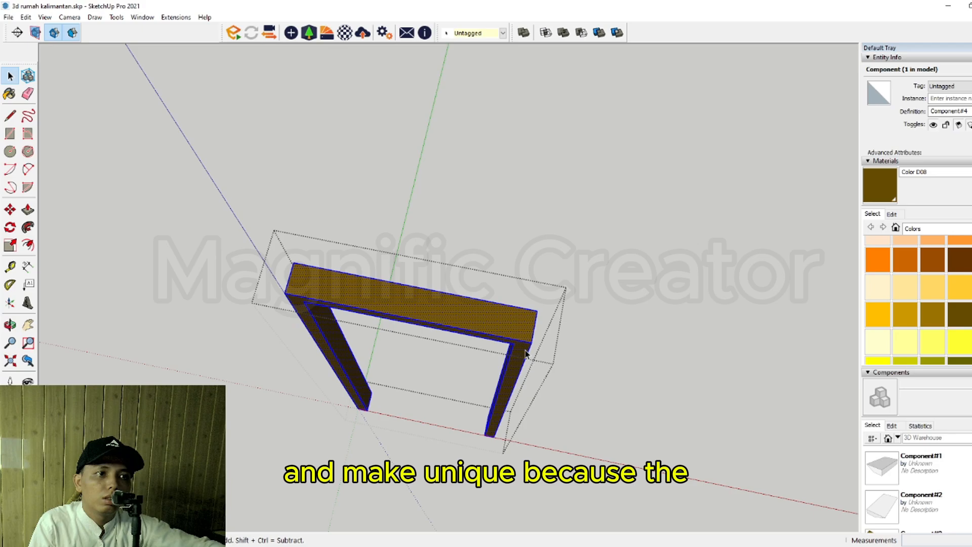
pyautogui.scroll(-3, 515, 348)
pyautogui.moveTo(445, 269); pyautogui.dragTo(474, 332)
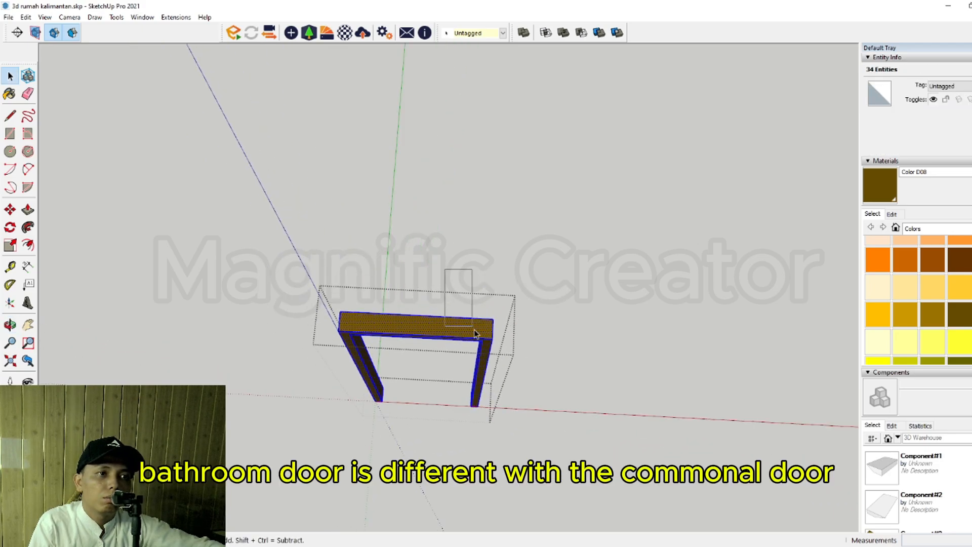
pyautogui.moveTo(475, 333); pyautogui.dragTo(484, 357, button='middle')
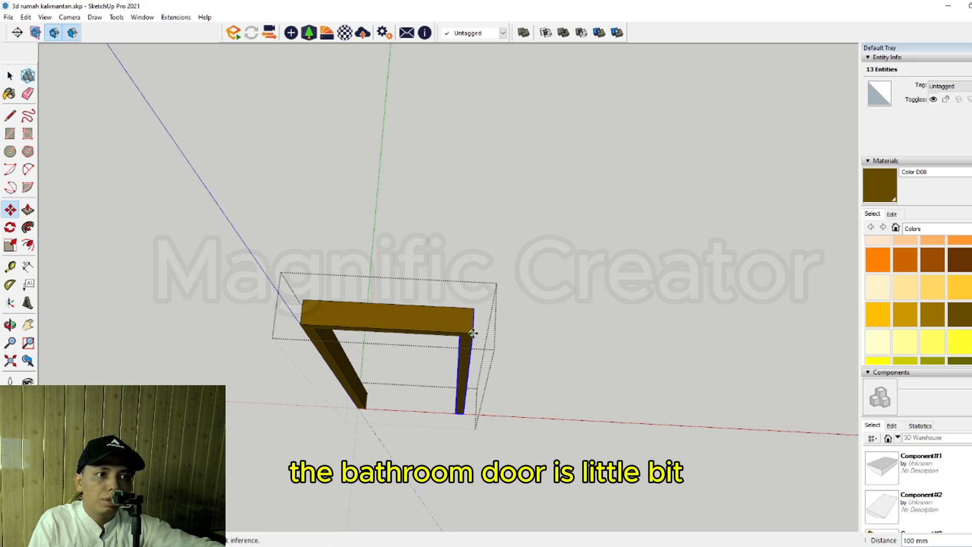
pyautogui.scroll(-1, 474, 333)
pyautogui.click(561, 218)
pyautogui.scroll(1, 457, 345)
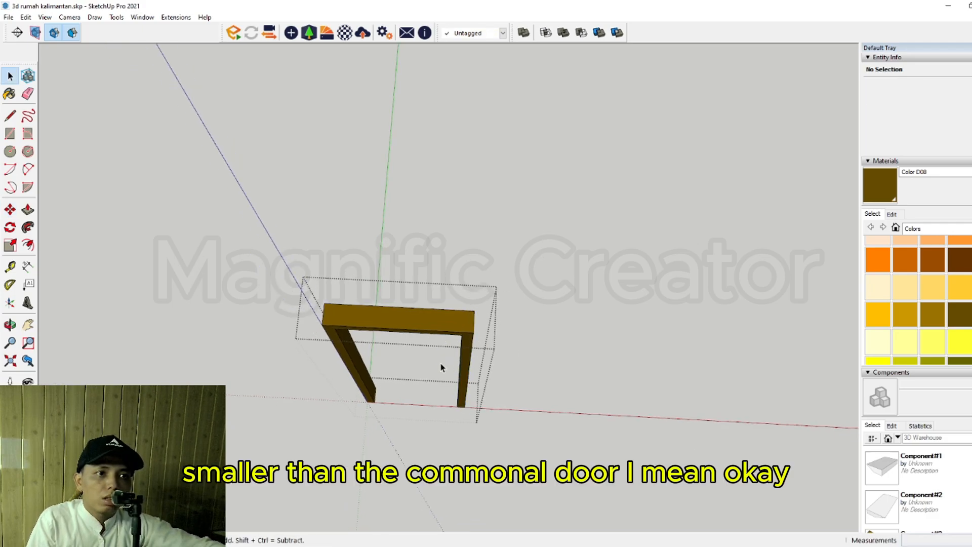
# Step: Push the side face of the bathroom door leaf in to fit the narrowed frame, and leave the component
pyautogui.doubleClick(441, 363)
pyautogui.scroll(-1, 440, 363)
pyautogui.tripleClick(440, 366)
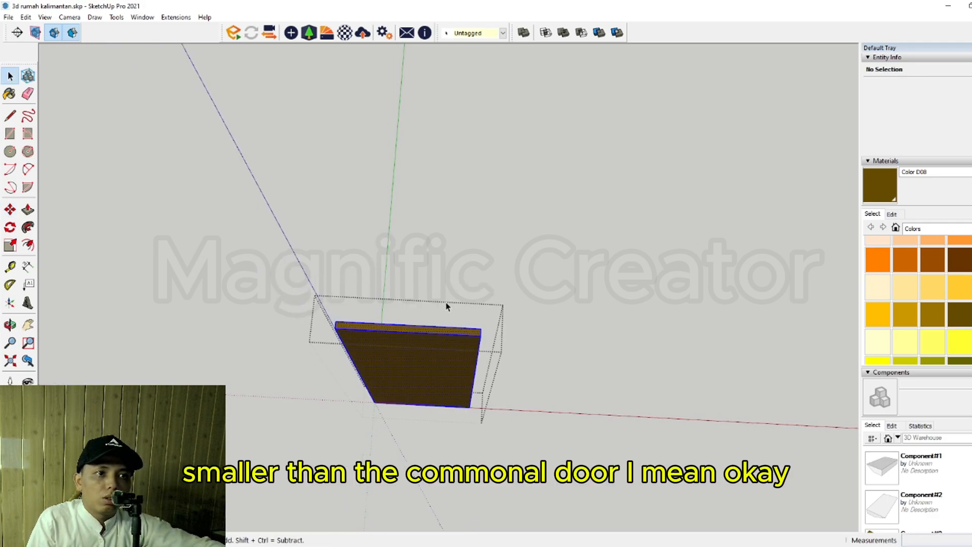
pyautogui.click(481, 340)
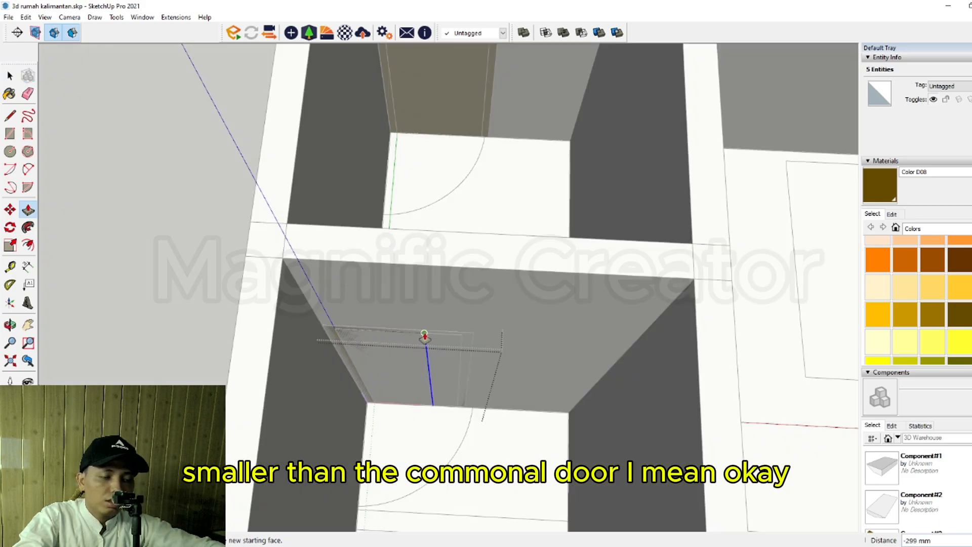
pyautogui.click(459, 343)
pyautogui.press('space')
pyautogui.scroll(-1, 456, 343)
pyautogui.click(218, 201)
pyautogui.scroll(3, 525, 383)
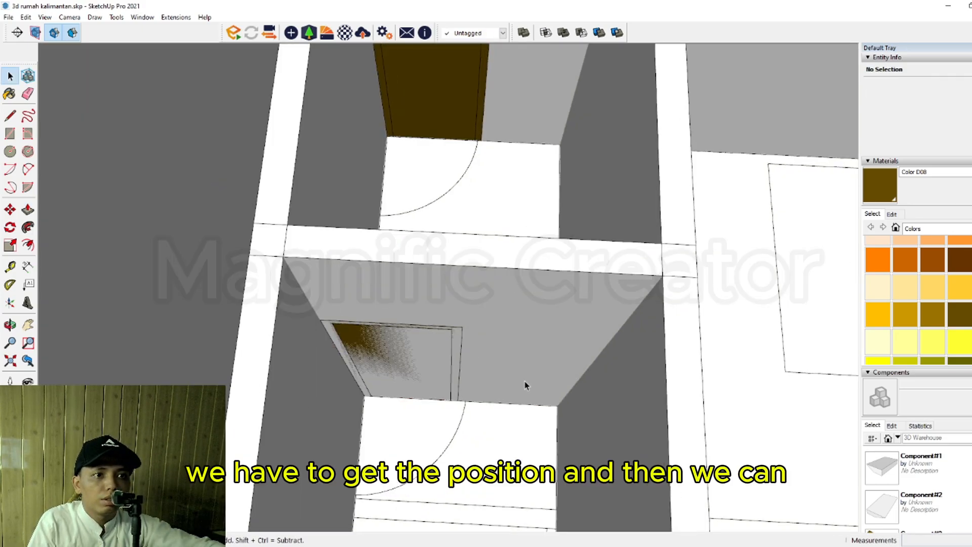
# Step: Open the bathroom wall group and draw a rectangle on its face matching the outline of the narrowed door
pyautogui.moveTo(525, 383); pyautogui.dragTo(417, 344, button='middle')
pyautogui.tripleClick(524, 299)
pyautogui.press('r')
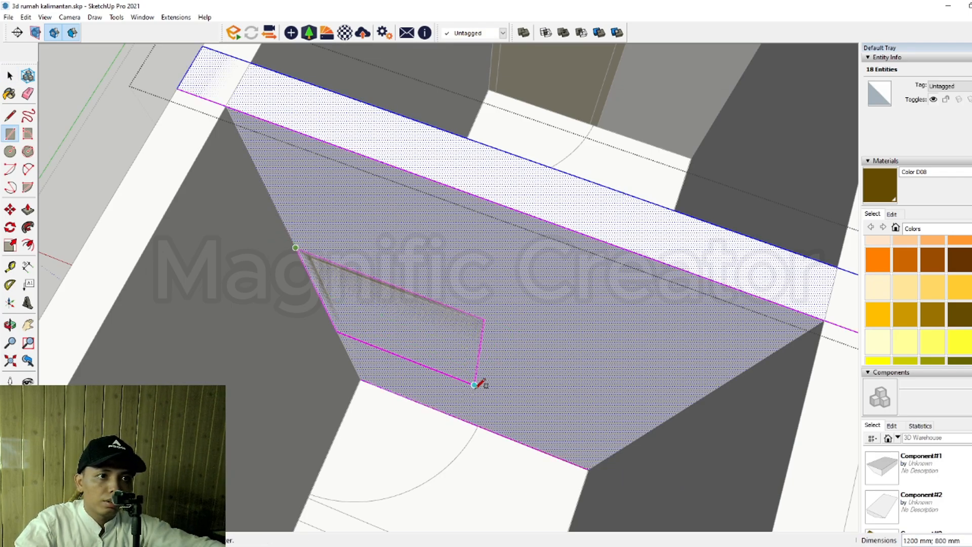
pyautogui.scroll(1, 471, 410)
pyautogui.click(470, 428)
pyautogui.press('space')
# Step: Push the door rectangle 150 mm through the bathroom wall to cut the opening, and leave the wall group
pyautogui.scroll(-3, 472, 450)
pyautogui.moveTo(471, 450); pyautogui.dragTo(430, 444, button='middle')
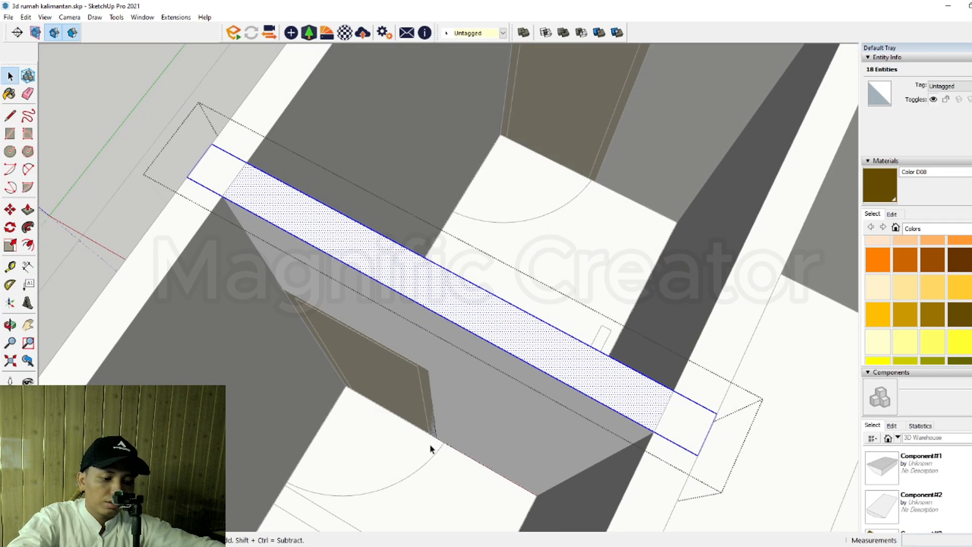
pyautogui.press('i')
pyautogui.click(375, 401)
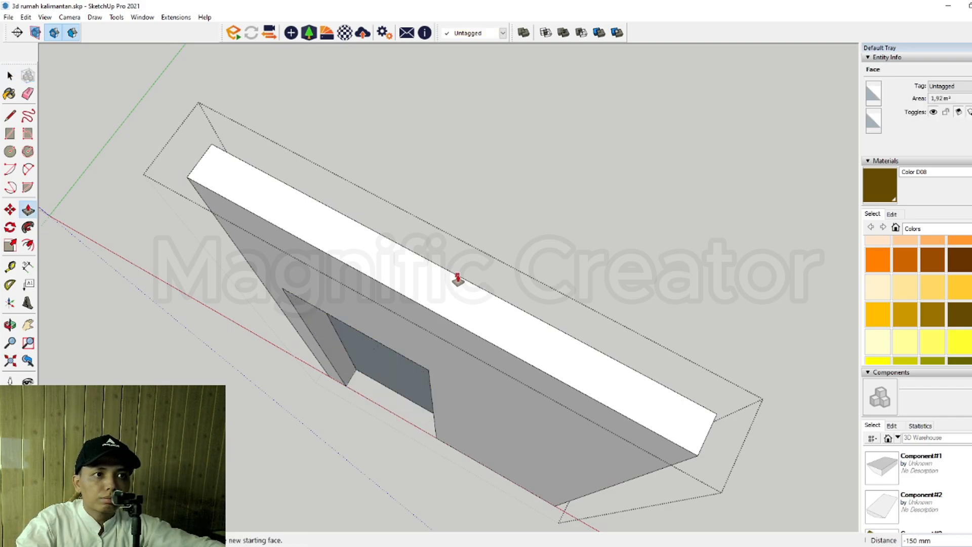
pyautogui.scroll(-2, 462, 279)
pyautogui.click(508, 162)
pyautogui.click(507, 162)
pyautogui.scroll(-4, 415, 299)
pyautogui.scroll(-1, 415, 301)
pyautogui.click(279, 132)
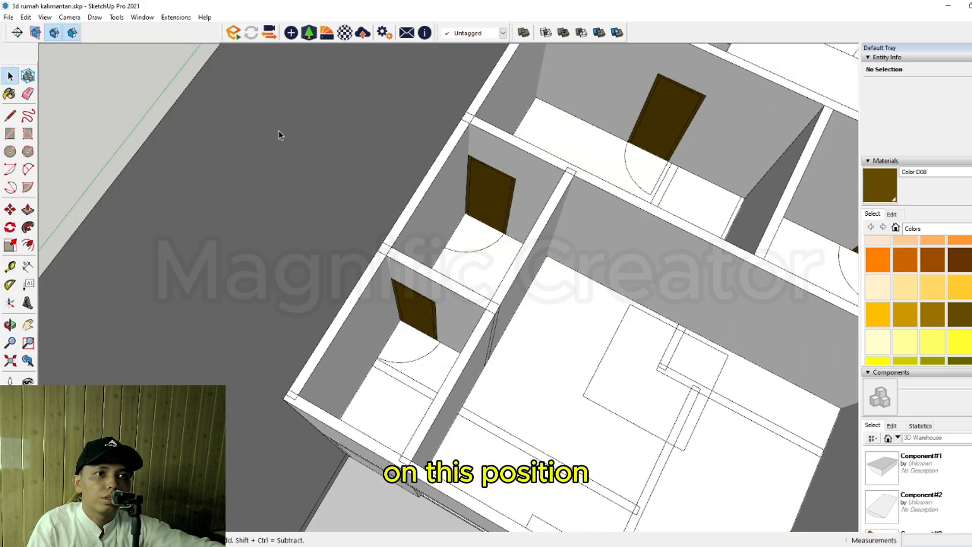
# Step: Examine the placed doors and the unwalled floor area beside the staircase from several angles
pyautogui.scroll(1, 423, 321)
pyautogui.scroll(-3, 425, 323)
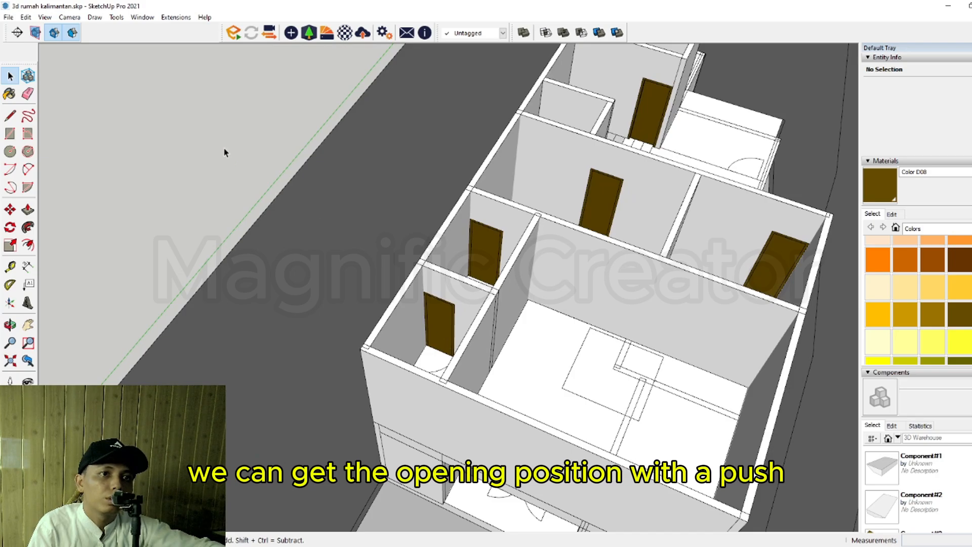
pyautogui.scroll(-2, 473, 340)
pyautogui.moveTo(473, 340); pyautogui.dragTo(421, 439, button='middle')
pyautogui.moveTo(759, 324); pyautogui.dragTo(495, 325, button='middle')
pyautogui.scroll(3, 614, 260)
pyautogui.scroll(1, 456, 303)
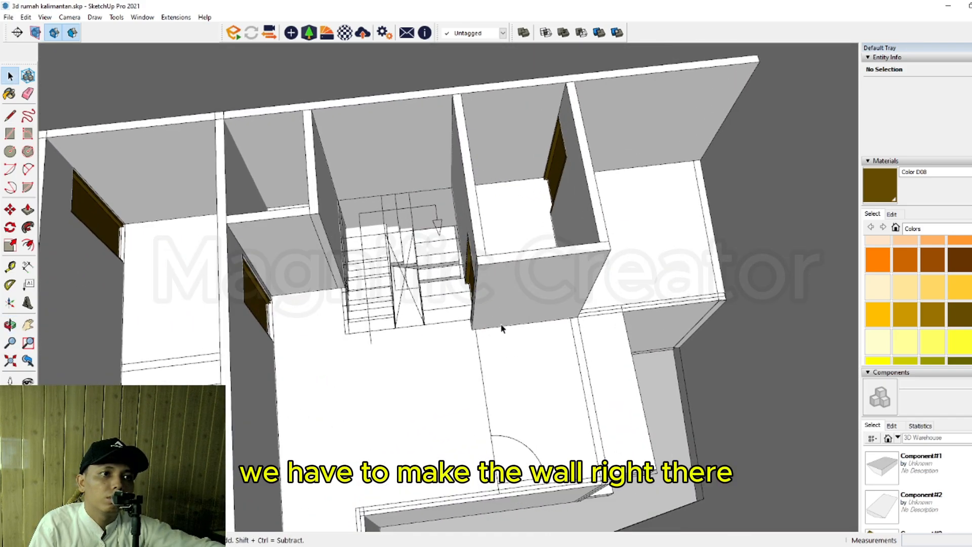
# Step: Open the floor slab group and align the end face of its protruding part with the adjoining outer wall, then leave the group
pyautogui.scroll(-1, 611, 464)
pyautogui.moveTo(611, 465); pyautogui.dragTo(375, 300, button='middle')
pyautogui.scroll(1, 451, 380)
pyautogui.moveTo(451, 380); pyautogui.dragTo(412, 434, button='middle')
pyautogui.scroll(5, 412, 435)
pyautogui.tripleClick(405, 439)
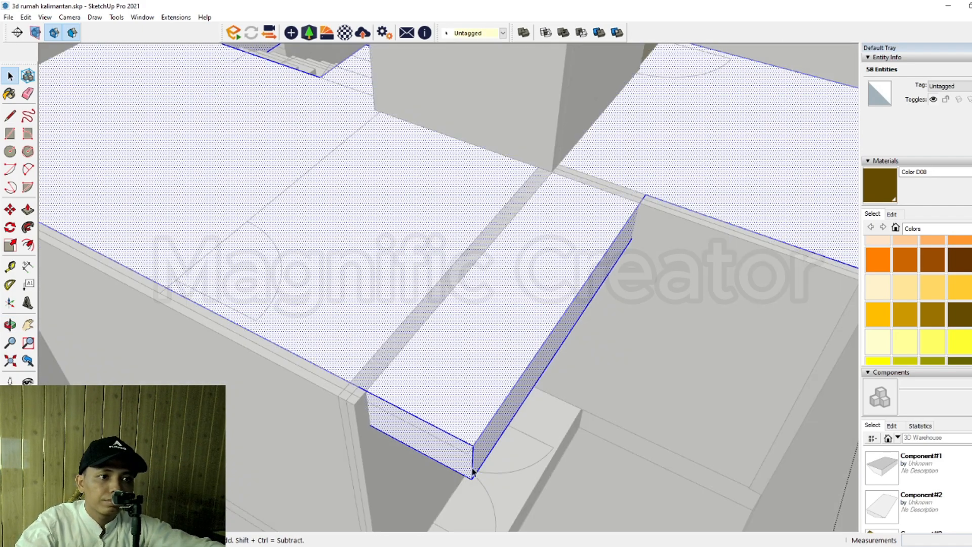
pyautogui.click(472, 469)
pyautogui.scroll(1, 473, 466)
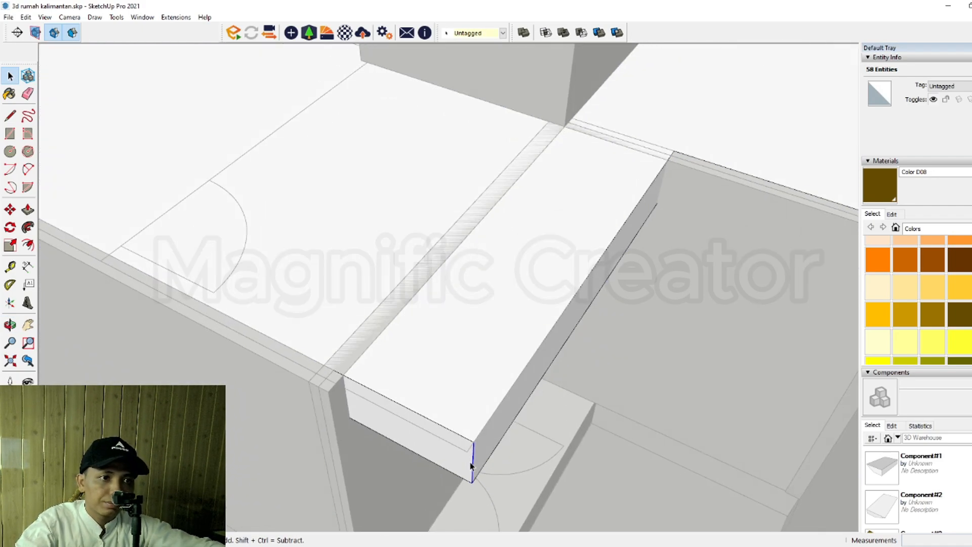
pyautogui.moveTo(471, 465); pyautogui.dragTo(468, 477, button='middle')
pyautogui.press('m')
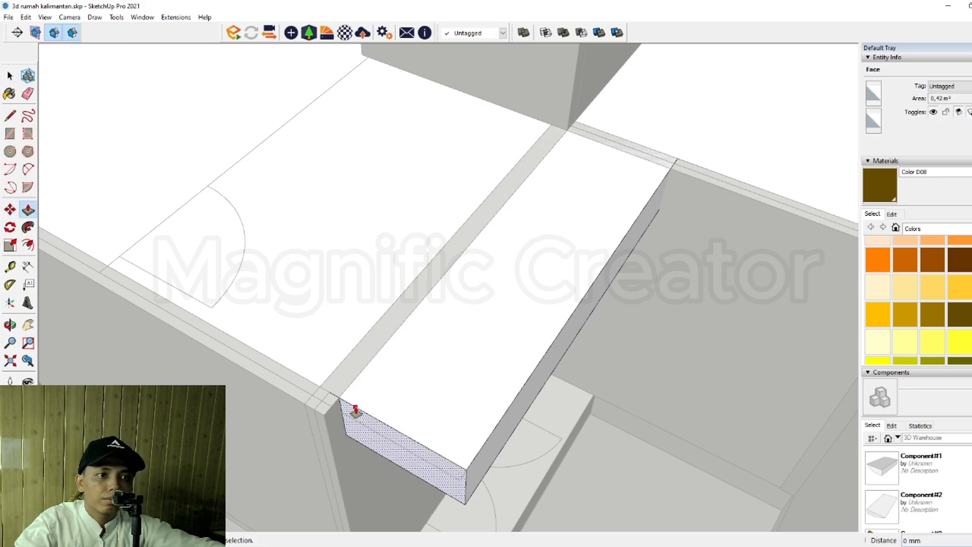
pyautogui.click(356, 410)
pyautogui.click(292, 395)
pyautogui.scroll(-3, 341, 384)
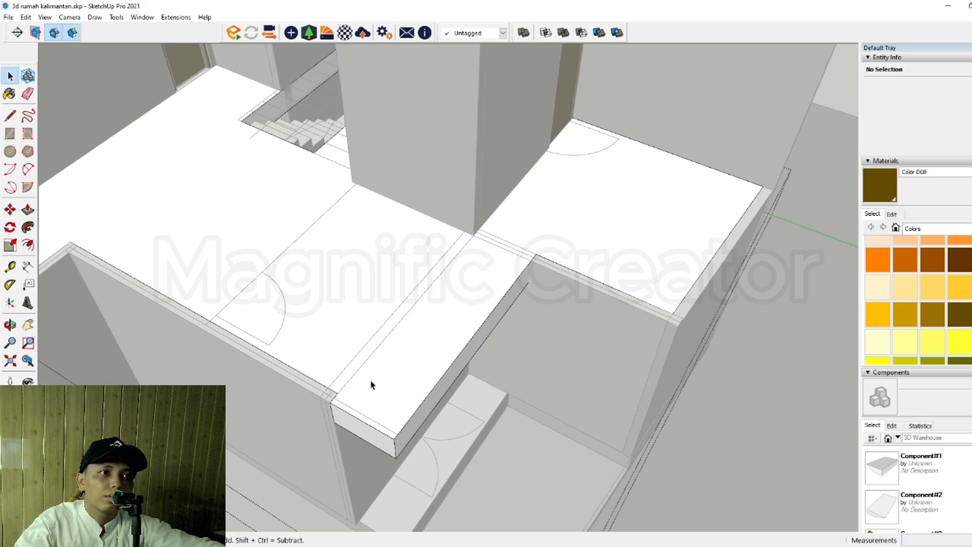
pyautogui.click(780, 311)
# Step: Explode the enclosing wall group so that each wall can be selected separately
pyautogui.scroll(-4, 502, 365)
pyautogui.moveTo(460, 333); pyautogui.dragTo(457, 257, button='middle')
pyautogui.click(458, 261)
pyautogui.keyDown('ctrl'); pyautogui.click(430, 201); pyautogui.keyUp('ctrl')
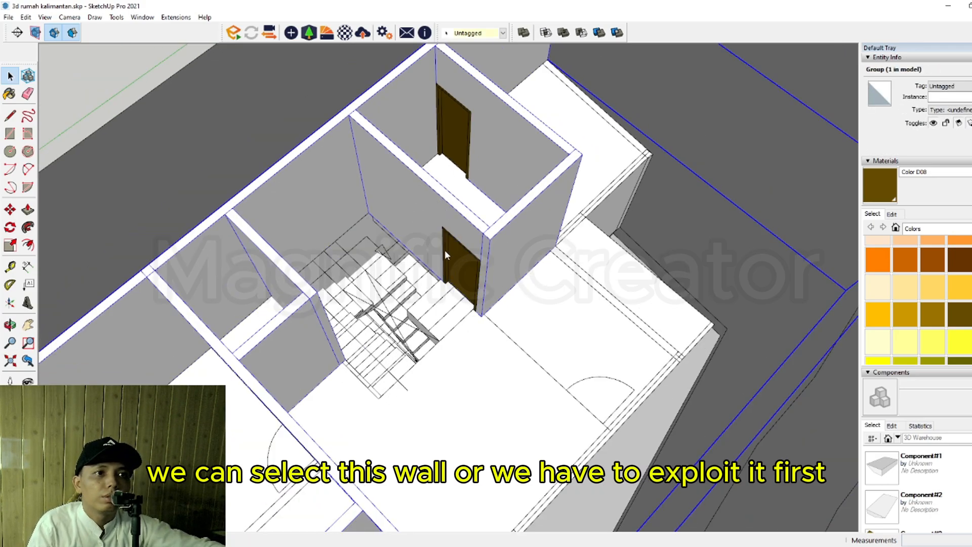
# Step: Copy the wall beside the stairs together with its door about 3300 mm along the wall line to the slab's outer edge
pyautogui.click(452, 263)
pyautogui.scroll(3, 457, 252)
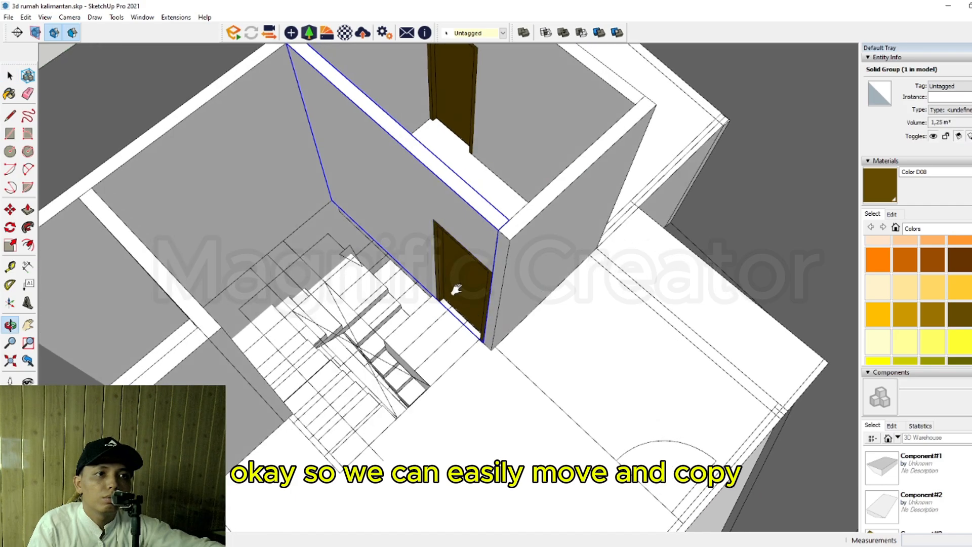
pyautogui.scroll(-2, 458, 324)
pyautogui.keyDown('ctrl'); pyautogui.click(461, 303); pyautogui.keyUp('ctrl')
pyautogui.press('m')
pyautogui.scroll(3, 515, 260)
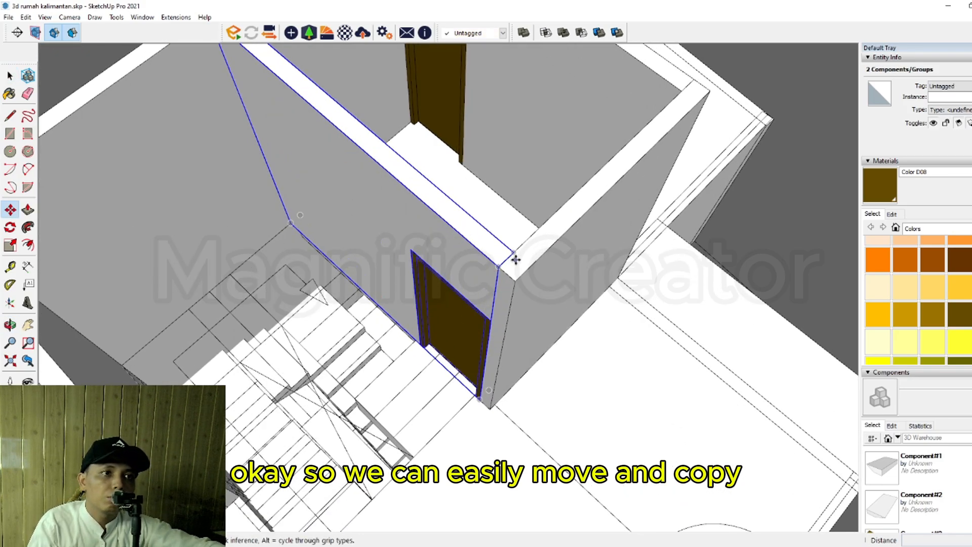
pyautogui.click(509, 253)
pyautogui.scroll(-4, 582, 331)
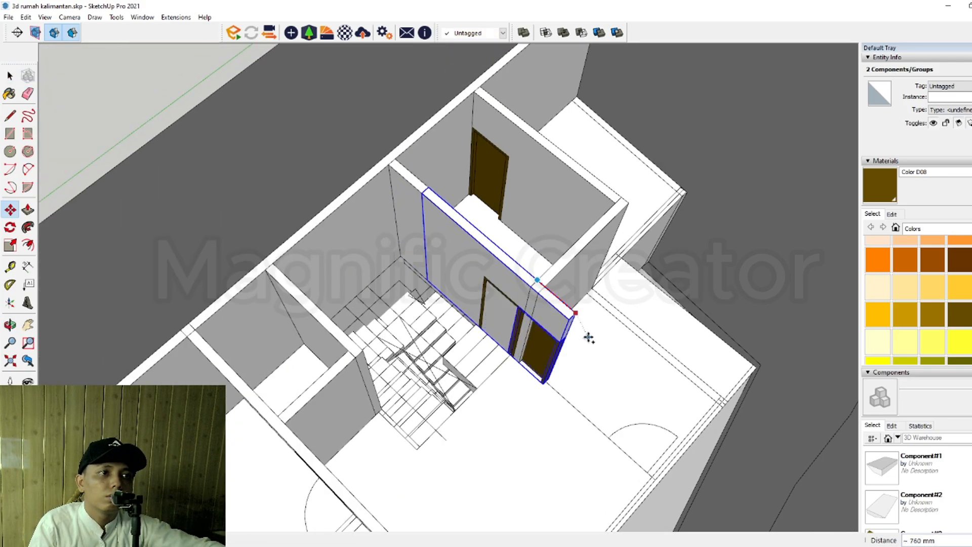
pyautogui.scroll(5, 515, 364)
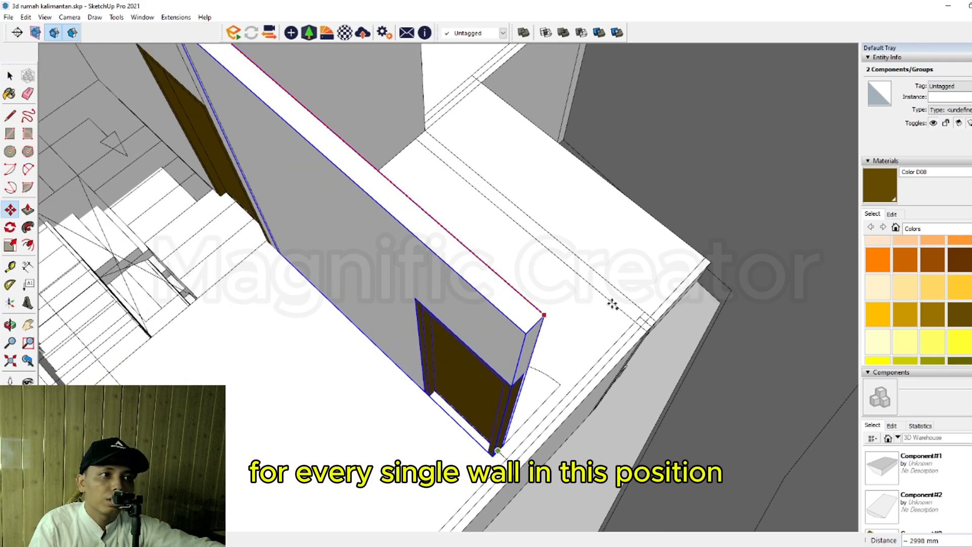
pyautogui.scroll(3, 639, 321)
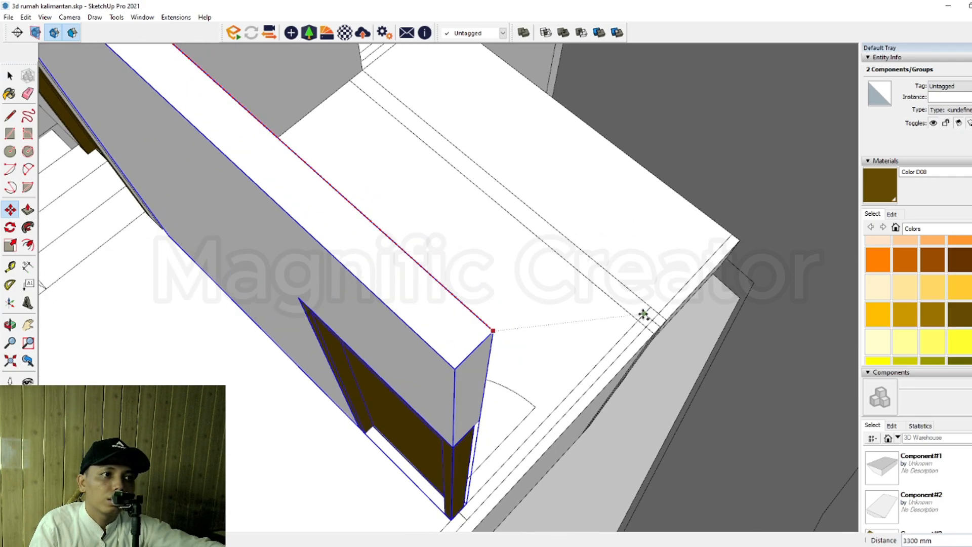
pyautogui.scroll(-4, 557, 357)
pyautogui.moveTo(464, 354); pyautogui.dragTo(516, 351, button='middle')
pyautogui.scroll(2, 384, 310)
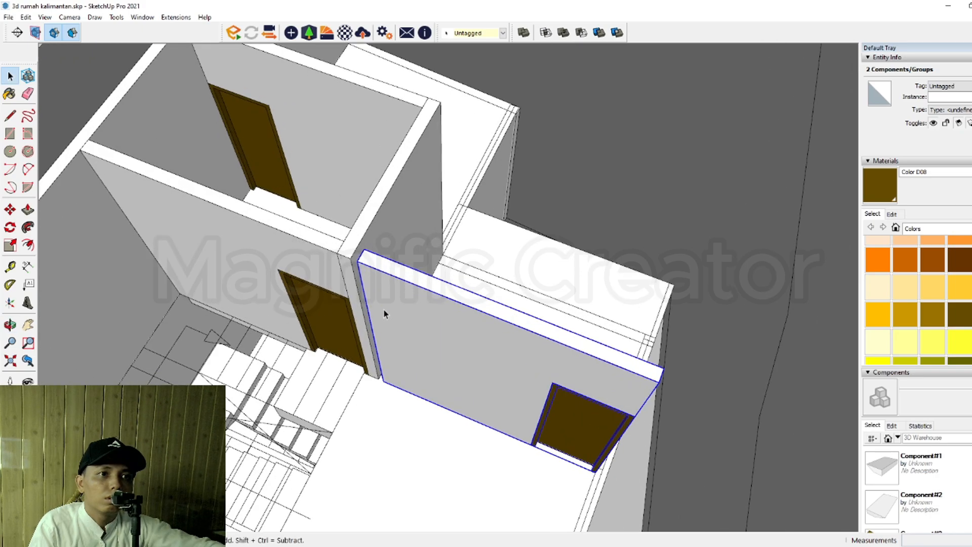
# Step: Extend the copied wall's inner end 75 mm to meet the existing wall, and leave the group
pyautogui.tripleClick(384, 310)
pyautogui.press('m')
pyautogui.scroll(2, 354, 253)
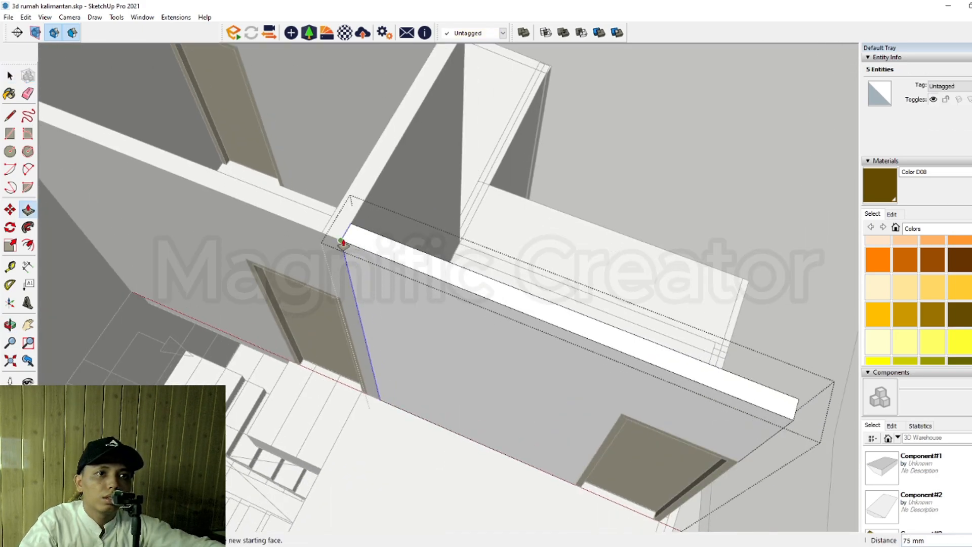
pyautogui.scroll(-2, 341, 242)
pyautogui.click(500, 152)
# Step: Draw a 150 mm wide rectangle along the floor edge from beside the copied door to the slab's outer end
pyautogui.scroll(-1, 509, 335)
pyautogui.moveTo(509, 335); pyautogui.dragTo(329, 355, button='middle')
pyautogui.scroll(-3, 420, 265)
pyautogui.scroll(2, 410, 286)
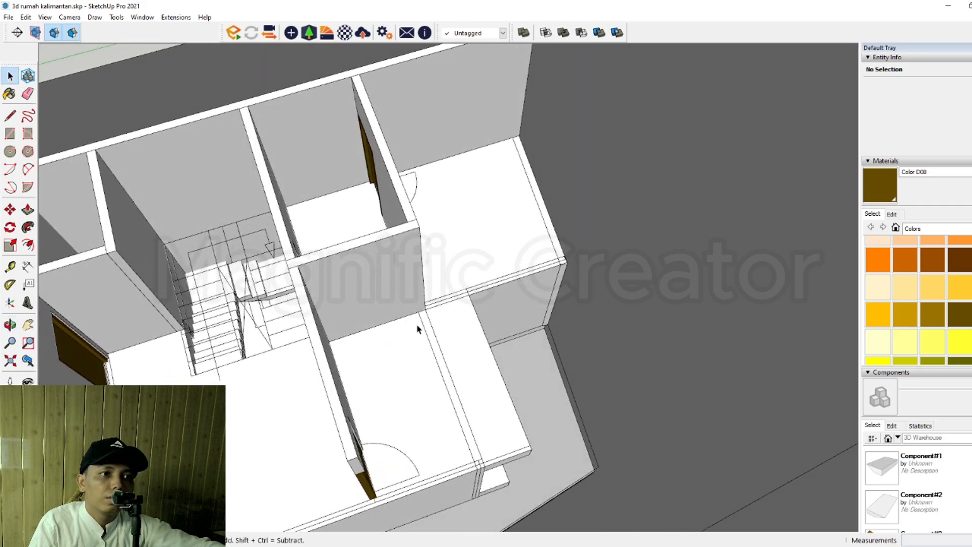
pyautogui.moveTo(417, 325); pyautogui.dragTo(331, 344, button='middle')
pyautogui.scroll(3, 329, 427)
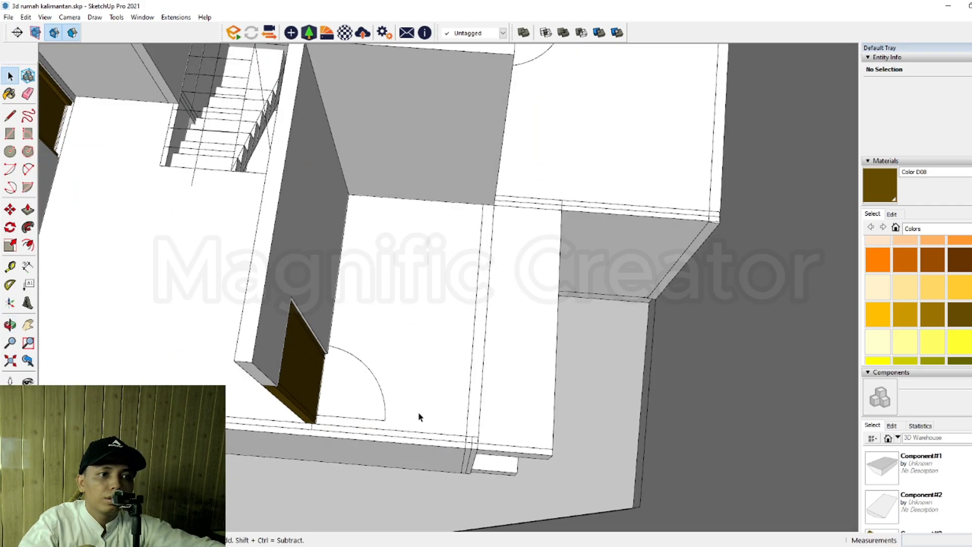
pyautogui.scroll(3, 400, 422)
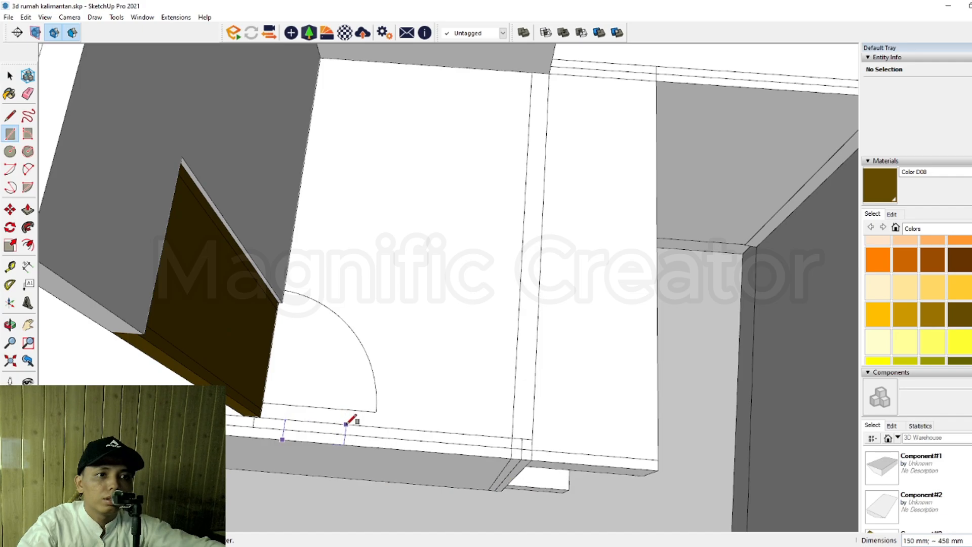
pyautogui.click(658, 406)
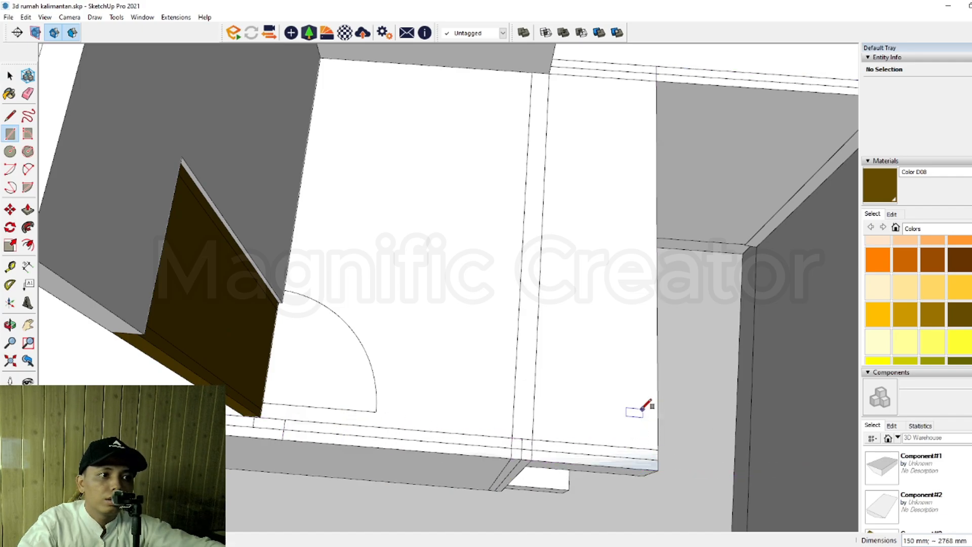
# Step: Pull the floor-edge rectangle up to the height of the adjacent wall with the copied door
pyautogui.doubleClick(425, 433)
pyautogui.press('p')
pyautogui.click(434, 434)
pyautogui.scroll(-2, 434, 433)
pyautogui.moveTo(434, 432); pyautogui.dragTo(491, 420, button='middle')
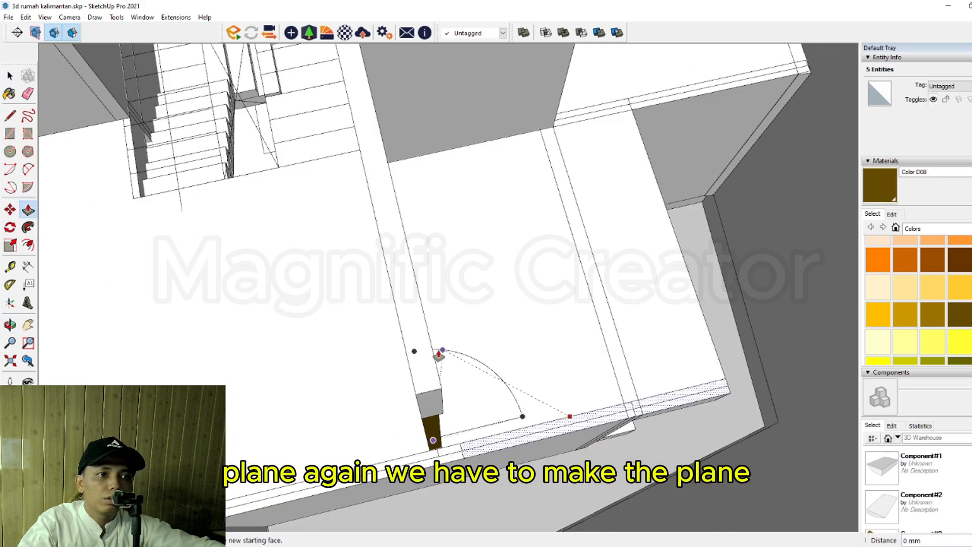
pyautogui.click(425, 362)
pyautogui.press('space')
# Step: Extend the new outer wall's end face to meet the copied door wall, and group the new wall
pyautogui.moveTo(446, 378); pyautogui.dragTo(586, 384, button='middle')
pyautogui.click(553, 355)
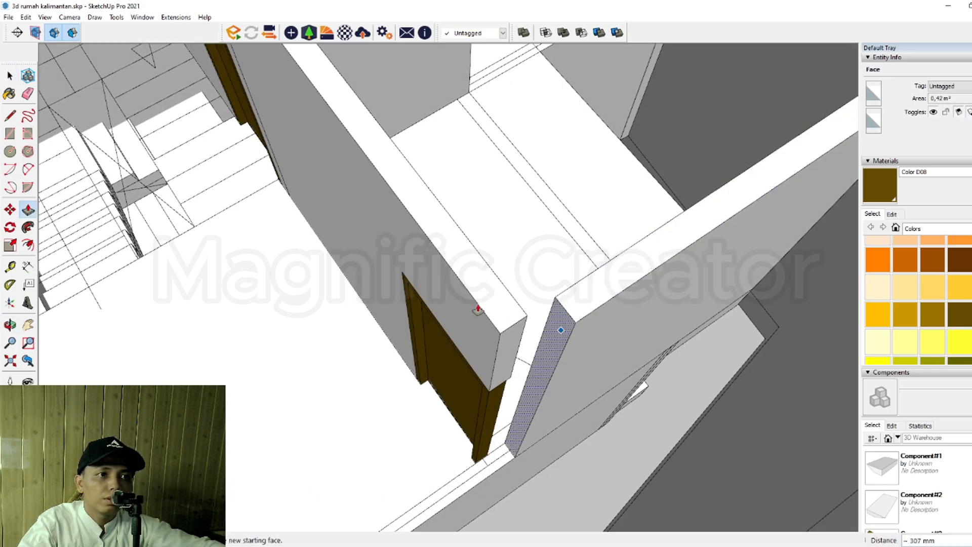
pyautogui.press('space')
pyautogui.tripleClick(595, 417)
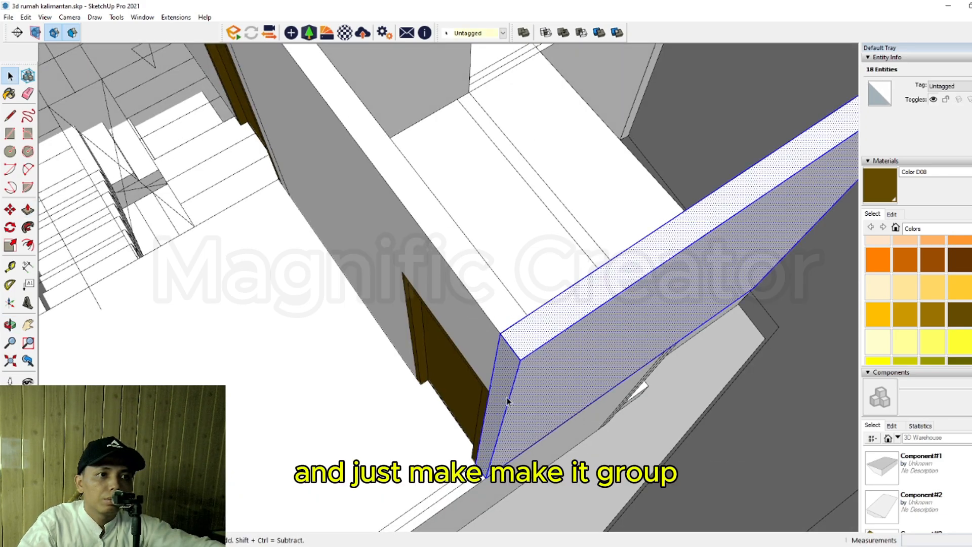
pyautogui.press('g')
# Step: Open the wall group at the opposite side of the new room, extend its end to the slab's outer edge, and leave it
pyautogui.scroll(-3, 532, 380)
pyautogui.moveTo(560, 358); pyautogui.dragTo(360, 408, button='middle')
pyautogui.scroll(2, 404, 282)
pyautogui.tripleClick(384, 293)
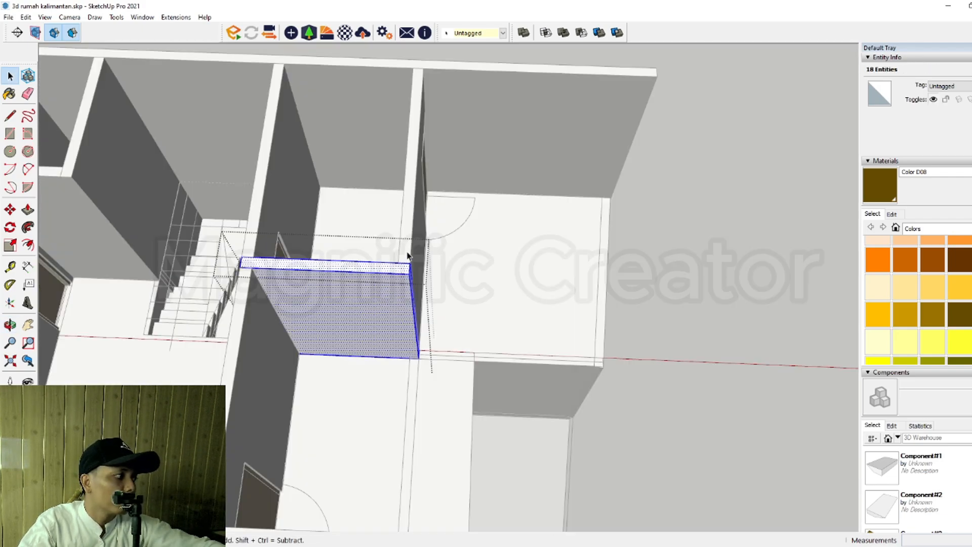
pyautogui.moveTo(453, 349); pyautogui.dragTo(466, 373)
pyautogui.scroll(-2, 474, 372)
pyautogui.click(671, 217)
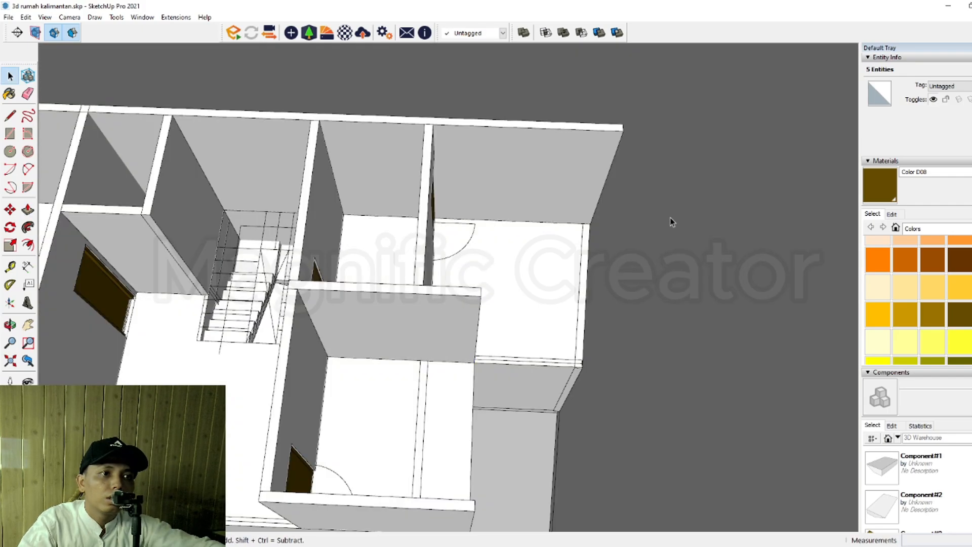
# Step: Copy the end wall of the new room with a 90-degree rotation about its outer end
pyautogui.click(457, 315)
pyautogui.scroll(5, 462, 317)
pyautogui.press('q')
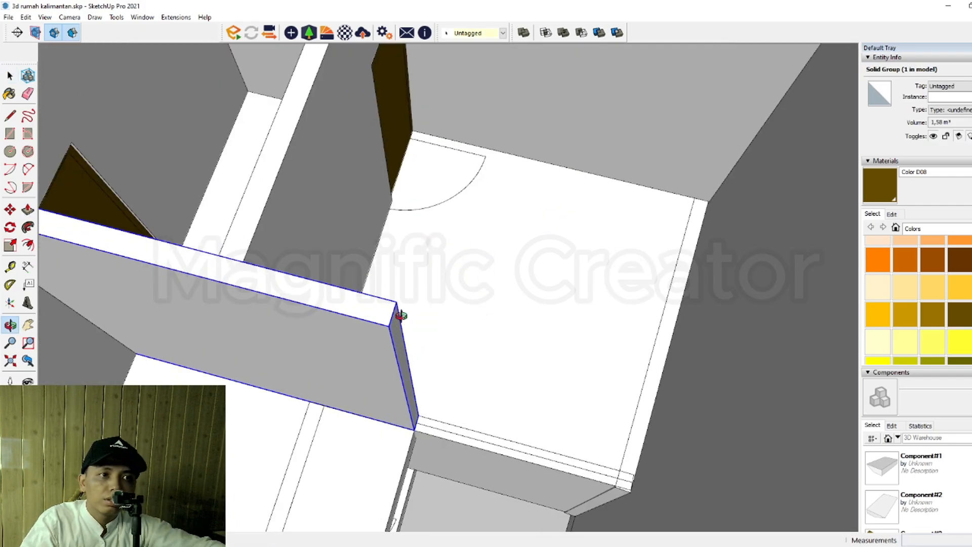
pyautogui.click(343, 335)
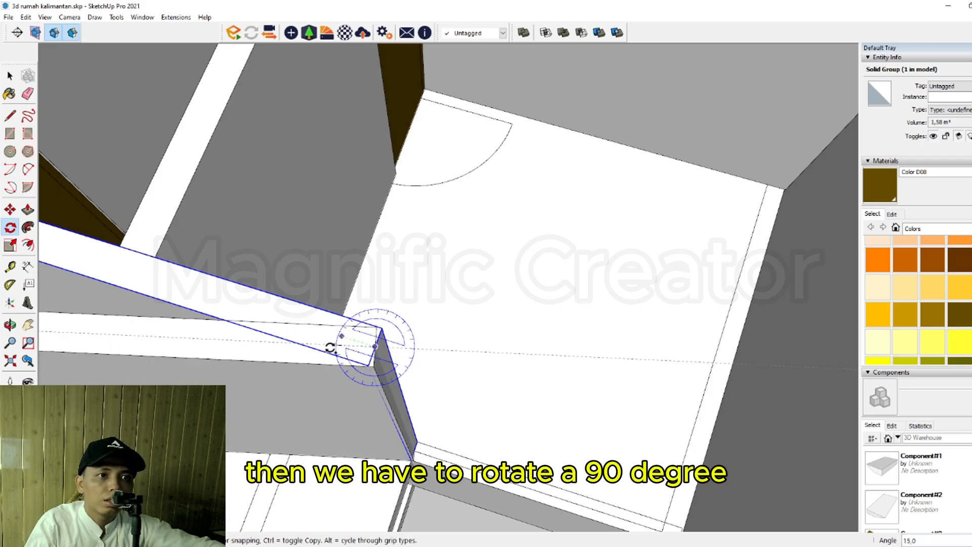
pyautogui.press('Return')
pyautogui.press('space')
pyautogui.scroll(-7, 356, 299)
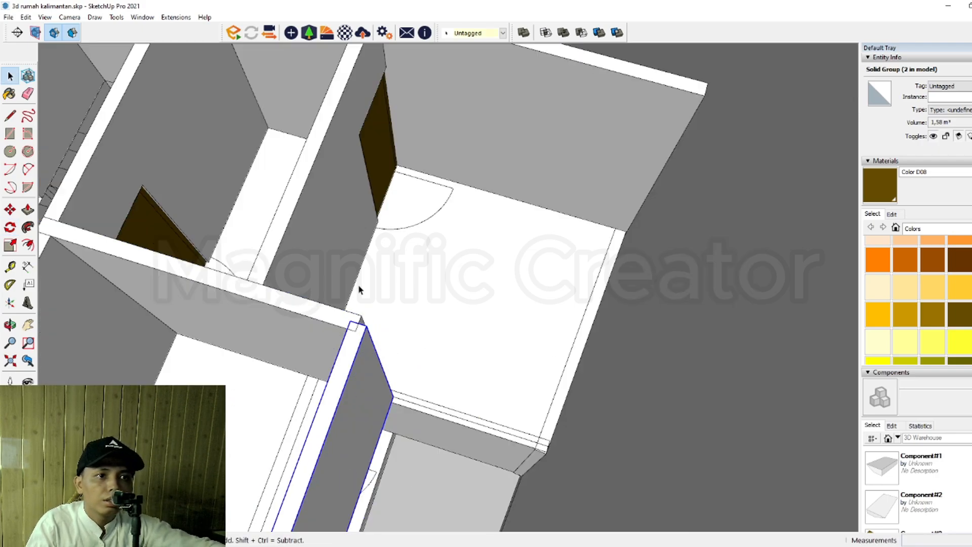
# Step: Open the rotated wall copy and extend its far end flush with the outer face of the adjoining room wall
pyautogui.keyDown('shift'); pyautogui.moveTo(374, 413); pyautogui.dragTo(478, 343, button='middle'); pyautogui.keyUp('shift')
pyautogui.scroll(2, 428, 368)
pyautogui.scroll(1, 452, 346)
pyautogui.tripleClick(460, 334)
pyautogui.scroll(4, 456, 350)
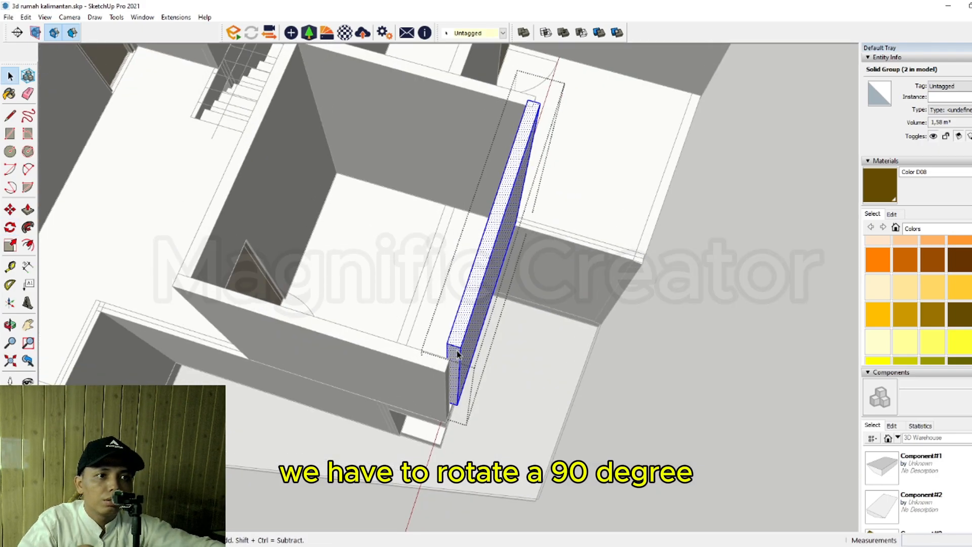
pyautogui.press('p')
pyautogui.click(454, 357)
pyautogui.click(422, 382)
pyautogui.press('space')
pyautogui.scroll(-5, 424, 385)
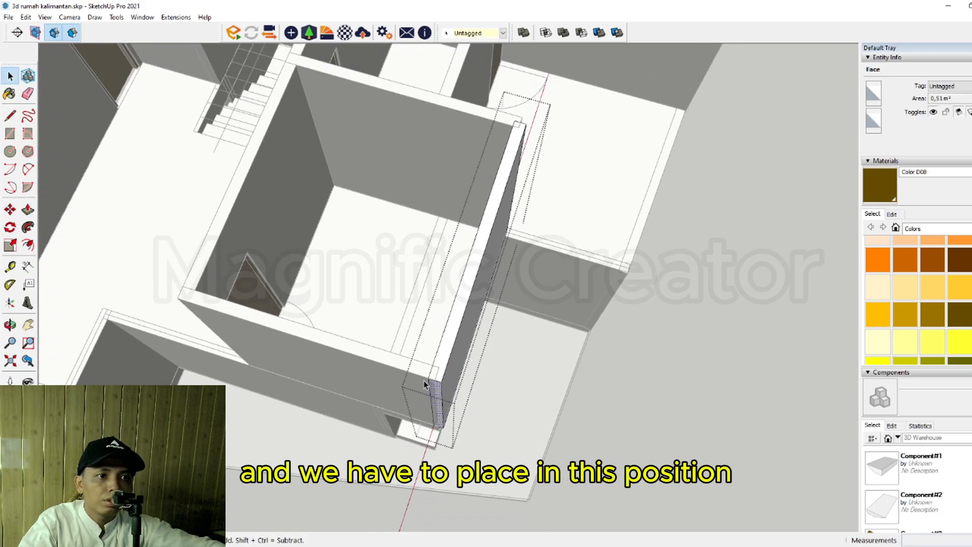
pyautogui.click(603, 221)
# Step: Extend the rotated wall's other end by 75 mm to meet the corner of the neighbouring wall
pyautogui.moveTo(603, 221); pyautogui.dragTo(309, 343, button='middle')
pyautogui.scroll(3, 349, 329)
pyautogui.click(304, 324)
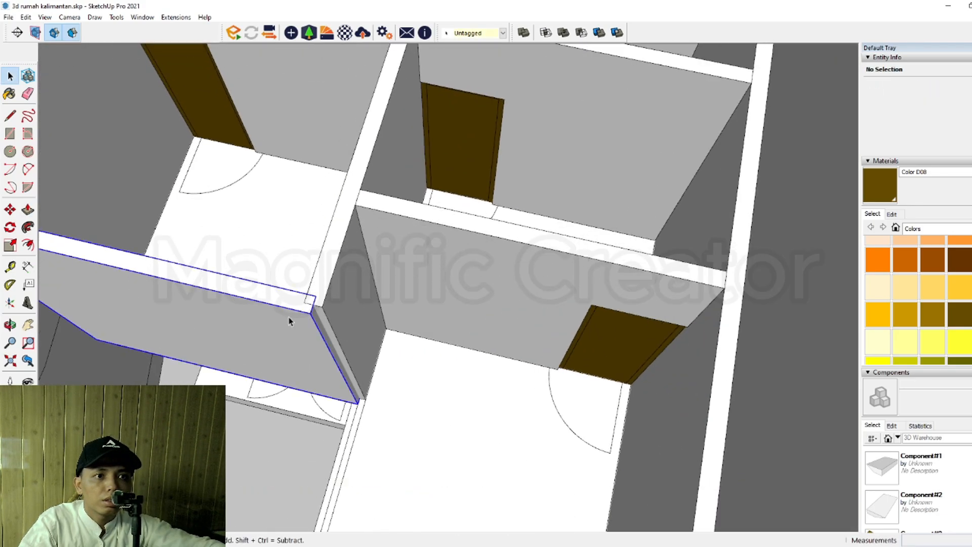
pyautogui.scroll(3, 313, 319)
pyautogui.tripleClick(323, 317)
pyautogui.press('p')
pyautogui.click(313, 314)
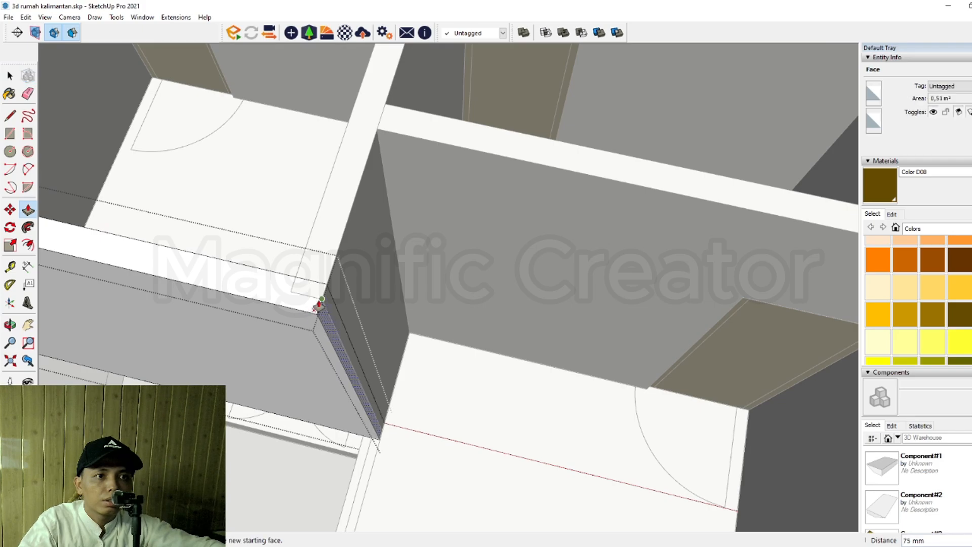
pyautogui.click(321, 301)
pyautogui.press('space')
pyautogui.scroll(-2, 329, 303)
pyautogui.click(467, 264)
# Step: Open the wall between the large front room and the small side rooms, and draw a door outline about 780 mm wide
pyautogui.scroll(-4, 395, 339)
pyautogui.moveTo(571, 365); pyautogui.dragTo(590, 403, button='middle')
pyautogui.scroll(5, 409, 398)
pyautogui.moveTo(409, 399); pyautogui.dragTo(362, 363, button='middle')
pyautogui.click(363, 365)
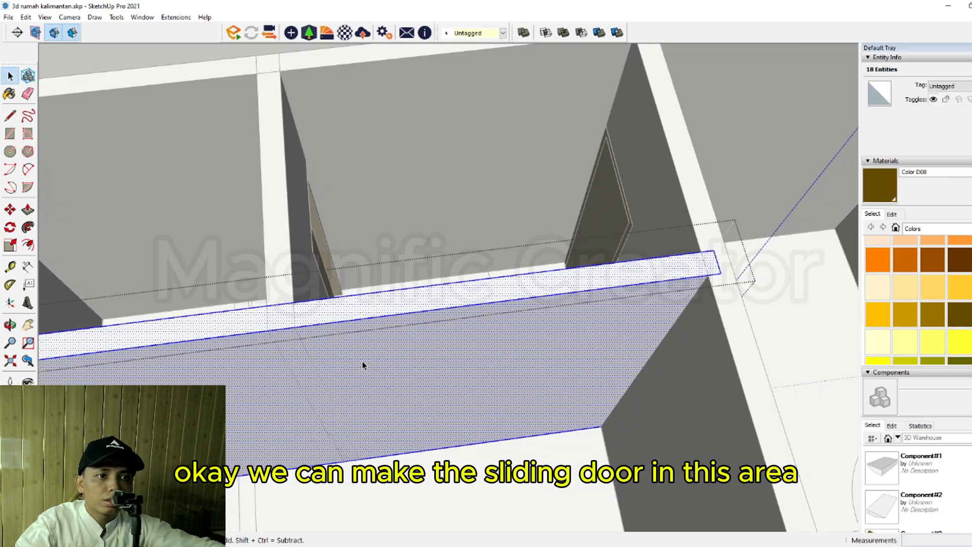
pyautogui.click(436, 350)
pyautogui.press('space')
# Step: Move the outline's upper edge to the height of the other doors, and push the outlined face through the wall
pyautogui.click(411, 354)
pyautogui.press('m')
pyautogui.moveTo(413, 351); pyautogui.dragTo(477, 358, button='middle')
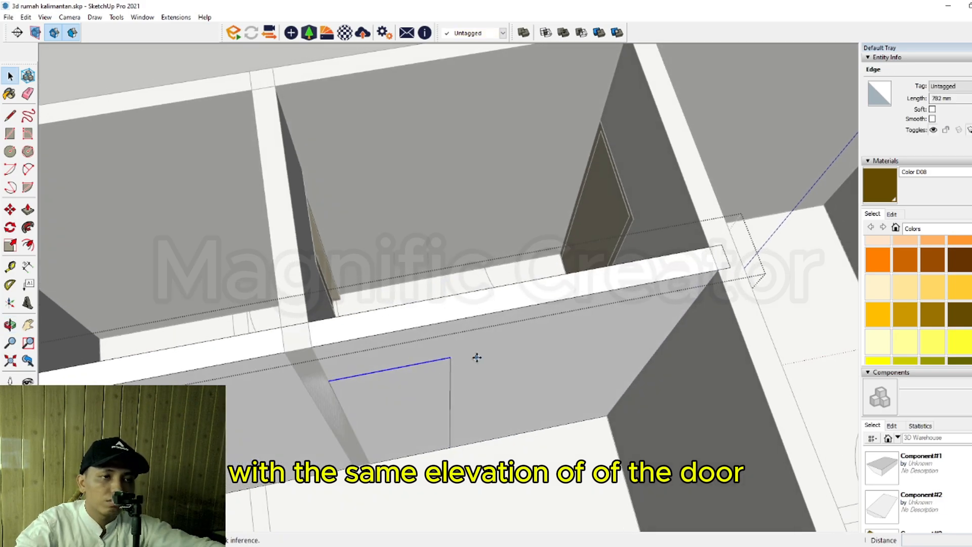
pyautogui.click(452, 358)
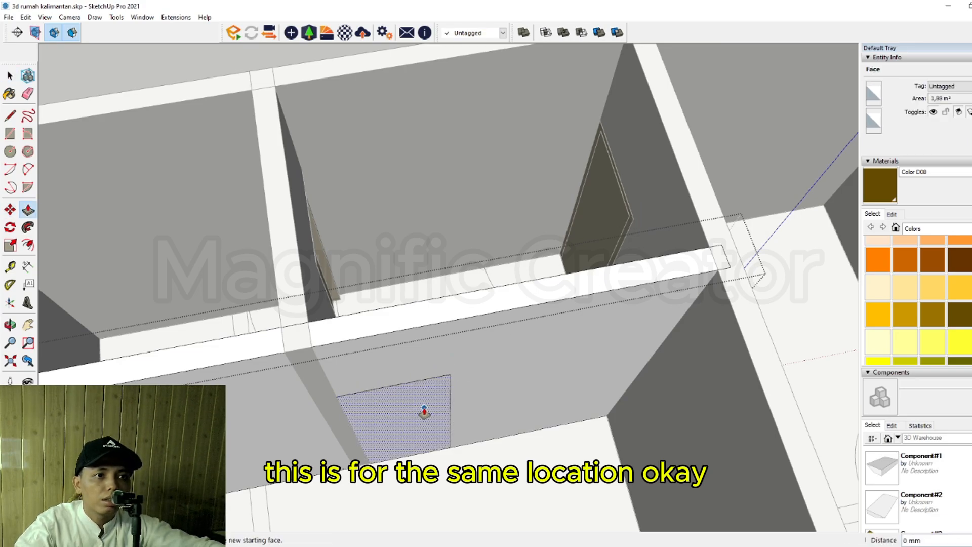
pyautogui.doubleClick(425, 412)
# Step: Check the new opening's width with the Line tool, and widen the opening to about 925 mm by pushing its side face
pyautogui.scroll(-3, 412, 304)
pyautogui.scroll(3, 454, 356)
pyautogui.press('l')
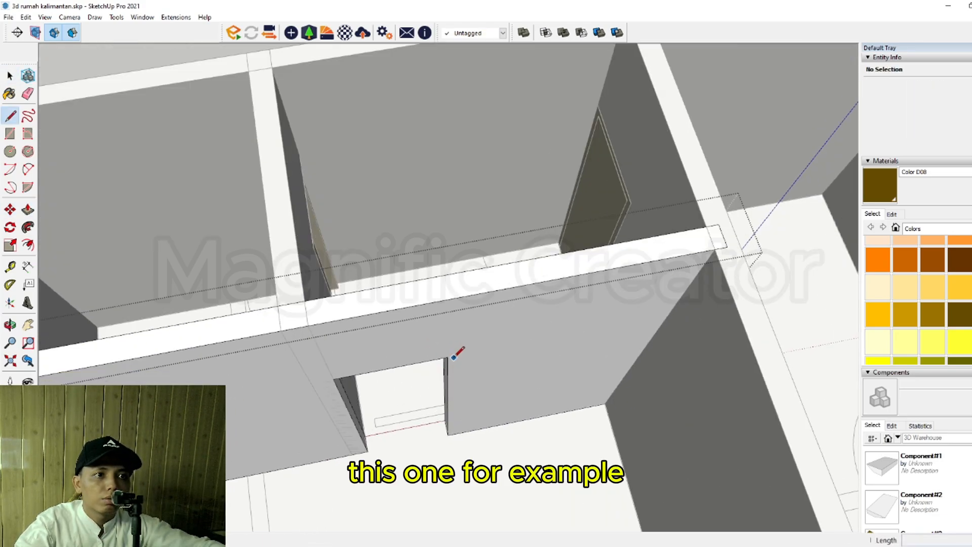
pyautogui.click(448, 357)
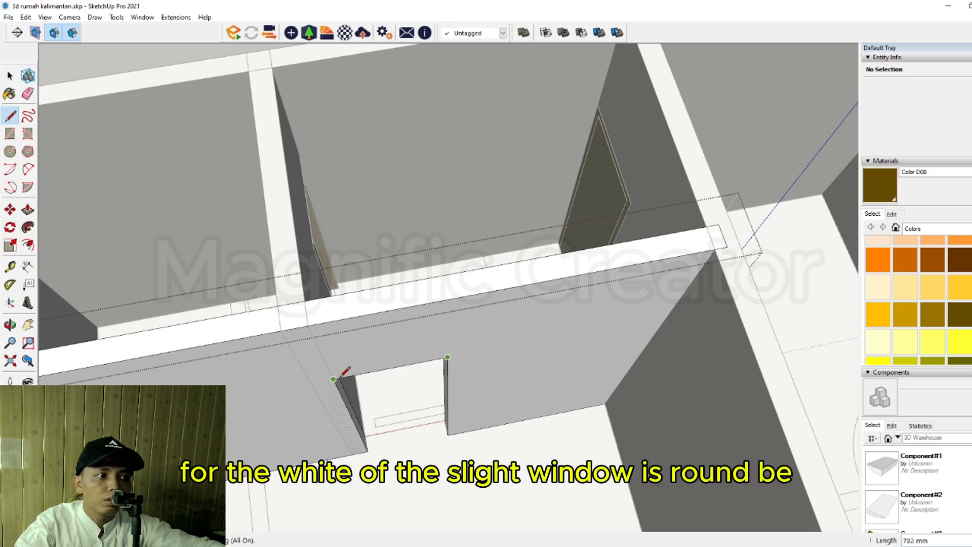
pyautogui.press('space')
pyautogui.scroll(3, 427, 397)
pyautogui.click(461, 366)
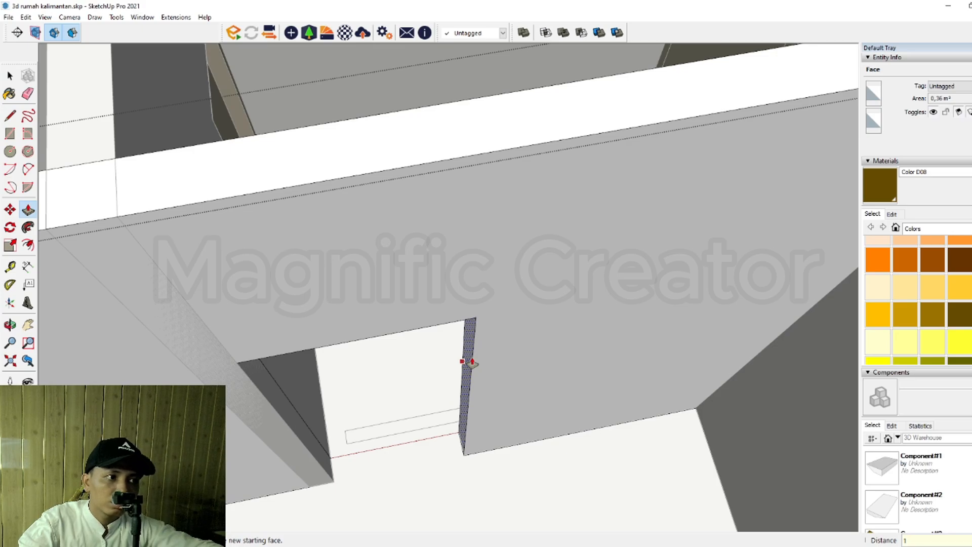
pyautogui.press('Return')
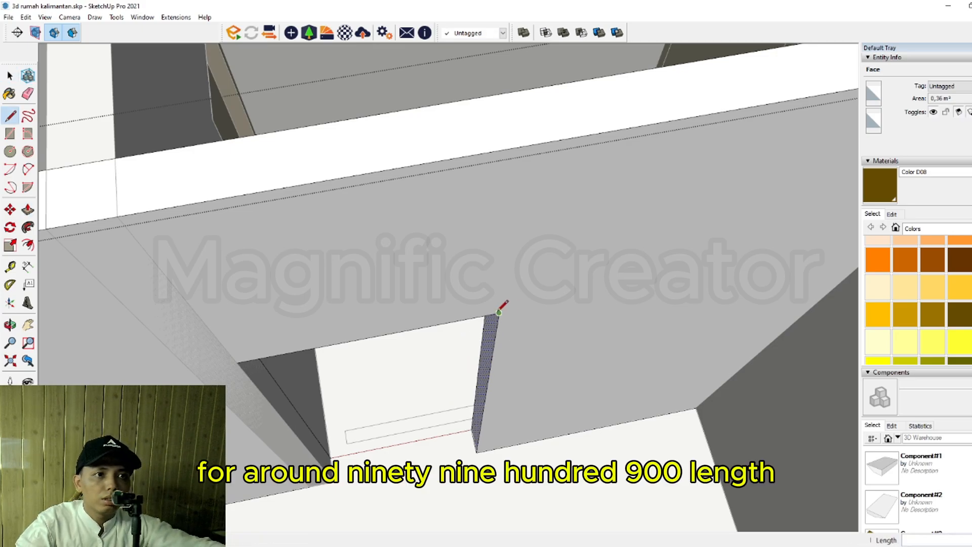
pyautogui.press('space')
pyautogui.scroll(-2, 476, 363)
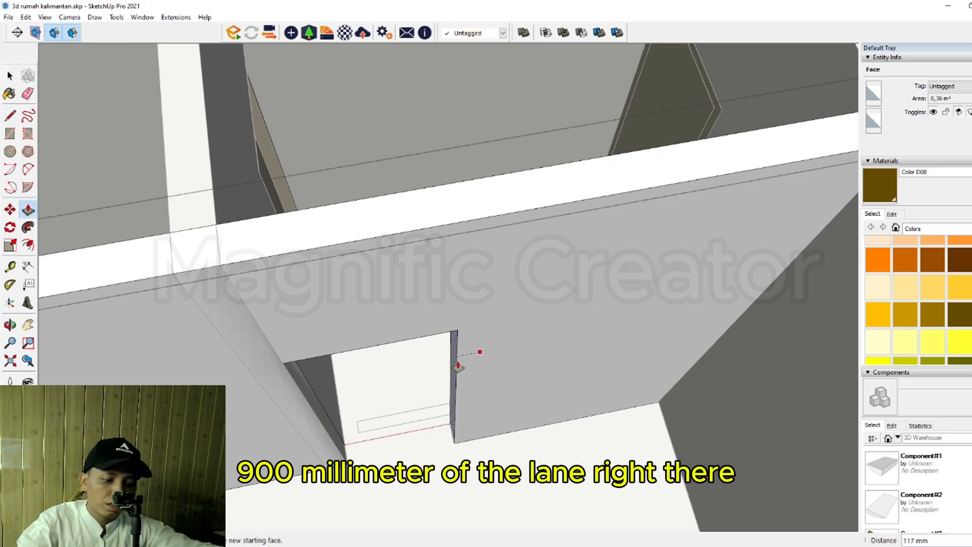
# Step: Build a thin sliding door panel from a 2400 by 925 mm rectangle fitted to the opening, and group it
pyautogui.scroll(-6, 458, 367)
pyautogui.moveTo(445, 157); pyautogui.dragTo(566, 387, button='middle')
pyautogui.scroll(6, 566, 387)
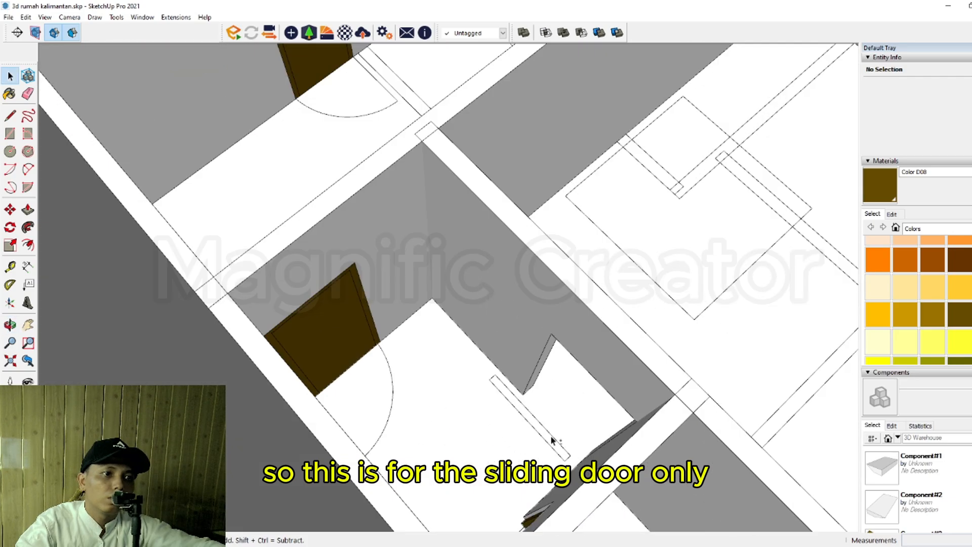
pyautogui.press('r')
pyautogui.click(672, 383)
pyautogui.scroll(2, 528, 373)
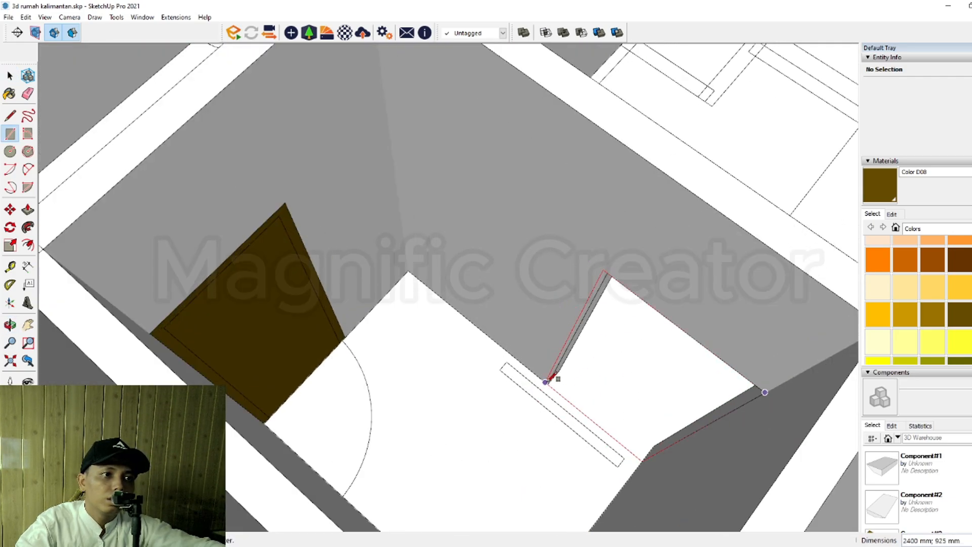
pyautogui.click(546, 381)
pyautogui.scroll(2, 546, 381)
pyautogui.press('s')
pyautogui.click(617, 321)
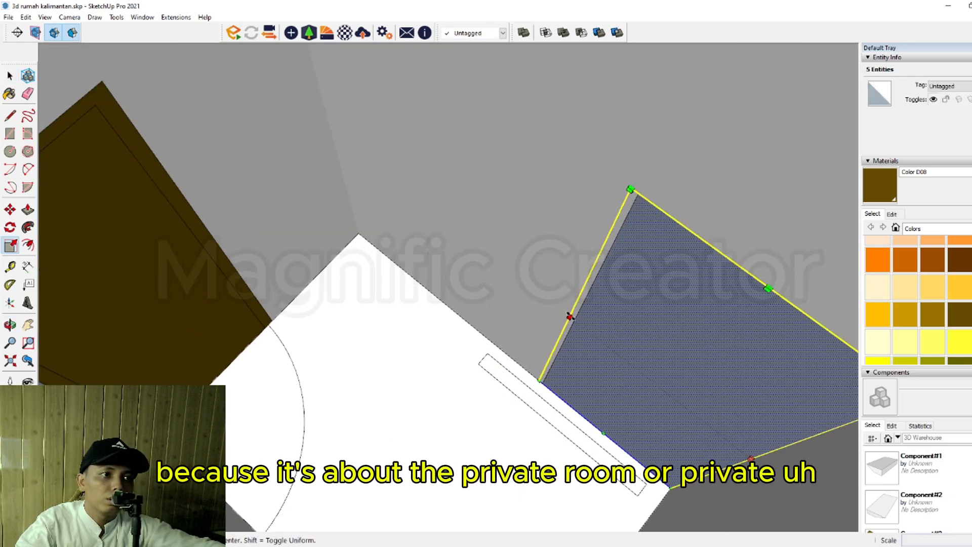
pyautogui.click(626, 318)
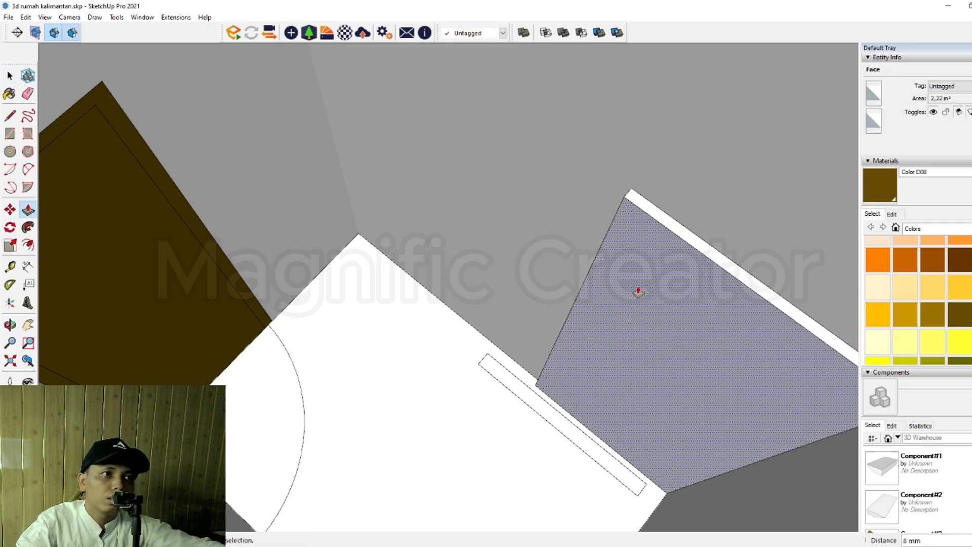
pyautogui.hotkey('ctrl', 'g')
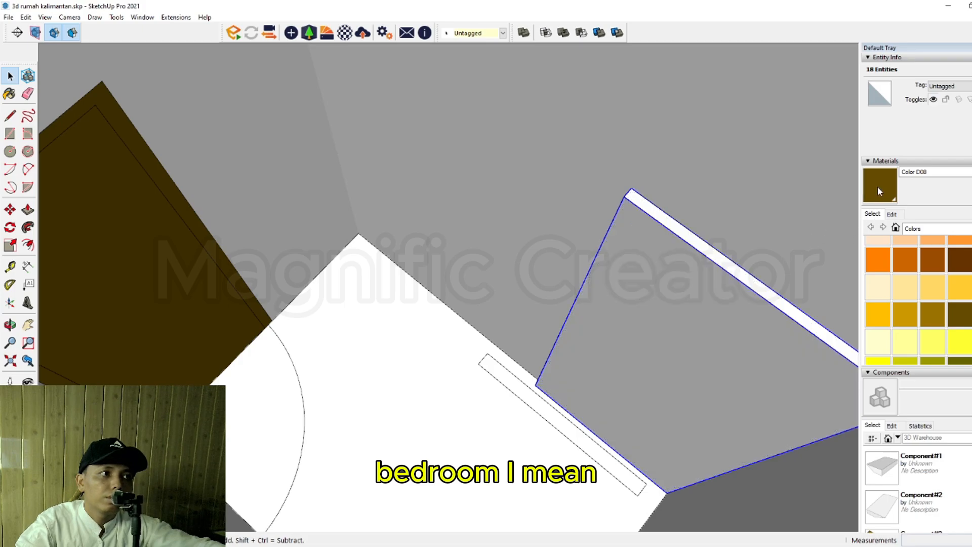
# Step: Paint the grouped sliding door panel with Color D08
pyautogui.click(877, 186)
pyautogui.click(680, 289)
pyautogui.press('space')
# Step: Examine the placed doors and the plan outlines on the large front room's floor for the balcony area
pyautogui.scroll(-6, 618, 361)
pyautogui.moveTo(618, 361)
pyautogui.mouseDown(button='middle')
pyautogui.moveTo(568, 391)
pyautogui.moveTo(354, 384)
pyautogui.moveTo(309, 334)
pyautogui.mouseUp(button='middle')
pyautogui.scroll(-2, 314, 334)
pyautogui.scroll(2, 351, 371)
pyautogui.scroll(-6, 354, 256)
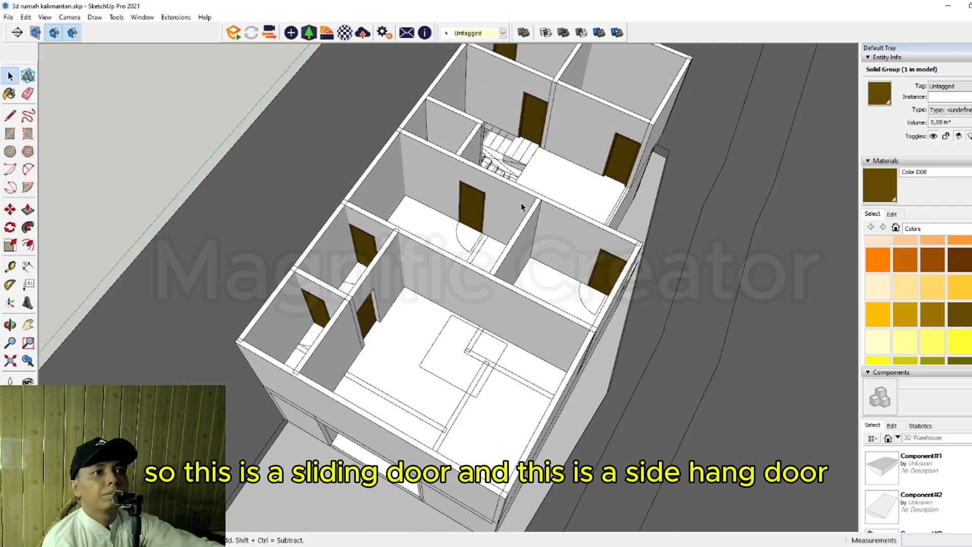
pyautogui.moveTo(522, 207); pyautogui.dragTo(540, 254, button='middle')
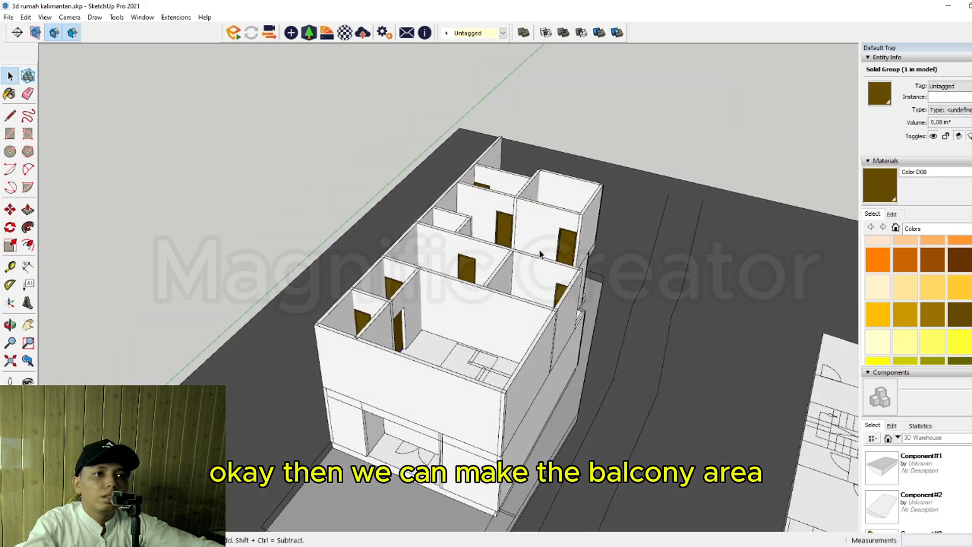
pyautogui.scroll(3, 400, 400)
pyautogui.moveTo(398, 401); pyautogui.dragTo(362, 436, button='middle')
pyautogui.scroll(2, 383, 425)
pyautogui.scroll(3, 362, 437)
pyautogui.moveTo(445, 374); pyautogui.dragTo(251, 373, button='middle')
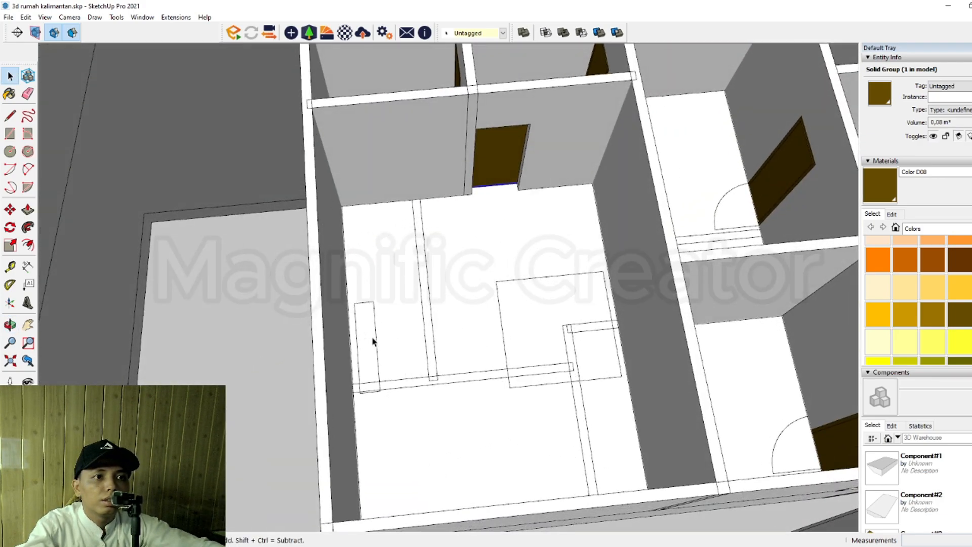
# Step: Copy the large front room's outer wall inward onto the marked balcony wall line
pyautogui.scroll(-3, 373, 341)
pyautogui.moveTo(373, 341); pyautogui.dragTo(384, 373, button='middle')
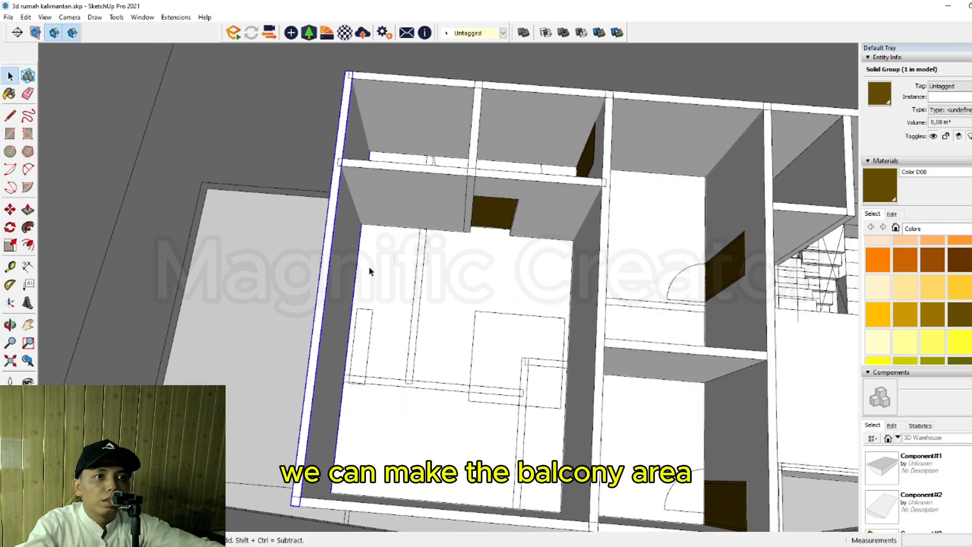
pyautogui.scroll(3, 368, 266)
pyautogui.press('m')
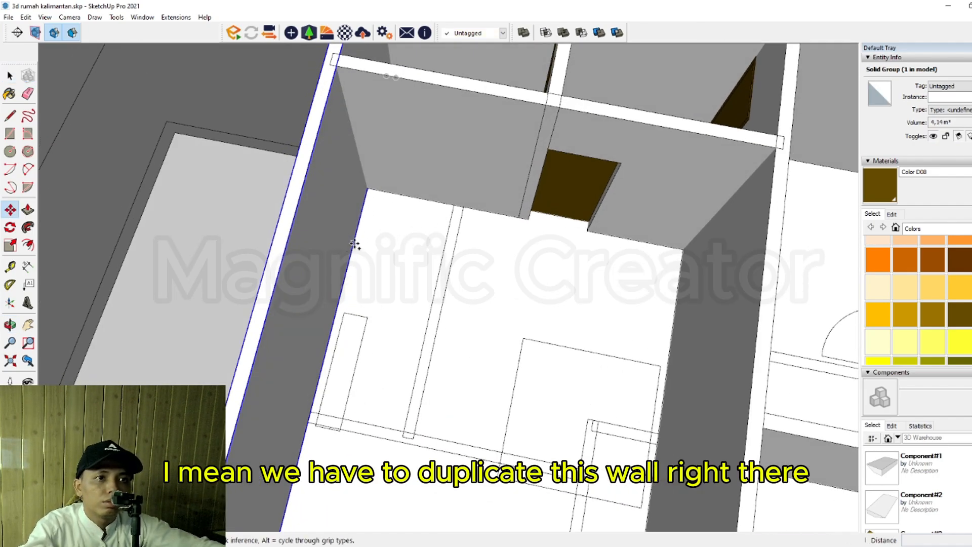
pyautogui.click(355, 244)
pyautogui.keyDown('shift'); pyautogui.moveTo(374, 248); pyautogui.dragTo(327, 247, button='middle'); pyautogui.keyUp('shift')
pyautogui.scroll(-3, 411, 269)
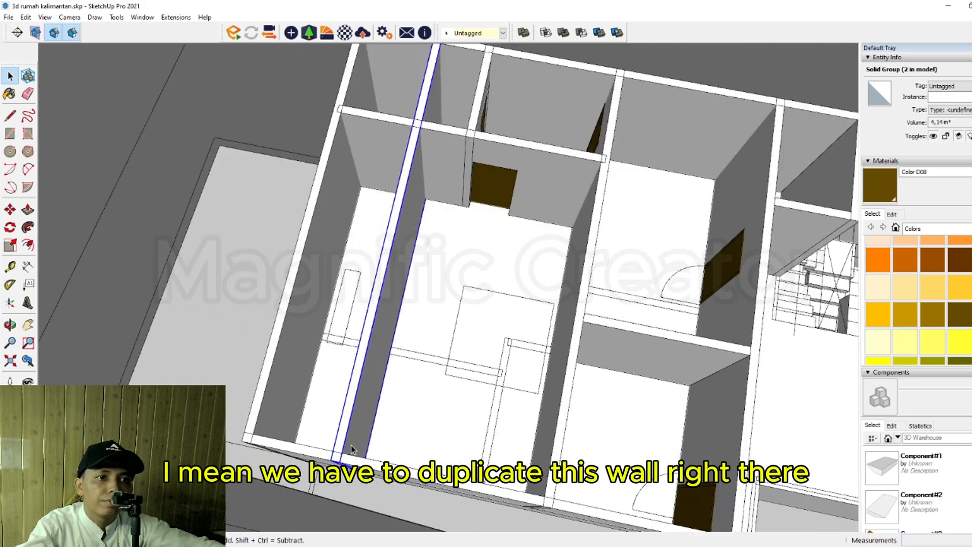
# Step: Open the copied balcony wall and shorten its free end by 2500 mm to the marked plan corner
pyautogui.scroll(1, 350, 445)
pyautogui.doubleClick(349, 446)
pyautogui.moveTo(311, 440); pyautogui.dragTo(407, 512)
pyautogui.press('p')
pyautogui.click(338, 464)
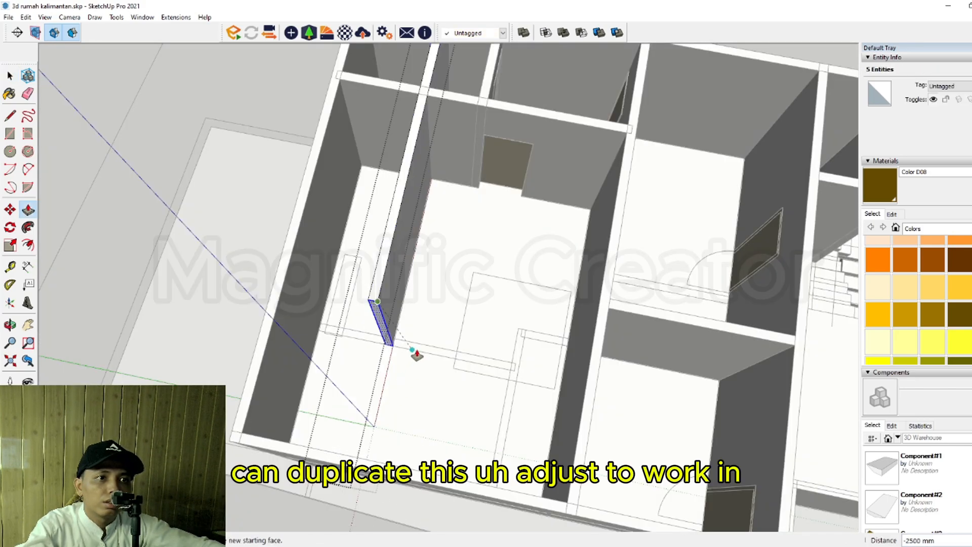
pyautogui.click(414, 349)
pyautogui.press('space')
# Step: Trim the copied balcony wall's opposite end back to the cross wall with the sliding door, and leave the group
pyautogui.scroll(-2, 405, 352)
pyautogui.keyDown('shift'); pyautogui.moveTo(397, 370); pyautogui.dragTo(378, 502, button='middle'); pyautogui.keyUp('shift')
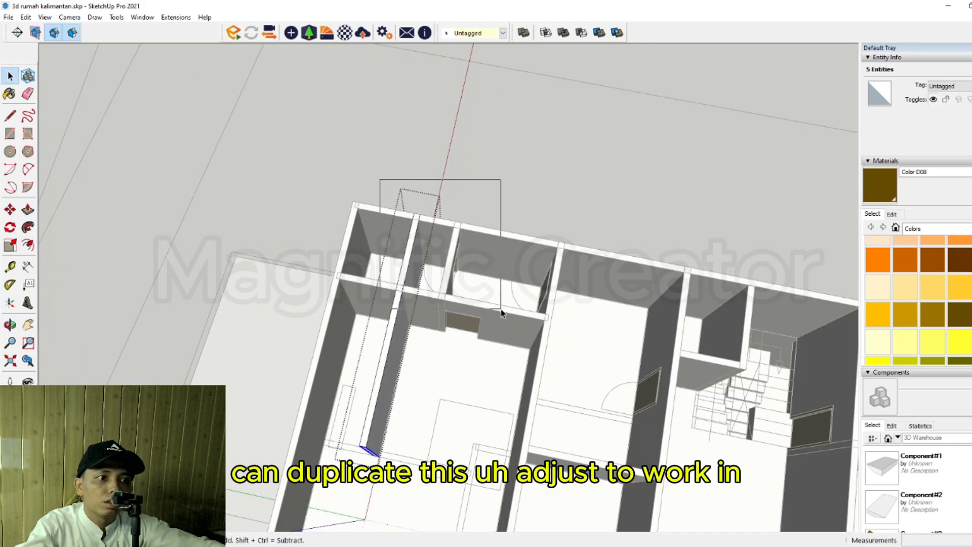
pyautogui.moveTo(500, 309); pyautogui.dragTo(502, 309)
pyautogui.scroll(1, 420, 215)
pyautogui.click(421, 215)
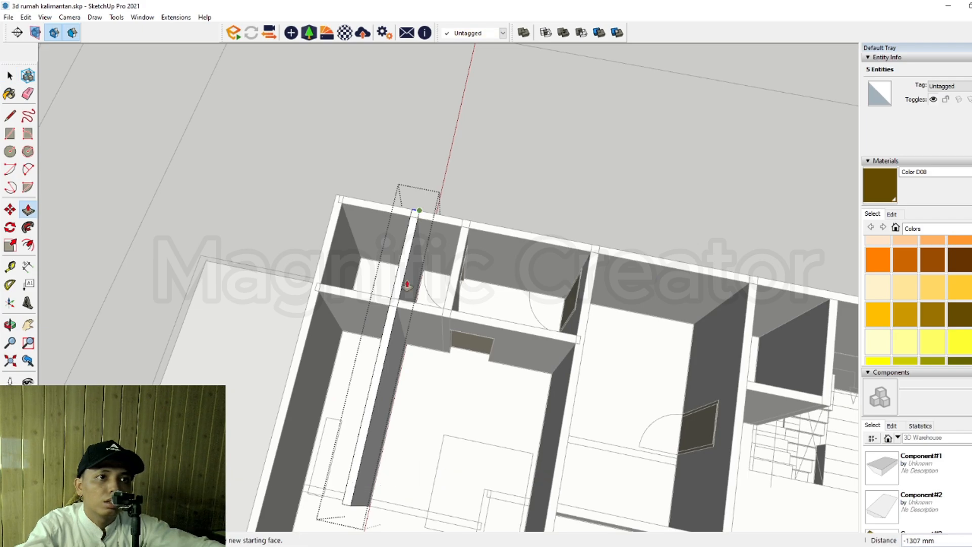
pyautogui.click(415, 313)
pyautogui.press('space')
pyautogui.scroll(-2, 405, 328)
pyautogui.moveTo(406, 329); pyautogui.dragTo(536, 302, button='middle')
pyautogui.click(551, 311)
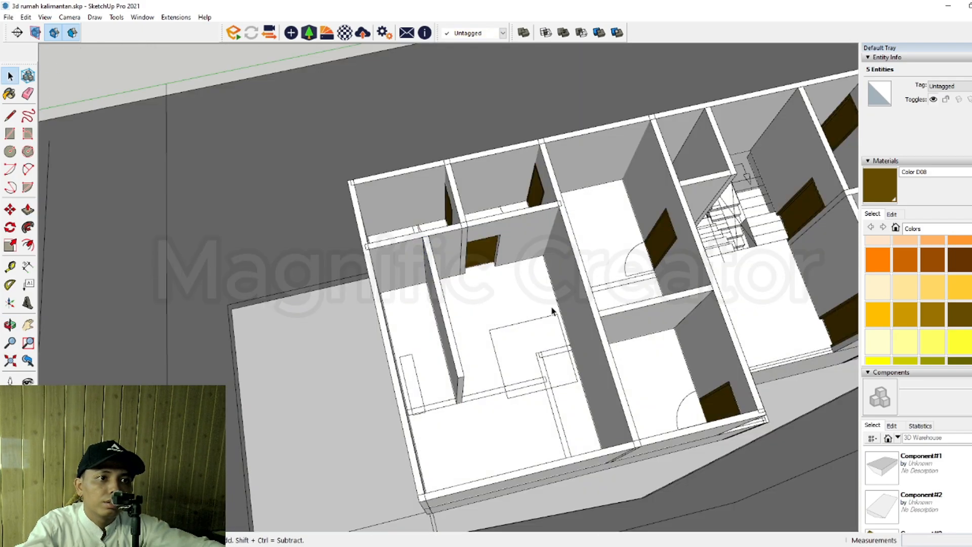
# Step: Copy the large room's side wall inward to the free end of the new balcony wall
pyautogui.scroll(2, 420, 367)
pyautogui.moveTo(418, 369); pyautogui.dragTo(529, 390, button='middle')
pyautogui.moveTo(529, 390); pyautogui.dragTo(585, 380, button='middle')
pyautogui.click(585, 380)
pyautogui.scroll(3, 585, 379)
pyautogui.press('m')
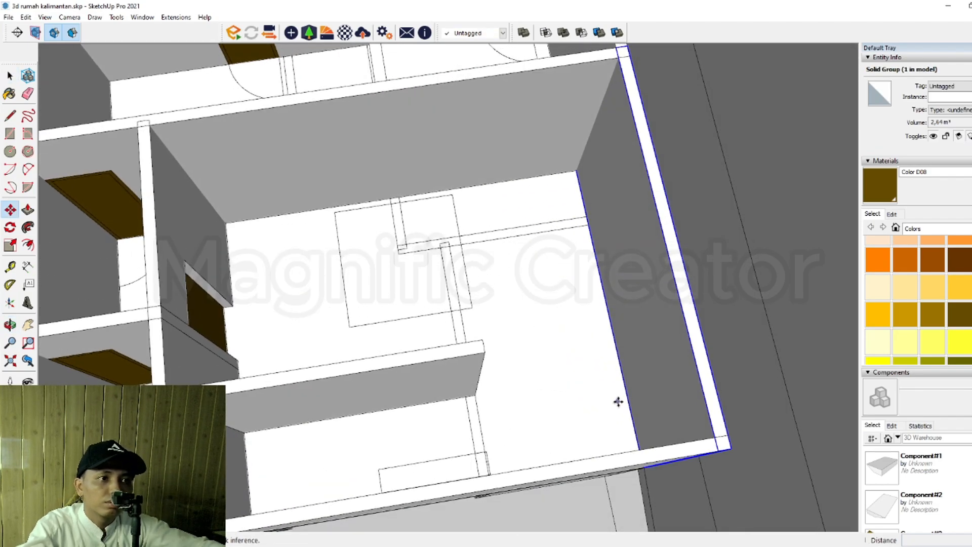
pyautogui.click(629, 405)
pyautogui.scroll(-3, 564, 408)
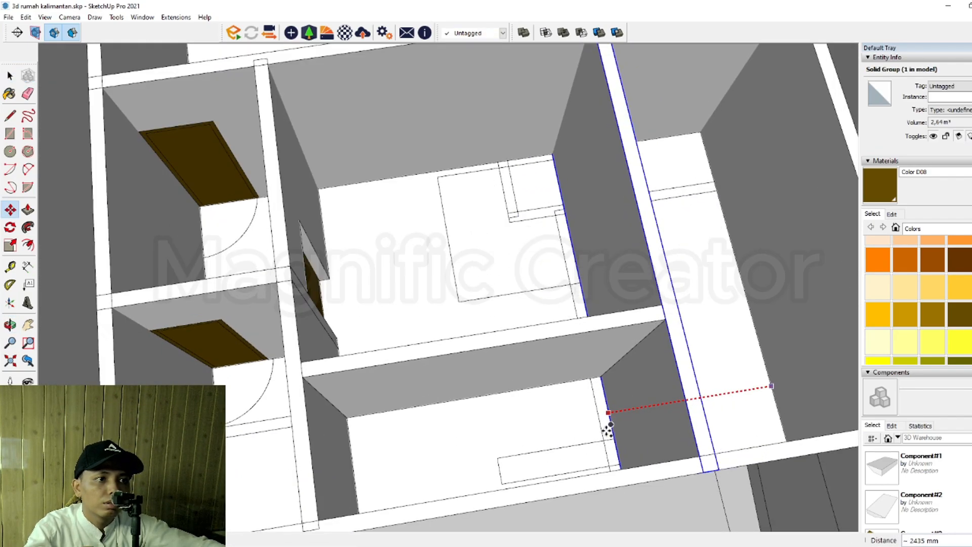
pyautogui.press('space')
# Step: Open the copied side wall and shorten its inner end by 3500 mm to meet the balcony wall
pyautogui.scroll(-4, 590, 392)
pyautogui.moveTo(590, 392); pyautogui.dragTo(574, 307, button='middle')
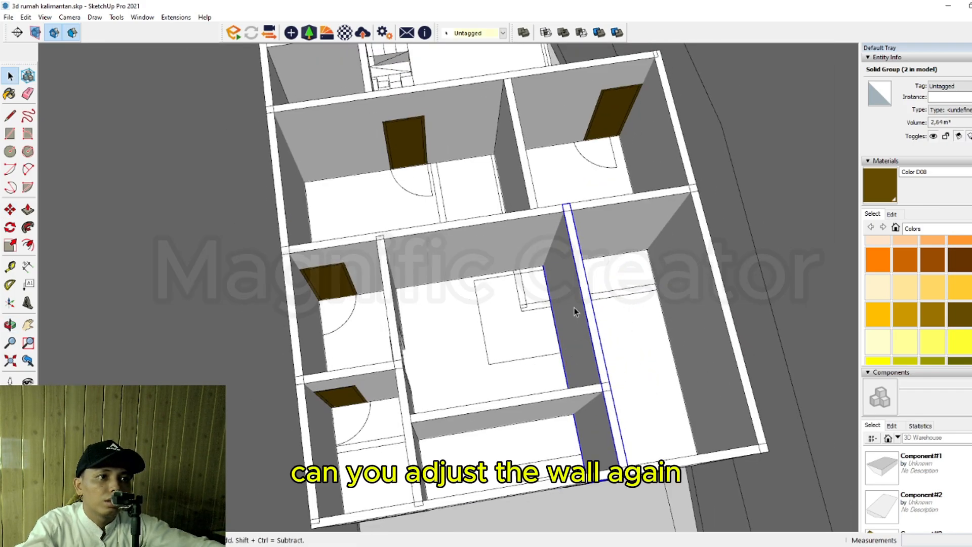
pyautogui.doubleClick(574, 308)
pyautogui.moveTo(490, 173); pyautogui.dragTo(616, 222)
pyautogui.press('p')
pyautogui.click(567, 207)
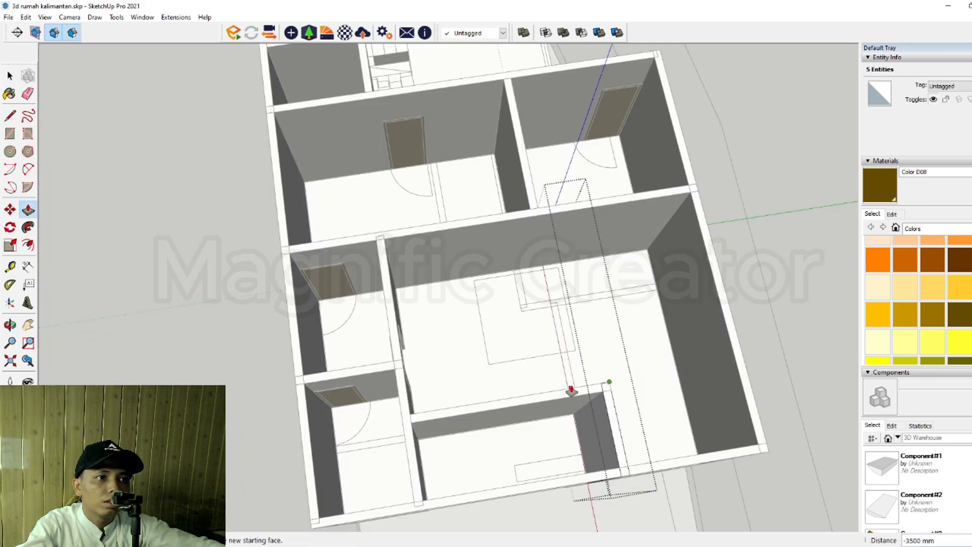
pyautogui.click(579, 387)
pyautogui.press('space')
pyautogui.scroll(-1, 603, 441)
pyautogui.keyDown('shift'); pyautogui.moveTo(613, 473); pyautogui.dragTo(546, 453, button='middle'); pyautogui.keyUp('shift')
pyautogui.scroll(1, 545, 452)
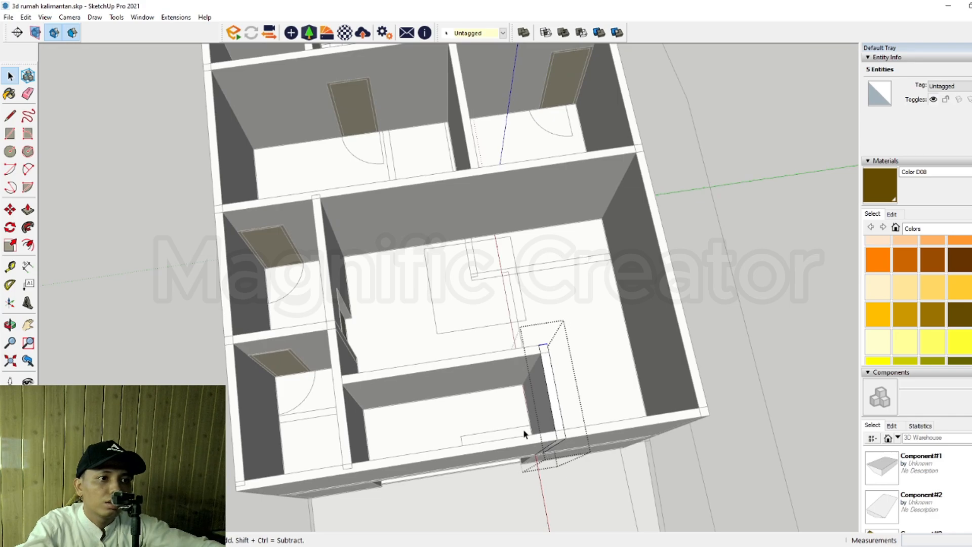
# Step: Open the front wall and cut a rectangular opening through its 150 mm thickness in front of the balcony area, then leave the group
pyautogui.click(768, 279)
pyautogui.scroll(-3, 590, 339)
pyautogui.moveTo(583, 355); pyautogui.dragTo(499, 299, button='middle')
pyautogui.scroll(1, 470, 407)
pyautogui.tripleClick(471, 406)
pyautogui.scroll(2, 560, 395)
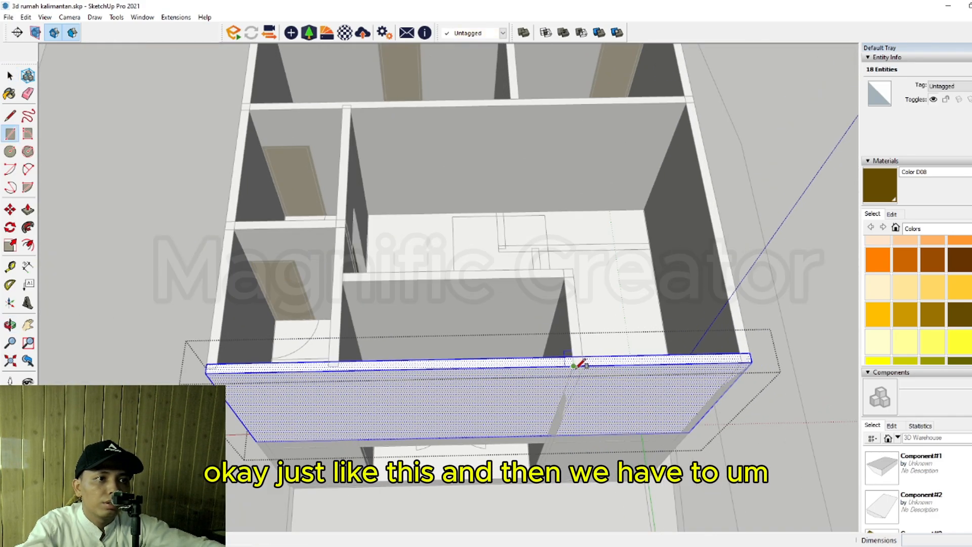
pyautogui.click(339, 366)
pyautogui.press('space')
pyautogui.scroll(1, 387, 396)
pyautogui.press('p')
pyautogui.click(415, 399)
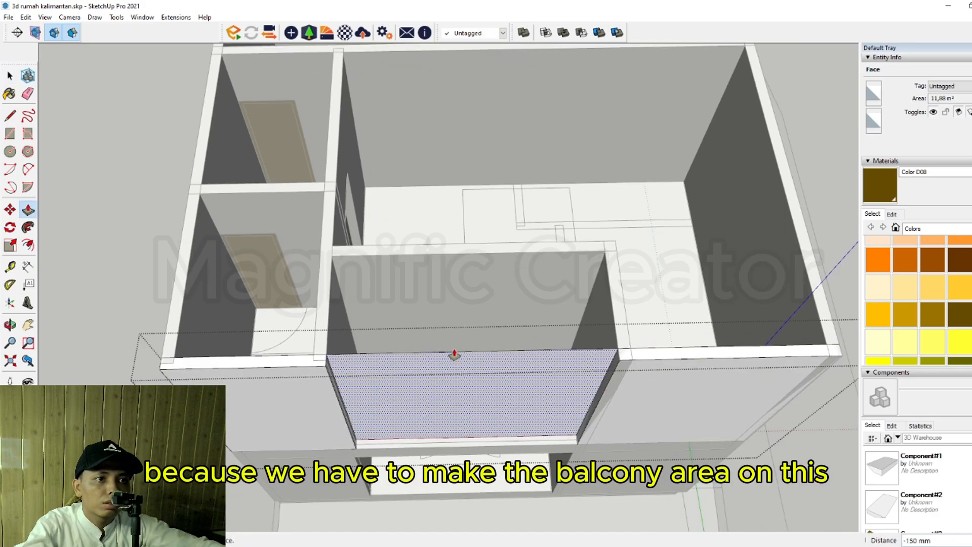
pyautogui.click(454, 354)
pyautogui.press('space')
pyautogui.moveTo(471, 466); pyautogui.dragTo(470, 468)
pyautogui.press('space')
pyautogui.scroll(-5, 471, 400)
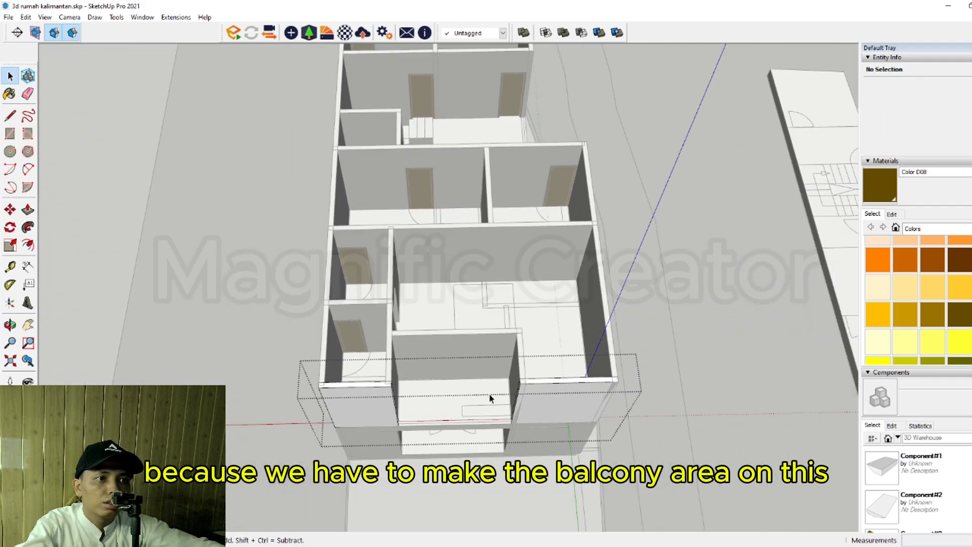
pyautogui.click(731, 311)
# Step: Examine the upper-floor room layout and the floor-plan lines around the balcony area
pyautogui.scroll(-1, 488, 288)
pyautogui.moveTo(484, 279)
pyautogui.mouseDown(button='middle')
pyautogui.moveTo(478, 296)
pyautogui.moveTo(424, 253)
pyautogui.mouseUp(button='middle')
pyautogui.scroll(1, 408, 349)
pyautogui.moveTo(408, 349); pyautogui.dragTo(468, 214, button='middle')
pyautogui.scroll(1, 527, 218)
pyautogui.keyDown('shift'); pyautogui.moveTo(539, 222); pyautogui.dragTo(226, 364, button='middle'); pyautogui.keyUp('shift')
pyautogui.scroll(6, 364, 440)
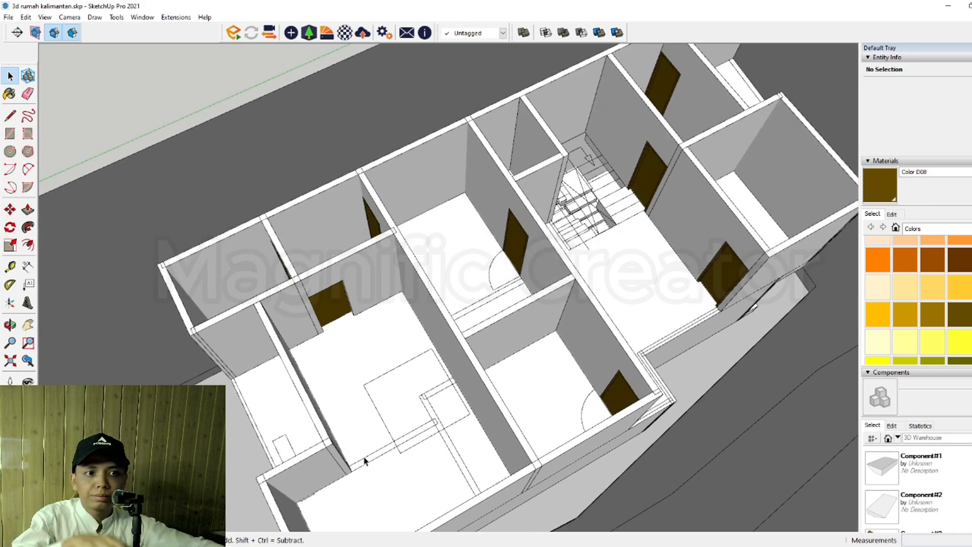
pyautogui.press('l')
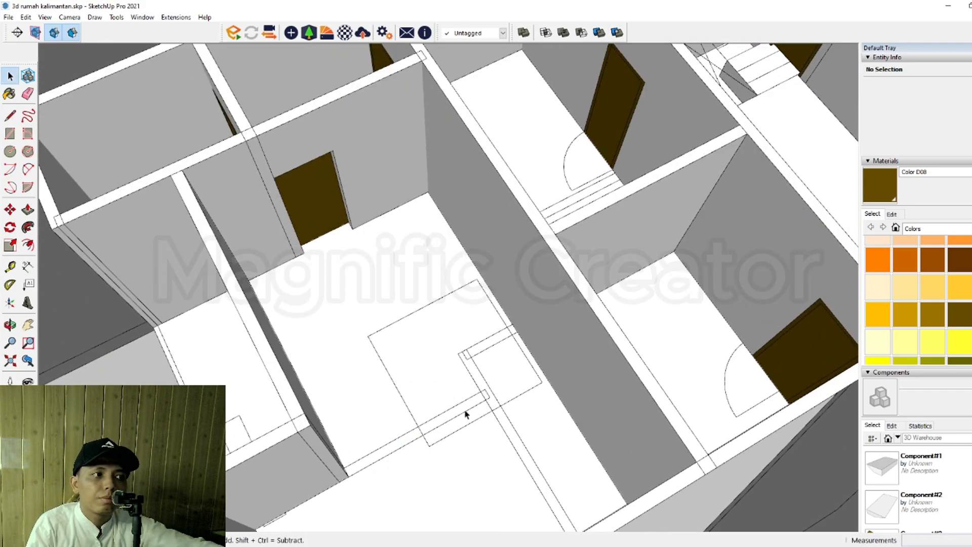
# Step: Move the balcony's inner wall across so its end sits on the free end of the short side wall, spanning the corner area
pyautogui.scroll(-5, 496, 321)
pyautogui.moveTo(410, 365); pyautogui.dragTo(627, 353, button='middle')
pyautogui.scroll(3, 519, 380)
pyautogui.moveTo(519, 380); pyautogui.dragTo(629, 421, button='middle')
pyautogui.scroll(3, 568, 400)
pyautogui.moveTo(449, 387); pyautogui.dragTo(477, 393, button='middle')
pyautogui.click(424, 374)
pyautogui.moveTo(417, 372); pyautogui.dragTo(326, 368, button='middle')
pyautogui.press('m')
pyautogui.scroll(1, 324, 367)
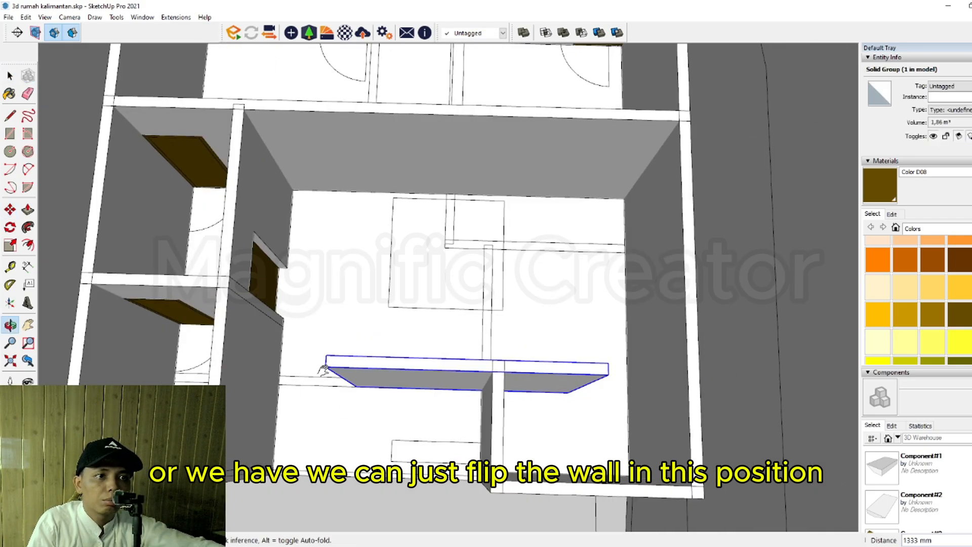
pyautogui.click(492, 371)
pyautogui.press('space')
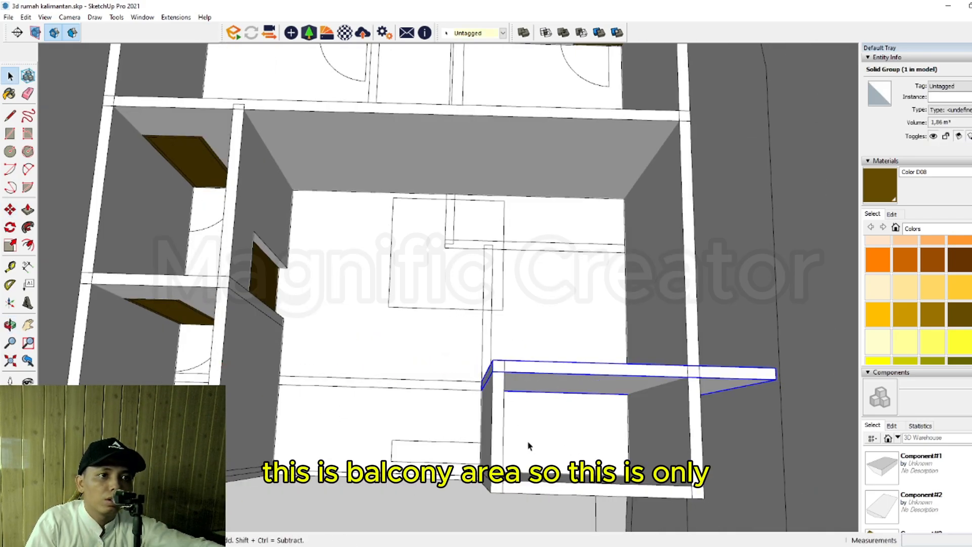
# Step: Open the front wall and extend the end face of the balcony opening 3475 mm to close the gap
pyautogui.moveTo(475, 419); pyautogui.dragTo(467, 394, button='middle')
pyautogui.tripleClick(227, 462)
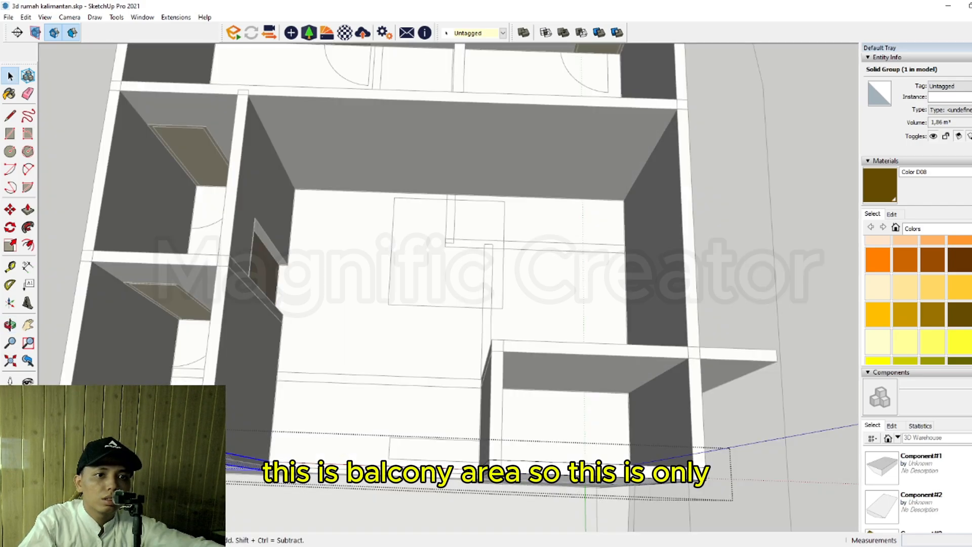
pyautogui.scroll(2, 226, 462)
pyautogui.scroll(1, 227, 461)
pyautogui.press('p')
pyautogui.click(463, 458)
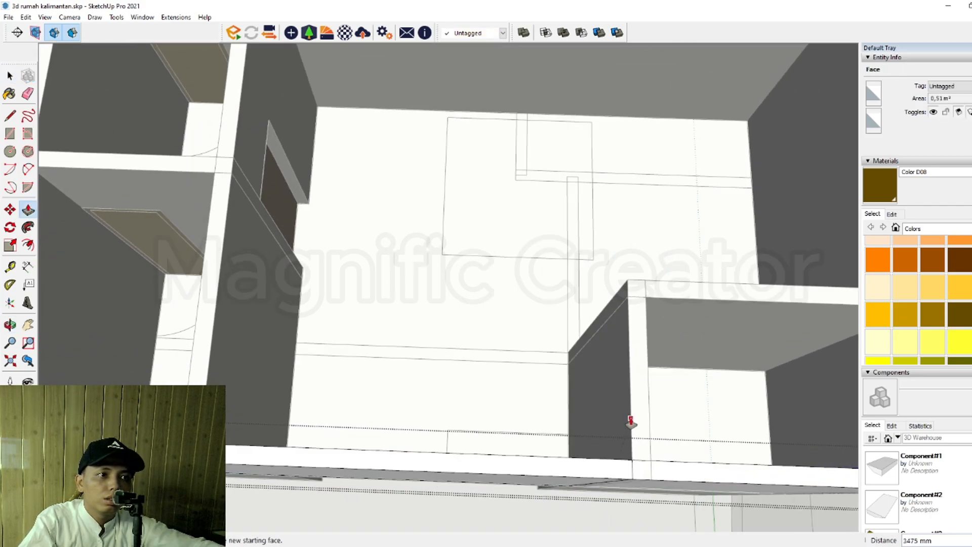
pyautogui.press('space')
pyautogui.scroll(-3, 550, 402)
pyautogui.click(549, 402)
pyautogui.keyDown('shift'); pyautogui.moveTo(550, 402); pyautogui.dragTo(386, 388, button='middle'); pyautogui.keyUp('shift')
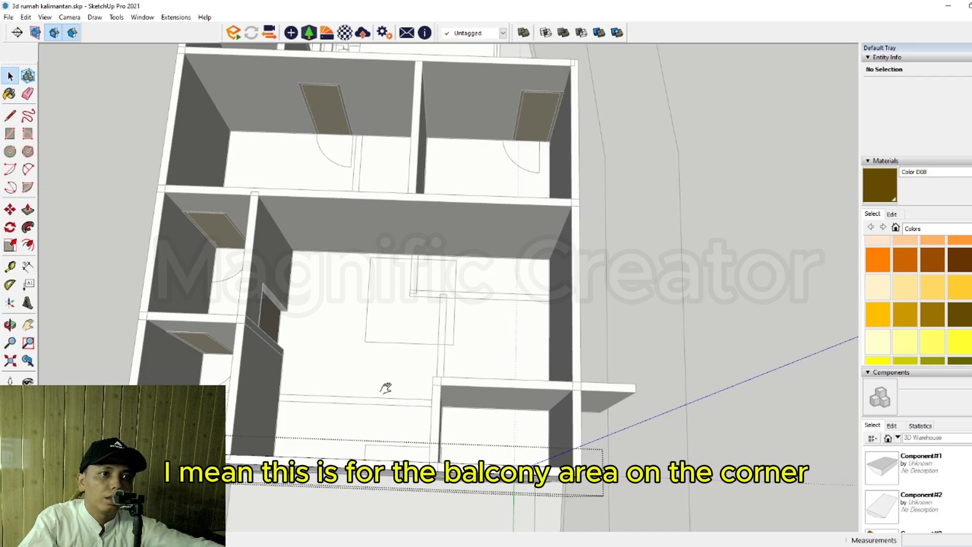
# Step: Open the large room's outer side wall and shorten its front end back to the moved balcony wall
pyautogui.click(723, 272)
pyautogui.scroll(1, 565, 436)
pyautogui.tripleClick(566, 445)
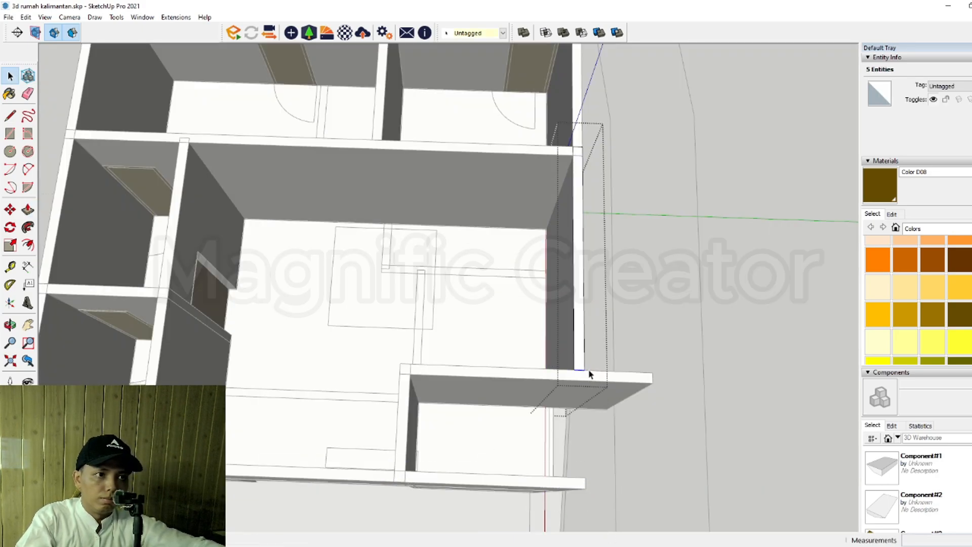
# Step: Open the front wall and shorten its corner end by 2500 mm to the short balcony side wall
pyautogui.tripleClick(534, 485)
pyautogui.moveTo(534, 485); pyautogui.dragTo(489, 418, button='middle')
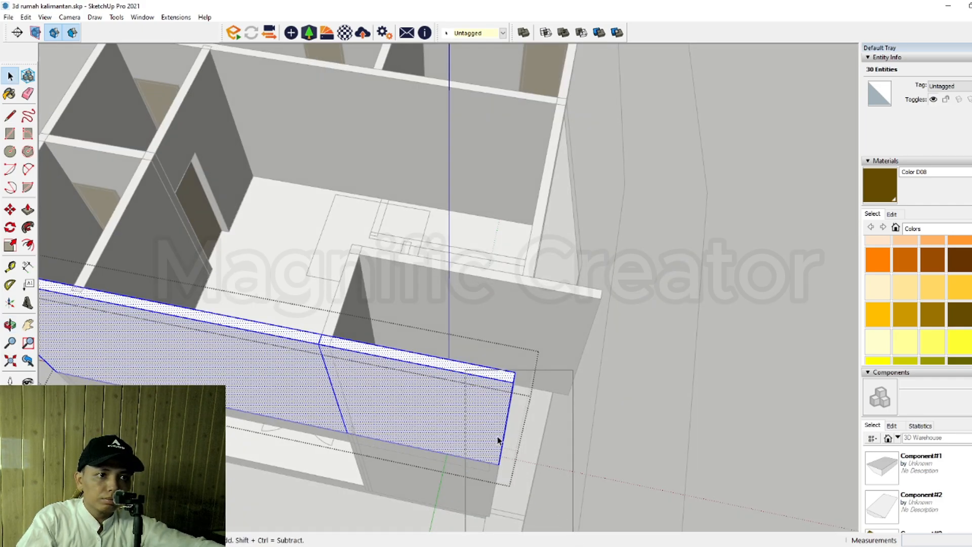
pyautogui.press('p')
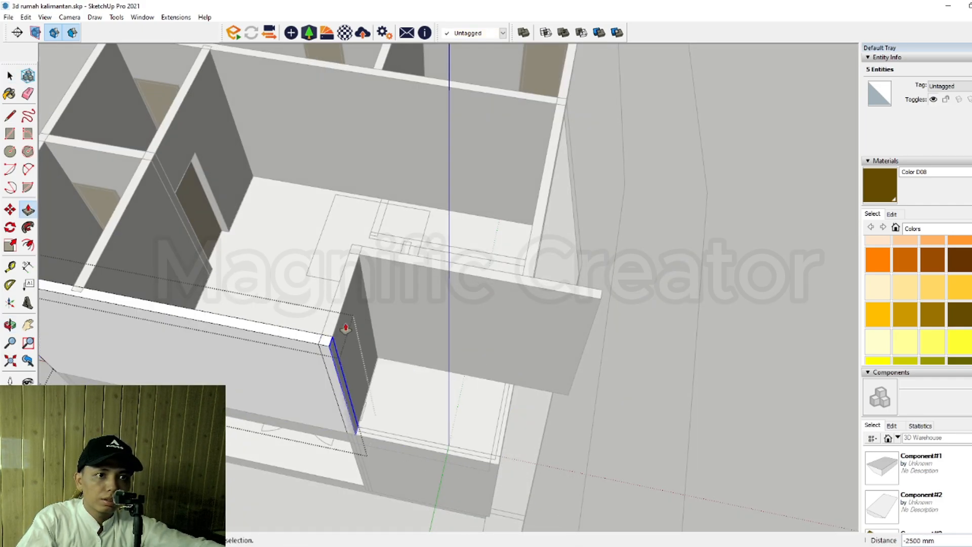
# Step: Open the moved balcony wall, trim its overhanging end back to the outer side wall, and leave the group
pyautogui.moveTo(448, 386); pyautogui.dragTo(483, 390, button='middle')
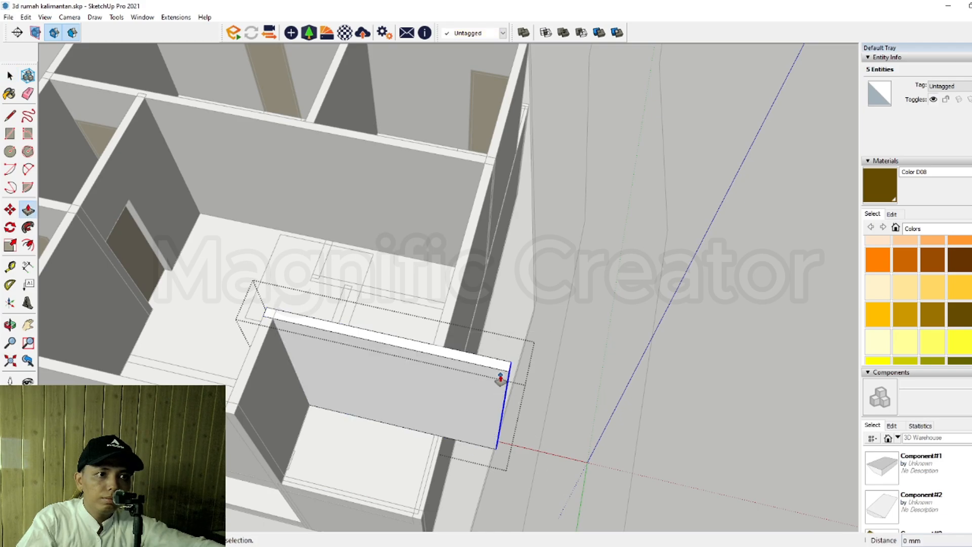
pyautogui.moveTo(457, 299); pyautogui.dragTo(484, 233, button='middle')
pyautogui.moveTo(474, 358)
pyautogui.mouseDown(button='middle')
pyautogui.moveTo(416, 218)
pyautogui.moveTo(439, 238)
pyautogui.moveTo(477, 376)
pyautogui.mouseUp(button='middle')
pyautogui.scroll(5, 416, 218)
pyautogui.moveTo(478, 376); pyautogui.dragTo(486, 468, button='middle')
pyautogui.scroll(-2, 545, 319)
pyautogui.keyDown('shift'); pyautogui.moveTo(545, 319); pyautogui.dragTo(542, 353, button='middle'); pyautogui.keyUp('shift')
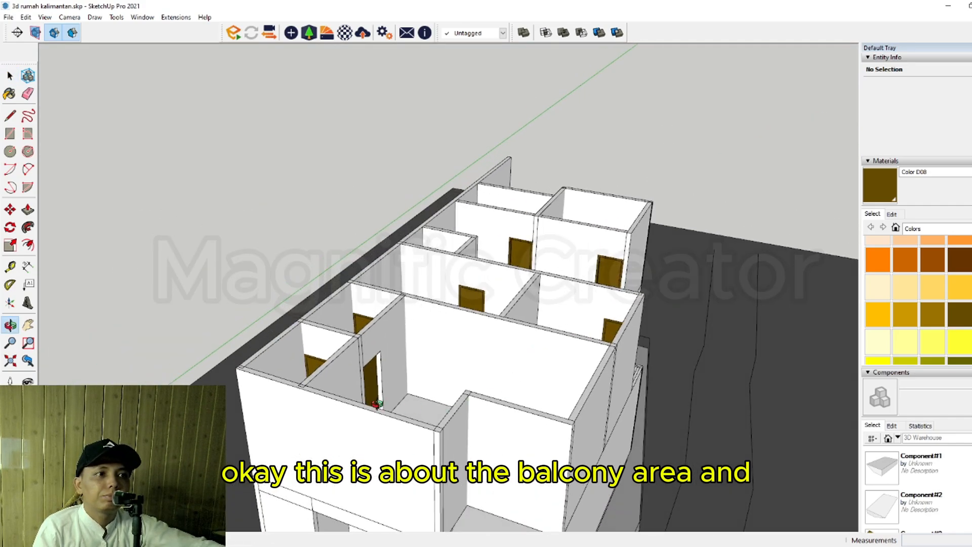
# Step: Trace three connected edges along the stepped outer edge of the floor slab in front of the stair hall
pyautogui.moveTo(379, 404); pyautogui.dragTo(415, 449, button='middle')
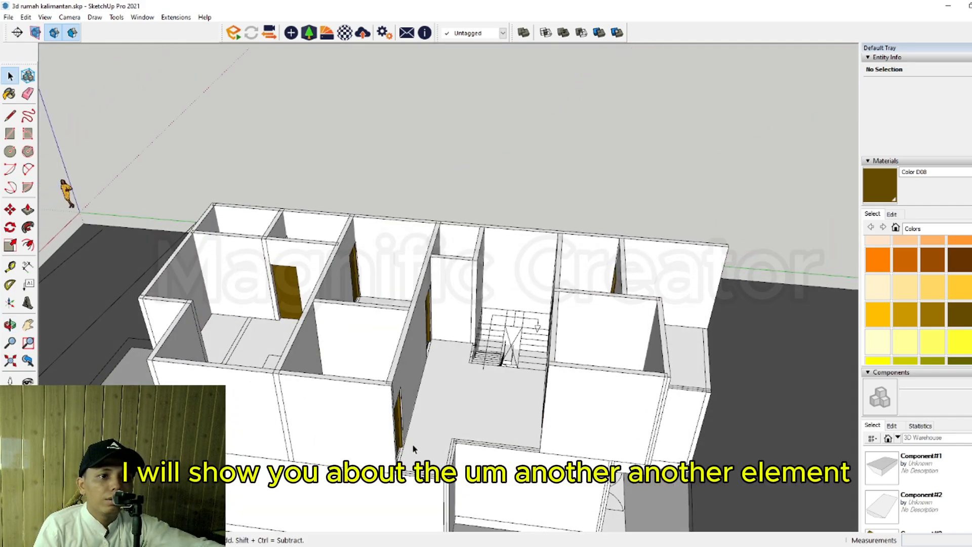
pyautogui.scroll(3, 414, 449)
pyautogui.moveTo(443, 486); pyautogui.dragTo(394, 445, button='middle')
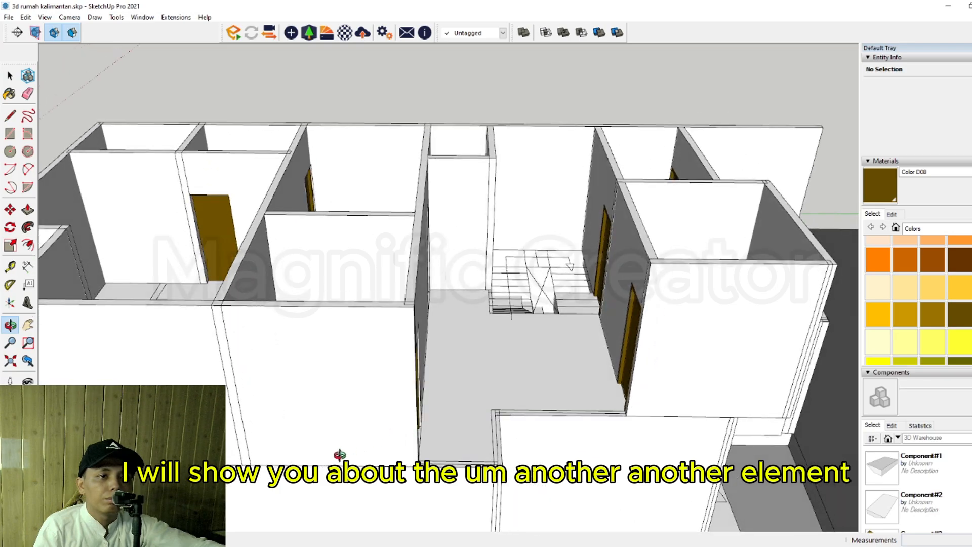
pyautogui.scroll(4, 319, 488)
pyautogui.moveTo(319, 488)
pyautogui.mouseDown(button='middle')
pyautogui.moveTo(369, 400)
pyautogui.moveTo(372, 428)
pyautogui.mouseUp(button='middle')
pyautogui.press('l')
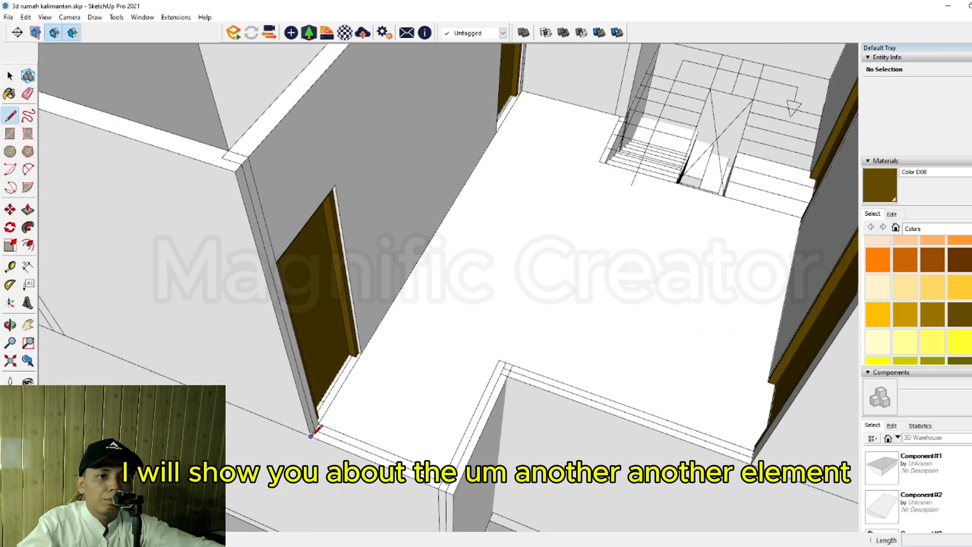
pyautogui.click(311, 436)
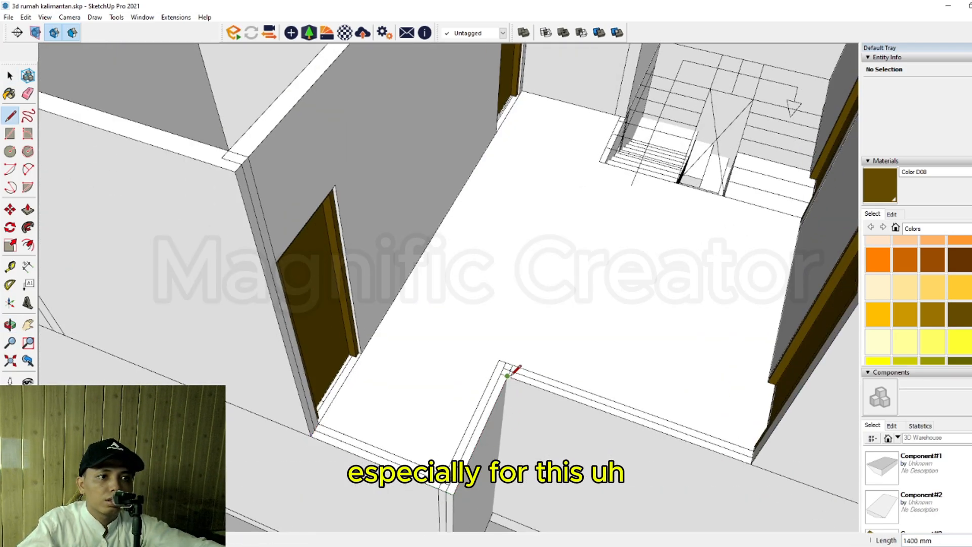
# Step: Offset the three slab-edge lines 150 mm inward and close the ends to form an L-stepped wall outline
pyautogui.tripleClick(567, 398)
pyautogui.scroll(2, 567, 399)
pyautogui.press('f')
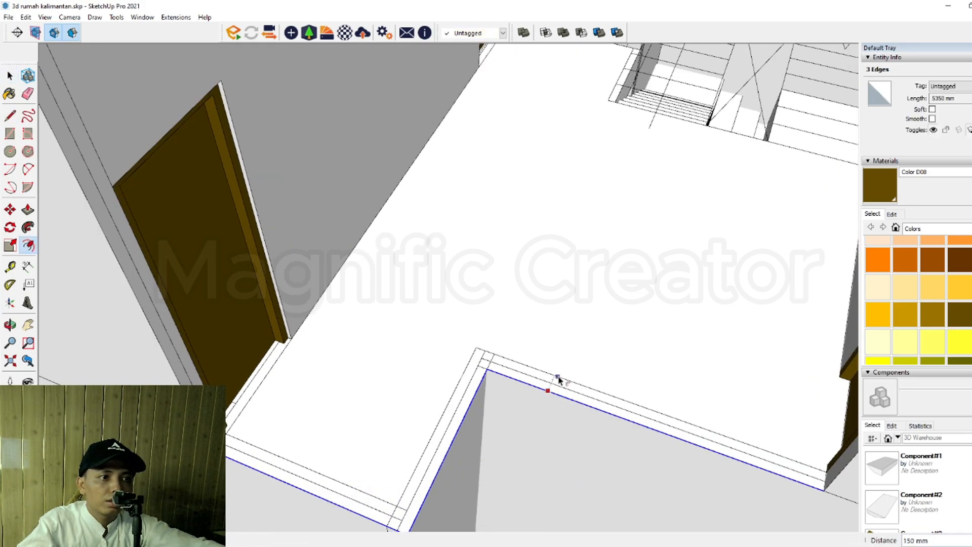
pyautogui.scroll(1, 824, 490)
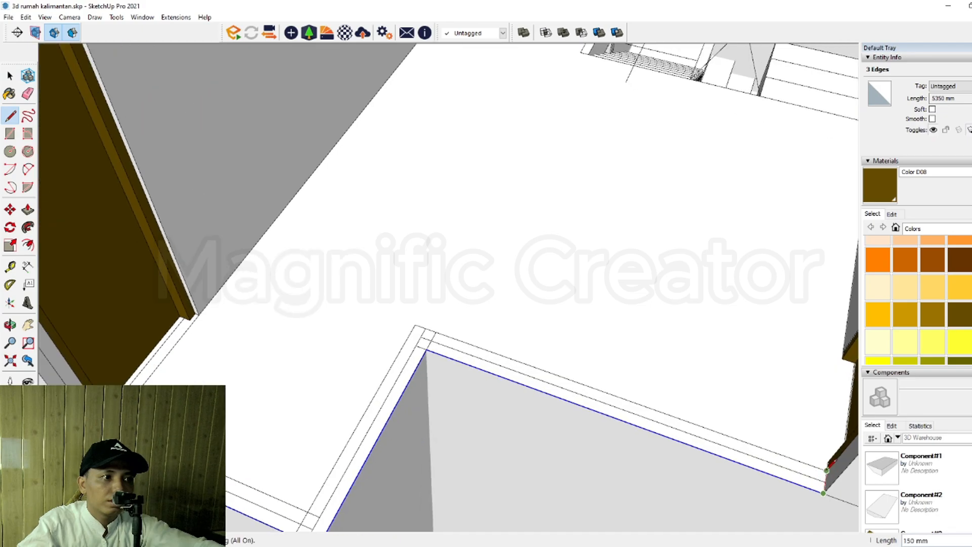
pyautogui.scroll(-3, 425, 390)
pyautogui.scroll(4, 247, 406)
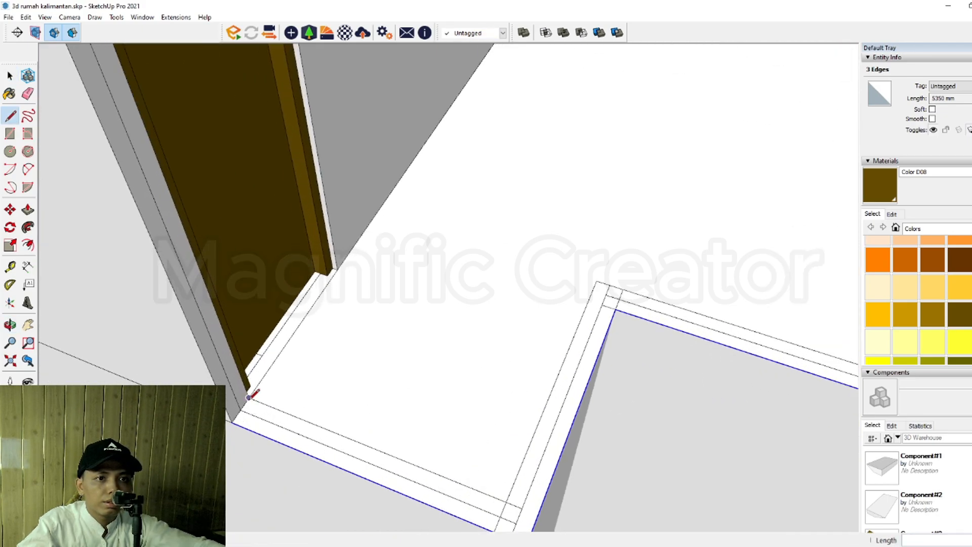
# Step: Extrude the stepped wall outline 3420 mm to the top of the adjoining walls and group the new wall
pyautogui.click(266, 411)
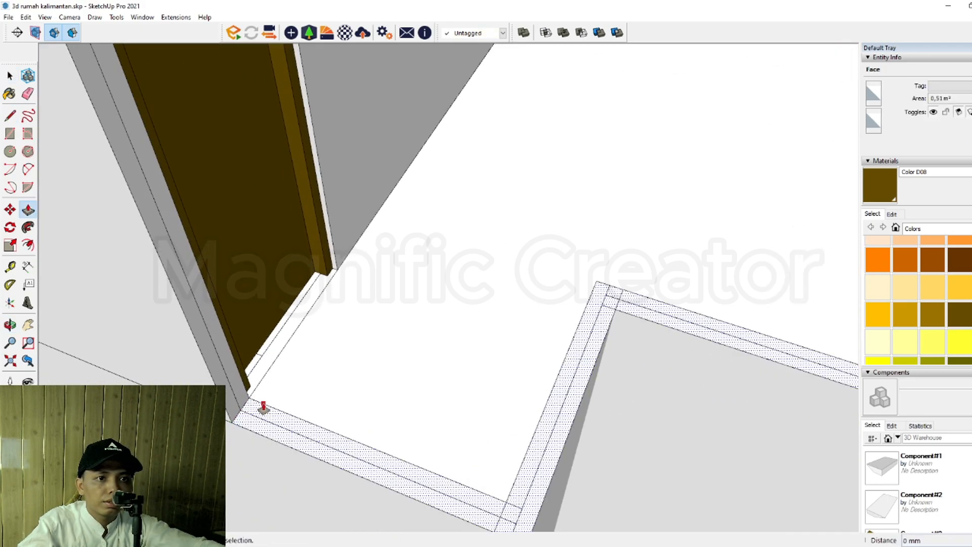
pyautogui.scroll(-2, 269, 390)
pyautogui.keyDown('shift'); pyautogui.moveTo(314, 360); pyautogui.dragTo(471, 445, button='middle'); pyautogui.keyUp('shift')
pyautogui.click(310, 94)
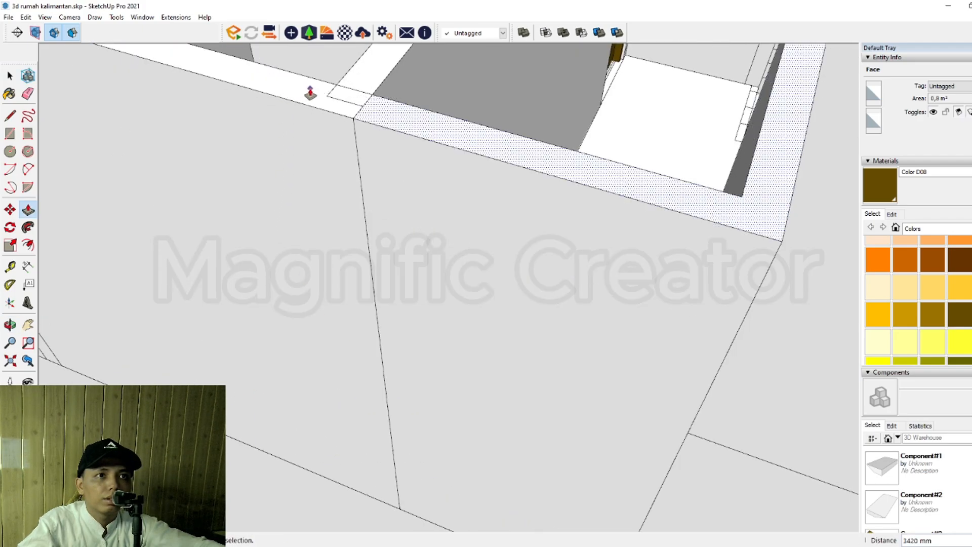
pyautogui.press('space')
pyautogui.doubleClick(496, 186)
pyautogui.click(497, 185)
pyautogui.hotkey('ctrl', 'g')
pyautogui.scroll(-8, 469, 384)
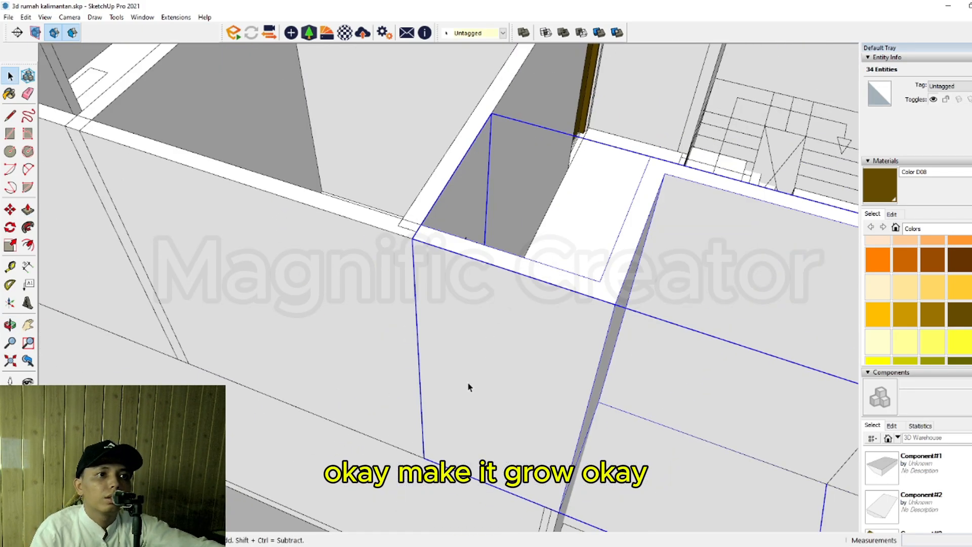
# Step: Deselect the new wall and inspect the house's front and side facades and the upper-floor wall arrangement
pyautogui.moveTo(493, 357); pyautogui.dragTo(441, 371, button='middle')
pyautogui.moveTo(507, 300)
pyautogui.mouseDown(button='middle')
pyautogui.moveTo(413, 392)
pyautogui.moveTo(501, 253)
pyautogui.moveTo(516, 254)
pyautogui.mouseUp(button='middle')
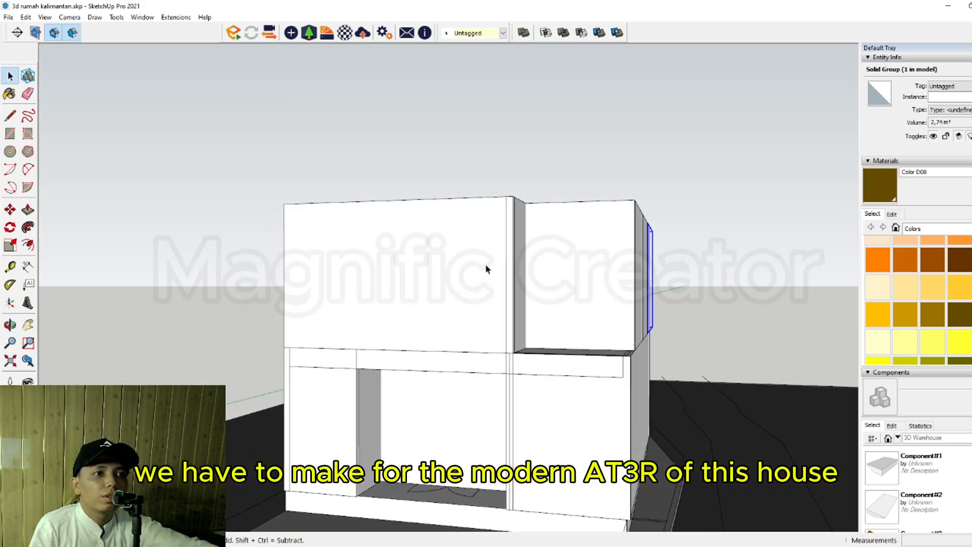
pyautogui.scroll(-2, 486, 269)
pyautogui.keyDown('shift'); pyautogui.moveTo(511, 344); pyautogui.dragTo(500, 304, button='middle'); pyautogui.keyUp('shift')
pyautogui.moveTo(500, 304); pyautogui.dragTo(488, 276, button='middle')
pyautogui.scroll(2, 490, 274)
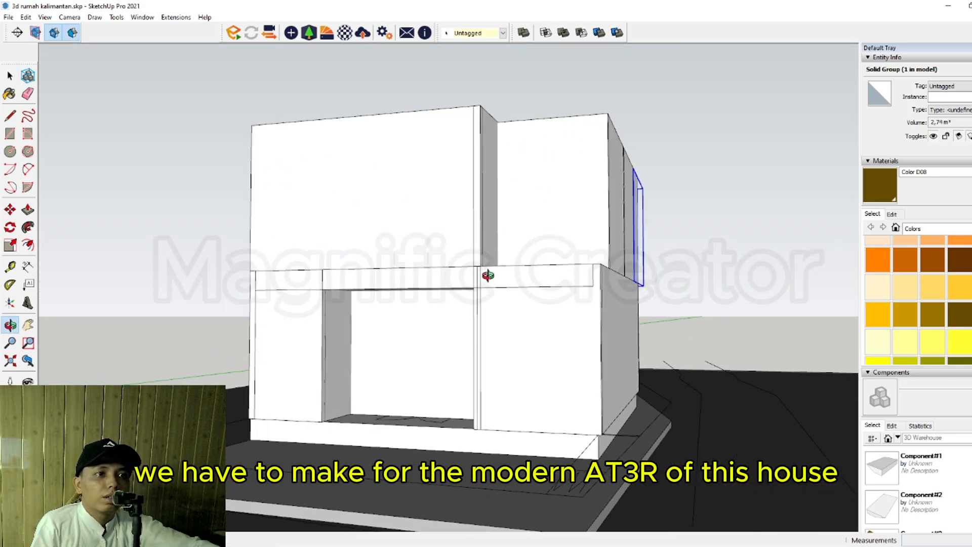
pyautogui.click(761, 242)
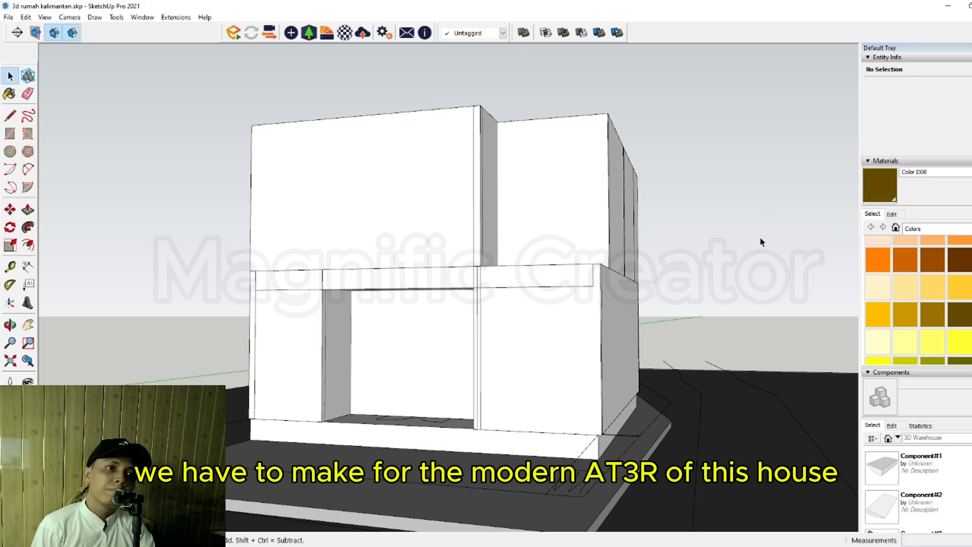
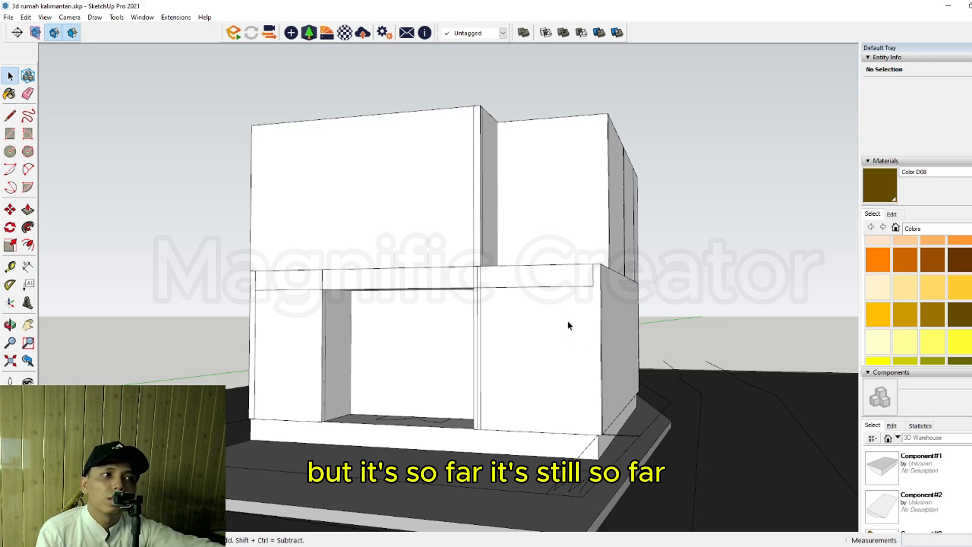
pyautogui.moveTo(568, 322); pyautogui.dragTo(481, 332, button='middle')
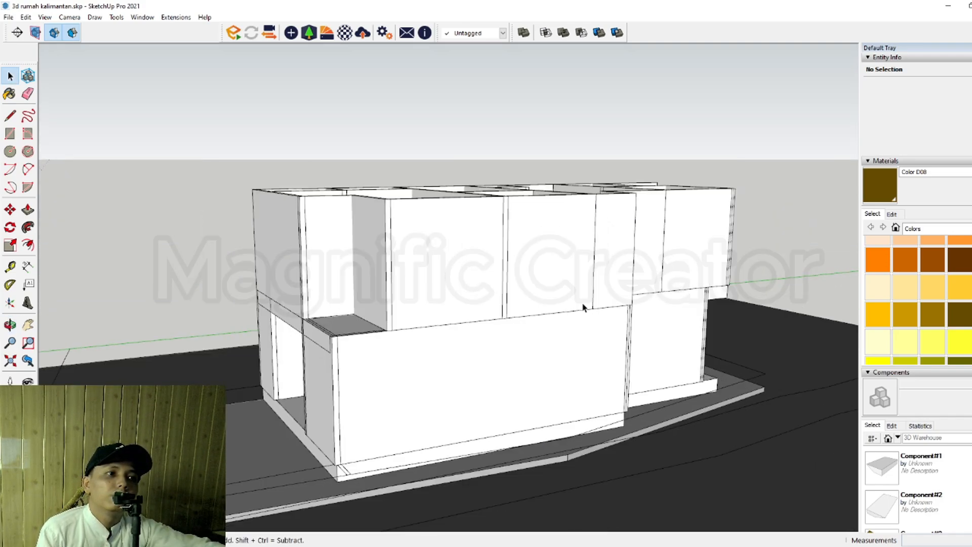
pyautogui.moveTo(584, 307); pyautogui.dragTo(552, 428, button='middle')
pyautogui.scroll(2, 488, 367)
pyautogui.moveTo(488, 367); pyautogui.dragTo(482, 422, button='middle')
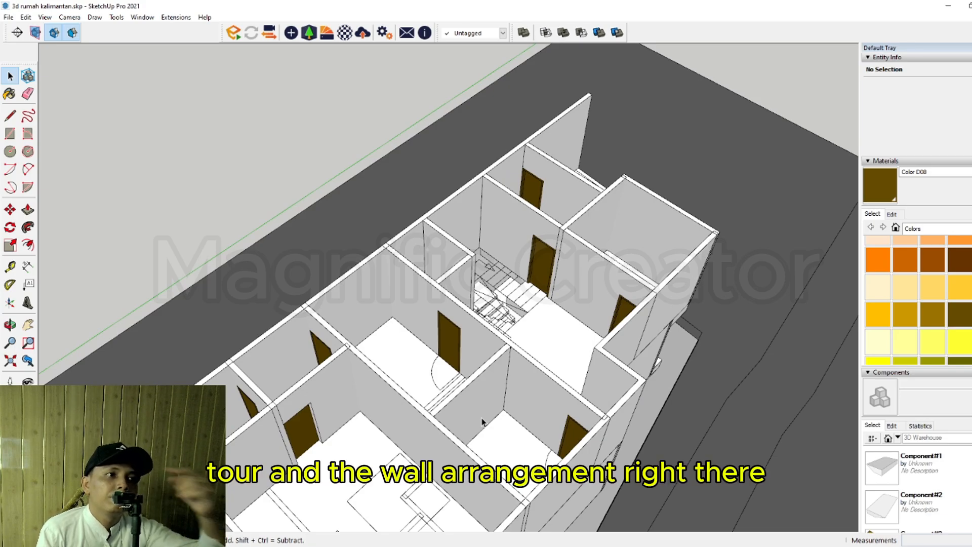
pyautogui.moveTo(561, 405); pyautogui.dragTo(447, 279, button='middle')
pyautogui.moveTo(554, 346); pyautogui.dragTo(452, 360, button='middle')
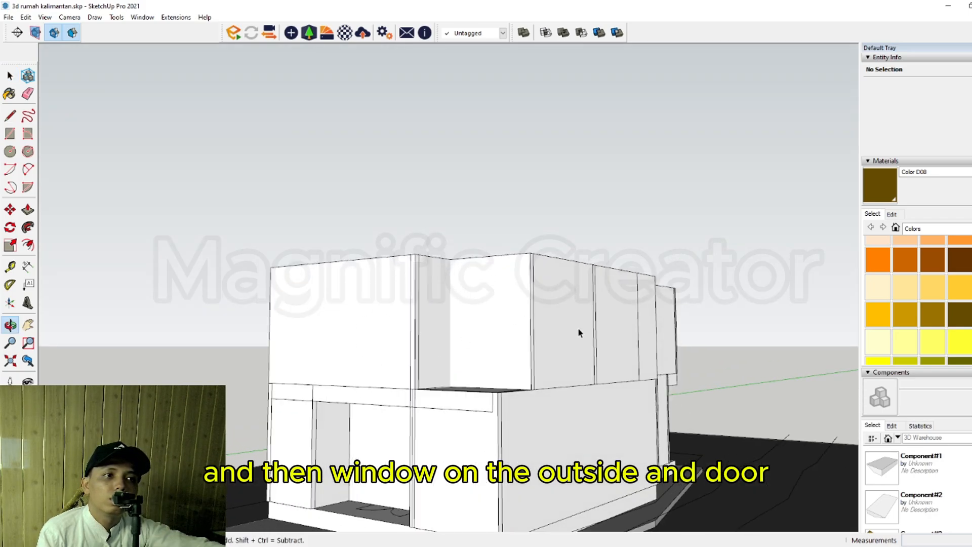
pyautogui.moveTo(580, 333); pyautogui.dragTo(734, 431, button='middle')
# Step: Draw a 1600 mm wide, 2400 mm high door outline on the recessed ground-floor entrance wall, aligned with the plan's double-door swing
pyautogui.scroll(10, 452, 386)
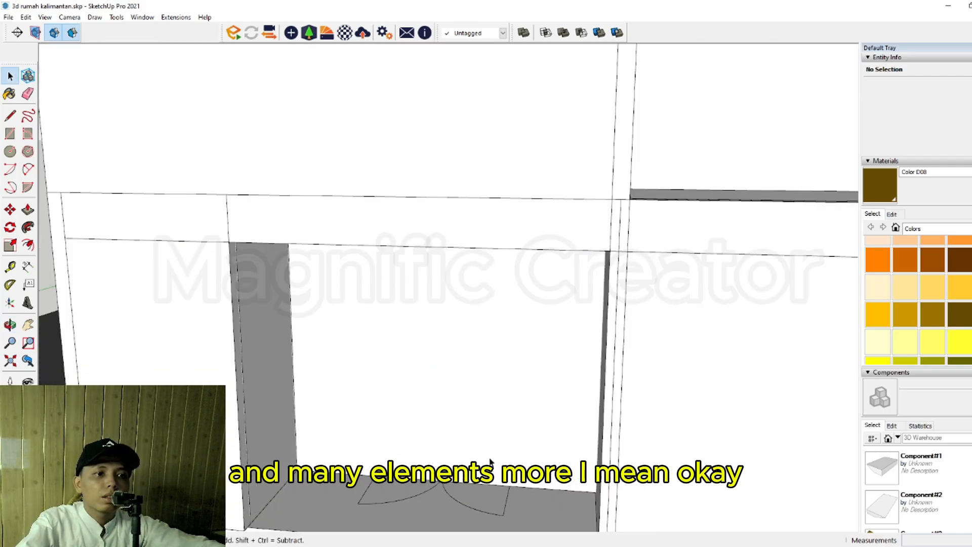
pyautogui.moveTo(490, 460); pyautogui.dragTo(469, 405, button='middle')
pyautogui.tripleClick(470, 393)
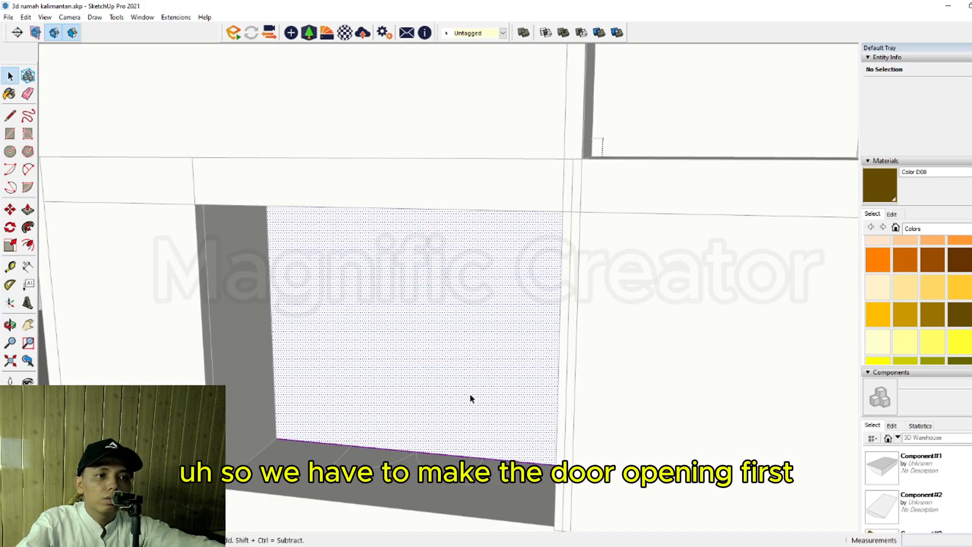
pyautogui.scroll(1, 486, 448)
pyautogui.press('l')
pyautogui.scroll(3, 486, 452)
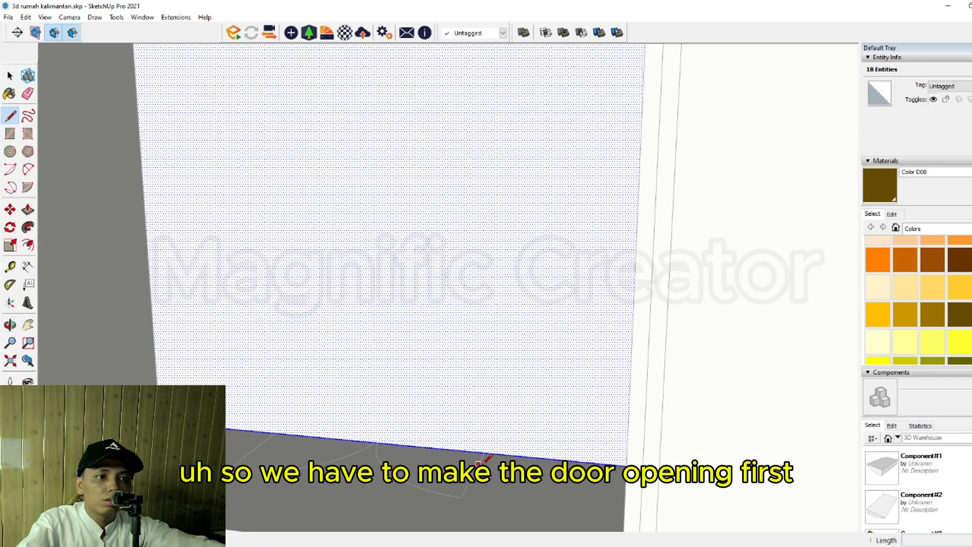
pyautogui.scroll(3, 487, 439)
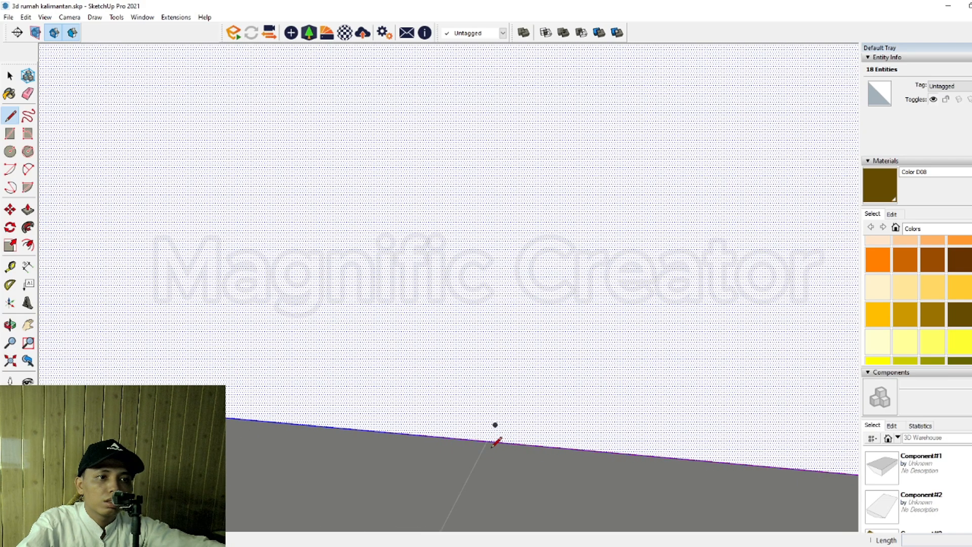
pyautogui.click(486, 438)
pyautogui.scroll(-5, 490, 286)
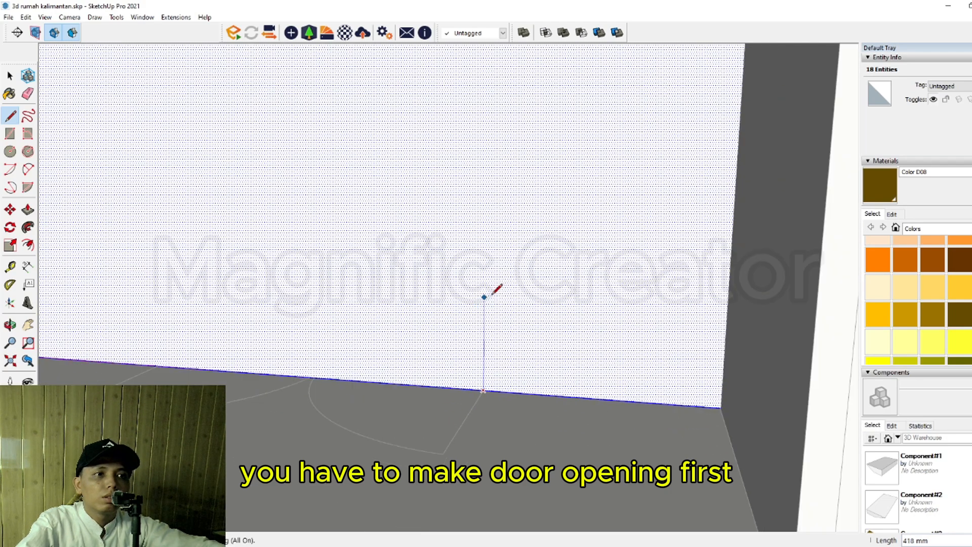
pyautogui.keyDown('shift'); pyautogui.moveTo(483, 306); pyautogui.dragTo(485, 361, button='middle'); pyautogui.keyUp('shift')
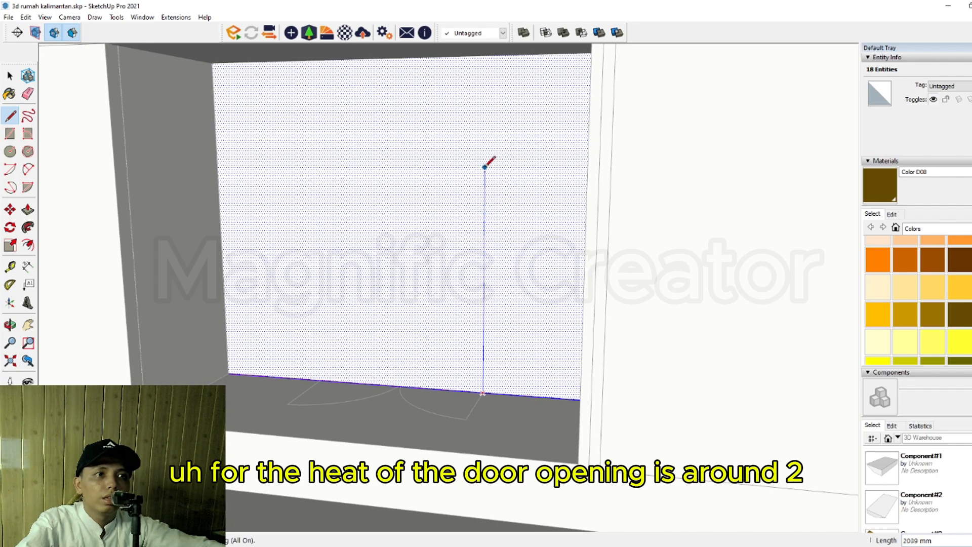
pyautogui.write('2')
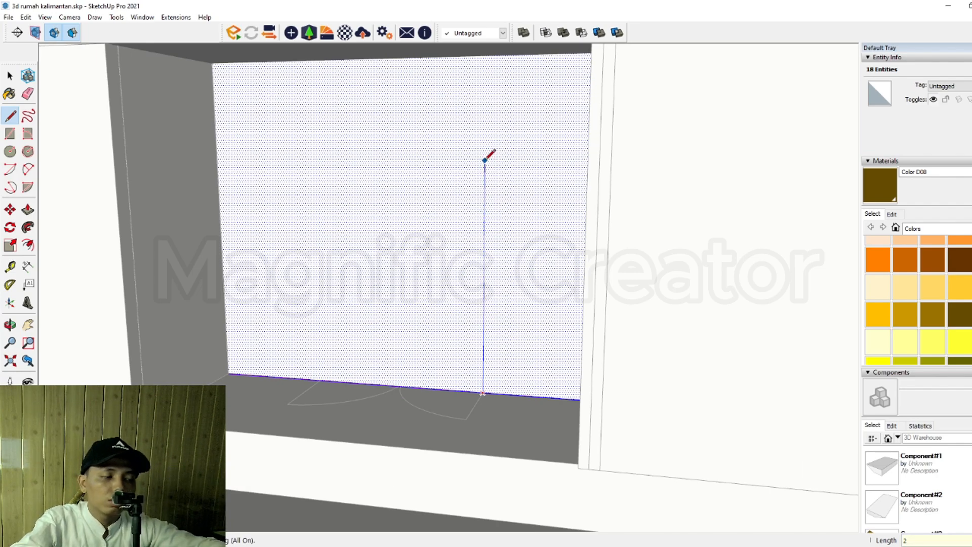
pyautogui.write('40')
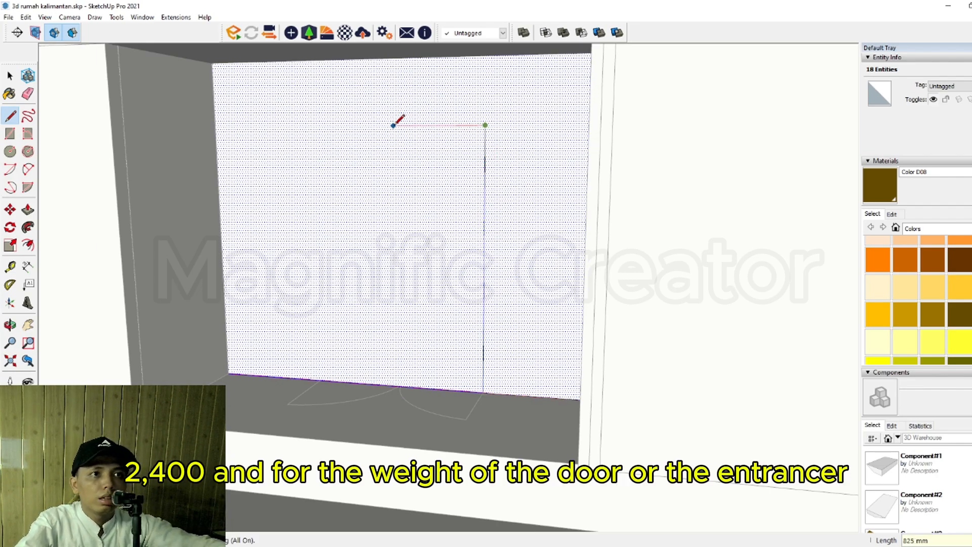
pyautogui.scroll(2, 320, 381)
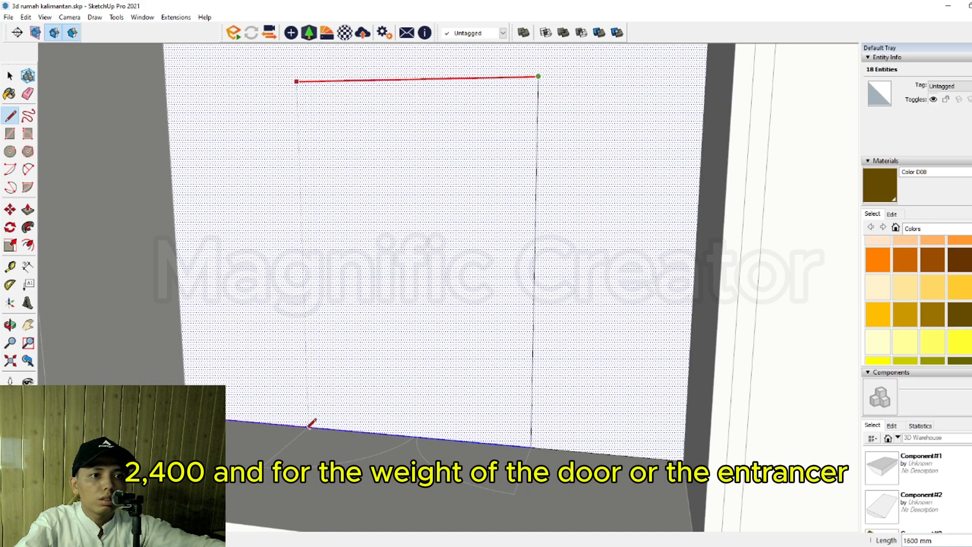
pyautogui.scroll(1, 309, 424)
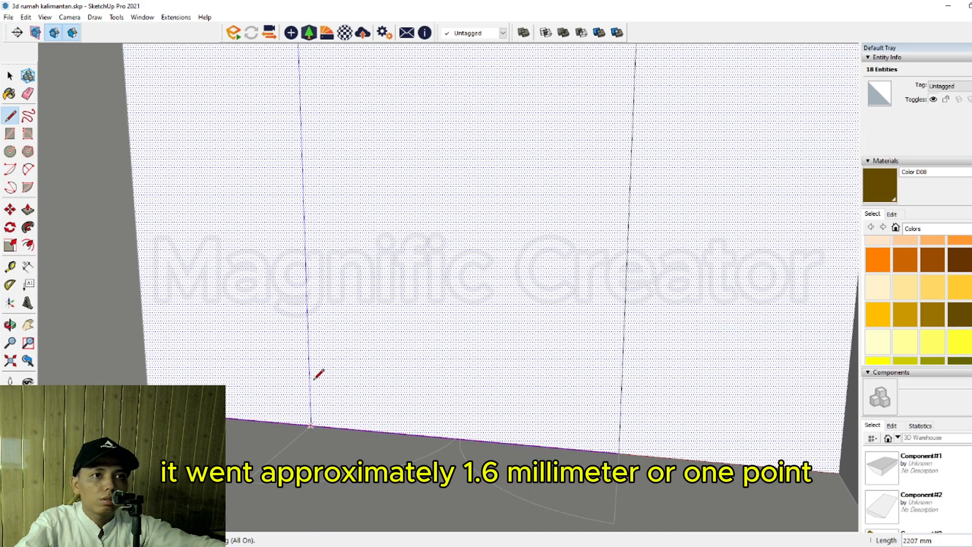
pyautogui.scroll(-1, 307, 301)
pyautogui.press('space')
# Step: Push the entrance door outline through the wall's full thickness to cut the opening
pyautogui.scroll(-3, 379, 376)
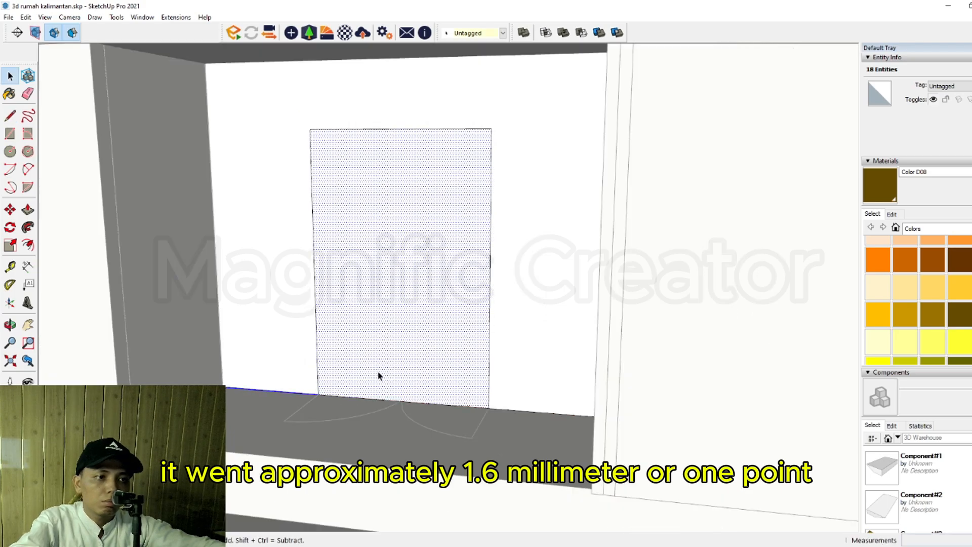
pyautogui.press('p')
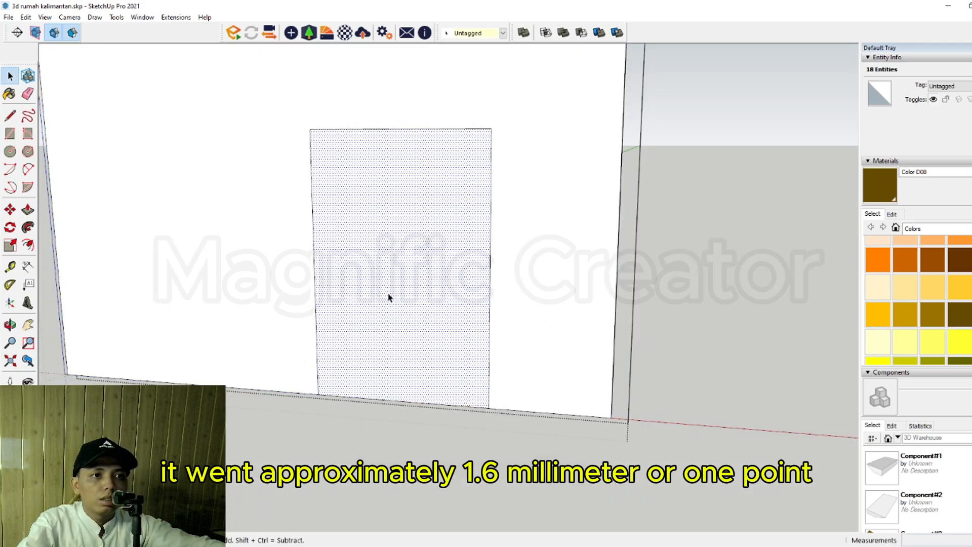
pyautogui.click(368, 244)
pyautogui.click(465, 239)
pyautogui.press('space')
pyautogui.scroll(-4, 555, 358)
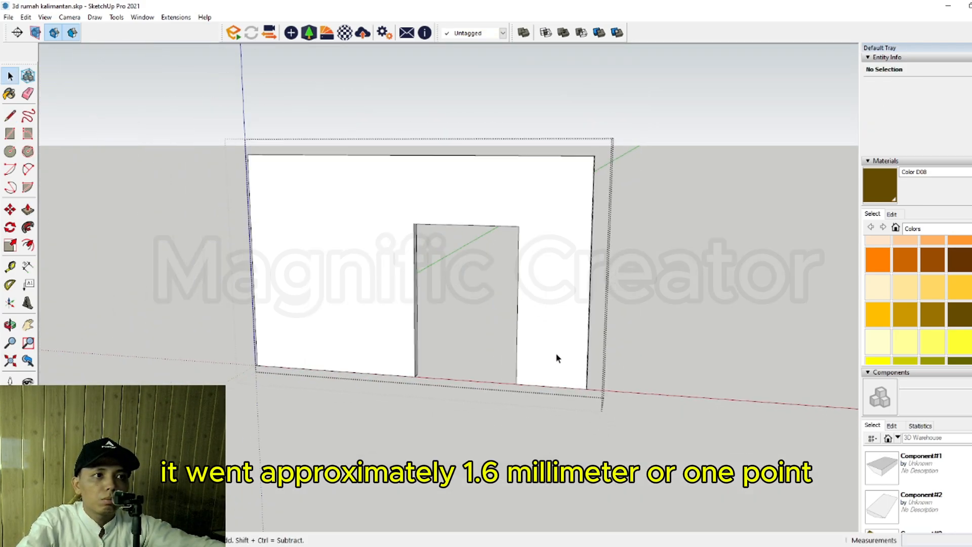
# Step: Copy the upper balcony wall's outer vertical edge inward as one door jamb, and copy that line 900 mm further for the other
pyautogui.moveTo(708, 244); pyautogui.dragTo(469, 387, button='middle')
pyautogui.scroll(6, 469, 388)
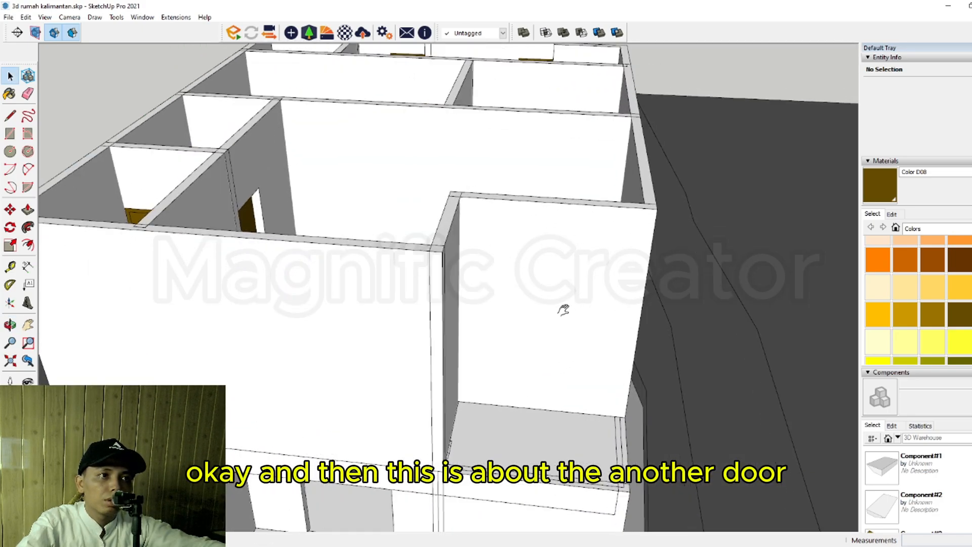
pyautogui.press('space')
pyautogui.doubleClick(538, 330)
pyautogui.tripleClick(539, 328)
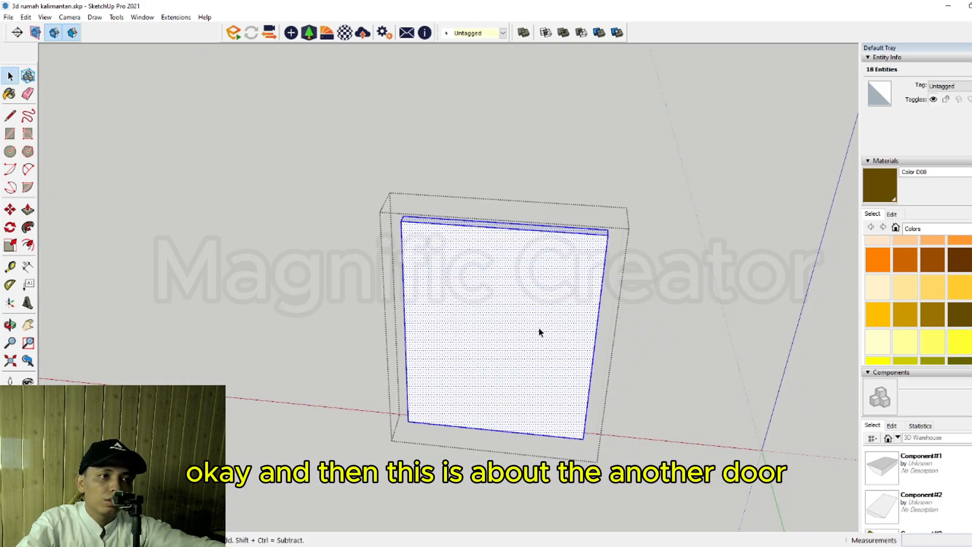
pyautogui.press('i')
pyautogui.moveTo(532, 333); pyautogui.dragTo(576, 297, button='middle')
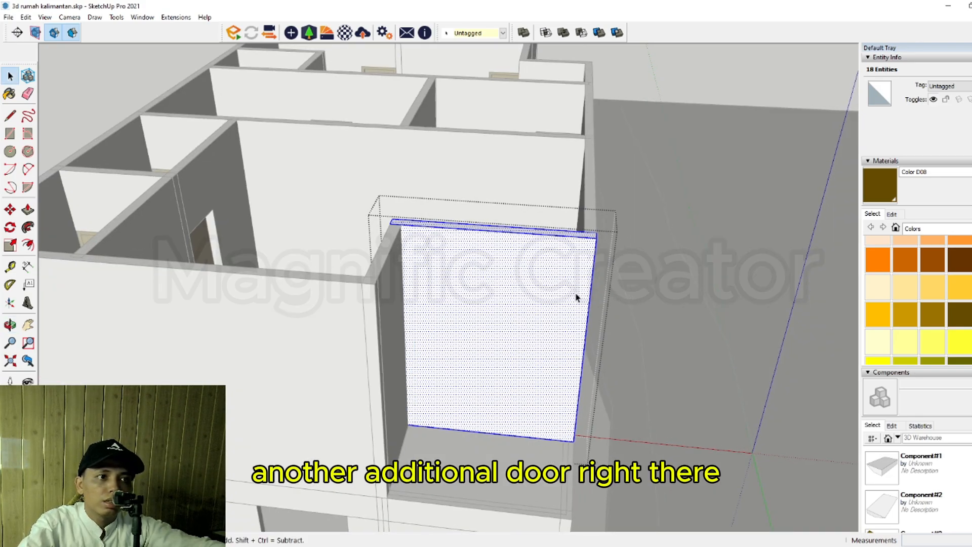
pyautogui.click(593, 276)
pyautogui.moveTo(575, 263); pyautogui.dragTo(584, 338, button='middle')
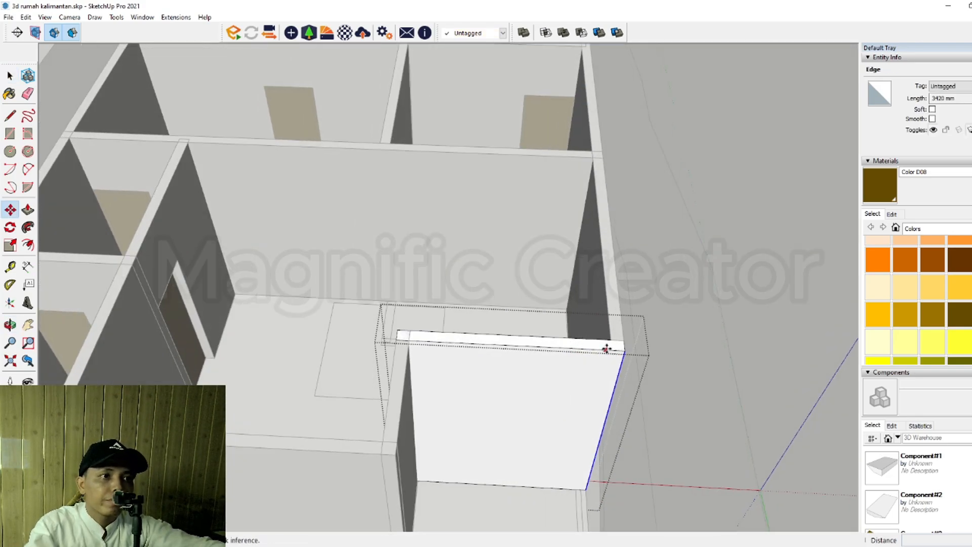
pyautogui.click(627, 353)
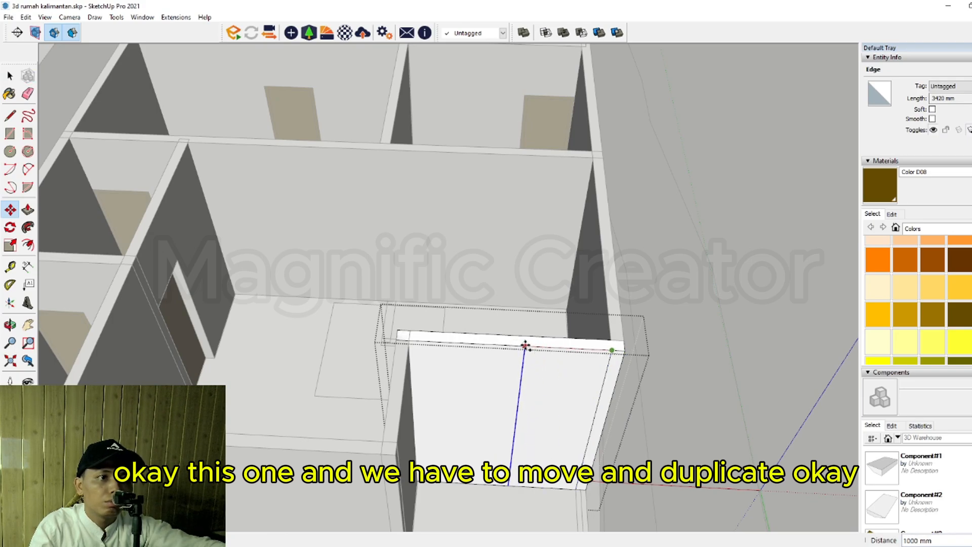
pyautogui.scroll(3, 525, 346)
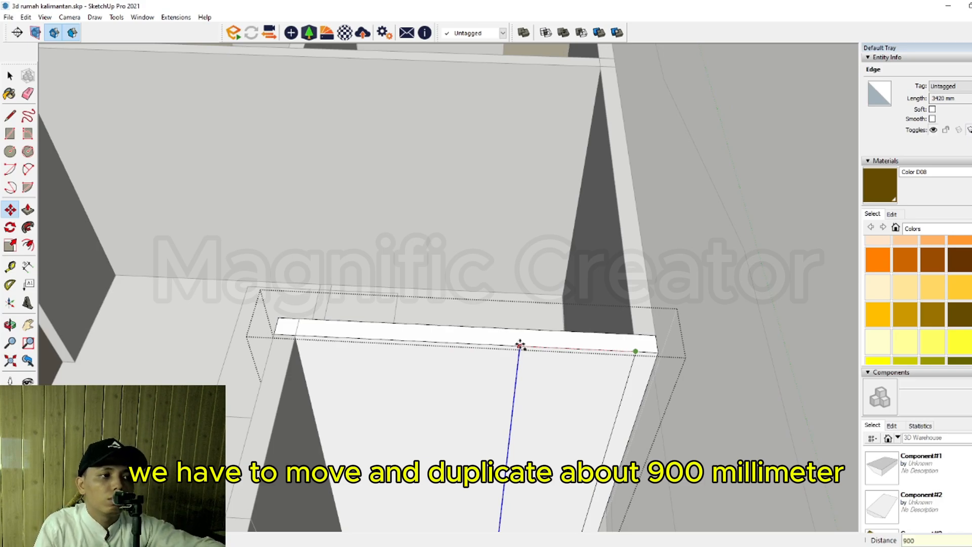
pyautogui.press('Return')
pyautogui.press('space')
# Step: Copy the bottom edge between the balcony door jambs 2400 mm upward as the door head and erase the jamb lines above it
pyautogui.scroll(-2, 515, 343)
pyautogui.moveTo(497, 445); pyautogui.dragTo(420, 481, button='middle')
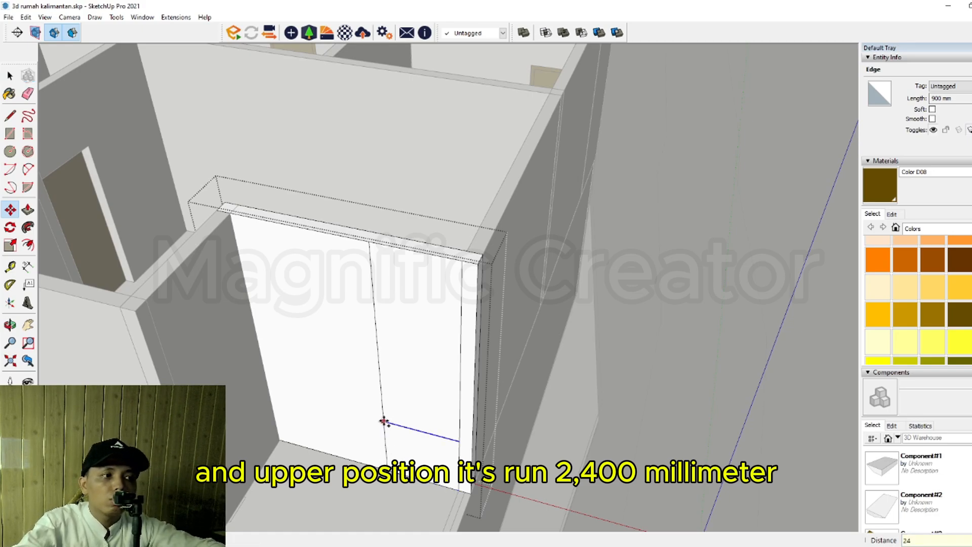
pyautogui.press('space')
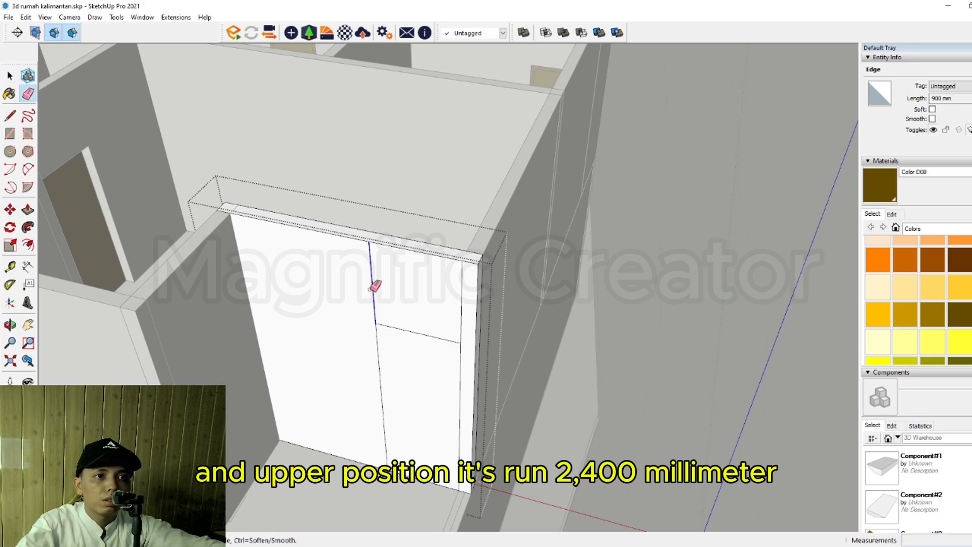
pyautogui.click(375, 286)
# Step: Push the balcony door face 150 mm through the wall to cut the opening, and close the wall group
pyautogui.press('p')
pyautogui.click(393, 354)
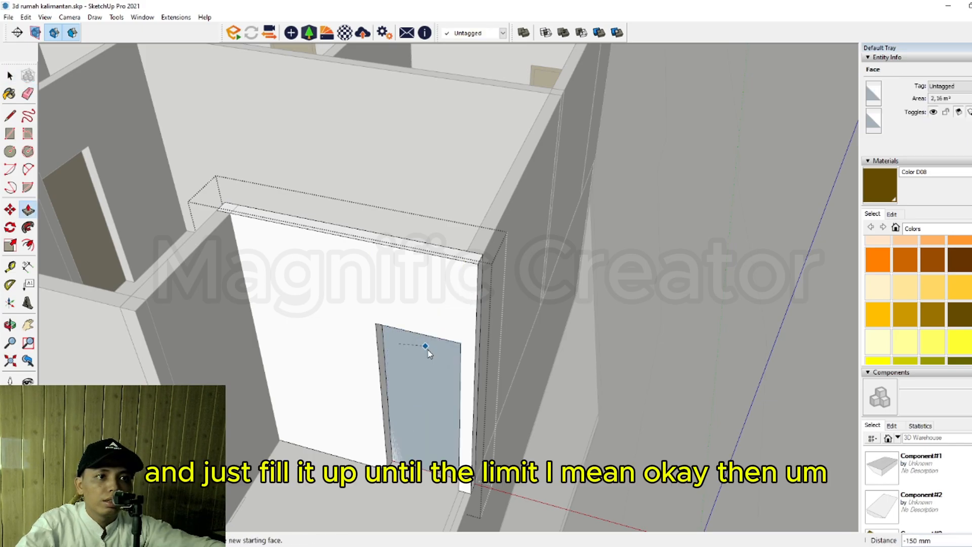
pyautogui.click(406, 344)
pyautogui.press('space')
pyautogui.scroll(-4, 408, 344)
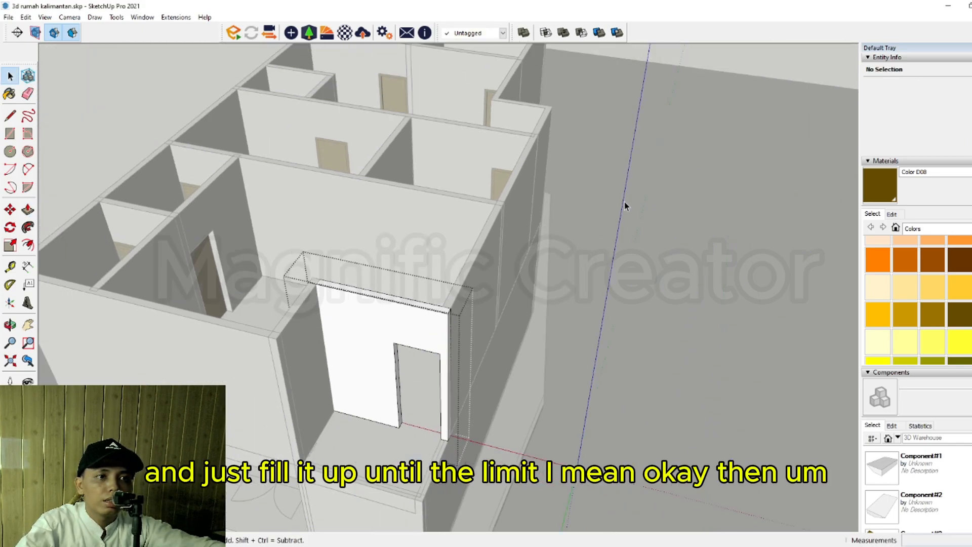
pyautogui.click(625, 203)
pyautogui.scroll(2, 474, 333)
pyautogui.moveTo(472, 344); pyautogui.dragTo(515, 280, button='middle')
pyautogui.scroll(-3, 514, 281)
pyautogui.moveTo(462, 315); pyautogui.dragTo(453, 381, button='middle')
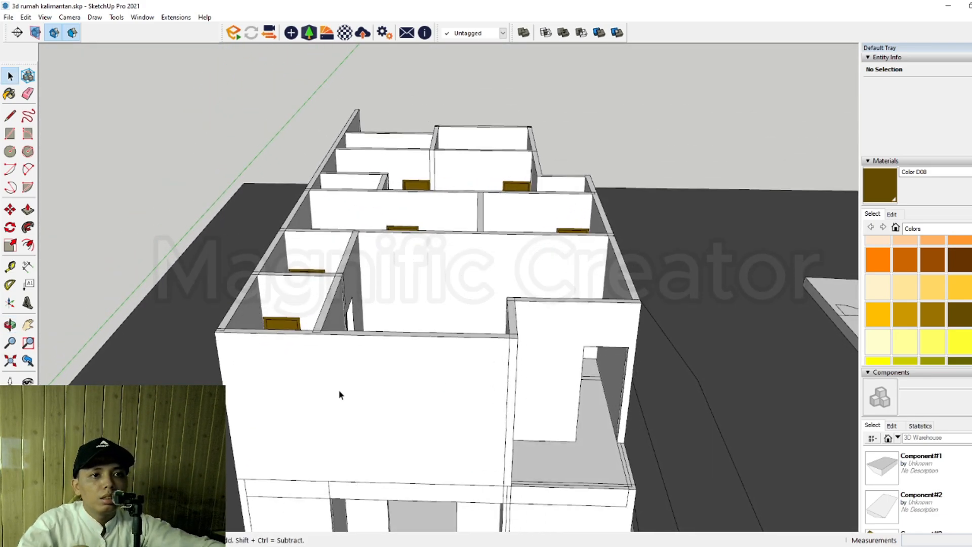
pyautogui.scroll(2, 339, 395)
pyautogui.moveTo(340, 395); pyautogui.dragTo(345, 339, button='middle')
pyautogui.tripleClick(310, 354)
pyautogui.scroll(-2, 347, 376)
pyautogui.click(195, 173)
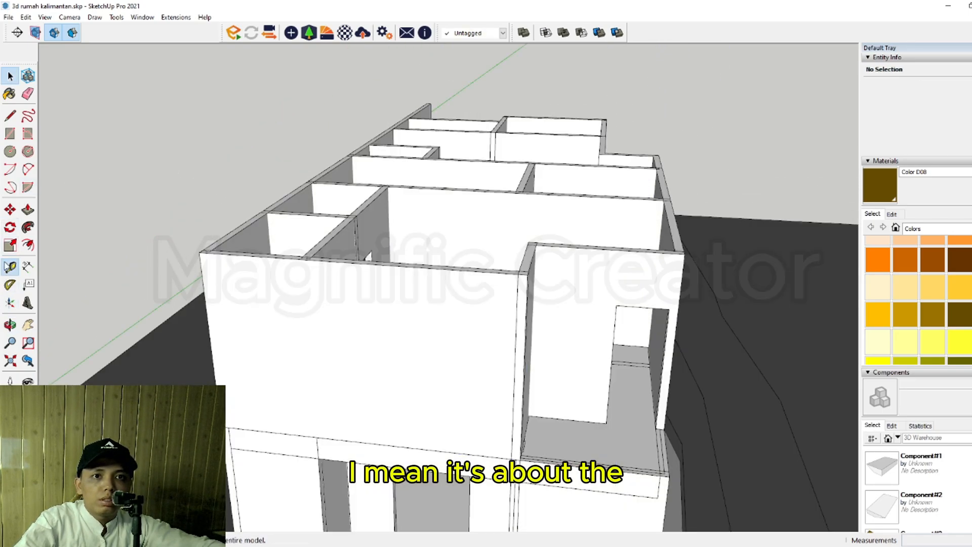
# Step: Place a horizontal guide 2400 mm above the base of the upper-floor front wall
pyautogui.click(10, 267)
pyautogui.click(341, 439)
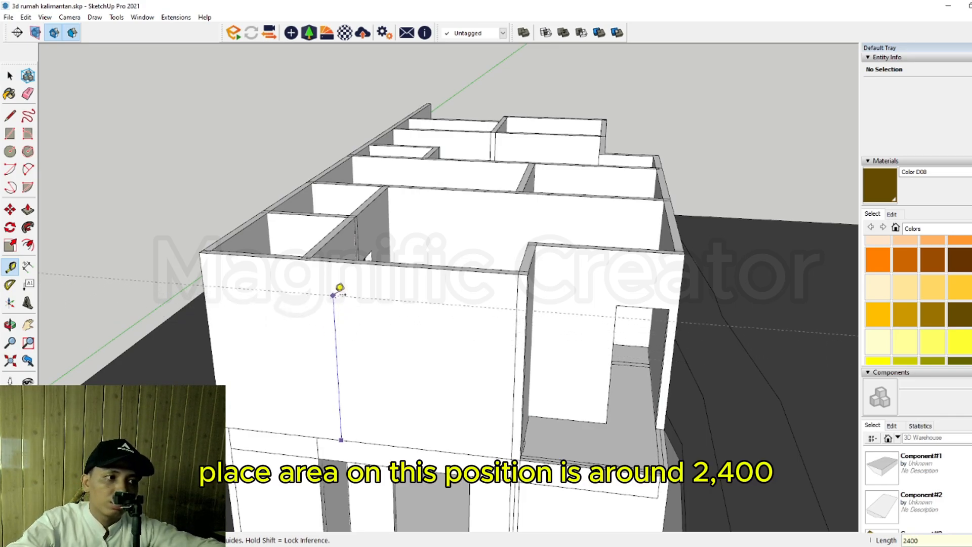
pyautogui.click(340, 288)
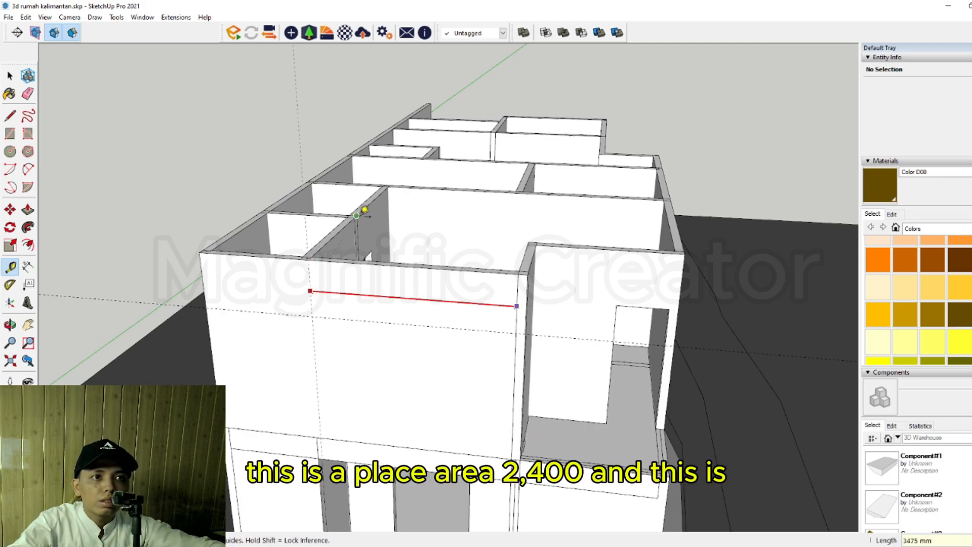
# Step: Add two vertical guides on the upper front wall, one aligned with the interior partition's corner and the other 1000 mm beside it
pyautogui.click(356, 215)
pyautogui.moveTo(341, 284); pyautogui.dragTo(430, 420, button='middle')
pyautogui.click(402, 460)
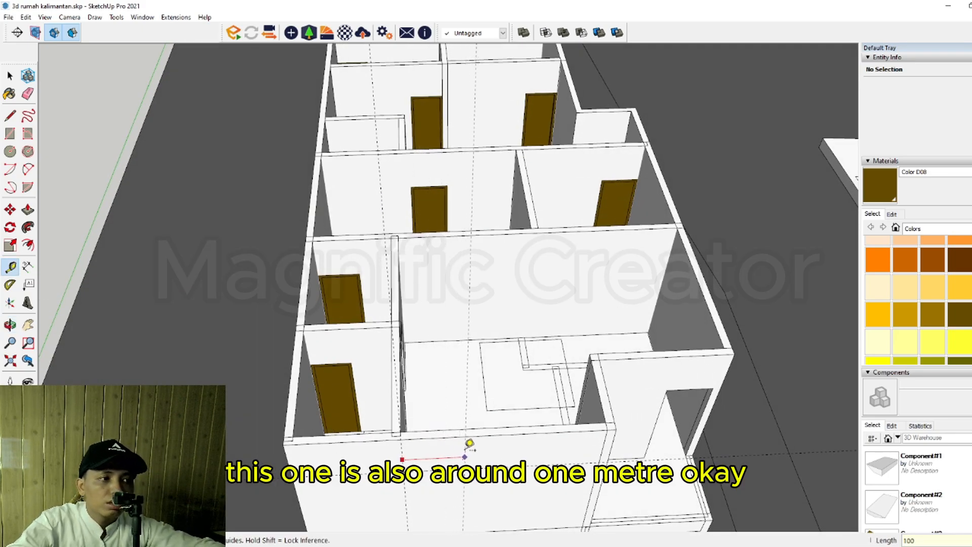
pyautogui.press('Return')
pyautogui.press('space')
# Step: Draw a 1000 by 2400 mm rectangle between the guides on the upper front wall, down to its base
pyautogui.scroll(-1, 464, 451)
pyautogui.moveTo(437, 406); pyautogui.dragTo(426, 358, button='middle')
pyautogui.tripleClick(448, 306)
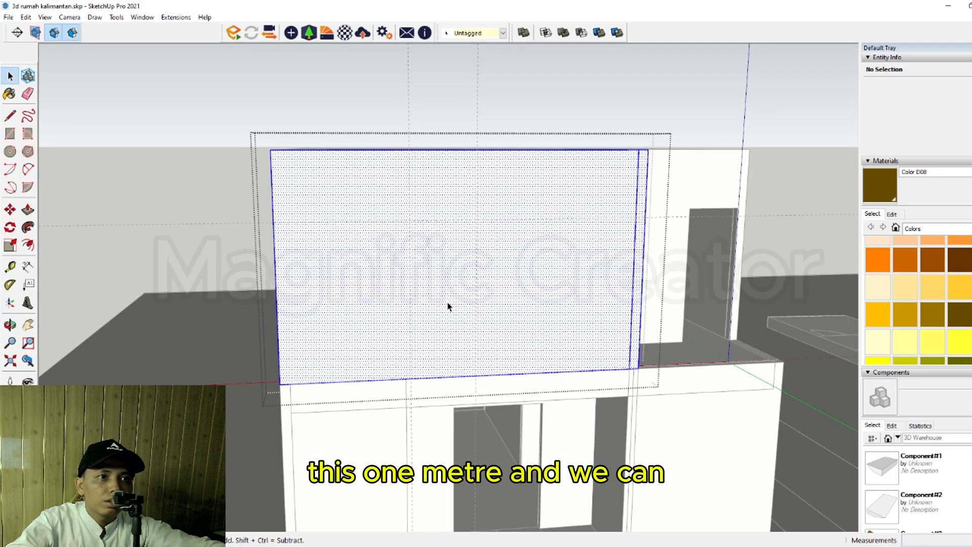
pyautogui.press('r')
pyautogui.scroll(1, 421, 350)
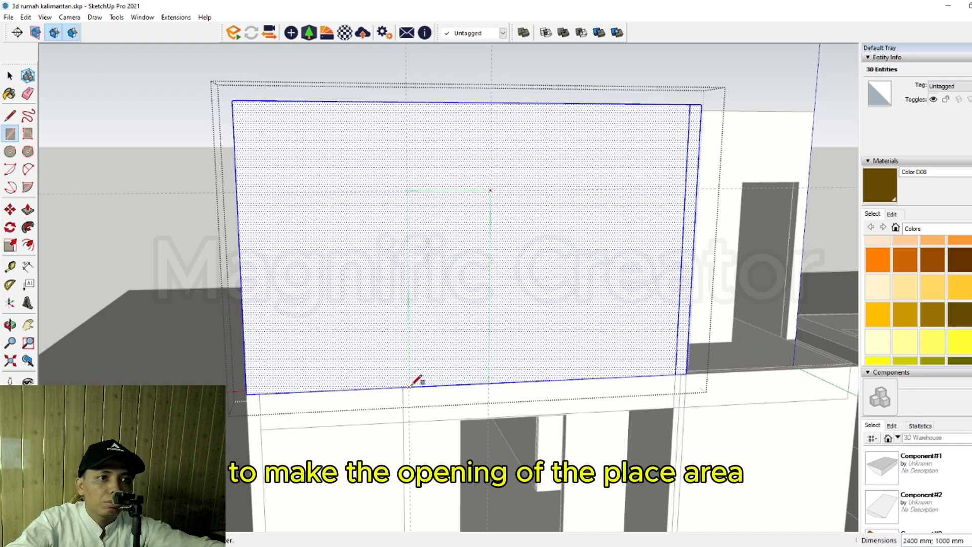
pyautogui.click(409, 387)
pyautogui.press('space')
# Step: Push the rectangle 150 mm through the upper front wall to cut the opening
pyautogui.scroll(1, 408, 372)
pyautogui.moveTo(405, 329); pyautogui.dragTo(372, 384, button='middle')
pyautogui.click(342, 390)
pyautogui.press('p')
pyautogui.click(348, 335)
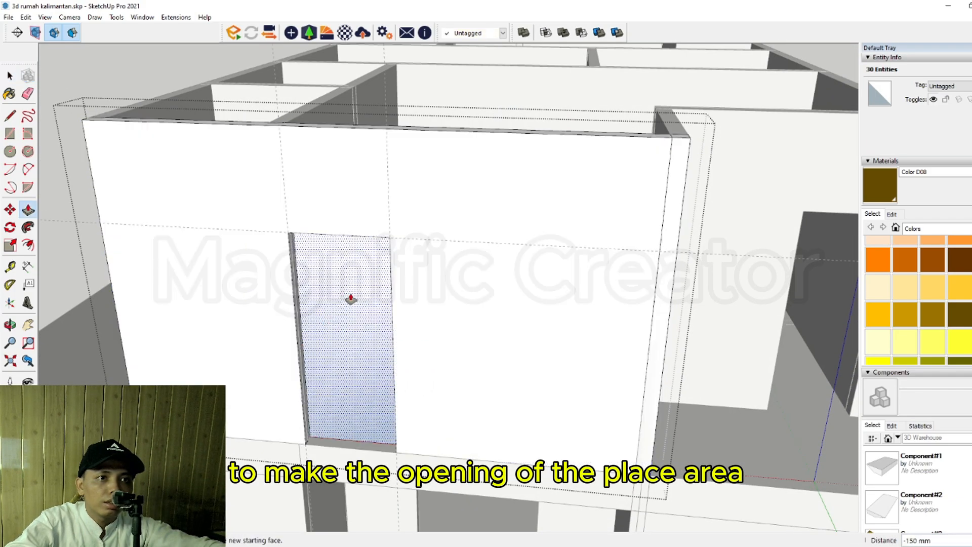
pyautogui.click(367, 284)
pyautogui.press('space')
pyautogui.scroll(-3, 424, 351)
# Step: Add two vertical guides on the upper front wall, aligned with the inner faces of the bathroom's partition and outer side wall
pyautogui.moveTo(426, 356); pyautogui.dragTo(469, 446, button='middle')
pyautogui.moveTo(499, 474); pyautogui.dragTo(527, 349, button='middle')
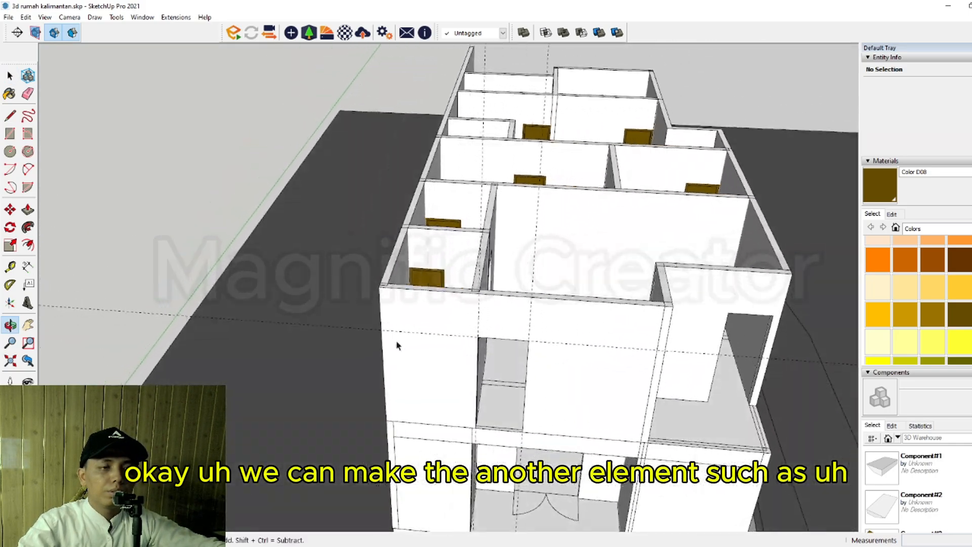
pyautogui.scroll(4, 397, 344)
pyautogui.moveTo(397, 345); pyautogui.dragTo(496, 278, button='middle')
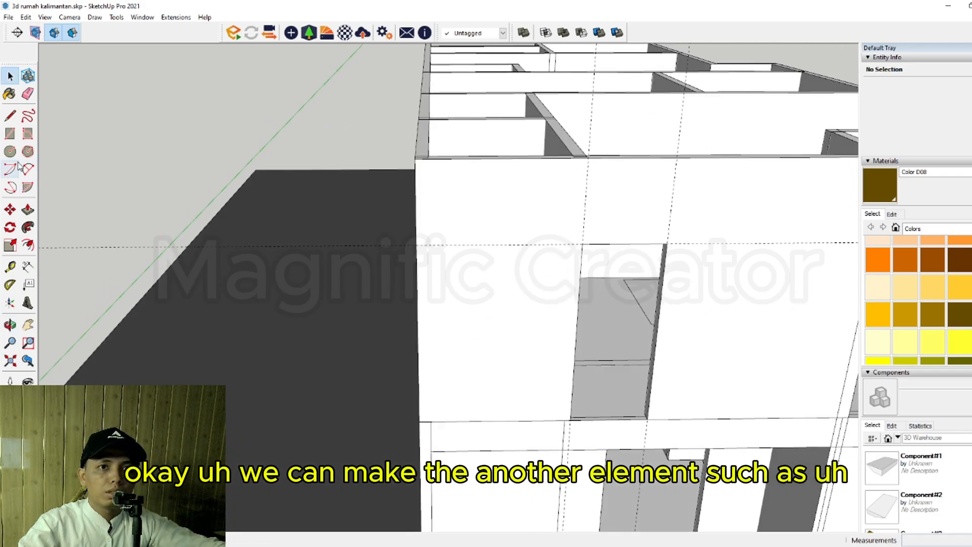
pyautogui.click(9, 266)
pyautogui.scroll(1, 557, 212)
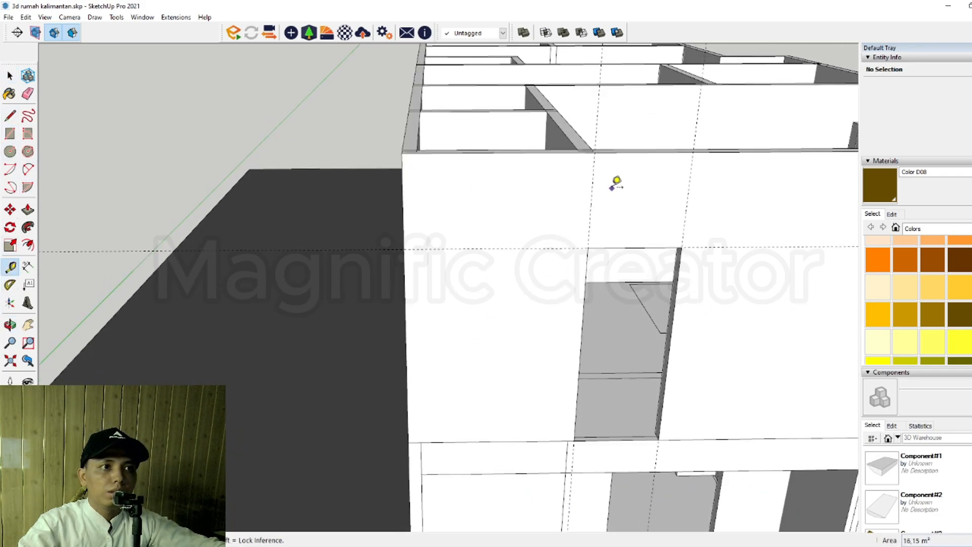
pyautogui.click(592, 184)
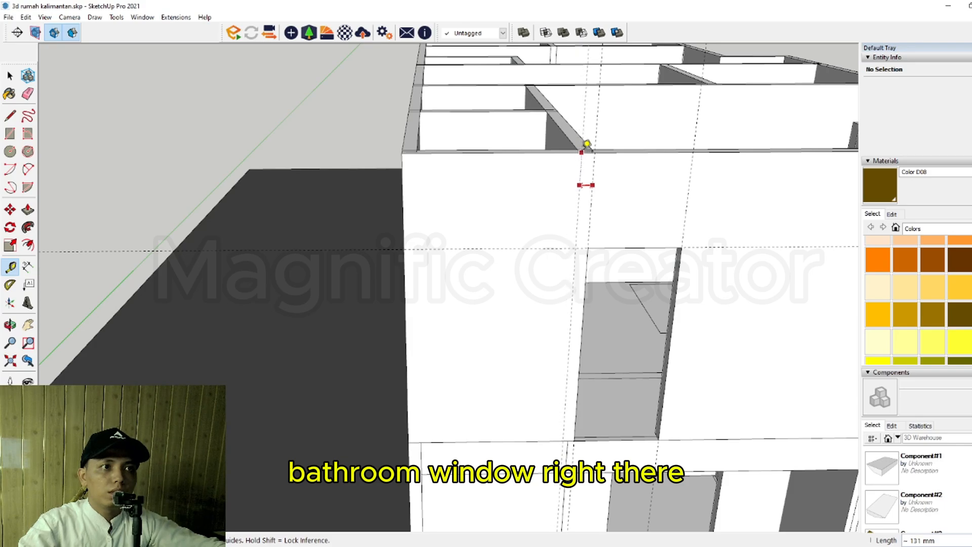
pyautogui.click(577, 187)
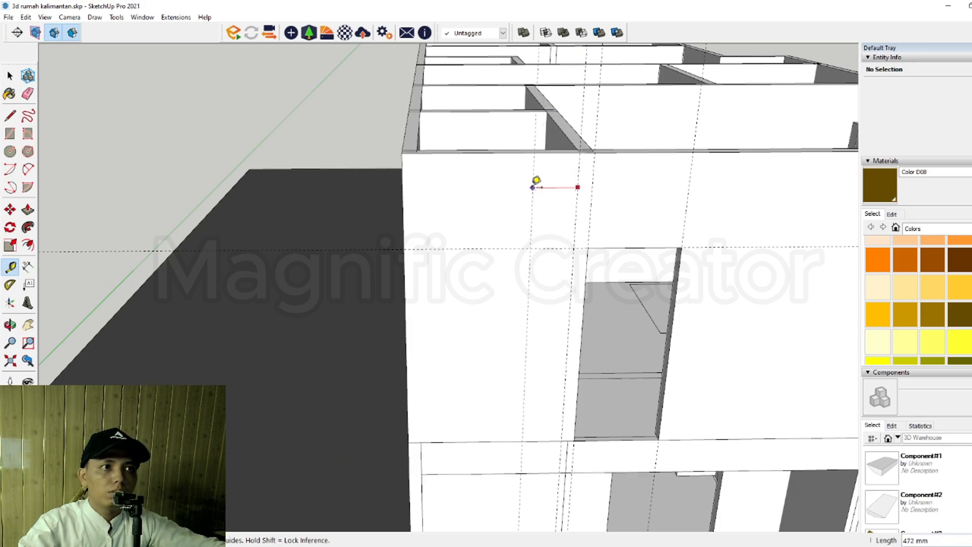
pyautogui.click(417, 150)
# Step: Place a horizontal guide 600 mm below the door-height guide on the upper front wall
pyautogui.moveTo(539, 243); pyautogui.dragTo(569, 198, button='middle')
pyautogui.press('space')
pyautogui.click(11, 267)
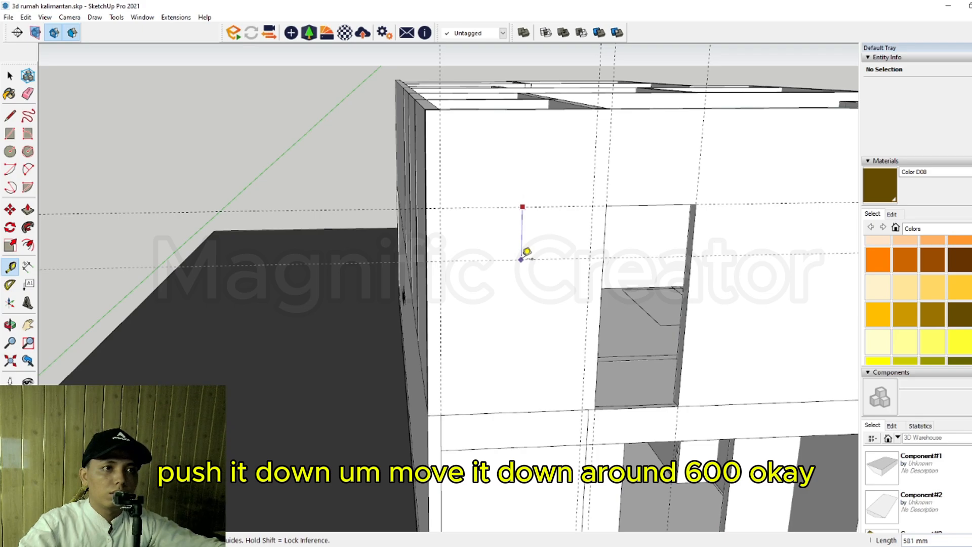
pyautogui.press('space')
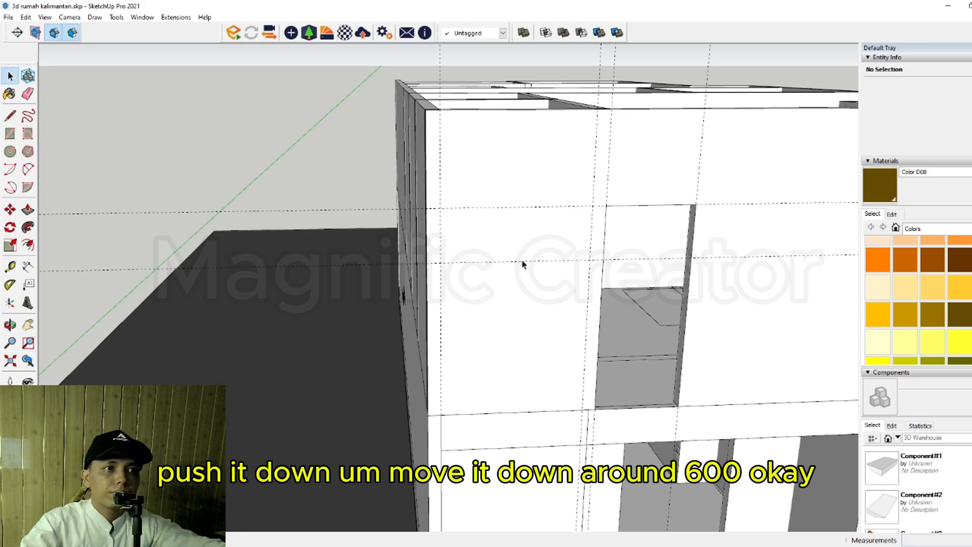
# Step: Draw the bathroom window rectangle on the upper front wall between the two vertical and two horizontal guides
pyautogui.scroll(2, 523, 263)
pyautogui.tripleClick(523, 287)
pyautogui.press('r')
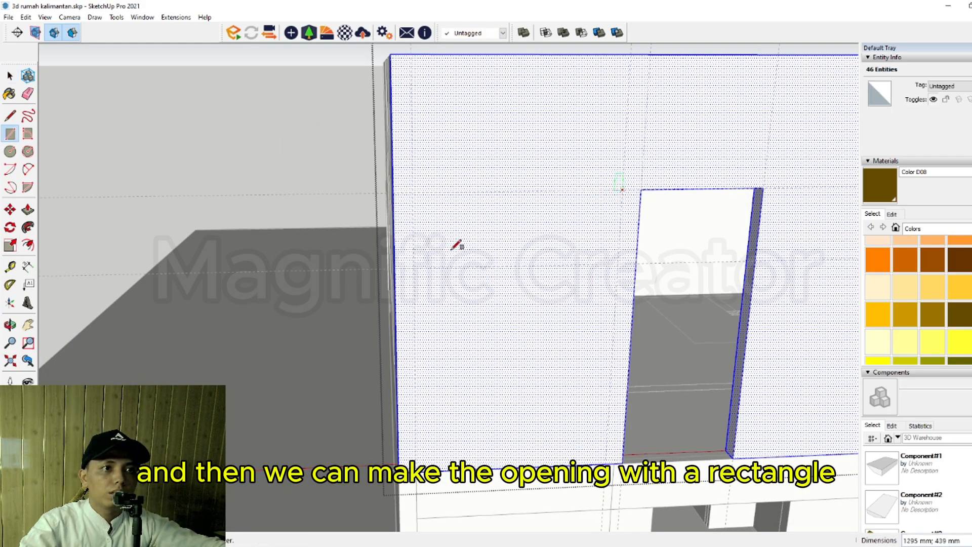
pyautogui.click(419, 266)
pyautogui.moveTo(419, 263); pyautogui.dragTo(549, 278, button='middle')
# Step: Push the bathroom window rectangle through the upper front wall to cut the opening
pyautogui.press('space')
pyautogui.click(614, 308)
pyautogui.click(614, 307)
pyautogui.click(530, 292)
pyautogui.press('space')
pyautogui.scroll(-3, 565, 305)
pyautogui.click(292, 135)
pyautogui.scroll(-2, 549, 326)
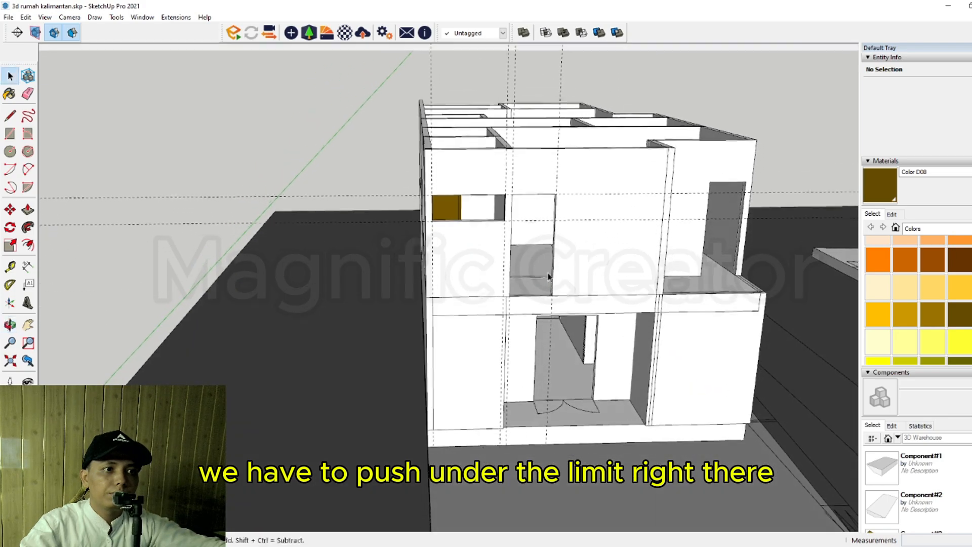
# Step: Copy the two horizontal window guides straight down onto the ground-floor front wall
pyautogui.scroll(2, 511, 282)
pyautogui.moveTo(441, 283); pyautogui.dragTo(501, 281, button='middle')
pyautogui.scroll(1, 551, 202)
pyautogui.scroll(1, 557, 210)
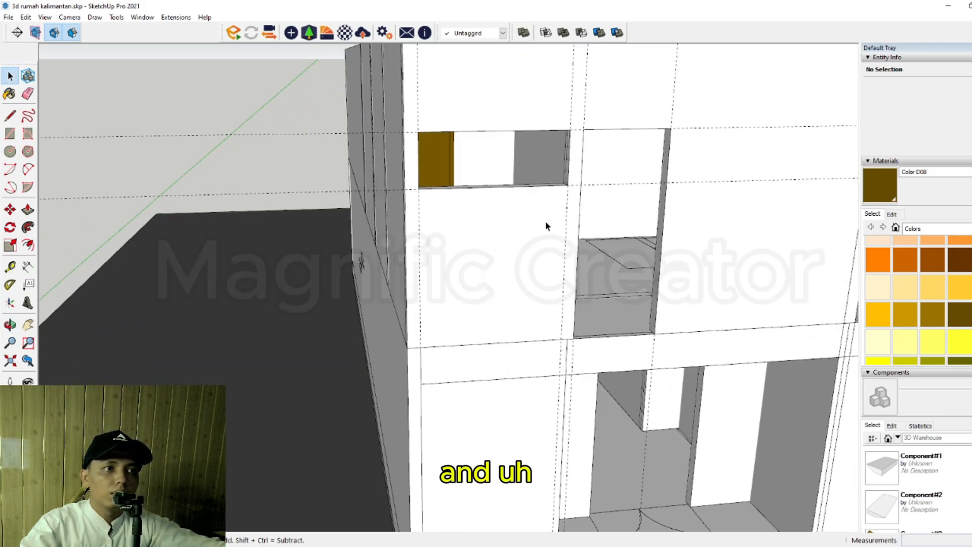
pyautogui.click(598, 186)
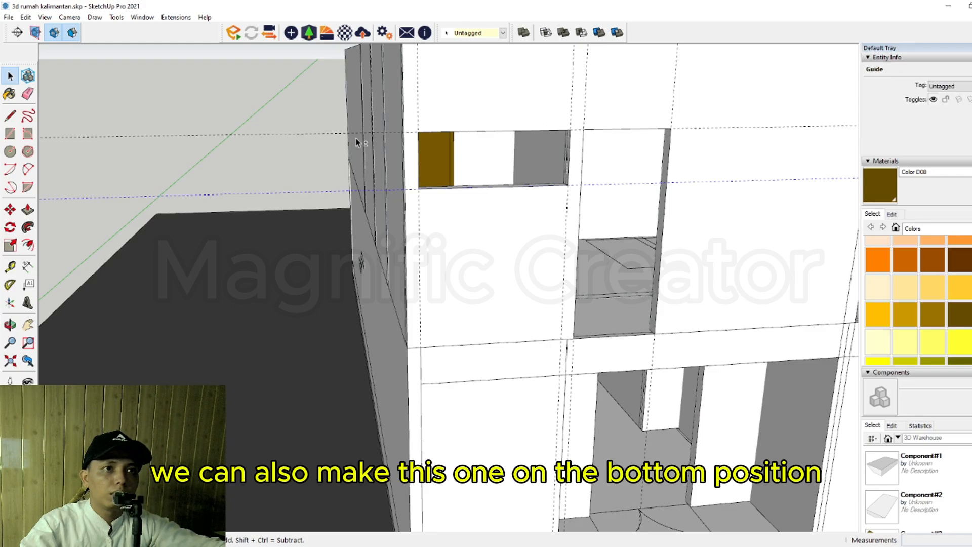
pyautogui.keyDown('shift'); pyautogui.click(299, 135); pyautogui.keyUp('shift')
pyautogui.press('m')
pyautogui.click(309, 133)
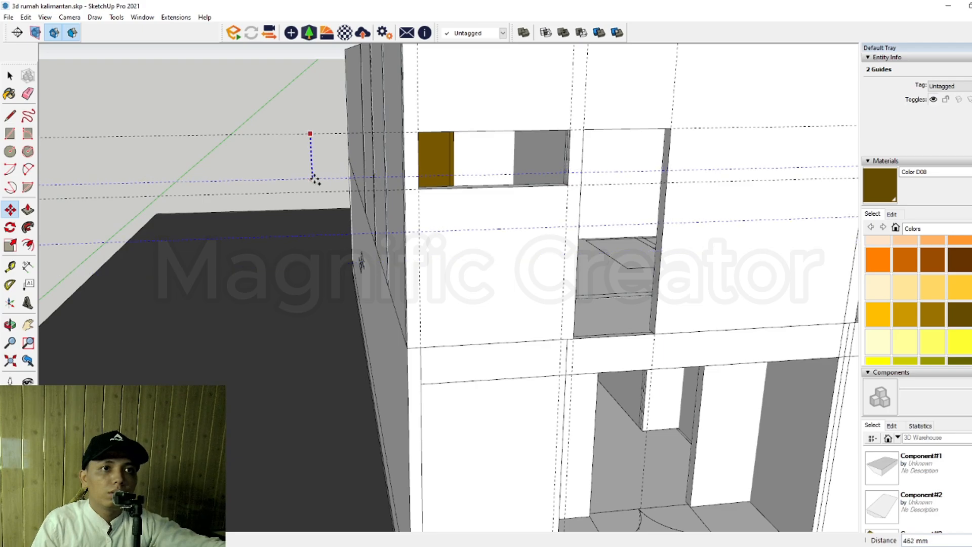
pyautogui.keyDown('shift'); pyautogui.moveTo(438, 384); pyautogui.dragTo(423, 202, button='middle'); pyautogui.keyUp('shift')
pyautogui.scroll(2, 564, 213)
pyautogui.click(577, 216)
pyautogui.press('space')
pyautogui.scroll(3, 452, 293)
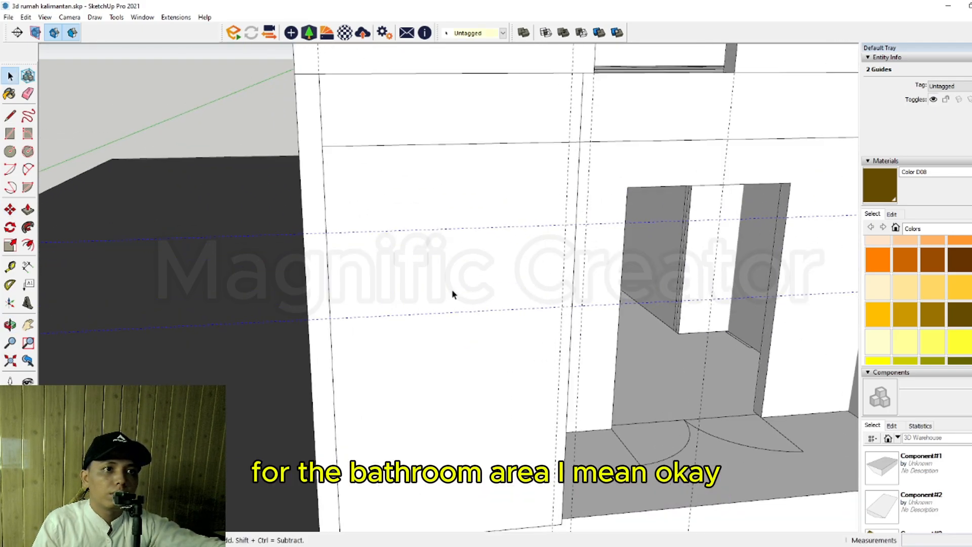
# Step: Draw a window rectangle on the ground-floor bathroom's front wall between the copied horizontal guides and the vertical guides
pyautogui.tripleClick(439, 282)
pyautogui.press('r')
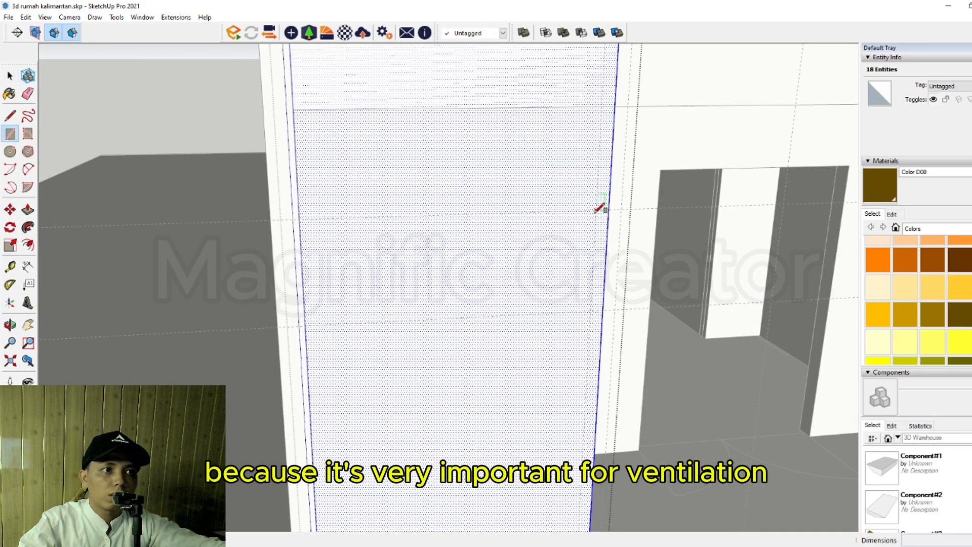
pyautogui.click(306, 326)
pyautogui.moveTo(431, 304); pyautogui.dragTo(487, 315, button='middle')
# Step: Isolate the ground-floor front wall and push its window rectangle 150 mm through to cut the opening
pyautogui.press('space')
pyautogui.press('i')
pyautogui.click(448, 300)
pyautogui.press('p')
pyautogui.click(378, 293)
pyautogui.click(348, 278)
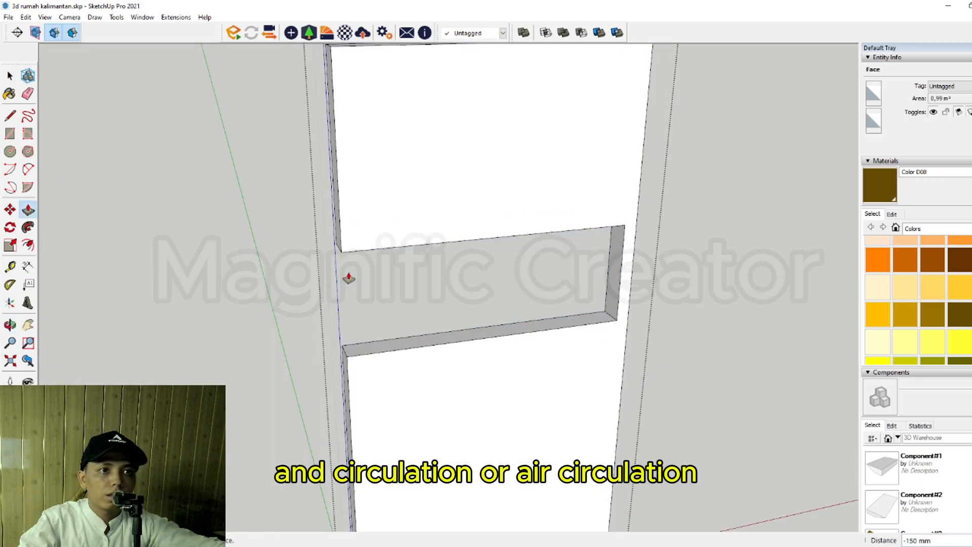
pyautogui.press('space')
pyautogui.scroll(-3, 360, 300)
pyautogui.click(127, 222)
# Step: Add a horizontal guide 2400 mm above the upper side wall's base and two vertical guides 1000 mm apart
pyautogui.scroll(-5, 436, 275)
pyautogui.moveTo(436, 278); pyautogui.dragTo(248, 226, button='middle')
pyautogui.scroll(1, 369, 213)
pyautogui.moveTo(369, 215); pyautogui.dragTo(350, 491, button='middle')
pyautogui.moveTo(534, 386); pyautogui.dragTo(417, 284, button='middle')
pyautogui.scroll(1, 585, 304)
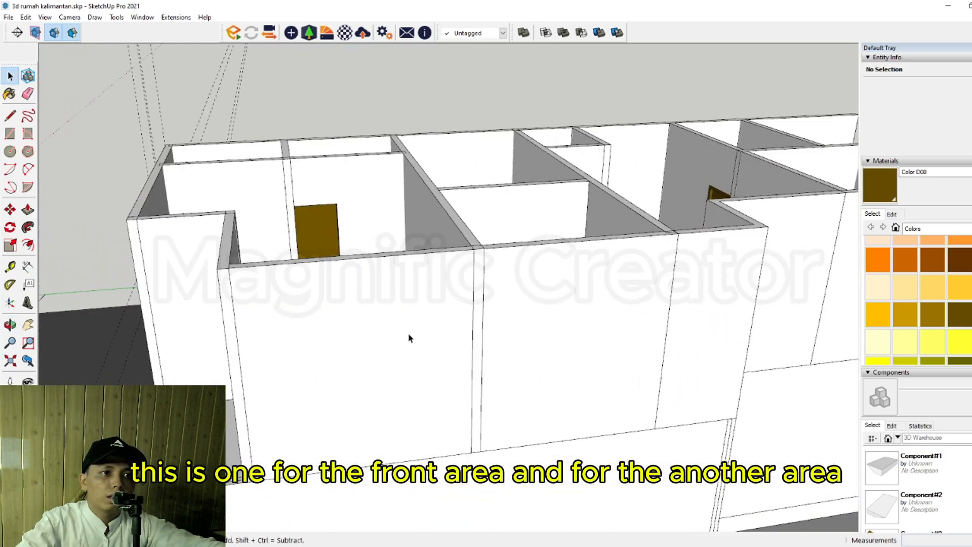
pyautogui.moveTo(383, 314); pyautogui.dragTo(476, 253, button='middle')
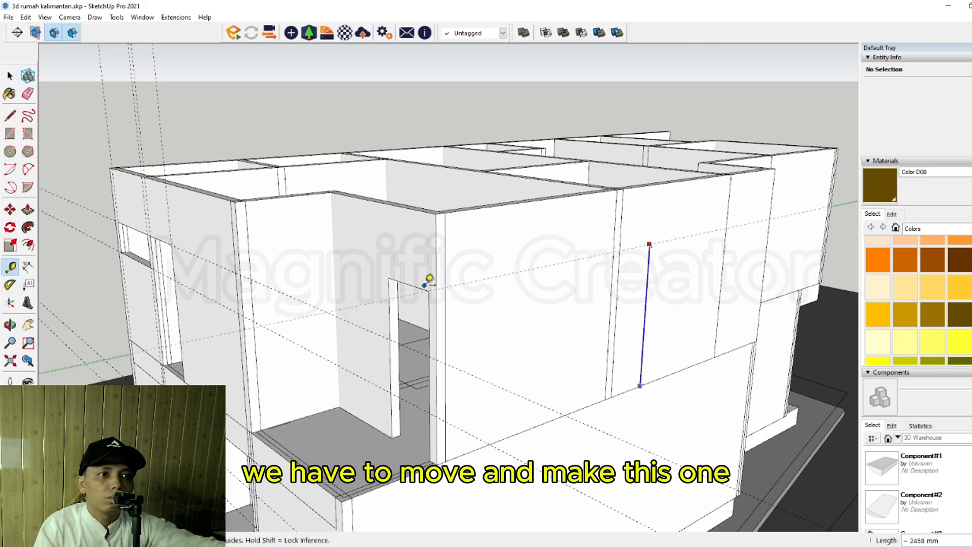
pyautogui.moveTo(431, 282)
pyautogui.mouseDown(button='middle')
pyautogui.moveTo(612, 269)
pyautogui.moveTo(615, 261)
pyautogui.moveTo(445, 292)
pyautogui.mouseUp(button='middle')
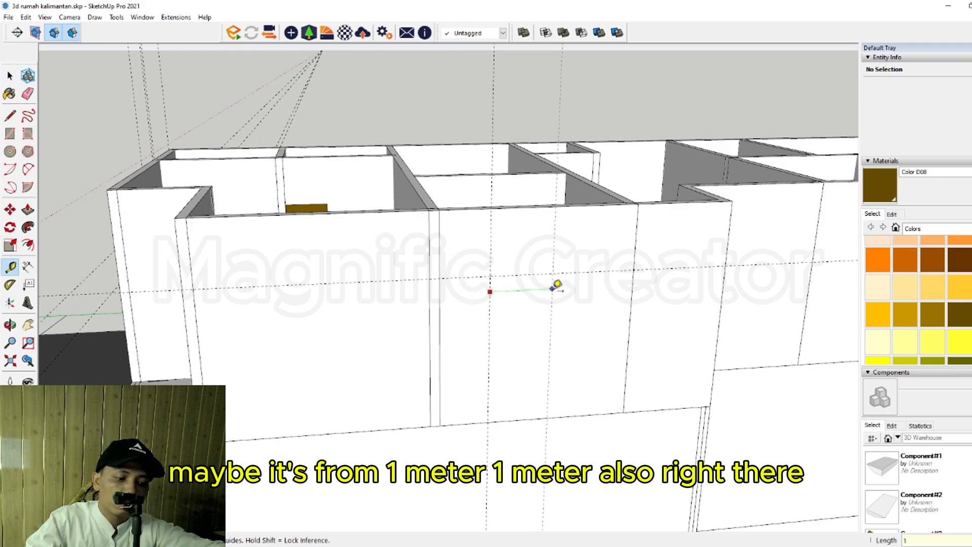
pyautogui.press('space')
# Step: Draw a 1000 by 2400 mm rectangle between the guides on the upper side wall, down to its base
pyautogui.scroll(-3, 524, 318)
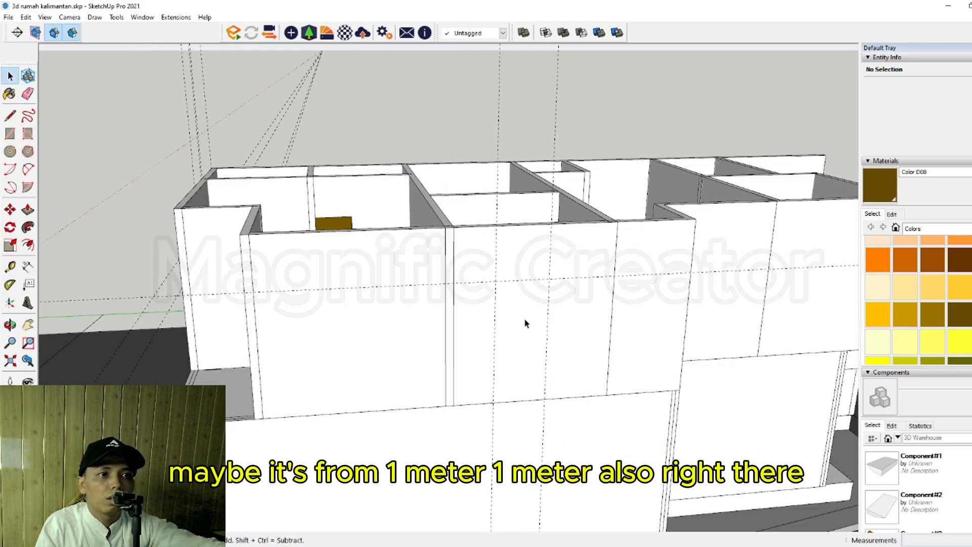
pyautogui.moveTo(524, 318); pyautogui.dragTo(617, 305, button='middle')
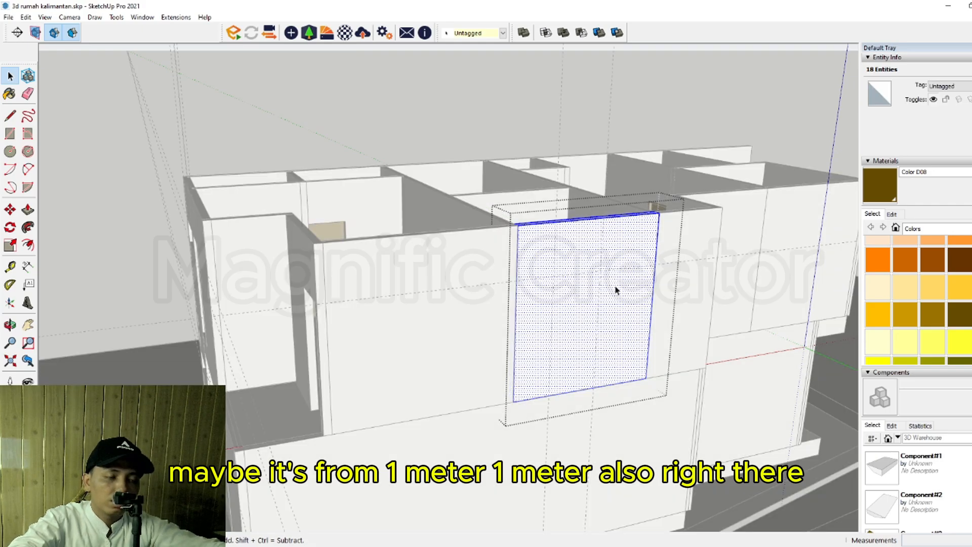
pyautogui.scroll(2, 609, 281)
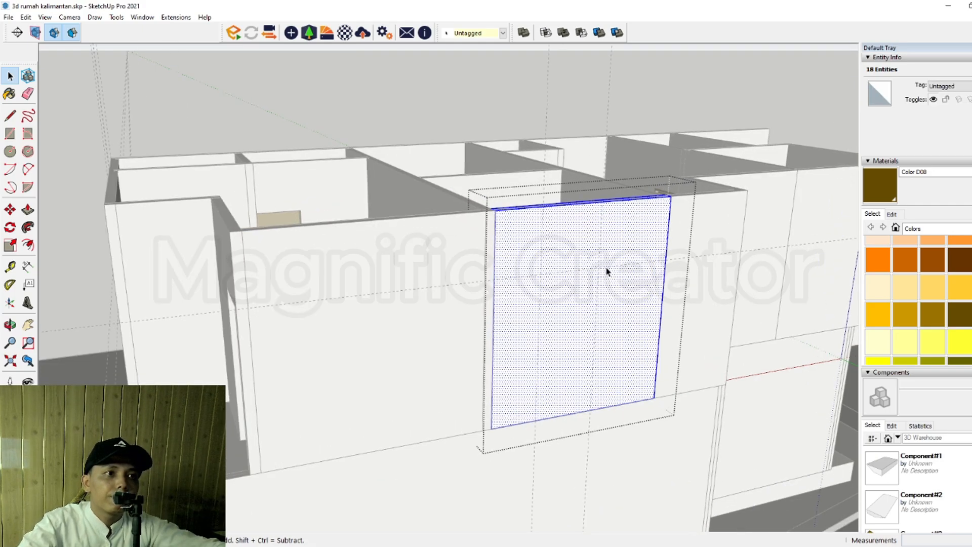
pyautogui.click(535, 420)
pyautogui.press('space')
# Step: Push the side-wall rectangle 150 mm through the upper wall to cut the opening
pyautogui.click(575, 353)
pyautogui.press('p')
pyautogui.click(577, 325)
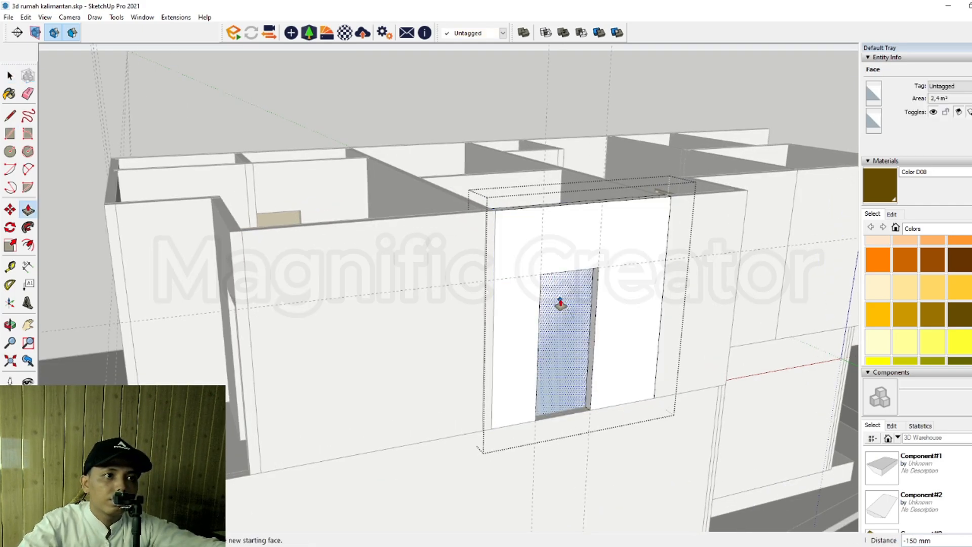
pyautogui.click(560, 306)
pyautogui.press('space')
pyautogui.scroll(-3, 485, 353)
pyautogui.click(365, 116)
pyautogui.click(365, 116)
# Step: Draw a rectangle corner to corner over the upper front bathroom window opening as the base for its frame
pyautogui.moveTo(372, 349); pyautogui.dragTo(550, 317, button='middle')
pyautogui.moveTo(376, 284); pyautogui.dragTo(418, 260, button='middle')
pyautogui.scroll(5, 393, 241)
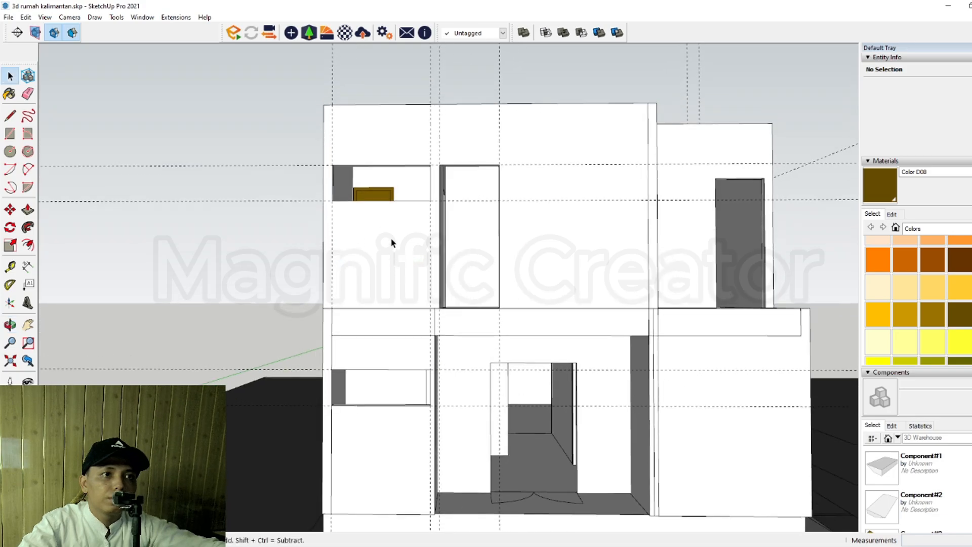
pyautogui.press('r')
pyautogui.moveTo(409, 222); pyautogui.dragTo(610, 320, button='middle')
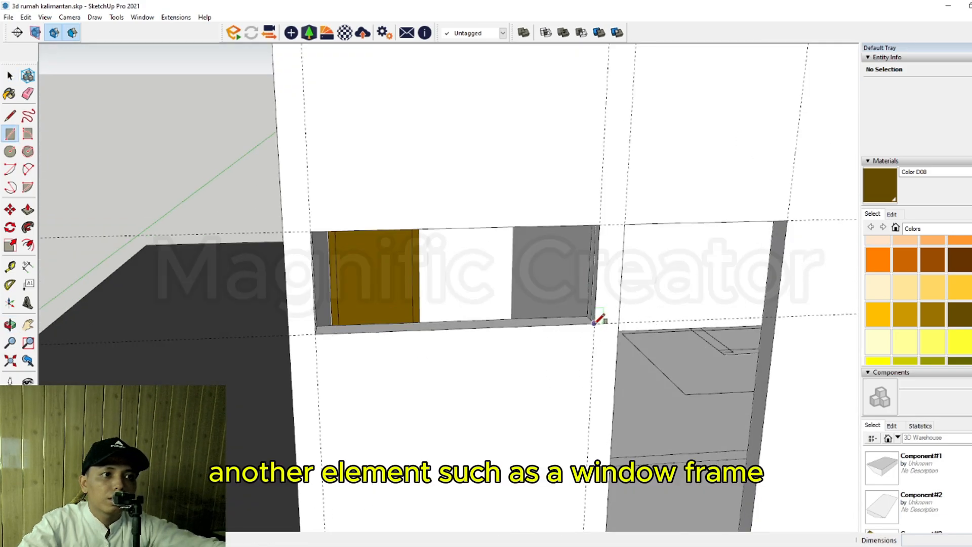
pyautogui.click(594, 323)
pyautogui.moveTo(542, 370); pyautogui.dragTo(443, 350, button='middle')
pyautogui.click(263, 231)
pyautogui.moveTo(263, 231); pyautogui.dragTo(349, 256, button='middle')
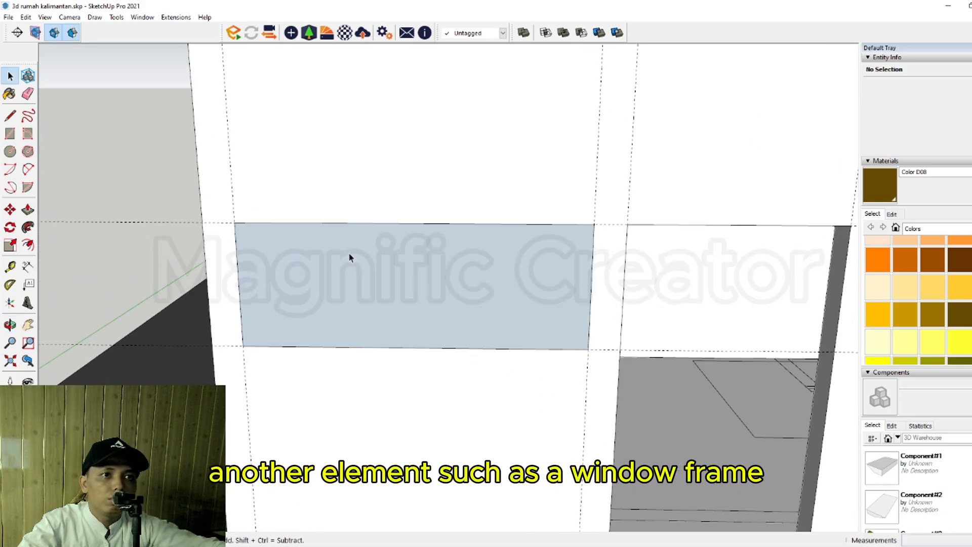
# Step: Offset the window rectangle's edges 50 mm inward and remove the inner face, leaving a frame profile
pyautogui.press('p')
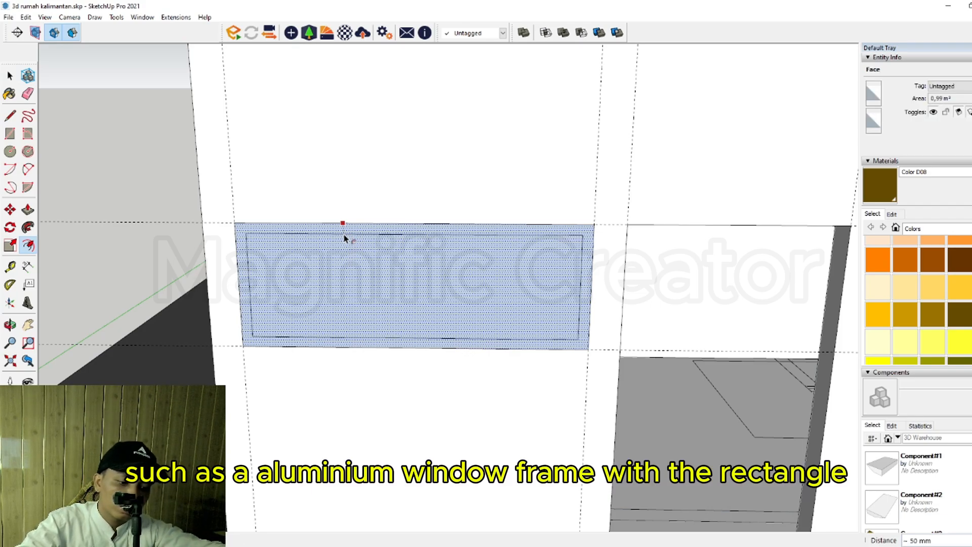
pyautogui.press('Return')
pyautogui.moveTo(385, 277); pyautogui.dragTo(284, 350, button='middle')
pyautogui.press('space')
pyautogui.scroll(3, 248, 373)
# Step: Extrude the window frame profile 120 mm back into the wall opening
pyautogui.click(249, 372)
pyautogui.scroll(2, 251, 371)
pyautogui.press('p')
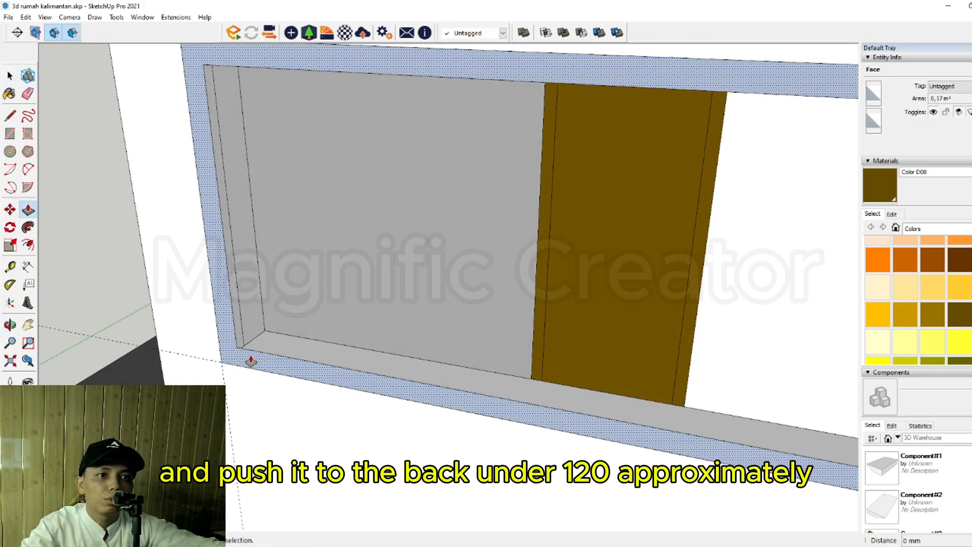
pyautogui.click(255, 351)
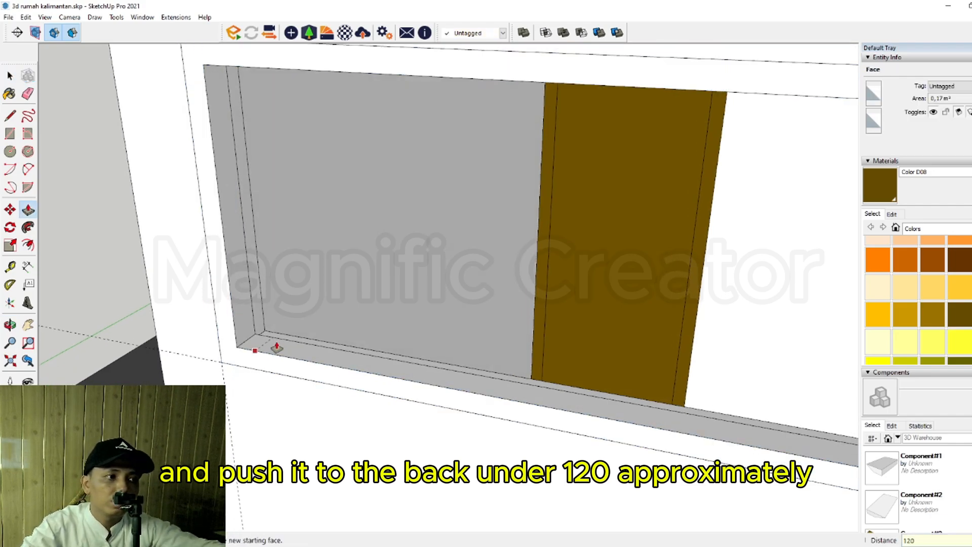
pyautogui.press('Return')
# Step: Group the whole window frame and paint it with the brown Color D08 material
pyautogui.click(245, 286)
pyautogui.tripleClick(292, 375)
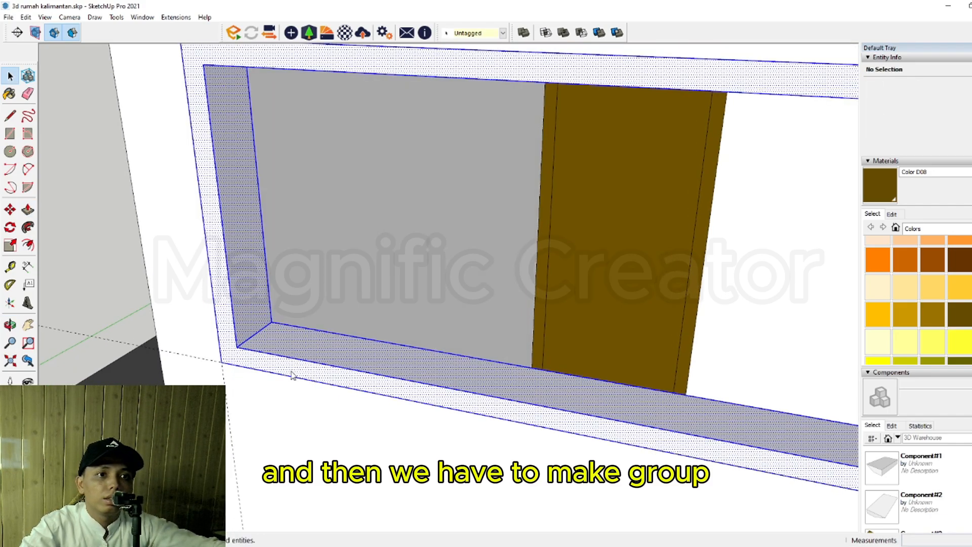
pyautogui.hotkey('ctrl', 'g')
pyautogui.click(887, 186)
pyautogui.click(277, 338)
pyautogui.press('space')
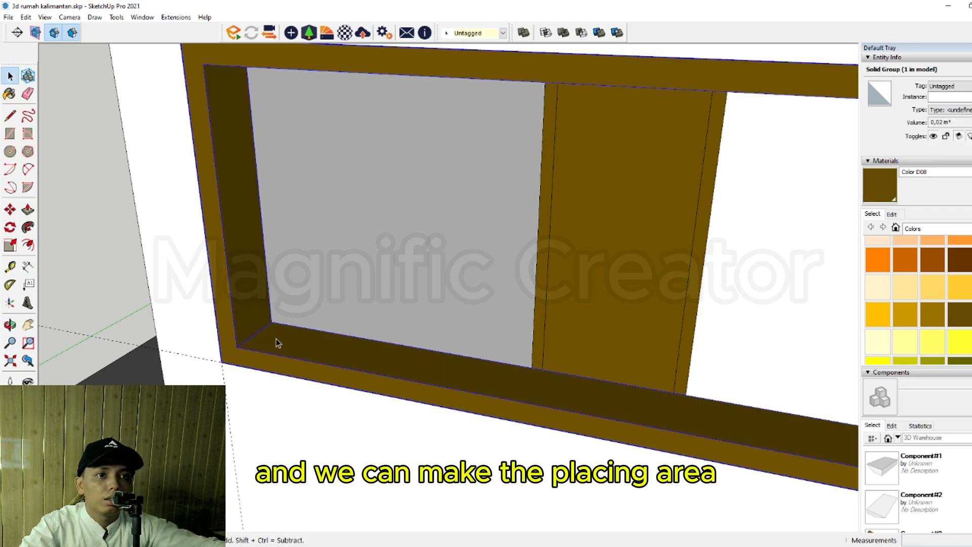
# Step: Draw a rectangle filling the inside of the brown window frame for the top-hung sash
pyautogui.scroll(-4, 245, 373)
pyautogui.moveTo(245, 373); pyautogui.dragTo(440, 293, button='middle')
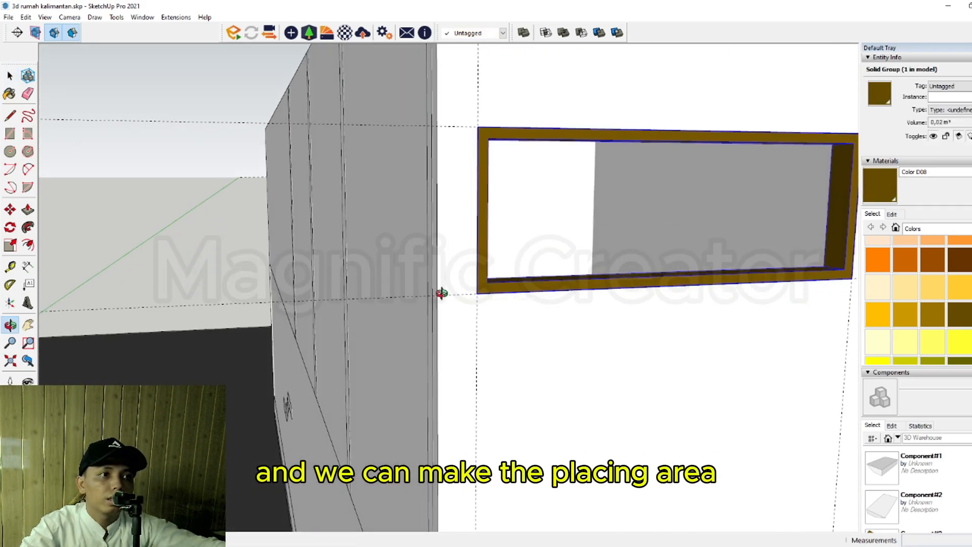
pyautogui.scroll(1, 775, 334)
pyautogui.keyDown('shift'); pyautogui.moveTo(775, 334); pyautogui.dragTo(579, 417, button='middle'); pyautogui.keyUp('shift')
pyautogui.press('space')
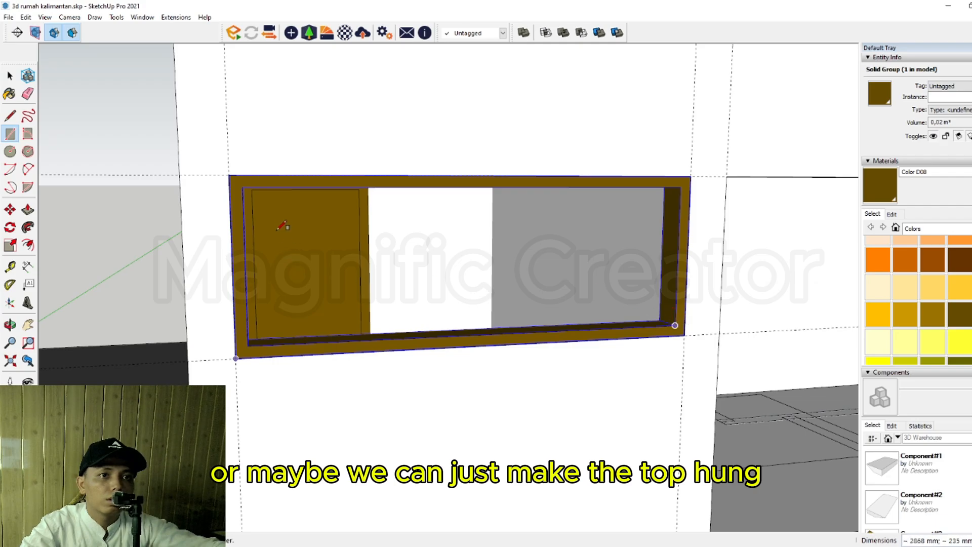
pyautogui.click(243, 188)
pyautogui.scroll(2, 666, 210)
pyautogui.press('space')
# Step: Offset the sash rectangle's edges 50 mm inward and delete the inner face to leave the sash profile
pyautogui.click(679, 208)
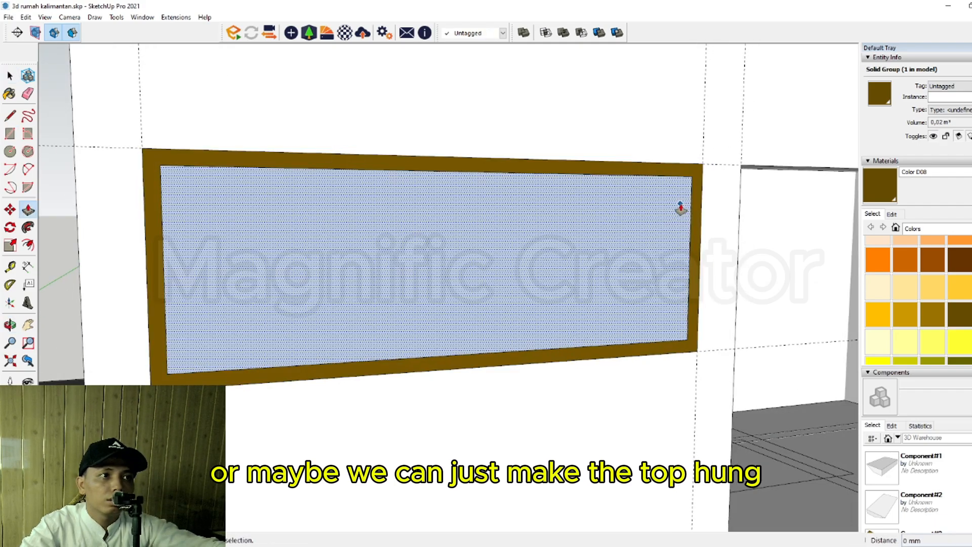
pyautogui.press('f')
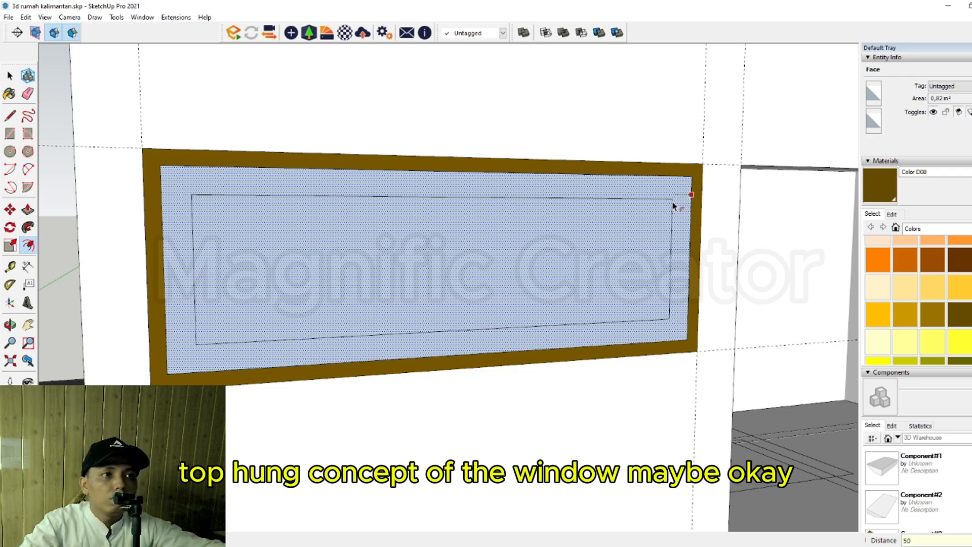
pyautogui.write('50')
pyautogui.press('Return')
pyautogui.click(618, 248)
pyautogui.press('Delete')
pyautogui.scroll(2, 683, 235)
pyautogui.click(681, 235)
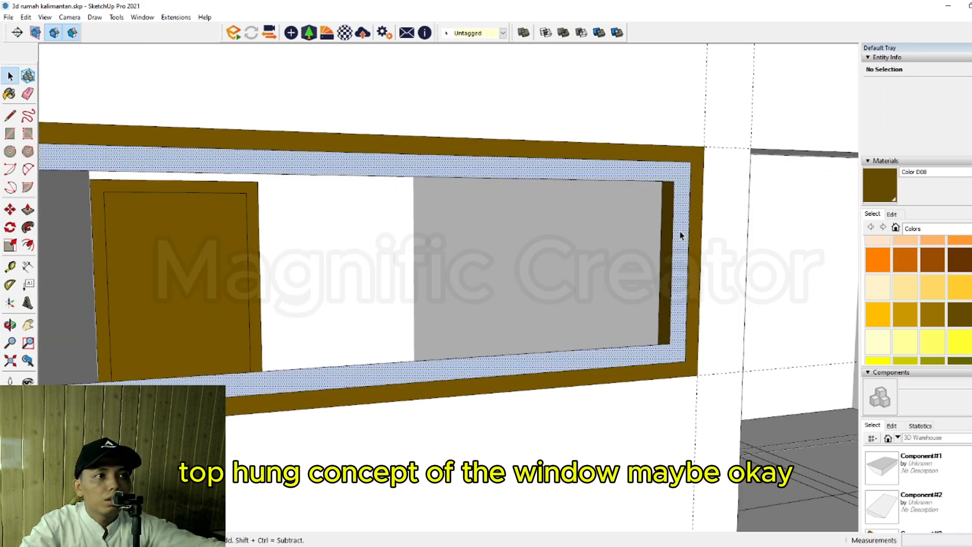
# Step: Turn the sash profile into a 40 mm thick group painted with the brown Color D08 material
pyautogui.press('p')
pyautogui.click(682, 234)
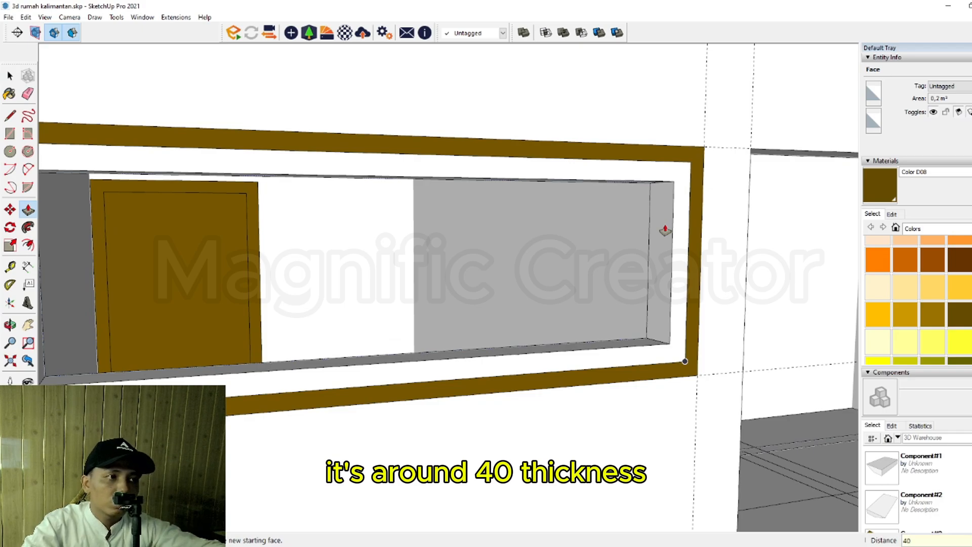
pyautogui.press('space')
pyautogui.tripleClick(667, 229)
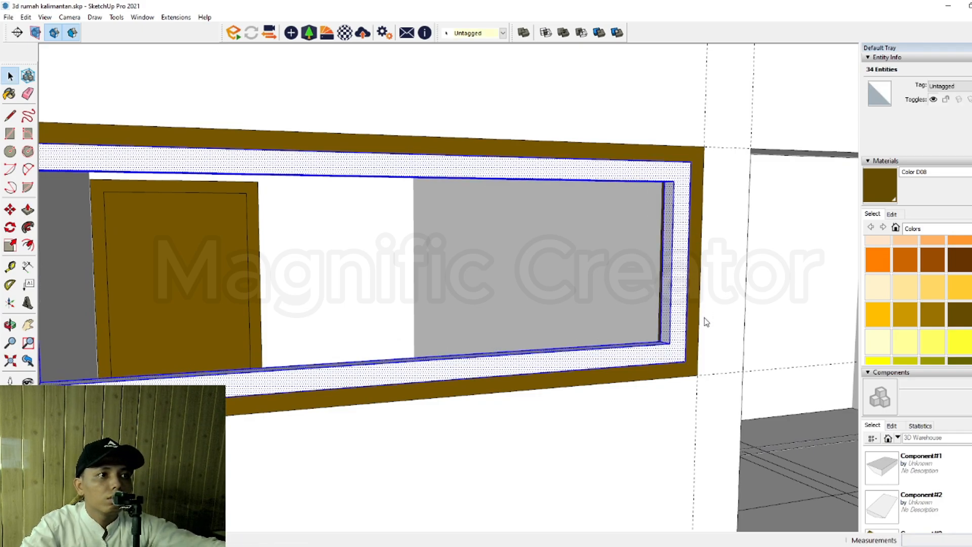
pyautogui.click(704, 319)
pyautogui.click(682, 231)
pyautogui.press('space')
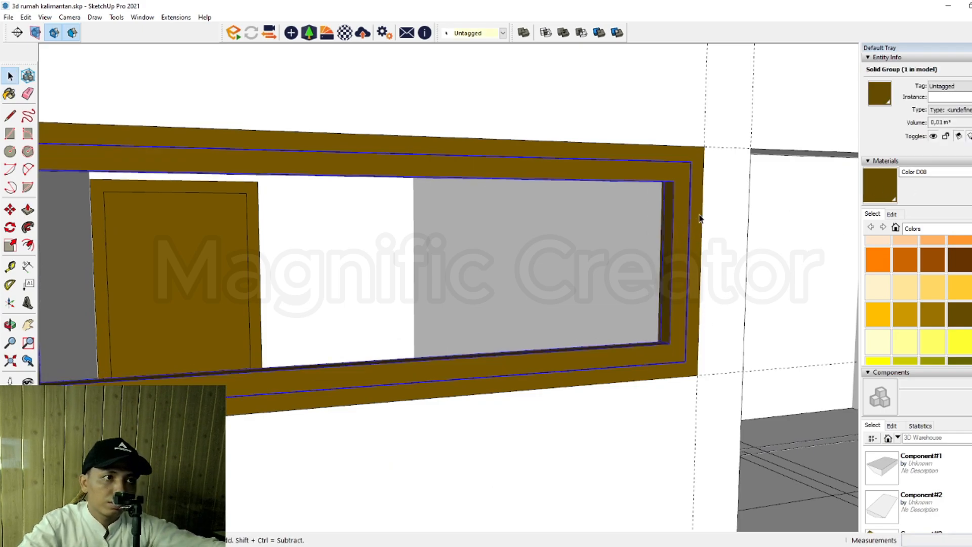
# Step: Copy the upper-floor window frame and its sash straight down into the ground-floor window opening below
pyautogui.keyDown('ctrl'); pyautogui.click(699, 212); pyautogui.keyUp('ctrl')
pyautogui.press('m')
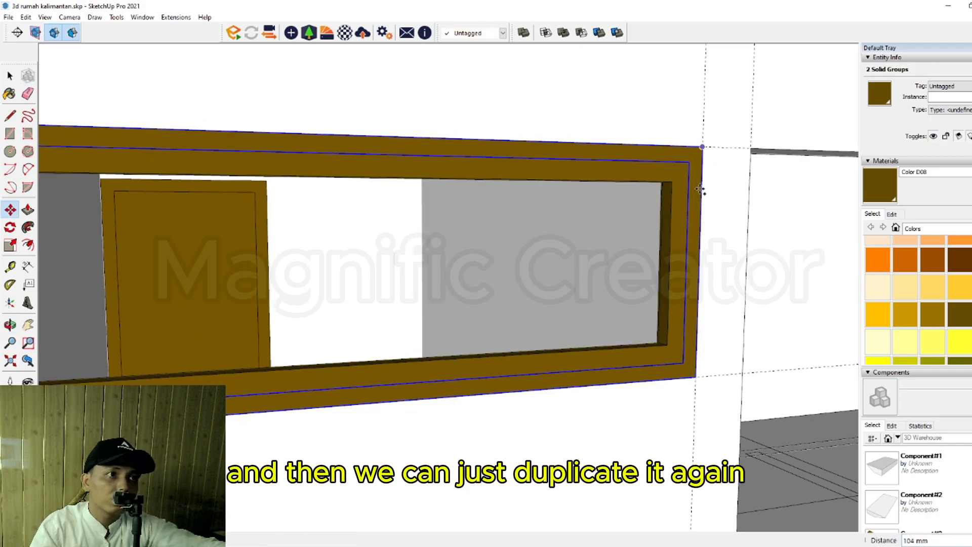
pyautogui.scroll(-4, 695, 202)
pyautogui.keyDown('shift'); pyautogui.moveTo(690, 217); pyautogui.dragTo(667, 61, button='middle'); pyautogui.keyUp('shift')
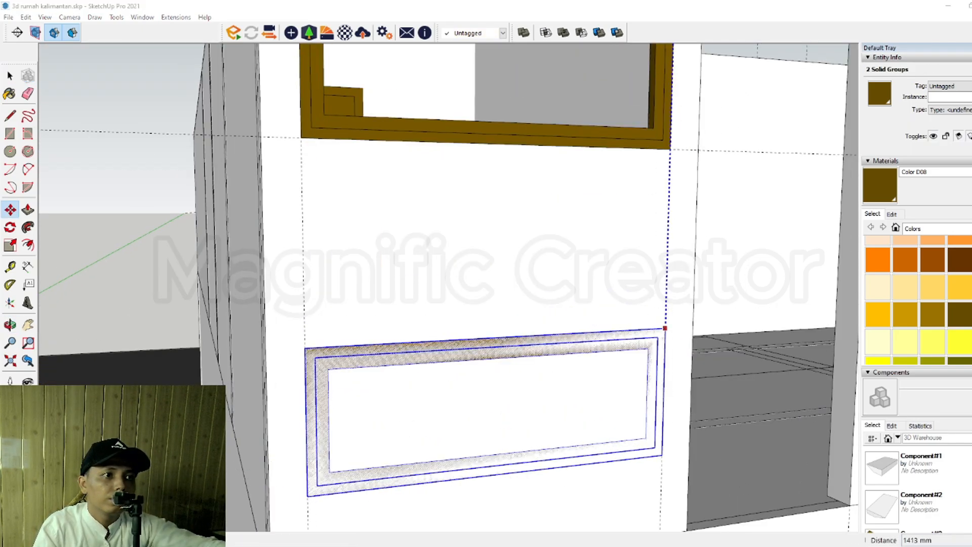
pyautogui.keyDown('shift'); pyautogui.moveTo(665, 329); pyautogui.dragTo(648, 149, button='middle'); pyautogui.keyUp('shift')
pyautogui.keyDown('shift'); pyautogui.moveTo(645, 386); pyautogui.dragTo(630, 266, button='middle'); pyautogui.keyUp('shift')
pyautogui.scroll(-1, 630, 306)
pyautogui.keyDown('shift'); pyautogui.moveTo(630, 308); pyautogui.dragTo(626, 266, button='middle'); pyautogui.keyUp('shift')
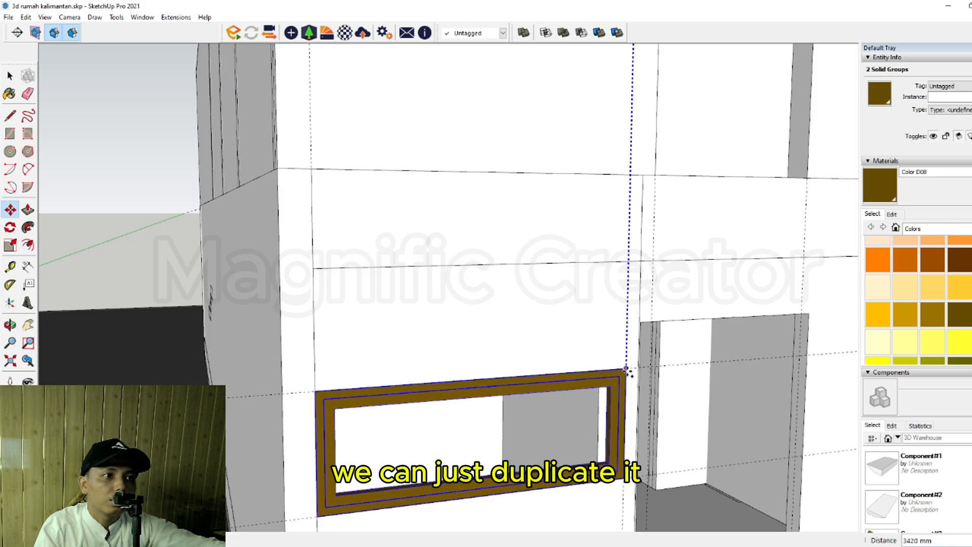
pyautogui.click(626, 371)
pyautogui.press('space')
# Step: Draw a rectangle about 1000 by 2400 mm filling the tall upper-floor opening beside the window
pyautogui.scroll(-3, 581, 363)
pyautogui.scroll(3, 553, 363)
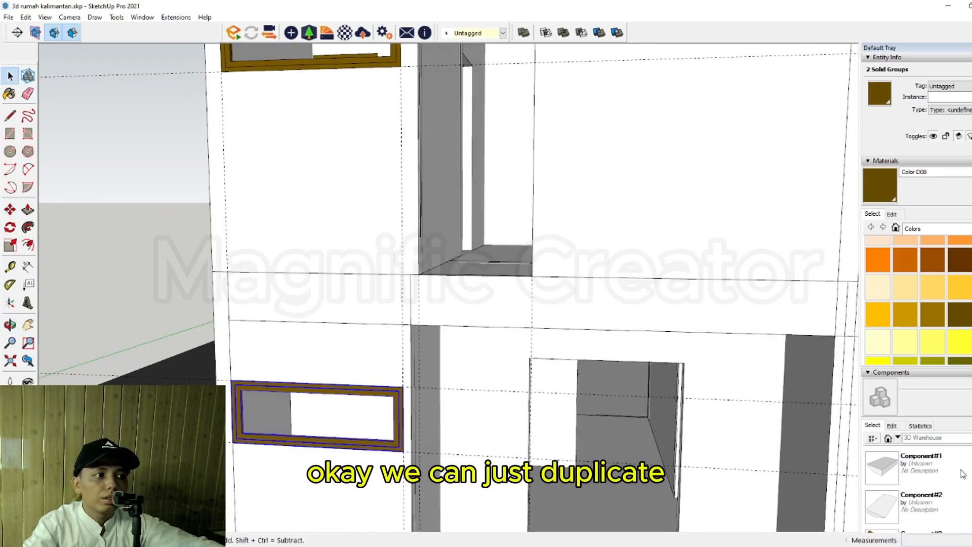
pyautogui.scroll(-3, 409, 412)
pyautogui.moveTo(423, 377); pyautogui.dragTo(445, 475, button='middle')
pyautogui.scroll(2, 421, 299)
pyautogui.scroll(3, 387, 497)
pyautogui.moveTo(603, 269); pyautogui.dragTo(330, 310, button='middle')
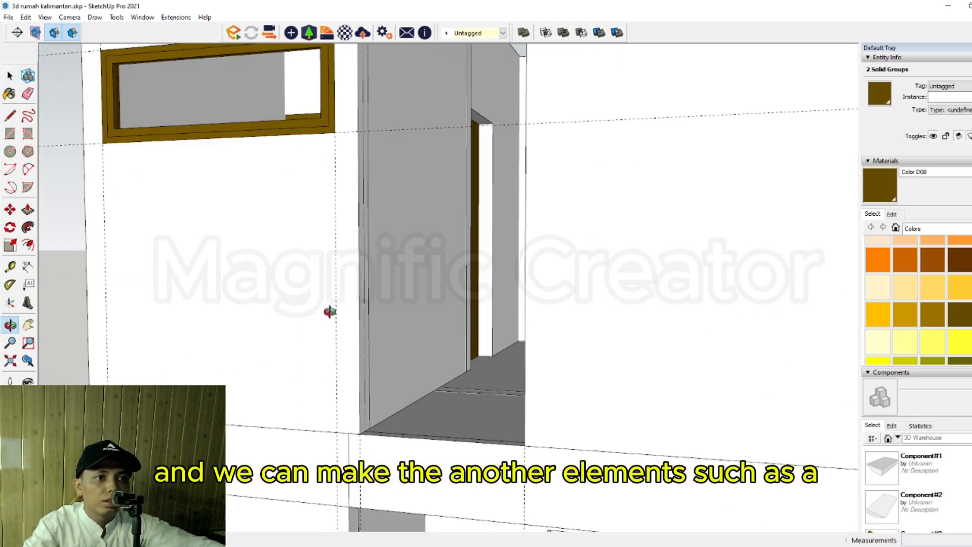
pyautogui.scroll(3, 367, 346)
pyautogui.scroll(2, 360, 471)
pyautogui.press('r')
pyautogui.click(357, 454)
pyautogui.scroll(-3, 357, 454)
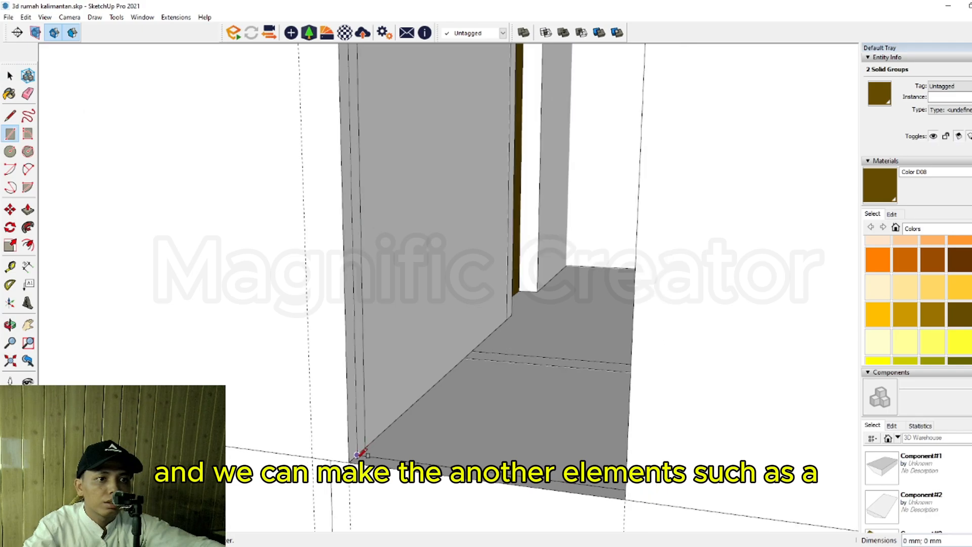
pyautogui.moveTo(357, 454); pyautogui.dragTo(621, 464, button='middle')
pyautogui.moveTo(699, 425); pyautogui.dragTo(702, 263, button='middle')
pyautogui.scroll(1, 703, 177)
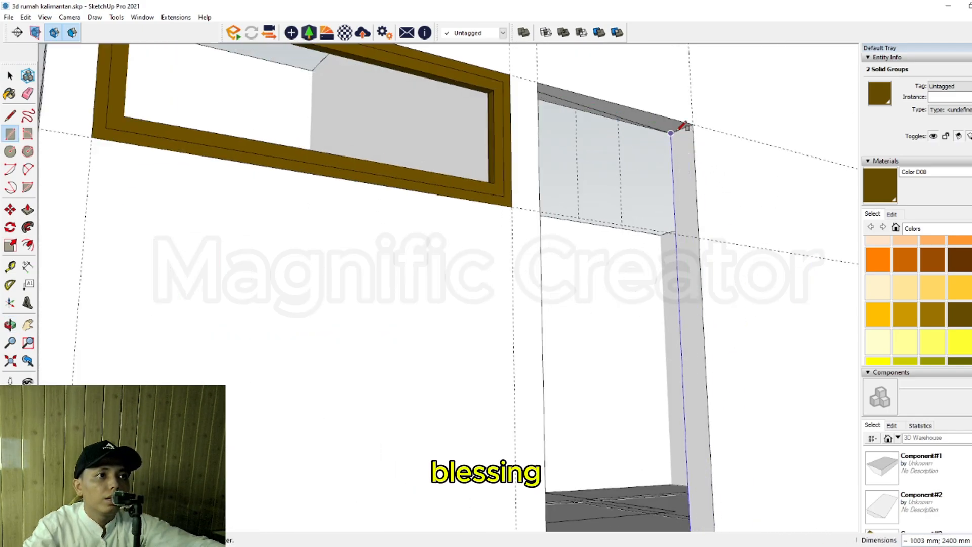
pyautogui.click(689, 124)
pyautogui.press('space')
# Step: Give the rectangle in the tall upper-floor opening a thin thickness and group the resulting panel
pyautogui.scroll(2, 668, 149)
pyautogui.click(669, 146)
pyautogui.press('p')
pyautogui.click(674, 138)
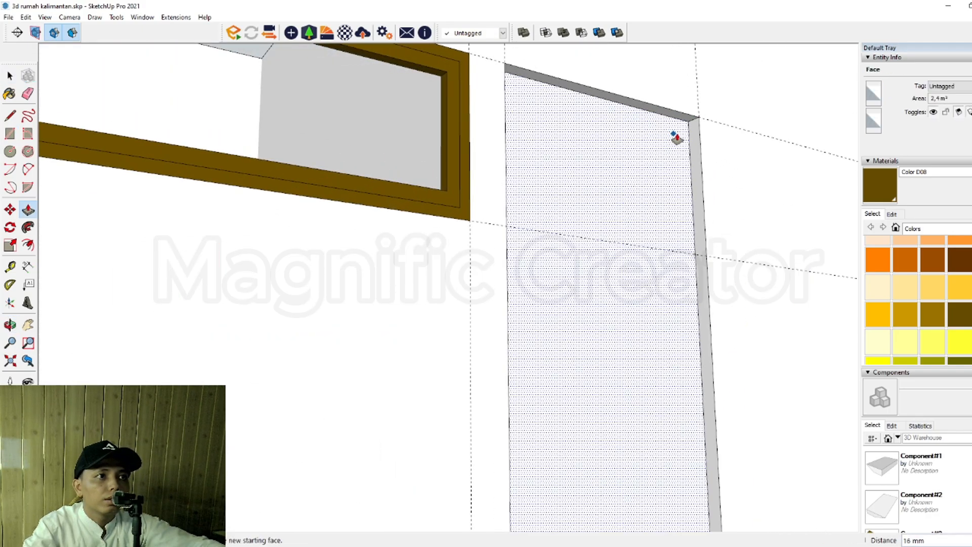
pyautogui.doubleClick(646, 153)
pyautogui.click(680, 246)
# Step: Paint the tall opening's panel with the Translucent Glass Gray material from the Glass and Mirrors collection
pyautogui.scroll(-9, 924, 313)
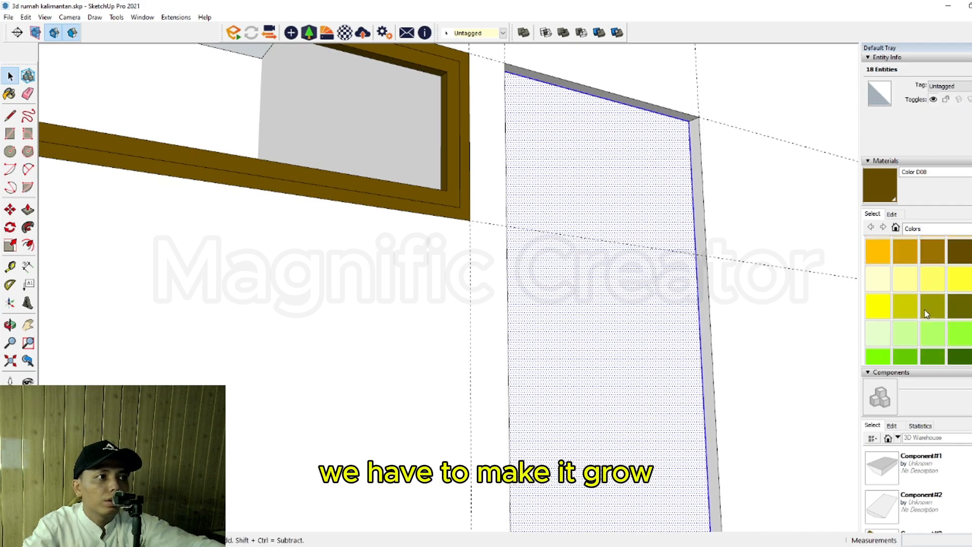
pyautogui.scroll(1, 911, 289)
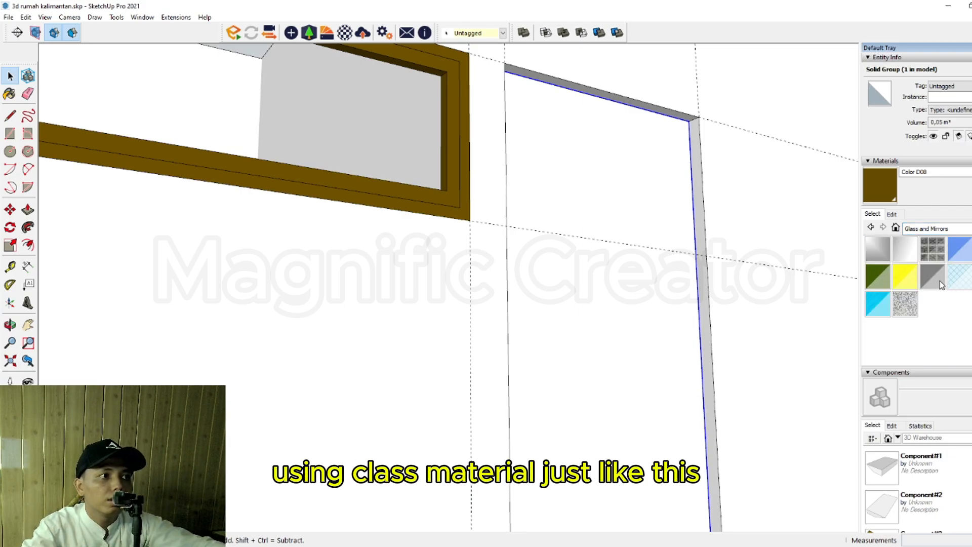
pyautogui.click(940, 281)
pyautogui.click(669, 184)
pyautogui.press('space')
pyautogui.scroll(-6, 709, 243)
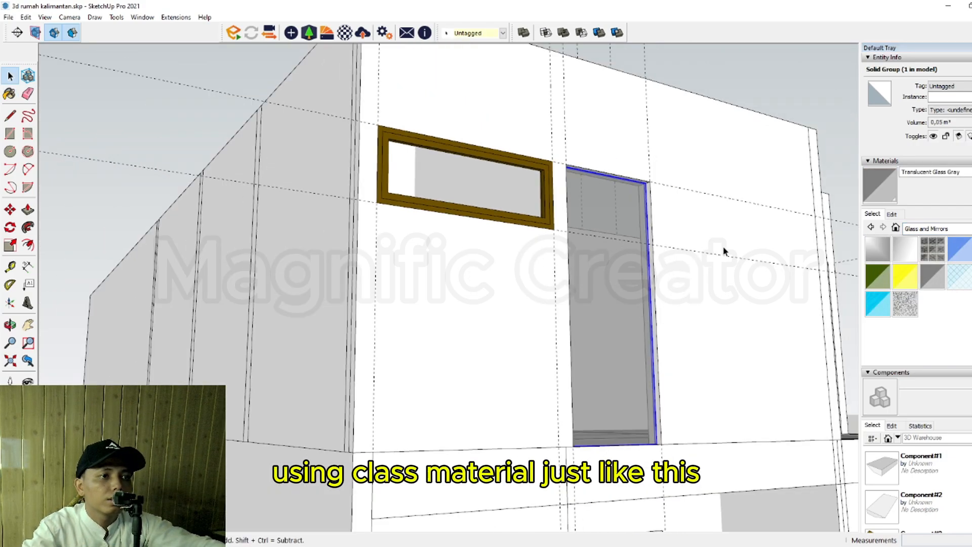
# Step: Trace the two sides and the head of the ground-floor entrance door opening with lines
pyautogui.keyDown('shift'); pyautogui.moveTo(724, 405); pyautogui.dragTo(528, 284, button='middle'); pyautogui.keyUp('shift')
pyautogui.scroll(8, 427, 420)
pyautogui.press('l')
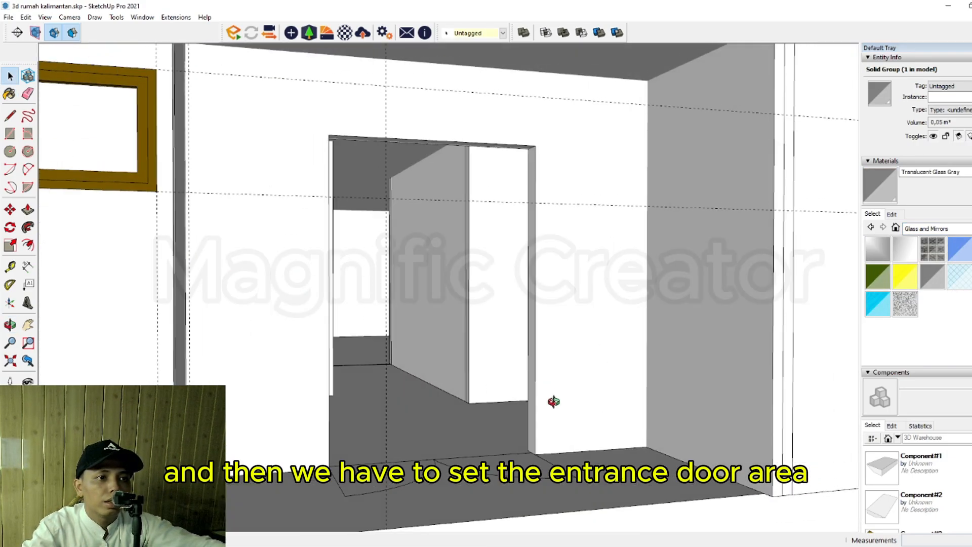
pyautogui.click(532, 457)
pyautogui.scroll(-1, 535, 96)
pyautogui.keyDown('shift'); pyautogui.moveTo(536, 87); pyautogui.dragTo(535, 157, button='middle'); pyautogui.keyUp('shift')
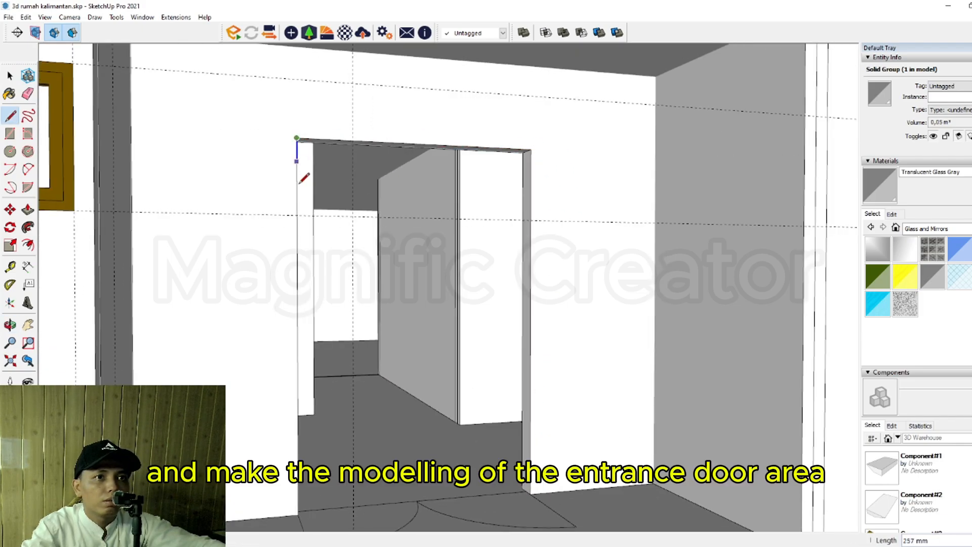
pyautogui.keyDown('shift'); pyautogui.moveTo(298, 299); pyautogui.dragTo(299, 276, button='middle'); pyautogui.keyUp('shift')
pyautogui.press('space')
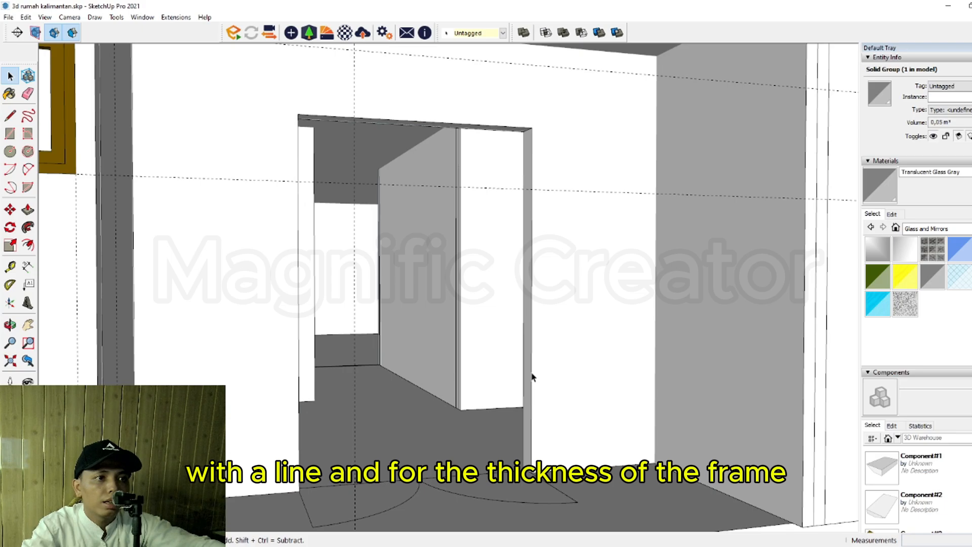
# Step: Offset the three entrance door outline edges 60 mm inward for the door frame
pyautogui.moveTo(532, 375); pyautogui.dragTo(523, 383, button='middle')
pyautogui.press('f')
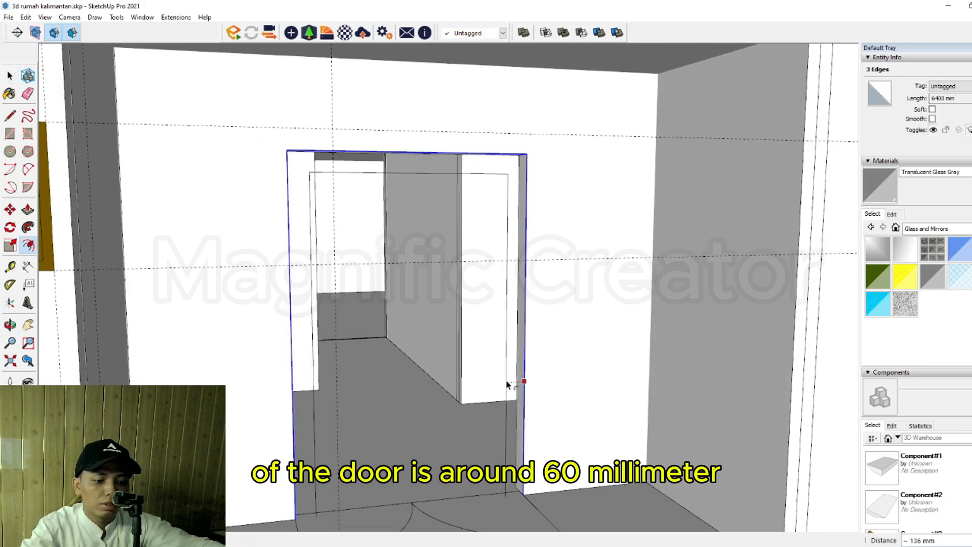
pyautogui.press('Return')
pyautogui.press('space')
# Step: Close the entrance door outline with a line along the floor and delete the inner face to leave the frame profile
pyautogui.scroll(-1, 507, 383)
pyautogui.moveTo(506, 382); pyautogui.dragTo(460, 540, button='middle')
pyautogui.scroll(1, 482, 496)
pyautogui.press('l')
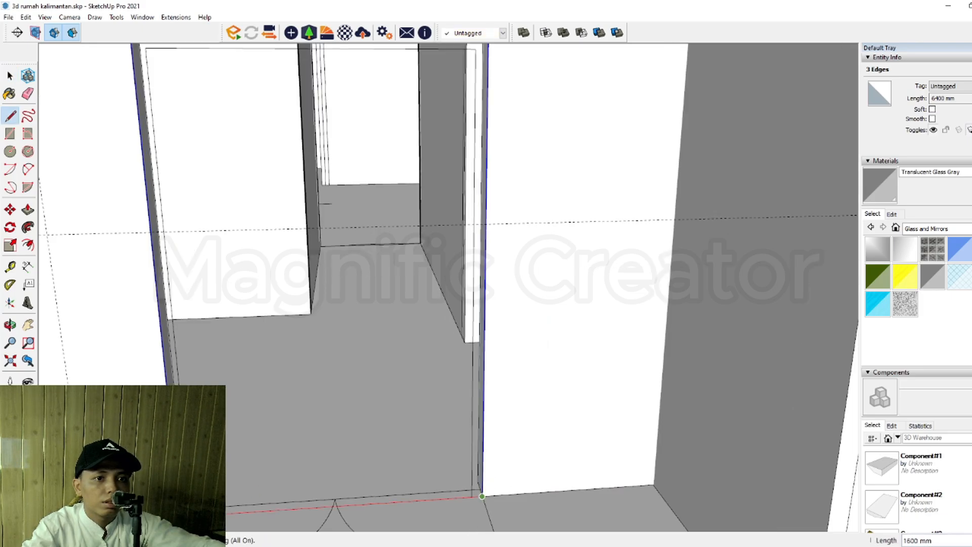
pyautogui.click(482, 496)
pyautogui.press('space')
pyautogui.press('Delete')
# Step: Extrude the entrance door frame profile 120 mm back and group the whole frame
pyautogui.scroll(1, 441, 494)
pyautogui.press('p')
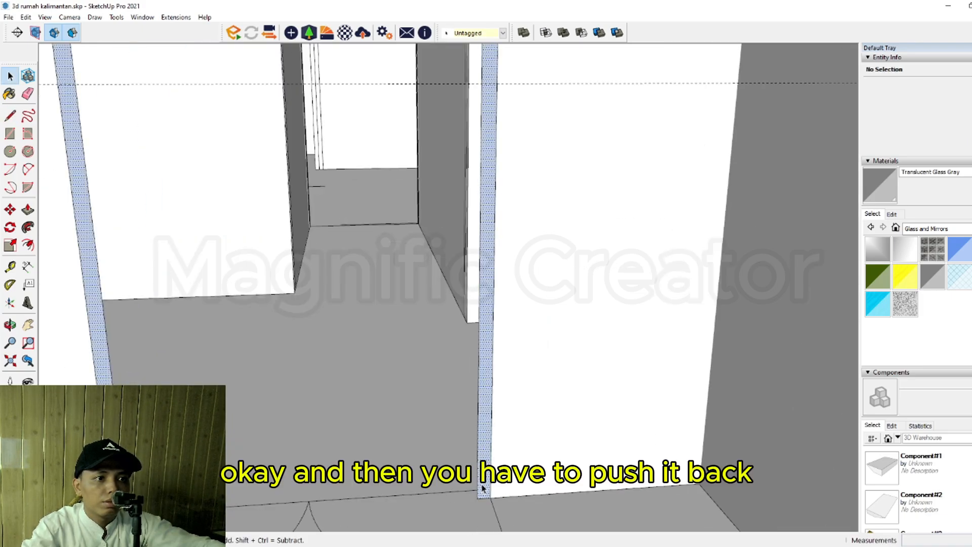
pyautogui.click(482, 488)
pyautogui.write('120')
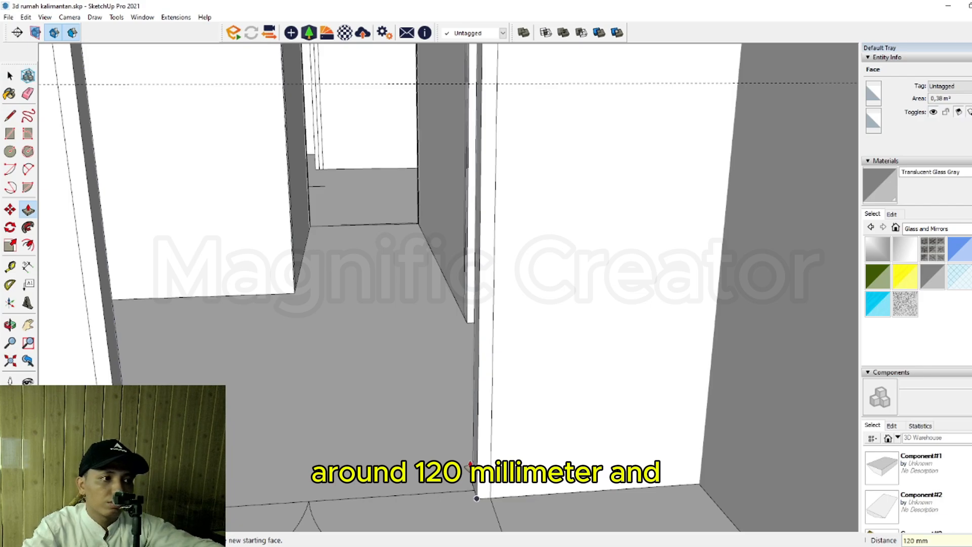
pyautogui.tripleClick(471, 444)
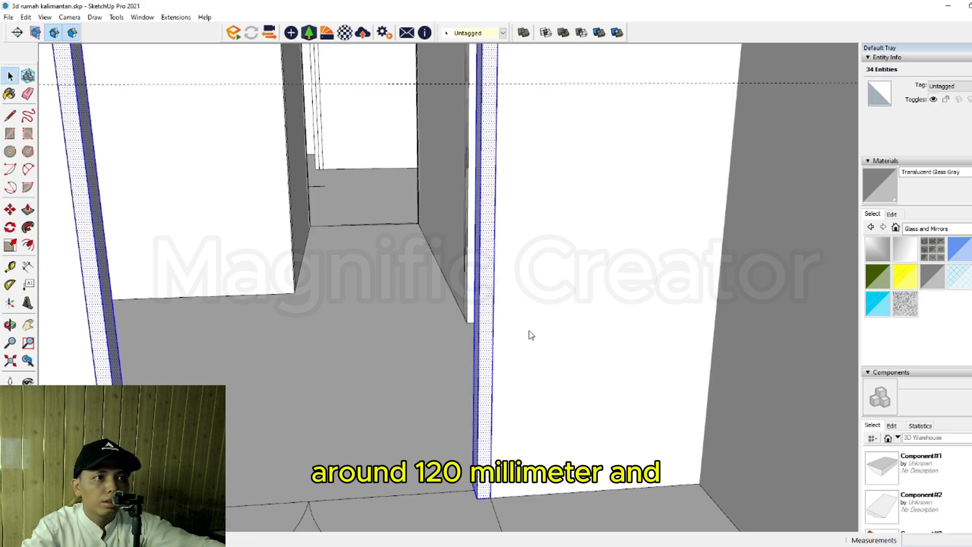
pyautogui.scroll(2, 504, 367)
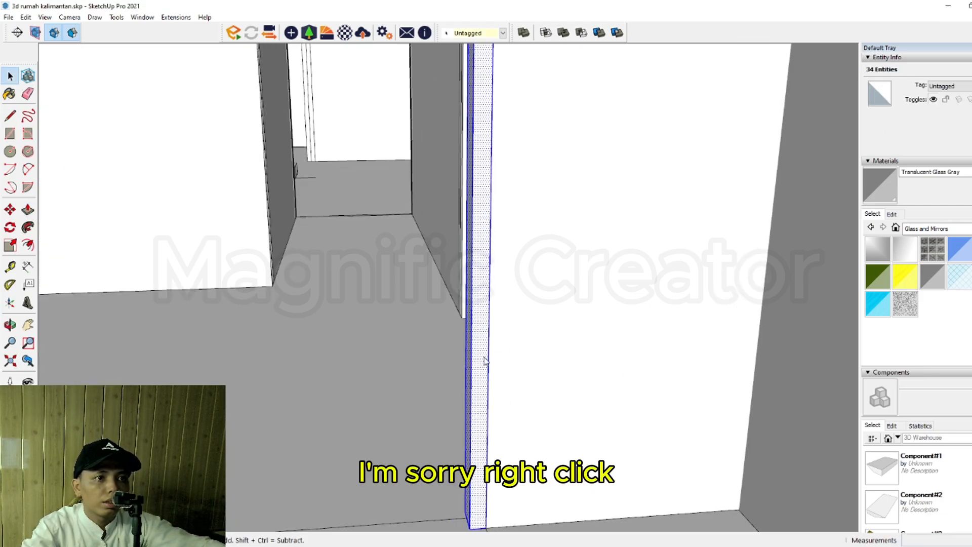
pyautogui.hotkey('ctrl', 'g')
# Step: Draw a 740 by 2340 mm rectangle for one door leaf, covering the right half of the entrance frame
pyautogui.keyDown('shift'); pyautogui.moveTo(513, 449); pyautogui.dragTo(560, 428, button='middle'); pyautogui.keyUp('shift')
pyautogui.press('r')
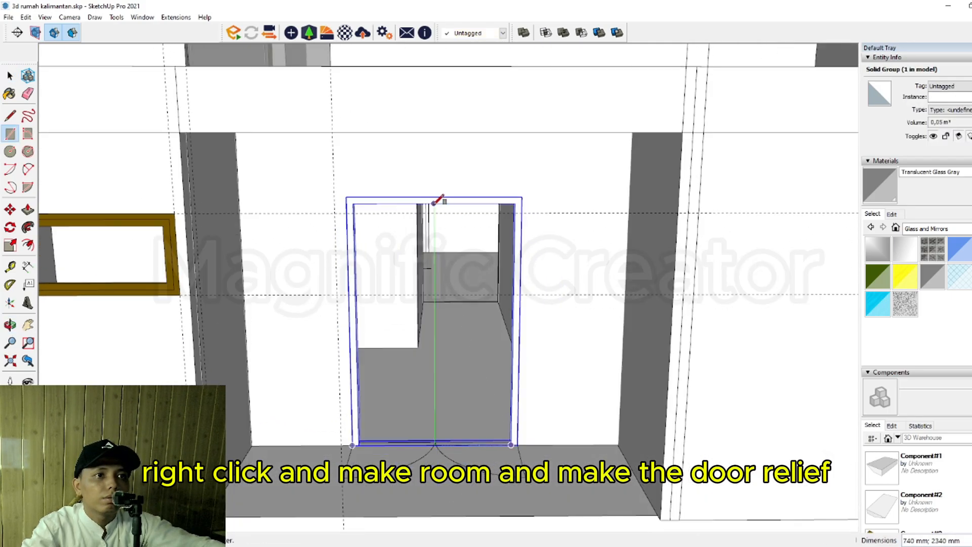
pyautogui.click(434, 201)
# Step: Extrude the door leaf rectangle to a thickness of 50 mm and group the leaf
pyautogui.press('p')
pyautogui.moveTo(434, 201); pyautogui.dragTo(551, 430, button='middle')
pyautogui.scroll(3, 551, 430)
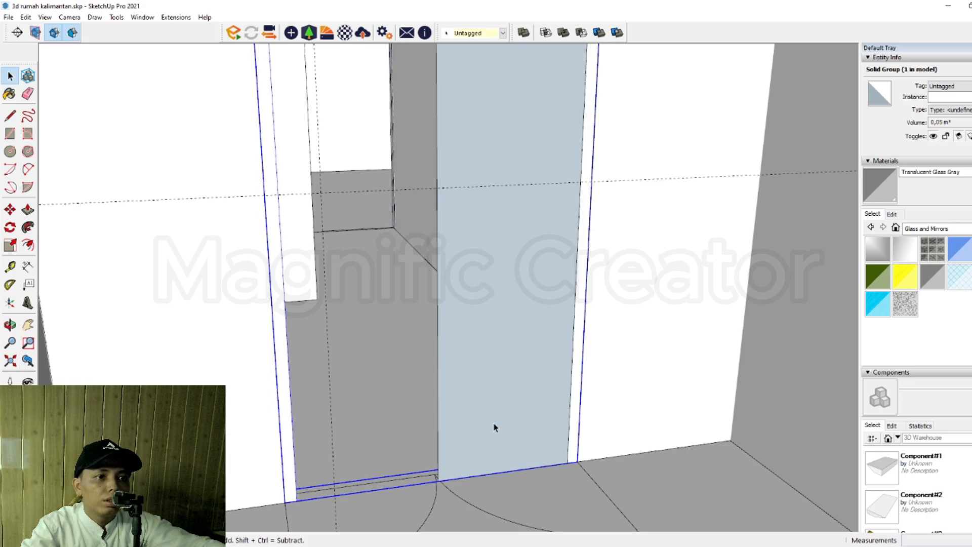
pyautogui.click(464, 424)
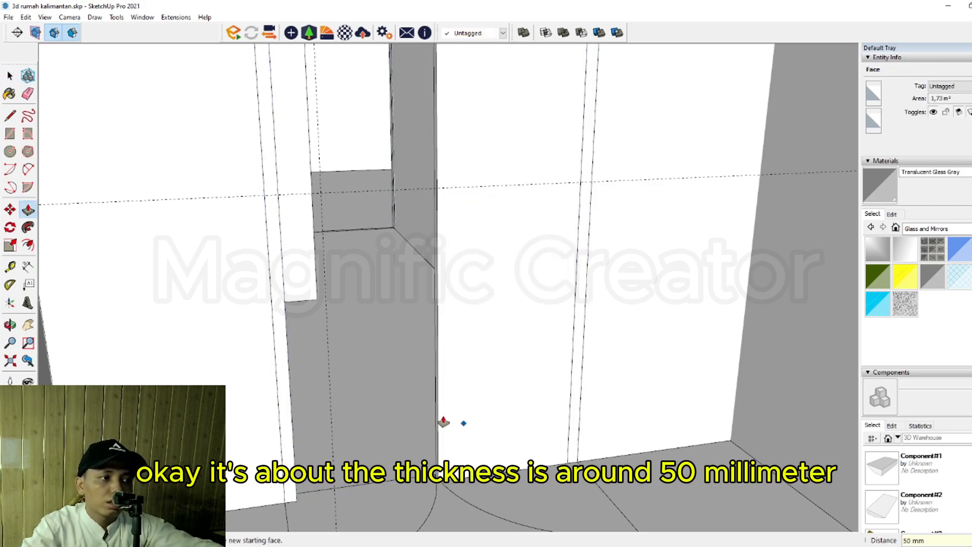
pyautogui.press('space')
pyautogui.click(468, 369)
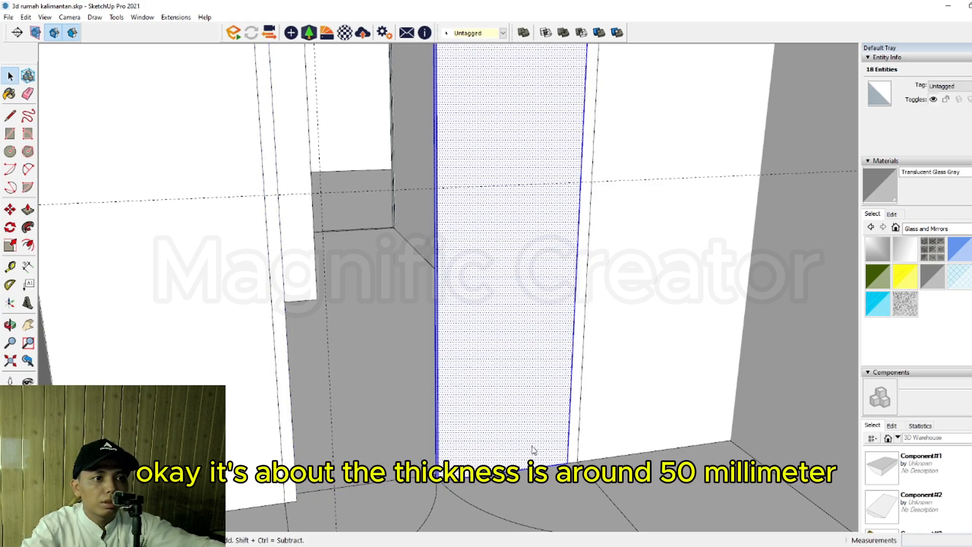
pyautogui.moveTo(533, 447); pyautogui.dragTo(496, 415, button='middle')
# Step: Copy the door leaf 740 mm sideways to fill the other half of the entrance frame
pyautogui.press('m')
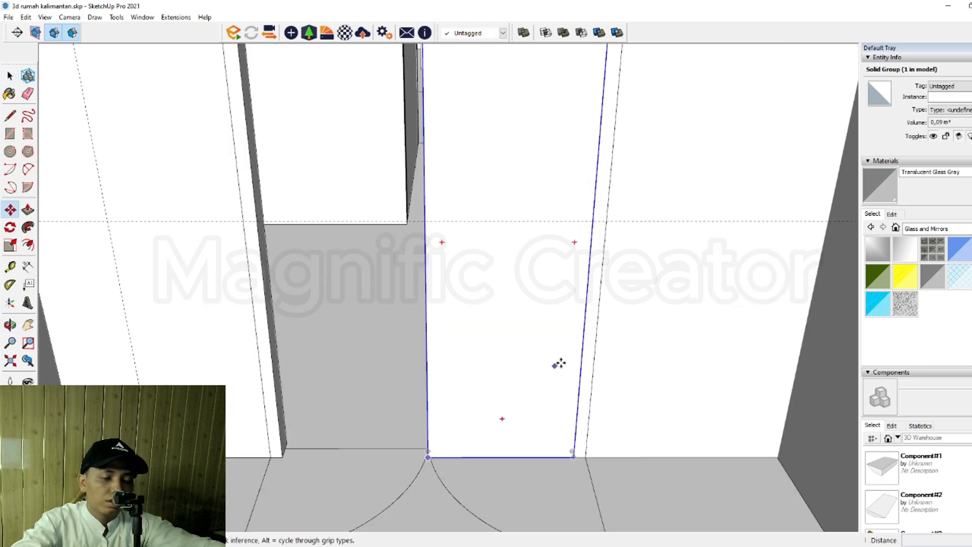
pyautogui.click(427, 350)
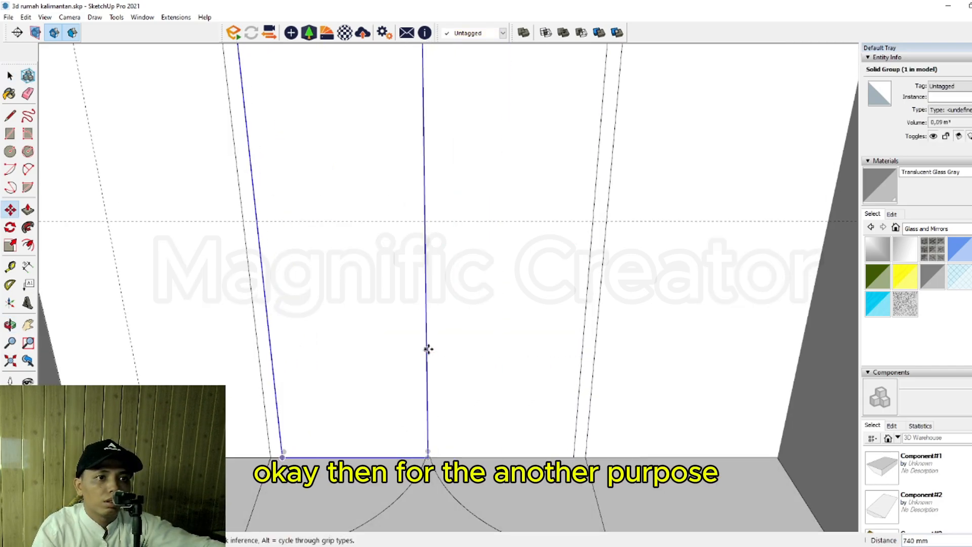
pyautogui.press('space')
# Step: Sample the brown Color D08 from the window frame and paint both entrance door leaves and the door frame with it
pyautogui.scroll(-7, 468, 361)
pyautogui.keyDown('shift'); pyautogui.moveTo(470, 360); pyautogui.dragTo(436, 423, button='middle'); pyautogui.keyUp('shift')
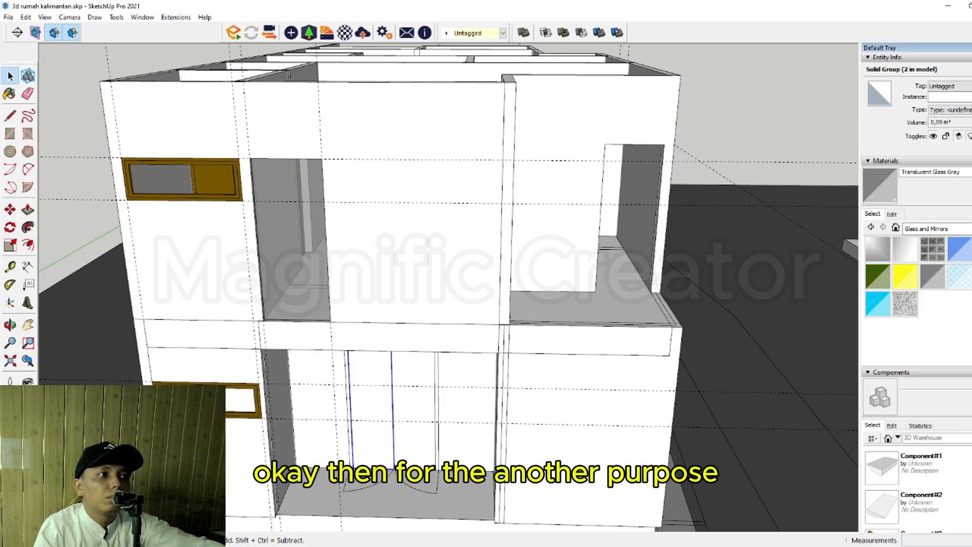
pyautogui.scroll(3, 248, 185)
pyautogui.click(238, 182)
pyautogui.scroll(-1, 315, 222)
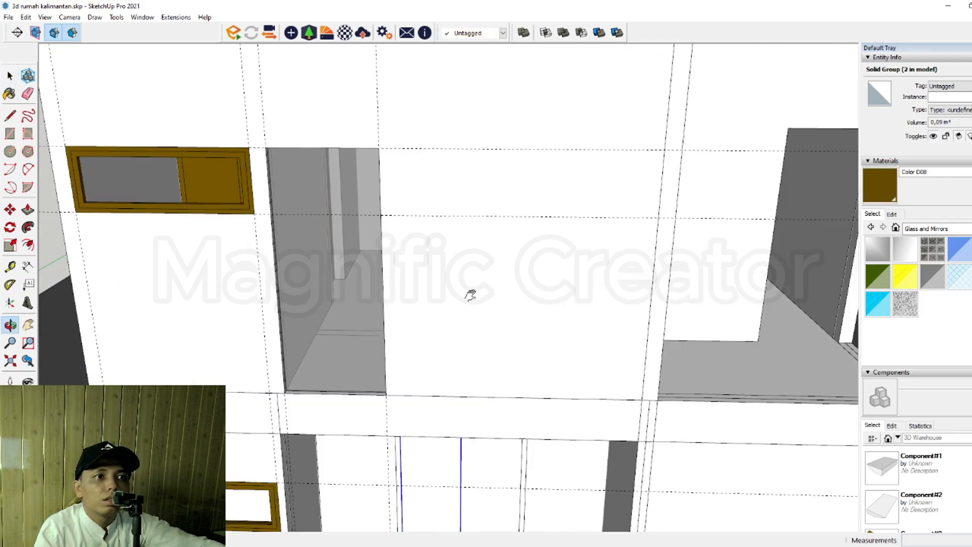
pyautogui.keyDown('shift'); pyautogui.moveTo(471, 293); pyautogui.dragTo(416, 131, button='middle'); pyautogui.keyUp('shift')
pyautogui.scroll(2, 460, 345)
pyautogui.click(462, 342)
pyautogui.scroll(1, 485, 281)
pyautogui.click(367, 314)
pyautogui.scroll(1, 484, 278)
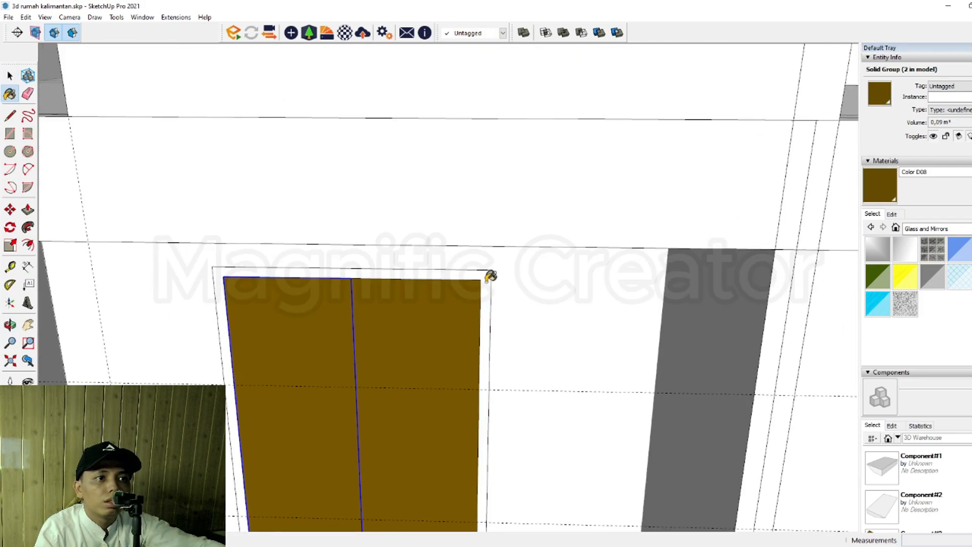
pyautogui.click(489, 276)
pyautogui.press('space')
# Step: Examine the upper-floor balcony door opening and the existing interior doors from above
pyautogui.scroll(-5, 467, 375)
pyautogui.moveTo(532, 331); pyautogui.dragTo(387, 338, button='middle')
pyautogui.scroll(6, 473, 336)
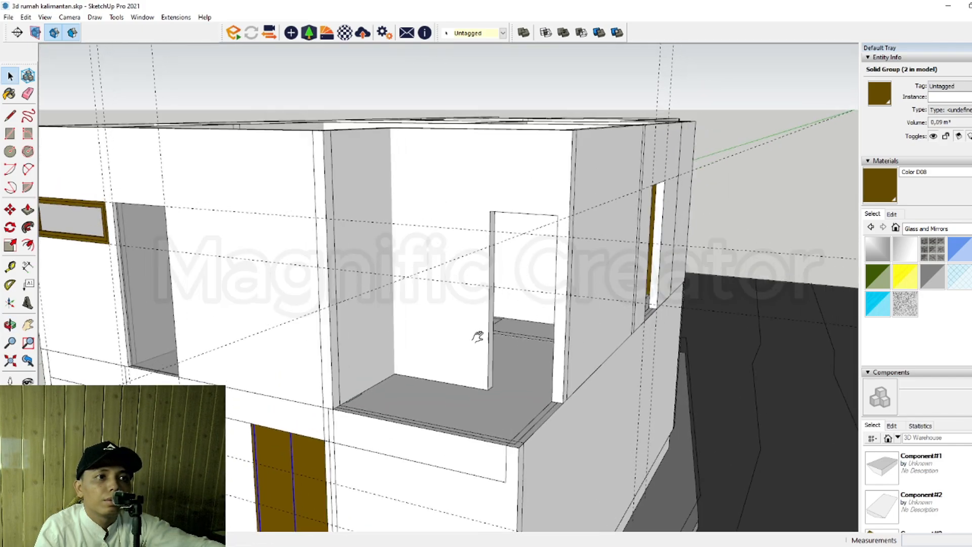
pyautogui.press('l')
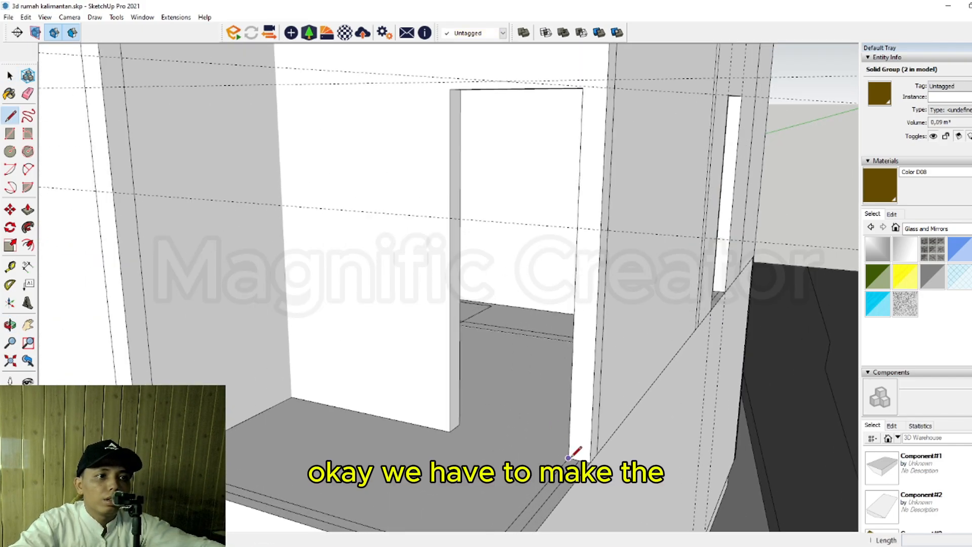
pyautogui.press('space')
pyautogui.scroll(-5, 556, 345)
pyautogui.moveTo(556, 344); pyautogui.dragTo(490, 462, button='middle')
pyautogui.scroll(3, 406, 284)
pyautogui.keyDown('shift'); pyautogui.moveTo(406, 269); pyautogui.dragTo(406, 295, button='middle'); pyautogui.keyUp('shift')
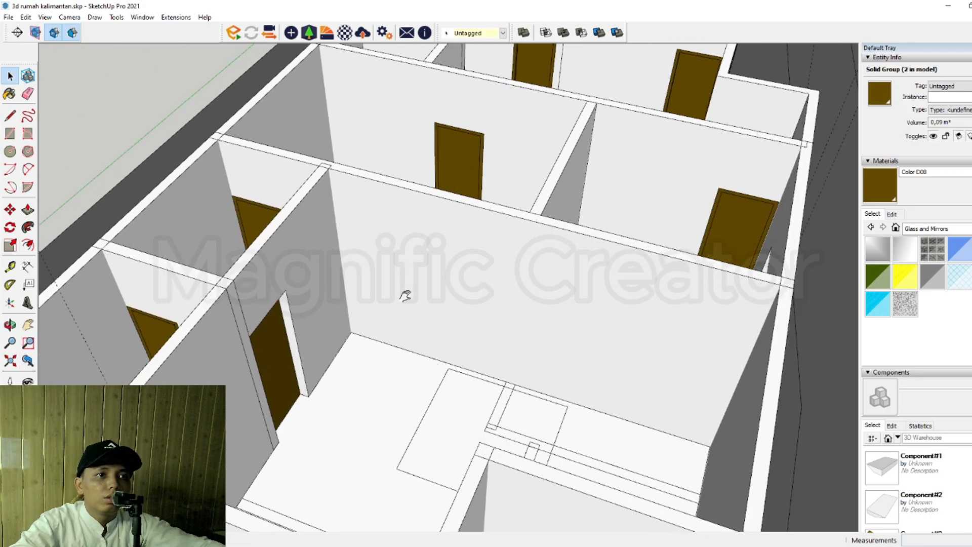
# Step: Copy the brown interior door component from the upper floor into the upper-floor balcony door opening
pyautogui.scroll(2, 432, 238)
pyautogui.scroll(-3, 343, 364)
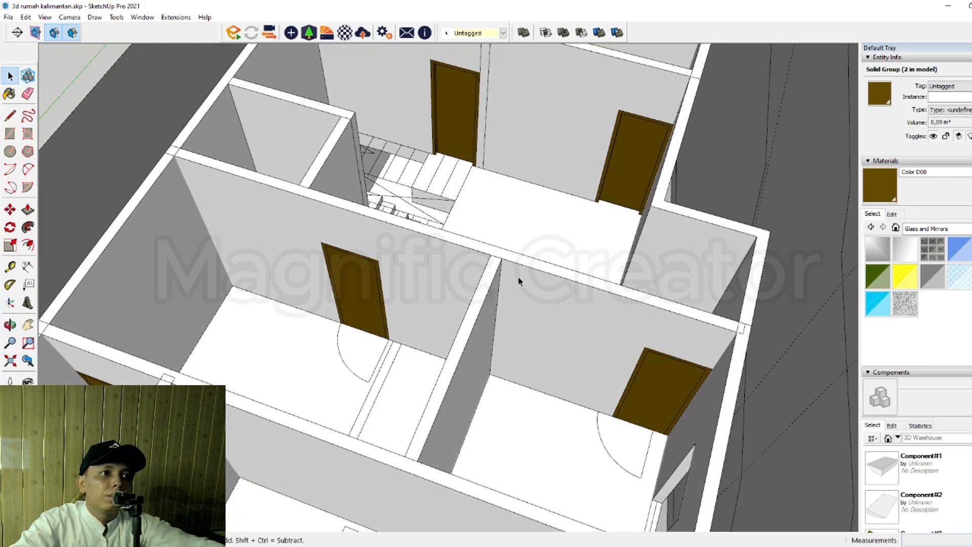
pyautogui.moveTo(578, 211); pyautogui.dragTo(585, 223, button='middle')
pyautogui.scroll(2, 608, 233)
pyautogui.click(608, 239)
pyautogui.scroll(3, 614, 258)
pyautogui.moveTo(614, 271); pyautogui.dragTo(619, 288, button='middle')
pyautogui.scroll(1, 614, 271)
pyautogui.press('m')
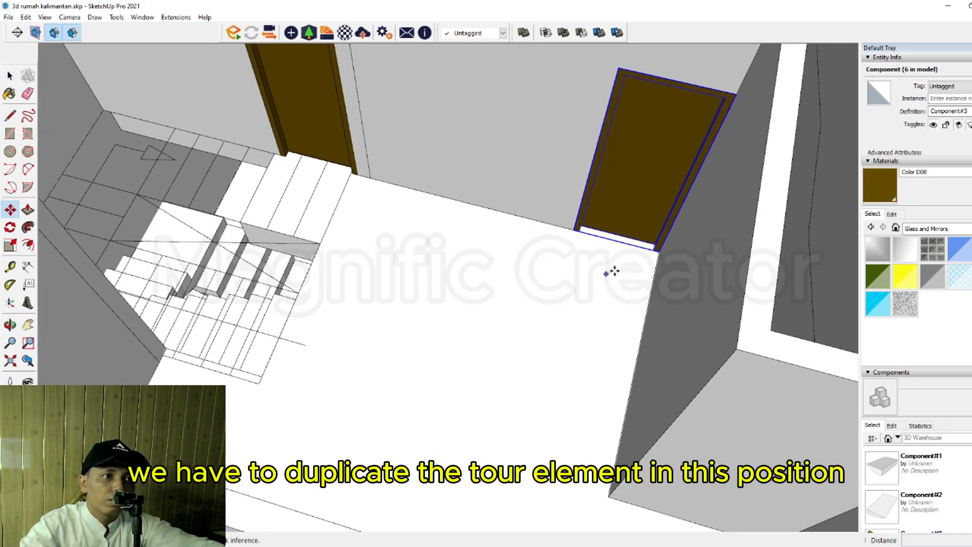
pyautogui.scroll(1, 614, 270)
pyautogui.press('ctrl')
pyautogui.click(641, 261)
pyautogui.scroll(-8, 478, 289)
pyautogui.moveTo(458, 301); pyautogui.dragTo(466, 279, button='middle')
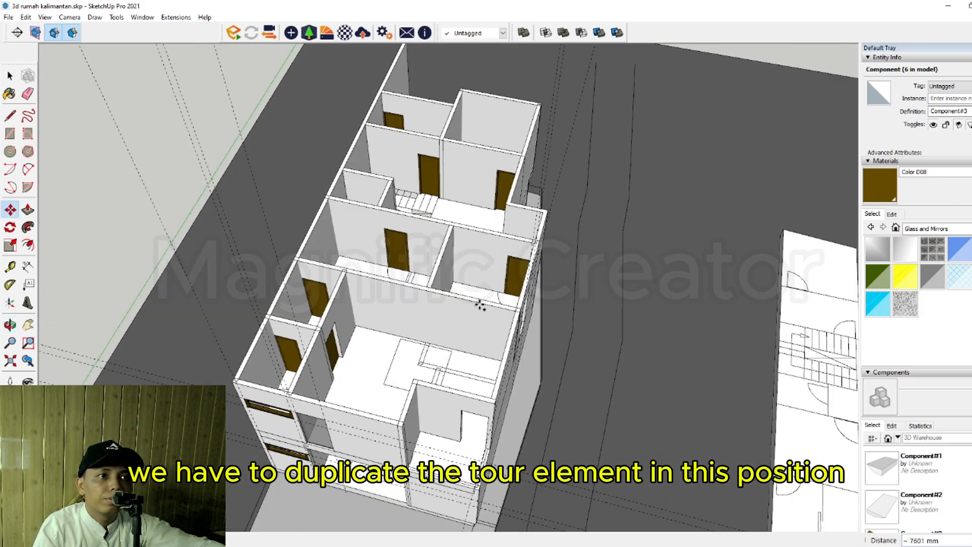
pyautogui.scroll(6, 474, 296)
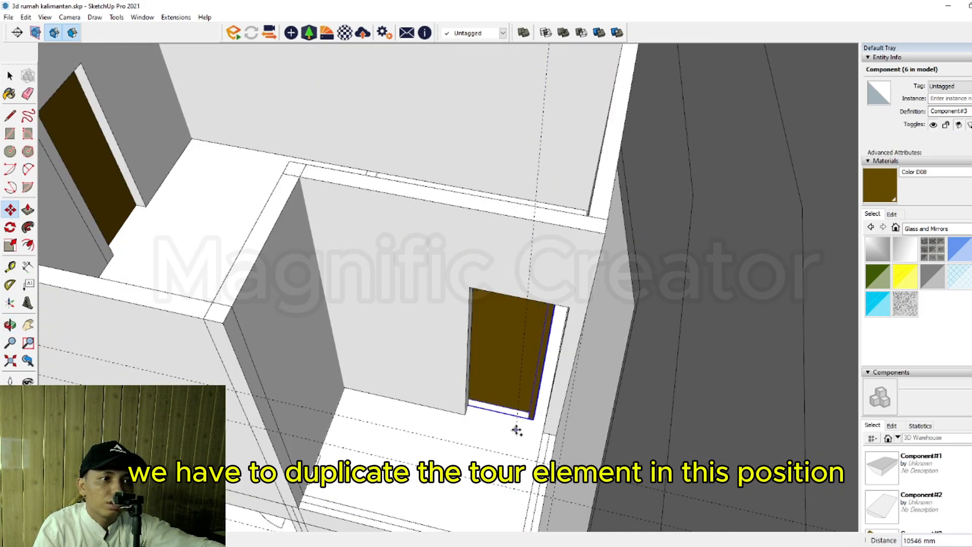
pyautogui.scroll(3, 517, 430)
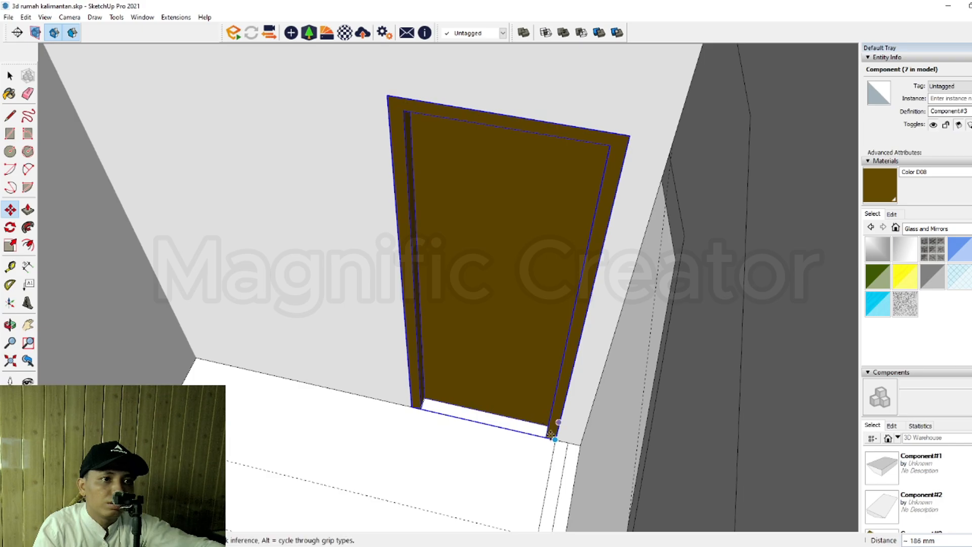
pyautogui.click(551, 435)
pyautogui.scroll(-10, 520, 402)
pyautogui.press('space')
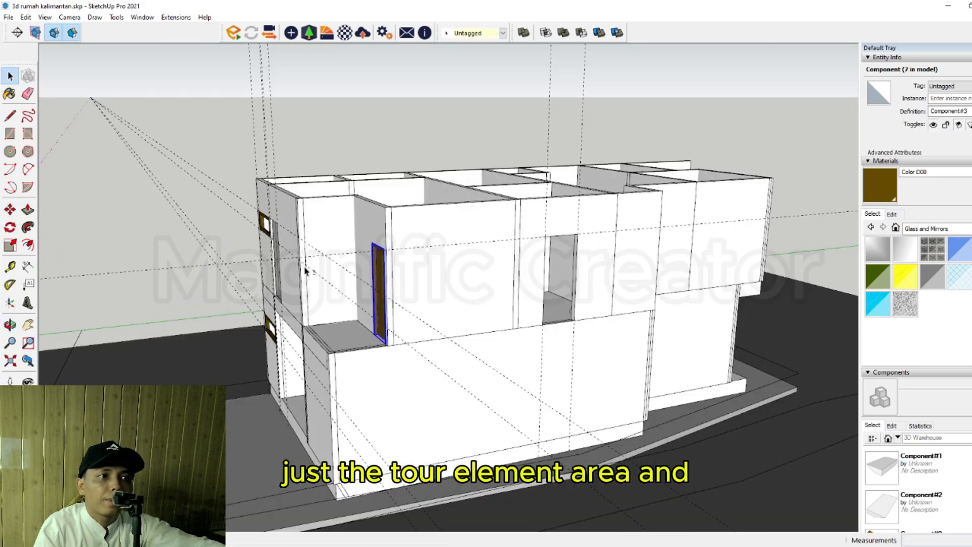
# Step: Examine the side facade and the double-door swing marks on the small ground-floor side porch
pyautogui.moveTo(507, 319); pyautogui.dragTo(325, 295, button='middle')
pyautogui.moveTo(560, 332); pyautogui.dragTo(354, 304, button='middle')
pyautogui.scroll(1, 524, 421)
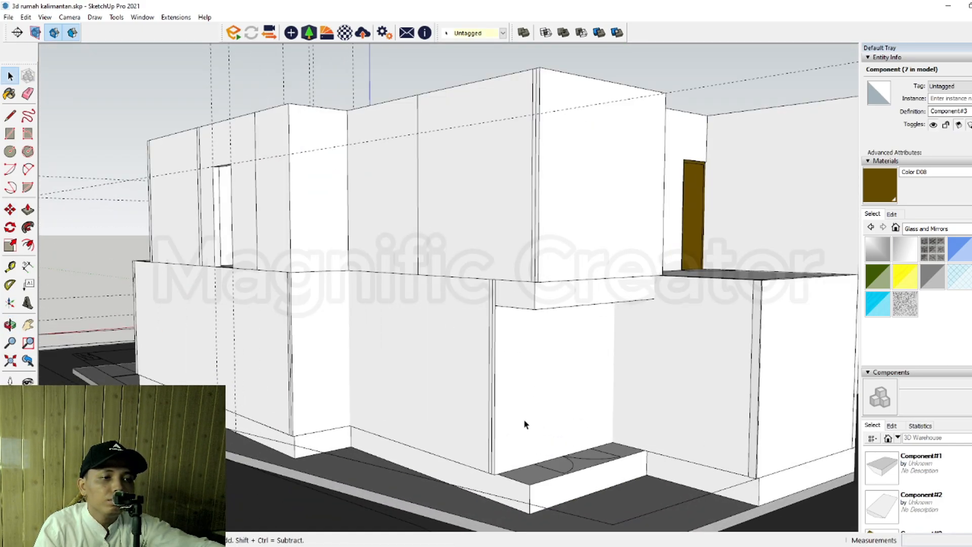
pyautogui.scroll(-2, 365, 368)
pyautogui.moveTo(284, 339)
pyautogui.mouseDown(button='middle')
pyautogui.moveTo(742, 397)
pyautogui.moveTo(653, 365)
pyautogui.mouseUp(button='middle')
pyautogui.moveTo(304, 405)
pyautogui.mouseDown(button='middle')
pyautogui.moveTo(451, 459)
pyautogui.moveTo(466, 404)
pyautogui.moveTo(377, 339)
pyautogui.mouseUp(button='middle')
pyautogui.scroll(2, 451, 459)
pyautogui.moveTo(446, 344); pyautogui.dragTo(191, 357, button='middle')
pyautogui.scroll(-2, 608, 405)
pyautogui.moveTo(628, 405); pyautogui.dragTo(364, 400, button='middle')
pyautogui.scroll(1, 591, 519)
pyautogui.keyDown('shift'); pyautogui.moveTo(557, 499); pyautogui.dragTo(577, 385, button='middle'); pyautogui.keyUp('shift')
pyautogui.scroll(1, 577, 430)
pyautogui.press('l')
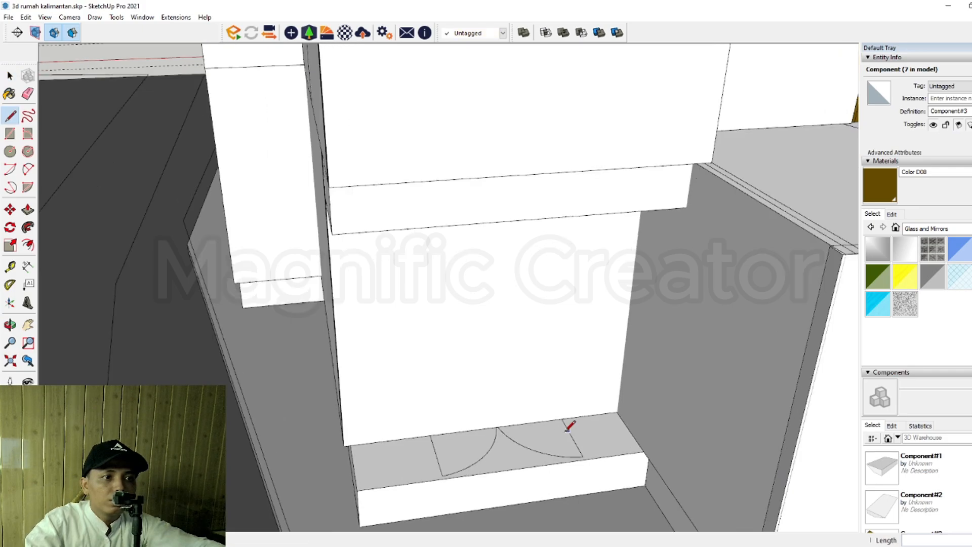
pyautogui.scroll(-3, 431, 439)
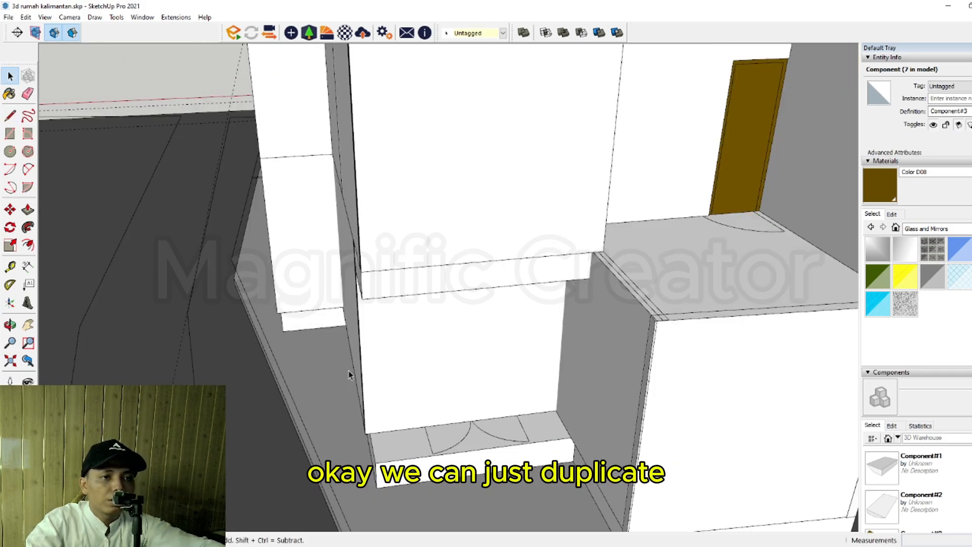
# Step: Group the two leaves and the frame of the ground-floor entrance door into a single object
pyautogui.moveTo(354, 373)
pyautogui.mouseDown(button='middle')
pyautogui.moveTo(514, 303)
pyautogui.moveTo(679, 325)
pyautogui.moveTo(557, 309)
pyautogui.moveTo(608, 276)
pyautogui.mouseUp(button='middle')
pyautogui.scroll(4, 447, 427)
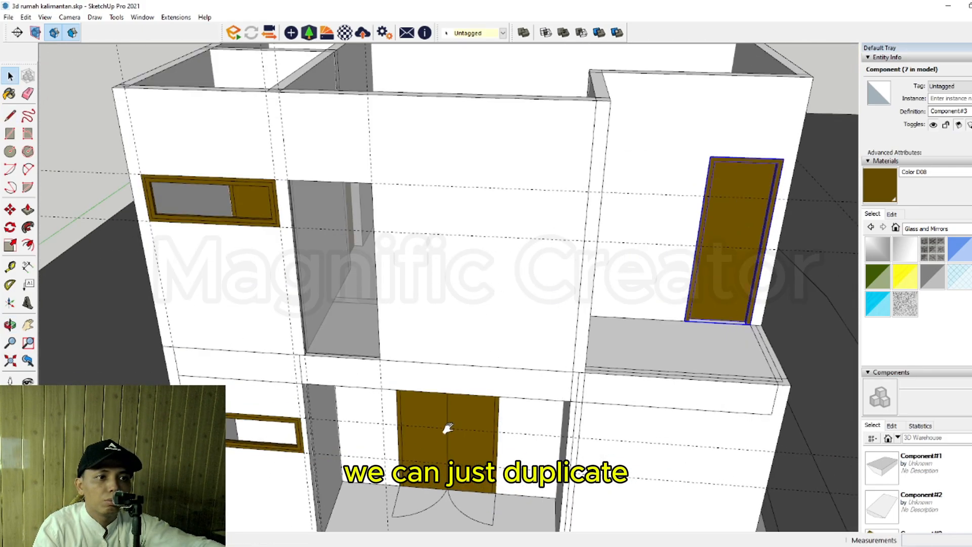
pyautogui.keyDown('shift'); pyautogui.moveTo(447, 428); pyautogui.dragTo(474, 329, button='middle'); pyautogui.keyUp('shift')
pyautogui.scroll(1, 474, 328)
pyautogui.click(502, 324)
pyautogui.scroll(1, 558, 325)
pyautogui.scroll(2, 560, 326)
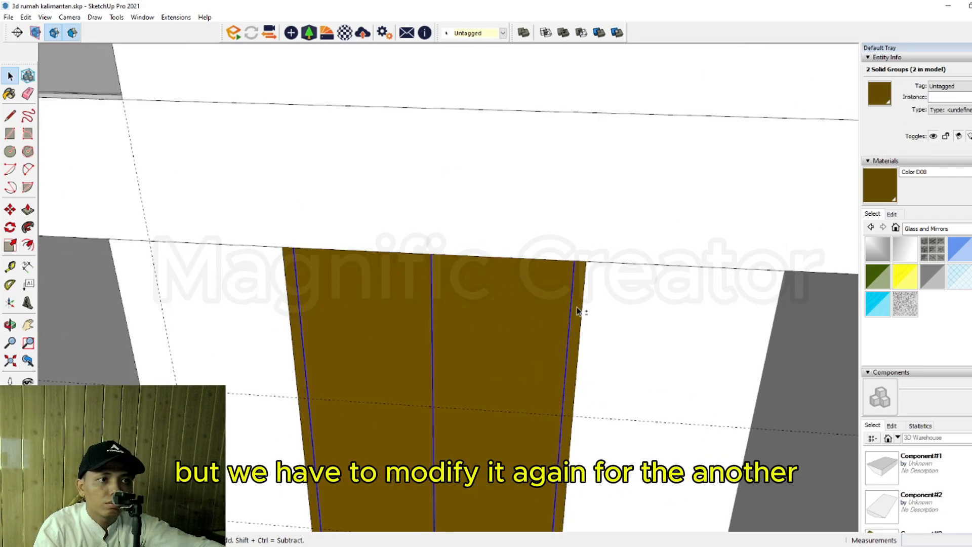
pyautogui.hotkey('ctrl', 'g')
pyautogui.moveTo(535, 358); pyautogui.dragTo(547, 343, button='middle')
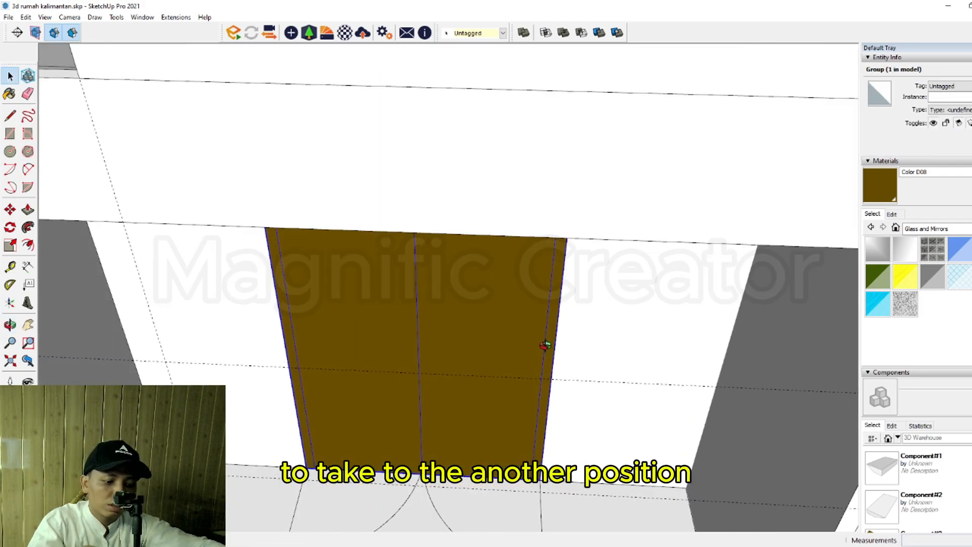
# Step: Copy the grouped double entrance door onto the small side porch
pyautogui.press('m')
pyautogui.press('ctrl')
pyautogui.scroll(-4, 379, 411)
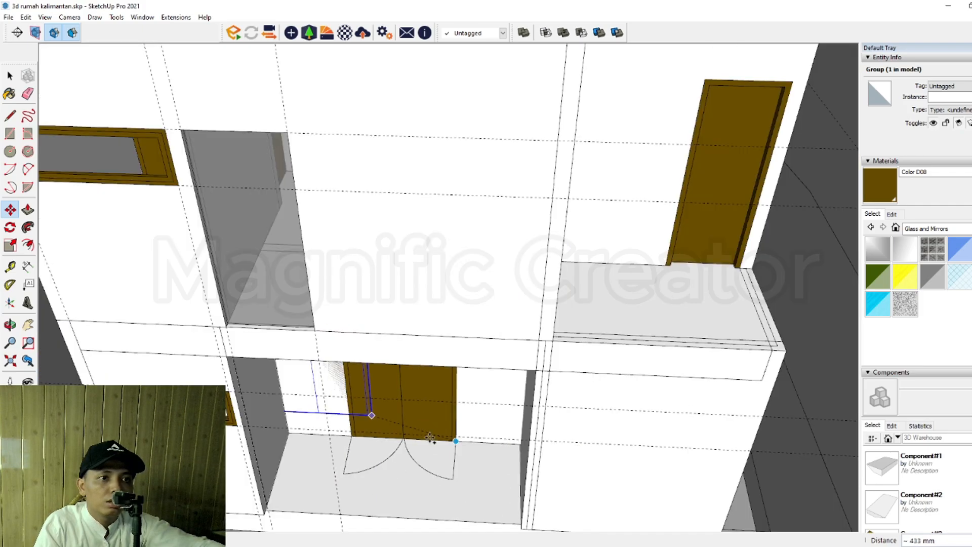
pyautogui.scroll(-3, 572, 403)
pyautogui.moveTo(586, 399); pyautogui.dragTo(263, 365, button='middle')
pyautogui.keyDown('shift'); pyautogui.moveTo(264, 365); pyautogui.dragTo(223, 288, button='middle'); pyautogui.keyUp('shift')
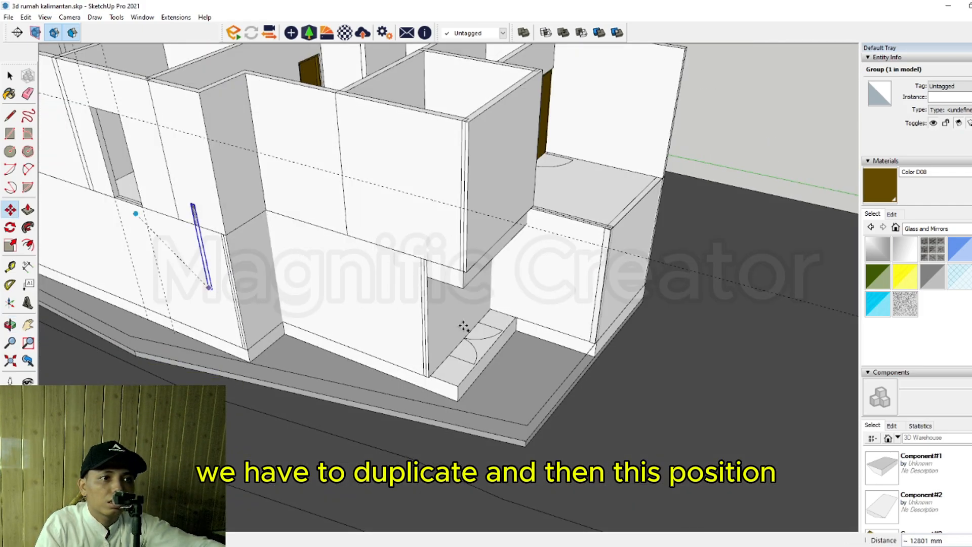
pyautogui.scroll(6, 486, 355)
pyautogui.scroll(2, 495, 385)
pyautogui.click(494, 385)
pyautogui.press('space')
# Step: Move the copied double door to the door-swing marks at the porch wall
pyautogui.moveTo(494, 385); pyautogui.dragTo(483, 367, button='middle')
pyautogui.scroll(1, 489, 404)
pyautogui.click(486, 358)
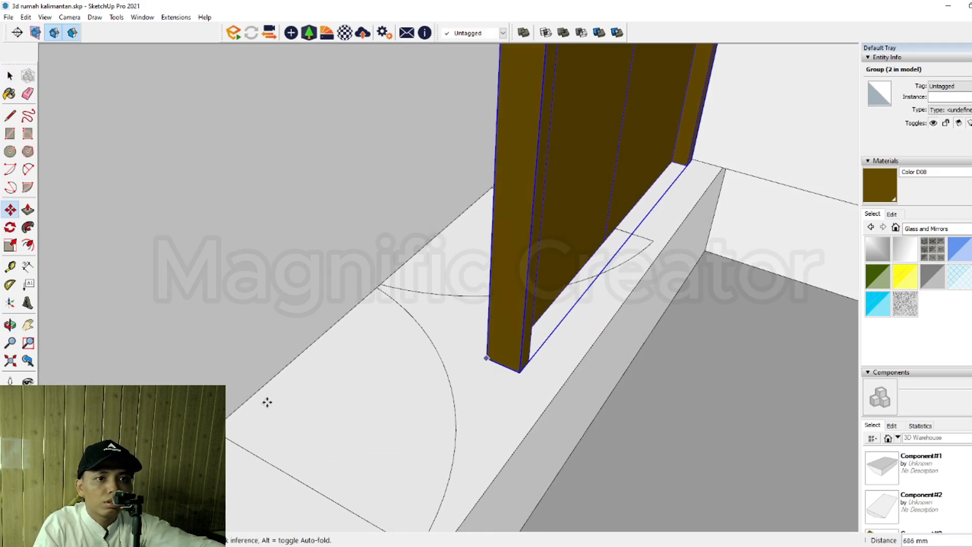
pyautogui.click(213, 431)
pyautogui.press('space')
pyautogui.scroll(-3, 424, 378)
pyautogui.moveTo(426, 374); pyautogui.dragTo(354, 389, button='middle')
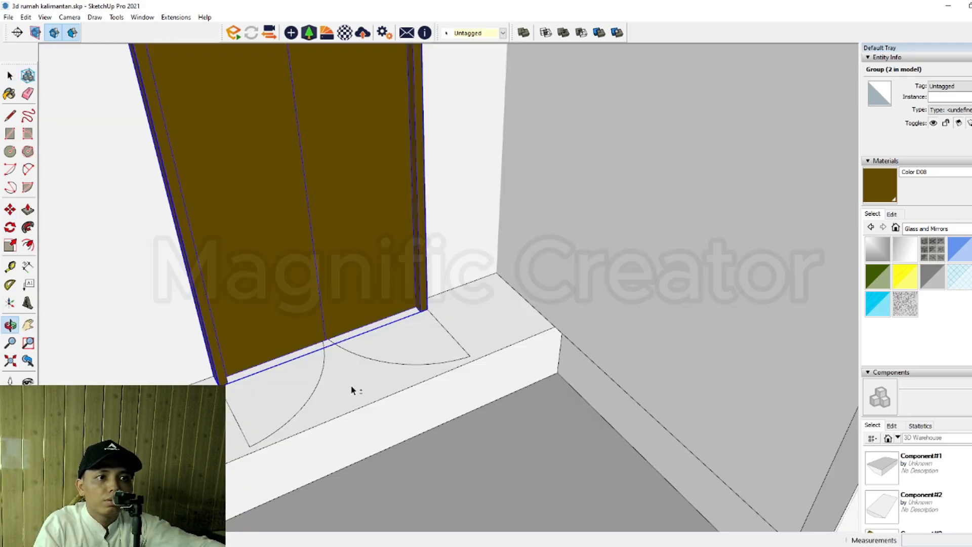
# Step: Shift the side-porch double door back into the thickness of the wall
pyautogui.scroll(3, 224, 422)
pyautogui.moveTo(224, 422); pyautogui.dragTo(305, 391, button='middle')
pyautogui.click(325, 378)
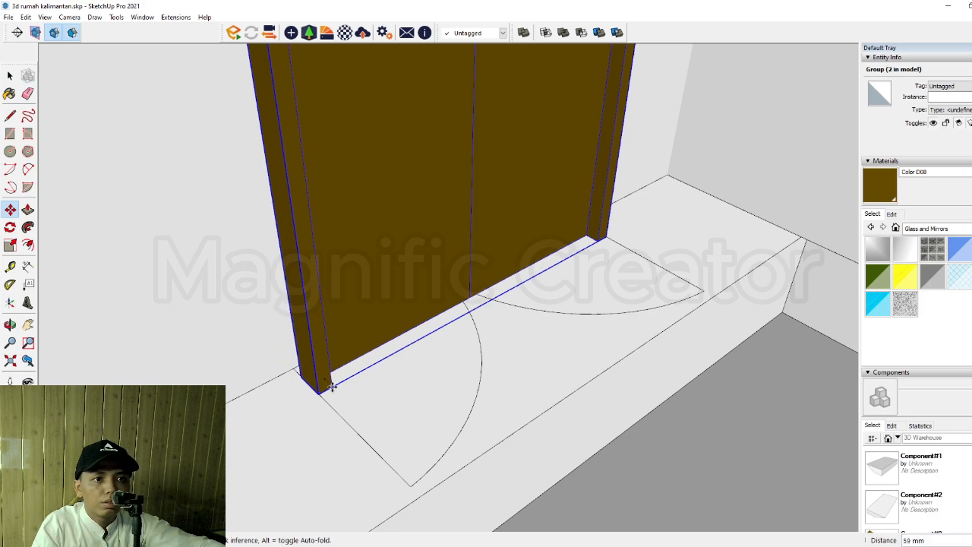
pyautogui.scroll(1, 326, 376)
pyautogui.press('space')
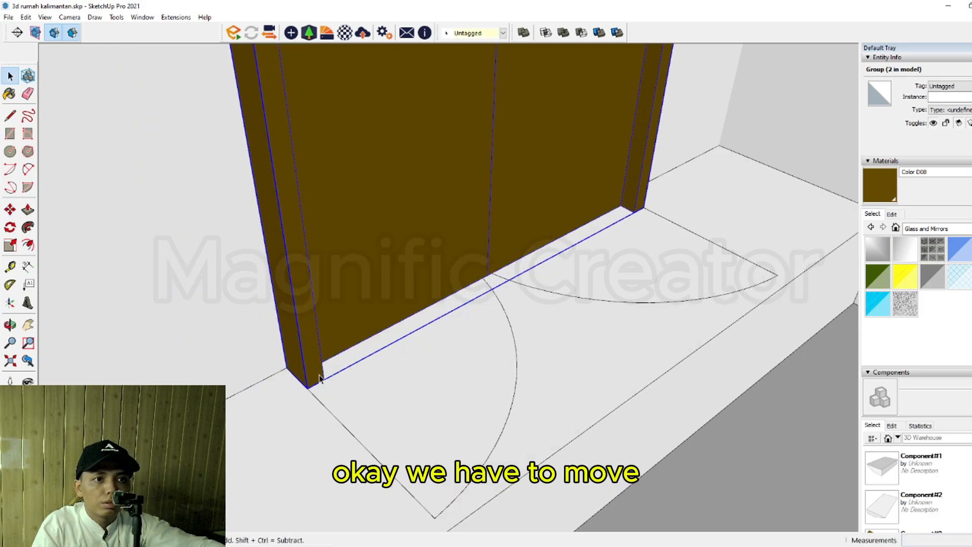
pyautogui.moveTo(318, 382); pyautogui.dragTo(332, 397, button='middle')
pyautogui.click(358, 403)
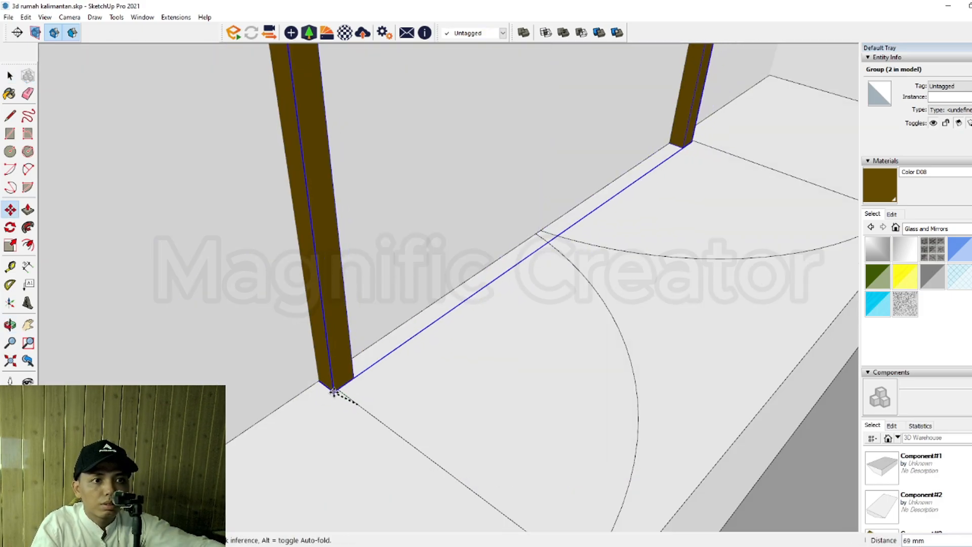
pyautogui.click(246, 358)
pyautogui.press('space')
# Step: Draw a 1540 mm wide rectangle on the porch wall's face, tracing the outline of the double door frame
pyautogui.scroll(-2, 411, 384)
pyautogui.moveTo(412, 385); pyautogui.dragTo(592, 139, button='middle')
pyautogui.click(593, 138)
pyautogui.click(593, 139)
pyautogui.press('r')
pyautogui.click(567, 142)
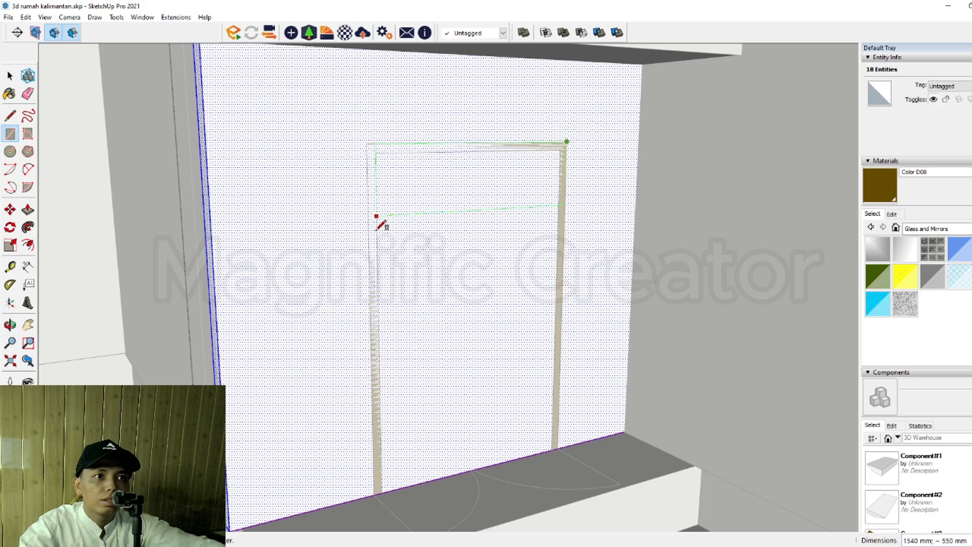
pyautogui.scroll(-1, 368, 241)
pyautogui.click(374, 435)
pyautogui.press('space')
# Step: Push the door-shaped face 150 mm through the porch wall to cut the opening and finish editing the wall
pyautogui.moveTo(354, 451); pyautogui.dragTo(434, 428, button='middle')
pyautogui.press('h')
pyautogui.press('p')
pyautogui.click(505, 264)
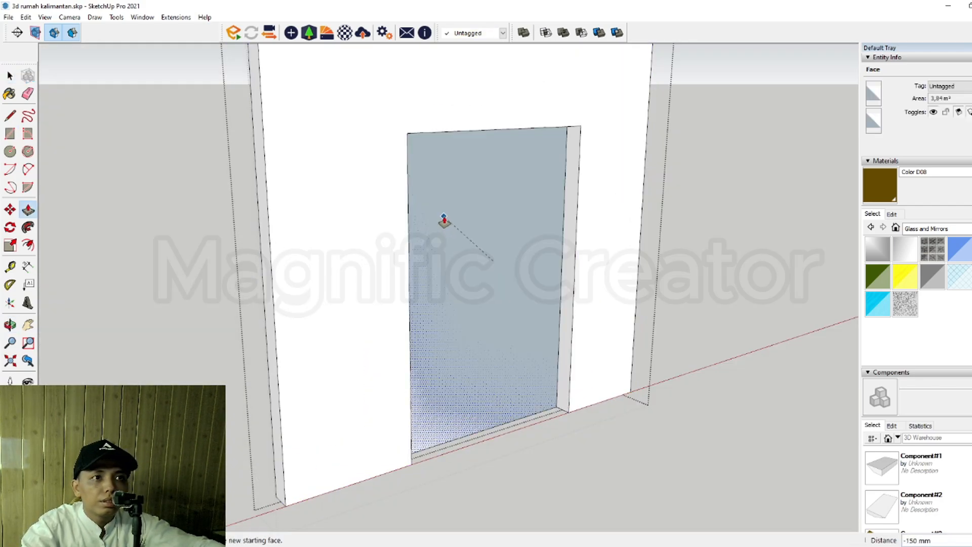
pyautogui.click(443, 217)
pyautogui.press('space')
pyautogui.scroll(-2, 477, 412)
pyautogui.click(771, 206)
# Step: Cut a large floor-level window opening 150 mm deep through the ground-floor side wall beside the porch
pyautogui.scroll(-2, 603, 331)
pyautogui.moveTo(603, 332); pyautogui.dragTo(653, 329, button='middle')
pyautogui.scroll(2, 508, 361)
pyautogui.moveTo(475, 375); pyautogui.dragTo(532, 363, button='middle')
pyautogui.scroll(1, 541, 361)
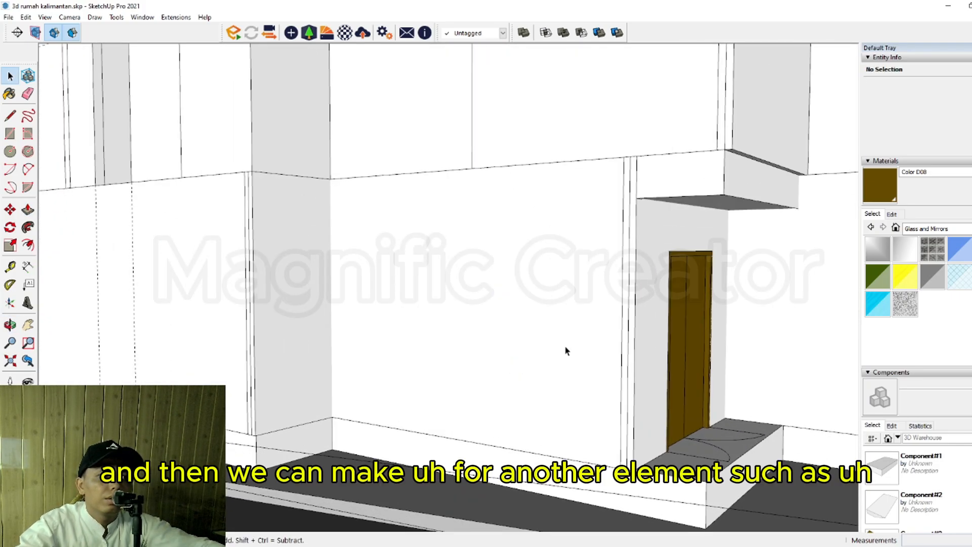
pyautogui.doubleClick(565, 351)
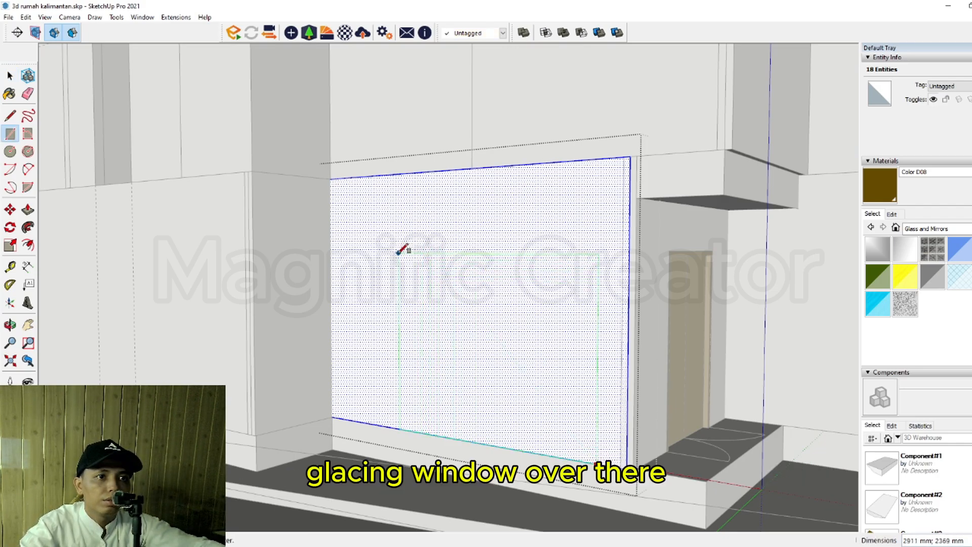
pyautogui.click(365, 248)
pyautogui.press('p')
pyautogui.moveTo(527, 336); pyautogui.dragTo(558, 363)
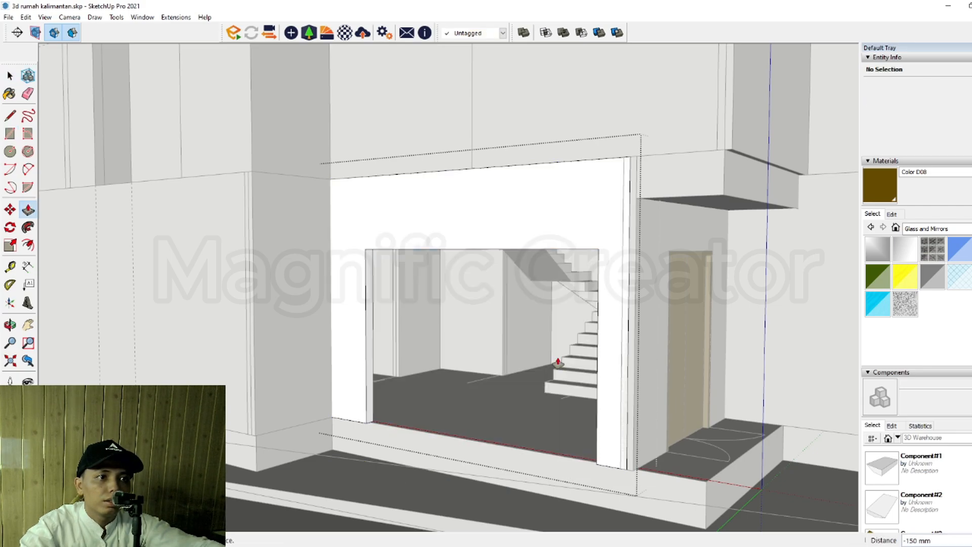
pyautogui.press('space')
pyautogui.scroll(-5, 512, 385)
pyautogui.click(131, 154)
# Step: Draw a rectangle filling the narrow full-height opening in the upper-floor side wall
pyautogui.scroll(3, 495, 357)
pyautogui.moveTo(637, 378); pyautogui.dragTo(552, 324, button='middle')
pyautogui.scroll(3, 495, 360)
pyautogui.scroll(-5, 584, 394)
pyautogui.scroll(3, 462, 374)
pyautogui.scroll(4, 365, 354)
pyautogui.press('r')
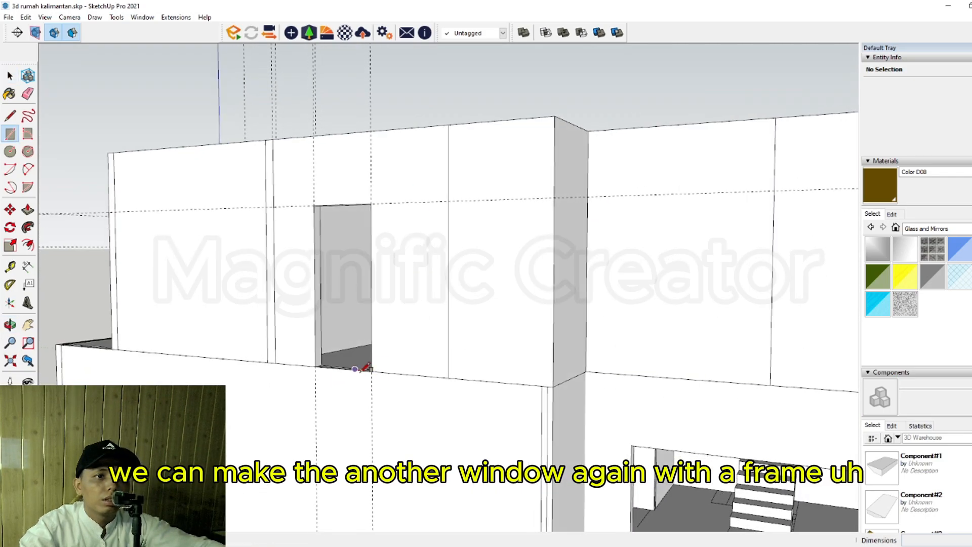
pyautogui.click(314, 205)
pyautogui.press('space')
# Step: Offset the rectangle's outline 35 mm inward and delete the inner face to leave a frame profile
pyautogui.scroll(3, 334, 310)
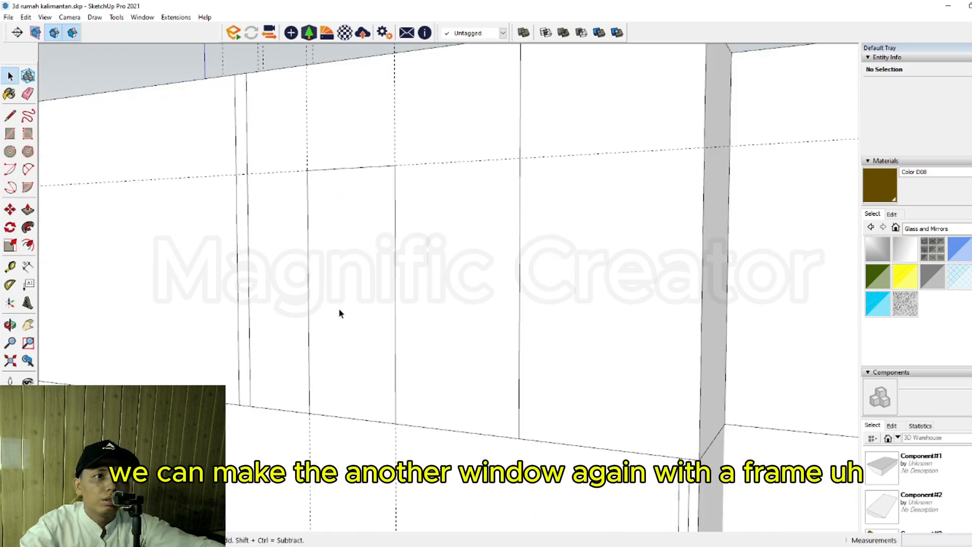
pyautogui.moveTo(339, 310); pyautogui.dragTo(601, 301, button='middle')
pyautogui.scroll(2, 495, 297)
pyautogui.click(646, 258)
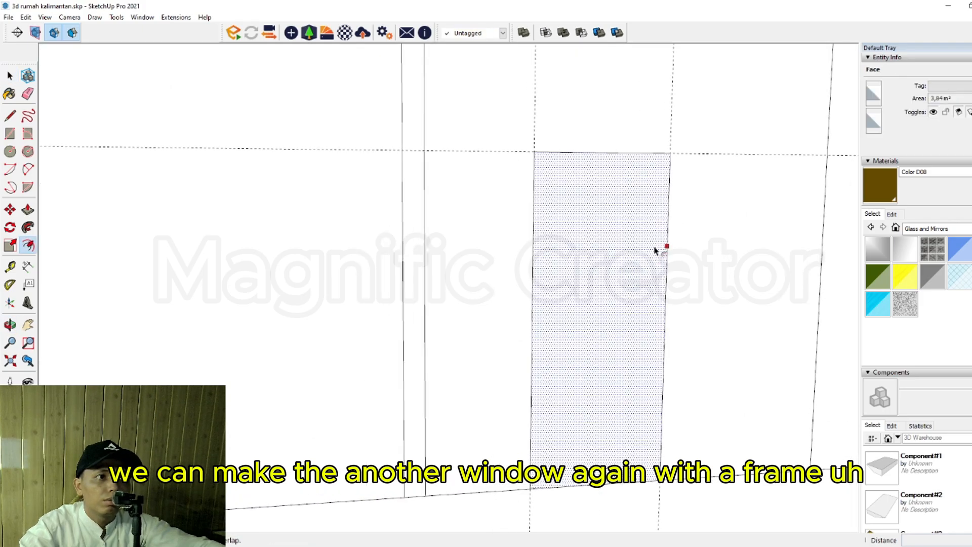
pyautogui.write('4')
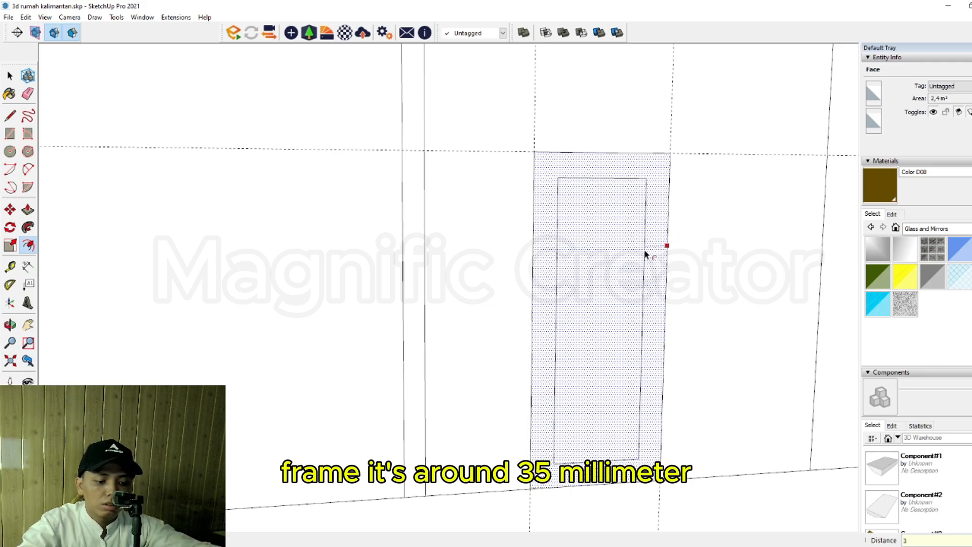
pyautogui.press('Return')
pyautogui.press('space')
pyautogui.click(613, 287)
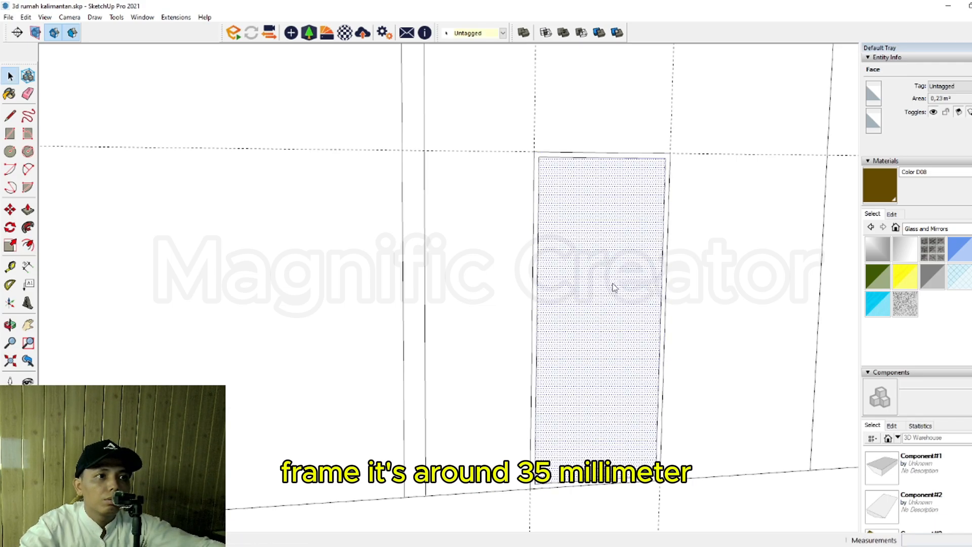
pyautogui.press('Delete')
# Step: Extrude the upper-floor window frame profile to a depth of 120 mm
pyautogui.moveTo(620, 297); pyautogui.dragTo(651, 390, button='middle')
pyautogui.scroll(5, 652, 400)
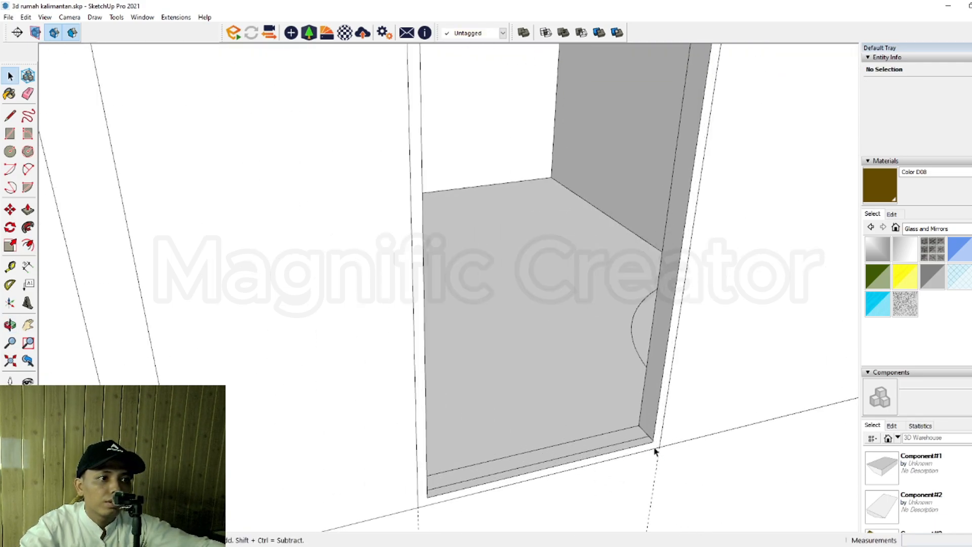
pyautogui.press('p')
pyautogui.click(651, 426)
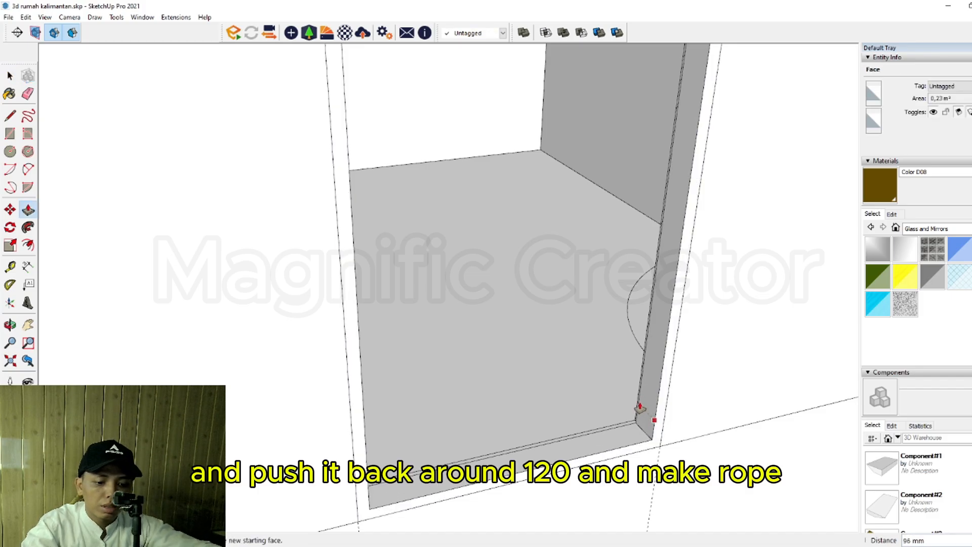
pyautogui.press('space')
# Step: Group the whole upper-floor window frame and paint it with the brown Color D08
pyautogui.tripleClick(662, 373)
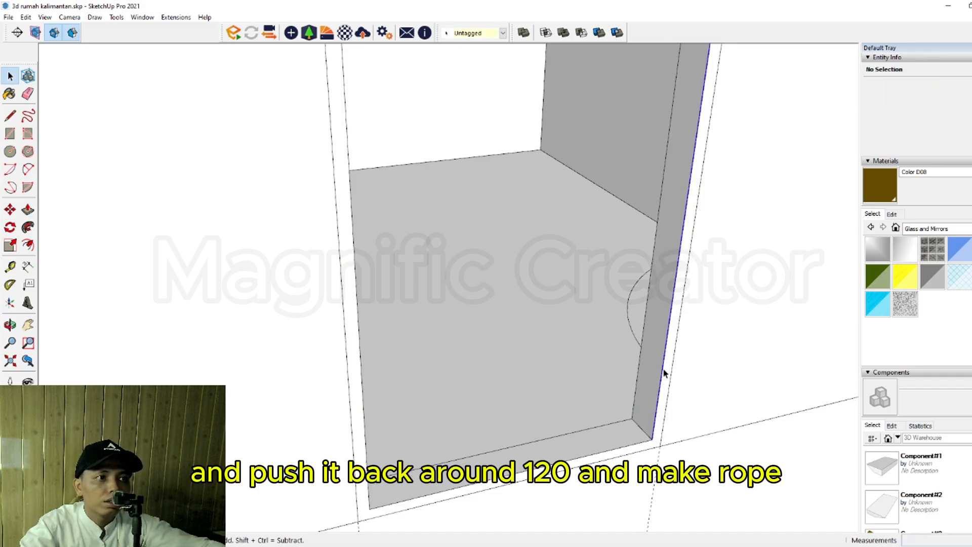
pyautogui.click(884, 225)
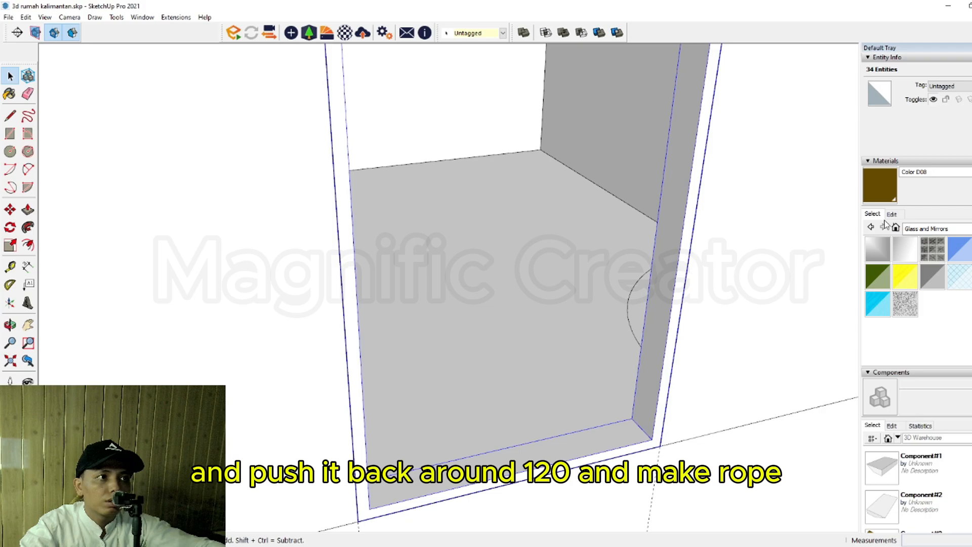
pyautogui.click(649, 296)
pyautogui.scroll(-5, 655, 331)
pyautogui.press('space')
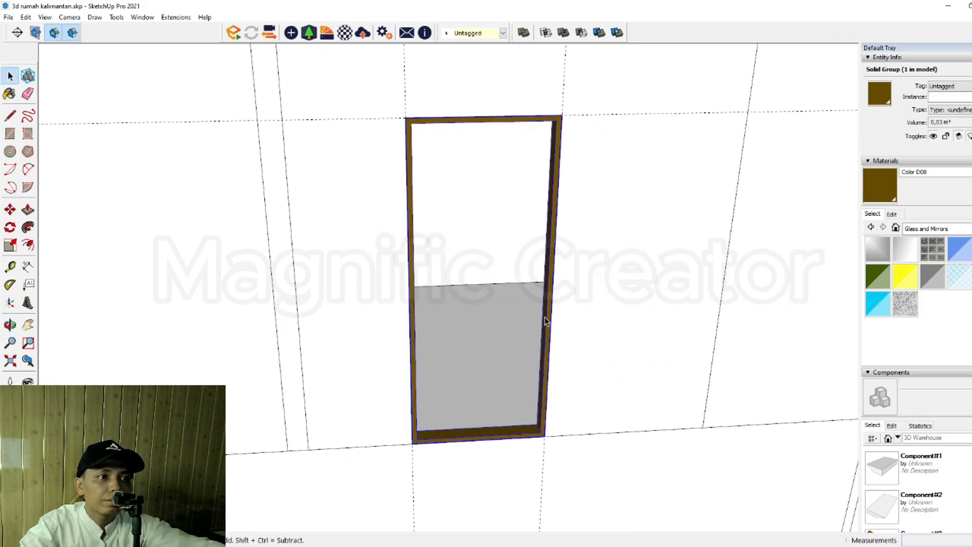
# Step: Draw a 120 mm by about 48 mm rectangle on the window frame's inner side and extrude it 957 mm across as a crossbar
pyautogui.scroll(2, 544, 317)
pyautogui.press('r')
pyautogui.scroll(3, 547, 311)
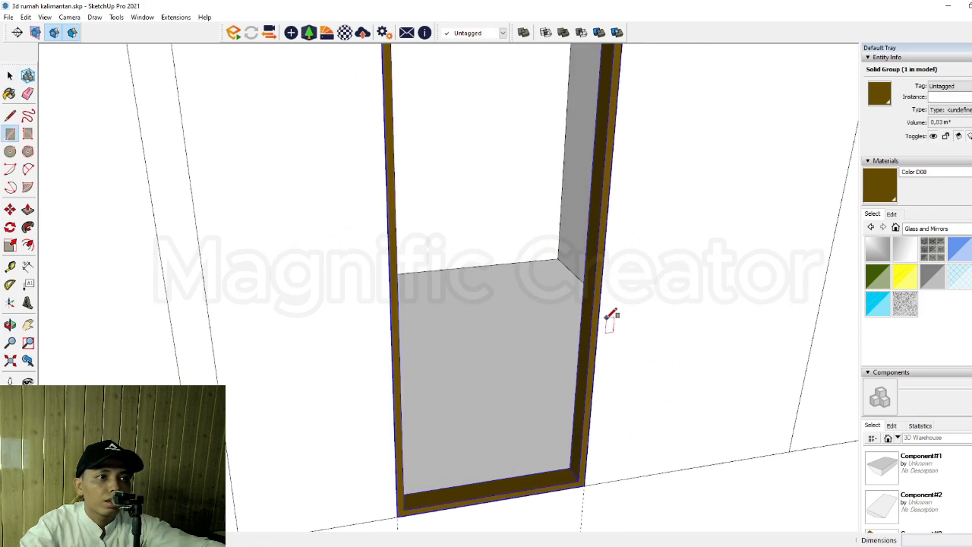
pyautogui.click(593, 314)
pyautogui.scroll(2, 588, 301)
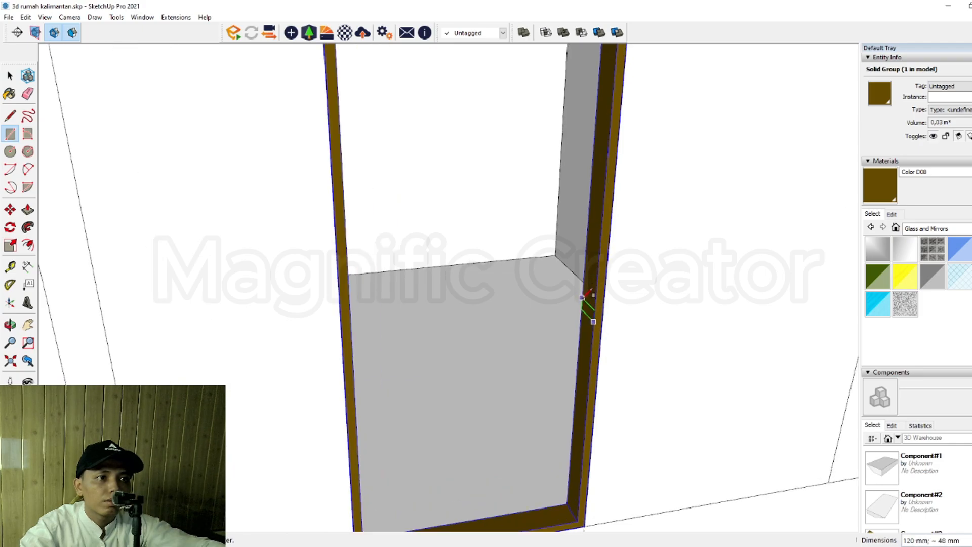
pyautogui.scroll(4, 590, 311)
pyautogui.press('p')
pyautogui.click(587, 310)
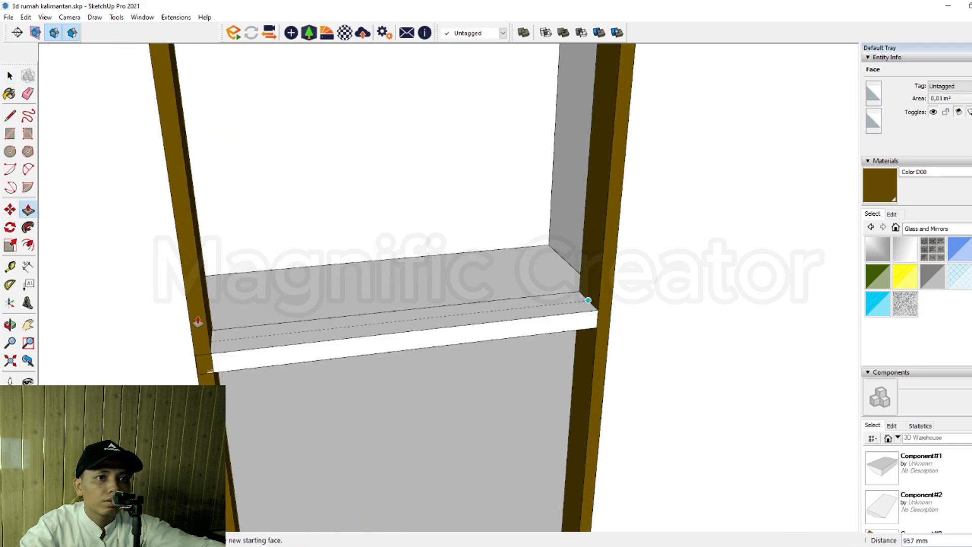
# Step: Group the whole crossbar and paint it with the brown Color D08
pyautogui.press('space')
pyautogui.doubleClick(364, 339)
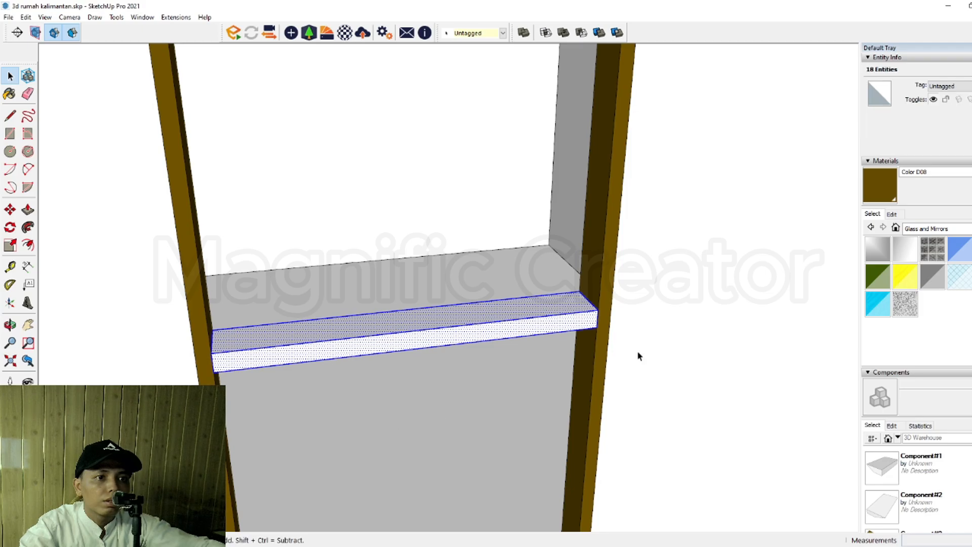
pyautogui.press('g')
pyautogui.click(558, 315)
pyautogui.press('space')
# Step: Copy the brown crossbar upward along the window frame to form a second horizontal divider
pyautogui.scroll(-1, 560, 316)
pyautogui.moveTo(560, 317); pyautogui.dragTo(584, 313, button='middle')
pyautogui.press('m')
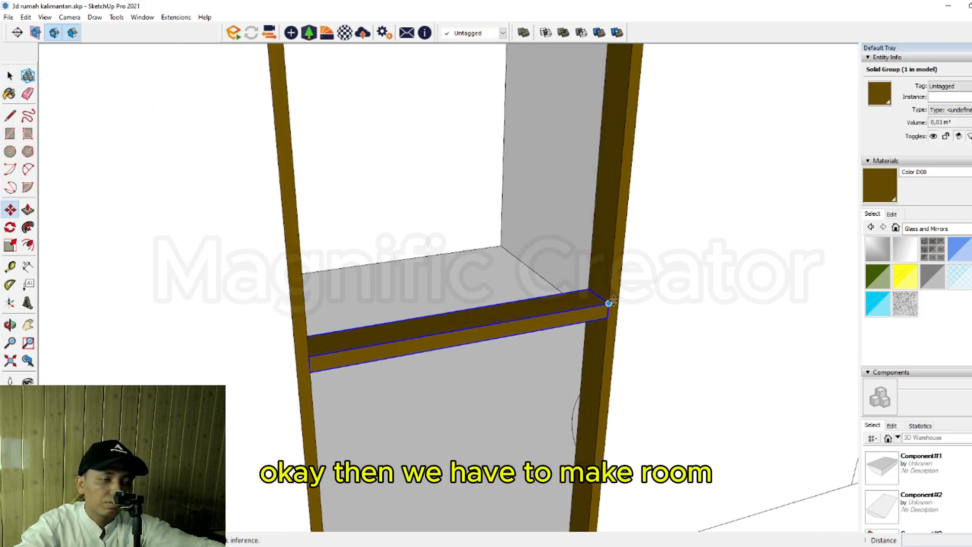
pyautogui.press('ctrl')
pyautogui.click(609, 297)
pyautogui.scroll(-2, 608, 293)
pyautogui.scroll(-3, 607, 244)
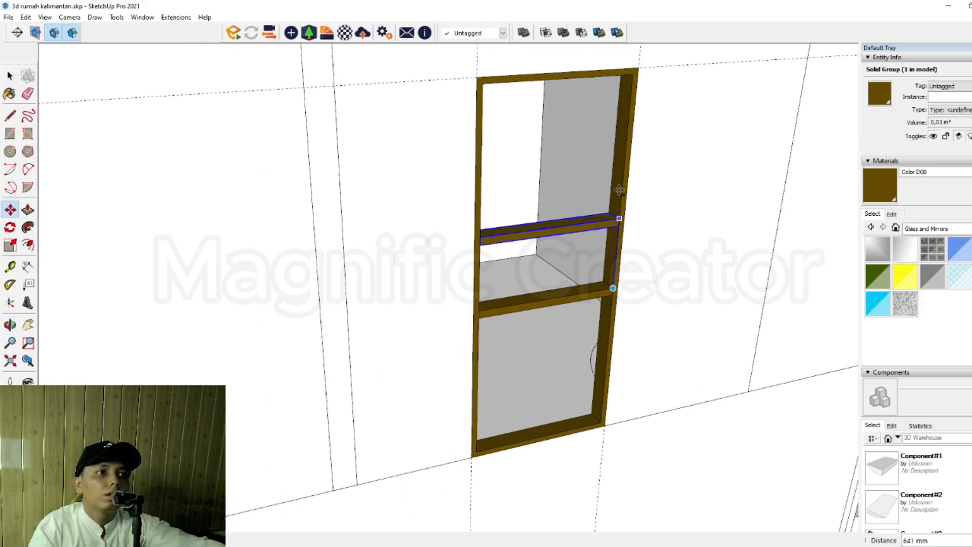
pyautogui.click(623, 177)
pyautogui.scroll(2, 622, 177)
pyautogui.press('space')
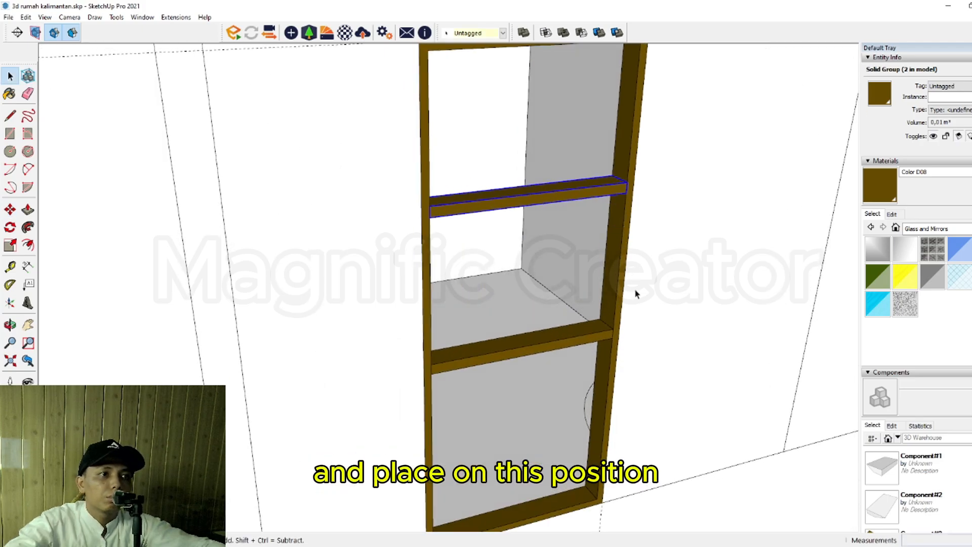
# Step: Draw a rectangle filling the opening between the two crossbars for the top-hung window
pyautogui.click(613, 329)
pyautogui.moveTo(613, 328); pyautogui.dragTo(242, 193, button='middle')
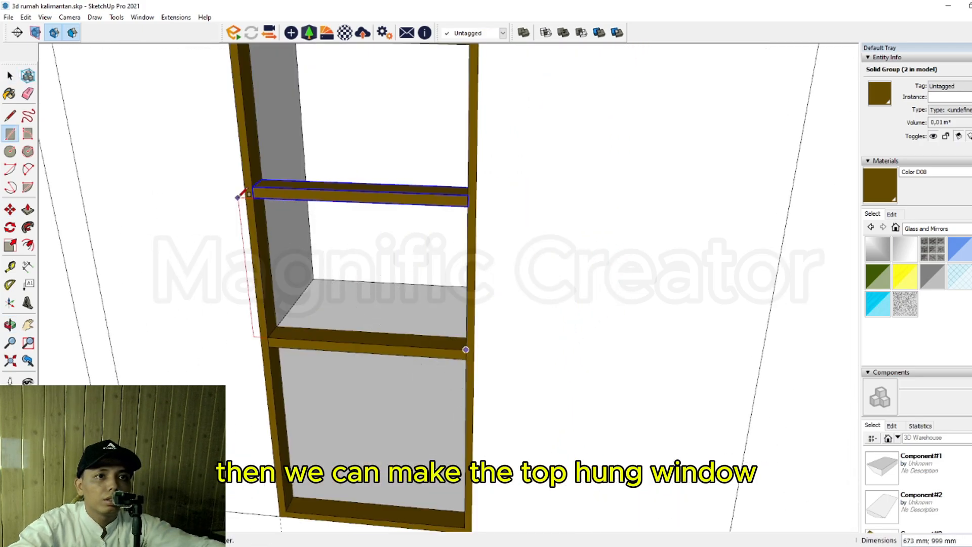
pyautogui.click(254, 197)
# Step: Offset the rectangle's outline inward and delete the inner face to leave the top-hung window's sash profile
pyautogui.scroll(2, 349, 230)
pyautogui.press('space')
pyautogui.click(378, 235)
pyautogui.press('f')
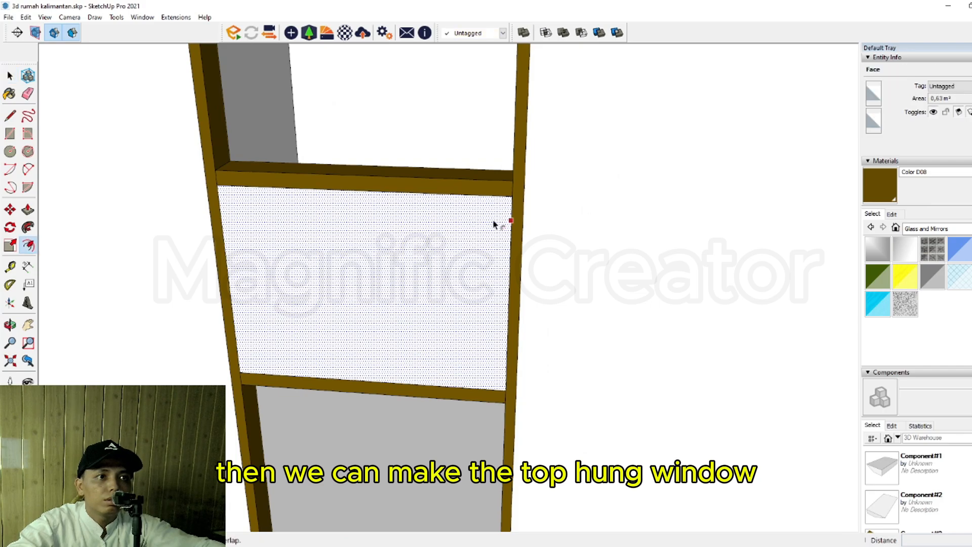
pyautogui.click(495, 221)
pyautogui.click(496, 220)
pyautogui.press('space')
pyautogui.click(459, 244)
pyautogui.press('Delete')
# Step: Extrude the sash profile between the crossbars into a solid frame and select all of it
pyautogui.moveTo(459, 244); pyautogui.dragTo(625, 379, button='middle')
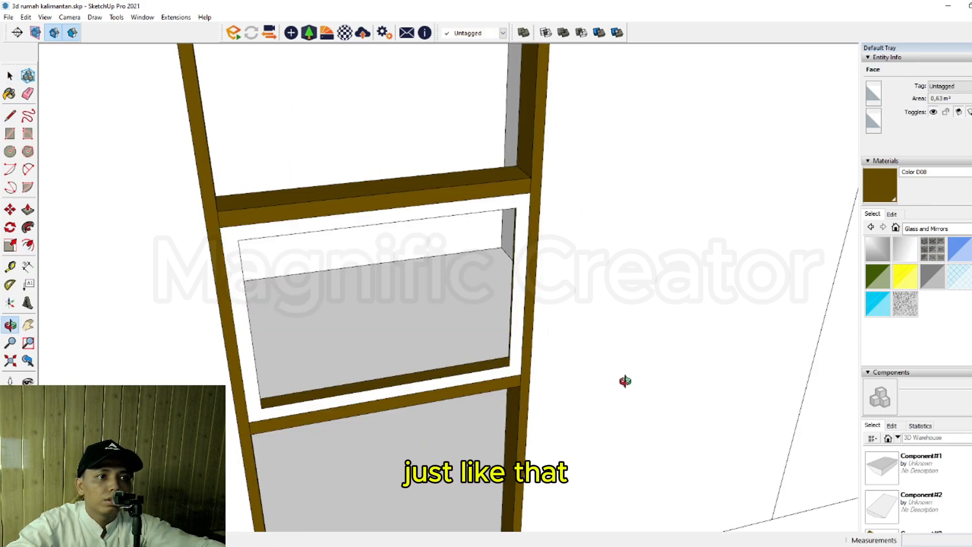
pyautogui.scroll(2, 506, 363)
pyautogui.scroll(1, 506, 355)
pyautogui.click(505, 331)
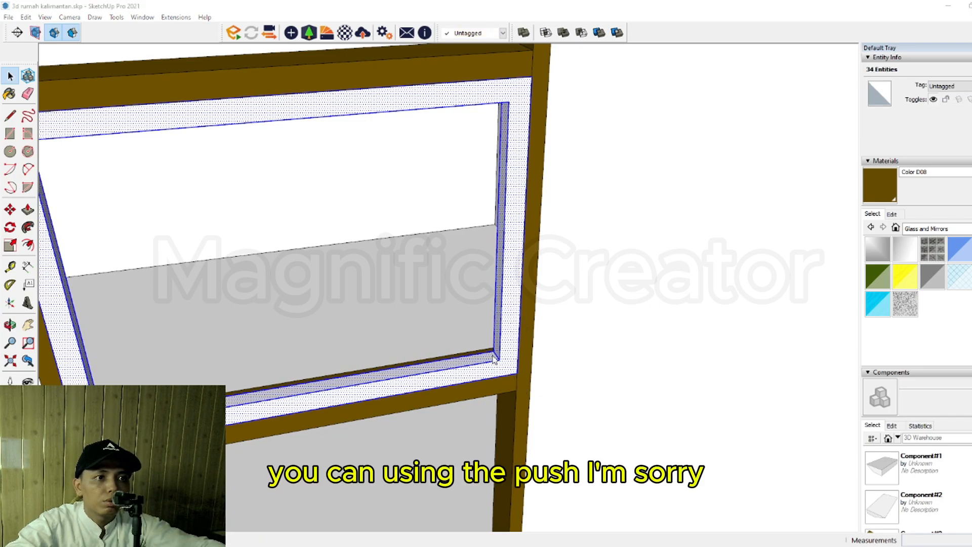
# Step: Group the extruded sash frame in the window's middle section
pyautogui.scroll(1, 499, 331)
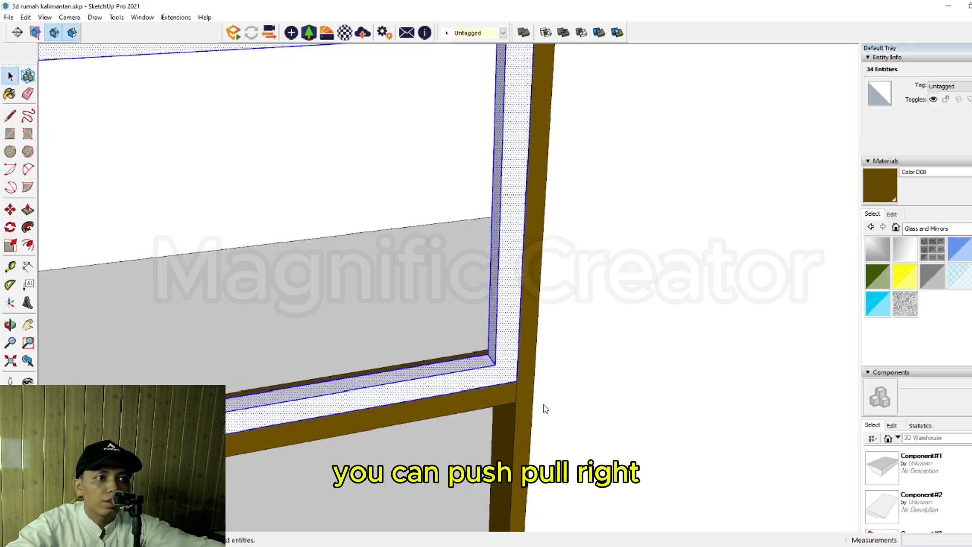
pyautogui.hotkey('ctrl', 'g')
pyautogui.moveTo(539, 411); pyautogui.dragTo(709, 387, button='middle')
# Step: Draw a rectangle for the glass across the inside of the sash frame, from corner to opposite corner
pyautogui.press('r')
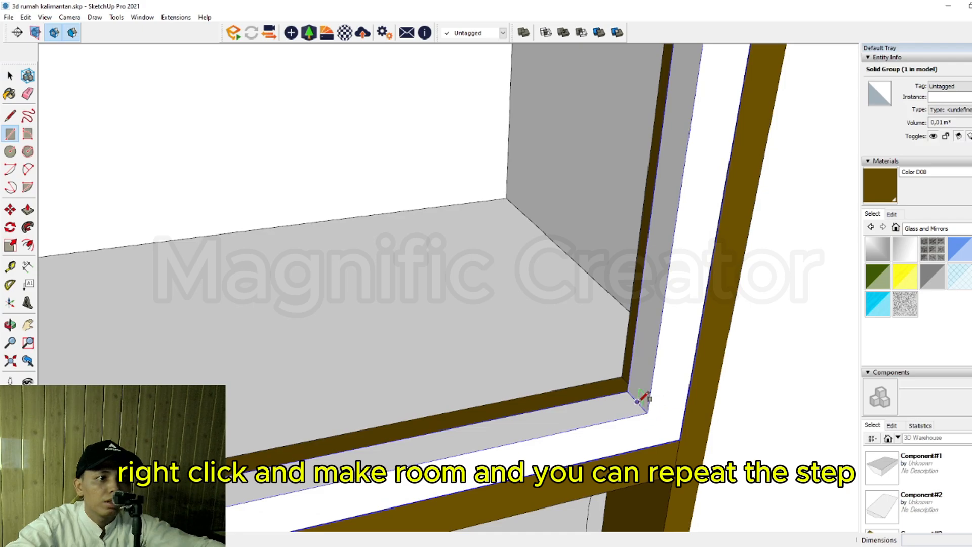
pyautogui.click(637, 402)
pyautogui.scroll(-5, 666, 393)
pyautogui.moveTo(511, 308); pyautogui.dragTo(269, 253, button='middle')
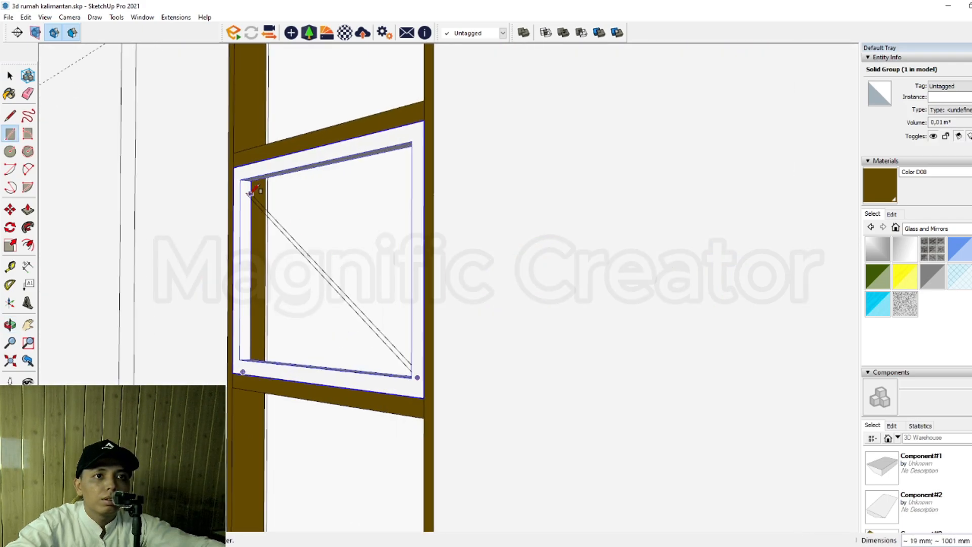
pyautogui.scroll(4, 250, 194)
pyautogui.click(243, 166)
# Step: Extrude the glass rectangle 2 mm and make the pane a group
pyautogui.press('space')
pyautogui.click(295, 198)
pyautogui.press('p')
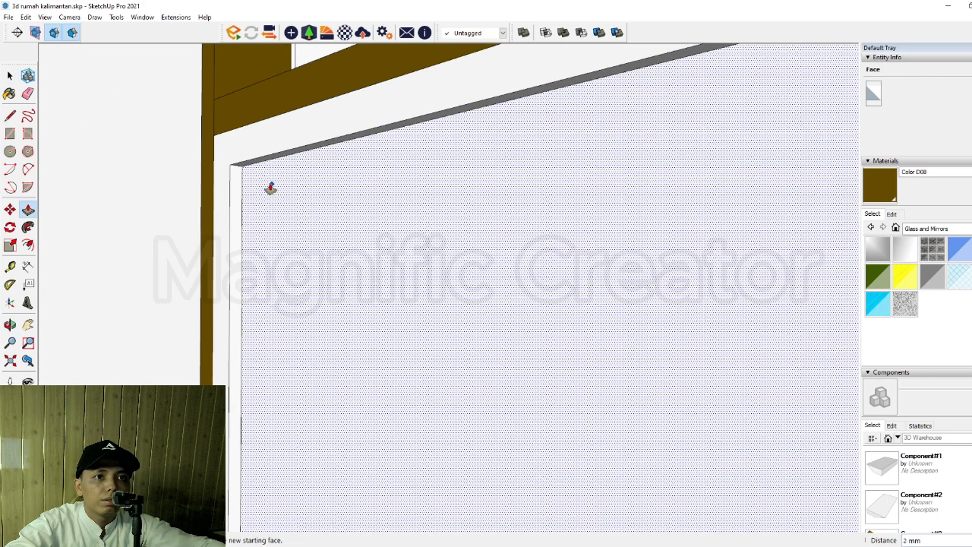
pyautogui.doubleClick(271, 189)
pyautogui.press('space')
pyautogui.press('Escape')
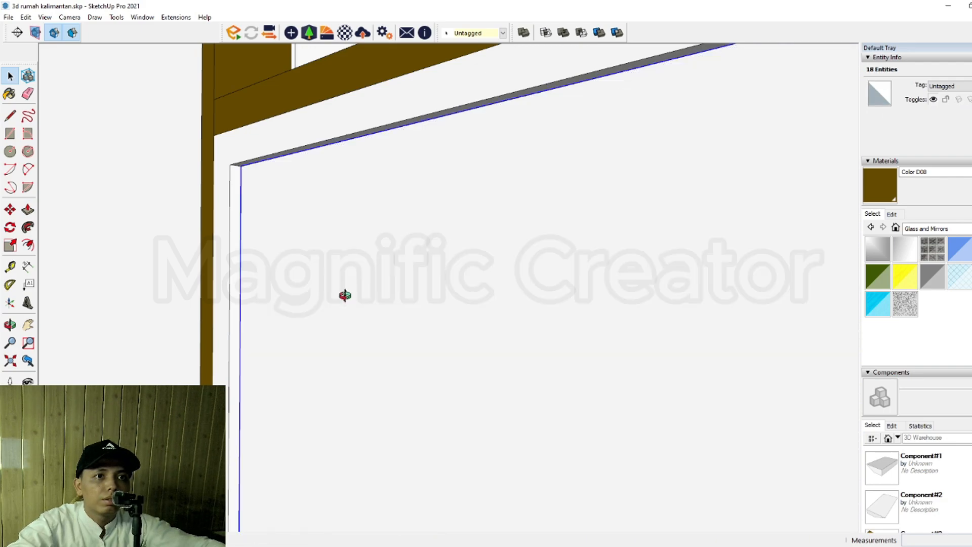
pyautogui.scroll(-6, 430, 358)
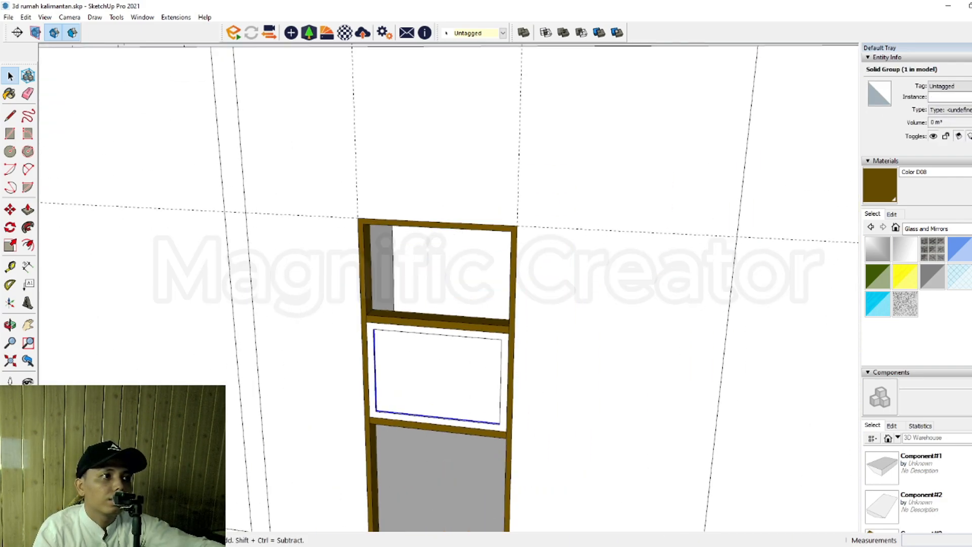
# Step: Paint the pane with Translucent Glass Gray and the sash frame with the brown Color D08
pyautogui.click(448, 359)
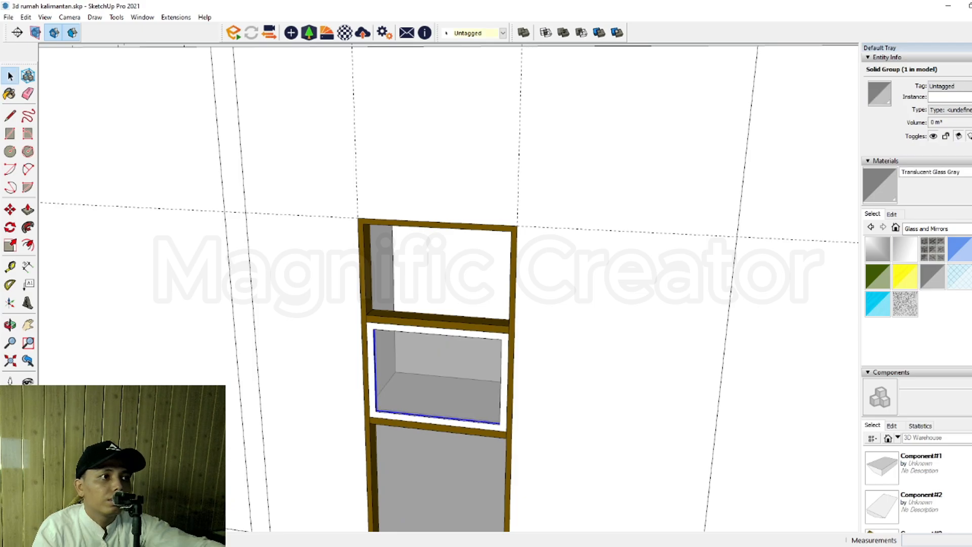
pyautogui.scroll(3, 555, 290)
pyautogui.keyDown('alt'); pyautogui.click(475, 347); pyautogui.keyUp('alt')
pyautogui.press('space')
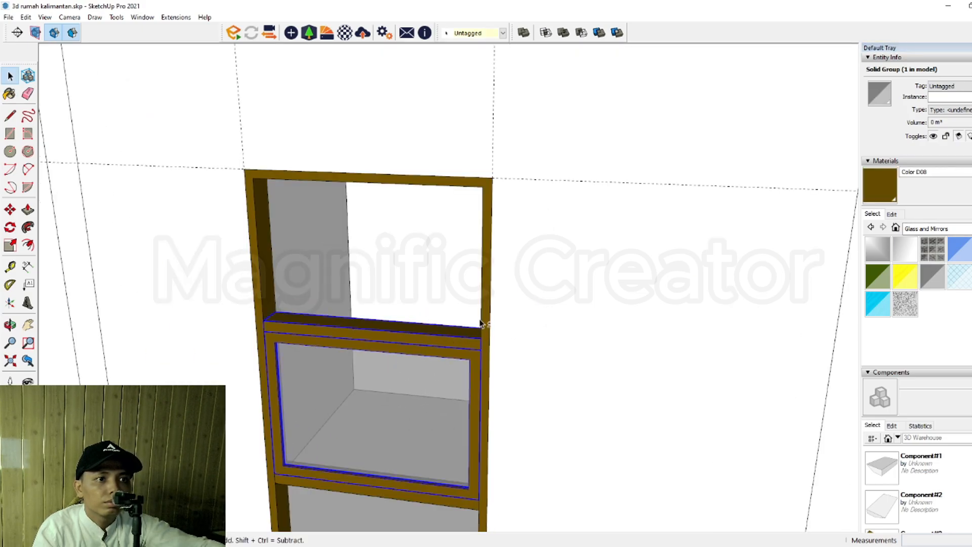
# Step: Select the pane, sash and surrounding window frame parts and combine them into one group
pyautogui.scroll(1, 457, 506)
pyautogui.keyDown('shift'); pyautogui.click(458, 504); pyautogui.keyUp('shift')
pyautogui.scroll(-1, 455, 505)
pyautogui.keyDown('shift'); pyautogui.moveTo(442, 492); pyautogui.dragTo(633, 345, button='middle'); pyautogui.keyUp('shift')
pyautogui.scroll(1, 570, 379)
pyautogui.scroll(-3, 560, 368)
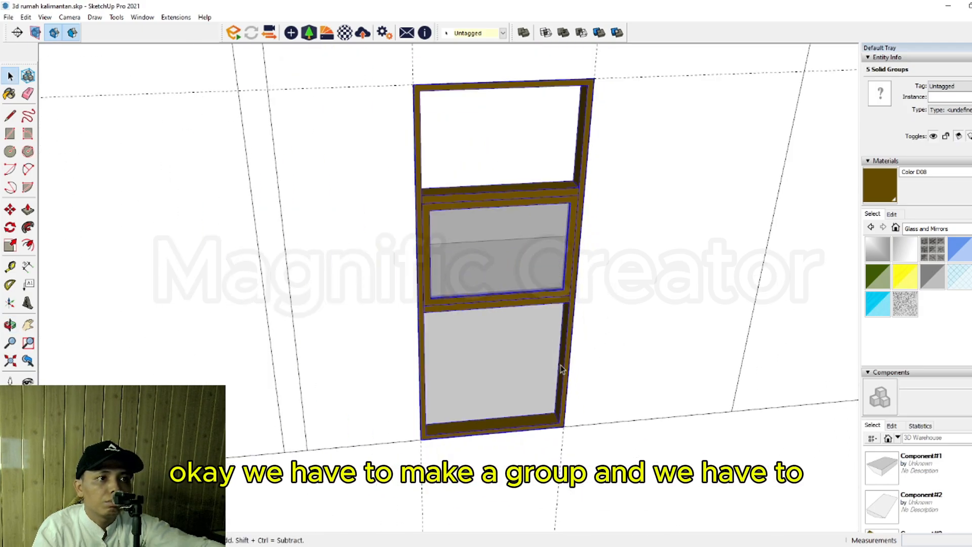
pyautogui.hotkey('ctrl', 'g')
# Step: Convert the grouped window into a component
pyautogui.moveTo(560, 370); pyautogui.dragTo(423, 387, button='middle')
pyautogui.scroll(2, 365, 411)
pyautogui.press('space')
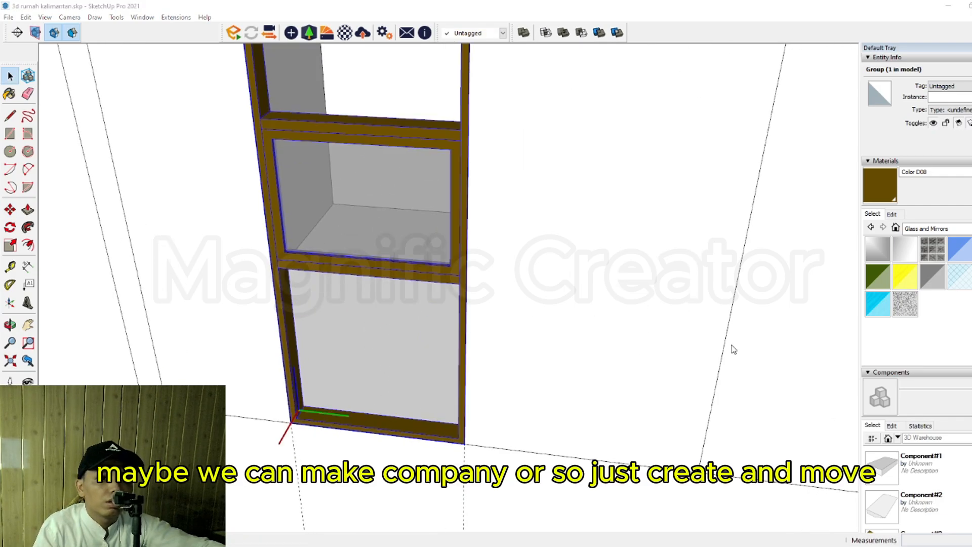
pyautogui.scroll(1, 322, 432)
pyautogui.moveTo(322, 432); pyautogui.dragTo(312, 430, button='middle')
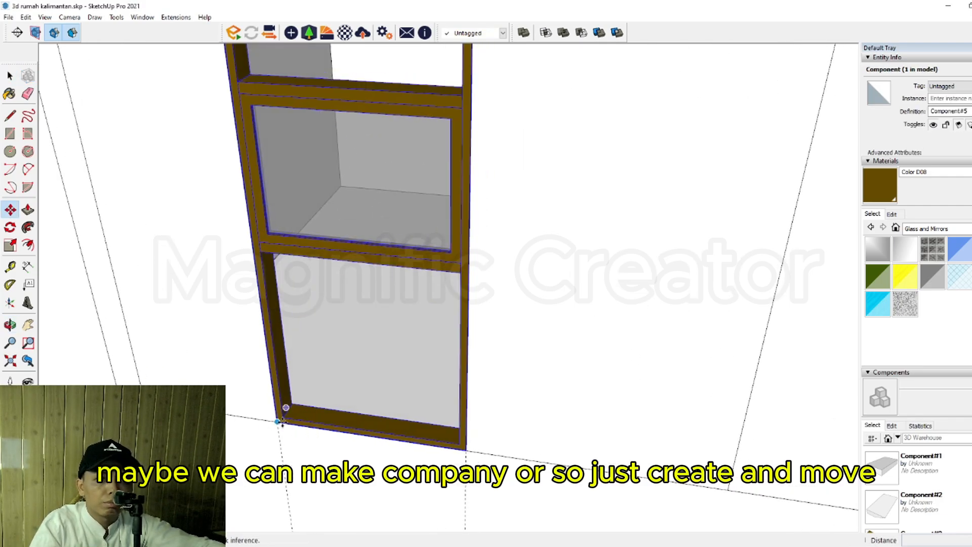
# Step: Copy the window component by its bottom corner onto the top of the corner room's outer wall
pyautogui.scroll(-5, 282, 423)
pyautogui.moveTo(519, 430); pyautogui.dragTo(285, 408, button='middle')
pyautogui.scroll(1, 387, 458)
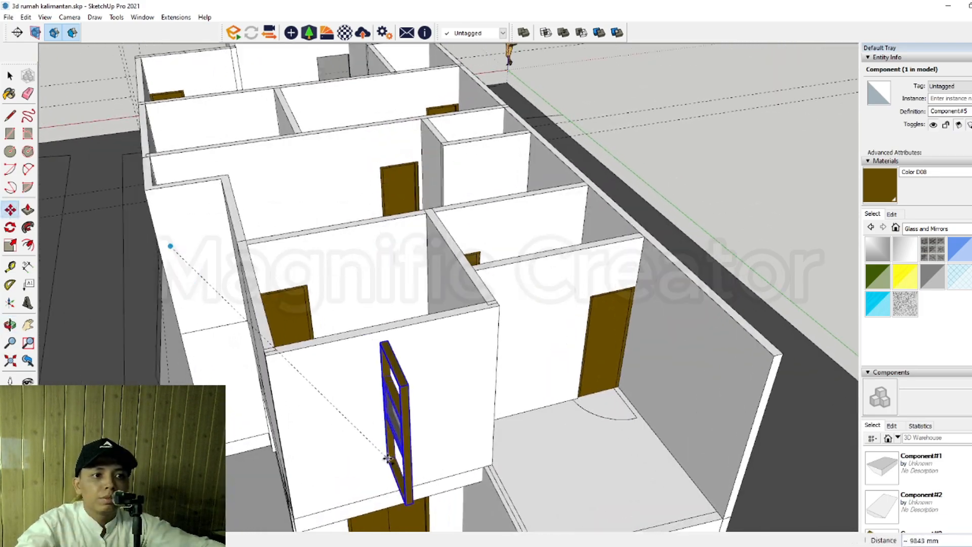
pyautogui.scroll(1, 382, 307)
pyautogui.click(400, 330)
pyautogui.press('space')
# Step: Rotate the copied window so that it stands parallel to the corner room's outer wall
pyautogui.scroll(3, 399, 330)
pyautogui.moveTo(398, 330); pyautogui.dragTo(382, 329, button='middle')
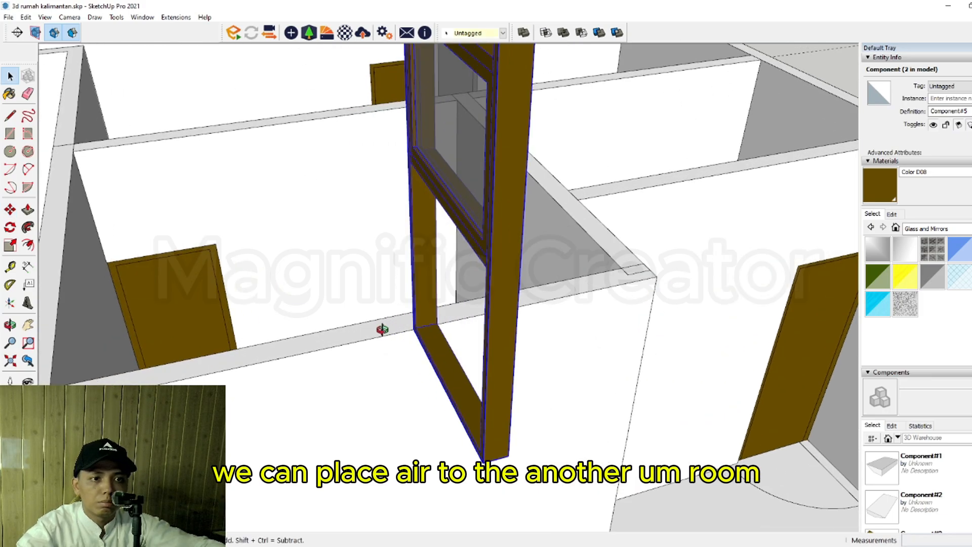
pyautogui.press('q')
pyautogui.scroll(4, 405, 355)
pyautogui.click(422, 414)
pyautogui.click(430, 429)
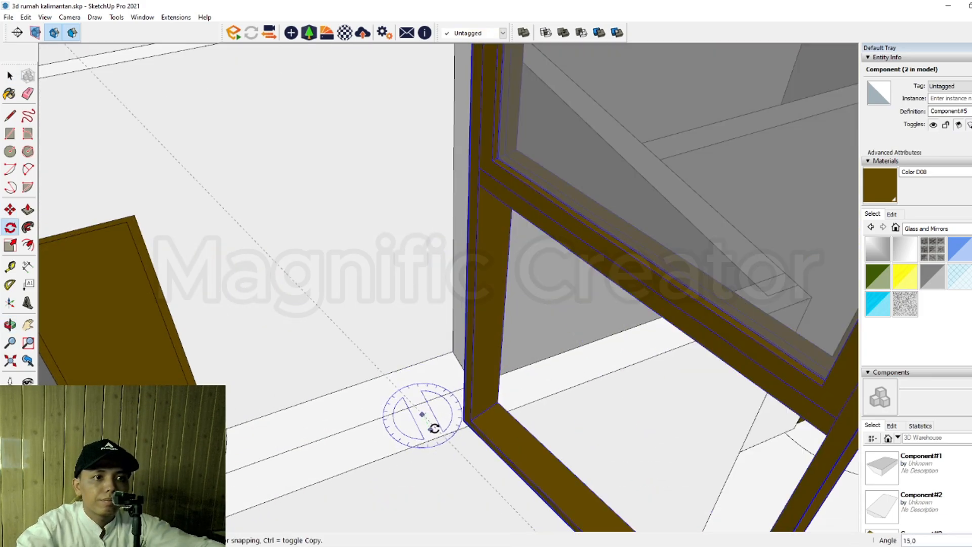
pyautogui.press('Return')
pyautogui.press('space')
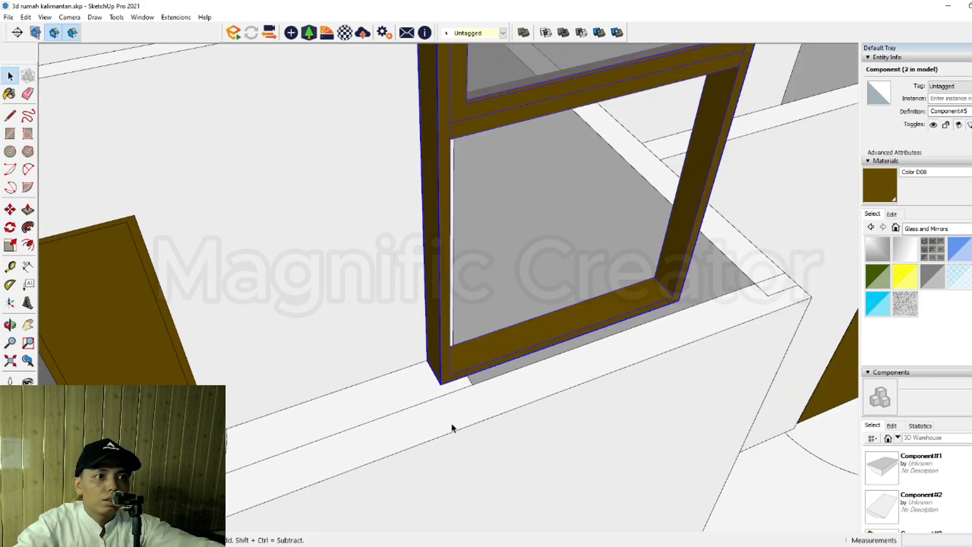
# Step: Move the rotated window by its bottom corner onto the outer top edge of the wall, near the wall's corner
pyautogui.moveTo(453, 428); pyautogui.dragTo(563, 344, button='middle')
pyautogui.press('m')
pyautogui.click(675, 308)
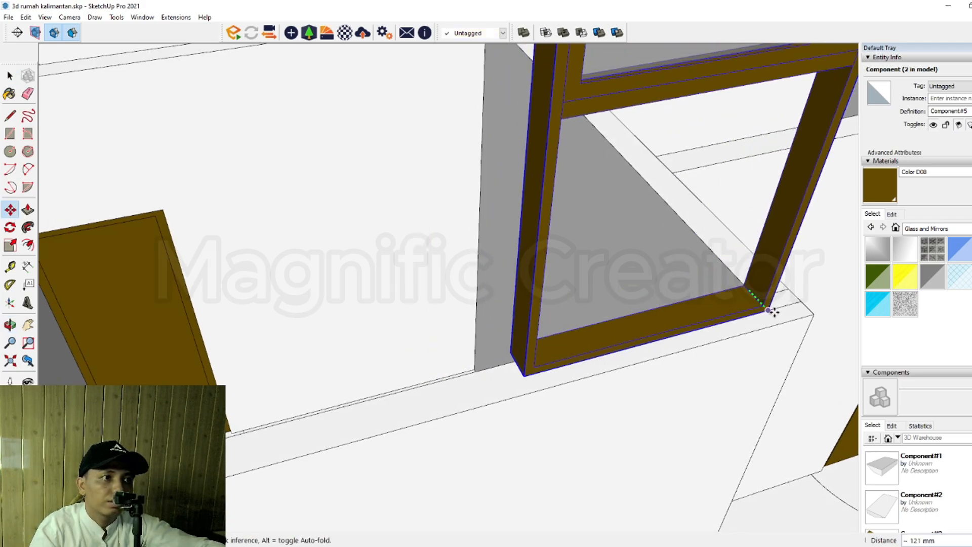
pyautogui.click(779, 323)
# Step: Lower the window straight down the wall's outer face until its base sits on the upper floor's bottom line
pyautogui.scroll(-7, 526, 399)
pyautogui.moveTo(532, 424); pyautogui.dragTo(574, 329, button='middle')
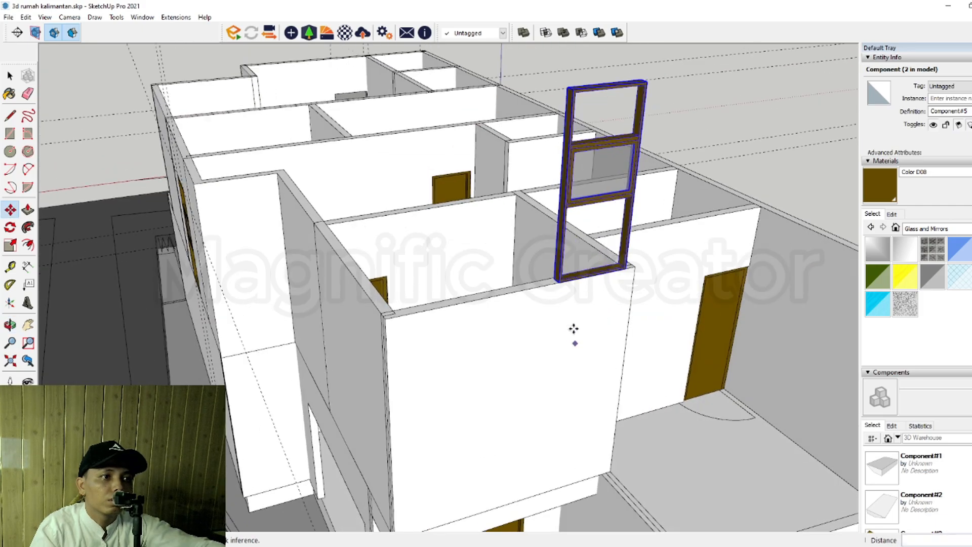
pyautogui.scroll(1, 574, 329)
pyautogui.click(558, 277)
pyautogui.scroll(-3, 558, 360)
pyautogui.moveTo(559, 364); pyautogui.dragTo(661, 331, button='middle')
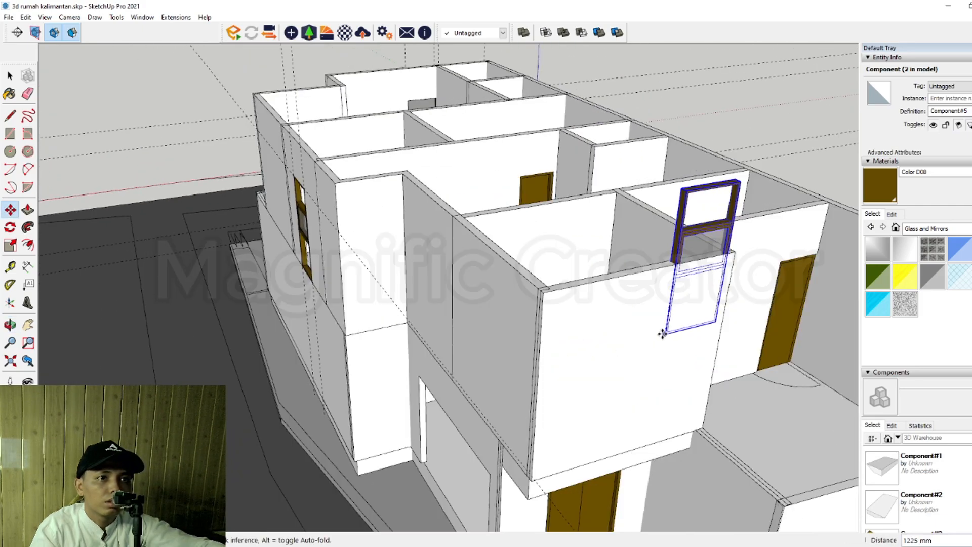
pyautogui.moveTo(603, 336); pyautogui.dragTo(544, 336, button='middle')
pyautogui.scroll(2, 544, 336)
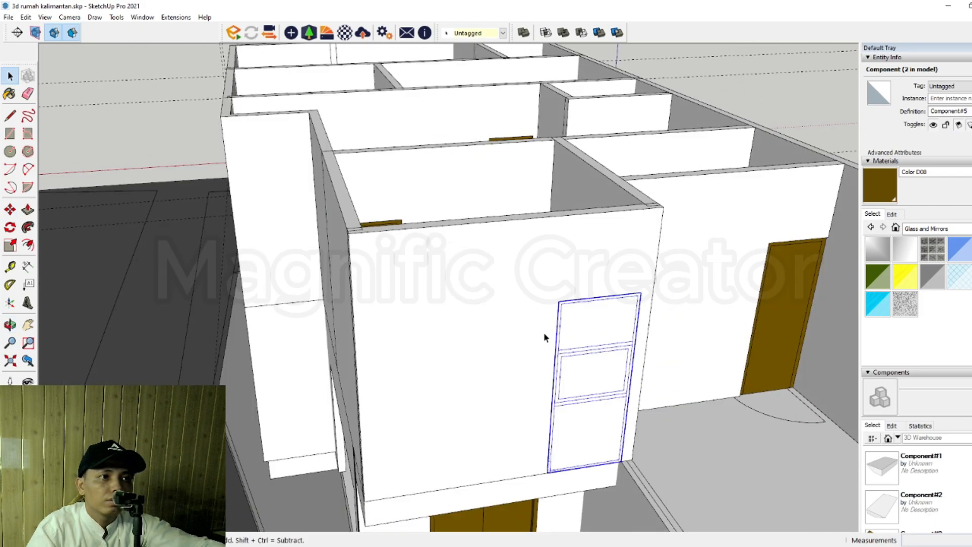
# Step: Open the wall group for editing and draw a rectangle on its face over the window's outline
pyautogui.doubleClick(521, 286)
pyautogui.tripleClick(521, 286)
pyautogui.press('r')
pyautogui.click(641, 292)
pyautogui.scroll(2, 557, 453)
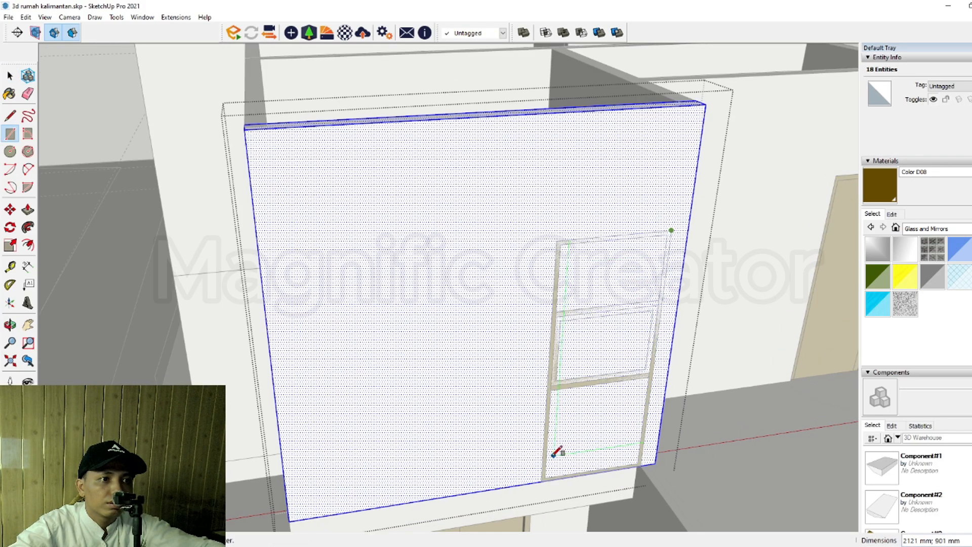
pyautogui.scroll(2, 545, 475)
pyautogui.click(546, 475)
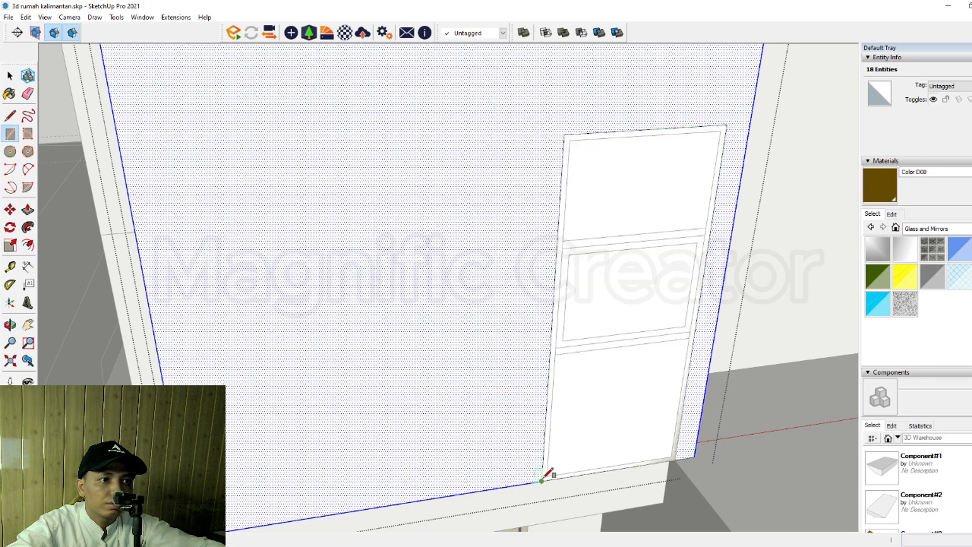
# Step: Push the window rectangle 150 mm through the wall to cut the opening, and leave the wall group
pyautogui.scroll(-3, 563, 449)
pyautogui.press('space')
pyautogui.press('p')
pyautogui.click(629, 371)
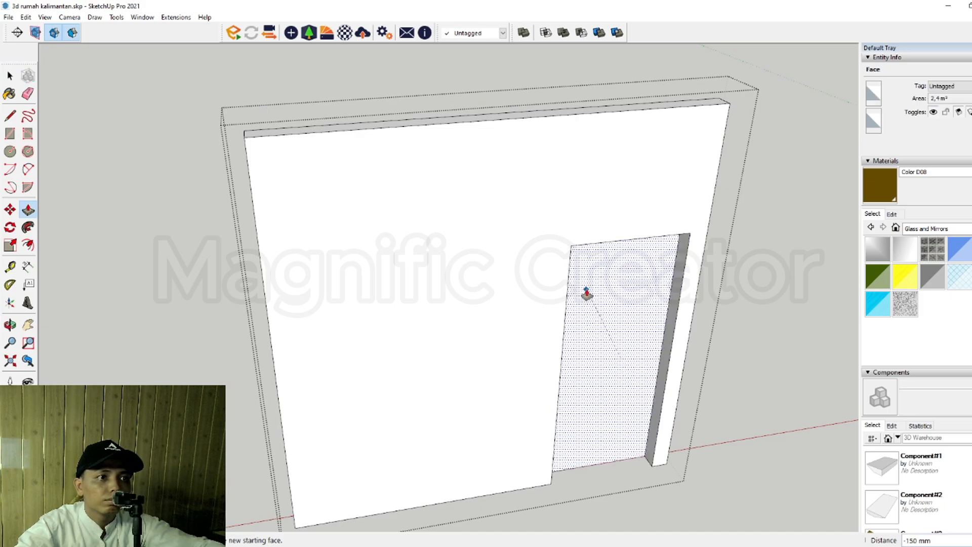
pyautogui.click(586, 292)
pyautogui.press('space')
pyautogui.scroll(-3, 553, 346)
pyautogui.click(723, 136)
# Step: Adjust the front face of the ground-floor slab below the large opening with Push/Pull and leave its group
pyautogui.scroll(-5, 472, 346)
pyautogui.moveTo(472, 345); pyautogui.dragTo(663, 307, button='middle')
pyautogui.scroll(1, 584, 319)
pyautogui.scroll(4, 544, 420)
pyautogui.moveTo(458, 440); pyautogui.dragTo(657, 426, button='middle')
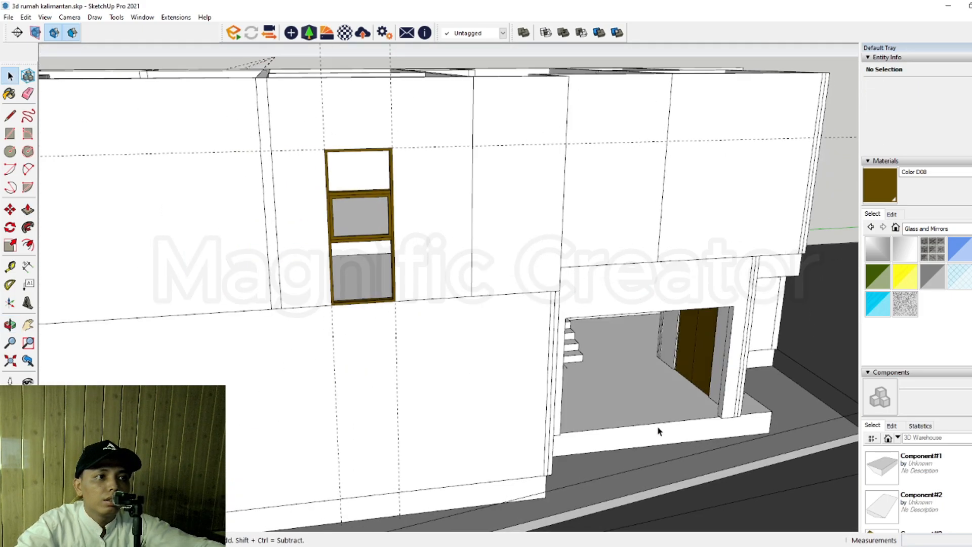
pyautogui.scroll(6, 711, 423)
pyautogui.doubleClick(715, 463)
pyautogui.doubleClick(715, 464)
pyautogui.click(715, 463)
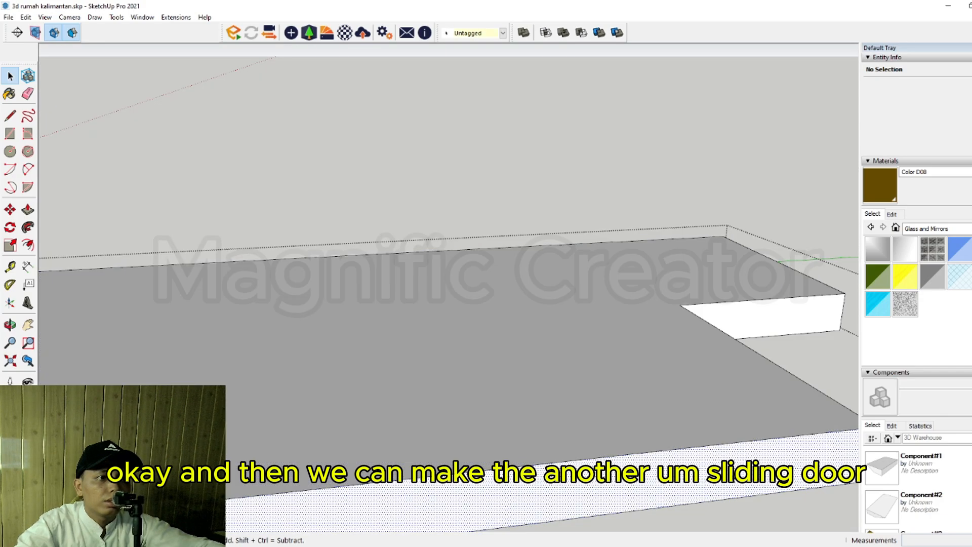
pyautogui.press('p')
pyautogui.click(719, 462)
pyautogui.scroll(-5, 739, 461)
pyautogui.press('space')
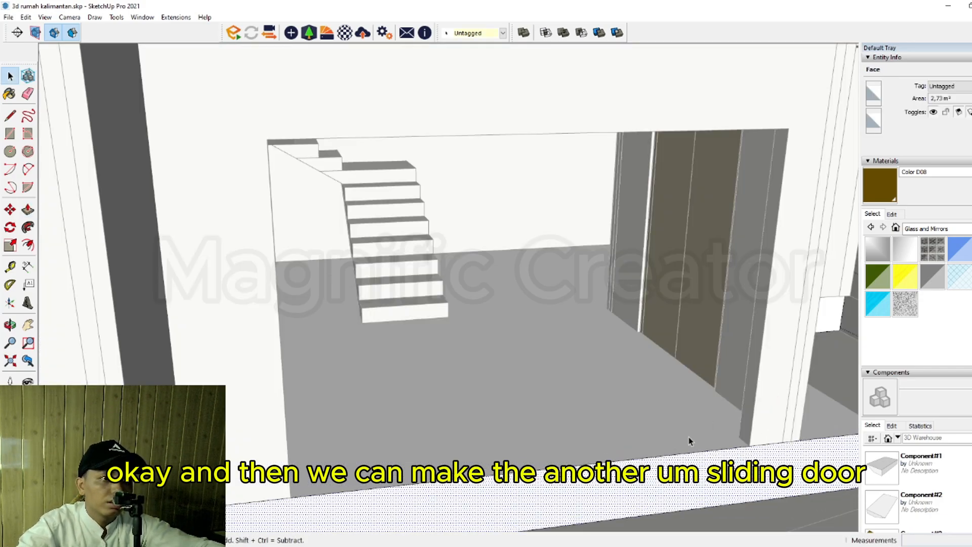
pyautogui.scroll(-4, 690, 440)
pyautogui.moveTo(623, 423); pyautogui.dragTo(688, 190, button='middle')
pyautogui.scroll(-1, 688, 189)
pyautogui.click(710, 150)
# Step: Trace both sides and the top of the large ground-floor opening with the Line tool
pyautogui.scroll(5, 450, 407)
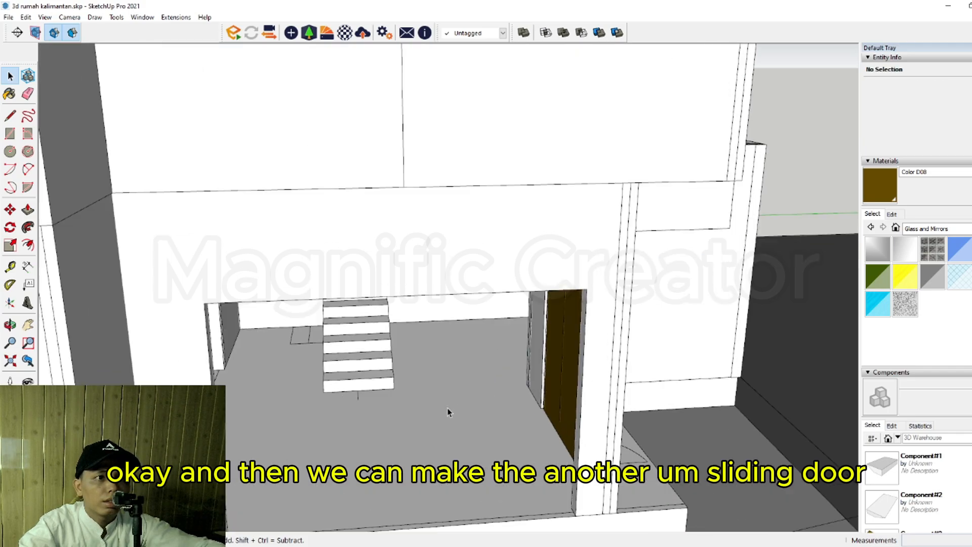
pyautogui.moveTo(448, 408); pyautogui.dragTo(512, 388, button='middle')
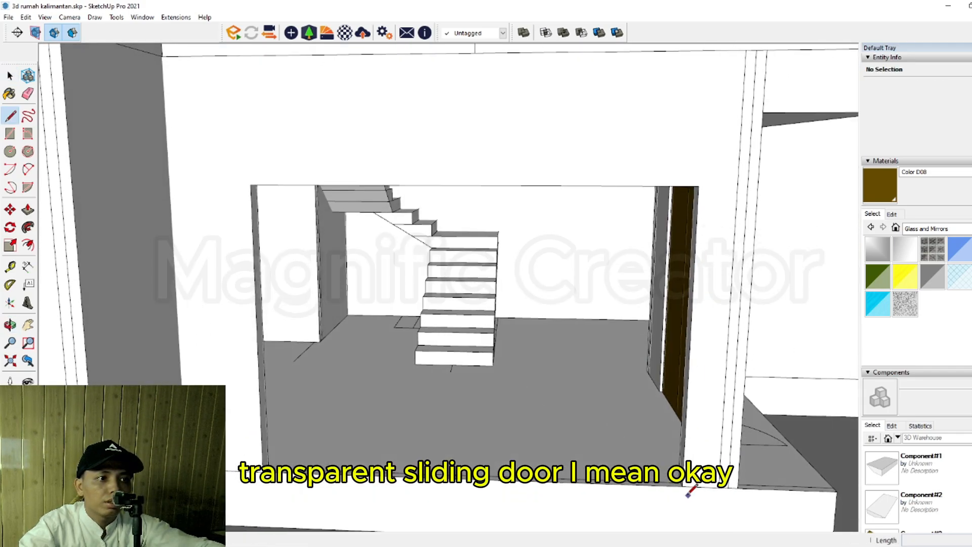
pyautogui.moveTo(698, 299); pyautogui.dragTo(746, 315, button='middle')
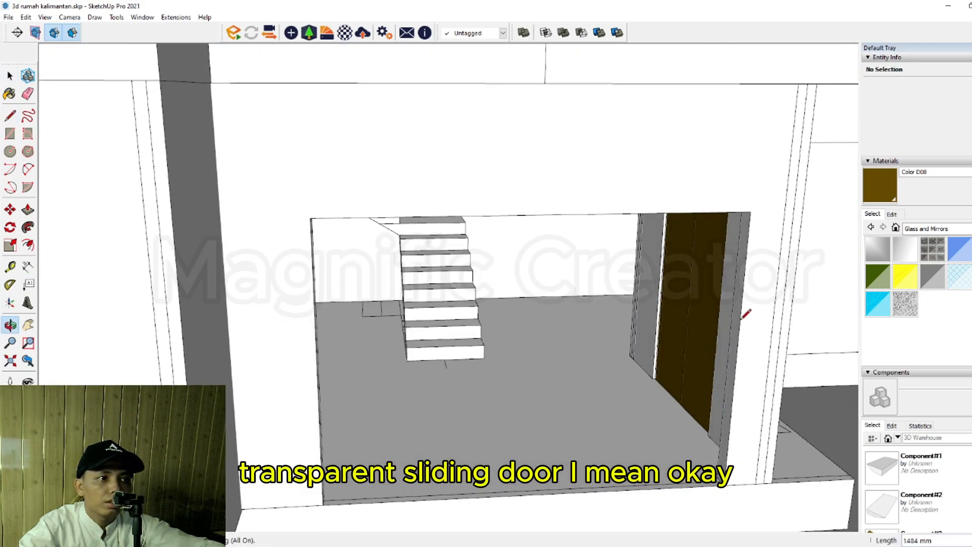
pyautogui.click(751, 212)
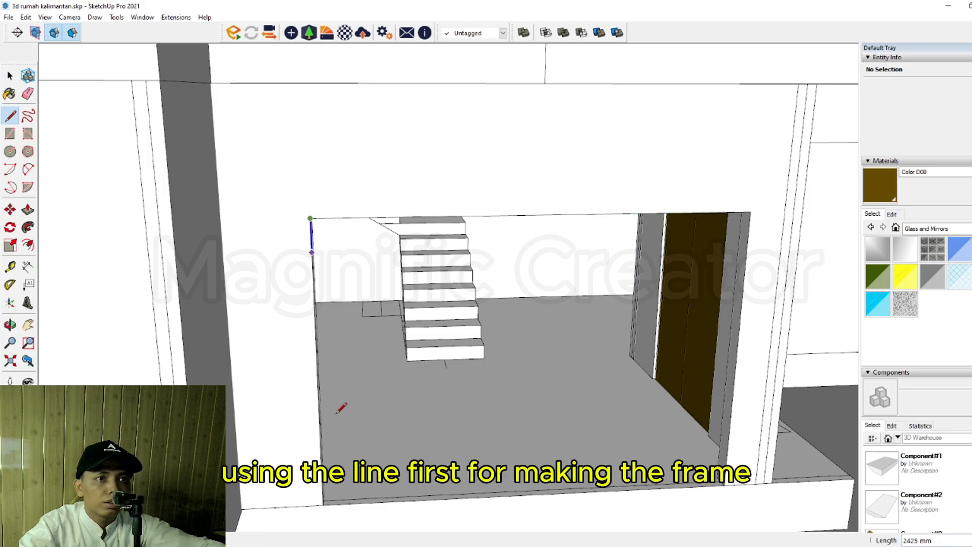
pyautogui.press('space')
# Step: Select the three traced opening lines and offset them inward by 35 mm
pyautogui.scroll(2, 729, 458)
pyautogui.tripleClick(731, 433)
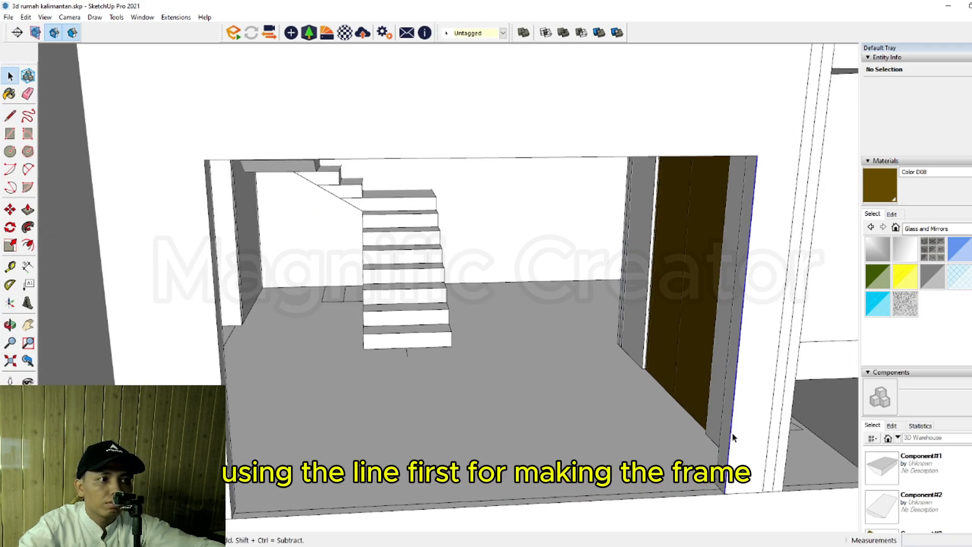
pyautogui.press('f')
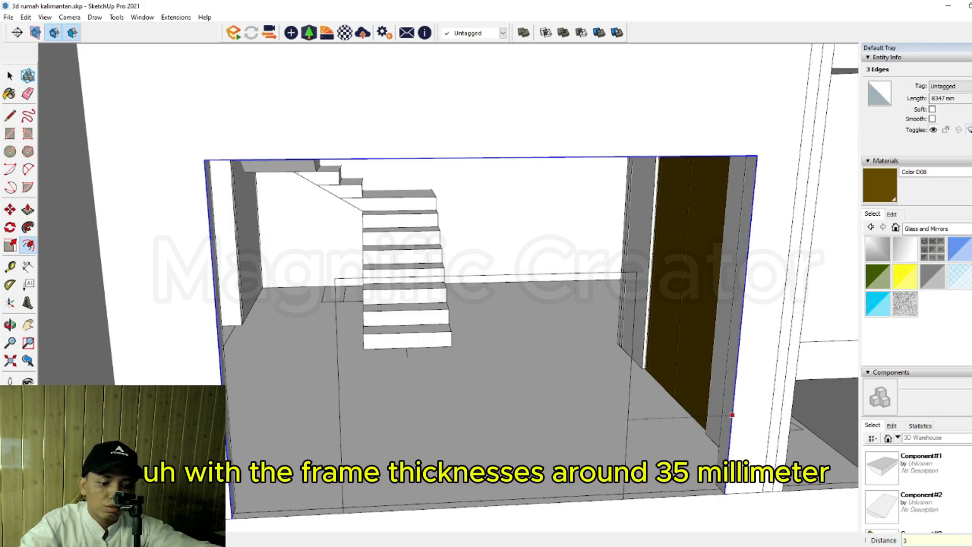
pyautogui.write('35')
pyautogui.press('Return')
# Step: Close the frame outline with a line along the opening's bottom, and delete the unneeded bottom edge between the frame's legs
pyautogui.press('l')
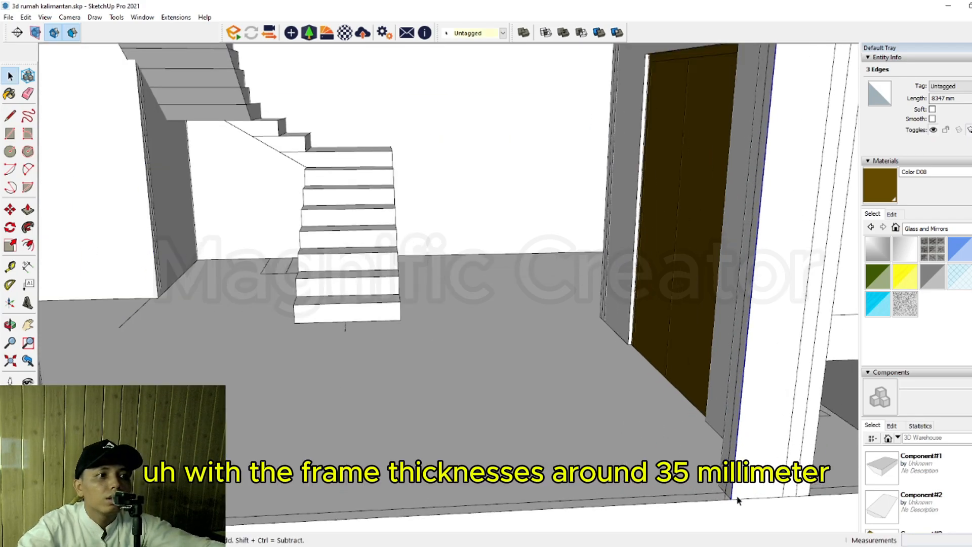
pyautogui.scroll(3, 734, 499)
pyautogui.scroll(-2, 454, 491)
pyautogui.moveTo(454, 491); pyautogui.dragTo(514, 424, button='middle')
pyautogui.scroll(1, 277, 461)
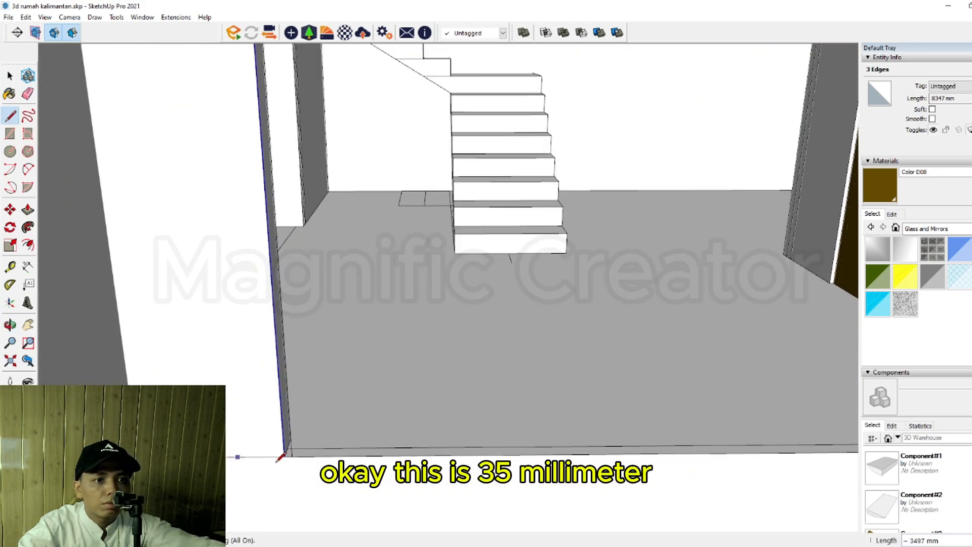
pyautogui.click(285, 456)
pyautogui.press('space')
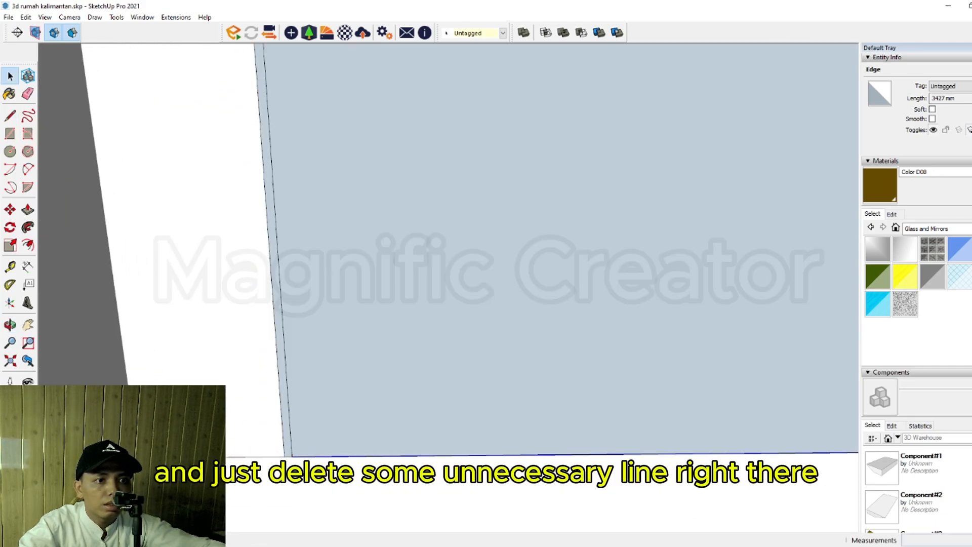
pyautogui.press('Delete')
pyautogui.moveTo(292, 442); pyautogui.dragTo(223, 457, button='middle')
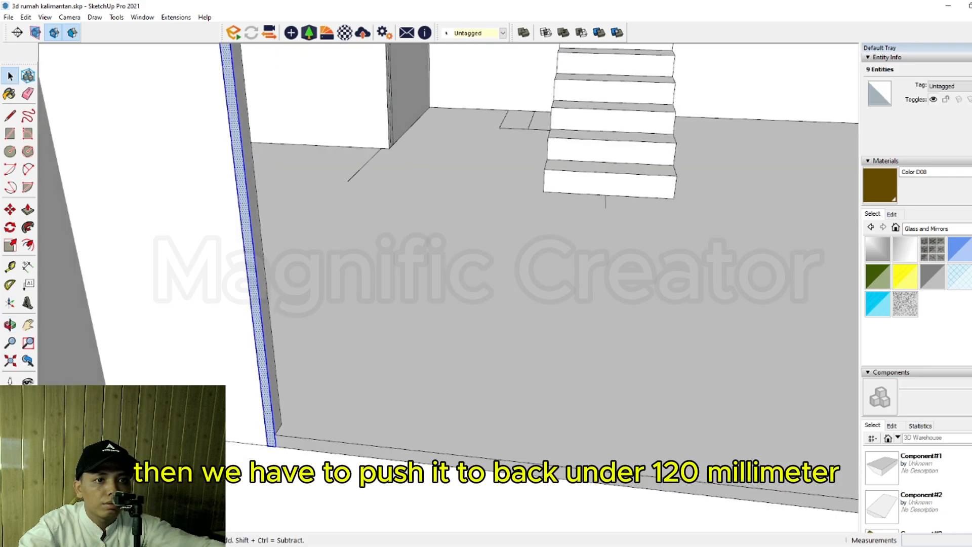
# Step: Extrude the large opening's frame face back 120 mm with Push/Pull
pyautogui.click(275, 432)
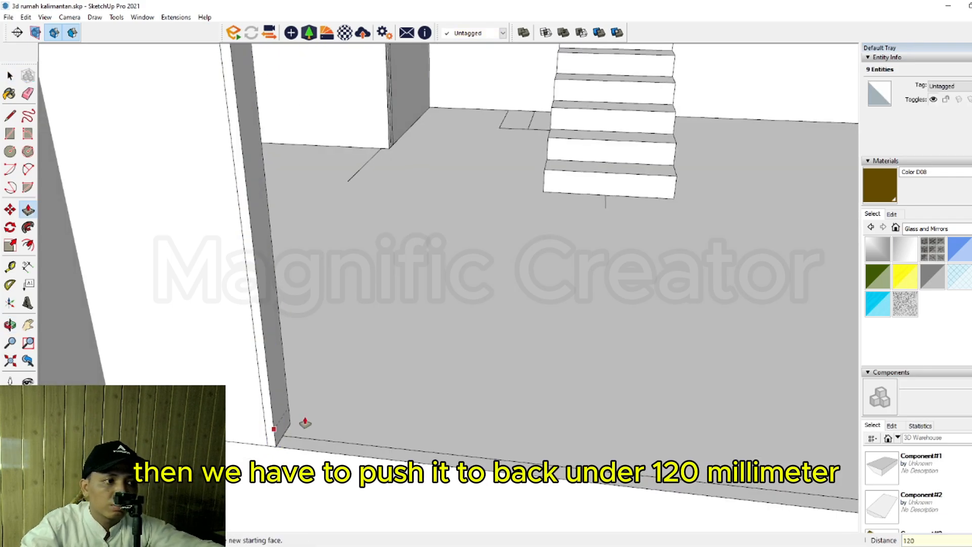
pyautogui.press('Return')
pyautogui.press('space')
# Step: Group the whole extruded opening frame and paint it with Color D08
pyautogui.tripleClick(272, 387)
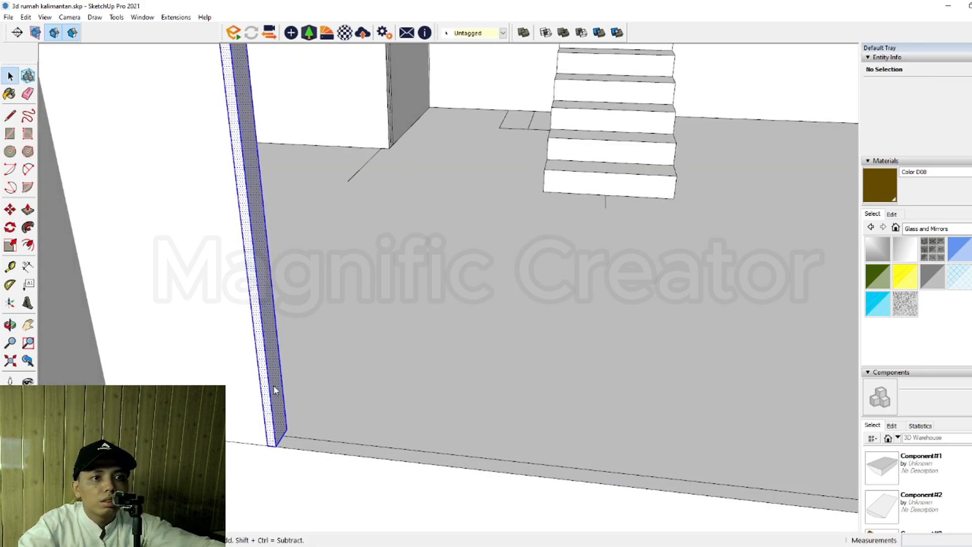
pyautogui.press('g')
pyautogui.press('b')
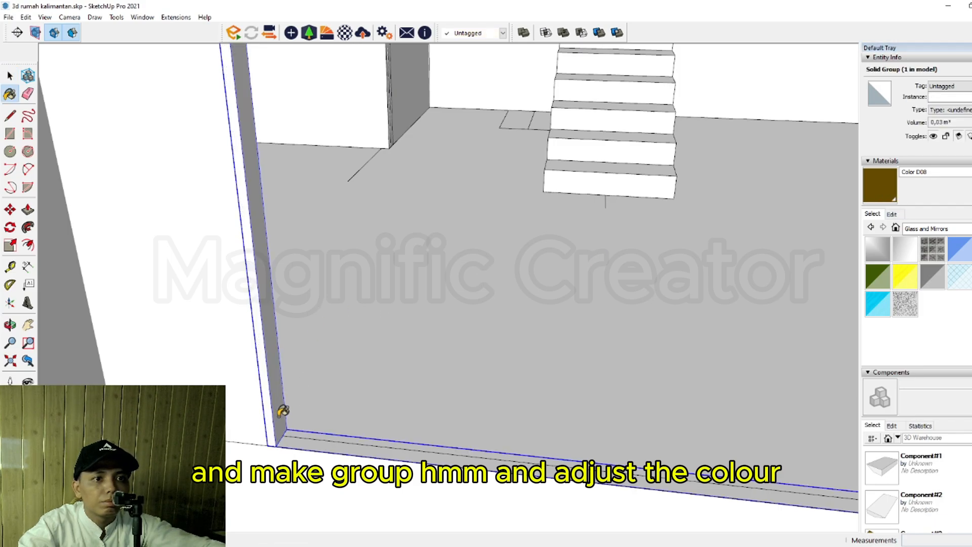
pyautogui.click(283, 410)
pyautogui.press('space')
pyautogui.scroll(-6, 481, 452)
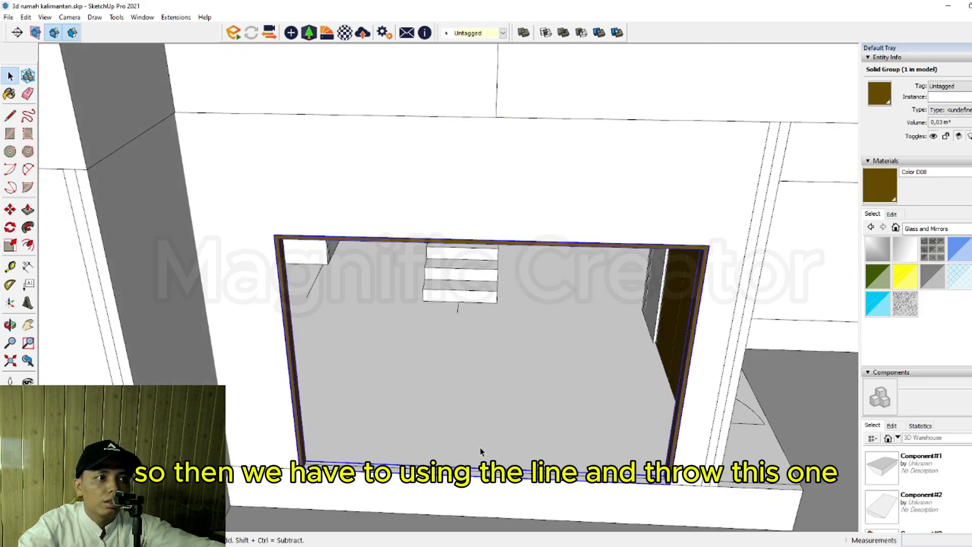
# Step: Draw a horizontal line across the opening between the frame's legs and divide it into 3 segments
pyautogui.scroll(2, 668, 448)
pyautogui.press('l')
pyautogui.scroll(2, 222, 432)
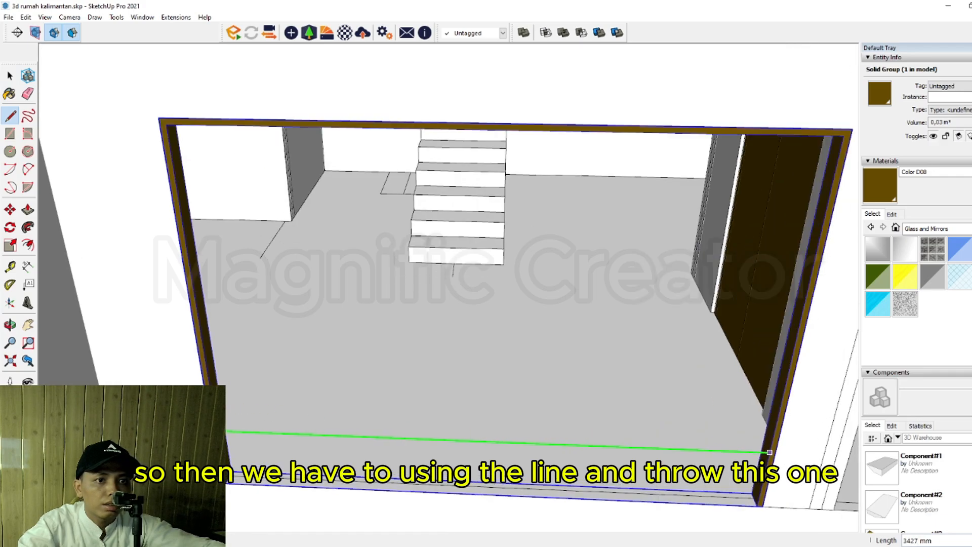
pyautogui.click(242, 433)
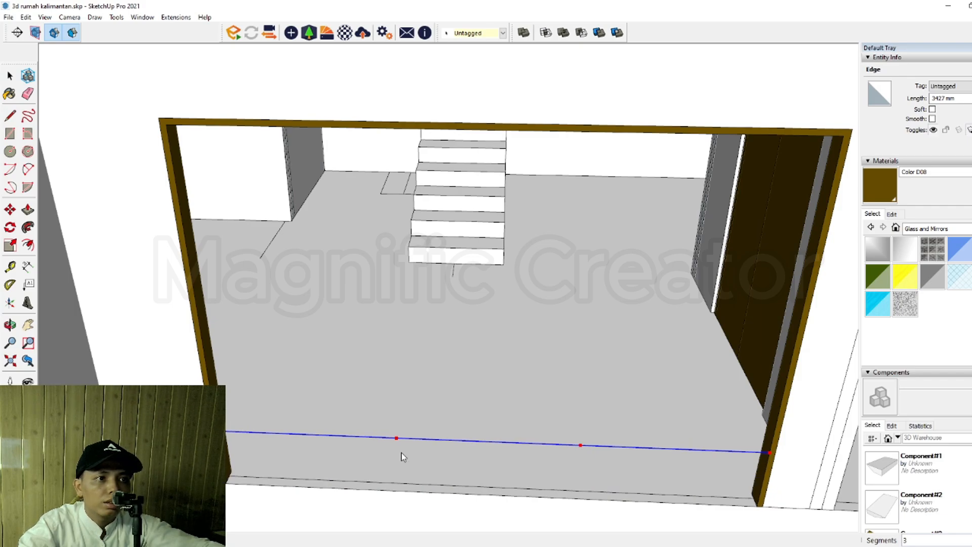
pyautogui.press('Return')
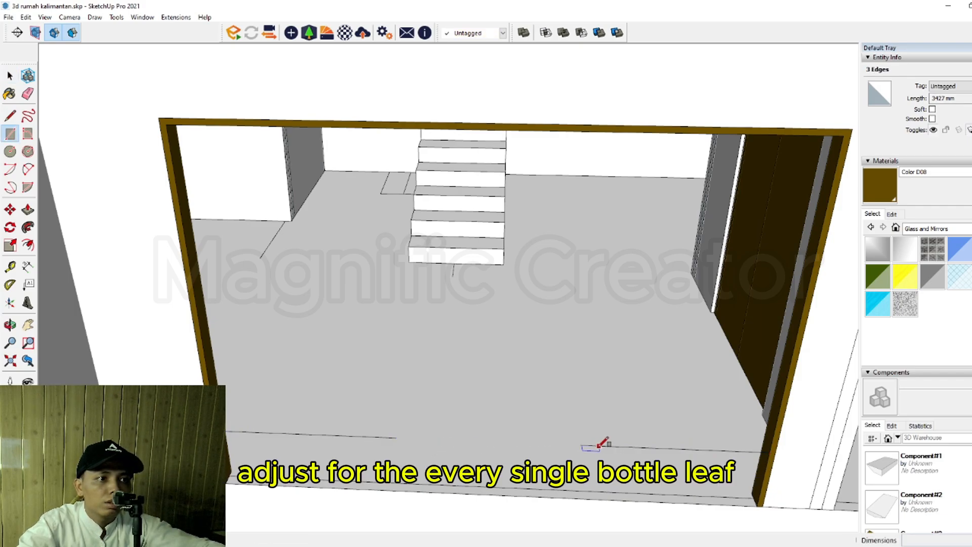
# Step: Draw a rectangle from the nearest division point to the frame's inner upper corner, and scale its lower edge down to the floor
pyautogui.press('r')
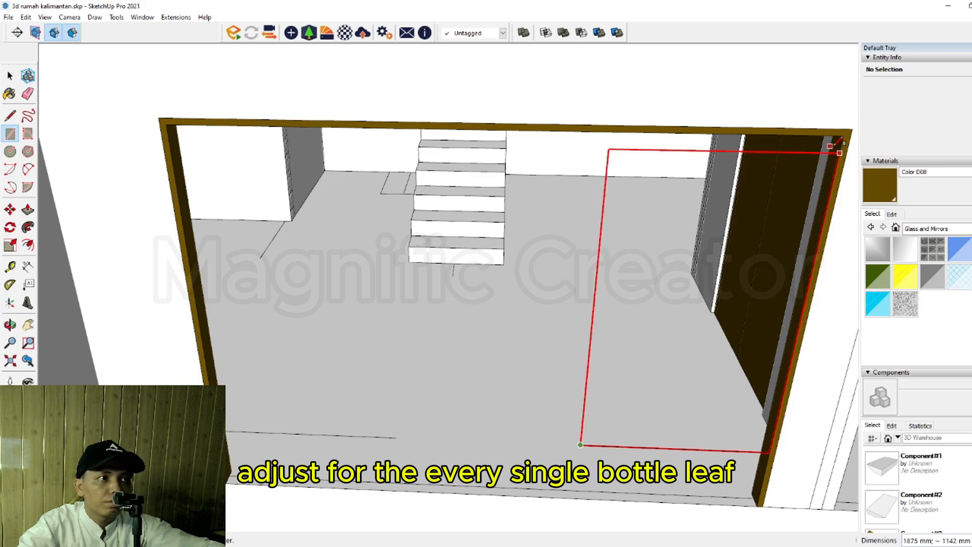
pyautogui.click(842, 138)
pyautogui.press('space')
pyautogui.doubleClick(690, 347)
pyautogui.press('s')
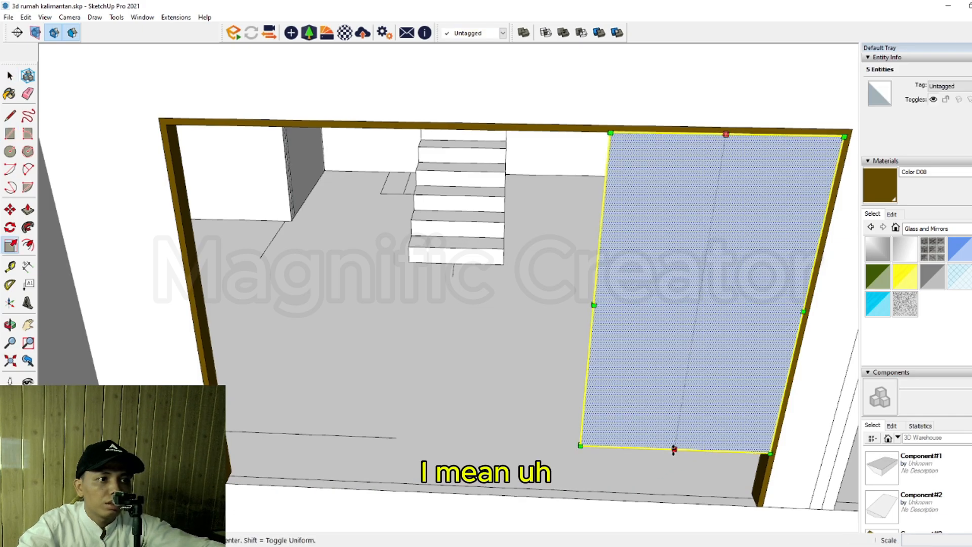
pyautogui.press('space')
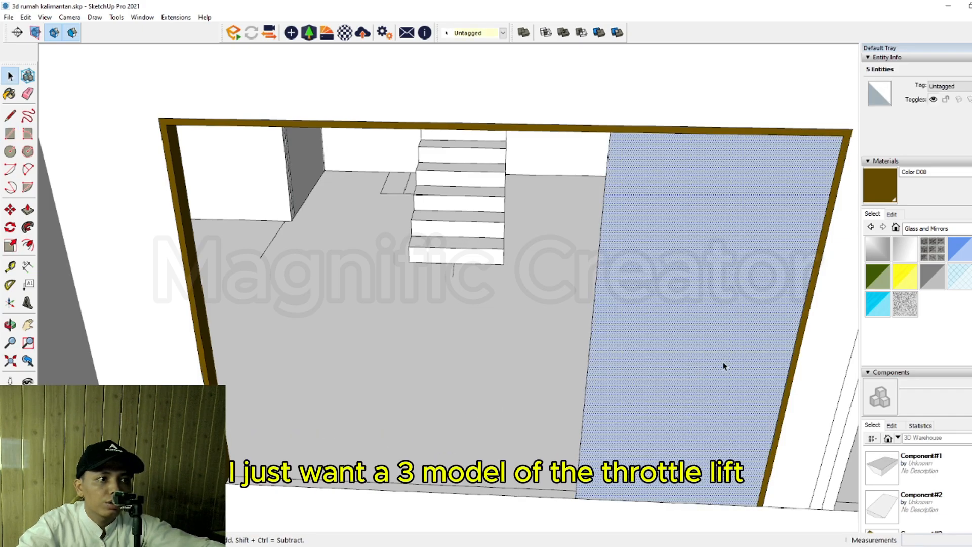
# Step: Offset the door leaf rectangle inward by about 70 mm and delete the inner face
pyautogui.press('f')
pyautogui.click(789, 330)
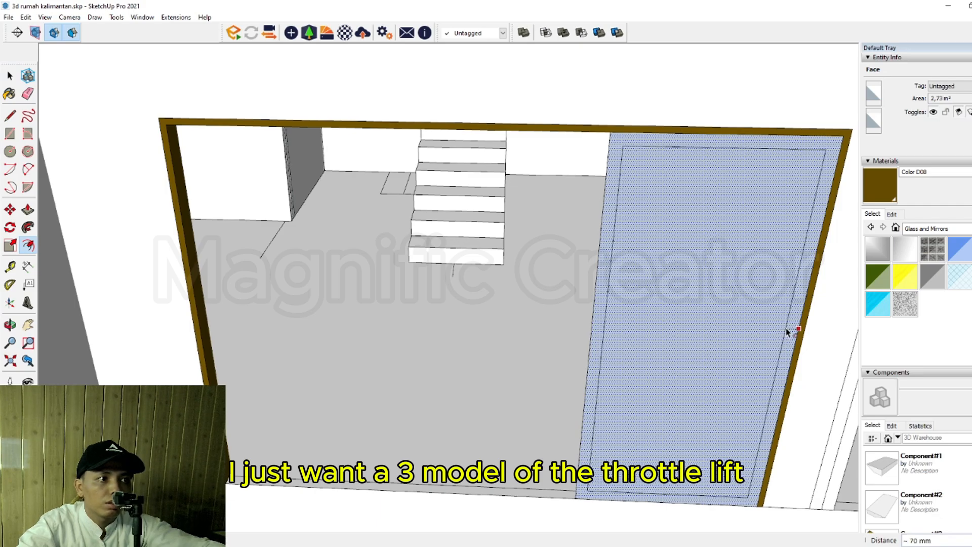
pyautogui.click(786, 329)
pyautogui.press('space')
pyautogui.click(738, 357)
pyautogui.press('Delete')
# Step: Extrude the leaf frame about 46 mm with Push/Pull, group it and paint it with Color D08
pyautogui.press('p')
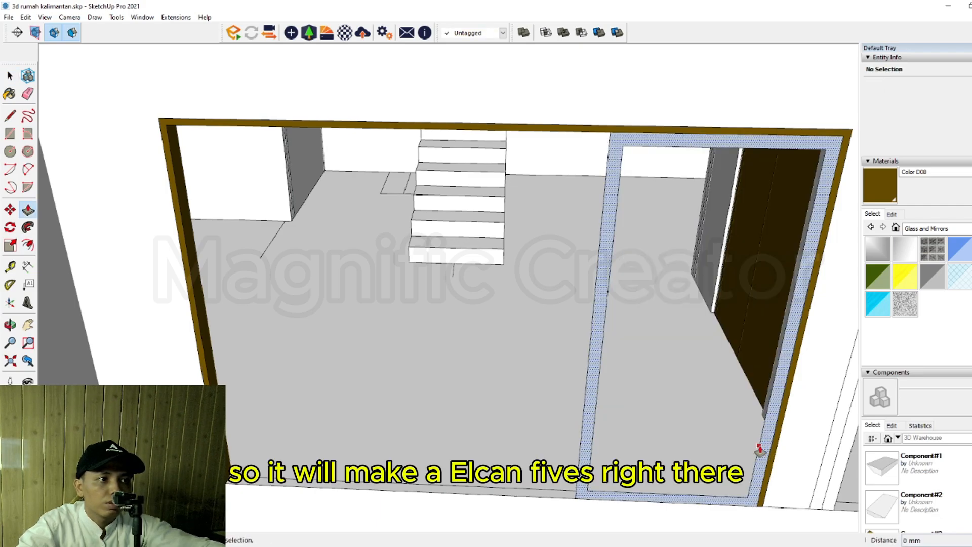
pyautogui.click(760, 449)
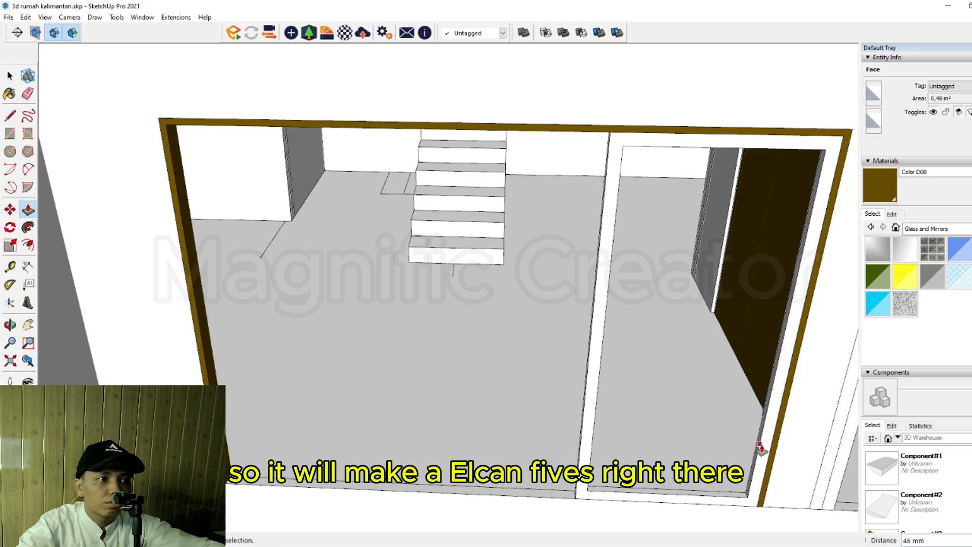
pyautogui.press('space')
pyautogui.click(761, 449)
pyautogui.press('g')
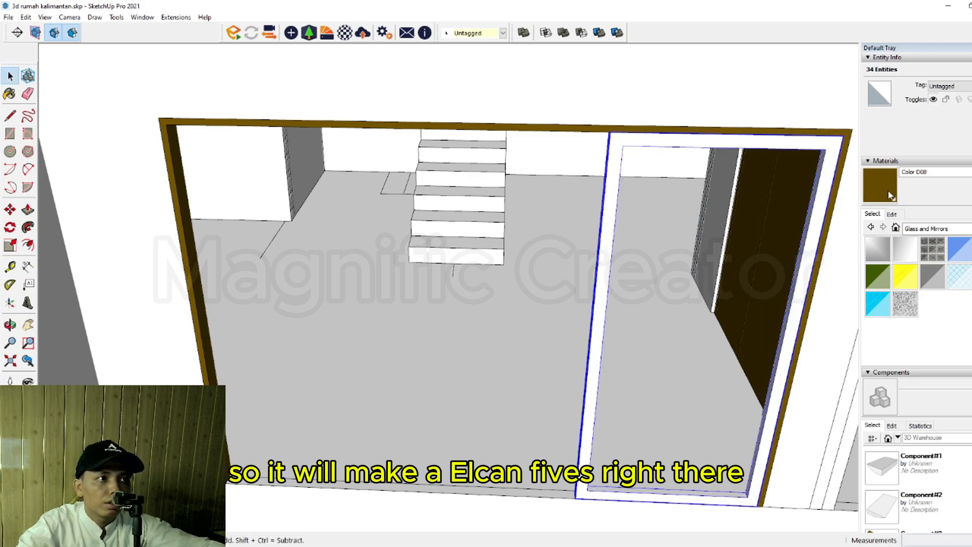
# Step: Copy the sliding door leaf twice along the opening so that three leaves span the frame
pyautogui.moveTo(766, 427); pyautogui.dragTo(680, 424, button='middle')
pyautogui.scroll(2, 680, 424)
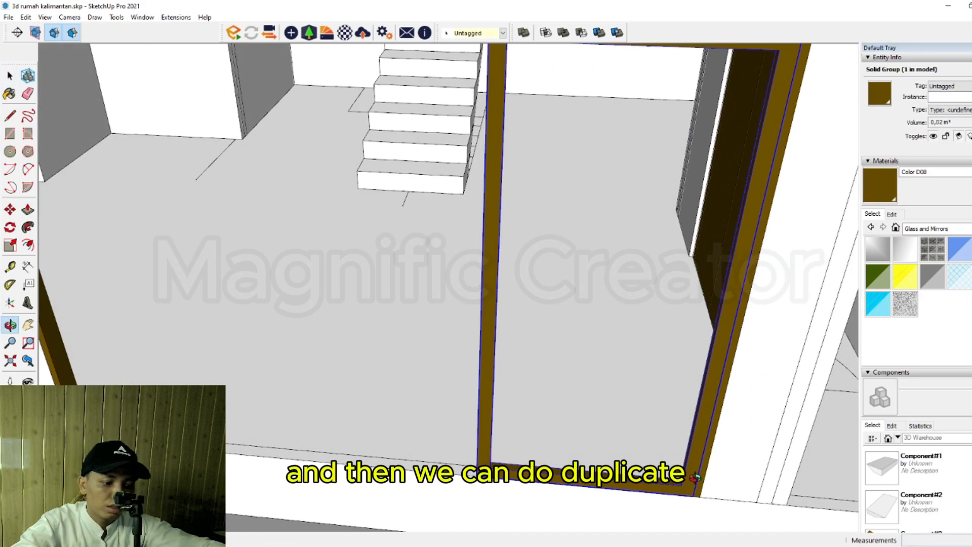
pyautogui.press('m')
pyautogui.click(690, 492)
pyautogui.moveTo(689, 492); pyautogui.dragTo(517, 491, button='middle')
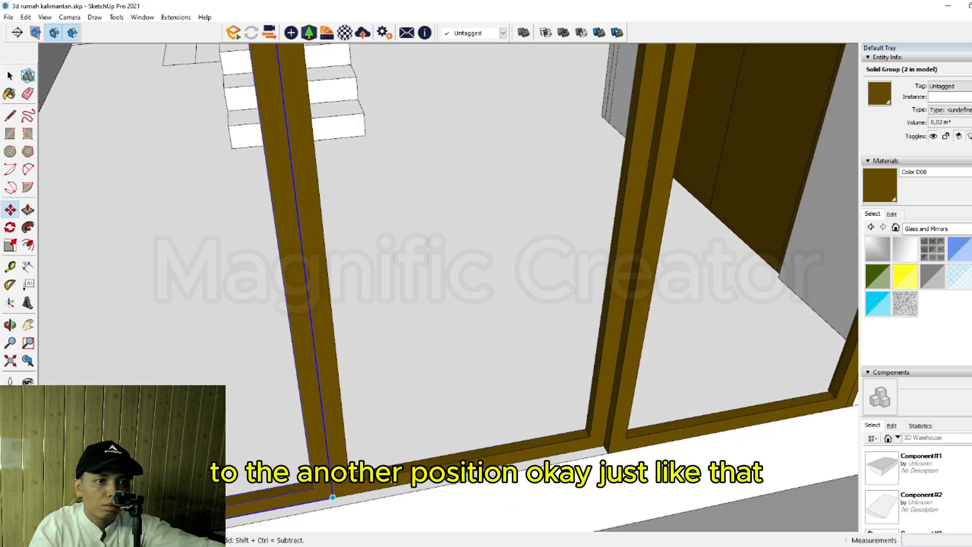
pyautogui.scroll(-5, 385, 476)
pyautogui.moveTo(471, 458); pyautogui.dragTo(357, 379, button='middle')
pyautogui.scroll(-4, 400, 432)
pyautogui.scroll(1, 387, 314)
pyautogui.keyDown('shift'); pyautogui.moveTo(386, 315); pyautogui.dragTo(435, 360, button='middle'); pyautogui.keyUp('shift')
pyautogui.moveTo(436, 359); pyautogui.dragTo(588, 382, button='middle')
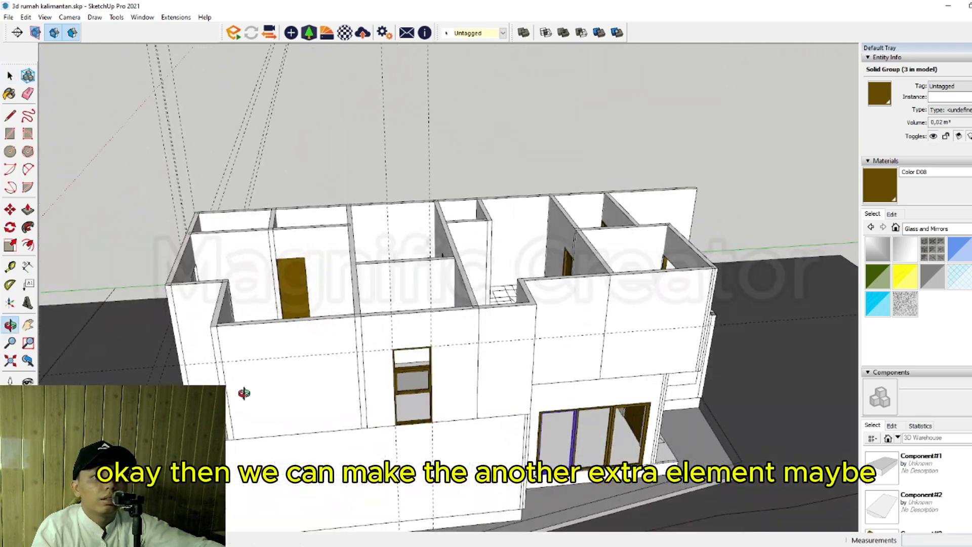
# Step: Copy the three-pane window assembly from the upper side wall to the front facade's upper wall
pyautogui.moveTo(244, 393); pyautogui.dragTo(344, 402, button='middle')
pyautogui.scroll(2, 345, 403)
pyautogui.click(249, 387)
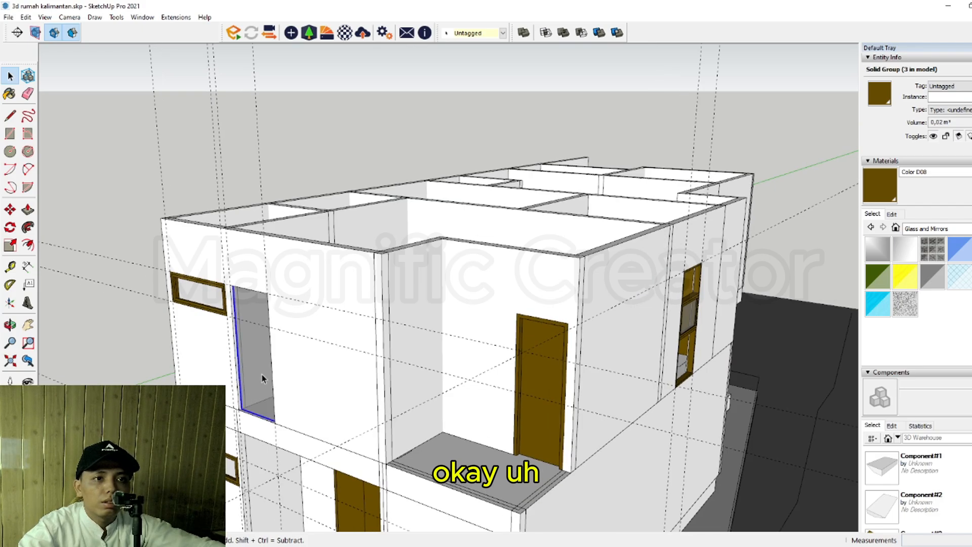
pyautogui.scroll(5, 603, 445)
pyautogui.click(603, 444)
pyautogui.scroll(3, 603, 444)
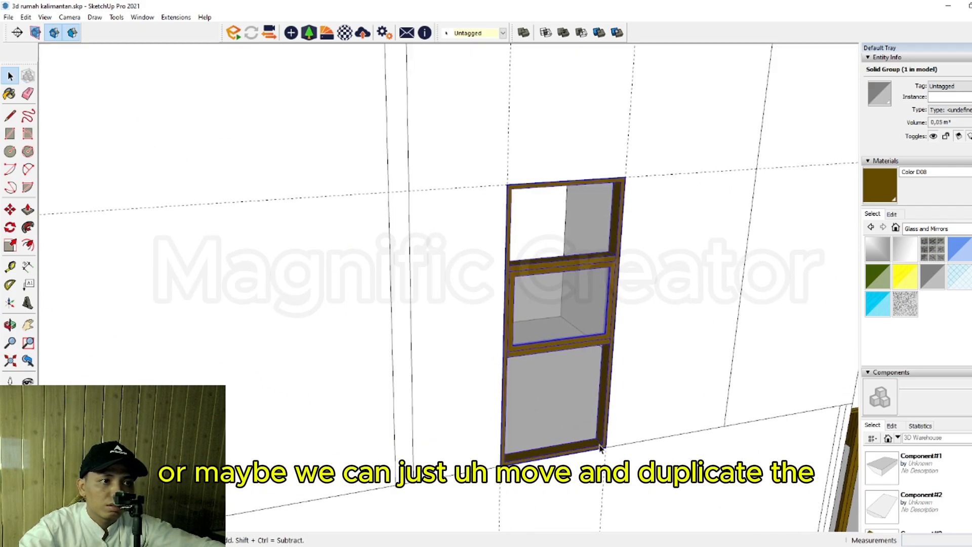
pyautogui.moveTo(603, 444); pyautogui.dragTo(603, 462, button='middle')
pyautogui.scroll(3, 604, 462)
pyautogui.press('m')
pyautogui.click(603, 462)
pyautogui.scroll(-5, 436, 456)
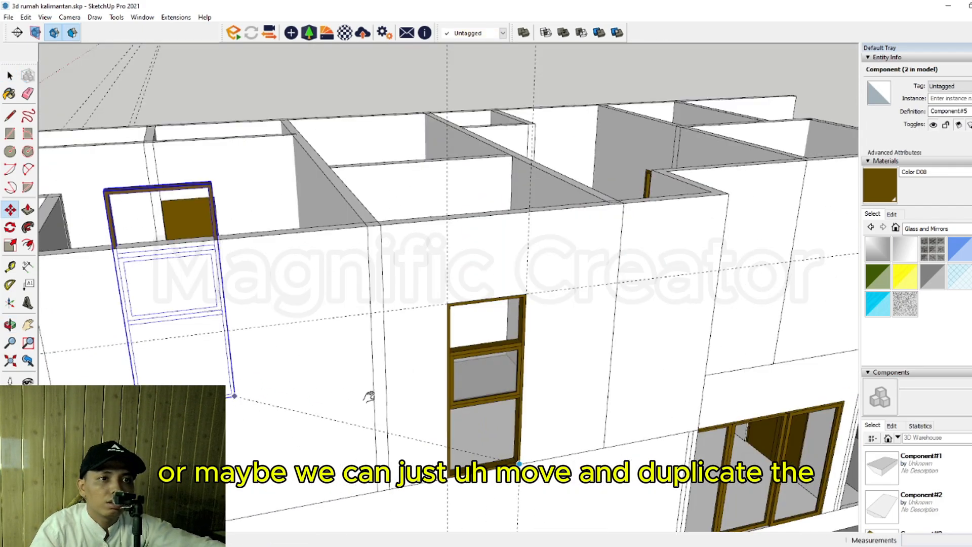
pyautogui.moveTo(369, 395); pyautogui.dragTo(425, 390, button='middle')
pyautogui.scroll(4, 377, 384)
pyautogui.click(377, 384)
pyautogui.scroll(5, 382, 379)
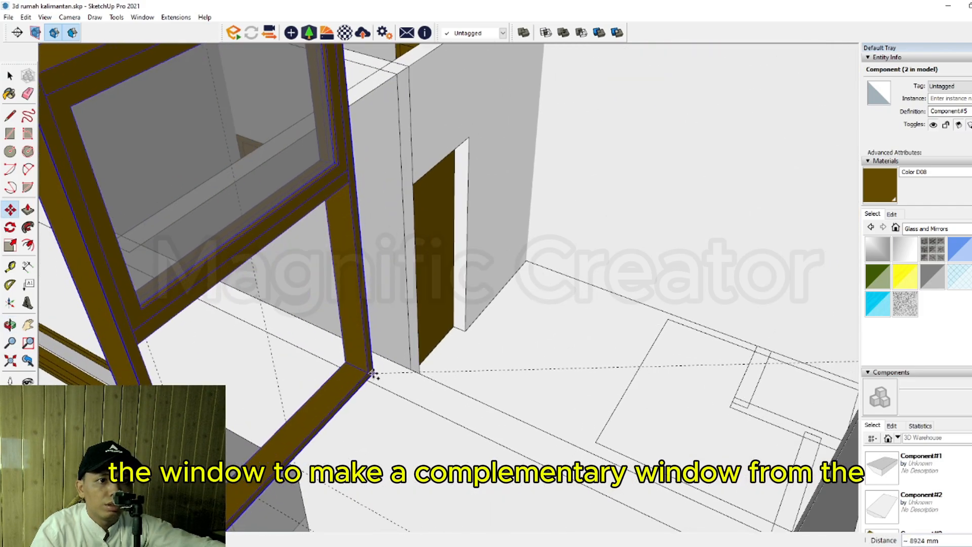
# Step: Rotate the copied window assembly so that it lies parallel to the front wall
pyautogui.press('q')
pyautogui.click(393, 388)
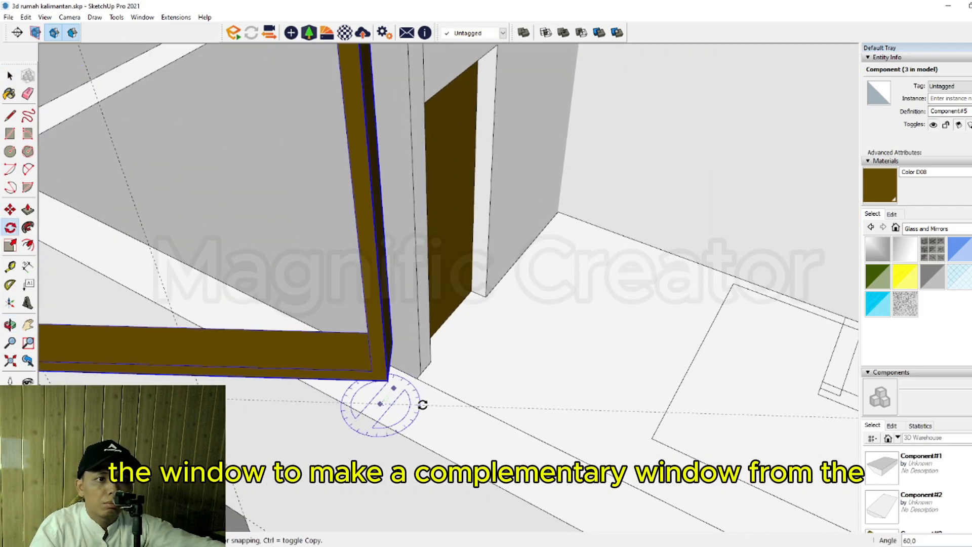
pyautogui.click(417, 400)
pyautogui.press('space')
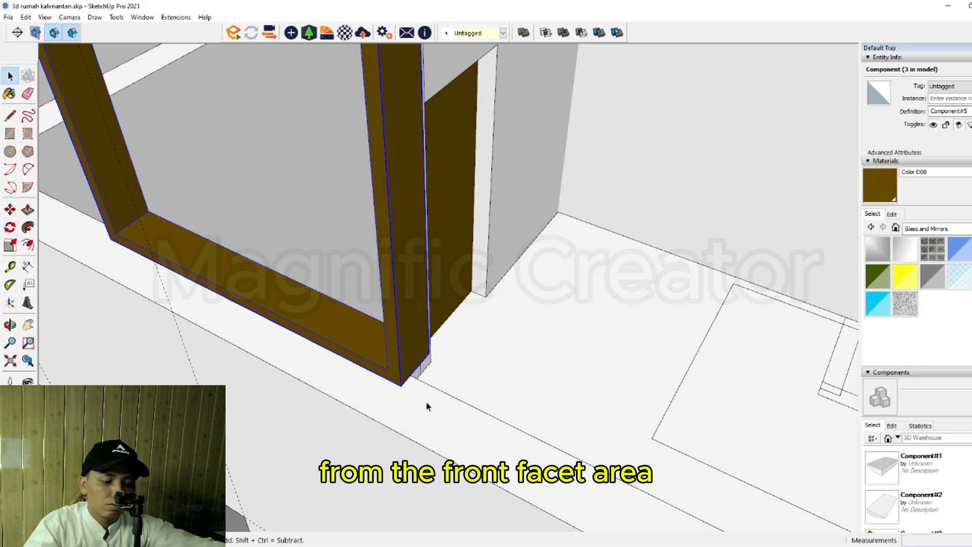
# Step: Move the rotated window assembly by its bottom corner into the tall upper-floor opening in the front wall
pyautogui.click(400, 386)
pyautogui.scroll(-3, 400, 387)
pyautogui.keyDown('shift'); pyautogui.moveTo(302, 440); pyautogui.dragTo(515, 217, button='middle'); pyautogui.keyUp('shift')
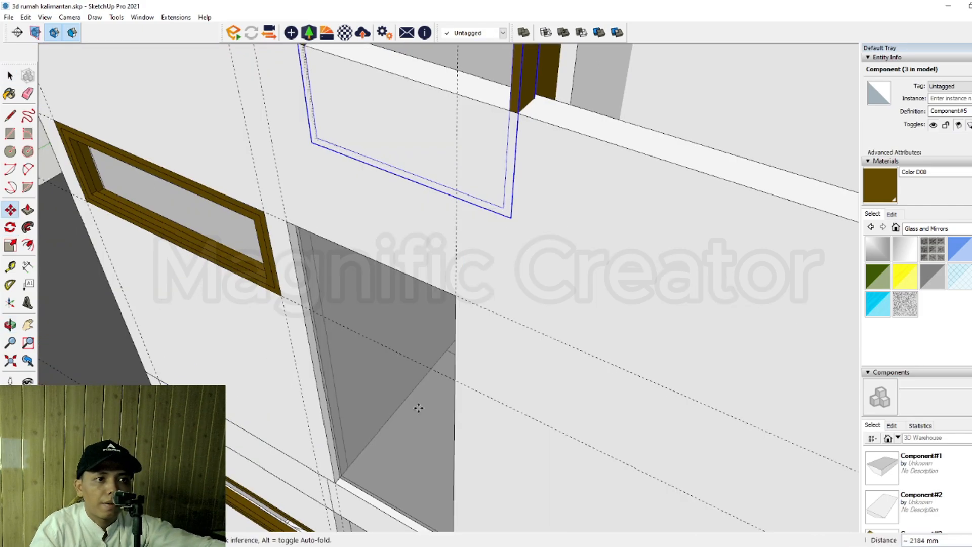
pyautogui.keyDown('shift'); pyautogui.moveTo(419, 408); pyautogui.dragTo(471, 276, button='middle'); pyautogui.keyUp('shift')
pyautogui.scroll(1, 530, 413)
pyautogui.click(530, 414)
pyautogui.press('space')
pyautogui.scroll(-5, 448, 366)
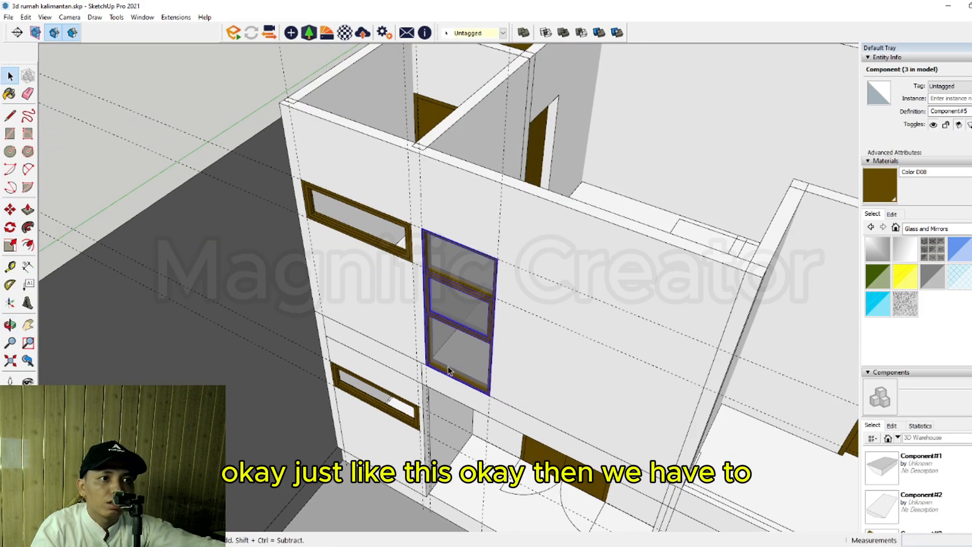
# Step: Select the dashed construction guides around the house and delete them
pyautogui.moveTo(447, 367)
pyautogui.mouseDown(button='middle')
pyautogui.moveTo(408, 267)
pyautogui.moveTo(476, 225)
pyautogui.mouseUp(button='middle')
pyautogui.scroll(2, 408, 267)
pyautogui.scroll(-3, 408, 266)
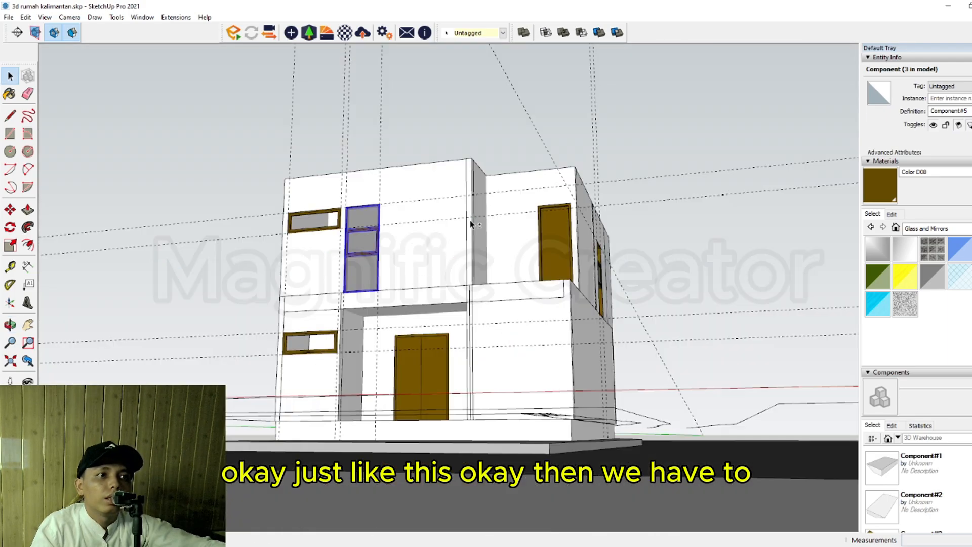
pyautogui.scroll(3, 477, 298)
pyautogui.moveTo(665, 360); pyautogui.dragTo(664, 361)
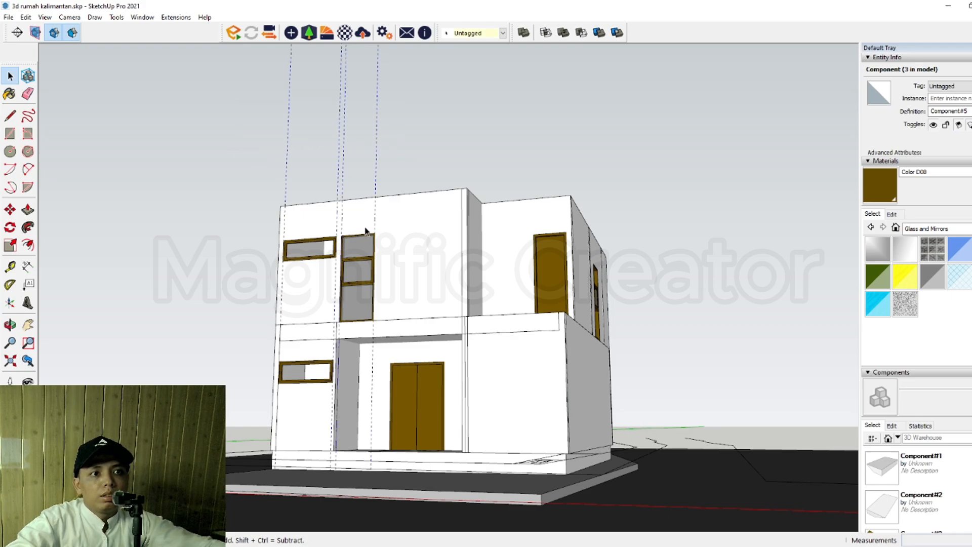
pyautogui.press('Delete')
# Step: Draw a rectangle about 4500 mm wide on the plinth face below the entrance, and measure its distance from the floor edge
pyautogui.scroll(1, 490, 389)
pyautogui.moveTo(491, 389); pyautogui.dragTo(471, 423, button='middle')
pyautogui.moveTo(342, 460); pyautogui.dragTo(454, 419, button='middle')
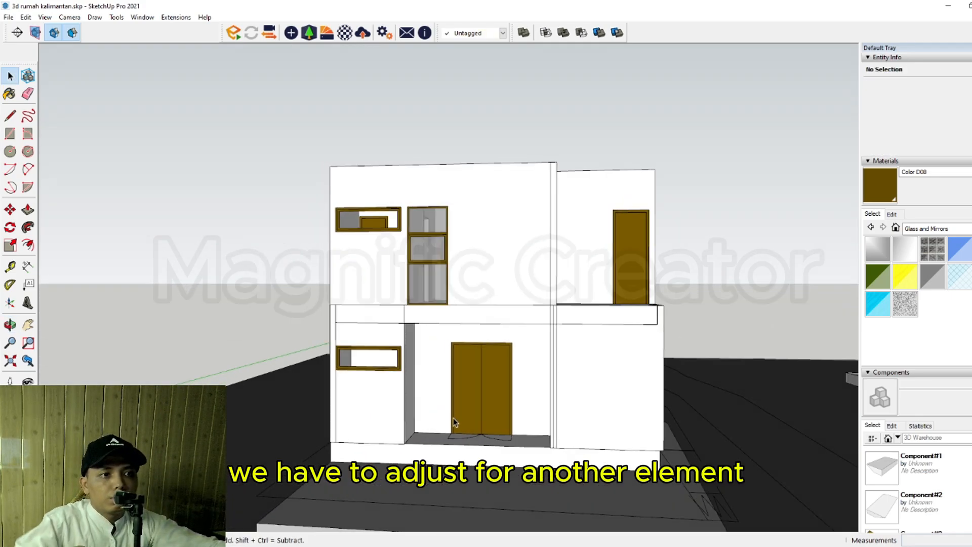
pyautogui.scroll(3, 479, 445)
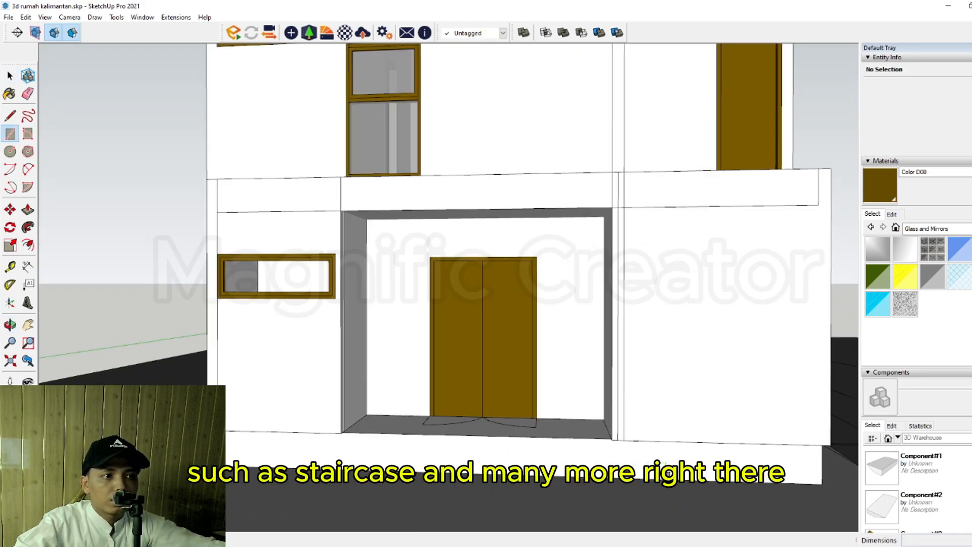
pyautogui.click(321, 446)
pyautogui.press('space')
pyautogui.scroll(1, 570, 454)
pyautogui.click(572, 434)
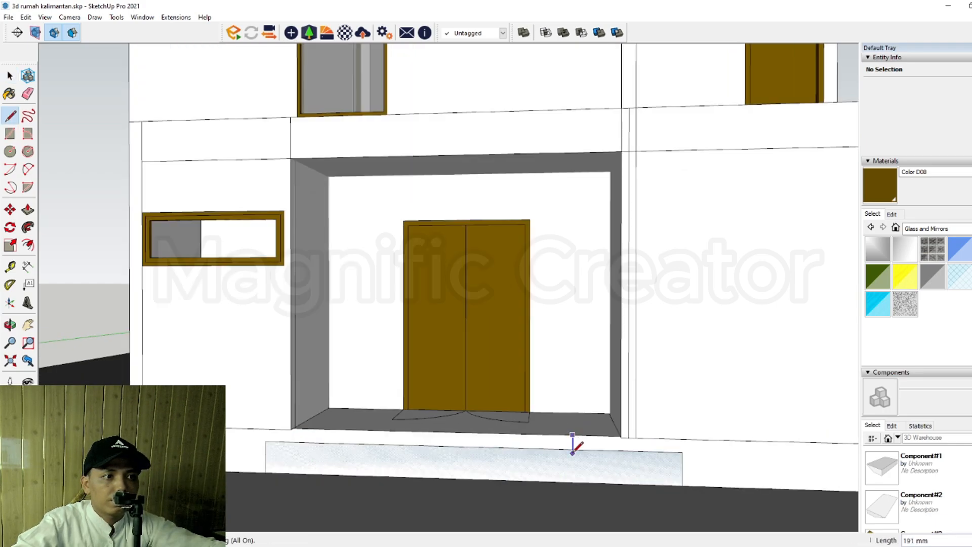
pyautogui.press('space')
# Step: Extrude the plinth rectangle outward with Push/Pull to form the entrance step block
pyautogui.moveTo(592, 466); pyautogui.dragTo(403, 418, button='middle')
pyautogui.press('p')
pyautogui.click(405, 418)
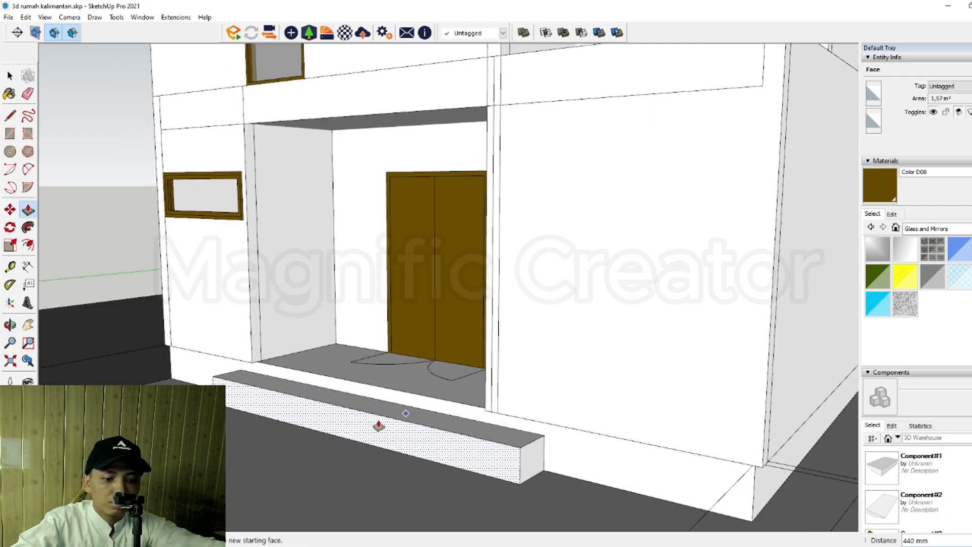
pyautogui.write('3')
pyautogui.press('Return')
pyautogui.press('space')
# Step: Copy the entrance block's upper front edge 150 mm down its front face, and extrude the lower strip outward as a second step
pyautogui.moveTo(377, 419); pyautogui.dragTo(442, 417, button='middle')
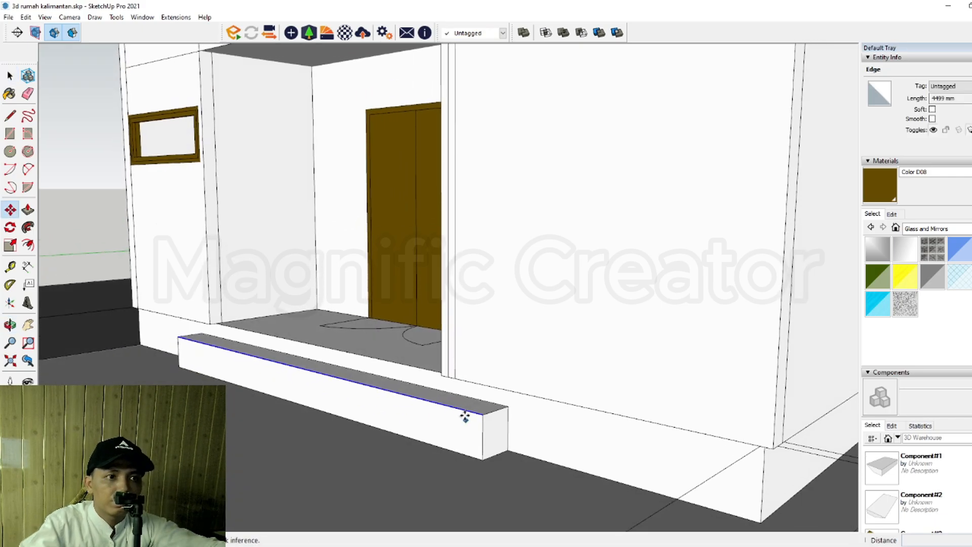
pyautogui.write('1')
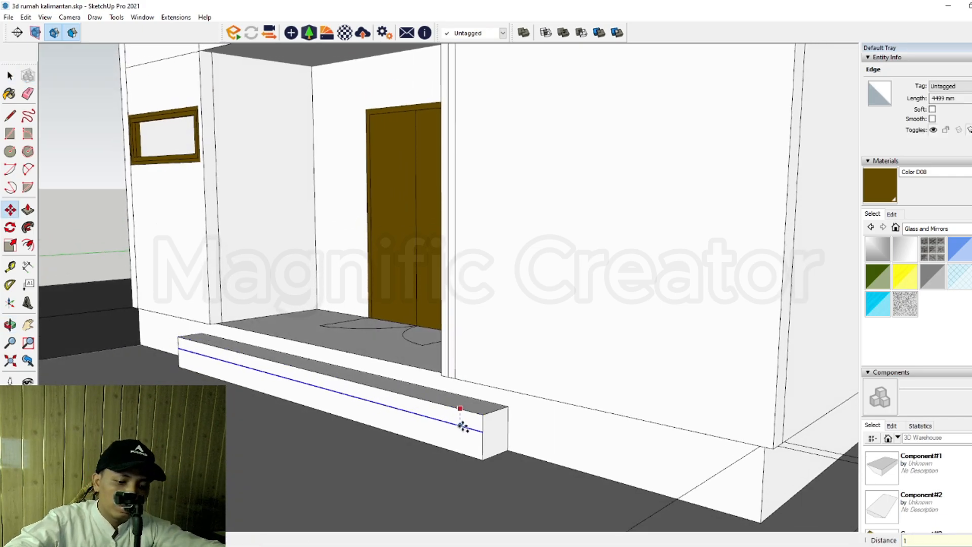
pyautogui.write('50p')
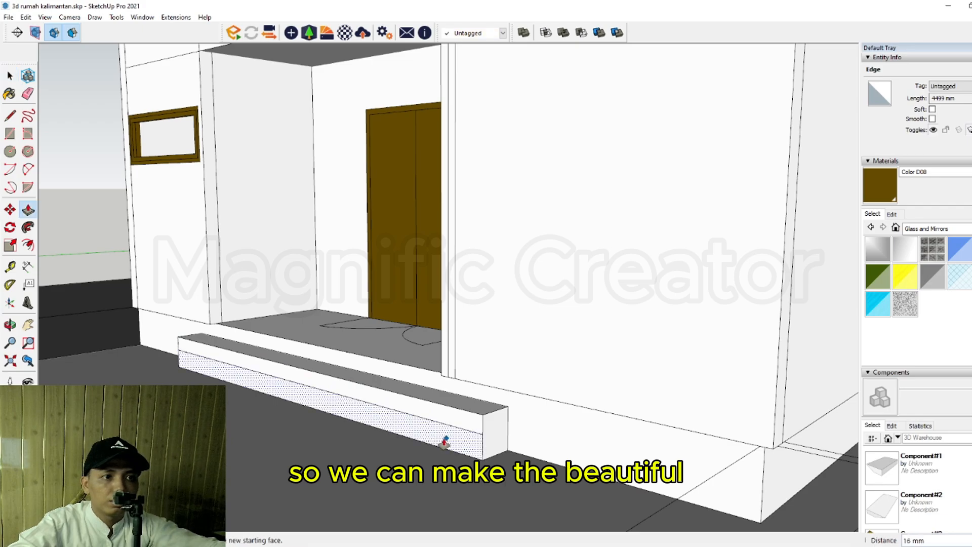
pyautogui.click(448, 449)
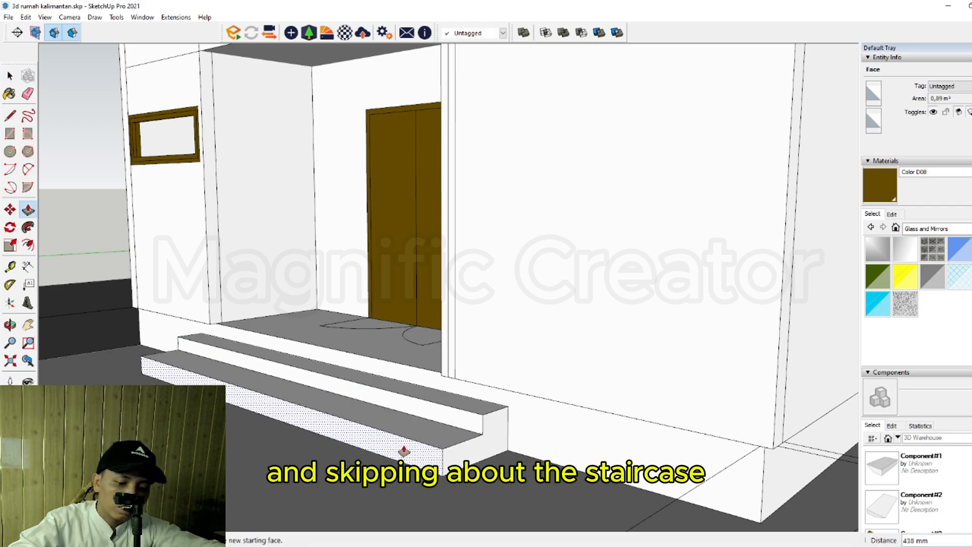
pyautogui.press('Return')
pyautogui.press('space')
pyautogui.scroll(-2, 375, 419)
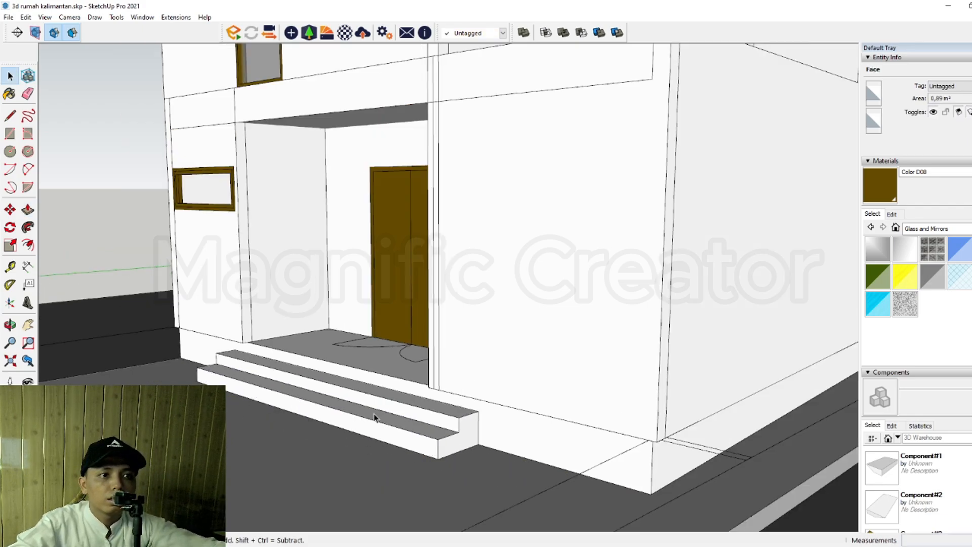
# Step: Copy the second step's upper front edge down its riser and extrude the remaining strip 300 mm outward as the bottom step
pyautogui.moveTo(550, 431); pyautogui.dragTo(451, 424, button='middle')
pyautogui.scroll(2, 572, 420)
pyautogui.click(487, 424)
pyautogui.scroll(1, 451, 423)
pyautogui.press('m')
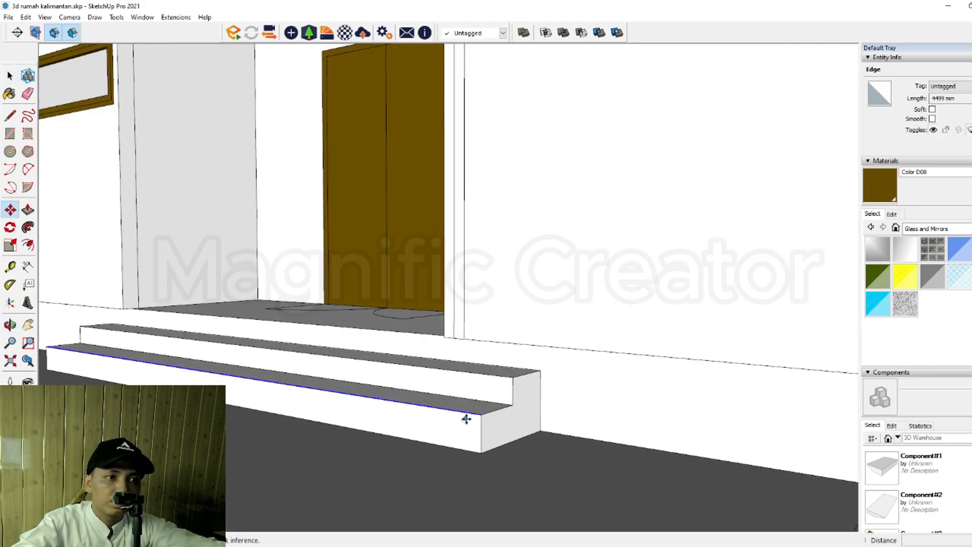
pyautogui.click(466, 412)
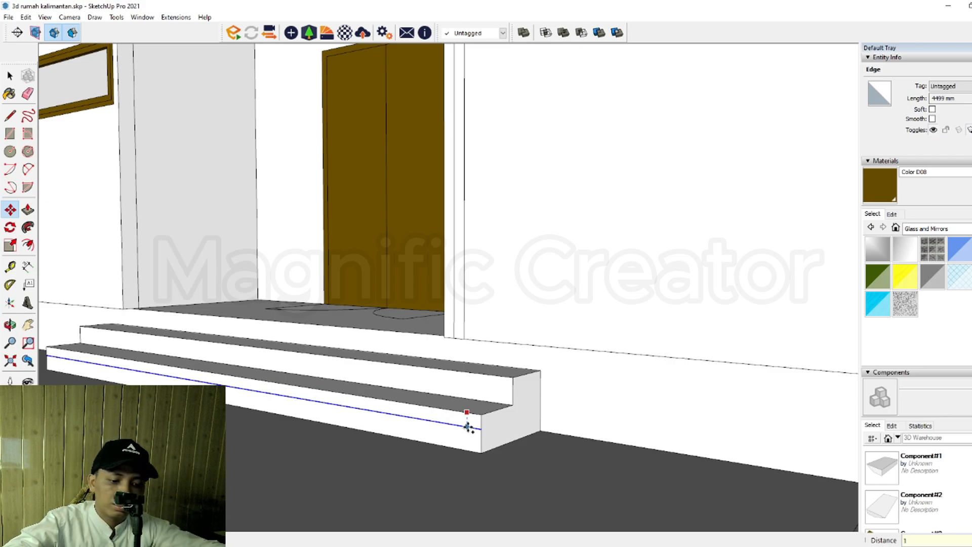
pyautogui.press('Return')
pyautogui.press('space')
pyautogui.scroll(1, 474, 445)
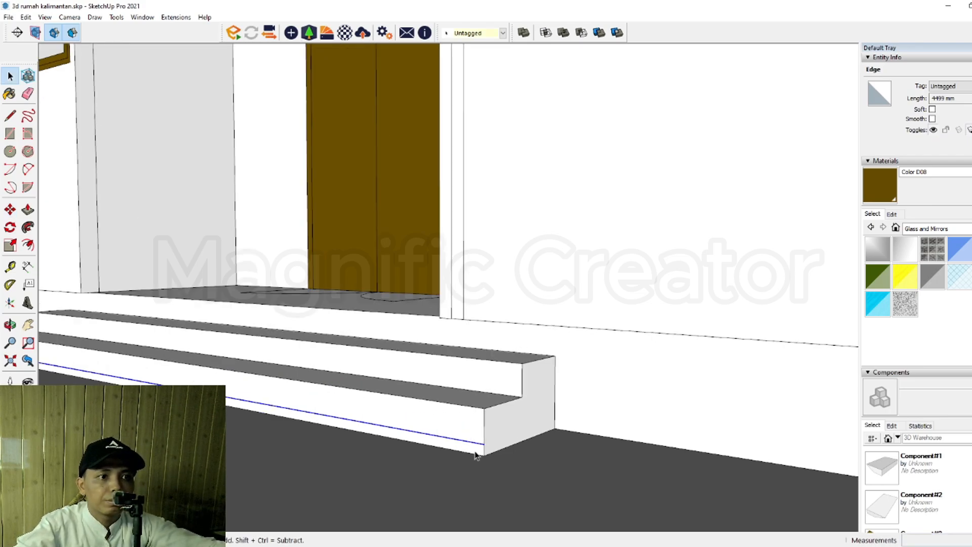
pyautogui.click(474, 445)
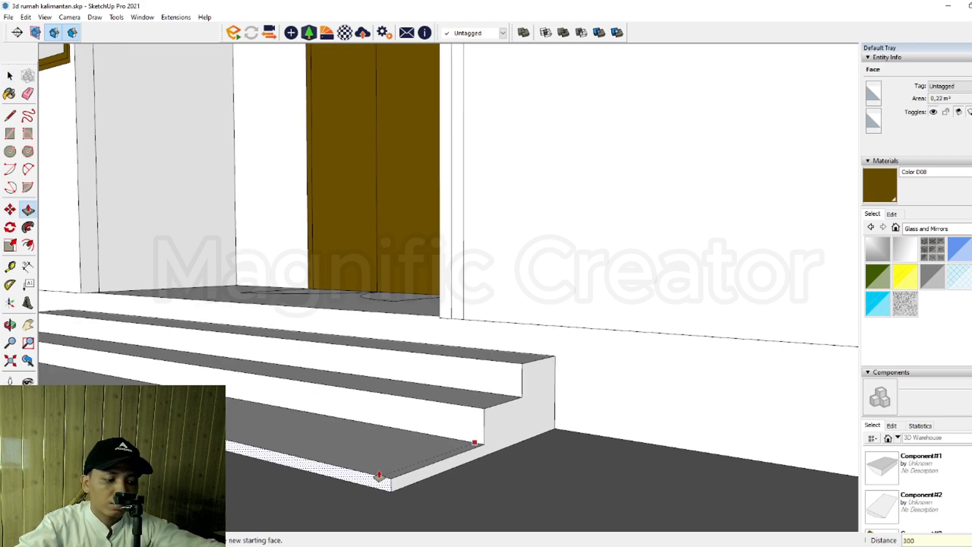
pyautogui.press('space')
# Step: Group the whole staircase and open the group for editing
pyautogui.scroll(-3, 380, 473)
pyautogui.tripleClick(449, 409)
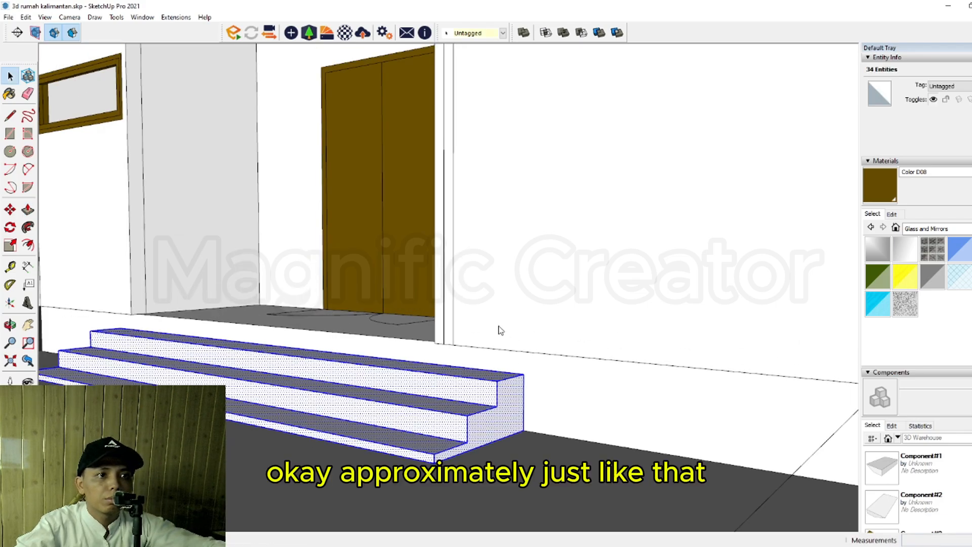
pyautogui.press('x')
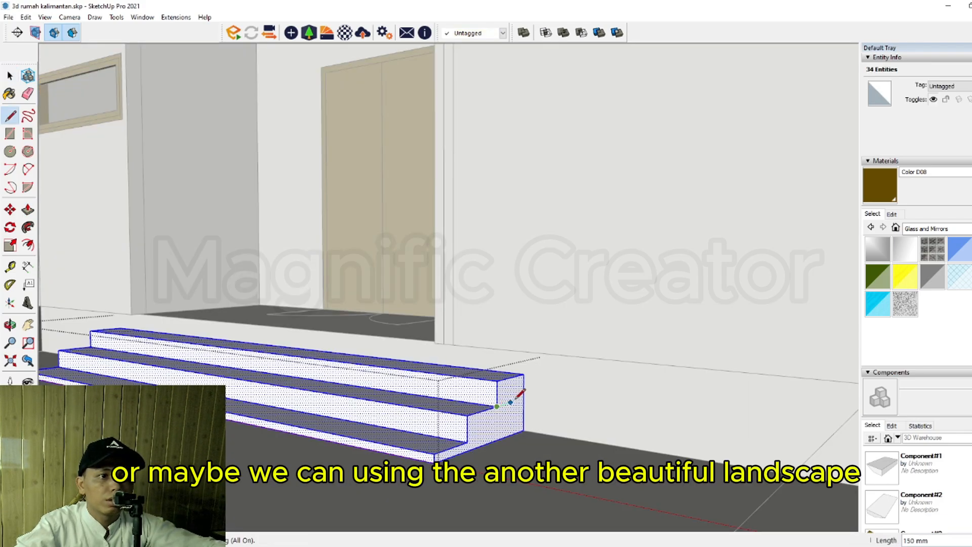
# Step: Divide the staircase's side face below the top step and extrude the lower part sideways to widen the two lower steps
pyautogui.press('space')
pyautogui.click(490, 428)
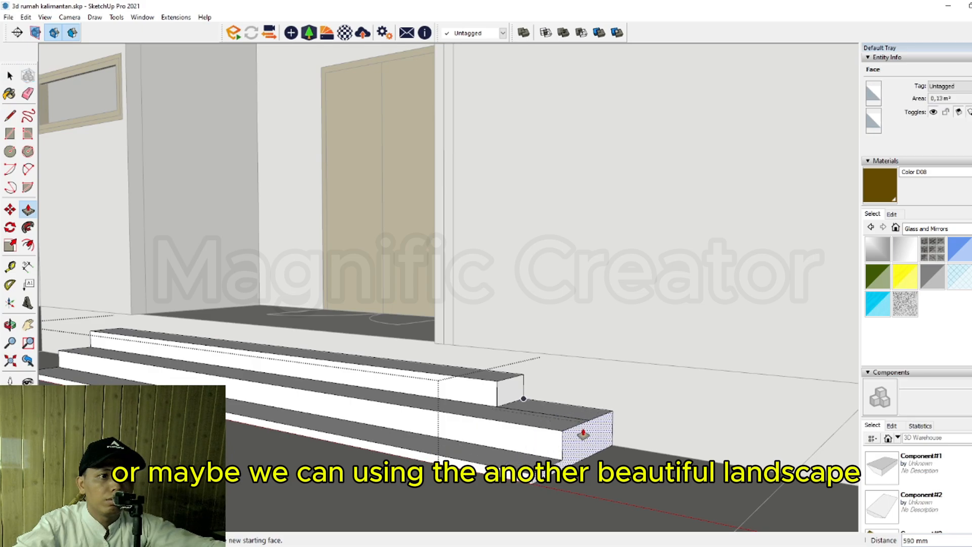
pyautogui.click(556, 428)
pyautogui.press('space')
pyautogui.scroll(1, 535, 452)
# Step: Divide the widened side face at the bottom step's level and extrude that lowest strip about 220 mm further sideways
pyautogui.press('l')
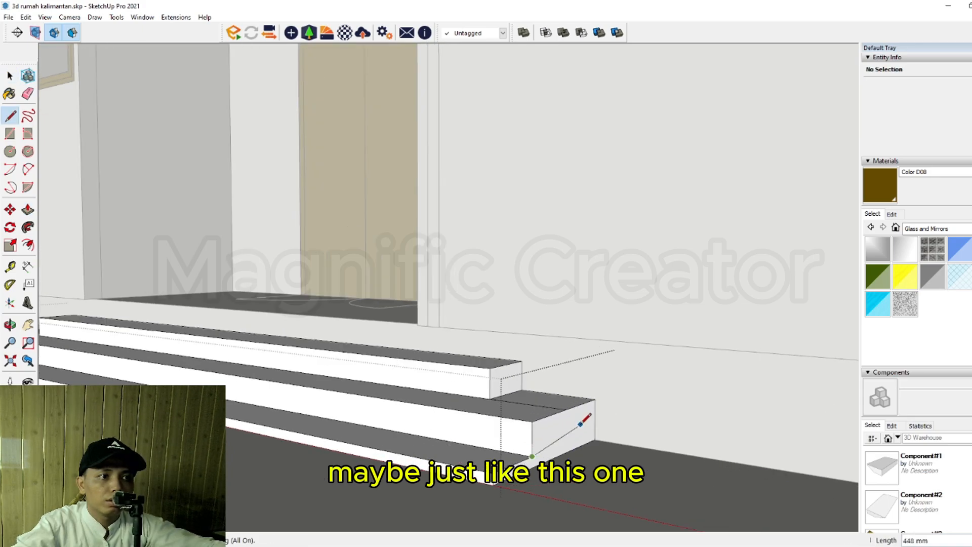
pyautogui.press('space')
pyautogui.scroll(1, 530, 463)
pyautogui.press('p')
pyautogui.click(534, 462)
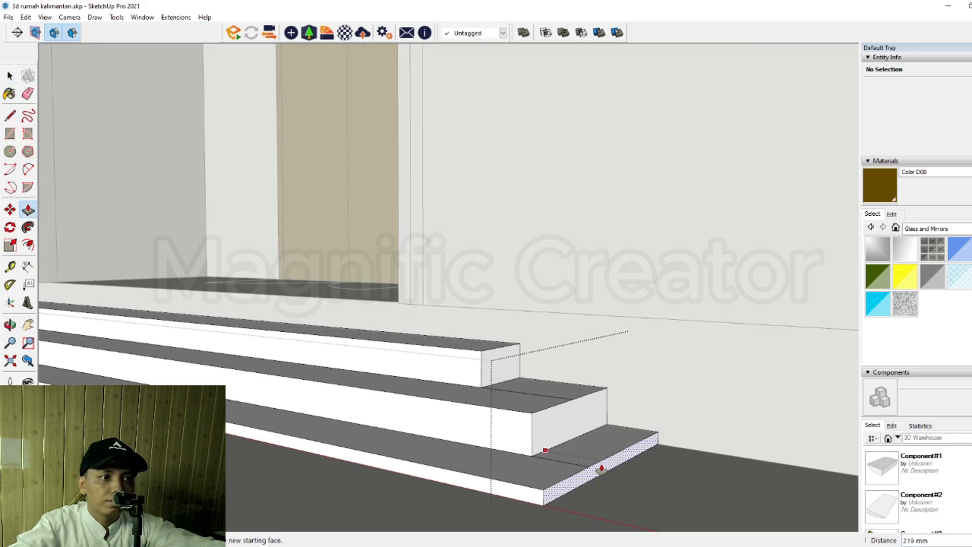
pyautogui.click(603, 465)
pyautogui.press('space')
# Step: Draw a canopy rectangle on the floor-slab band above the entrance, spanning the full height of the band
pyautogui.scroll(-5, 521, 453)
pyautogui.scroll(-6, 569, 383)
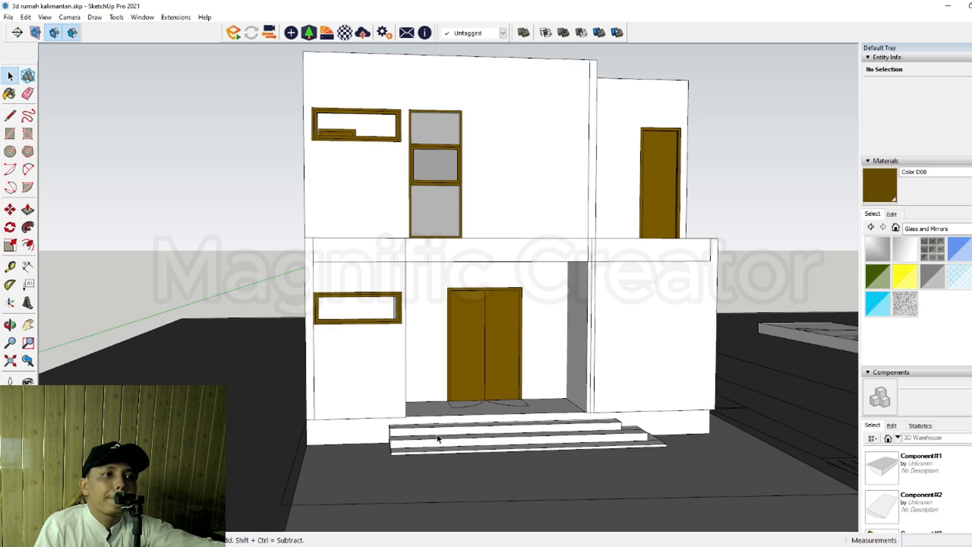
pyautogui.scroll(-1, 460, 438)
pyautogui.keyDown('shift'); pyautogui.moveTo(462, 439); pyautogui.dragTo(464, 411, button='middle'); pyautogui.keyUp('shift')
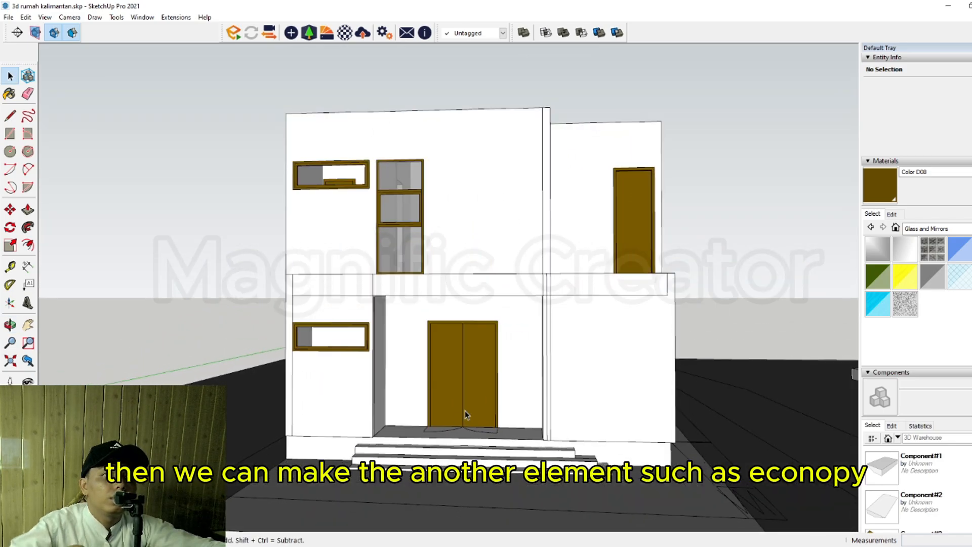
pyautogui.scroll(2, 563, 286)
pyautogui.press('r')
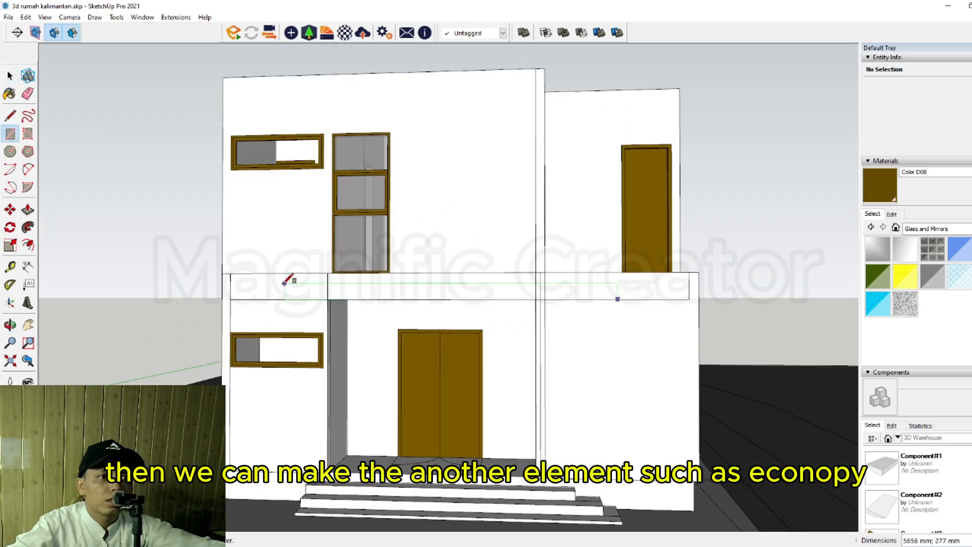
pyautogui.click(310, 270)
pyautogui.press('space')
# Step: Extrude the canopy rectangle 1200 mm out from the front wall
pyautogui.click(586, 294)
pyautogui.moveTo(585, 293); pyautogui.dragTo(304, 328, button='middle')
pyautogui.click(518, 298)
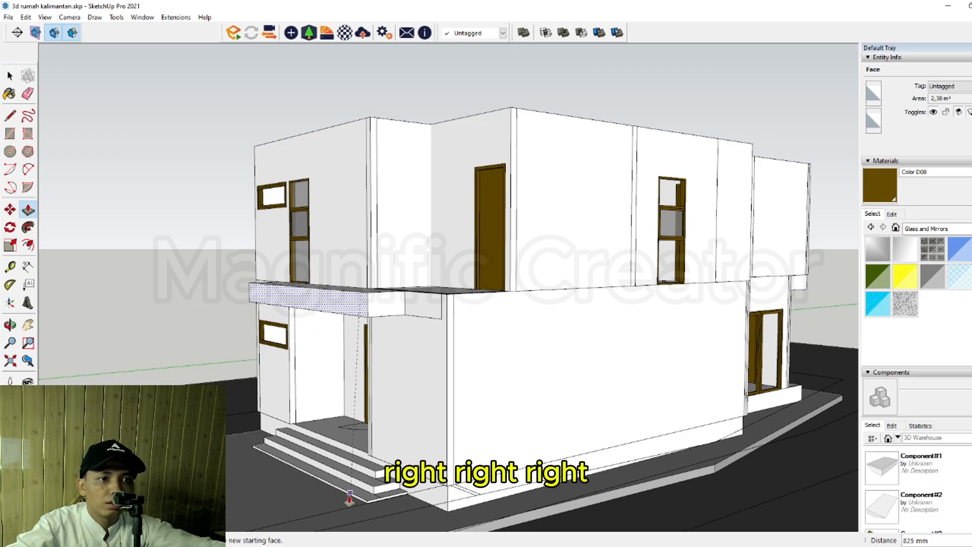
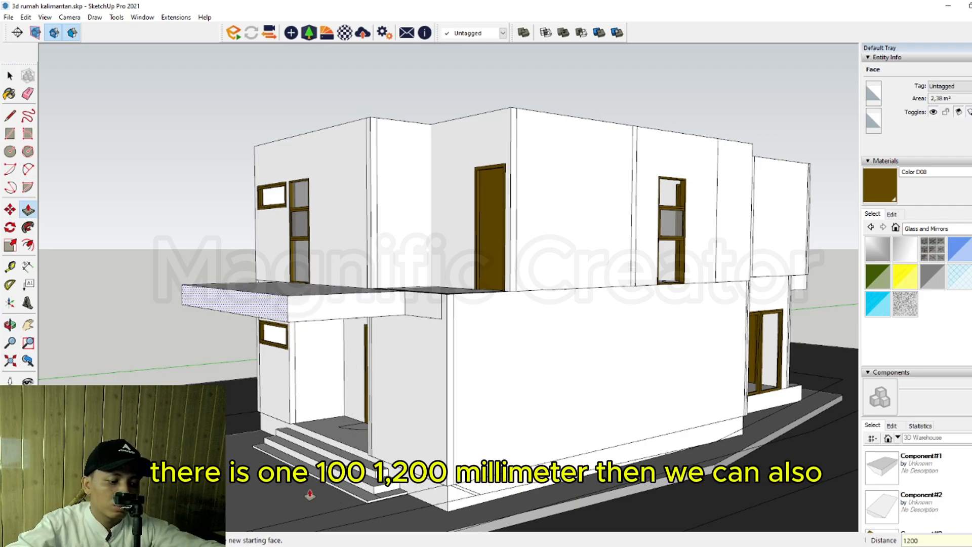
pyautogui.press('Return')
pyautogui.press('space')
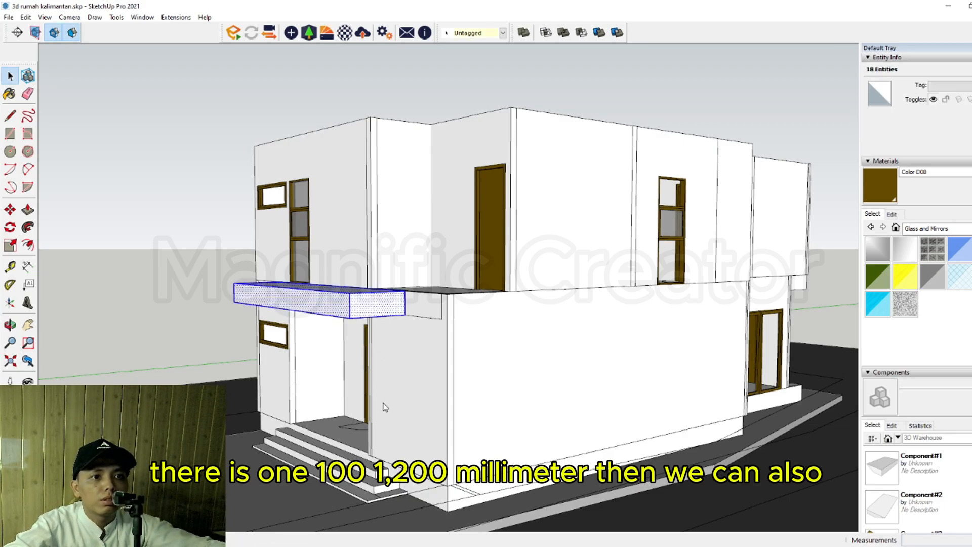
# Step: Group the canopy and copy it 3420 mm straight up to the top edge of the front wall
pyautogui.moveTo(375, 208); pyautogui.dragTo(595, 359, button='middle')
pyautogui.scroll(2, 546, 350)
pyautogui.scroll(2, 594, 359)
pyautogui.press('m')
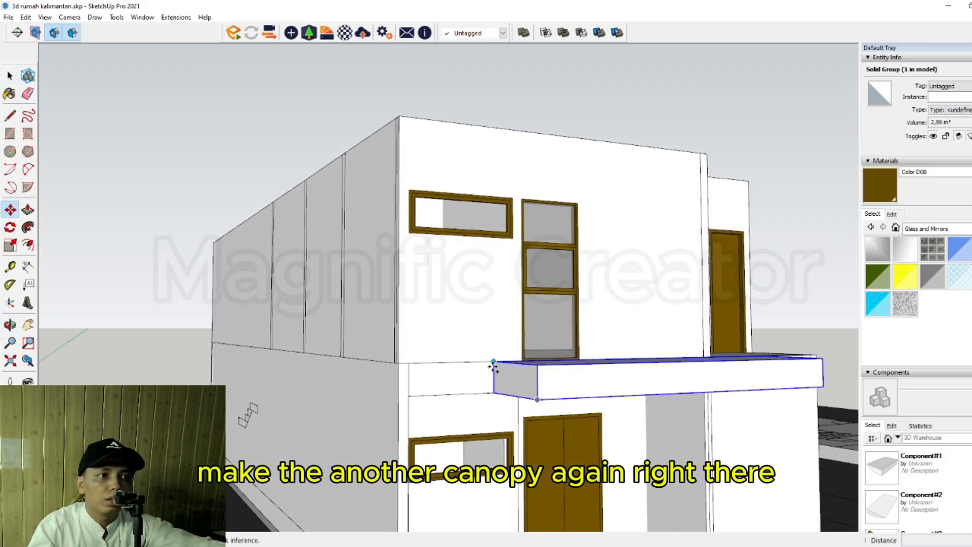
pyautogui.click(493, 367)
pyautogui.keyDown('shift'); pyautogui.moveTo(496, 339); pyautogui.dragTo(489, 379, button='middle'); pyautogui.keyUp('shift')
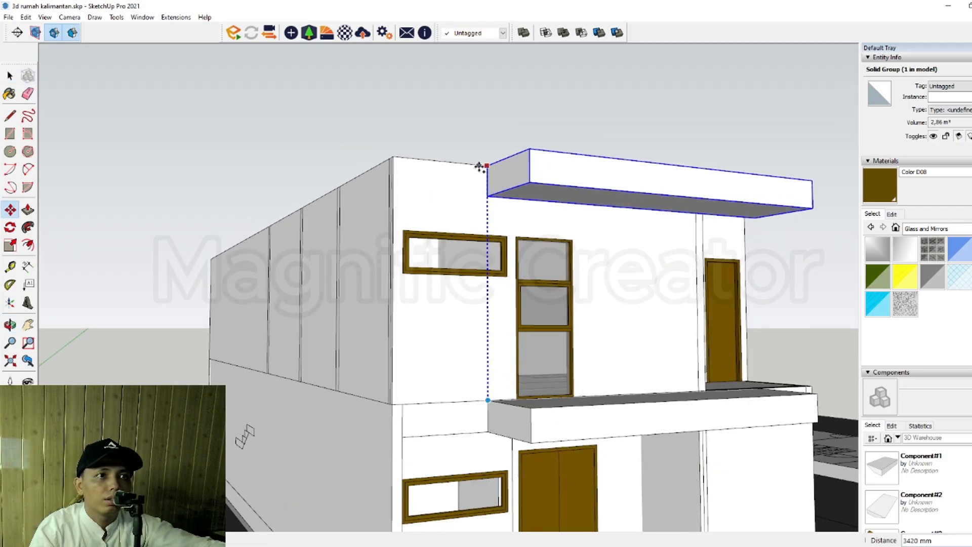
pyautogui.click(480, 167)
pyautogui.press('space')
# Step: Shorten the outer frame of the upper-floor bathroom window by moving its end nearest the tall window toward the house corner
pyautogui.scroll(-3, 496, 242)
pyautogui.moveTo(517, 249); pyautogui.dragTo(442, 237, button='middle')
pyautogui.scroll(3, 344, 267)
pyautogui.scroll(2, 439, 274)
pyautogui.scroll(-2, 442, 238)
pyautogui.click(440, 462)
pyautogui.scroll(2, 439, 458)
pyautogui.moveTo(438, 456); pyautogui.dragTo(451, 389, button='middle')
pyautogui.scroll(5, 456, 187)
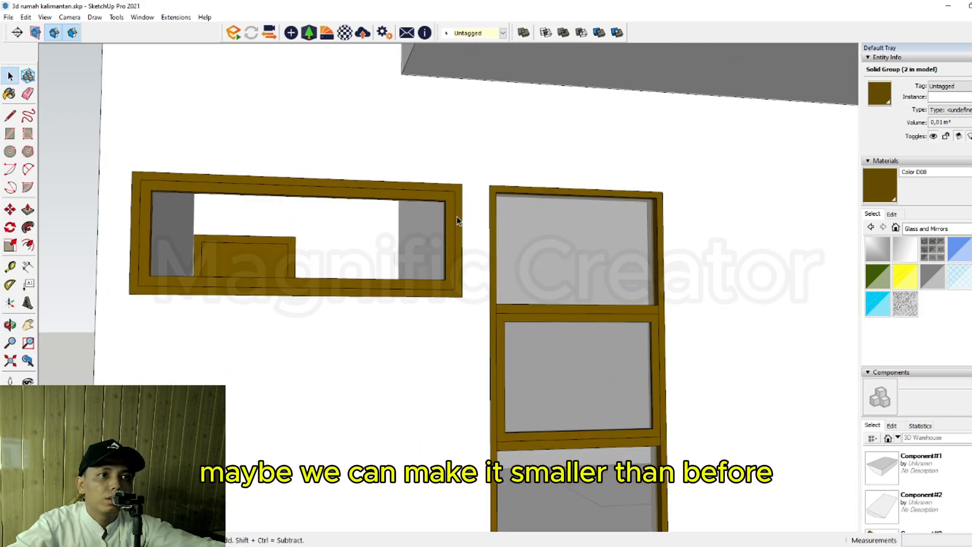
pyautogui.click(458, 214)
pyautogui.scroll(-2, 459, 208)
pyautogui.moveTo(436, 154); pyautogui.dragTo(505, 346)
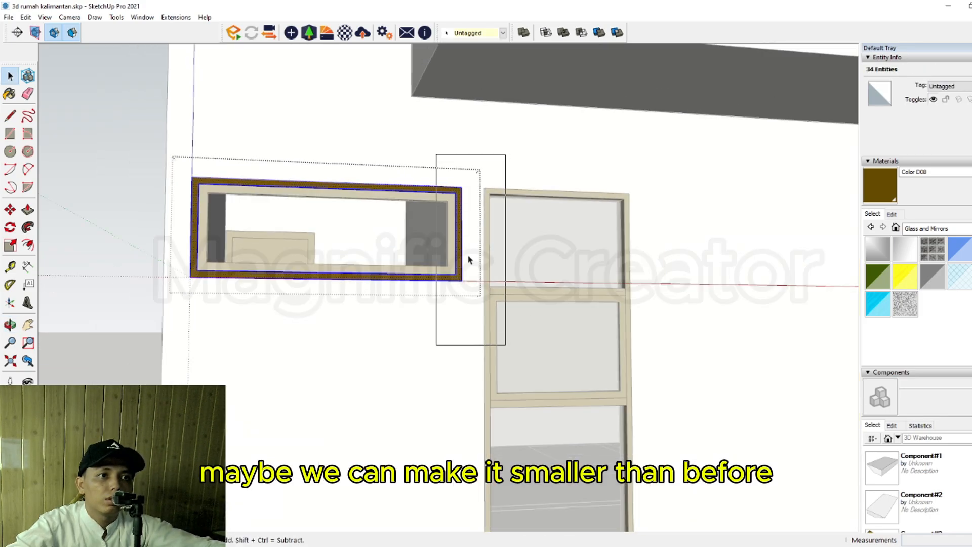
pyautogui.scroll(2, 466, 238)
pyautogui.moveTo(465, 224); pyautogui.dragTo(465, 230, button='middle')
pyautogui.click(466, 189)
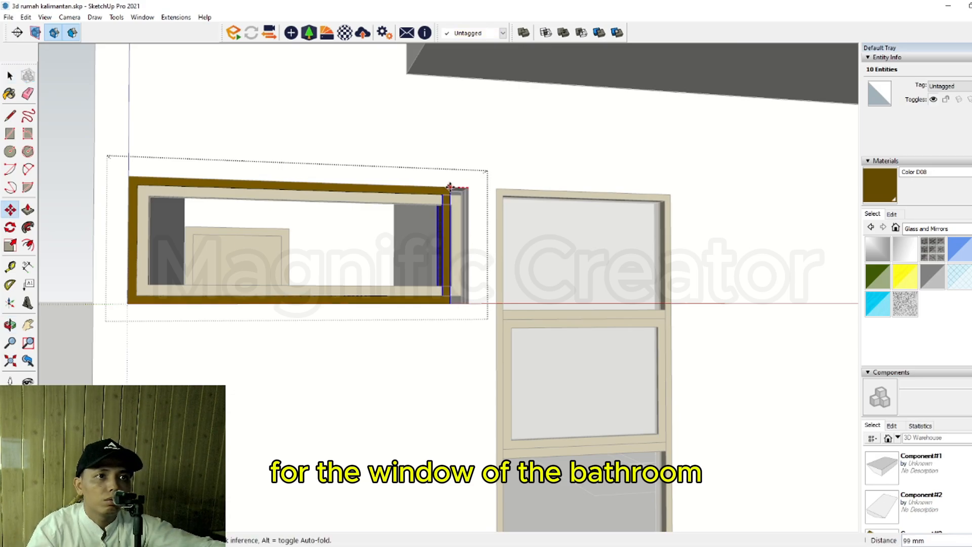
pyautogui.press('space')
# Step: Shorten the bathroom window's inner frame by about 327 mm so it fits inside the shortened outer frame
pyautogui.scroll(-1, 417, 143)
pyautogui.scroll(2, 442, 197)
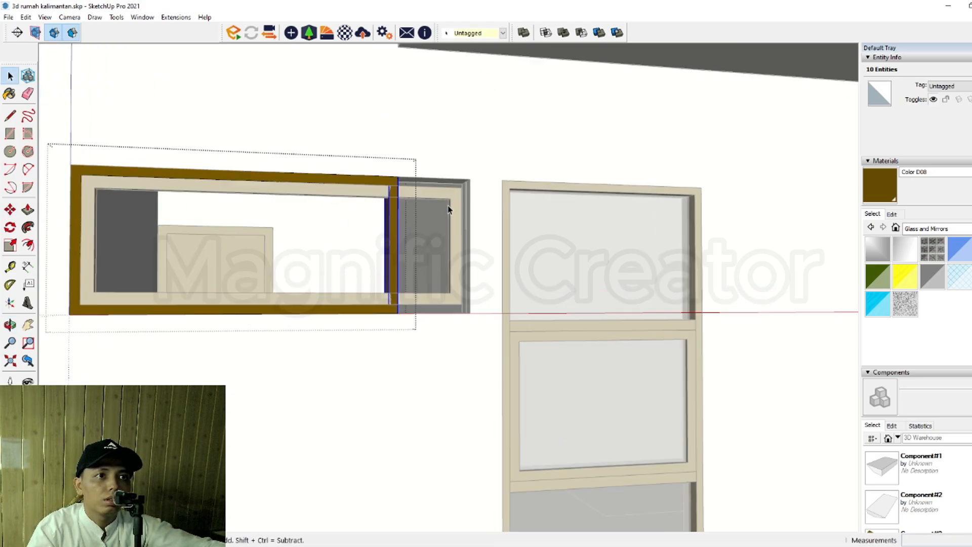
pyautogui.tripleClick(451, 204)
pyautogui.moveTo(418, 152); pyautogui.dragTo(486, 326)
pyautogui.scroll(2, 466, 241)
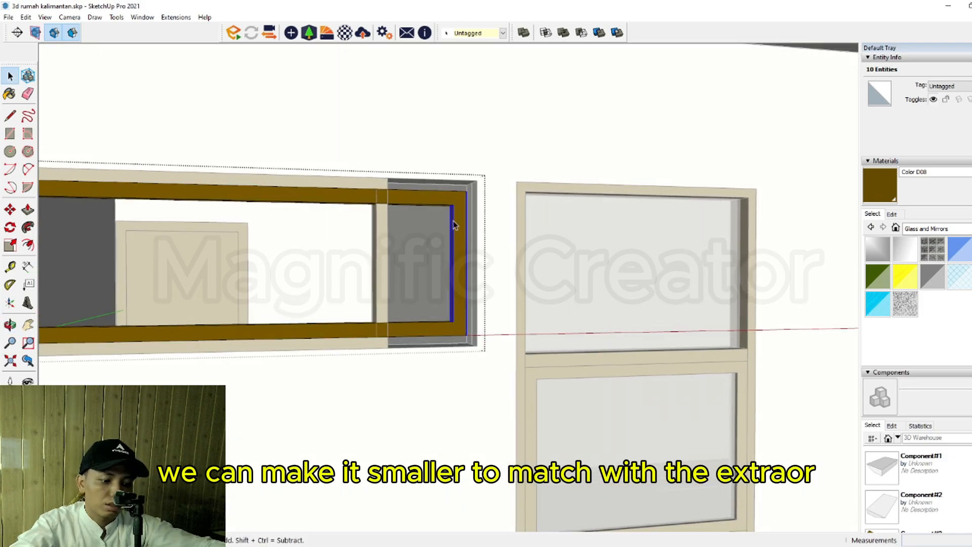
pyautogui.press('m')
pyautogui.click(467, 190)
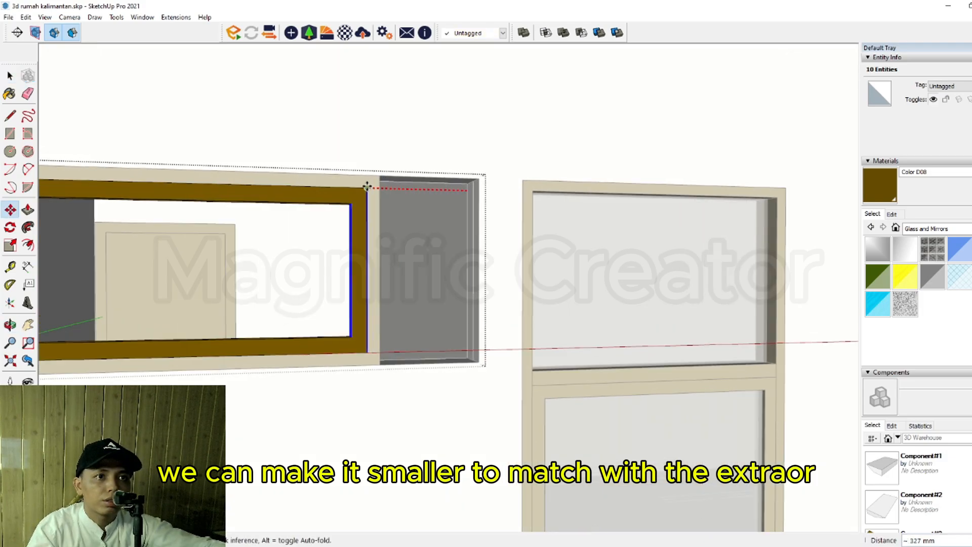
pyautogui.scroll(-2, 359, 203)
pyautogui.click(329, 224)
pyautogui.click(329, 225)
pyautogui.scroll(-1, 330, 225)
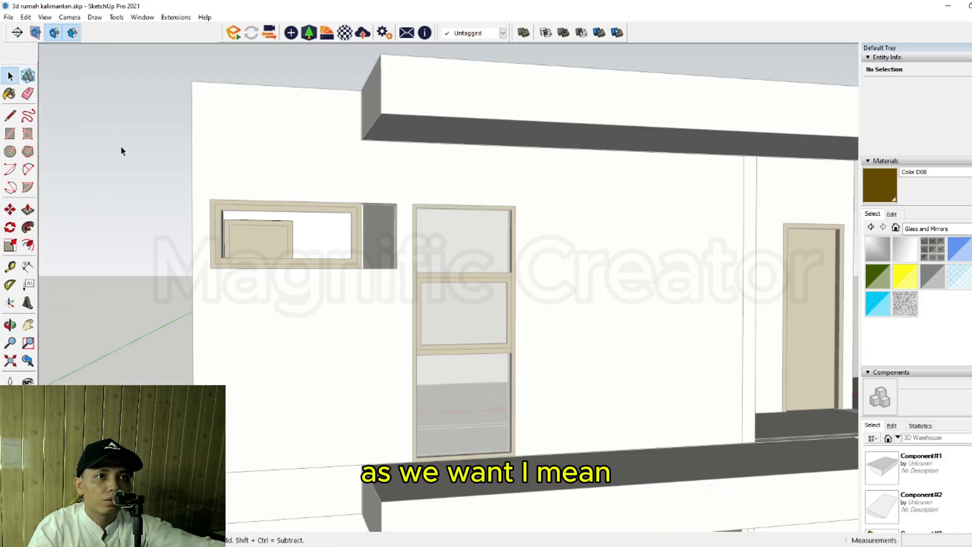
pyautogui.click(123, 149)
pyautogui.scroll(-1, 419, 400)
# Step: Delete the old frames of the small ground-floor window beside the entrance
pyautogui.keyDown('shift'); pyautogui.moveTo(420, 400); pyautogui.dragTo(410, 273, button='middle'); pyautogui.keyUp('shift')
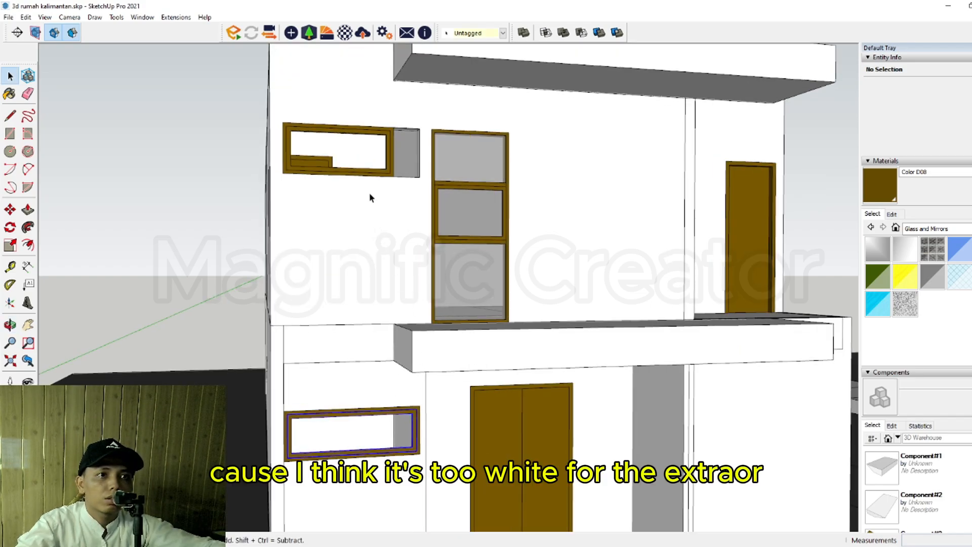
pyautogui.click(390, 163)
pyautogui.scroll(2, 390, 163)
pyautogui.press('m')
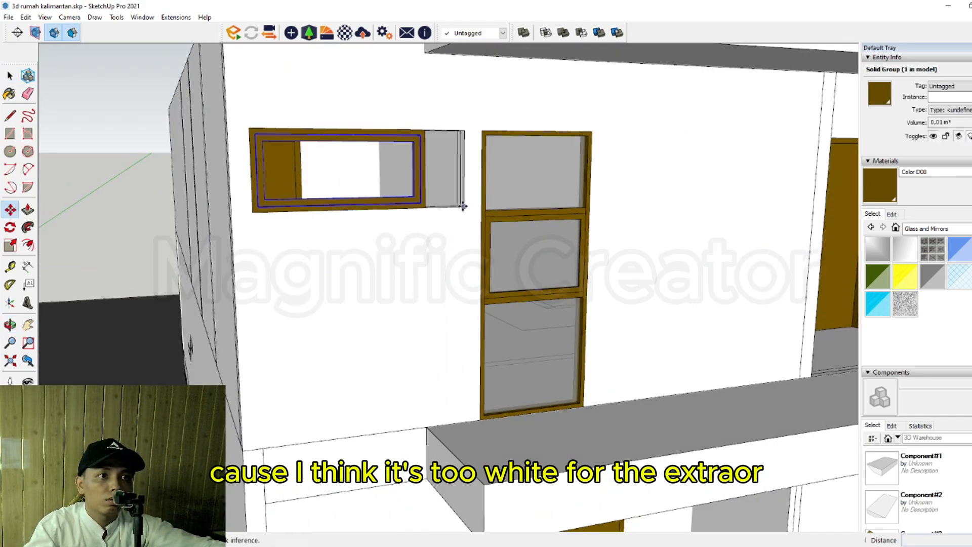
pyautogui.moveTo(462, 234); pyautogui.dragTo(464, 200, button='middle')
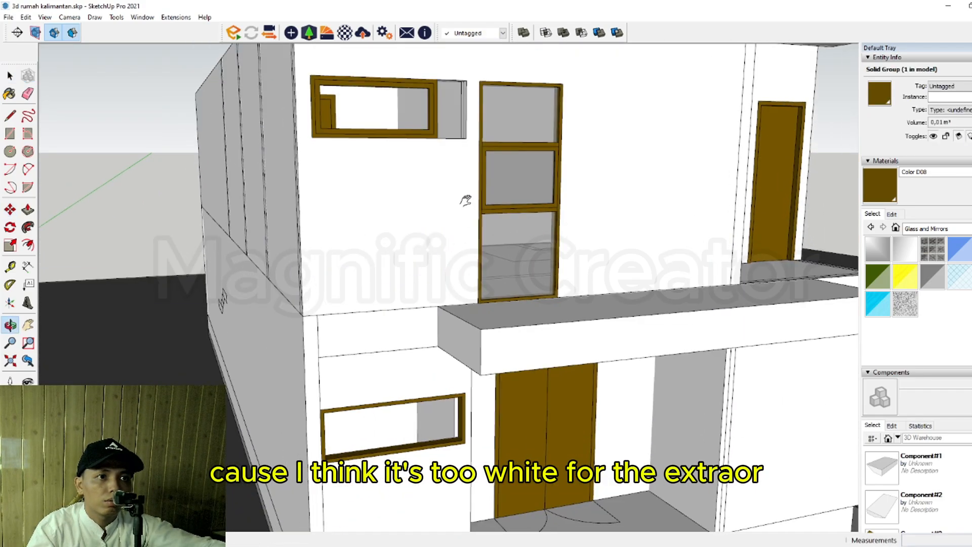
pyautogui.press('space')
pyautogui.click(463, 431)
pyautogui.press('Delete')
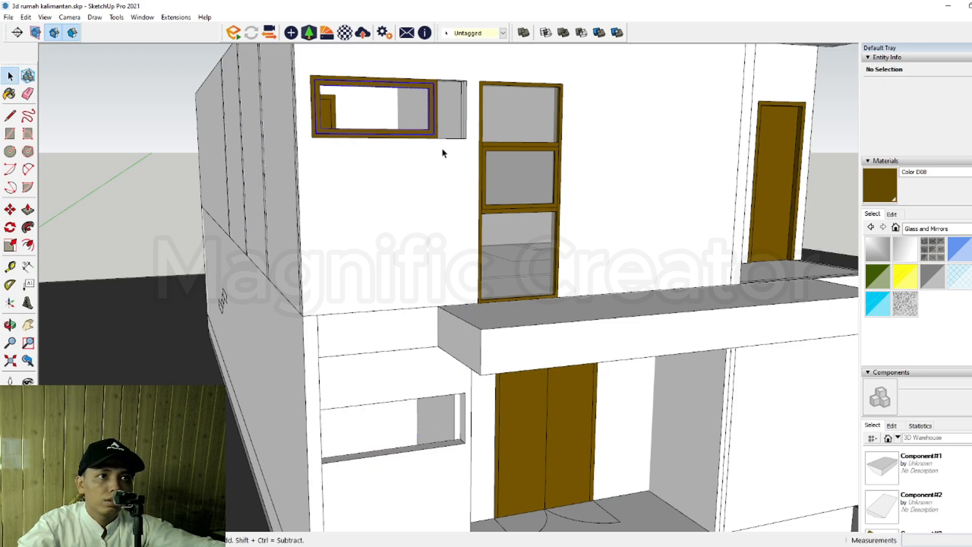
# Step: Try to copy the frame of the upper-floor bathroom window 3420 mm straight down into the ground-floor opening
pyautogui.click(434, 134)
pyautogui.press('m')
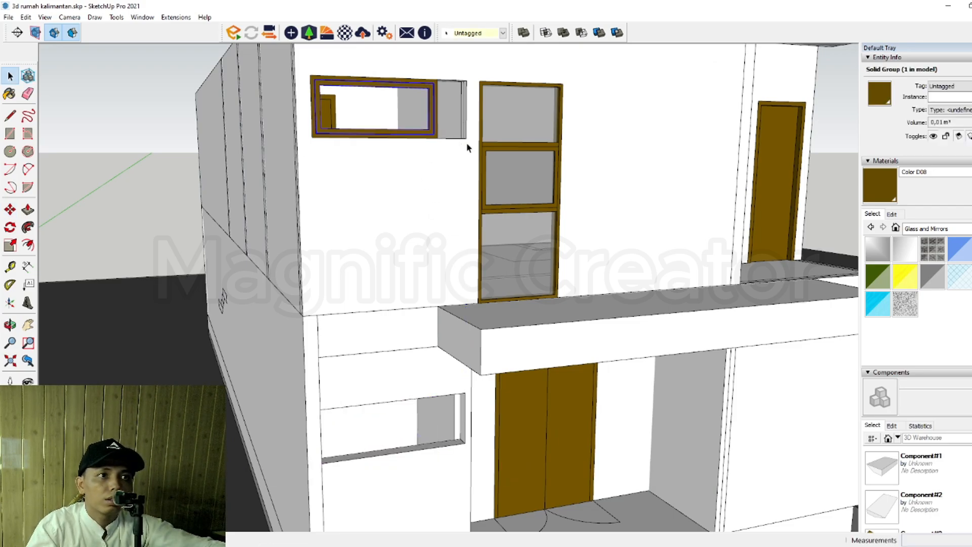
pyautogui.click(466, 138)
pyautogui.press('ctrl')
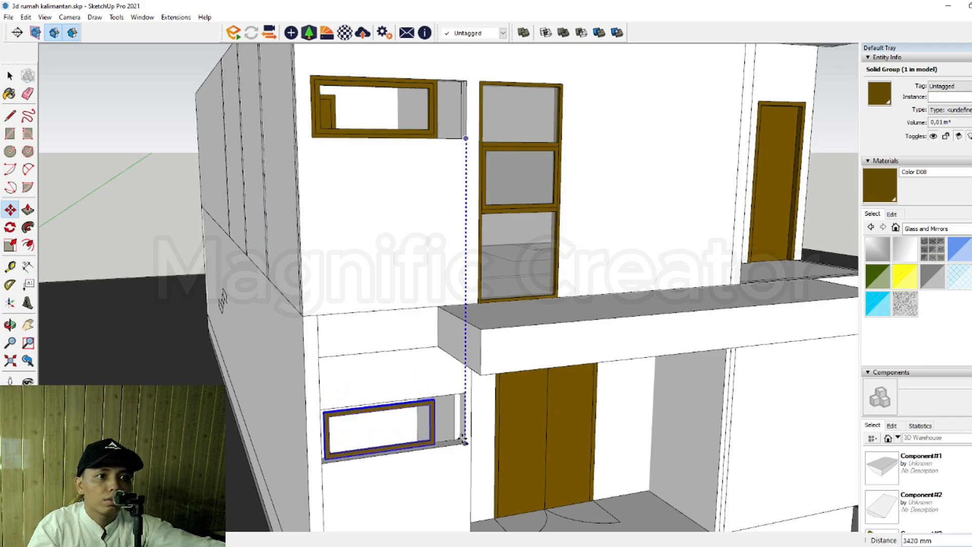
pyautogui.click(463, 429)
pyautogui.press('space')
pyautogui.scroll(3, 464, 423)
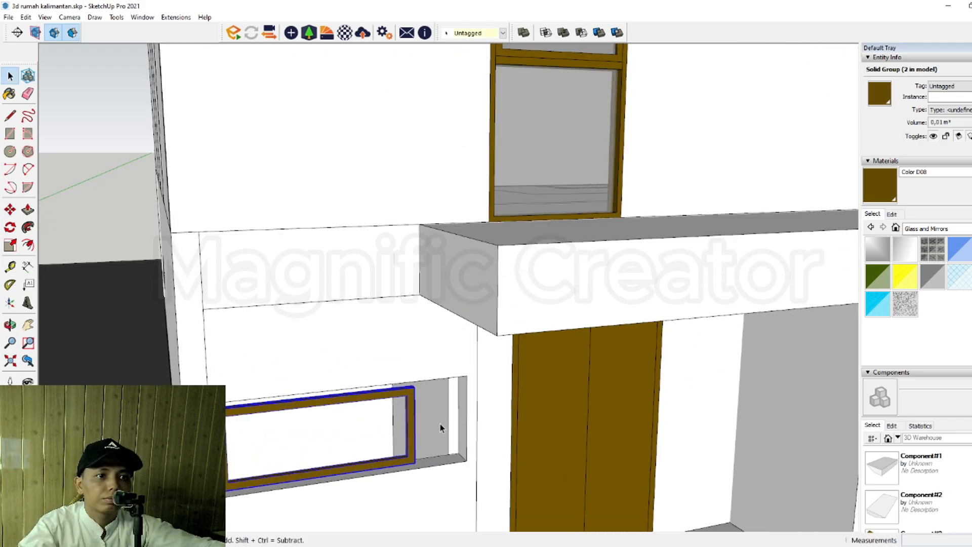
pyautogui.press('Delete')
# Step: Copy the complete upper-floor bathroom window straight down to the matching corner of the ground-floor opening
pyautogui.scroll(-4, 426, 462)
pyautogui.scroll(3, 402, 144)
pyautogui.keyDown('shift'); pyautogui.moveTo(404, 76); pyautogui.dragTo(409, 226, button='middle'); pyautogui.keyUp('shift')
pyautogui.scroll(2, 416, 200)
pyautogui.click(416, 199)
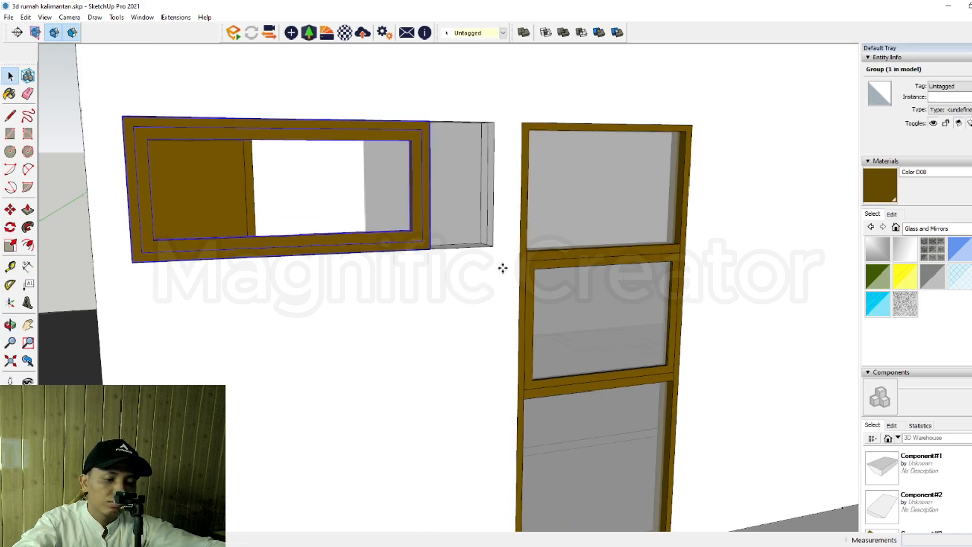
pyautogui.press('m')
pyautogui.click(491, 246)
pyautogui.press('ctrl')
pyautogui.scroll(-3, 486, 329)
pyautogui.scroll(-1, 480, 386)
pyautogui.keyDown('shift'); pyautogui.moveTo(480, 386); pyautogui.dragTo(448, 203, button='middle'); pyautogui.keyUp('shift')
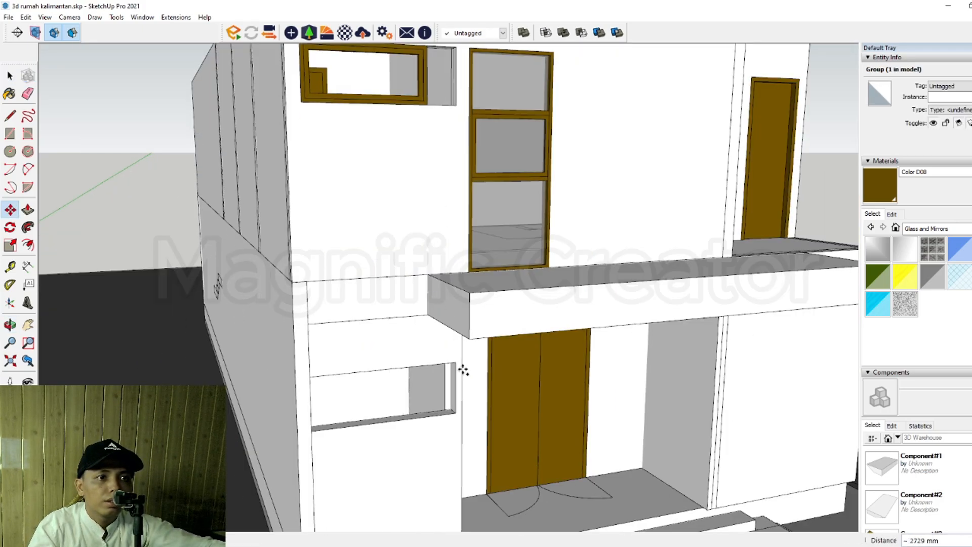
pyautogui.scroll(2, 465, 403)
pyautogui.click(450, 413)
pyautogui.press('space')
# Step: Push the side face of the ground-floor wall opening up to the shortened bathroom window frame
pyautogui.scroll(4, 448, 395)
pyautogui.doubleClick(447, 394)
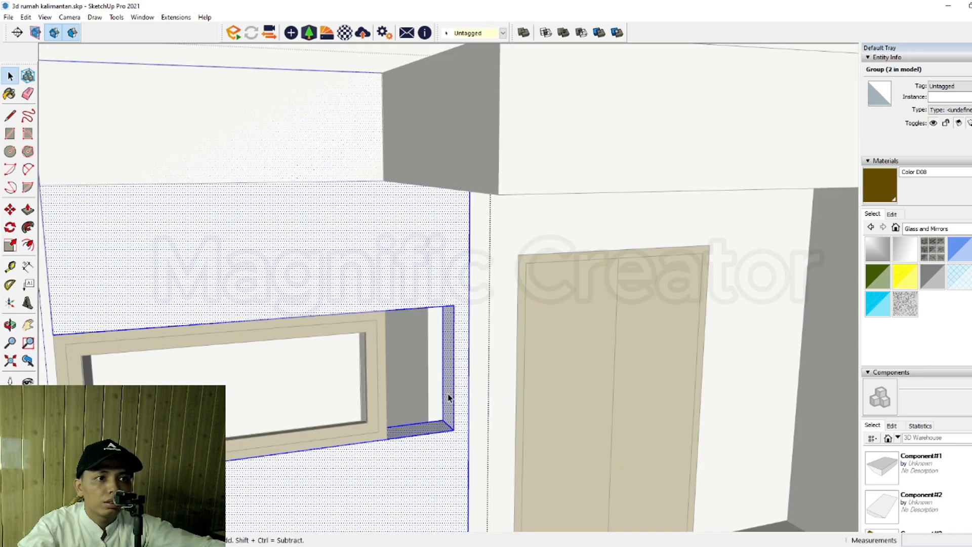
pyautogui.press('p')
pyautogui.click(441, 379)
pyautogui.click(384, 367)
pyautogui.press('space')
# Step: Push the side face of the upper-floor bathroom opening about 327 mm to meet its window frame and finish editing the wall
pyautogui.scroll(-3, 403, 330)
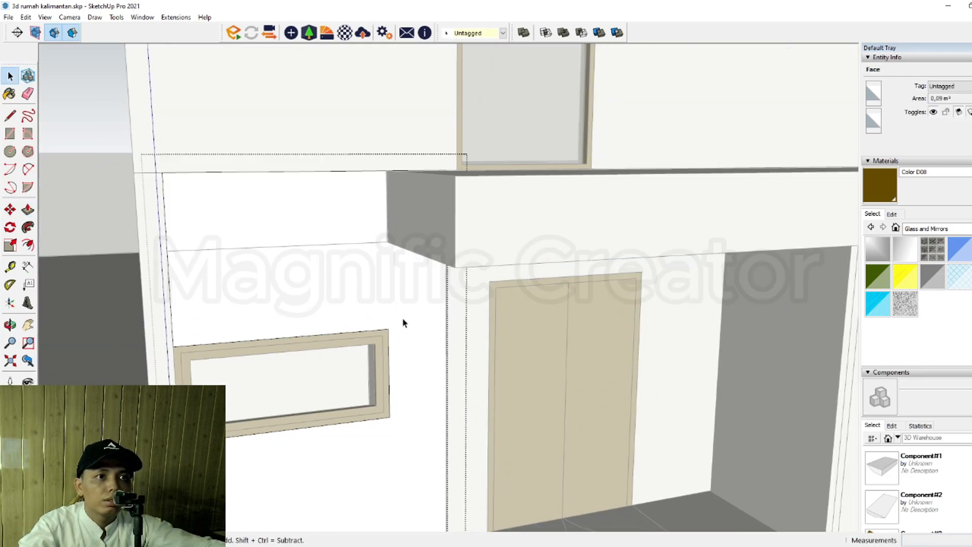
pyautogui.moveTo(403, 330); pyautogui.dragTo(408, 213, button='middle')
pyautogui.scroll(5, 479, 265)
pyautogui.tripleClick(483, 255)
pyautogui.scroll(2, 454, 264)
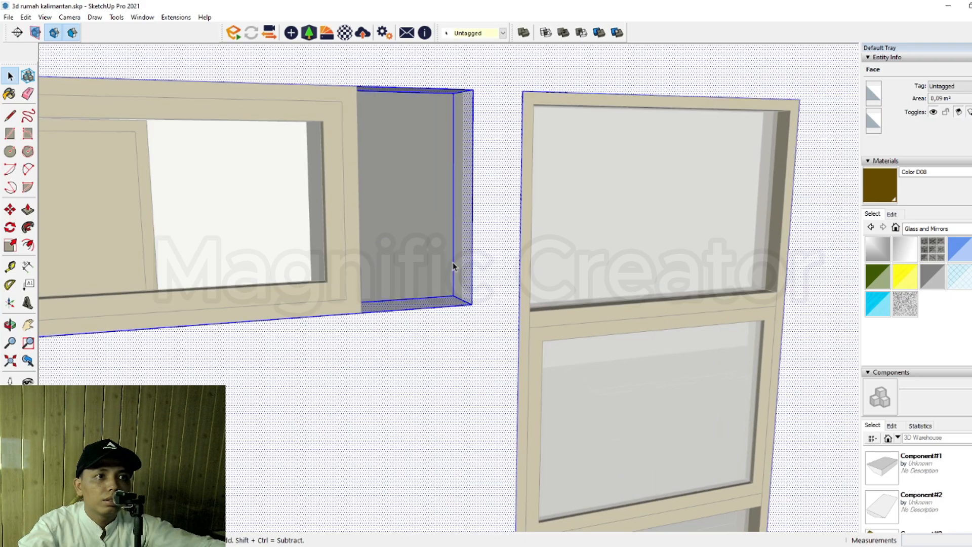
pyautogui.press('p')
pyautogui.click(474, 248)
pyautogui.click(347, 253)
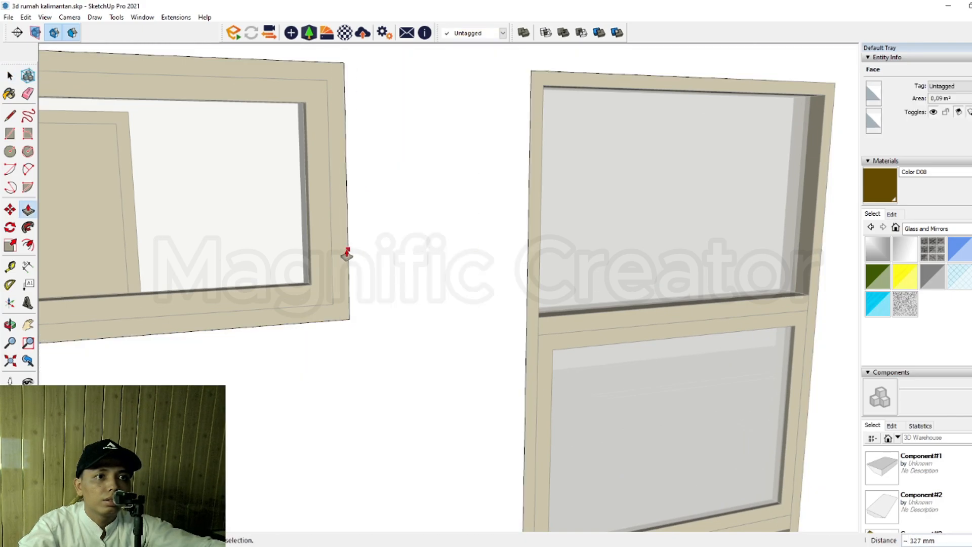
pyautogui.press('space')
pyautogui.scroll(-5, 377, 321)
pyautogui.click(136, 237)
# Step: Build a grouped vertical wall, 477 by 1200 mm in plan, from the lower canopy's end beside the tall window up to the upper canopy
pyautogui.scroll(-2, 395, 326)
pyautogui.moveTo(396, 327); pyautogui.dragTo(379, 275, button='middle')
pyautogui.scroll(2, 377, 277)
pyautogui.moveTo(329, 307); pyautogui.dragTo(358, 329, button='middle')
pyautogui.press('r')
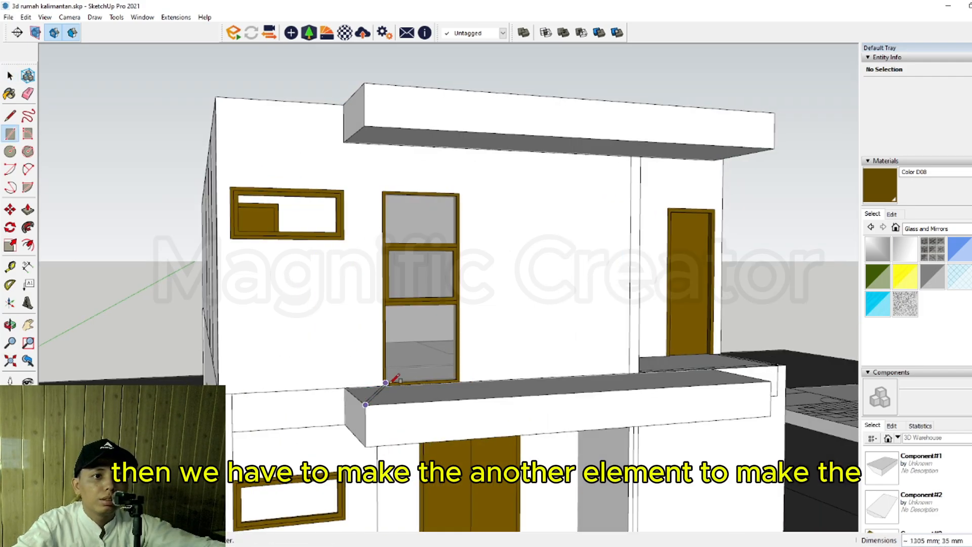
pyautogui.scroll(2, 394, 378)
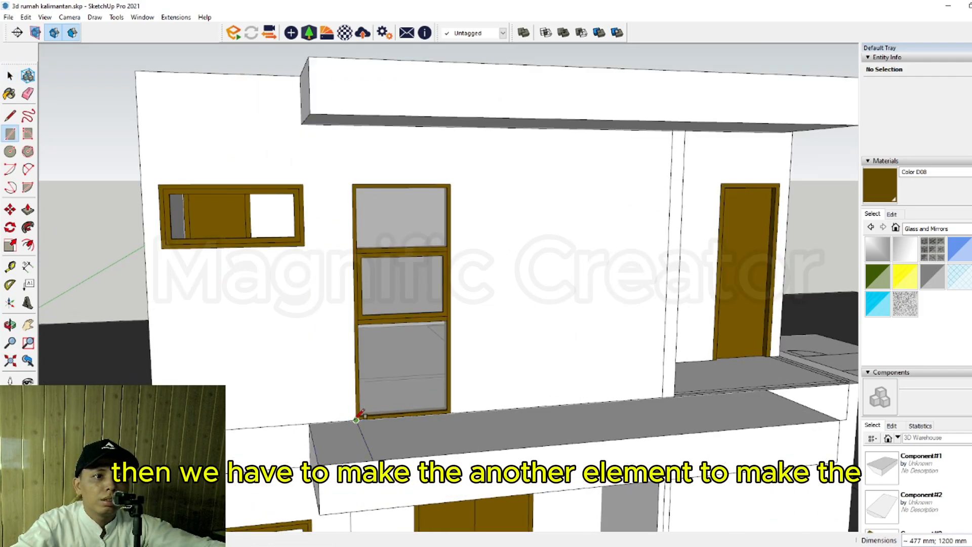
pyautogui.click(351, 423)
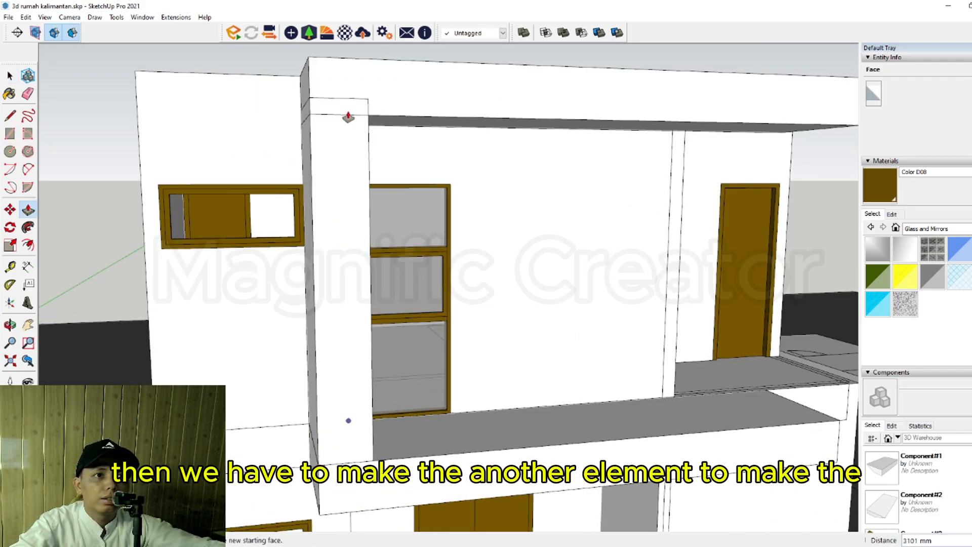
pyautogui.tripleClick(351, 162)
pyautogui.scroll(-3, 456, 249)
# Step: Draw a rectangle at wall-top height over the upper-floor balcony, from the outer wall corner to the front wall
pyautogui.moveTo(521, 248); pyautogui.dragTo(341, 177, button='middle')
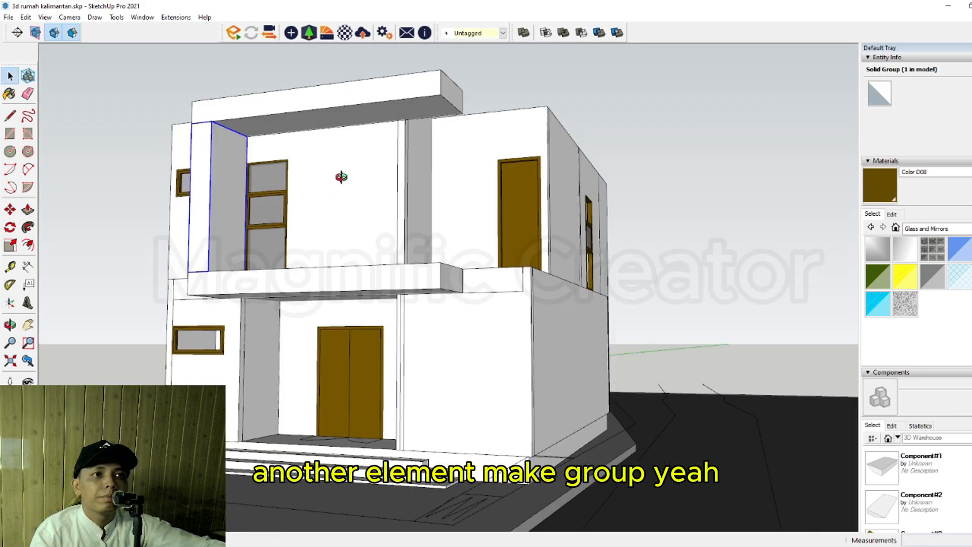
pyautogui.scroll(-1, 372, 235)
pyautogui.keyDown('shift'); pyautogui.moveTo(370, 234); pyautogui.dragTo(330, 467, button='middle'); pyautogui.keyUp('shift')
pyautogui.scroll(-1, 477, 293)
pyautogui.scroll(1, 452, 277)
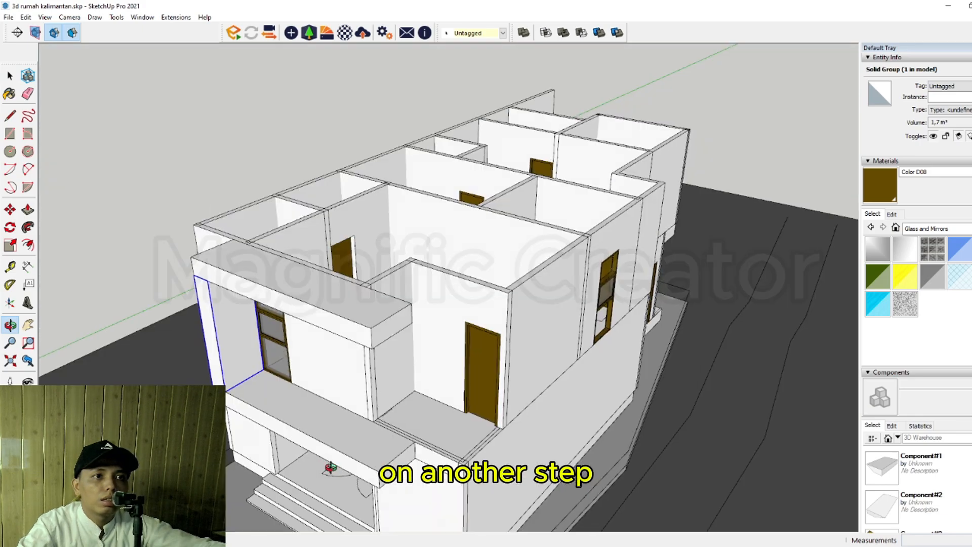
pyautogui.scroll(1, 408, 314)
pyautogui.moveTo(408, 315); pyautogui.dragTo(434, 323, button='middle')
pyautogui.press('r')
pyautogui.click(460, 339)
pyautogui.scroll(1, 304, 308)
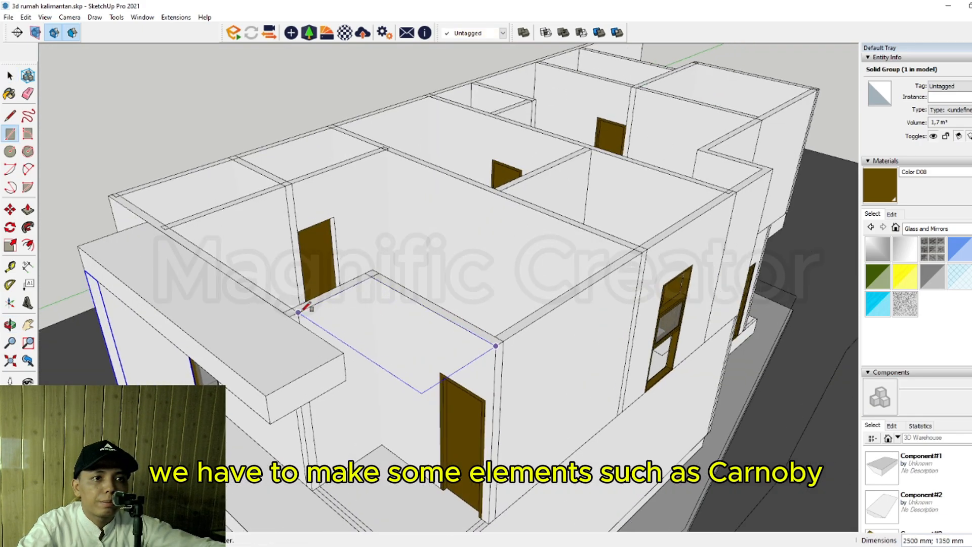
pyautogui.click(294, 314)
pyautogui.press('space')
# Step: Extrude the rectangle above the balcony downward into a canopy and group it
pyautogui.scroll(1, 431, 368)
pyautogui.moveTo(439, 368); pyautogui.dragTo(449, 248, button='middle')
pyautogui.press('p')
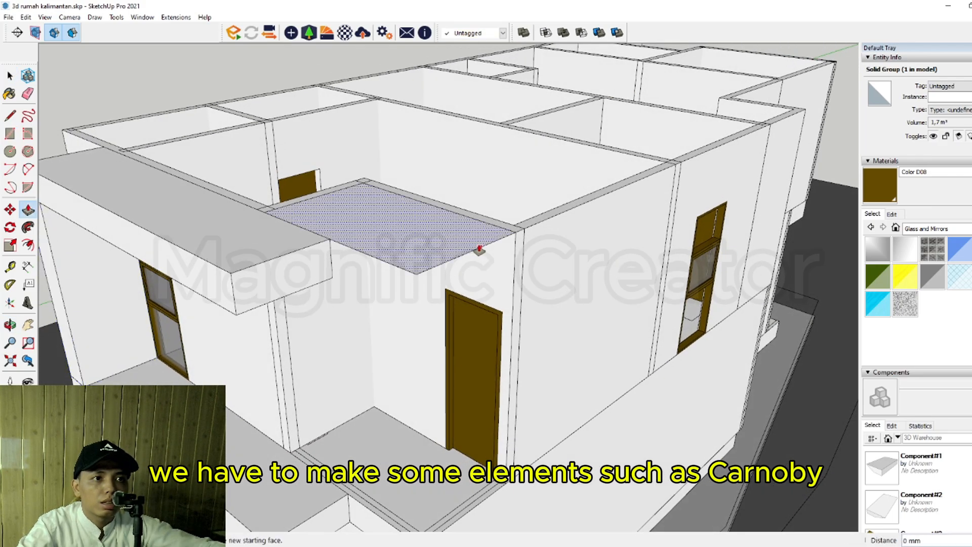
pyautogui.click(478, 248)
pyautogui.hotkey('ctrl', 'z')
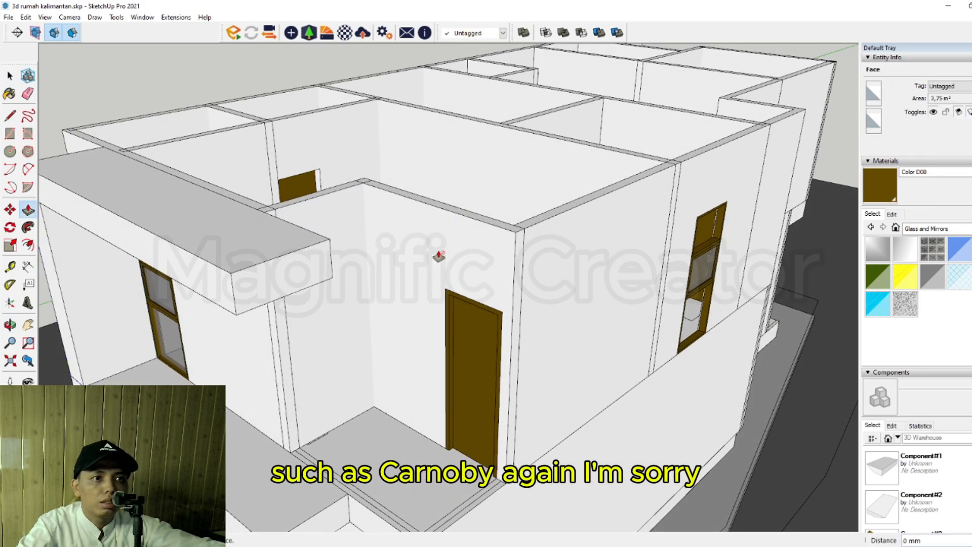
pyautogui.hotkey('ctrl', 'y')
pyautogui.press('space')
pyautogui.tripleClick(431, 242)
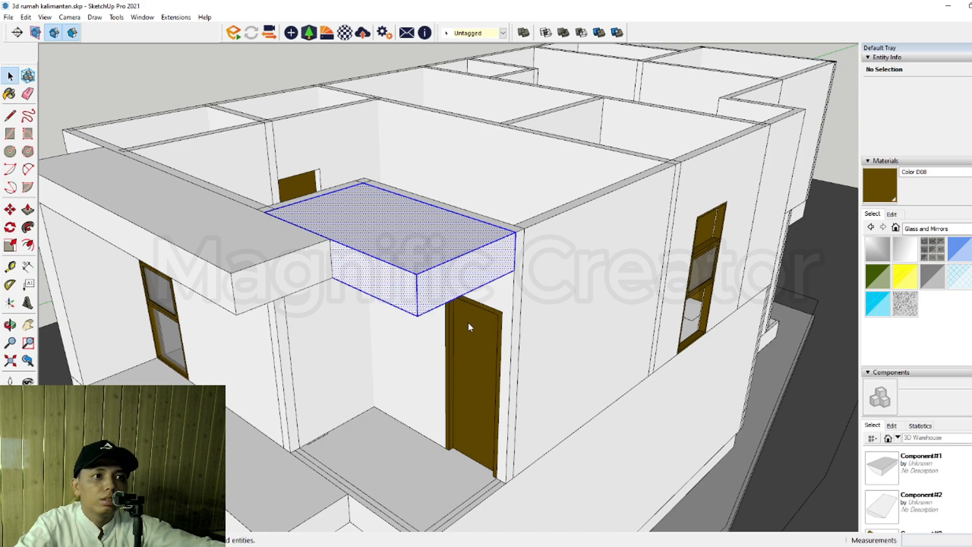
pyautogui.hotkey('ctrl', 'g')
# Step: Draw a 7775 by 9350 mm roof rectangle across the tops of the upper-floor walls
pyautogui.moveTo(436, 312); pyautogui.dragTo(325, 375, button='middle')
pyautogui.press('r')
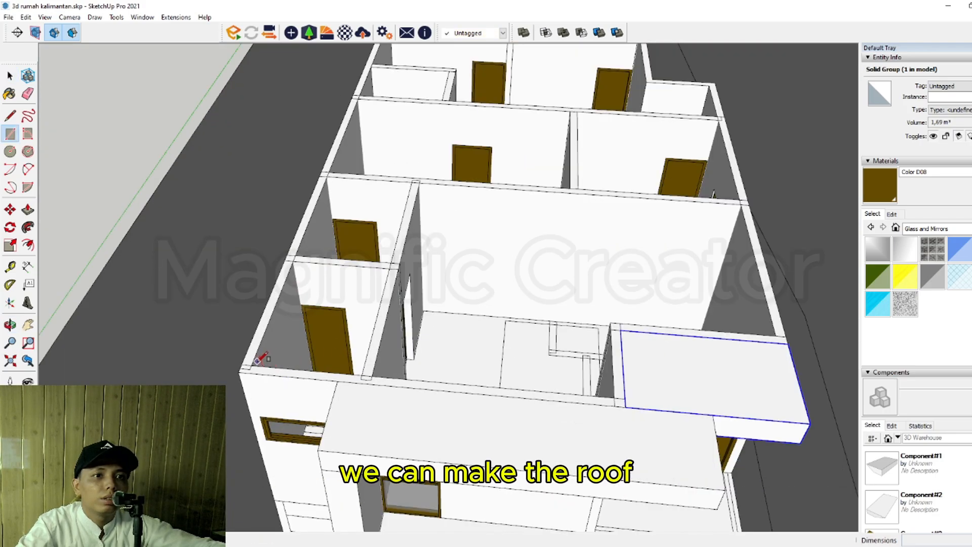
pyautogui.scroll(2, 256, 362)
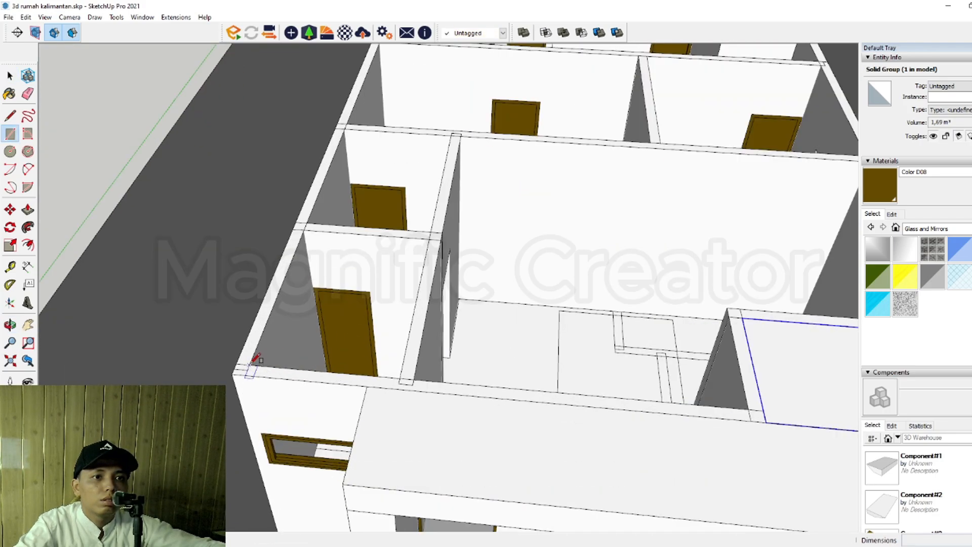
pyautogui.click(256, 360)
pyautogui.scroll(-4, 289, 352)
pyautogui.scroll(3, 655, 150)
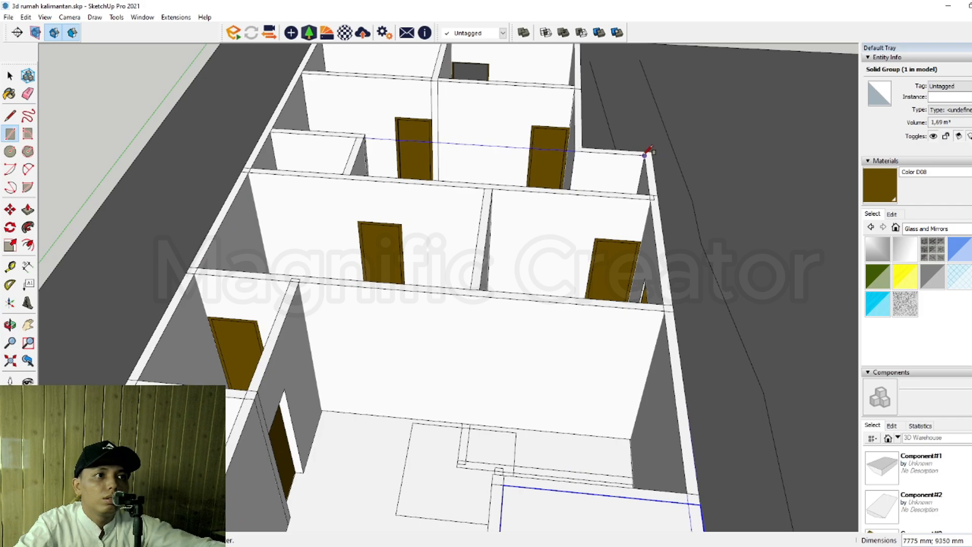
pyautogui.click(645, 155)
pyautogui.press('space')
# Step: Extrude the roof rectangle 150 mm upward and make the slab a group
pyautogui.scroll(-5, 569, 212)
pyautogui.moveTo(539, 262); pyautogui.dragTo(369, 223, button='middle')
pyautogui.press('p')
pyautogui.click(372, 220)
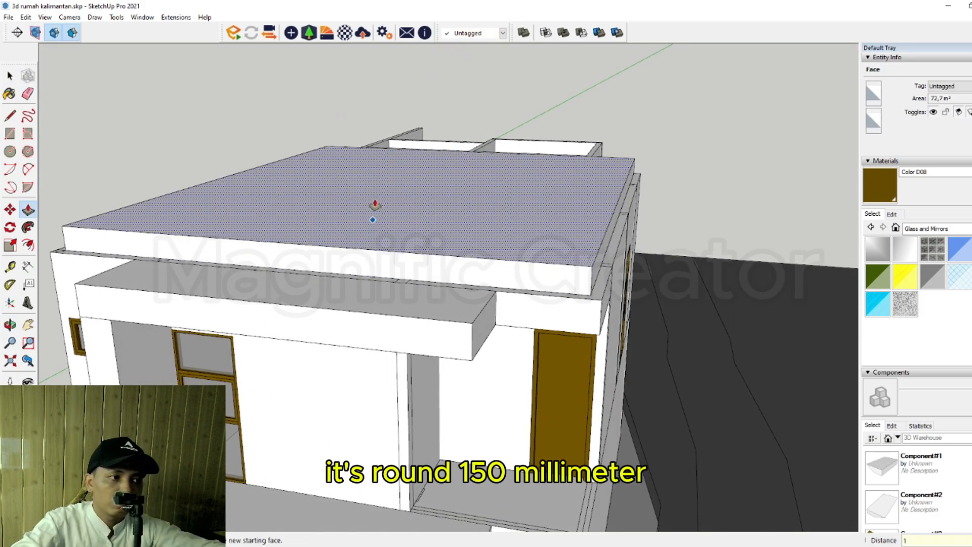
pyautogui.press('Return')
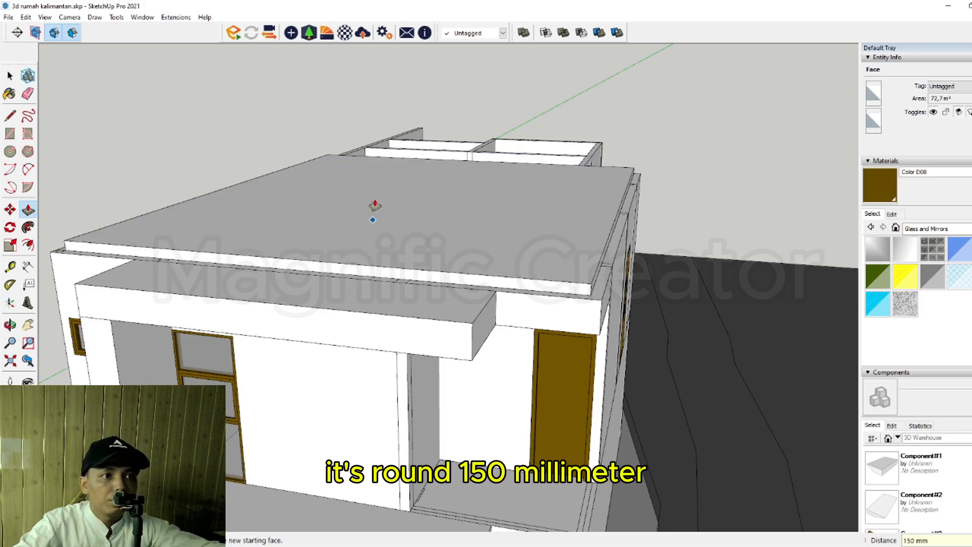
pyautogui.tripleClick(452, 256)
pyautogui.hotkey('ctrl', 'g')
# Step: Move the roof slab straight down until its top surface is level with the wall tops
pyautogui.scroll(3, 603, 304)
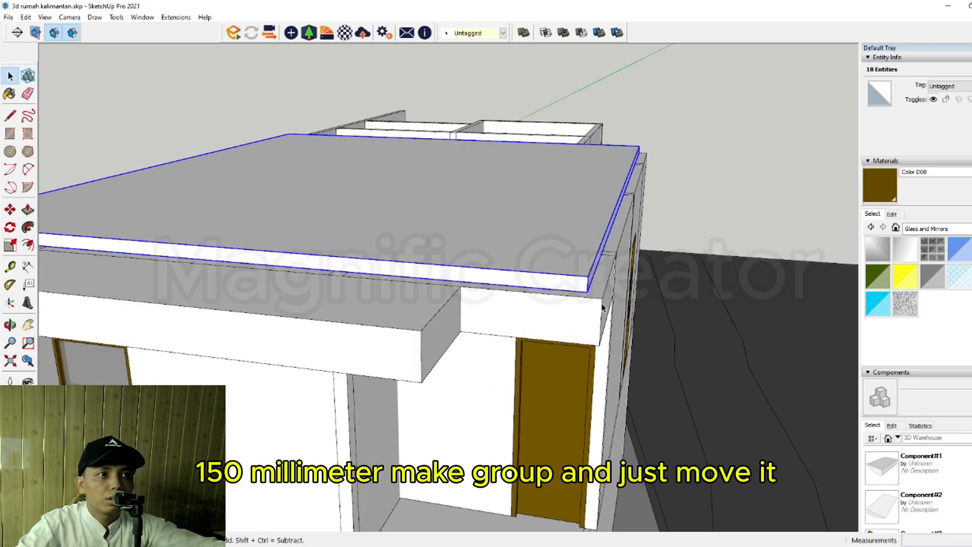
pyautogui.moveTo(602, 304); pyautogui.dragTo(527, 259, button='middle')
pyautogui.press('m')
pyautogui.click(525, 248)
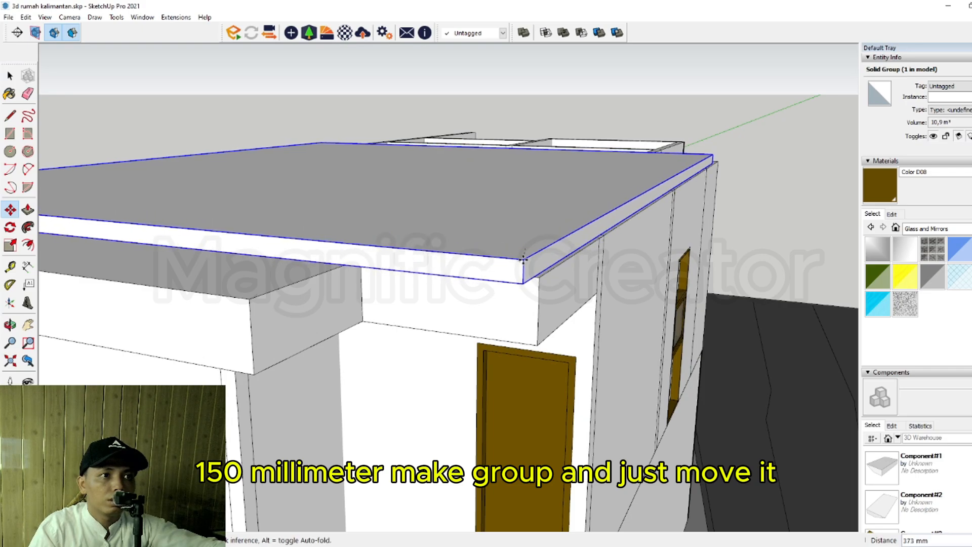
pyautogui.press('ctrl')
pyautogui.scroll(2, 526, 261)
pyautogui.click(526, 262)
pyautogui.scroll(-3, 526, 261)
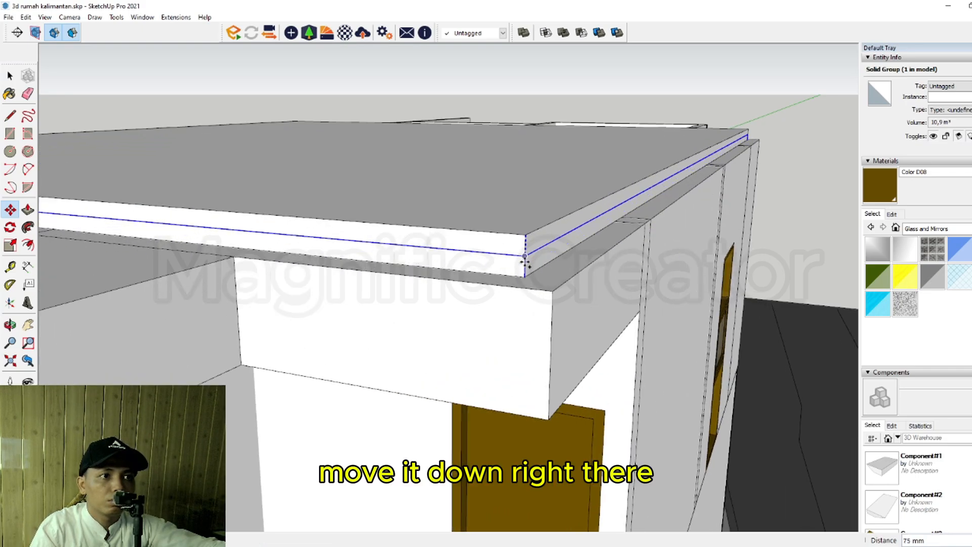
pyautogui.press('space')
pyautogui.scroll(-2, 475, 237)
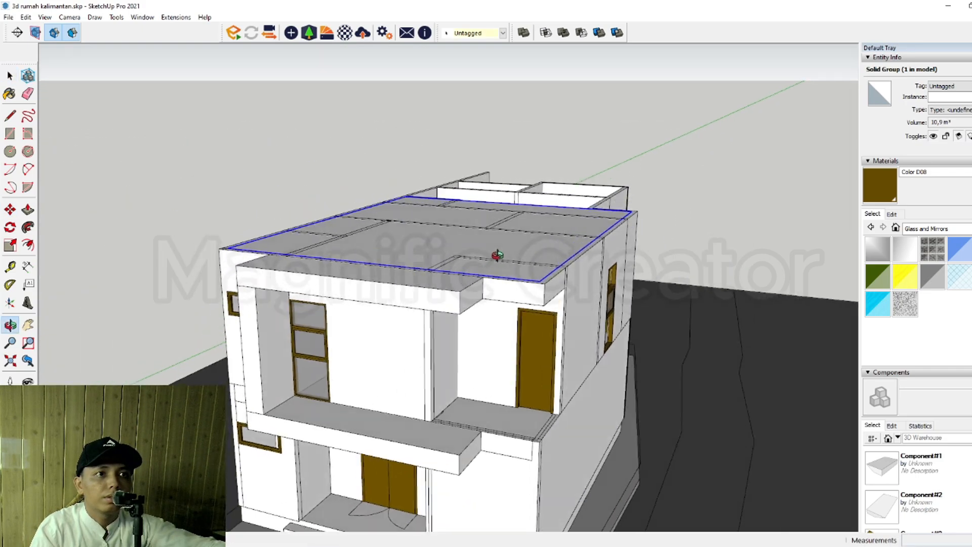
# Step: Draw a rectangle on top of the roof slab from its front corner to the opposite rear corner
pyautogui.moveTo(434, 253); pyautogui.dragTo(579, 340, button='middle')
pyautogui.scroll(2, 579, 341)
pyautogui.moveTo(593, 303)
pyautogui.mouseDown(button='middle')
pyautogui.moveTo(554, 314)
pyautogui.moveTo(570, 249)
pyautogui.moveTo(571, 152)
pyautogui.moveTo(593, 308)
pyautogui.mouseUp(button='middle')
pyautogui.scroll(1, 592, 308)
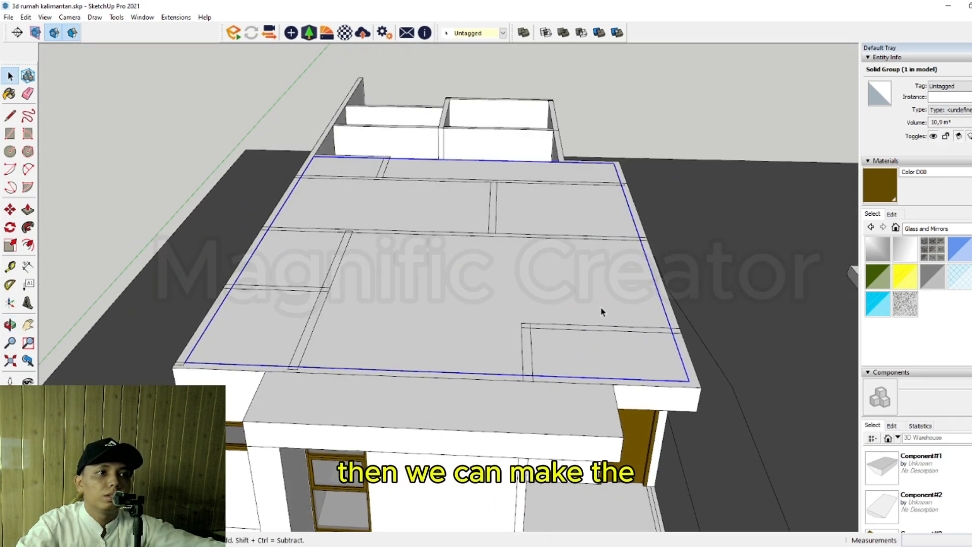
pyautogui.press('r')
pyautogui.moveTo(377, 303); pyautogui.dragTo(373, 327, button='middle')
pyautogui.scroll(2, 343, 204)
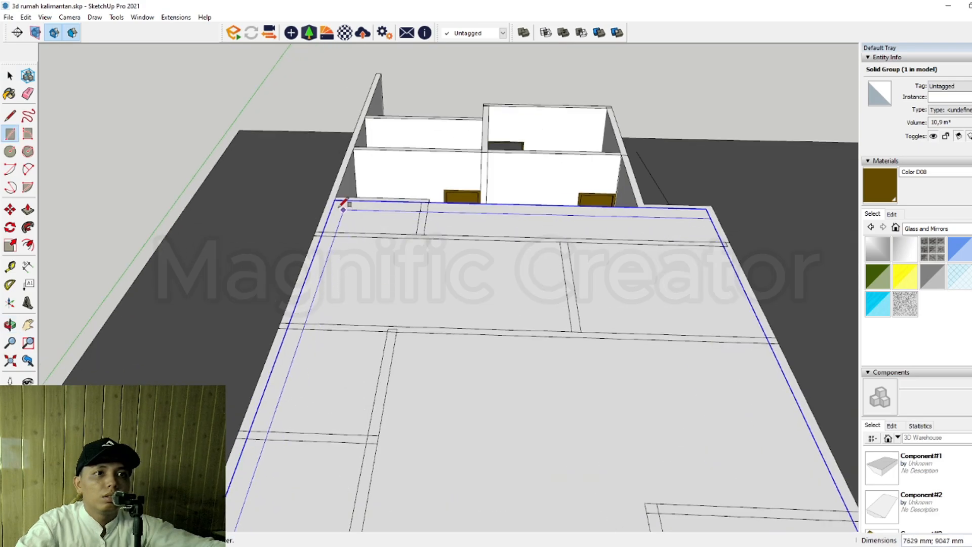
pyautogui.click(339, 202)
pyautogui.press('space')
# Step: Offset the rectangle on the roof slab 600 mm inward and delete the outer strip
pyautogui.scroll(-2, 415, 229)
pyautogui.scroll(2, 652, 274)
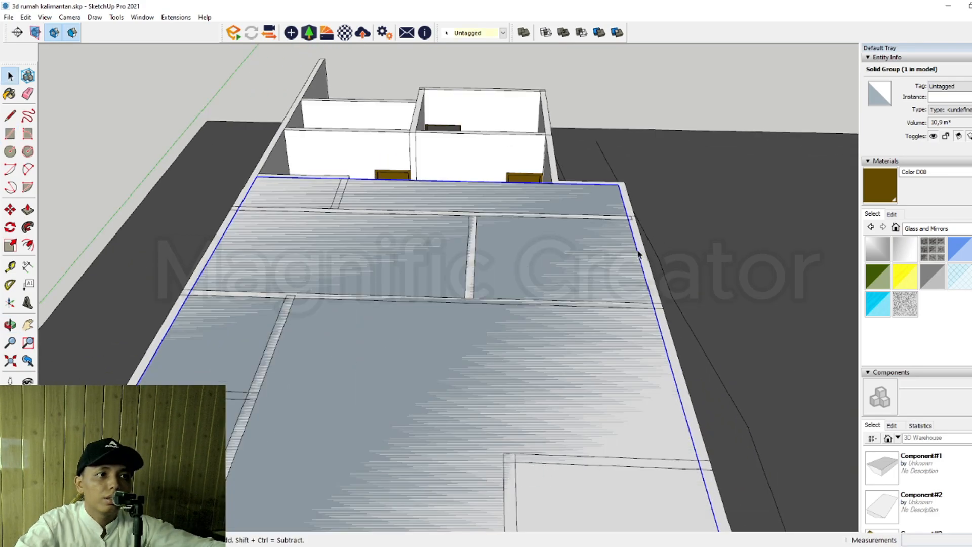
pyautogui.doubleClick(639, 257)
pyautogui.scroll(-2, 631, 264)
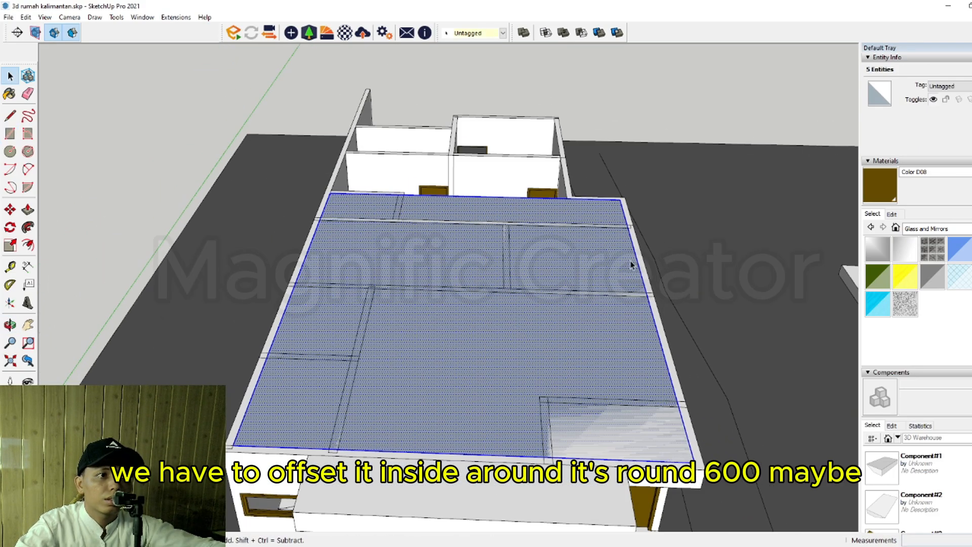
pyautogui.press('f')
pyautogui.click(632, 255)
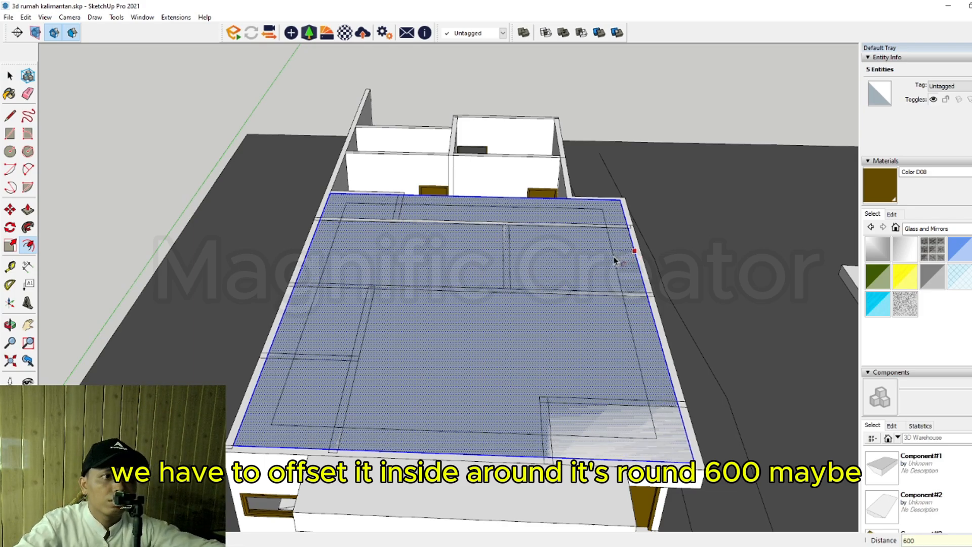
pyautogui.press('Return')
pyautogui.press('space')
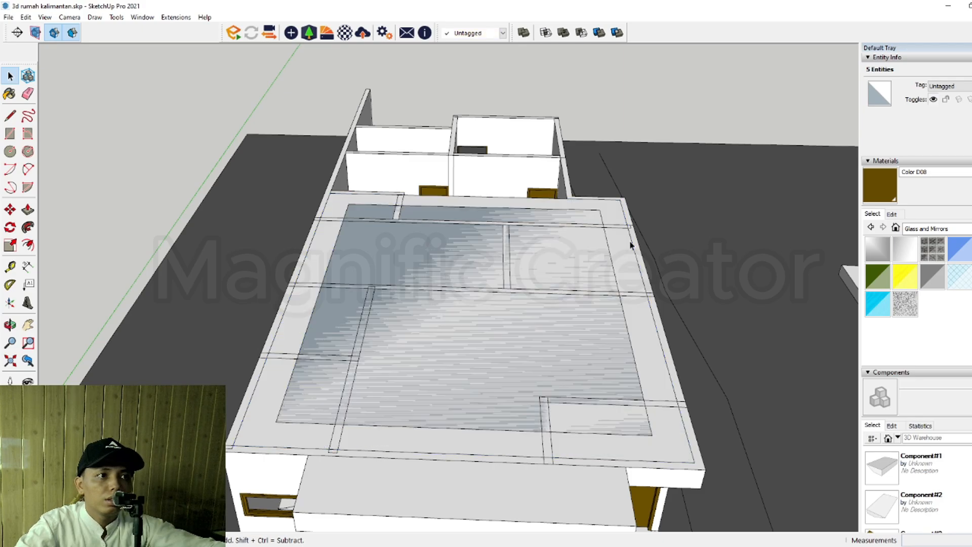
pyautogui.tripleClick(631, 241)
pyautogui.press('Delete')
# Step: Rotate a copy of the roof rectangle's front edge by 45° about its front-left corner
pyautogui.moveTo(419, 407); pyautogui.dragTo(386, 440, button='middle')
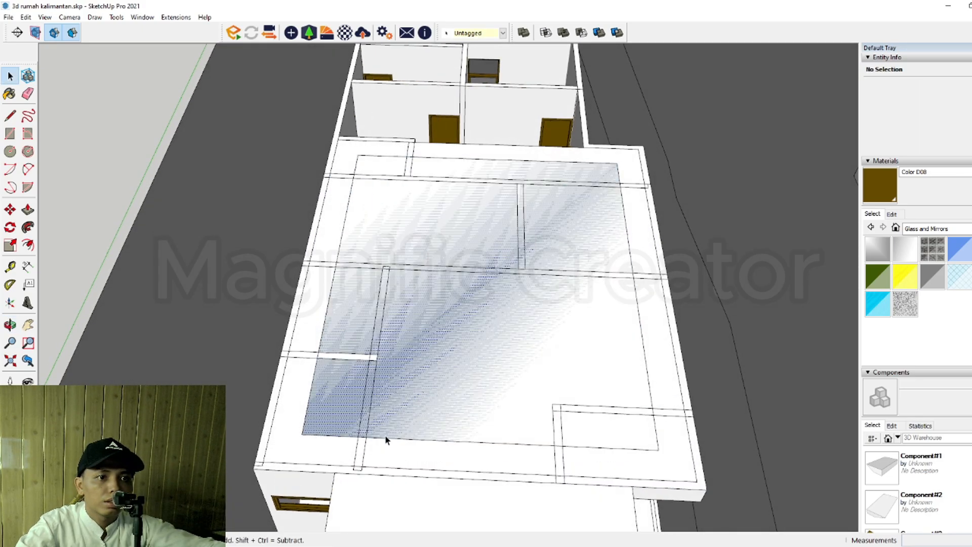
pyautogui.scroll(1, 385, 441)
pyautogui.click(383, 439)
pyautogui.scroll(2, 375, 440)
pyautogui.click(366, 441)
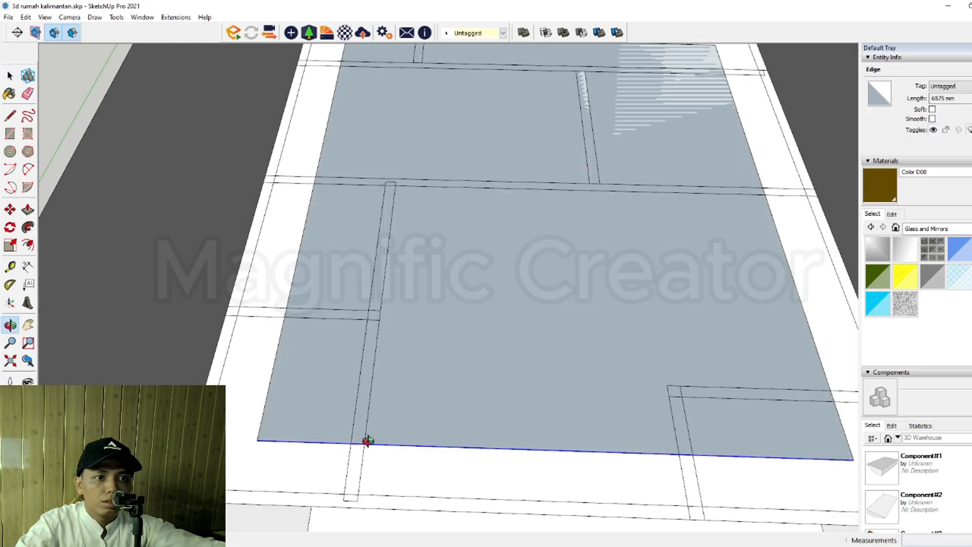
pyautogui.scroll(-2, 379, 444)
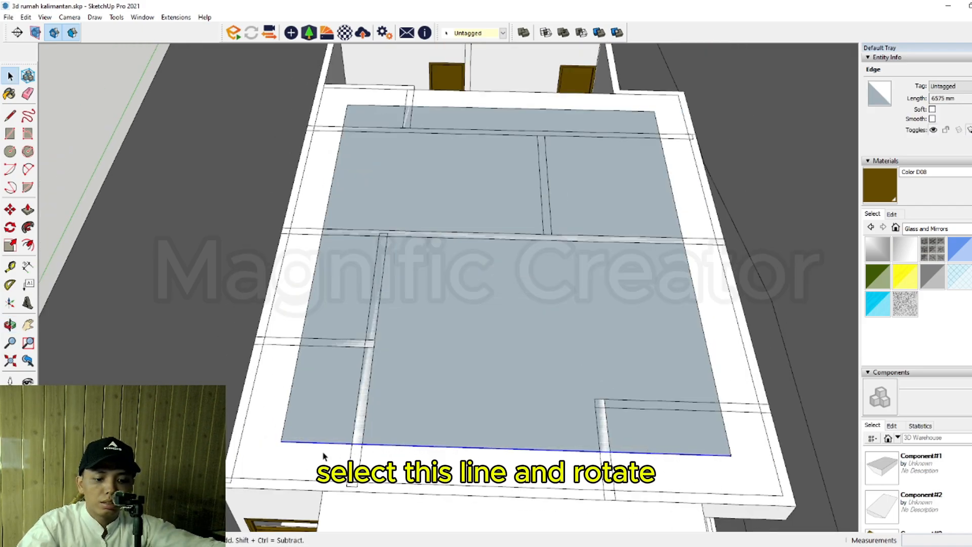
pyautogui.press('q')
pyautogui.click(281, 441)
pyautogui.click(377, 444)
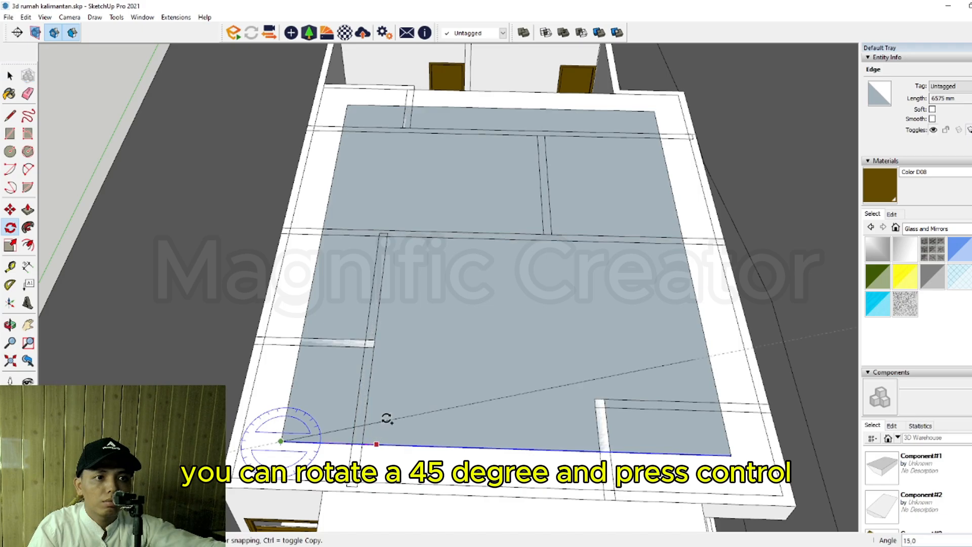
pyautogui.write('45')
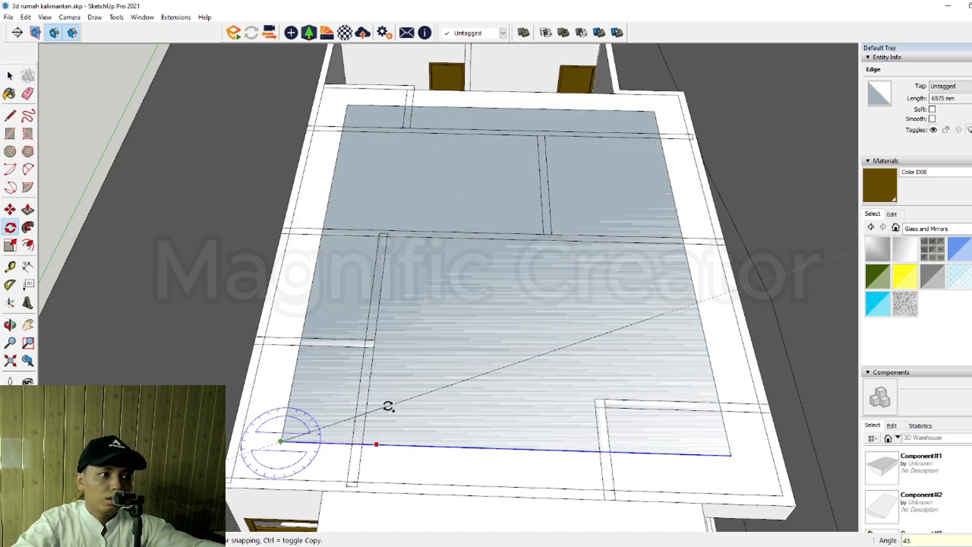
pyautogui.press('Return')
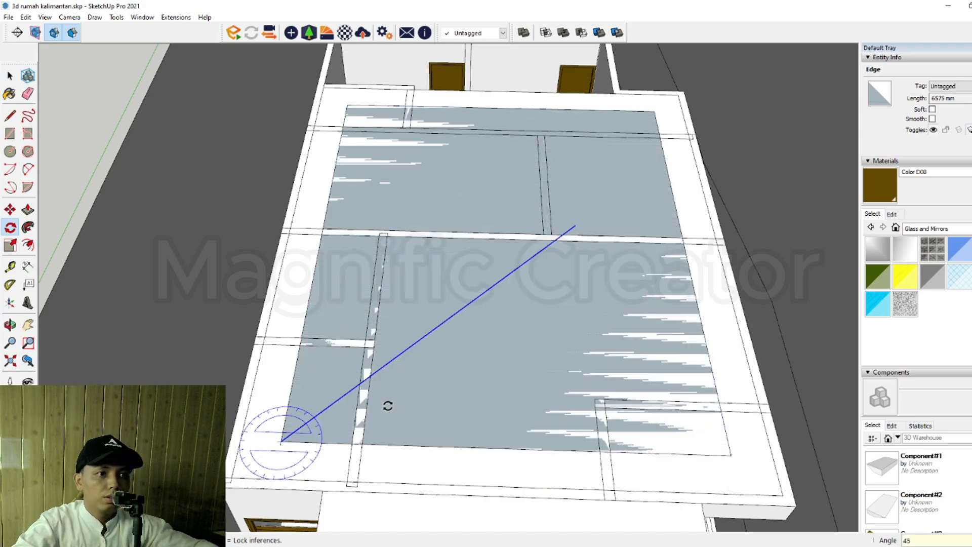
pyautogui.press('space')
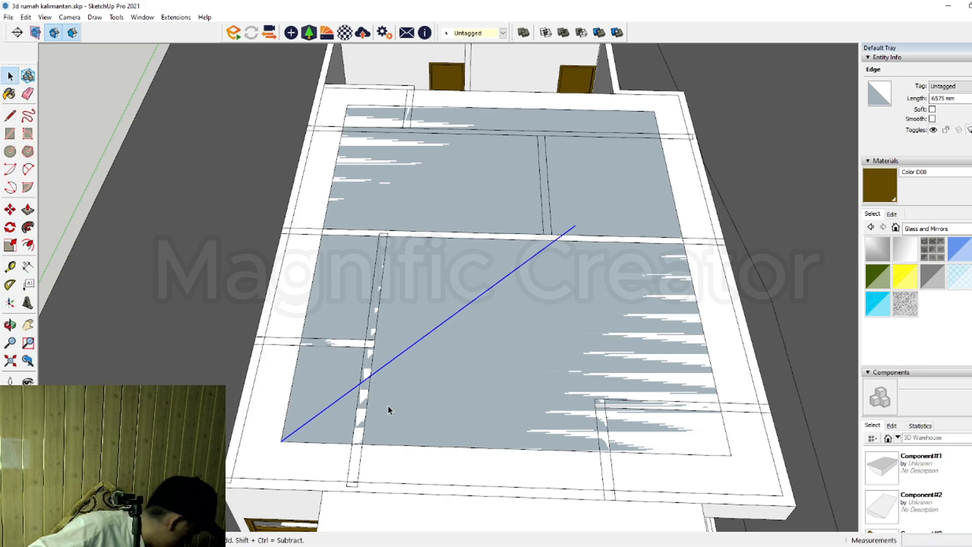
# Step: Rotate a copy of the same front edge by 45° the opposite way about the front-right corner
pyautogui.click(416, 446)
pyautogui.scroll(2, 478, 436)
pyautogui.keyDown('shift'); pyautogui.moveTo(478, 436); pyautogui.dragTo(451, 432, button='middle'); pyautogui.keyUp('shift')
pyautogui.press('q')
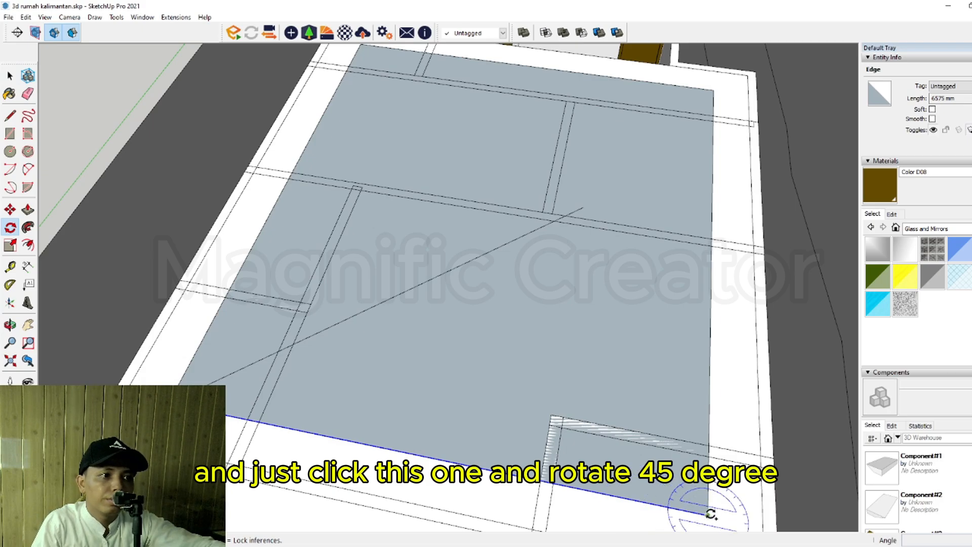
pyautogui.click(458, 460)
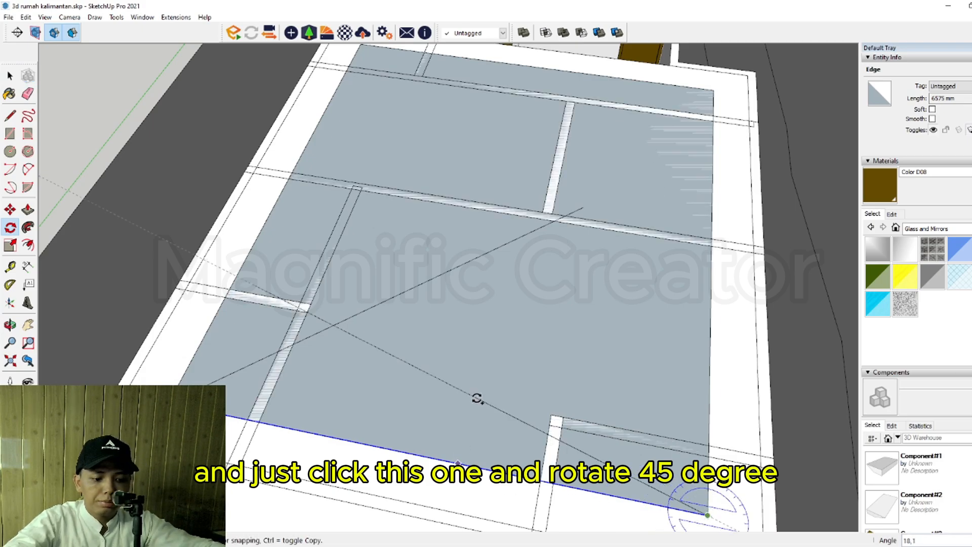
pyautogui.write('45')
pyautogui.press('ctrl')
pyautogui.press('Return')
pyautogui.press('space')
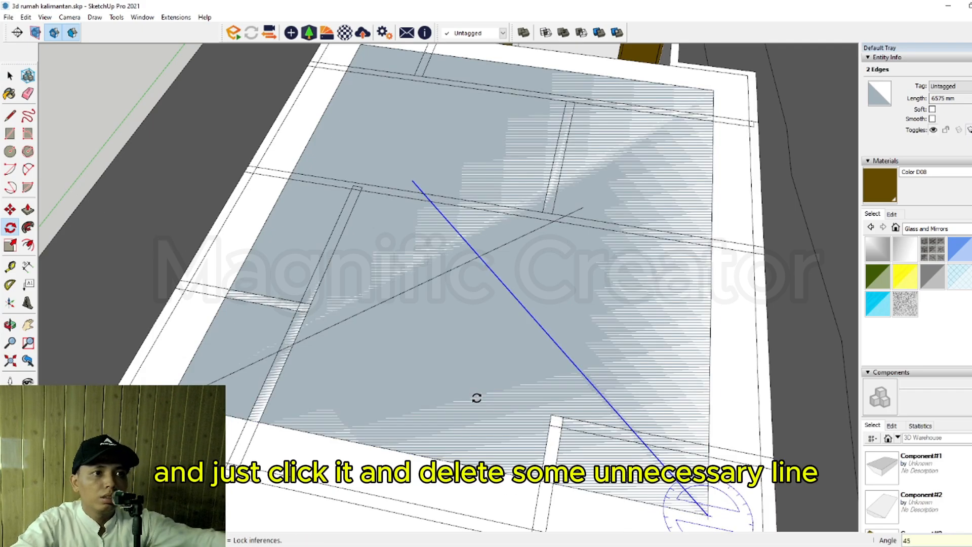
# Step: Delete the two diagonal line ends that extend beyond the point where the diagonals cross
pyautogui.click(496, 250)
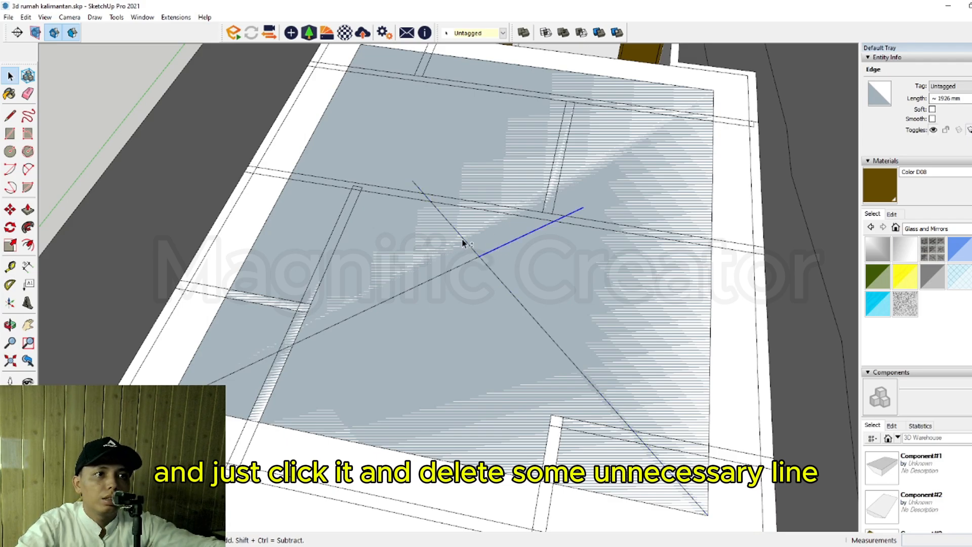
pyautogui.press('Delete')
pyautogui.click(462, 239)
pyautogui.press('Delete')
# Step: Copy the front-right diagonal by its apex end so that its outer end meets the rear-left corner of the rectangle
pyautogui.click(489, 269)
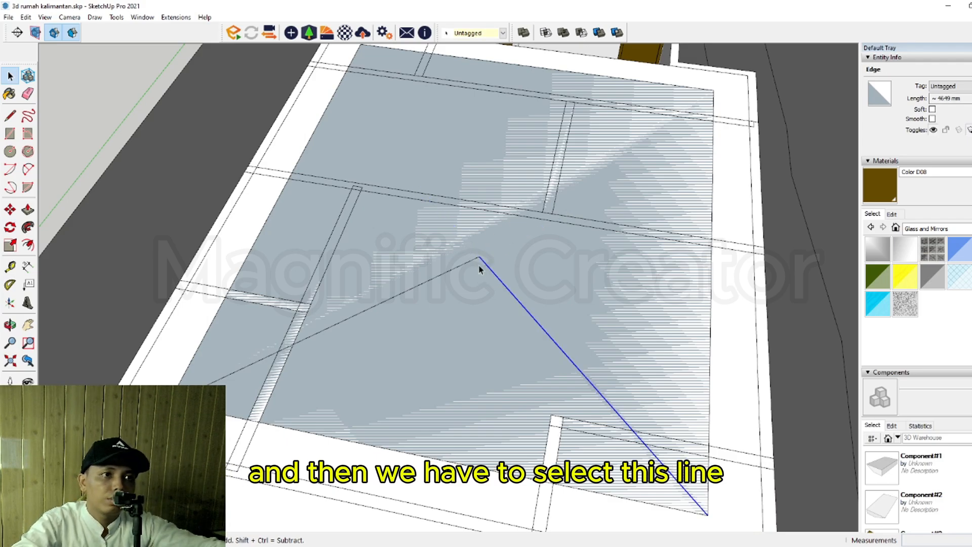
pyautogui.press('m')
pyautogui.click(480, 257)
pyautogui.press('ctrl')
pyautogui.keyDown('shift'); pyautogui.moveTo(375, 142); pyautogui.dragTo(380, 268, button='middle'); pyautogui.keyUp('shift')
pyautogui.click(364, 156)
pyautogui.press('space')
pyautogui.scroll(-2, 439, 348)
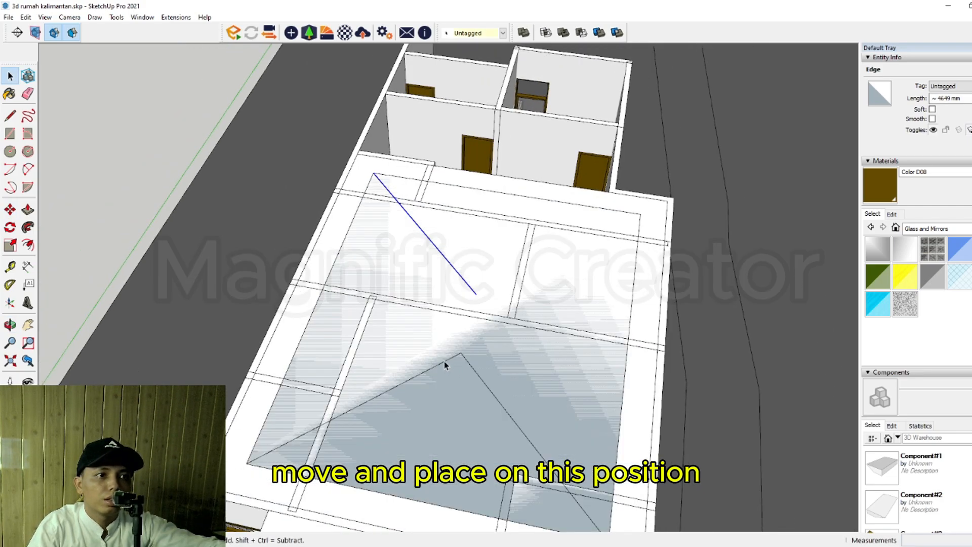
# Step: Copy the front-left diagonal from the front apex so that it ends at the rectangle's rear-right corner
pyautogui.click(445, 363)
pyautogui.scroll(3, 462, 367)
pyautogui.press('m')
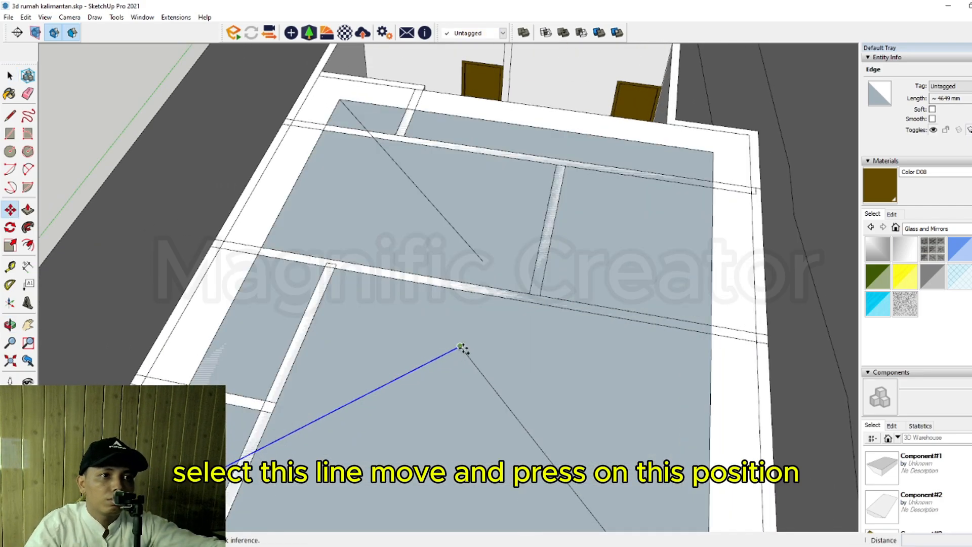
pyautogui.click(461, 348)
pyautogui.click(714, 154)
pyautogui.press('space')
pyautogui.scroll(2, 483, 272)
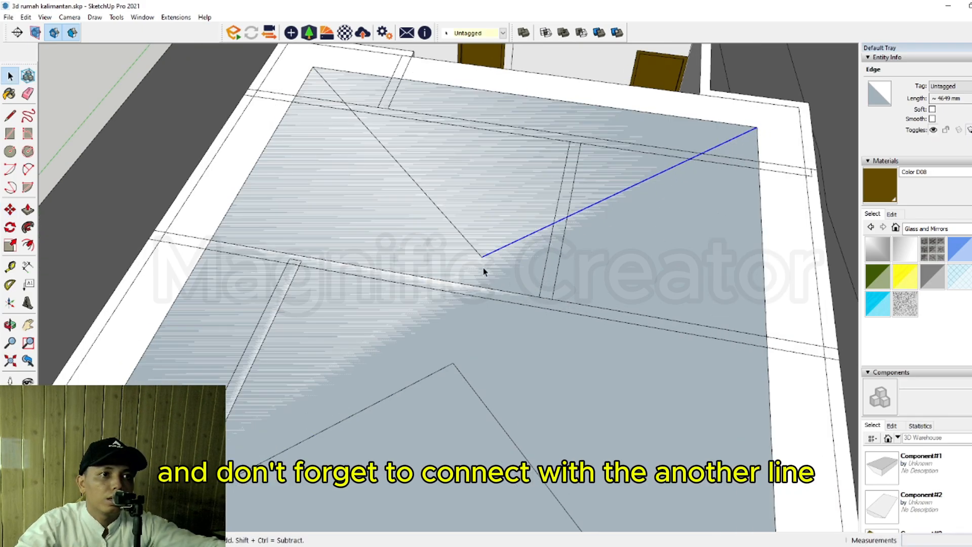
# Step: Draw the ridge line connecting the front and rear points where the diagonals meet
pyautogui.press('l')
pyautogui.click(455, 357)
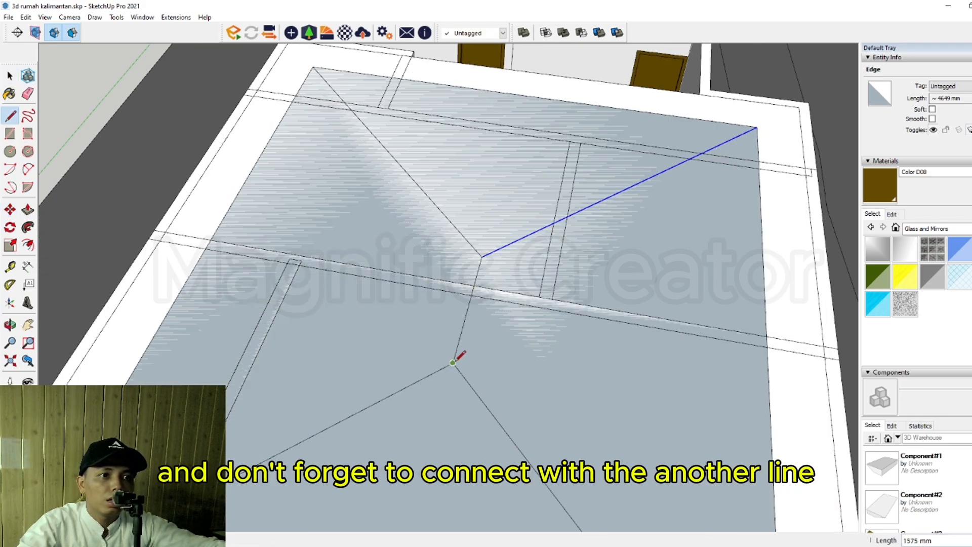
pyautogui.scroll(-5, 460, 344)
pyautogui.moveTo(462, 326); pyautogui.dragTo(526, 203, button='middle')
pyautogui.press('space')
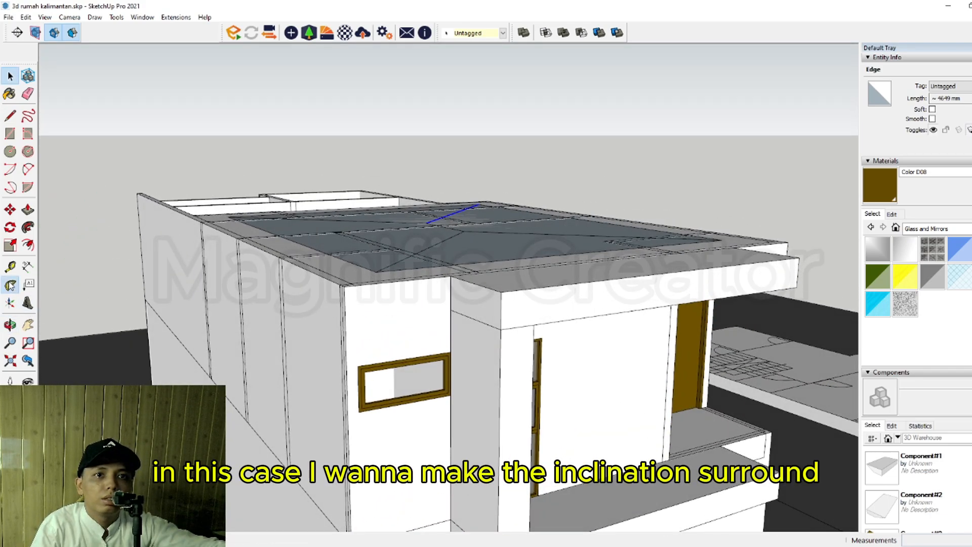
# Step: Create two mirrored 40° protractor guides on the front face of the upper canopy, sloping toward each other
pyautogui.click(11, 285)
pyautogui.scroll(1, 485, 307)
pyautogui.click(596, 302)
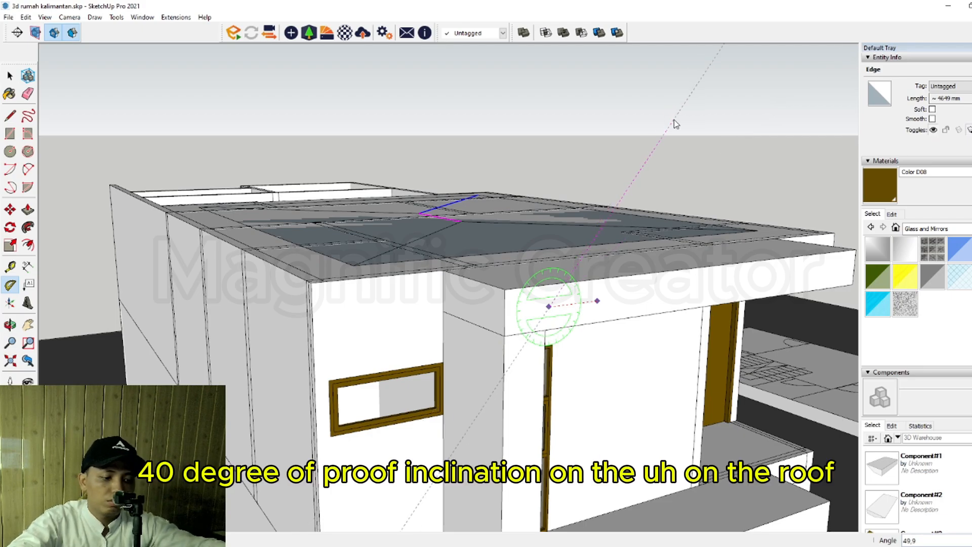
pyautogui.press('Return')
pyautogui.moveTo(684, 230); pyautogui.dragTo(397, 317, button='middle')
pyautogui.click(390, 338)
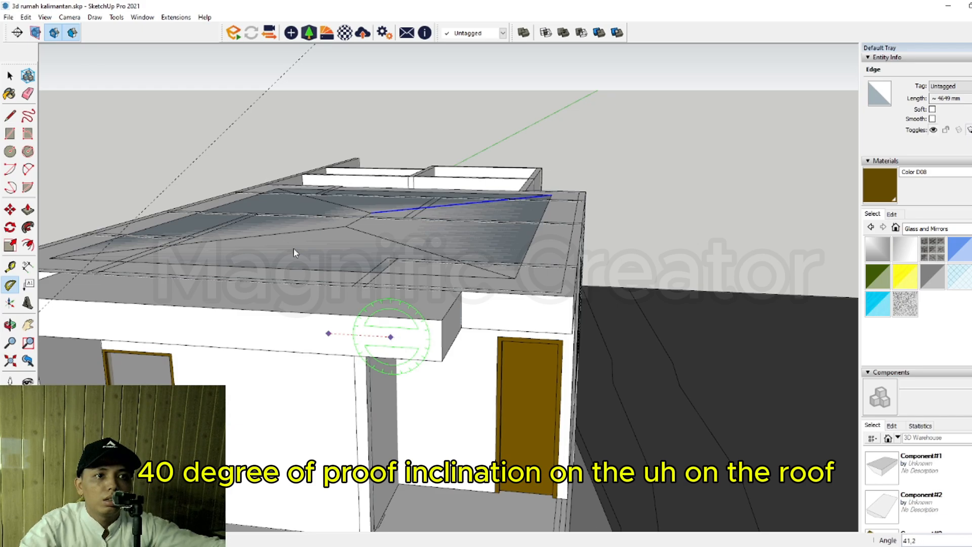
pyautogui.write('40')
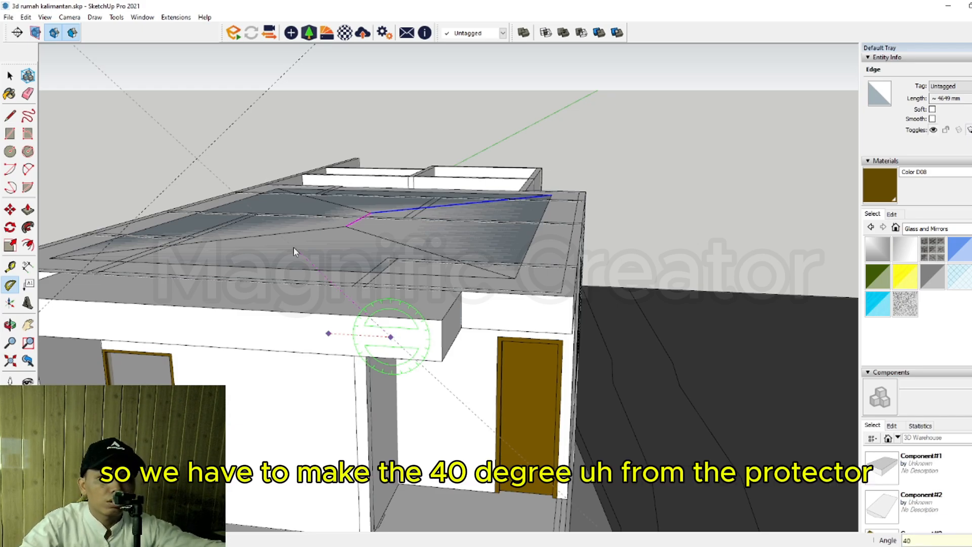
pyautogui.press('Return')
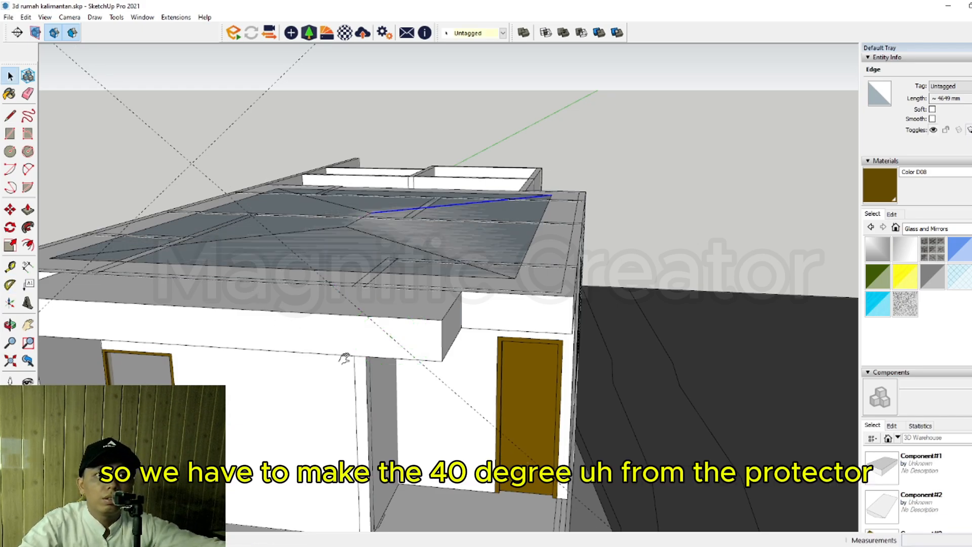
pyautogui.moveTo(462, 358); pyautogui.dragTo(476, 310, button='middle')
pyautogui.press('space')
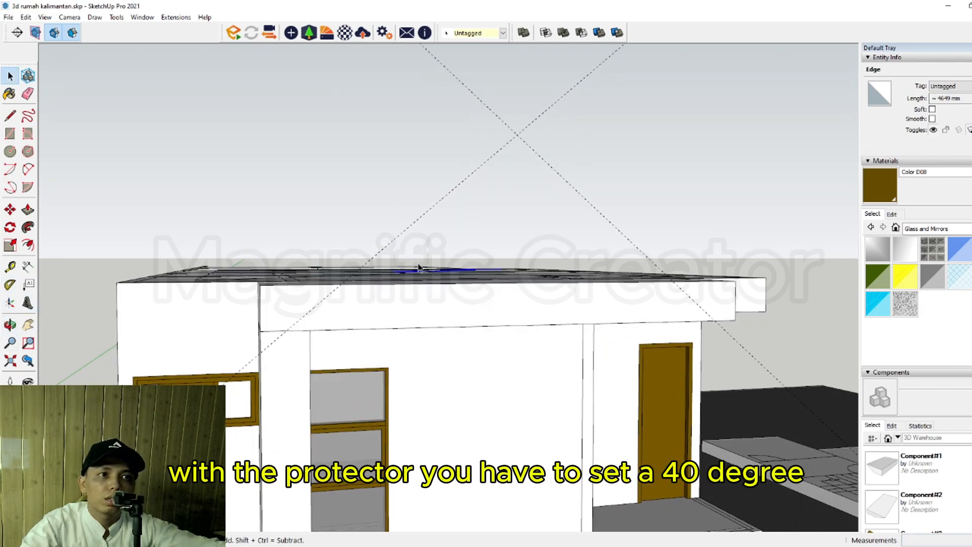
# Step: Move the guide that rises to the right onto the front-left corner of the roof rectangle
pyautogui.moveTo(421, 269); pyautogui.dragTo(408, 308, button='middle')
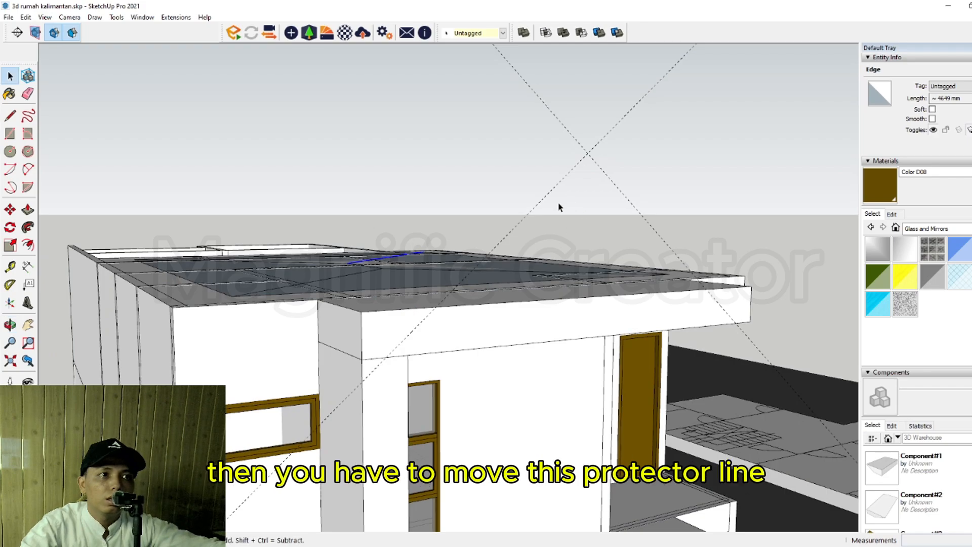
pyautogui.press('m')
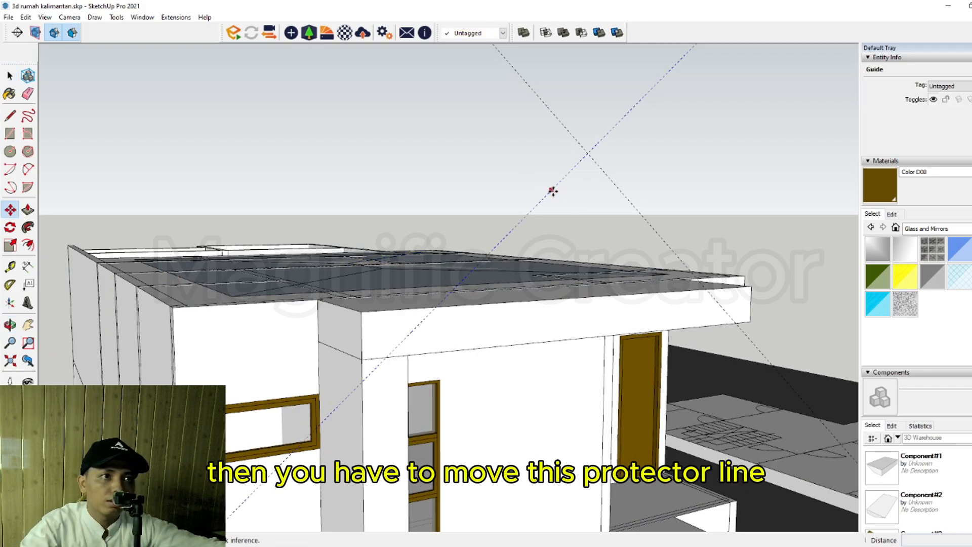
pyautogui.moveTo(352, 253); pyautogui.dragTo(371, 297, button='middle')
pyautogui.scroll(3, 369, 302)
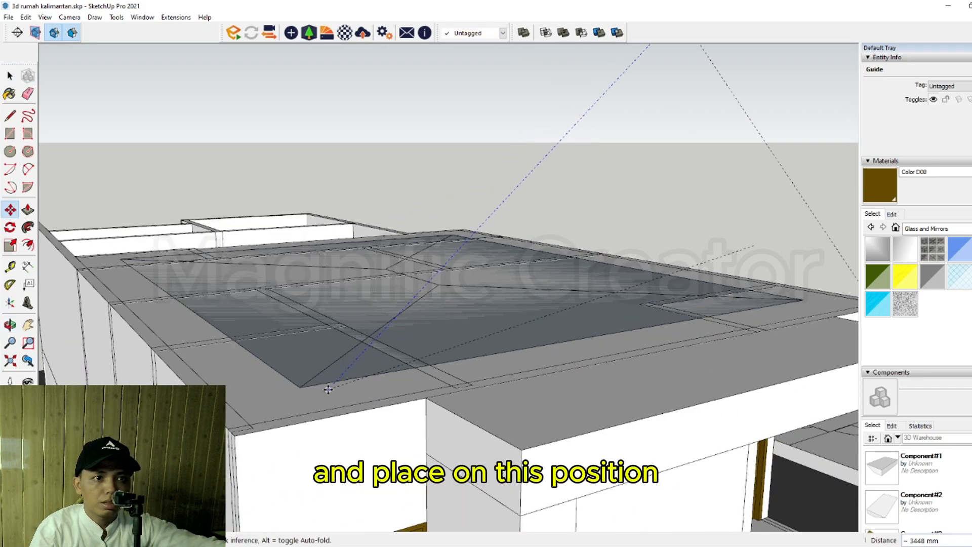
pyautogui.click(302, 389)
pyautogui.press('space')
# Step: Move the opposite sloping guide onto the front-right corner of the roof rectangle
pyautogui.scroll(-3, 308, 392)
pyautogui.moveTo(506, 350); pyautogui.dragTo(459, 339, button='middle')
pyautogui.moveTo(556, 199); pyautogui.dragTo(505, 225)
pyautogui.press('m')
pyautogui.click(548, 242)
pyautogui.moveTo(549, 249); pyautogui.dragTo(447, 389, button='middle')
pyautogui.click(458, 409)
pyautogui.press('space')
# Step: Raise the ridge line straight up to the height where the two guides cross, forming the hip roof
pyautogui.moveTo(310, 355); pyautogui.dragTo(431, 330, button='middle')
pyautogui.click(430, 330)
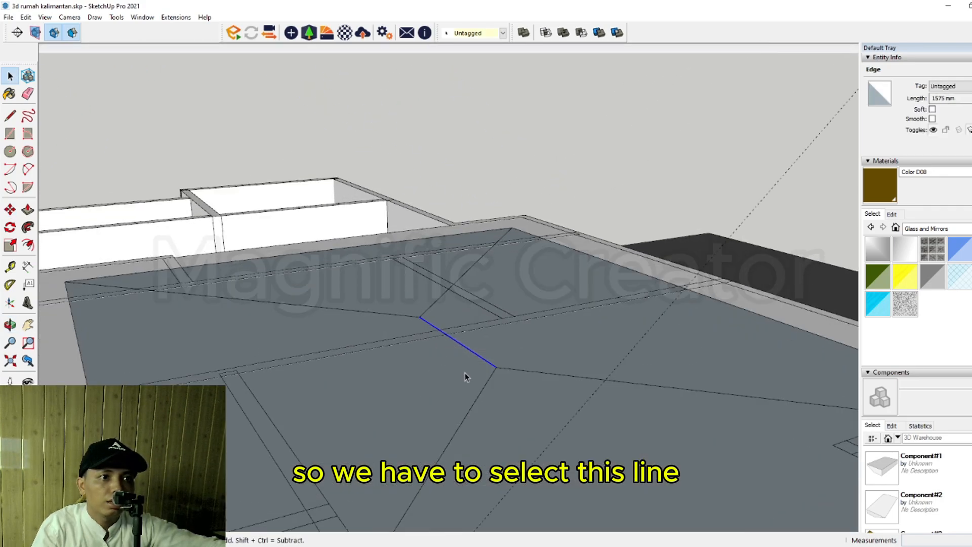
pyautogui.moveTo(465, 373); pyautogui.dragTo(346, 320, button='middle')
pyautogui.scroll(1, 388, 324)
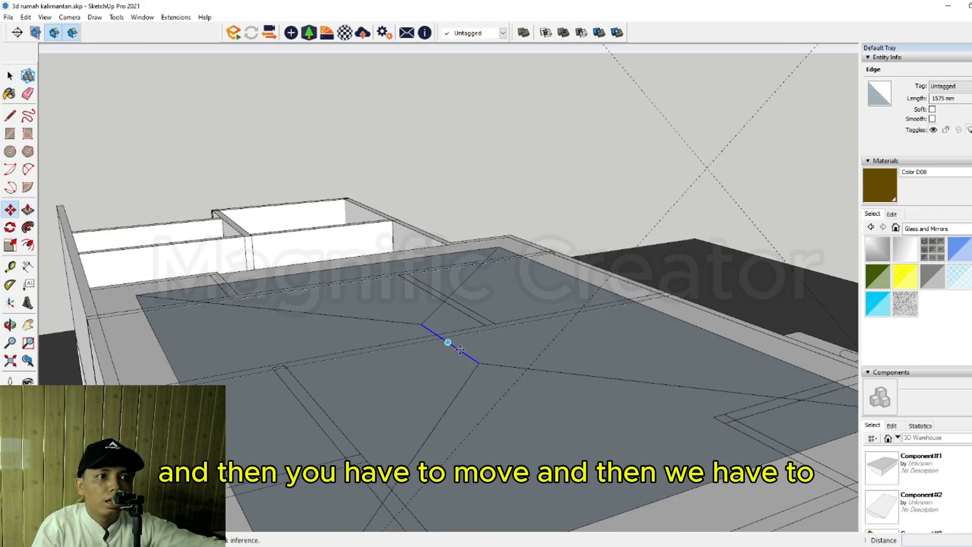
pyautogui.click(459, 350)
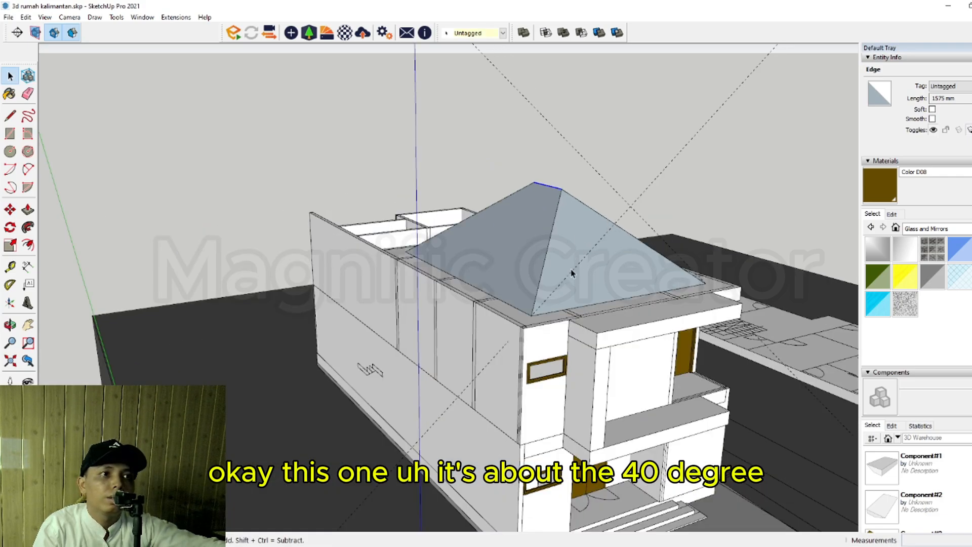
# Step: Select all the faces and edges of the hip roof and make them a group
pyautogui.moveTo(571, 273); pyautogui.dragTo(536, 144, button='middle')
pyautogui.scroll(2, 506, 213)
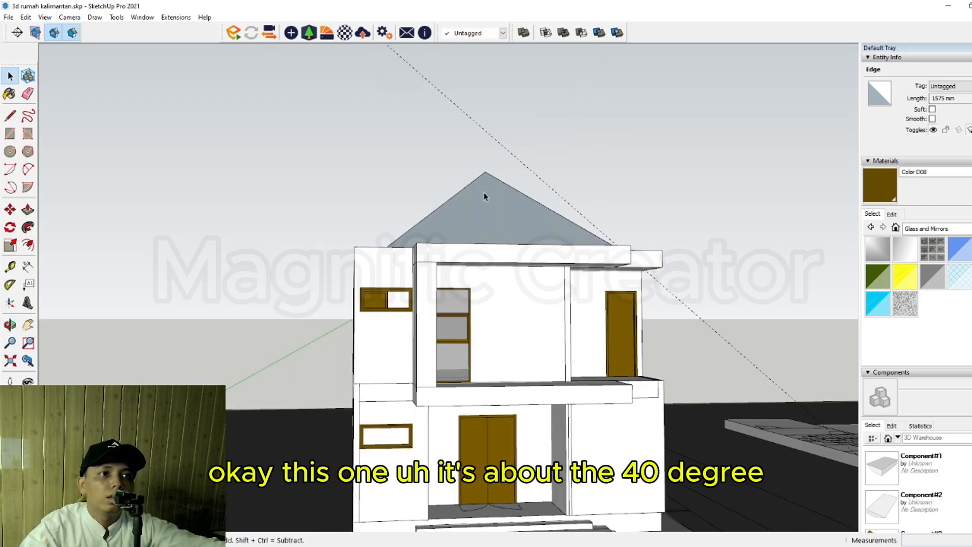
pyautogui.click(518, 130)
pyautogui.tripleClick(487, 187)
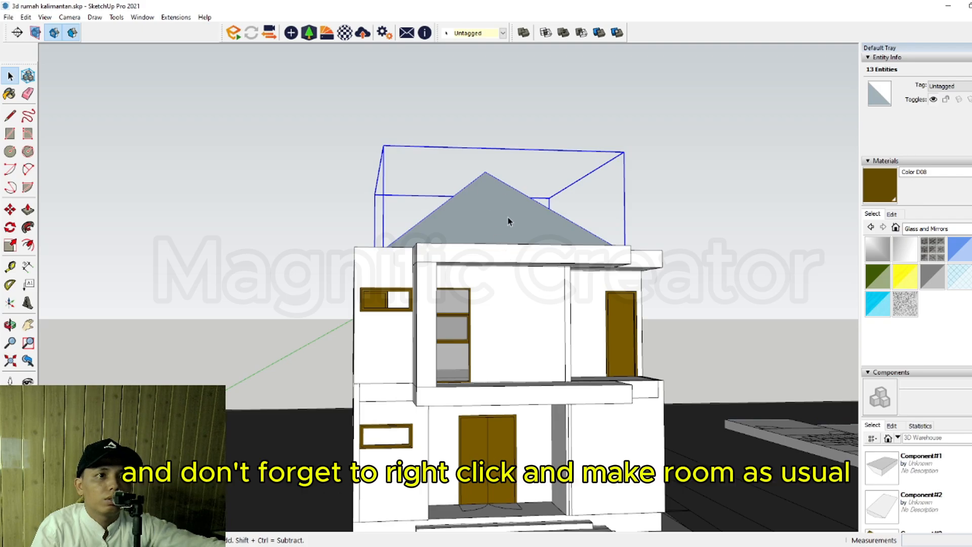
pyautogui.moveTo(491, 207); pyautogui.dragTo(526, 217, button='middle')
# Step: Move the hip roof group 500 mm straight up above the roof slab
pyautogui.press('m')
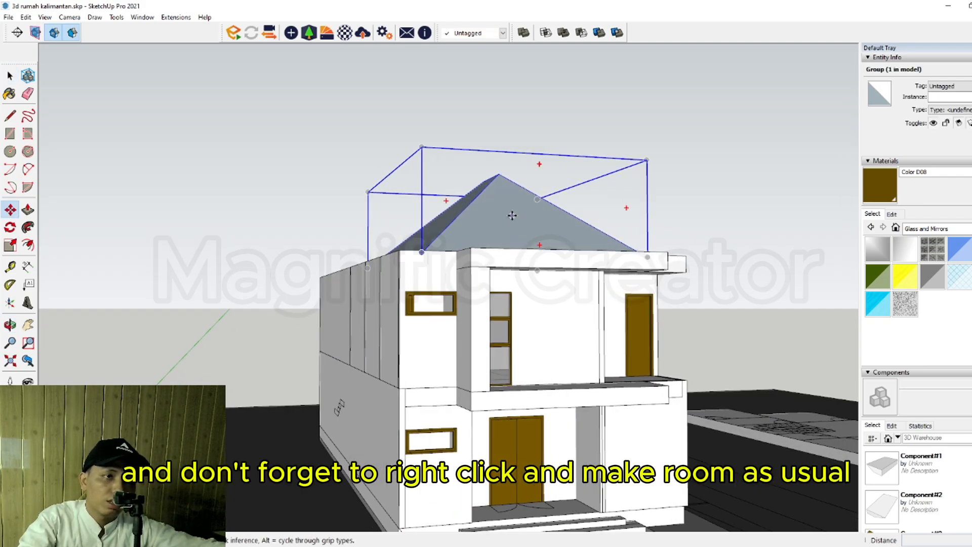
pyautogui.click(515, 220)
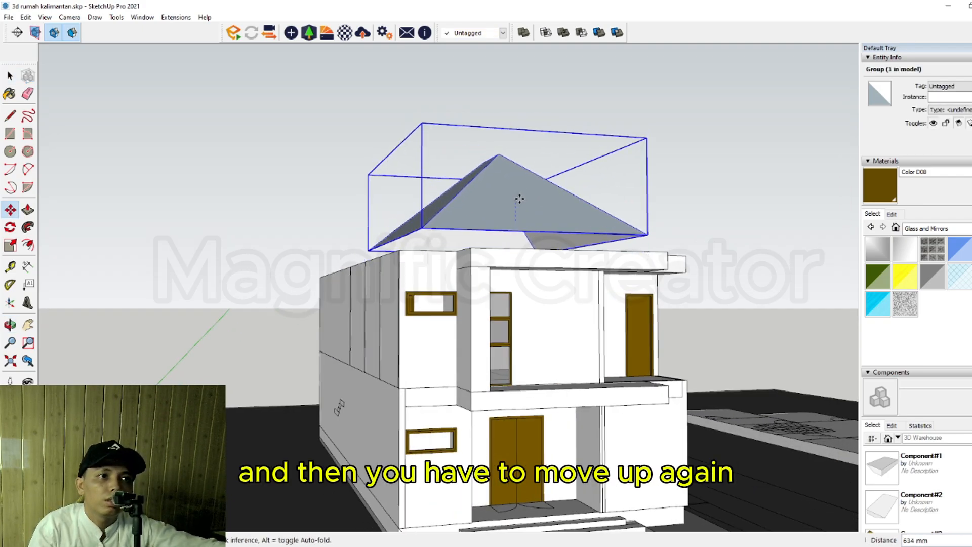
pyautogui.write('500')
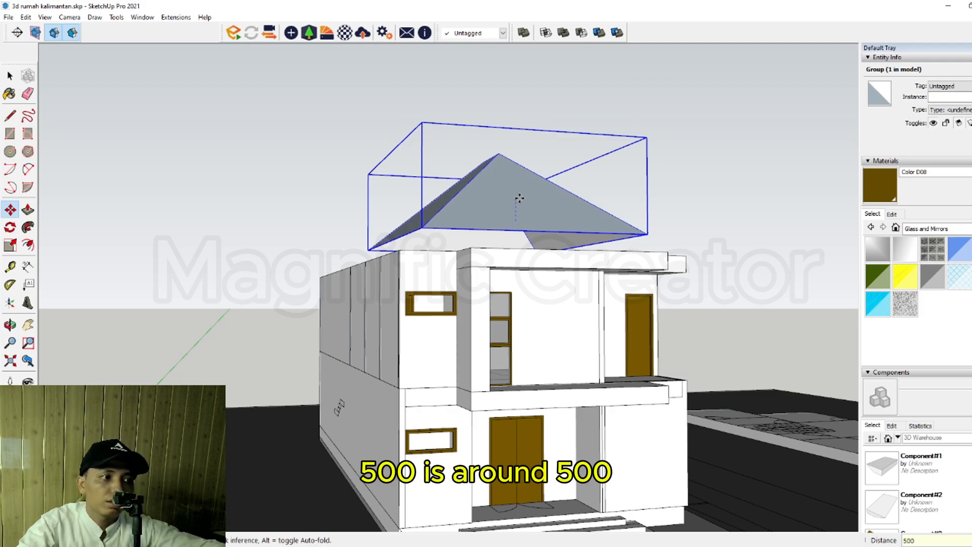
pyautogui.press('Return')
pyautogui.press('space')
pyautogui.scroll(2, 499, 210)
# Step: Draw a line along the base edge inside the hip roof group to close its open underside with a face
pyautogui.tripleClick(507, 208)
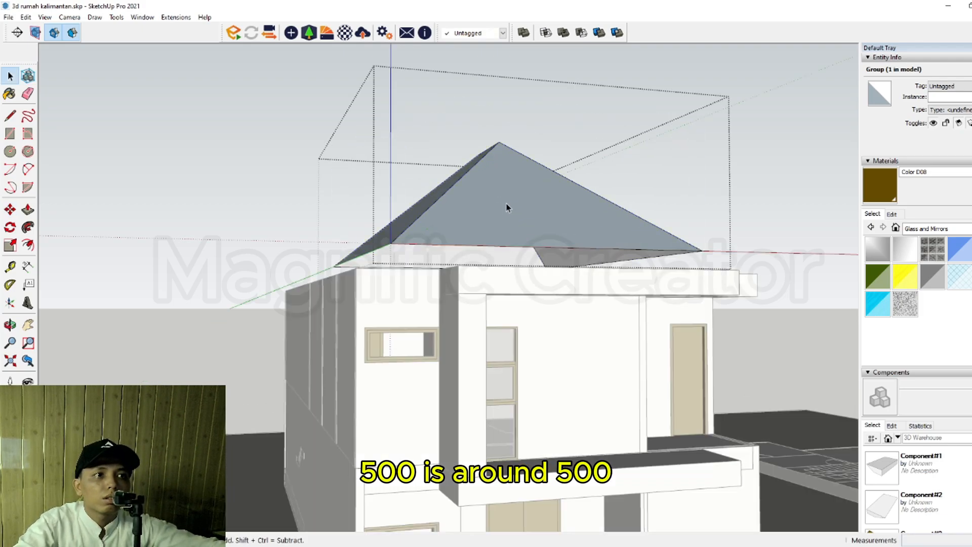
pyautogui.press('l')
pyautogui.click(583, 254)
pyautogui.scroll(3, 449, 248)
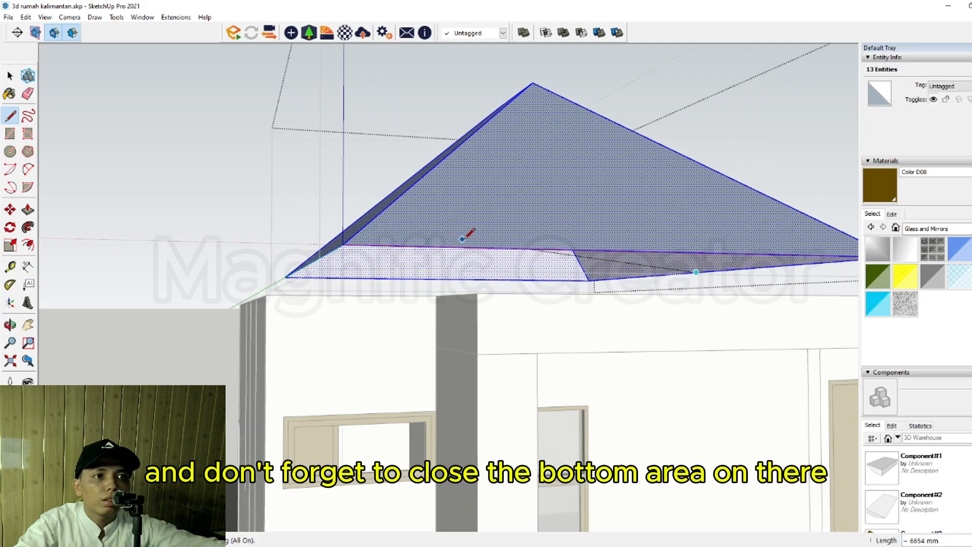
pyautogui.click(449, 249)
pyautogui.press('space')
pyautogui.press('Escape')
pyautogui.scroll(-4, 474, 247)
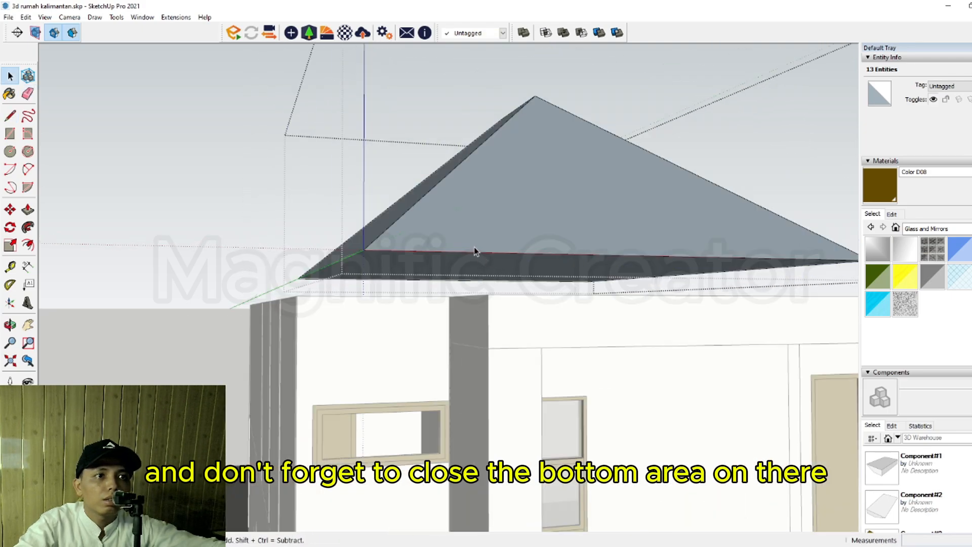
# Step: Copy the underside face from within the hip roof group and paste it in place outside the group
pyautogui.moveTo(523, 213); pyautogui.dragTo(496, 218, button='middle')
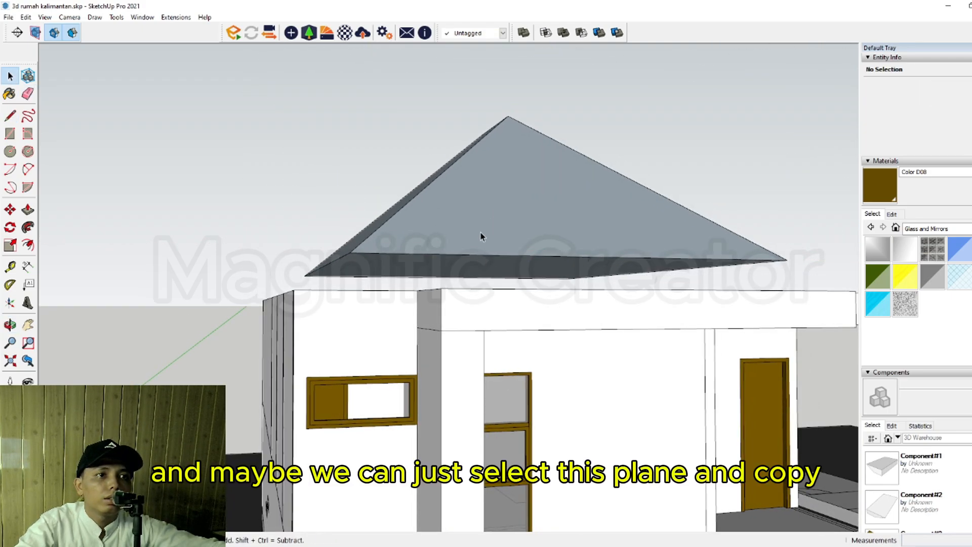
pyautogui.doubleClick(458, 260)
pyautogui.click(455, 262)
pyautogui.scroll(2, 452, 265)
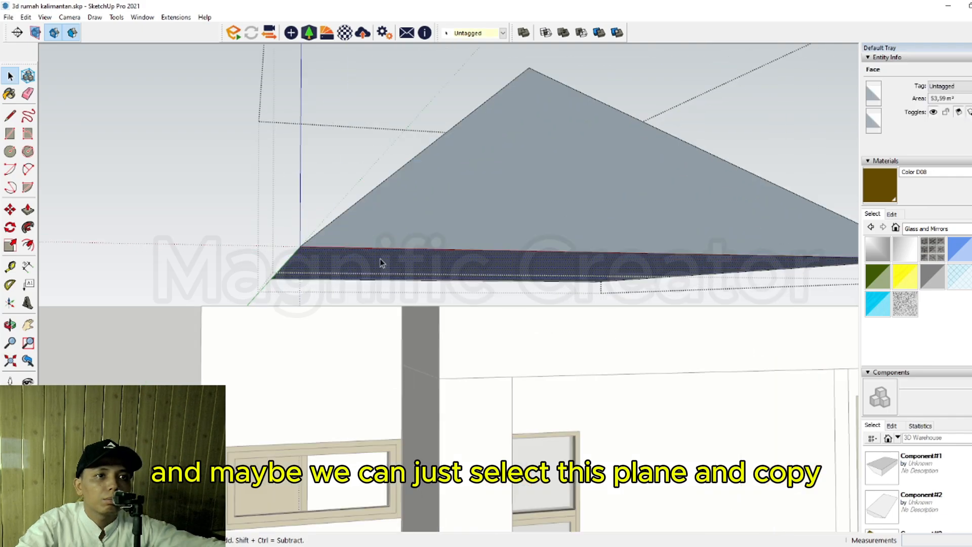
pyautogui.click(160, 180)
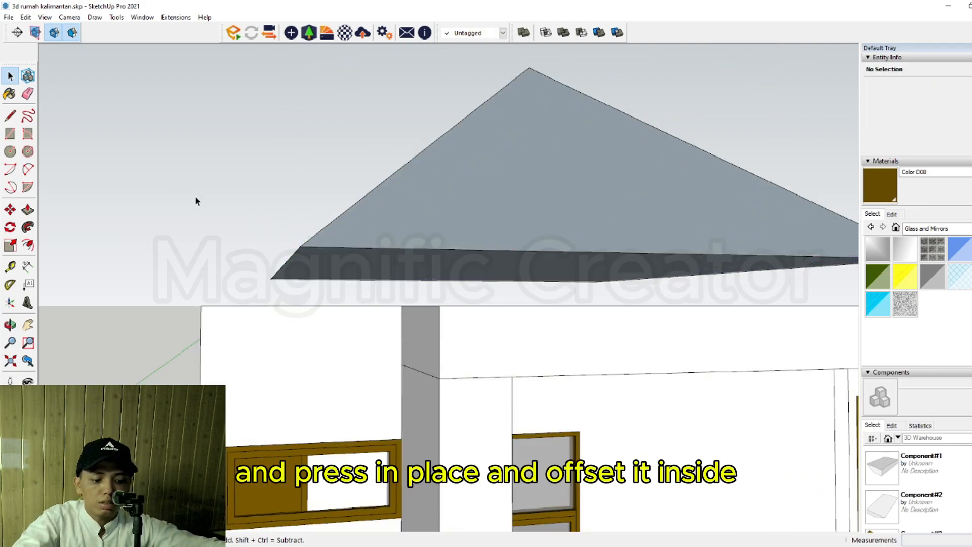
# Step: Offset the pasted underside face 400 mm inward and delete the outer ring, keeping only the inner face
pyautogui.doubleClick(456, 265)
pyautogui.scroll(2, 306, 263)
pyautogui.press('f')
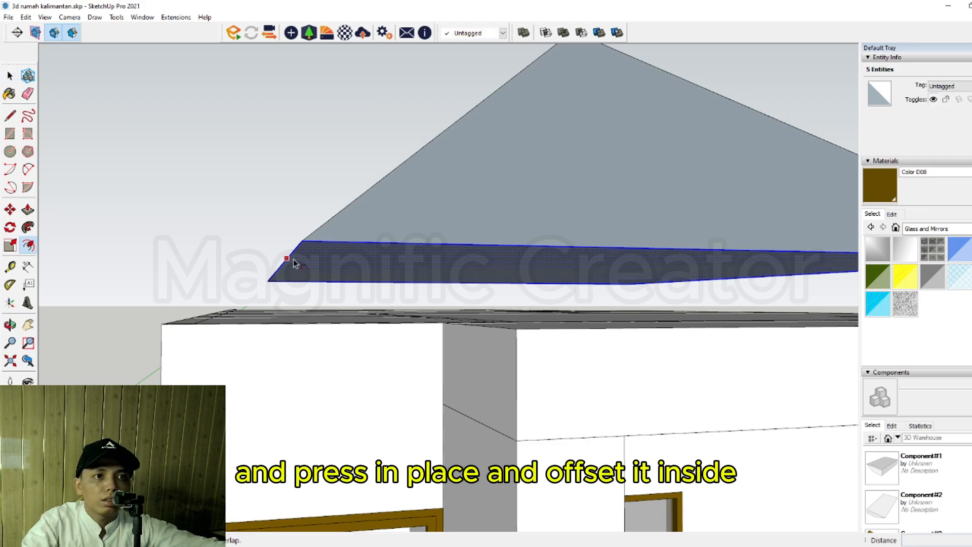
pyautogui.click(297, 262)
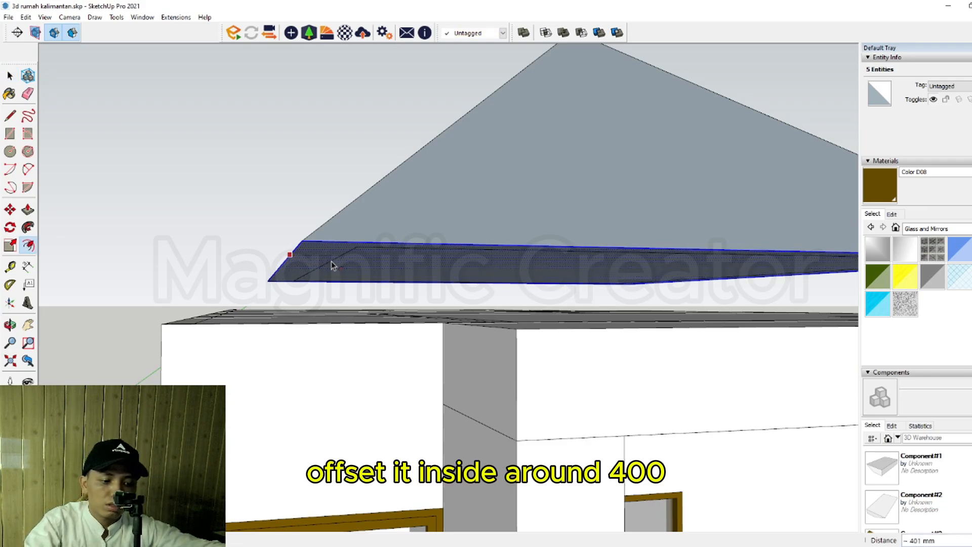
pyautogui.press('Return')
pyautogui.press('space')
pyautogui.scroll(3, 299, 262)
pyautogui.click(323, 255)
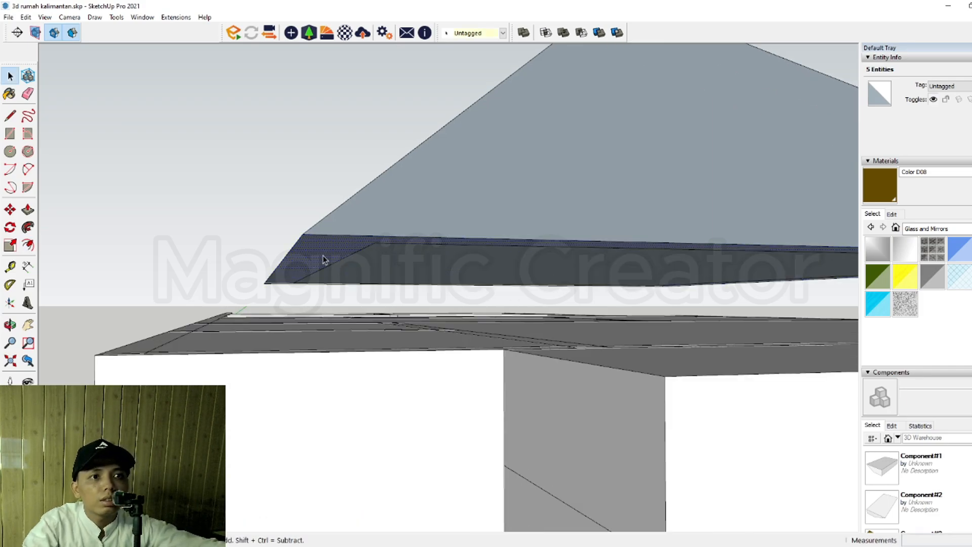
pyautogui.click(339, 237)
# Step: Extrude the inner face down to the roof slab and group the resulting block beneath the hip roof
pyautogui.press('p')
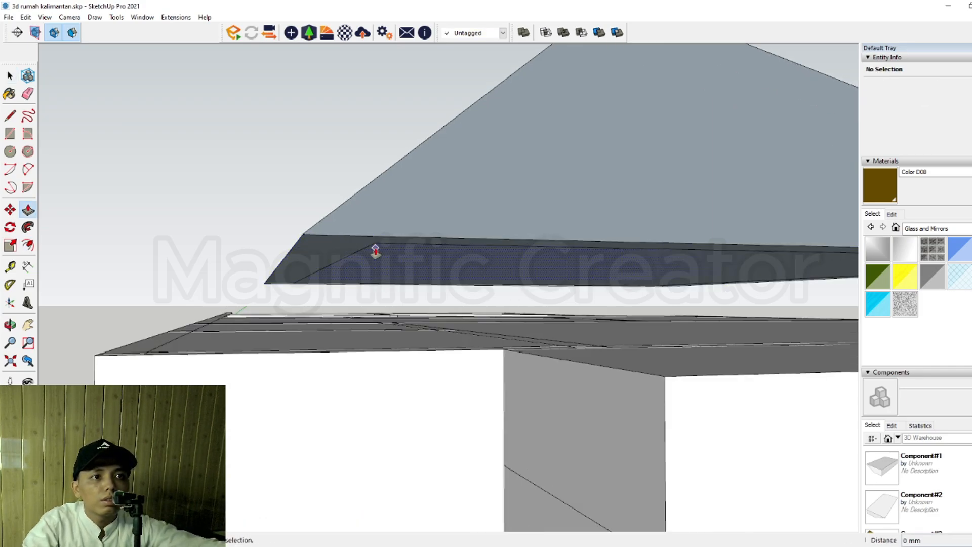
pyautogui.click(313, 332)
pyautogui.press('space')
pyautogui.tripleClick(436, 278)
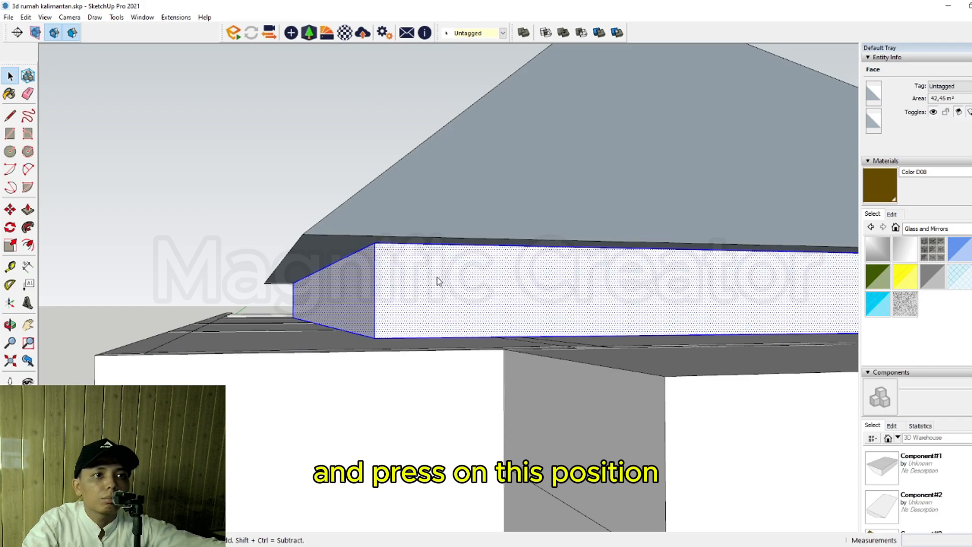
pyautogui.scroll(-4, 394, 356)
pyautogui.keyDown('shift'); pyautogui.moveTo(480, 323); pyautogui.dragTo(393, 267, button='middle'); pyautogui.keyUp('shift')
pyautogui.scroll(-2, 393, 267)
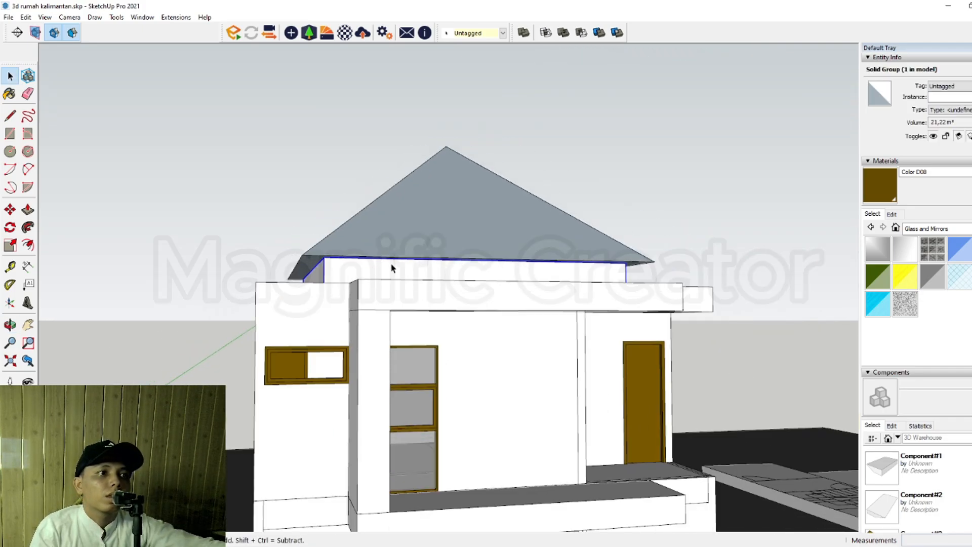
# Step: Extrude the underside of the hip roof 150 mm downward inside its group to form the eaves fascia
pyautogui.scroll(1, 392, 267)
pyautogui.scroll(1, 340, 233)
pyautogui.doubleClick(345, 217)
pyautogui.scroll(4, 329, 238)
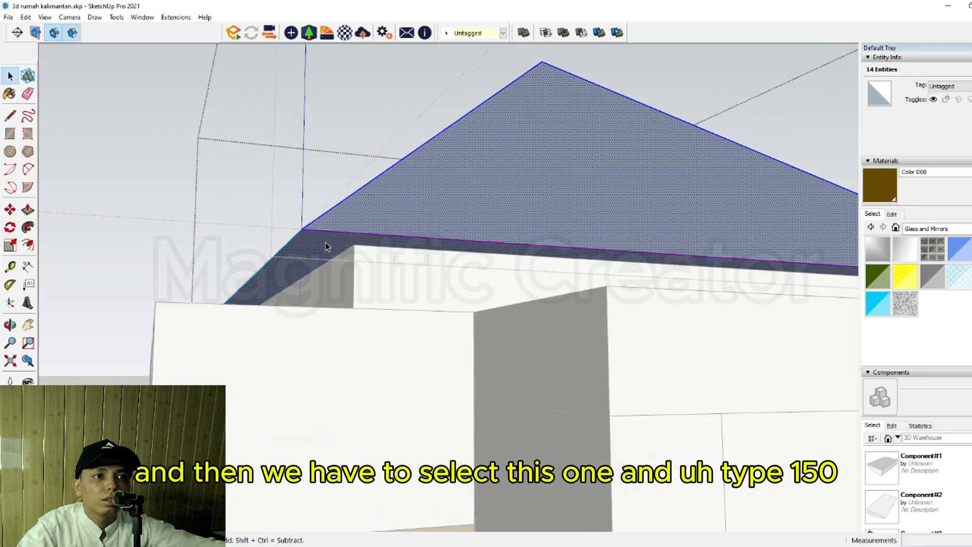
pyautogui.press('p')
pyautogui.click(328, 239)
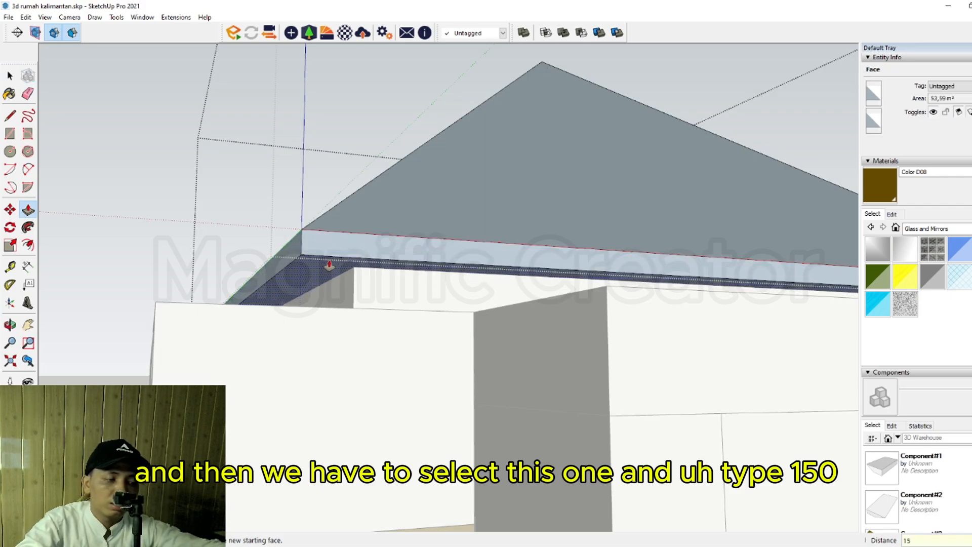
pyautogui.press('Return')
pyautogui.press('space')
pyautogui.scroll(-2, 324, 259)
pyautogui.click(188, 226)
pyautogui.click(189, 226)
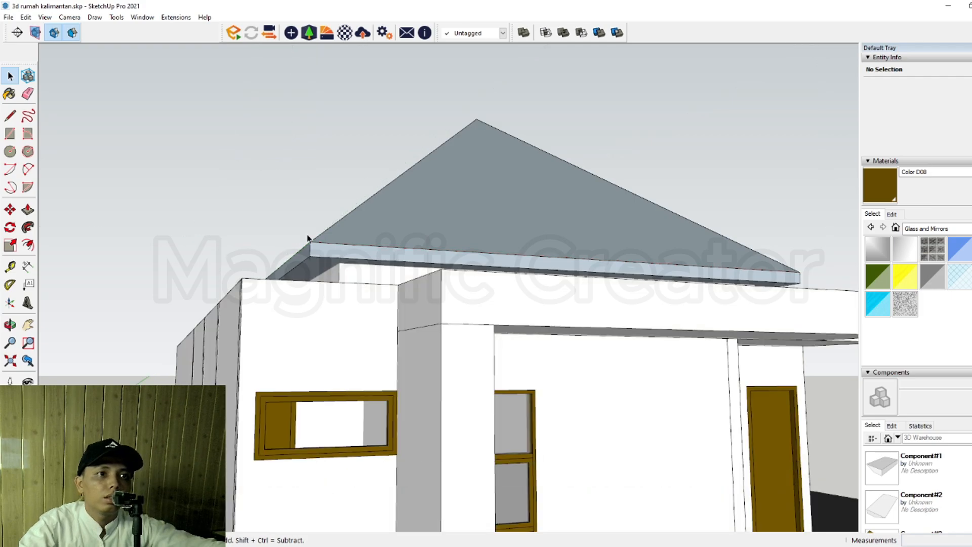
# Step: Paint the hip roof group with the dark grey Color M06
pyautogui.scroll(-3, 308, 241)
pyautogui.moveTo(308, 241); pyautogui.dragTo(441, 243, button='middle')
pyautogui.keyDown('shift'); pyautogui.moveTo(440, 243); pyautogui.dragTo(349, 217, button='middle'); pyautogui.keyUp('shift')
pyautogui.scroll(-2, 350, 217)
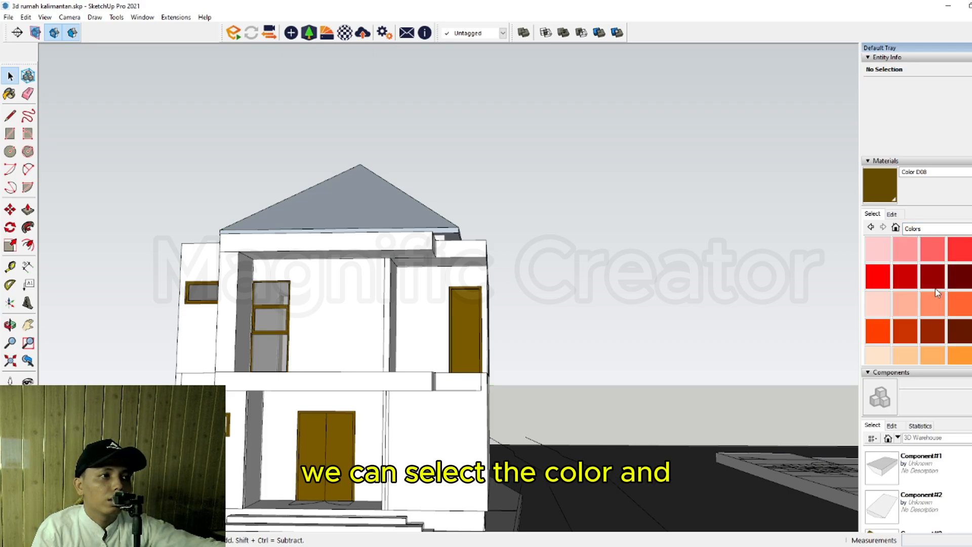
pyautogui.scroll(-15, 934, 291)
pyautogui.scroll(2, 926, 291)
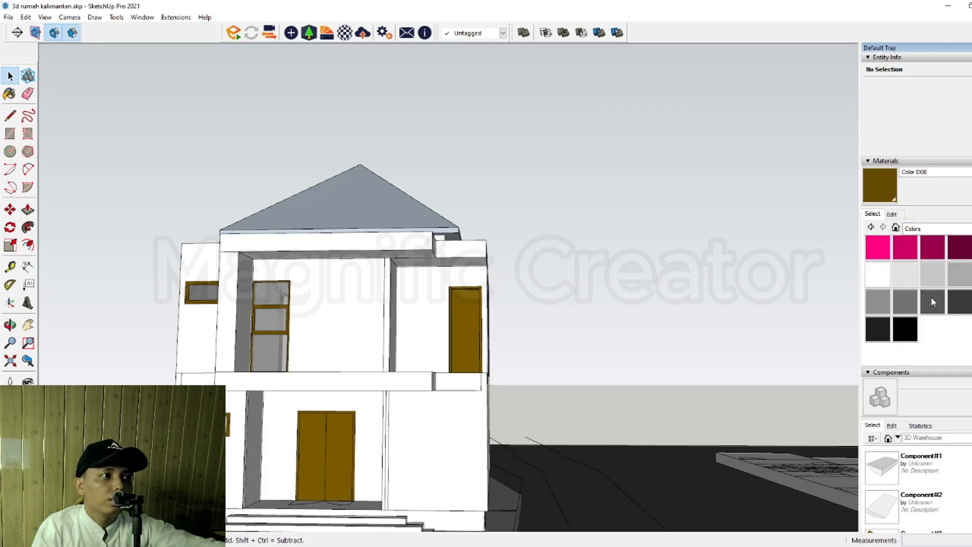
pyautogui.click(933, 303)
pyautogui.click(356, 200)
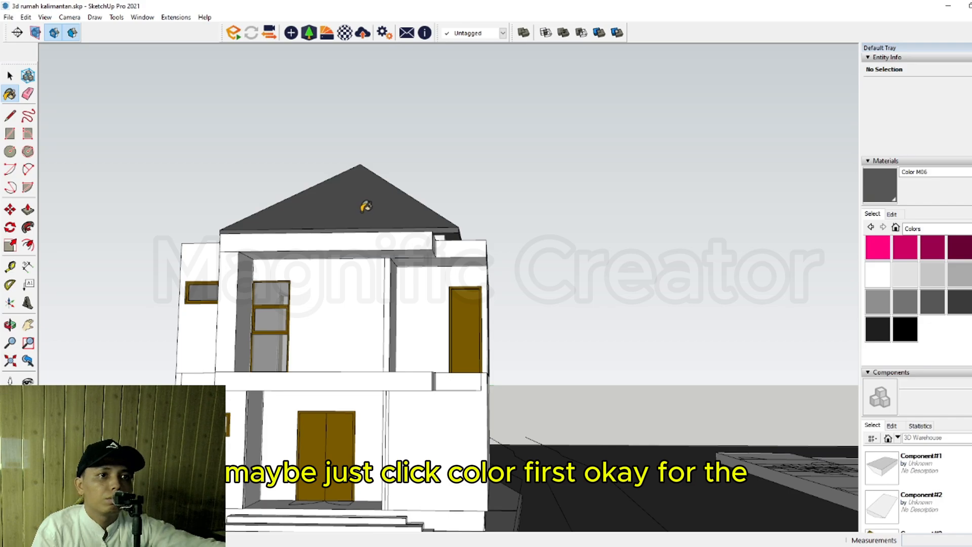
# Step: Draw the railing's L-shaped base line along the front and outer side of the upper balcony's parapet edge
pyautogui.moveTo(366, 206)
pyautogui.mouseDown(button='middle')
pyautogui.moveTo(400, 269)
pyautogui.moveTo(411, 332)
pyautogui.moveTo(429, 338)
pyautogui.moveTo(375, 434)
pyautogui.moveTo(376, 373)
pyautogui.mouseUp(button='middle')
pyautogui.scroll(2, 375, 435)
pyautogui.scroll(3, 224, 373)
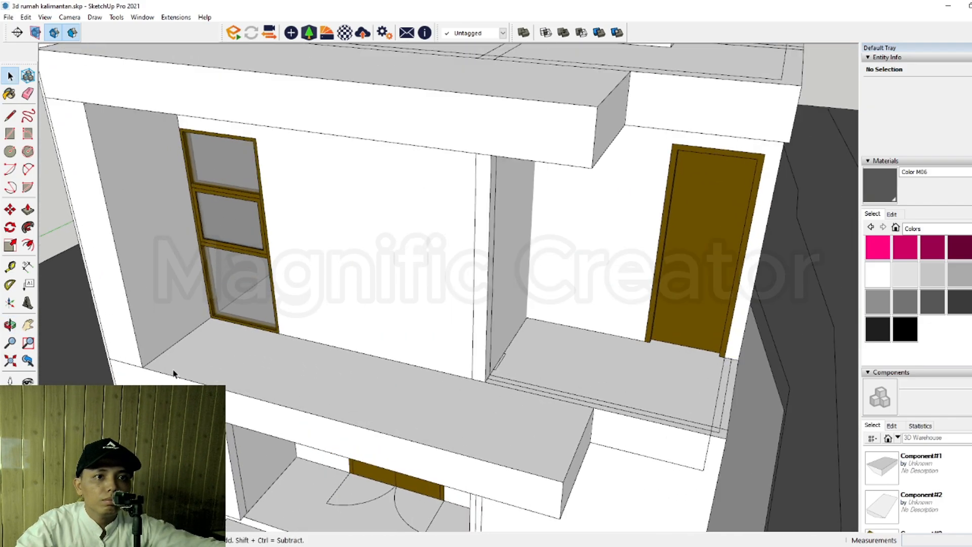
pyautogui.press('l')
pyautogui.scroll(-3, 469, 348)
pyautogui.moveTo(469, 347); pyautogui.dragTo(385, 371, button='middle')
pyautogui.scroll(3, 422, 377)
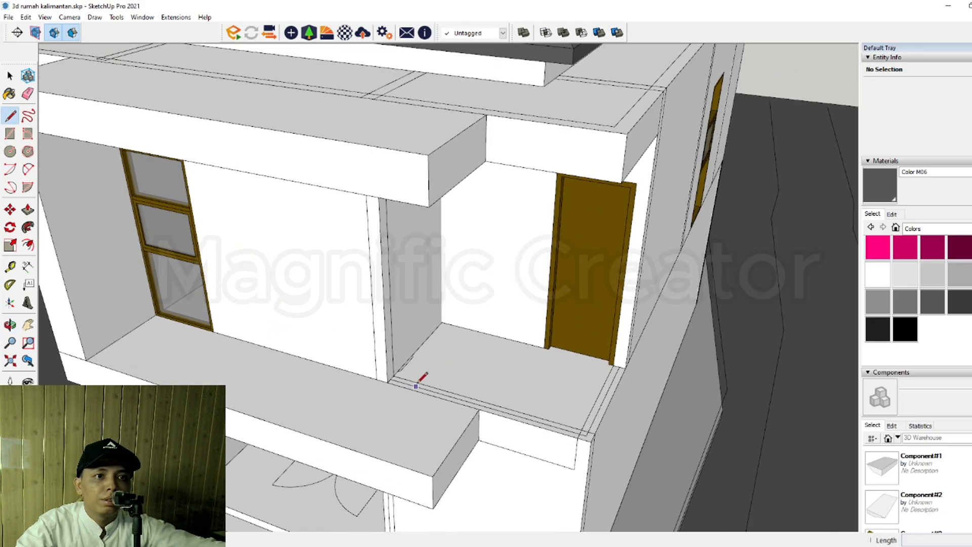
pyautogui.scroll(4, 411, 377)
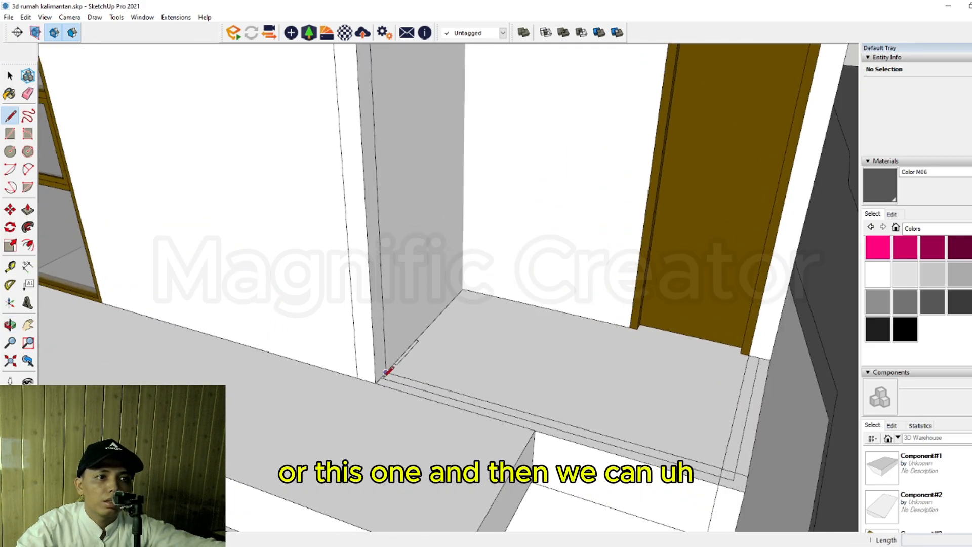
pyautogui.scroll(3, 384, 376)
pyautogui.click(384, 377)
pyautogui.scroll(-3, 417, 386)
pyautogui.keyDown('shift'); pyautogui.moveTo(429, 391); pyautogui.dragTo(376, 383, button='middle'); pyautogui.keyUp('shift')
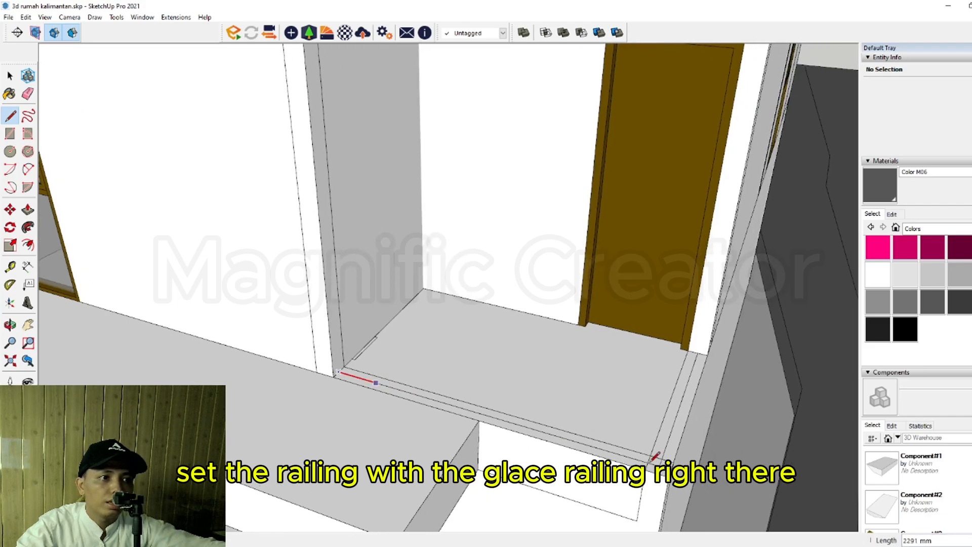
pyautogui.scroll(1, 653, 458)
pyautogui.click(671, 468)
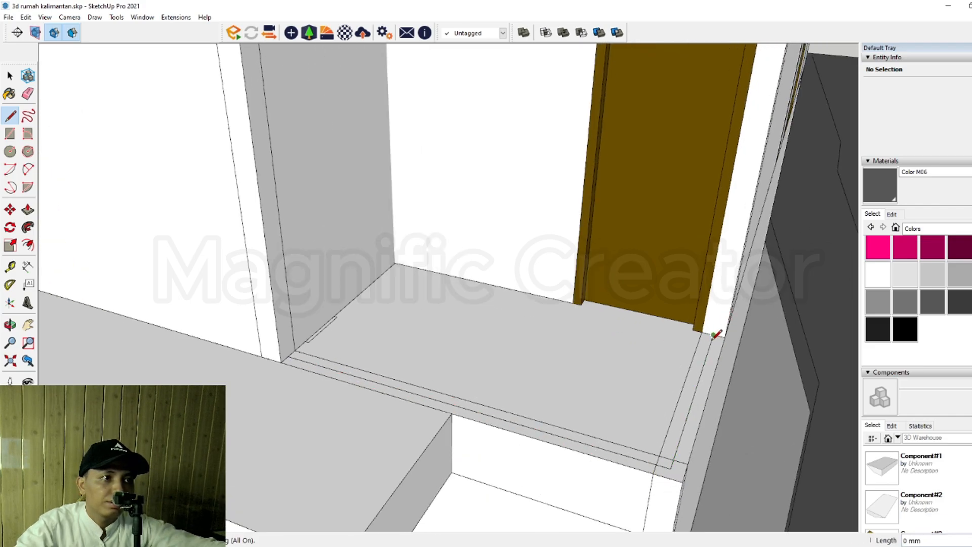
# Step: Offset the two connected railing base lines by 20 mm for the glass thickness
pyautogui.press('space')
pyautogui.scroll(1, 710, 351)
pyautogui.tripleClick(708, 352)
pyautogui.press('f')
pyautogui.click(711, 344)
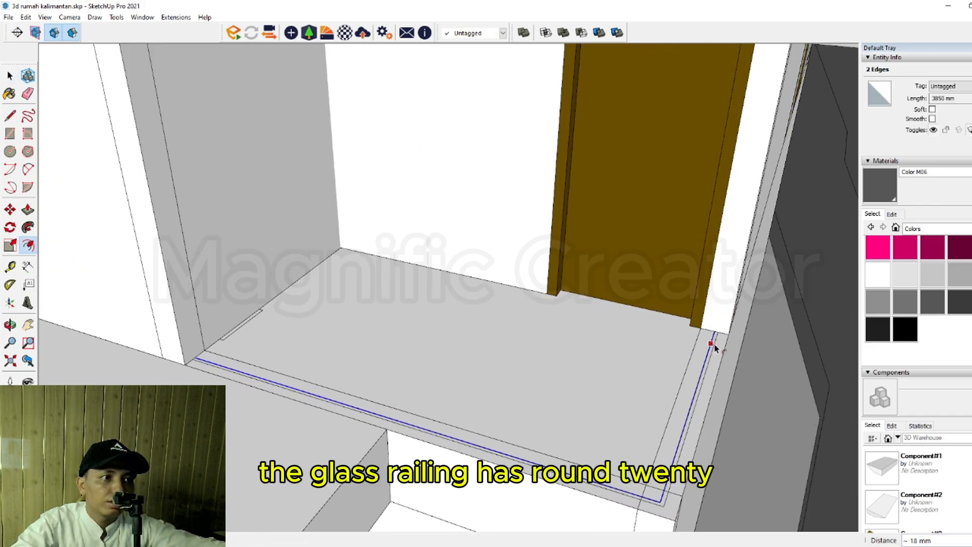
pyautogui.press('Return')
# Step: Close both ends of the 20 mm railing outline with short lines where it meets the walls
pyautogui.scroll(3, 719, 340)
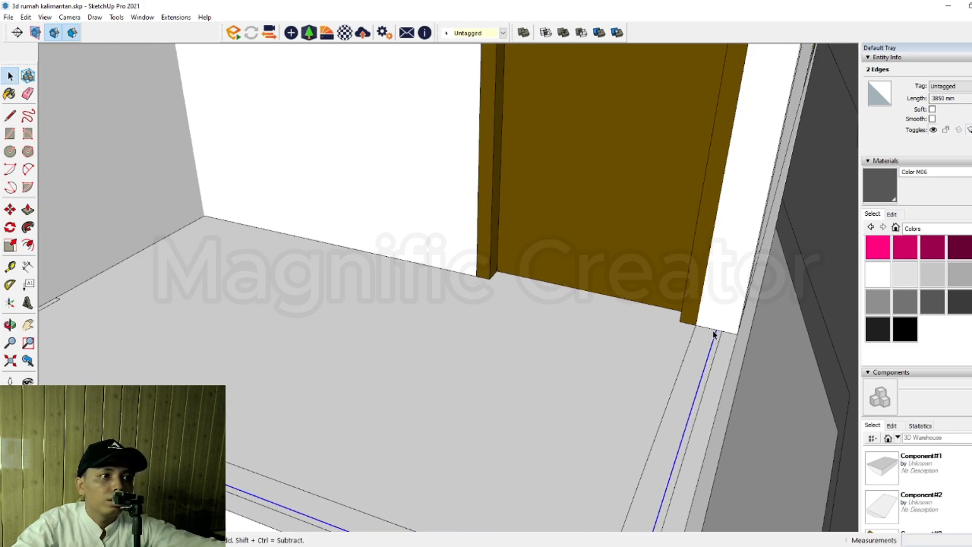
pyautogui.press('l')
pyautogui.click(714, 327)
pyautogui.press('space')
pyautogui.scroll(-4, 669, 340)
pyautogui.keyDown('shift'); pyautogui.moveTo(217, 332); pyautogui.dragTo(341, 311, button='middle'); pyautogui.keyUp('shift')
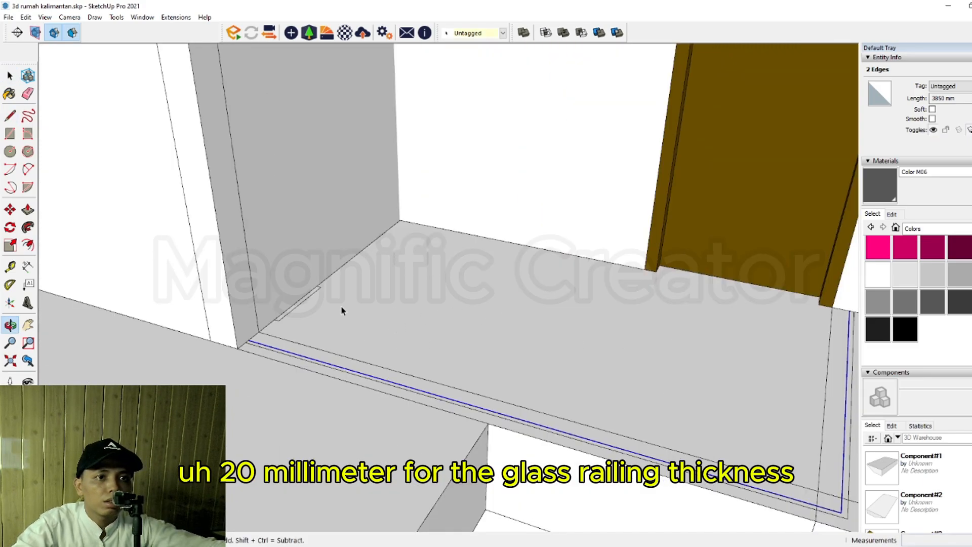
pyautogui.scroll(5, 211, 349)
pyautogui.press('l')
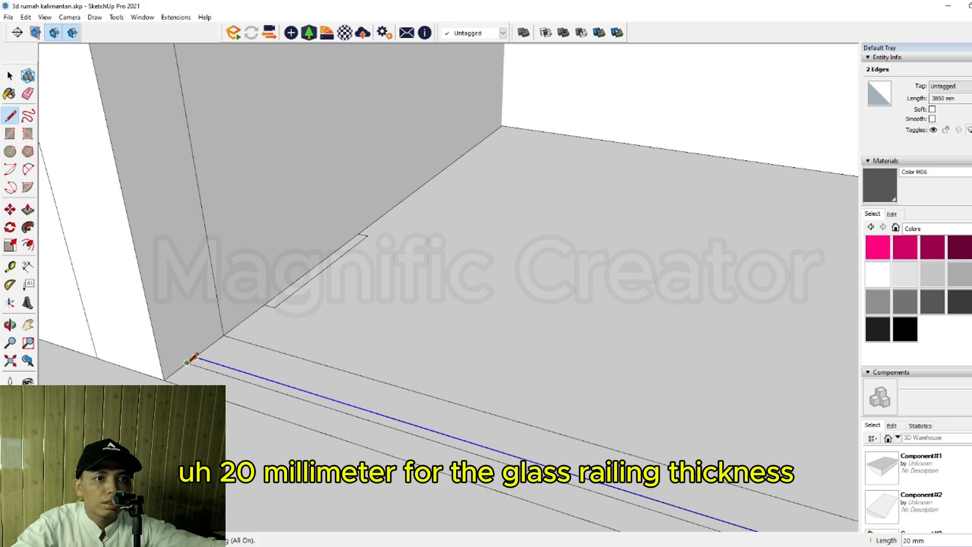
pyautogui.click(187, 363)
pyautogui.press('space')
# Step: Extrude the railing outline 1100 mm upward
pyautogui.click(210, 366)
pyautogui.press('p')
pyautogui.scroll(-3, 213, 361)
pyautogui.click(212, 360)
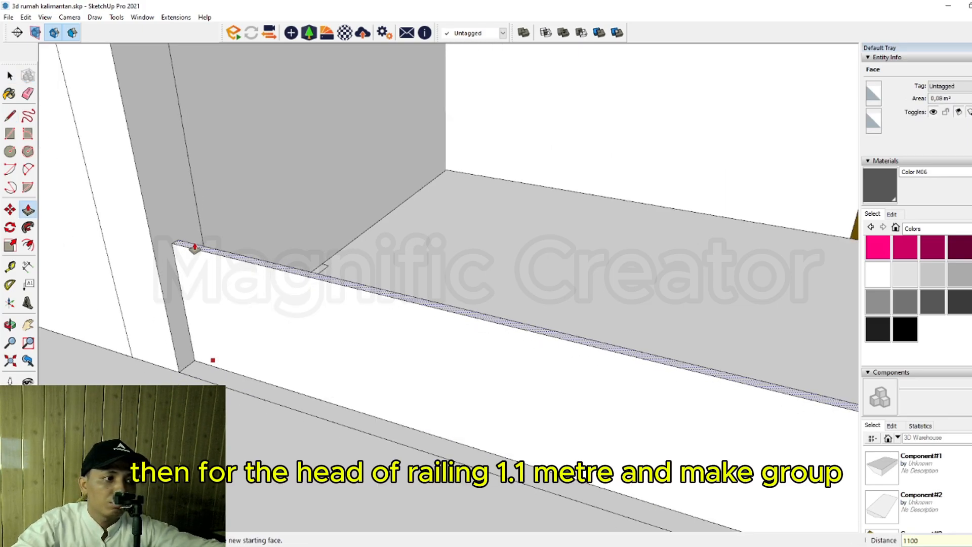
pyautogui.press('Return')
pyautogui.press('space')
# Step: Group the balcony railing's geometry and paint it with Translucent Glass Gray
pyautogui.scroll(-7, 230, 262)
pyautogui.tripleClick(393, 240)
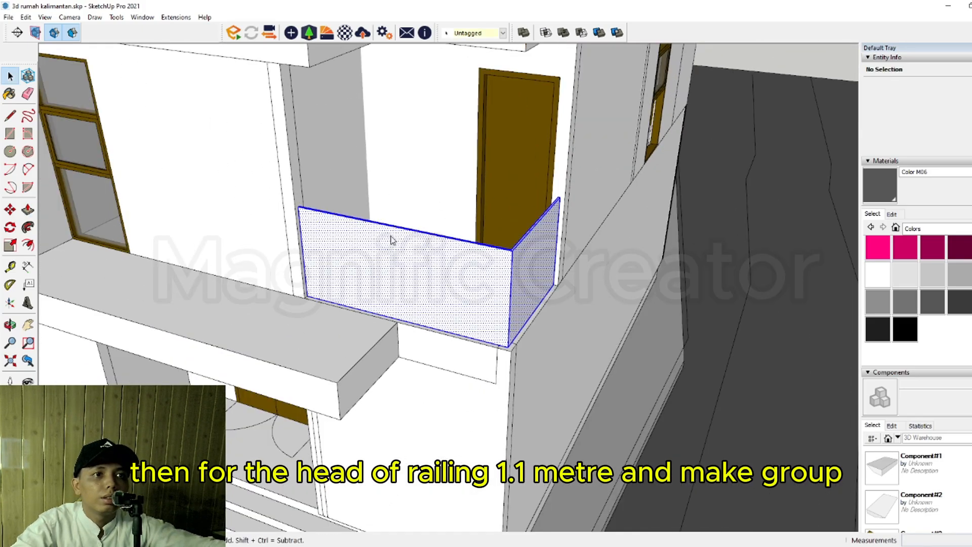
pyautogui.hotkey('ctrl', 'g')
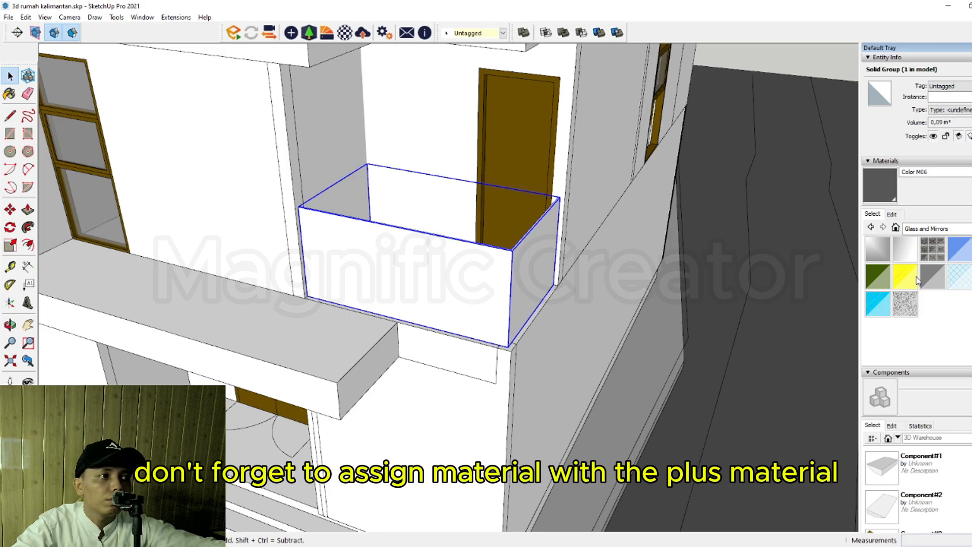
pyautogui.click(934, 282)
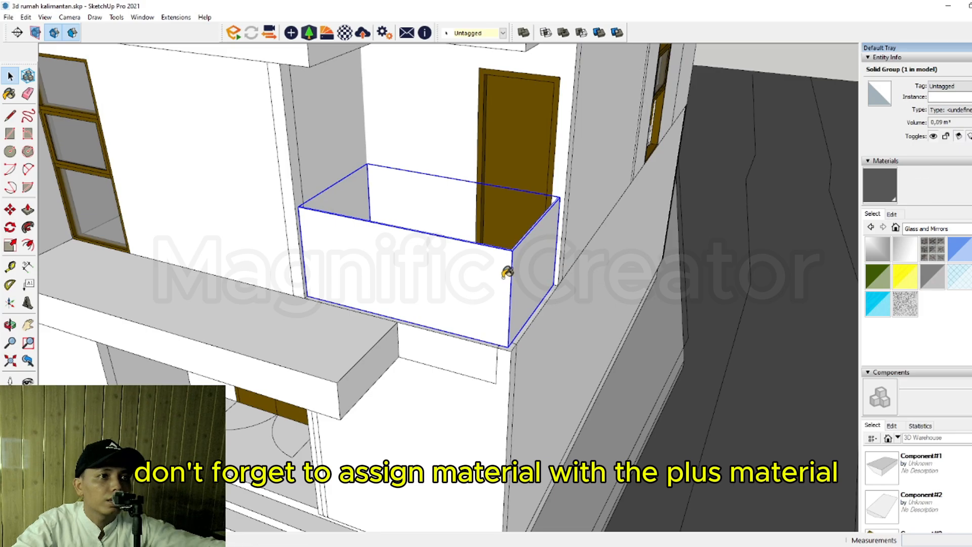
pyautogui.click(504, 276)
# Step: Draw a rectangle on the upper front wall from the railing's corner to the tall window's side, reaching the slab above
pyautogui.scroll(-5, 504, 276)
pyautogui.moveTo(504, 276)
pyautogui.mouseDown(button='middle')
pyautogui.moveTo(405, 305)
pyautogui.moveTo(425, 234)
pyautogui.mouseUp(button='middle')
pyautogui.scroll(5, 497, 239)
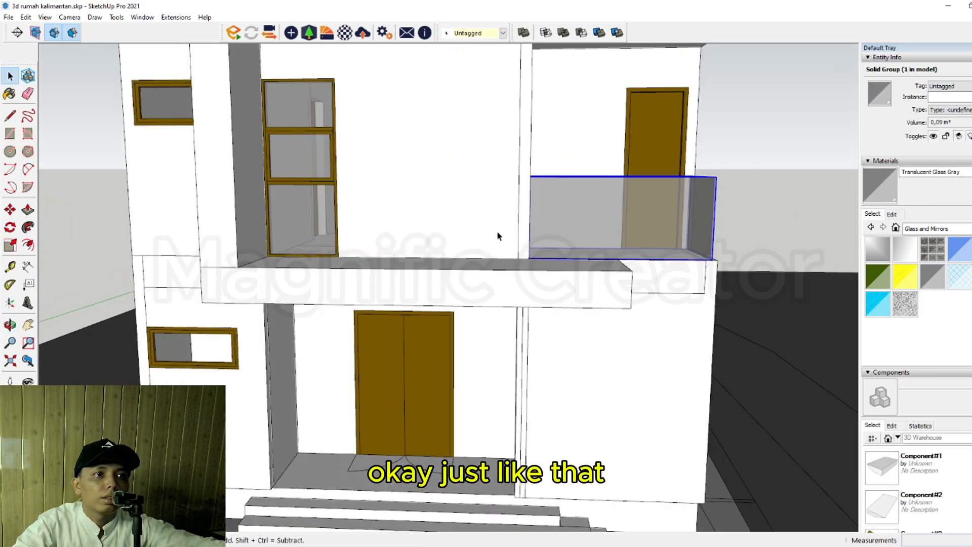
pyautogui.press('r')
pyautogui.scroll(-2, 506, 260)
pyautogui.scroll(1, 340, 110)
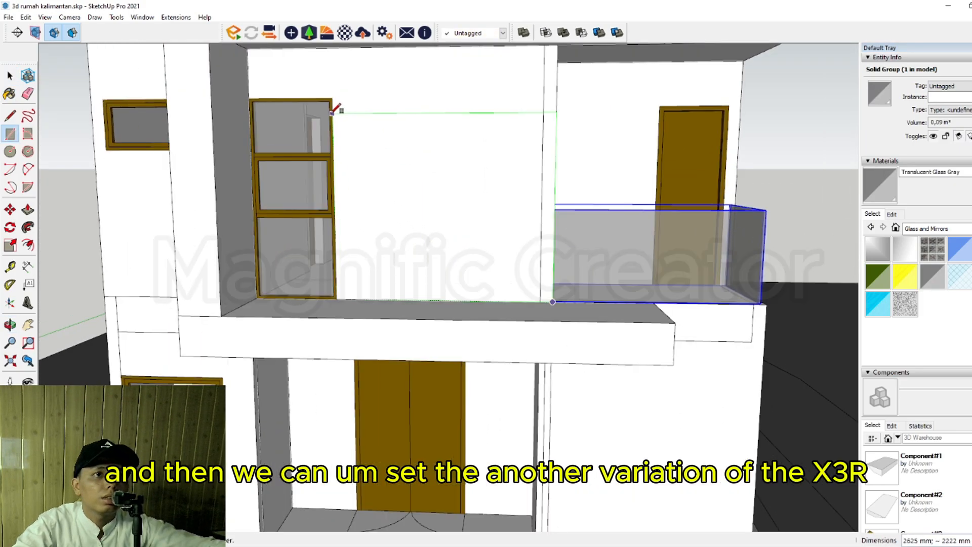
pyautogui.scroll(-1, 335, 106)
pyautogui.click(342, 56)
# Step: Extrude the rectangle on the upper front wall outward into a projecting panel and group its geometry
pyautogui.moveTo(462, 147); pyautogui.dragTo(395, 131, button='middle')
pyautogui.press('p')
pyautogui.press('space')
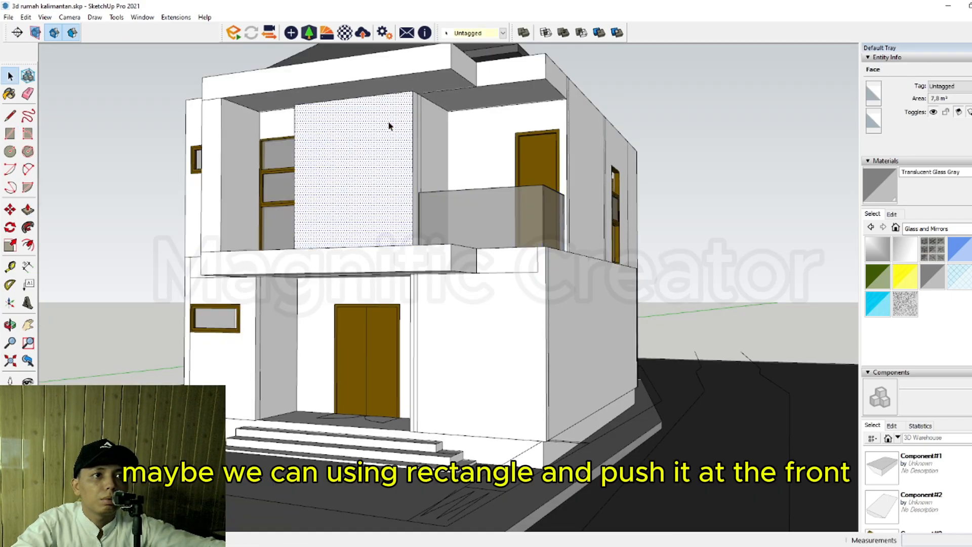
pyautogui.tripleClick(403, 117)
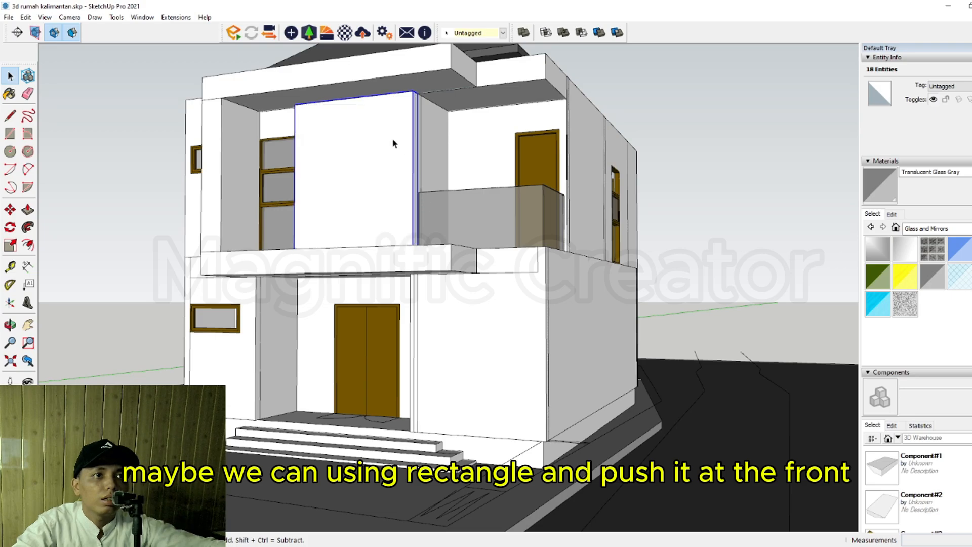
pyautogui.scroll(2, 393, 144)
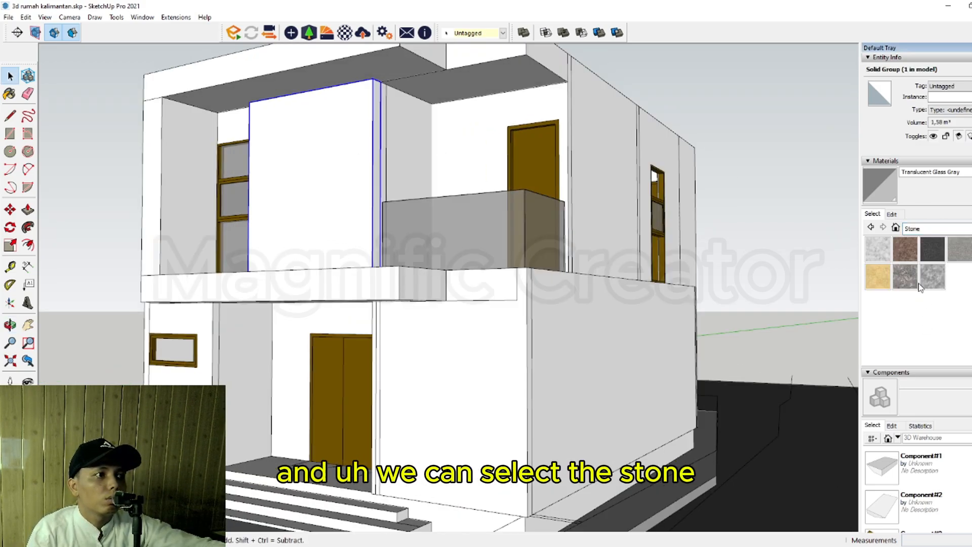
# Step: Paint the projecting front panel with the Granite Light Gray stone material
pyautogui.click(349, 164)
pyautogui.scroll(-3, 358, 167)
pyautogui.moveTo(358, 167)
pyautogui.mouseDown(button='middle')
pyautogui.moveTo(514, 198)
pyautogui.moveTo(572, 189)
pyautogui.mouseUp(button='middle')
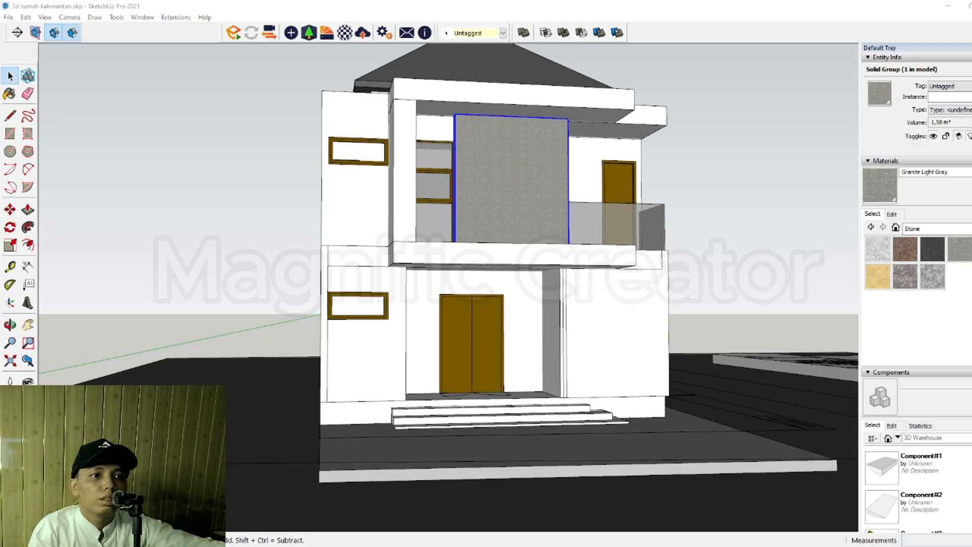
# Step: Cut a tall window opening, about 2410 mm high and 460 mm wide, in the ground-floor front wall near its outer corner
pyautogui.moveTo(517, 318); pyautogui.dragTo(504, 389, button='middle')
pyautogui.doubleClick(517, 323)
pyautogui.doubleClick(517, 323)
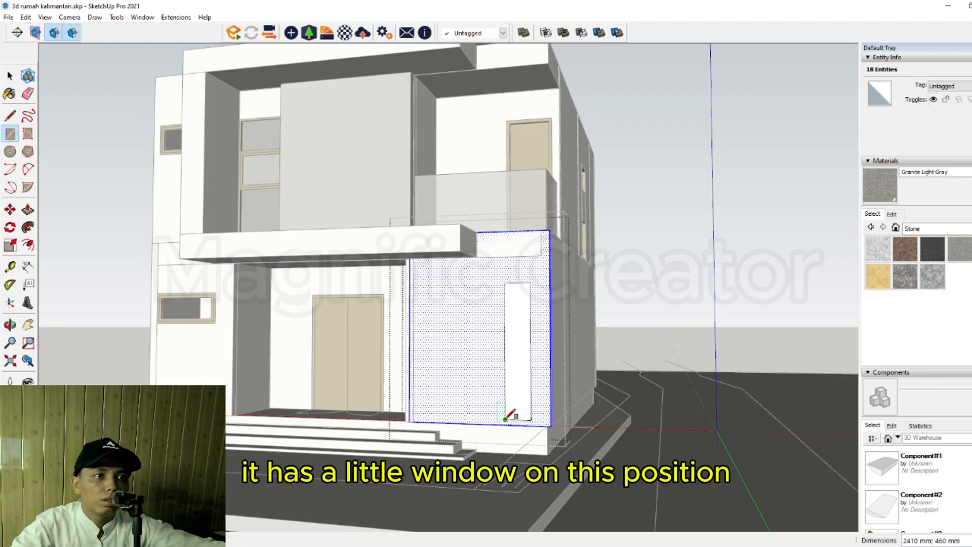
pyautogui.press('space')
pyautogui.click(520, 391)
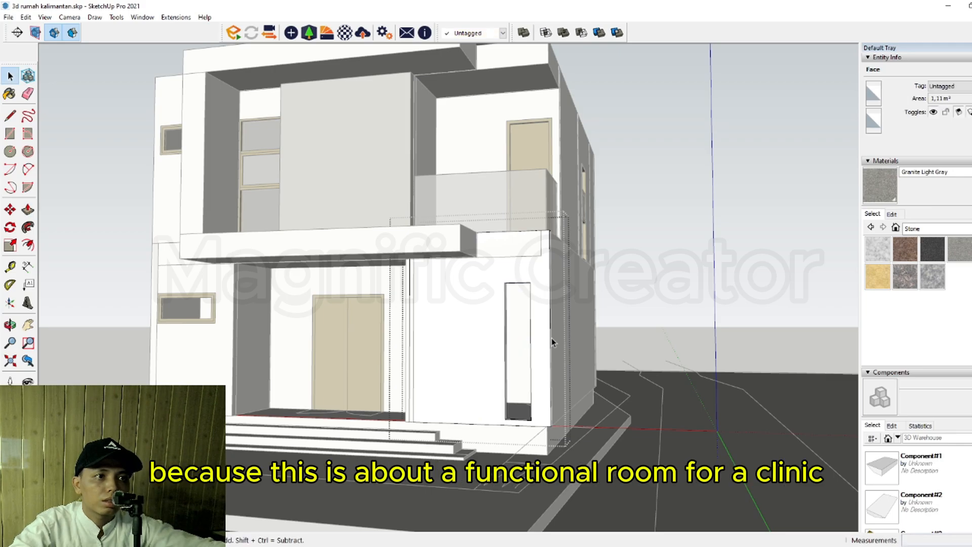
pyautogui.click(643, 242)
# Step: Draw a rectangle across the new tall window opening, from corner to corner
pyautogui.moveTo(499, 348); pyautogui.dragTo(537, 395, button='middle')
pyautogui.scroll(6, 503, 377)
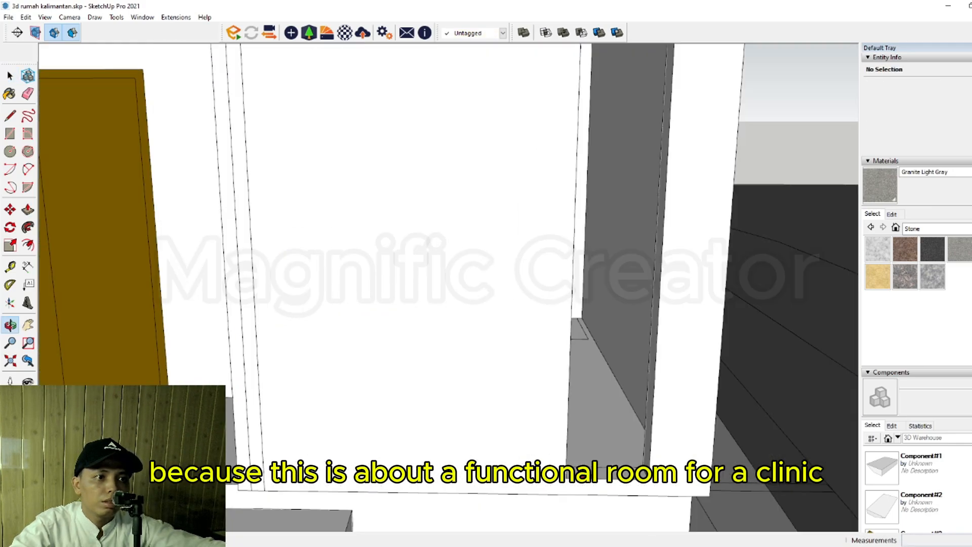
pyautogui.scroll(3, 622, 466)
pyautogui.press('r')
pyautogui.scroll(-4, 515, 433)
pyautogui.moveTo(514, 434); pyautogui.dragTo(378, 176, button='middle')
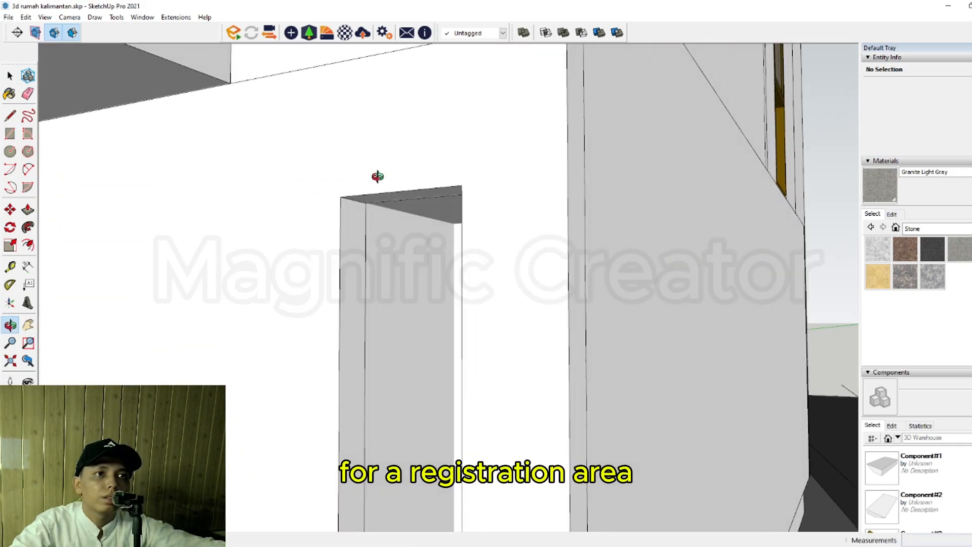
# Step: Extrude the window rectangle about 27 mm into a pane and group it
pyautogui.press('p')
pyautogui.click(387, 217)
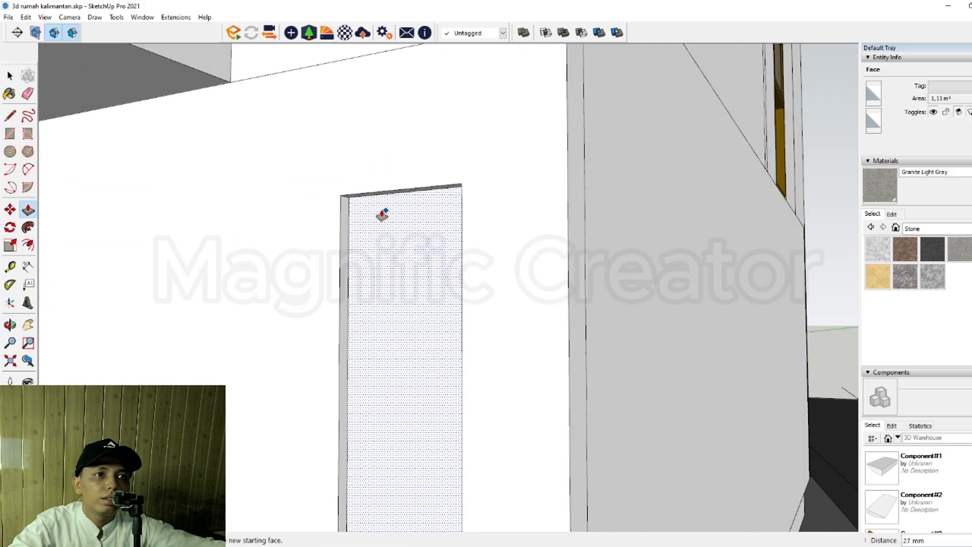
pyautogui.hotkey('ctrl', 'g')
pyautogui.scroll(-5, 443, 315)
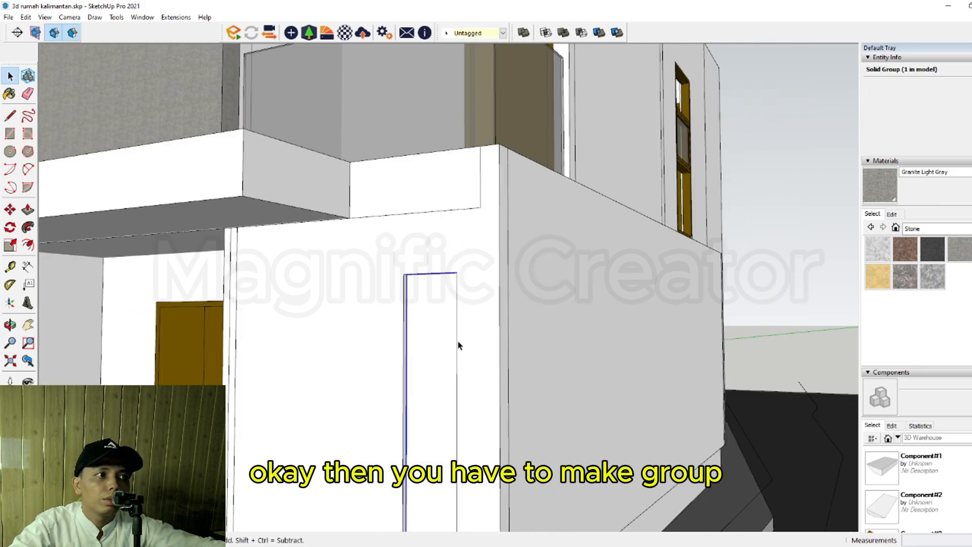
# Step: Paint the tall window's pane group with Translucent Glass Gray
pyautogui.scroll(-3, 518, 266)
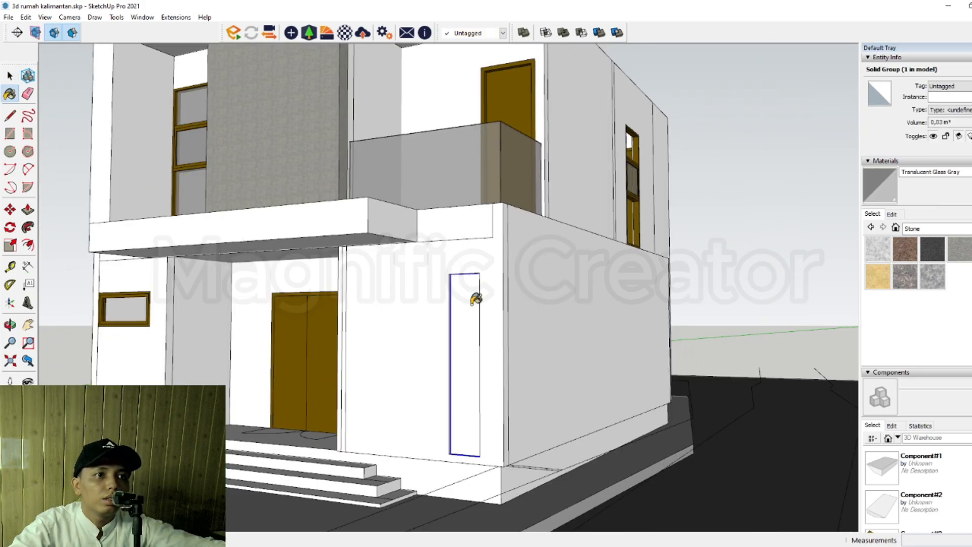
pyautogui.scroll(-3, 476, 299)
pyautogui.moveTo(425, 321); pyautogui.dragTo(527, 343, button='middle')
# Step: Draw a 150 mm wide rectangle up the wall end beside the entrance, from the floor to the slab
pyautogui.scroll(5, 418, 329)
pyautogui.scroll(5, 576, 354)
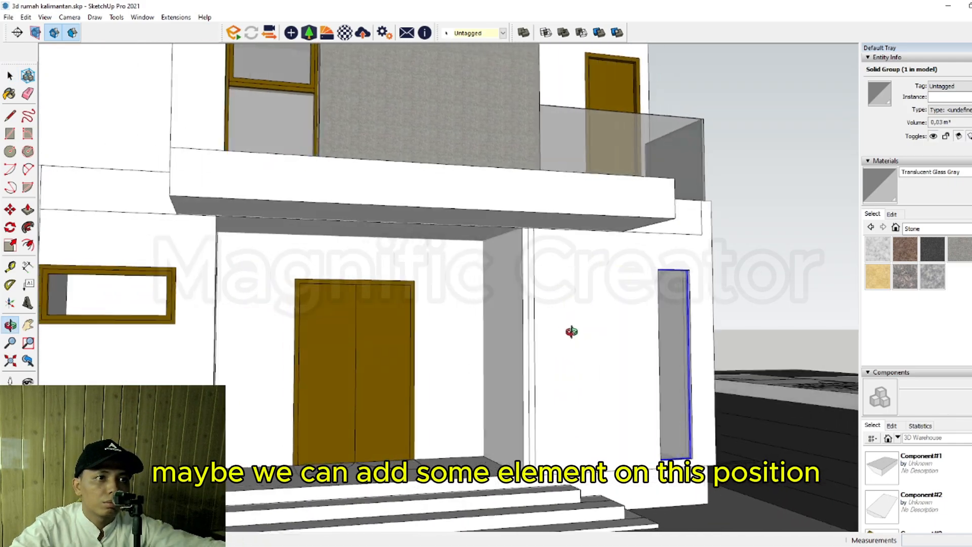
pyautogui.scroll(2, 557, 385)
pyautogui.press('r')
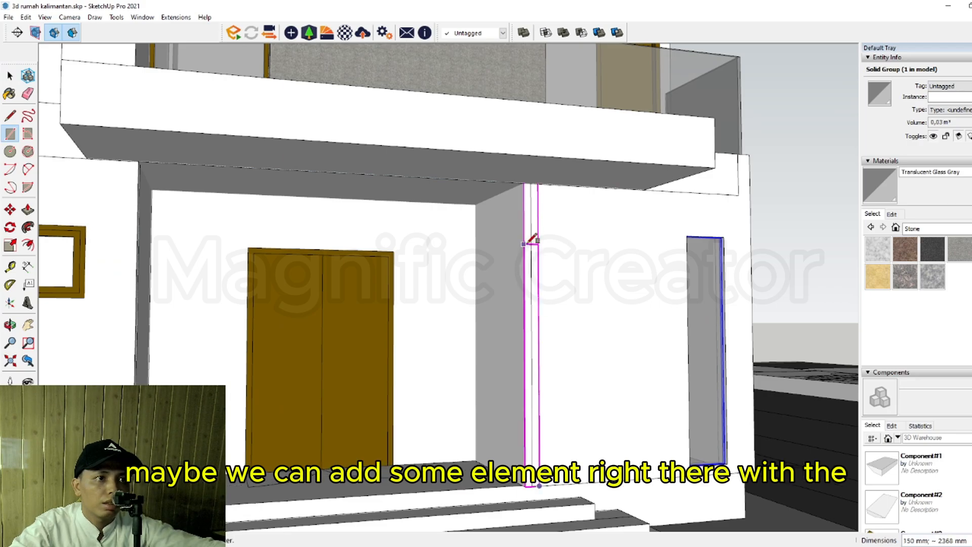
pyautogui.click(530, 182)
# Step: Extrude the narrow rectangle 75 mm outward into a vertical strip and group it
pyautogui.press('p')
pyautogui.scroll(3, 532, 198)
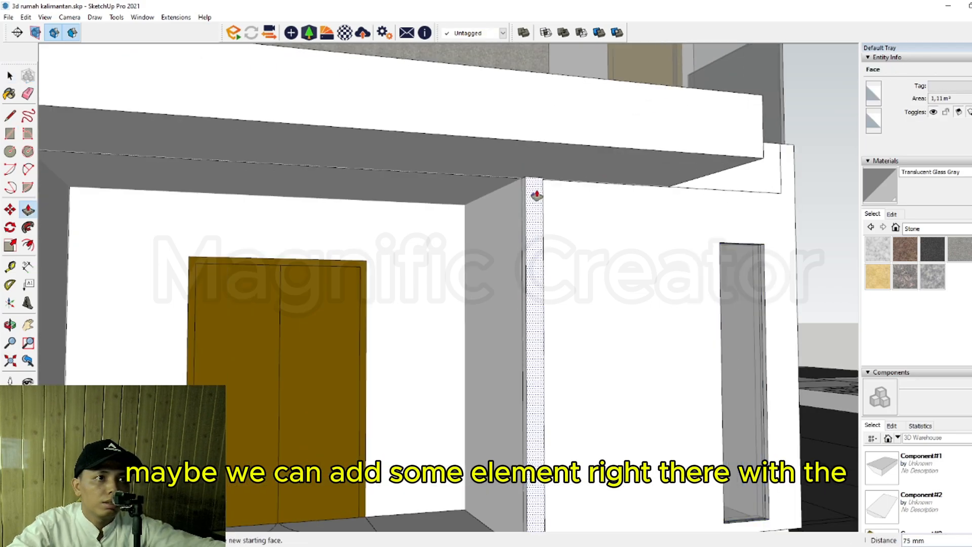
pyautogui.scroll(-4, 536, 319)
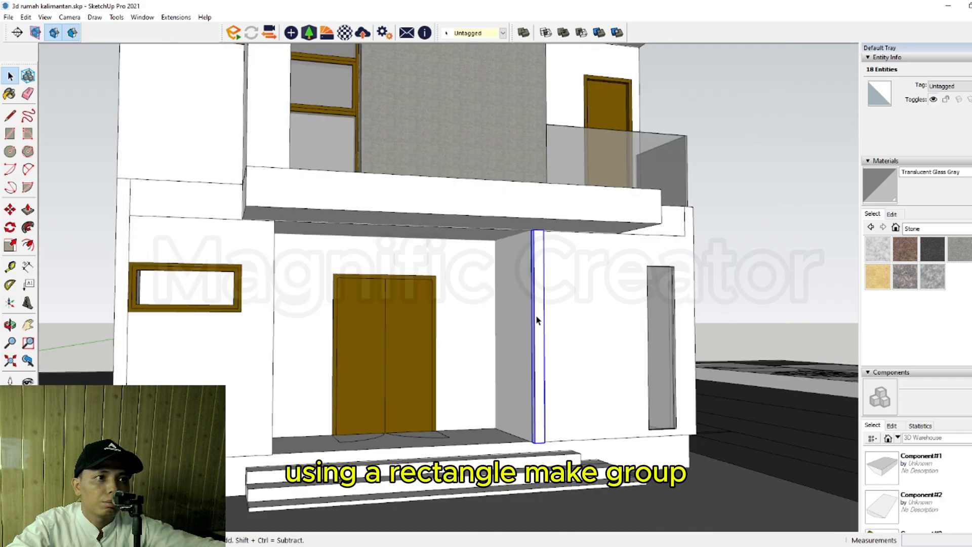
# Step: Push/pull a face inside the vertical strip's group by about 33 mm and close the group
pyautogui.doubleClick(543, 395)
pyautogui.scroll(3, 545, 446)
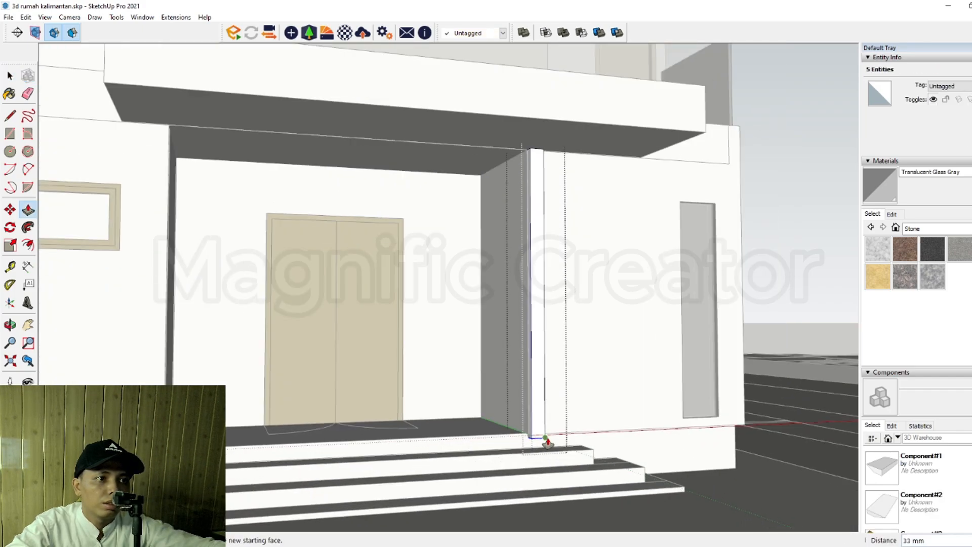
pyautogui.press('space')
pyautogui.scroll(-1, 572, 456)
pyautogui.click(683, 461)
# Step: Copy the vertical strip along the front wall to form a row of three strips
pyautogui.click(538, 434)
pyautogui.moveTo(540, 431); pyautogui.dragTo(483, 384, button='middle')
pyautogui.press('m')
pyautogui.scroll(2, 486, 357)
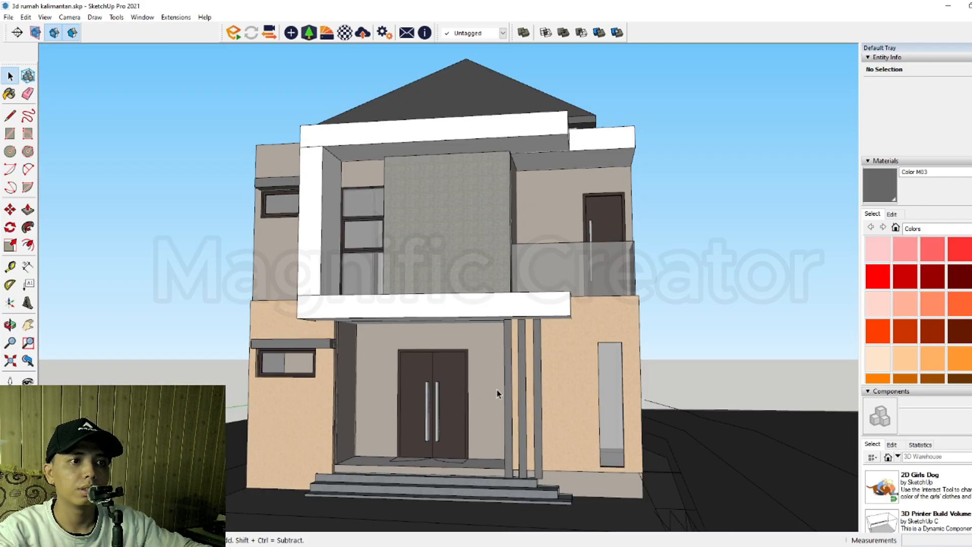
# Step: Examine the front facade's window canopy, entrance and three vertical strips up close
pyautogui.moveTo(497, 390); pyautogui.dragTo(462, 326, button='middle')
pyautogui.scroll(3, 512, 365)
pyautogui.moveTo(509, 363); pyautogui.dragTo(439, 360, button='middle')
pyautogui.scroll(5, 495, 354)
pyautogui.scroll(-3, 448, 341)
pyautogui.scroll(-3, 417, 218)
pyautogui.scroll(6, 473, 390)
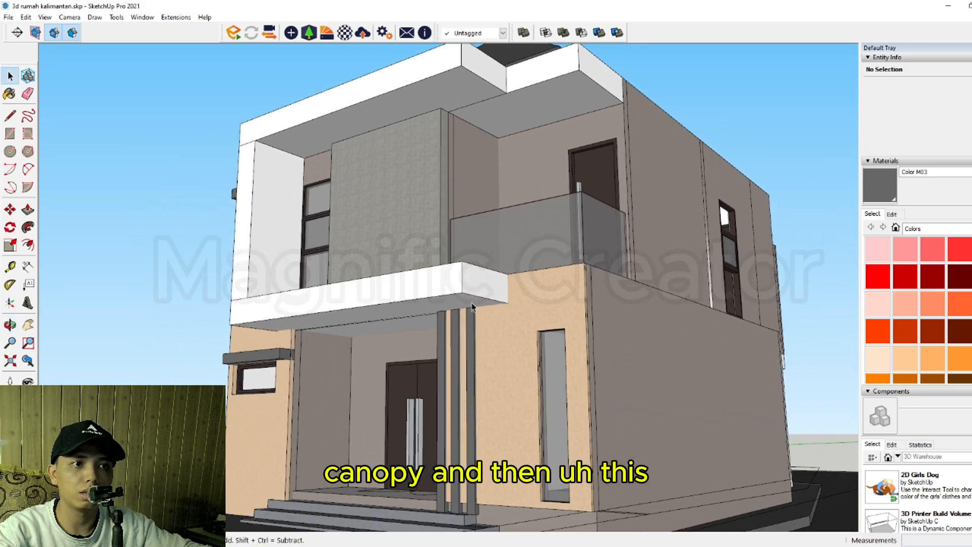
pyautogui.moveTo(473, 390); pyautogui.dragTo(665, 307, button='middle')
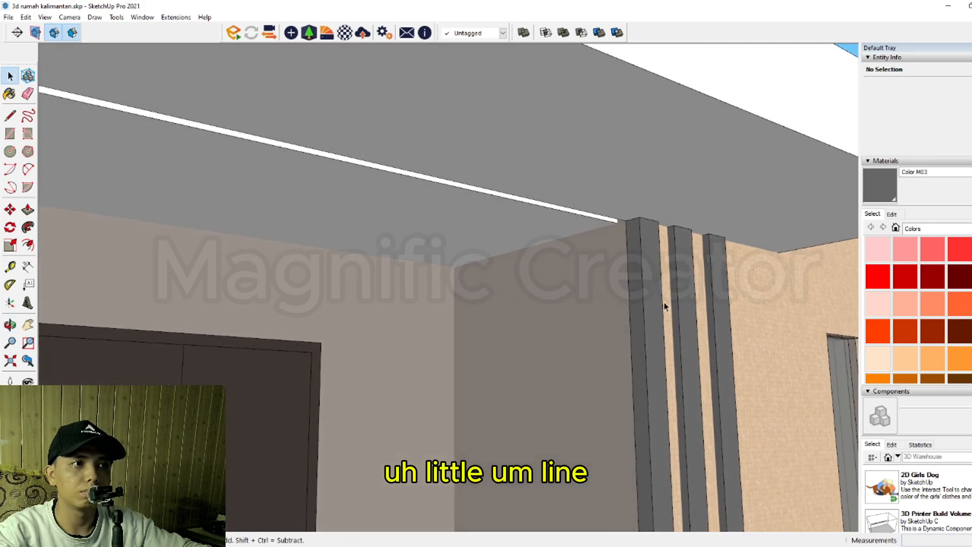
pyautogui.moveTo(708, 342); pyautogui.dragTo(597, 248, button='middle')
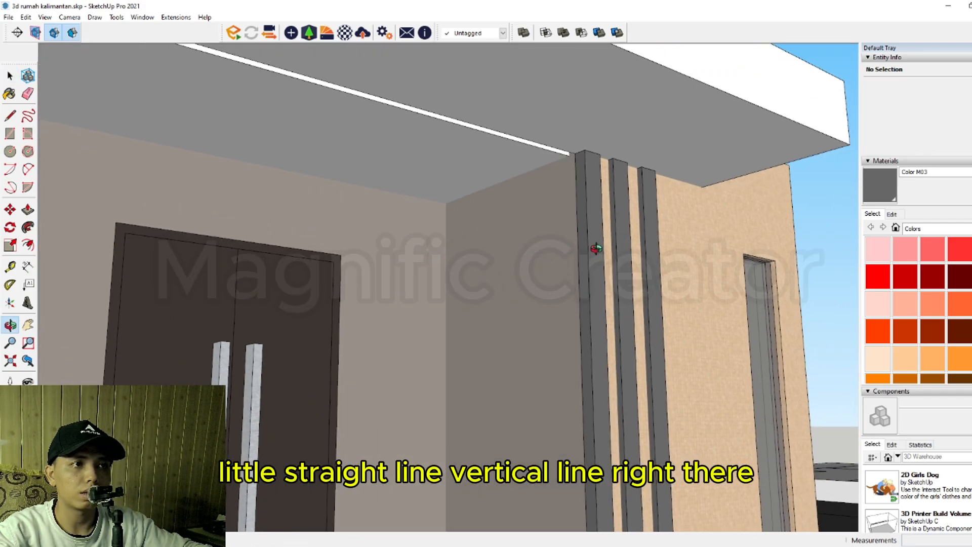
pyautogui.scroll(-8, 645, 253)
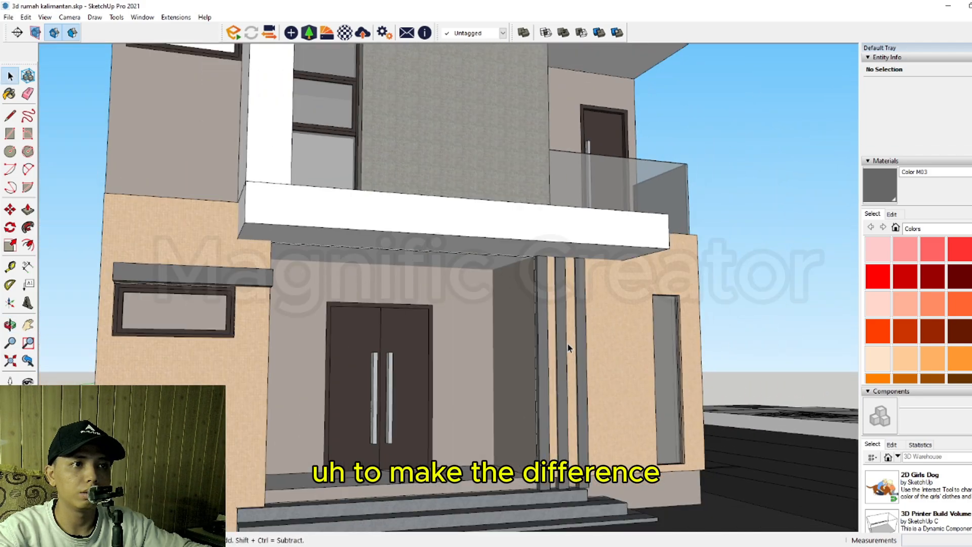
# Step: Inspect the glass balcony railing's base and the stone finish on the front corner wall
pyautogui.moveTo(567, 344); pyautogui.dragTo(374, 344, button='middle')
pyautogui.scroll(5, 459, 319)
pyautogui.moveTo(459, 320); pyautogui.dragTo(439, 373, button='middle')
pyautogui.scroll(2, 439, 374)
pyautogui.scroll(3, 347, 377)
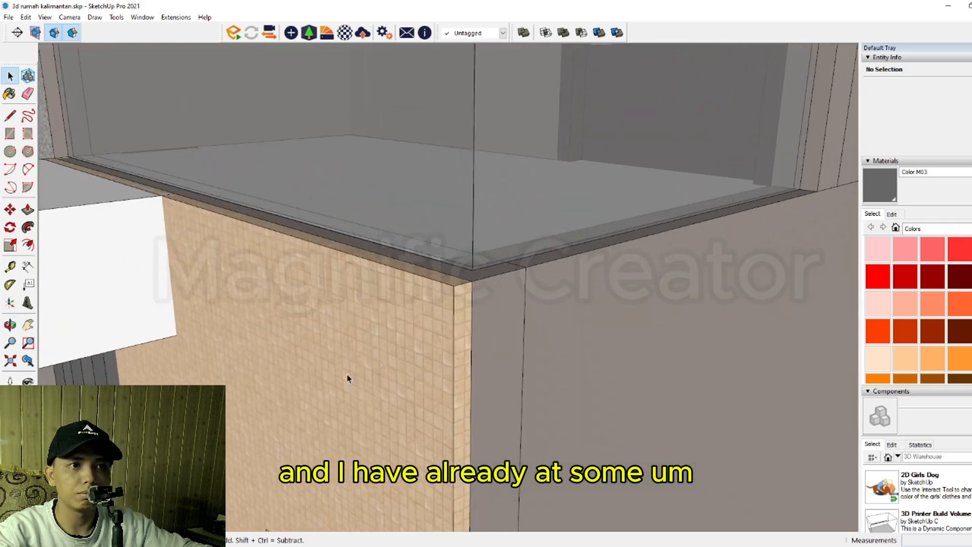
pyautogui.moveTo(347, 377); pyautogui.dragTo(491, 320, button='middle')
pyautogui.scroll(2, 491, 320)
pyautogui.scroll(-5, 470, 290)
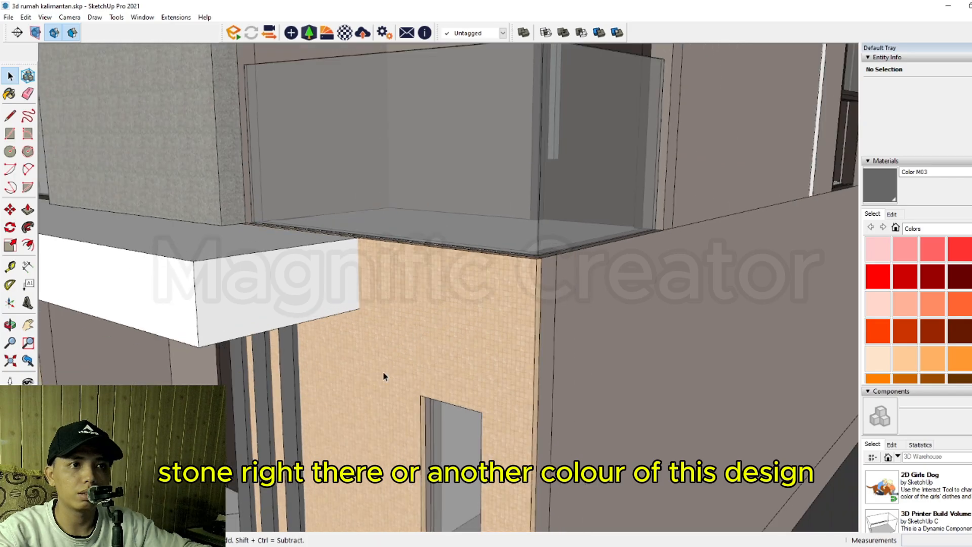
pyautogui.moveTo(384, 372); pyautogui.dragTo(482, 258, button='middle')
pyautogui.scroll(-5, 482, 262)
pyautogui.moveTo(494, 321); pyautogui.dragTo(446, 391, button='middle')
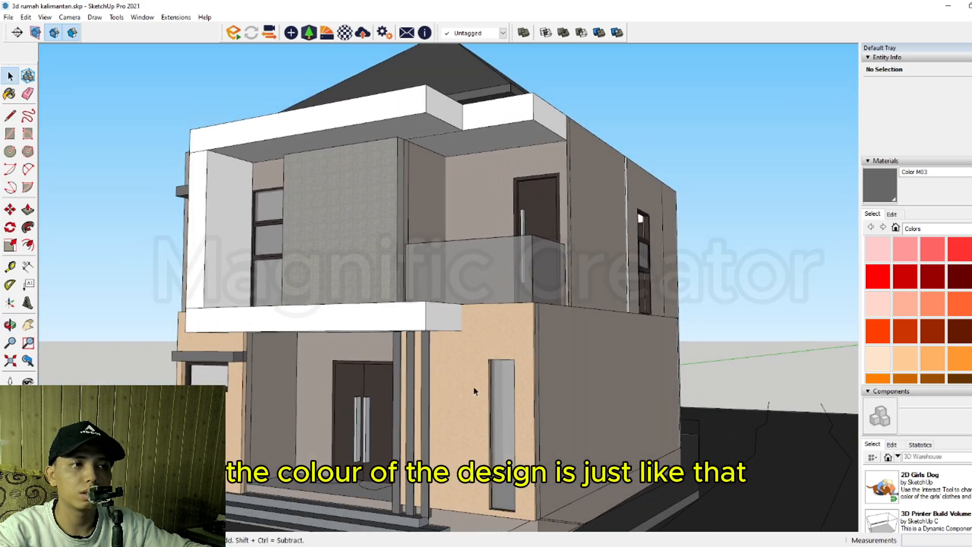
# Step: Sample the exterior color from the long side wall and paint the narrow return wall beside the sliding doors with it
pyautogui.moveTo(625, 395); pyautogui.dragTo(333, 379, button='middle')
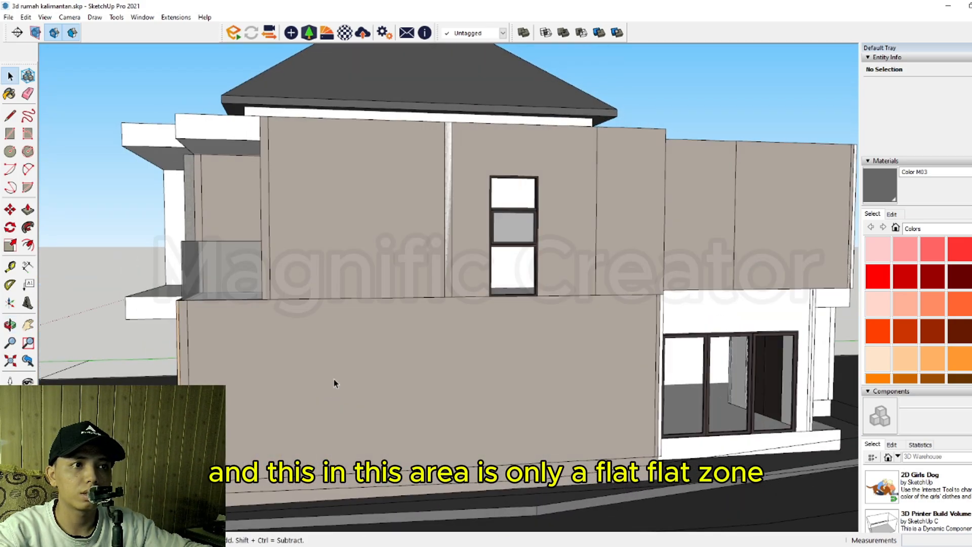
pyautogui.scroll(3, 646, 407)
pyautogui.moveTo(646, 411); pyautogui.dragTo(357, 400, button='middle')
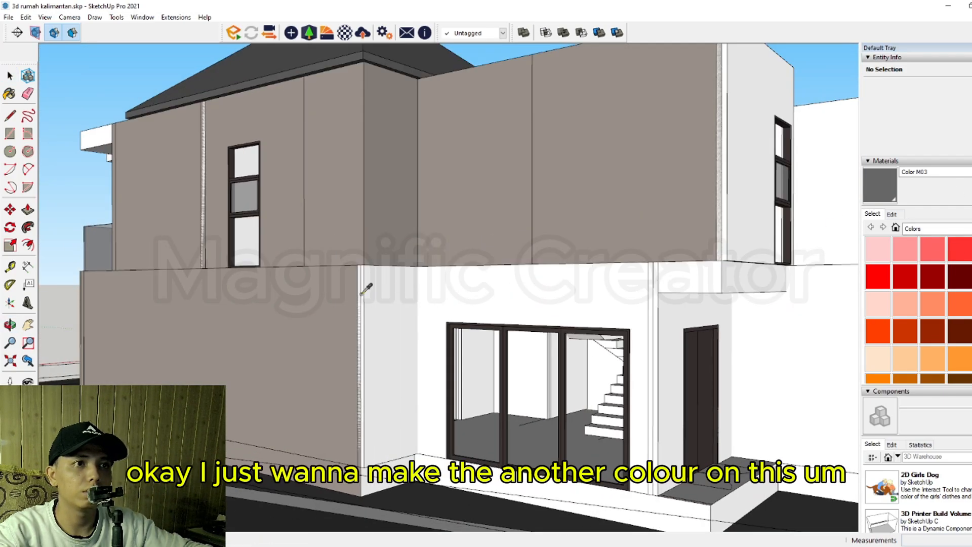
pyautogui.scroll(2, 363, 293)
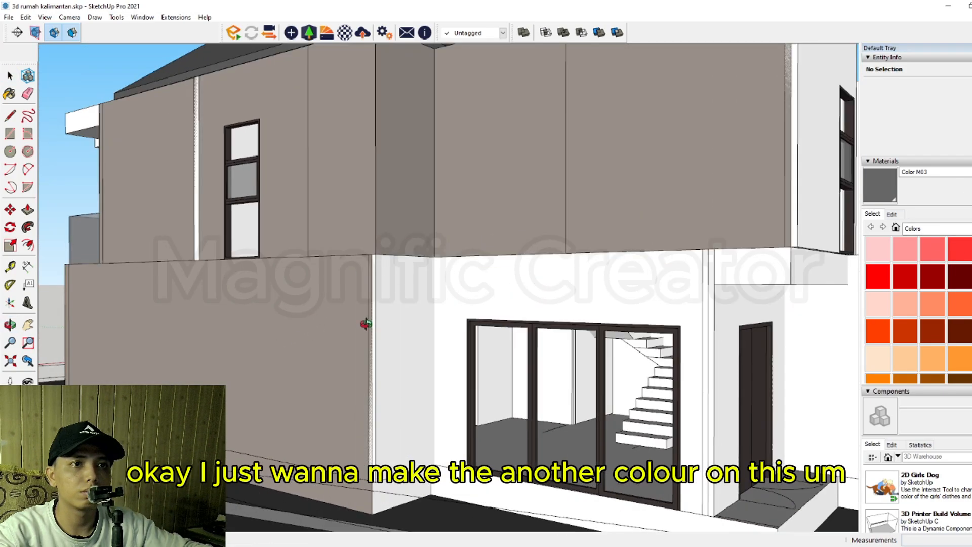
pyautogui.doubleClick(386, 324)
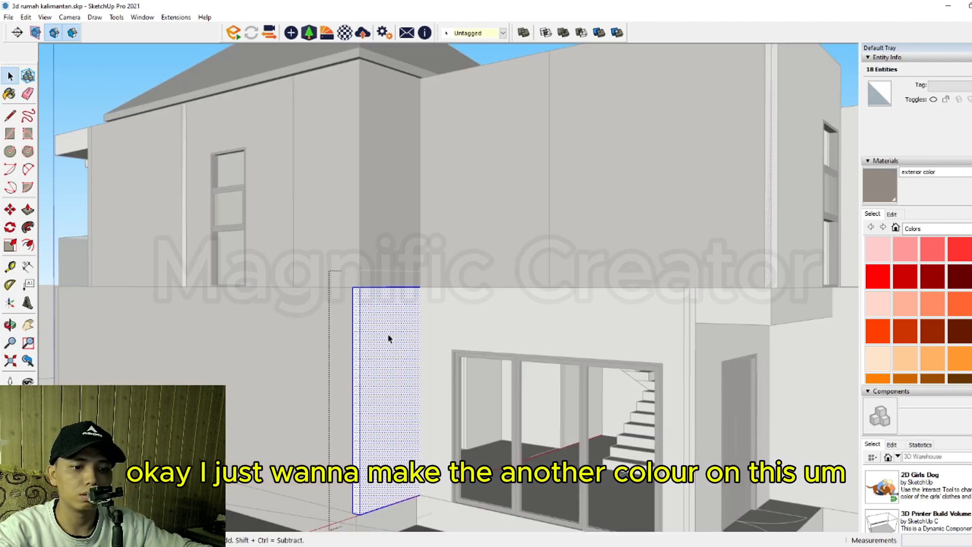
pyautogui.press('space')
# Step: Paint the ground-floor wall around the sliding glass doors with exterior color
pyautogui.keyDown('shift'); pyautogui.click(510, 315); pyautogui.keyUp('shift')
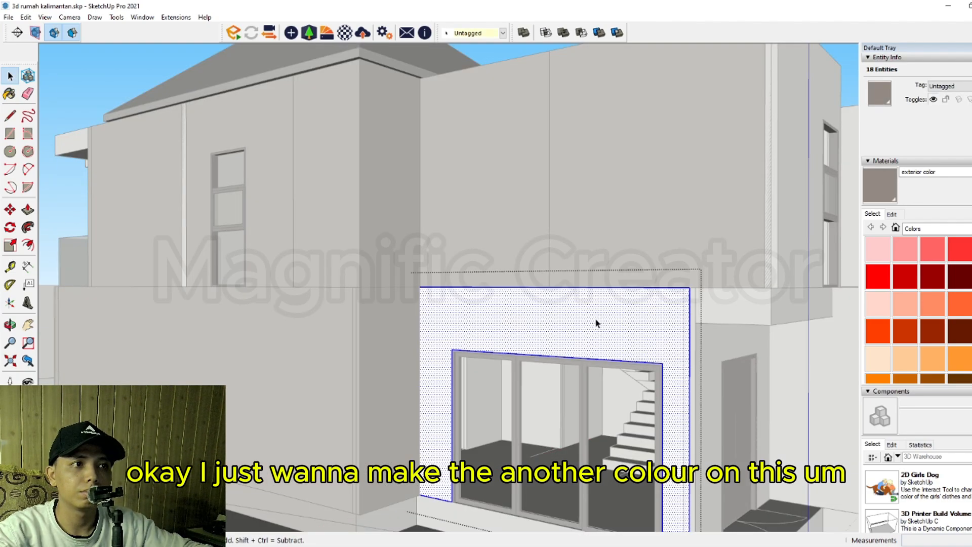
pyautogui.moveTo(597, 323); pyautogui.dragTo(442, 323, button='middle')
pyautogui.scroll(-1, 538, 253)
pyautogui.click(753, 73)
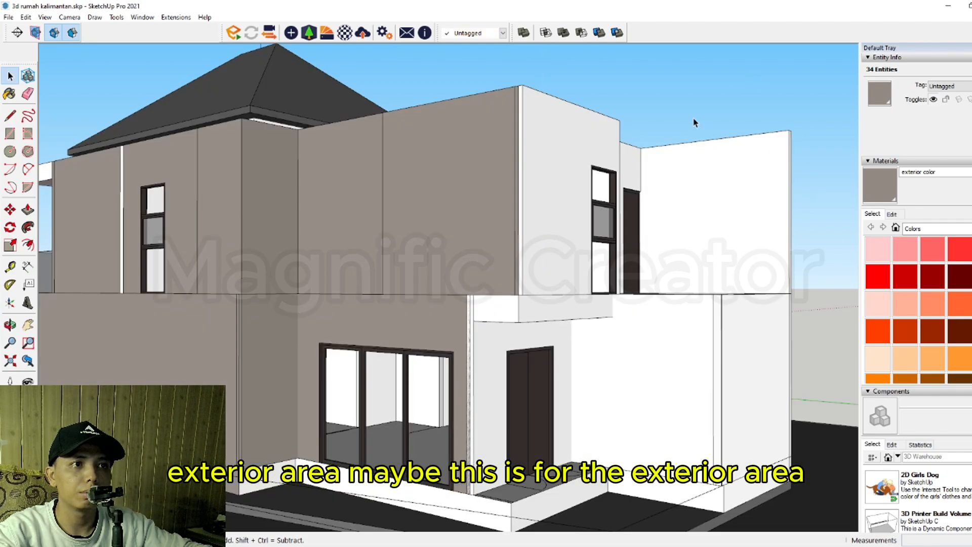
# Step: Paint the ground-floor rear wall around the double door with exterior color
pyautogui.scroll(2, 504, 338)
pyautogui.tripleClick(490, 350)
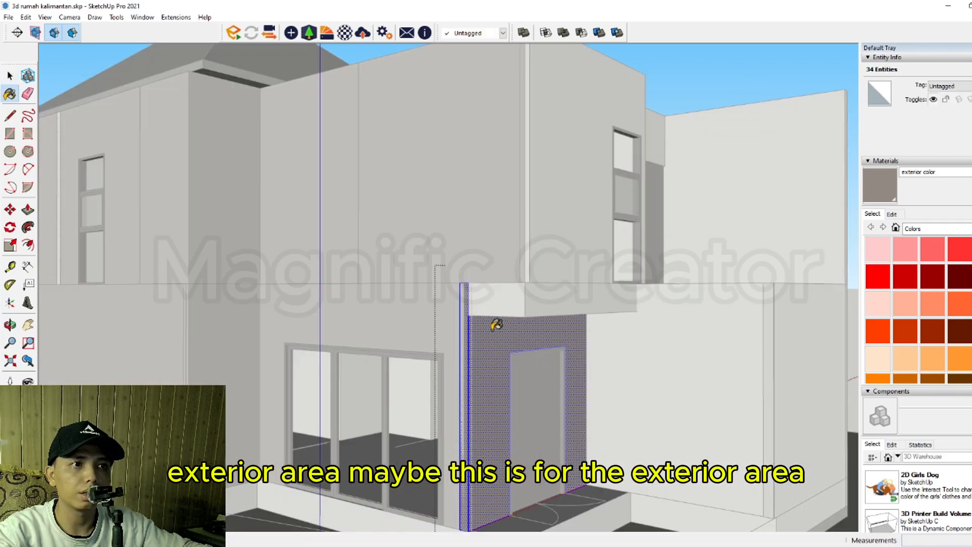
pyautogui.press('space')
pyautogui.scroll(-2, 497, 324)
pyautogui.keyDown('shift'); pyautogui.moveTo(491, 337); pyautogui.dragTo(449, 378, button='middle'); pyautogui.keyUp('shift')
pyautogui.moveTo(567, 341); pyautogui.dragTo(563, 385, button='middle')
pyautogui.click(728, 141)
# Step: Paint the upper rear wall containing the tall window with exterior color
pyautogui.moveTo(516, 303); pyautogui.dragTo(453, 326, button='middle')
pyautogui.doubleClick(452, 327)
pyautogui.click(469, 291)
pyautogui.press('space')
# Step: Paint the upper wall with the door onto the rear terrace with exterior color
pyautogui.moveTo(583, 279)
pyautogui.mouseDown(button='middle')
pyautogui.moveTo(467, 314)
pyautogui.moveTo(184, 333)
pyautogui.mouseUp(button='middle')
pyautogui.click(473, 295)
pyautogui.scroll(1, 158, 315)
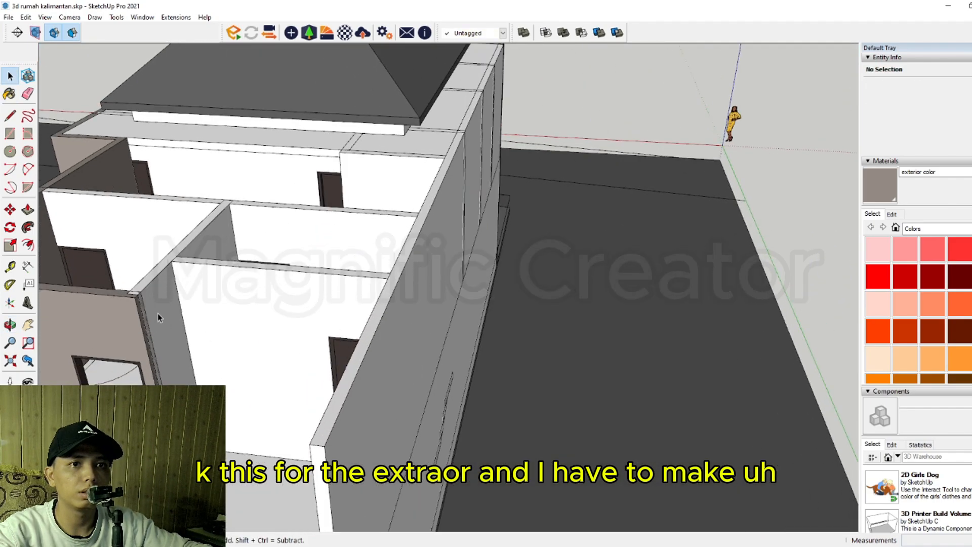
pyautogui.tripleClick(156, 312)
pyautogui.tripleClick(260, 303)
pyautogui.press('b')
pyautogui.click(282, 283)
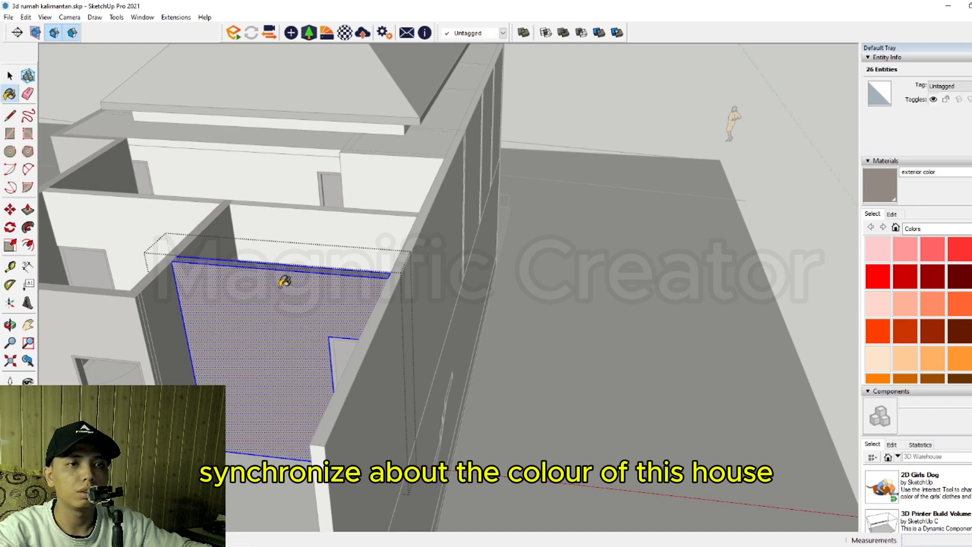
# Step: Paint the tall boundary wall along the rear terrace's outer side with exterior color
pyautogui.moveTo(237, 323); pyautogui.dragTo(496, 320, button='middle')
pyautogui.tripleClick(718, 338)
pyautogui.moveTo(718, 338)
pyautogui.mouseDown(button='middle')
pyautogui.moveTo(772, 332)
pyautogui.moveTo(731, 343)
pyautogui.moveTo(679, 282)
pyautogui.mouseUp(button='middle')
pyautogui.press('b')
pyautogui.press('space')
pyautogui.click(654, 174)
# Step: Paint the ground-floor side wall below the rear terrace, next to the double door, with exterior color
pyautogui.scroll(-3, 583, 304)
pyautogui.moveTo(566, 392); pyautogui.dragTo(520, 348, button='middle')
pyautogui.tripleClick(496, 371)
pyautogui.press('b')
pyautogui.click(499, 353)
pyautogui.press('space')
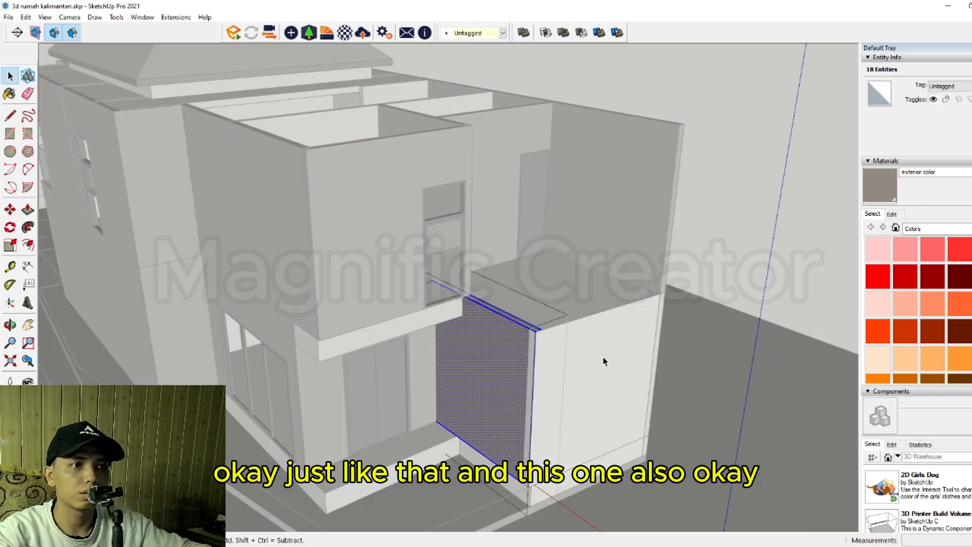
# Step: Paint the outermost ground-floor rear wall below the terrace with exterior color
pyautogui.tripleClick(603, 356)
pyautogui.press('b')
pyautogui.click(612, 345)
pyautogui.press('space')
pyautogui.scroll(-2, 616, 339)
pyautogui.click(790, 185)
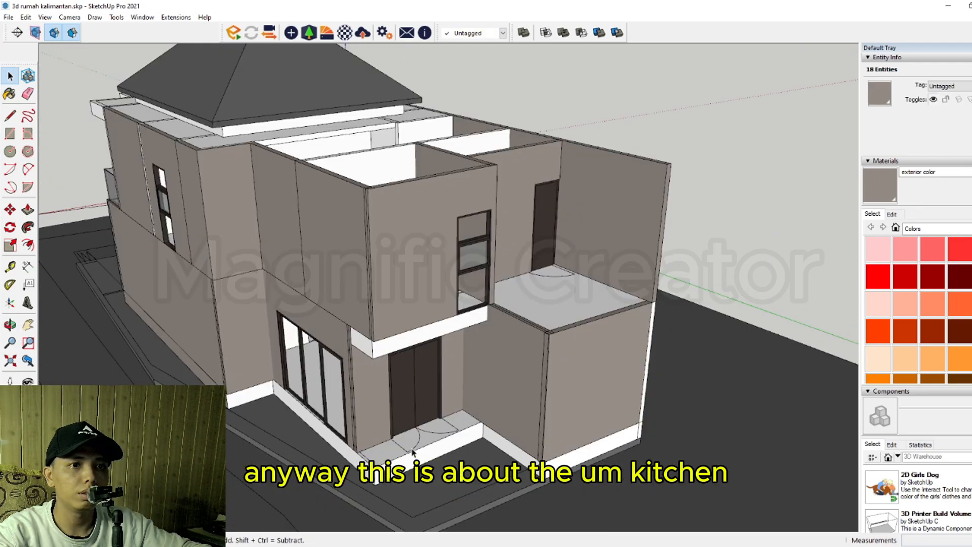
# Step: Open the ground-floor kitchen wall beside the double door, below the rear terrace, for editing
pyautogui.scroll(4, 413, 453)
pyautogui.moveTo(413, 453); pyautogui.dragTo(572, 402, button='middle')
pyautogui.scroll(-1, 582, 219)
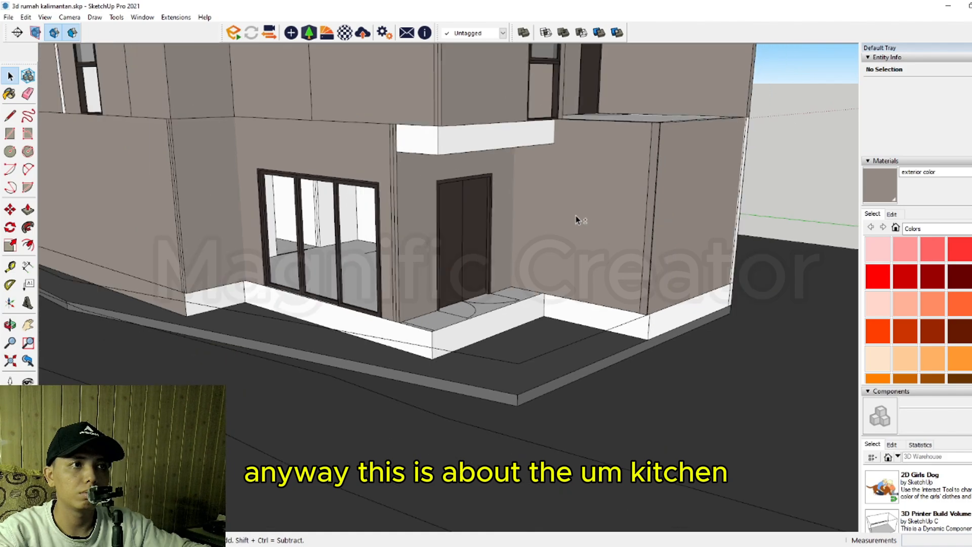
pyautogui.keyDown('shift'); pyautogui.moveTo(581, 220); pyautogui.dragTo(626, 292, button='middle'); pyautogui.keyUp('shift')
pyautogui.scroll(6, 655, 339)
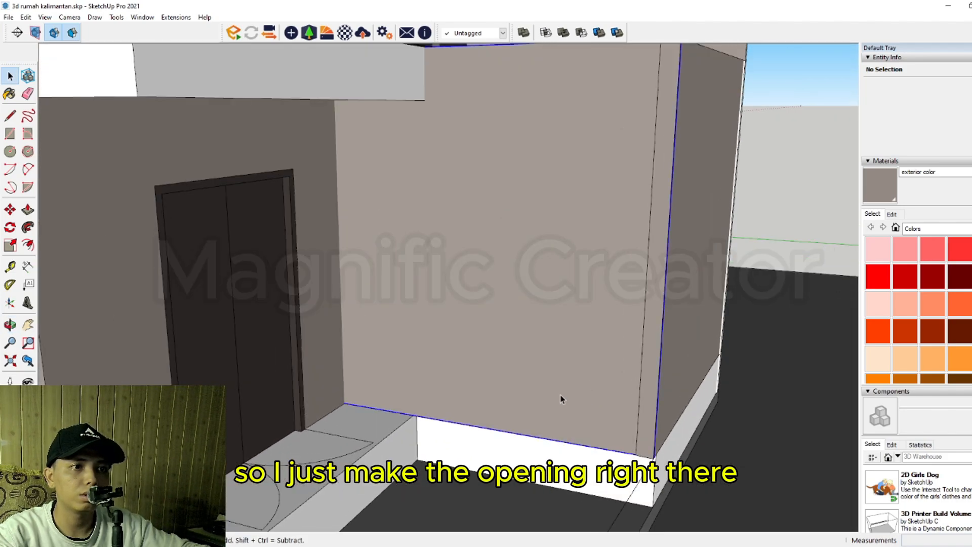
pyautogui.doubleClick(561, 399)
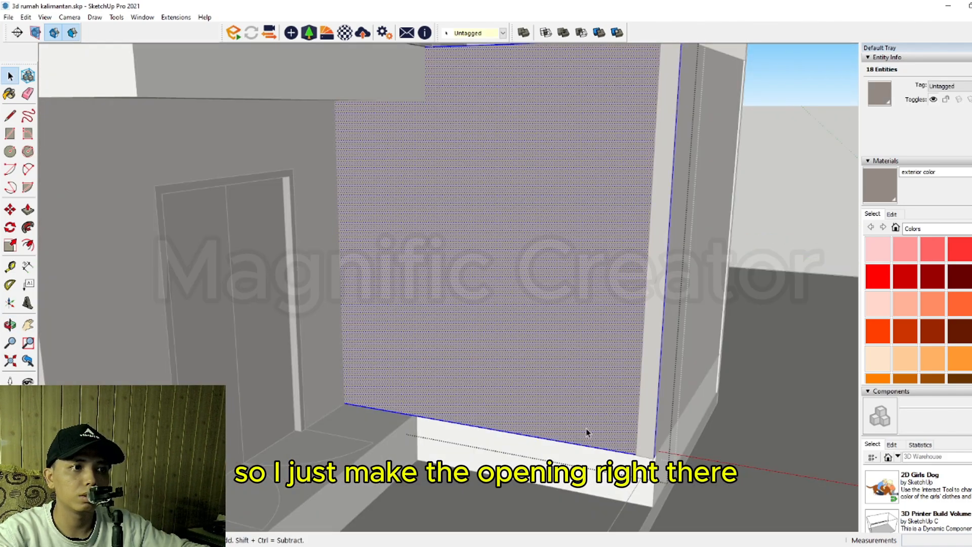
pyautogui.scroll(3, 417, 411)
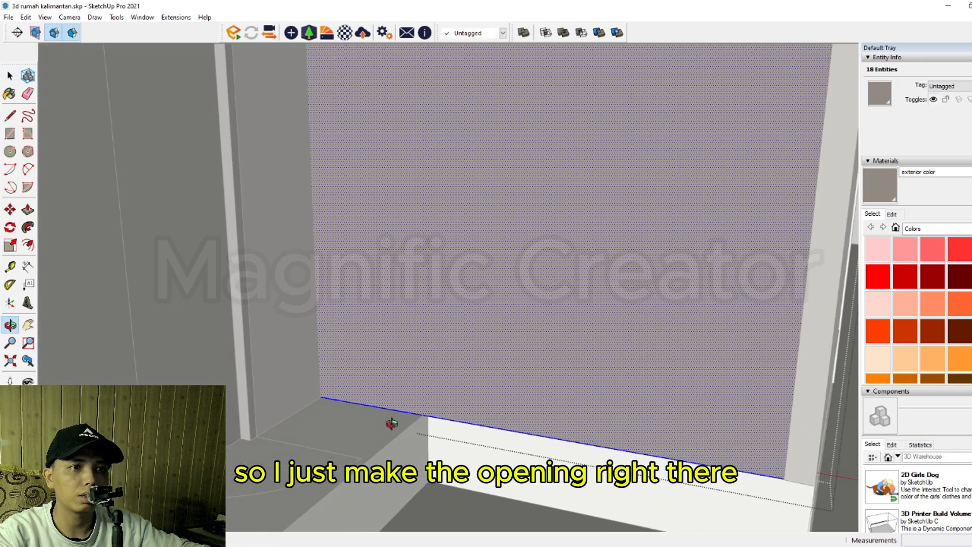
pyautogui.click(429, 417)
pyautogui.scroll(-2, 509, 361)
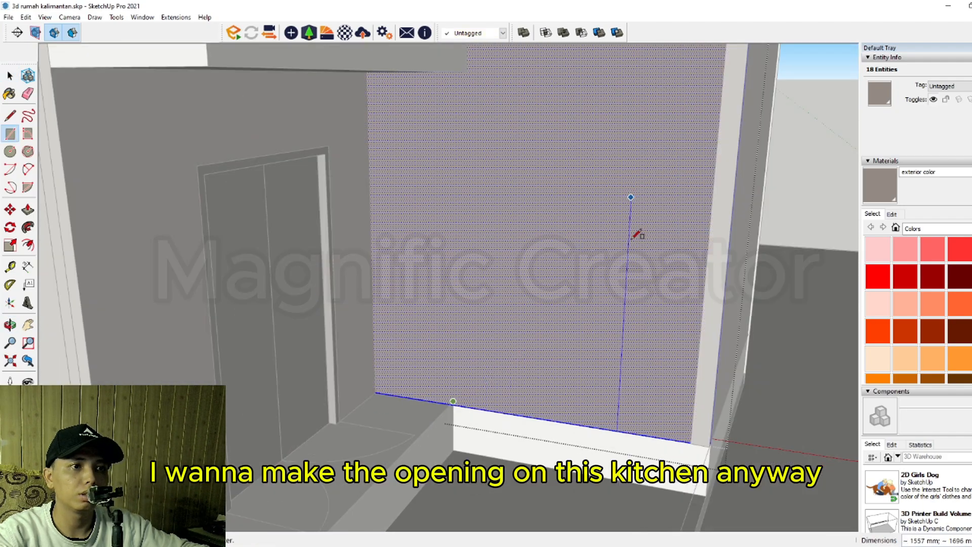
pyautogui.press('Escape')
# Step: Draw a door-height rectangle about 1965 mm wide on the kitchen wall, starting at the porch floor's outer corner
pyautogui.scroll(3, 455, 399)
pyautogui.scroll(2, 455, 393)
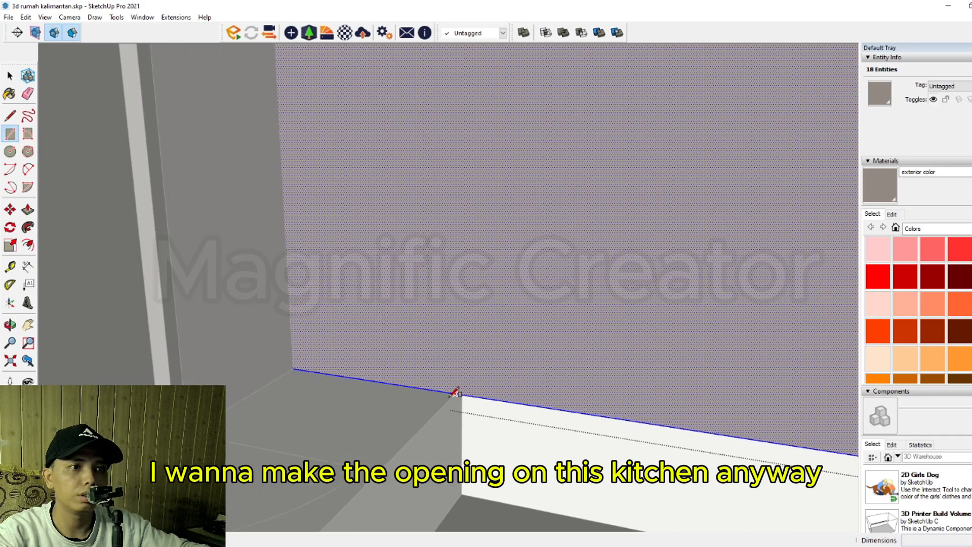
pyautogui.click(454, 393)
pyautogui.scroll(-1, 454, 393)
pyautogui.scroll(2, 457, 389)
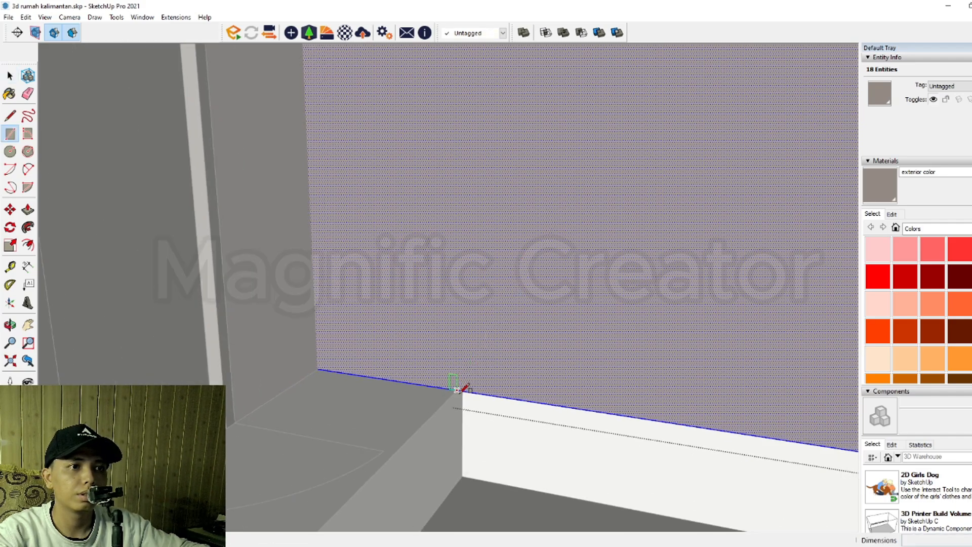
pyautogui.scroll(-5, 465, 390)
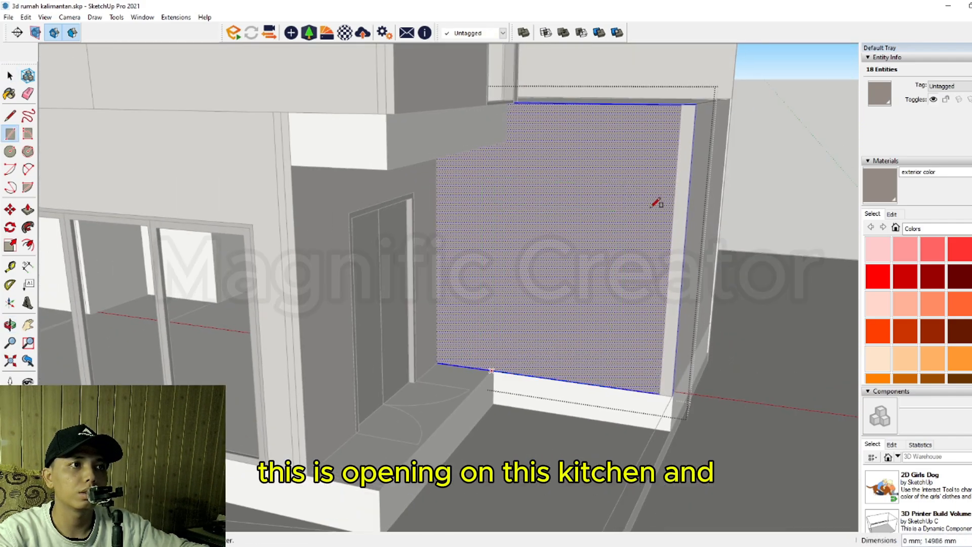
pyautogui.scroll(1, 606, 218)
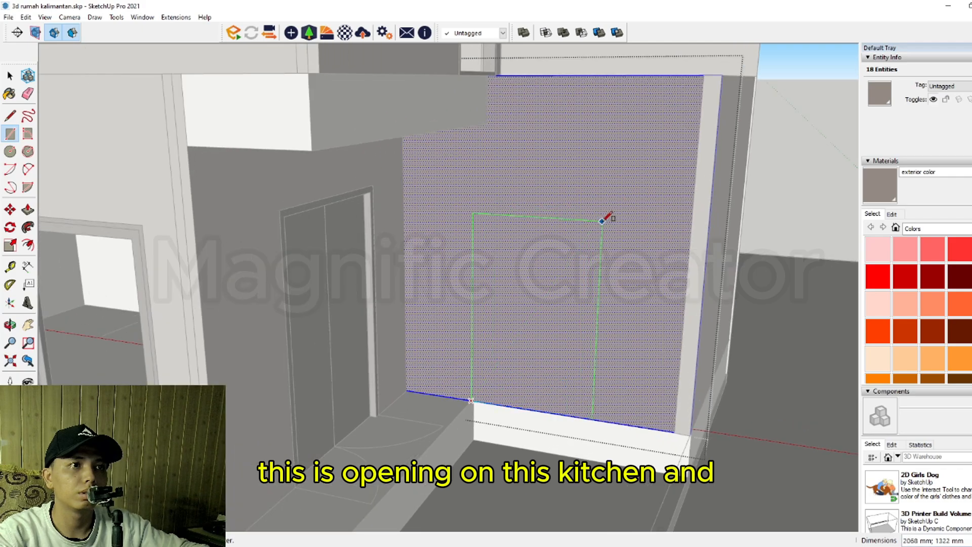
pyautogui.click(673, 206)
# Step: Push the rectangle 150 mm through the kitchen wall to cut the door opening, and leave wall editing
pyautogui.scroll(1, 587, 326)
pyautogui.moveTo(586, 326); pyautogui.dragTo(458, 392, button='middle')
pyautogui.press('space')
pyautogui.click(459, 392)
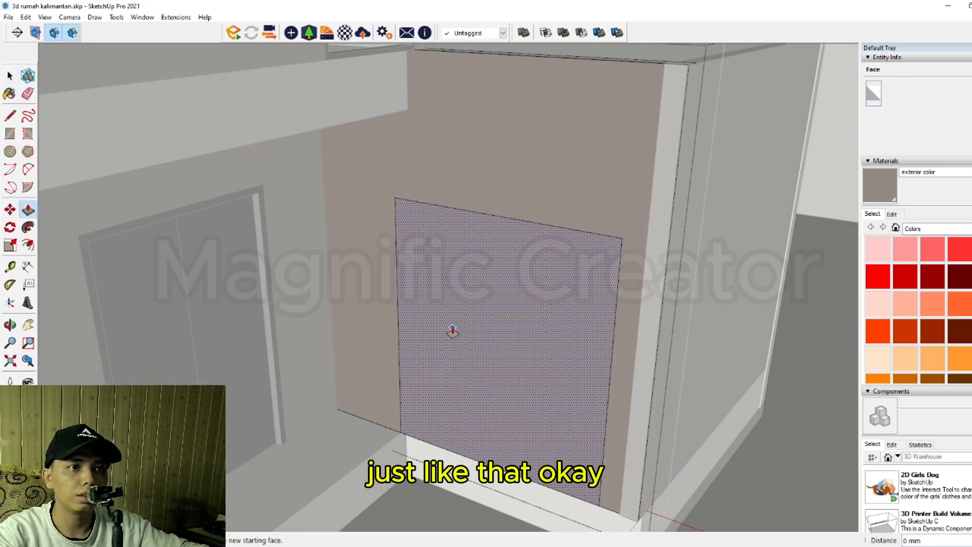
pyautogui.click(453, 330)
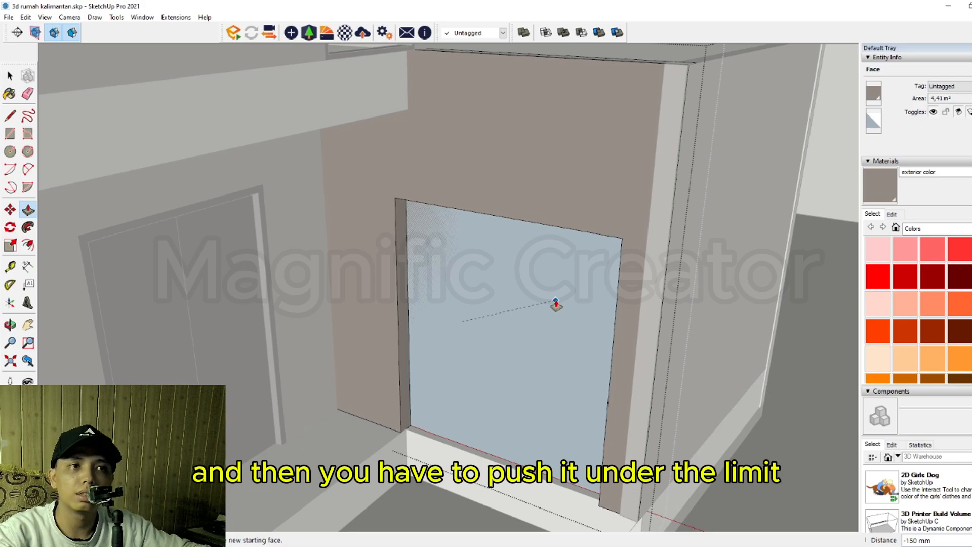
pyautogui.click(555, 302)
pyautogui.press('space')
pyautogui.scroll(-5, 512, 318)
pyautogui.moveTo(469, 329); pyautogui.dragTo(509, 345, button='middle')
pyautogui.click(745, 192)
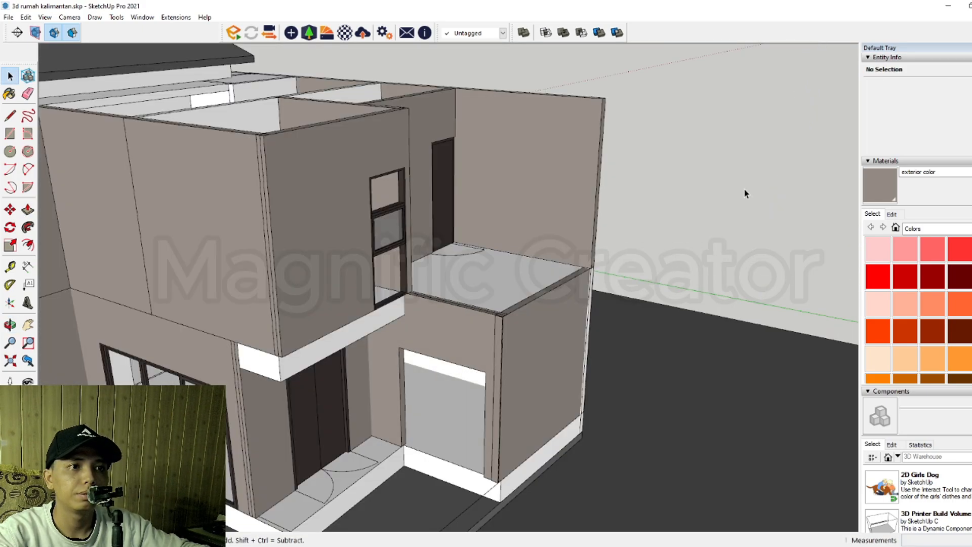
# Step: Level the top of the kitchen opening with the top of the neighbouring double door's frame using Push/Pull
pyautogui.scroll(2, 380, 415)
pyautogui.moveTo(379, 414); pyautogui.dragTo(414, 248, button='middle')
pyautogui.scroll(4, 390, 269)
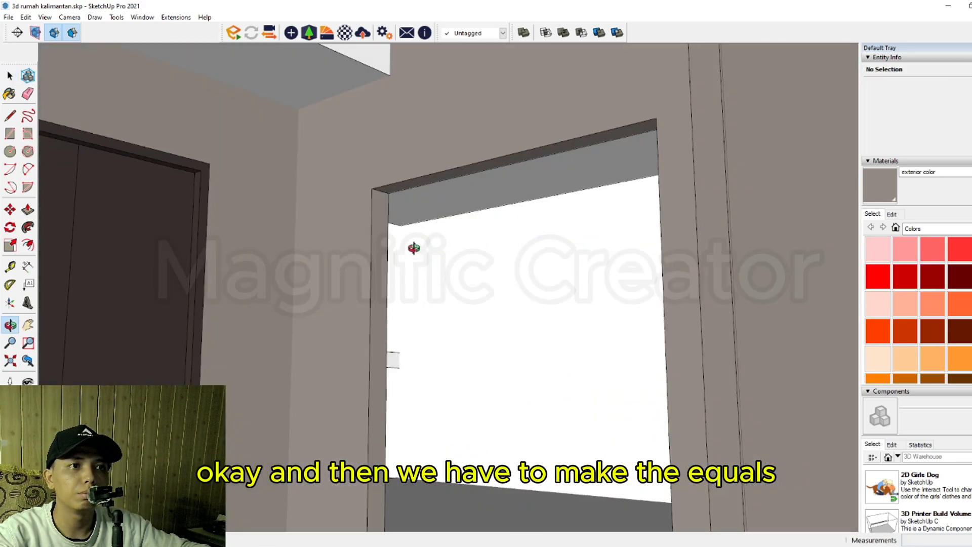
pyautogui.scroll(5, 419, 256)
pyautogui.tripleClick(481, 250)
pyautogui.scroll(2, 478, 252)
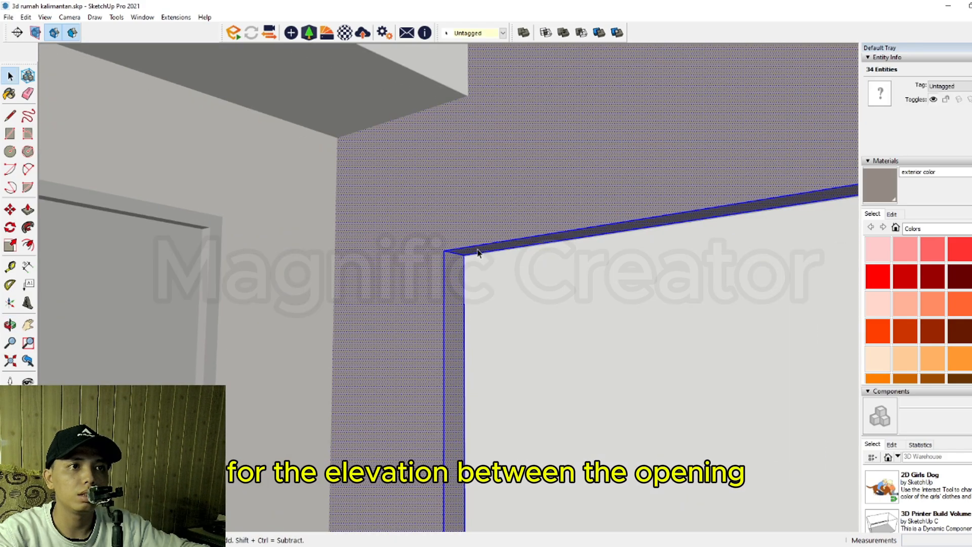
pyautogui.press('p')
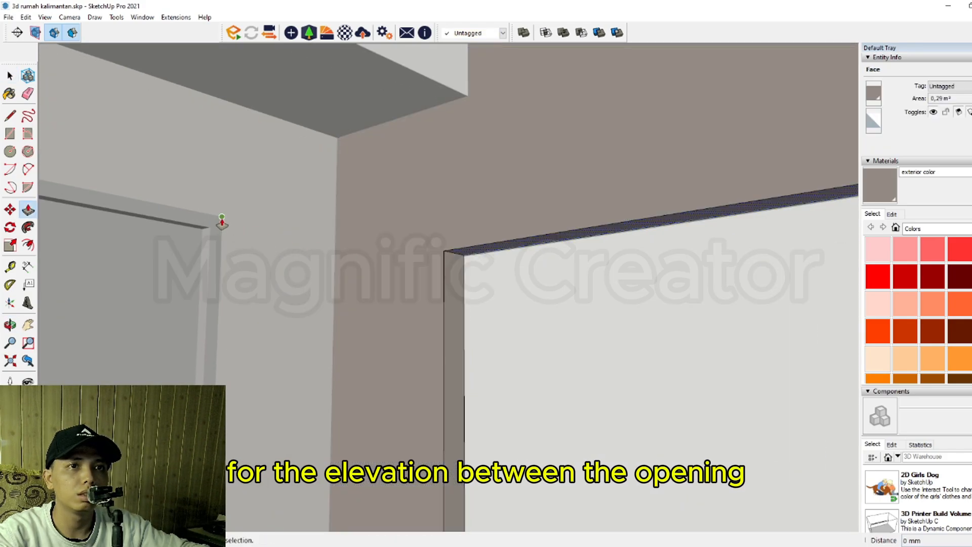
pyautogui.press('space')
pyautogui.scroll(-8, 314, 271)
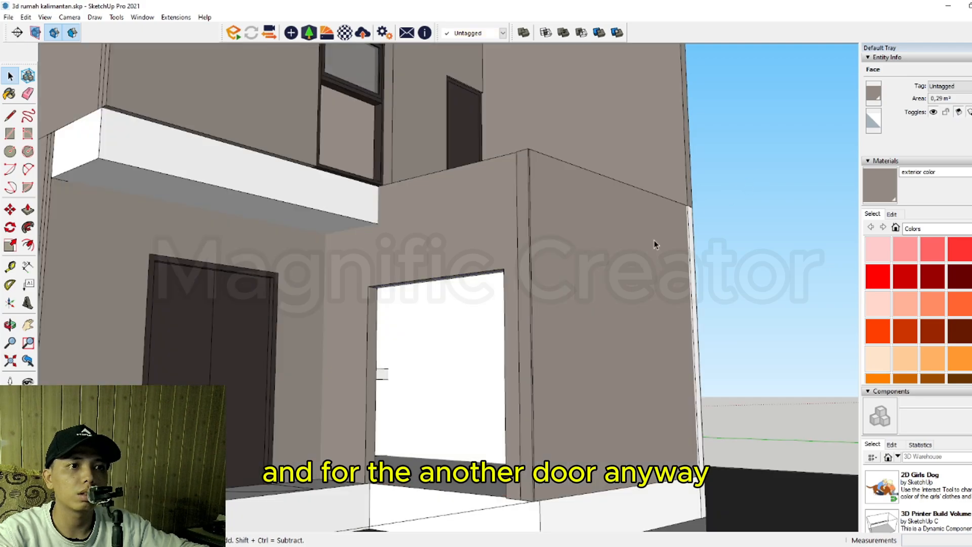
# Step: Push/Pull the white floor edge below the kitchen opening by 75 mm to bring it flush with the outer wall face
pyautogui.moveTo(350, 395); pyautogui.dragTo(419, 443, button='middle')
pyautogui.scroll(-3, 420, 443)
pyautogui.moveTo(367, 393); pyautogui.dragTo(397, 405, button='middle')
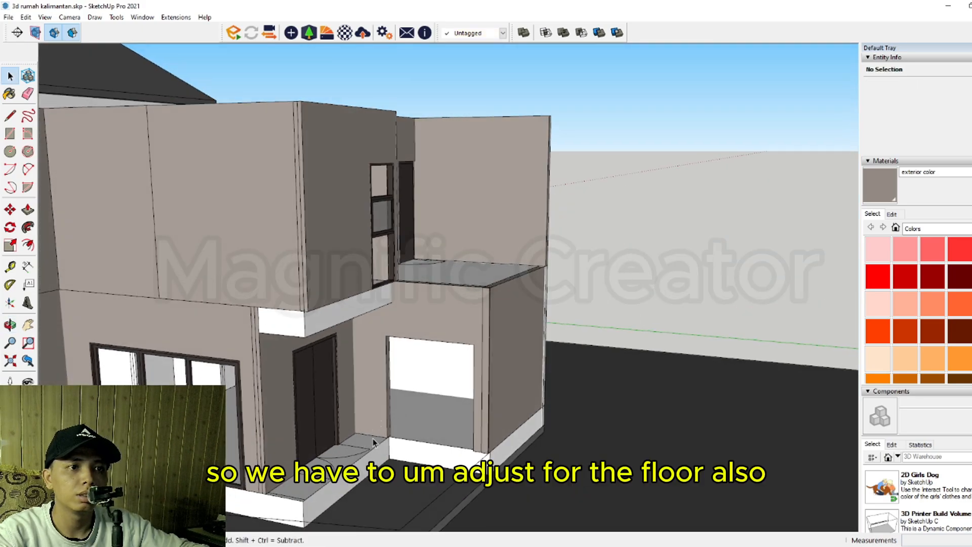
pyautogui.scroll(7, 392, 446)
pyautogui.moveTo(408, 453); pyautogui.dragTo(389, 415, button='middle')
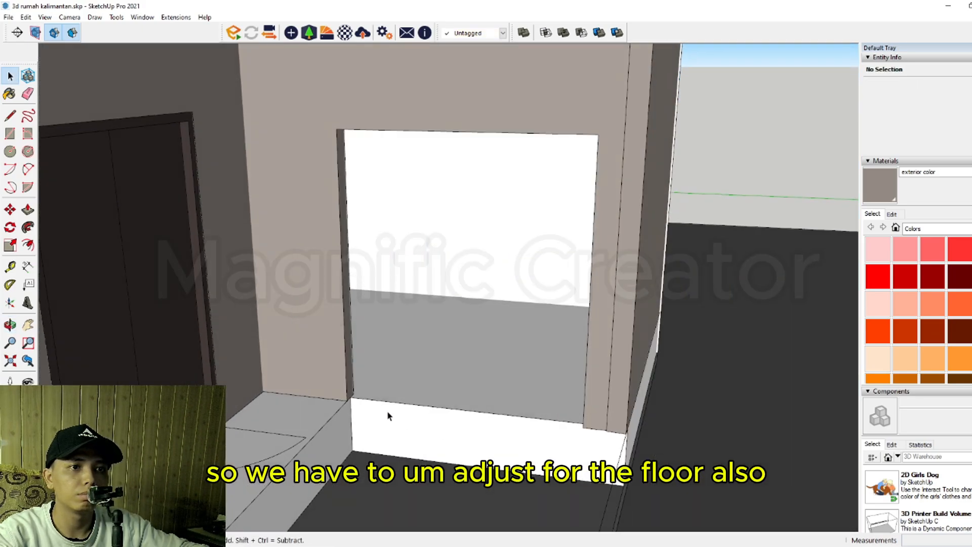
pyautogui.tripleClick(387, 415)
pyautogui.scroll(5, 372, 441)
pyautogui.press('p')
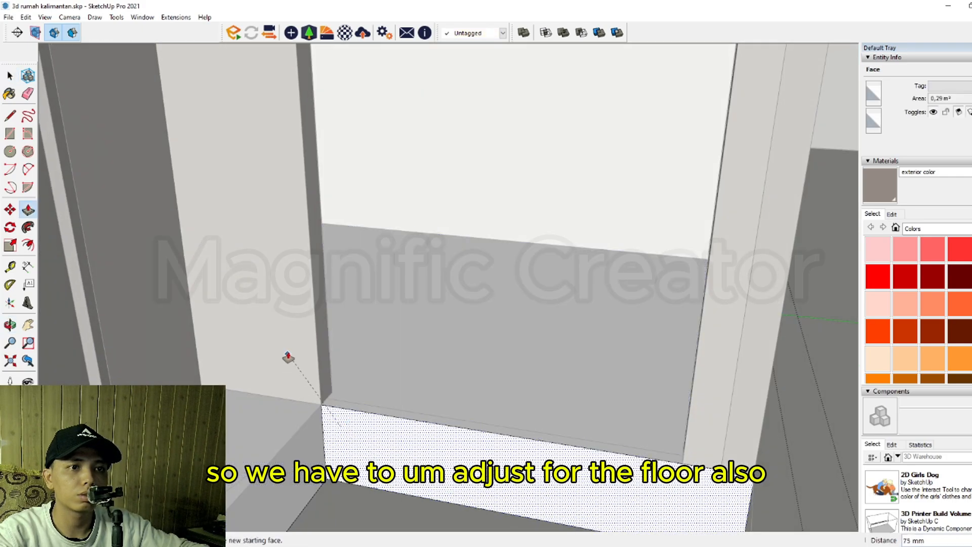
pyautogui.click(288, 357)
pyautogui.press('space')
pyautogui.scroll(-5, 317, 372)
pyautogui.click(625, 195)
pyautogui.scroll(-2, 375, 379)
pyautogui.click(671, 137)
# Step: Measure the kitchen opening's width and push back its jamb beside the double door to make the opening 2000 mm wide
pyautogui.scroll(-1, 357, 372)
pyautogui.keyDown('shift'); pyautogui.moveTo(353, 368); pyautogui.dragTo(440, 373, button='middle'); pyautogui.keyUp('shift')
pyautogui.scroll(3, 434, 442)
pyautogui.moveTo(434, 443); pyautogui.dragTo(466, 437, button='middle')
pyautogui.scroll(5, 660, 388)
pyautogui.keyDown('shift'); pyautogui.moveTo(653, 390); pyautogui.dragTo(571, 455, button='middle'); pyautogui.keyUp('shift')
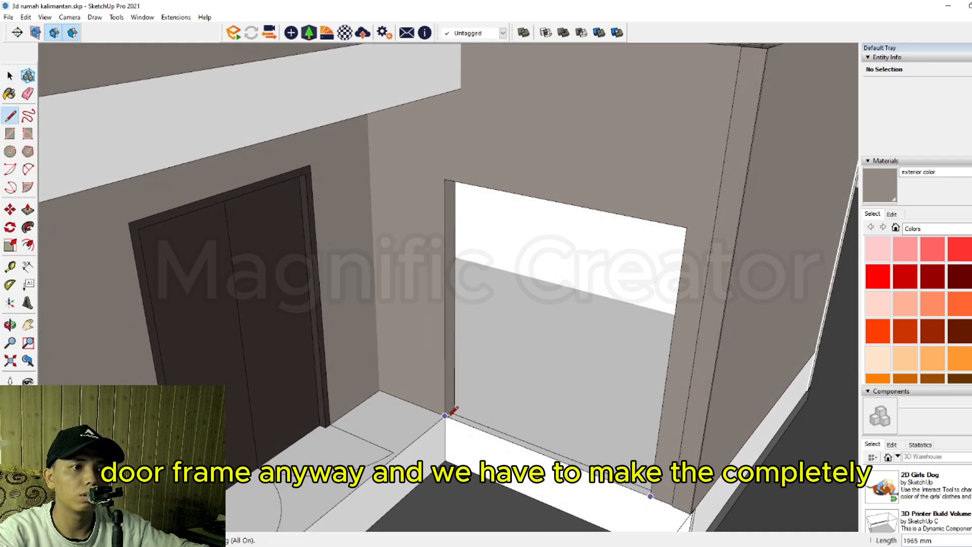
pyautogui.moveTo(439, 402); pyautogui.dragTo(449, 414, button='middle')
pyautogui.scroll(5, 455, 389)
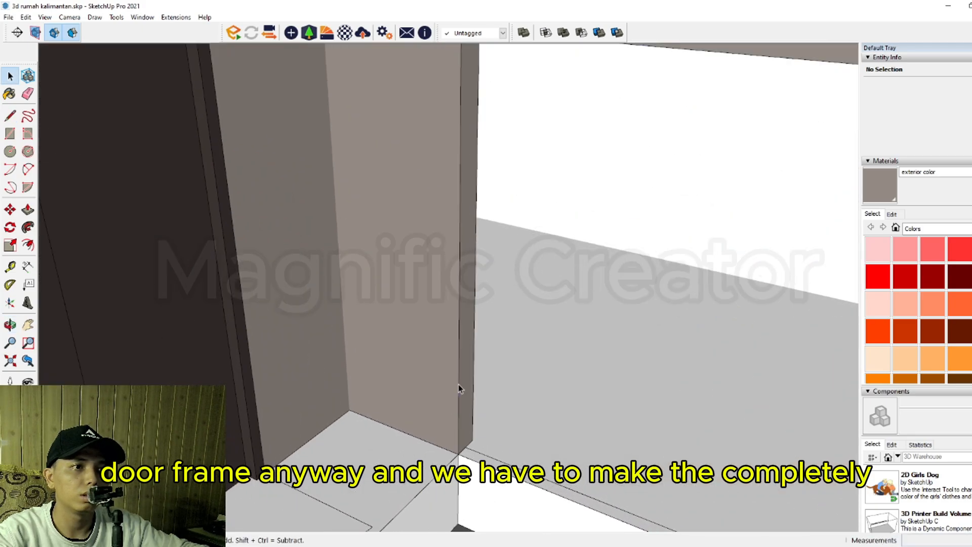
pyautogui.tripleClick(457, 384)
pyautogui.press('p')
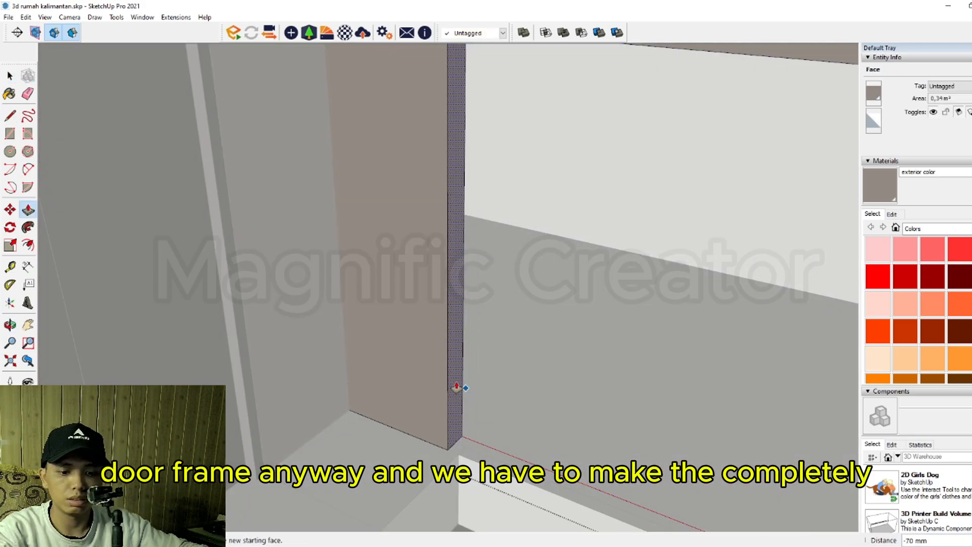
pyautogui.scroll(-3, 458, 386)
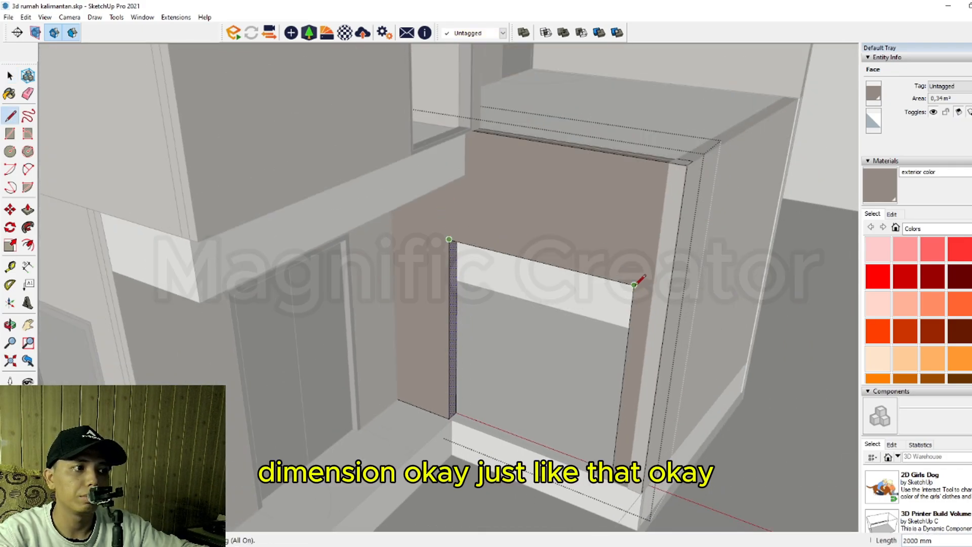
pyautogui.click(846, 144)
# Step: Trace the kitchen opening's outline on the outer wall face with the Line tool as the door frame's outer edge
pyautogui.scroll(1, 445, 399)
pyautogui.moveTo(446, 399); pyautogui.dragTo(616, 387, button='middle')
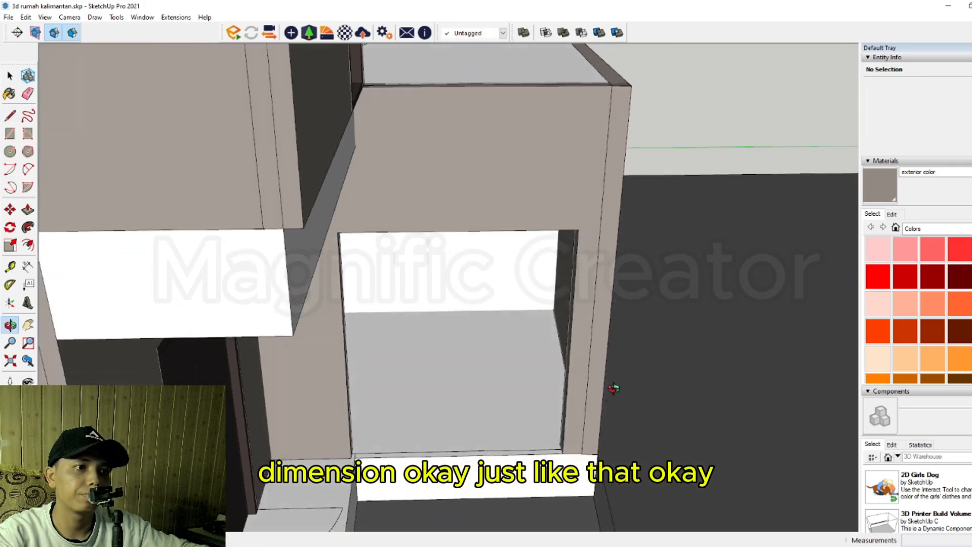
pyautogui.scroll(3, 602, 395)
pyautogui.scroll(2, 567, 464)
pyautogui.press('l')
pyautogui.click(566, 465)
pyautogui.scroll(-3, 566, 465)
pyautogui.moveTo(565, 465); pyautogui.dragTo(559, 451, button='middle')
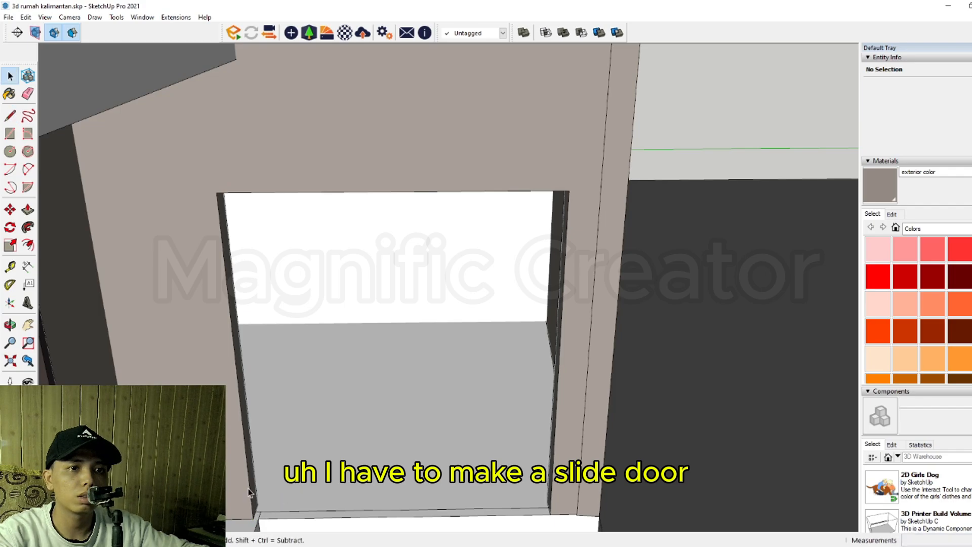
# Step: Offset the two side edges and top edge of the kitchen opening 35 mm inward for the door frame
pyautogui.scroll(2, 506, 446)
pyautogui.press('f')
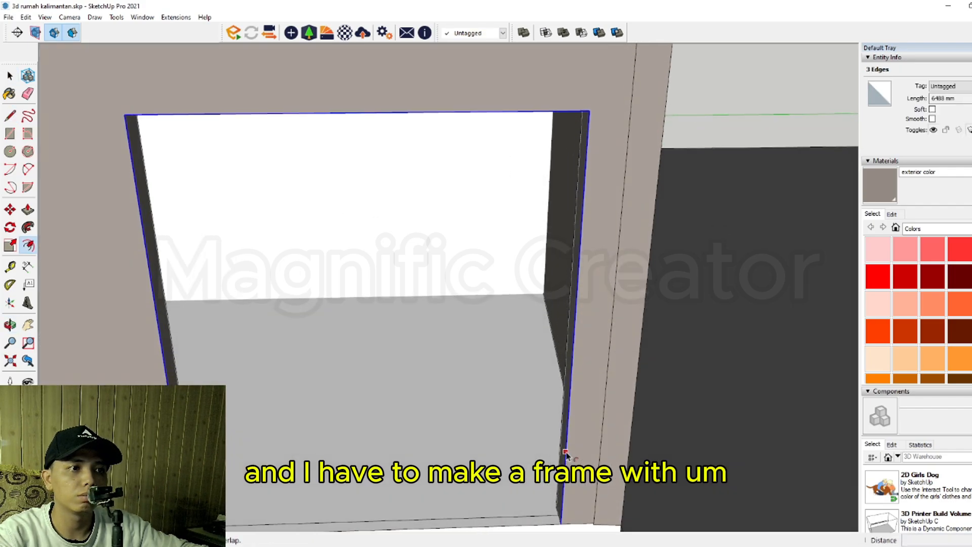
pyautogui.click(565, 451)
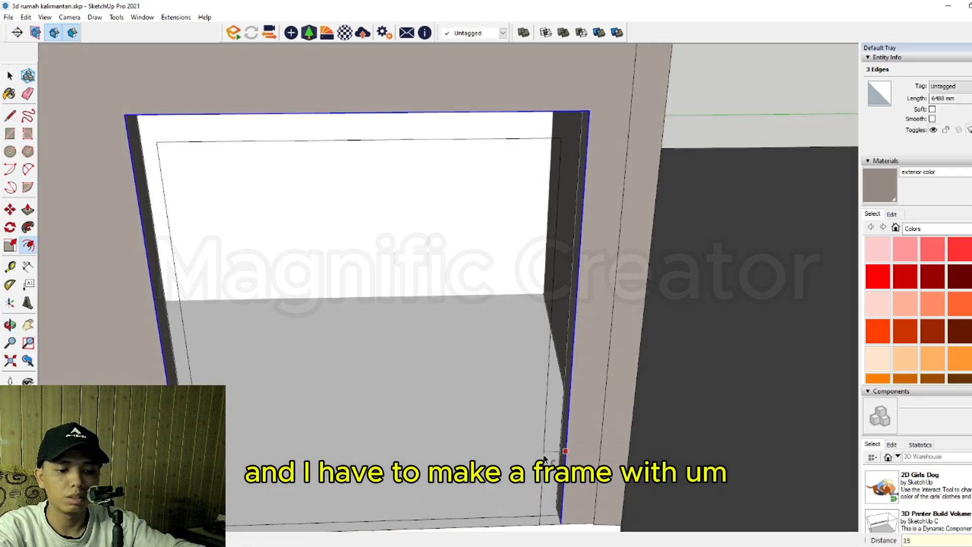
pyautogui.press('Return')
pyautogui.press('space')
# Step: Close the frame outline at the base to form its face, and delete the surplus geometry across the opening
pyautogui.scroll(3, 544, 459)
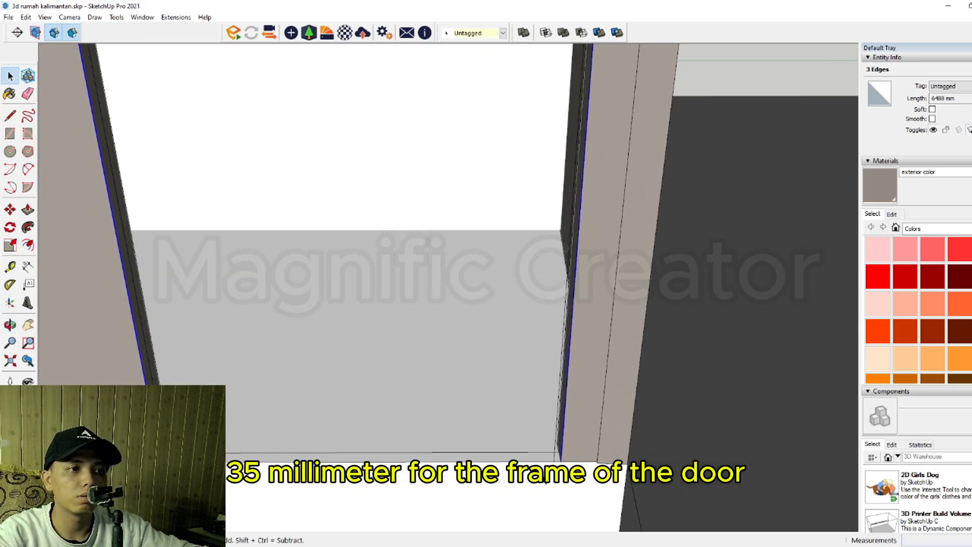
pyautogui.scroll(2, 557, 459)
pyautogui.press('l')
pyautogui.click(562, 460)
pyautogui.scroll(-2, 405, 458)
pyautogui.moveTo(405, 458); pyautogui.dragTo(413, 454, button='middle')
pyautogui.scroll(2, 162, 455)
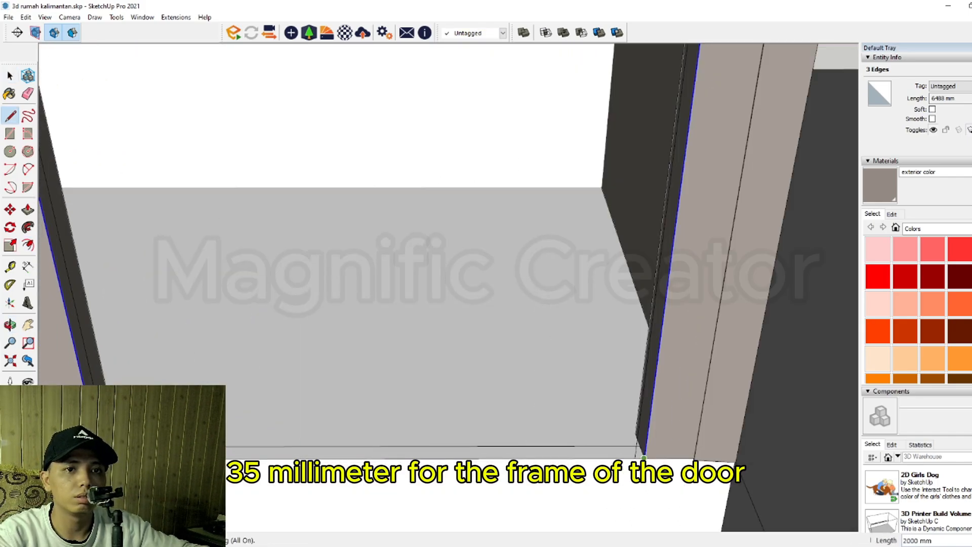
pyautogui.press('Return')
pyautogui.click(202, 458)
pyautogui.press('Delete')
pyautogui.scroll(2, 636, 456)
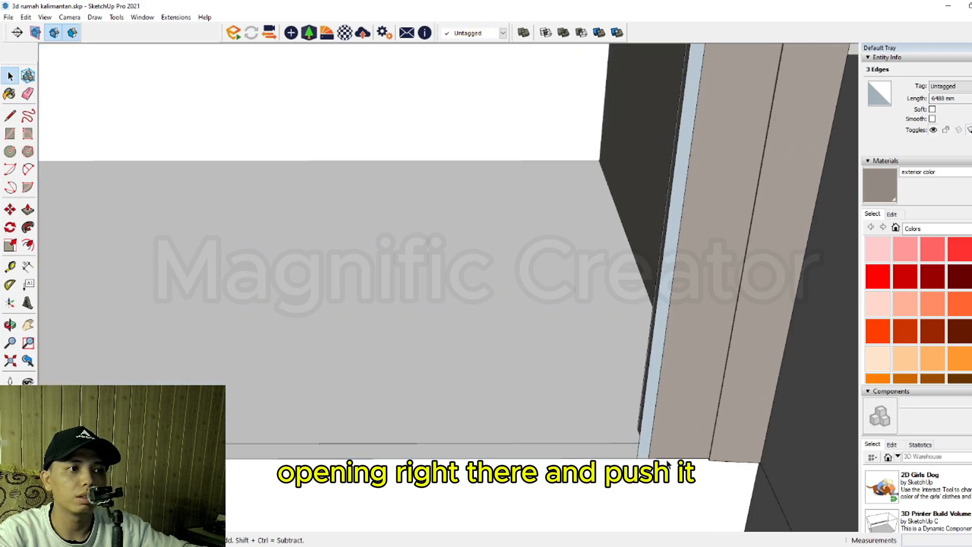
# Step: Extrude the door frame face 120 mm back into the kitchen opening and make the whole frame a group
pyautogui.press('p')
pyautogui.click(643, 436)
pyautogui.click(627, 421)
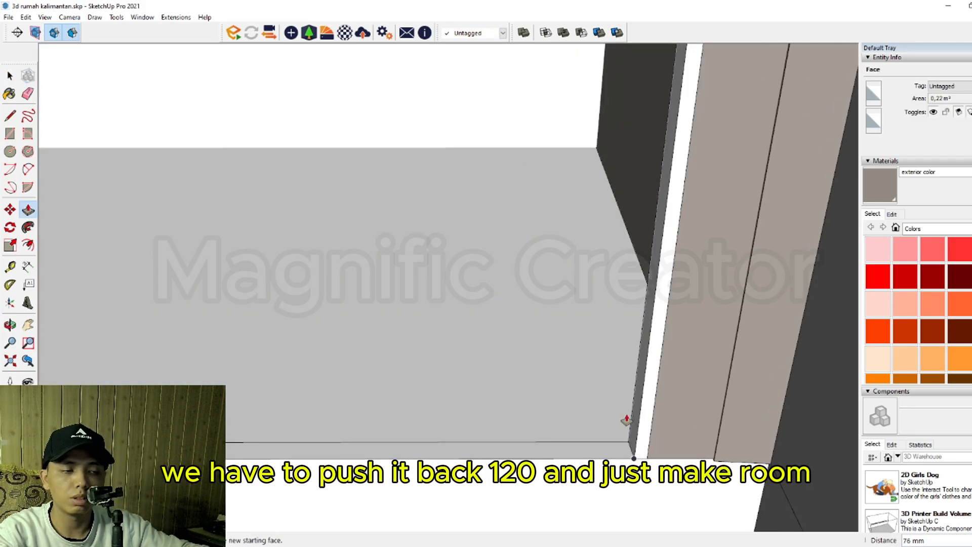
pyautogui.press('Return')
pyautogui.press('space')
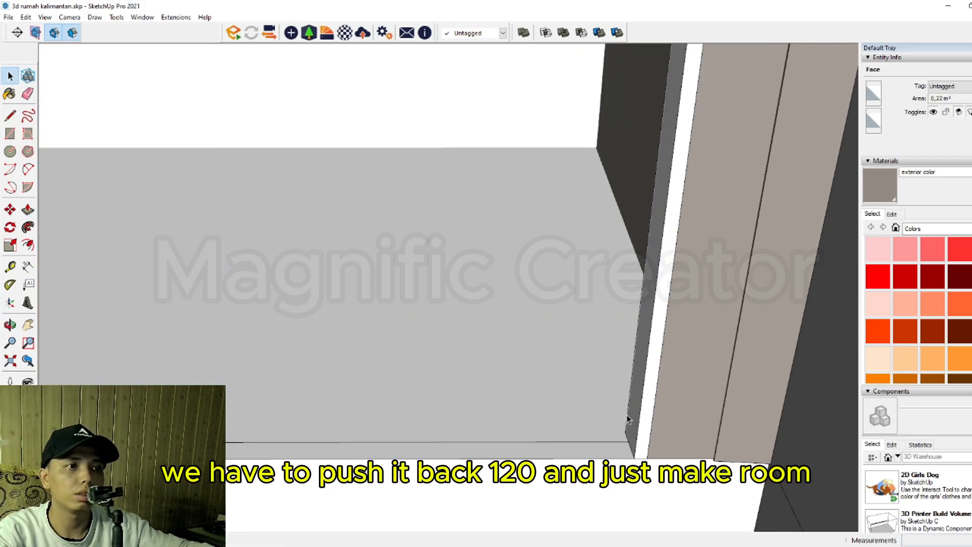
pyautogui.tripleClick(642, 349)
pyautogui.hotkey('ctrl', 'g')
pyautogui.scroll(-2, 673, 440)
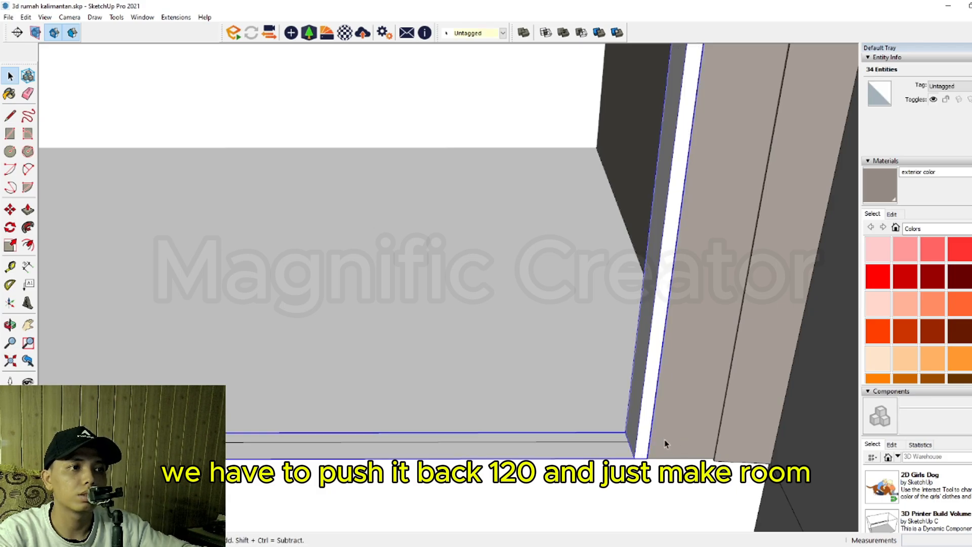
# Step: Paint the kitchen door frame group with Color D08
pyautogui.moveTo(666, 445); pyautogui.dragTo(420, 374, button='middle')
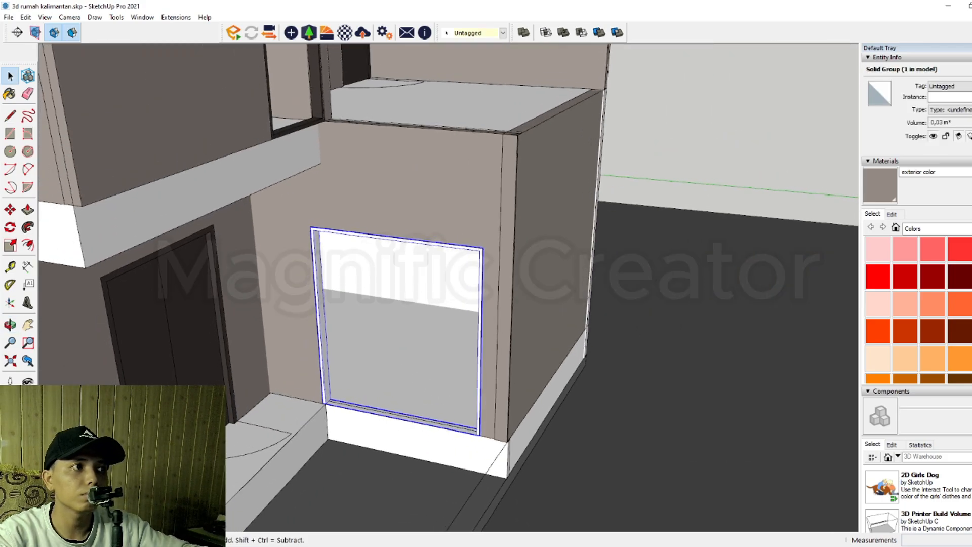
pyautogui.scroll(5, 475, 308)
pyautogui.press('b')
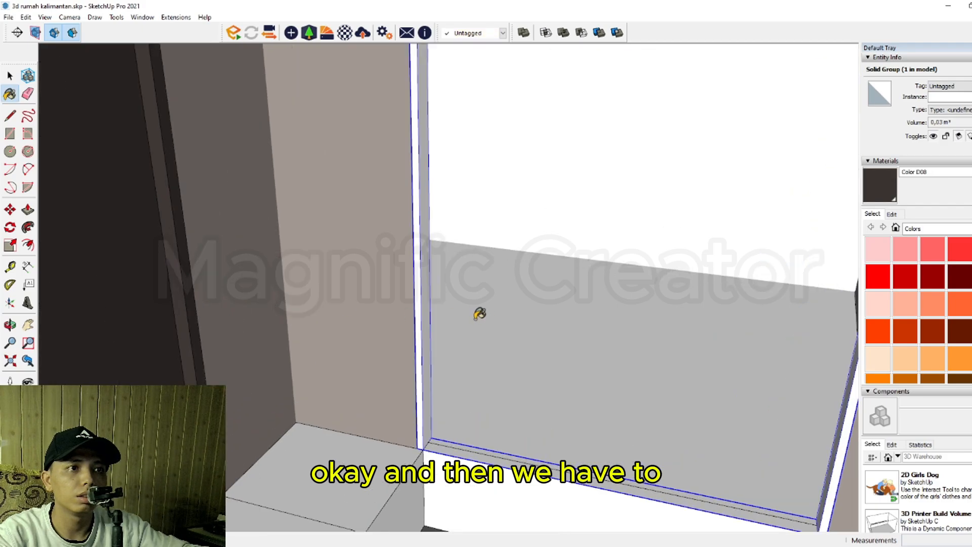
pyautogui.click(425, 291)
pyautogui.scroll(-4, 415, 352)
pyautogui.press('space')
# Step: Draw a rectangle filling the outer-corner half of the kitchen door frame's opening for one sliding panel
pyautogui.scroll(3, 683, 457)
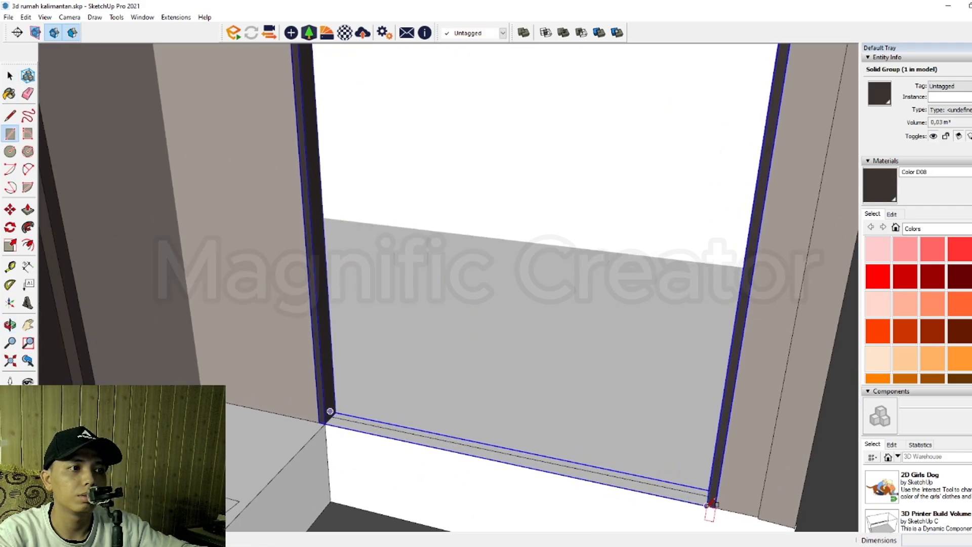
pyautogui.scroll(-3, 703, 502)
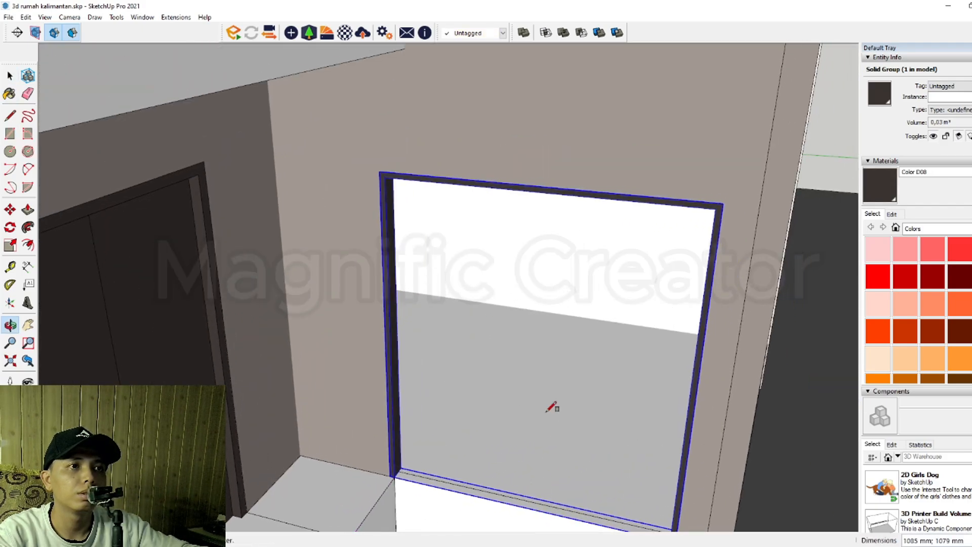
pyautogui.click(538, 188)
pyautogui.press('space')
pyautogui.scroll(-3, 527, 266)
# Step: Offset the sliding panel's outline about 80 mm inward and delete the inner face to leave only its frame
pyautogui.click(542, 339)
pyautogui.scroll(3, 580, 366)
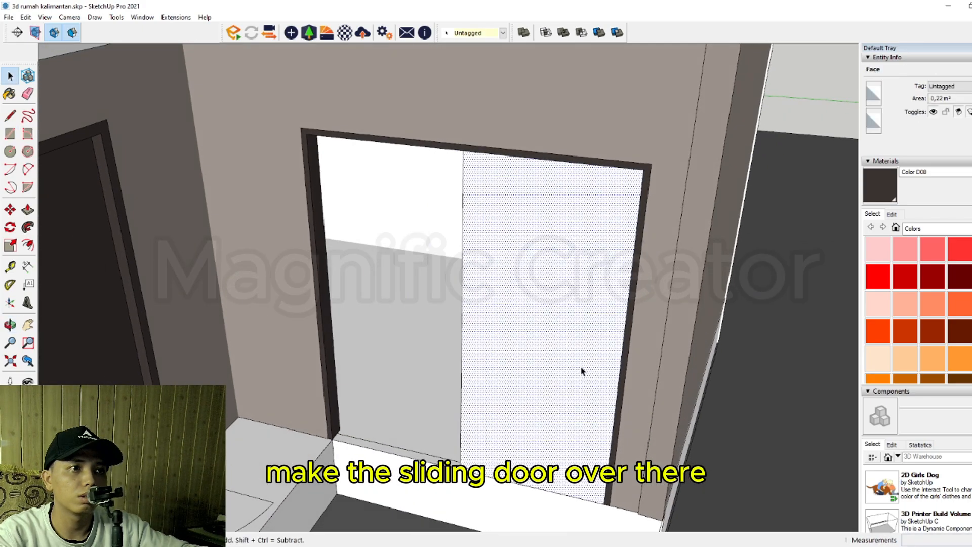
pyautogui.click(611, 339)
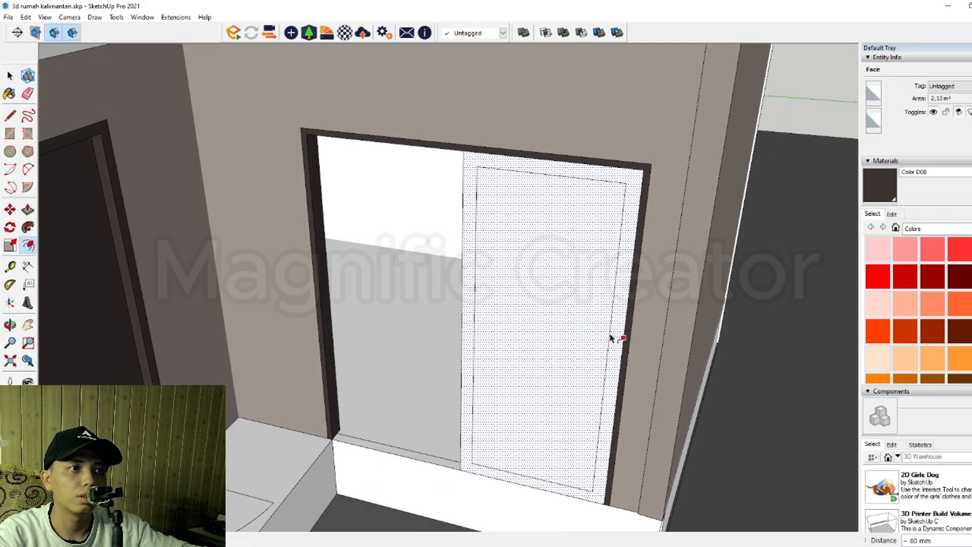
pyautogui.click(616, 337)
pyautogui.press('space')
pyautogui.click(590, 342)
pyautogui.press('Delete')
# Step: Push the sliding panel's frame face back 40 mm
pyautogui.scroll(-2, 648, 397)
pyautogui.moveTo(648, 397); pyautogui.dragTo(465, 450, button='middle')
pyautogui.scroll(4, 427, 448)
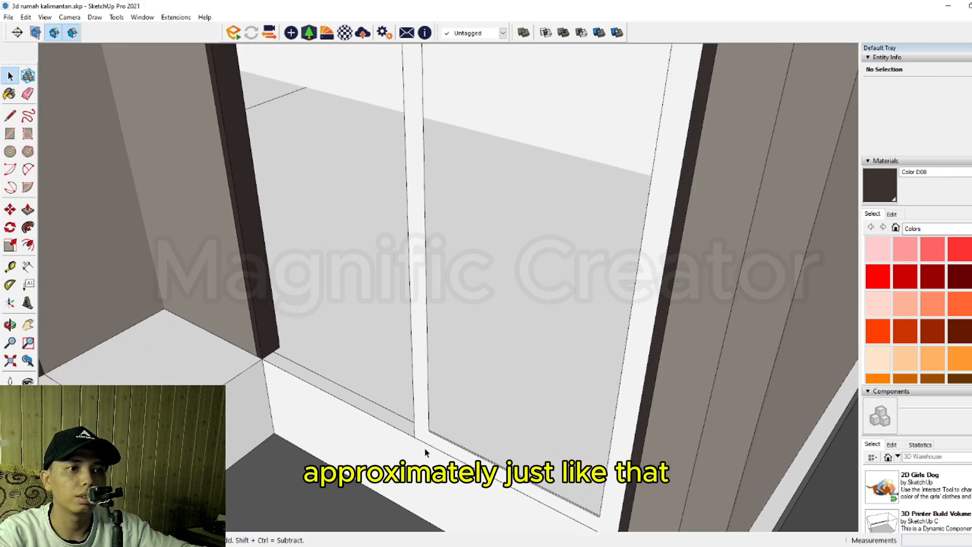
pyautogui.click(428, 442)
pyautogui.press('p')
pyautogui.click(433, 436)
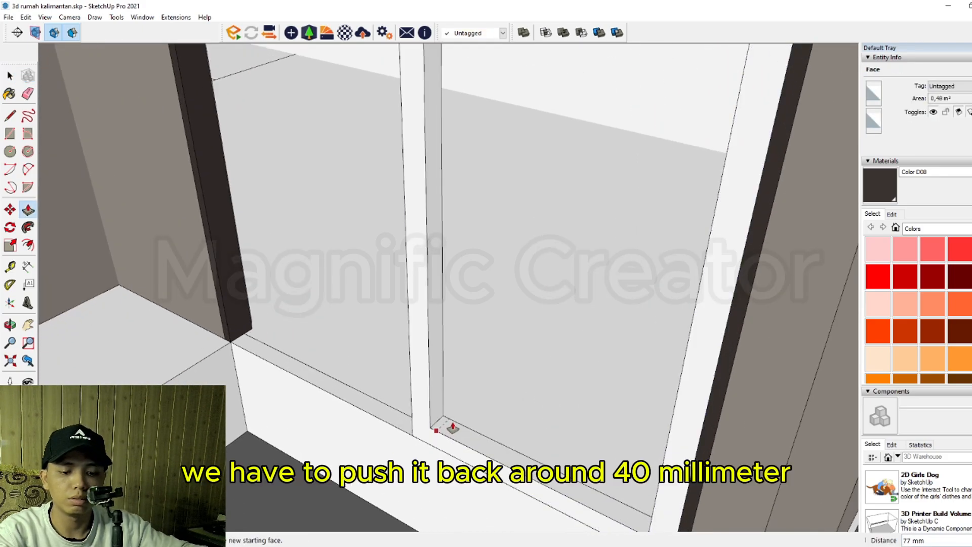
pyautogui.press('Return')
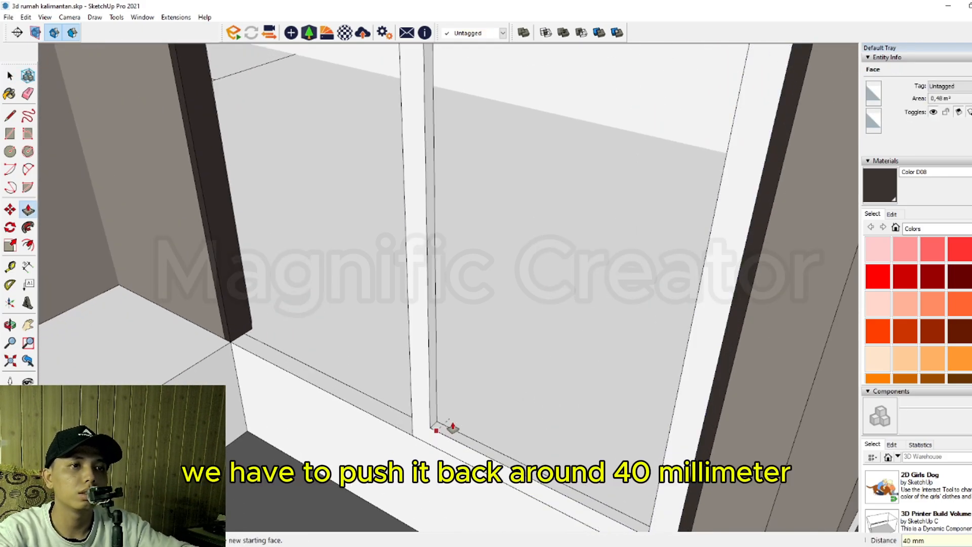
# Step: Group the whole sliding panel frame and paint it with Color D08
pyautogui.press('space')
pyautogui.tripleClick(418, 347)
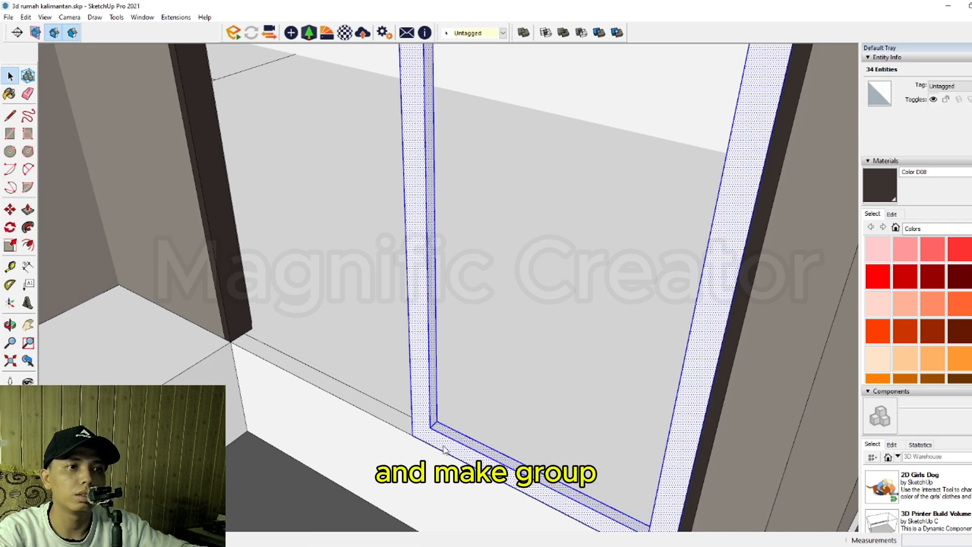
pyautogui.hotkey('ctrl', 'g')
pyautogui.press('b')
pyautogui.click(422, 392)
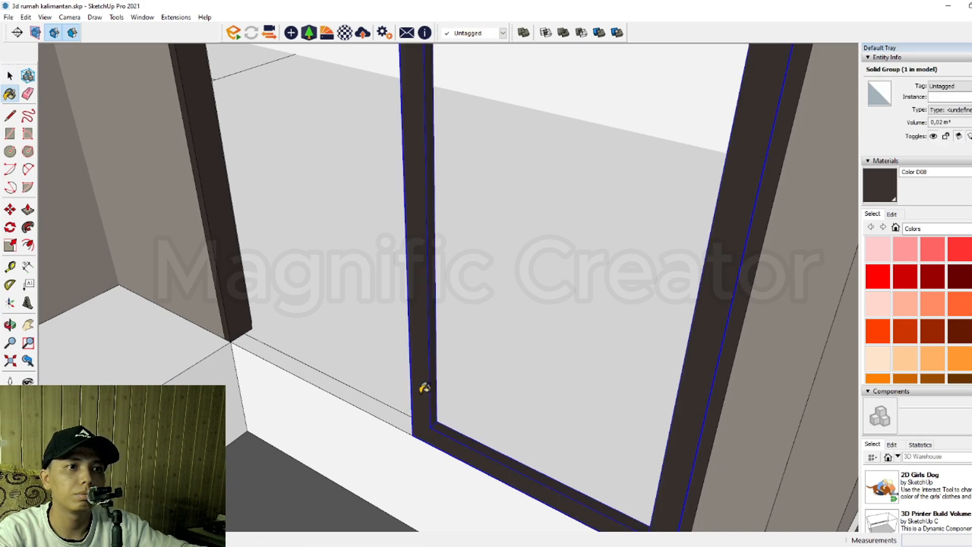
# Step: Copy the sliding panel by its bottom corner into the other half of the kitchen door frame
pyautogui.scroll(-2, 425, 390)
pyautogui.moveTo(426, 389)
pyautogui.mouseDown(button='middle')
pyautogui.moveTo(440, 354)
pyautogui.moveTo(587, 445)
pyautogui.mouseUp(button='middle')
pyautogui.press('m')
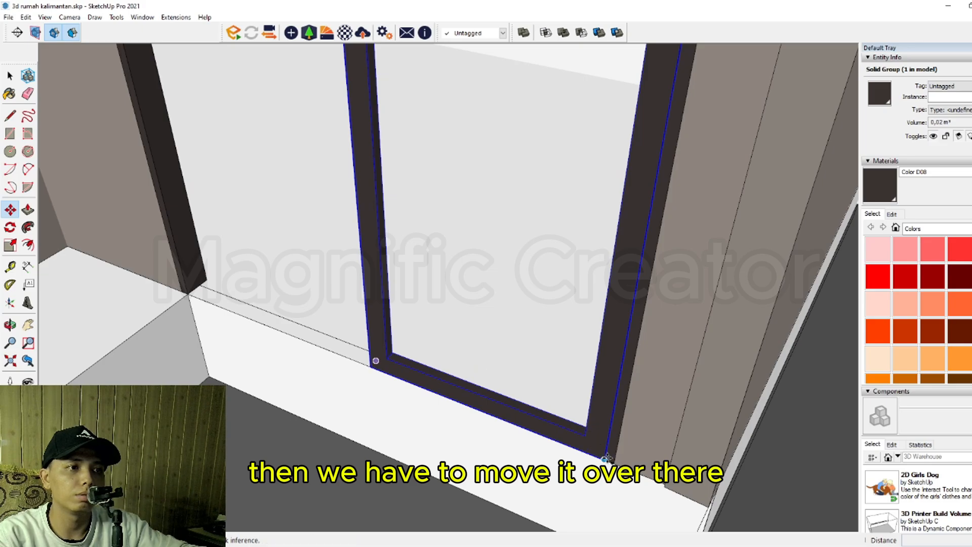
pyautogui.click(605, 458)
pyautogui.press('ctrl')
pyautogui.click(371, 361)
pyautogui.press('space')
# Step: Draw two connected lines along the inner edges of the balcony wall top as the railing path
pyautogui.scroll(-5, 373, 374)
pyautogui.moveTo(496, 400); pyautogui.dragTo(494, 343, button='middle')
pyautogui.scroll(-4, 515, 348)
pyautogui.scroll(10, 436, 363)
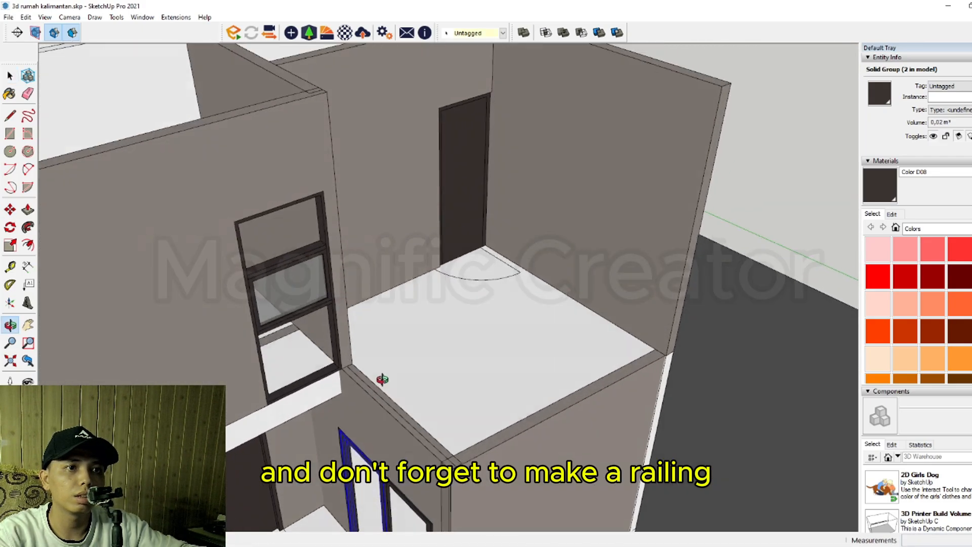
pyautogui.press('l')
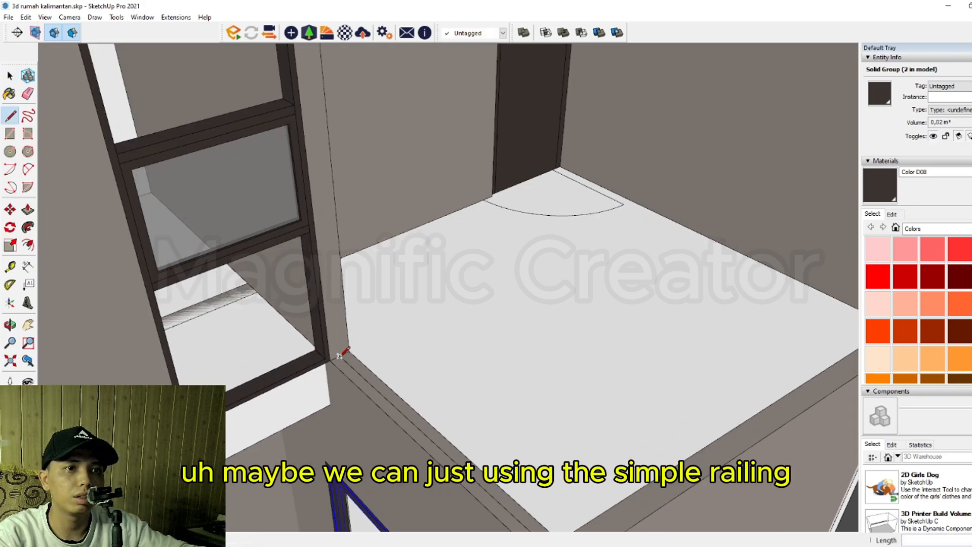
pyautogui.scroll(-3, 385, 396)
pyautogui.scroll(3, 455, 435)
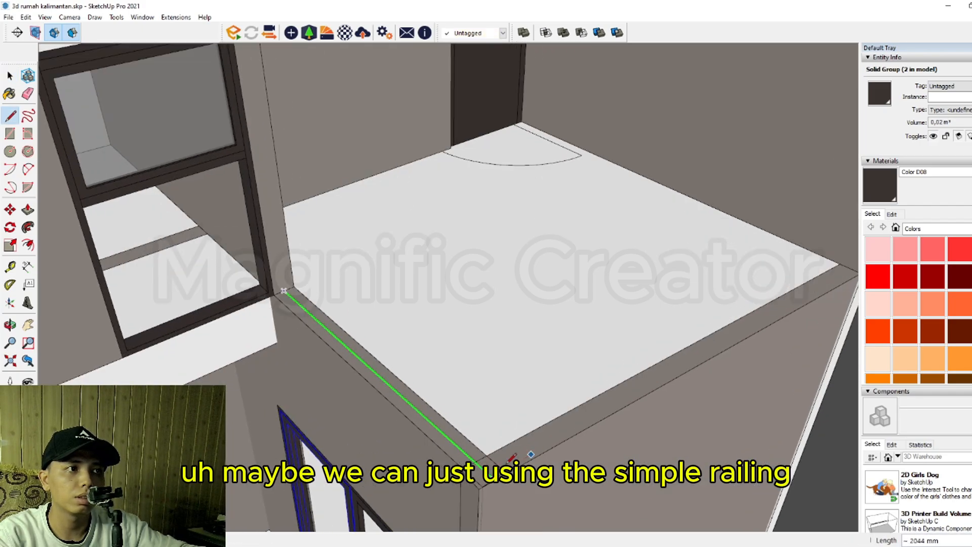
pyautogui.click(483, 469)
pyautogui.press('space')
pyautogui.press('l')
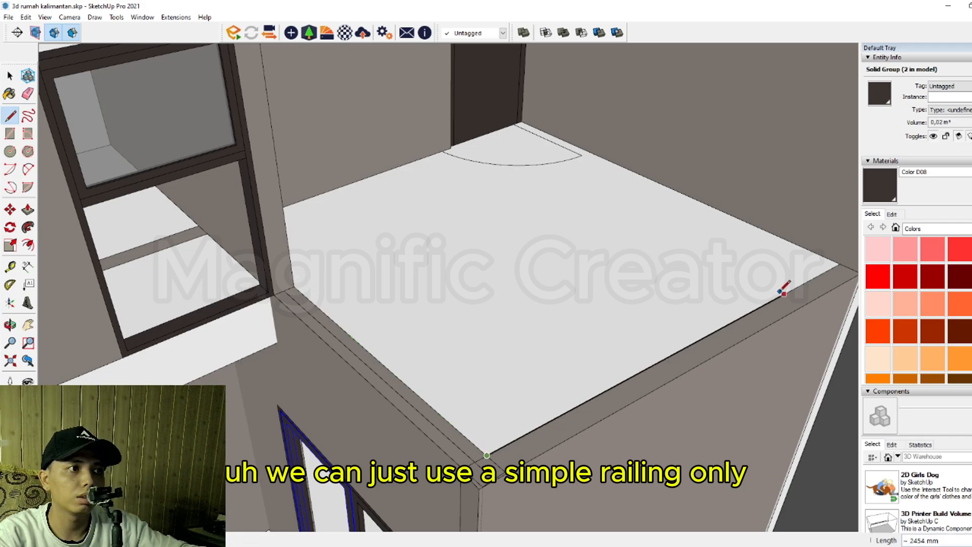
pyautogui.click(839, 264)
pyautogui.press('space')
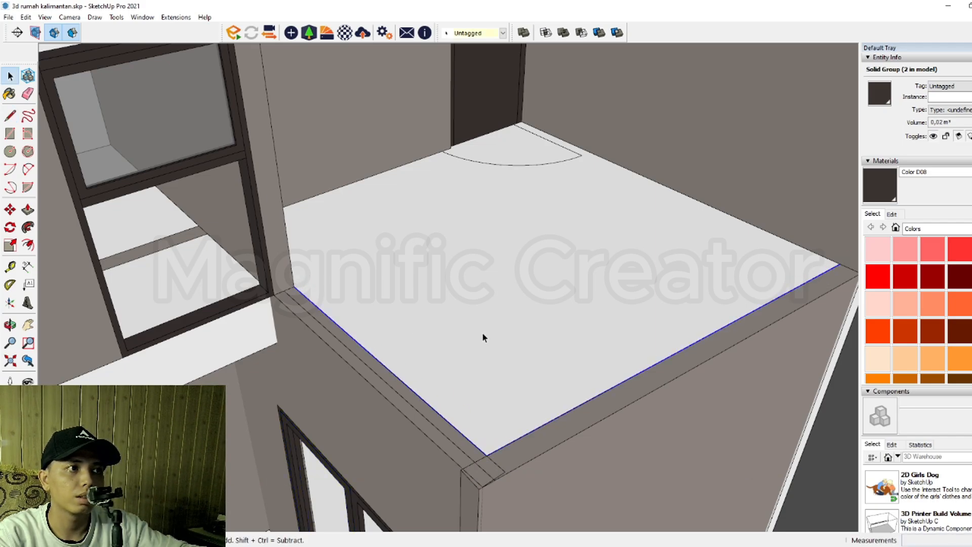
# Step: Offset the two railing path lines 40 mm toward the outside and close the open ends to form a face
pyautogui.scroll(4, 297, 288)
pyautogui.press('f')
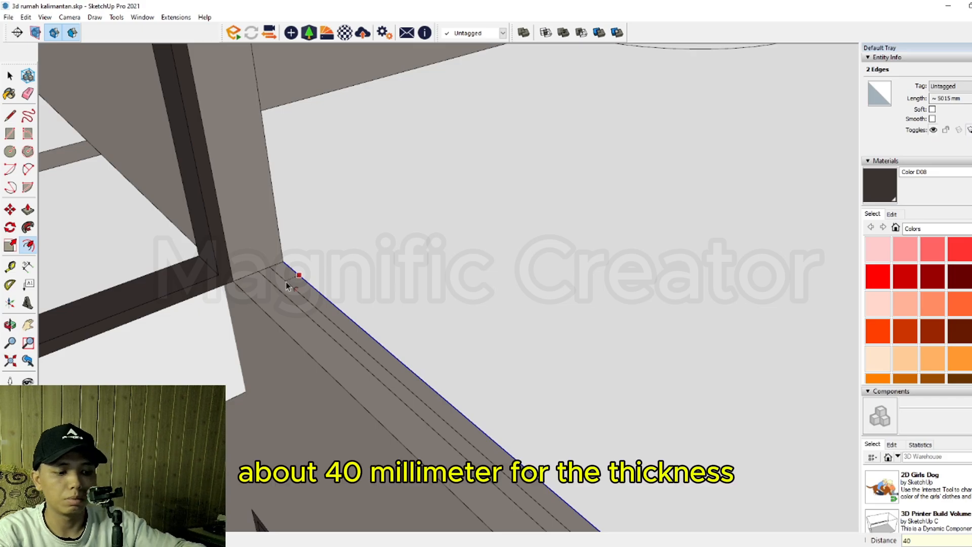
pyautogui.press('l')
pyautogui.moveTo(286, 282); pyautogui.dragTo(576, 289, button='middle')
pyautogui.press('space')
pyautogui.scroll(-3, 267, 280)
pyautogui.scroll(3, 715, 297)
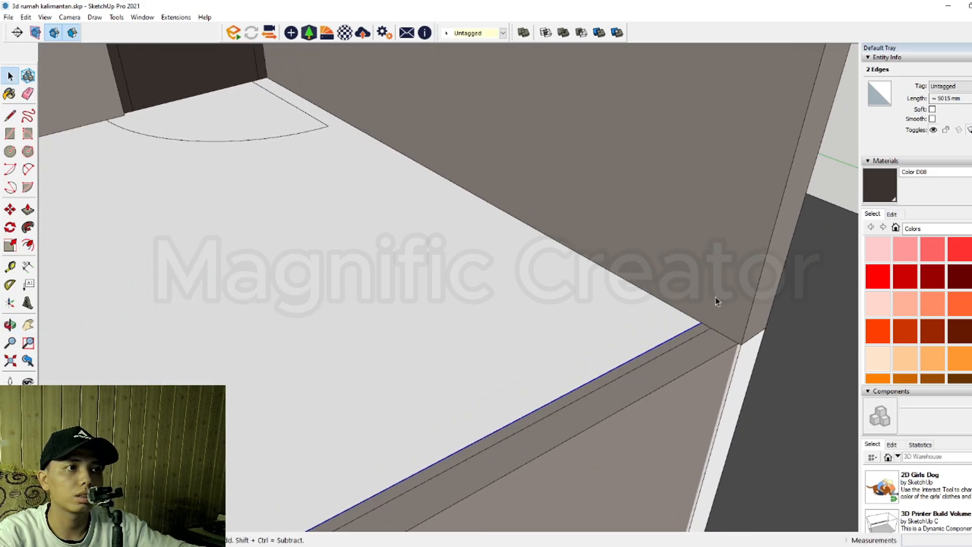
pyautogui.scroll(2, 681, 341)
pyautogui.click(672, 320)
pyautogui.scroll(2, 675, 321)
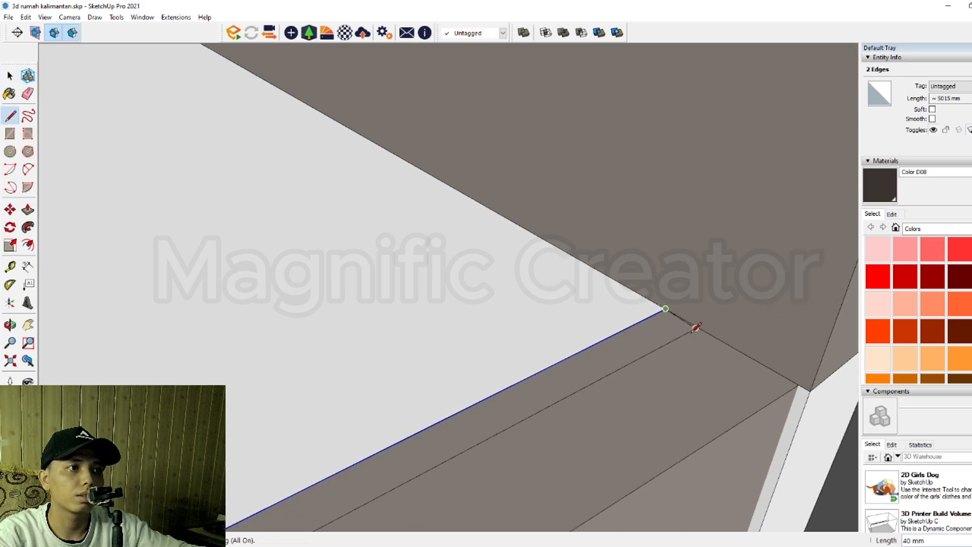
# Step: Extrude the L-shaped railing face 40 mm upward
pyautogui.press('p')
pyautogui.click(689, 324)
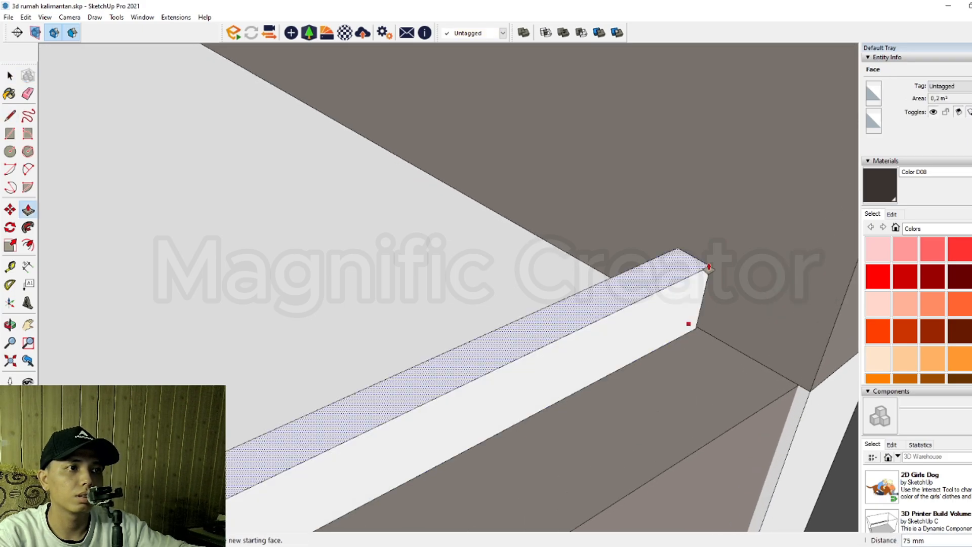
pyautogui.press('Return')
pyautogui.press('space')
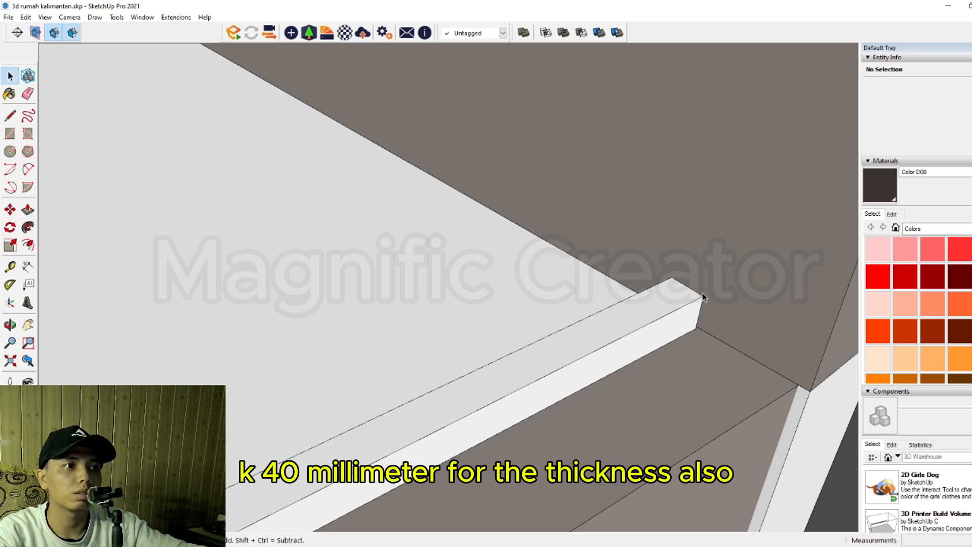
# Step: Group the L-shaped railing bar and paint it with Color D08
pyautogui.tripleClick(673, 318)
pyautogui.hotkey('ctrl', 'g')
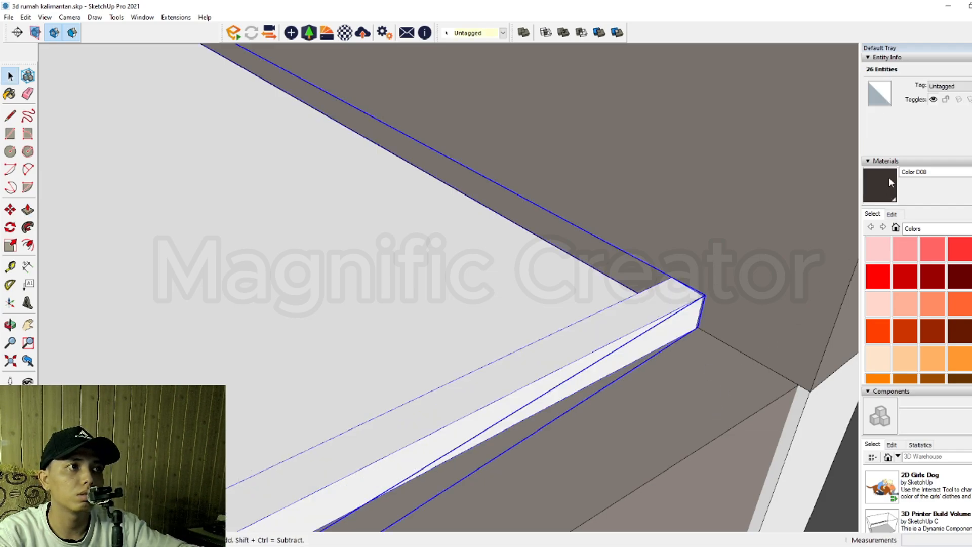
pyautogui.click(888, 179)
pyautogui.click(669, 308)
pyautogui.press('space')
# Step: Move the railing bar straight up off the balcony wall top and convert it to a component
pyautogui.scroll(-7, 703, 298)
pyautogui.scroll(-5, 445, 321)
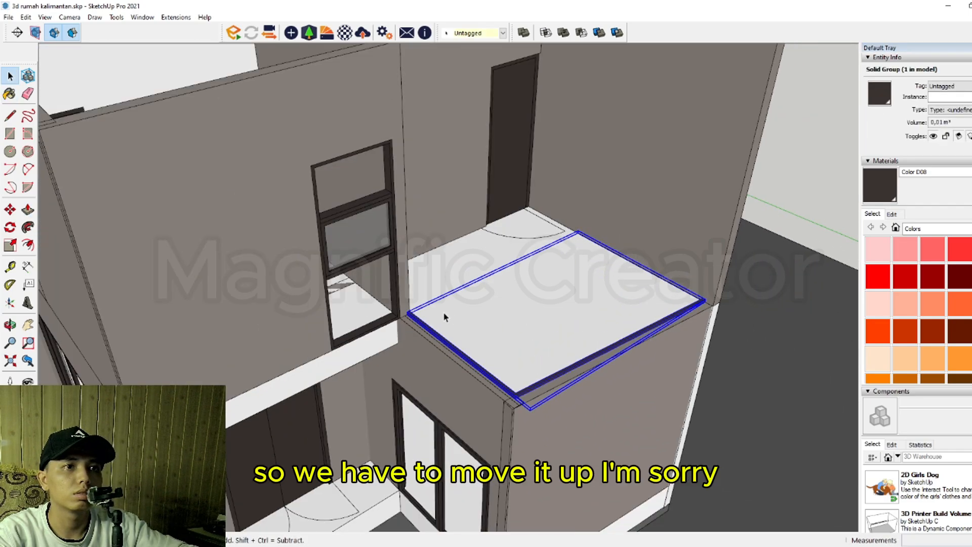
pyautogui.scroll(10, 430, 351)
pyautogui.press('m')
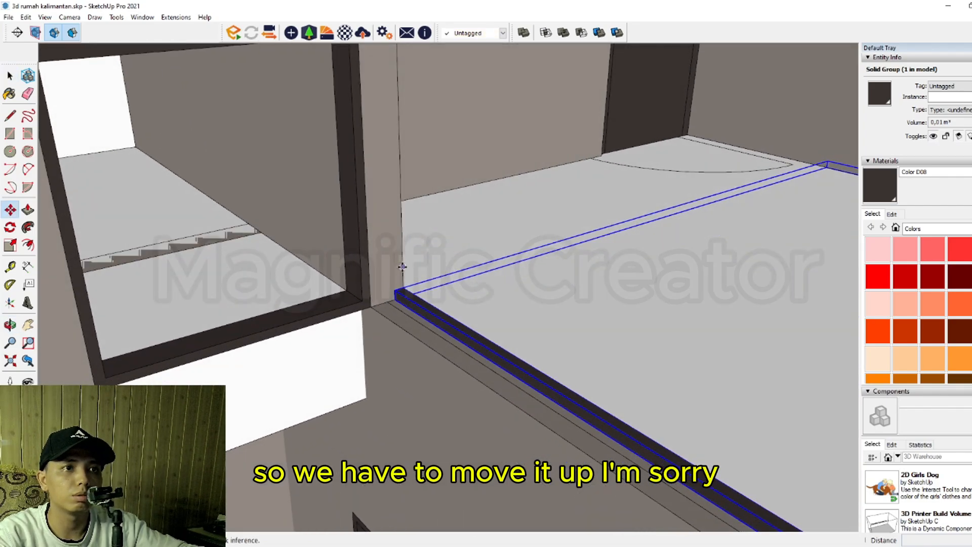
pyautogui.click(403, 295)
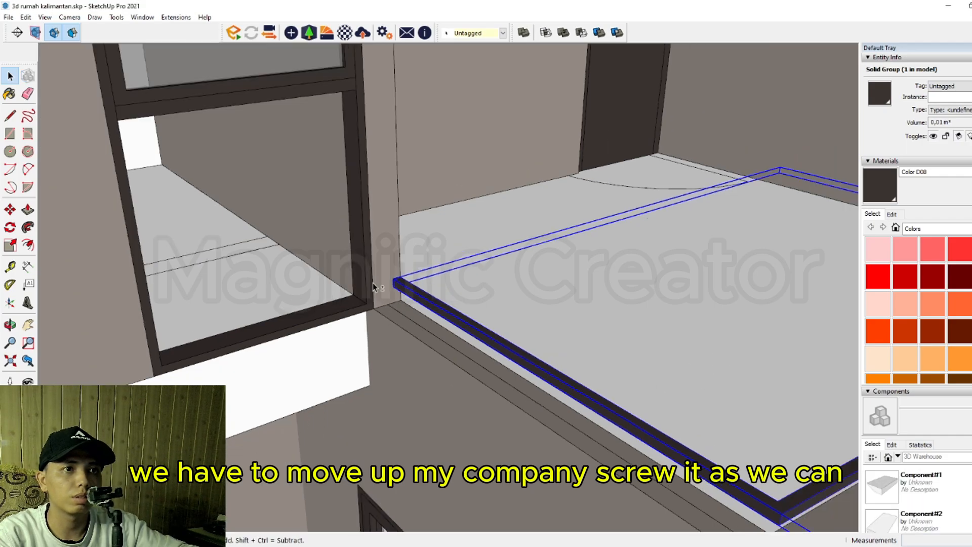
pyautogui.press('m')
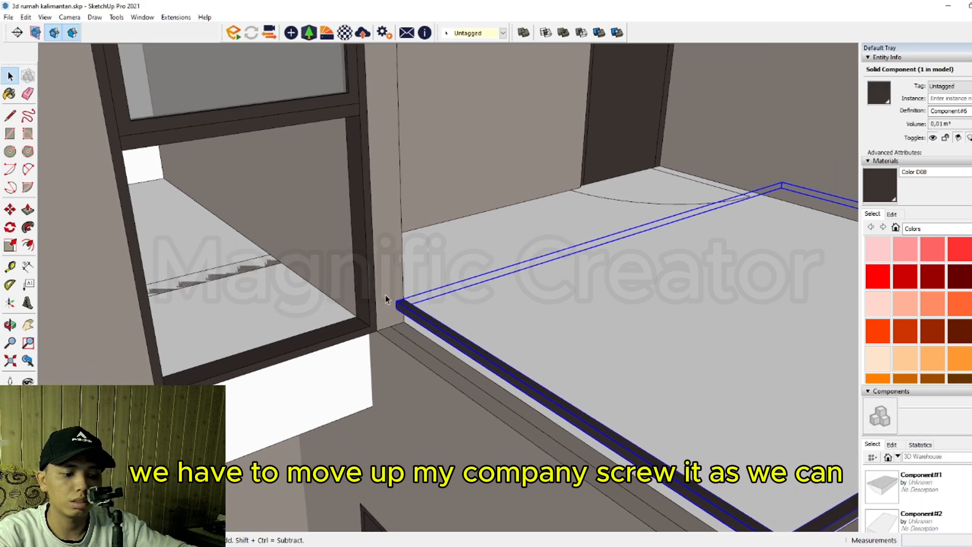
# Step: Copy the railing bar 1200 mm upward and divide the distance with 9/ into evenly spaced bars
pyautogui.scroll(2, 395, 299)
pyautogui.scroll(-4, 411, 271)
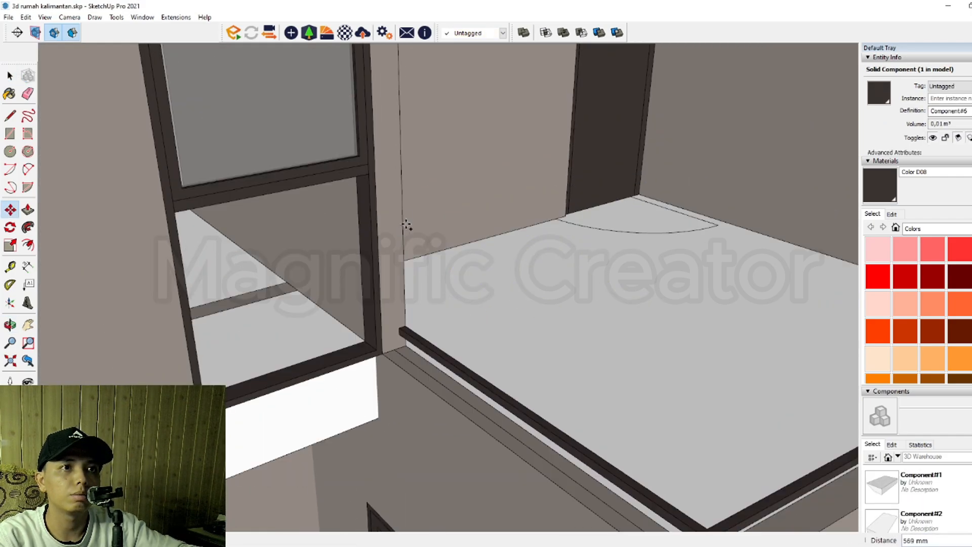
pyautogui.keyDown('shift'); pyautogui.moveTo(406, 218); pyautogui.dragTo(395, 274, button='middle'); pyautogui.keyUp('shift')
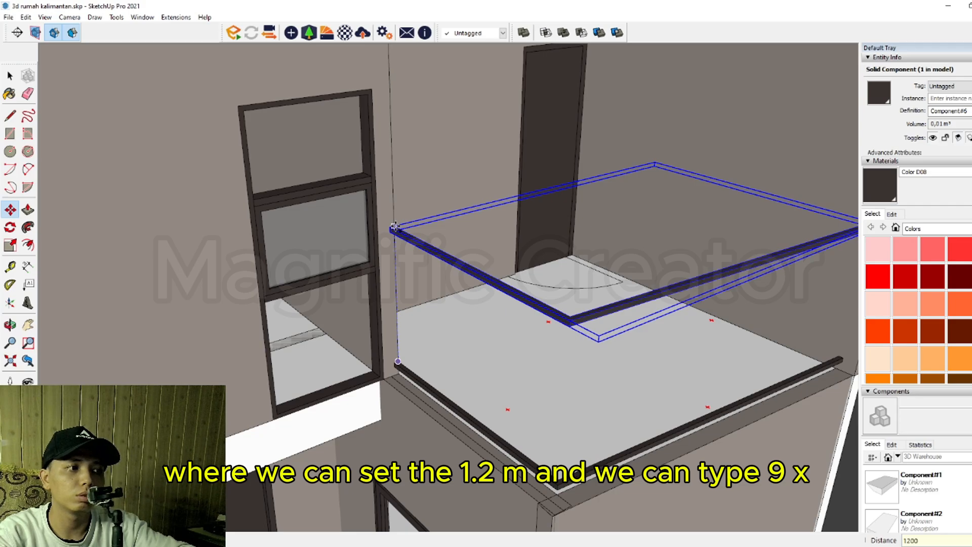
pyautogui.press('Return')
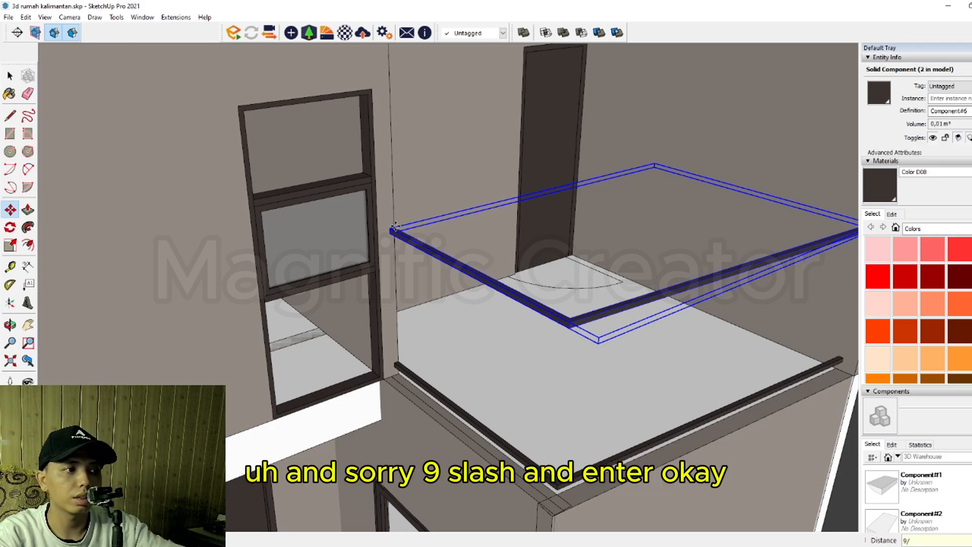
pyautogui.press('Return')
pyautogui.press('space')
# Step: Draw a small square at the railing's corner and extrude it through the stacked bars as a corner post
pyautogui.scroll(-5, 375, 324)
pyautogui.moveTo(384, 332); pyautogui.dragTo(476, 310, button='middle')
pyautogui.scroll(-10, 411, 398)
pyautogui.press('r')
pyautogui.click(472, 369)
pyautogui.press('p')
pyautogui.click(476, 377)
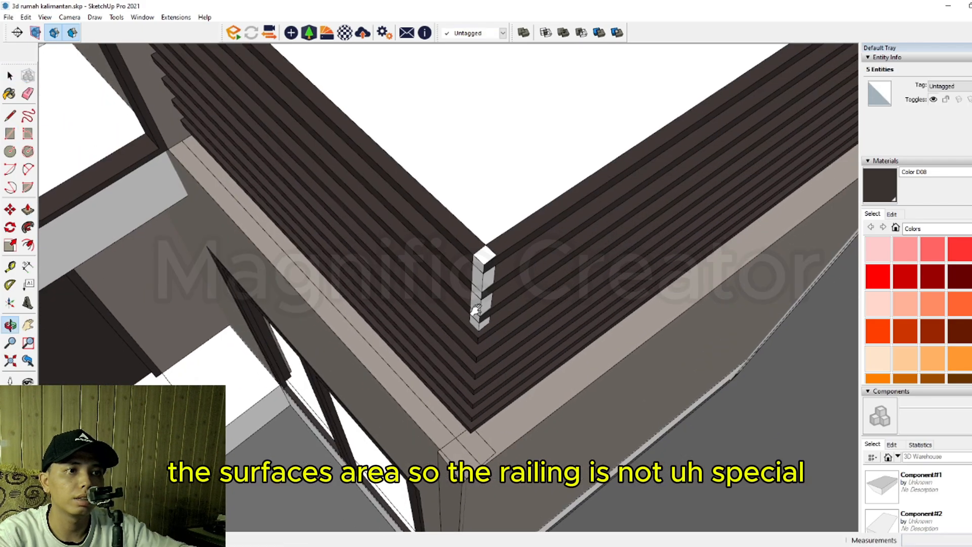
# Step: Group the railing's corner post and paint it with Color D08
pyautogui.scroll(2, 473, 291)
pyautogui.tripleClick(486, 283)
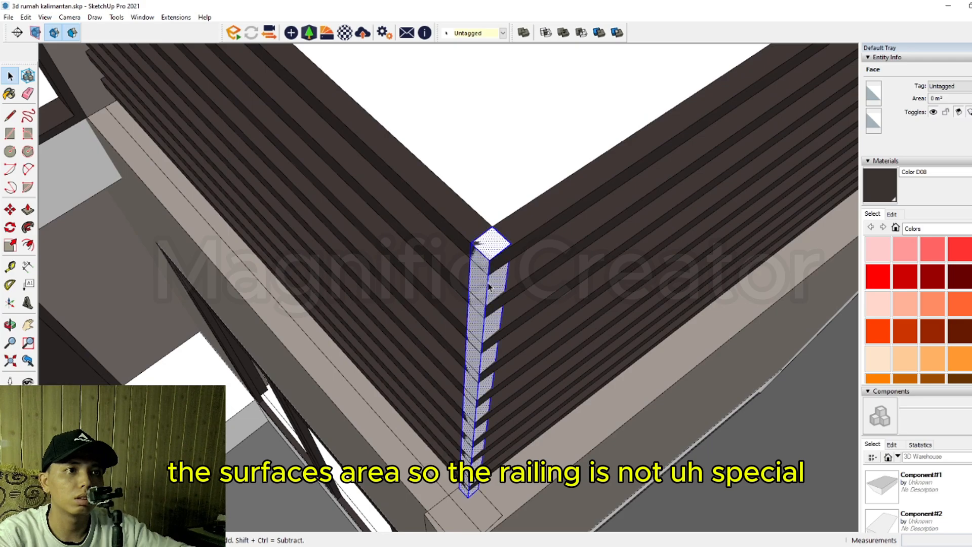
pyautogui.hotkey('ctrl', 'g')
pyautogui.press('b')
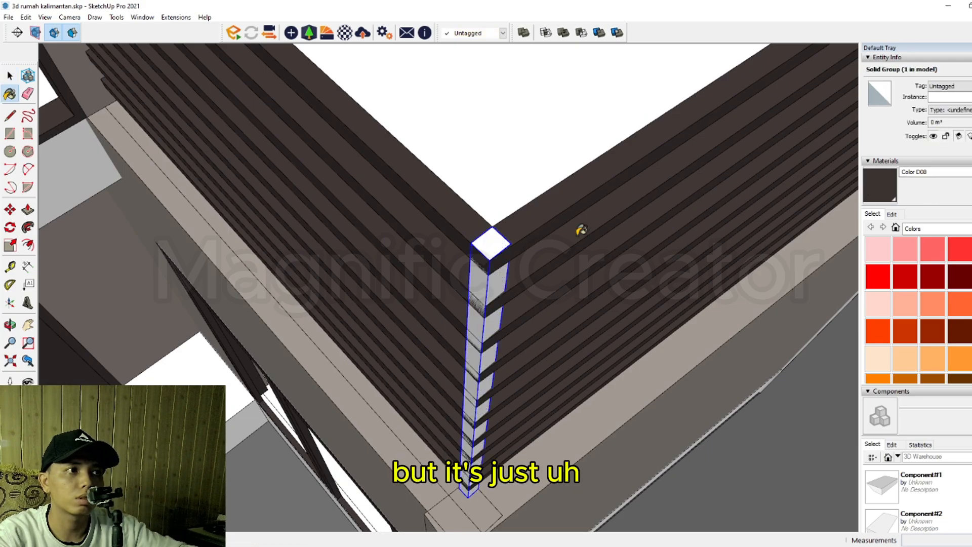
pyautogui.scroll(1, 492, 277)
pyautogui.click(492, 278)
pyautogui.press('space')
pyautogui.scroll(-8, 487, 299)
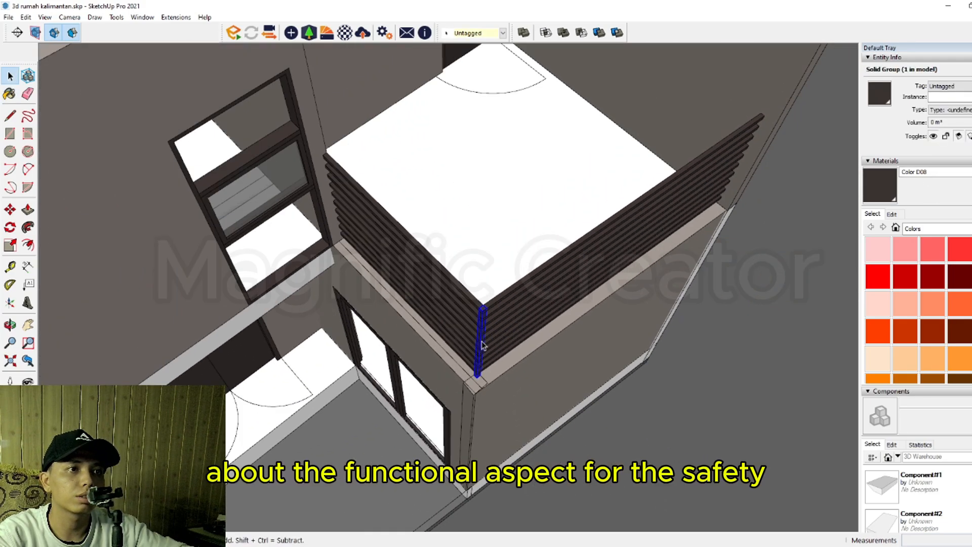
pyautogui.moveTo(482, 343); pyautogui.dragTo(612, 298, button='middle')
pyautogui.scroll(6, 522, 314)
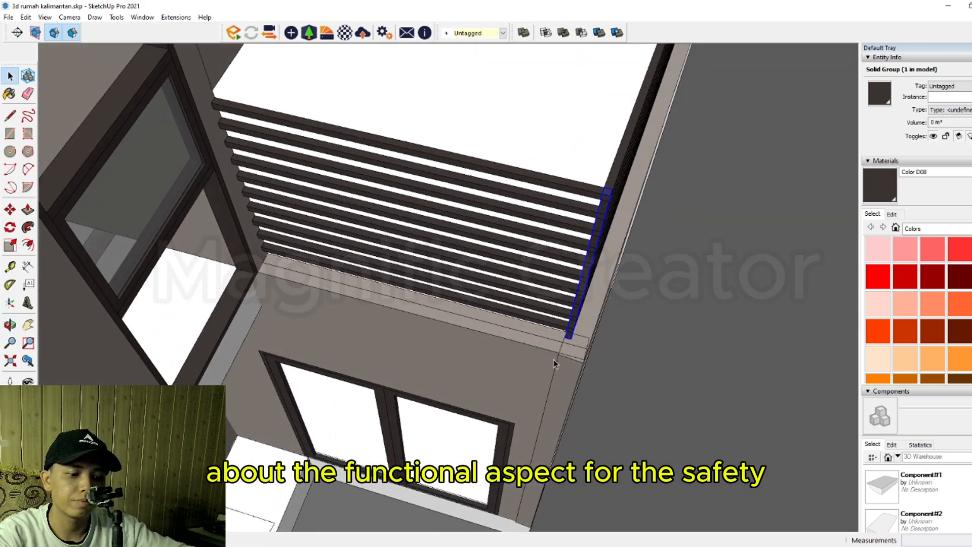
# Step: Copy the railing's corner post to two more positions along the side of the balcony above the sliding door
pyautogui.press('m')
pyautogui.click(556, 349)
pyautogui.scroll(-3, 556, 349)
pyautogui.moveTo(547, 343); pyautogui.dragTo(428, 308, button='middle')
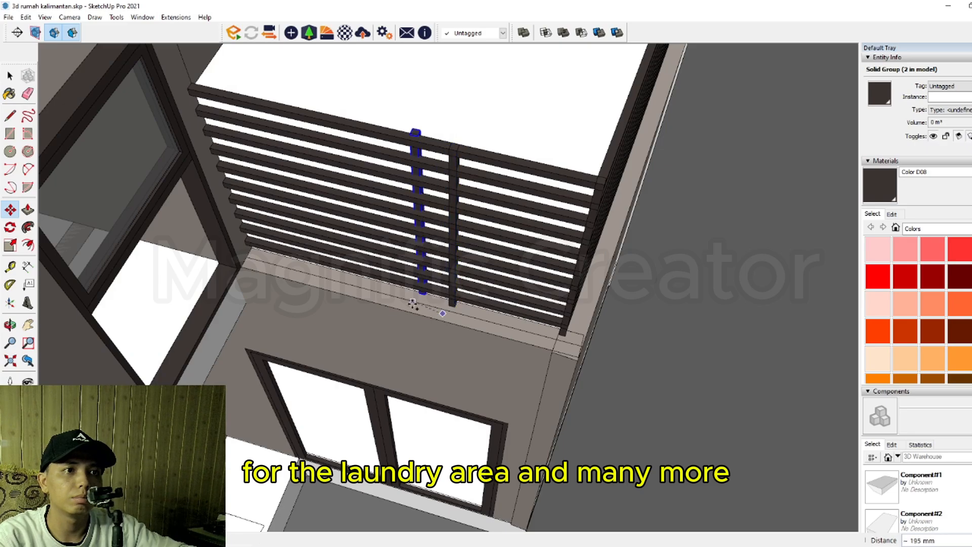
pyautogui.click(322, 278)
pyautogui.press('space')
pyautogui.scroll(-3, 441, 296)
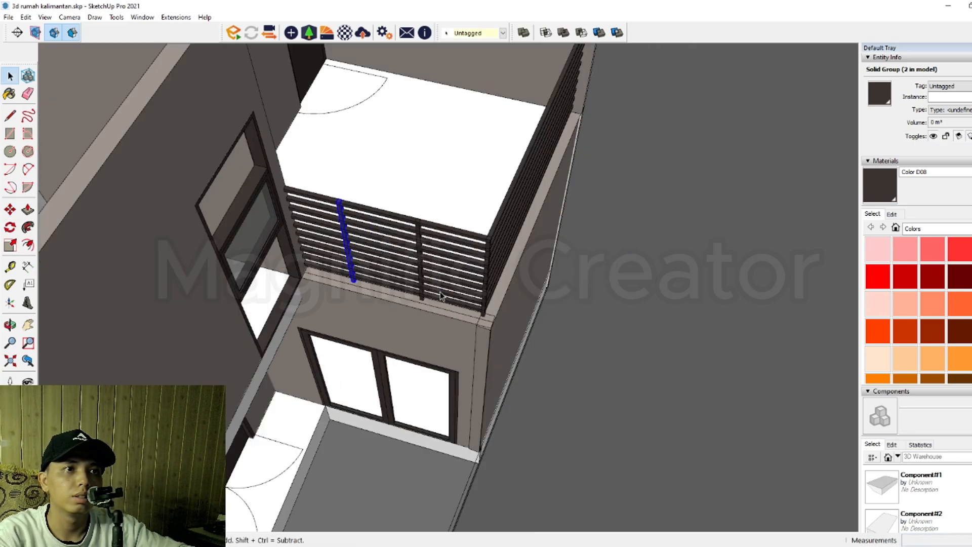
# Step: Open the flat roof slab group and draw a 6375 x 150 mm rectangle across its edge facing the uncovered rooms
pyautogui.scroll(-3, 441, 295)
pyautogui.moveTo(440, 295); pyautogui.dragTo(339, 262, button='middle')
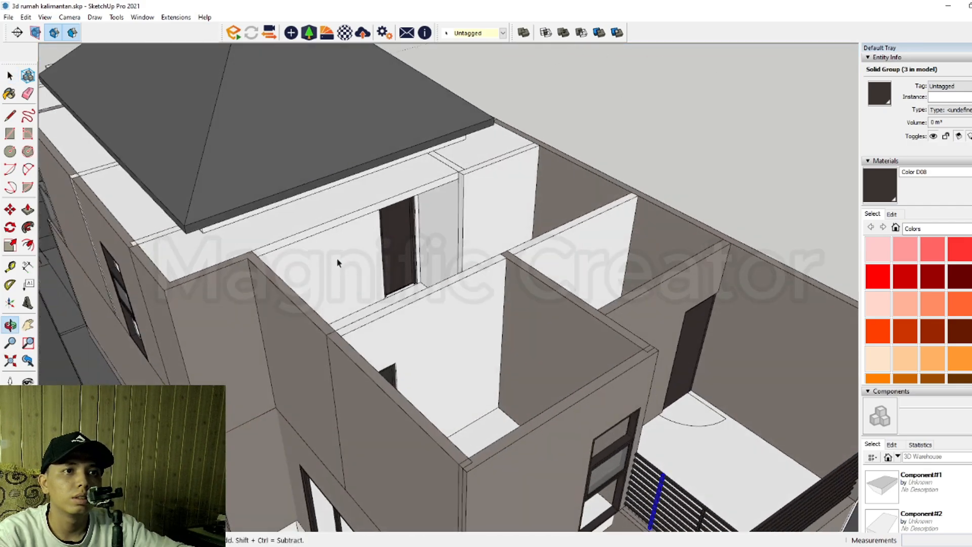
pyautogui.scroll(2, 298, 228)
pyautogui.doubleClick(297, 228)
pyautogui.doubleClick(297, 228)
pyautogui.moveTo(530, 180); pyautogui.dragTo(459, 213, button='middle')
pyautogui.scroll(1, 282, 202)
pyautogui.press('r')
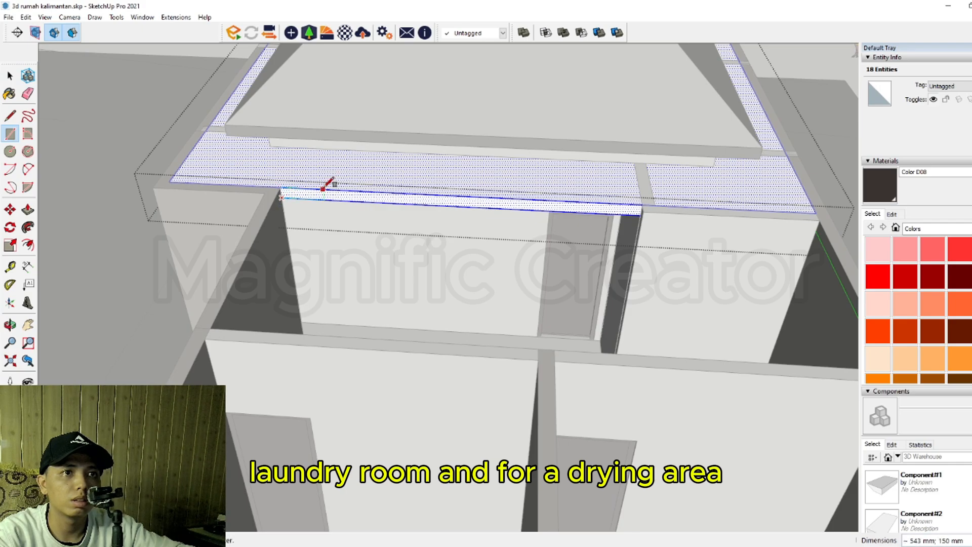
pyautogui.scroll(-2, 334, 187)
pyautogui.click(693, 207)
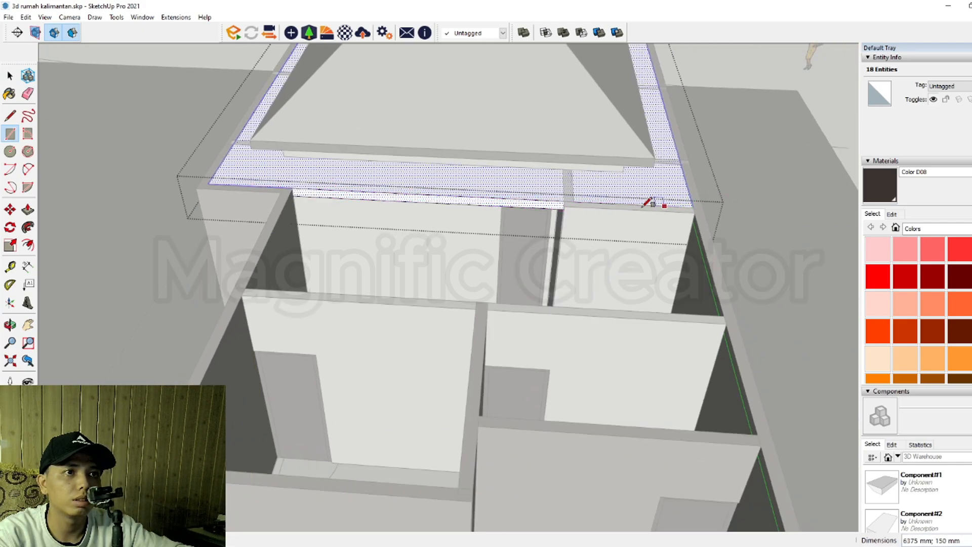
# Step: Push/Pull the new edge face to extend the flat roof slab over the uncovered rooms towards the balcony side
pyautogui.press('space')
pyautogui.scroll(3, 484, 205)
pyautogui.click(483, 205)
pyautogui.press('p')
pyautogui.click(487, 204)
pyautogui.scroll(-2, 486, 320)
pyautogui.scroll(-3, 486, 320)
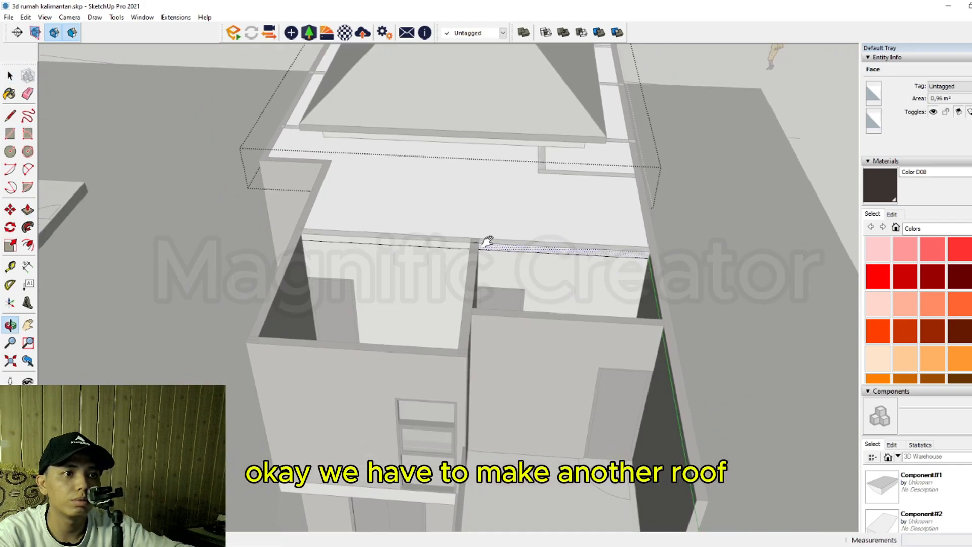
# Step: Draw a rectangle on the slab edge beside the balcony wall and extend it 1000 mm over the remaining room to its outer wall
pyautogui.press('space')
pyautogui.scroll(3, 399, 324)
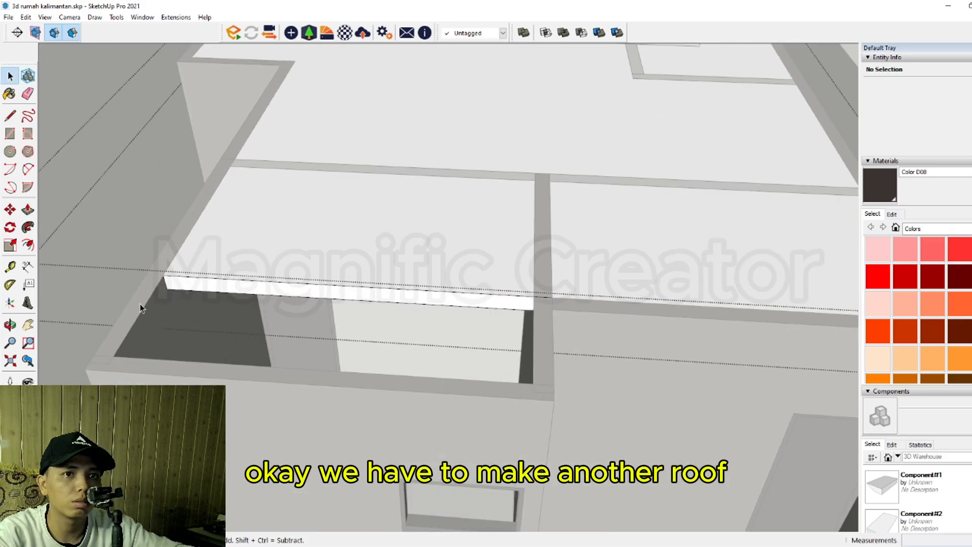
pyautogui.press('r')
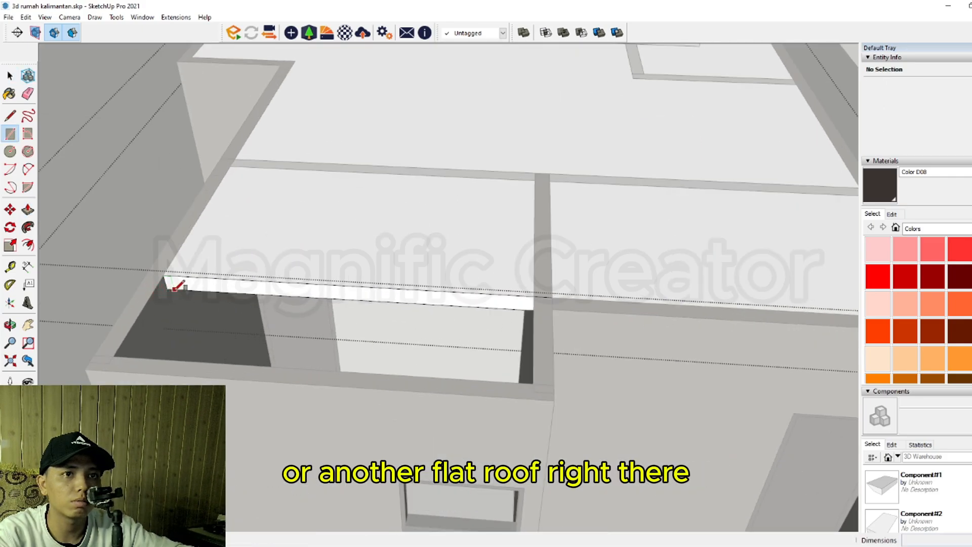
pyautogui.click(539, 292)
pyautogui.scroll(2, 537, 294)
pyautogui.press('p')
pyautogui.click(527, 298)
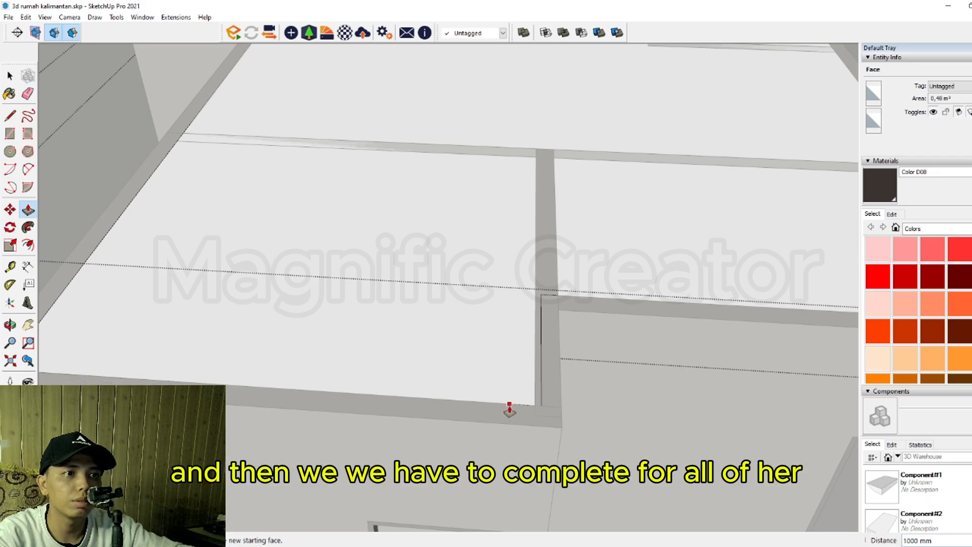
pyautogui.click(509, 409)
pyautogui.press('space')
pyautogui.scroll(-6, 510, 406)
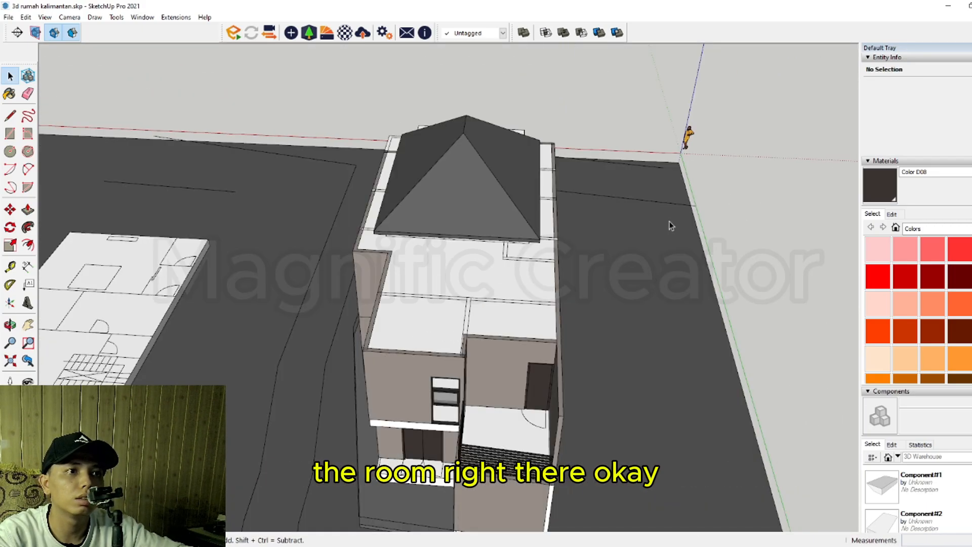
# Step: Reopen the roof slab group and Push/Pull the notch's short side face across to the slab's far edge as a balcony canopy
pyautogui.moveTo(571, 321); pyautogui.dragTo(354, 289, button='middle')
pyautogui.scroll(2, 510, 282)
pyautogui.moveTo(510, 282); pyautogui.dragTo(427, 310, button='middle')
pyautogui.scroll(1, 405, 299)
pyautogui.doubleClick(386, 291)
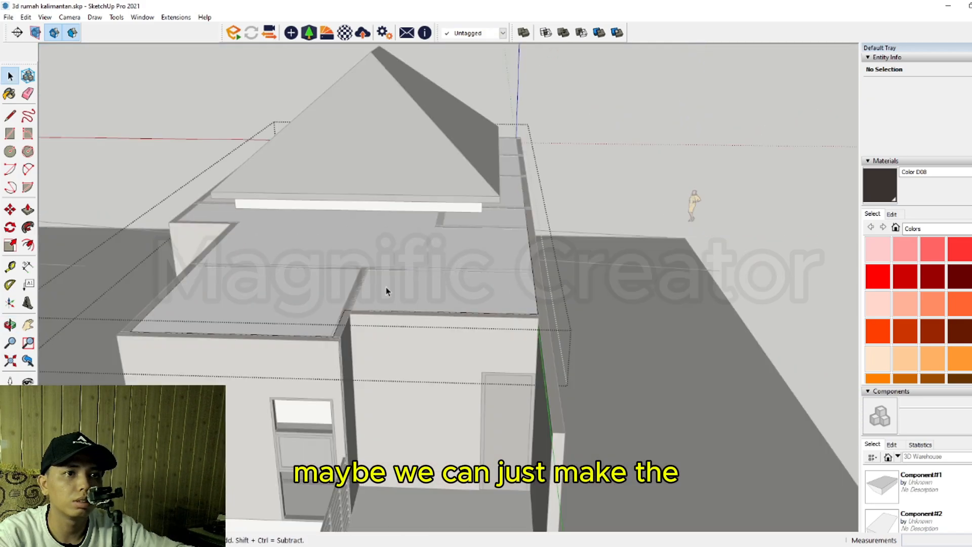
pyautogui.click(386, 291)
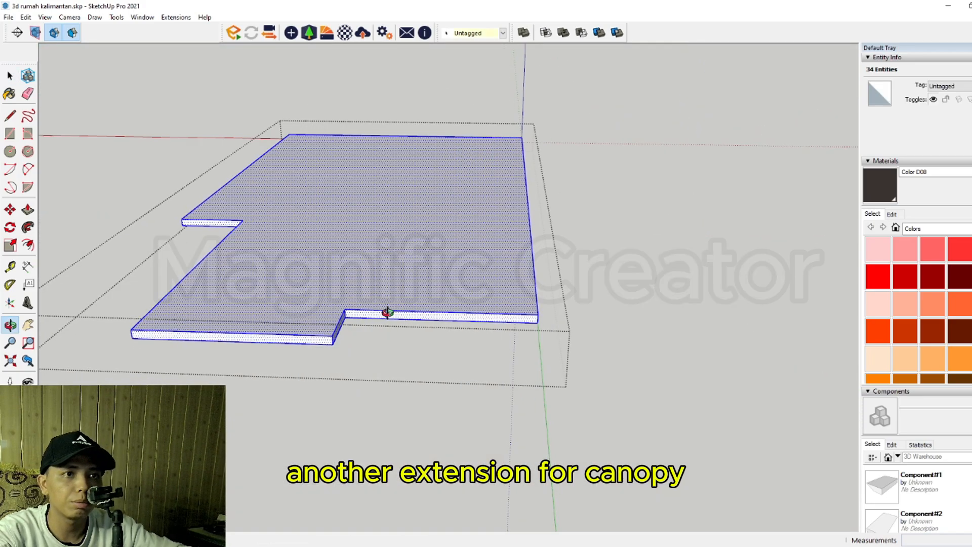
pyautogui.scroll(2, 387, 311)
pyautogui.press('p')
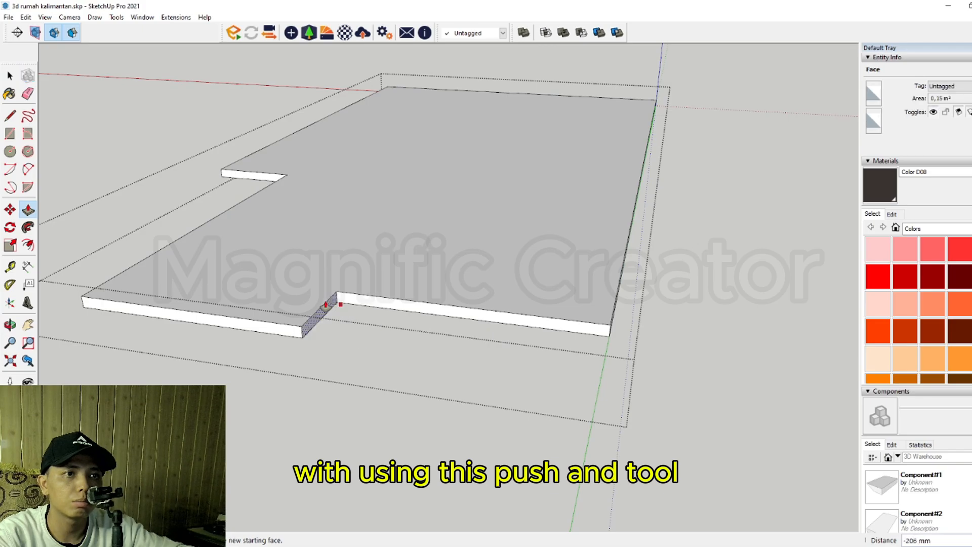
pyautogui.click(611, 332)
pyautogui.press('space')
pyautogui.scroll(-3, 609, 325)
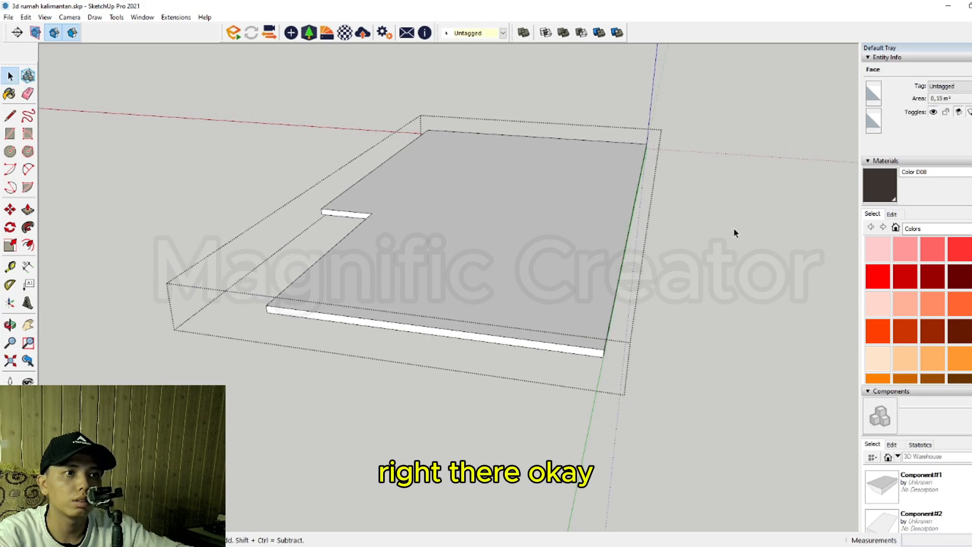
pyautogui.click(735, 231)
# Step: Examine the completed house exterior from the balcony side and from the front entrance
pyautogui.scroll(-4, 734, 231)
pyautogui.moveTo(681, 340); pyautogui.dragTo(823, 344, button='middle')
pyautogui.scroll(3, 569, 287)
pyautogui.moveTo(569, 286); pyautogui.dragTo(600, 243, button='middle')
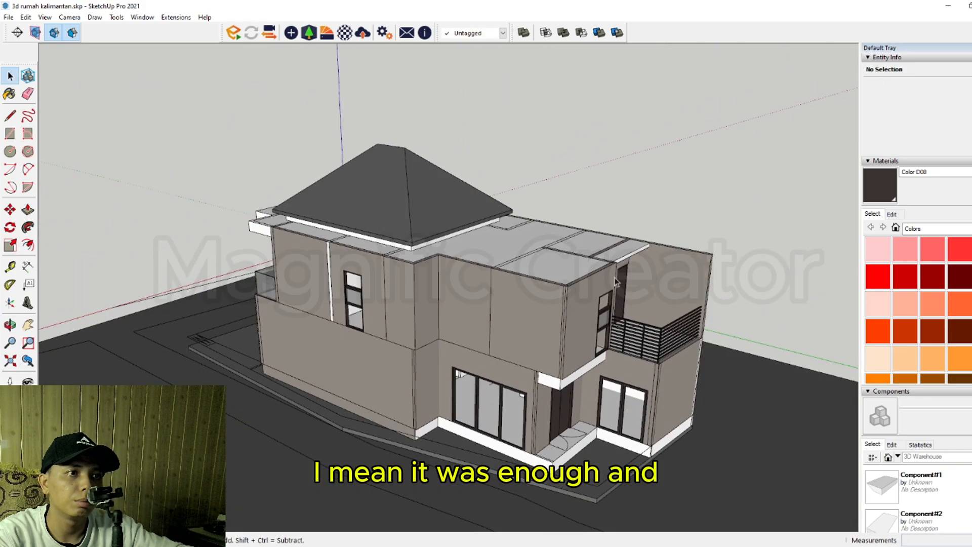
pyautogui.scroll(3, 486, 274)
pyautogui.moveTo(483, 283); pyautogui.dragTo(467, 379, button='middle')
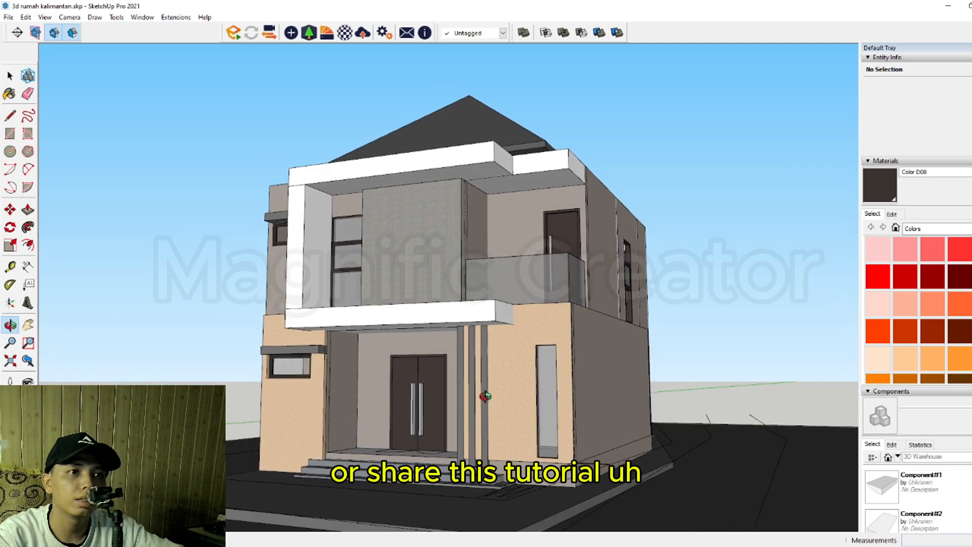
pyautogui.press('space')
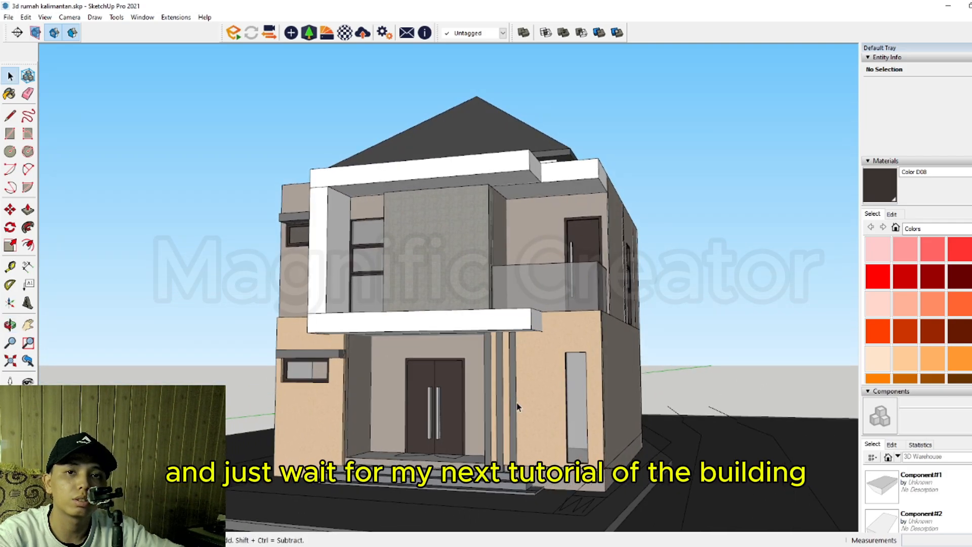